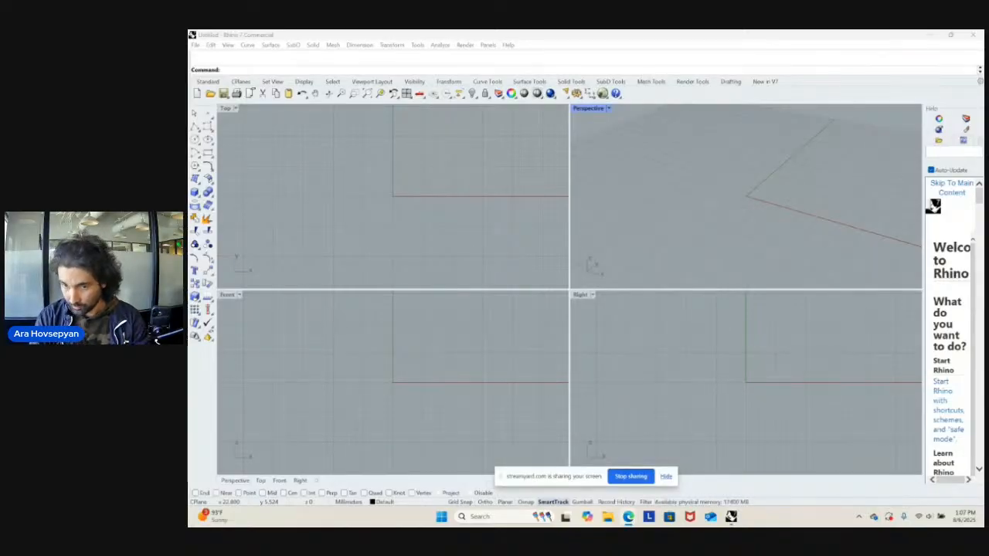
click(641, 373)
click(609, 518)
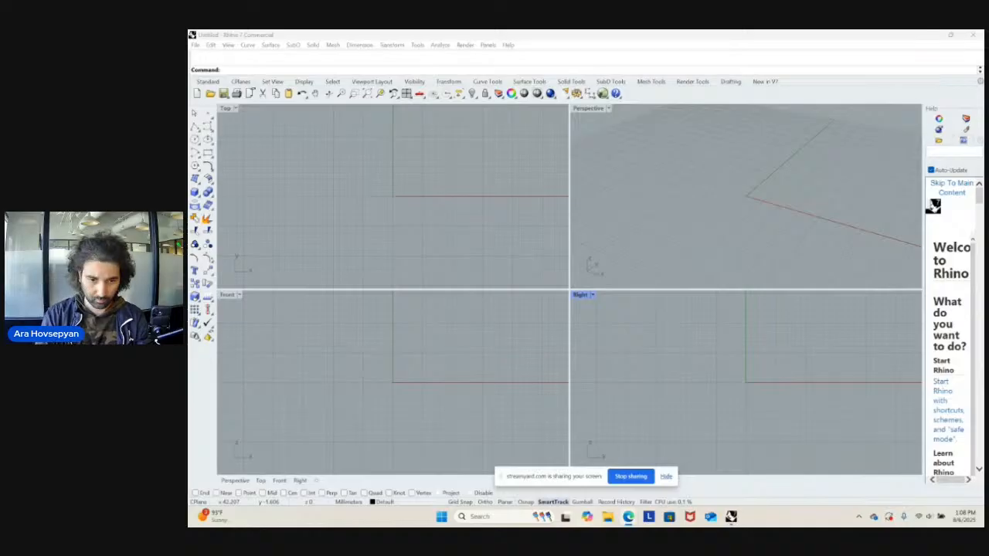
- Switch to the browser and download charrette_day3.3dm from the 13 Riverton Apartments folder in Google Drive
key(alt+Tab)
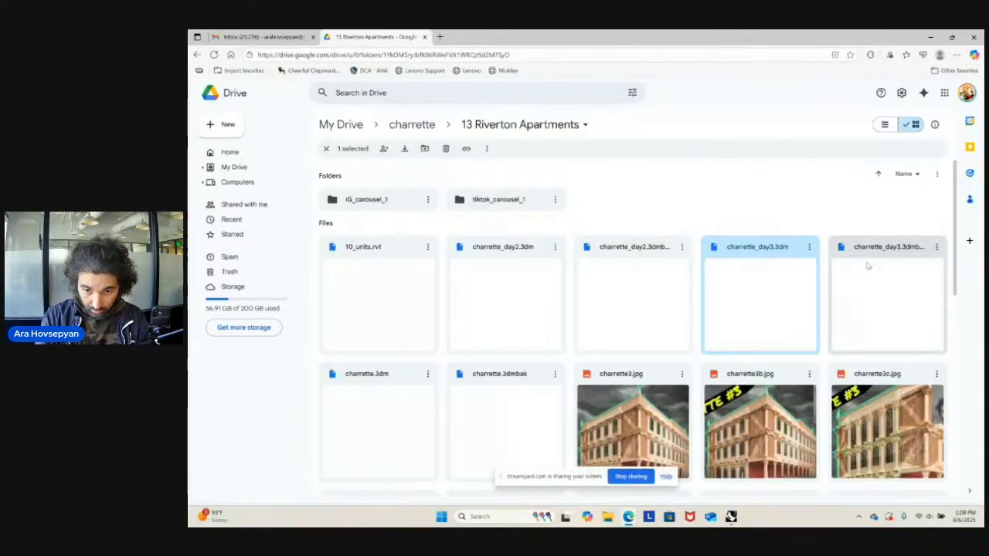
click(809, 246)
click(823, 287)
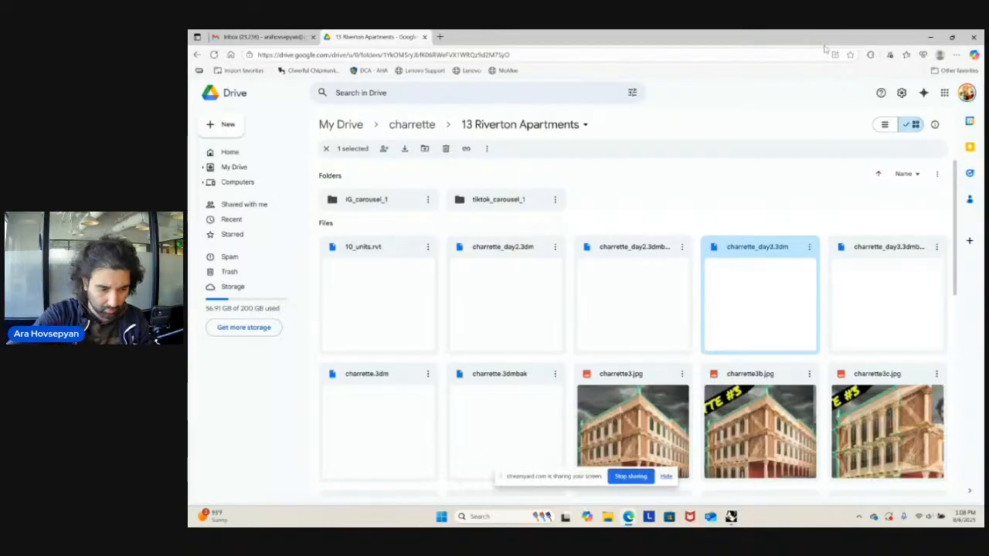
key(ctrl+j)
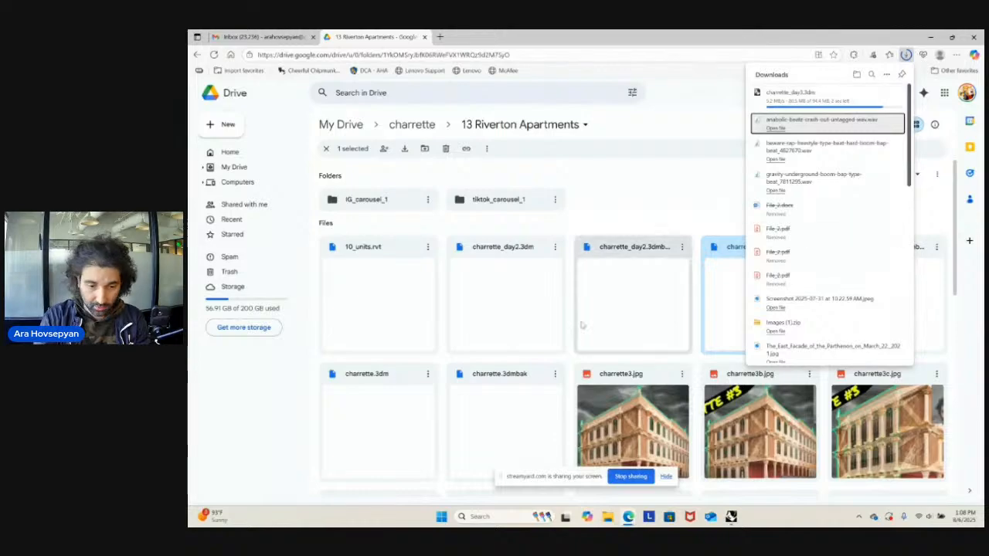
scroll(583, 325, down, 2)
scroll(601, 183, up, 2)
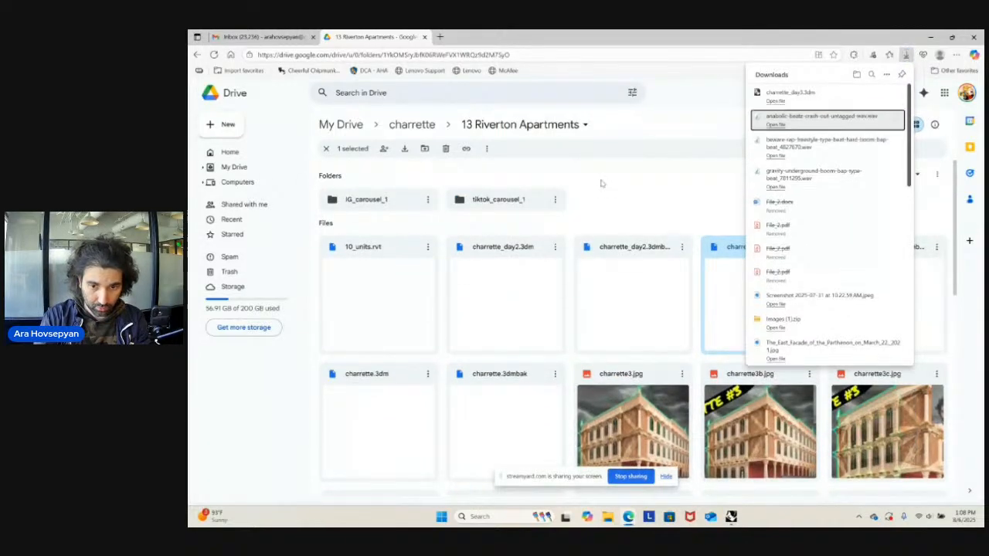
- Open the architect's portfolio website in a new browser tab and go to the project "AHA, The Apartment Building!"
key(ctrl+t)
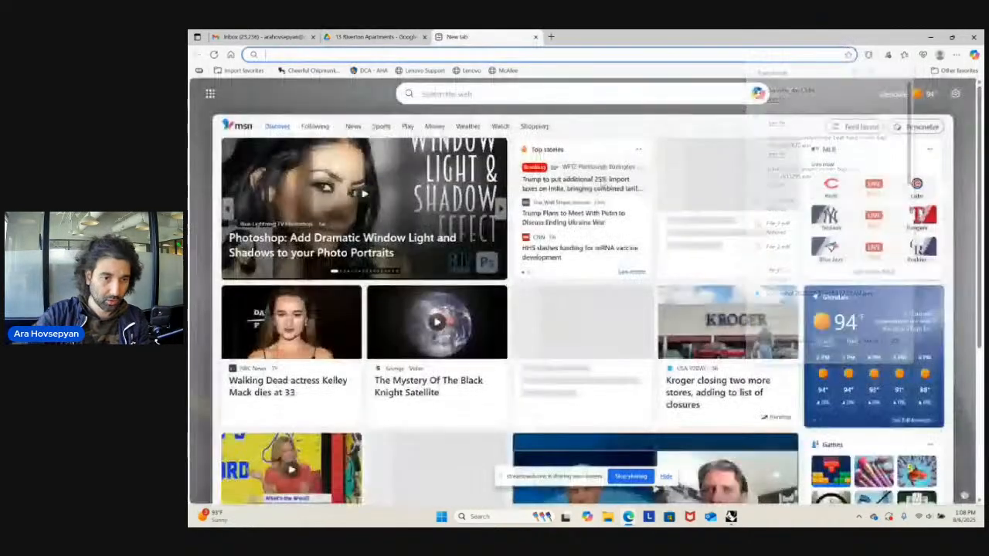
text(arahovsepyan.com)
key(Return)
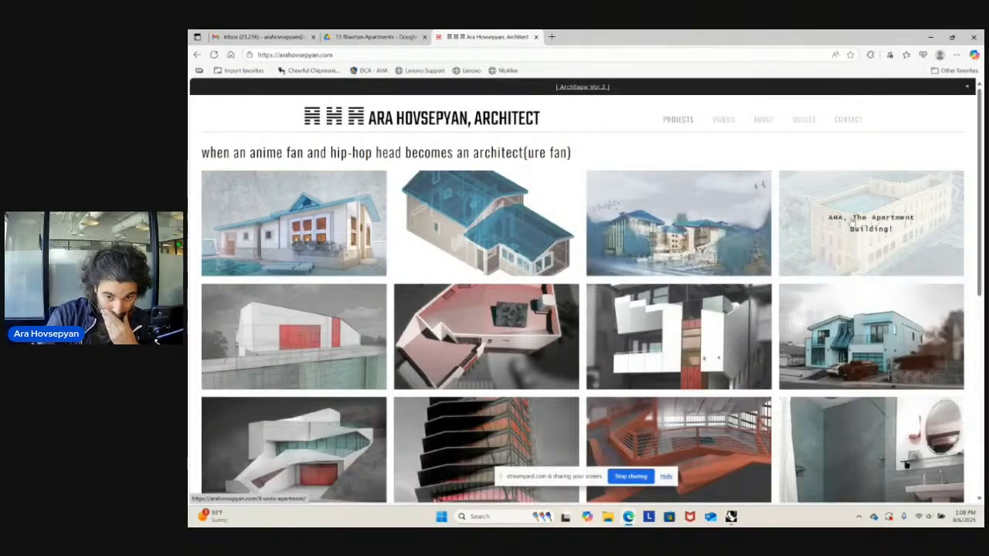
click(864, 249)
- Look through the apartment project page, examining the zoning excerpt, lot plan, model screenshots and building renders
scroll(645, 301, down, 3)
scroll(641, 301, up, 2)
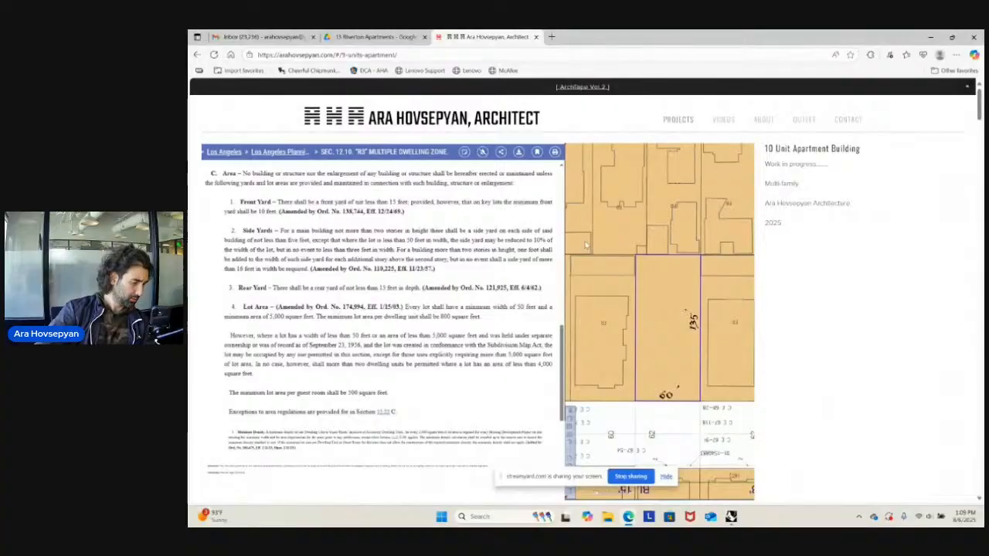
scroll(586, 244, down, 5)
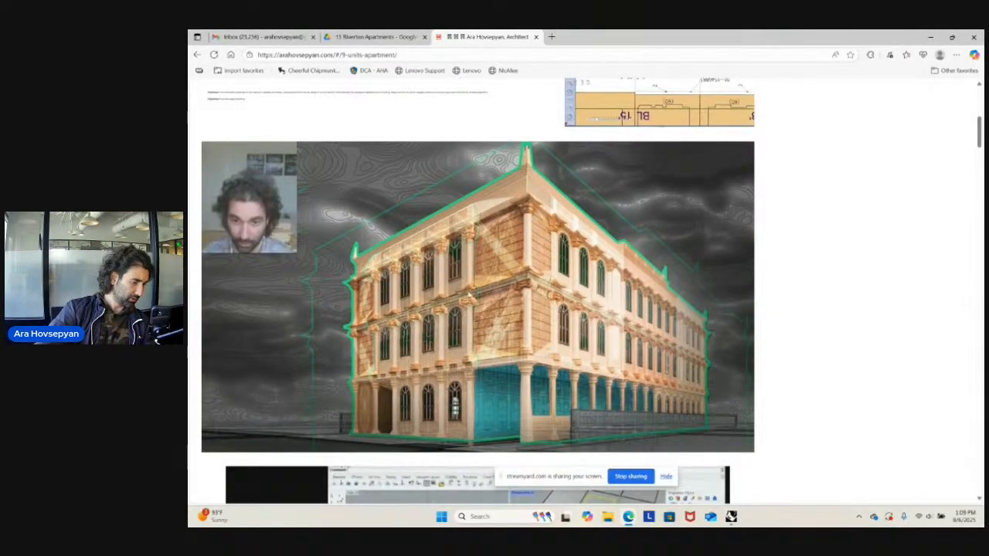
scroll(525, 285, down, 2)
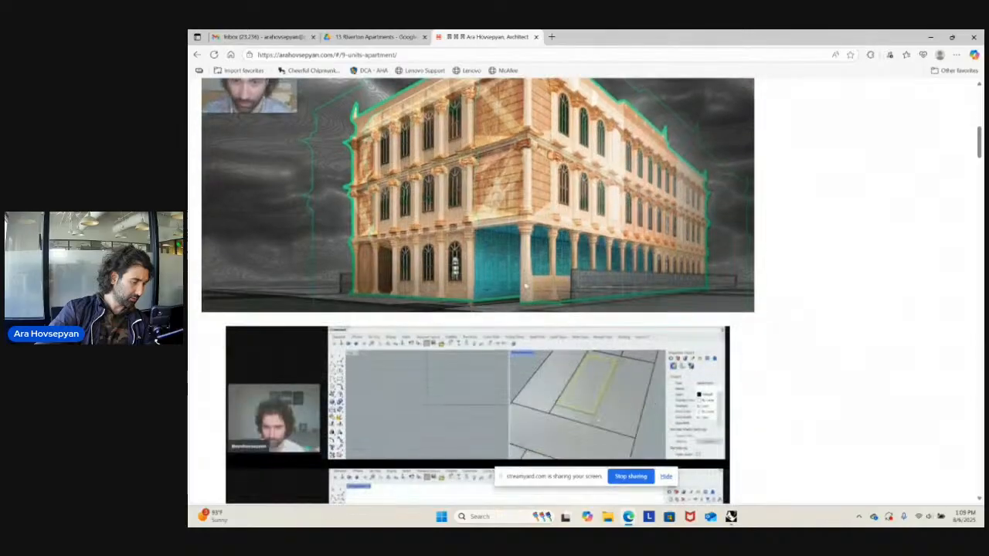
scroll(525, 286, up, 1)
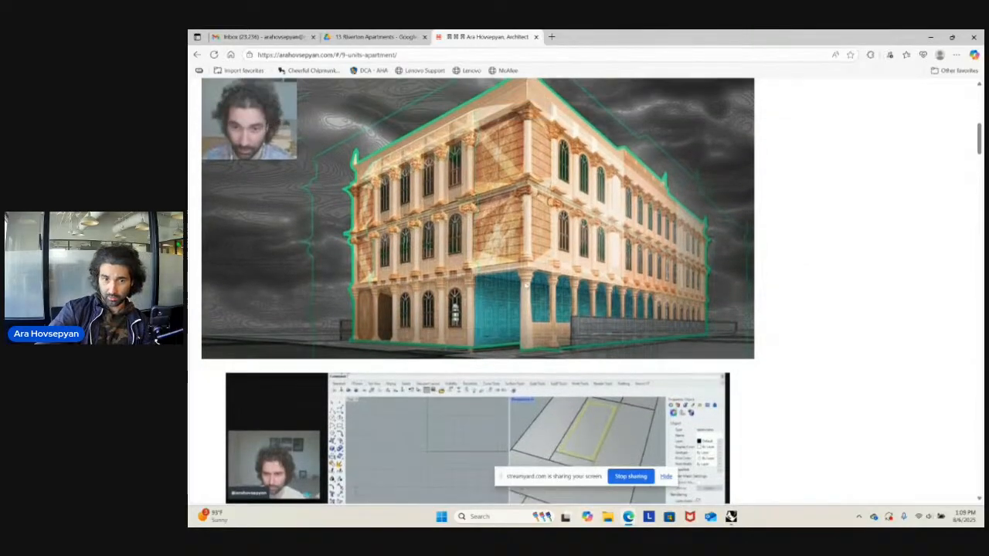
scroll(527, 286, down, 3)
scroll(530, 287, down, 18)
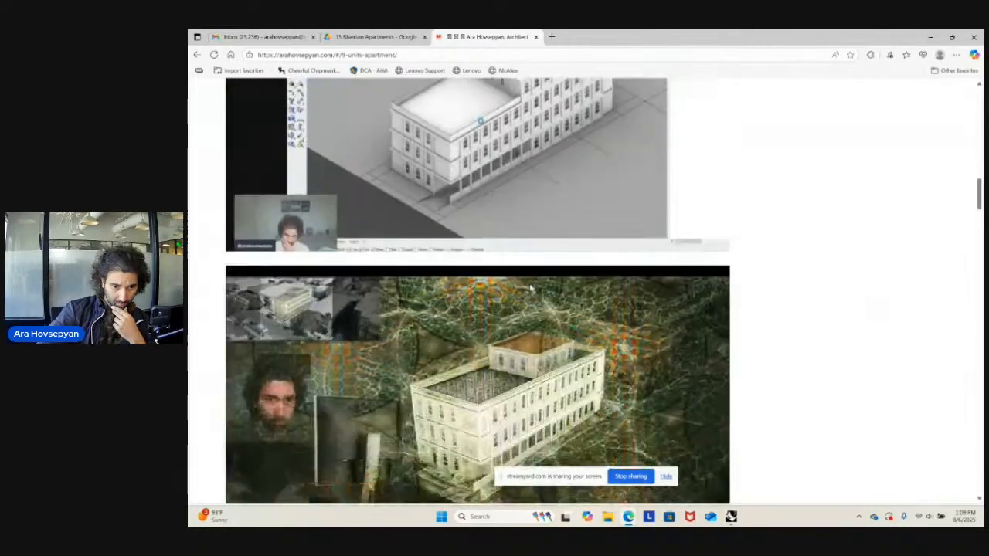
scroll(533, 285, down, 1)
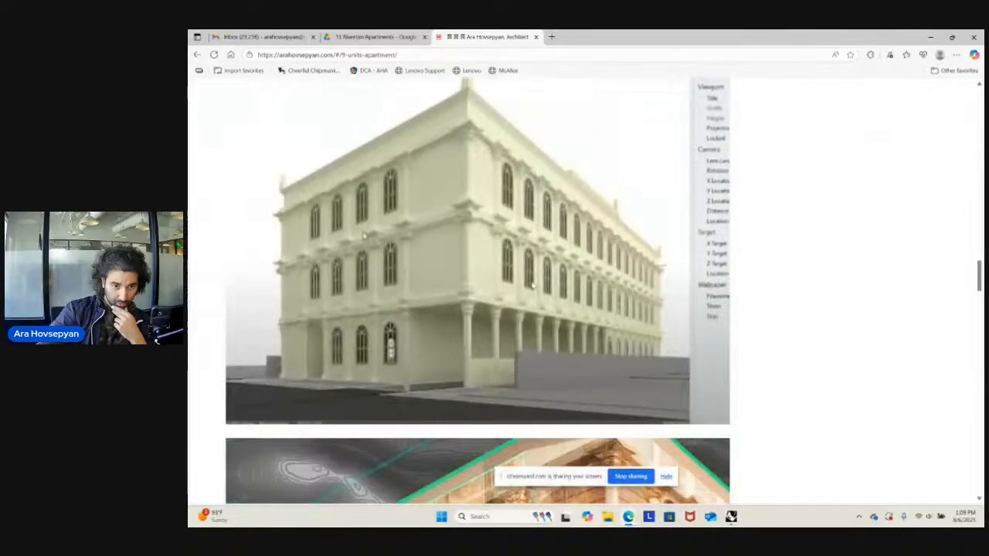
scroll(541, 282, up, 1)
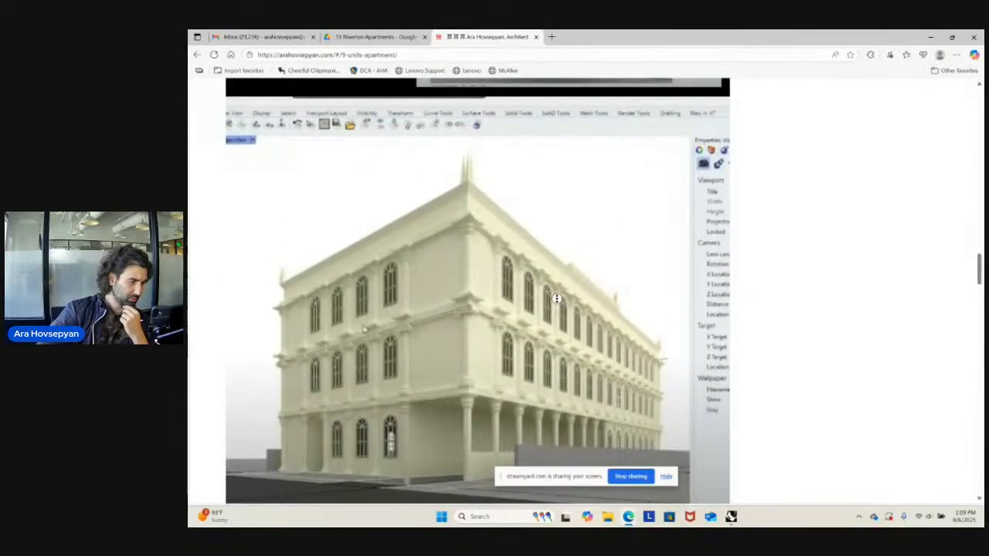
scroll(556, 297, down, 1)
scroll(557, 304, down, 1)
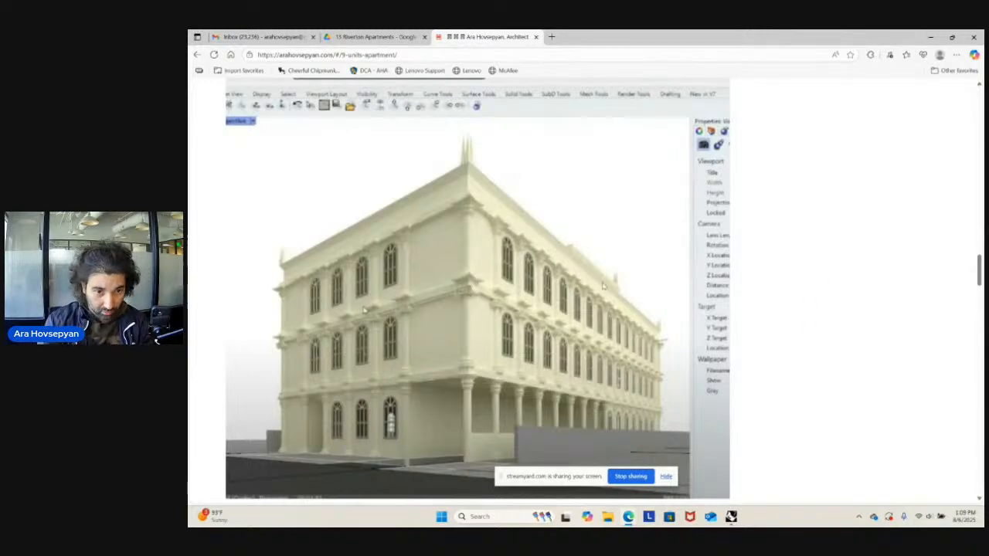
scroll(604, 286, down, 3)
scroll(541, 278, up, 3)
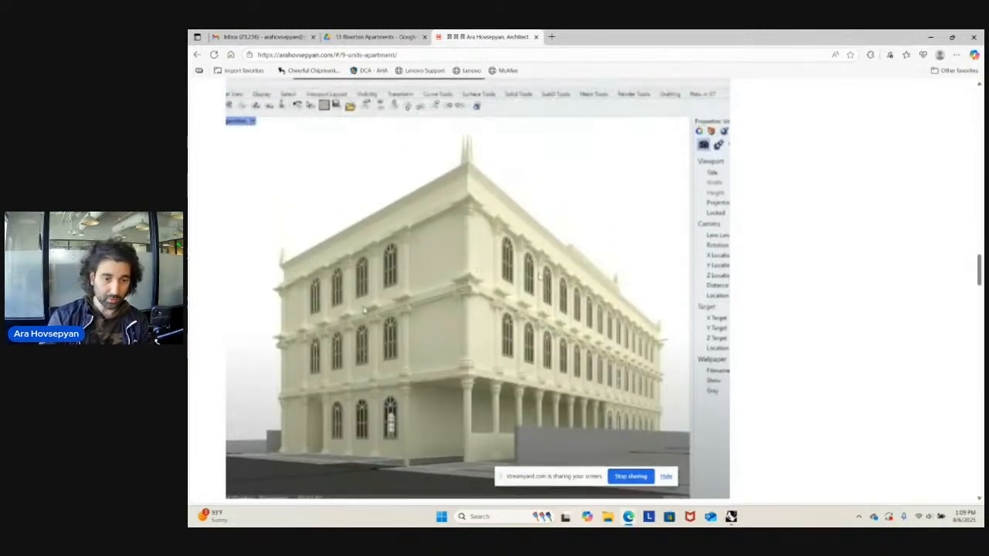
- Open the cream-coloured building render 004.jpg in its own browser tab and enlarge it to 110% to inspect the facades
right_click(472, 261)
click(483, 265)
click(584, 36)
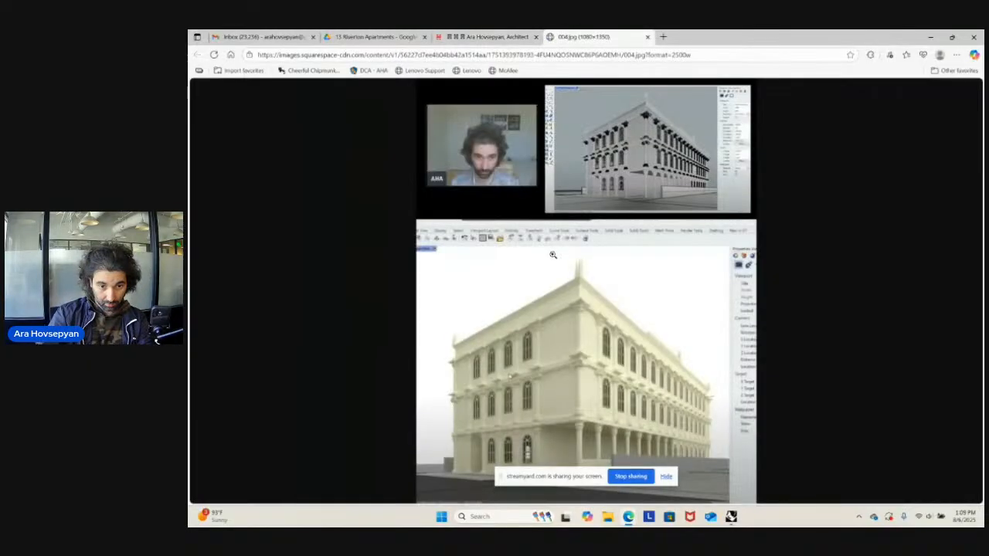
click(585, 231)
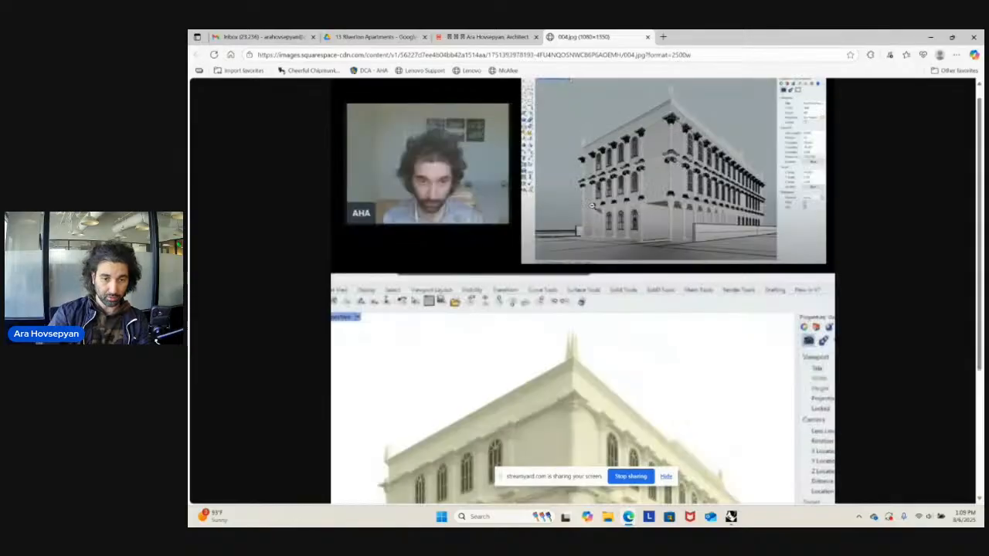
ctrl+scroll(611, 286, up, 1)
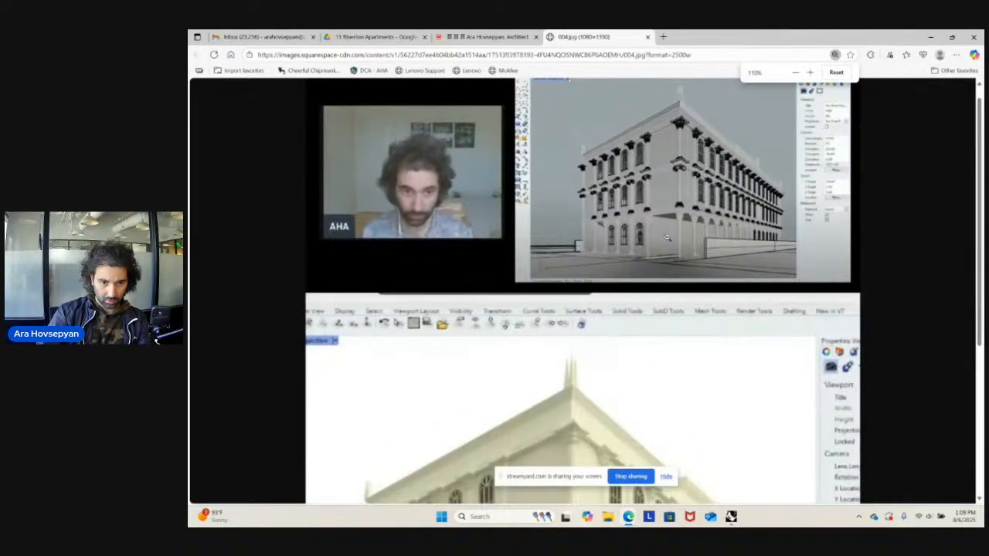
scroll(553, 391, down, 3)
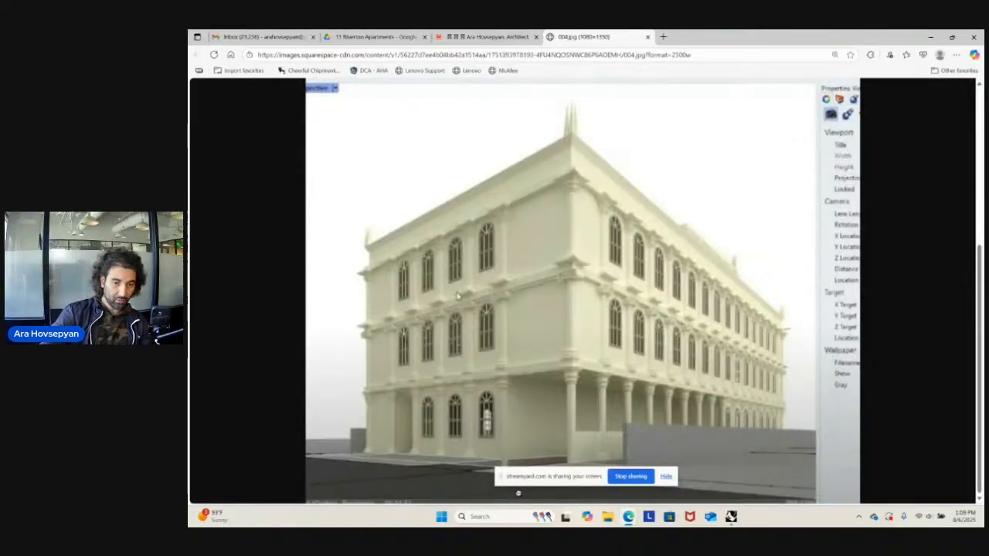
- Switch to Rhino and open the model charrette_day3.3dm from the Downloads folder
click(731, 516)
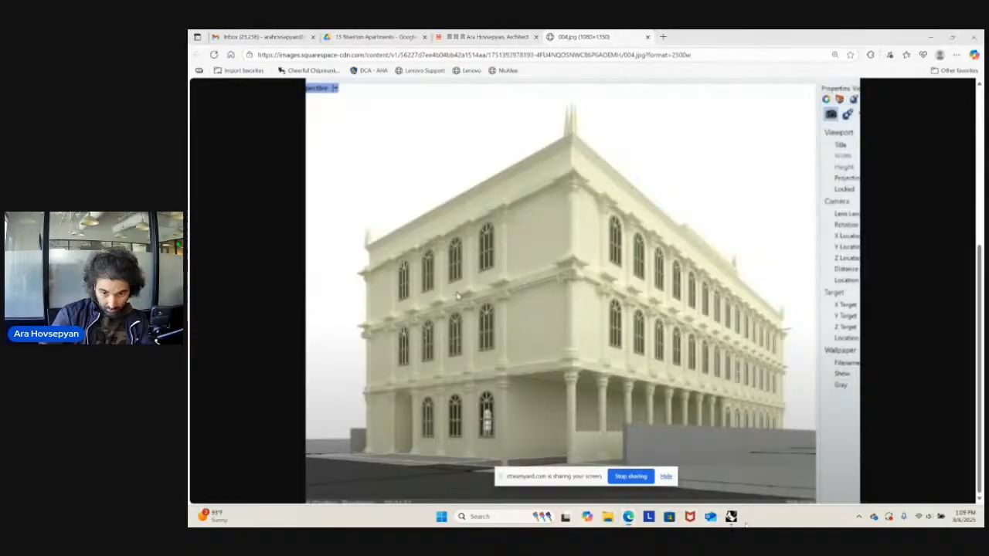
key(ctrl+o)
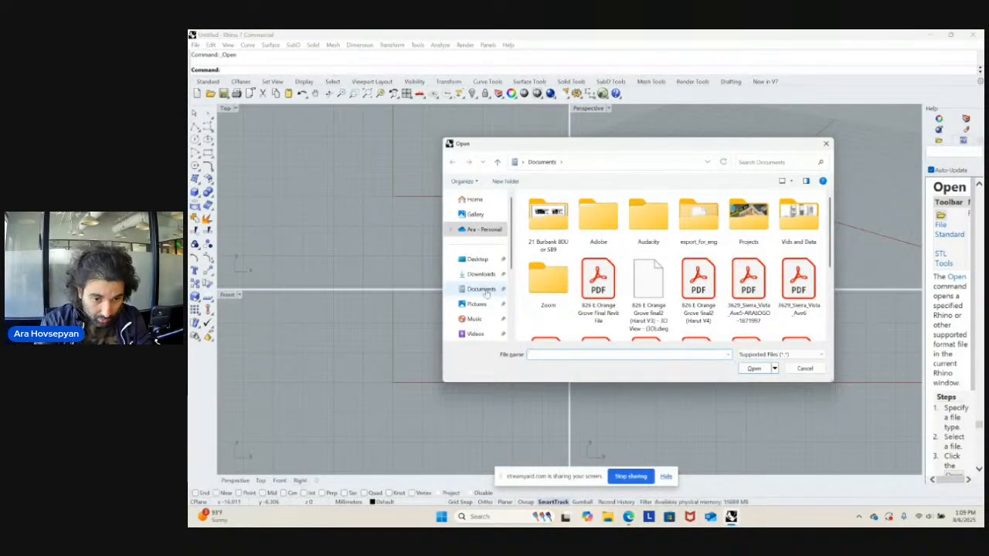
click(483, 276)
double_click(544, 236)
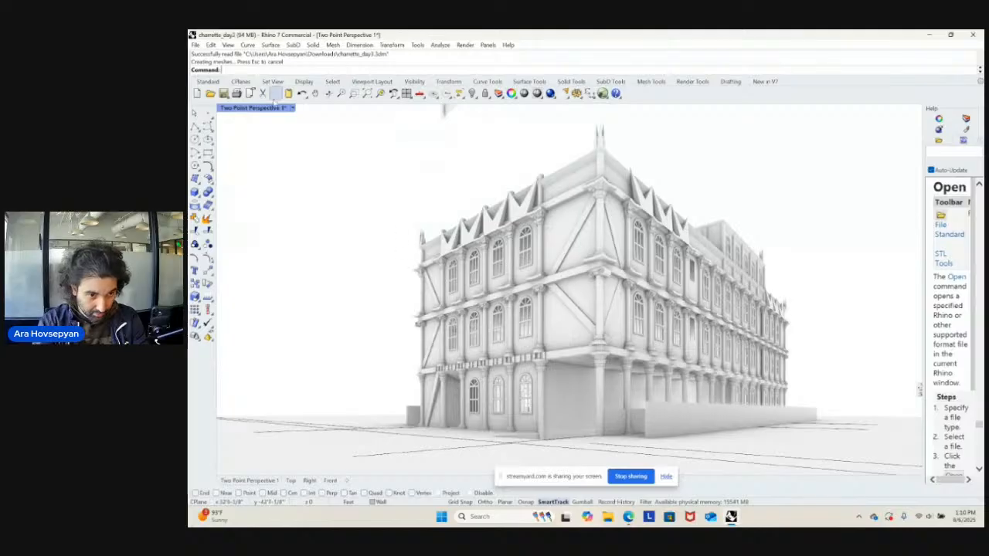
- Change the viewport from the two-point perspective to the standard Perspective view
click(292, 108)
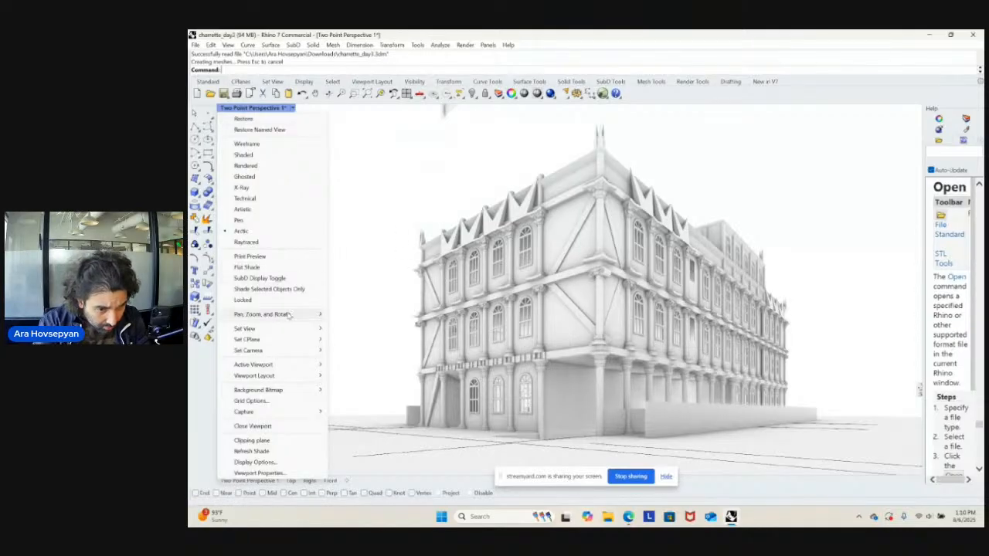
mouse_move(290, 328)
click(357, 408)
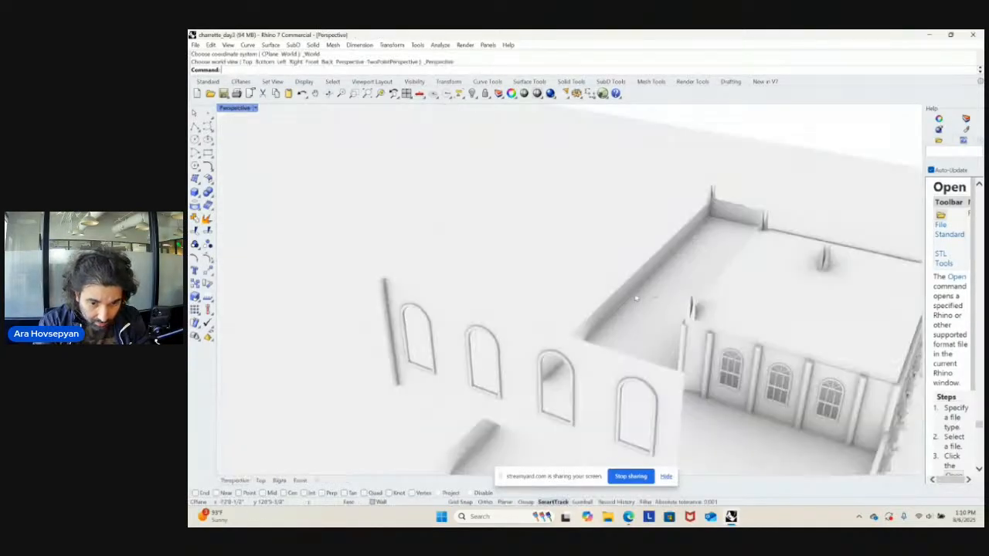
- Examine the building's short front facade, including its arched windows, columns, diagonal braces, beams and zigzag parapet pieces
right_drag(704, 309, 690, 275)
scroll(628, 371, up, 10)
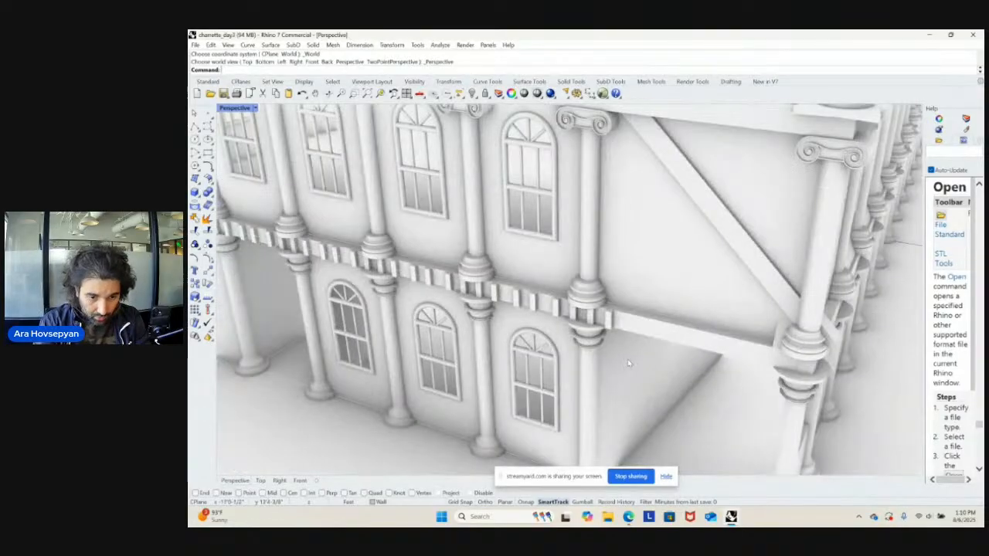
right_drag(628, 363, 684, 386)
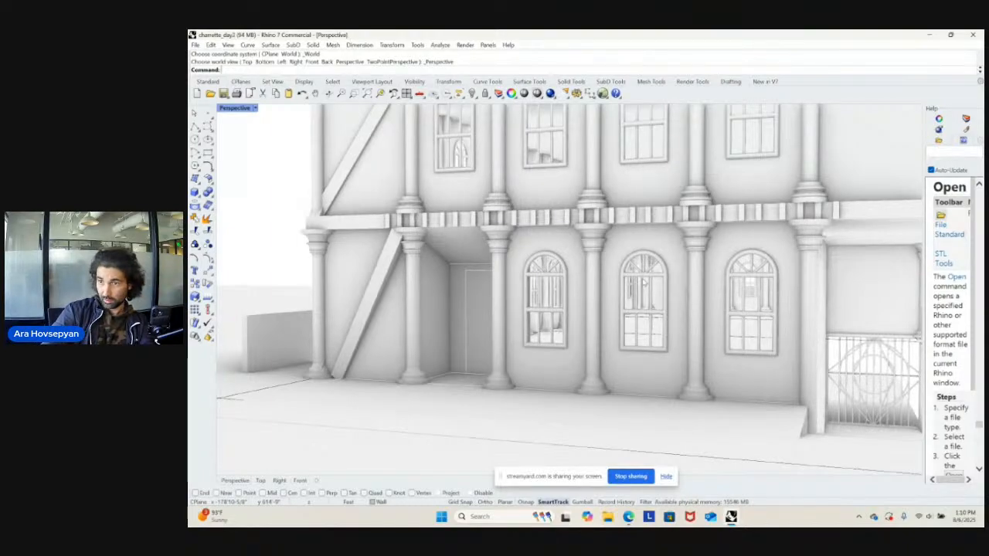
right_drag(630, 283, 604, 364)
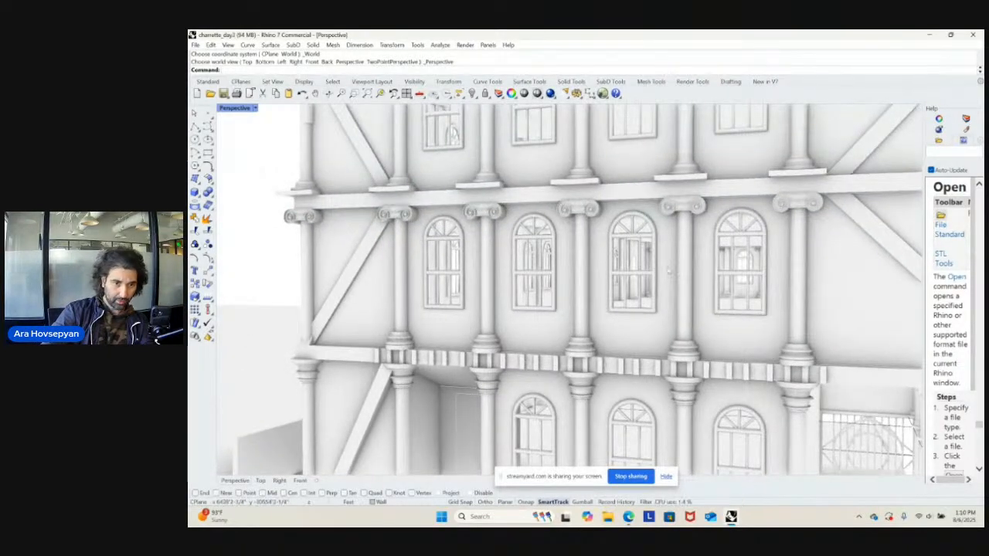
right_drag(667, 249, 653, 259)
scroll(653, 259, up, 4)
scroll(653, 259, down, 6)
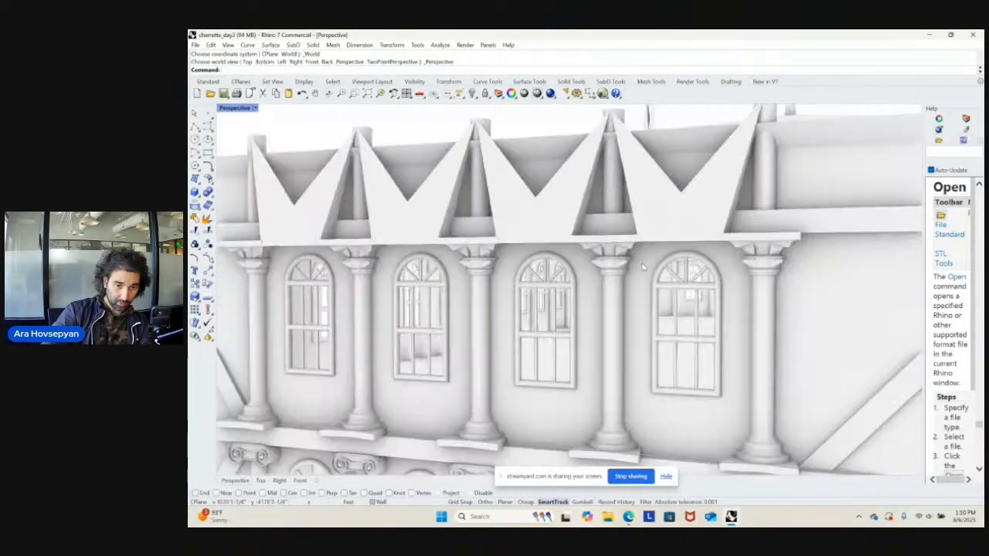
scroll(638, 276, up, 3)
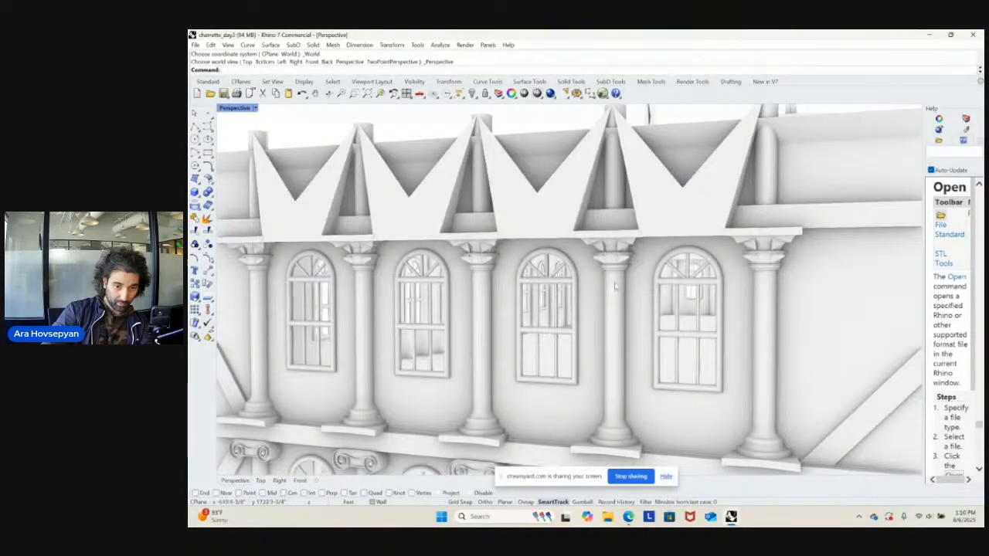
scroll(630, 246, down, 4)
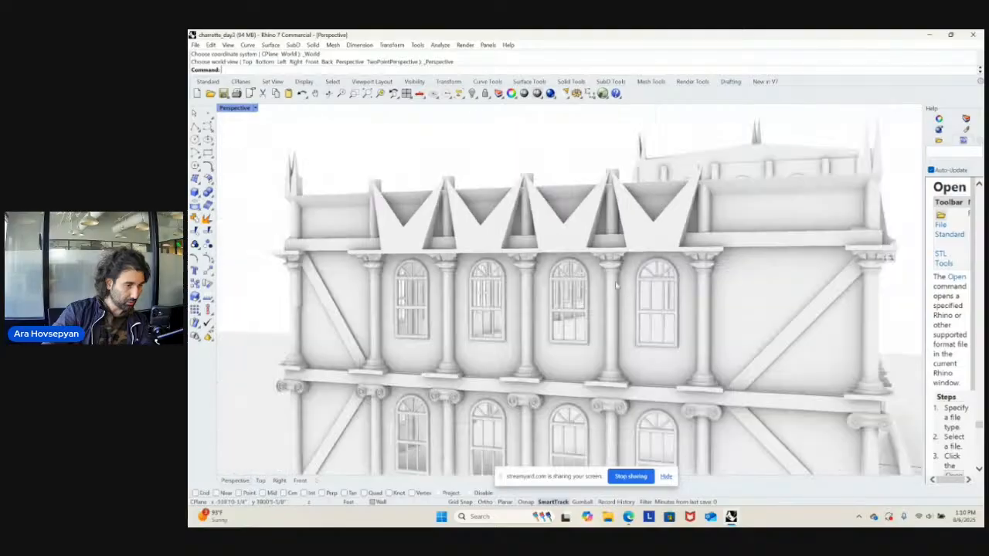
shift+right_drag(623, 286, 648, 233)
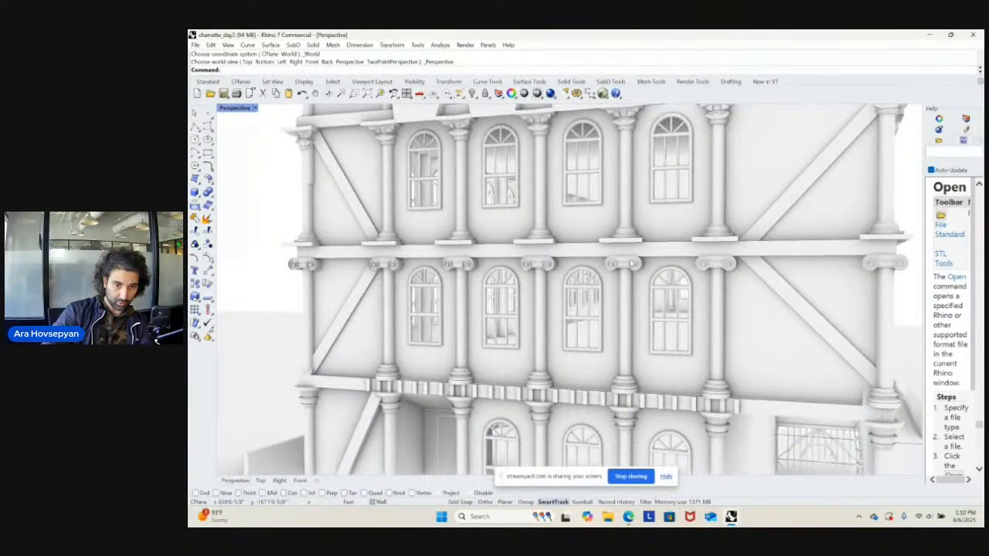
- Inspect the long side facade and its set-back upper storey, then review the full front elevation with nothing selected
scroll(634, 259, down, 6)
right_drag(878, 241, 540, 271)
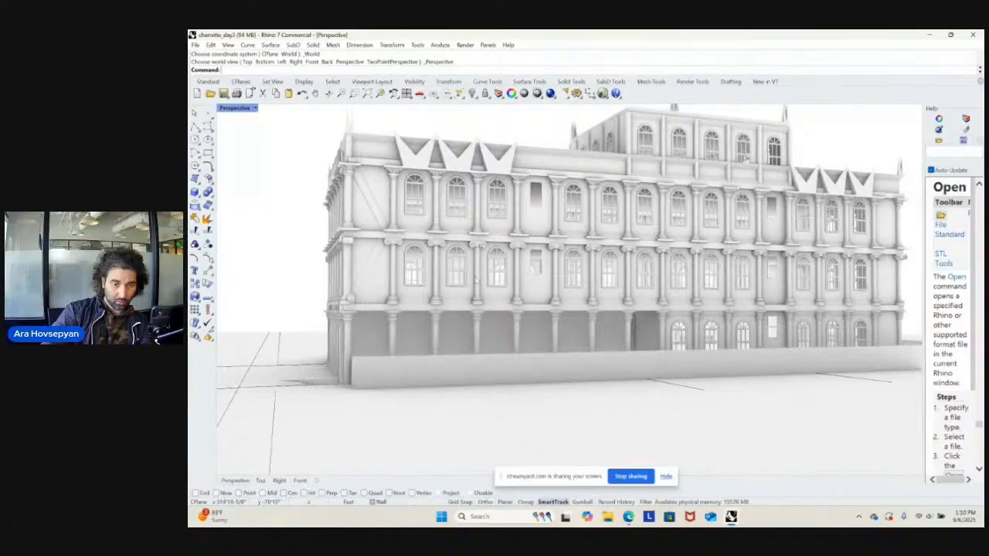
shift+right_drag(530, 233, 512, 282)
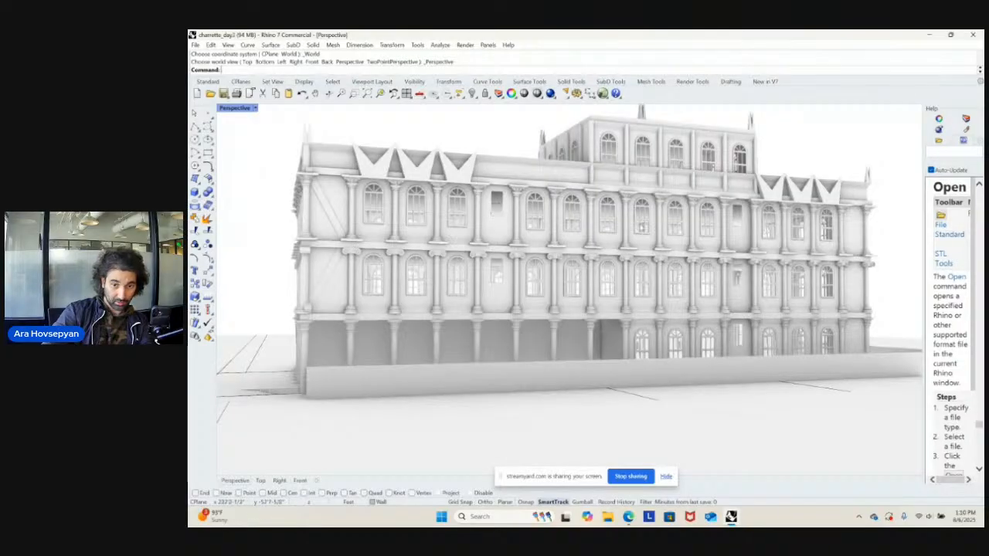
mouse_move(641, 226)
right_down()
mouse_move(855, 265)
mouse_move(816, 304)
mouse_move(692, 241)
mouse_move(647, 266)
mouse_move(684, 236)
mouse_move(751, 239)
mouse_move(641, 235)
right_up()
scroll(698, 224, up, 5)
click(702, 224)
scroll(703, 225, down, 3)
scroll(703, 224, down, 3)
key(Escape)
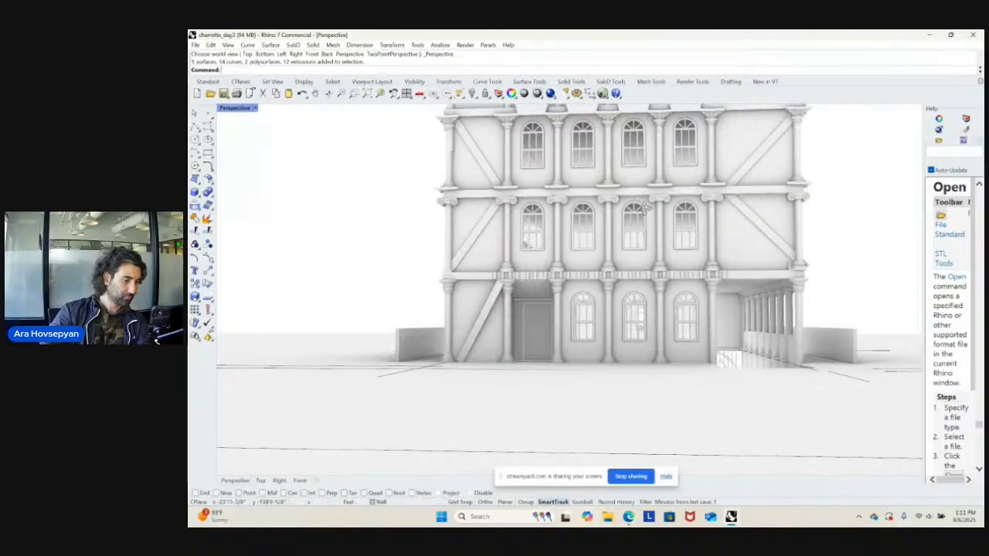
- Ungroup the ground-floor window bay nearest the gated passage on the front facade
right_drag(587, 286, 496, 304)
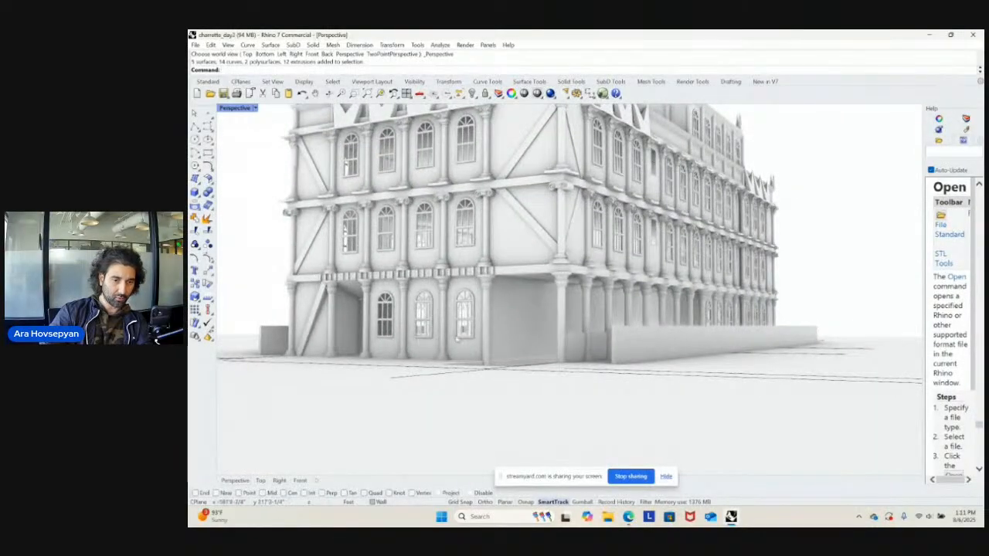
right_drag(460, 319, 593, 364)
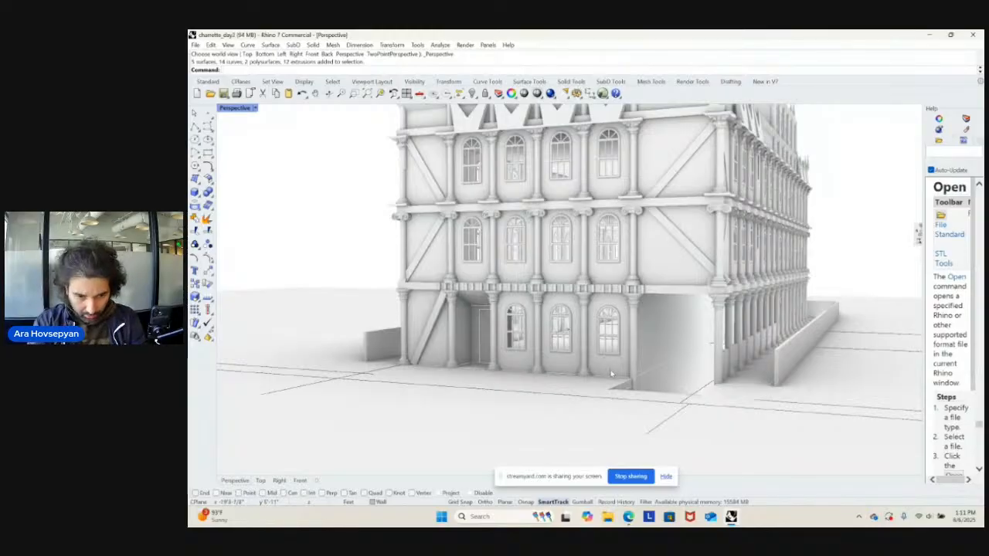
scroll(607, 340, down, 4)
scroll(616, 295, up, 8)
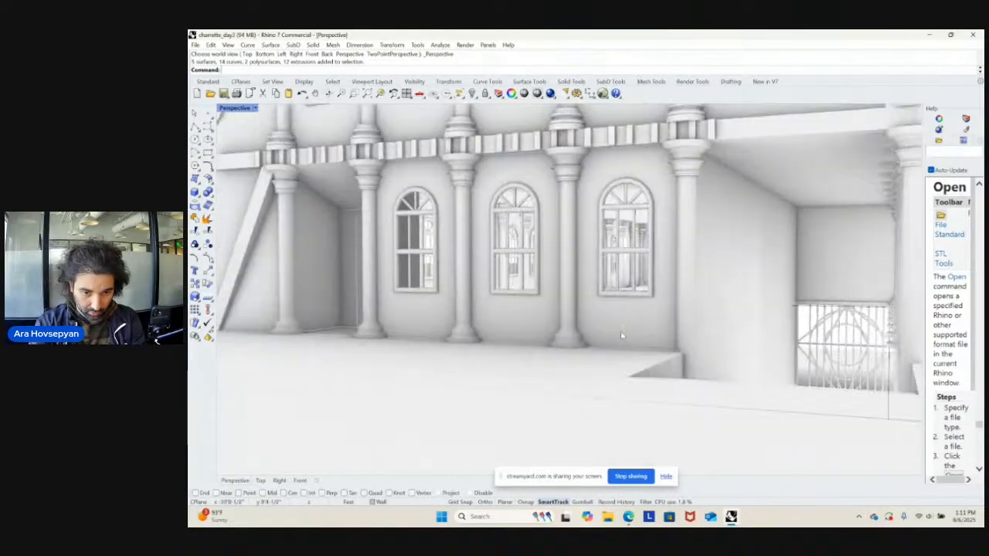
click(619, 323)
text(zs)
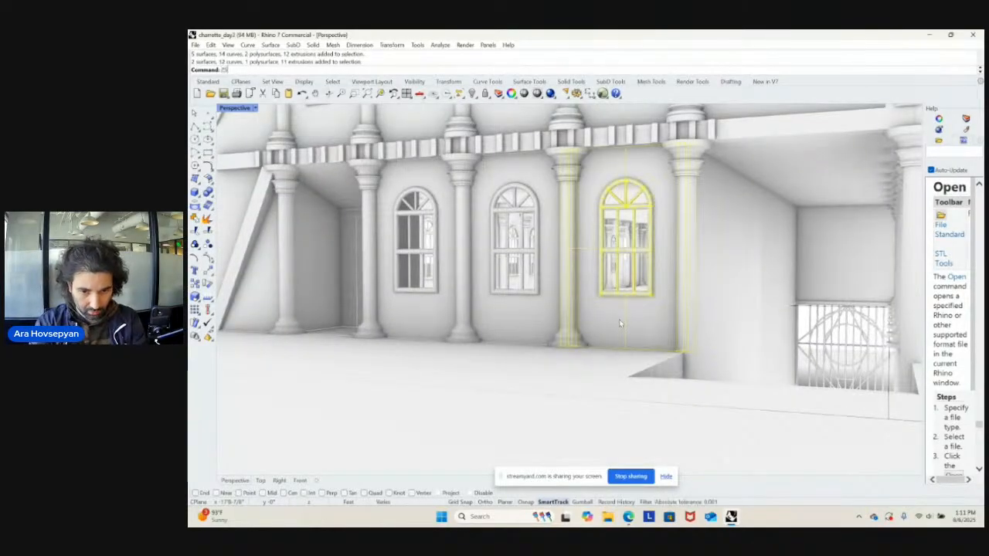
key(Return)
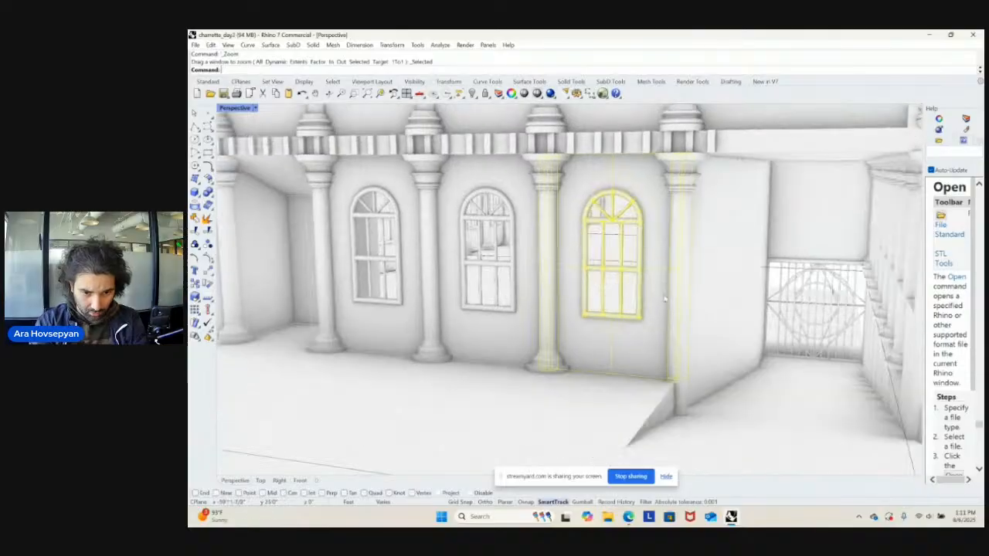
text(ungroup)
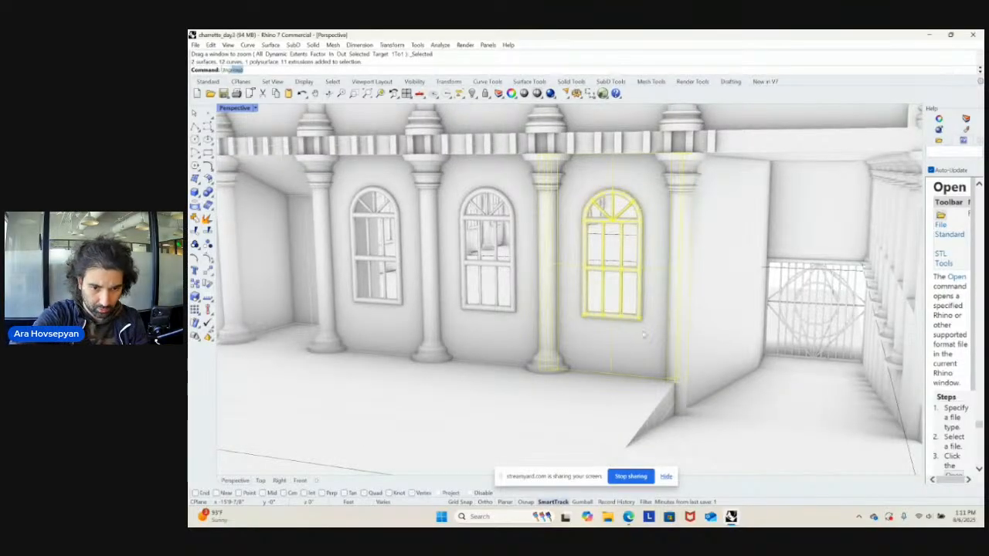
key(Return)
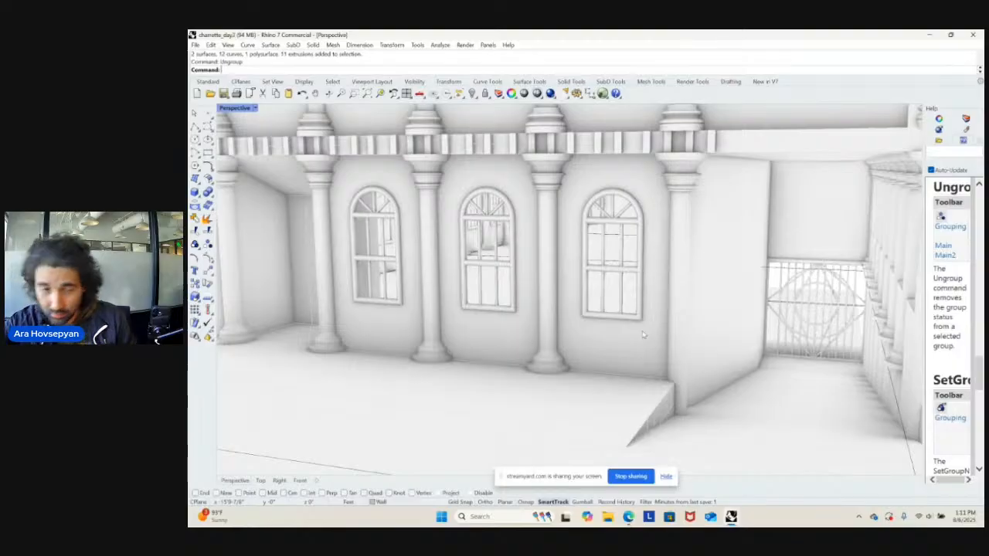
- Select the wall panel group around the ungrouped arched window, leaving out the window, and frame it in the Perspective view
click(643, 334)
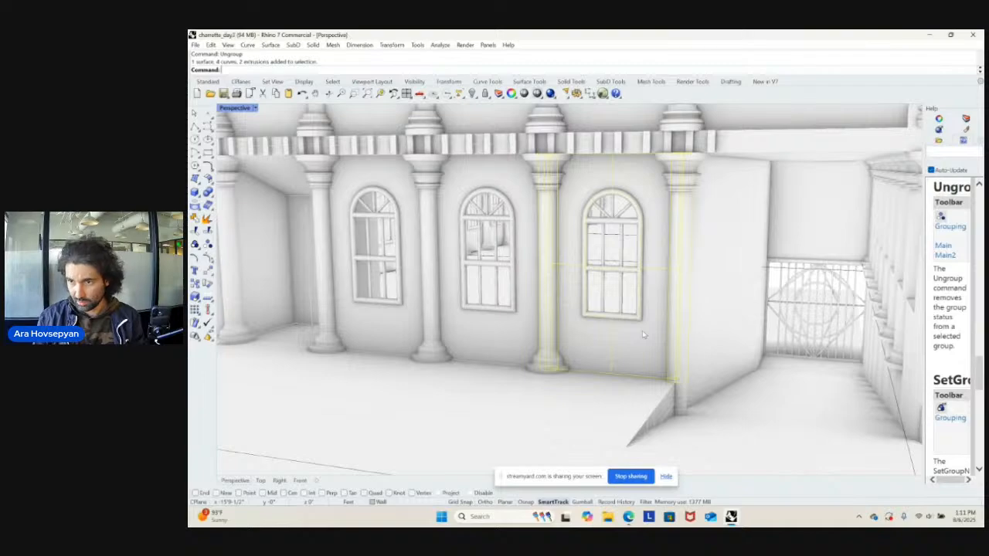
scroll(503, 313, up, 2)
scroll(547, 336, down, 2)
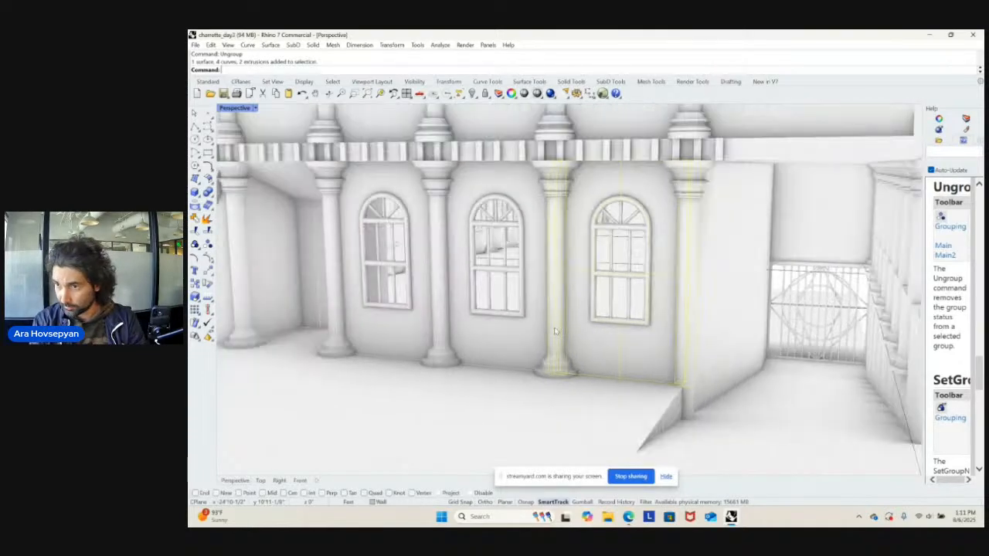
shift+right_drag(567, 352, 597, 339)
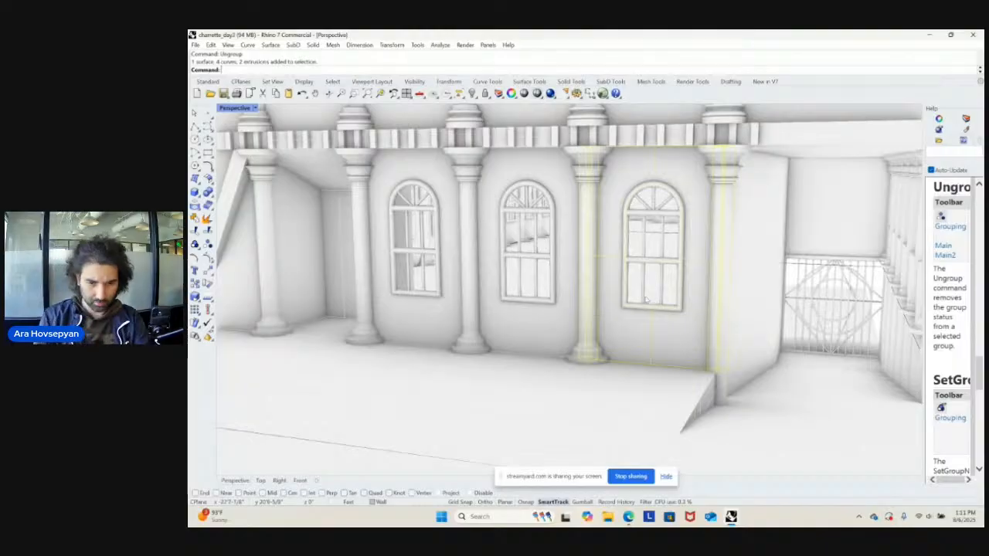
right_drag(700, 291, 628, 341)
key(Escape)
click(662, 342)
text(zs)
key(Return)
click(618, 367)
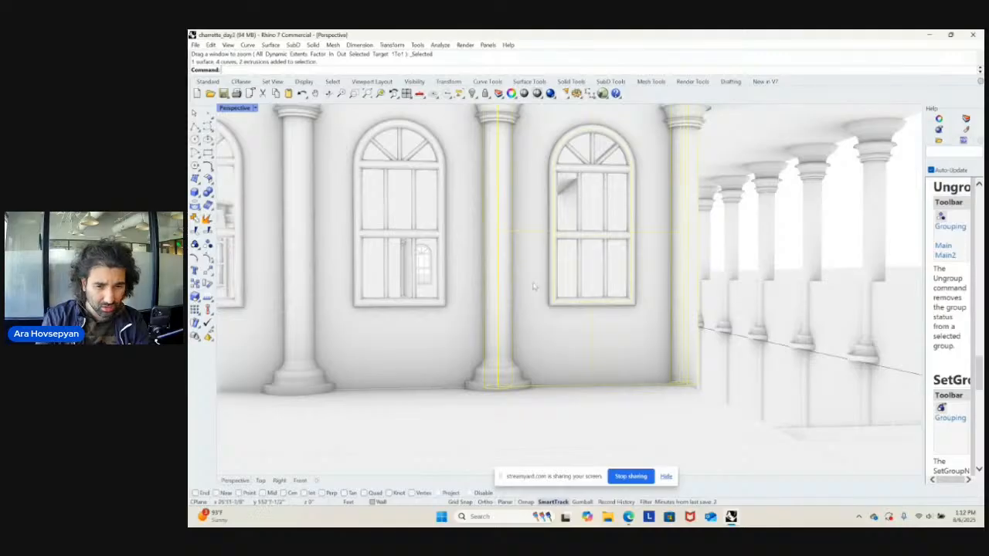
- Start a polyline and enable the End, Point, Mid, Cen, Int and Perp object snaps
click(205, 126)
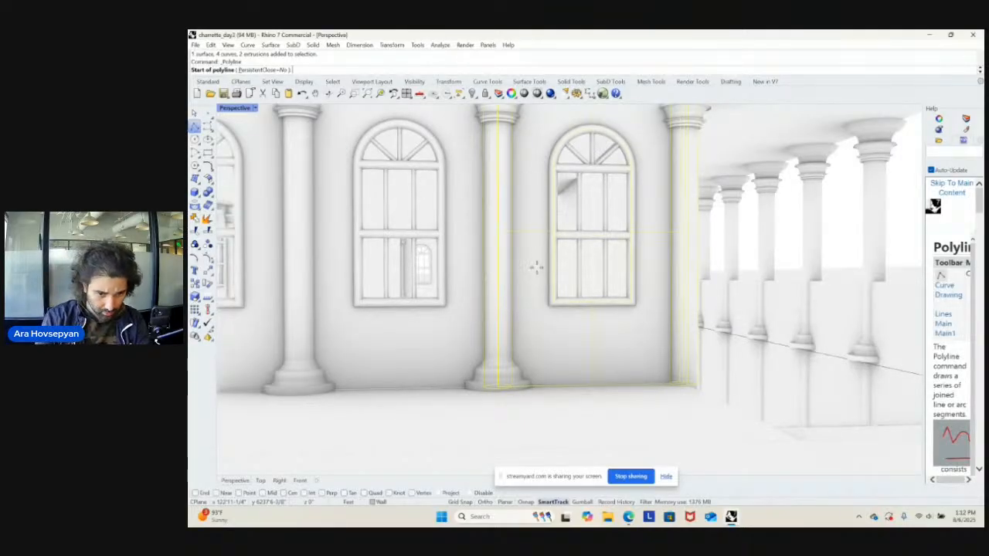
scroll(536, 267, up, 5)
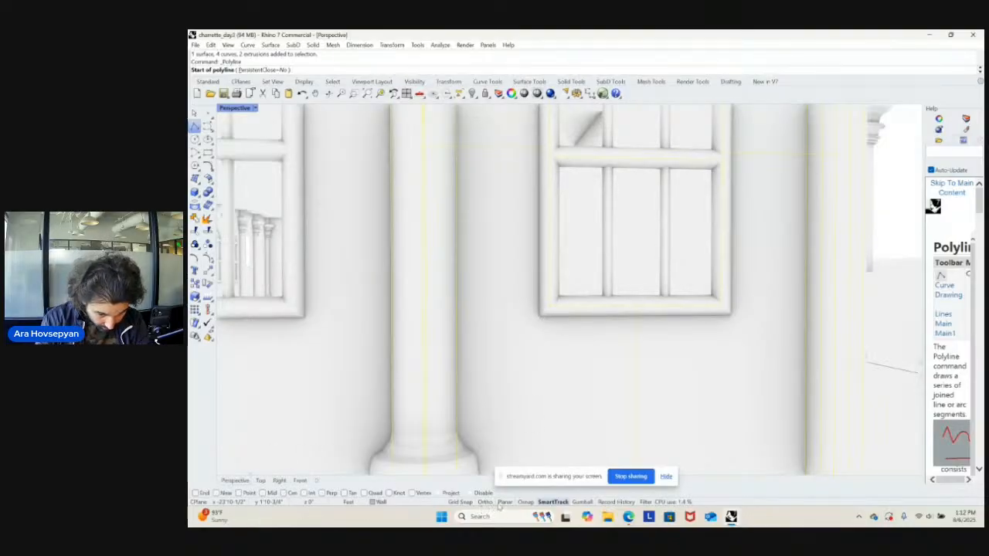
right_drag(554, 302, 543, 327)
right_click(543, 327)
click(544, 294)
right_click(544, 292)
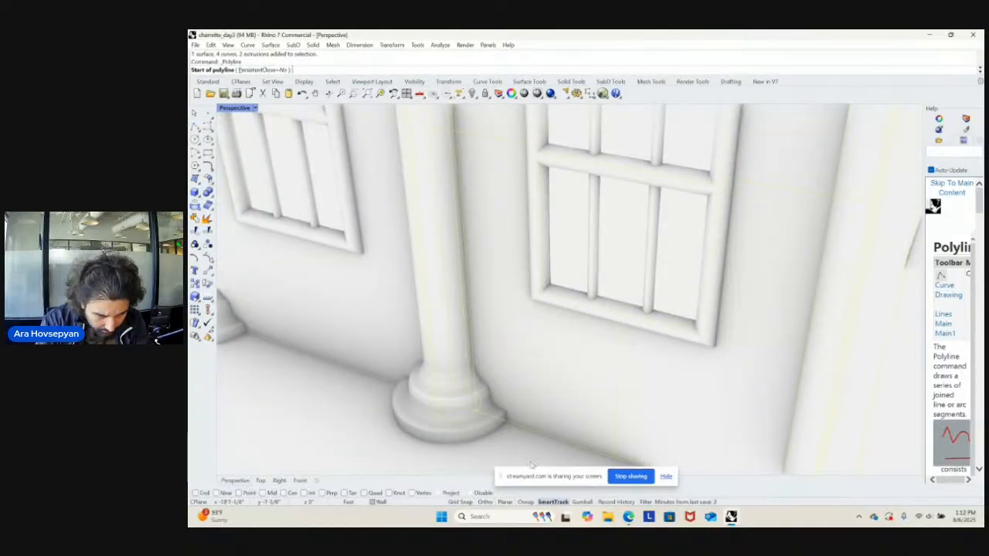
click(195, 493)
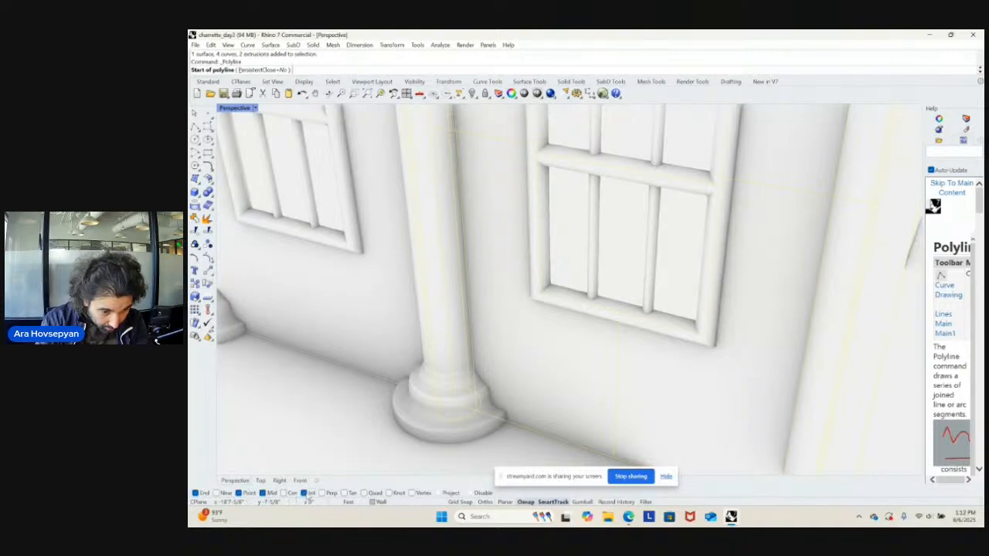
click(284, 493)
click(324, 493)
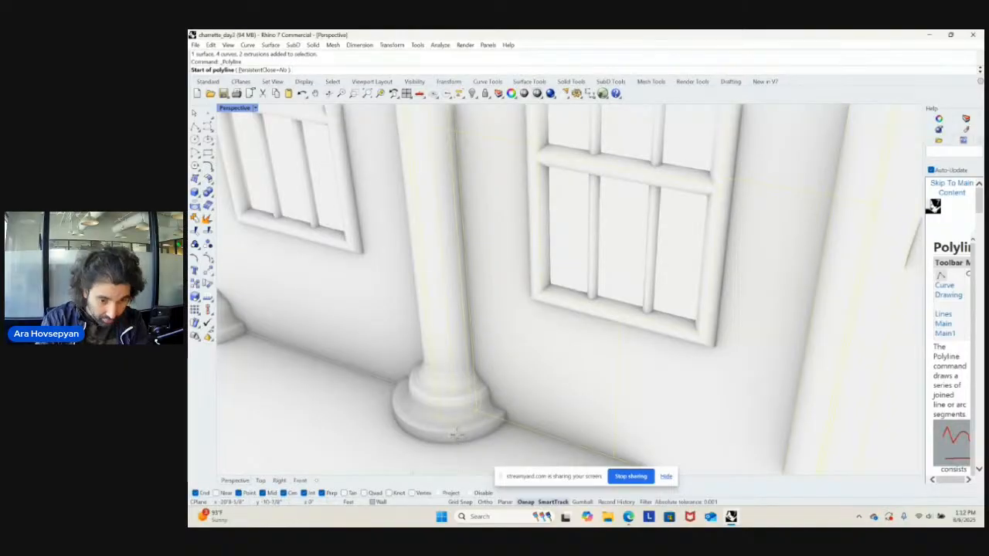
- Draw a vertical line from the window's lower-left corner down to the base of the wall and select it
scroll(541, 371, down, 3)
scroll(580, 316, up, 5)
click(553, 290)
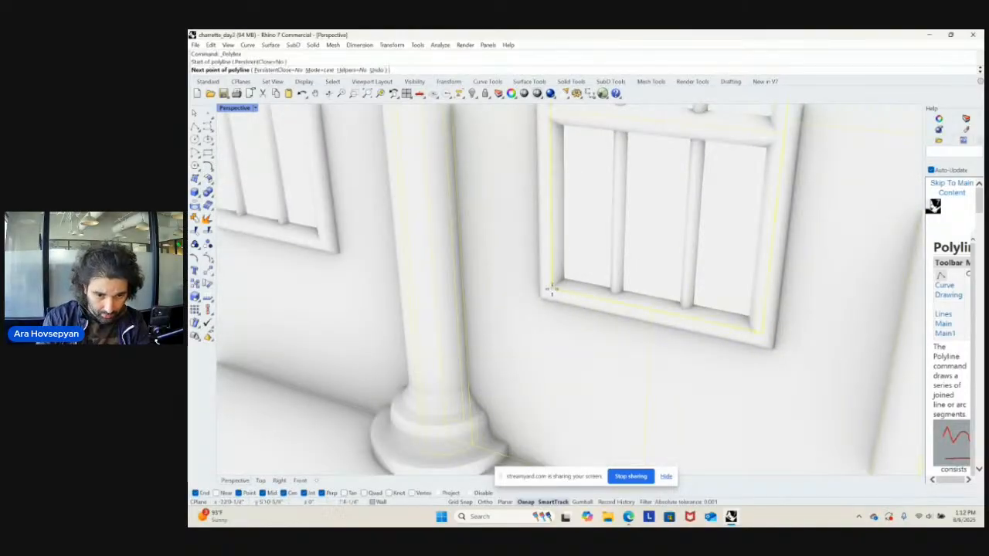
scroll(554, 292, down, 4)
right_drag(555, 297, 614, 281)
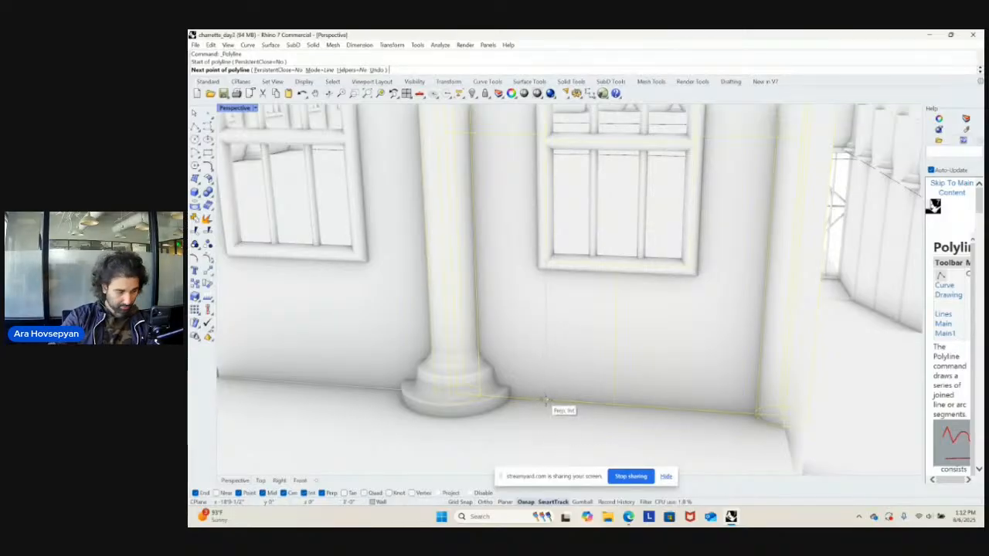
click(545, 400)
key(Return)
right_drag(546, 400, 608, 377)
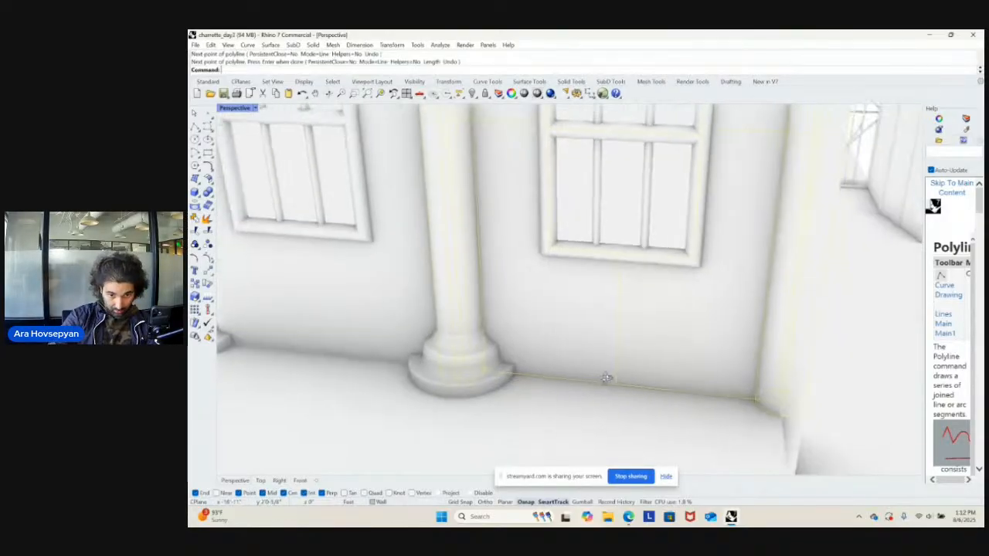
key(Return)
key(Escape)
key(Escape)
click(548, 305)
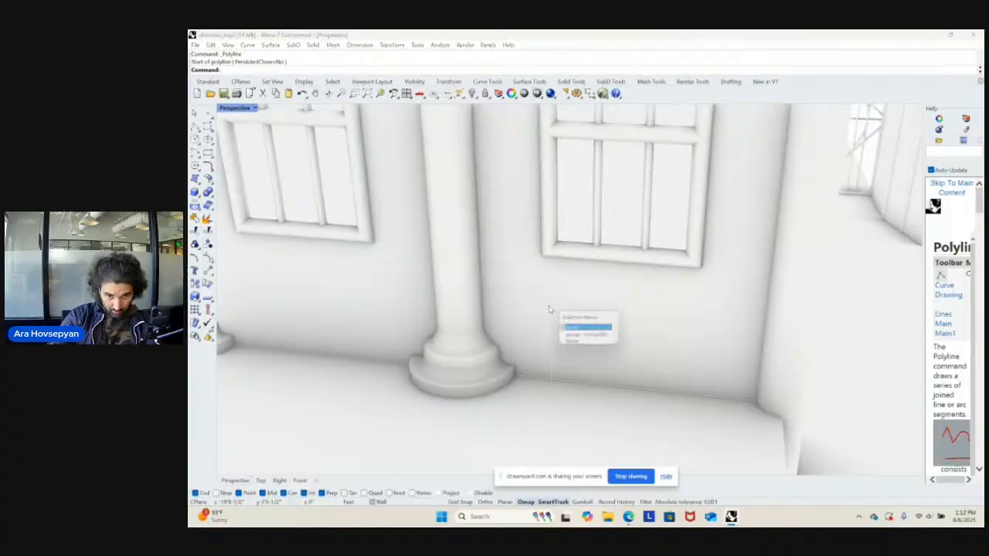
click(549, 305)
mouse_move(638, 316)
right_down()
mouse_move(647, 309)
mouse_move(639, 336)
right_up()
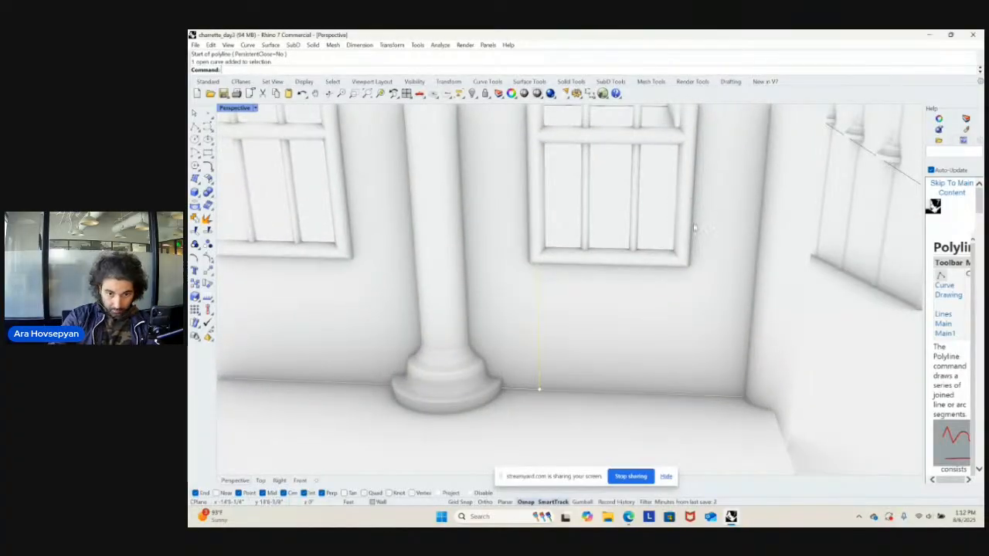
- Draw a matching vertical line from the window's lower-right corner down to the wall base and select it with the first line
scroll(694, 227, up, 3)
key(Return)
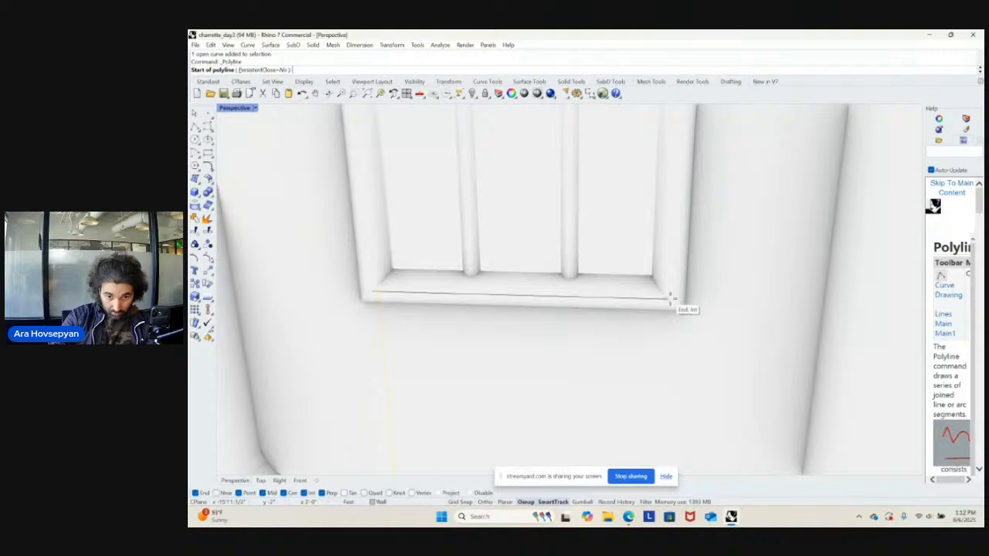
click(670, 298)
scroll(676, 330, down, 2)
shift+right_drag(684, 369, 689, 298)
shift+right_drag(705, 384, 720, 338)
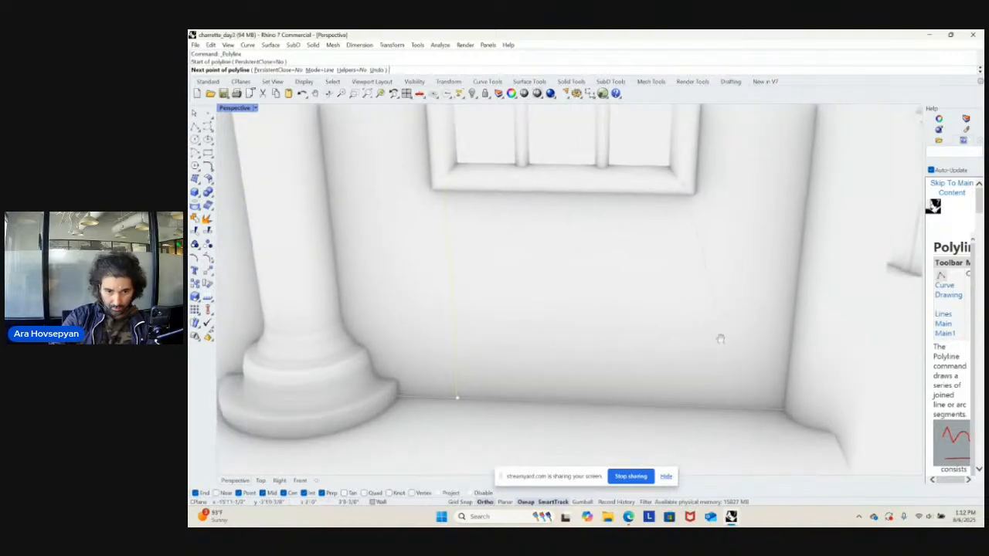
right_drag(688, 406, 725, 282)
click(687, 371)
key(Return)
shift+click(689, 315)
click(710, 331)
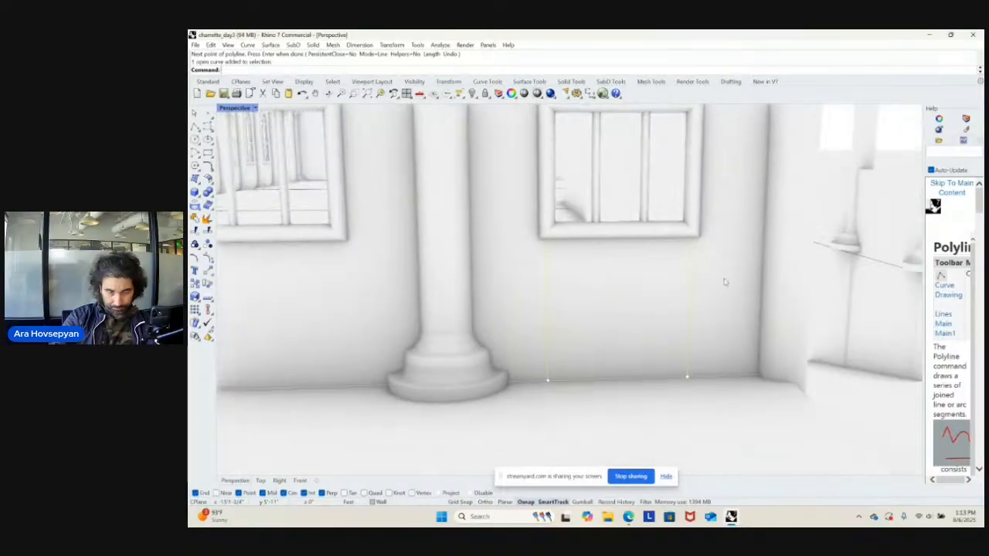
- Show the four-viewport layout and zoom the Front view to the two selected vertical lines
double_click(246, 110)
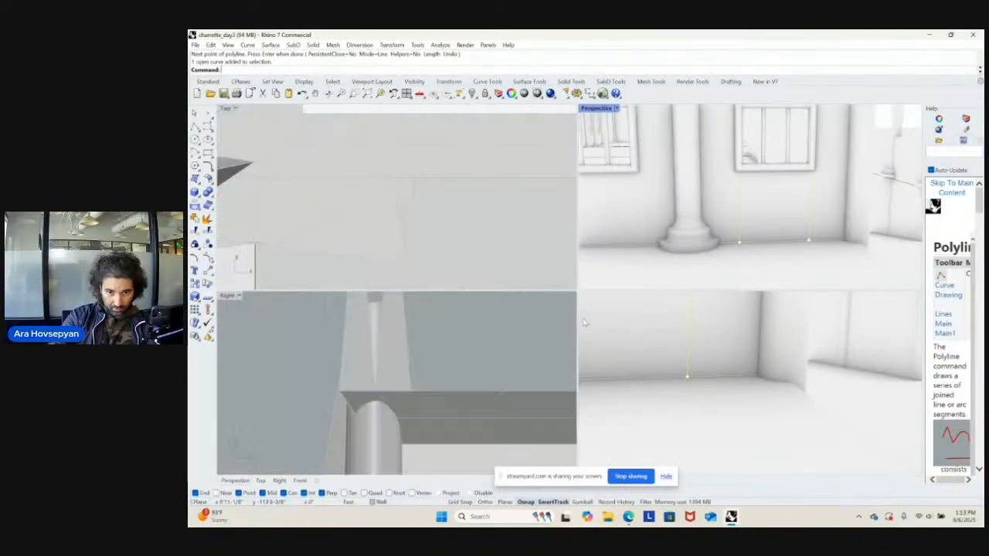
click(648, 345)
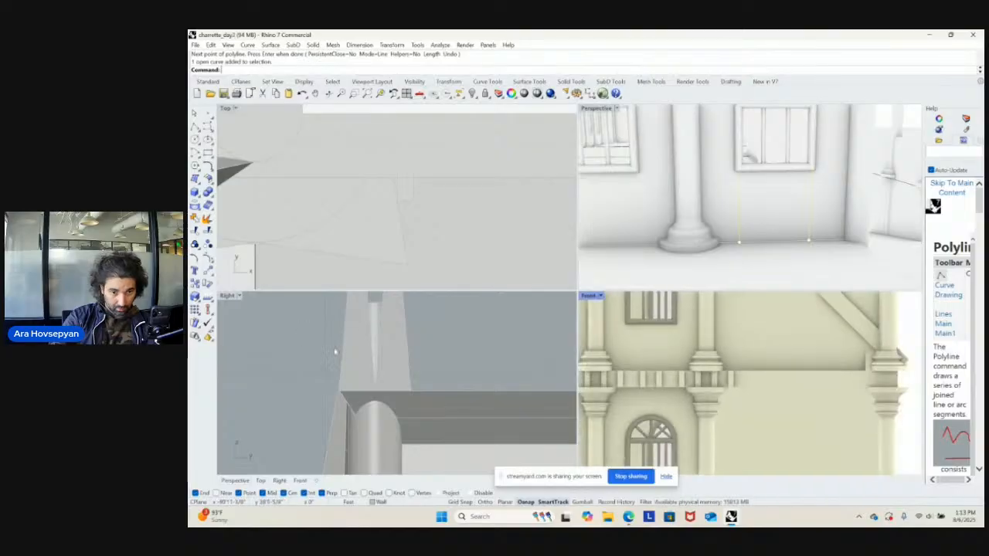
scroll(682, 381, down, 10)
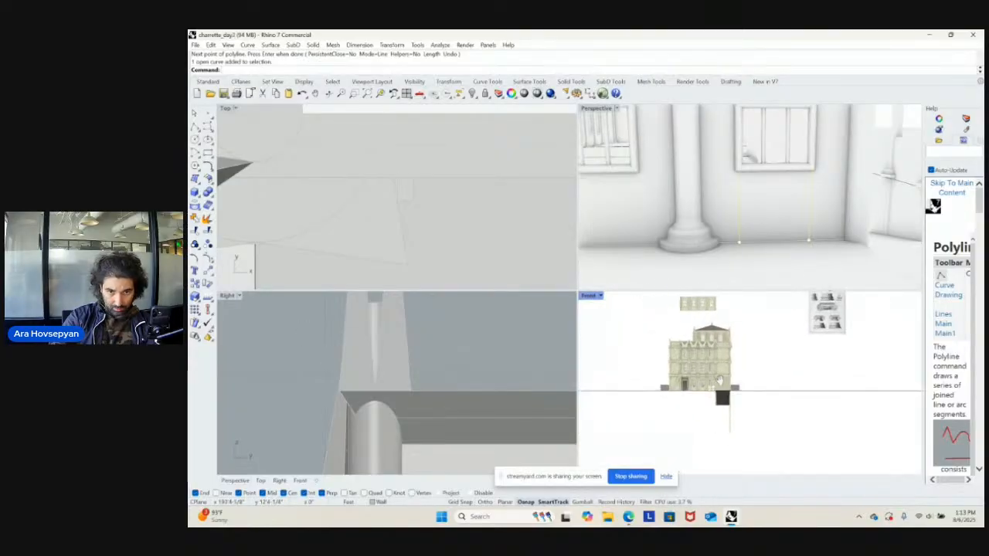
key(ctrl+alt+e)
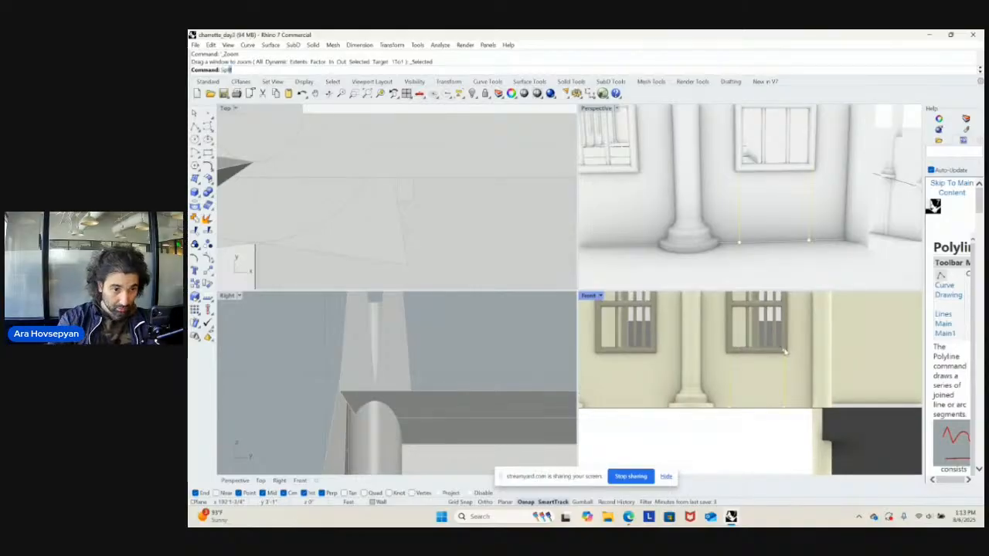
key(Return)
key(Escape)
key(Return)
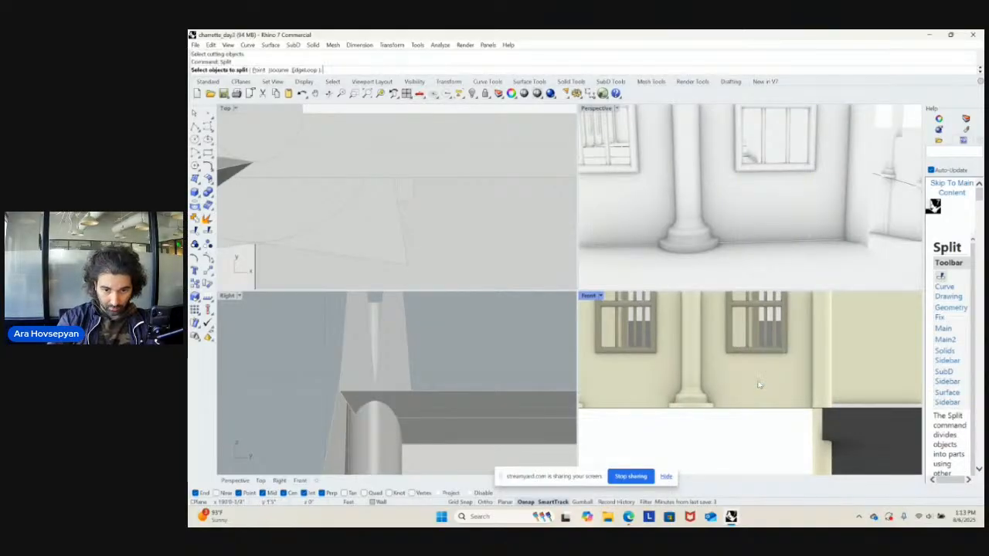
click(759, 384)
key(Return)
click(741, 376)
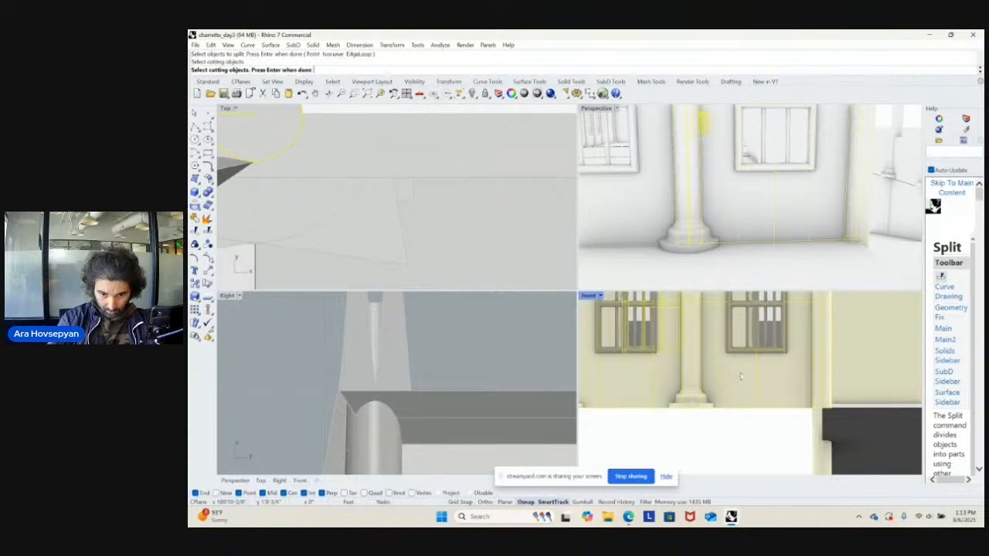
key(Escape)
key(Return)
click(751, 379)
key(Return)
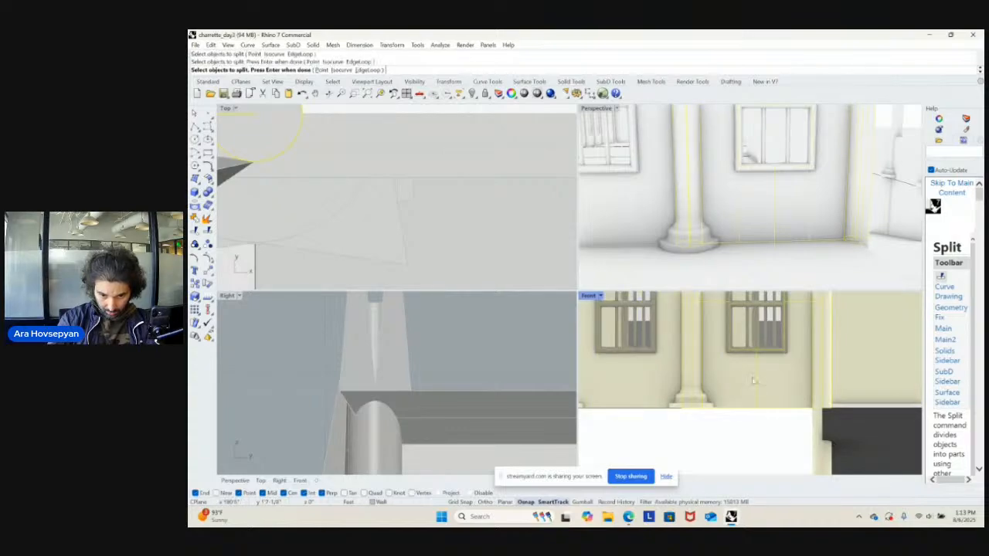
key(Escape)
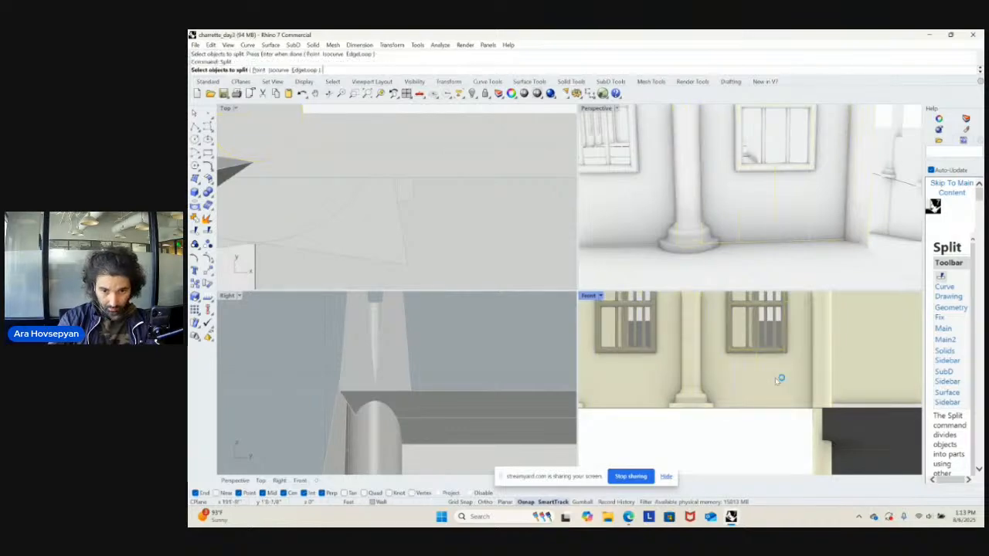
- Split the wall panel below the window, using the two vertical lines as cutting objects
key(Return)
key(Return)
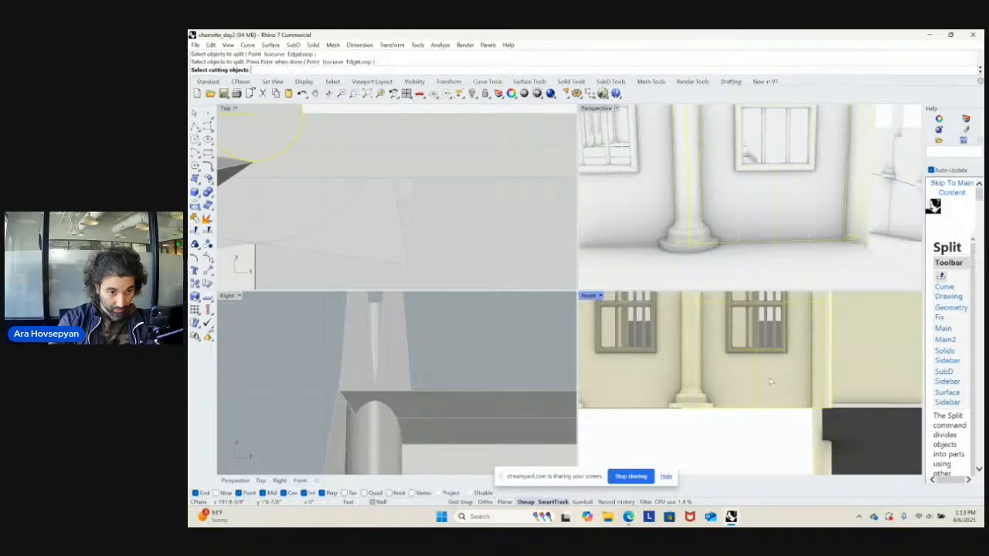
click(730, 379)
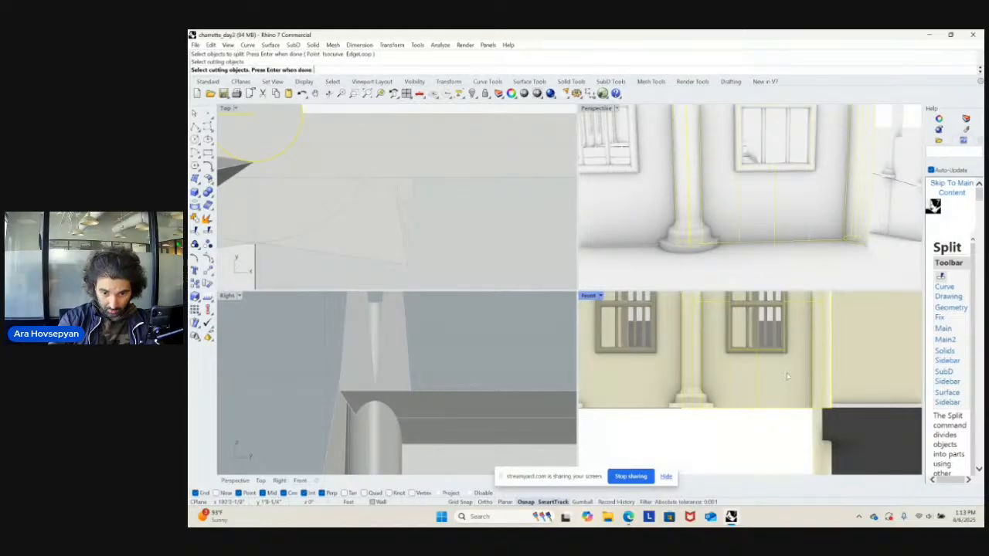
key(Return)
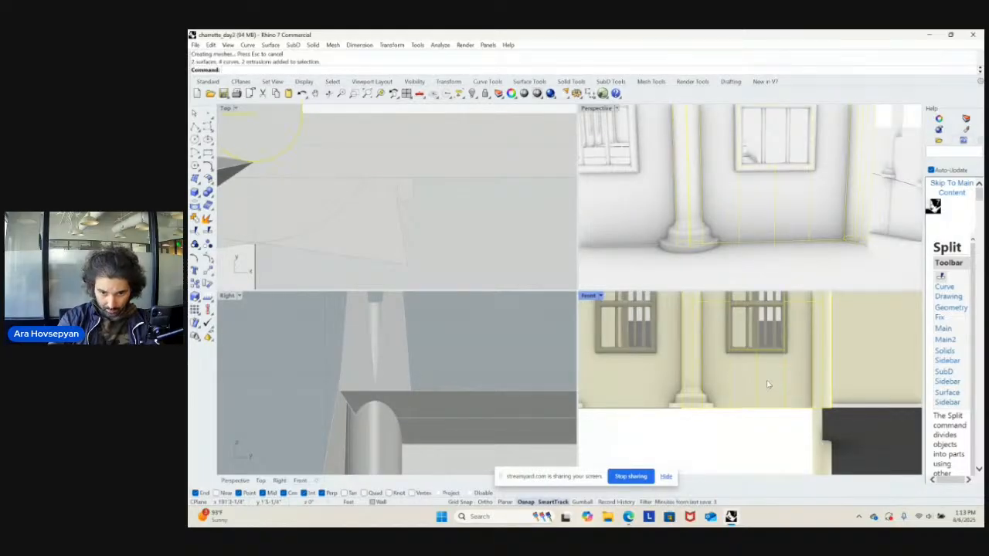
- Ungroup the split wall pieces and assign the panel below the window to the glass layer, made current
key(ctrl+shift+g)
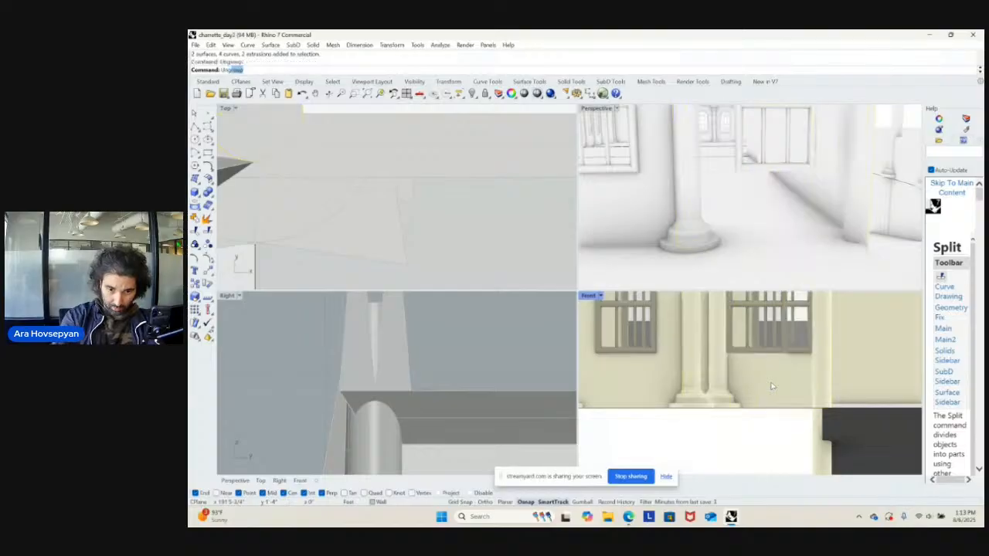
scroll(769, 376, up, 3)
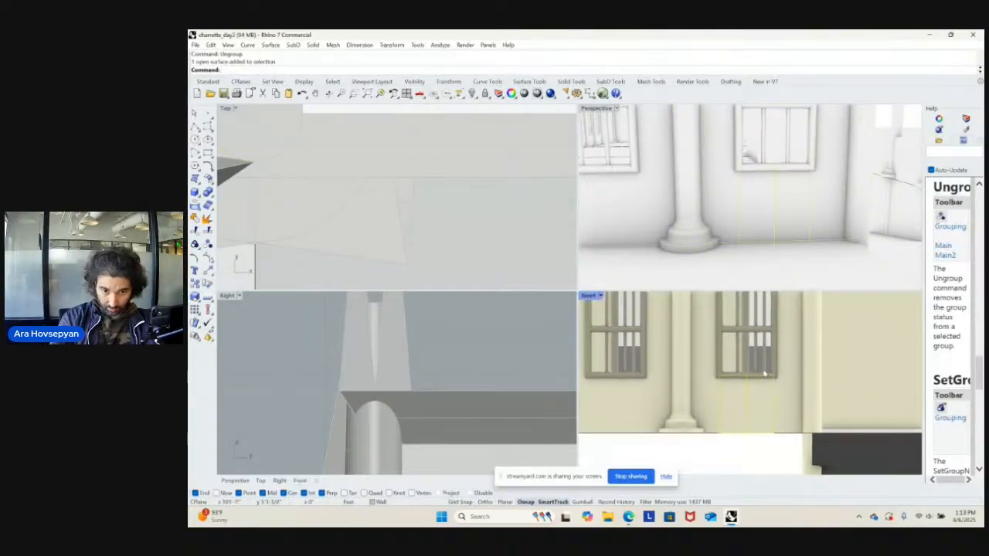
click(939, 141)
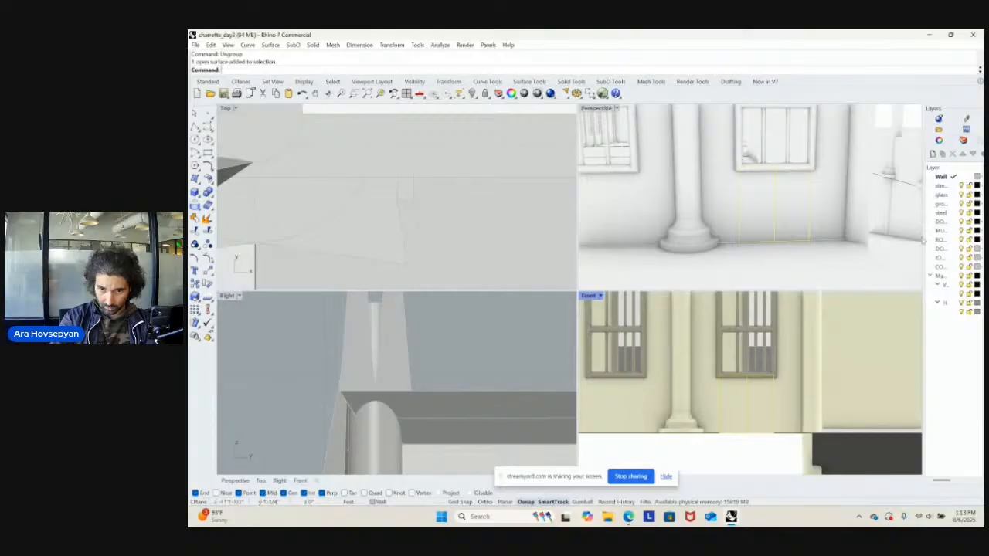
drag(923, 241, 861, 207)
double_click(894, 173)
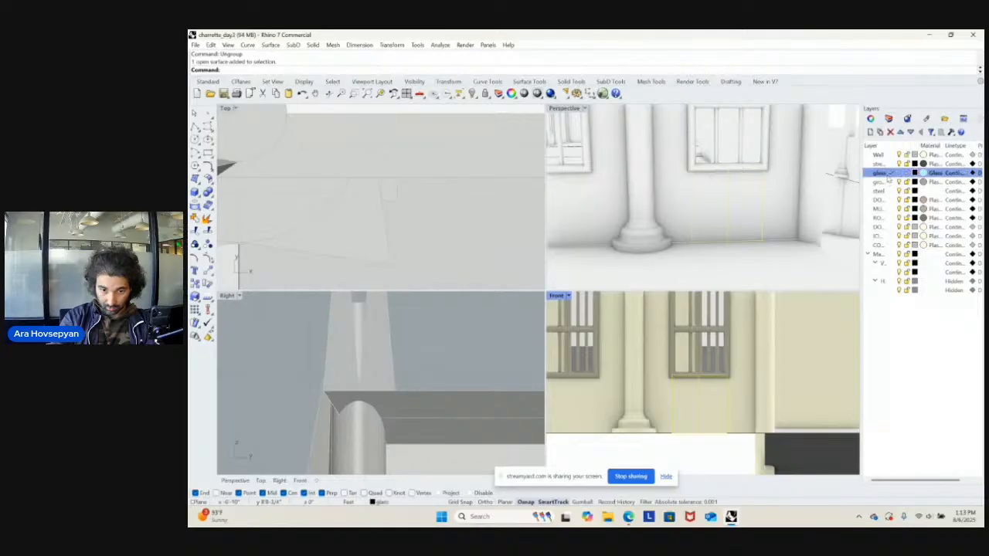
right_click(895, 174)
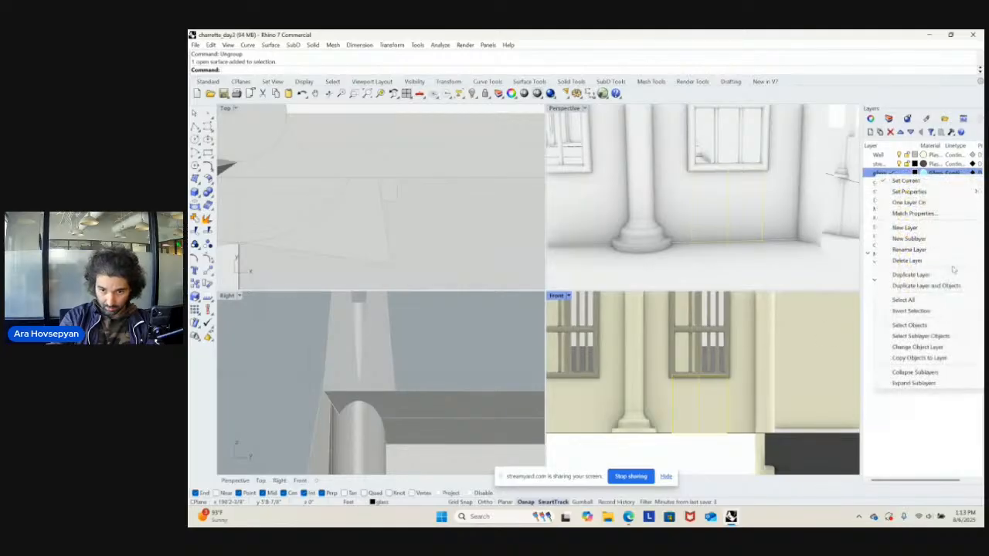
click(940, 348)
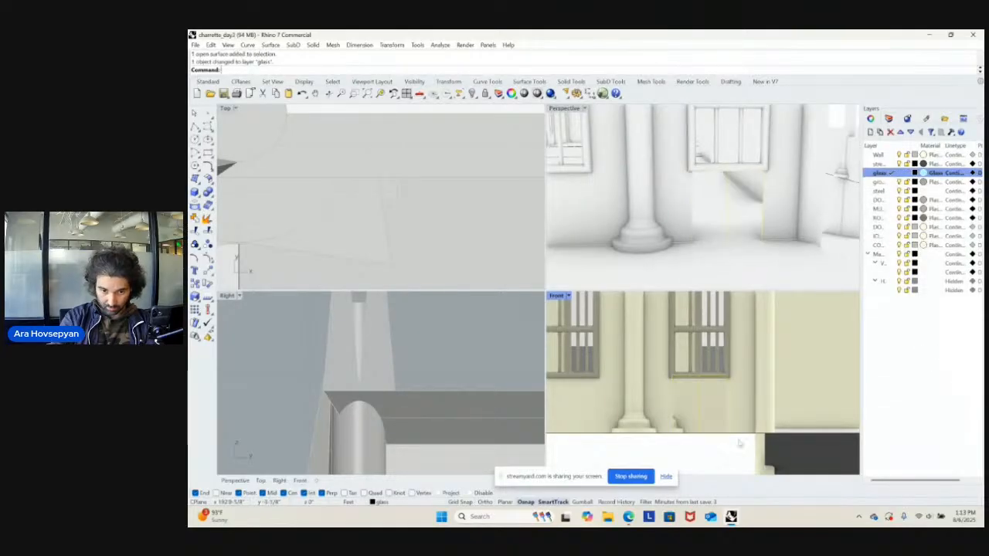
- Maximize the Perspective viewport and frame the opening beneath the arched window from outside
double_click(564, 108)
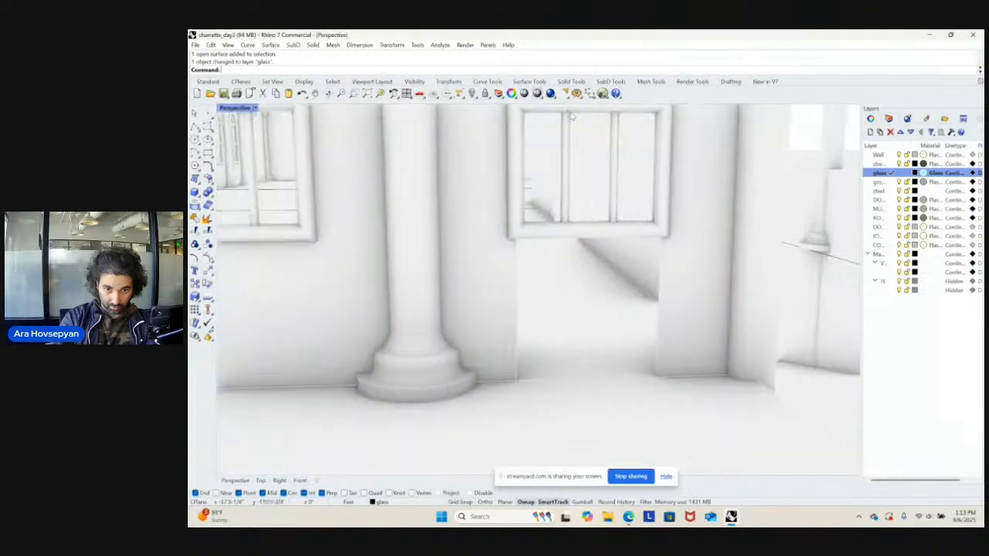
right_drag(587, 231, 688, 293)
scroll(641, 263, down, 4)
scroll(711, 279, up, 2)
scroll(613, 317, up, 4)
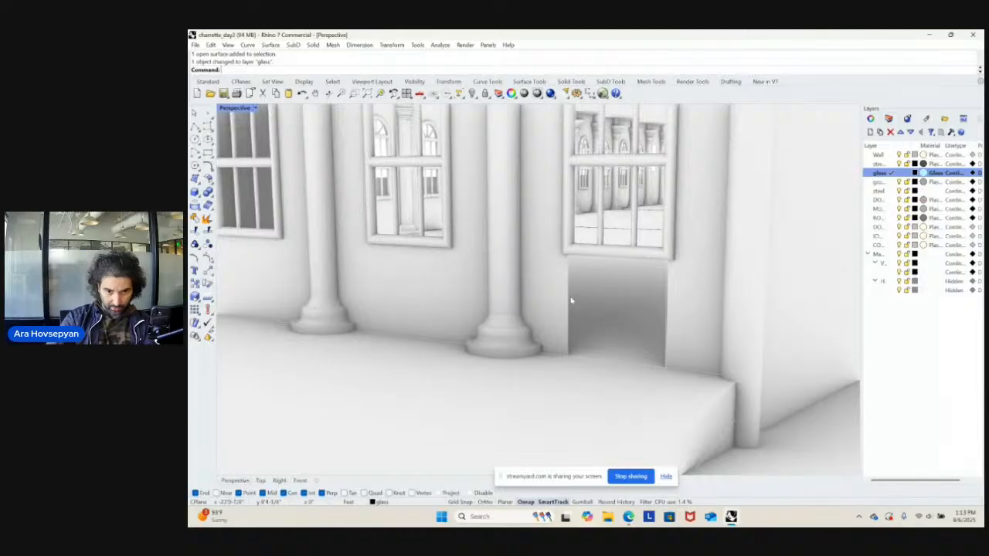
click(572, 301)
click(602, 313)
right_drag(603, 304, 627, 314)
text(zs)
key(Return)
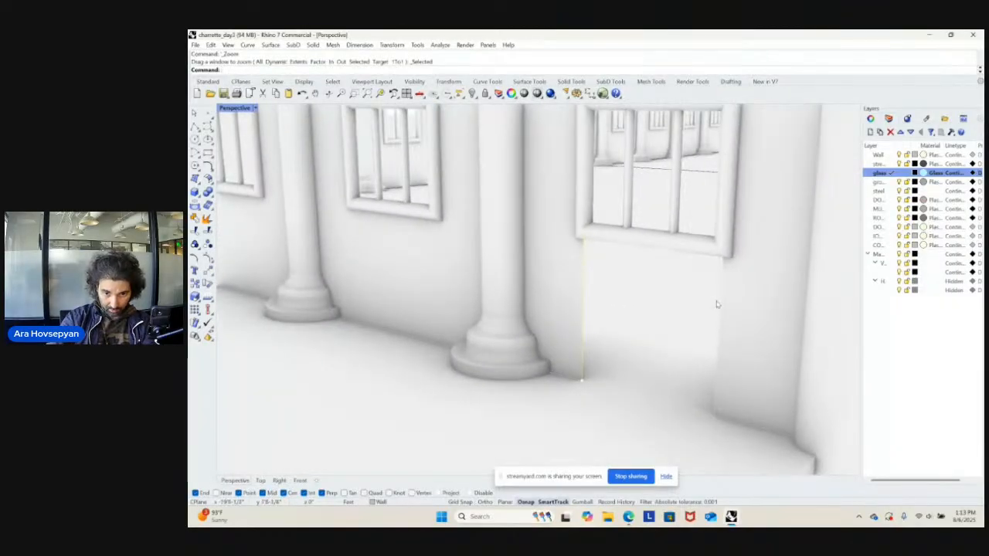
shift+click(718, 303)
right_drag(721, 292, 723, 321)
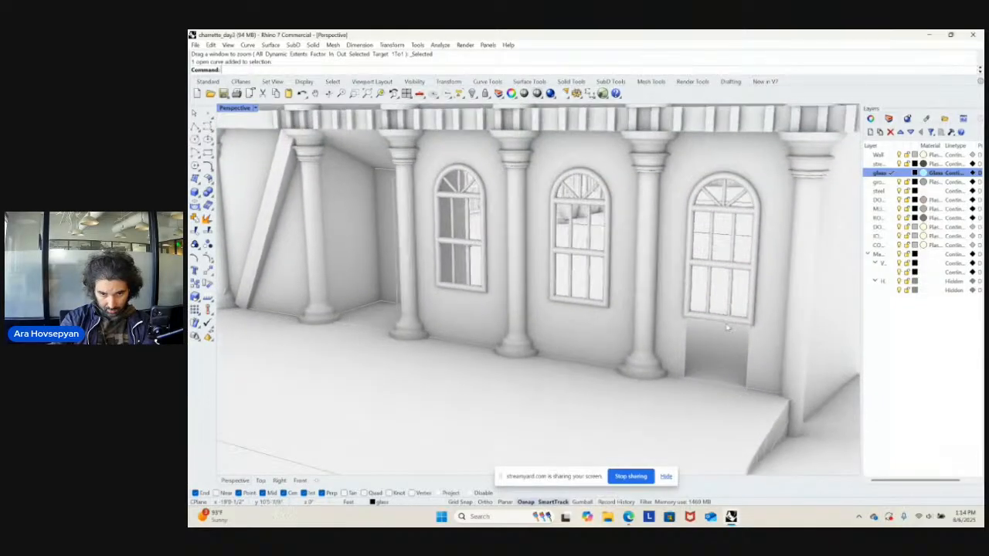
scroll(695, 332, up, 5)
shift+click(673, 344)
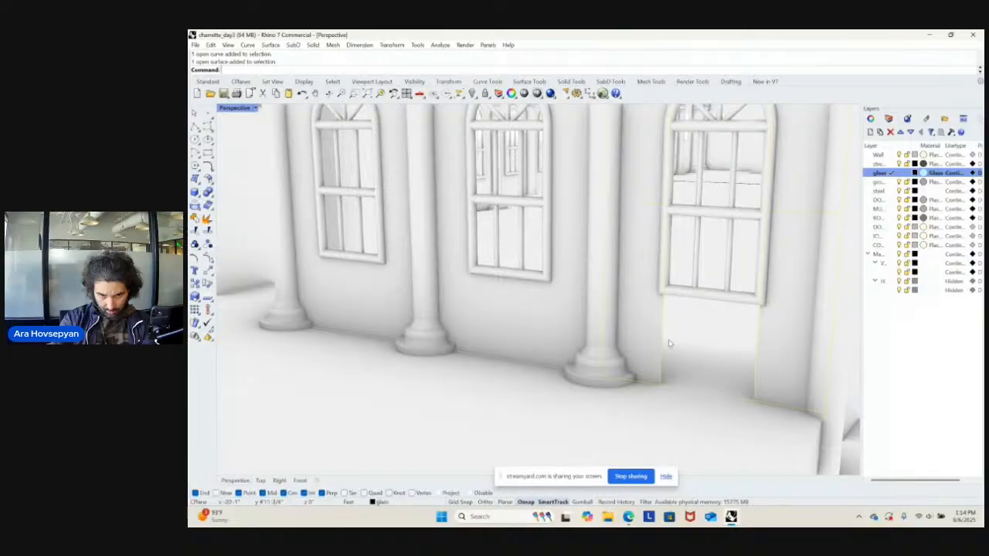
key(Escape)
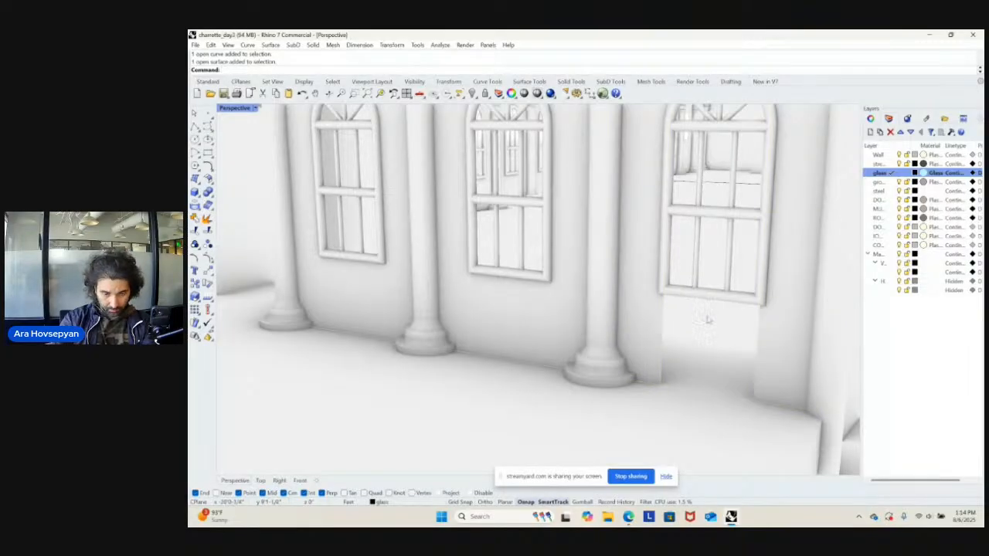
text(Pipe)
key(Return)
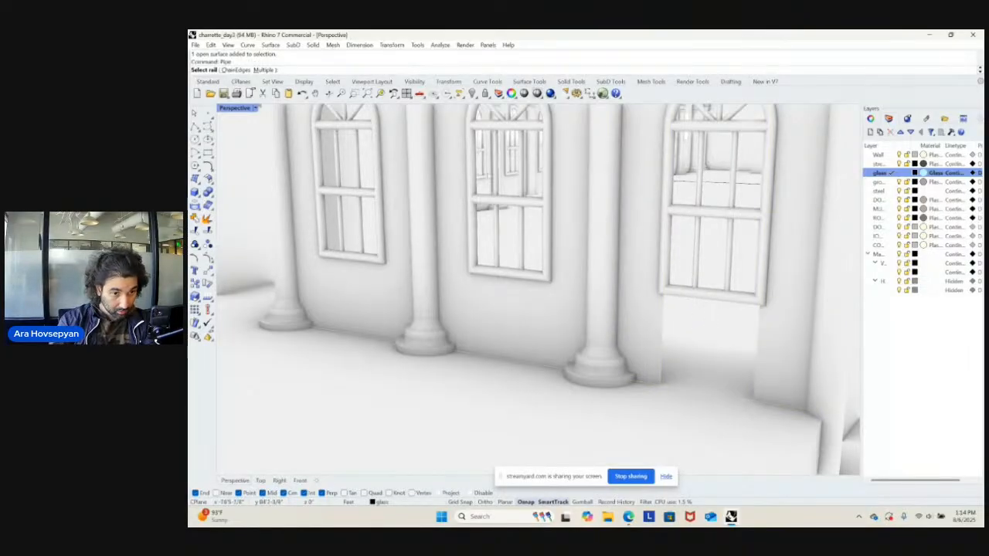
click(665, 313)
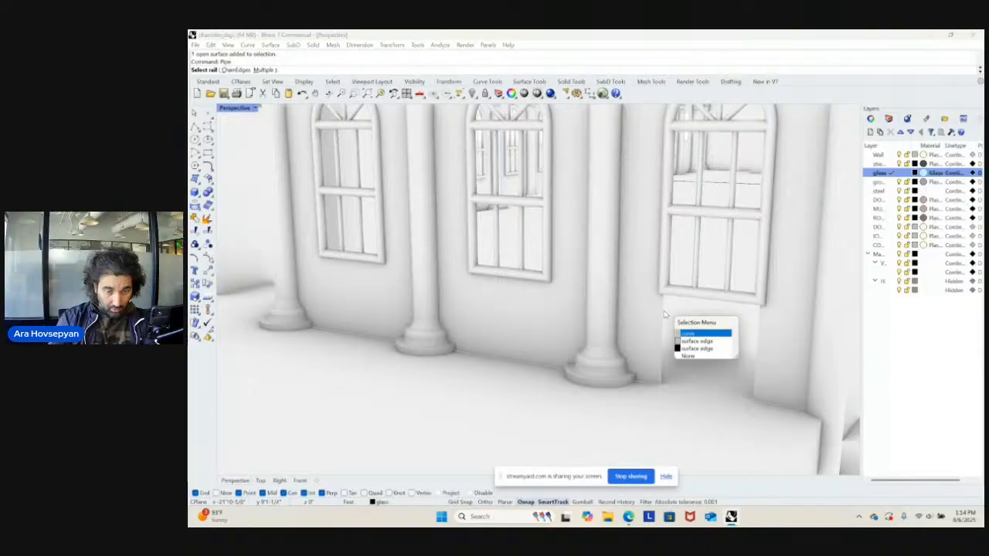
key(Escape)
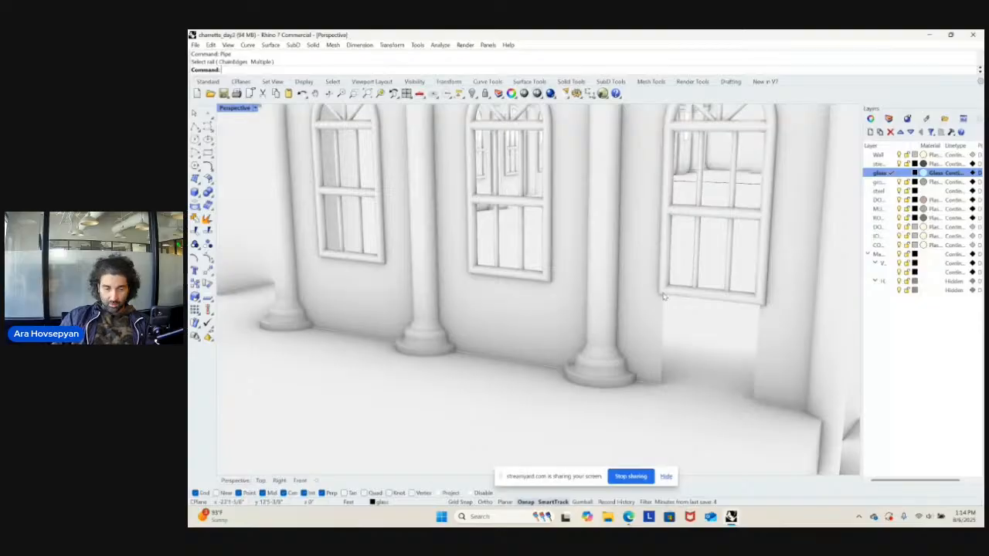
- Pick through the overlapping edge lines around the opening and select the glass panel below the window
click(663, 320)
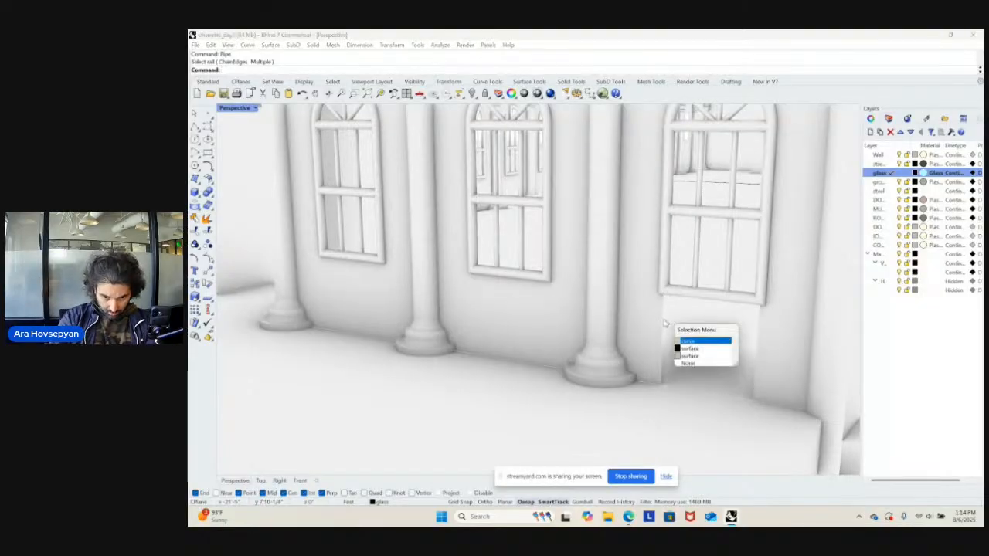
click(687, 382)
click(688, 386)
click(696, 399)
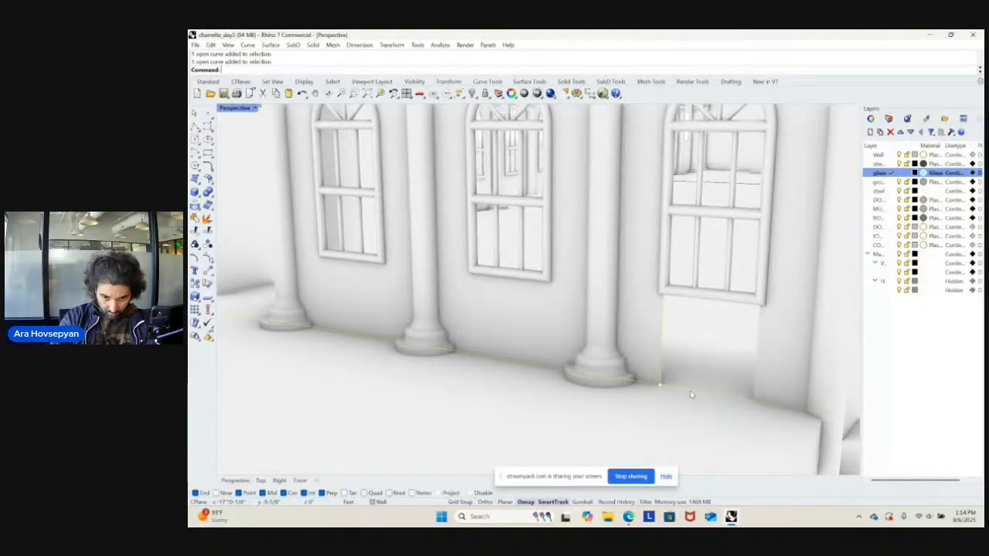
click(662, 316)
click(688, 333)
click(758, 323)
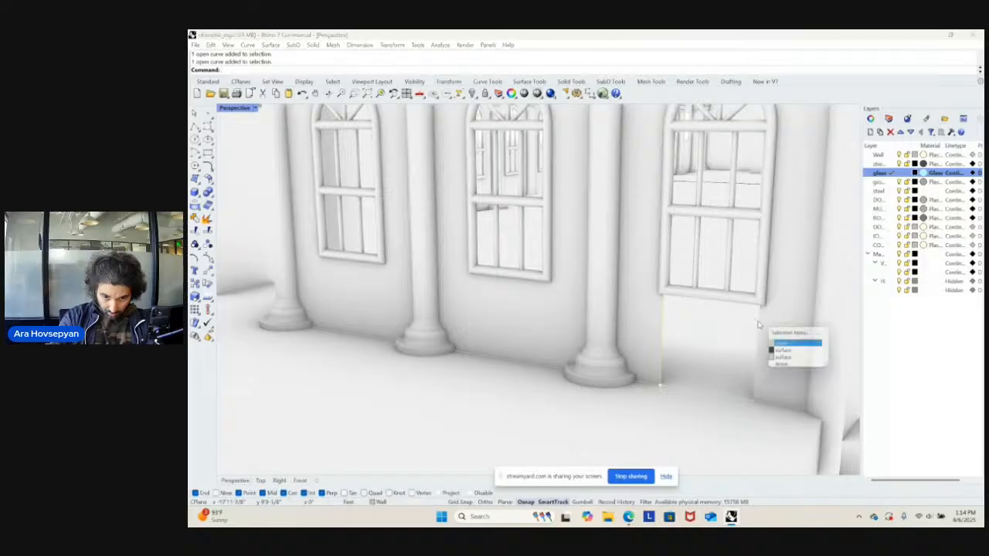
click(781, 343)
click(740, 383)
click(767, 417)
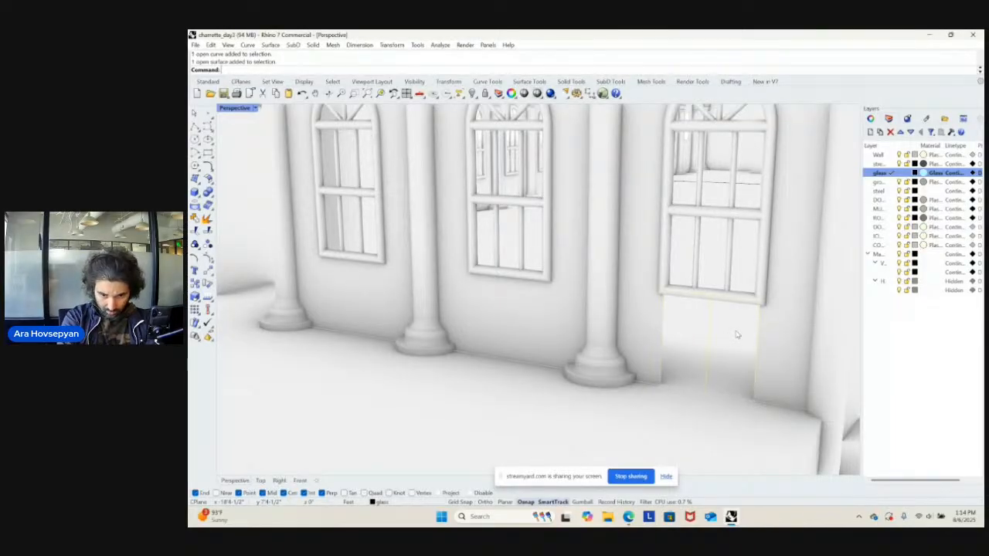
- Try to run Pipe directly on the selected glass panel with a 1" radius
text(pipe)
key(Return)
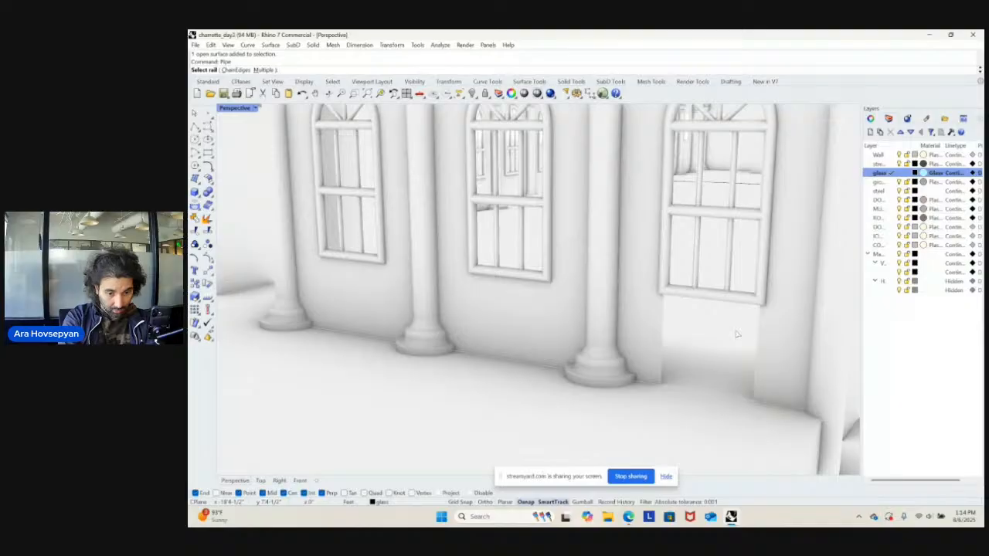
text(1')
key(Return)
key(Escape)
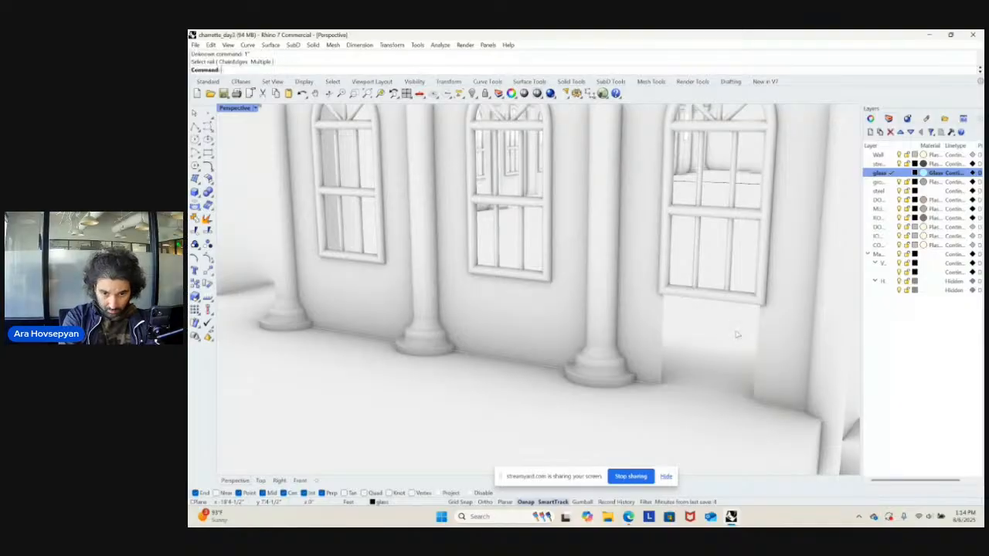
- Duplicate the border of the glass panel below the window as a curve
text(zs)
key(Return)
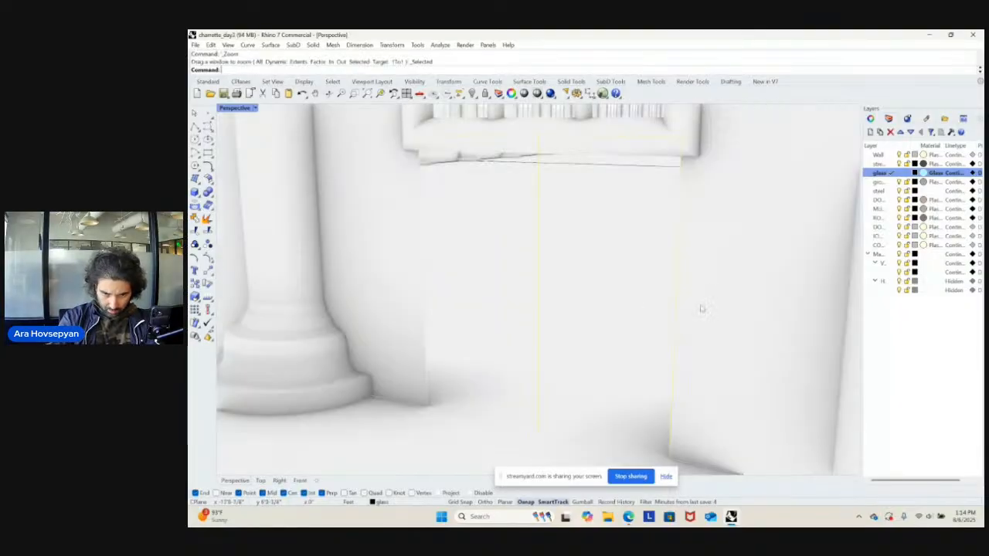
scroll(703, 328, down, 3)
right_drag(703, 325, 766, 312)
text(dupb)
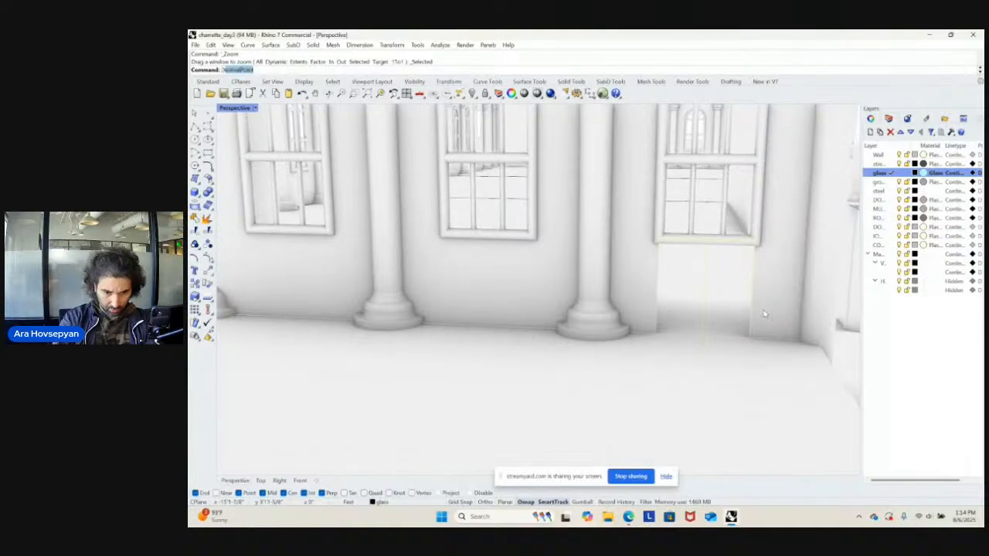
key(Return)
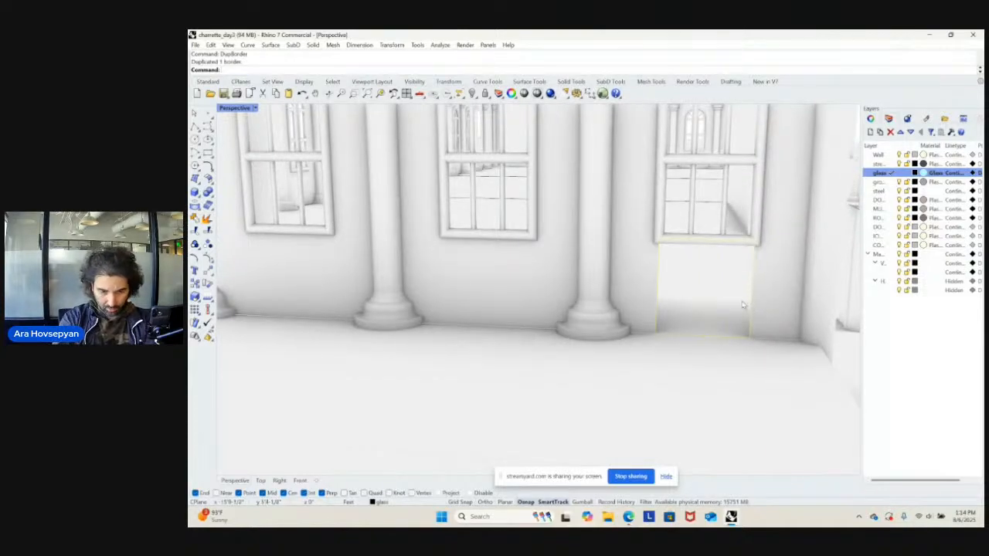
- Pipe the duplicated border of the glass panel with a 1" radius
text(pipe)
key(Return)
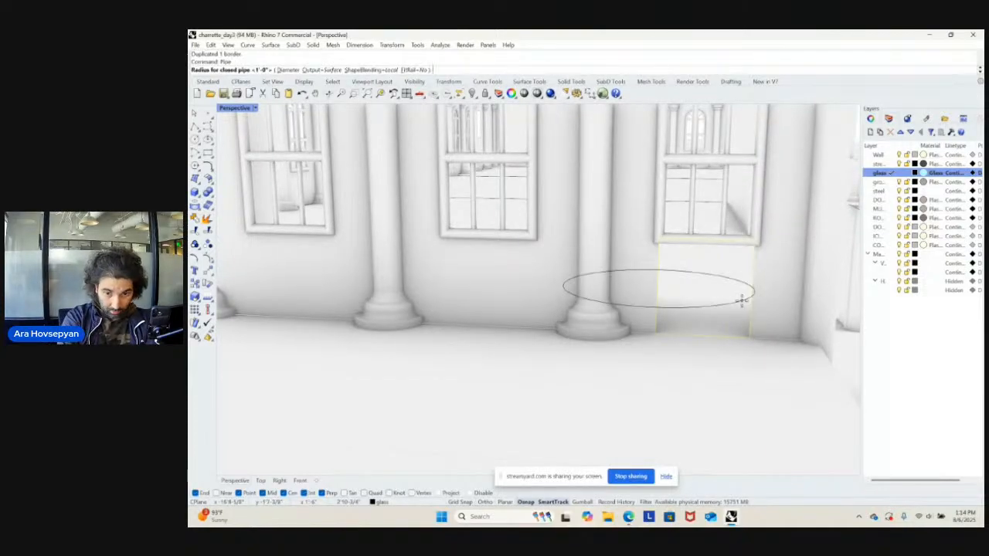
text(1")
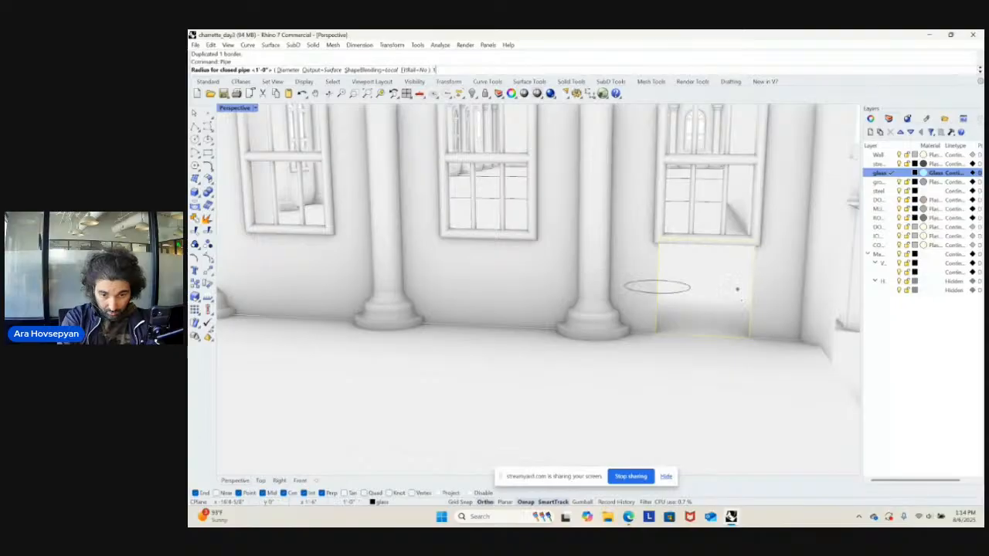
key(Return)
key(Return)
key(Return)
key(Return)
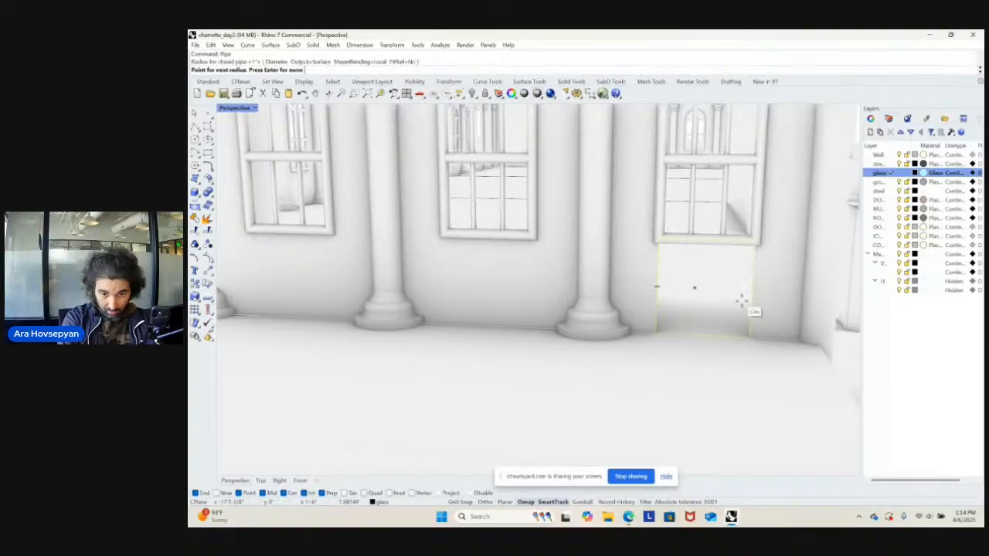
key(Return)
key(Return)
key(Return)
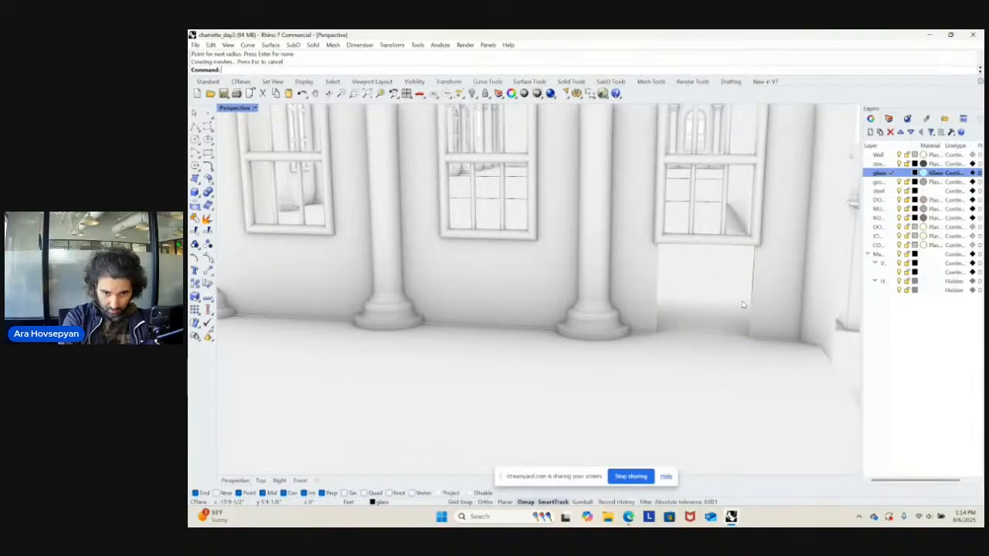
- Undo the pipe and the border duplication, and redo the border duplication
key(ctrl+z)
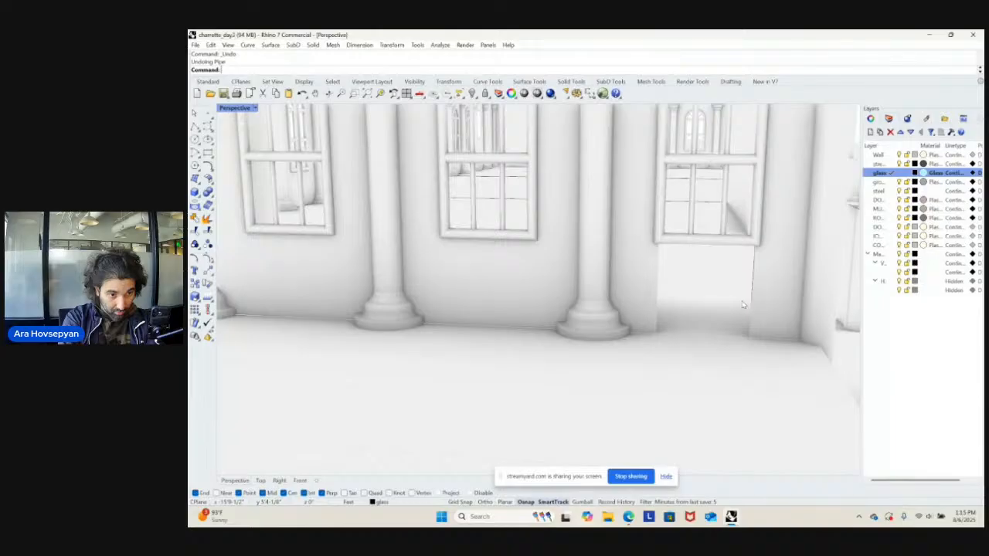
key(ctrl+z)
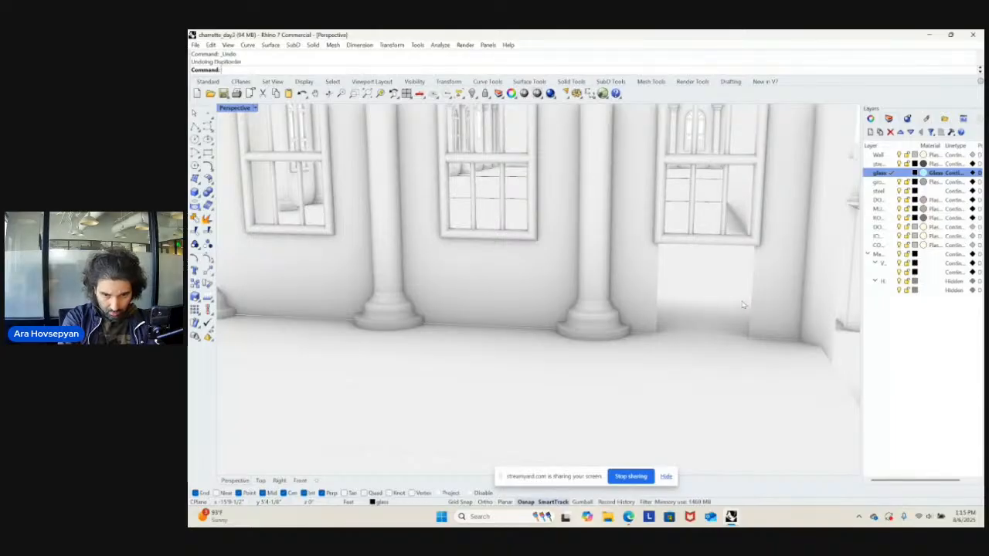
key(ctrl+y)
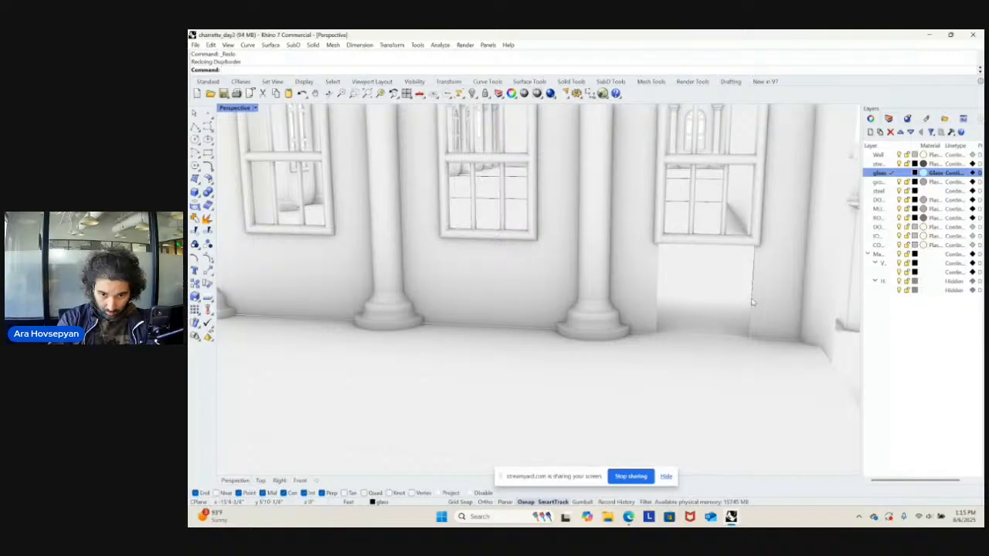
- Try piping the closed border curve around the glass panel again with the 1" radius, and undo it
click(754, 302)
click(780, 321)
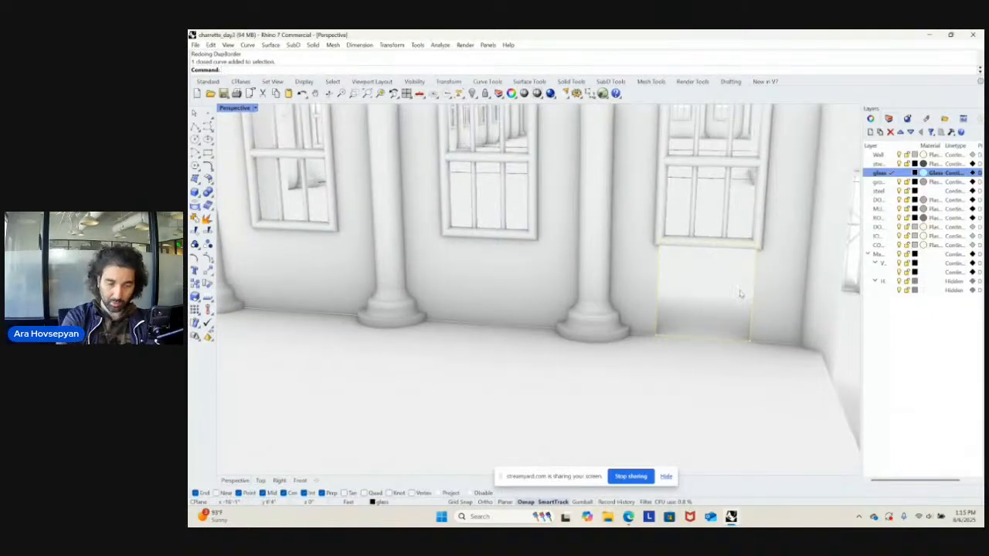
text(Pipe)
key(Return)
key(Return)
key(Return)
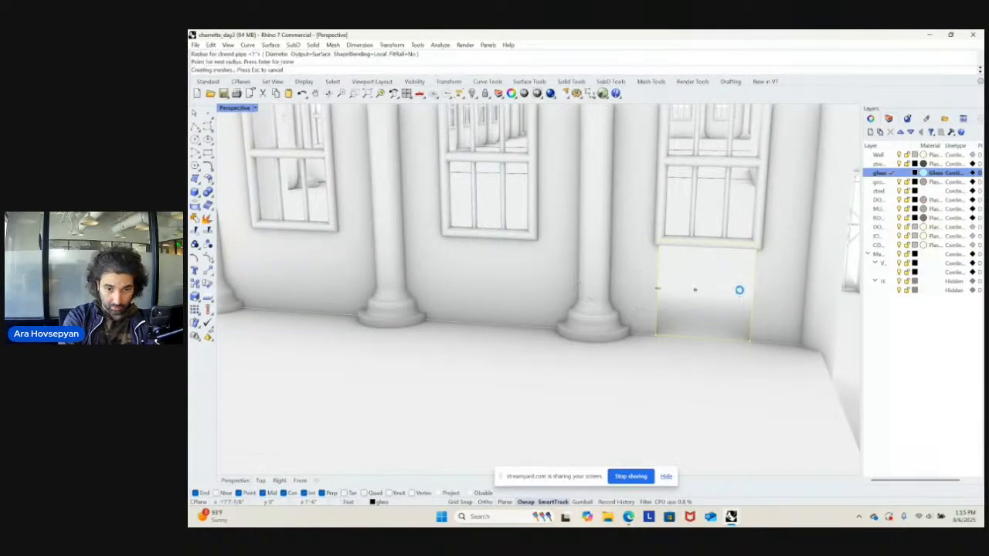
key(Return)
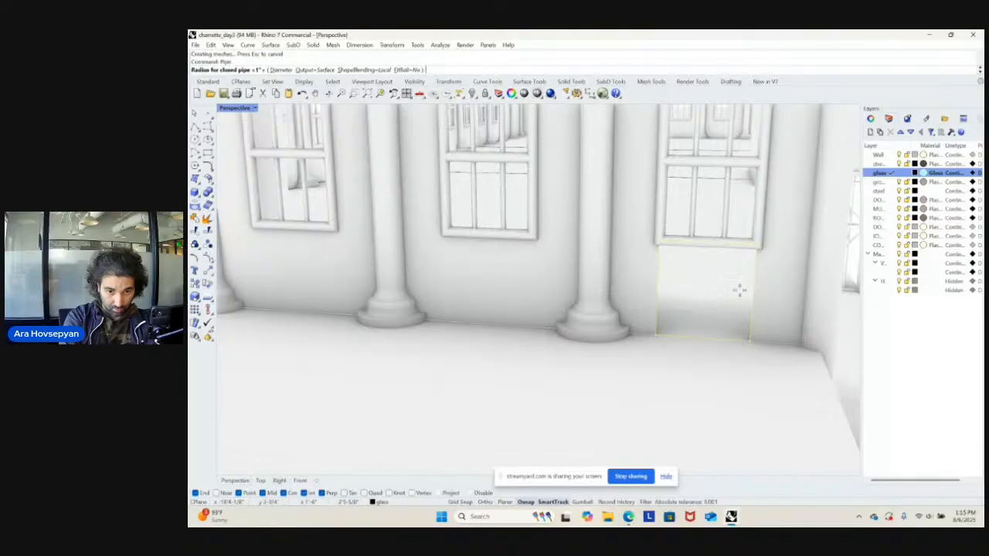
key(Escape)
key(ctrl+z)
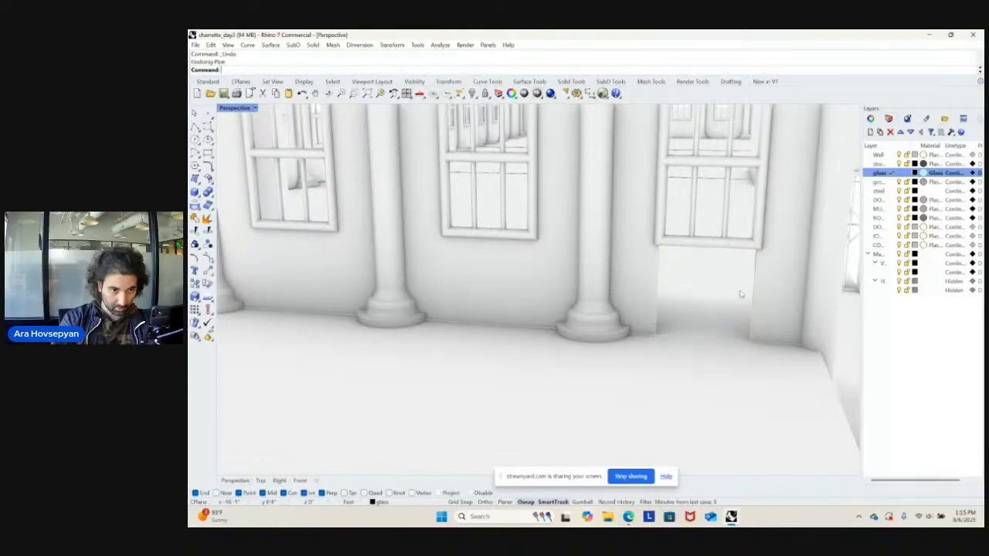
- Try piping the closed border curve around the glass panel with a 3" radius
scroll(680, 298, up, 4)
scroll(627, 270, up, 7)
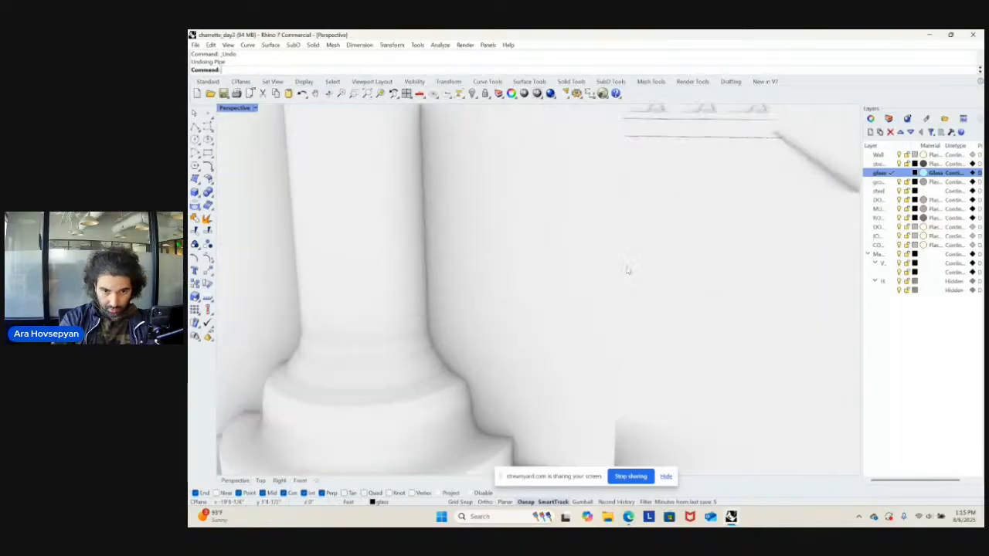
scroll(627, 259, down, 7)
click(627, 256)
click(649, 274)
right_drag(649, 272, 695, 260)
text(zs)
key(space)
text(pipe)
key(space)
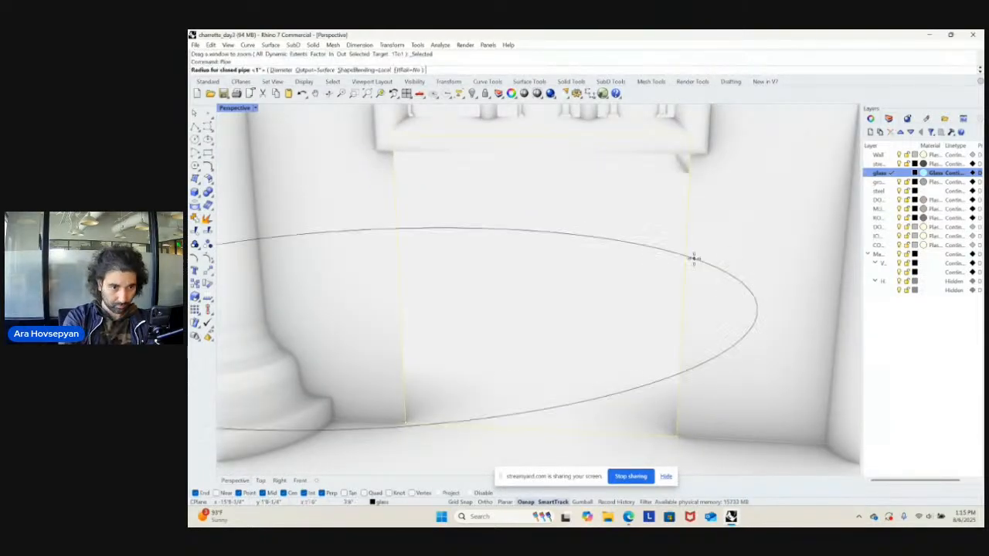
key(space)
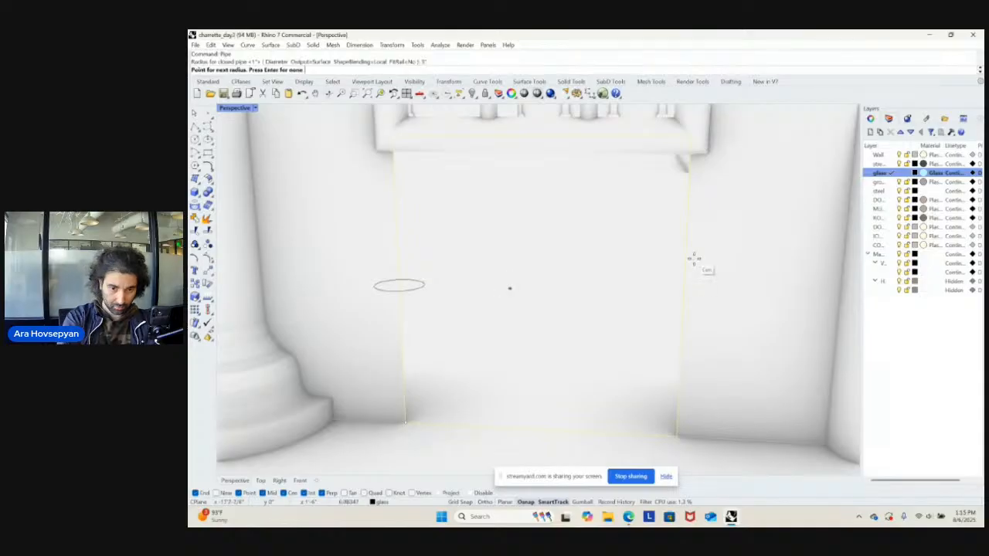
key(space)
key(space)
key(space)
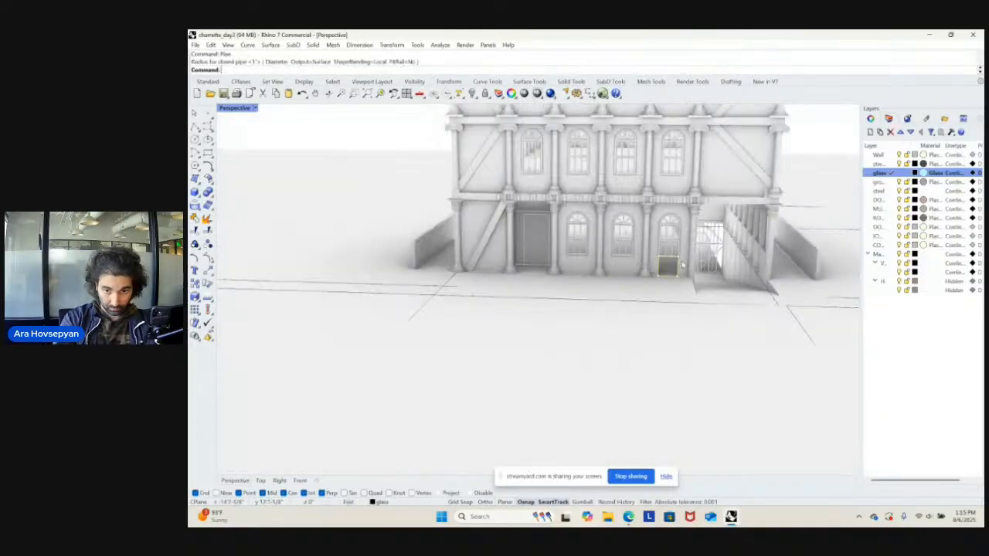
- Zoom in on the glass panel and examine its piped frame in Shaded display mode
scroll(701, 256, up, 12)
scroll(687, 267, down, 6)
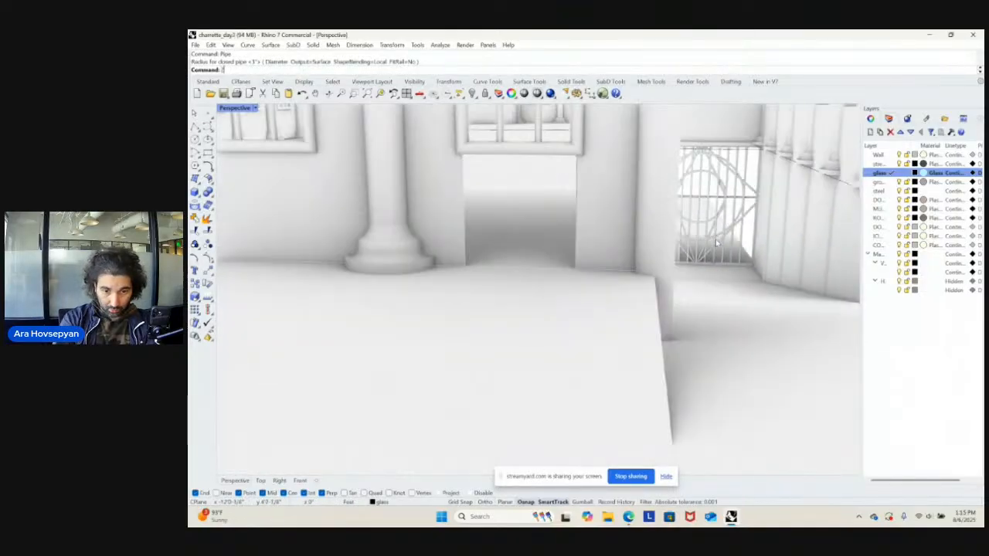
text(zsz)
key(space)
click(556, 245)
click(557, 245)
text(zs)
key(space)
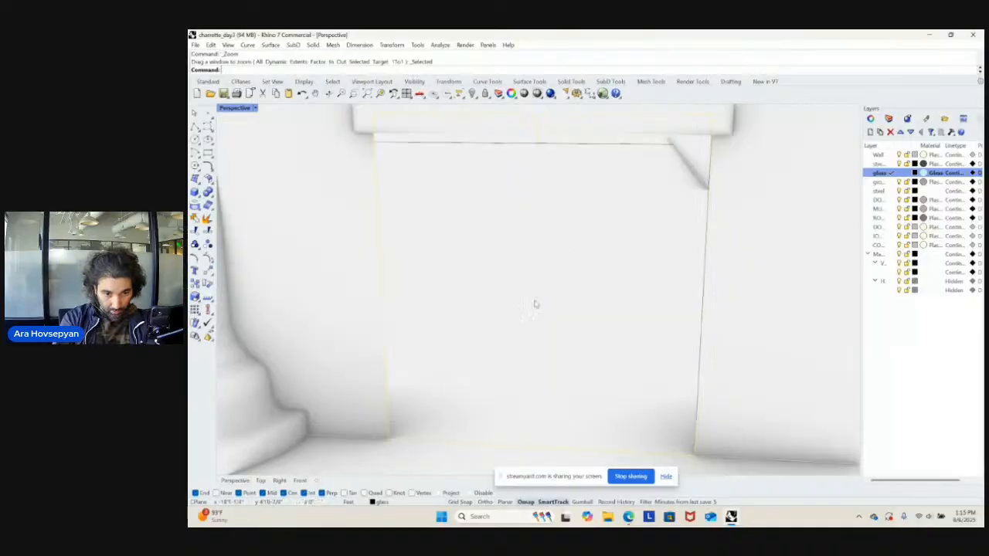
click(401, 390)
click(407, 401)
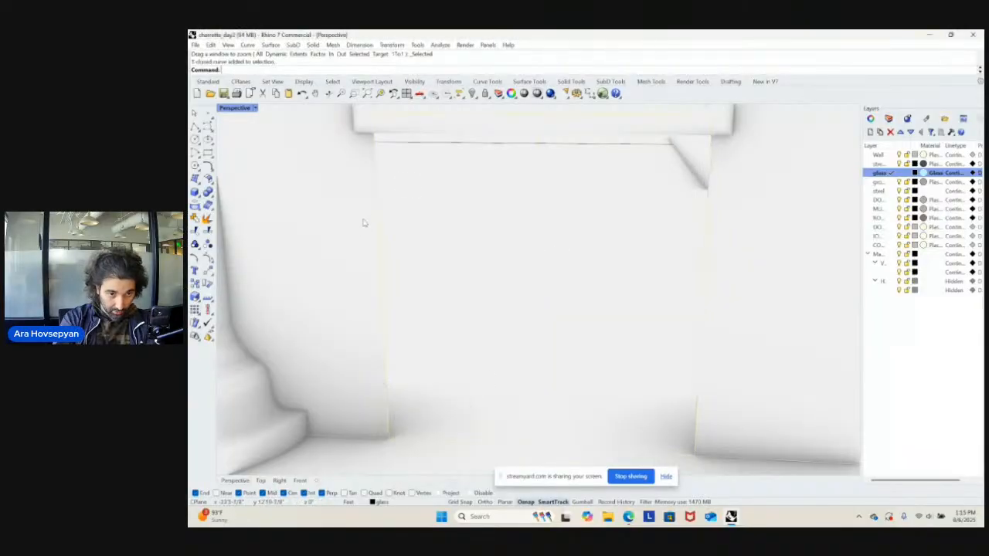
click(254, 108)
click(267, 155)
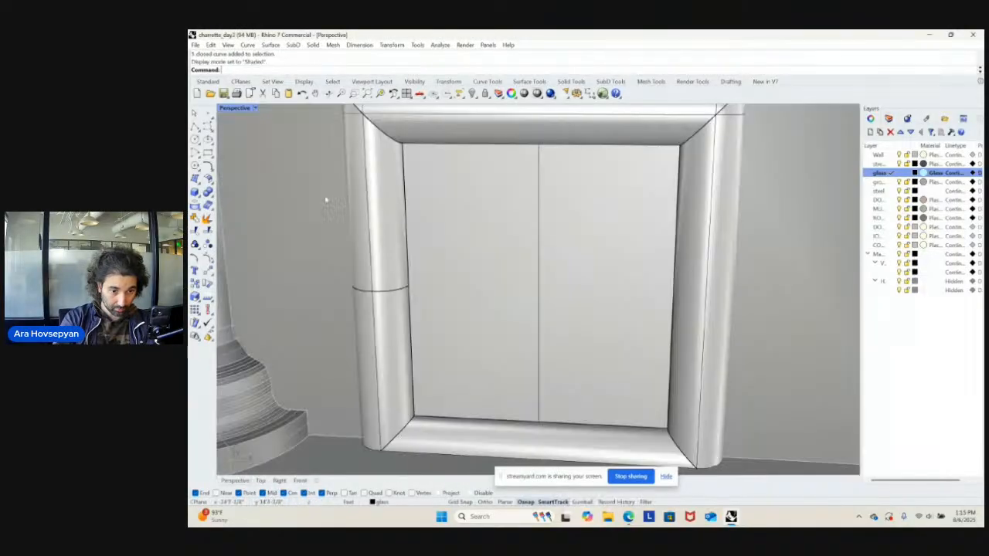
scroll(431, 286, down, 10)
scroll(436, 291, down, 2)
scroll(464, 294, up, 8)
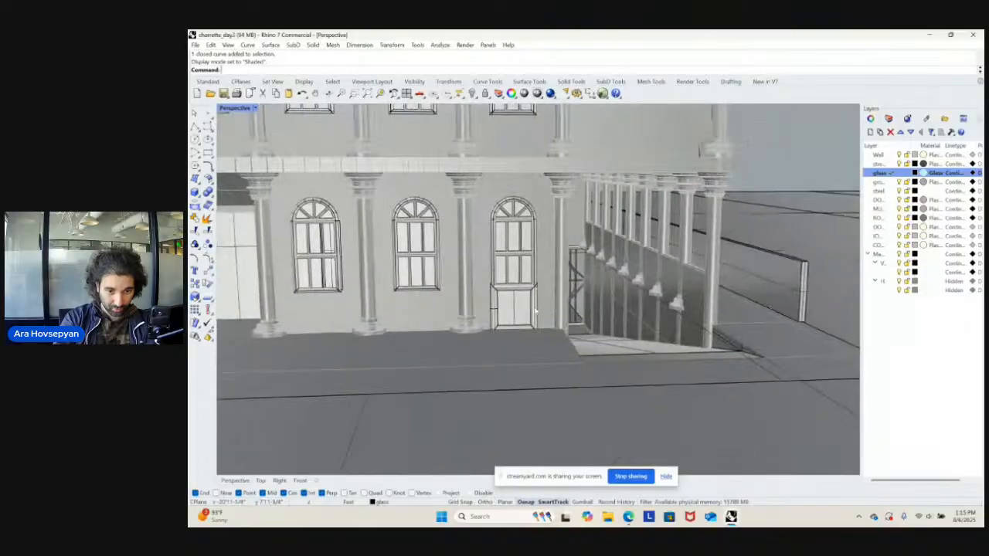
- Delete the thick pipe frames around the glass panel below the arched window and save the file
click(468, 296)
click(504, 315)
key(Delete)
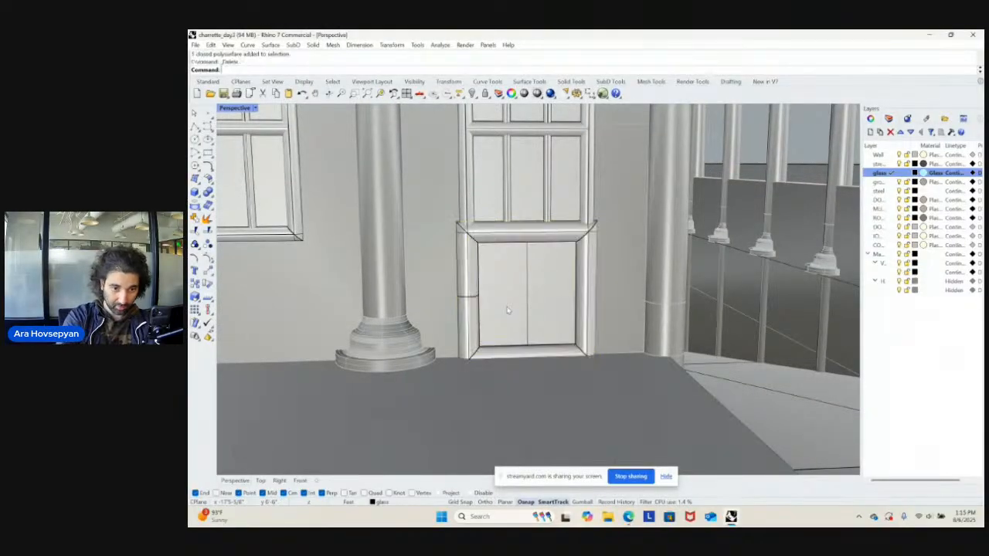
click(469, 290)
key(Delete)
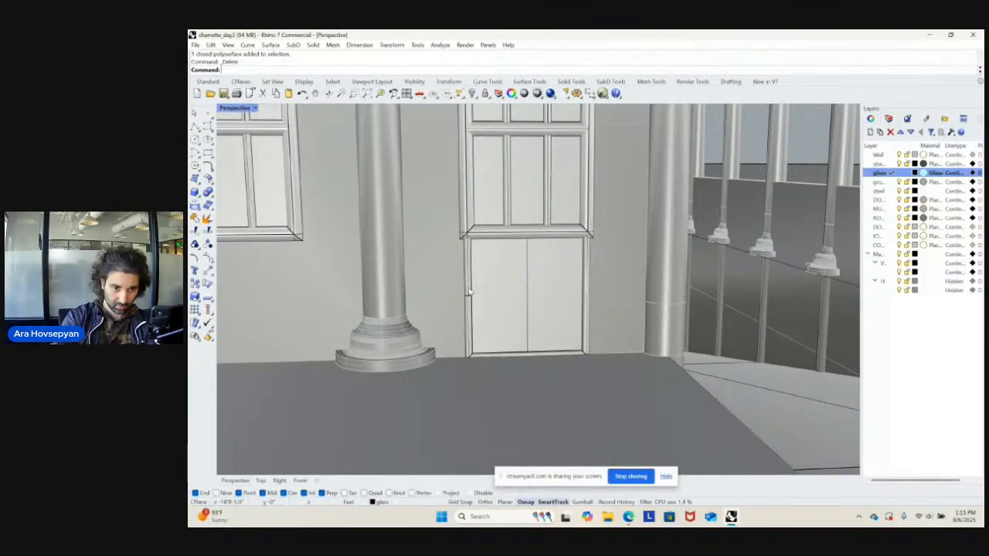
click(470, 292)
click(494, 303)
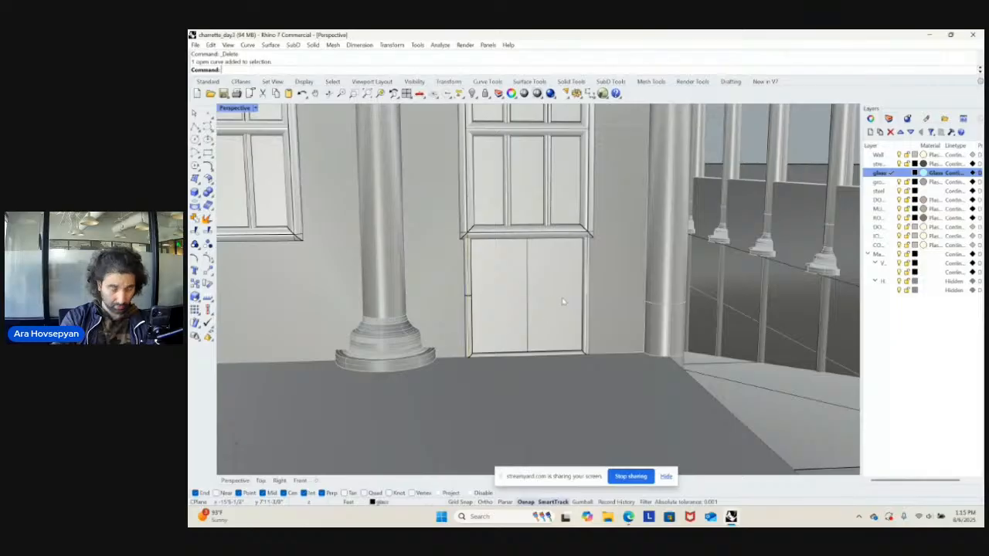
key(ctrl+s)
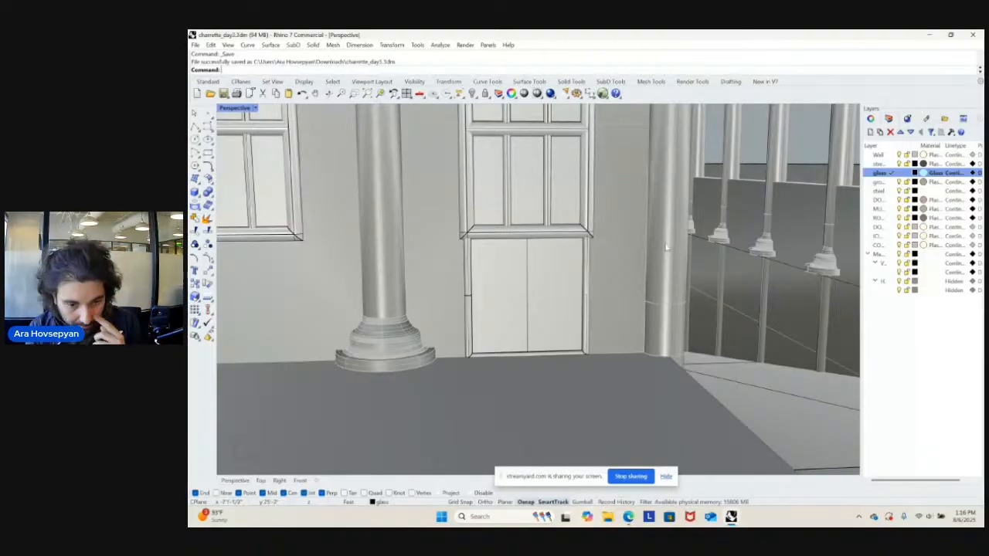
- Delete the remaining thin pipe frames around the glass panel
click(591, 259)
click(630, 277)
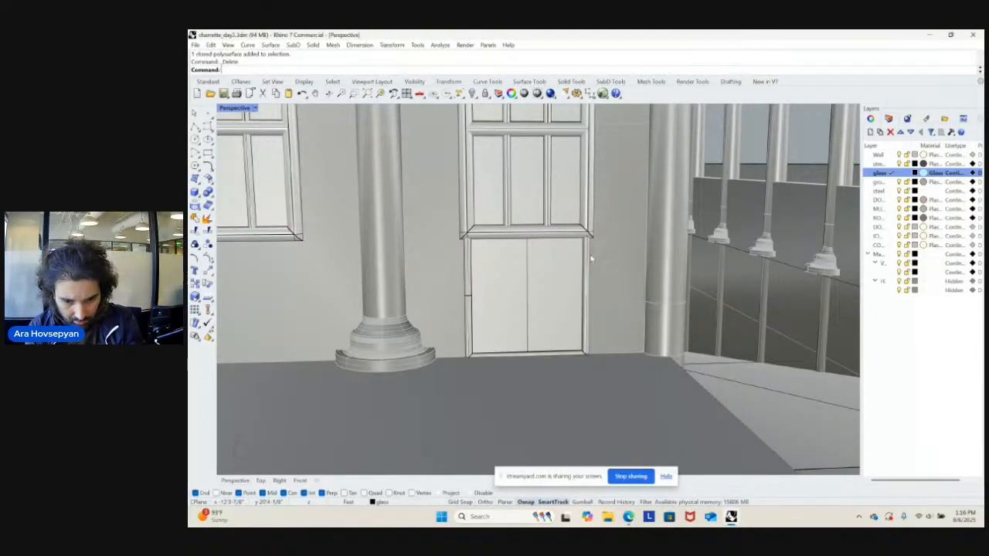
key(Delete)
click(587, 267)
click(618, 296)
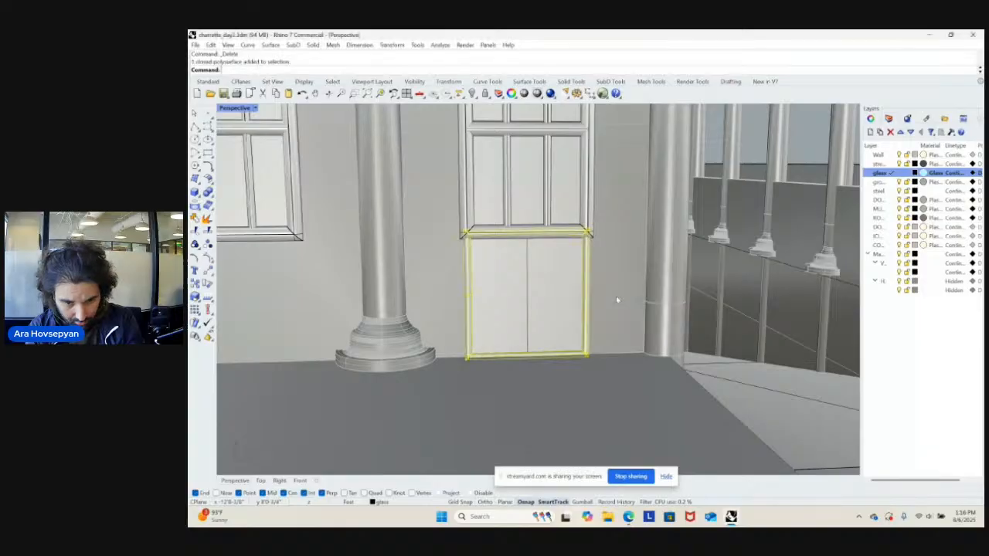
key(Delete)
- Select the closed border curve of the glass panel and show the Perspective view in Rendered display mode
click(586, 286)
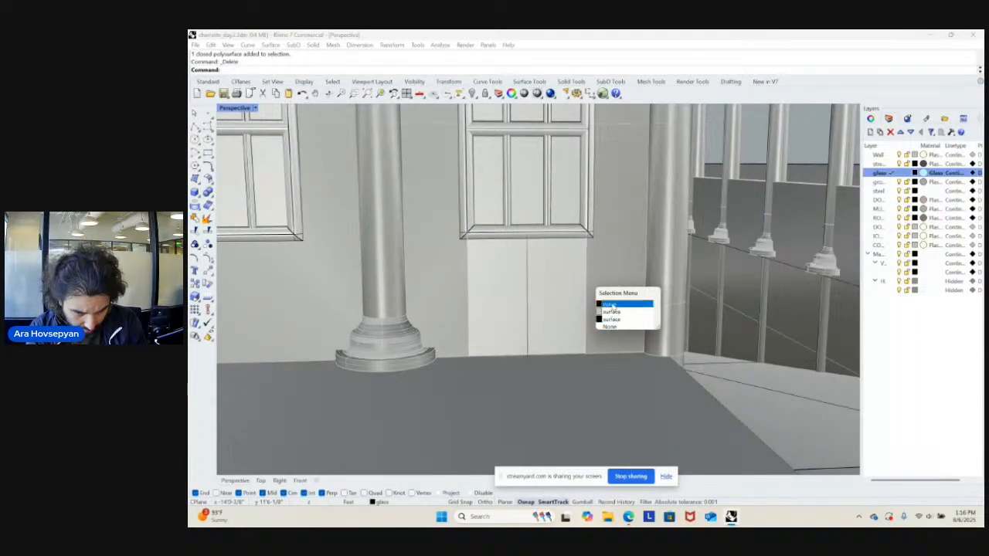
click(610, 312)
click(585, 297)
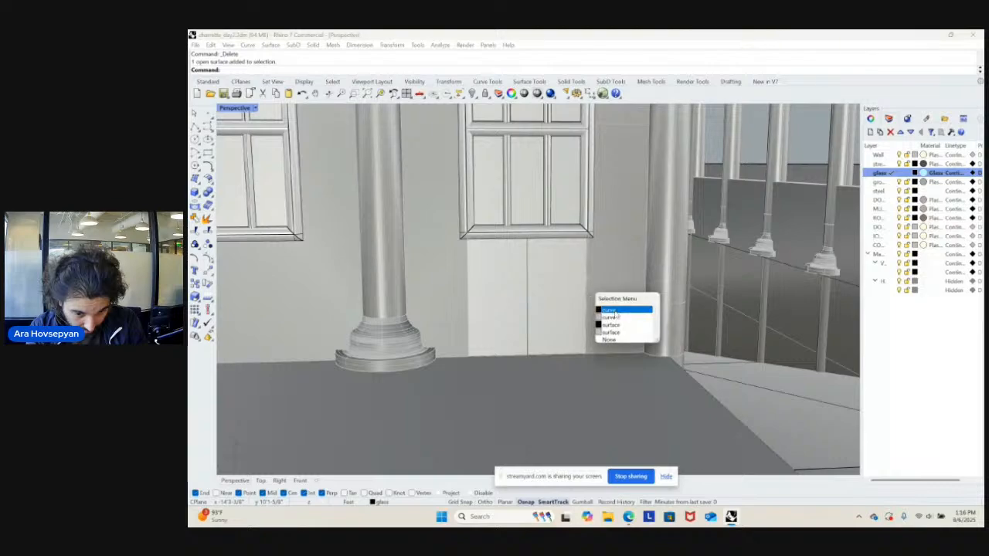
click(614, 310)
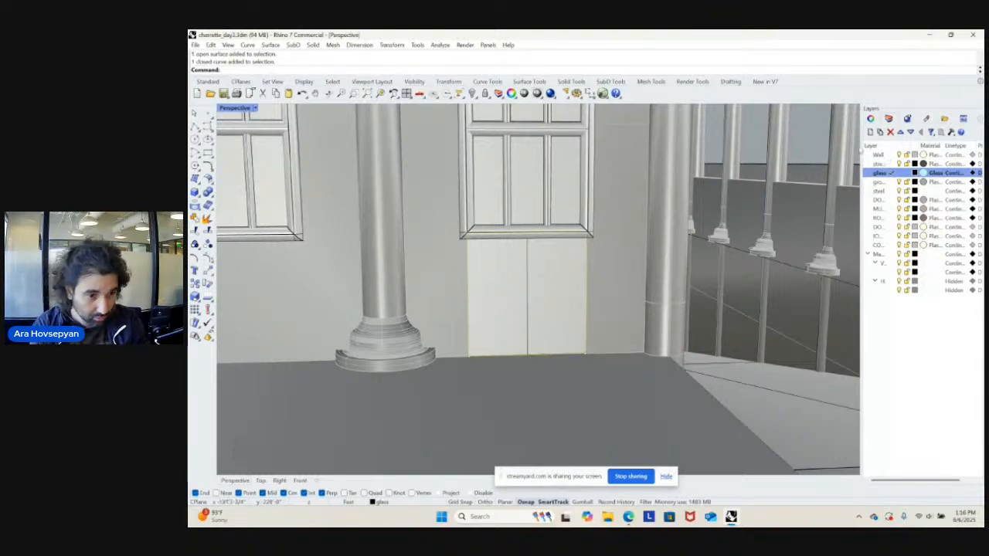
click(255, 107)
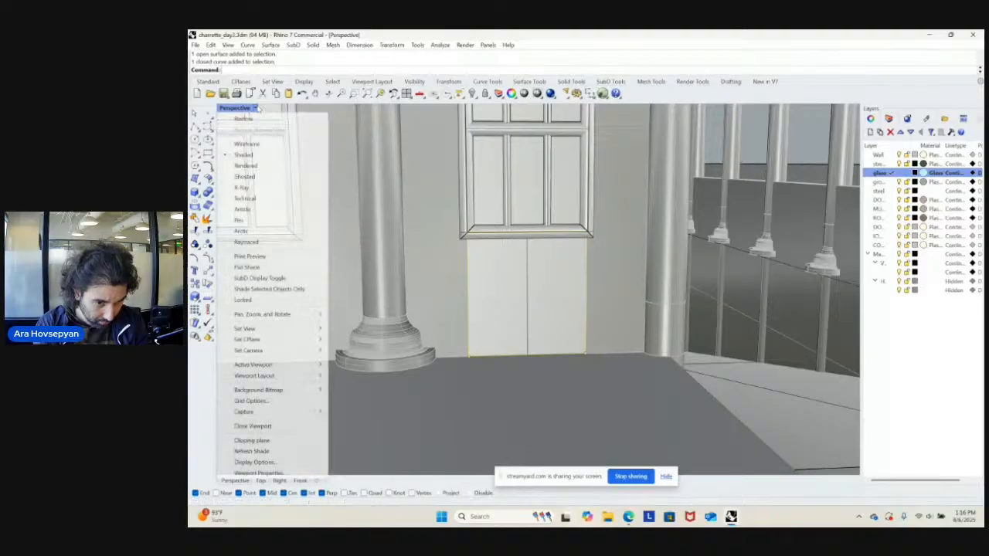
click(252, 156)
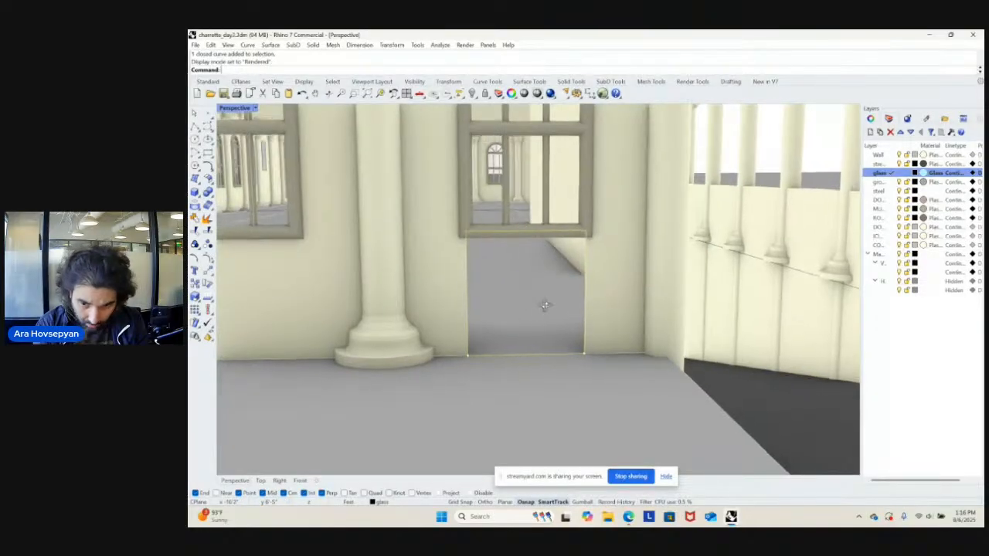
- Make MULLION the current layer and pipe the glass panel's border curve with a 2" radius
click(885, 209)
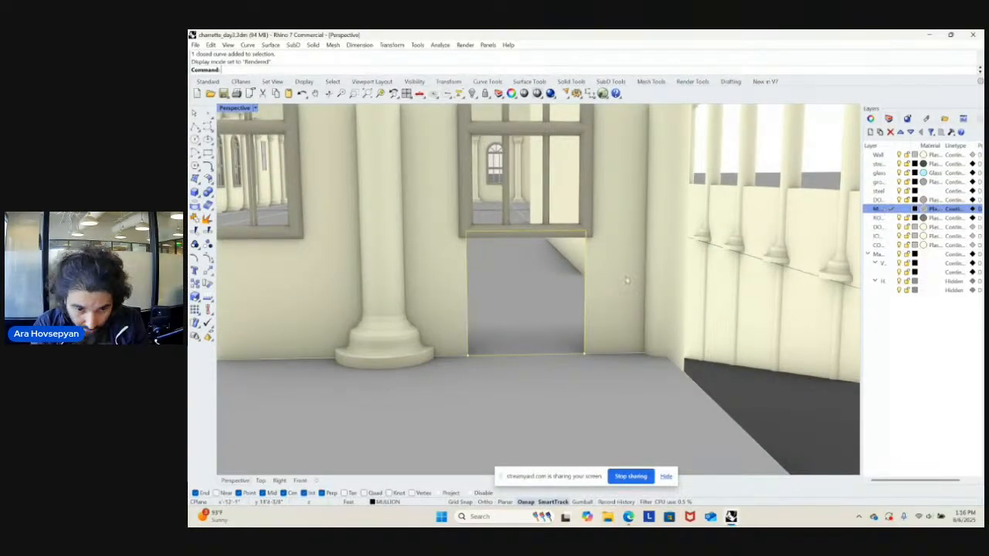
right_drag(627, 280, 616, 256)
text(Pipi)
key(Return)
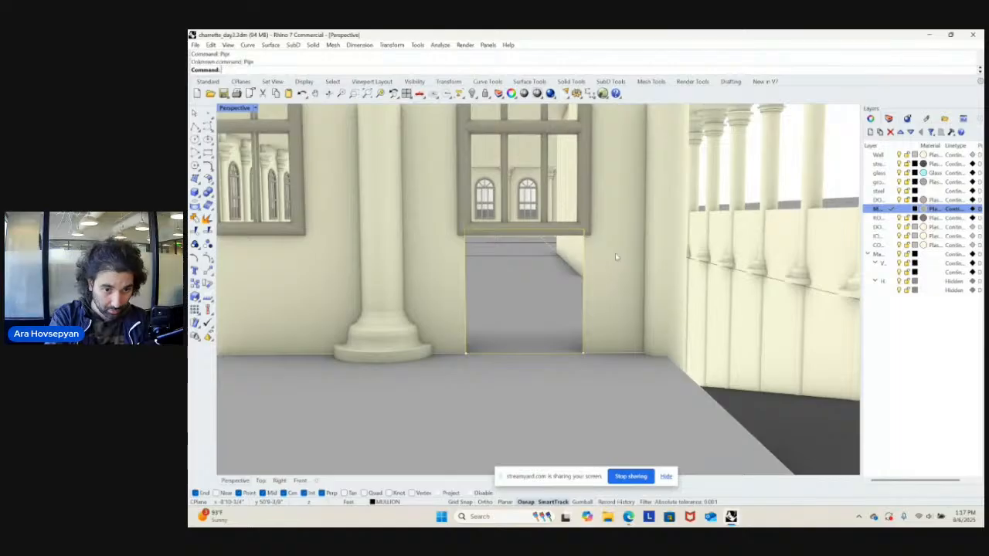
text(Pipe)
key(Return)
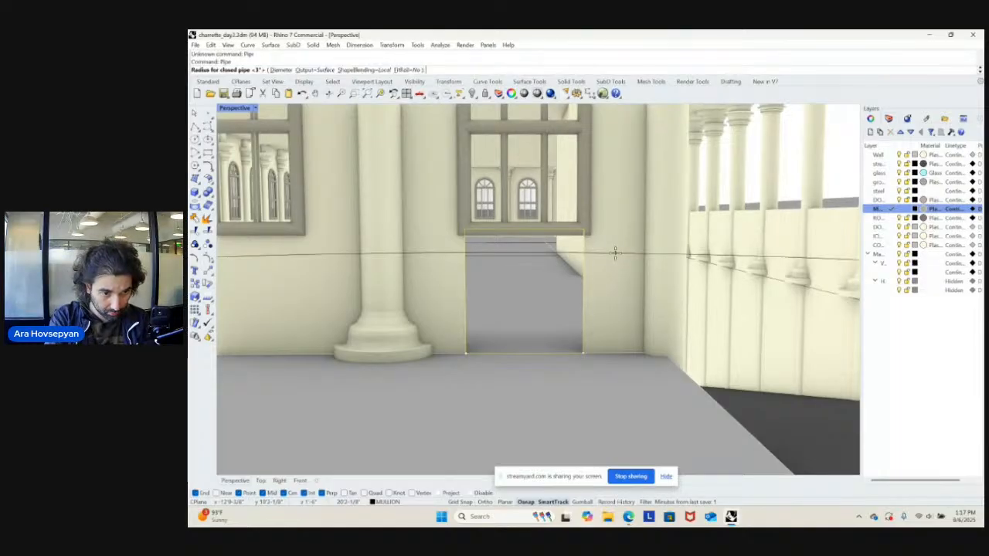
text(2)
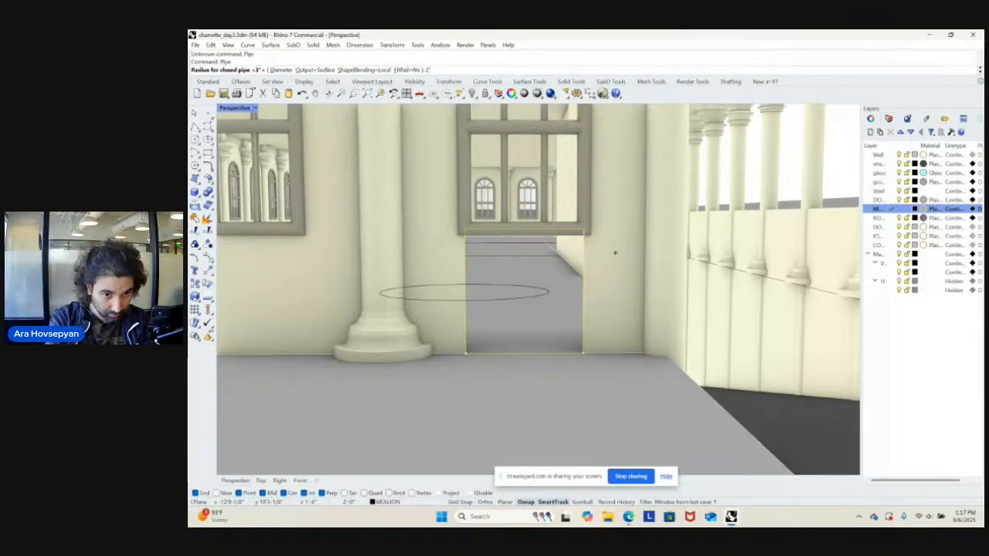
key(Return)
key(Return)
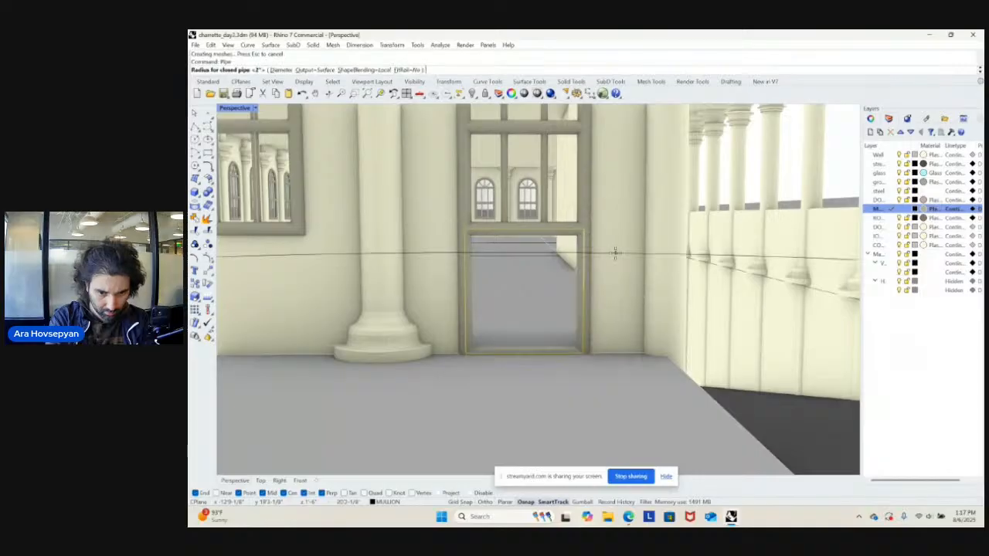
- Examine the framed glass panel as part of the ground-floor facade, both from a distance and up close
scroll(617, 260, down, 8)
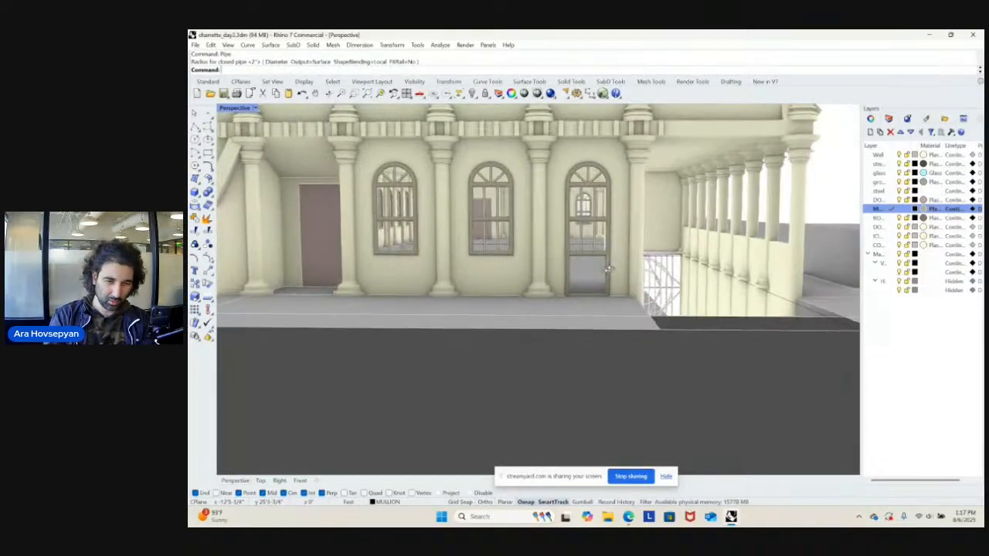
right_drag(606, 275, 587, 294)
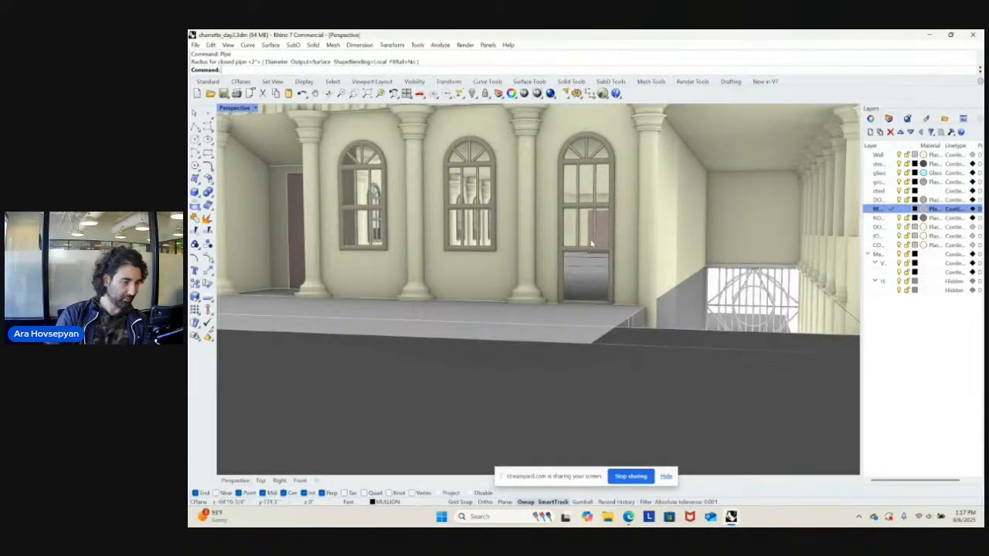
scroll(587, 249, down, 6)
right_drag(787, 210, 734, 210)
right_drag(639, 287, 629, 276)
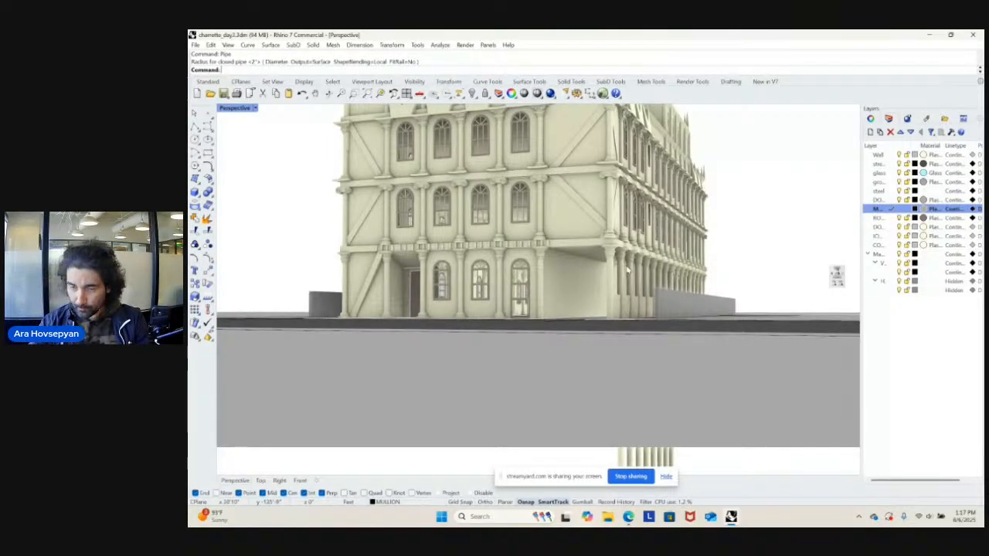
scroll(627, 270, up, 5)
right_drag(568, 321, 631, 332)
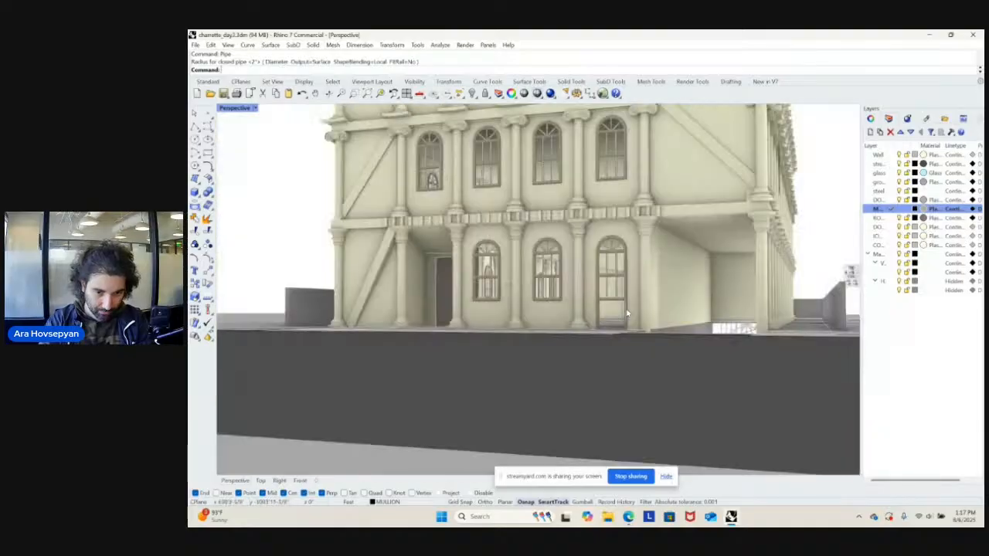
click(627, 317)
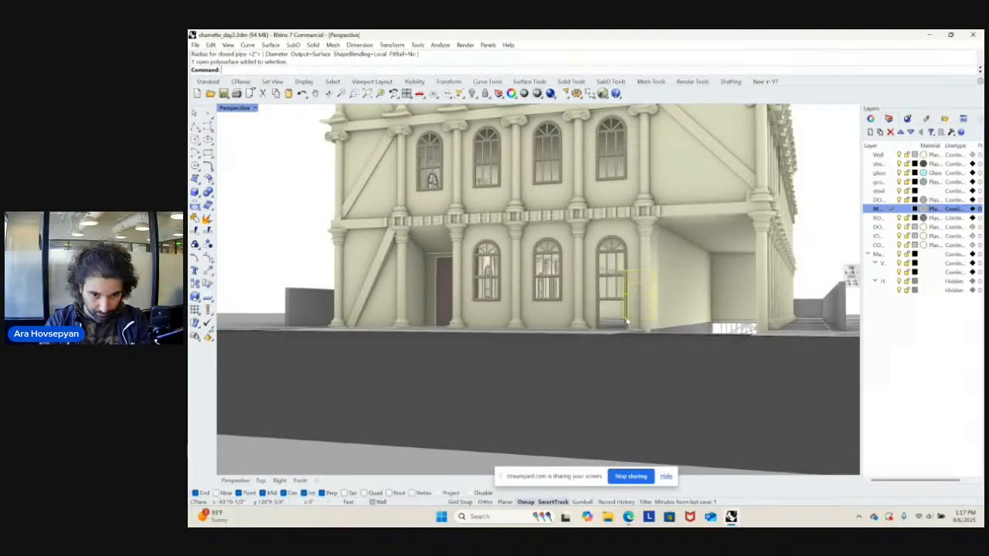
key(Escape)
click(627, 319)
key(Return)
text(zs)
key(Return)
scroll(627, 319, down, 6)
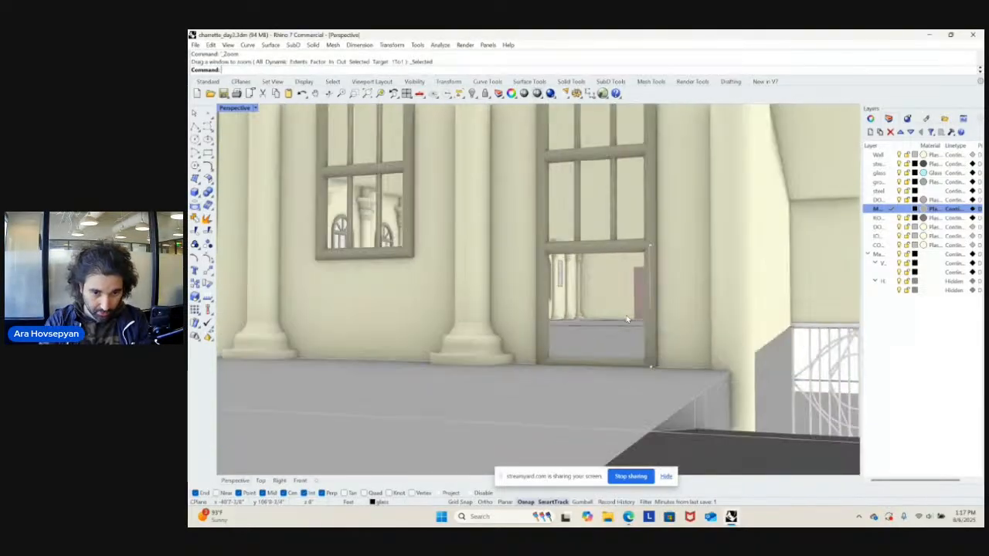
scroll(627, 318, down, 3)
scroll(611, 301, up, 4)
- Select the two vertical mullions in the arched window's lowest pane row and zoom to them in an enlarged Front view
click(595, 294)
click(622, 306)
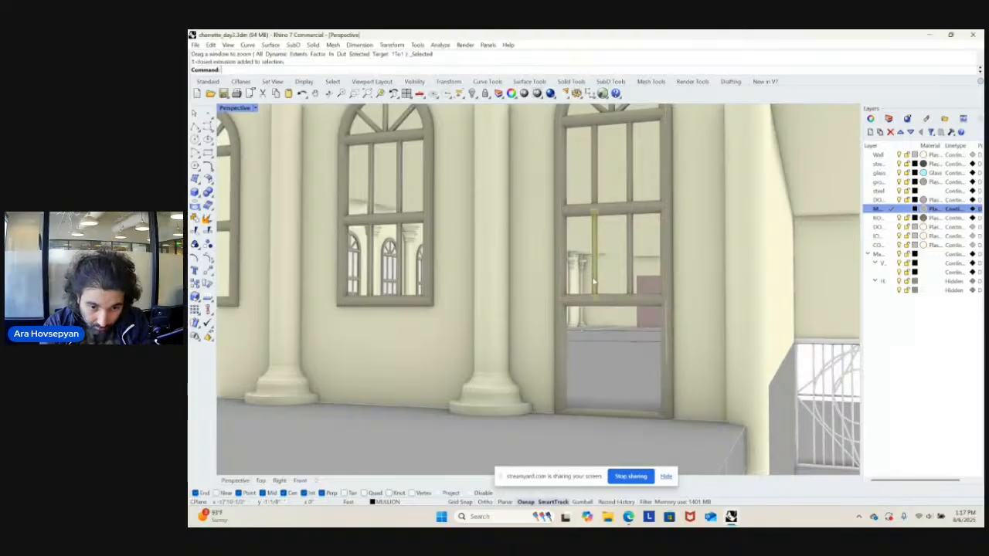
shift+click(630, 266)
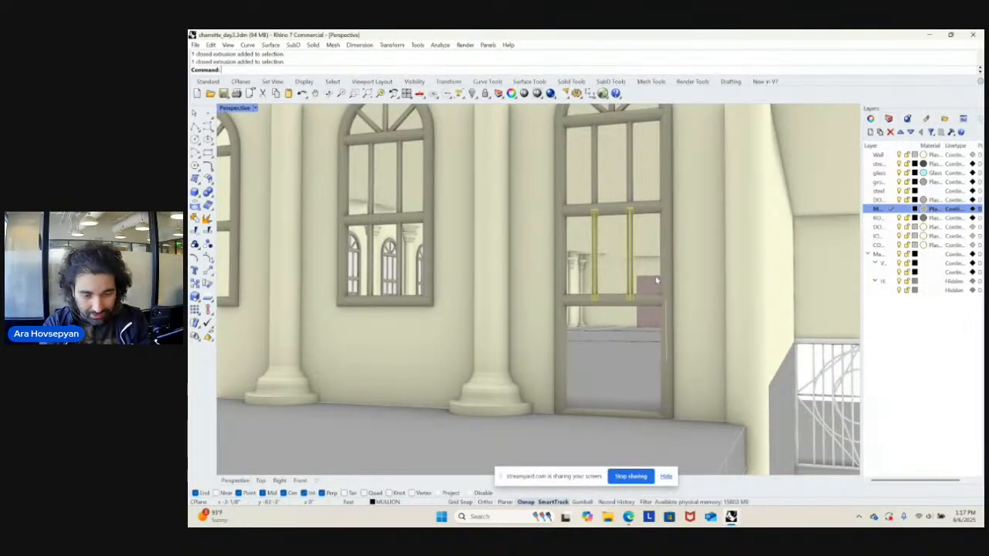
double_click(237, 109)
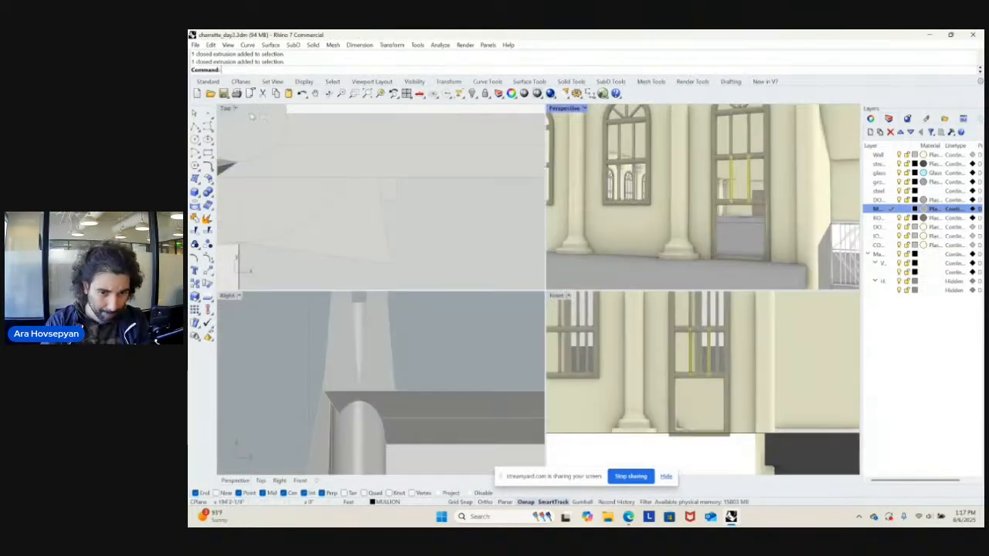
key(ctrl+shift+e)
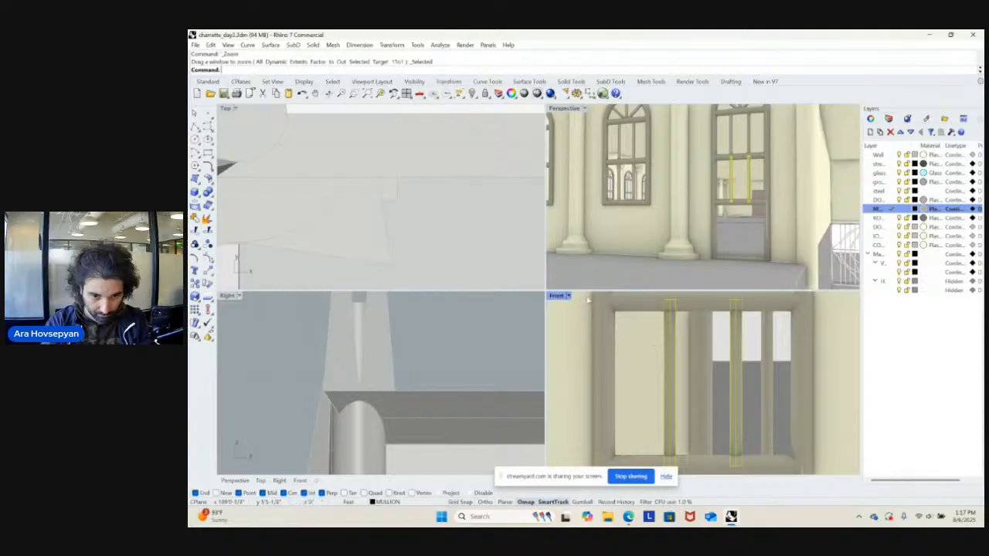
double_click(558, 297)
right_drag(654, 329, 682, 299)
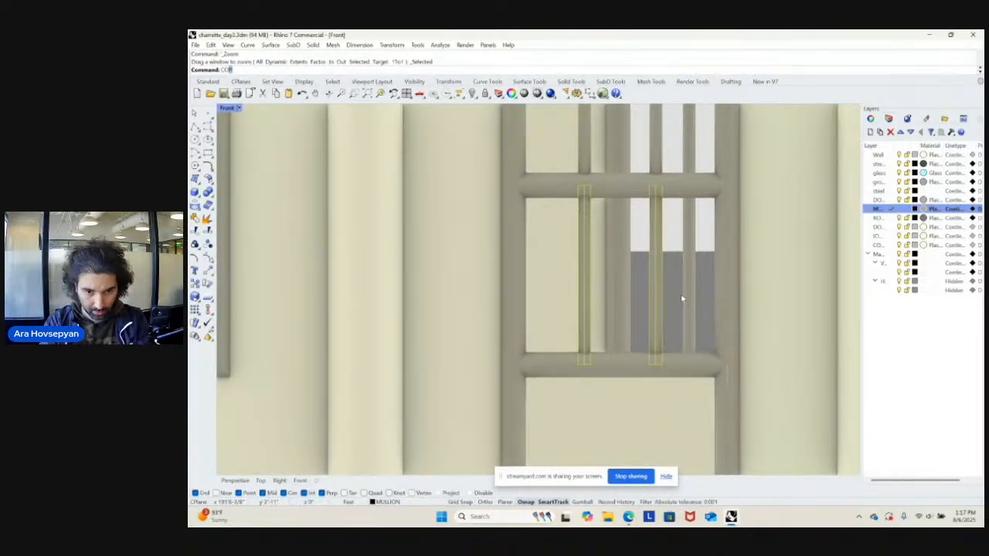
- Copy the two selected mullions straight down from the rail above the glass panel to the panel's bottom frame
scroll(674, 263, down, 4)
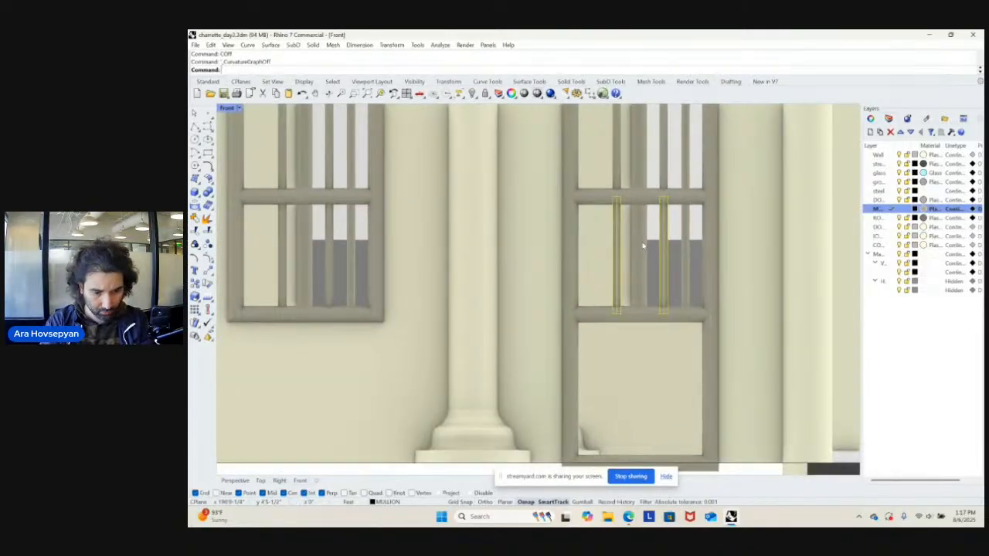
text(py)
key(Return)
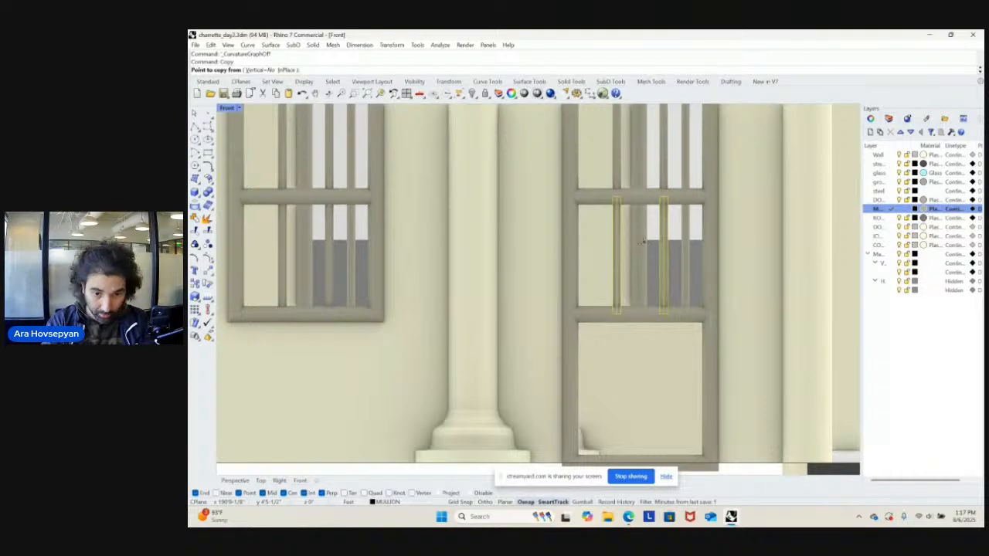
click(709, 314)
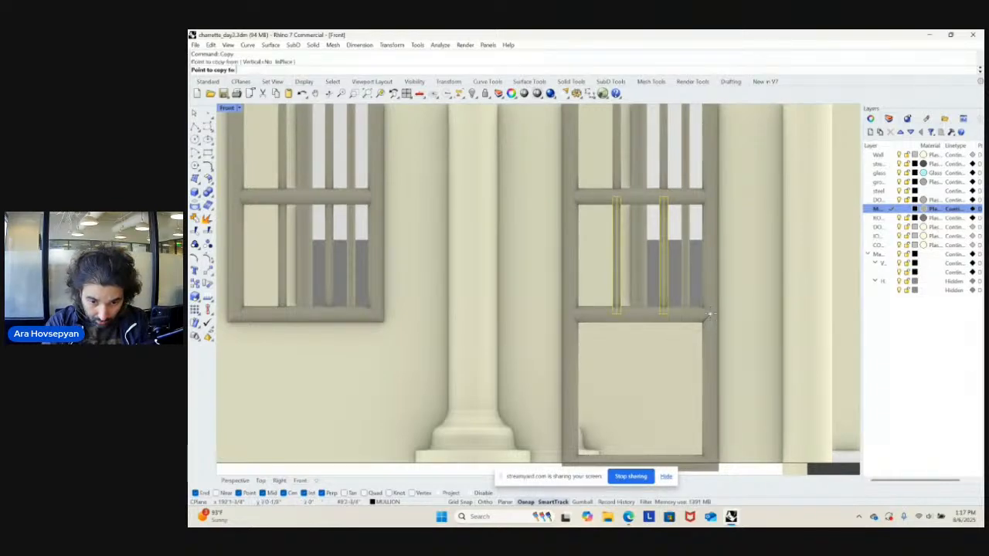
right_drag(713, 365, 714, 295)
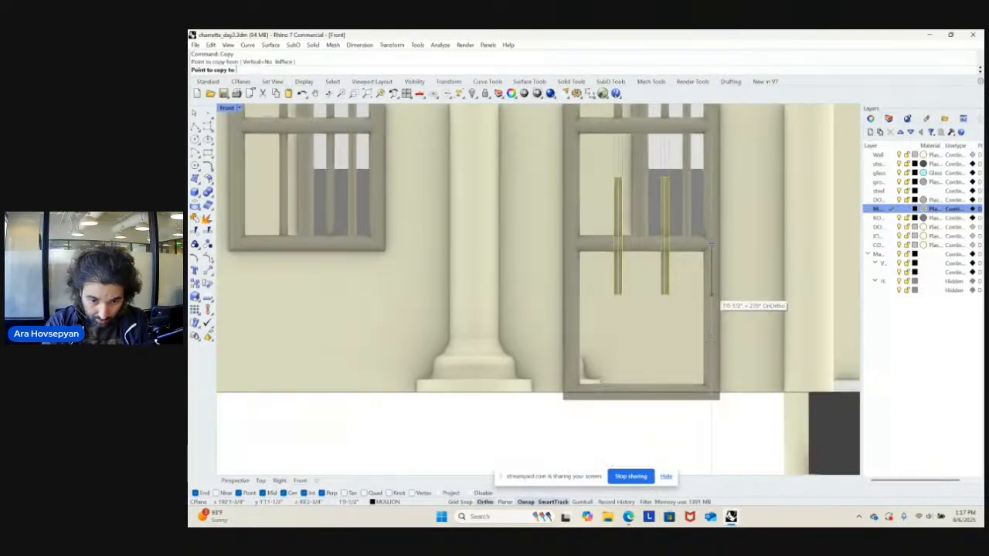
click(713, 391)
key(Return)
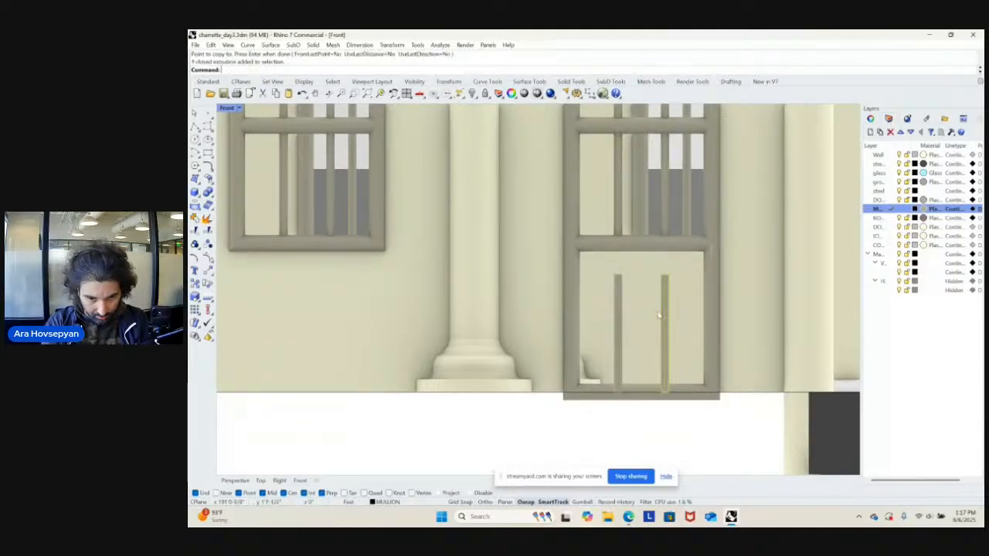
- Stretch the two copied mullions vertically from the panel's bottom frame up to the middle of the horizontal rail
shift+click(619, 309)
text(stretch)
key(Return)
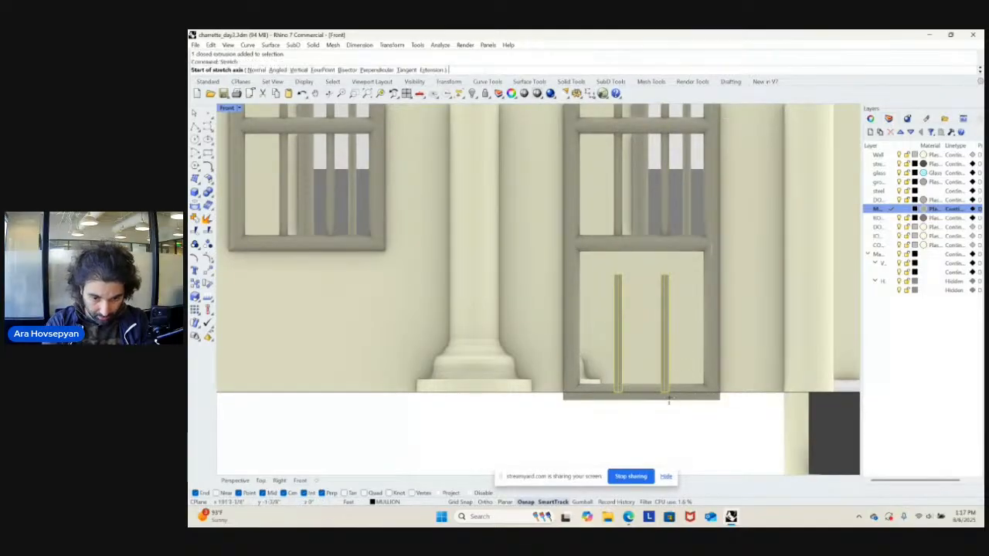
click(664, 390)
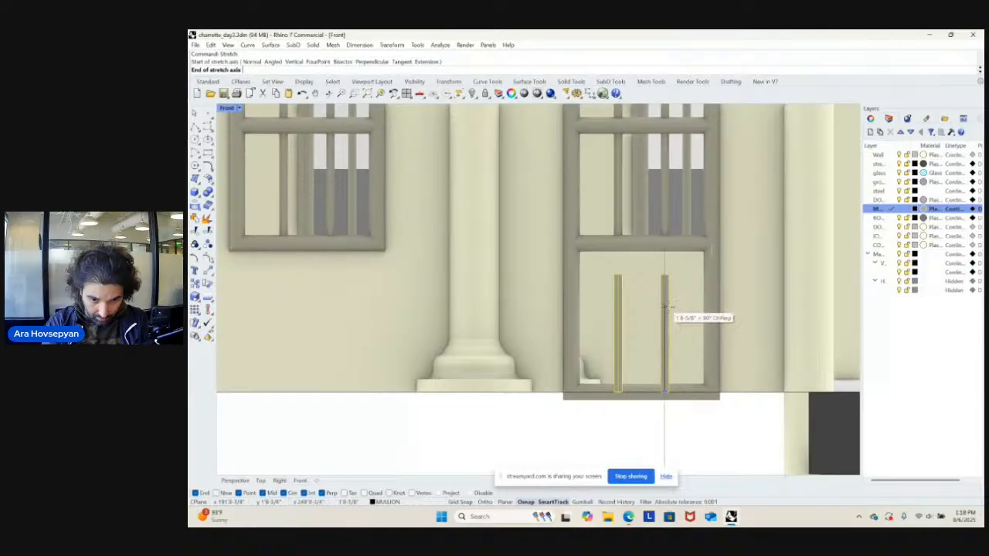
scroll(670, 293, up, 2)
scroll(669, 286, up, 2)
click(669, 263)
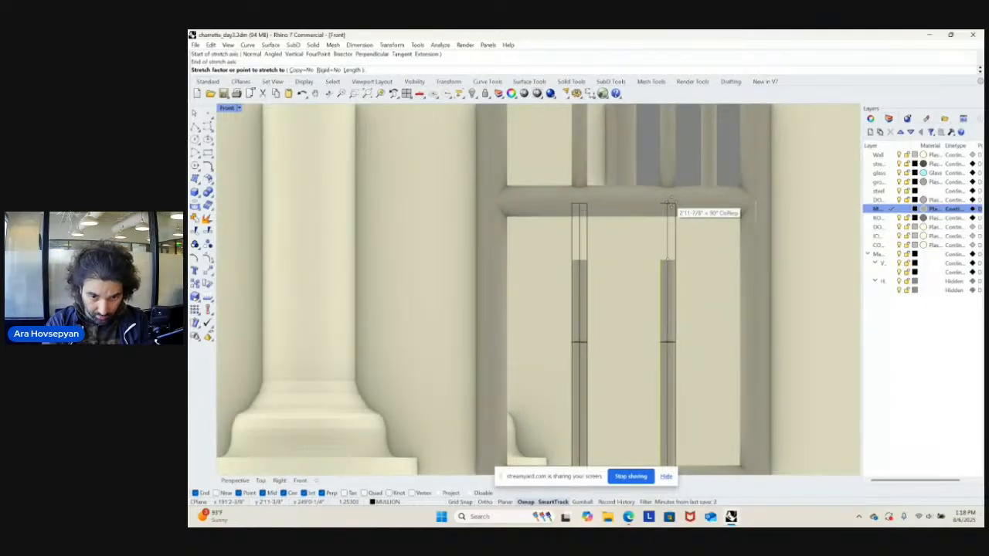
click(669, 205)
key(Escape)
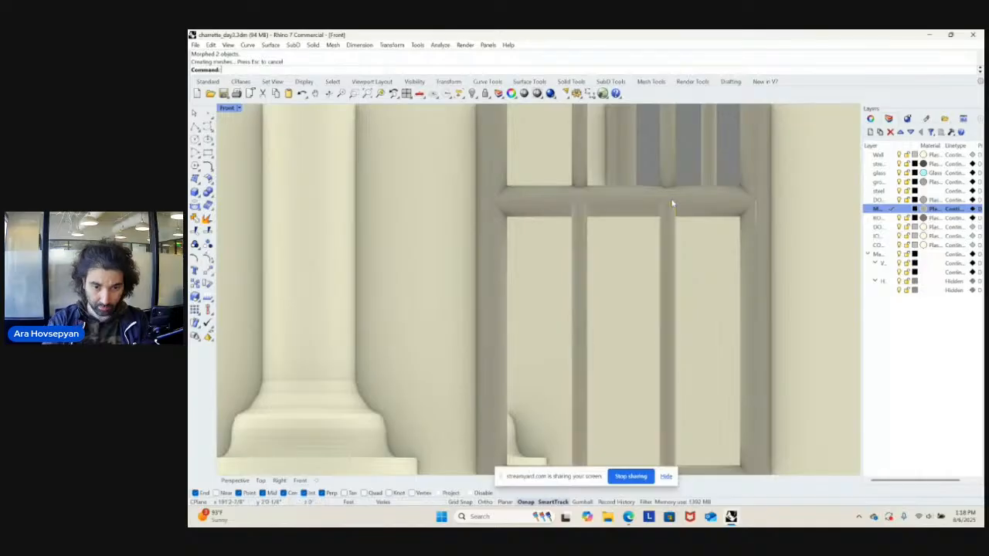
- Select a stretched mullion together with the window mullion above it to compare their alignment, and clear the selection
scroll(671, 209, down, 1)
click(671, 226)
click(669, 171)
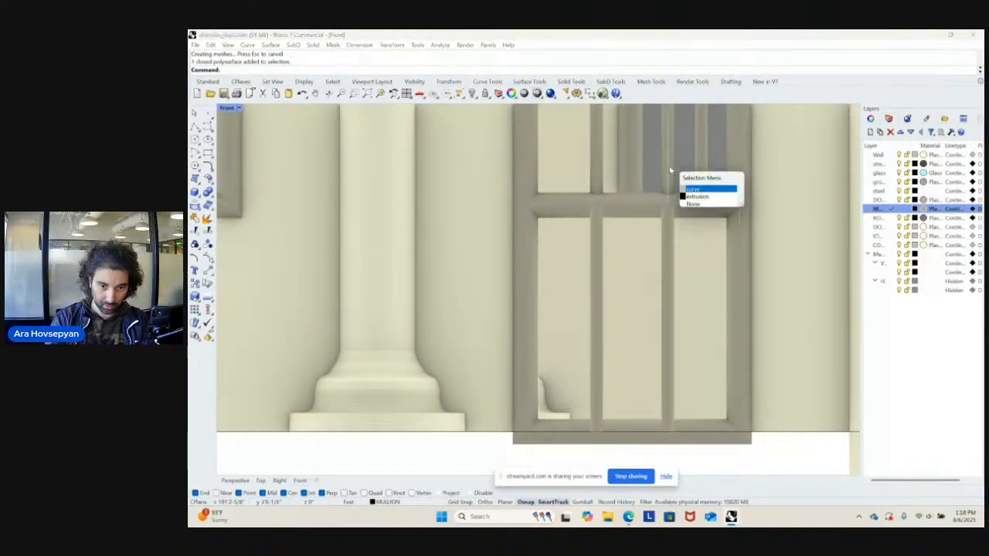
click(678, 181)
shift+click(674, 250)
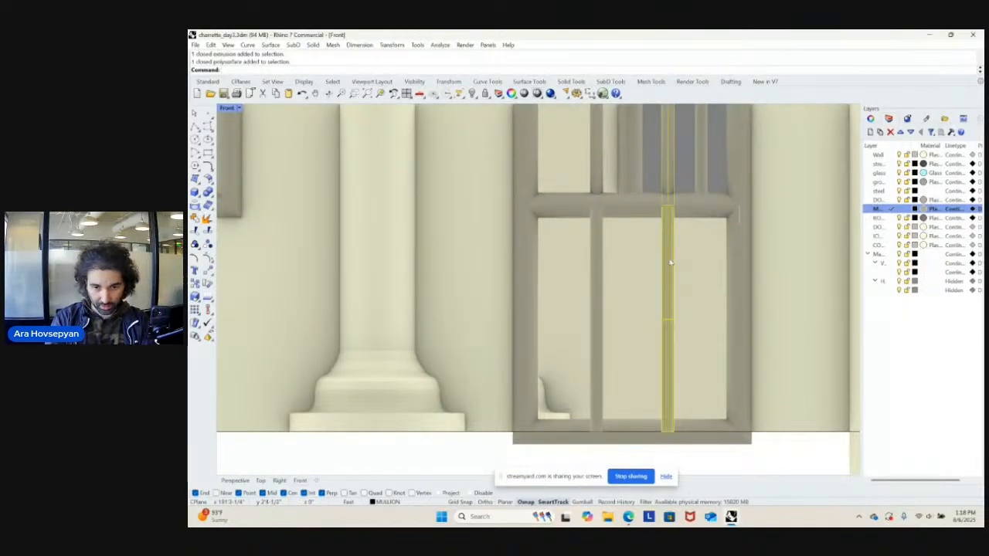
key(Escape)
- Inspect the glass panel in the Perspective view, undoing and redoing the mullion stretch
double_click(229, 108)
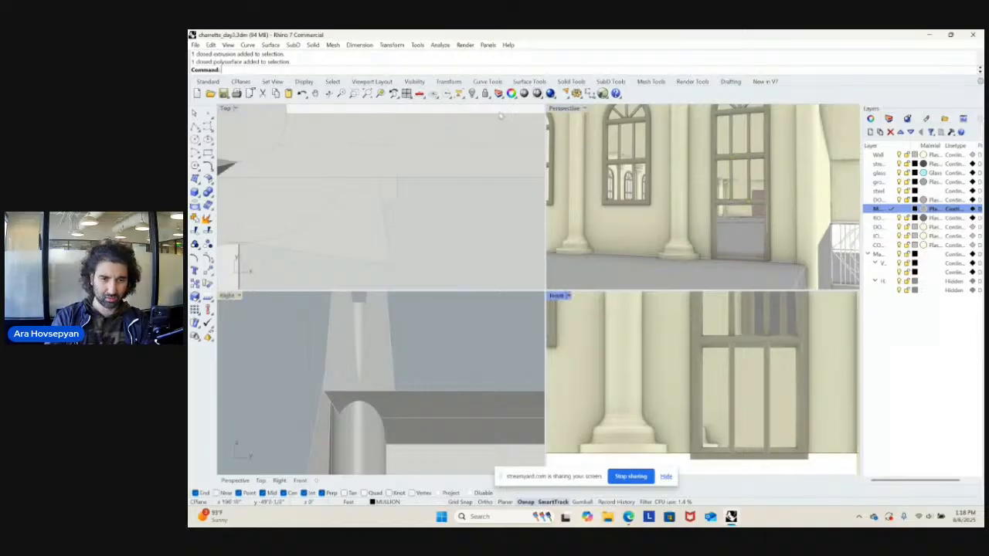
double_click(560, 108)
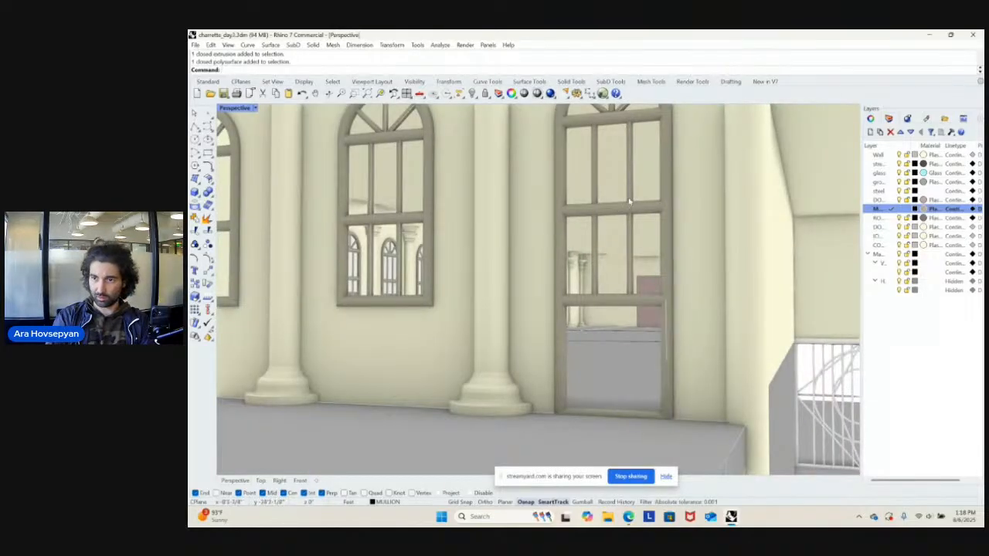
right_drag(658, 283, 719, 288)
key(ctrl+z)
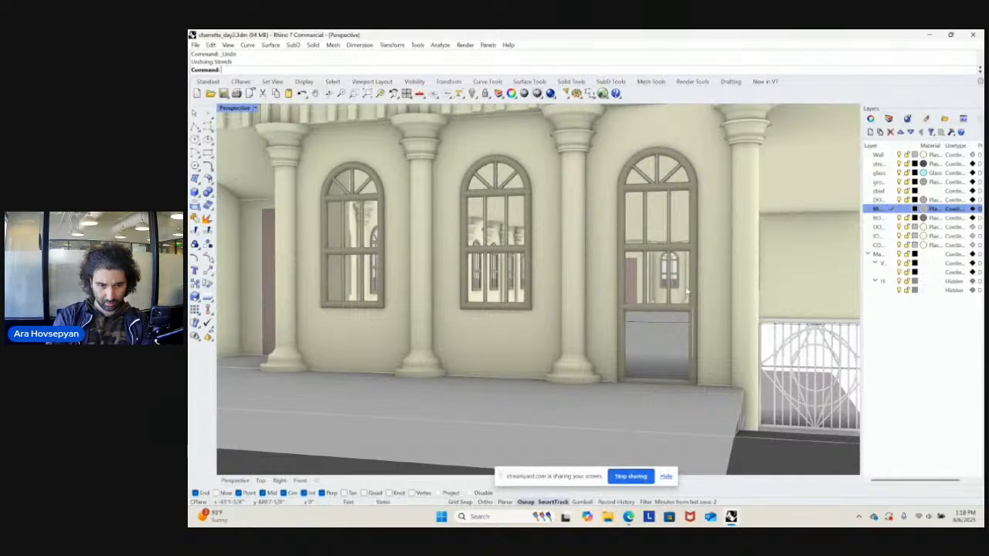
key(ctrl+y)
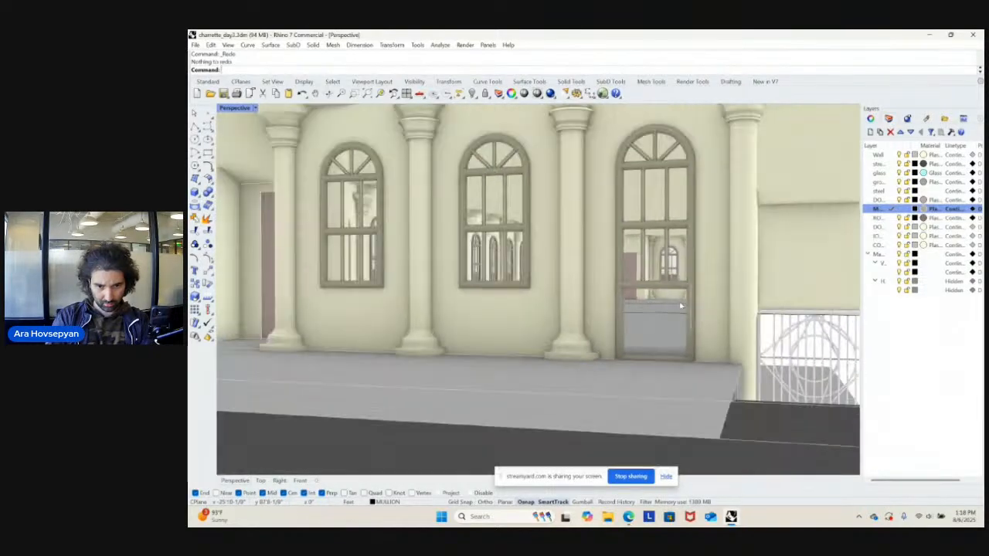
- Select the two stretched mullions in the Front view and locate them in the Perspective view
double_click(246, 109)
click(733, 368)
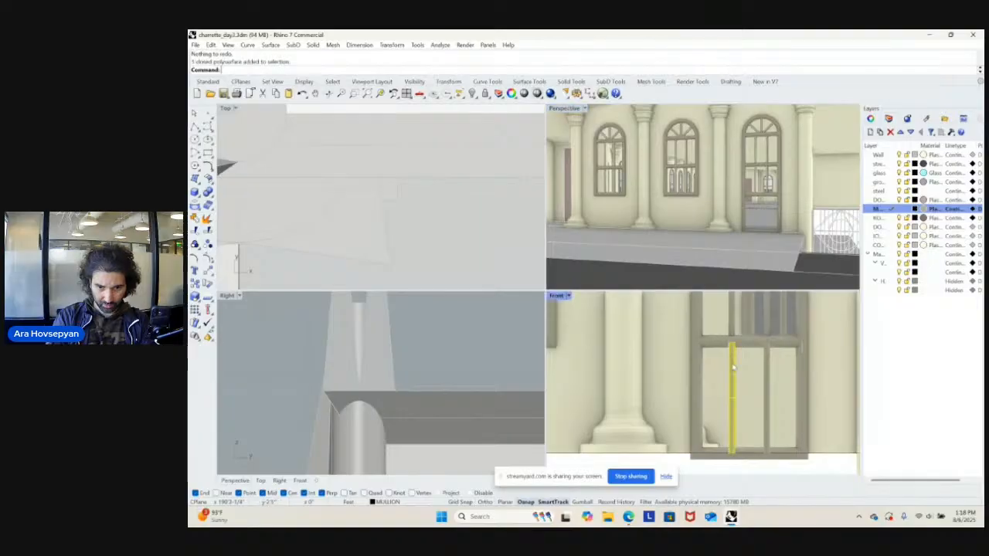
shift+click(769, 389)
text(zs)
key(Return)
right_drag(757, 258, 804, 247)
scroll(764, 244, down, 5)
scroll(764, 244, down, 6)
text(zs)
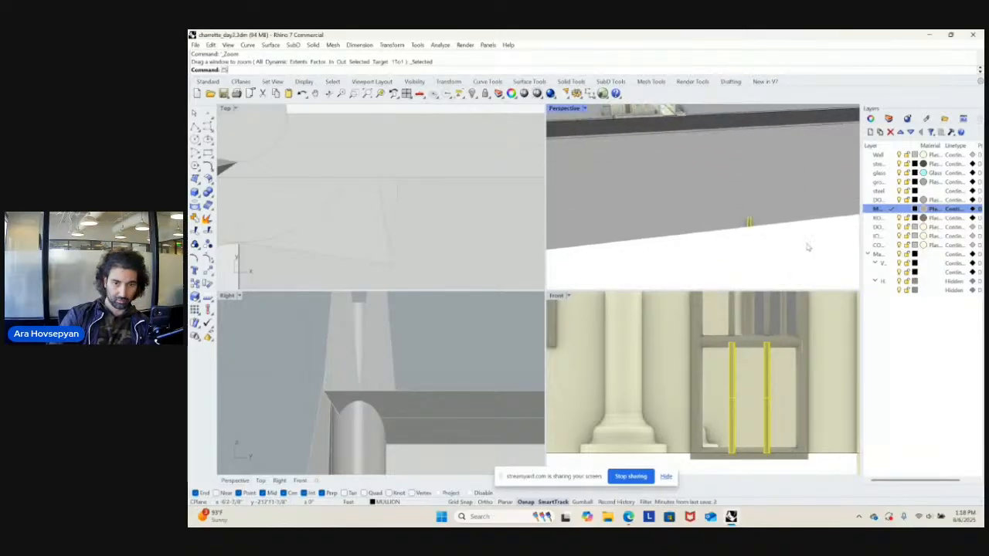
key(Return)
right_drag(717, 232, 738, 204)
text(zs)
key(Return)
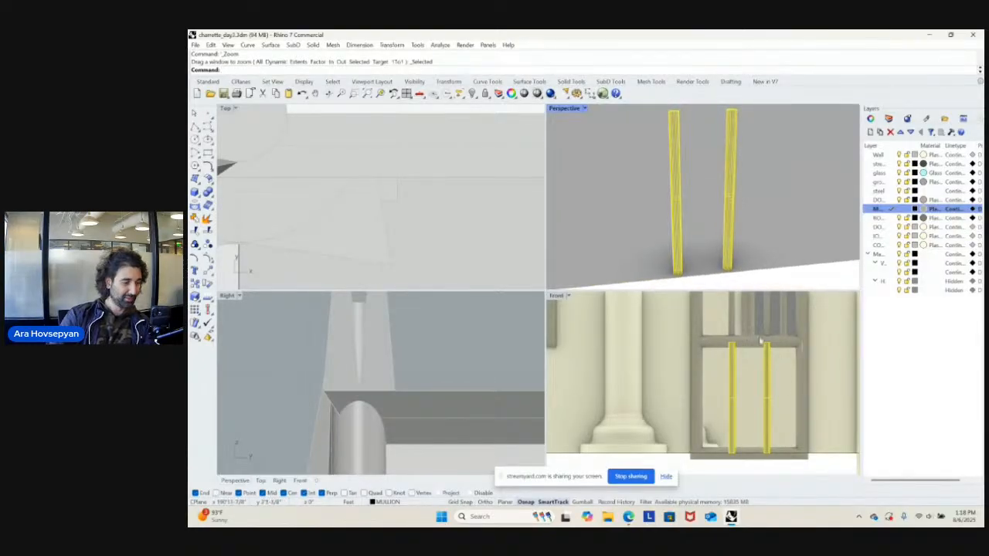
- Examine the two mullions in the Front view against the whole facade and up close, clearing the selection
double_click(557, 296)
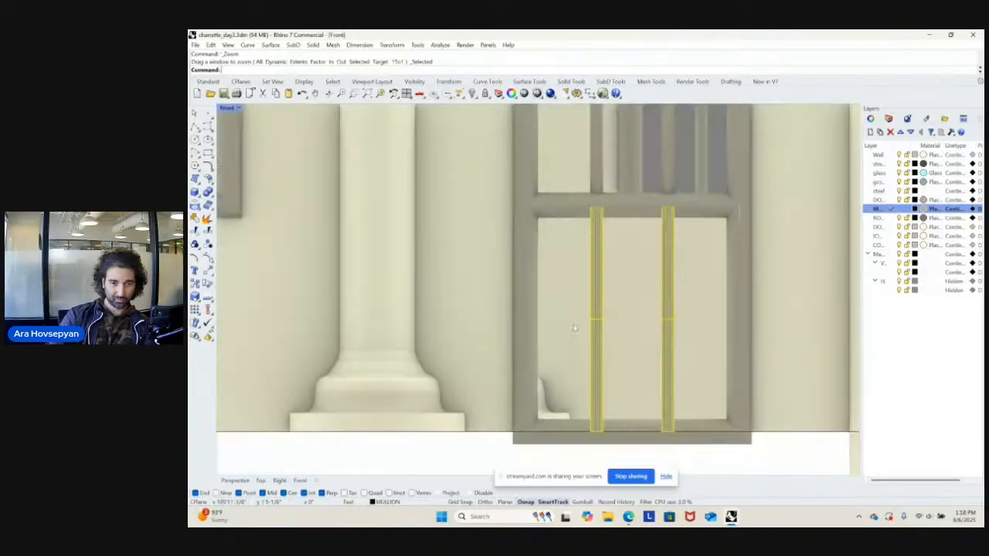
scroll(625, 338, down, 3)
scroll(625, 338, down, 8)
right_drag(649, 337, 605, 347)
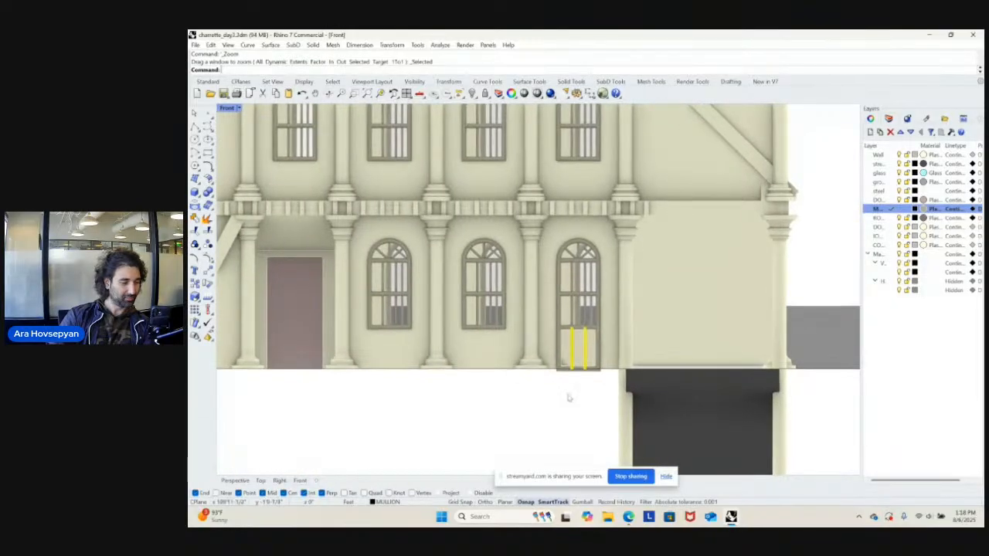
click(568, 398)
scroll(573, 365, down, 10)
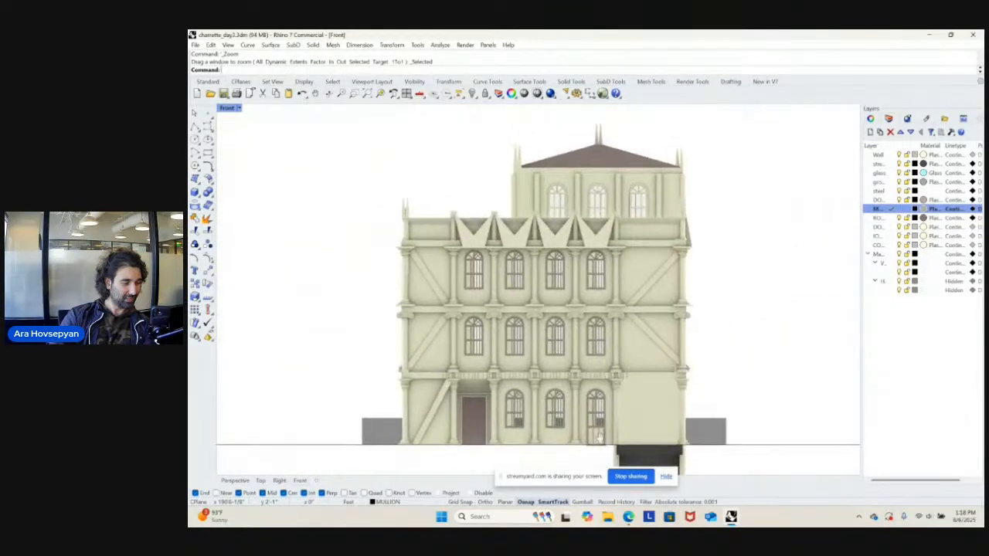
scroll(590, 391, up, 10)
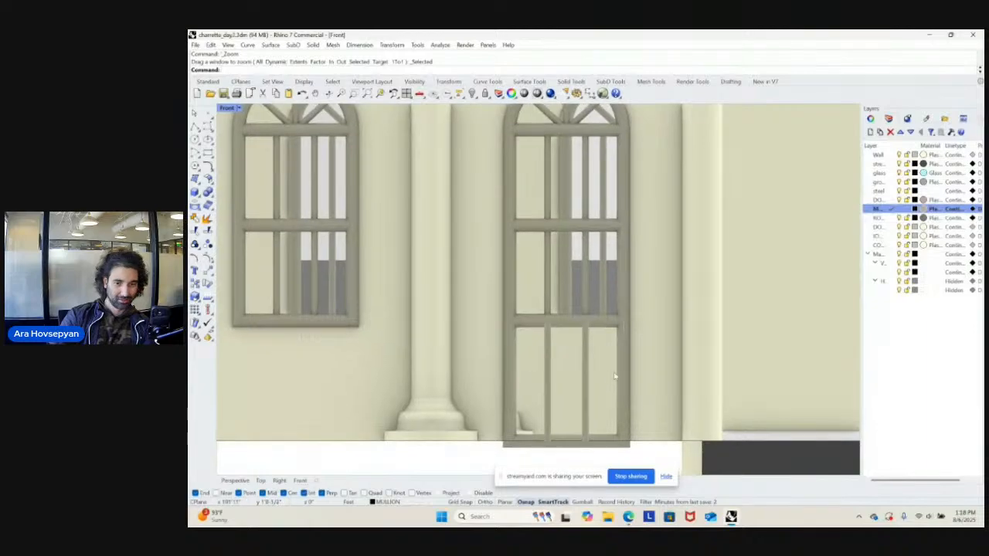
- Select the two glass panel mullions again and zoom to them in an enlarged Perspective view
click(588, 364)
shift+click(550, 367)
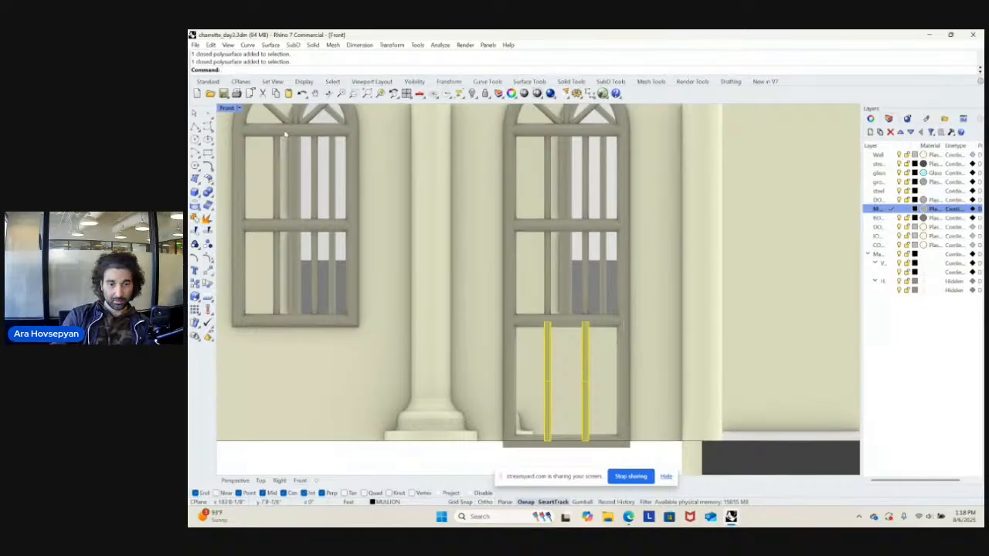
click(227, 109)
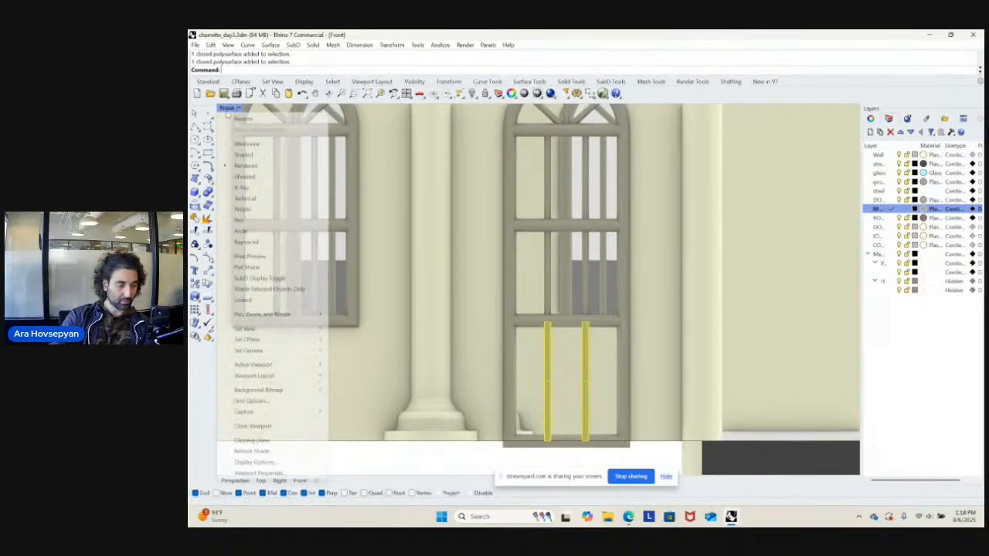
click(229, 108)
double_click(229, 109)
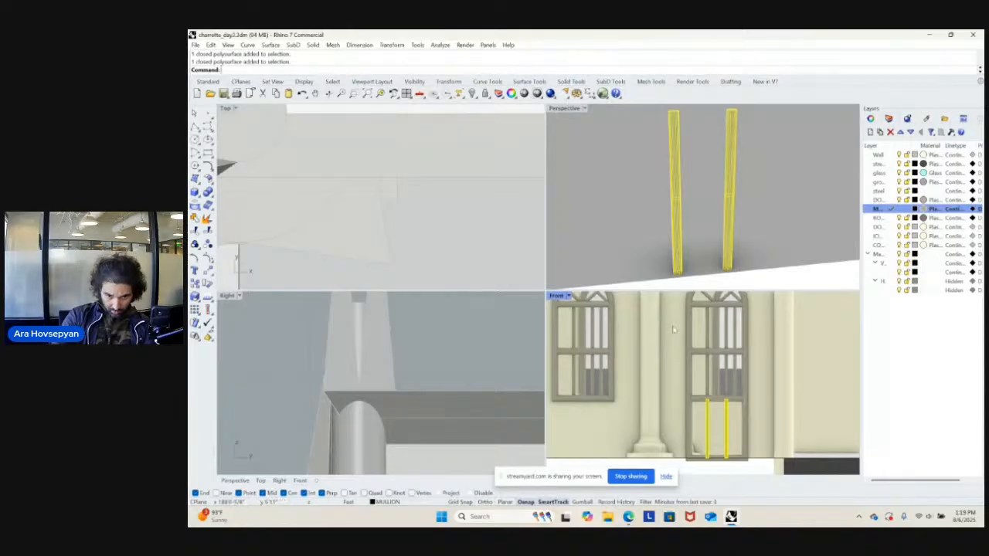
scroll(677, 315, down, 3)
scroll(699, 328, up, 3)
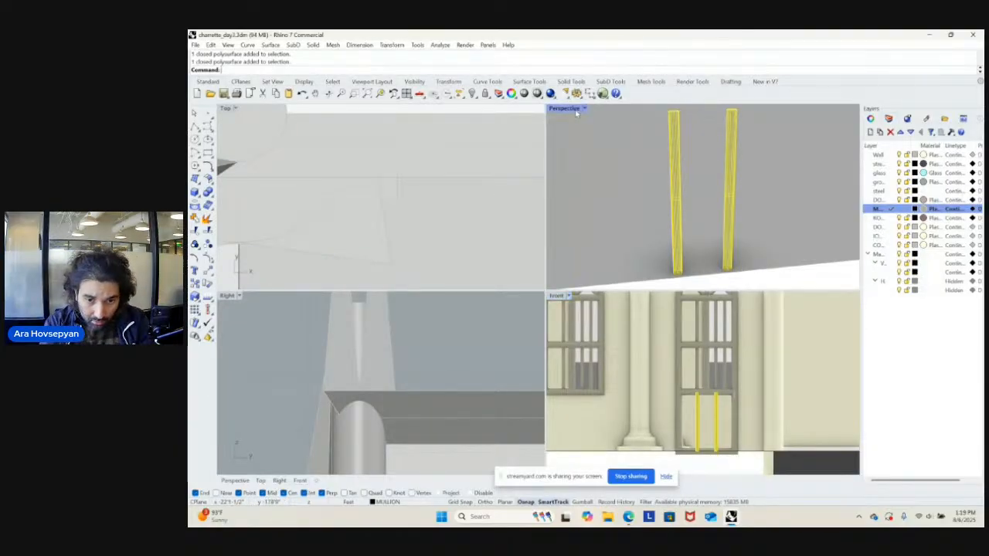
double_click(576, 112)
scroll(629, 239, down, 10)
mouse_move(569, 248)
right_down()
mouse_move(567, 239)
mouse_move(554, 259)
right_up()
text(zs)
key(Return)
- Start moving the two selected mullions, taking the bottom-edge midpoint of the nearer mullion as the base point
text(m)
key(Return)
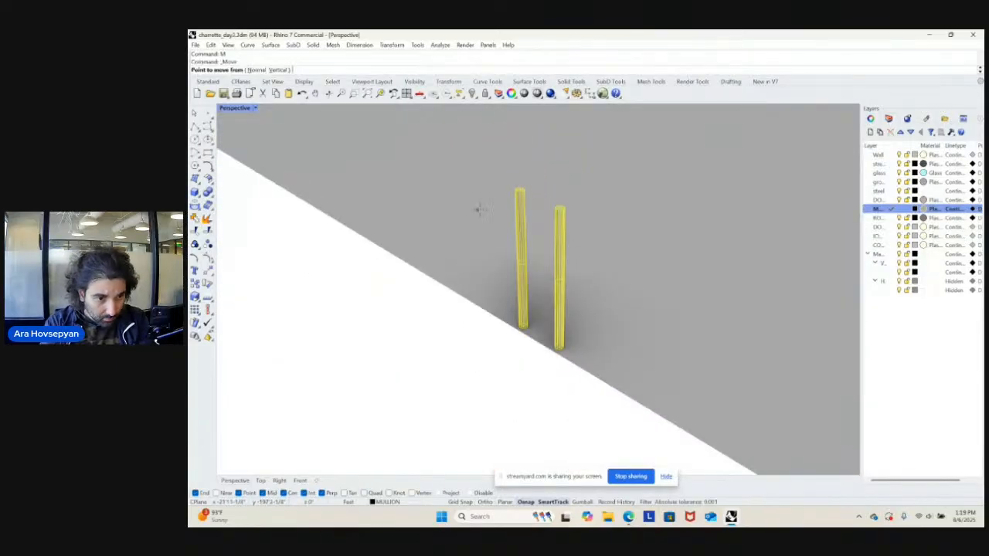
scroll(580, 324, down, 3)
right_drag(580, 324, 528, 343)
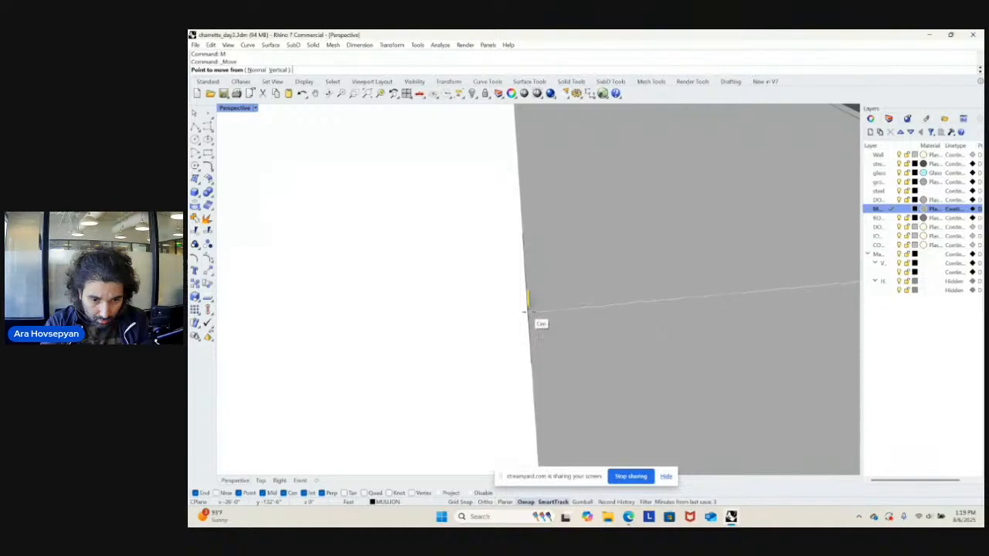
scroll(526, 309, up, 3)
mouse_move(525, 303)
right_down()
mouse_move(523, 292)
mouse_move(507, 294)
right_up()
scroll(564, 297, up, 3)
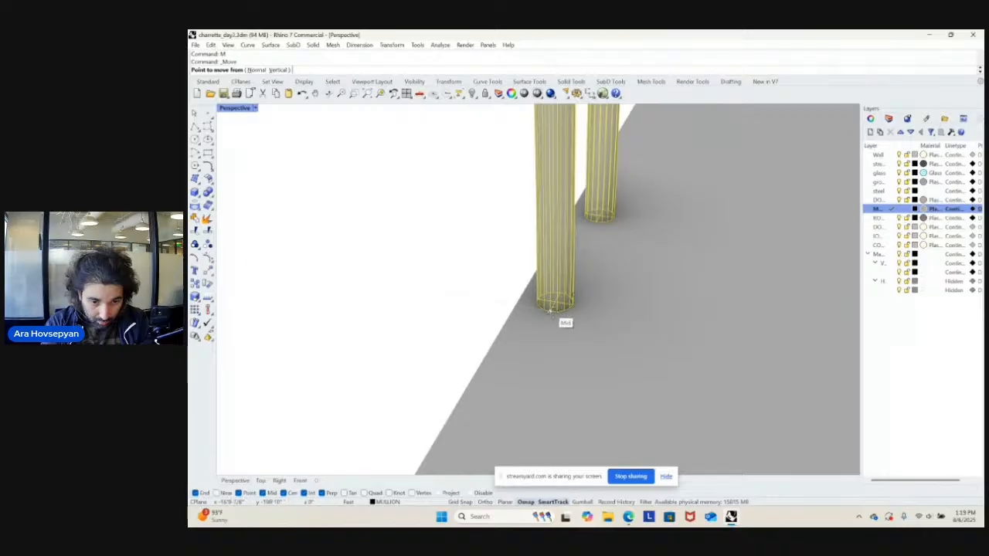
click(550, 312)
- Place the two mullions at the bottom of the glass panel frame under the rightmost ground-floor arched window and clear the selection
scroll(618, 305, down, 10)
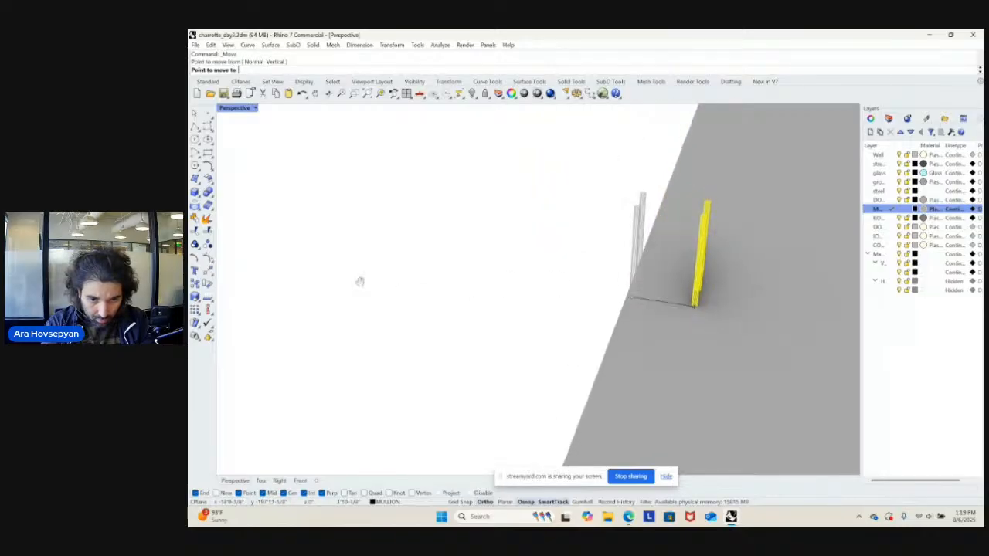
right_drag(359, 282, 563, 294)
text(z)
key(Return)
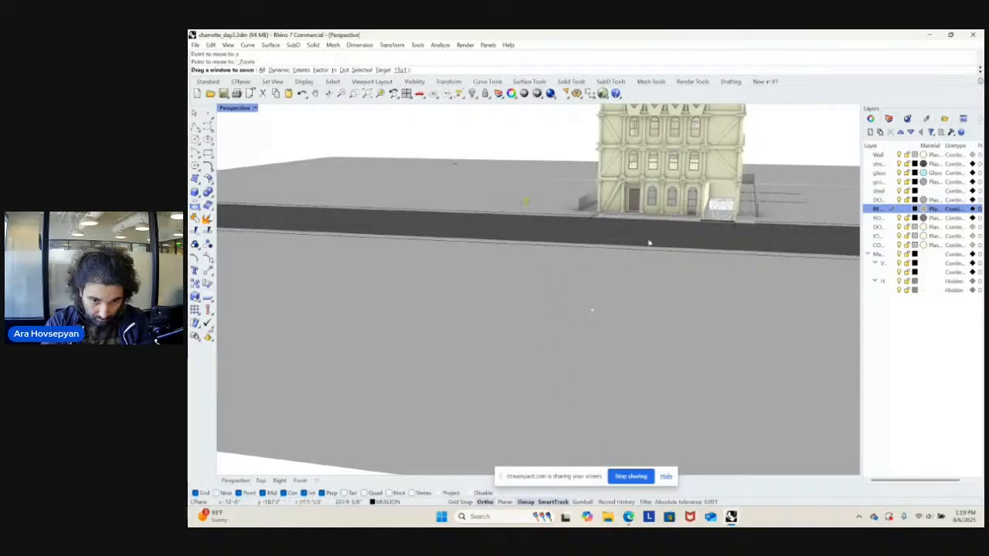
drag(695, 220, 649, 177)
scroll(621, 232, up, 5)
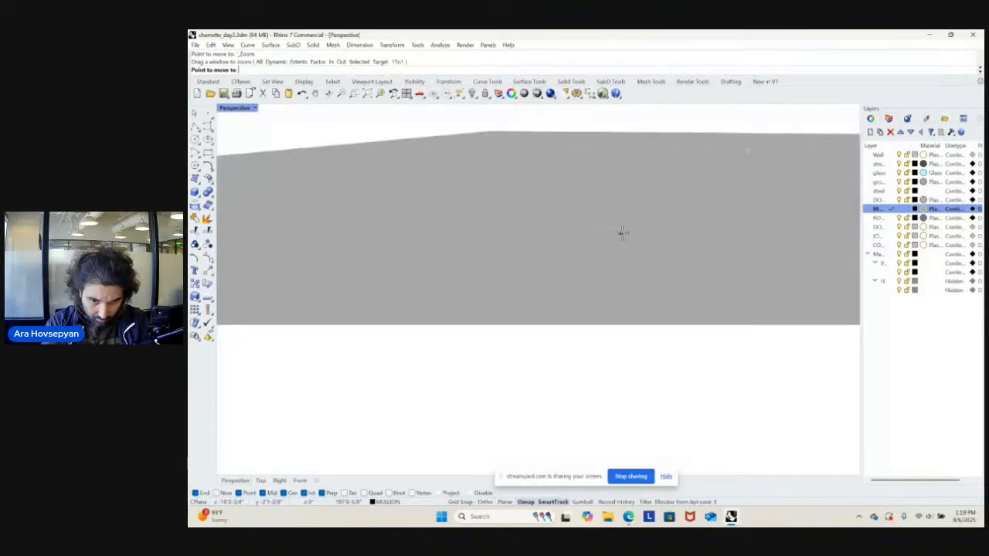
right_drag(621, 232, 639, 203)
key(Home)
key(Home)
key(Home)
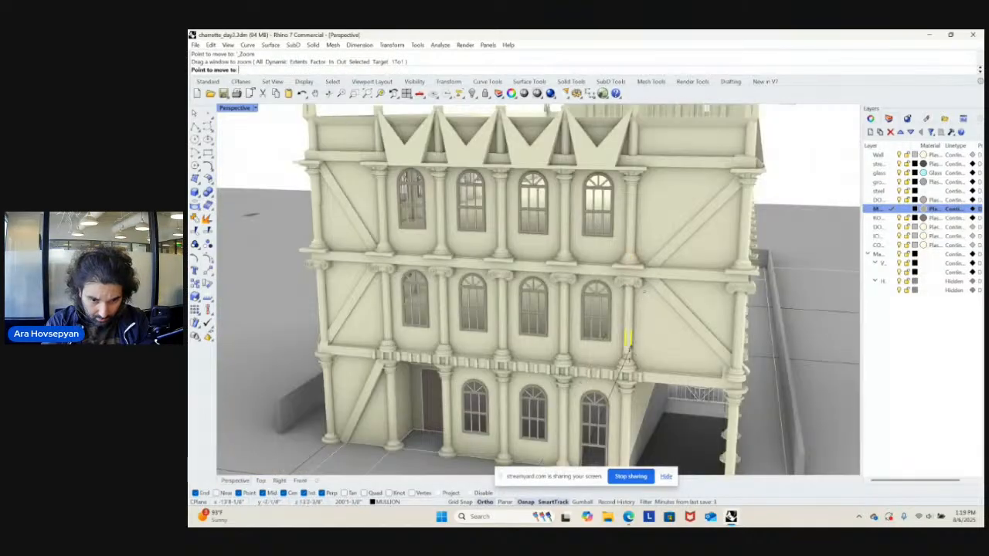
key(End)
key(End)
key(End)
key(Home)
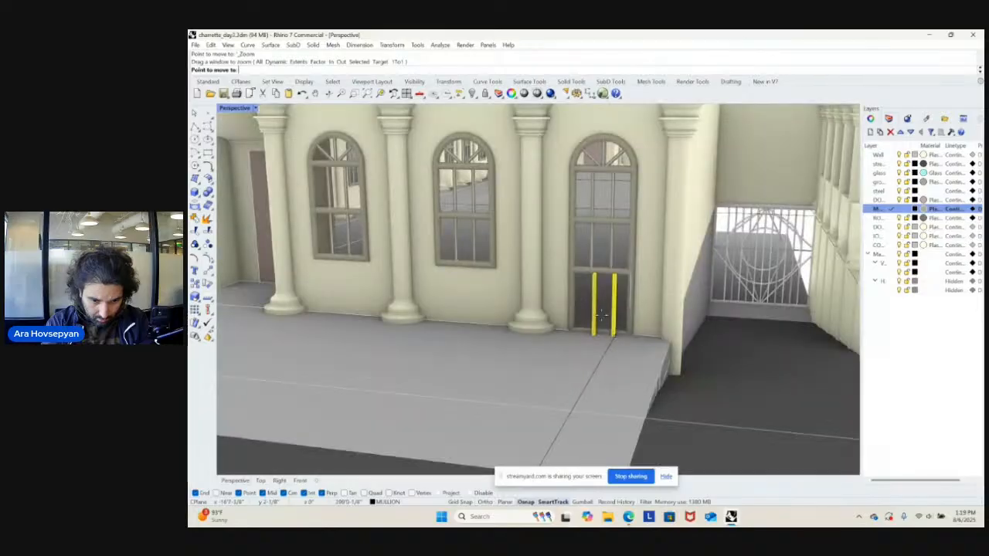
text(z)
key(Return)
drag(644, 348, 541, 221)
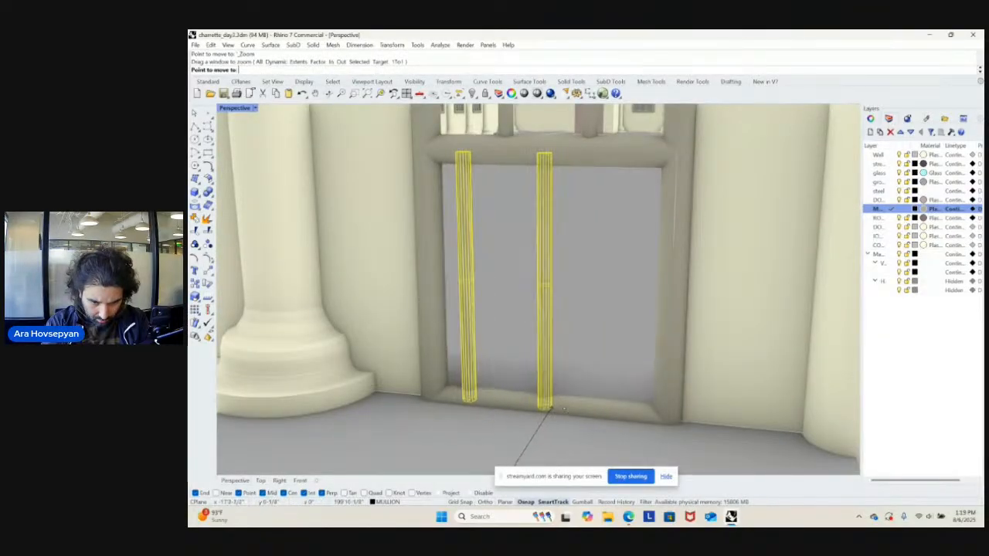
key(Home)
scroll(622, 412, down, 3)
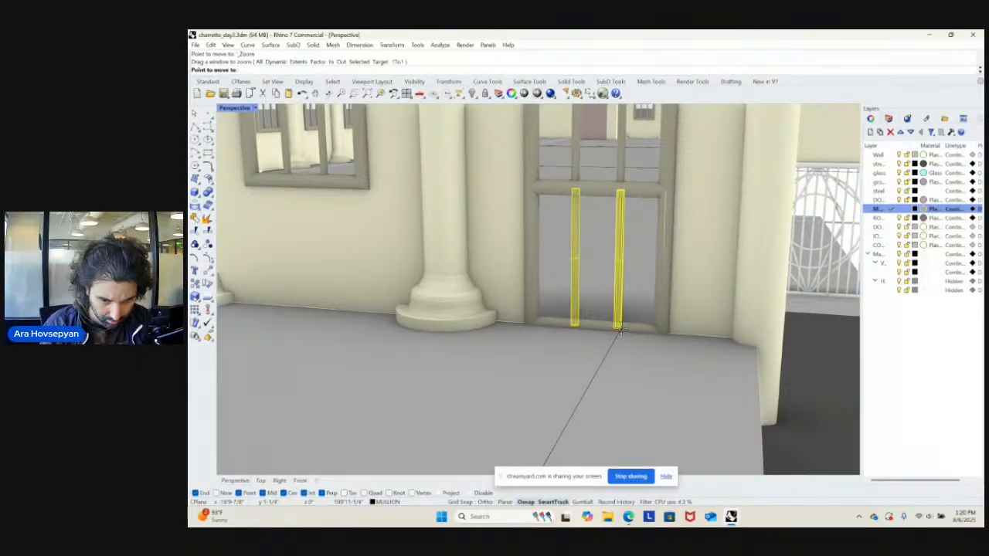
click(621, 331)
text(zs)
key(Return)
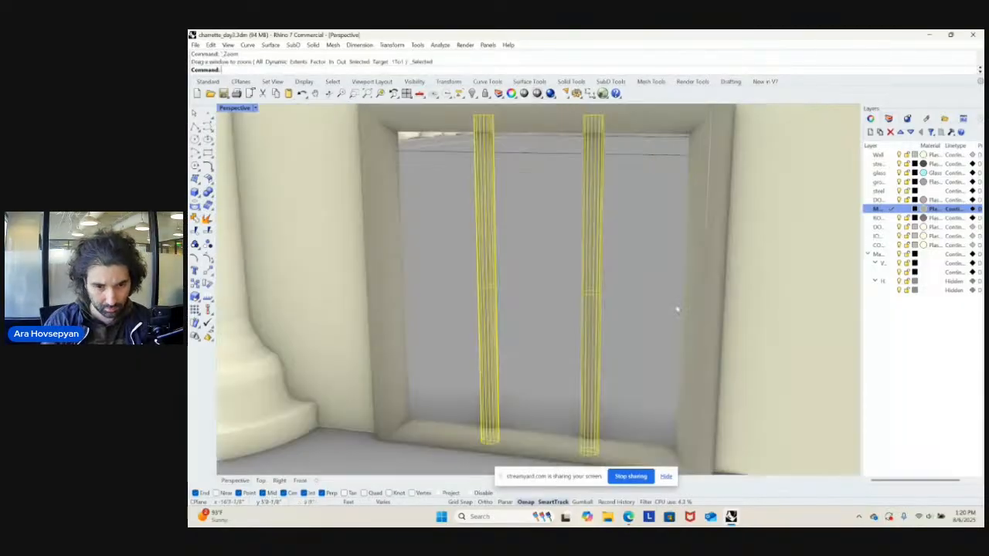
key(Escape)
- Reselect both glass panel mullions and move them a short distance across the frame's depth
right_drag(613, 292, 632, 329)
scroll(594, 296, down, 6)
scroll(575, 297, up, 7)
click(539, 296)
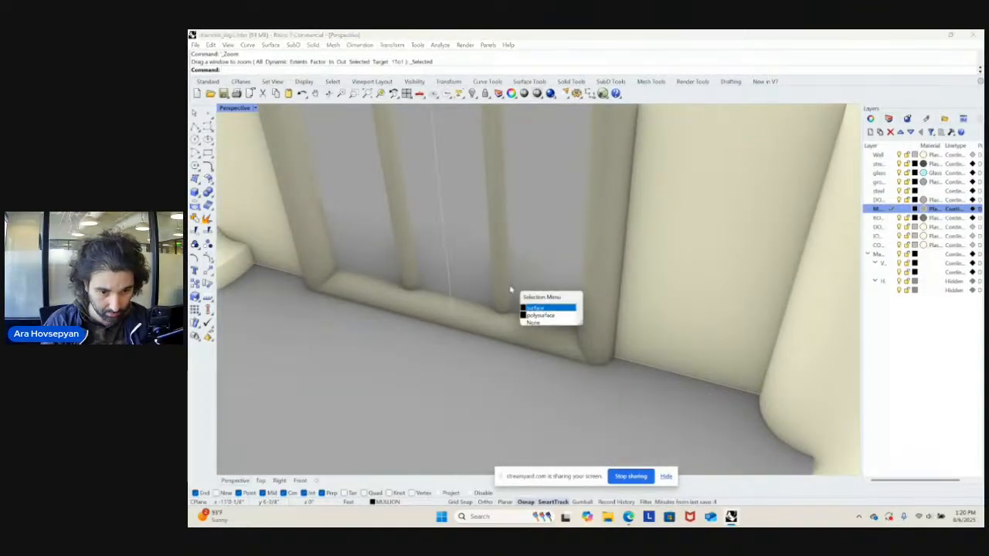
click(545, 314)
click(418, 277)
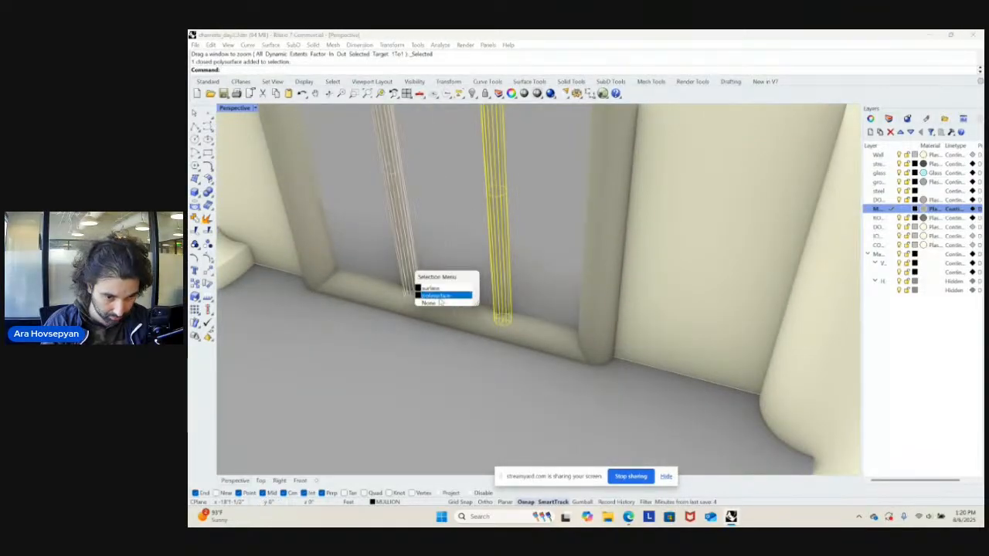
click(436, 295)
scroll(521, 320, up, 2)
text(m)
key(Return)
click(490, 350)
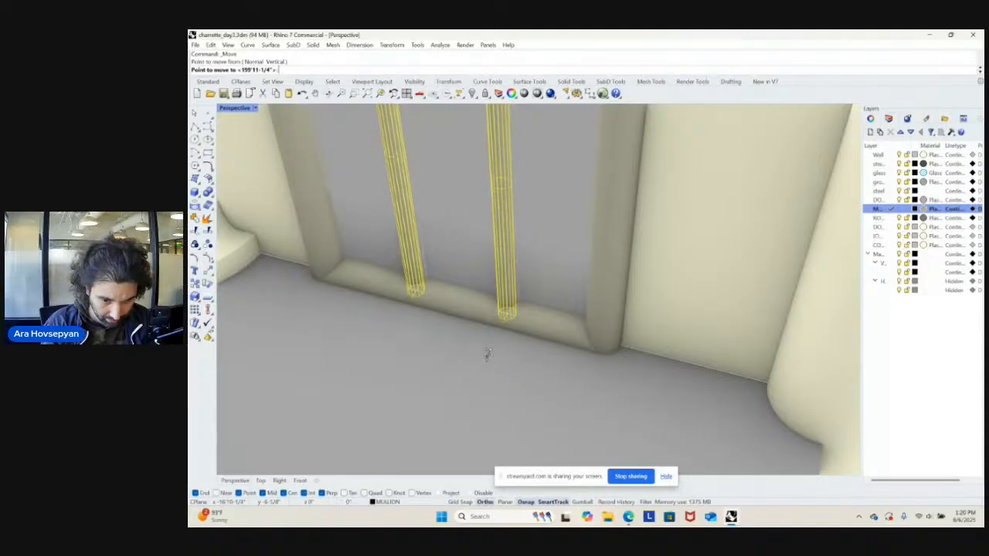
click(488, 357)
key(Escape)
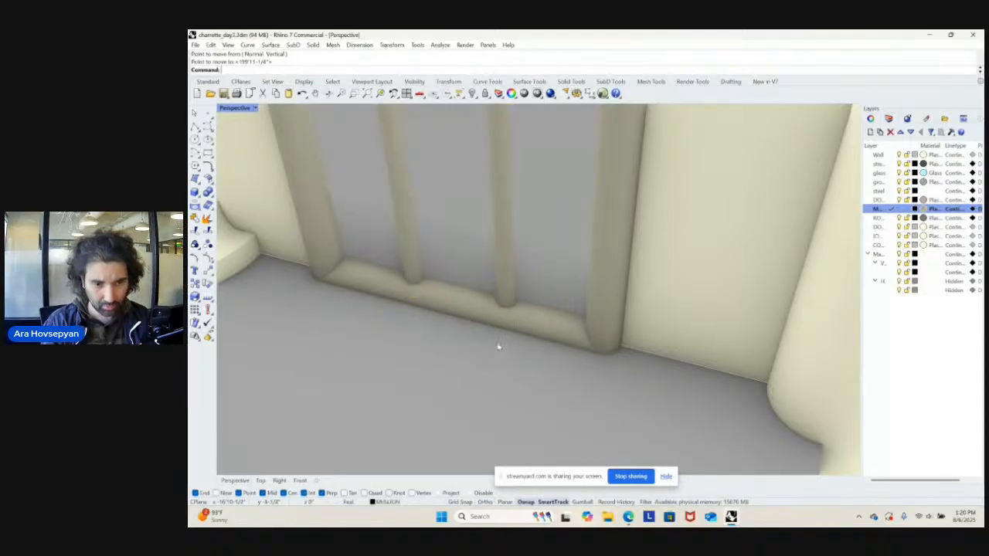
- Examine the completed glass panel up close and against the whole front facade, clear any selection, and save the model
right_drag(499, 347, 520, 338)
scroll(520, 337, down, 5)
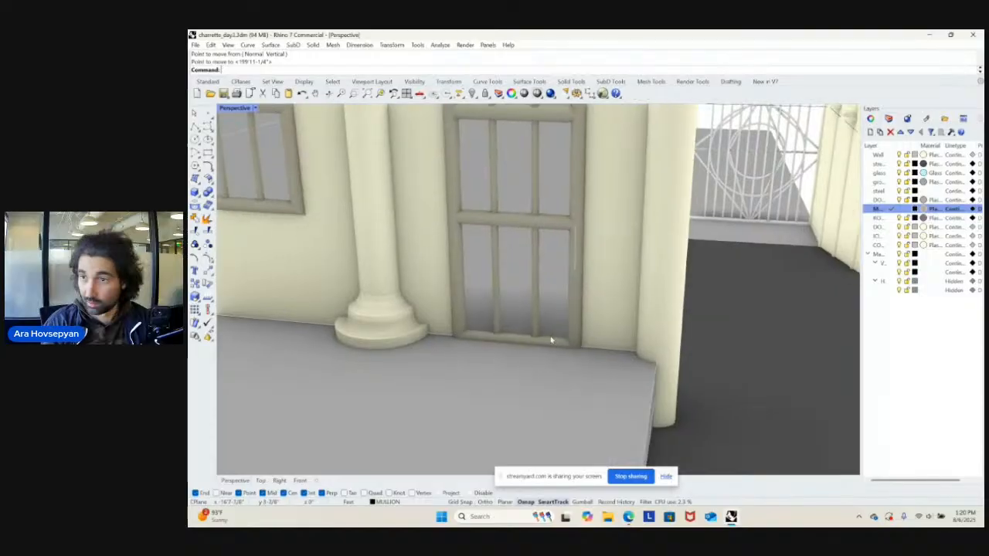
scroll(559, 352, down, 8)
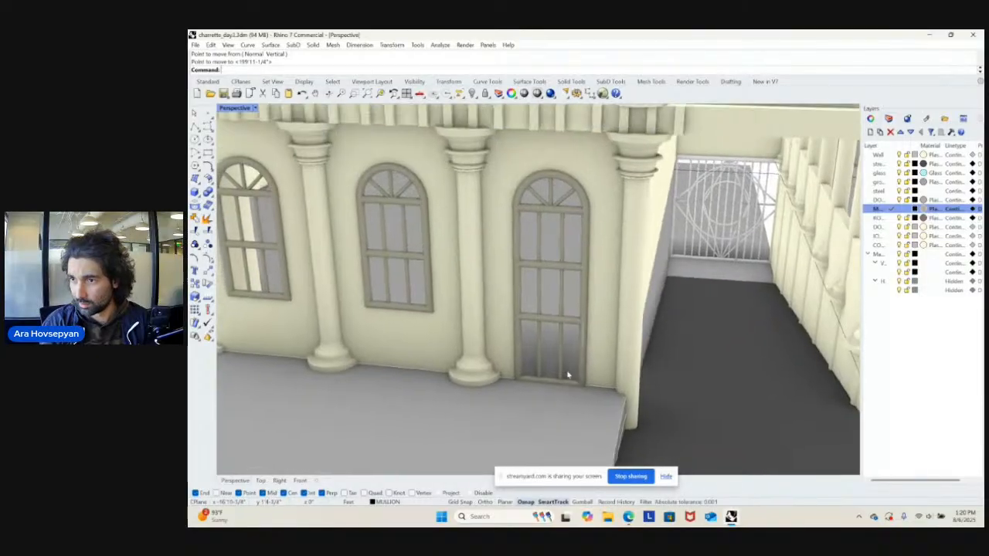
right_drag(558, 336, 593, 363)
scroll(589, 363, down, 8)
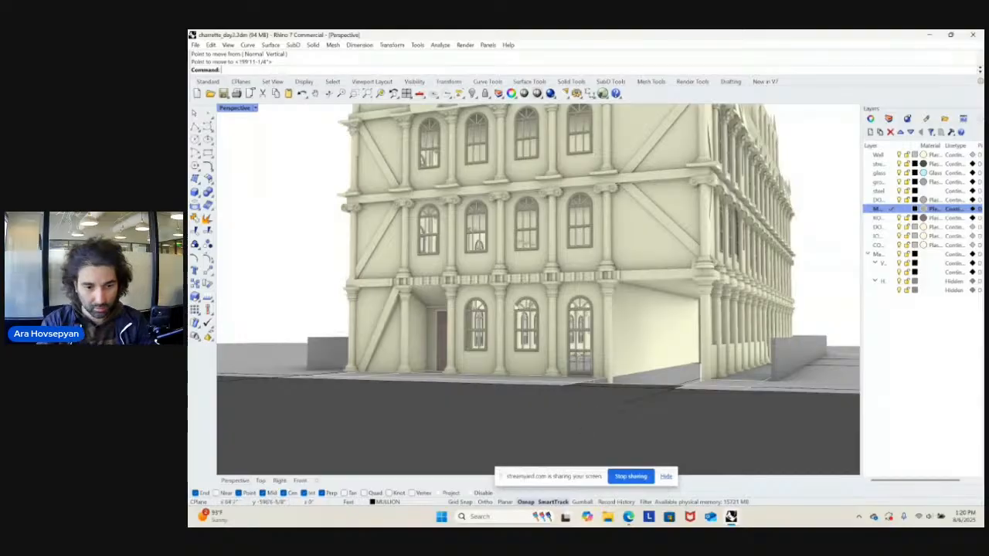
click(528, 374)
right_drag(528, 374, 539, 368)
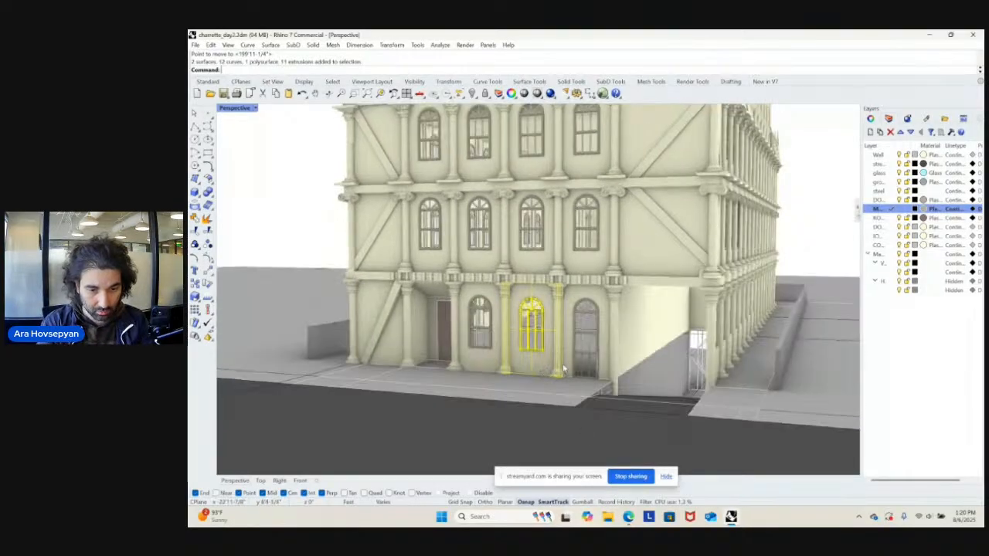
key(Escape)
click(593, 302)
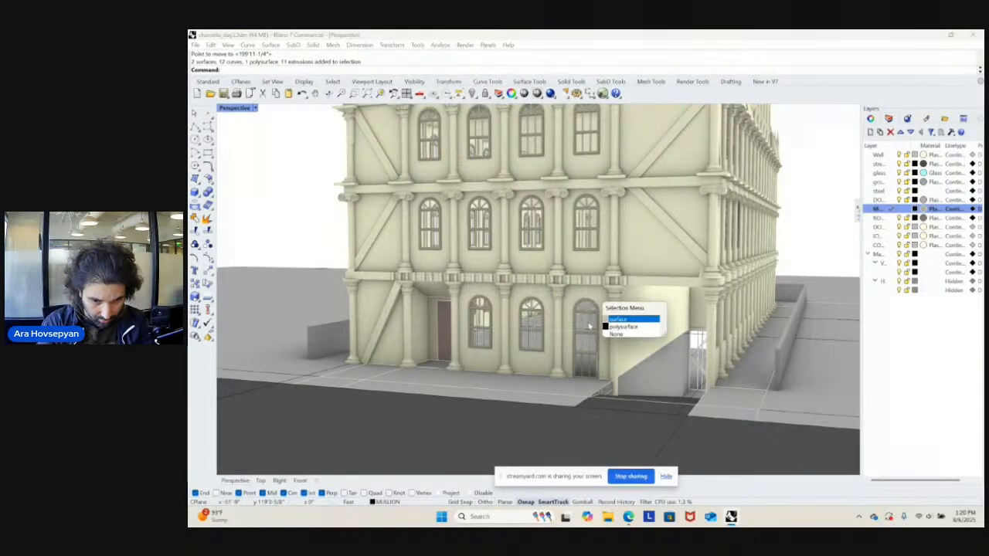
key(Escape)
scroll(551, 378, up, 5)
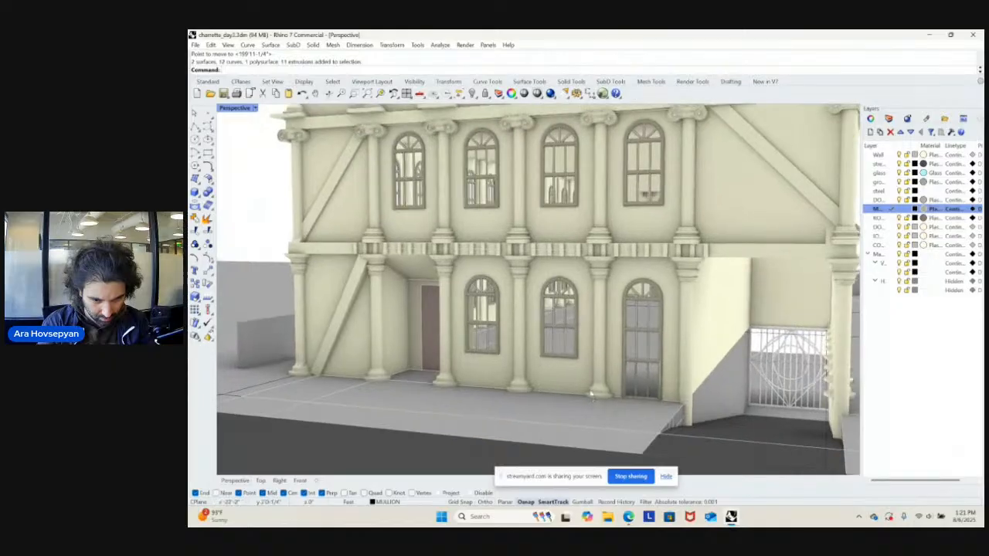
key(ctrl+s)
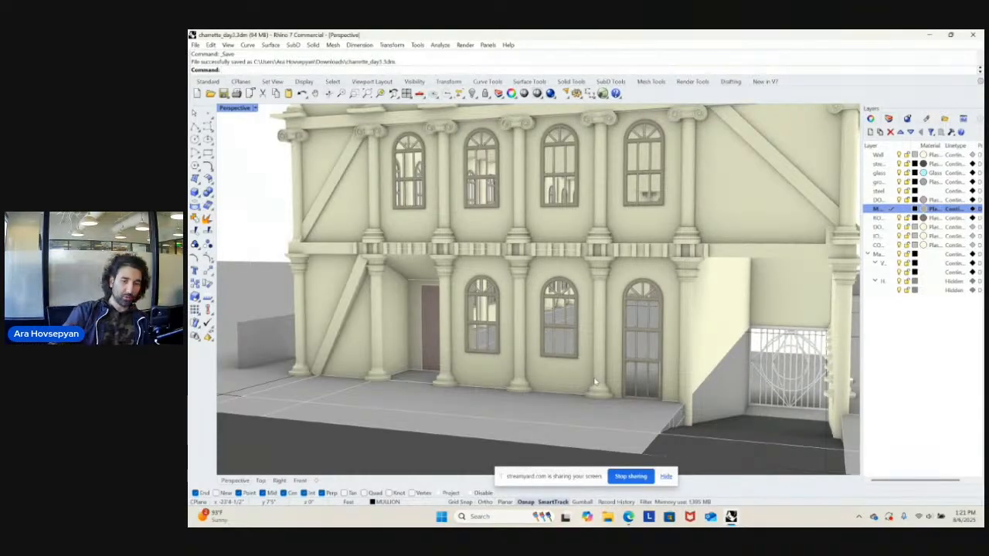
- Ungroup the middle ground-floor window bay beside the glass panel and delete its wall group, keeping the arched window
scroll(591, 284, down, 10)
right_drag(846, 214, 683, 312)
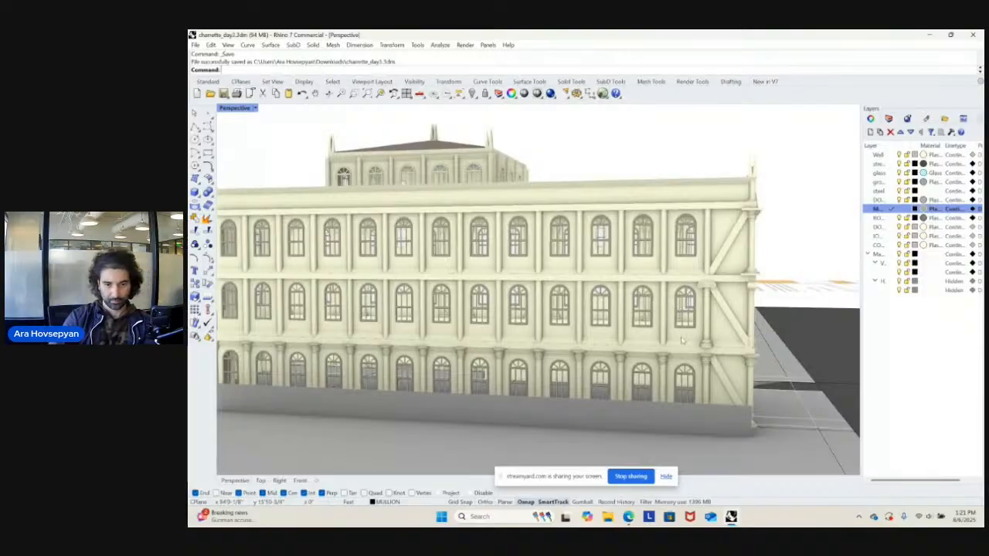
right_drag(682, 340, 695, 162)
scroll(455, 394, up, 8)
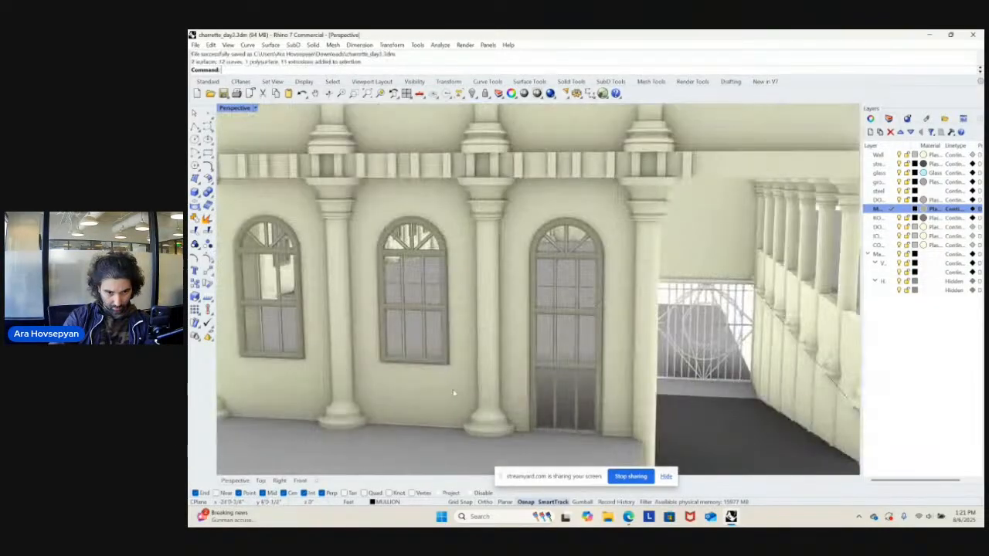
click(454, 394)
right_drag(454, 394, 509, 393)
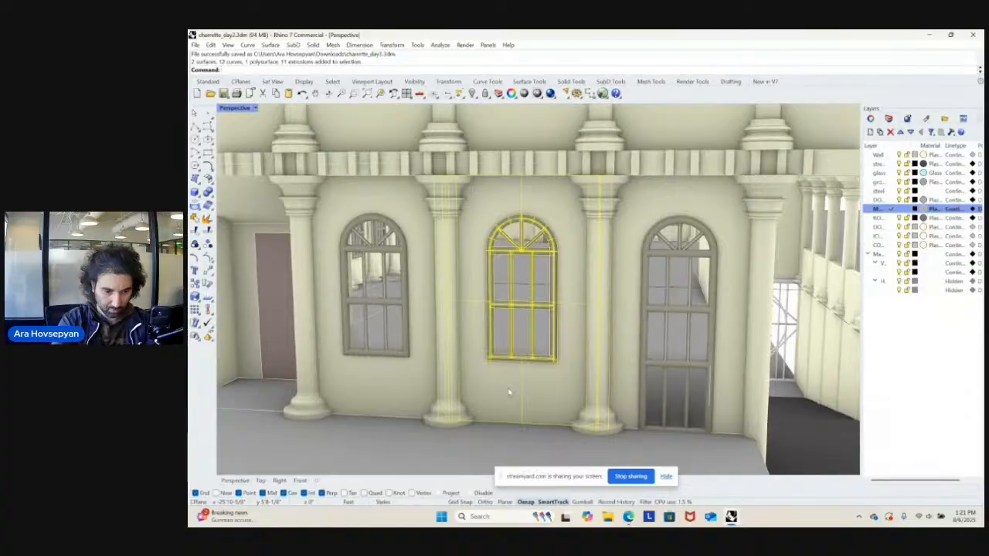
key(Return)
key(Escape)
click(535, 393)
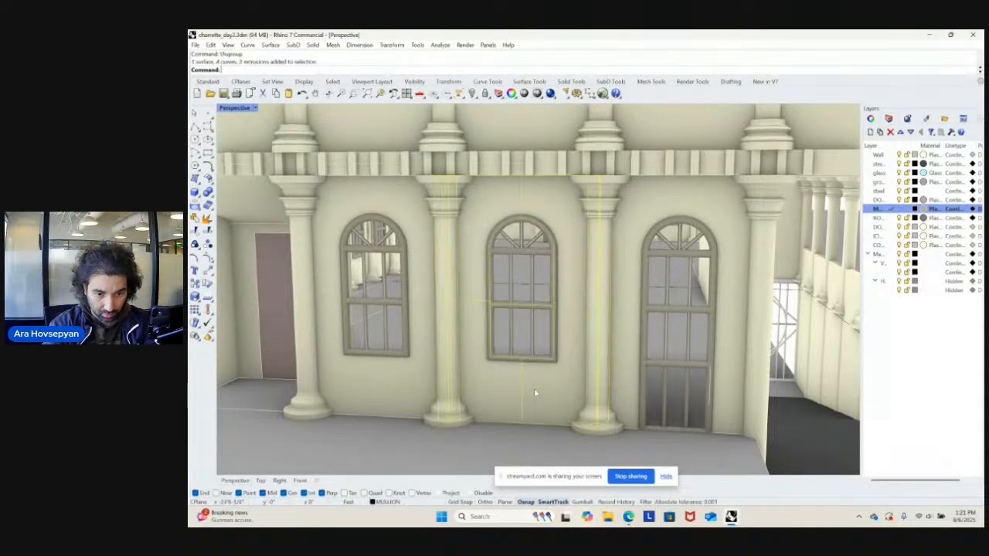
shift+right_drag(570, 426, 566, 382)
key(Delete)
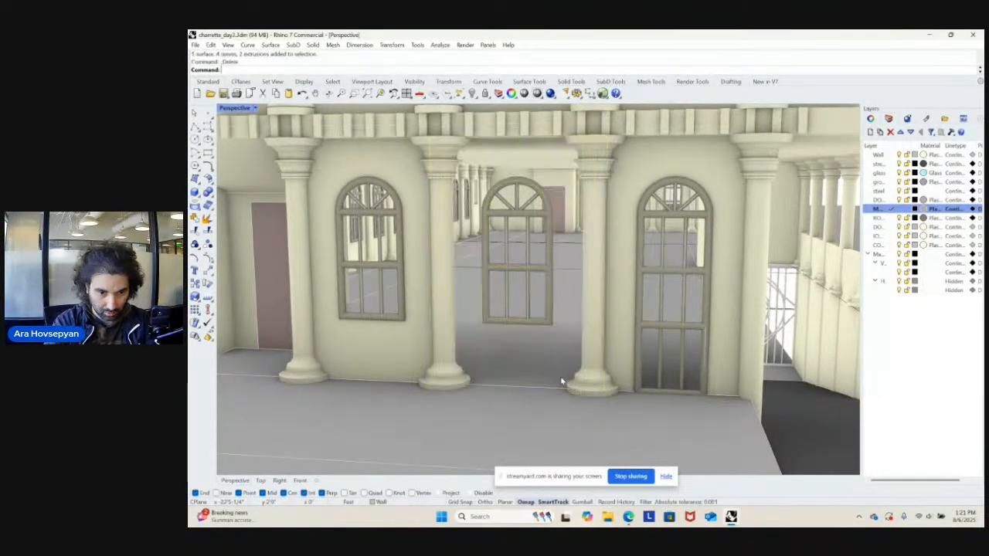
- Select the wall surface around the rightmost arched window together with the glass panel's frame and mullions
click(616, 333)
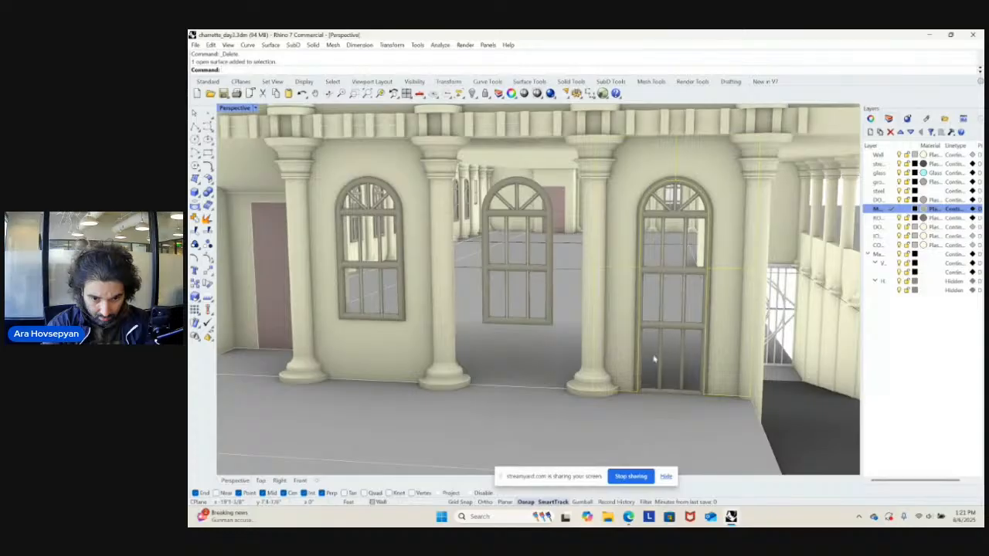
click(640, 354)
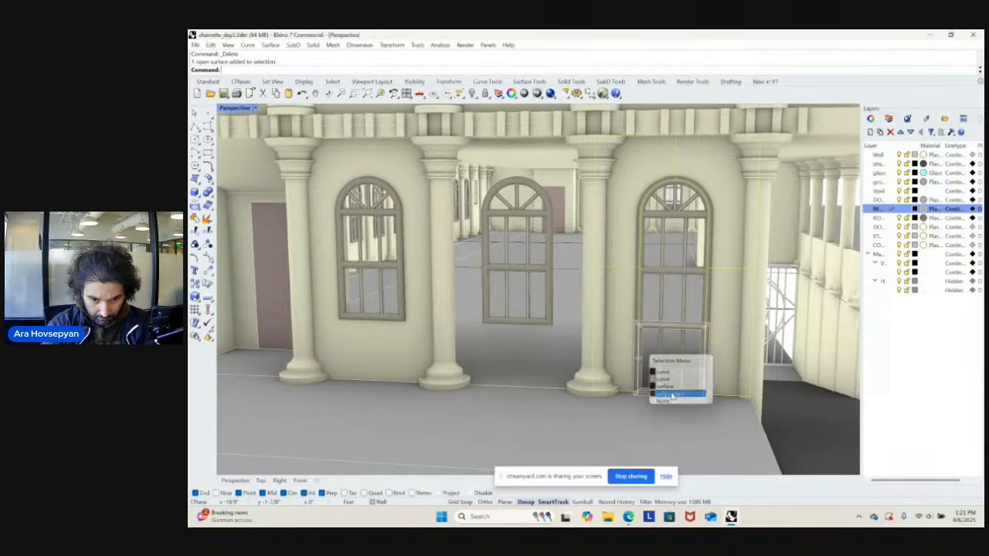
click(663, 393)
click(653, 362)
click(663, 391)
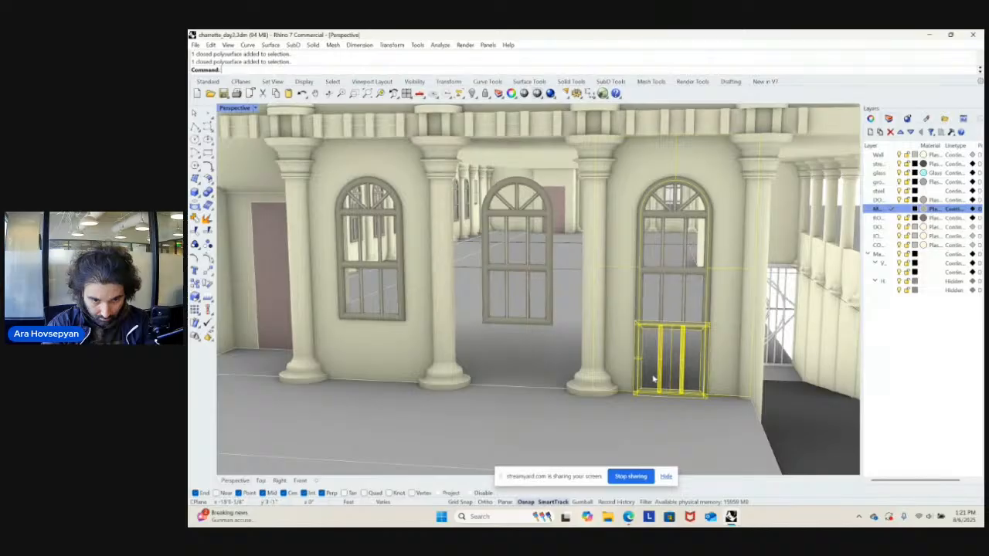
text(copy)
key(Return)
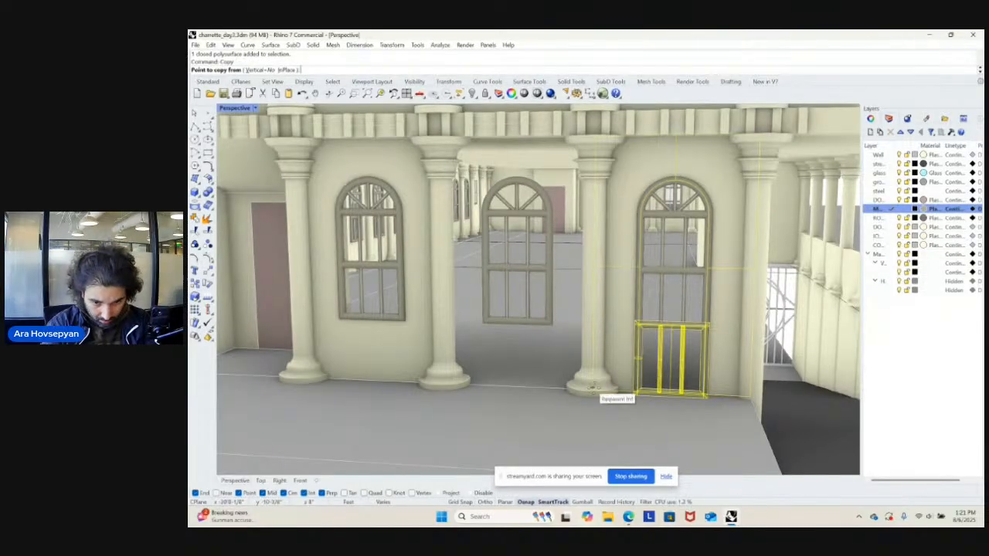
click(593, 387)
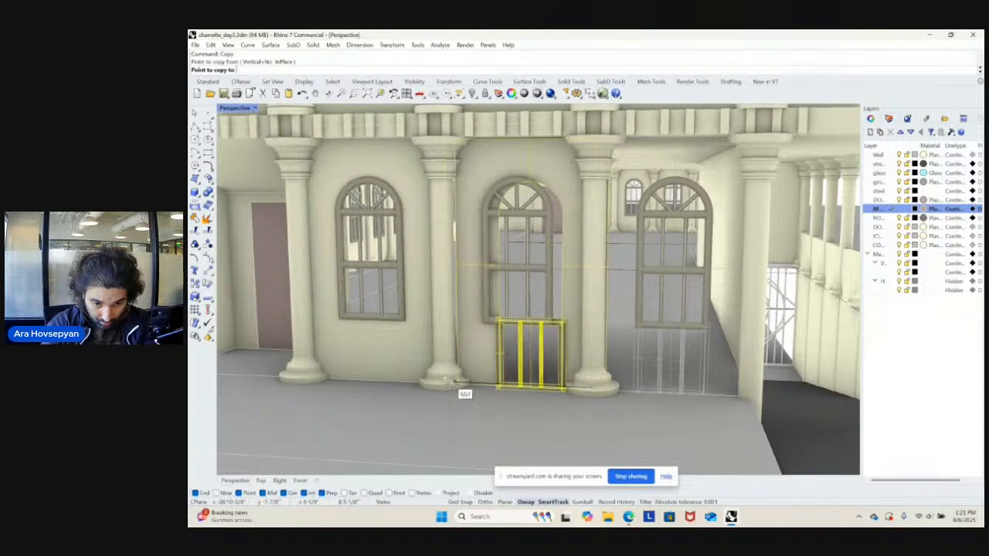
key(Escape)
- Copy the selected wall surface, glass panel frame and mullions from the rightmost ground-floor bay into the middle bay, aligned at the column base
key(Return)
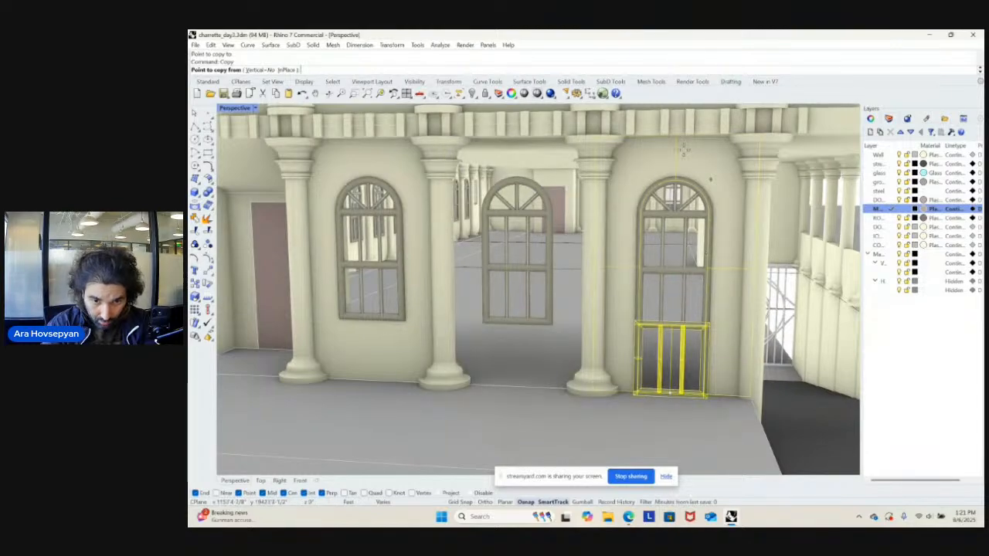
click(751, 395)
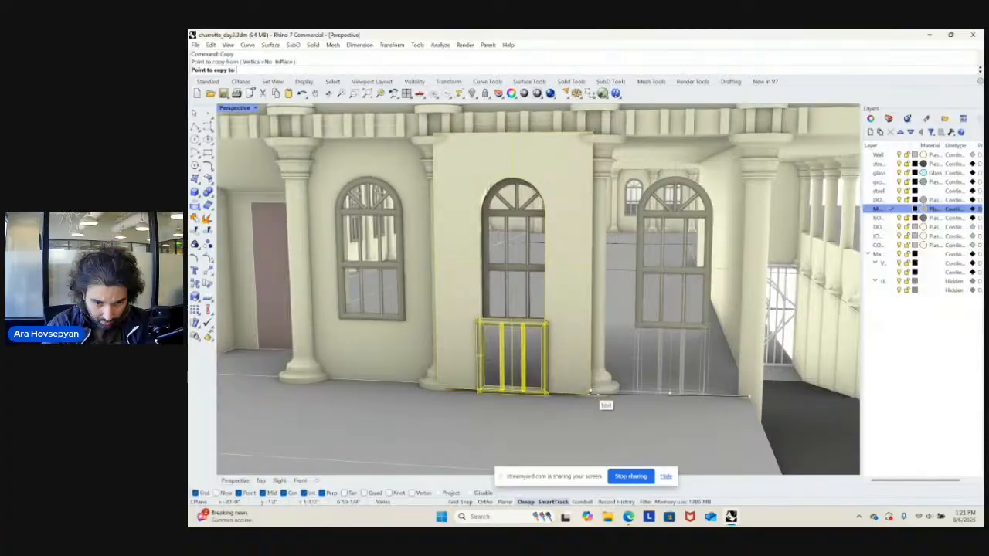
key(ctrl+w)
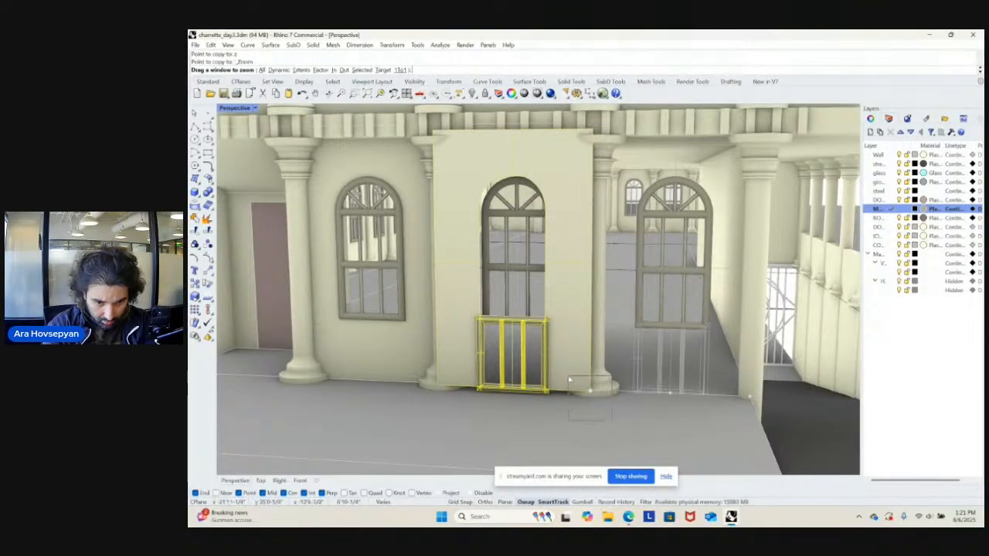
drag(570, 379, 569, 377)
scroll(609, 372, down, 3)
right_drag(614, 368, 629, 378)
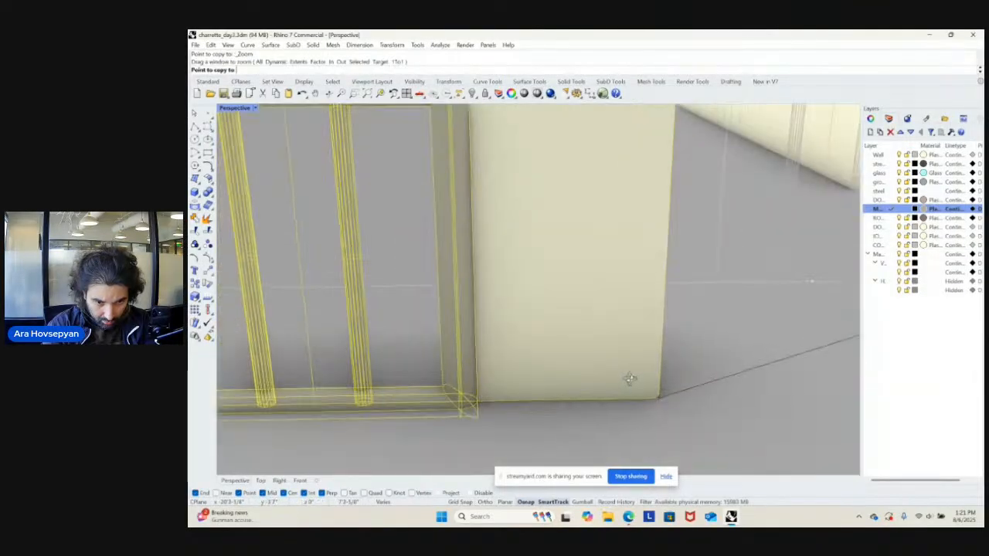
scroll(630, 378, down, 6)
scroll(618, 344, up, 4)
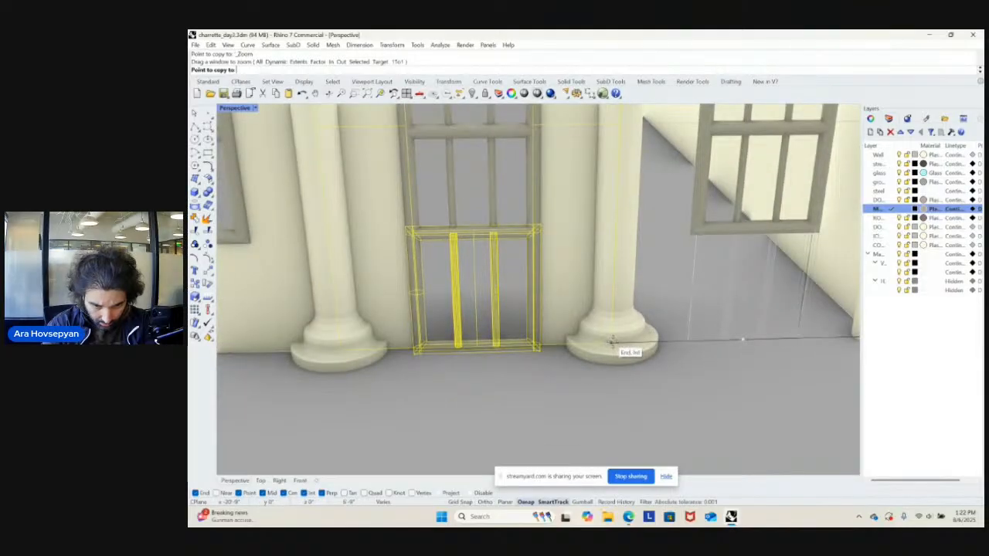
click(613, 341)
scroll(618, 340, down, 6)
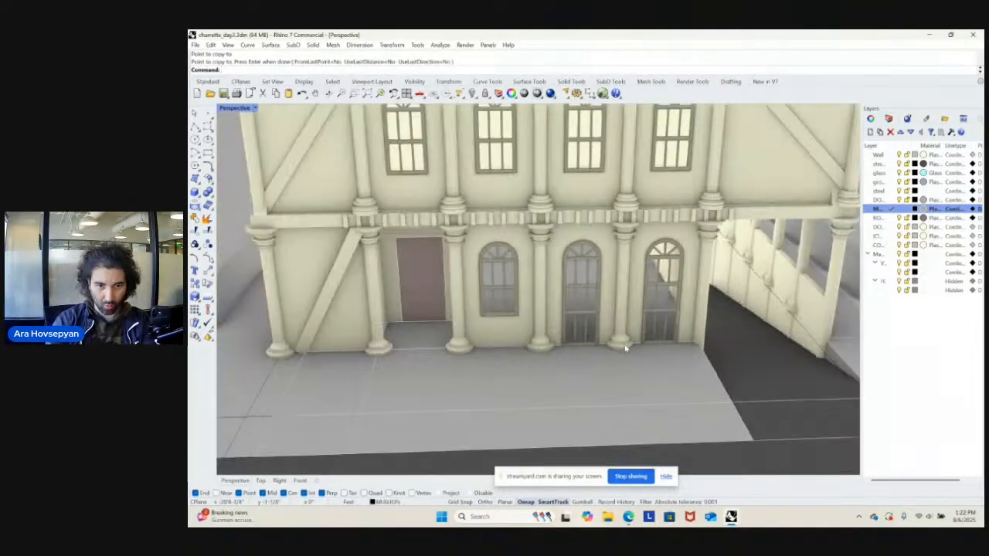
- Try to delete the whole grouped ground-floor window bay beside the entrance, and undo the deletion
mouse_move(623, 334)
right_down()
mouse_move(593, 374)
mouse_move(607, 351)
mouse_move(574, 342)
mouse_move(602, 325)
mouse_move(606, 332)
right_up()
scroll(530, 343, up, 8)
click(529, 339)
click(556, 335)
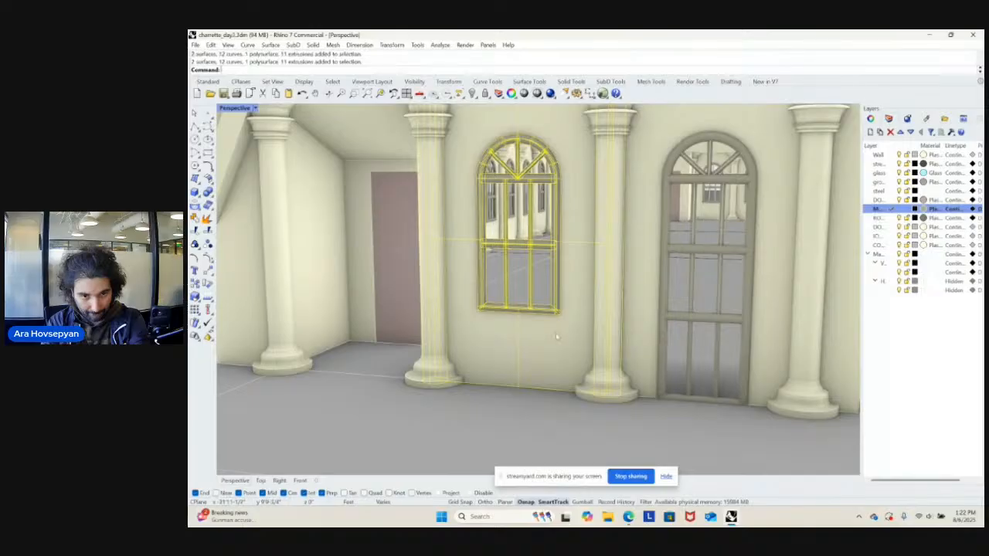
scroll(578, 330, down, 5)
scroll(613, 335, up, 3)
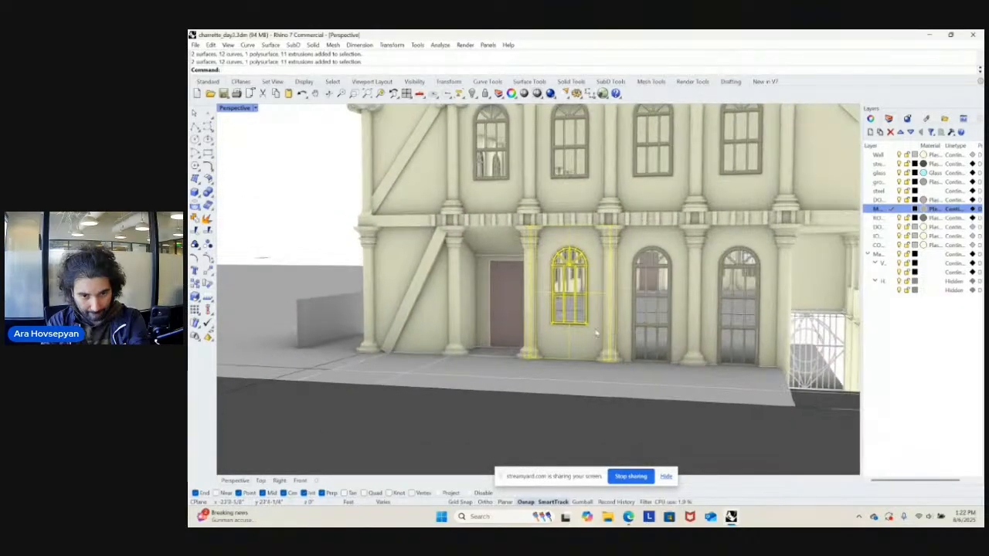
key(Delete)
scroll(587, 326, up, 3)
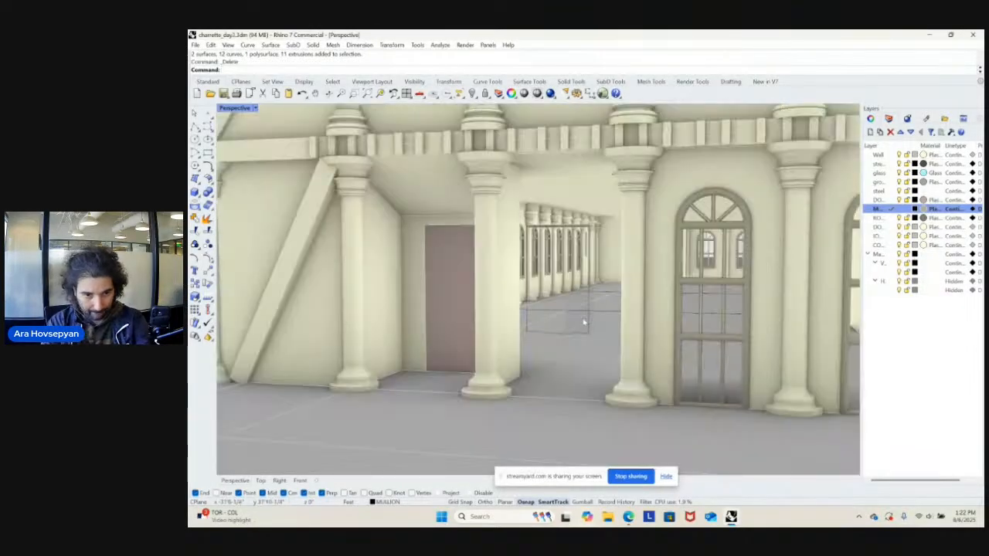
key(ctrl+z)
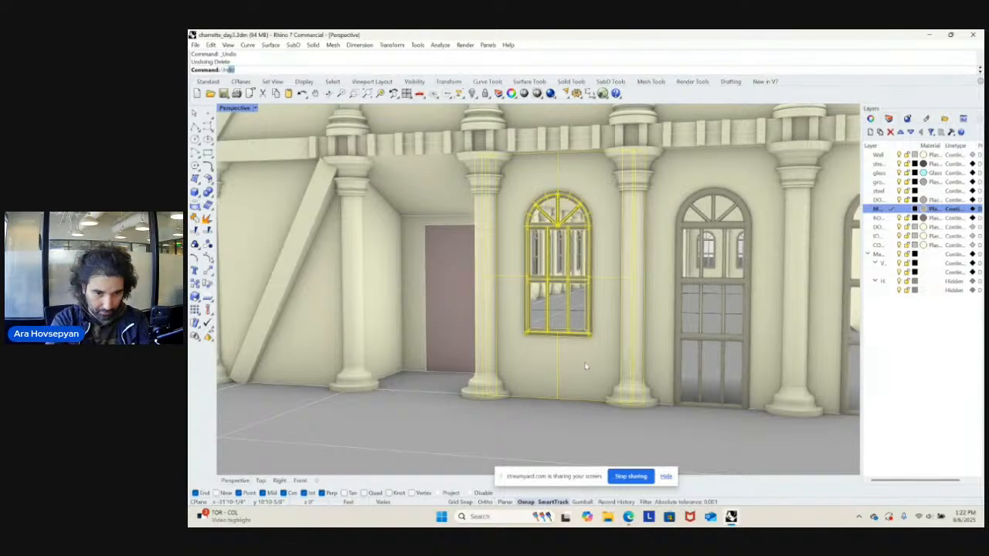
- Ungroup the ground-floor window bay beside the entrance and delete its wall surface, keeping the arched window and columns
click(585, 363)
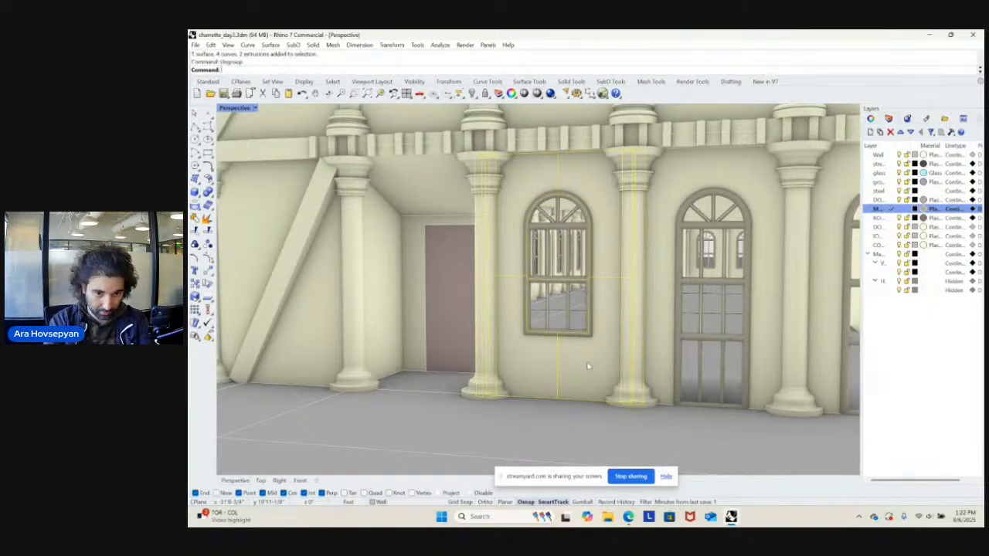
click(588, 365)
key(Delete)
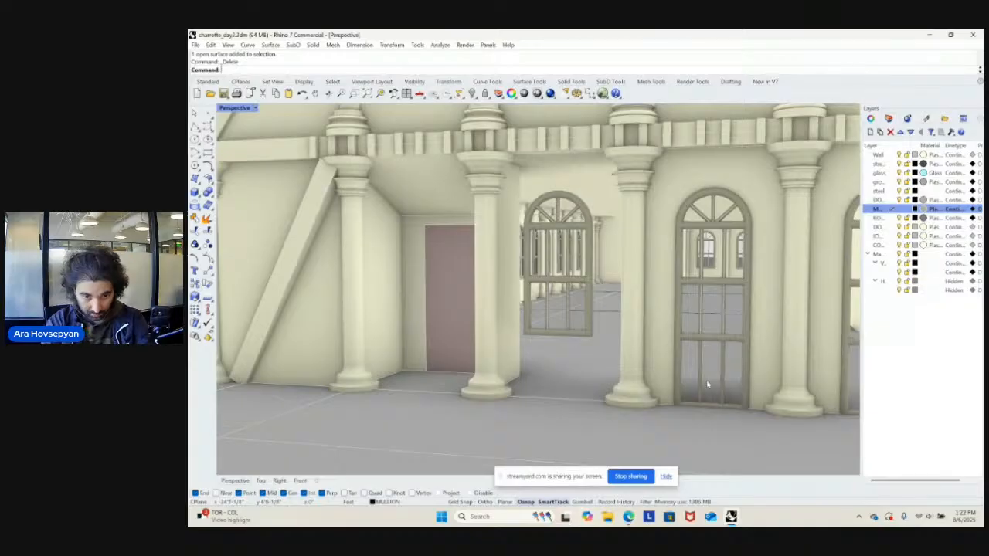
- Copy the middle bay's wall surface, glass panel frame and mullions into the opened bay beside the entrance, from column base to column base
click(707, 384)
click(738, 398)
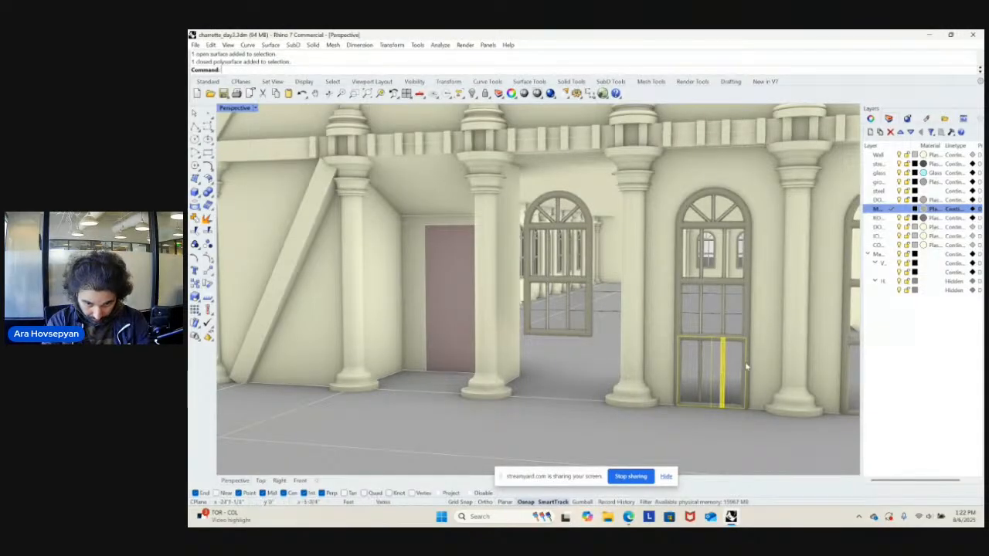
click(746, 368)
click(772, 389)
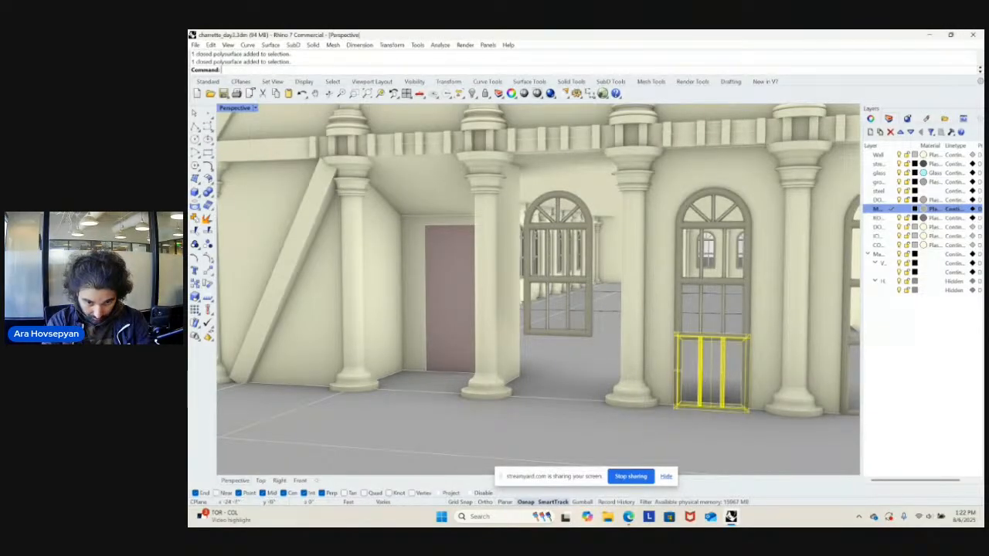
shift+click(764, 356)
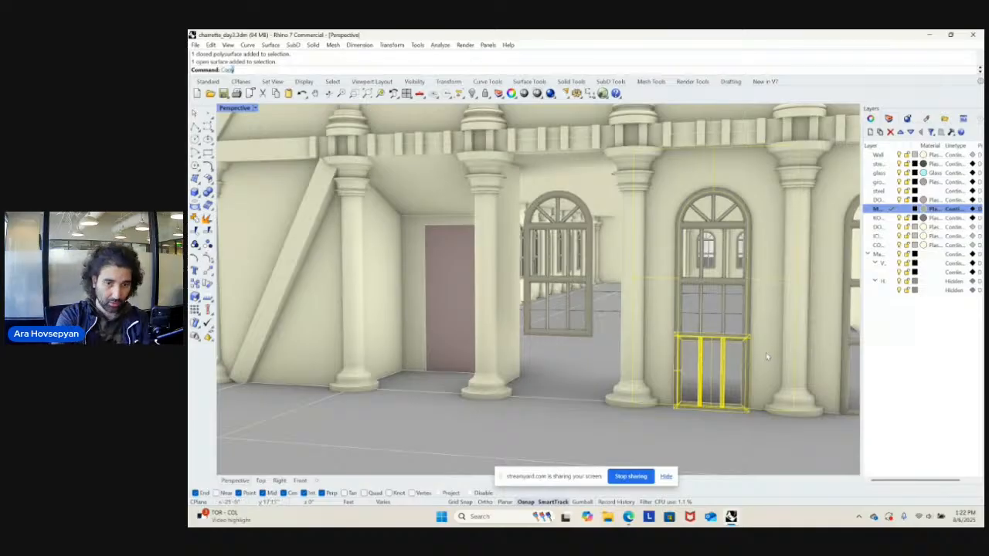
key(Return)
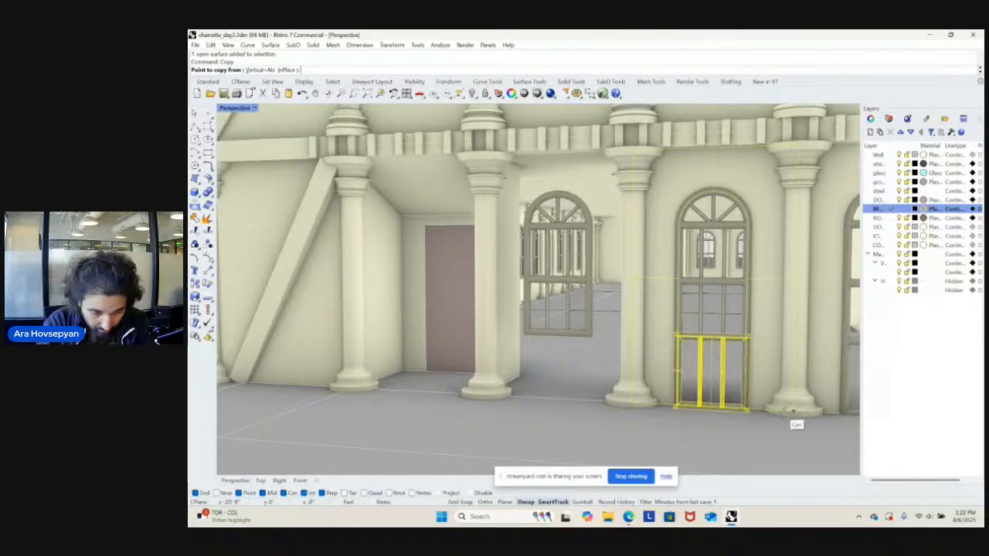
text(cop)
key(Return)
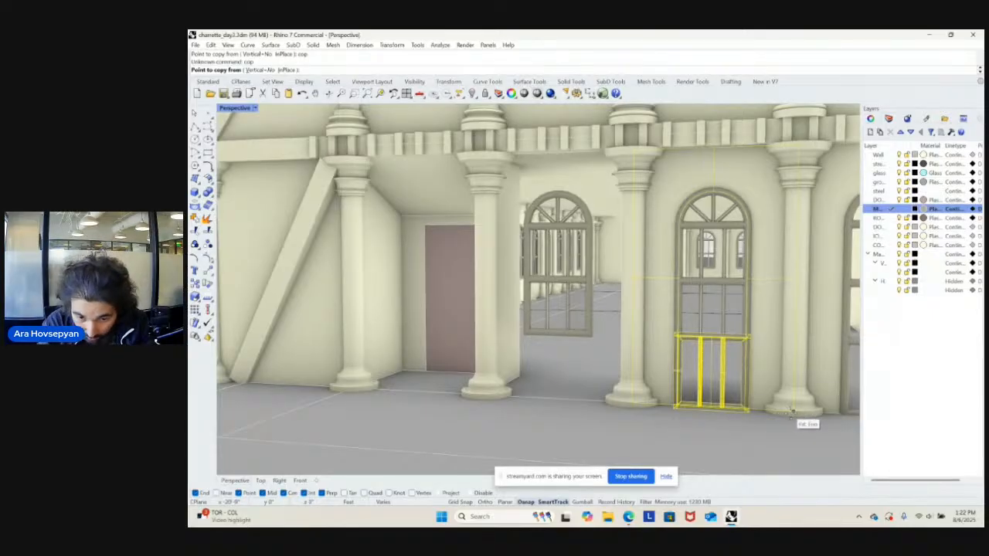
click(793, 412)
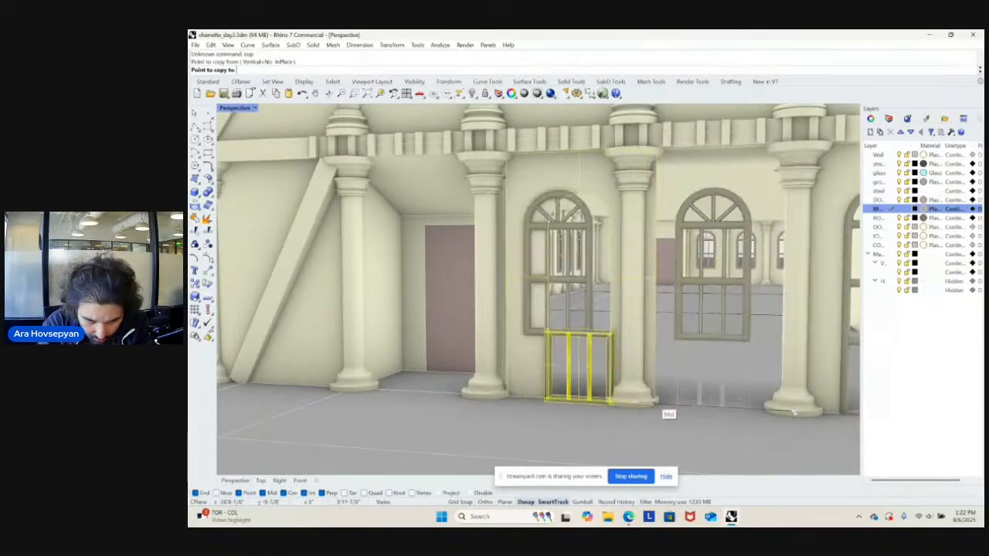
click(629, 402)
key(Escape)
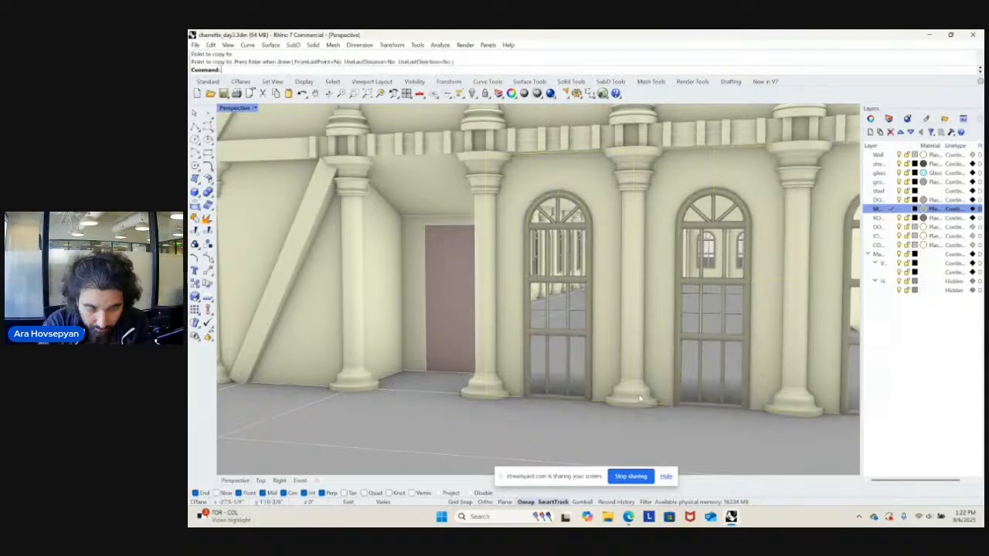
- Check the three ground-floor glass panel bays against the whole front facade and save the model
scroll(649, 390, down, 6)
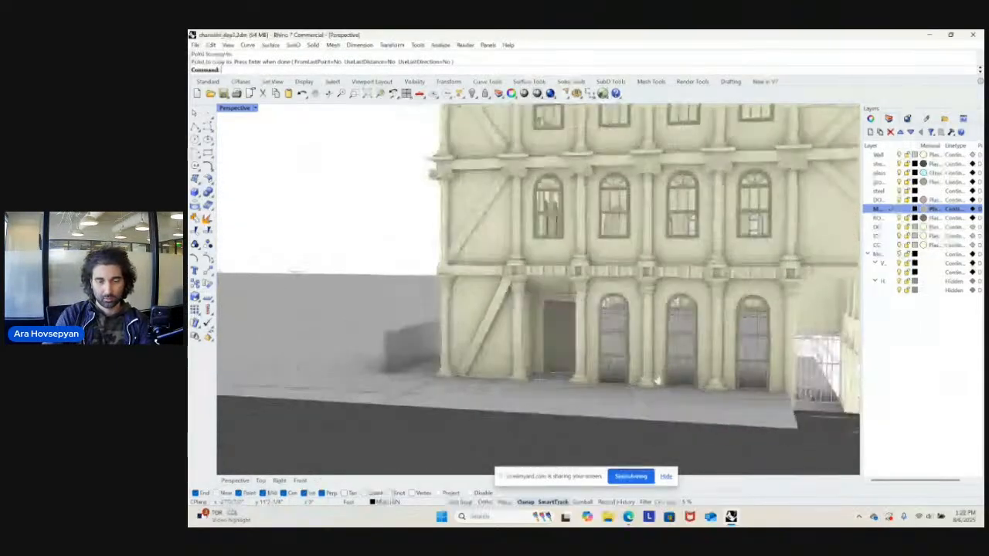
scroll(616, 389, down, 5)
scroll(622, 392, up, 5)
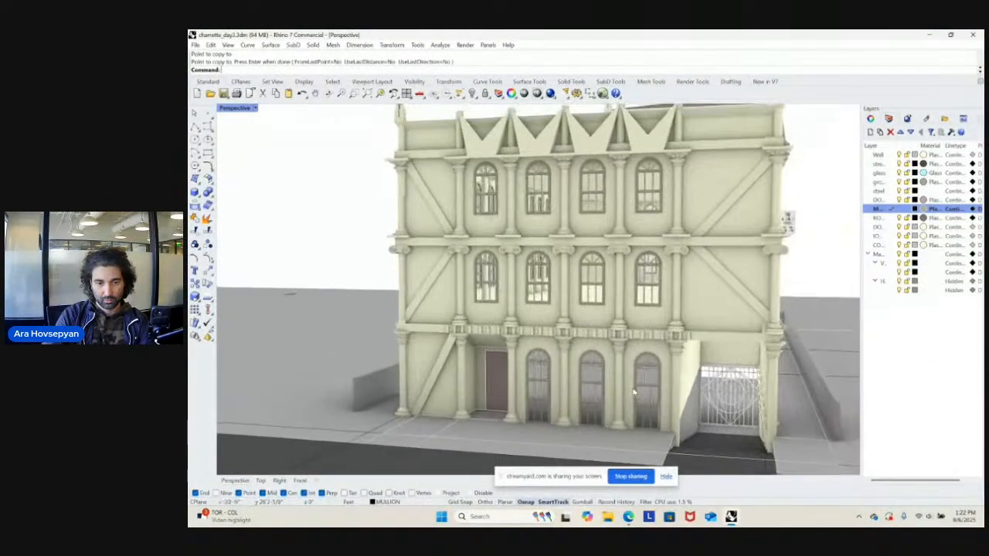
scroll(632, 398, down, 2)
key(ctrl+s)
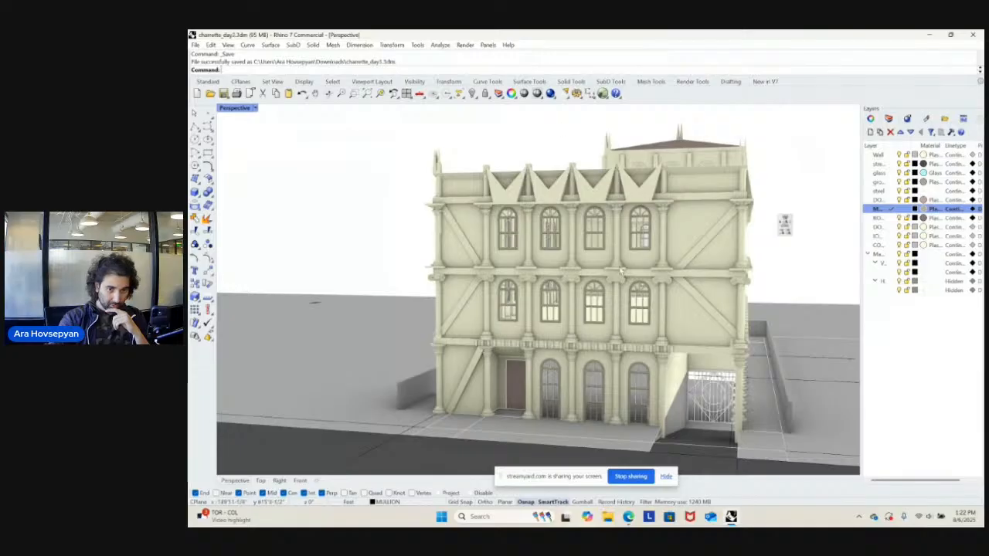
- Examine the whole building from both front corners and look closely at the top-floor windows
right_drag(621, 269, 408, 240)
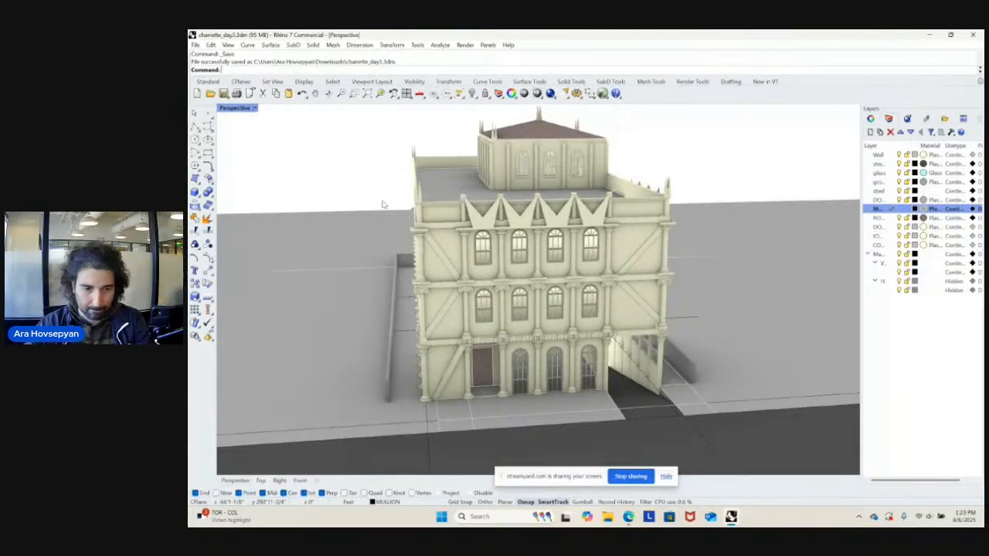
right_drag(458, 308, 477, 296)
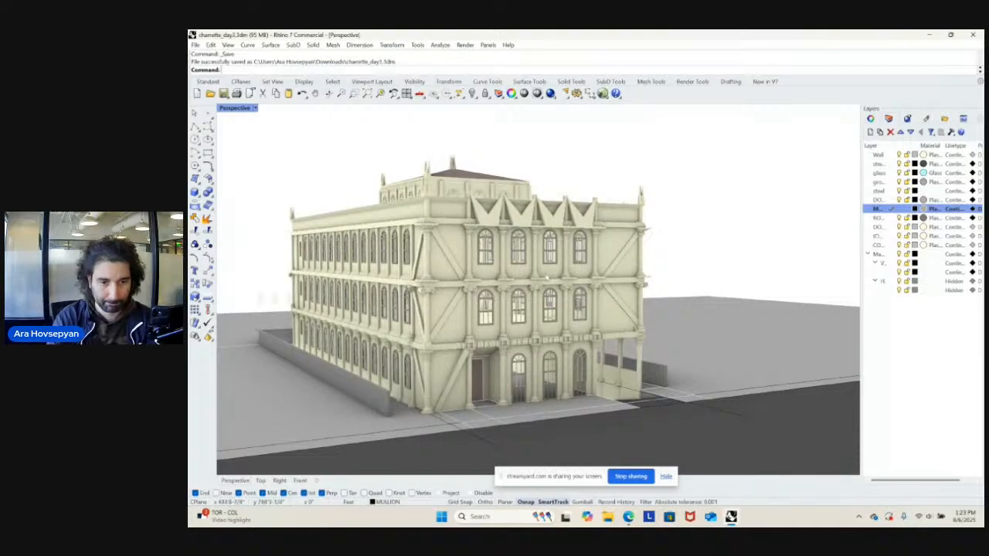
right_drag(547, 278, 824, 248)
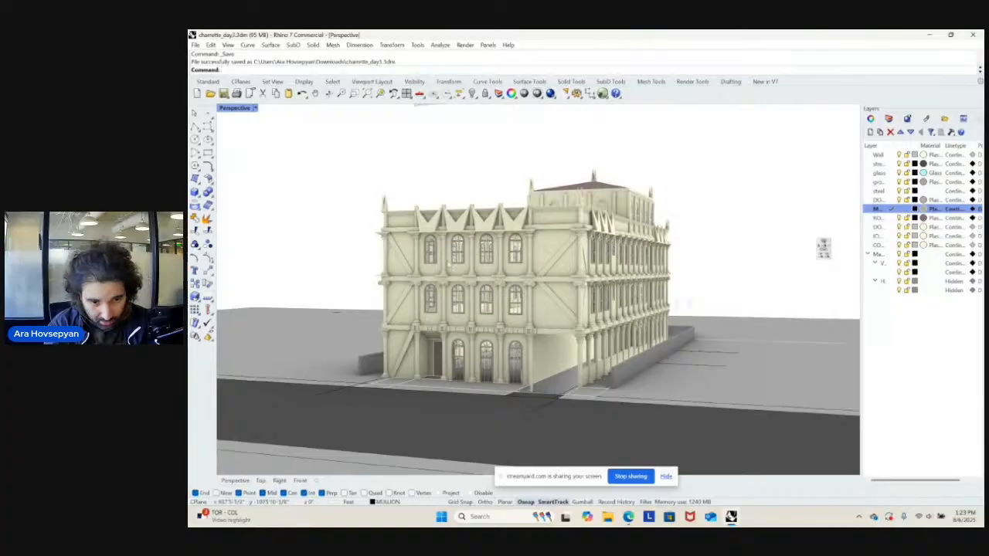
shift+right_drag(500, 260, 674, 238)
scroll(661, 249, up, 8)
click(668, 250)
scroll(669, 250, down, 4)
scroll(668, 250, down, 5)
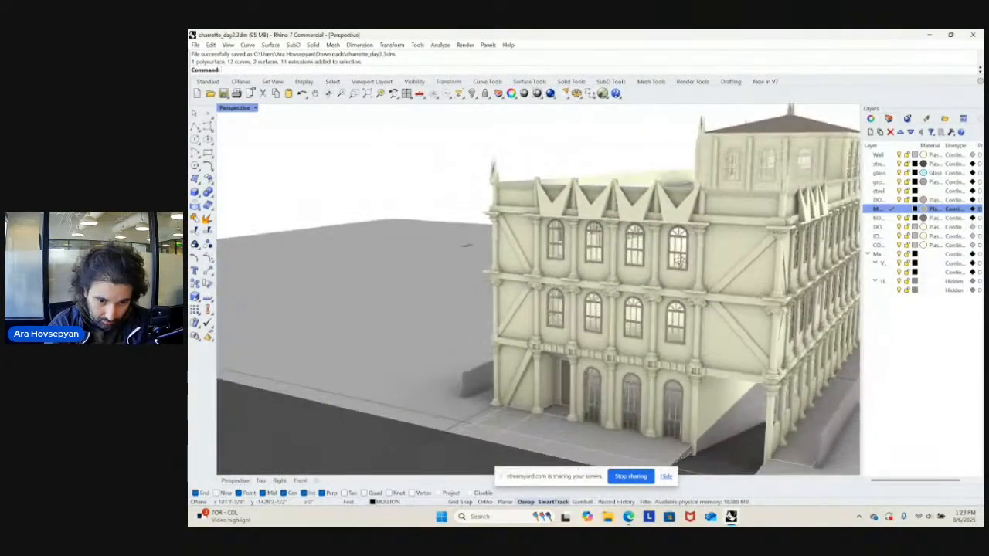
scroll(672, 236, up, 8)
scroll(673, 237, down, 8)
scroll(680, 240, up, 8)
scroll(688, 243, down, 8)
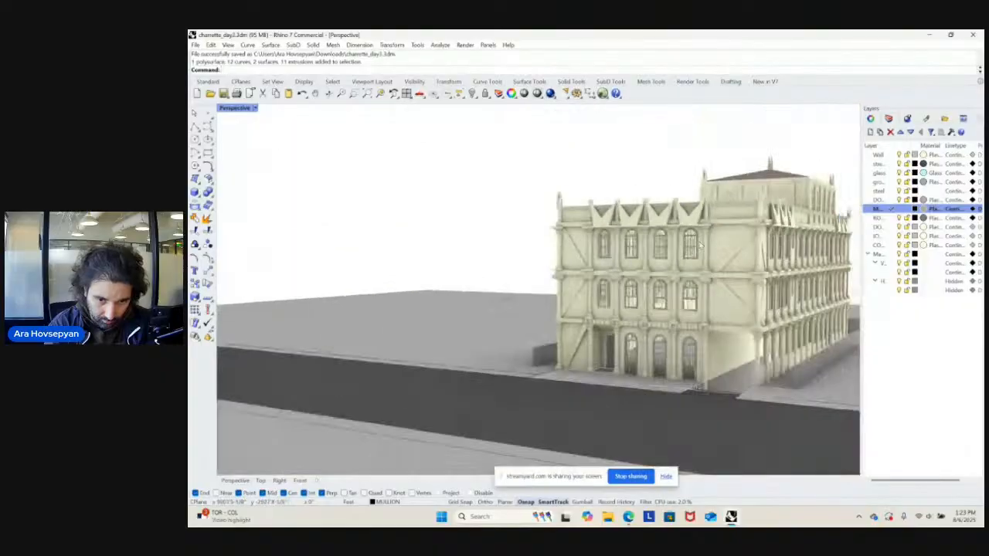
scroll(700, 246, up, 8)
- Ungroup the rightmost top-floor window bay and delete the arched window's outer frame polysurface
click(700, 246)
scroll(702, 245, down, 5)
scroll(704, 244, up, 3)
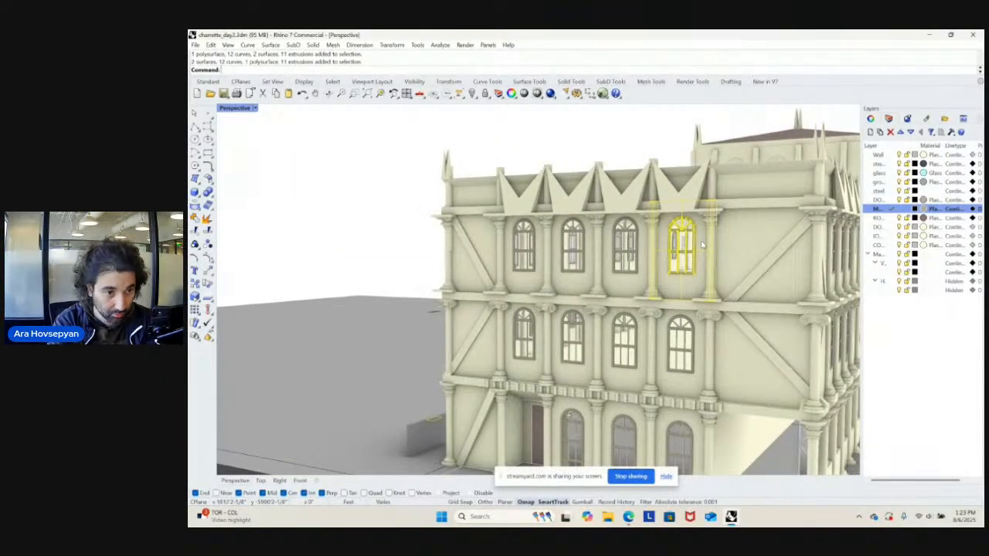
key(ctrl+shift+g)
scroll(704, 238, up, 5)
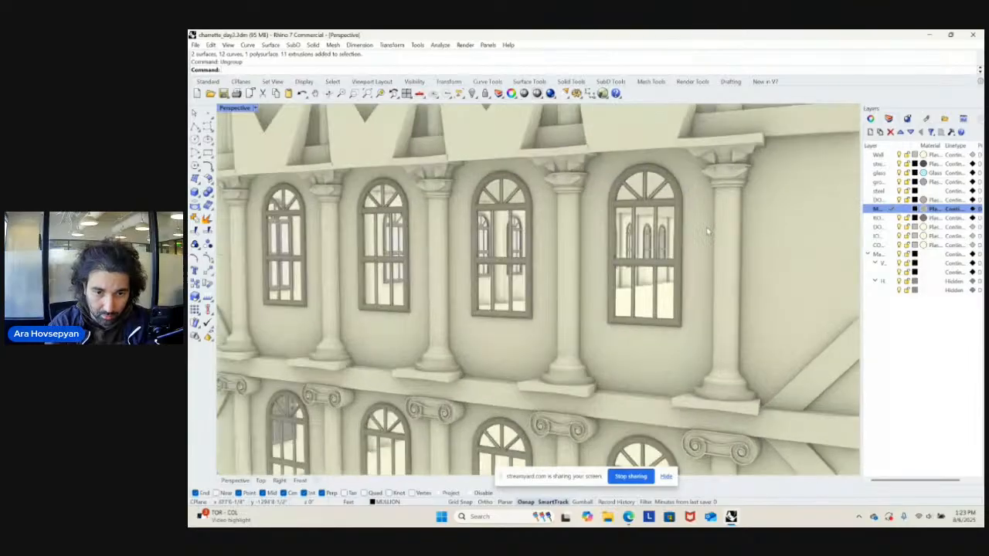
scroll(707, 230, down, 1)
click(669, 211)
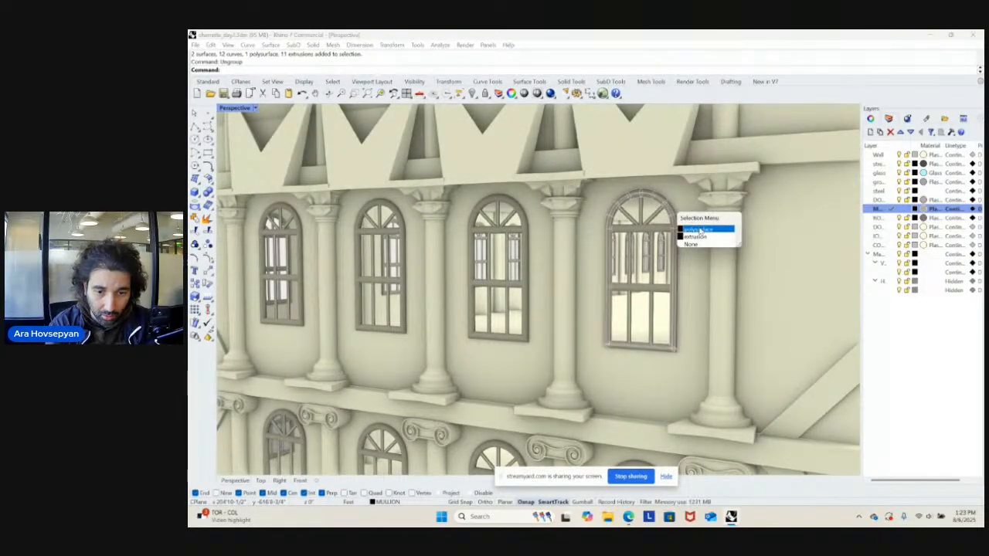
click(701, 230)
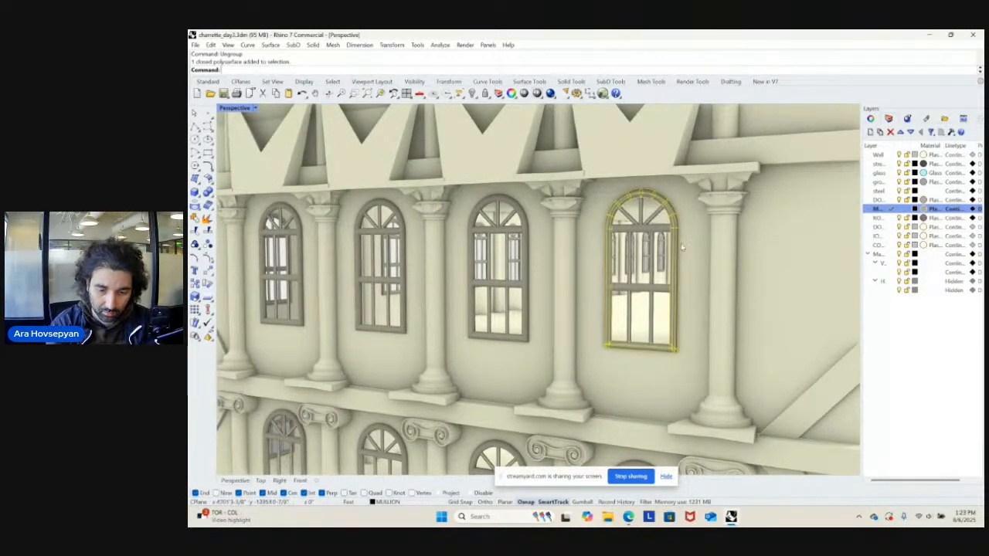
key(Delete)
- Pick through the wall pieces around the frameless top-floor window, zoom to the selected wall, and view the opening within the facade
right_drag(682, 247, 709, 249)
click(716, 243)
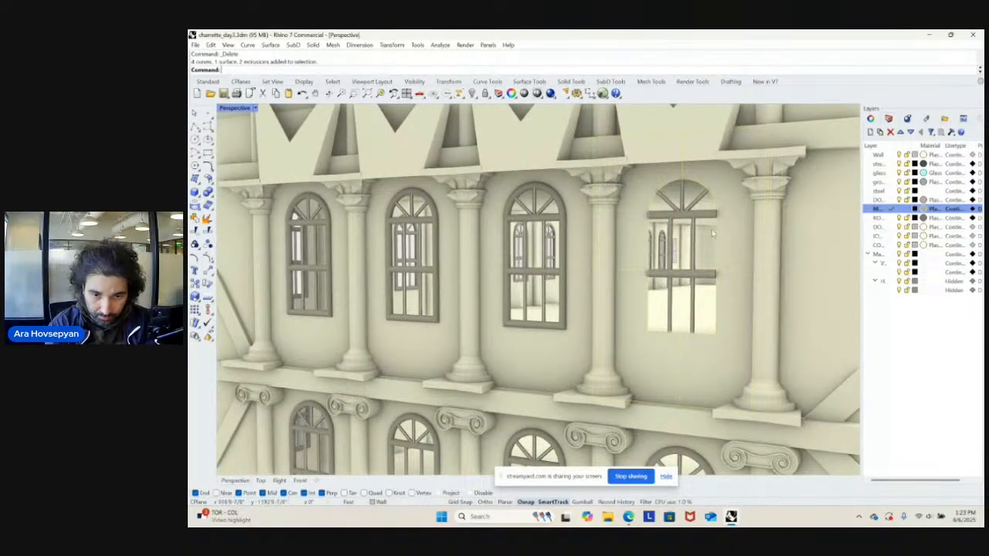
click(706, 207)
click(711, 249)
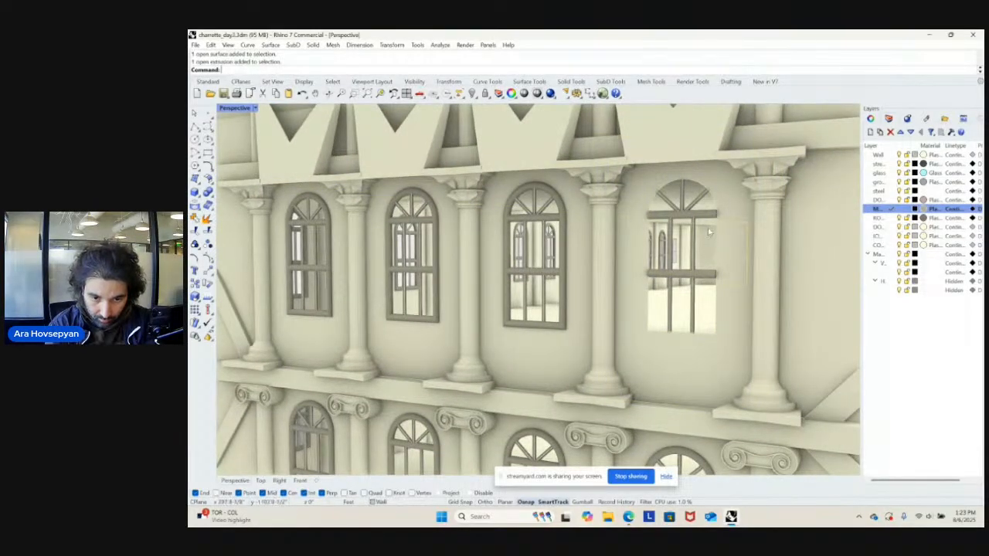
click(698, 243)
click(705, 246)
right_drag(707, 247, 713, 337)
click(712, 337)
text(zs)
key(Return)
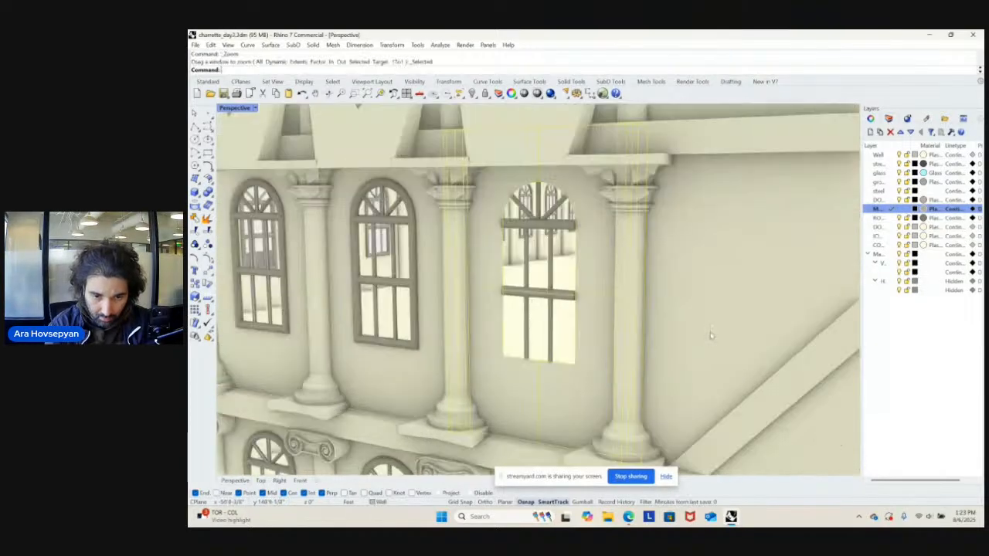
scroll(711, 335, down, 5)
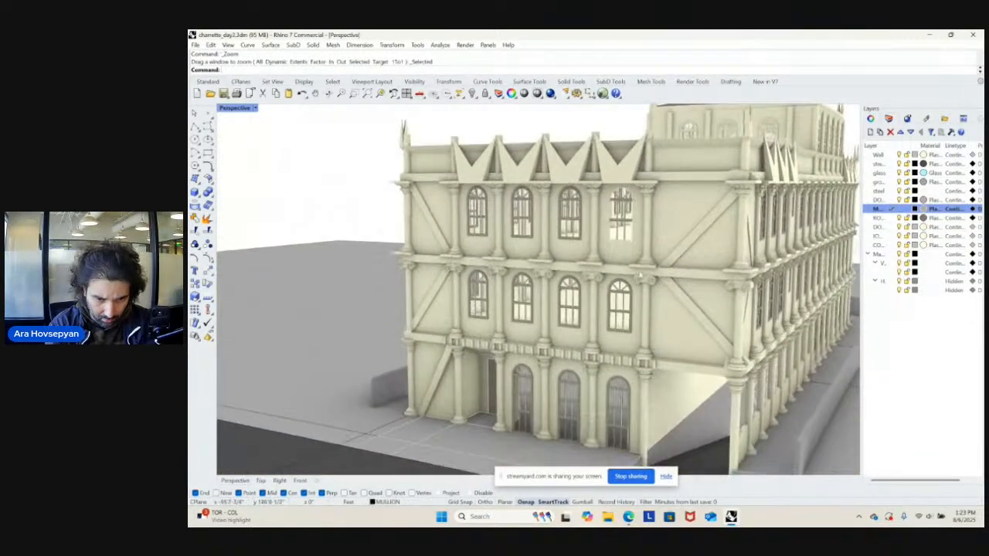
- Switch the perspective view to Shaded display and bring the frameless rightmost top-floor window into close view
right_drag(640, 276, 659, 317)
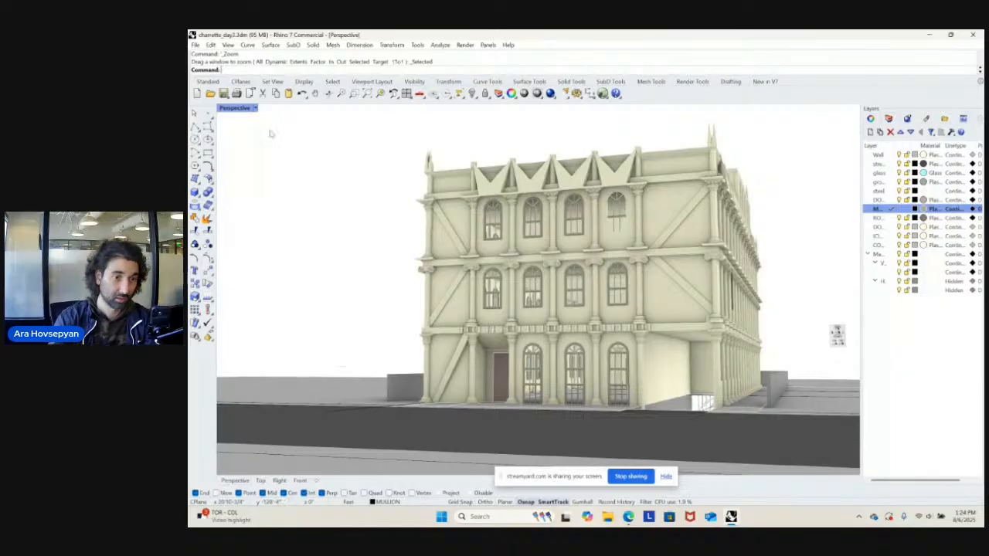
click(255, 108)
click(265, 154)
scroll(626, 225, up, 5)
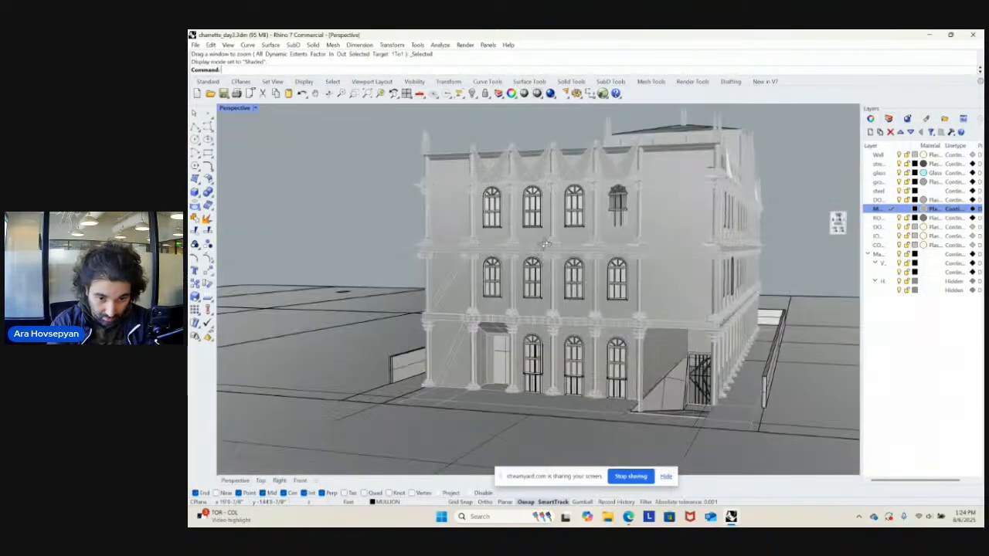
right_drag(626, 225, 581, 218)
- Undo the deletion of the arched window's outer frame to compare it, and redo the deletion
click(630, 201)
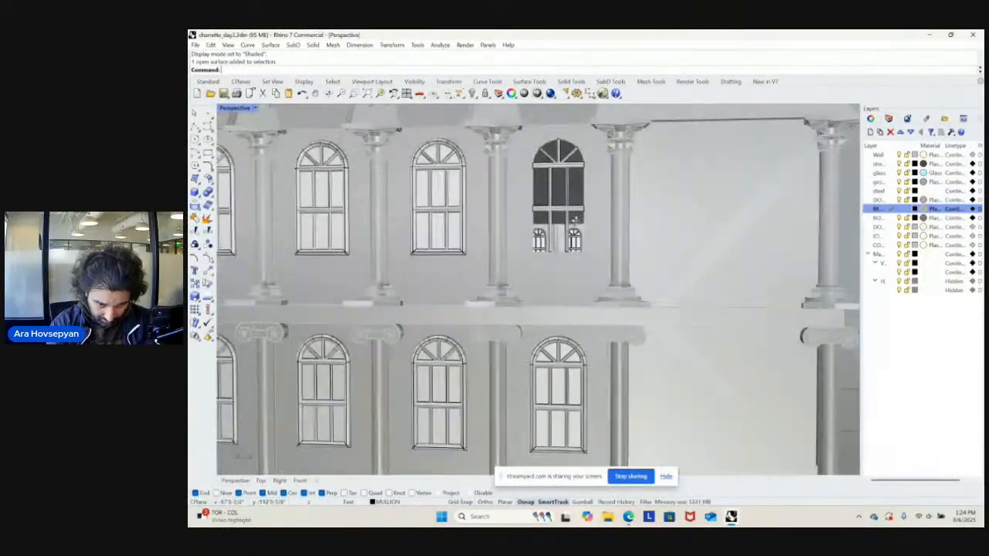
key(ctrl+z)
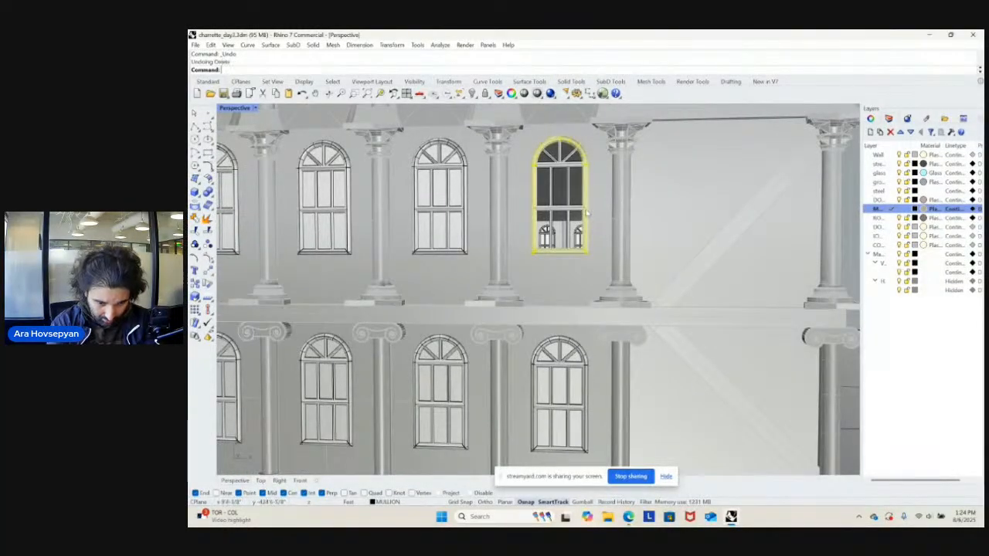
key(ctrl+y)
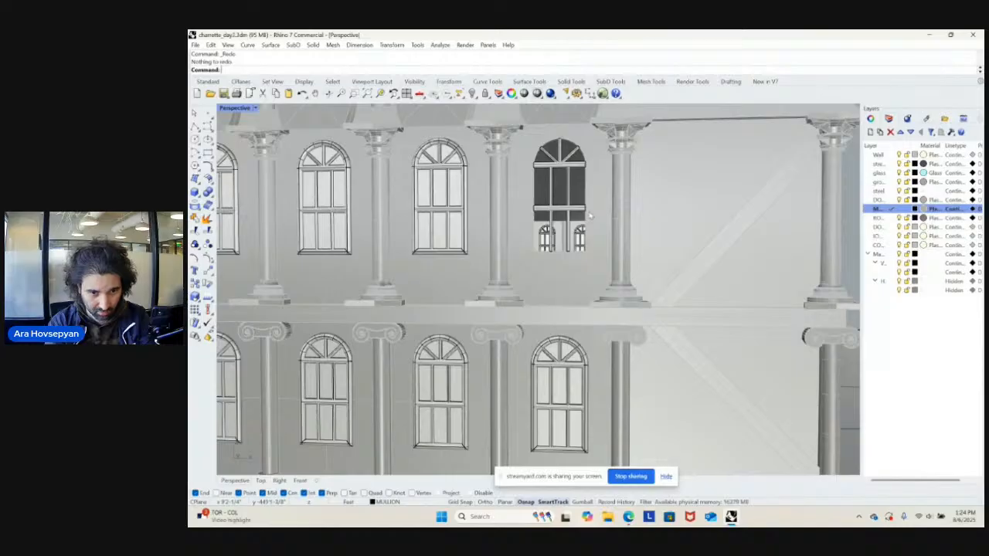
- Ungroup the top-floor window bay next to the frameless window and select its glass surface
right_drag(589, 217, 549, 232)
click(481, 238)
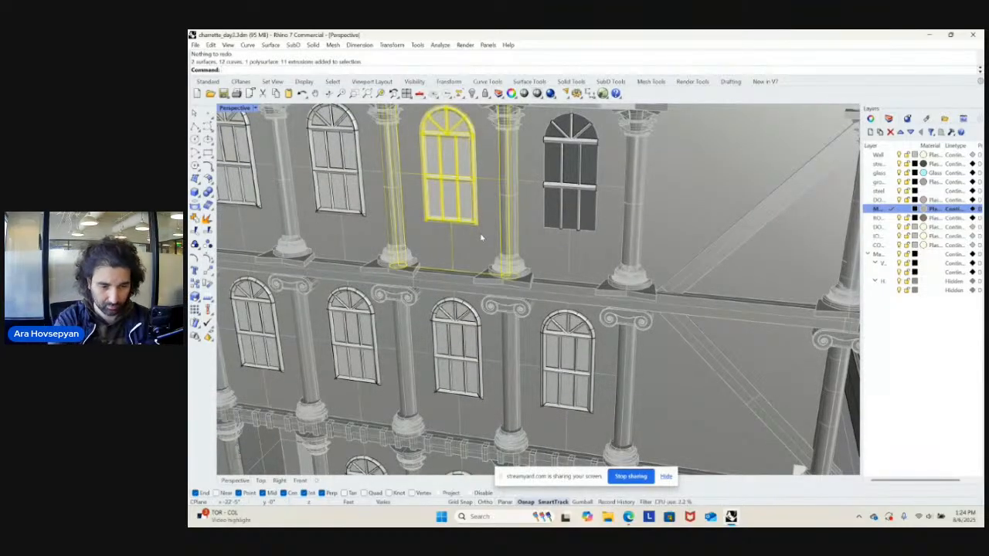
key(ctrl+shift+g)
click(468, 203)
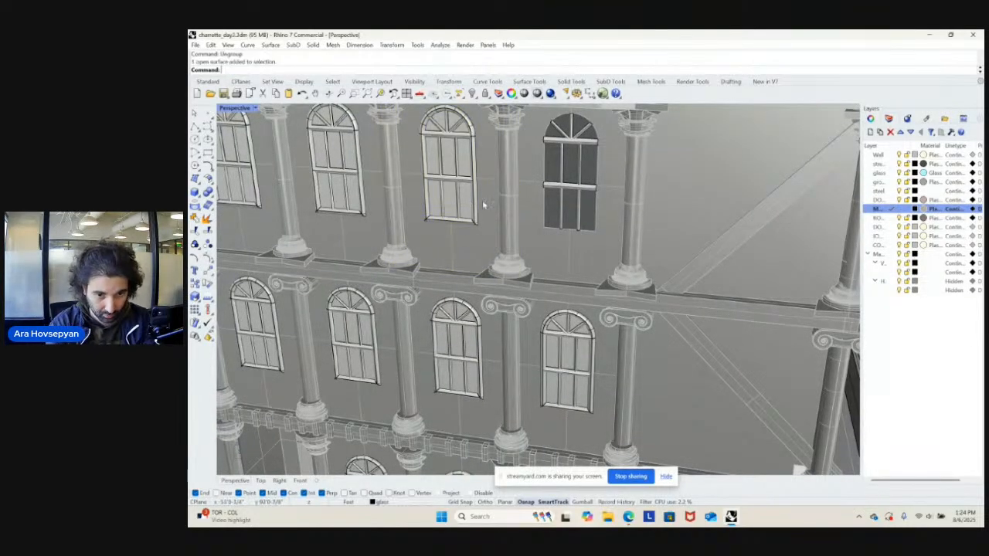
- Pick through the transom bar, wall group and other pieces around the frameless top-floor window
click(573, 144)
right_drag(606, 147, 603, 168)
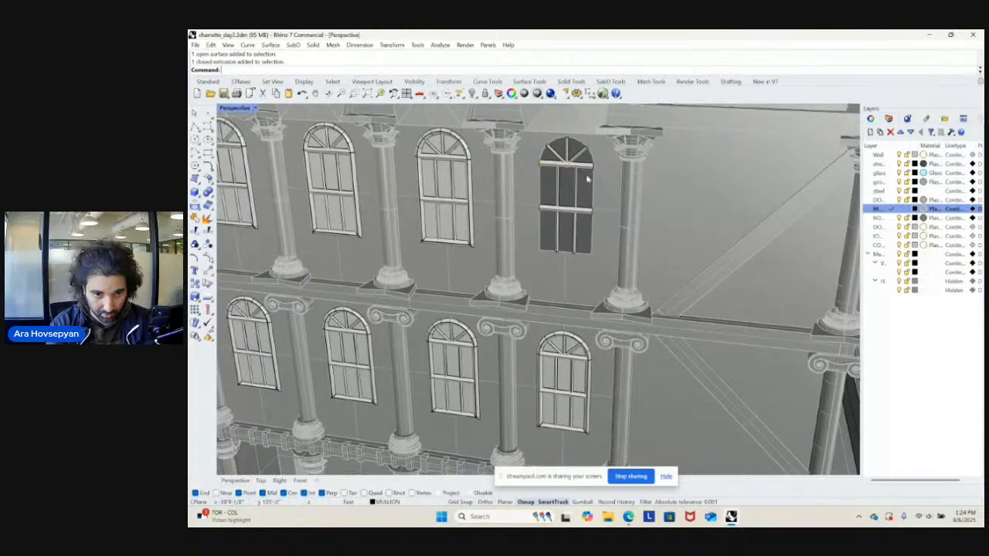
scroll(587, 179, up, 3)
click(547, 186)
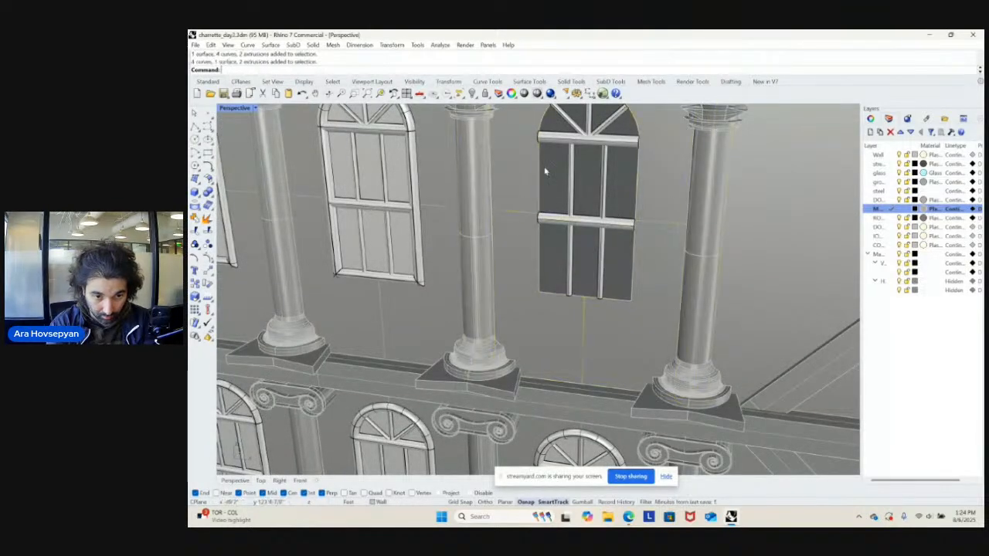
click(562, 142)
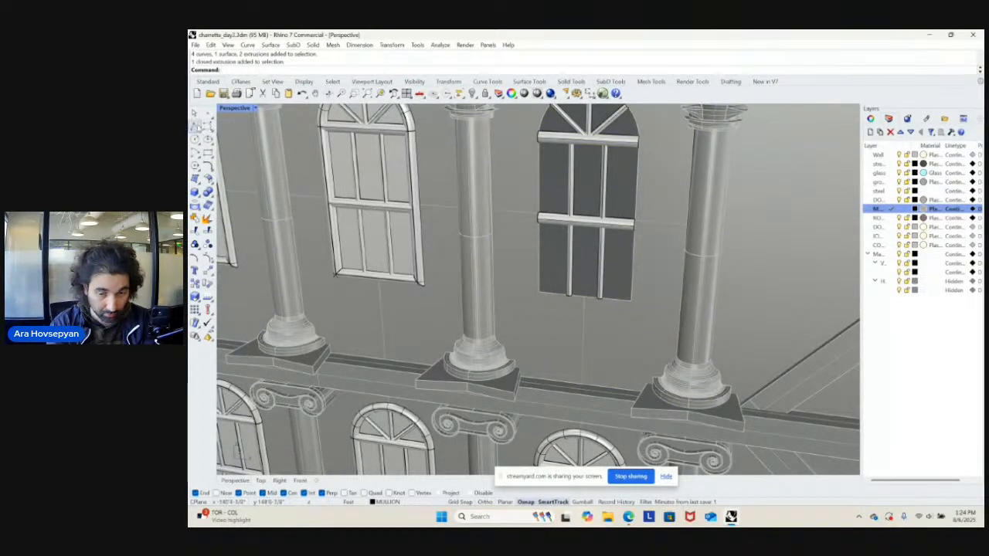
- Make glass the current layer while starting a polyline at the frameless window's upper transom
click(195, 126)
click(879, 173)
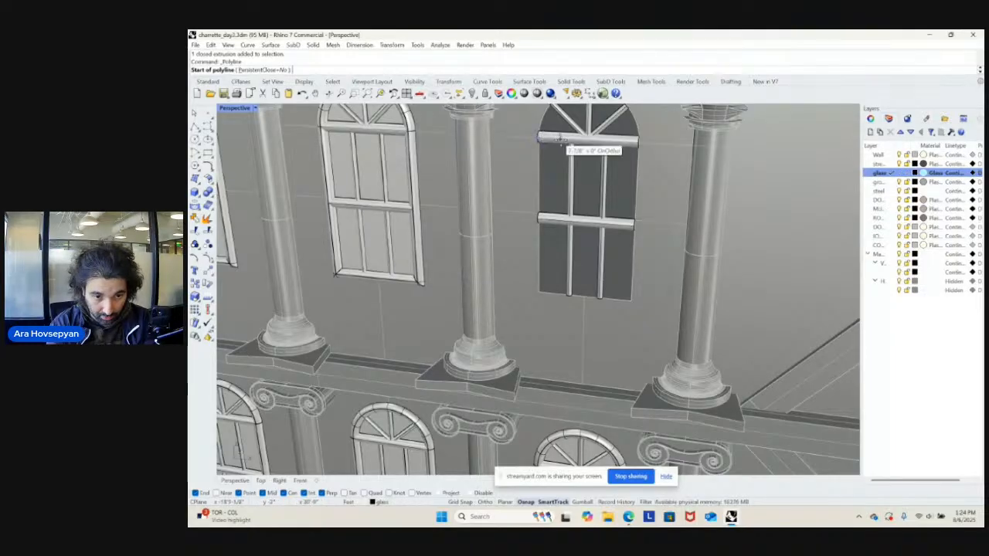
scroll(543, 139, up, 4)
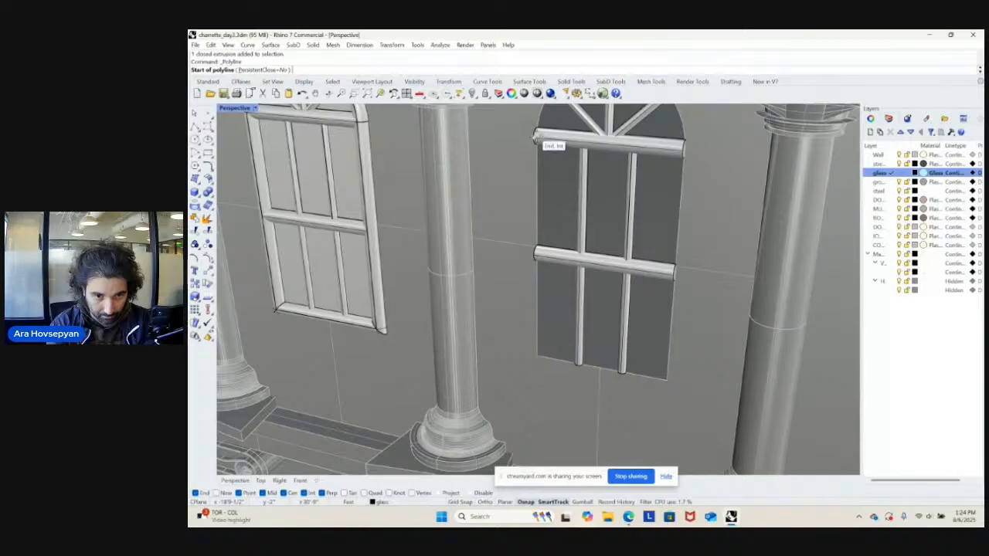
- Try outlining the frameless window's opening below the arch with a closed four-sided polyline, and undo the attempt
click(535, 137)
click(684, 153)
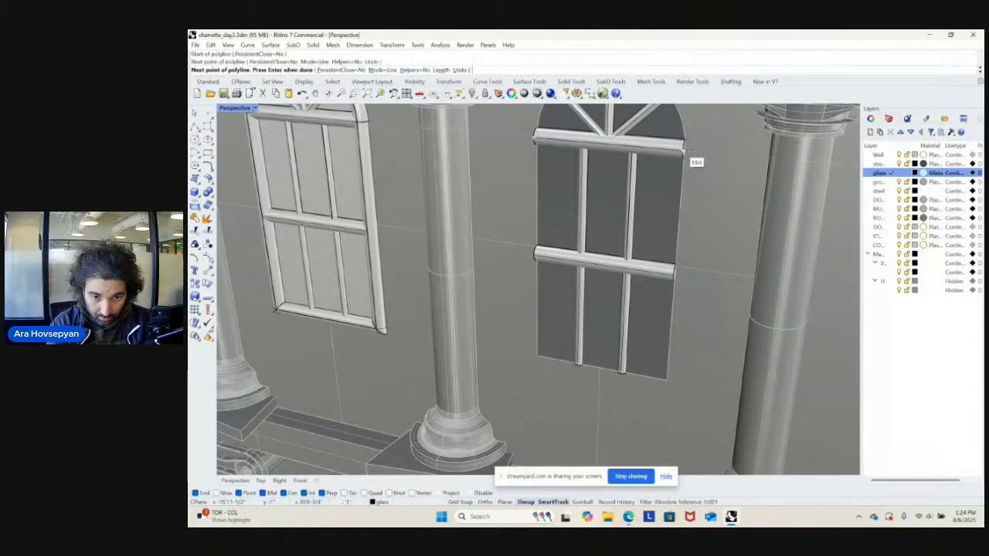
click(667, 379)
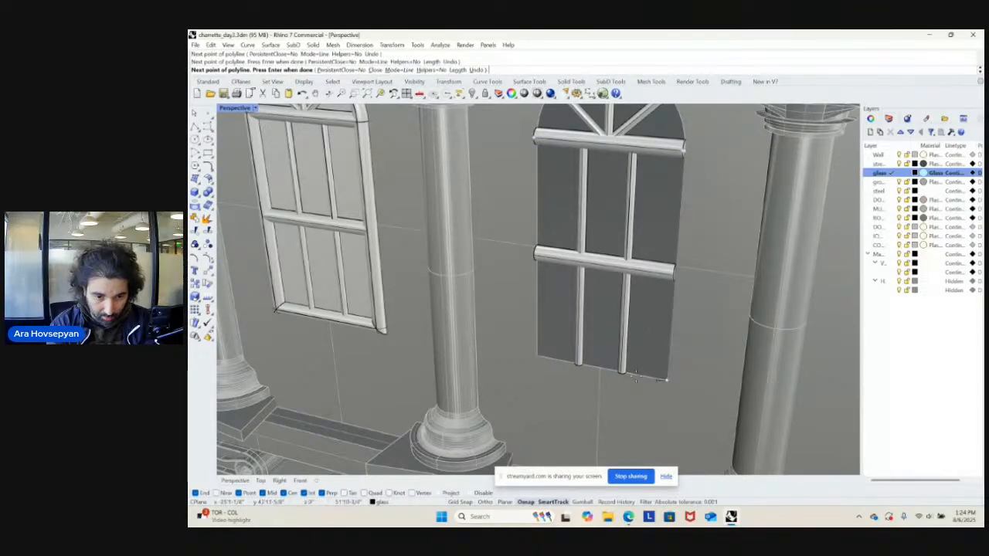
click(536, 357)
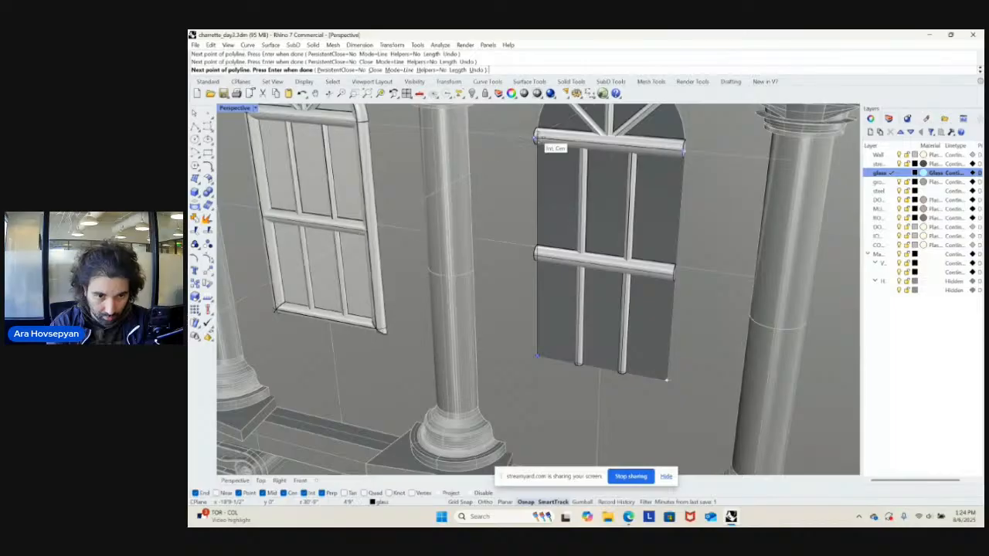
click(536, 138)
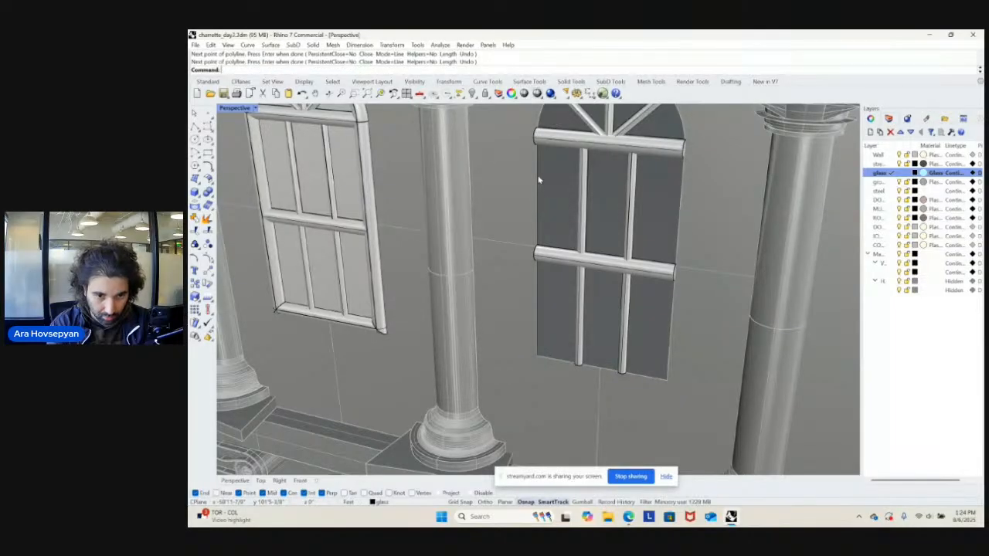
click(540, 180)
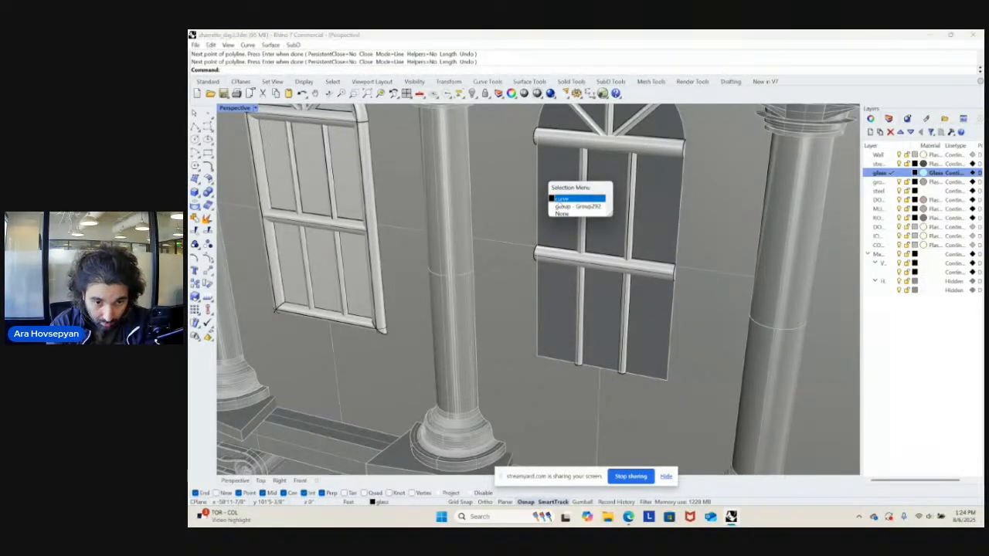
click(558, 199)
key(ctrl+z)
- Draw a closed polyline around the window's rectangular part, through the upper transom's ends and the opening's two lower corners
click(540, 168)
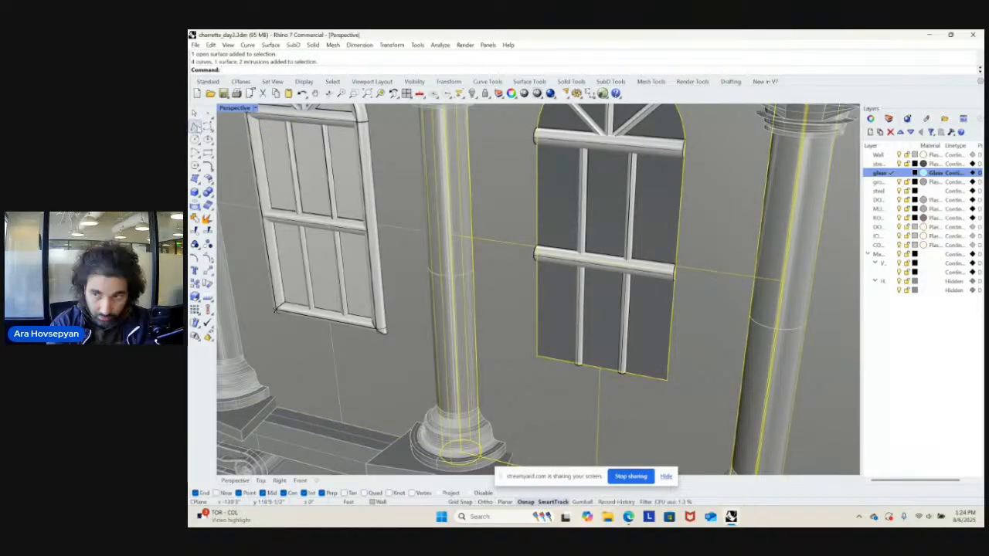
click(196, 126)
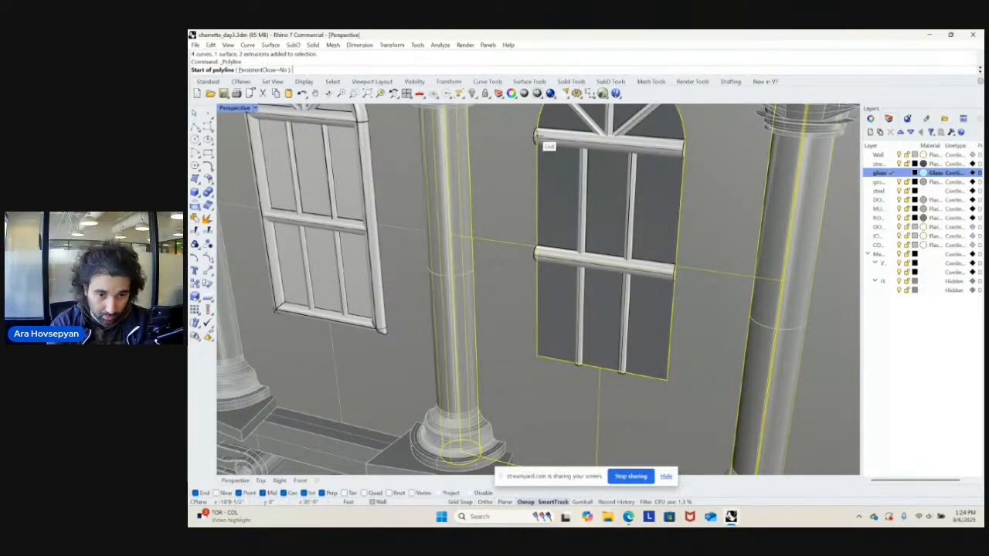
click(537, 137)
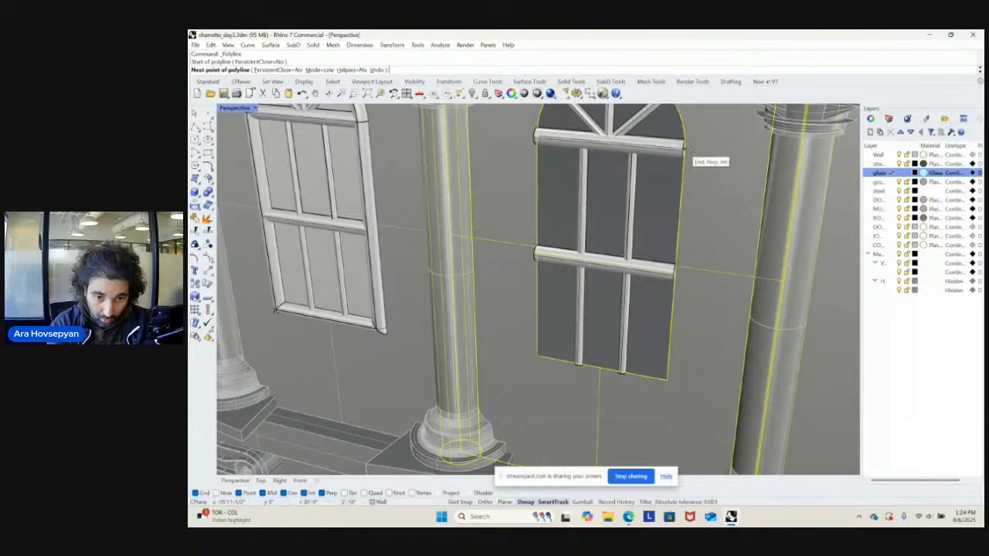
click(687, 152)
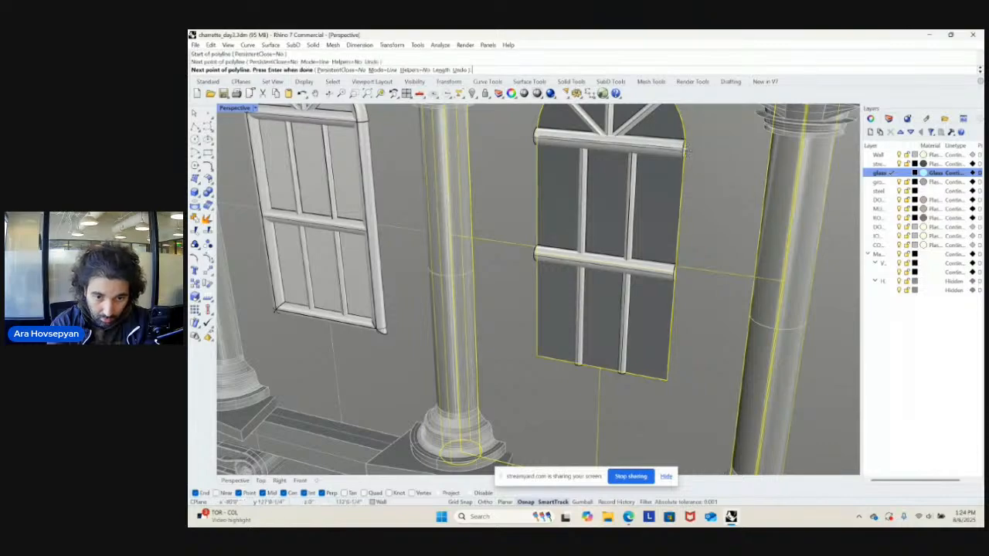
click(666, 378)
click(534, 357)
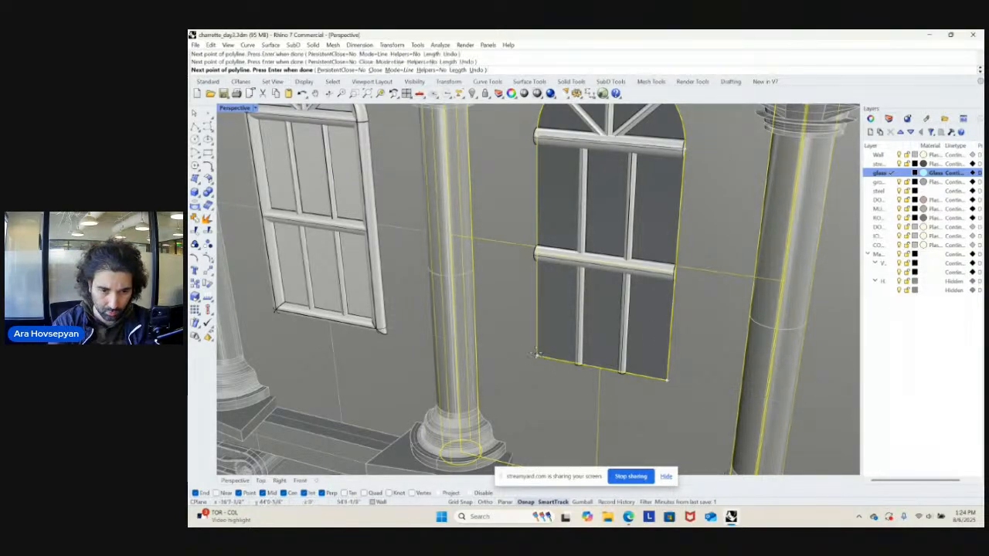
click(536, 139)
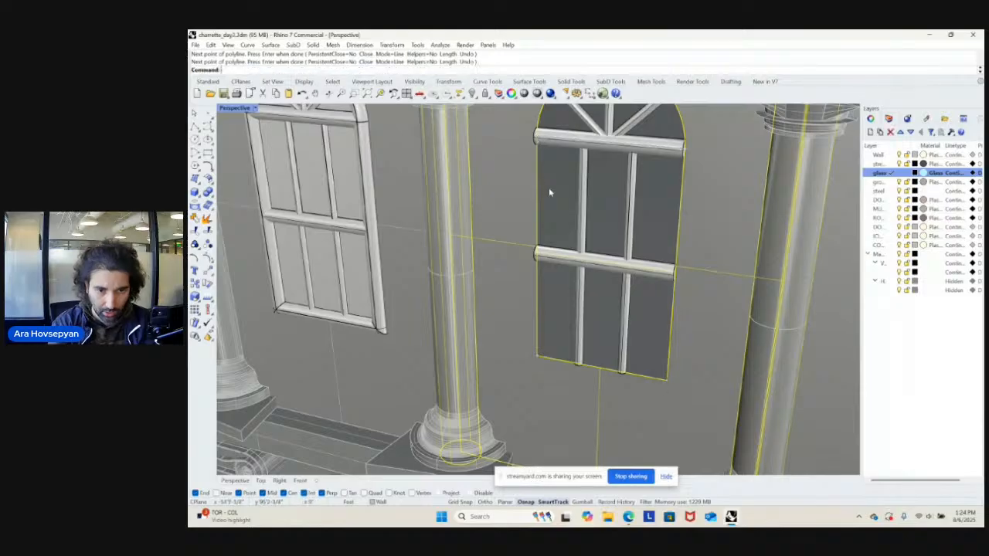
- Pipe the closed rectangular window outline with a radius of 2.5 inches
click(537, 181)
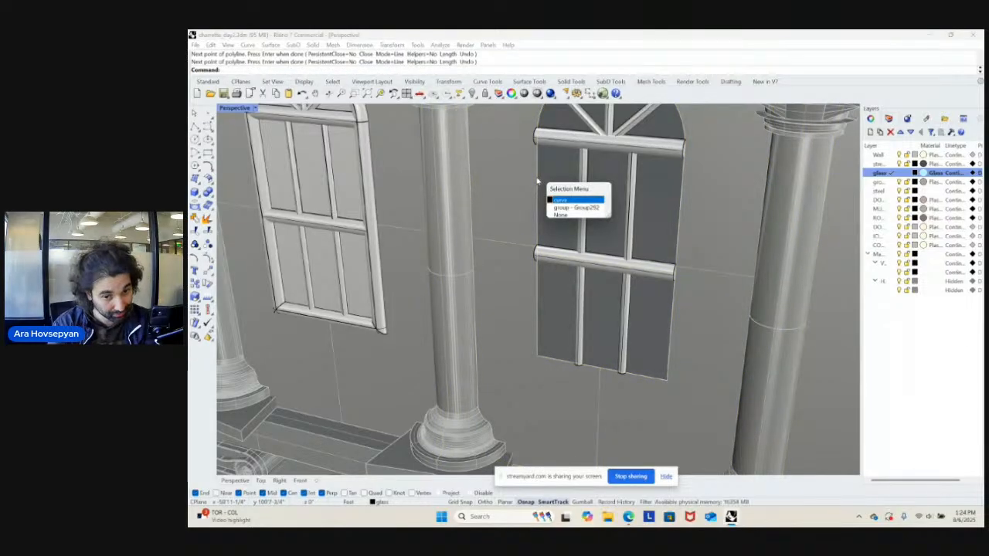
key(Return)
text(Pipe)
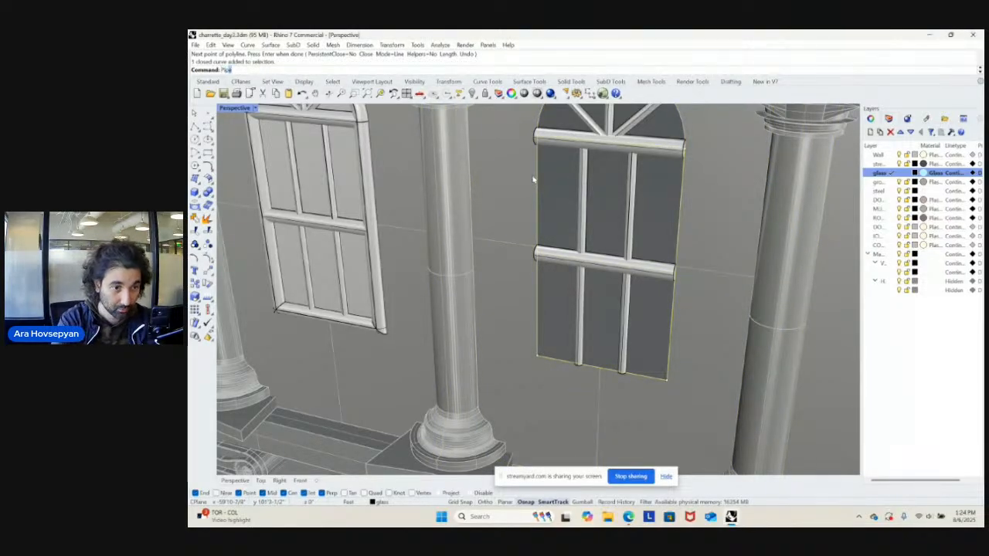
key(Return)
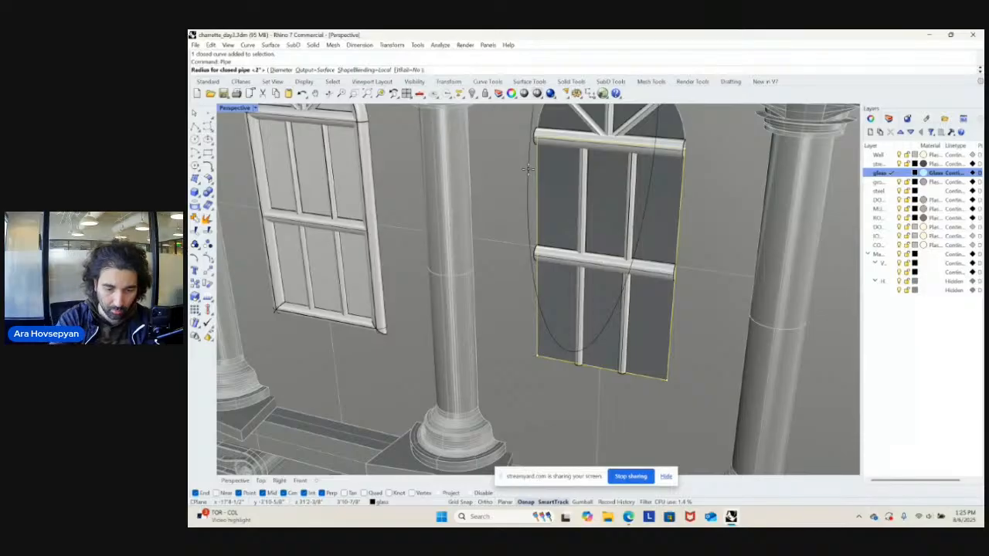
text(2.5)
key(Return)
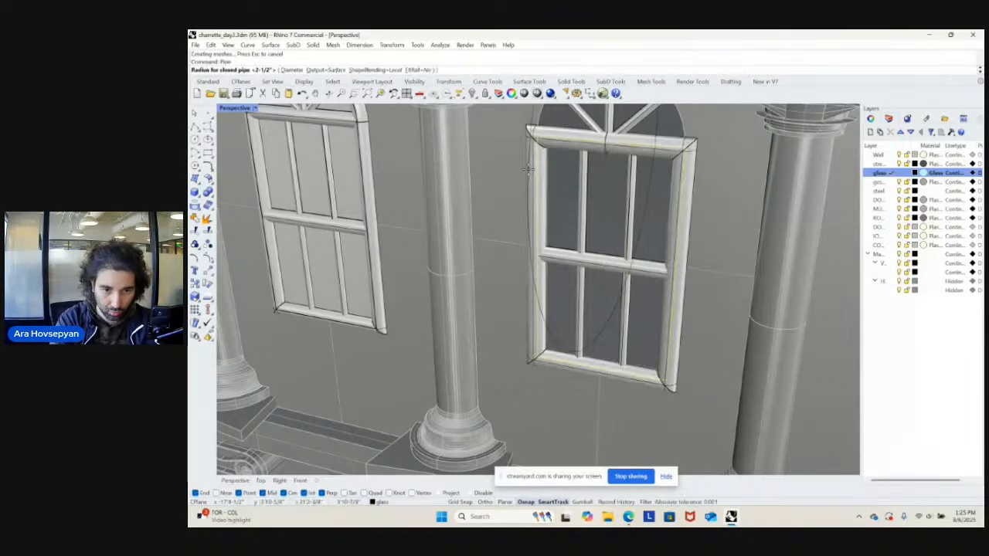
- Undo and redo the pipe to compare, and examine the rectangular frame against the neighbouring arched windows across the facade
scroll(529, 174, up, 1)
key(ctrl+z)
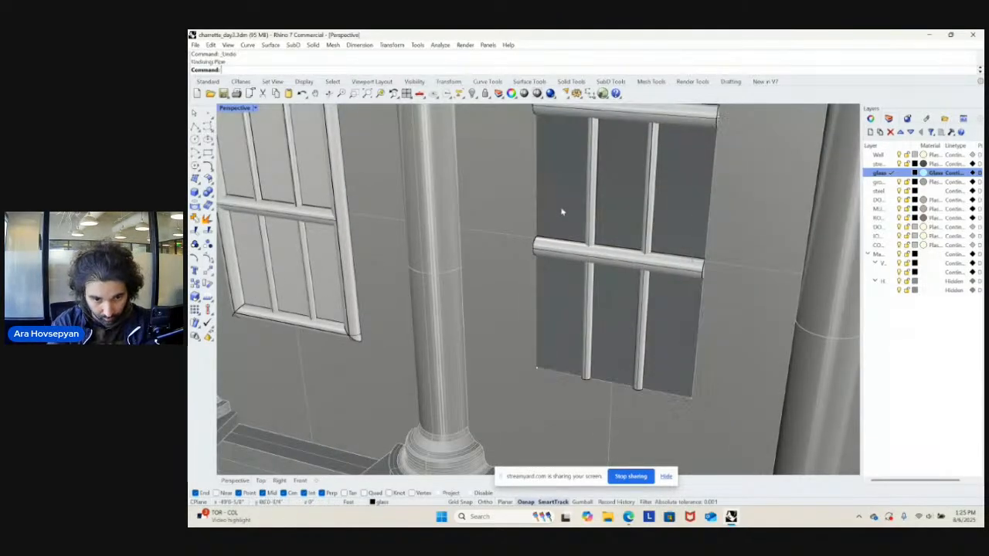
scroll(566, 244, down, 1)
key(ctrl+y)
scroll(569, 232, down, 3)
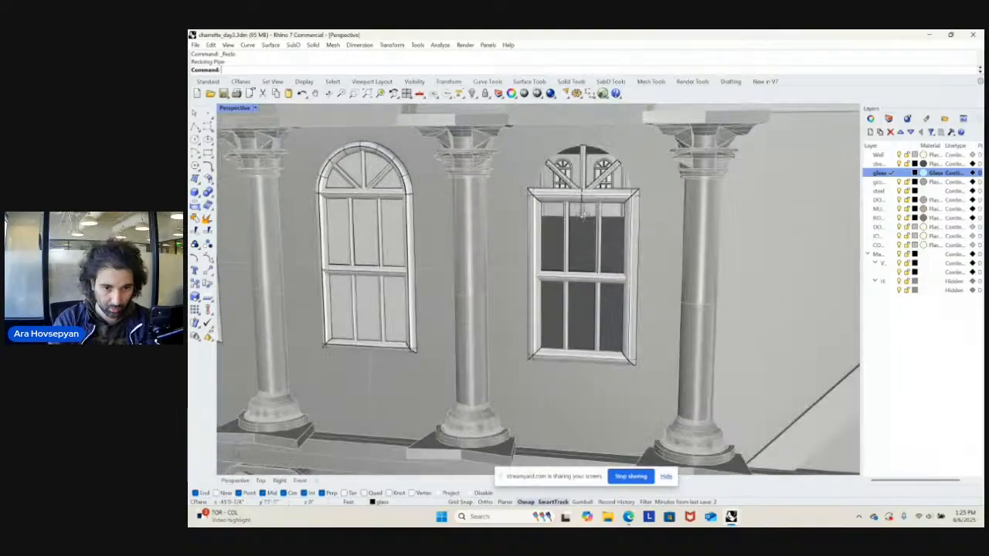
scroll(593, 233, down, 6)
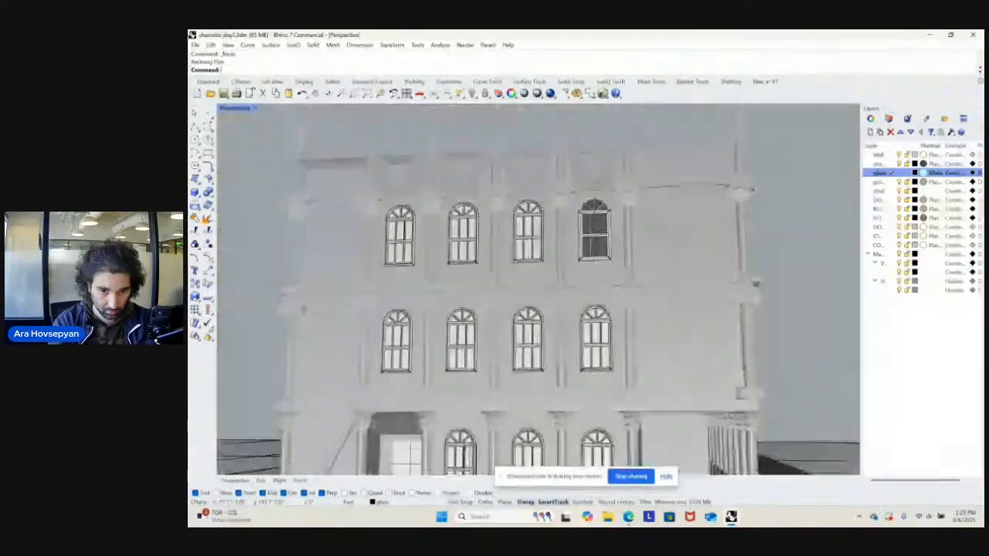
right_drag(595, 231, 613, 212)
scroll(612, 213, down, 1)
scroll(615, 216, up, 5)
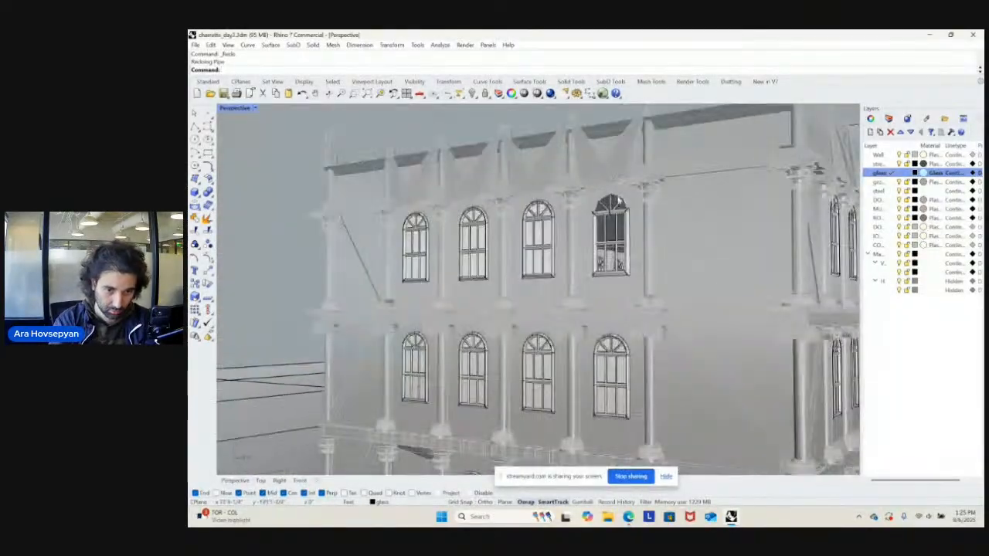
scroll(656, 267, up, 3)
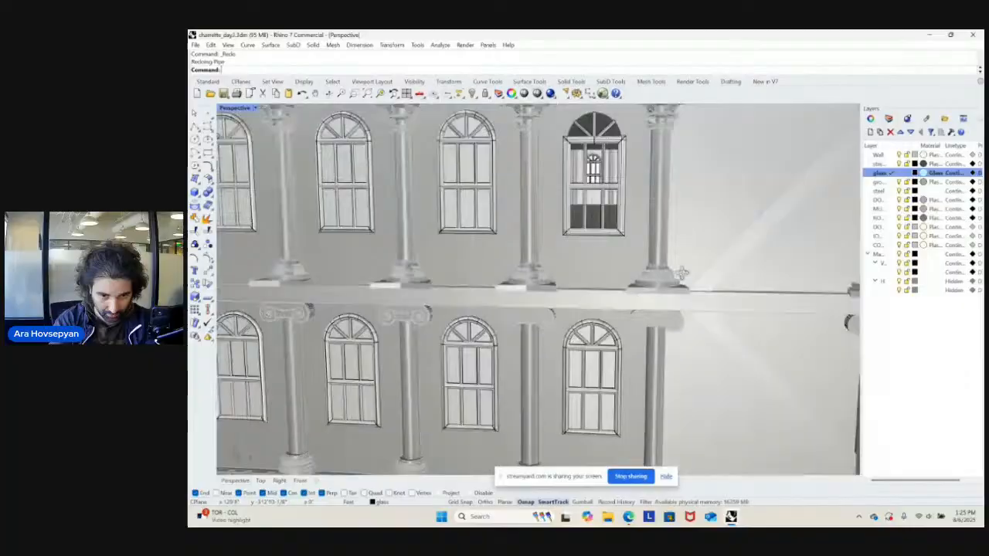
- Undo the 2.5-inch pipe and reselect the closed rectangular outline of the top-floor end window
key(ctrl+z)
scroll(623, 218, up, 3)
click(621, 218)
click(637, 235)
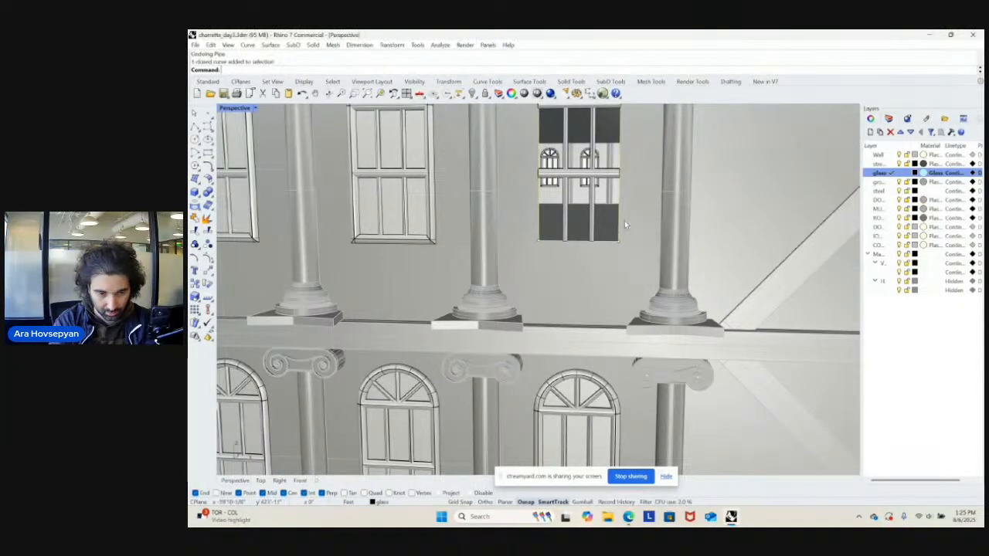
- Try piping the rectangular window outline with a radius of 2 inches, and undo the pipe
right_drag(625, 221, 634, 203)
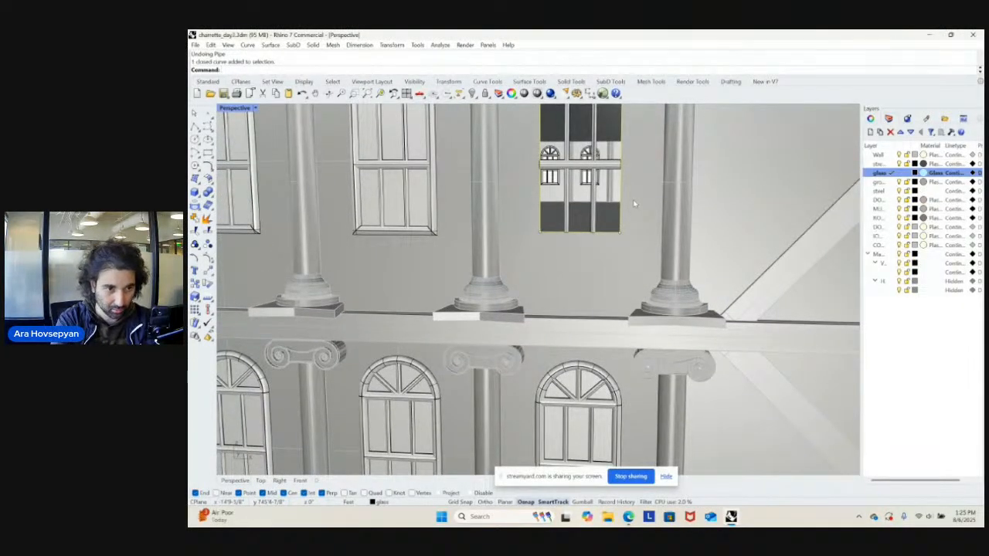
right_click(634, 203)
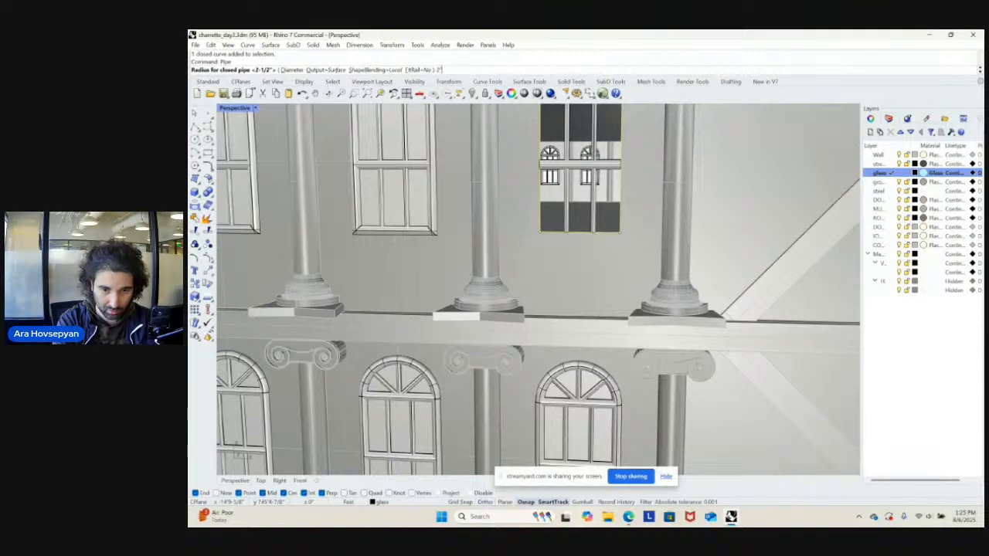
key(Return)
key(Return)
key(Return)
key(Escape)
right_drag(633, 202, 646, 242)
scroll(655, 227, down, 2)
key(ctrl+z)
scroll(646, 234, up, 4)
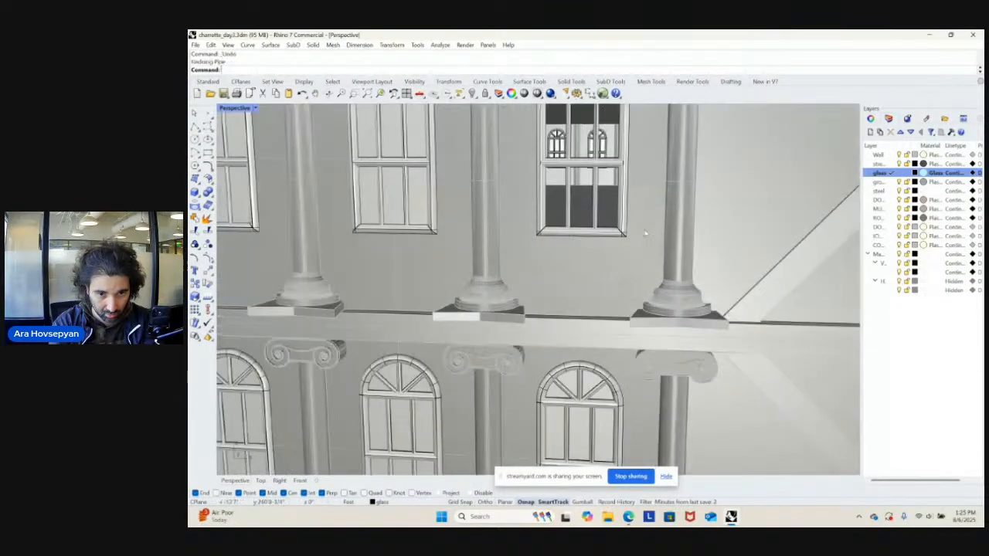
- Pipe the closed rectangular window outline with a radius of 1.5 inches
right_click(645, 233)
click(623, 222)
click(623, 222)
text(1.5")
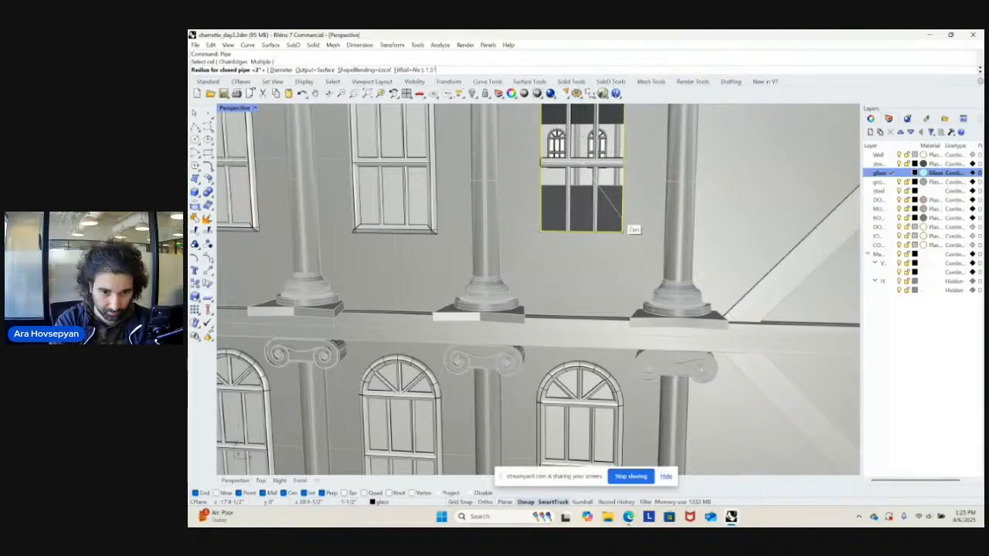
key(Return)
key(Return)
scroll(624, 226, down, 5)
mouse_move(626, 234)
right_down()
mouse_move(627, 245)
mouse_move(627, 234)
right_up()
- Delete the vertical and the two diagonal mullions radiating inside the arch above the rectangular frame
scroll(624, 158, up, 4)
right_drag(622, 150, 620, 161)
scroll(621, 161, up, 5)
click(617, 155)
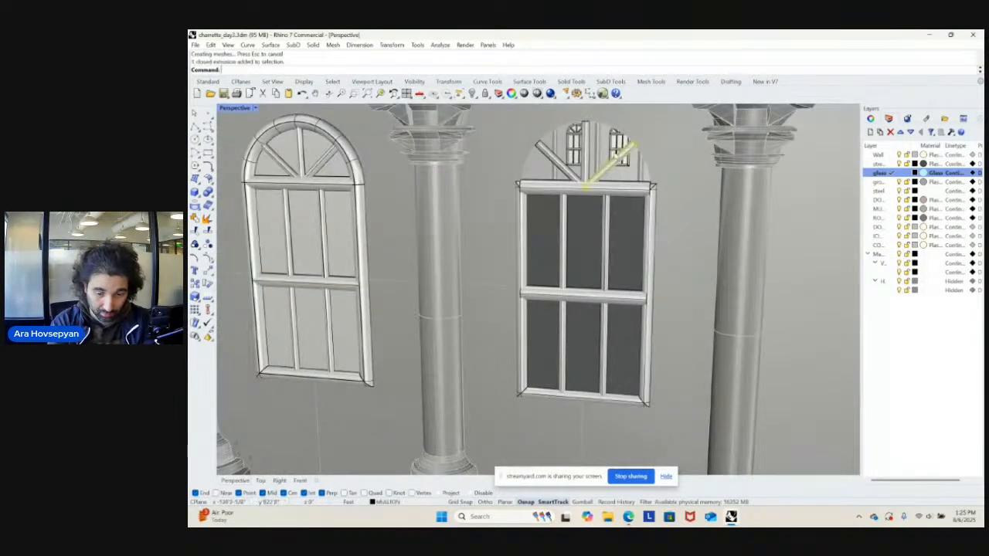
click(618, 158)
key(Delete)
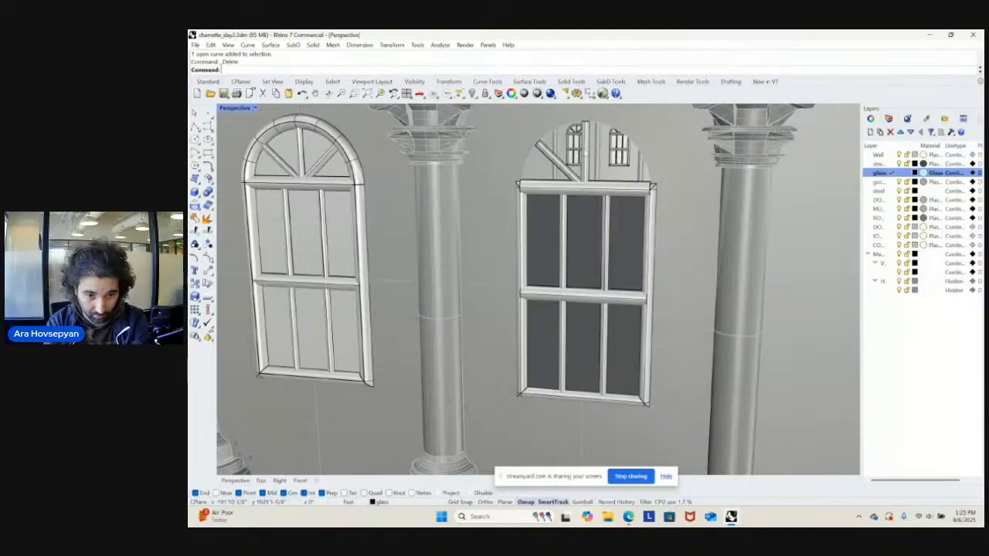
right_drag(592, 154, 595, 159)
click(593, 158)
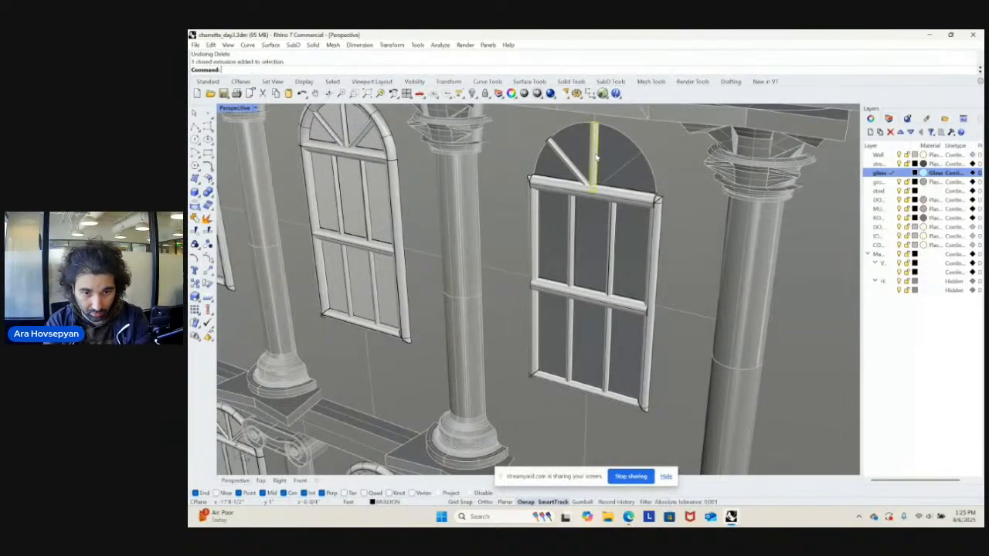
key(Delete)
click(572, 163)
key(Delete)
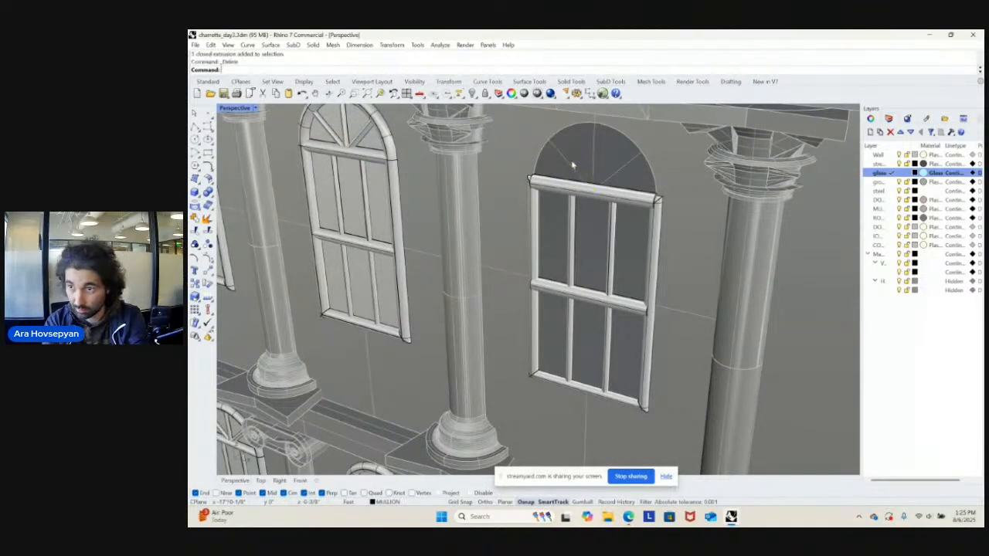
- Try deleting the grouped wall panel around the reworked window, and undo the deletion
click(561, 137)
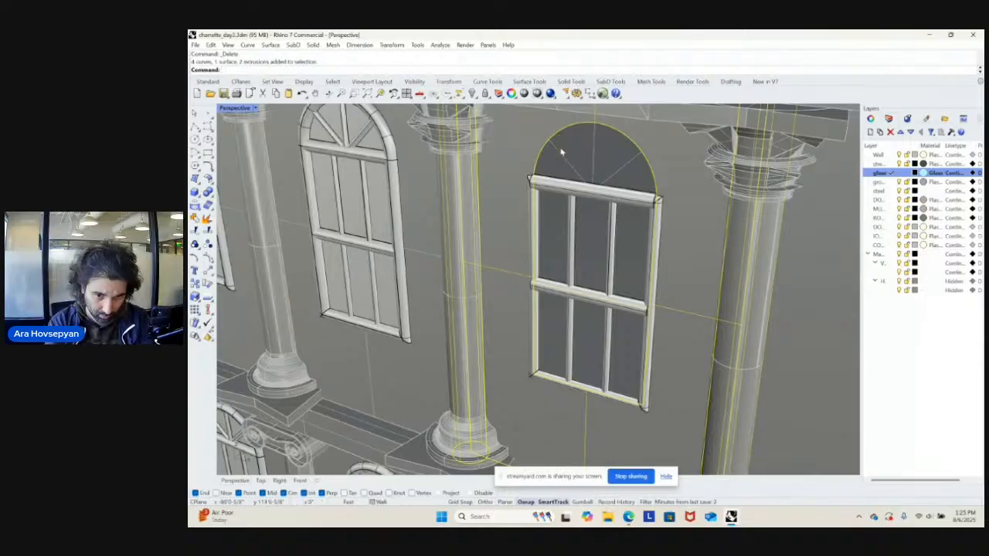
key(Escape)
scroll(587, 165, down, 5)
click(632, 168)
right_drag(632, 168, 623, 299)
scroll(651, 178, down, 5)
key(Delete)
key(ctrl+z)
key(Escape)
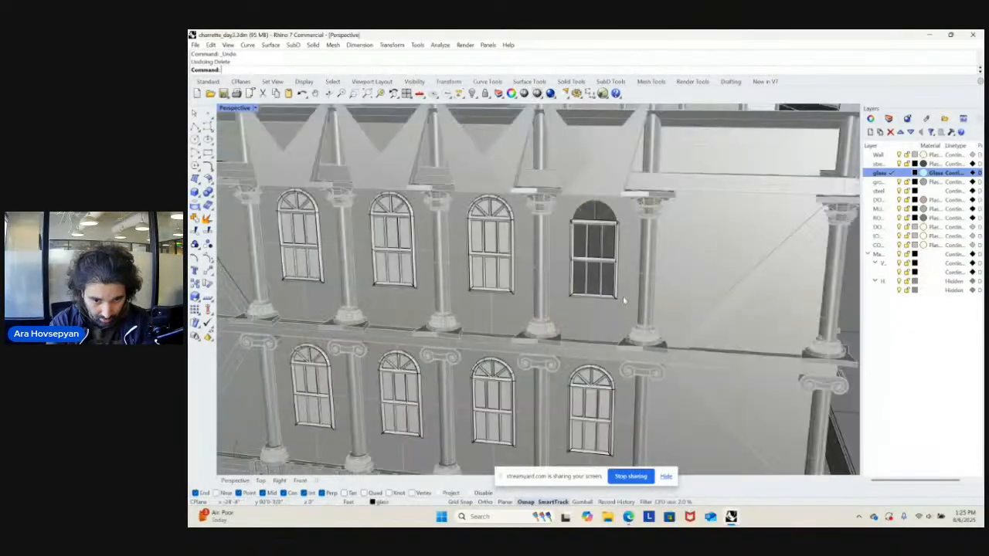
- Ungroup the wall panel around the reworked window from its curves and extrusions
click(623, 302)
click(622, 308)
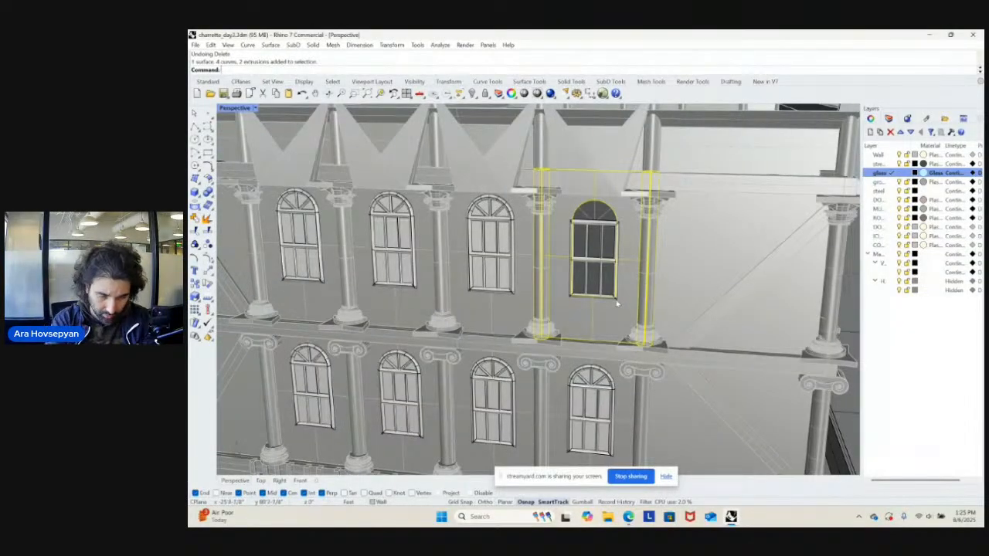
key(Return)
- Try deleting only the wall surface with the arched opening, and undo the deletion
click(619, 314)
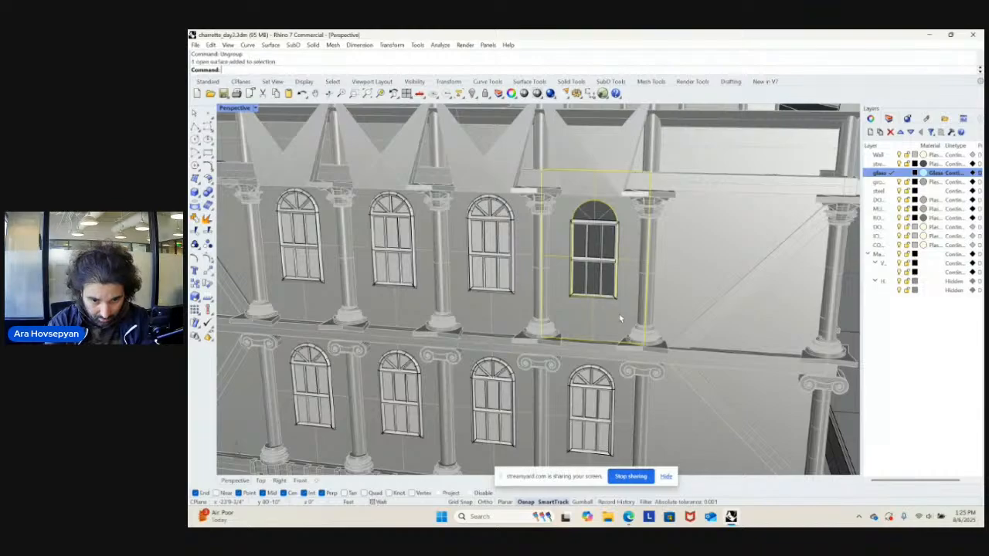
key(Delete)
right_drag(621, 308, 628, 236)
key(ctrl+z)
- Try rebuilding the wall surface with the arched opening, and undo the rebuild
click(630, 247)
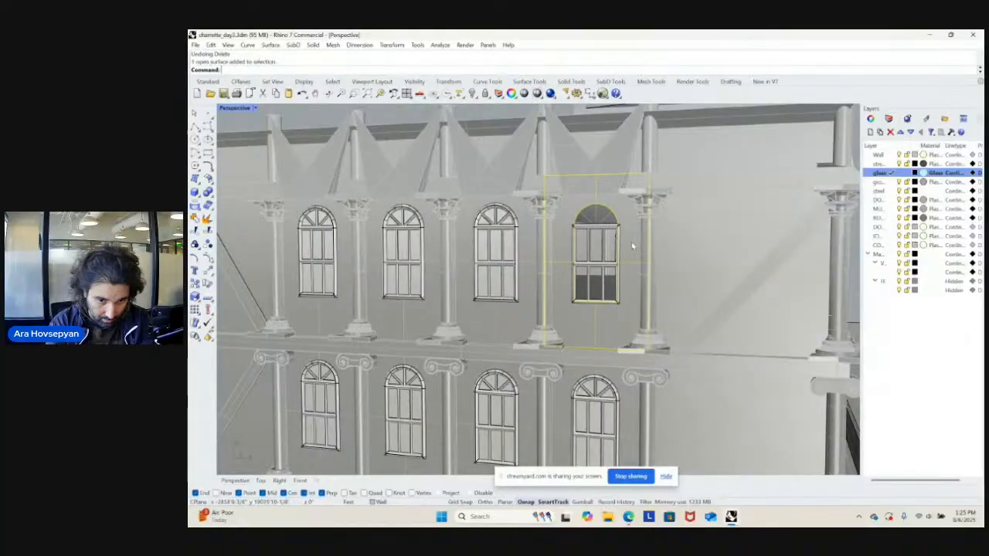
right_drag(631, 247, 419, 157)
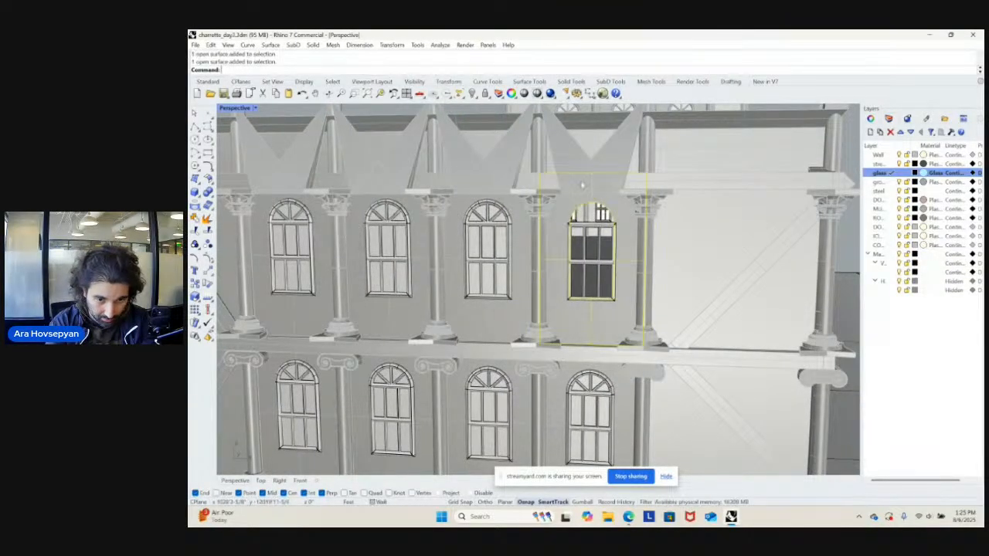
click(563, 217)
right_drag(564, 217, 577, 188)
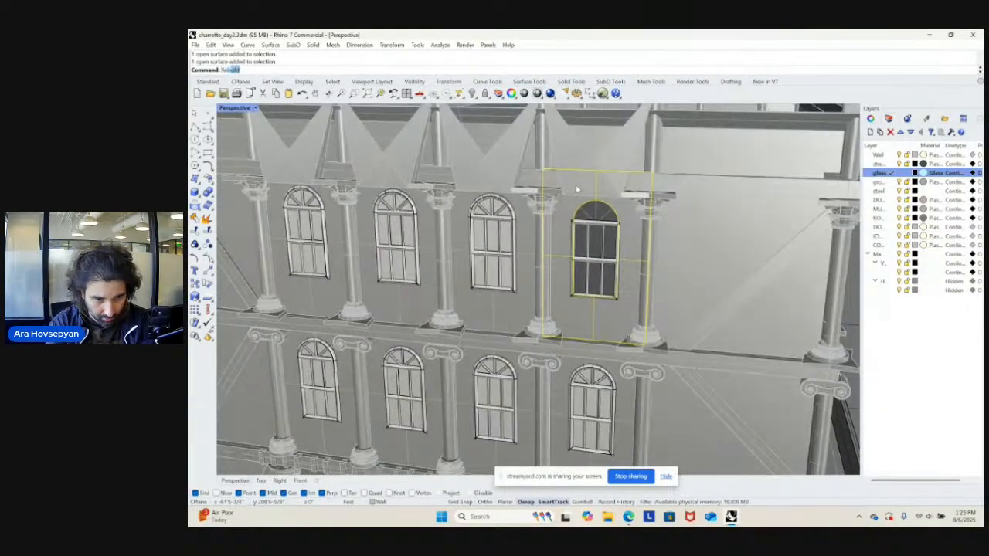
key(Return)
click(556, 368)
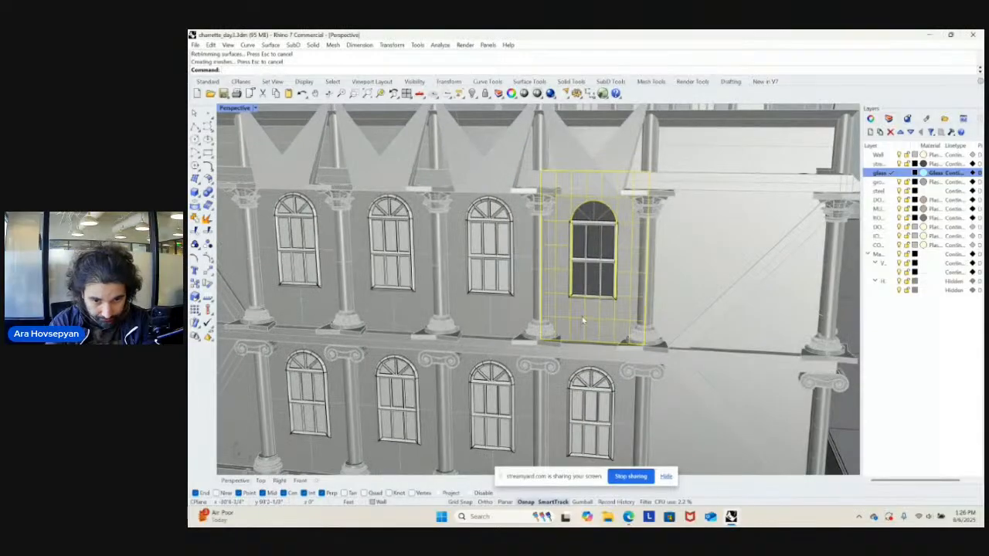
key(ctrl+z)
right_drag(629, 285, 622, 280)
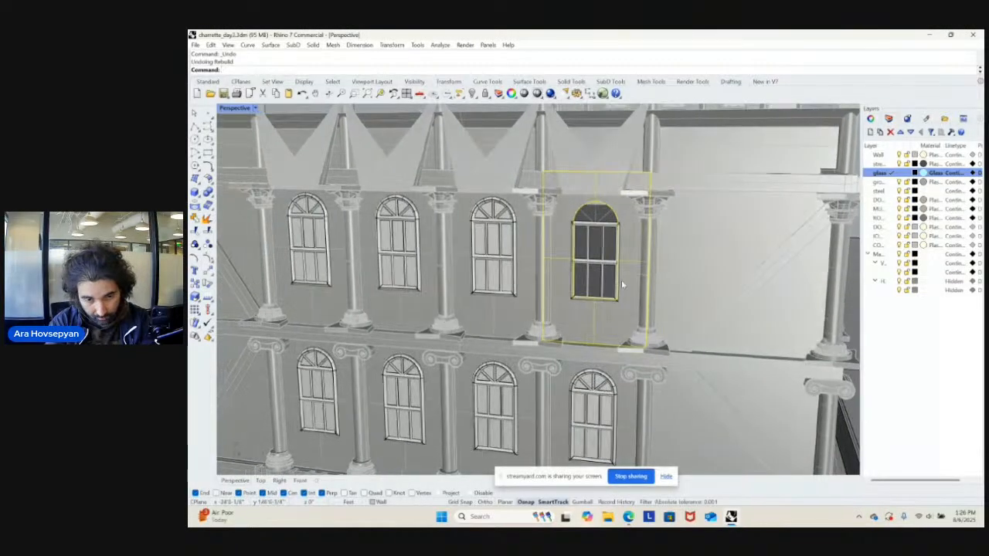
click(581, 285)
scroll(533, 225, up, 3)
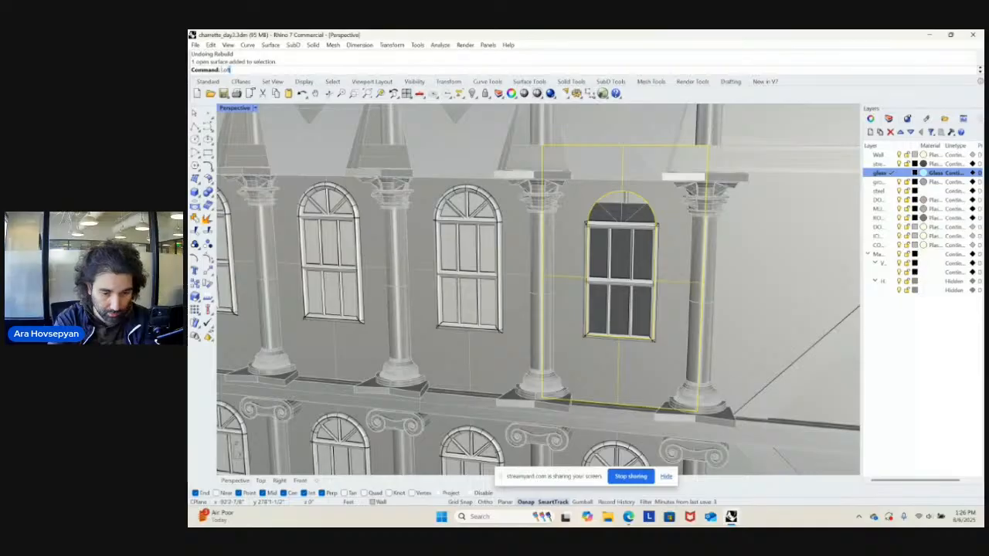
key(Return)
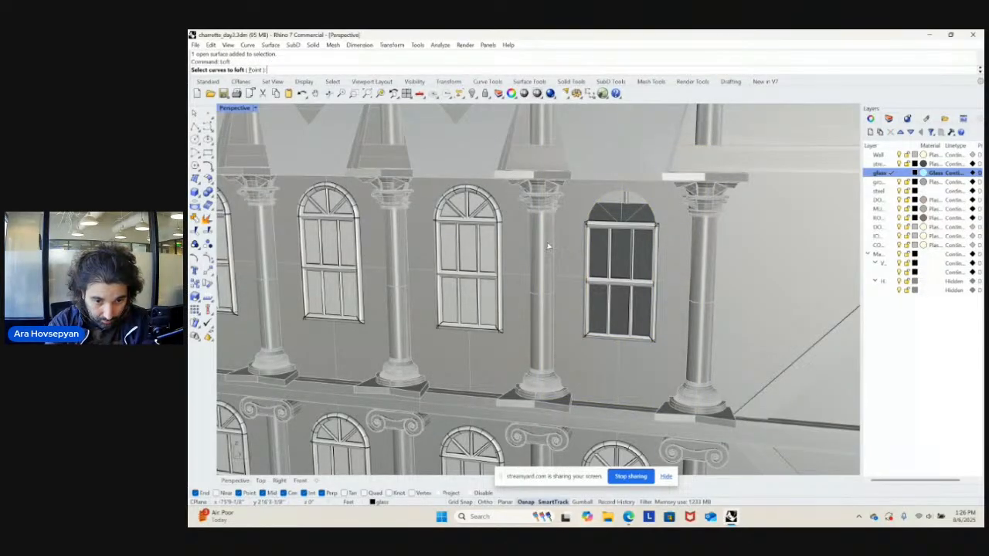
key(Escape)
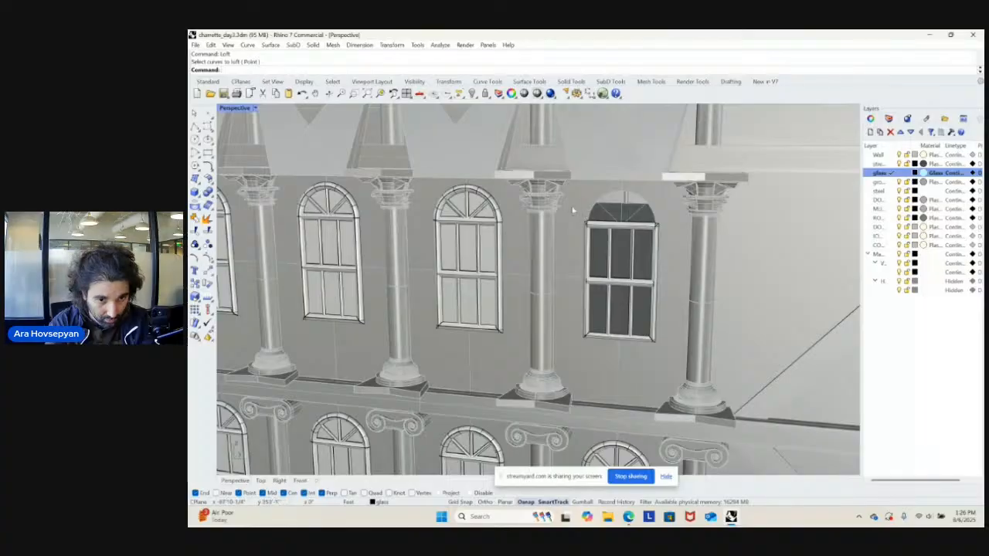
- Create a four-corner surface through the corners of the existing wall panel around the reworked window
click(575, 208)
click(194, 179)
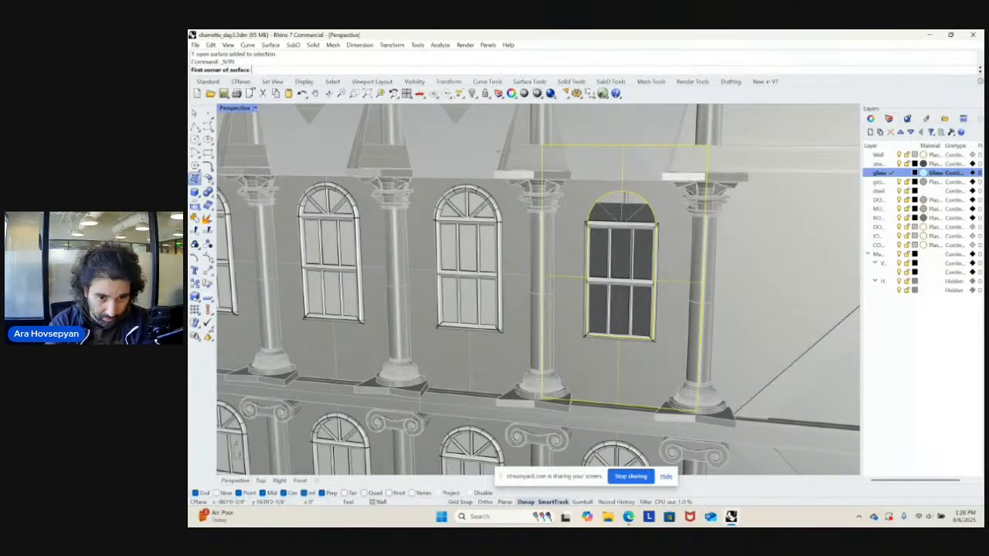
click(545, 145)
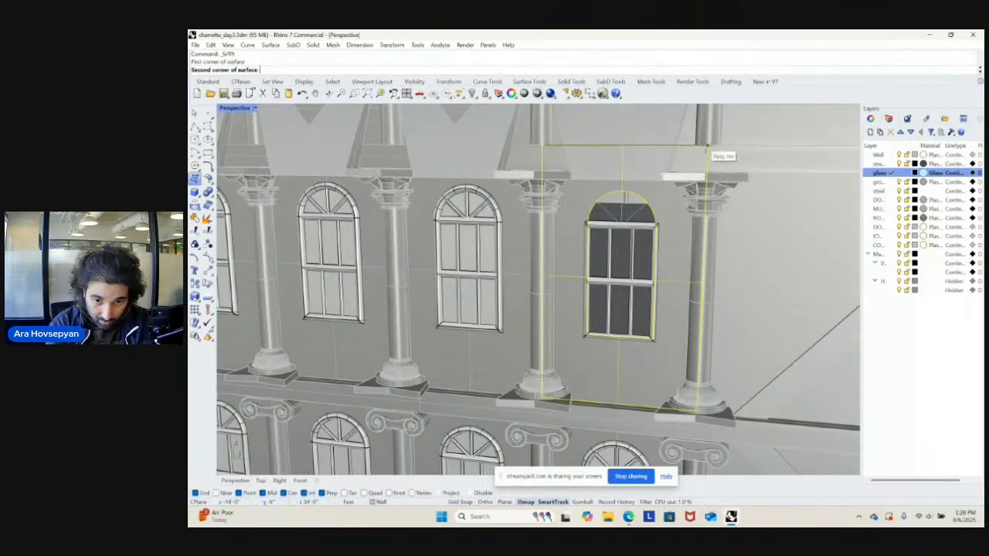
click(705, 146)
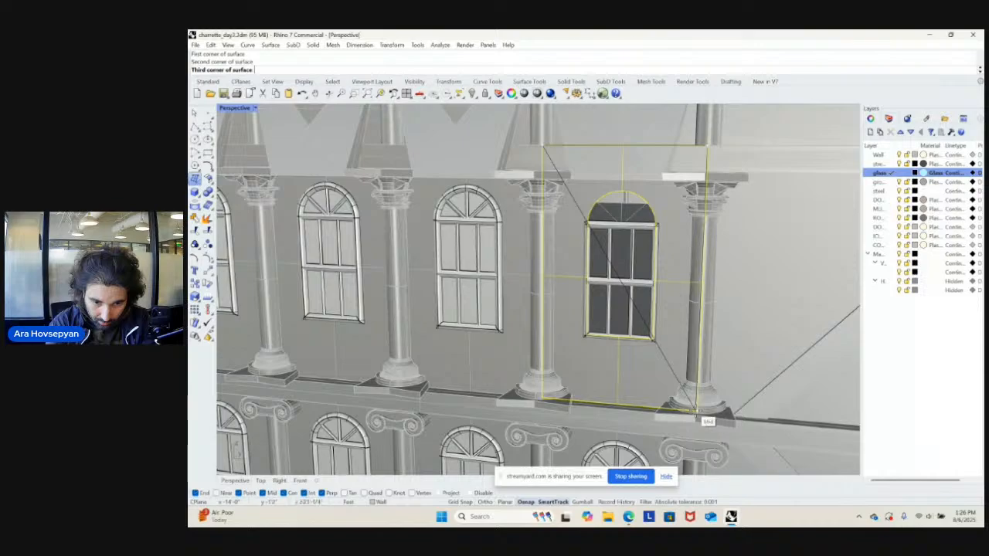
click(696, 411)
click(542, 399)
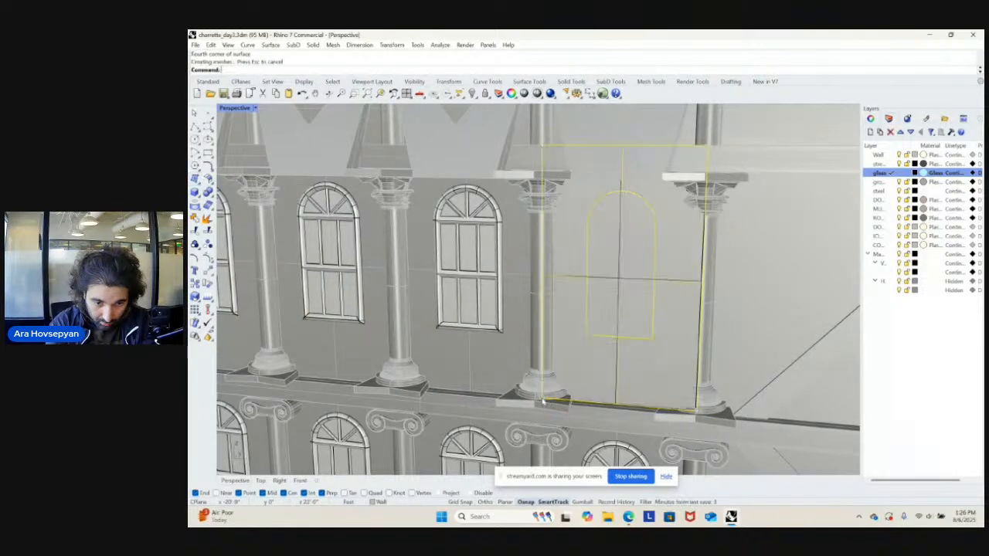
- Undo and redo the four-corner surface to compare it with the wall panel that has the arched opening
right_drag(678, 335, 658, 378)
key(ctrl+z)
key(Return)
key(Escape)
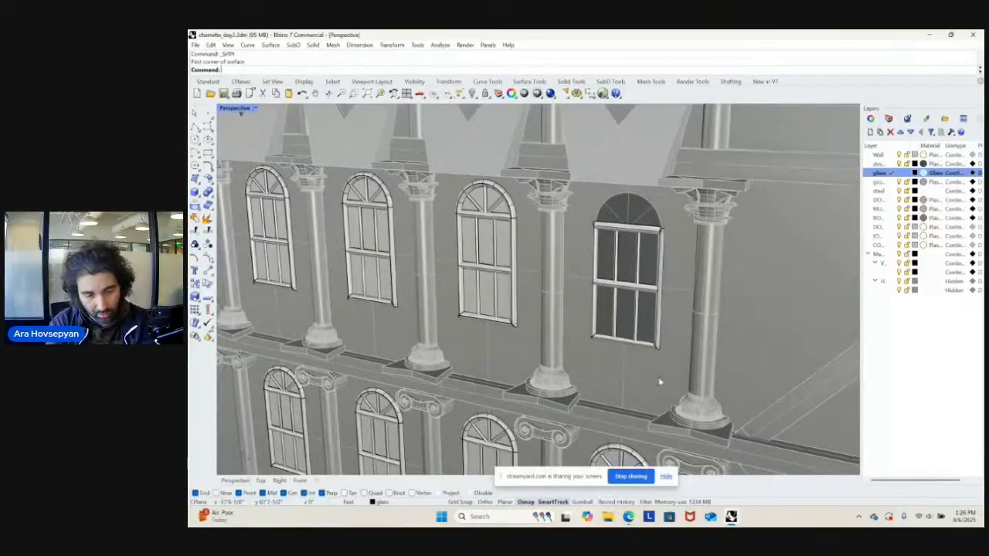
key(ctrl+y)
- Try aligning the new wall surface's points with SetPt along world X only, and undo the alignment
right_drag(671, 334, 669, 344)
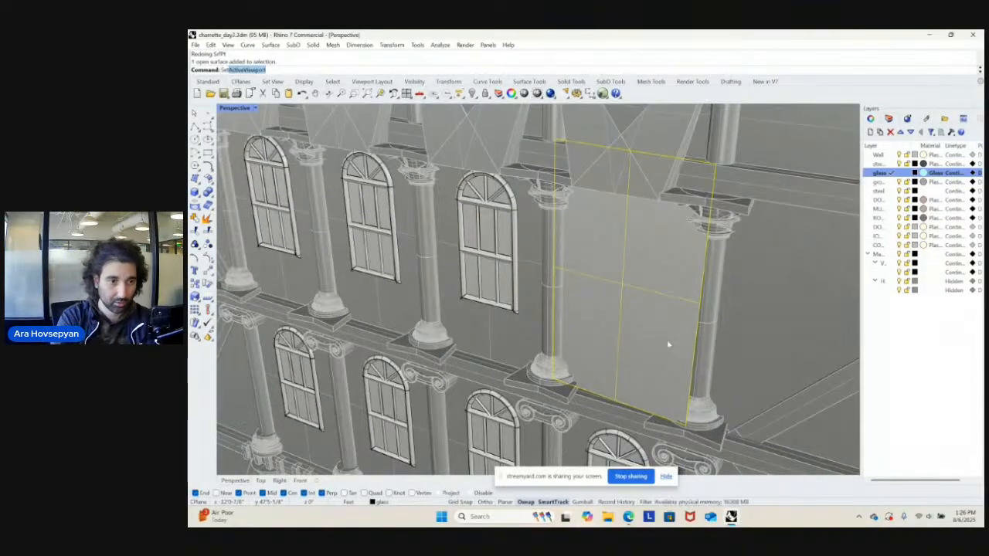
text(SetPt)
key(Return)
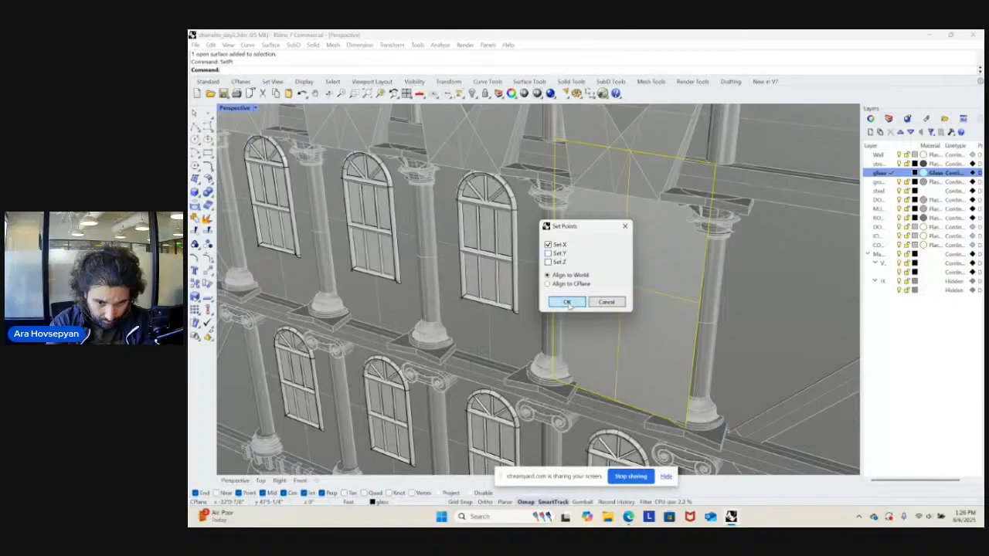
click(568, 304)
click(695, 404)
key(Return)
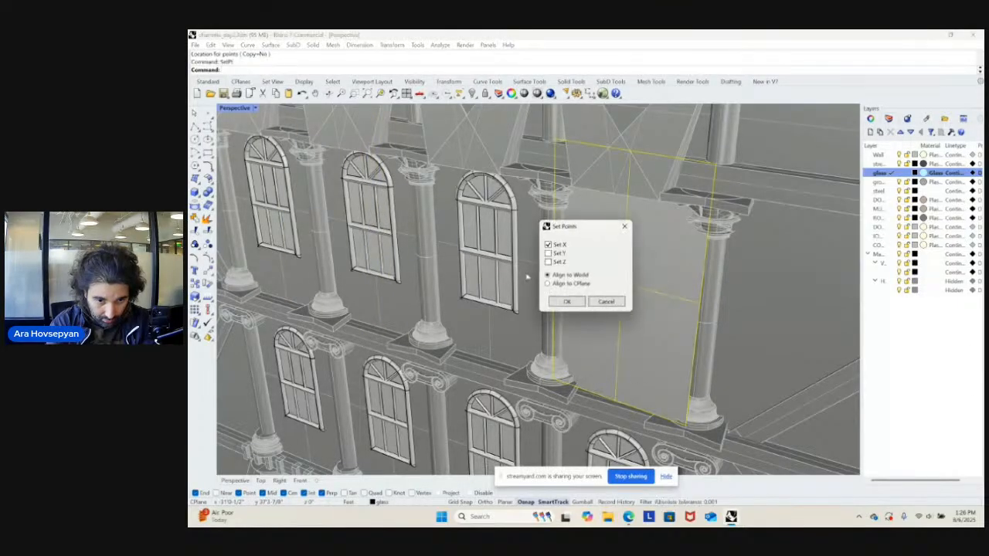
click(575, 304)
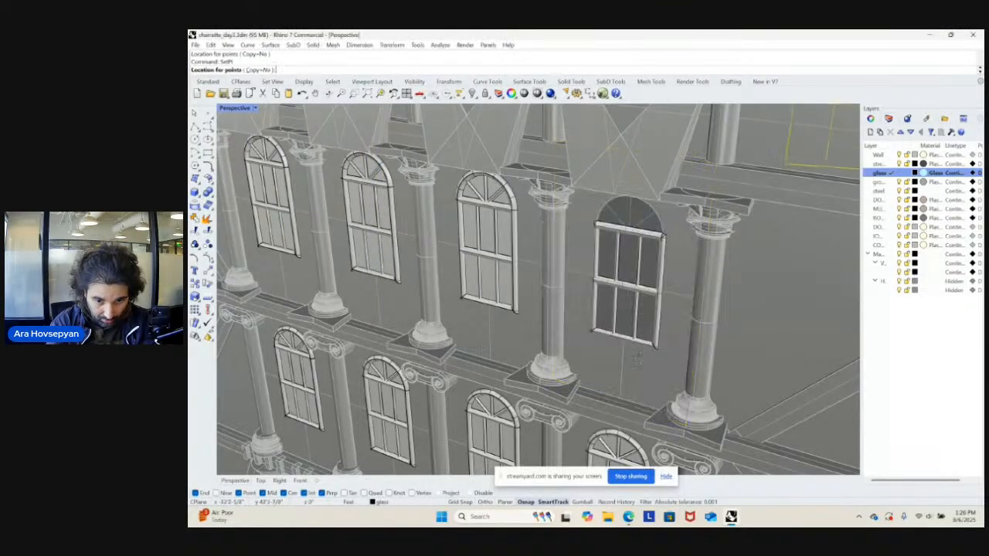
click(621, 400)
right_drag(620, 400, 656, 254)
key(ctrl+z)
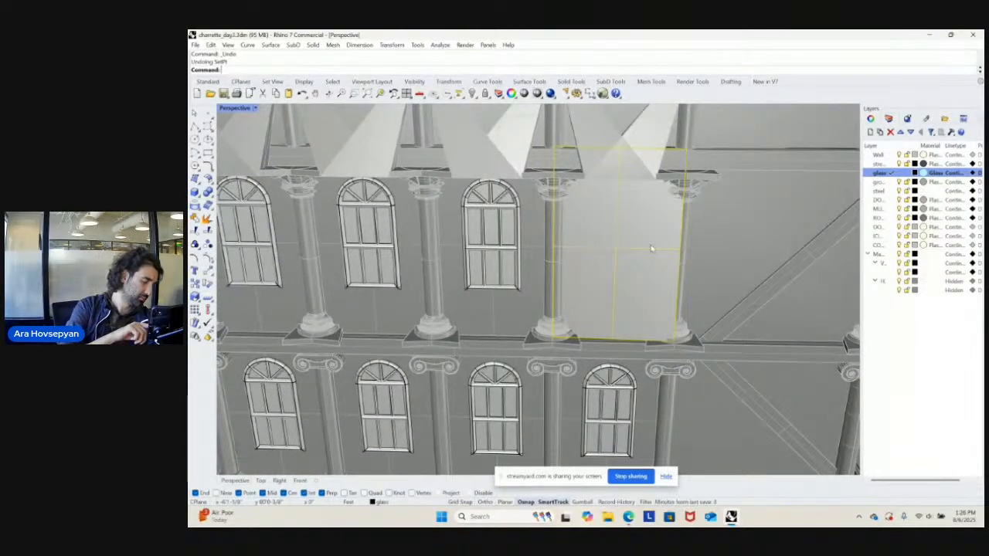
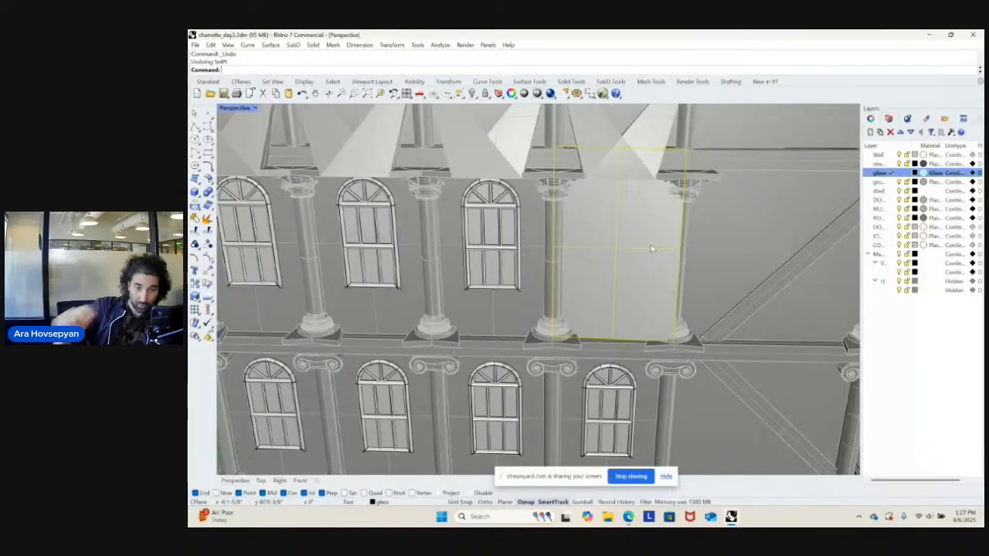
right_drag(710, 228, 694, 232)
text(zs)
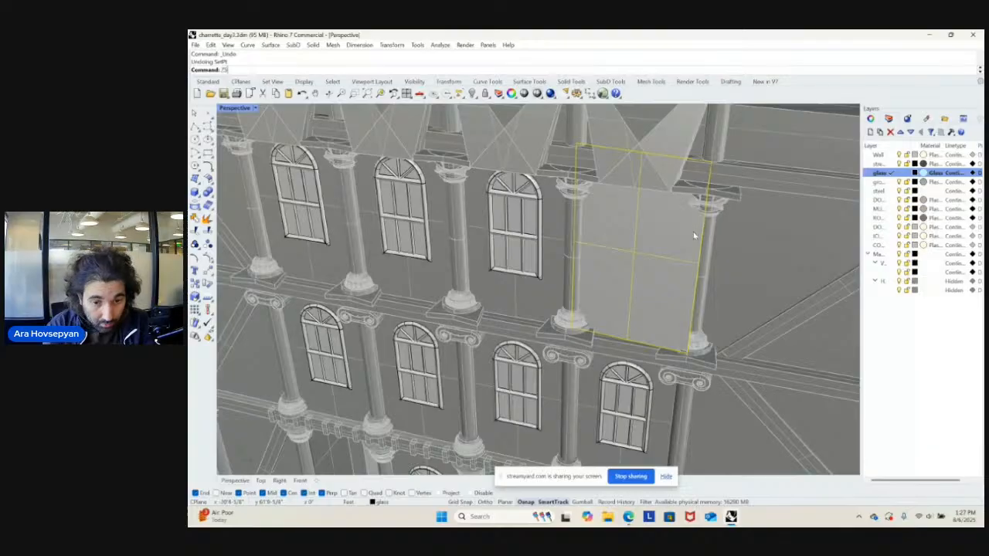
key(Return)
right_drag(712, 271, 667, 286)
text(SetP)
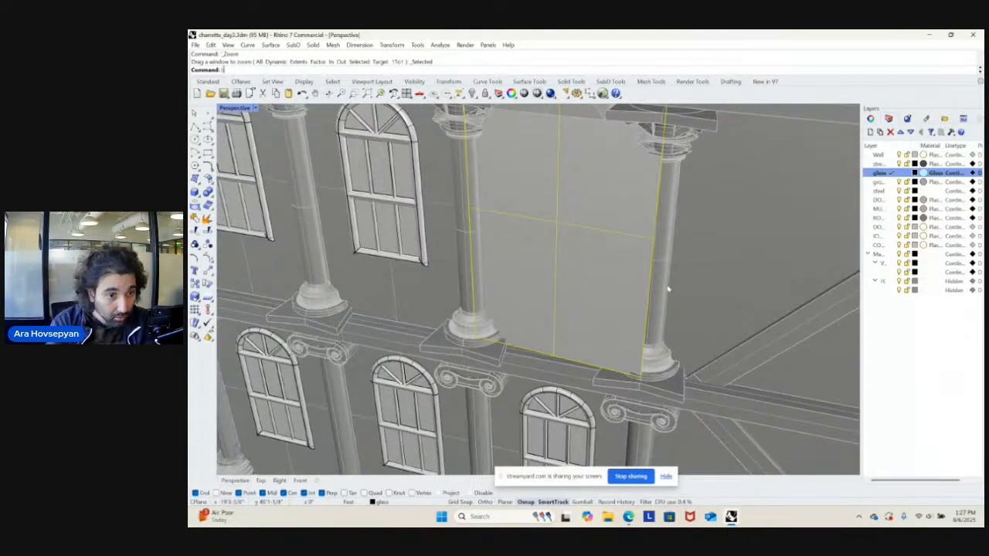
key(Return)
key(Escape)
key(Escape)
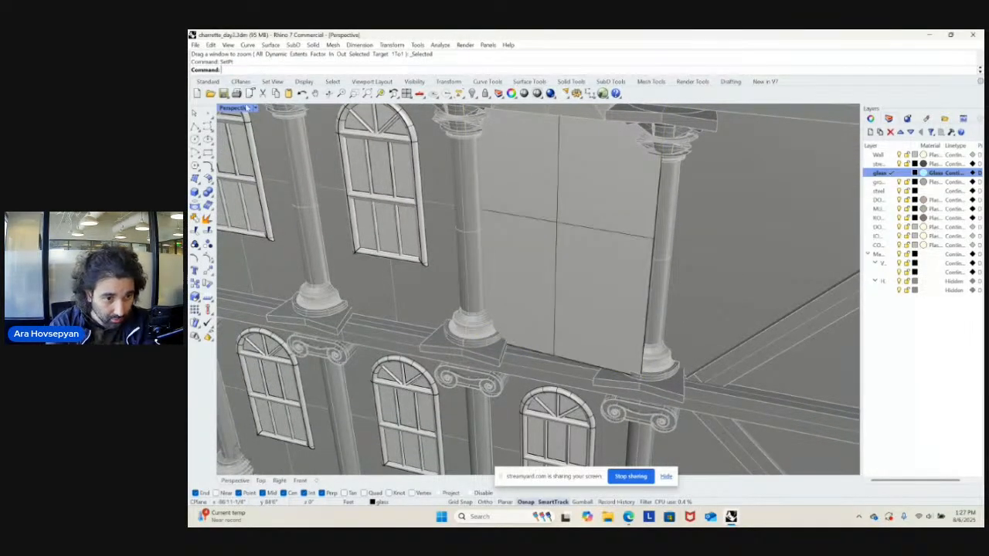
- Examine the front columns and window bays in plan view and return to the perspective view
double_click(246, 109)
double_click(226, 110)
text(z)
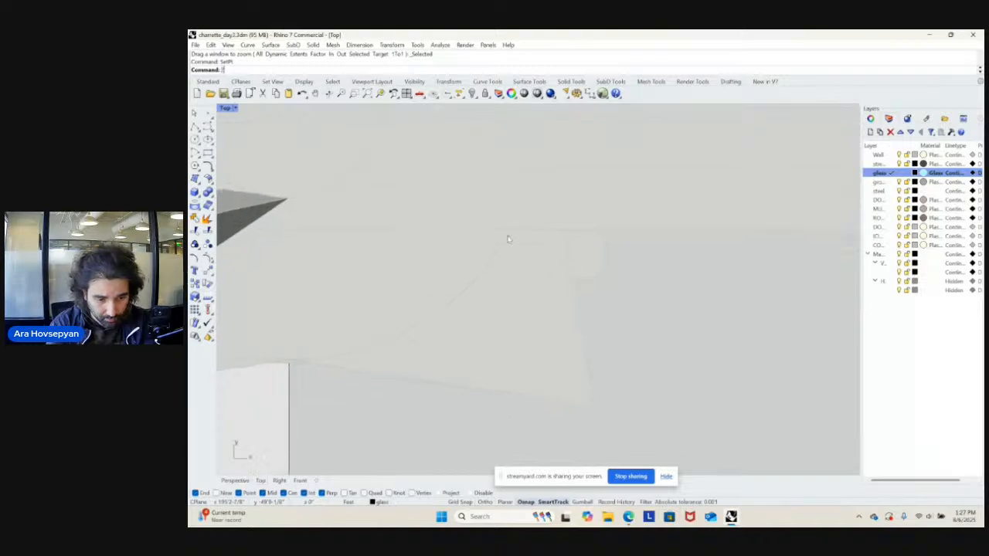
text(e)
key(Return)
scroll(558, 267, down, 2)
right_drag(497, 375, 504, 338)
scroll(506, 339, up, 15)
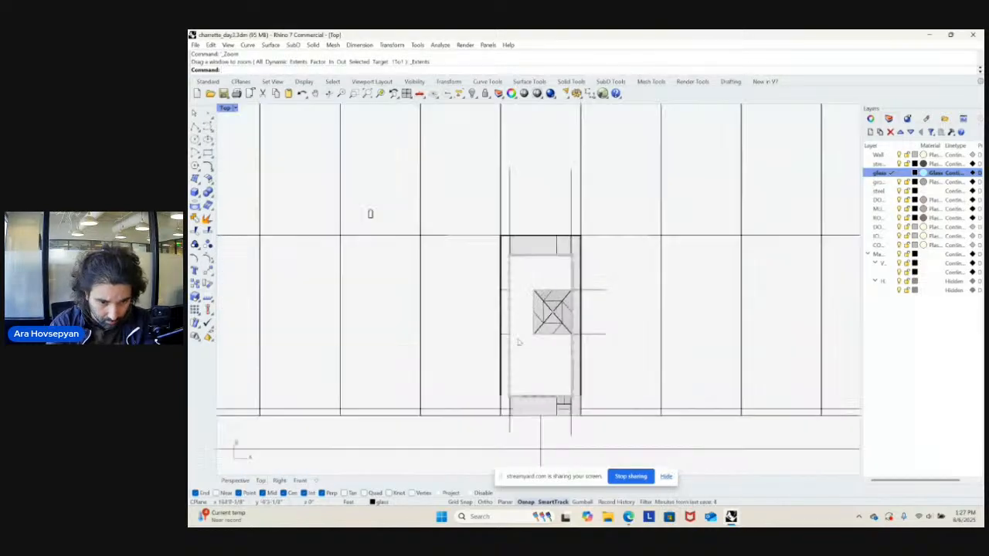
scroll(563, 317, up, 10)
right_drag(571, 329, 606, 183)
scroll(587, 334, up, 14)
right_drag(586, 330, 637, 450)
scroll(611, 270, down, 6)
scroll(553, 257, up, 10)
mouse_move(667, 310)
right_down()
mouse_move(672, 351)
mouse_move(673, 320)
right_up()
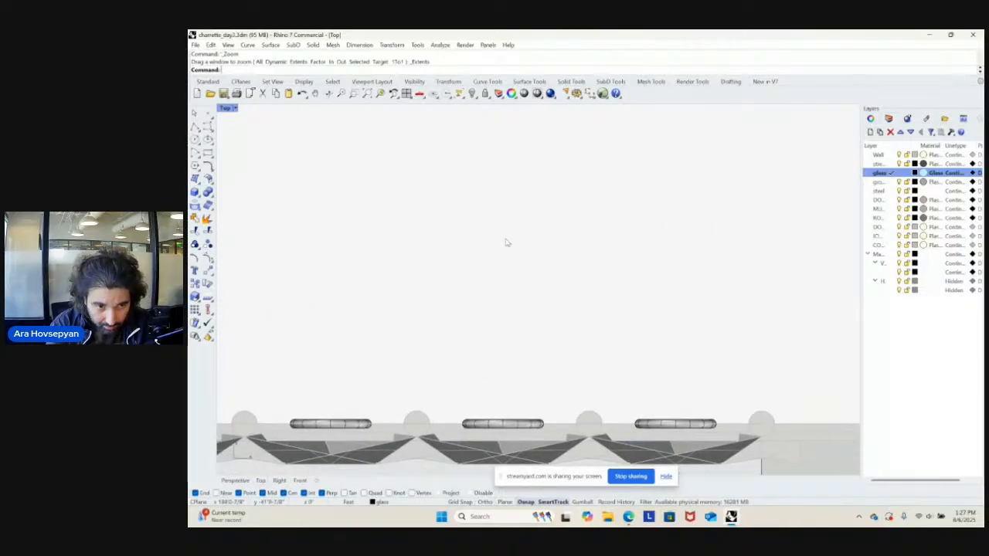
double_click(229, 109)
double_click(561, 108)
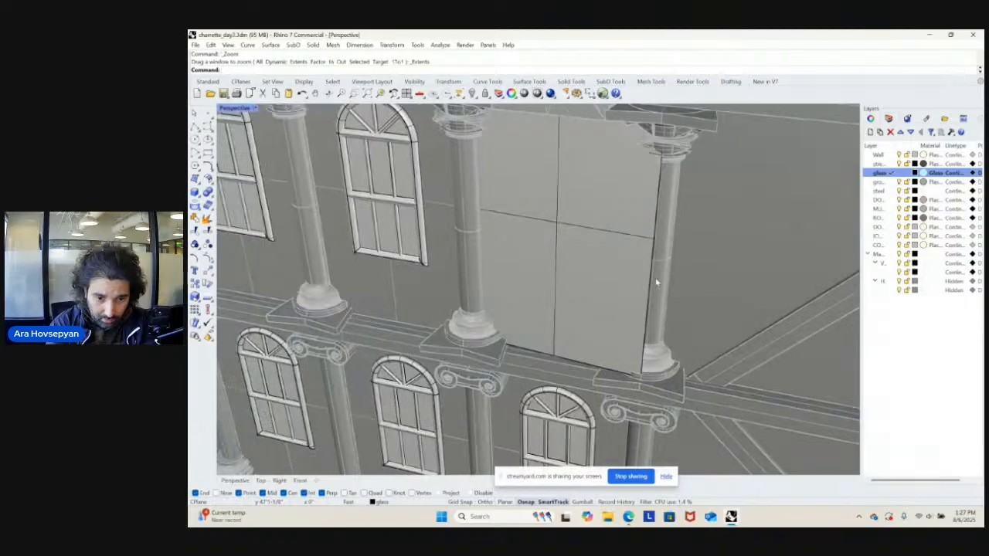
- Try aligning the four-corner wall surface's points with SetPt along world Y only
click(656, 282)
right_drag(656, 282, 647, 274)
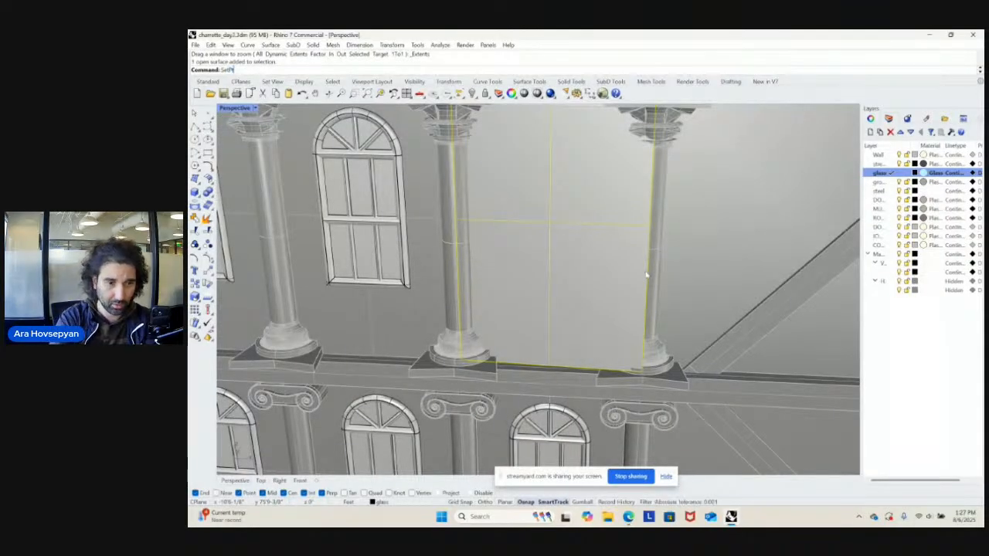
key(Return)
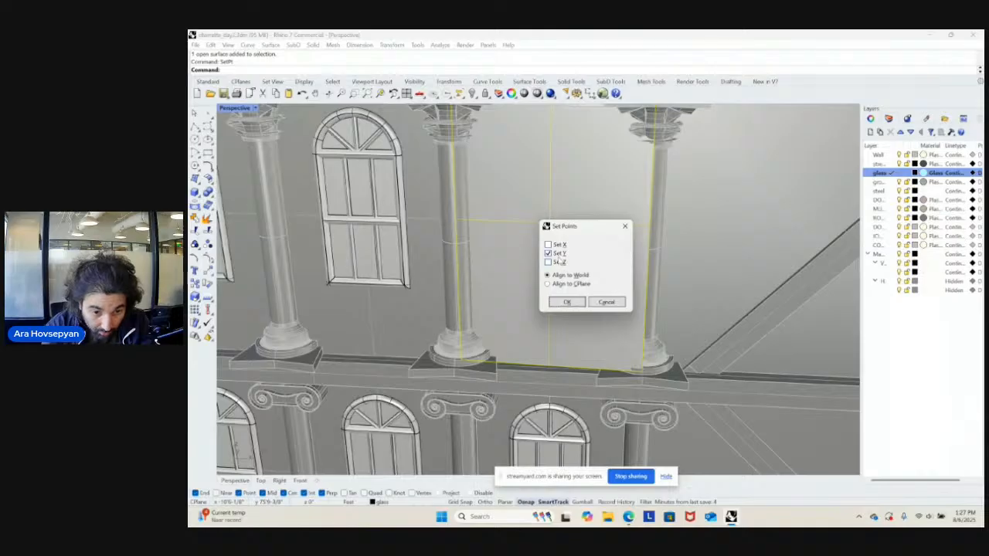
click(566, 301)
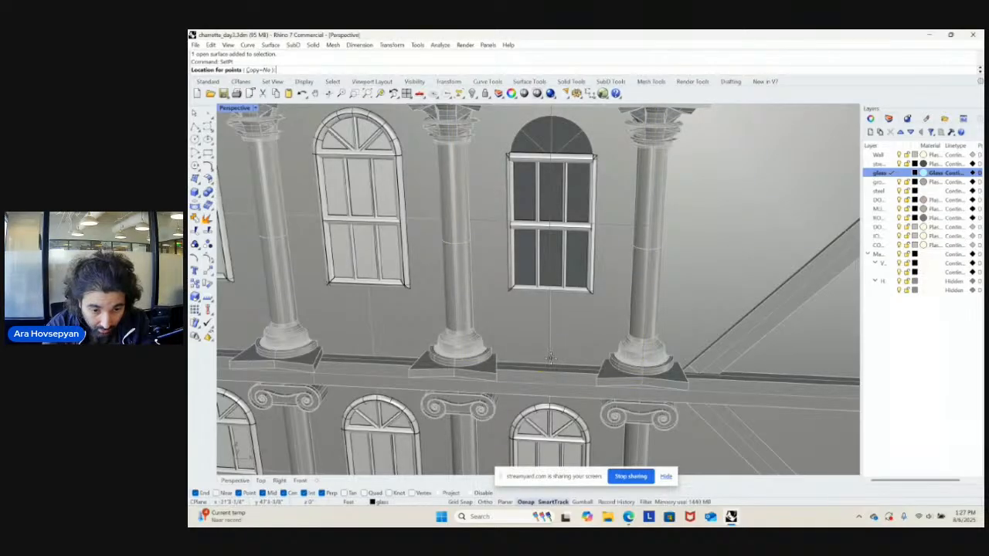
right_click(552, 328)
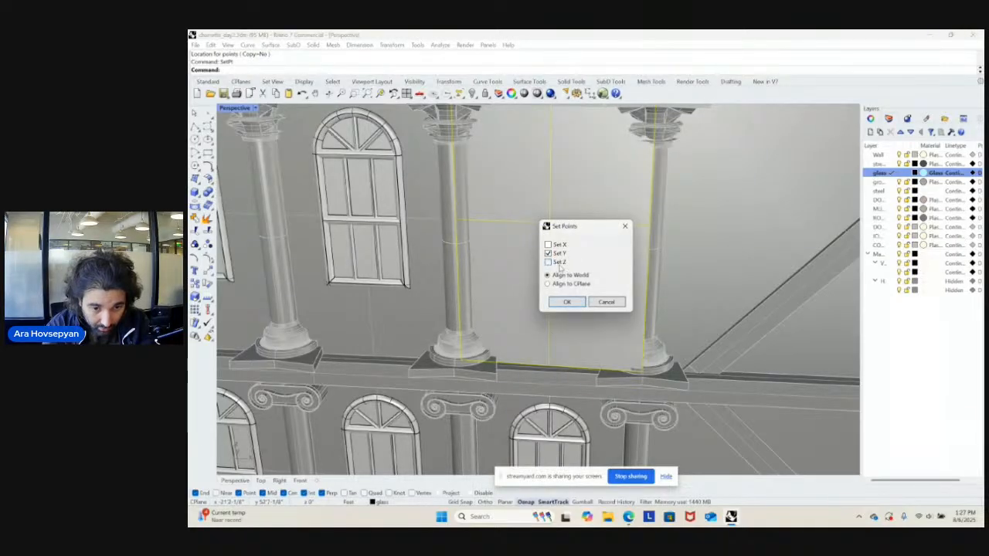
click(567, 302)
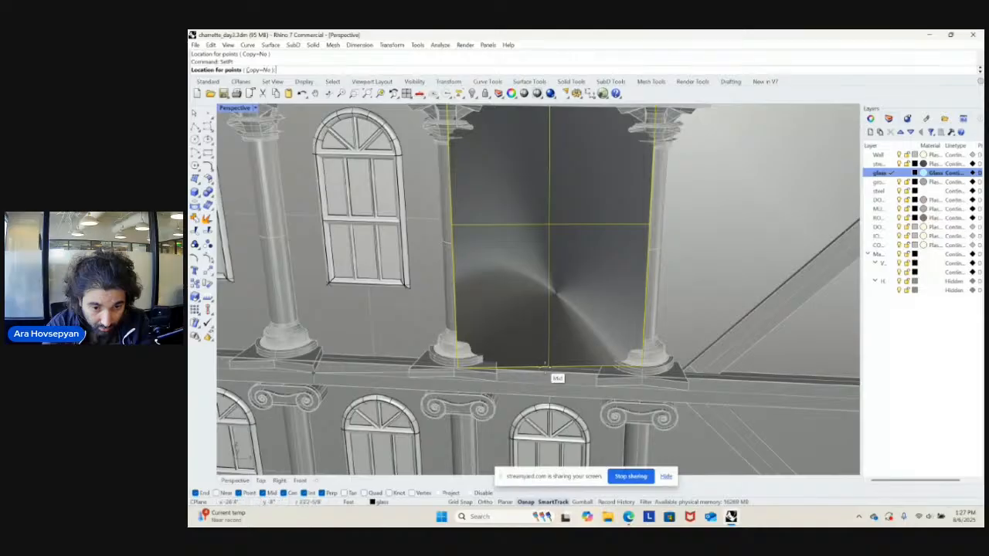
click(549, 365)
right_click(549, 365)
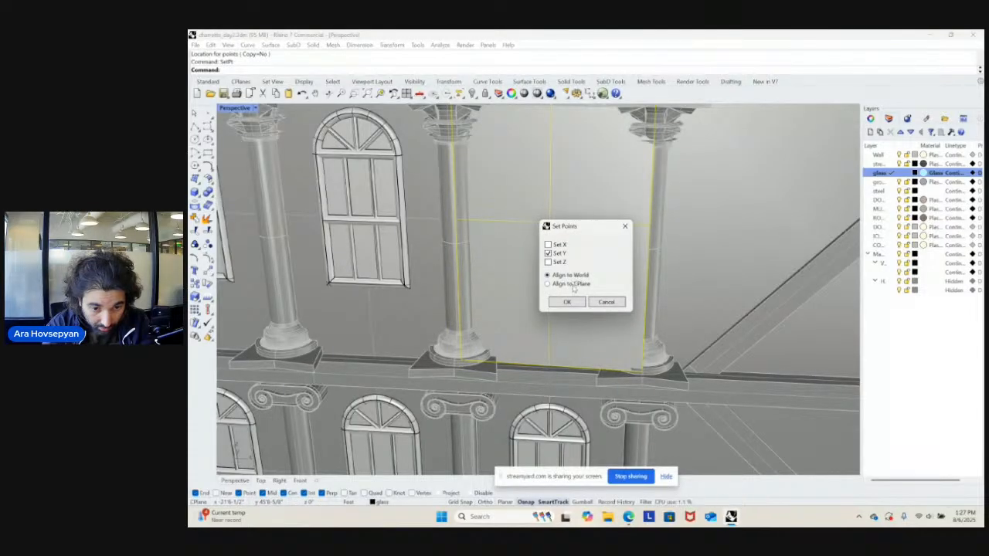
click(567, 302)
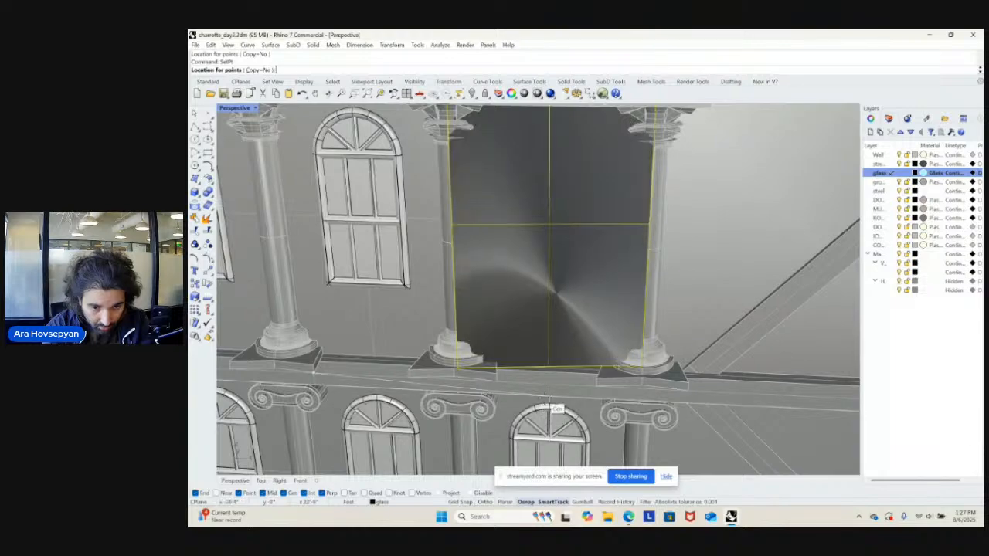
- Delete the four-corner surface covering the reworked window
click(562, 325)
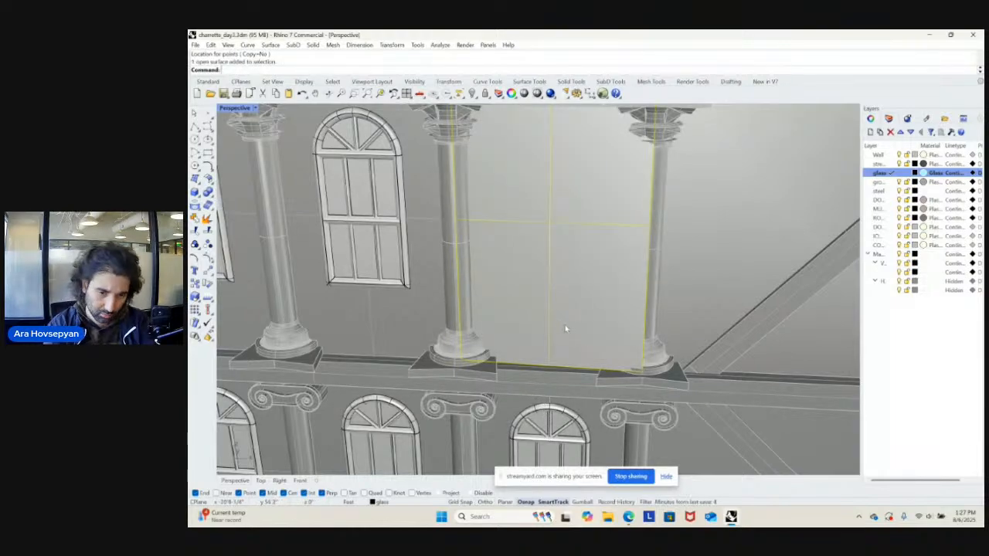
key(ctrl+shift+e)
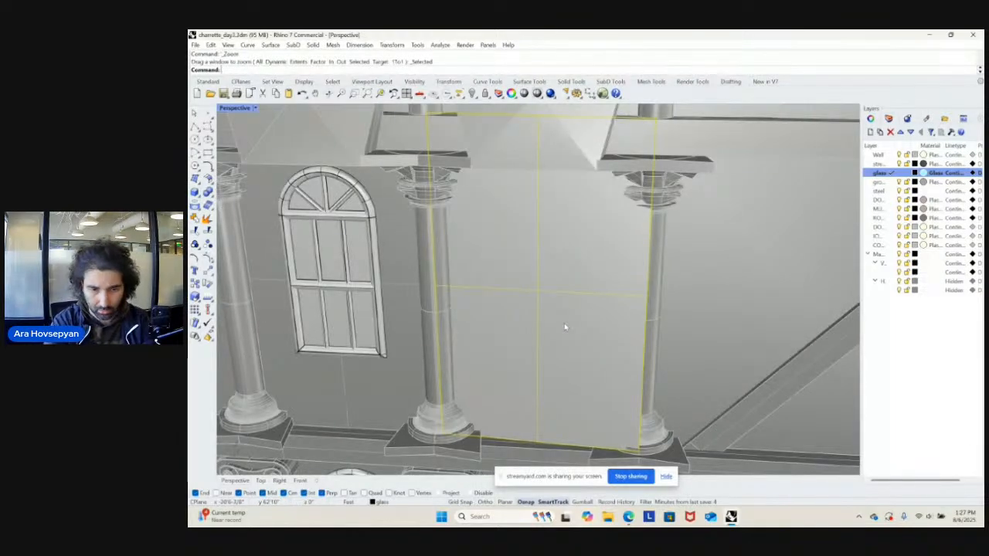
key(Delete)
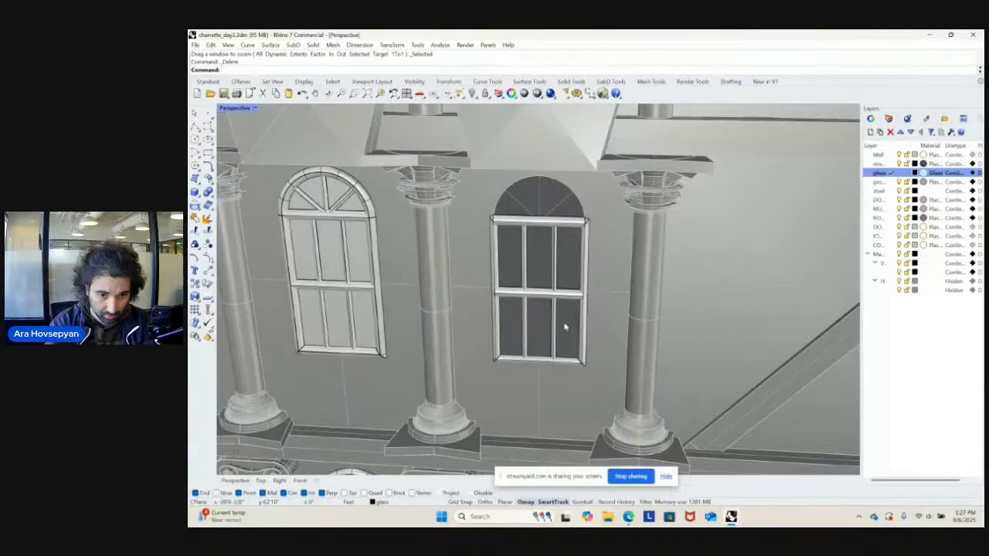
click(593, 375)
text(loft)
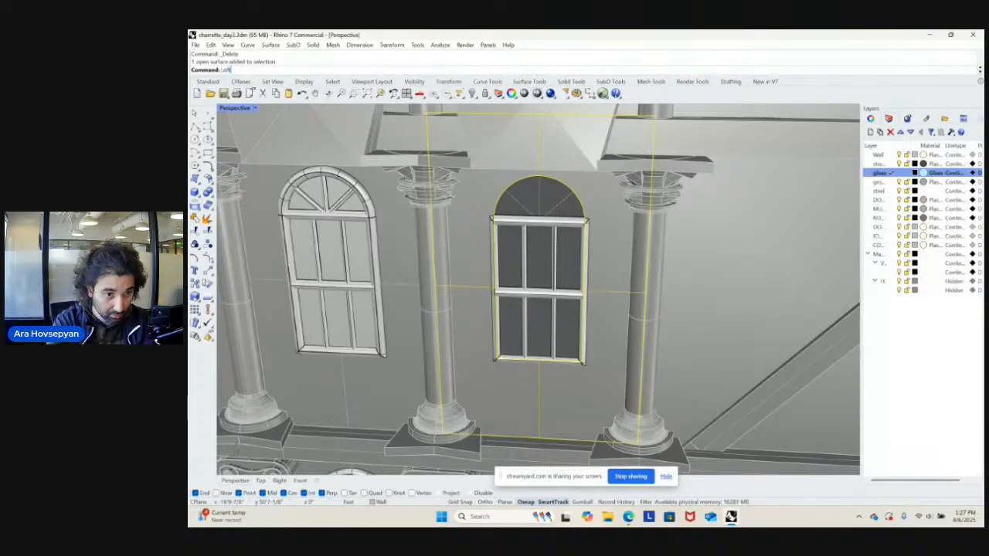
key(Return)
click(574, 442)
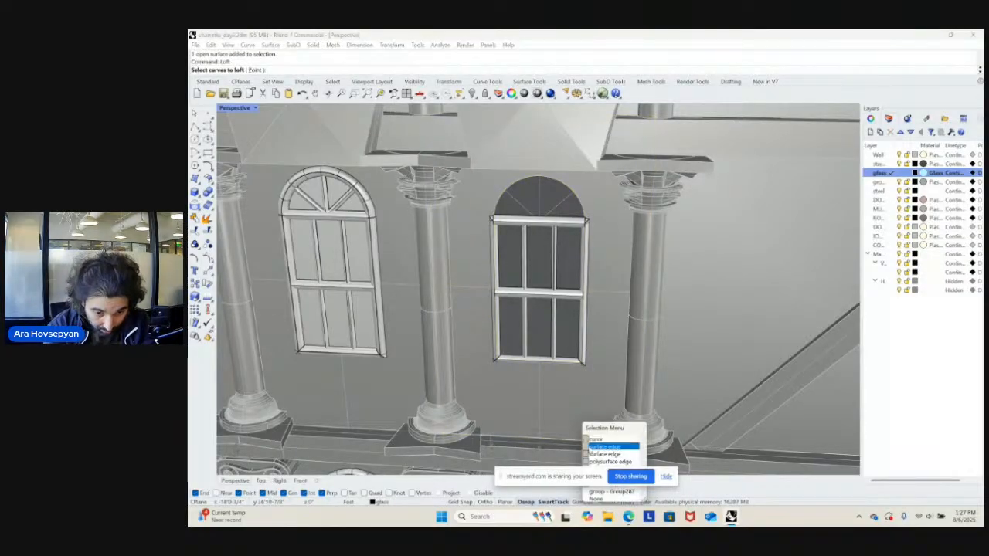
click(599, 447)
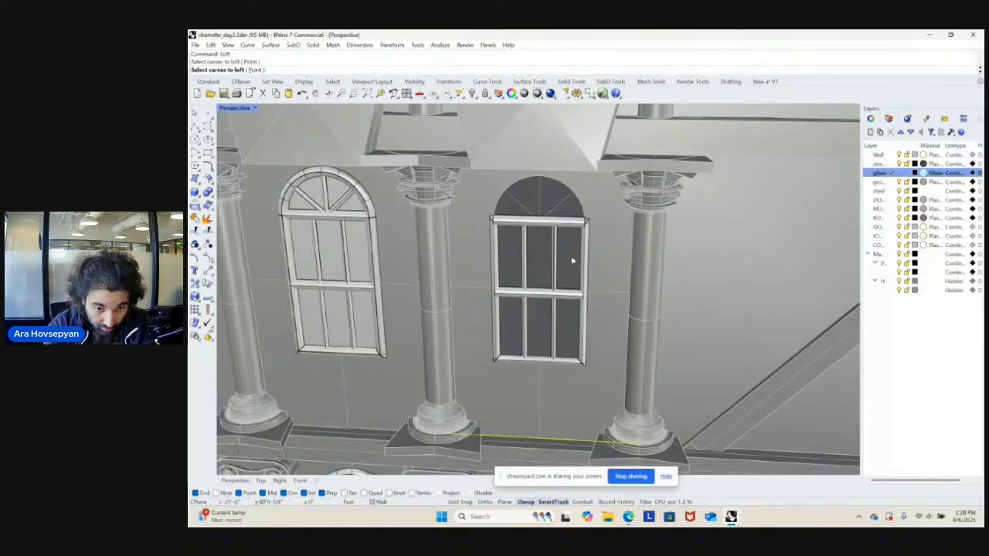
right_drag(562, 298, 565, 250)
click(533, 188)
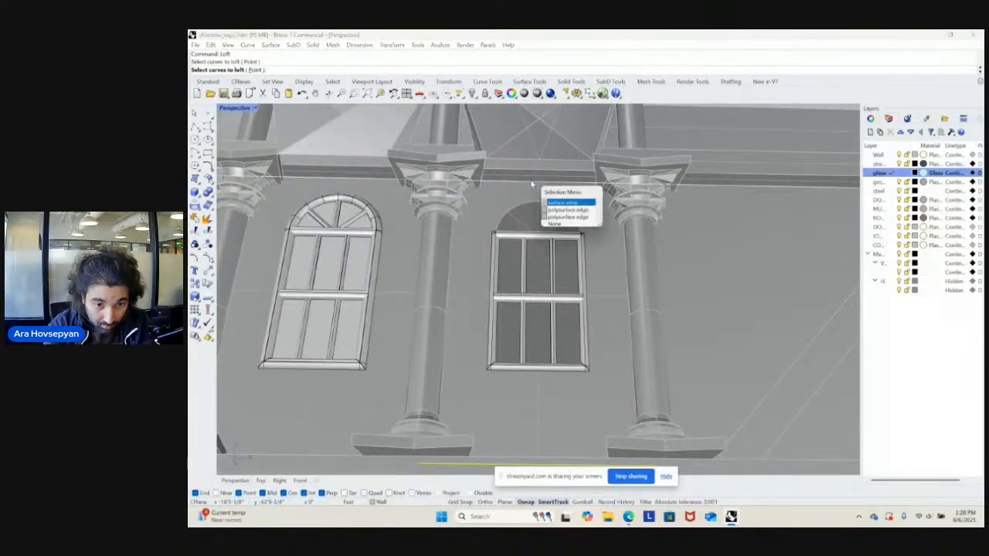
click(555, 225)
scroll(550, 179, up, 5)
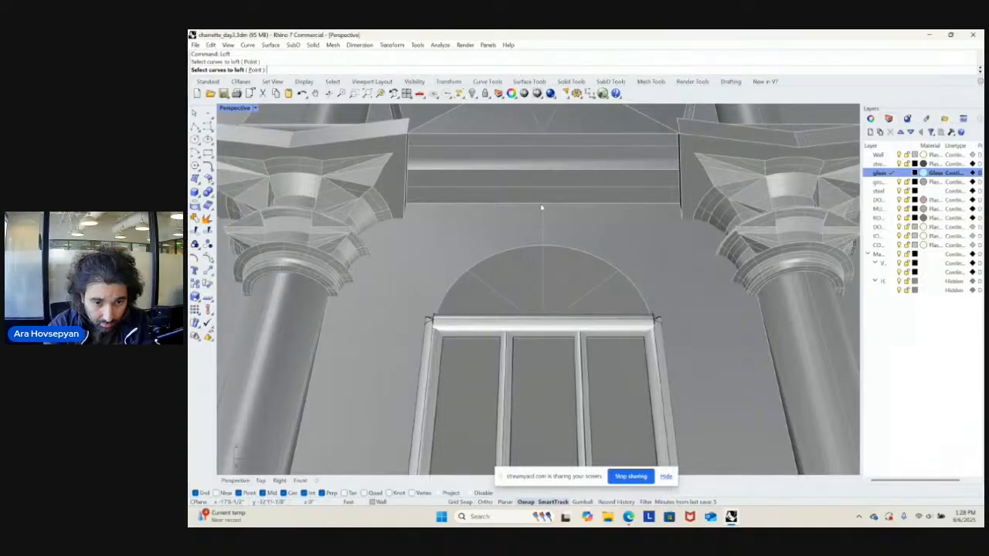
click(541, 205)
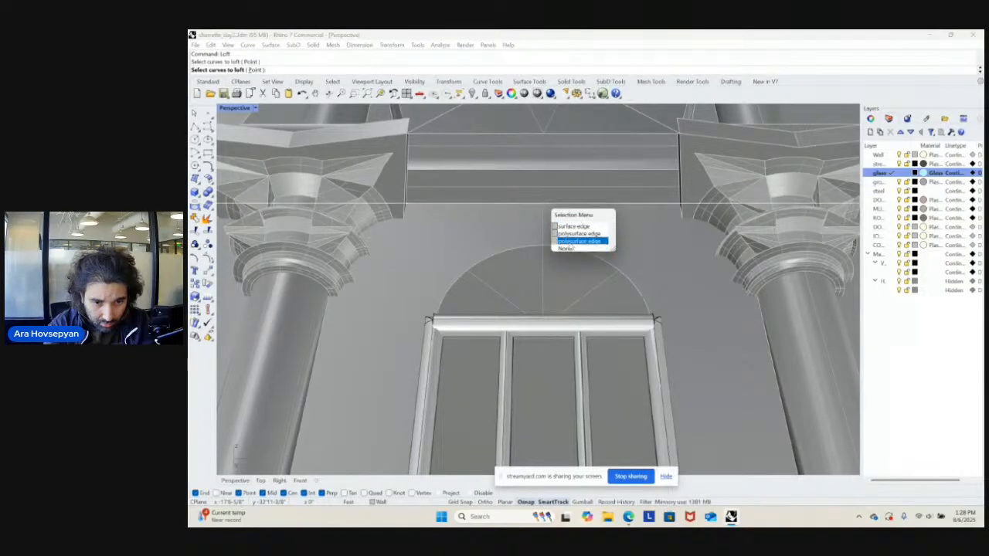
key(Escape)
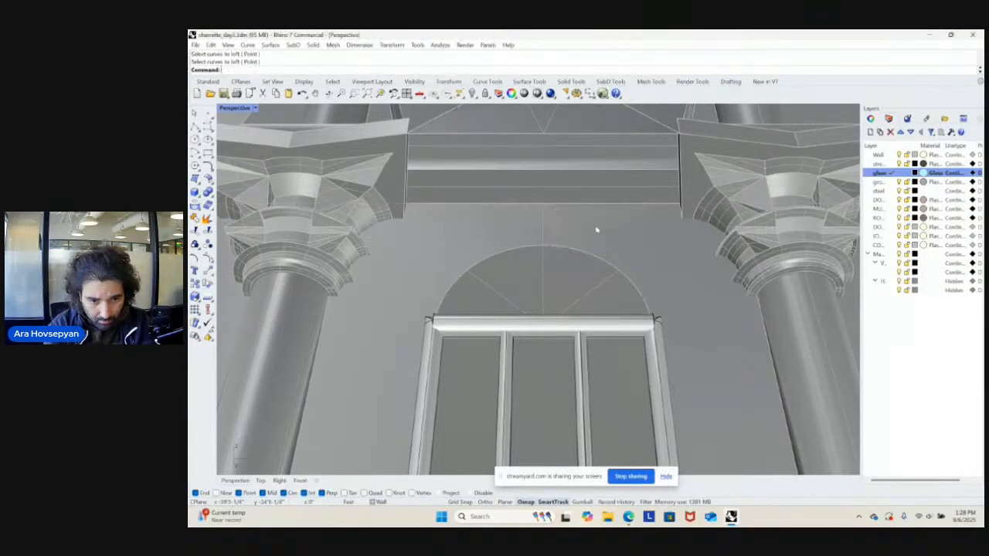
click(597, 230)
right_click(590, 168)
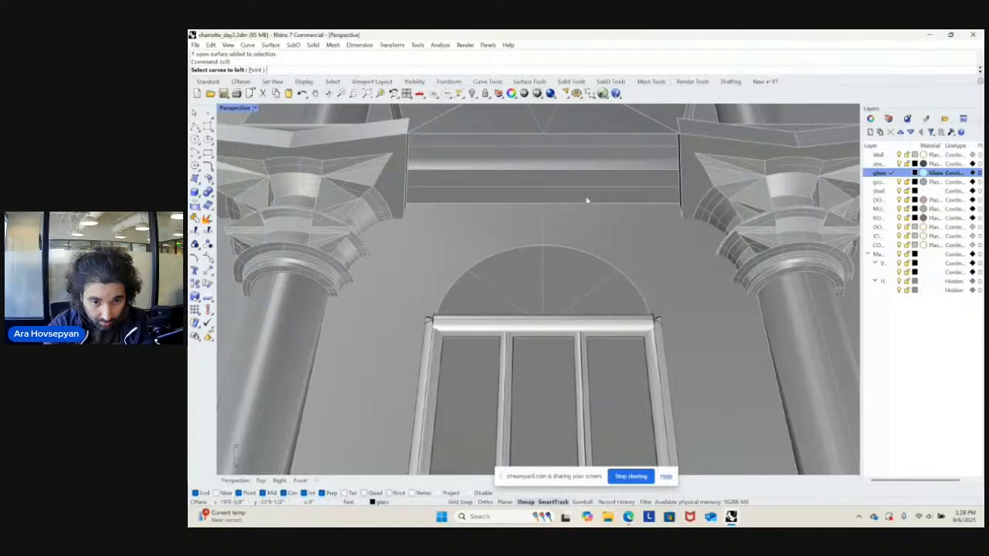
key(Escape)
- Switch the perspective view to X-Ray display to expose the edges above the reworked window
click(256, 110)
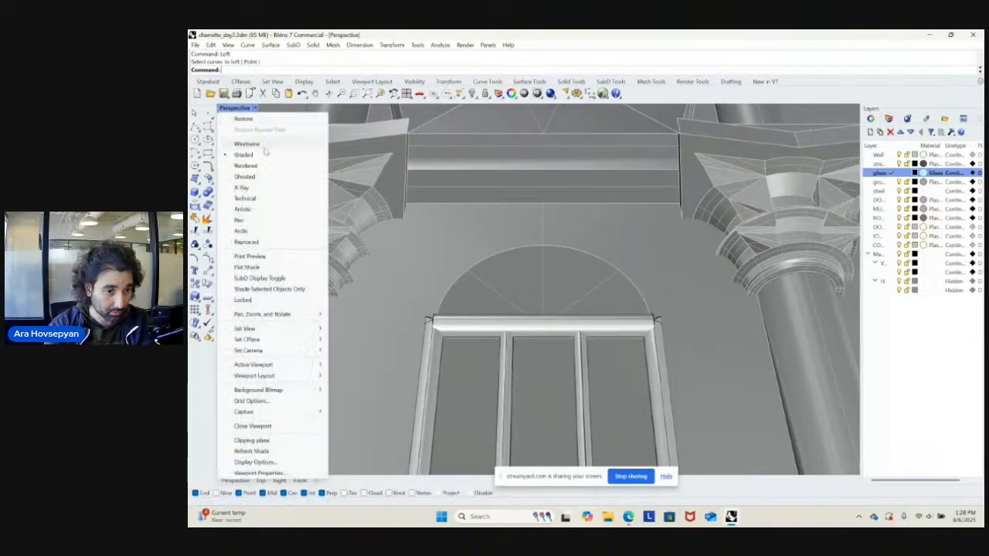
click(301, 189)
right_drag(480, 240, 533, 208)
key(Escape)
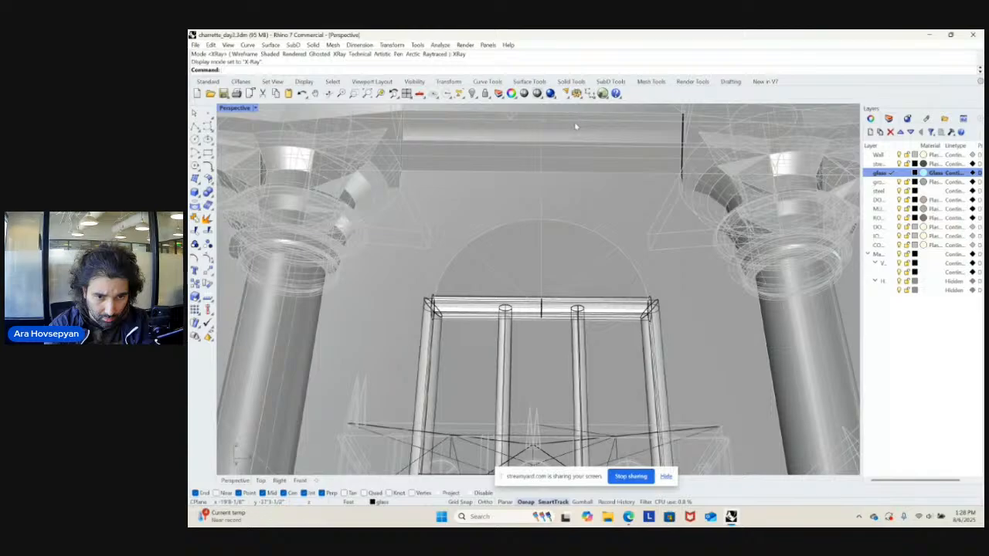
click(577, 127)
click(578, 127)
right_drag(590, 301, 619, 334)
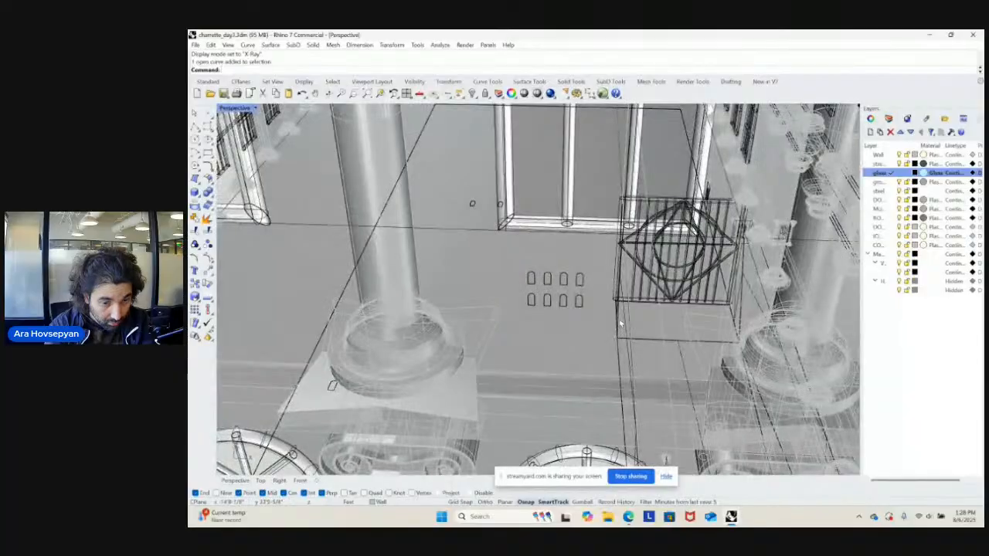
key(Return)
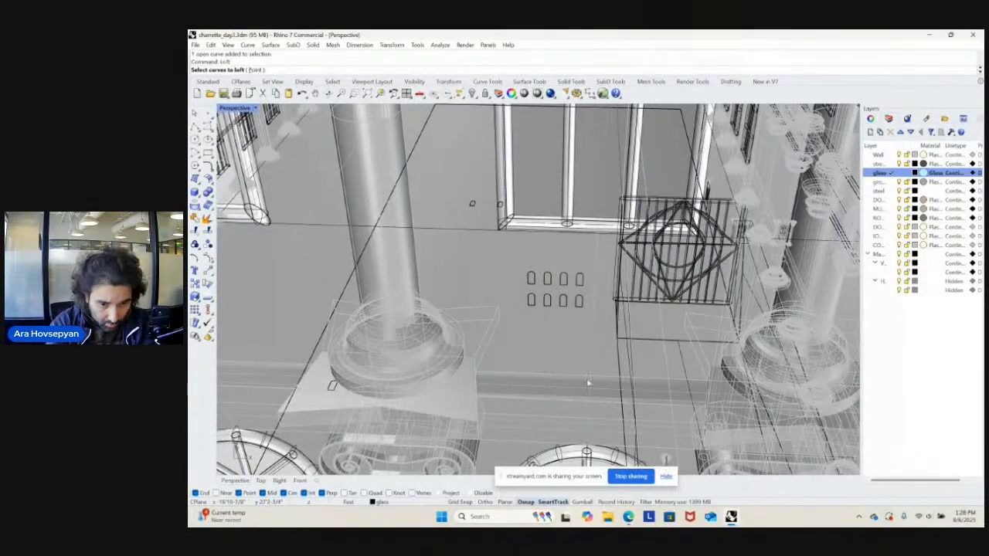
right_drag(589, 382, 550, 250)
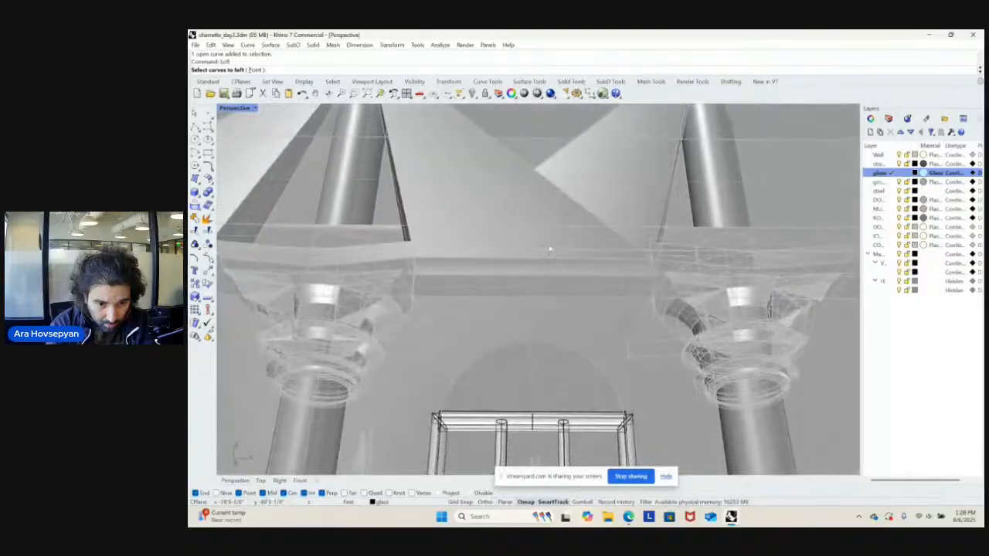
click(565, 229)
click(583, 252)
key(Escape)
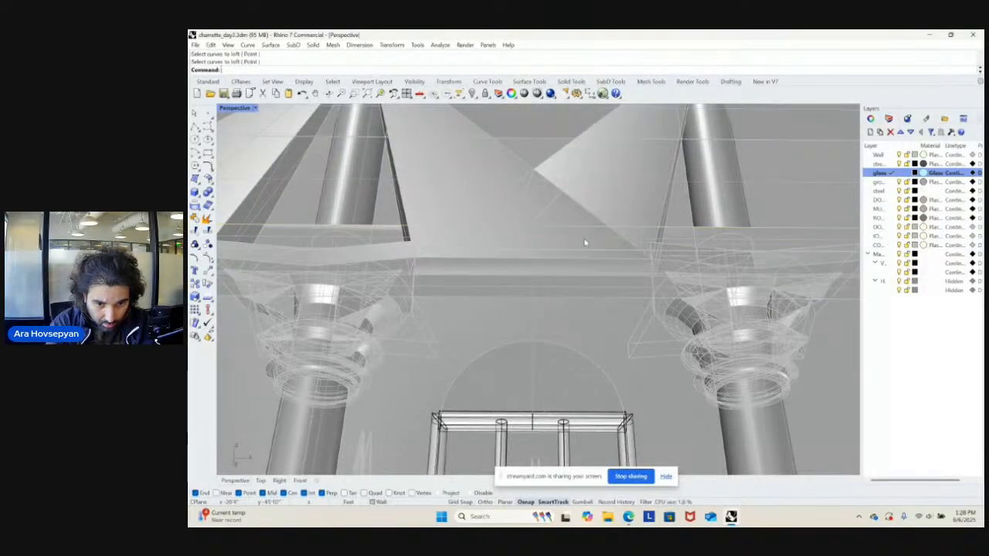
- Try lofting from a curve above the reworked window to the surface edge at the bay's base, using Shaded display, and undo the loft
key(Return)
click(583, 255)
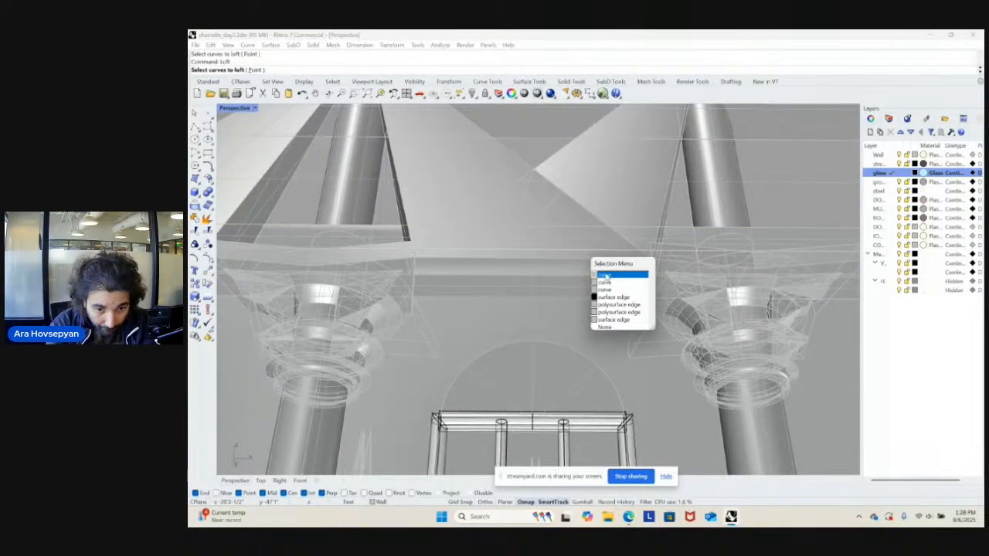
click(607, 276)
right_drag(600, 287, 578, 333)
click(249, 108)
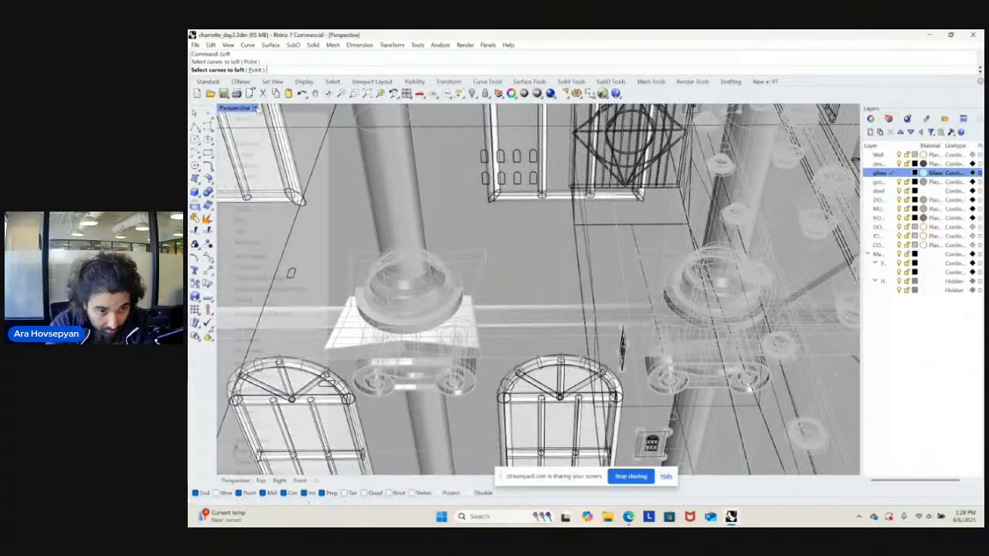
click(267, 155)
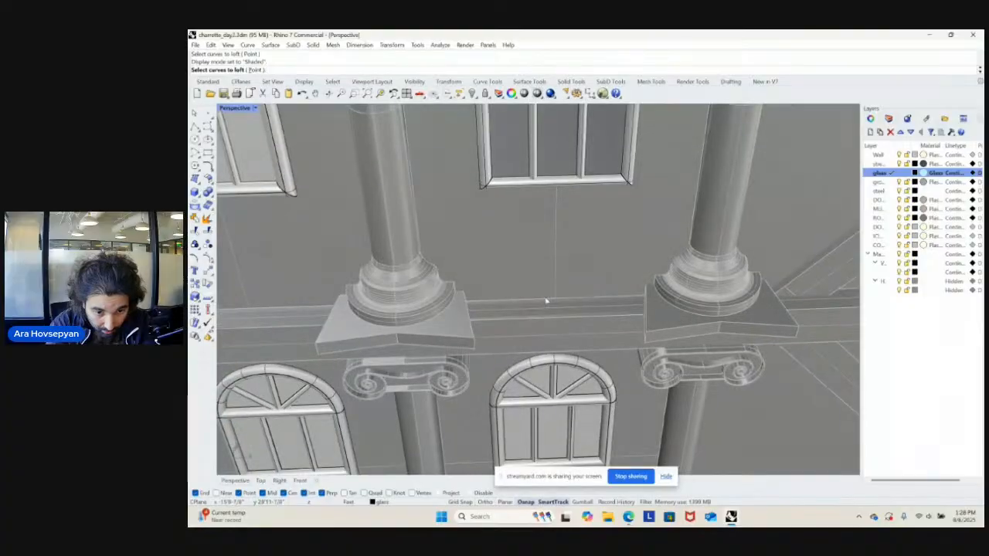
click(551, 303)
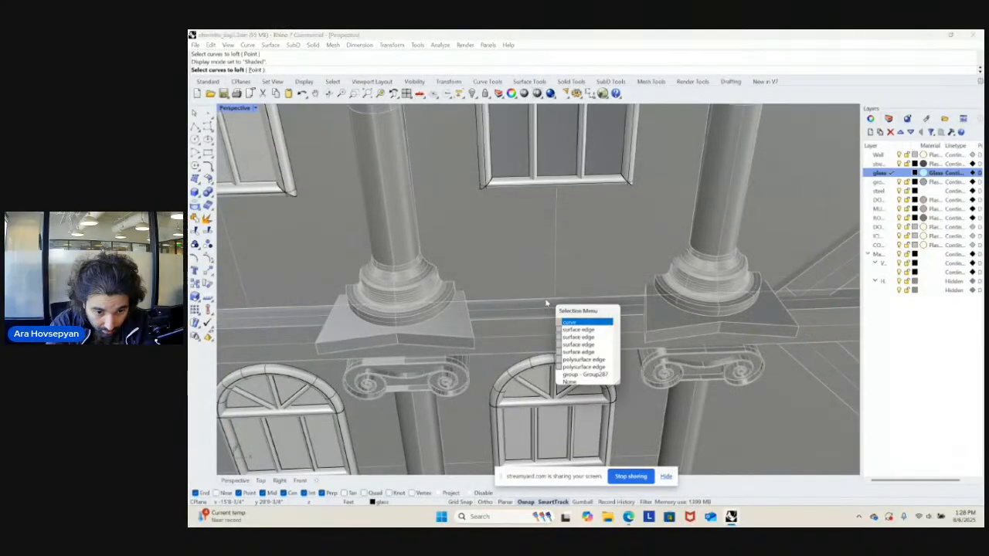
click(587, 345)
key(Return)
key(Return)
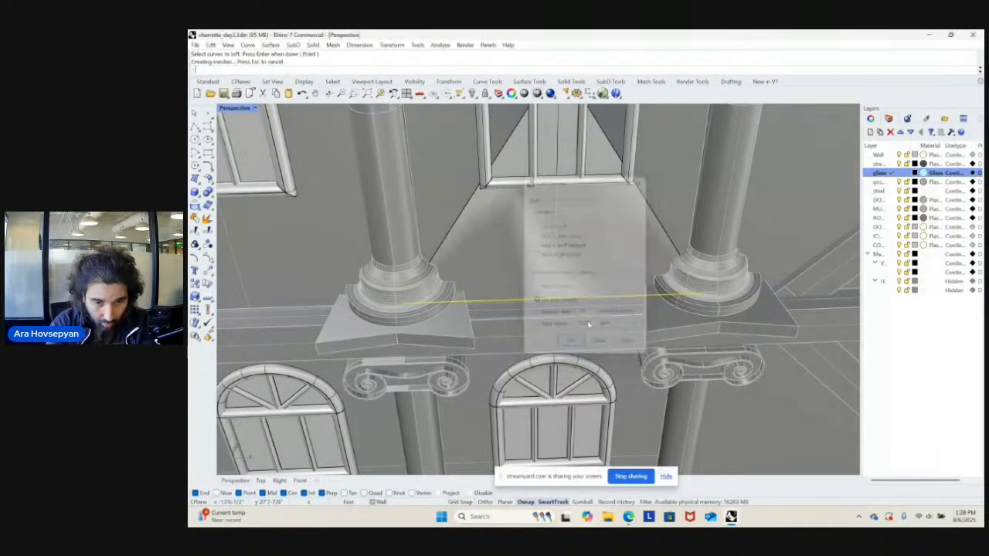
scroll(579, 319, down, 5)
right_drag(580, 319, 565, 278)
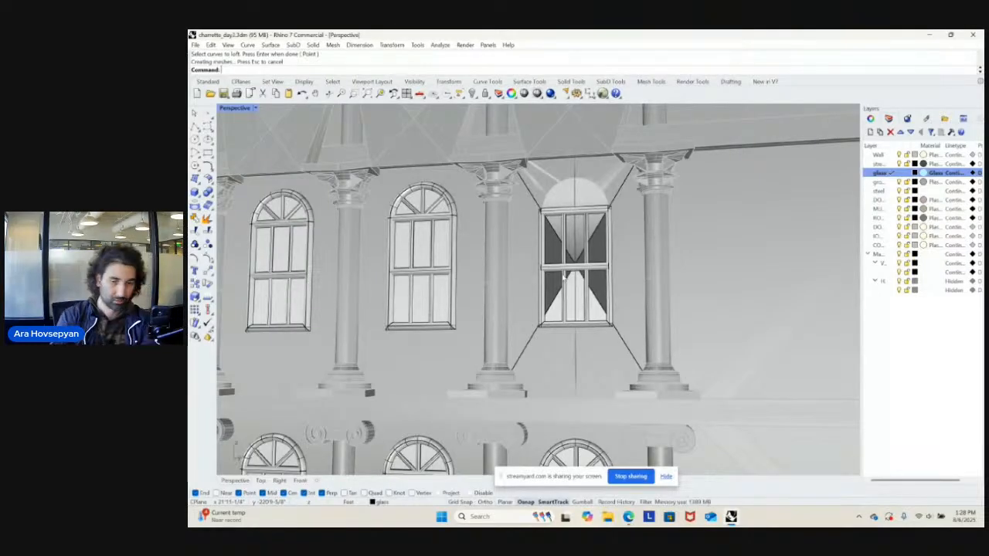
key(ctrl+z)
right_click(587, 395)
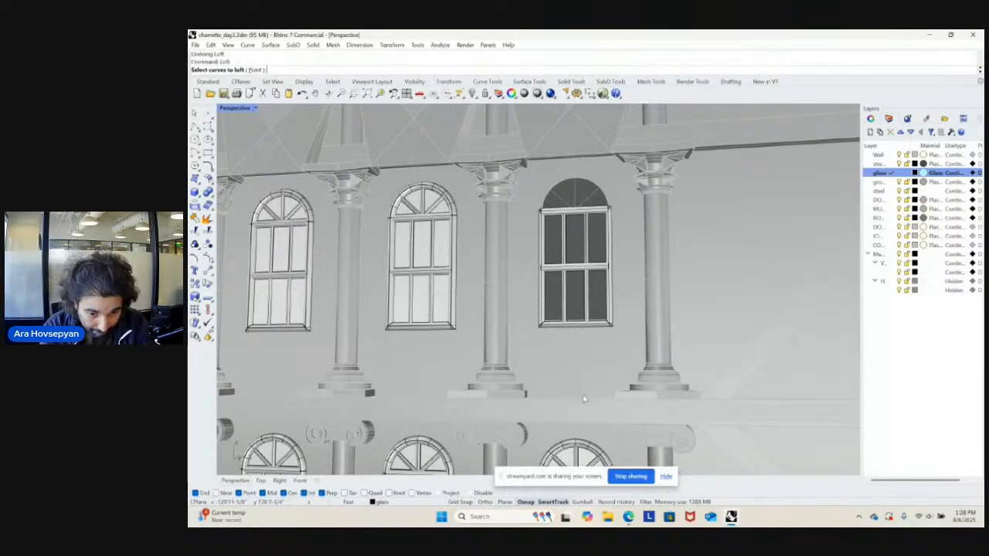
right_drag(585, 397, 586, 376)
click(587, 376)
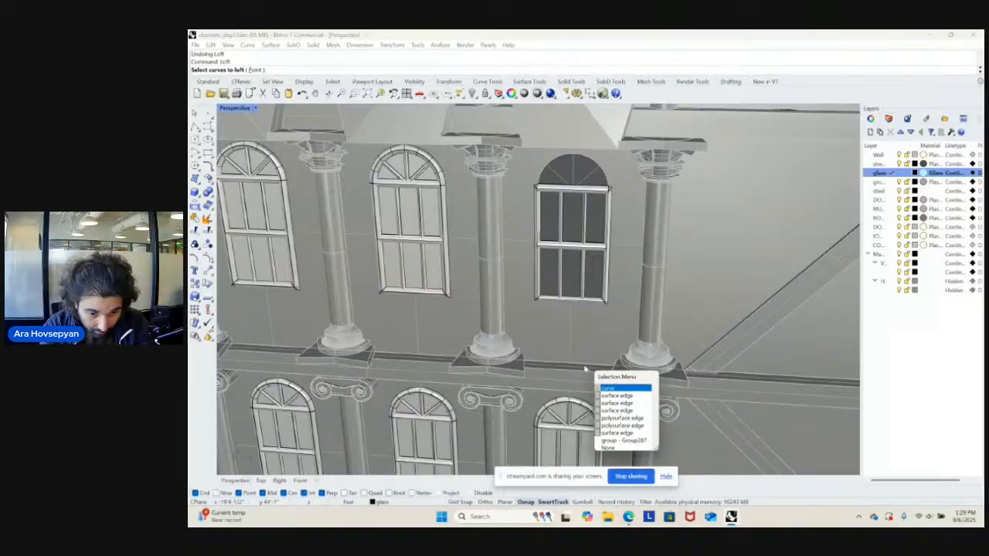
click(614, 414)
right_drag(609, 405, 587, 231)
key(Escape)
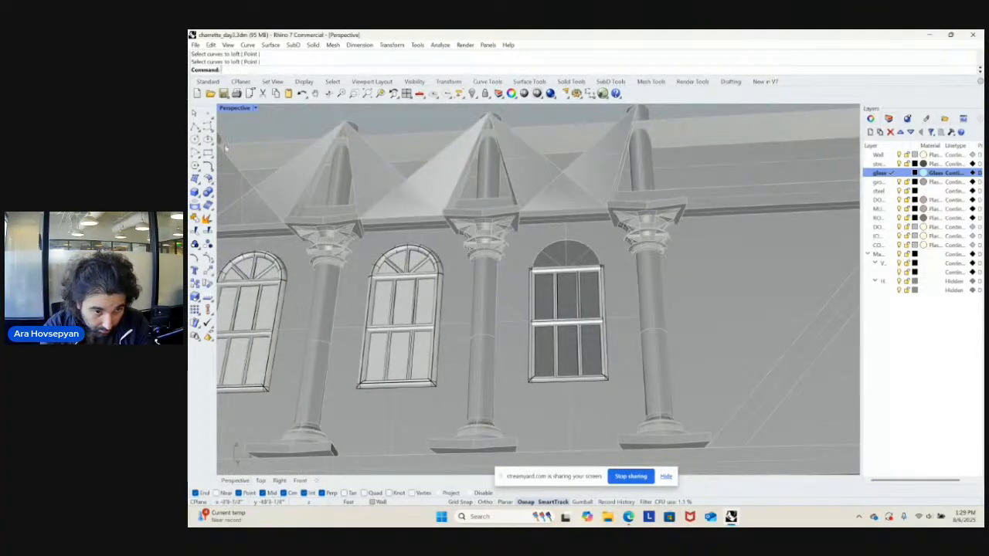
- Set the perspective view to X-Ray display to reveal the hidden edges between the column capitals above the reworked window
click(255, 109)
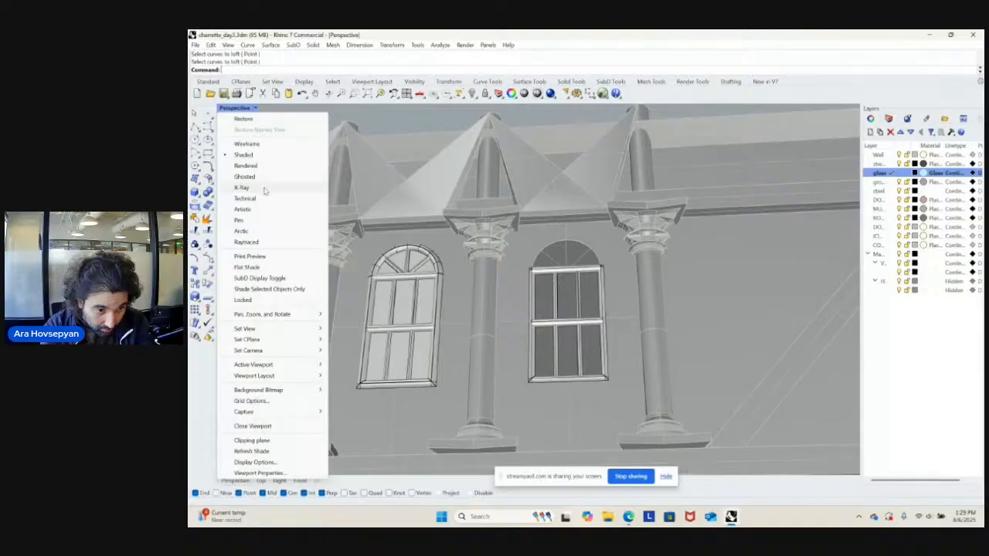
click(242, 188)
scroll(578, 217, up, 3)
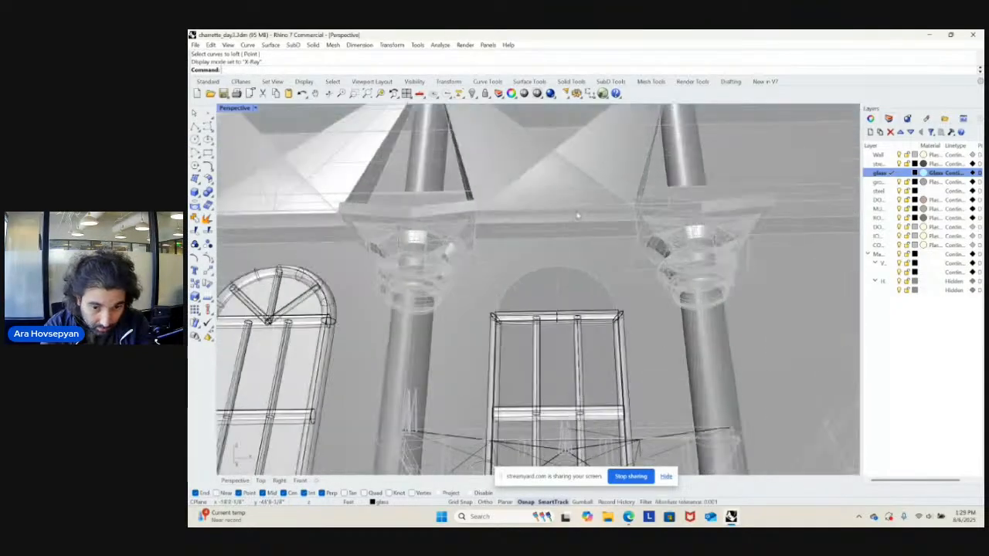
scroll(578, 218, up, 2)
- Try isolating the horizontal band above the reworked window by selecting it without the sloped roof surfaces
click(592, 213)
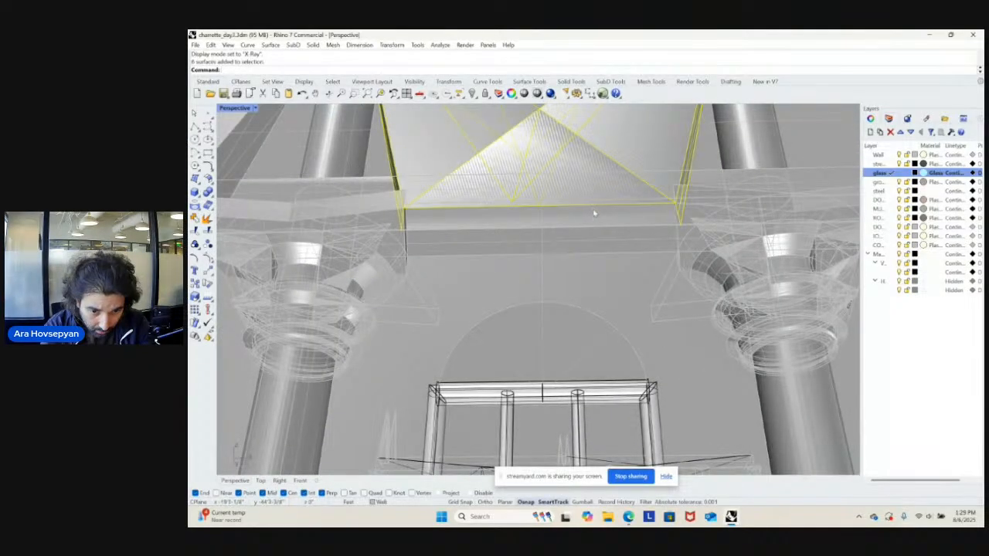
ctrl+click(594, 210)
click(595, 227)
ctrl+click(599, 214)
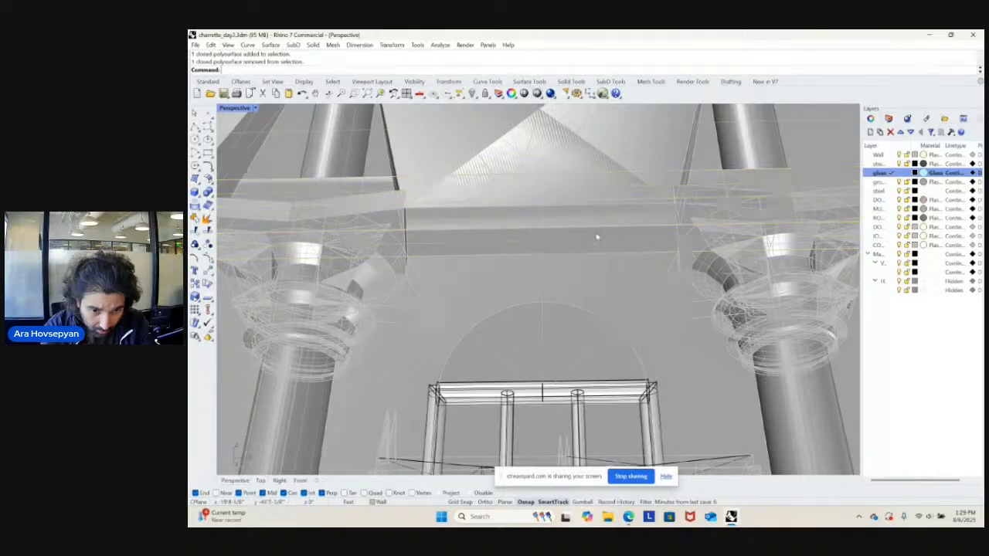
- Examine the overlapping surfaces and the wall opening around the incomplete arched window on the top floor
right_drag(596, 235, 593, 239)
click(573, 314)
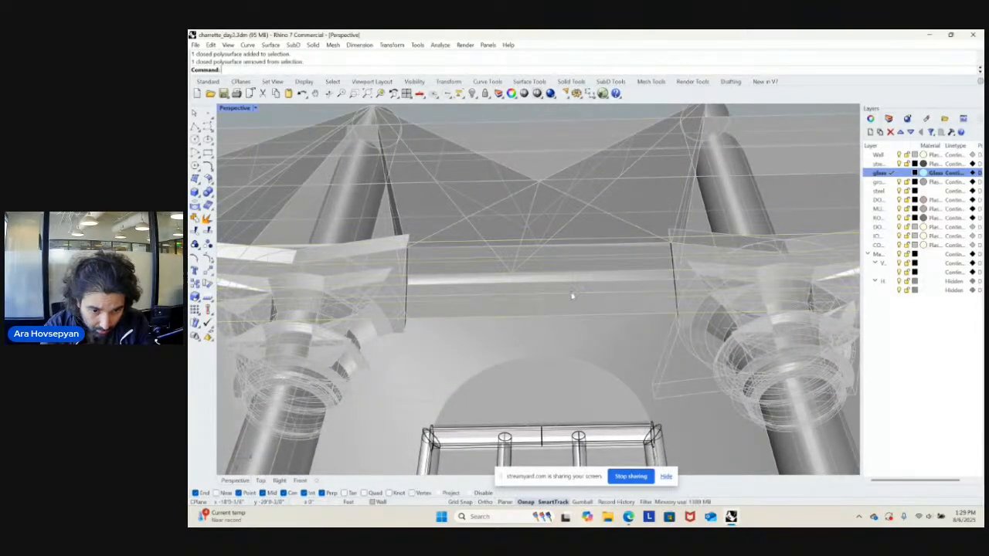
ctrl+click(575, 314)
click(593, 328)
right_drag(585, 305, 549, 239)
click(550, 246)
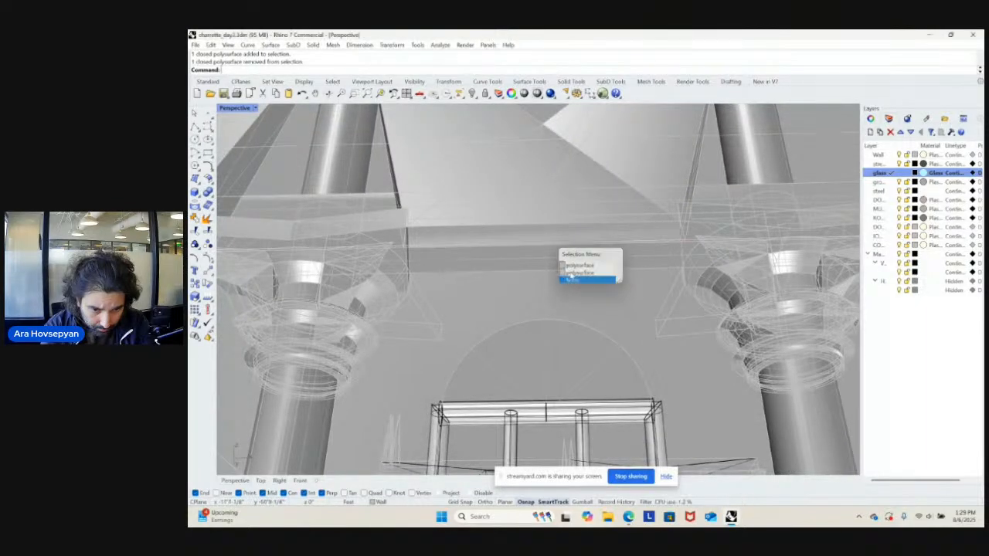
click(576, 273)
right_drag(555, 227, 610, 279)
click(581, 206)
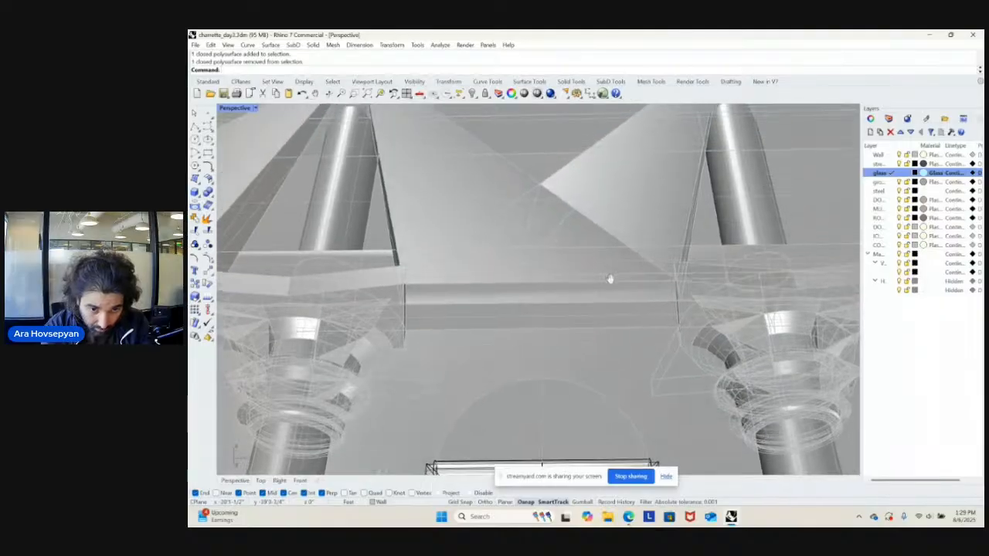
click(642, 207)
scroll(645, 217, down, 5)
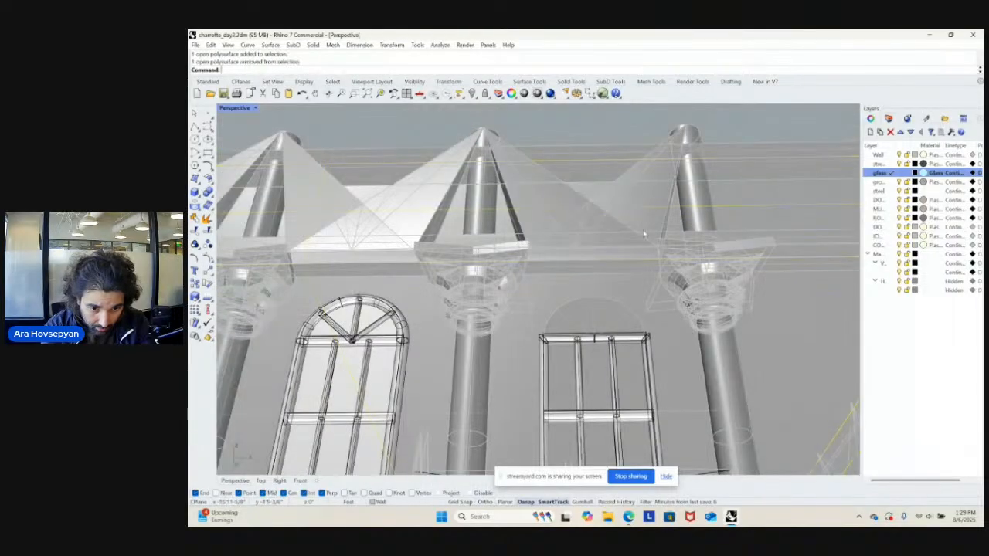
right_drag(646, 224, 476, 288)
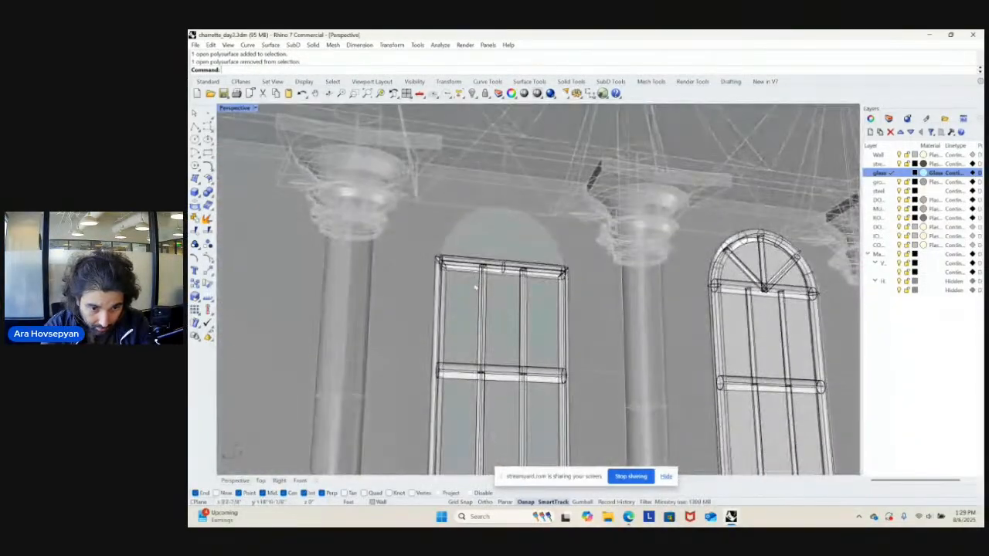
click(516, 178)
click(542, 213)
right_drag(530, 214, 532, 264)
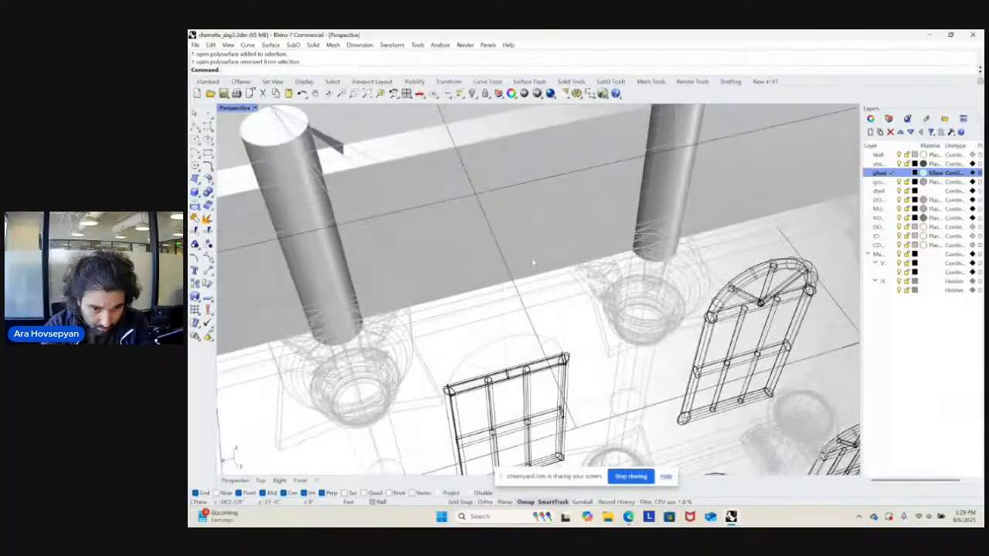
click(543, 278)
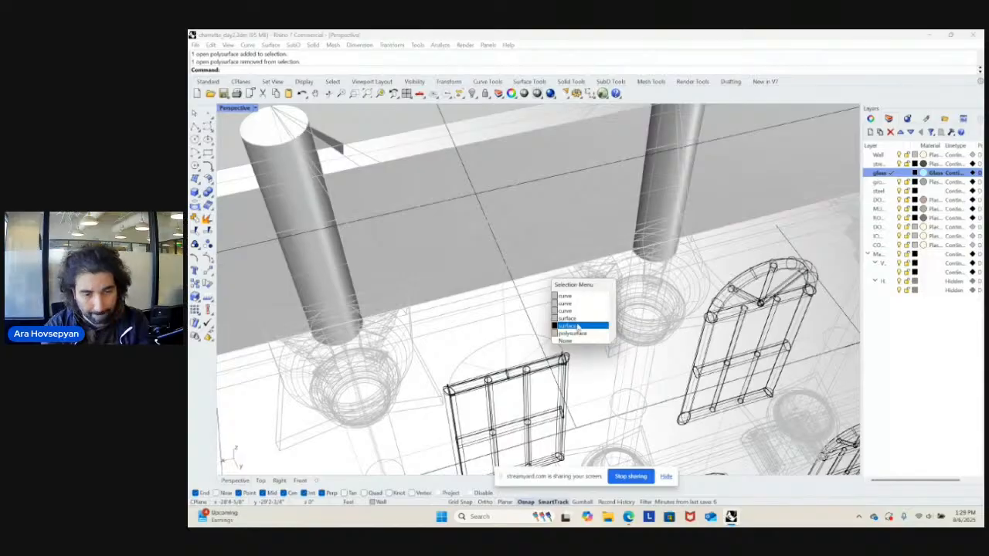
key(Escape)
- Switch the perspective view to the Shaded display mode
scroll(578, 327, down, 14)
right_drag(578, 327, 654, 155)
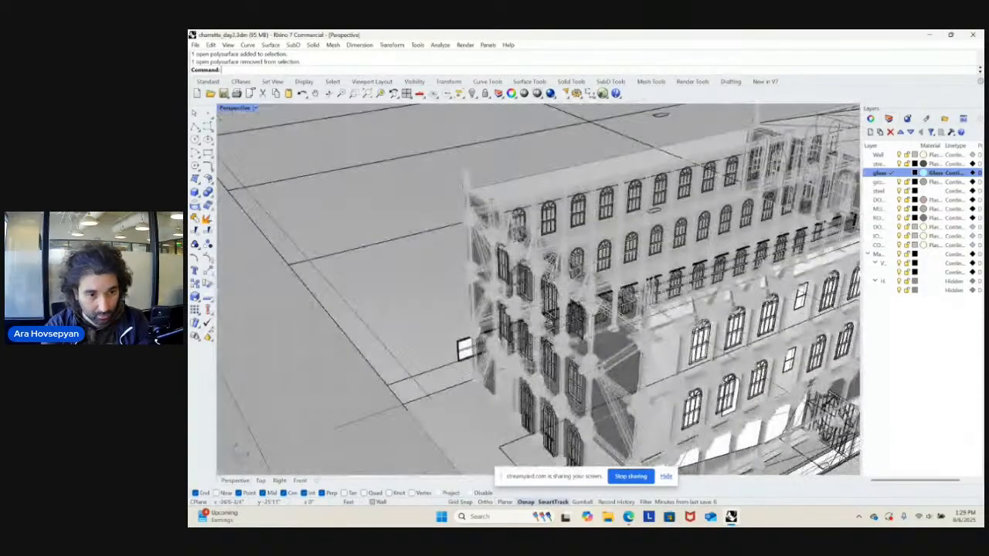
click(255, 109)
click(267, 176)
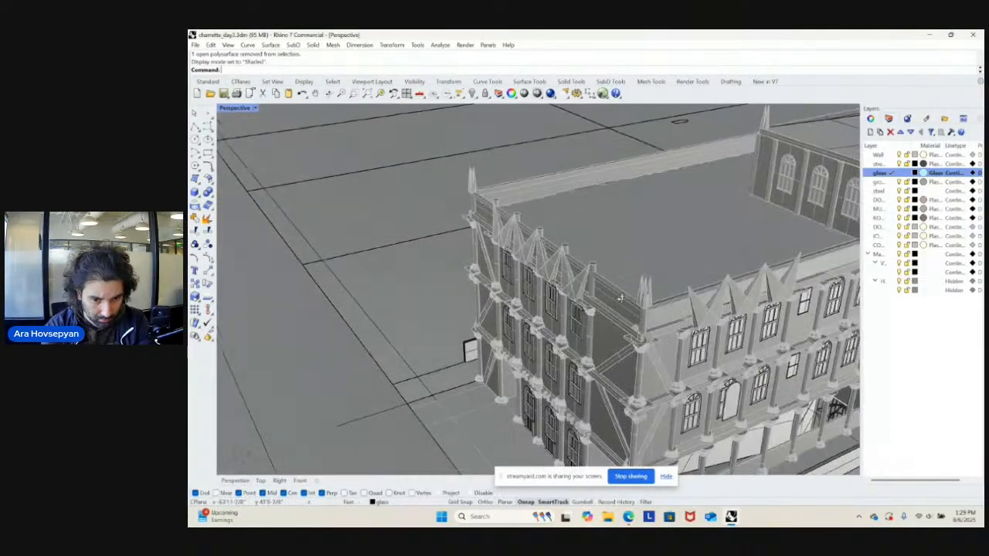
- Copy the top-floor wall panel with the arched opening in the bay nearest the blank corner wall to open ground beside the building
scroll(593, 342, up, 5)
click(567, 349)
shift+right_drag(567, 349, 598, 284)
text(copy)
key(Return)
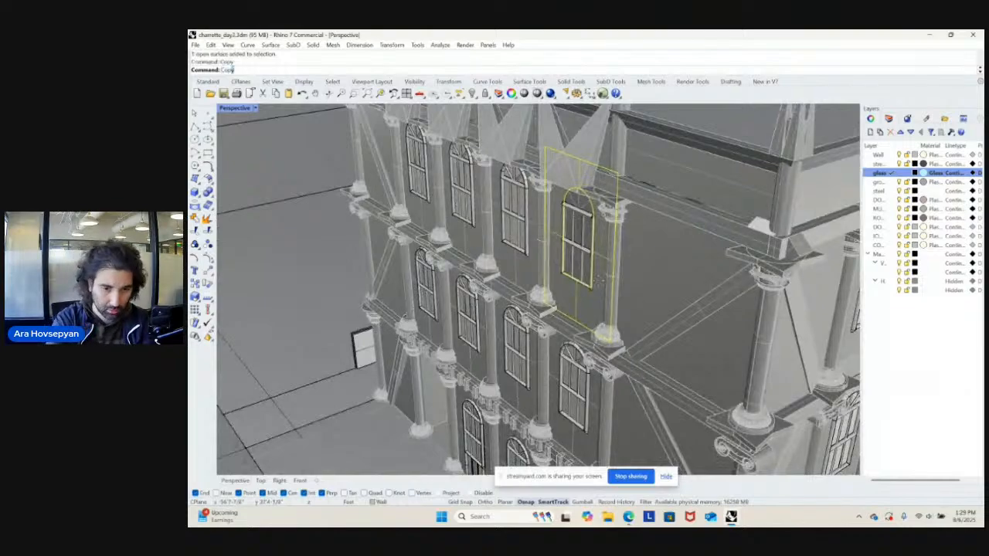
scroll(575, 278, down, 8)
click(534, 337)
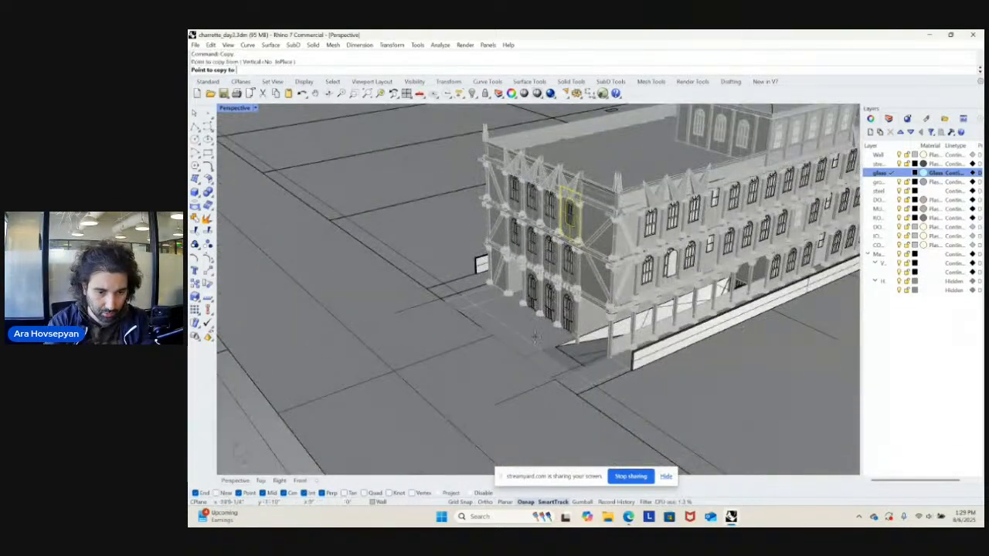
click(421, 299)
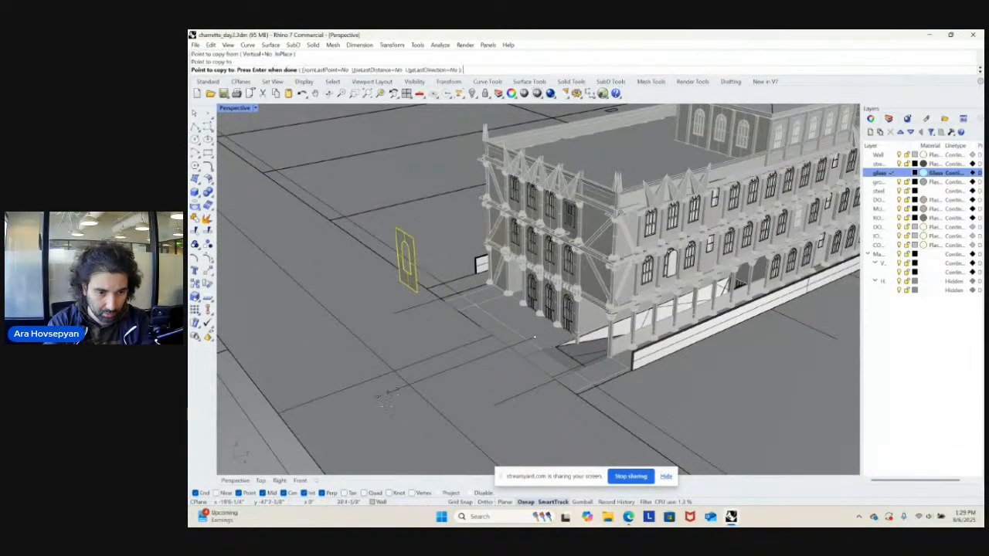
key(Return)
click(413, 288)
key(ctrl+shift+e)
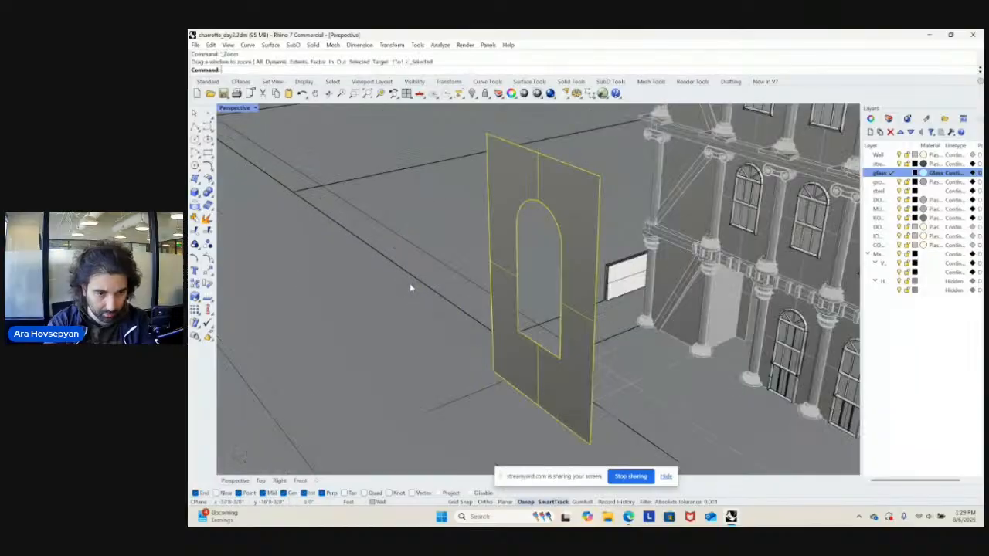
- Try to loft a surface between the top and bottom edges of the copied wall panel
key(Return)
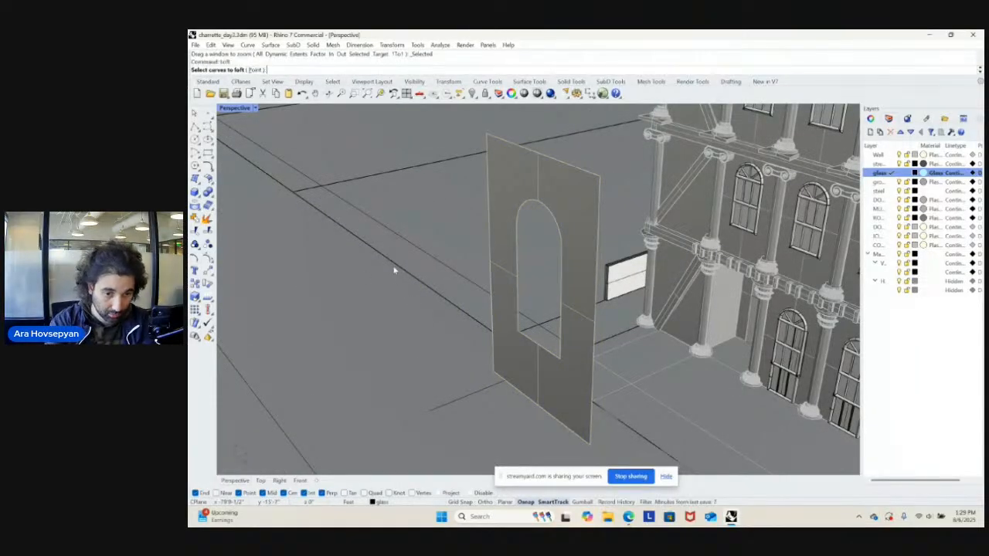
click(508, 385)
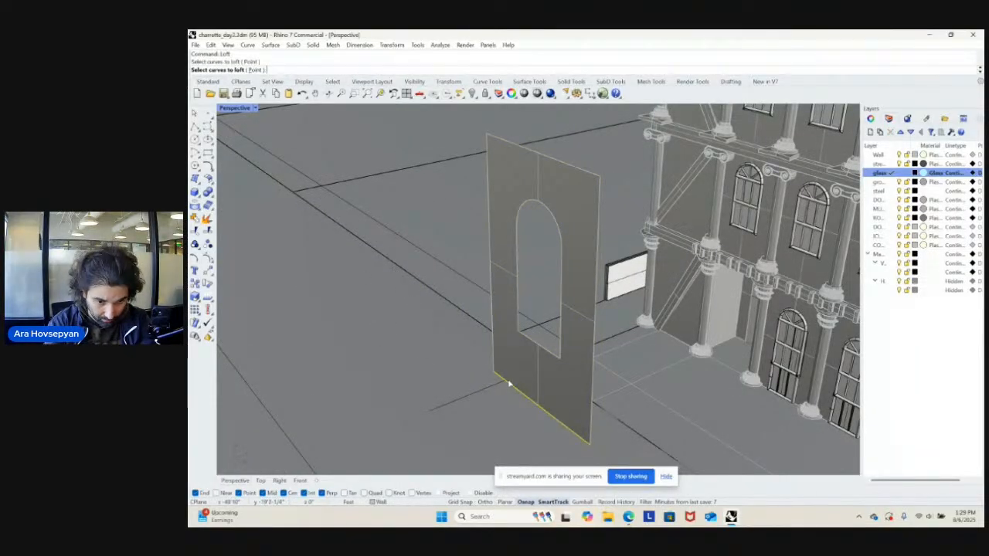
click(578, 168)
key(Return)
key(Escape)
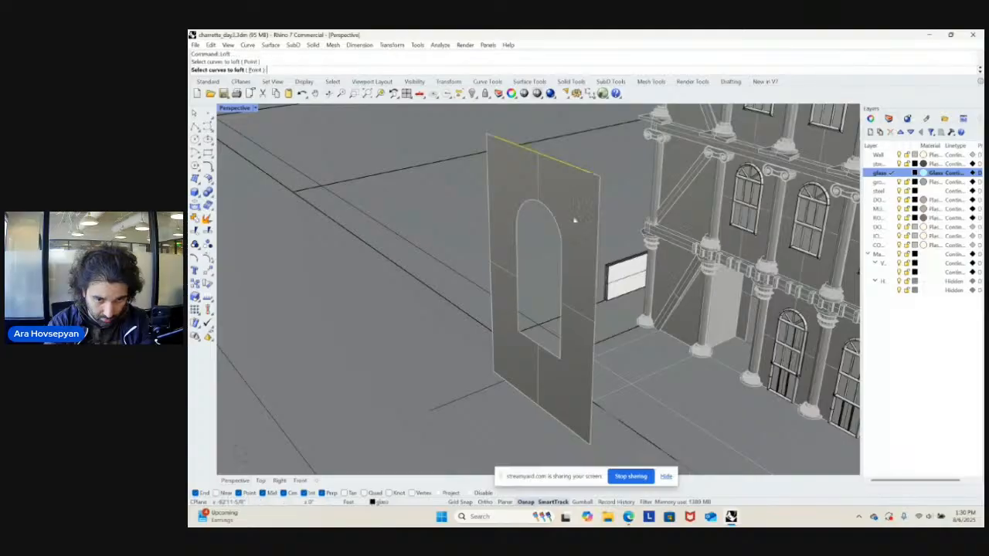
click(517, 394)
key(Return)
key(Return)
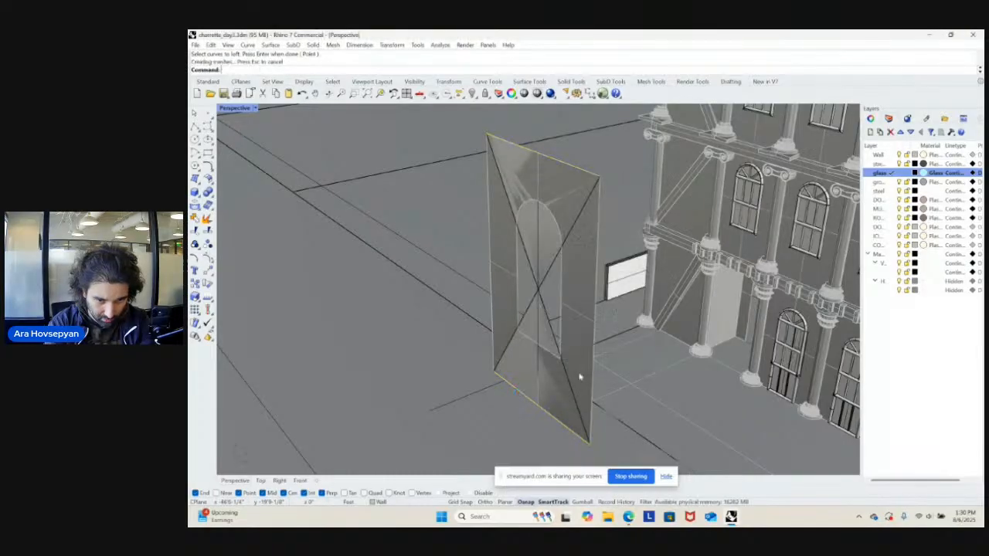
key(Return)
key(ctrl+a)
key(Escape)
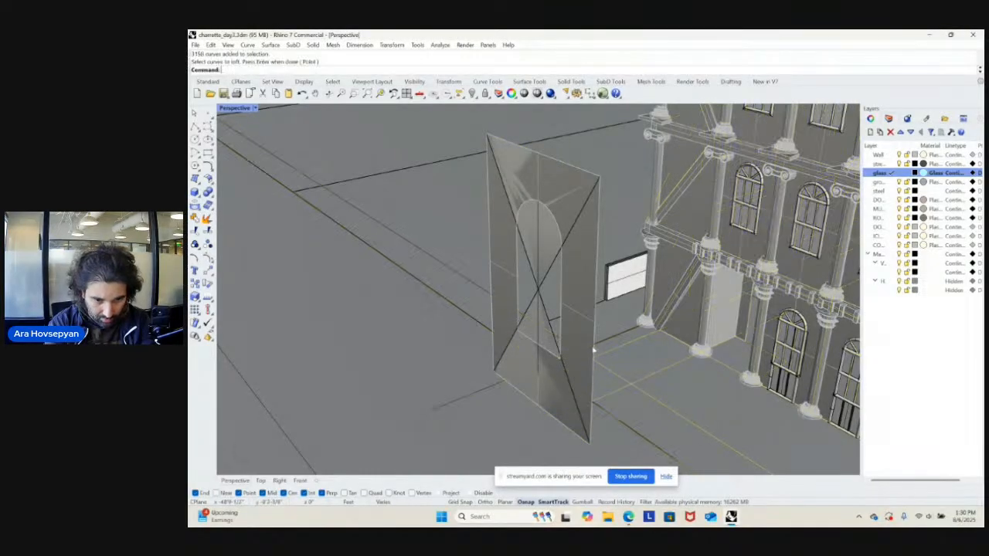
key(ctrl+z)
- Loft a surface between the two vertical side edges of the copied wall panel
key(Return)
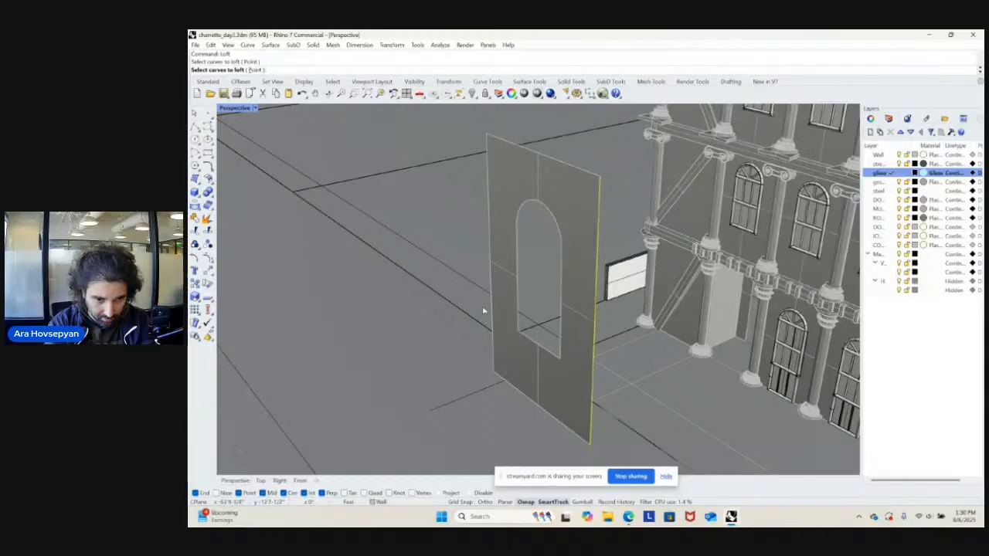
click(490, 276)
key(Return)
key(Return)
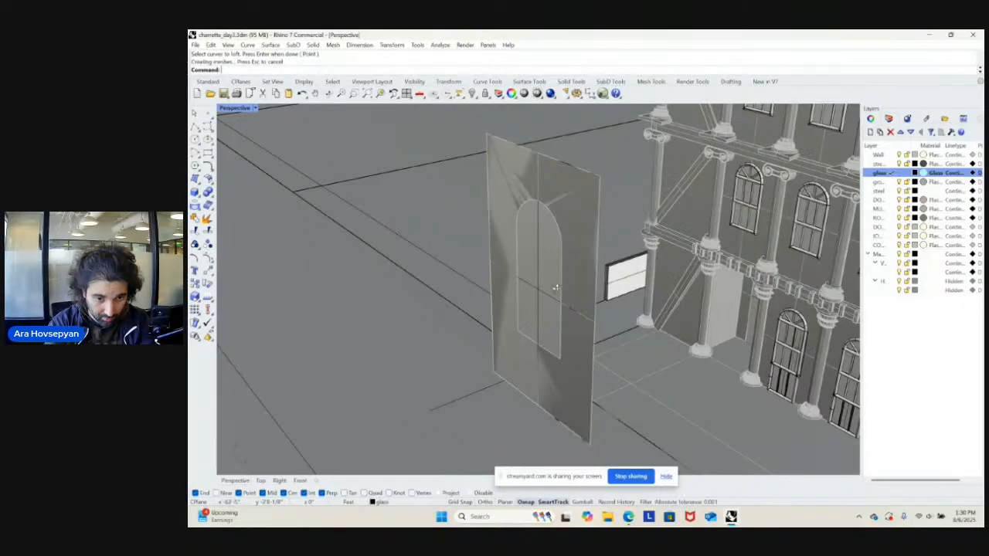
- Try to move the lofted panel from its bottom midpoint onto the middle-floor window bay below the original panel
right_drag(555, 288, 555, 266)
click(554, 266)
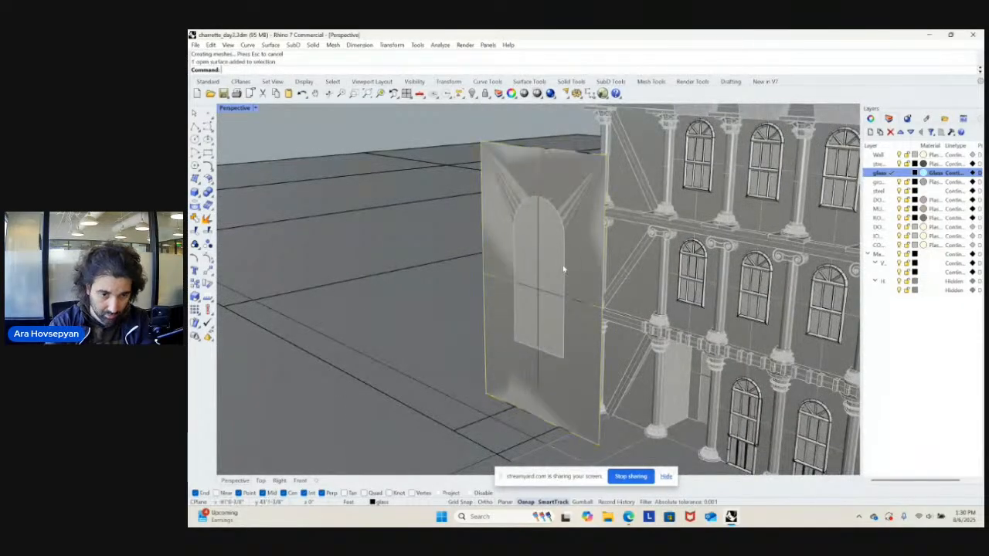
shift+click(563, 269)
right_drag(564, 270, 533, 349)
click(576, 277)
text(M)
key(Return)
click(518, 345)
scroll(541, 309, up, 5)
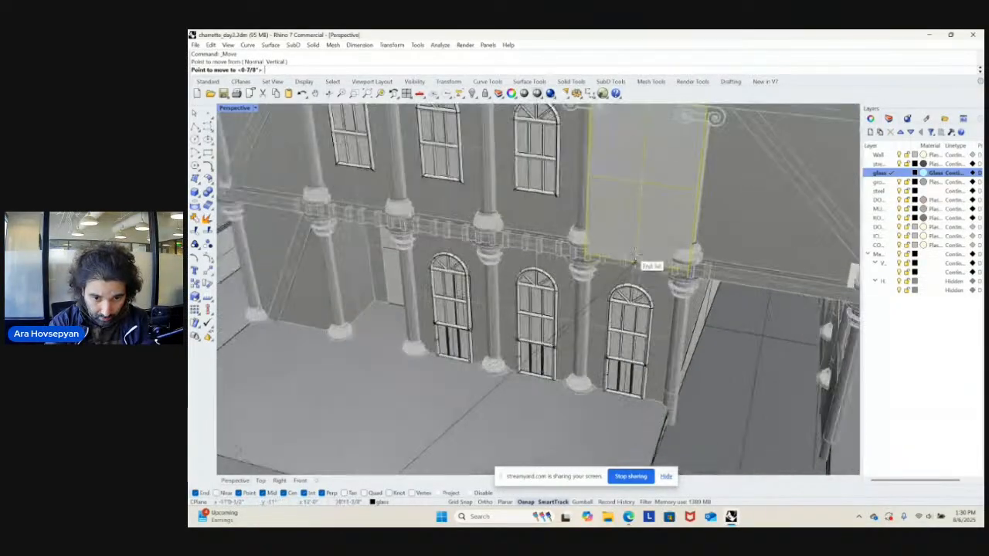
click(652, 256)
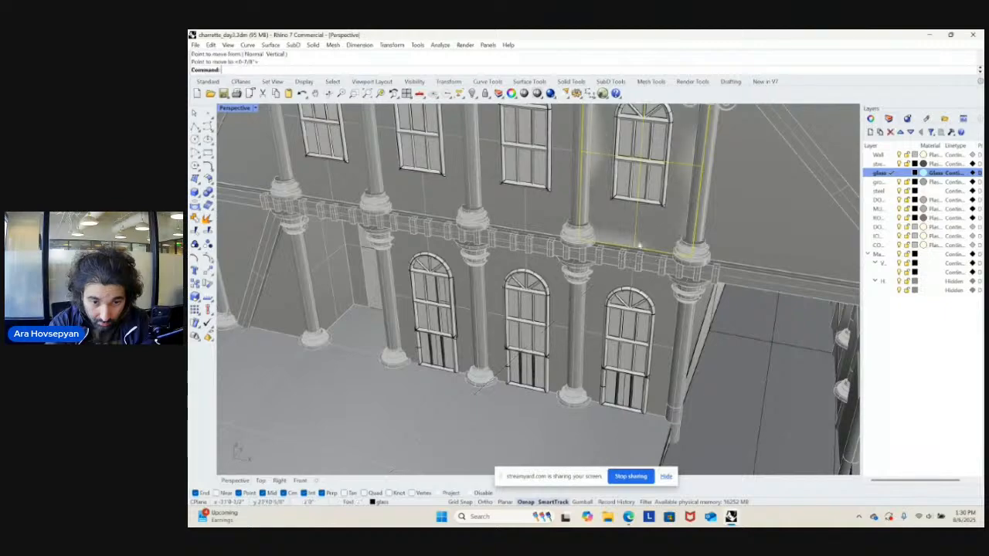
right_drag(653, 221, 643, 249)
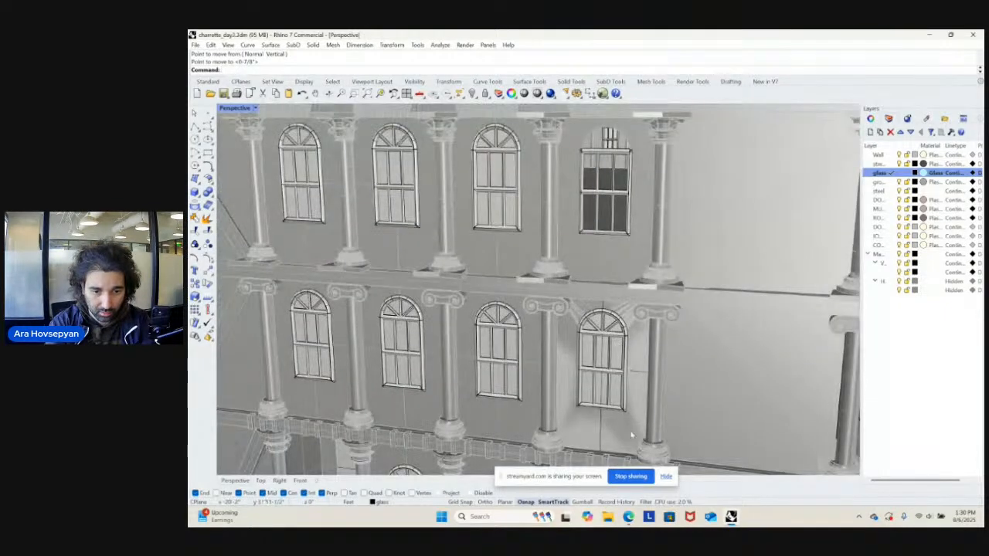
- Undo the lofted panel's move onto the middle floor
click(631, 435)
text(zs)
key(Return)
scroll(616, 386, down, 9)
key(ctrl+z)
- Move the lofted panel by its bottom midpoint to the base midpoint of the top-floor bay with the incomplete window
shift+right_drag(616, 386, 612, 317)
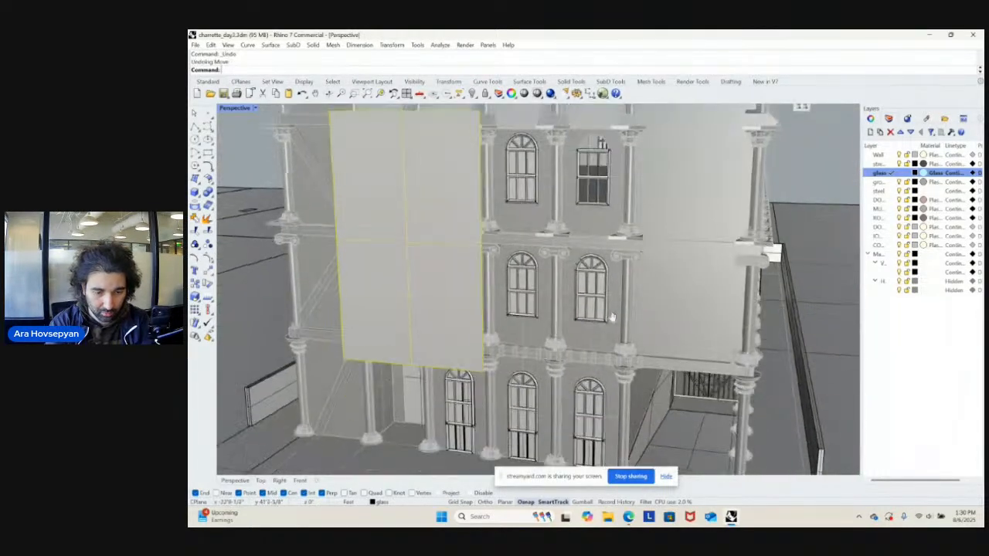
text(m)
key(Return)
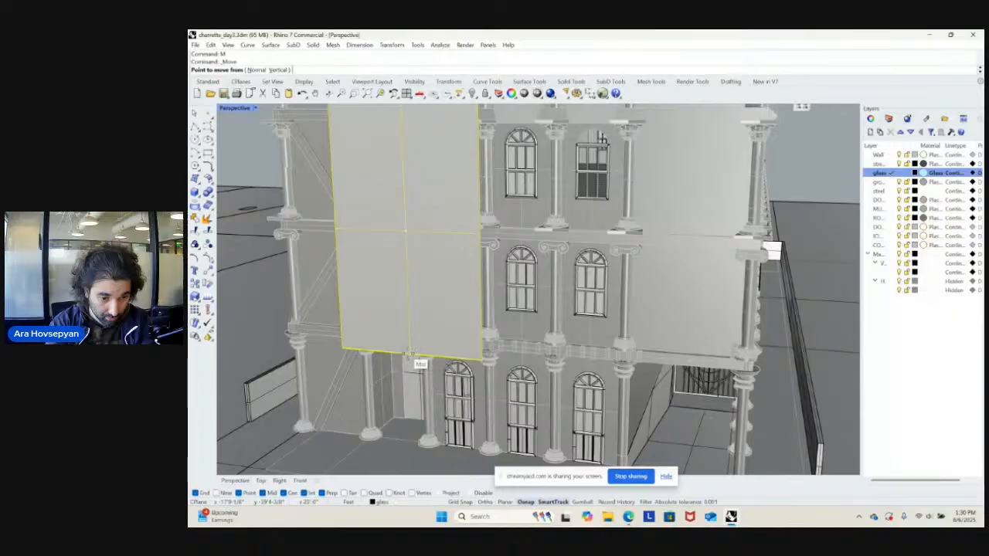
click(411, 354)
click(594, 234)
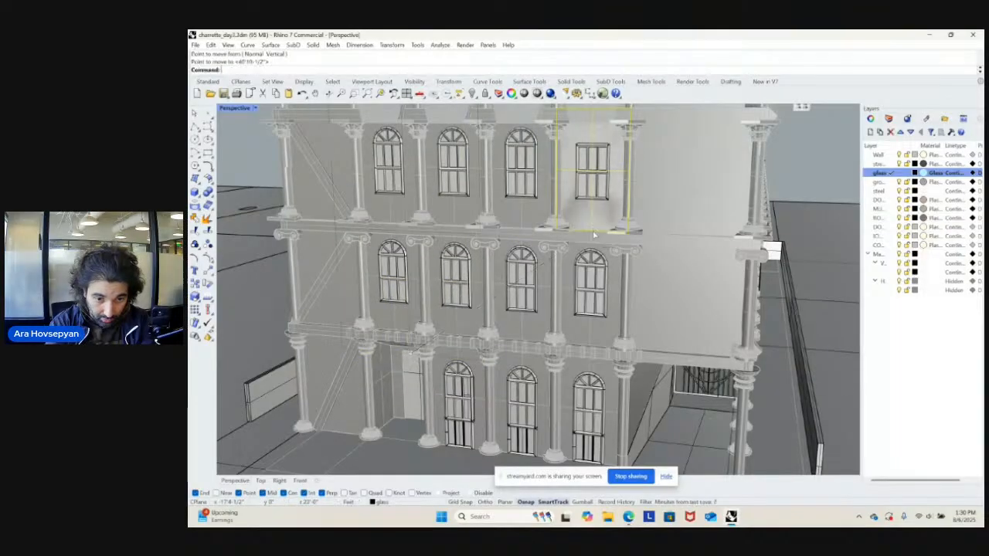
- Try to assign the wall surface with the arched opening in that top-floor bay to the Wall layer
key(Escape)
click(598, 223)
click(656, 241)
text(zs)
key(Return)
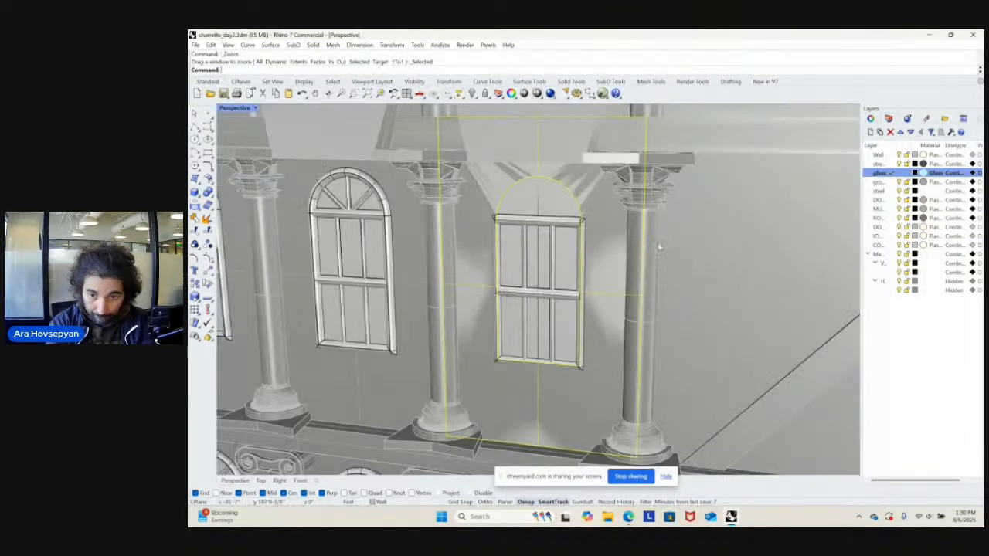
right_click(879, 158)
click(924, 305)
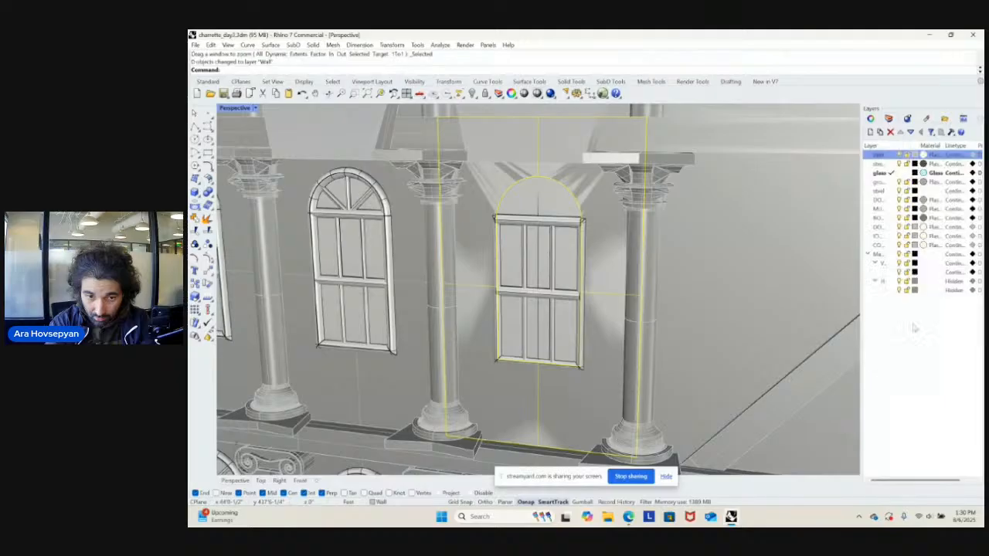
- Delete the original wall surface with the arched opening, keeping the solid lofted panel in the top-floor bay
scroll(584, 186, down, 3)
click(591, 190)
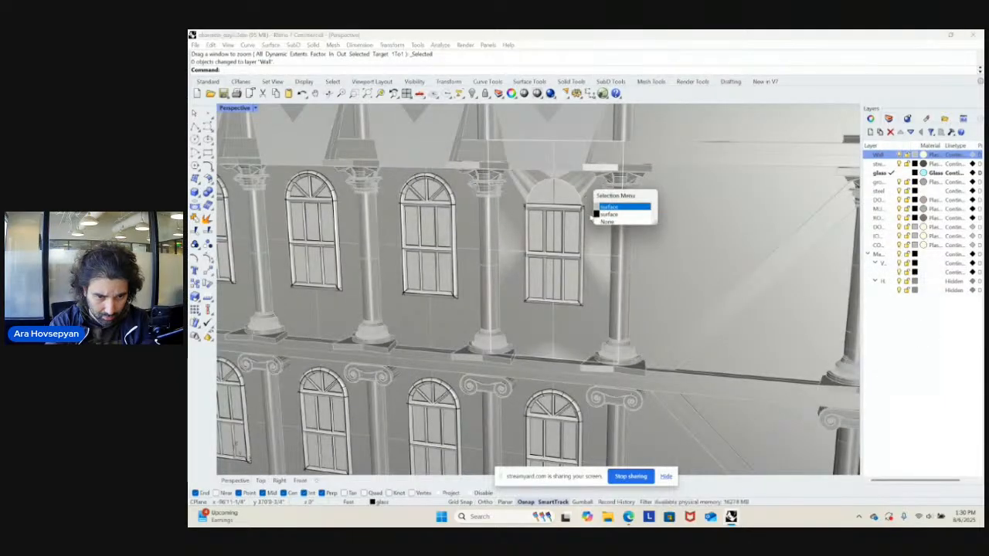
key(Escape)
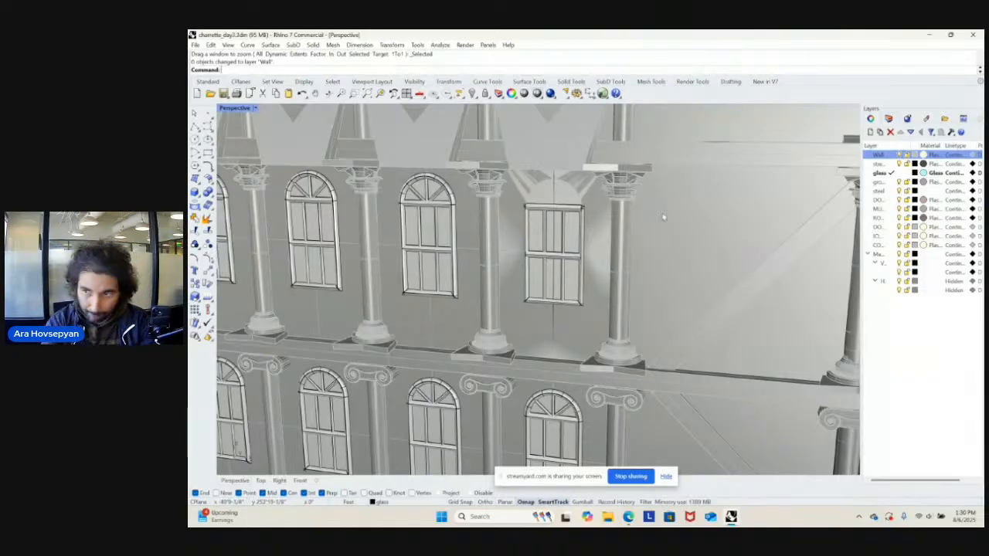
click(573, 203)
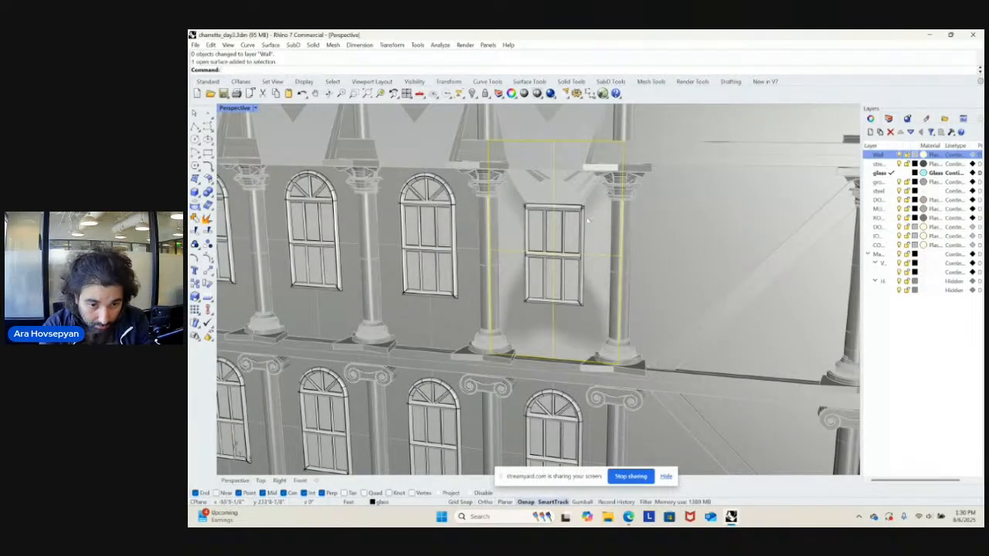
click(597, 206)
click(603, 218)
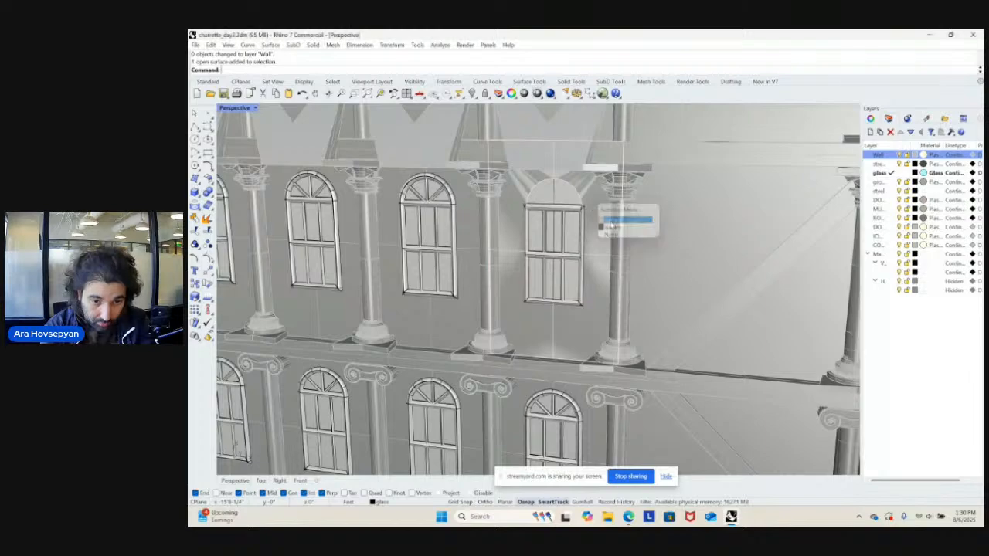
key(Delete)
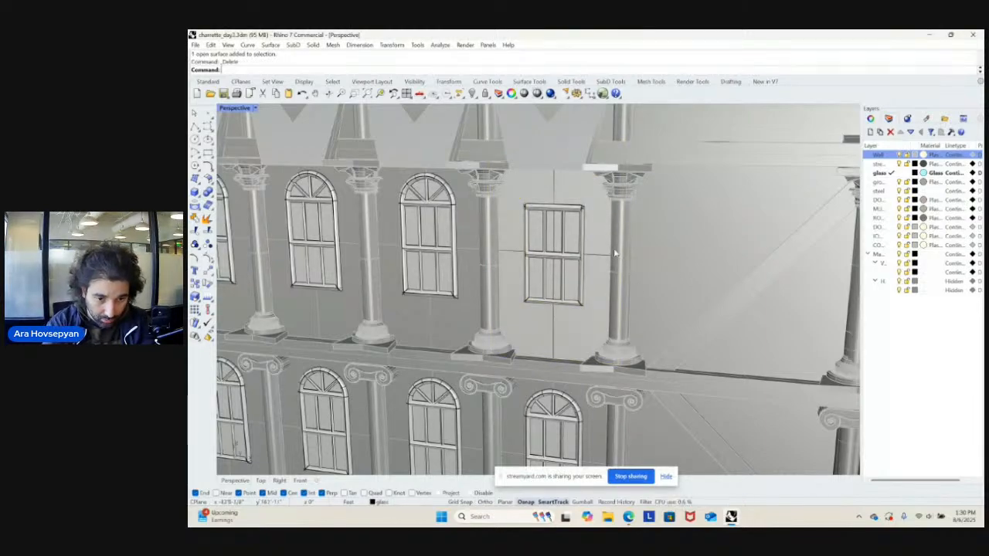
- Split the solid lofted panel in the top-floor bay, using the rectangular window frame as the cutting object
key(Return)
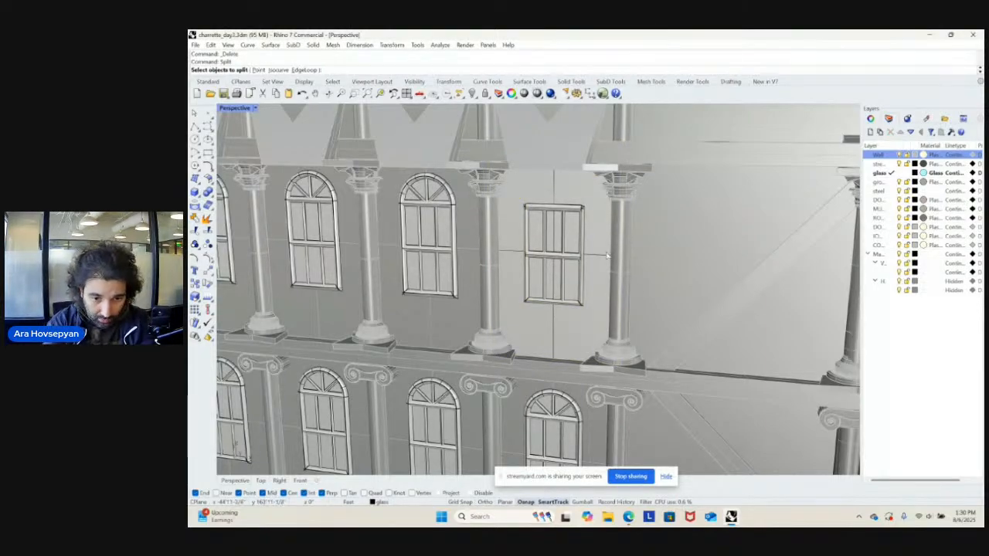
click(606, 256)
click(603, 258)
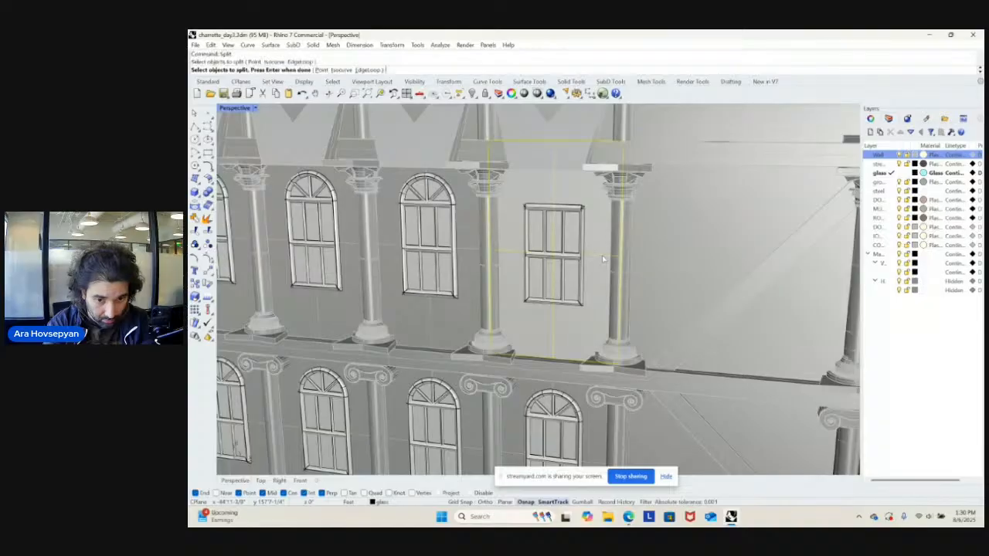
key(Return)
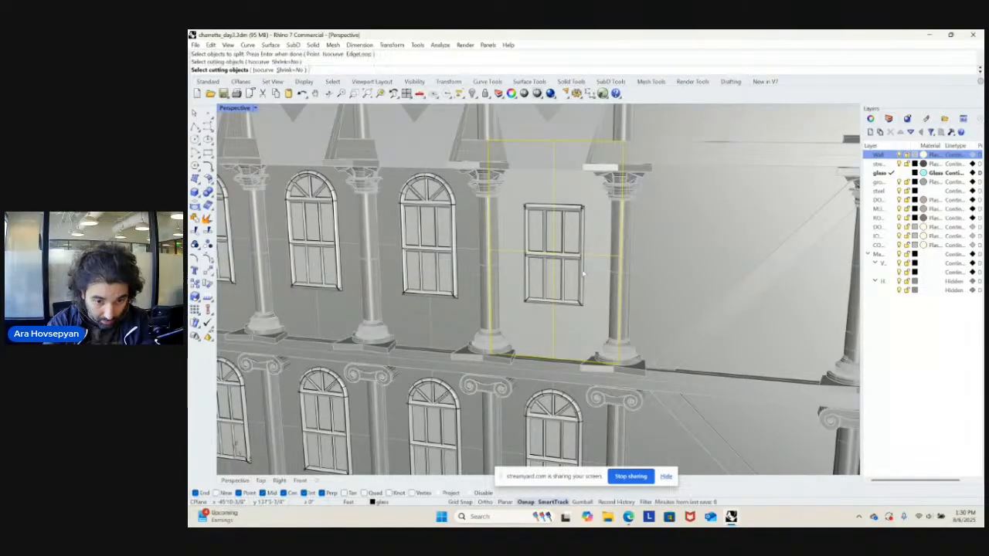
click(581, 282)
key(Return)
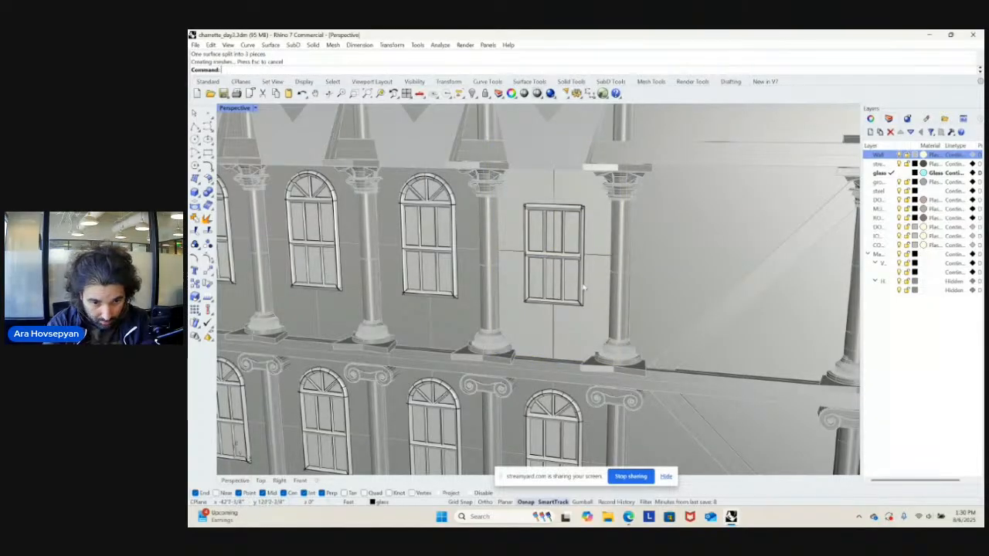
- Delete the split strip of panel surface that lies within the rectangular window frame
click(585, 287)
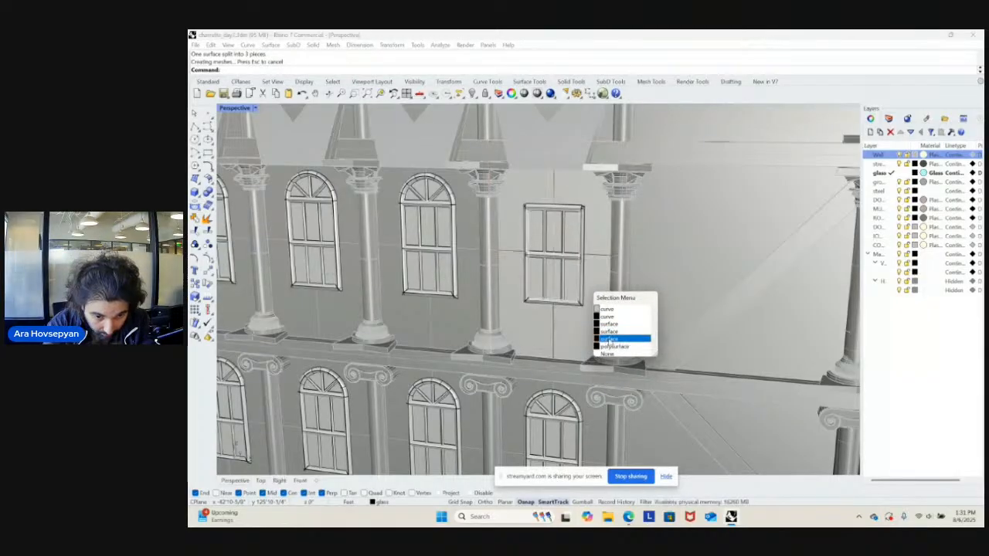
click(610, 346)
scroll(591, 303, up, 6)
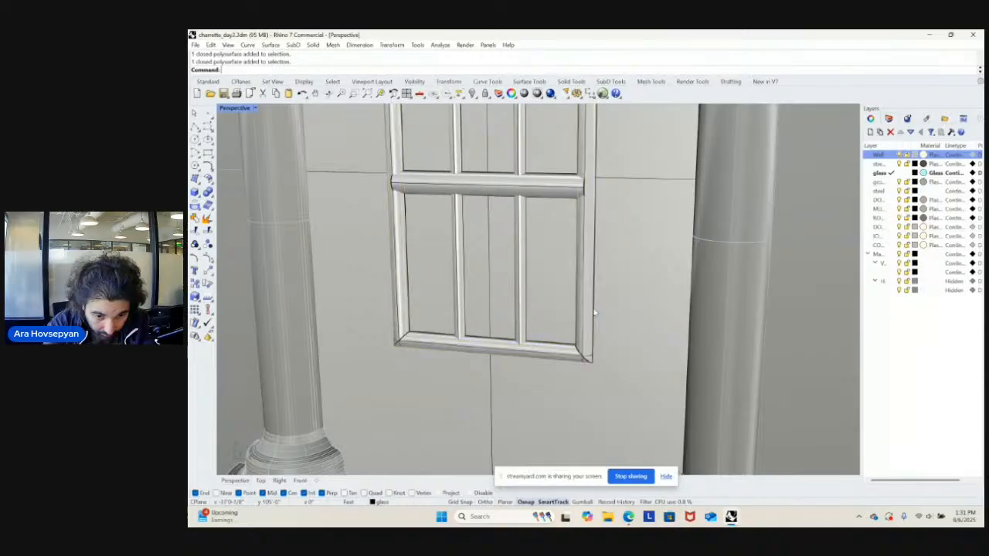
click(594, 313)
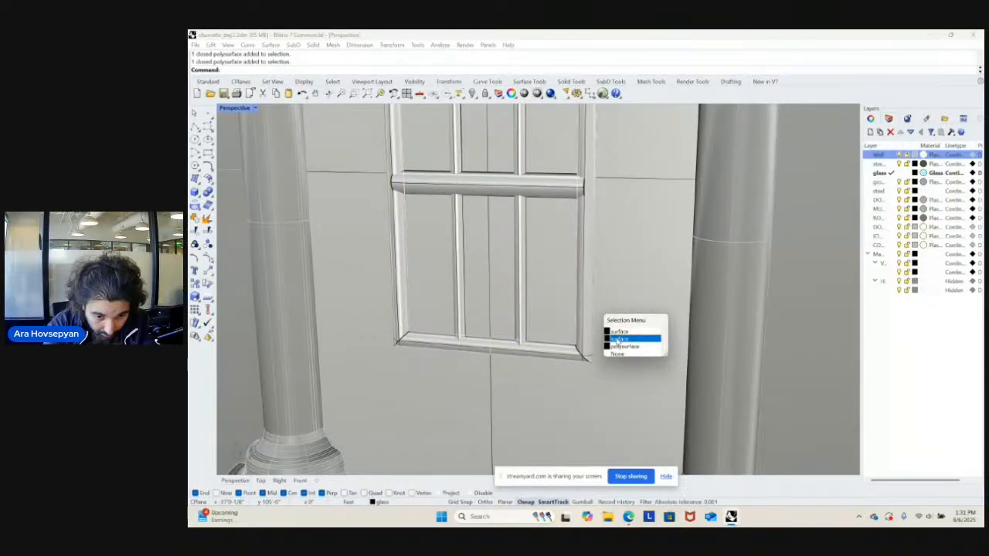
click(620, 347)
scroll(608, 325, down, 6)
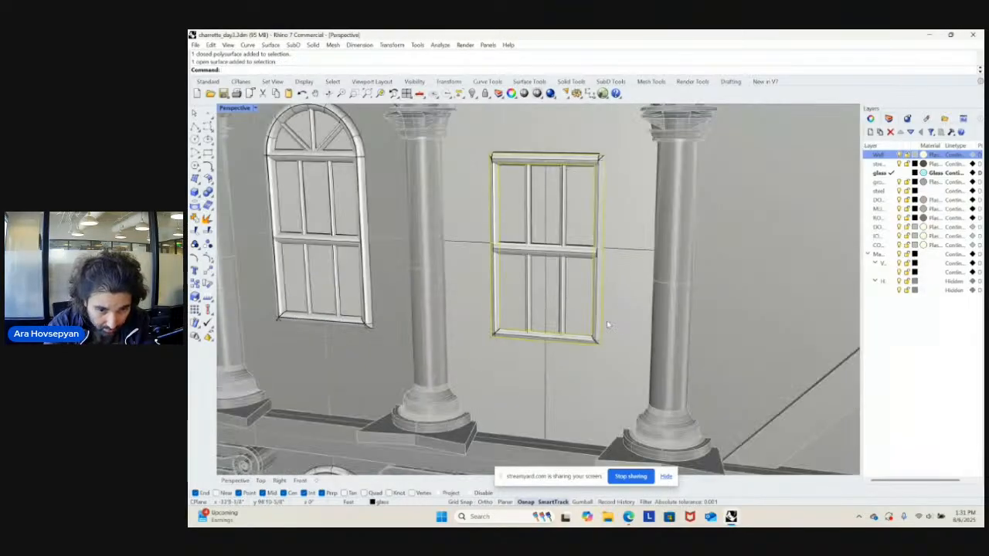
key(Delete)
- Assign the panel piece inside the window frame to the glass layer and display the perspective view in Rendered mode
click(576, 303)
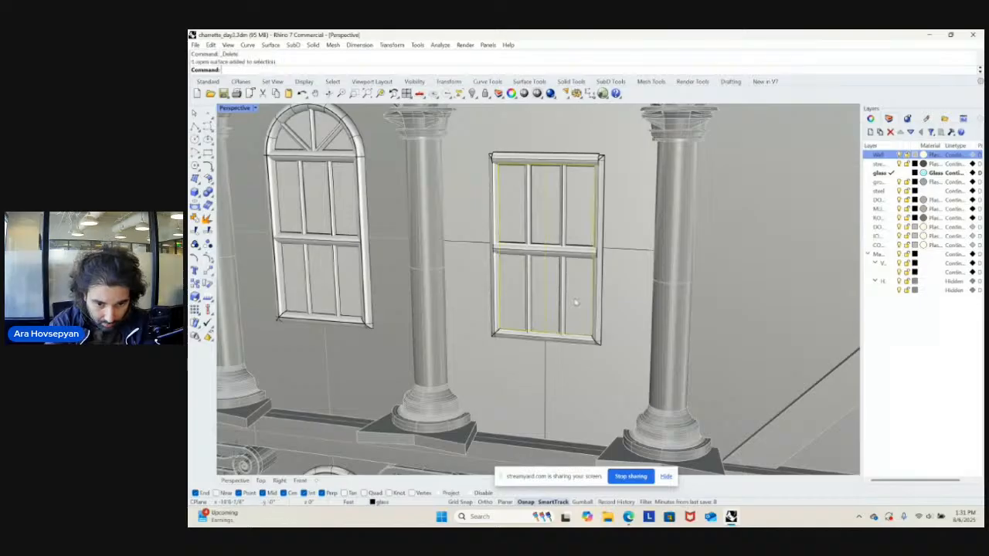
right_click(889, 176)
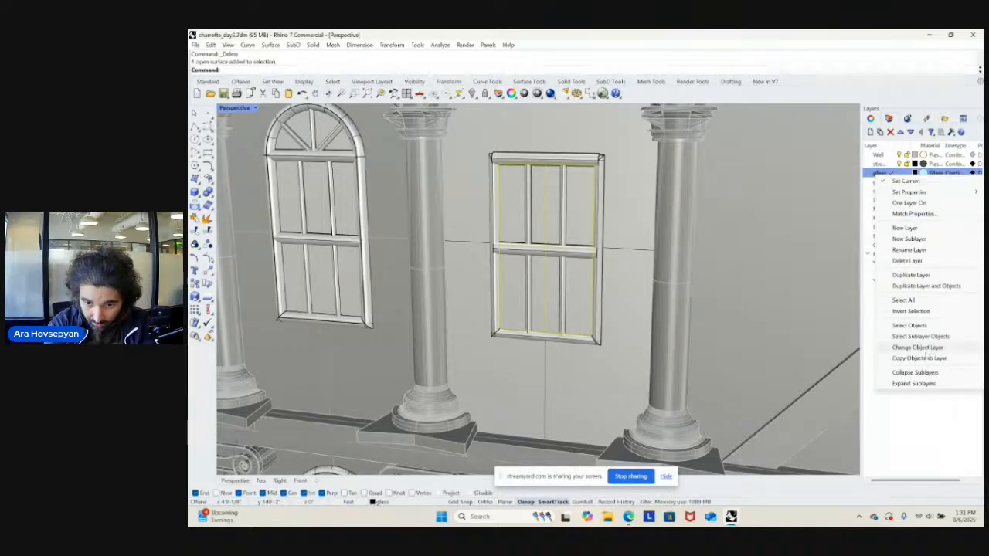
click(920, 348)
click(254, 107)
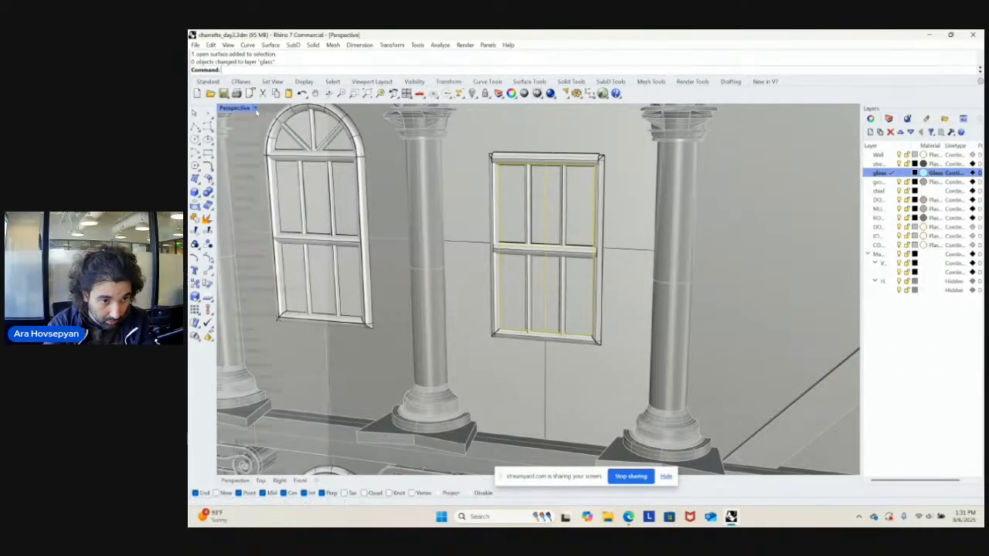
click(255, 165)
scroll(580, 309, down, 3)
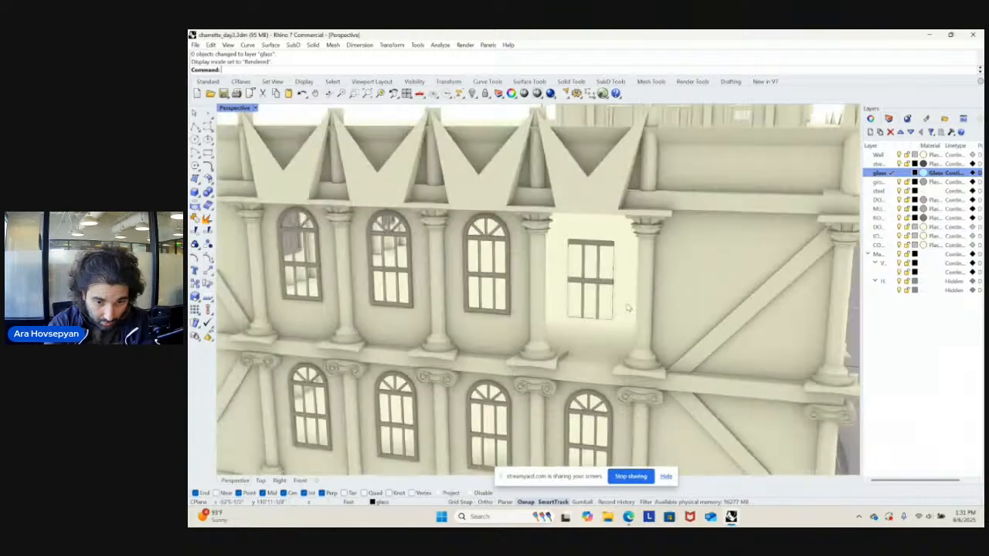
- Move the panel surface surrounding the rectangular window to the Wall layer
click(628, 308)
click(653, 334)
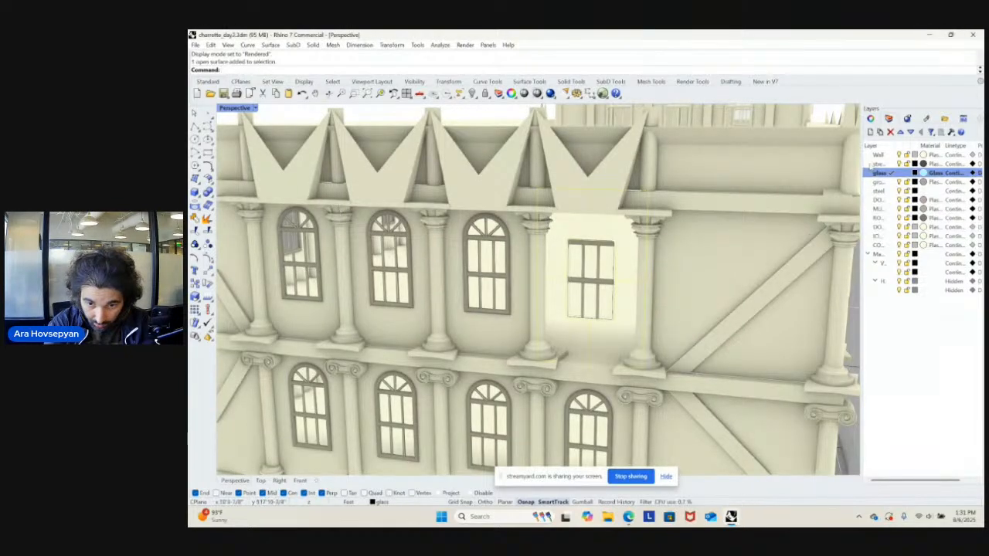
right_click(881, 155)
click(931, 326)
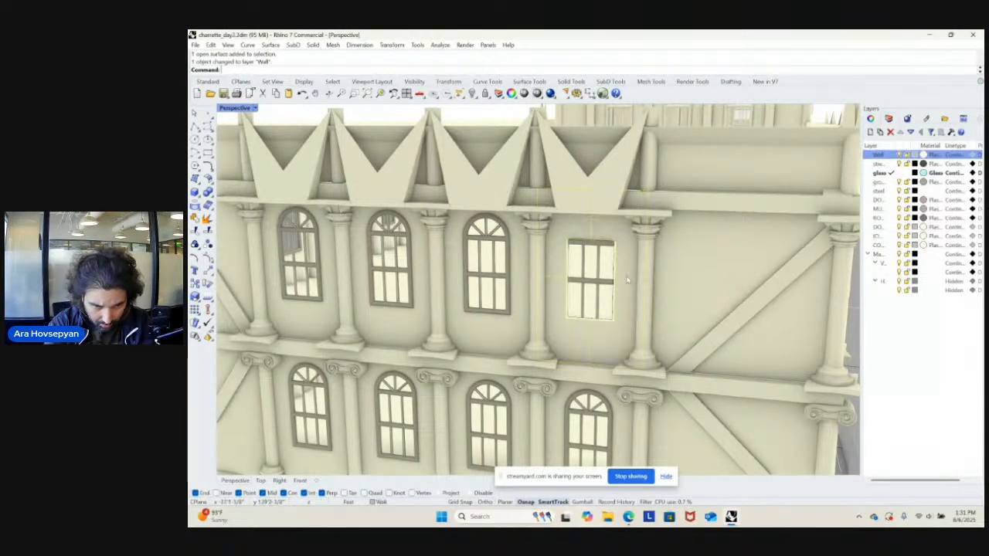
- Widen the layer name column and move the rectangular window's outer frame to the MULLION layer
scroll(628, 280, up, 5)
click(613, 270)
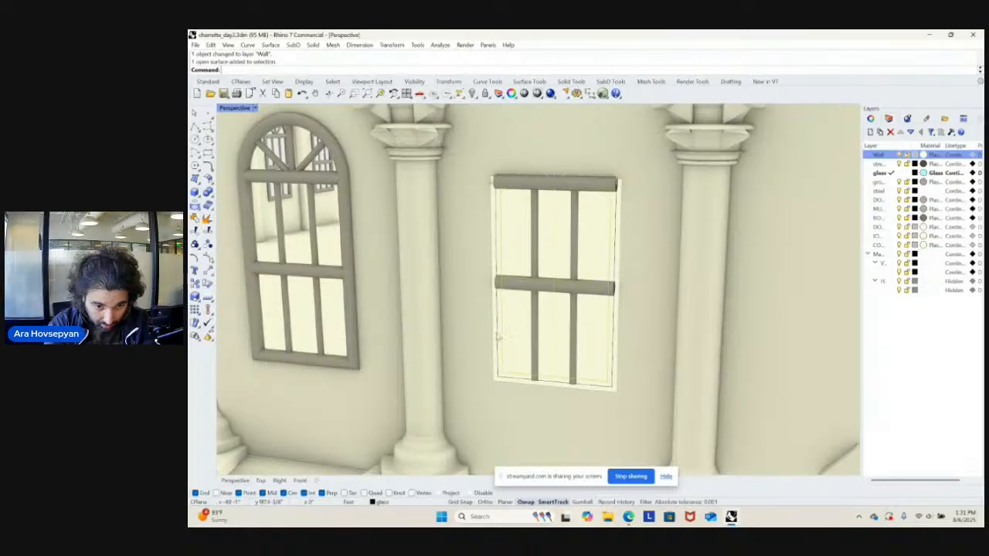
click(498, 307)
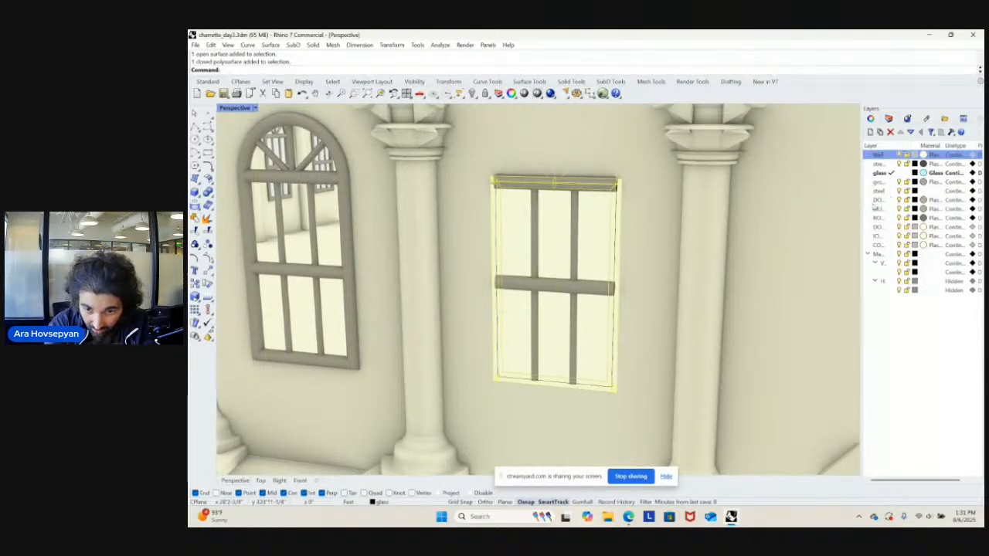
drag(894, 145, 926, 146)
click(900, 213)
right_click(901, 214)
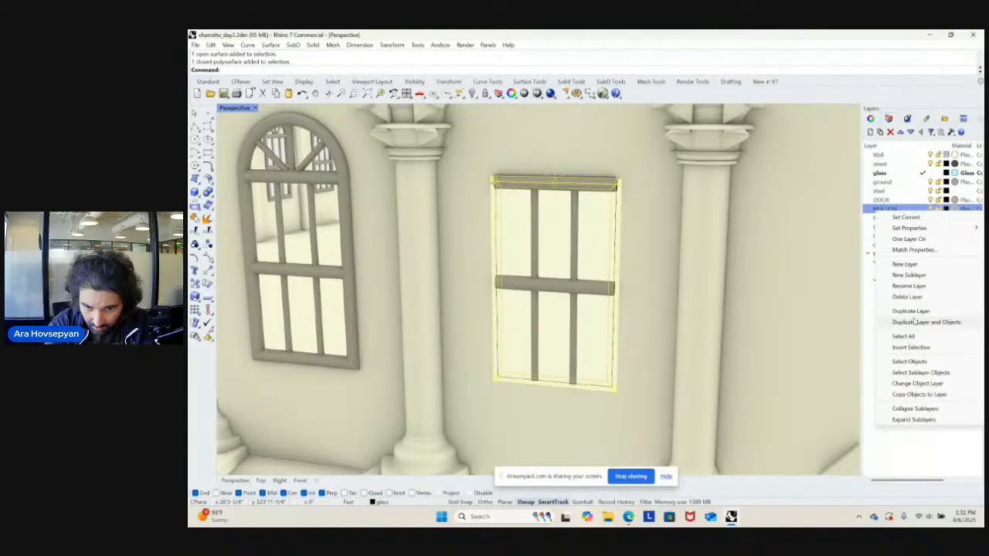
click(918, 384)
- Delete the leftover arch curves above the rectangular window in the top-floor bay
scroll(623, 310, down, 8)
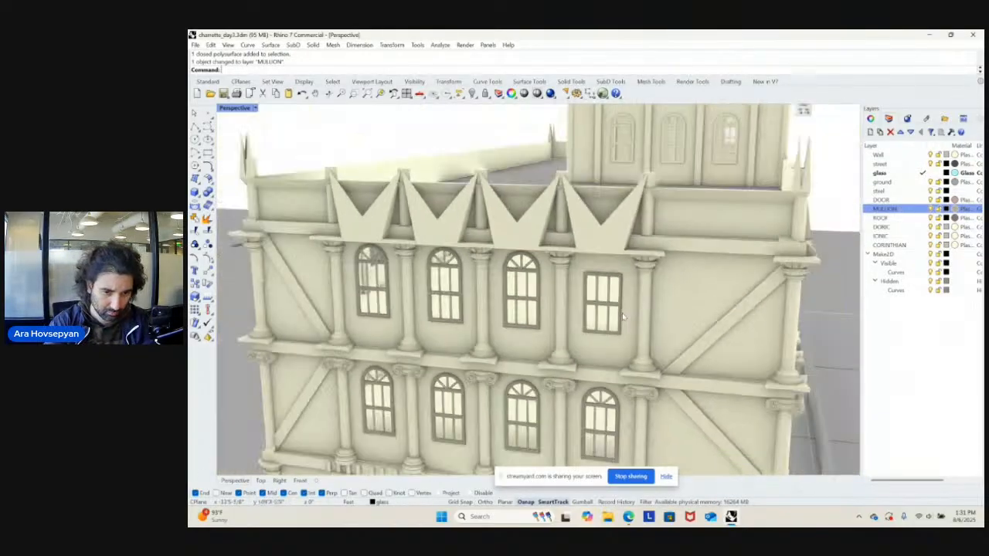
right_drag(671, 294, 638, 316)
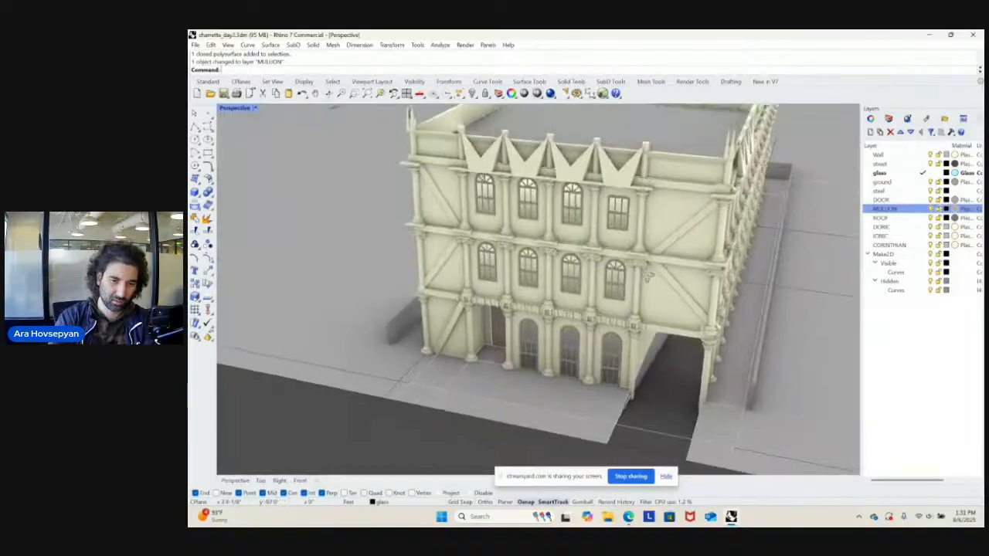
scroll(628, 226, up, 9)
right_drag(629, 225, 592, 258)
click(585, 260)
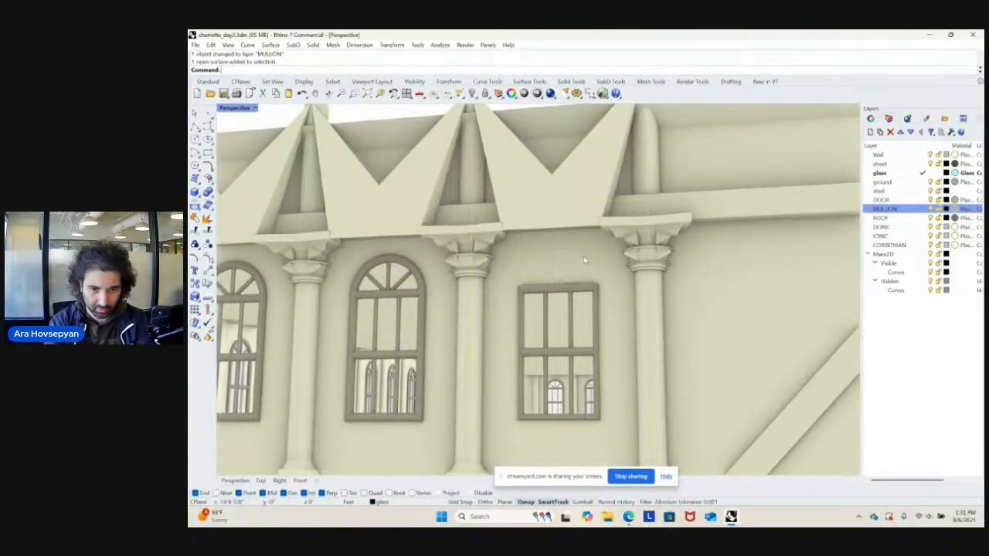
click(586, 267)
key(Return)
key(Delete)
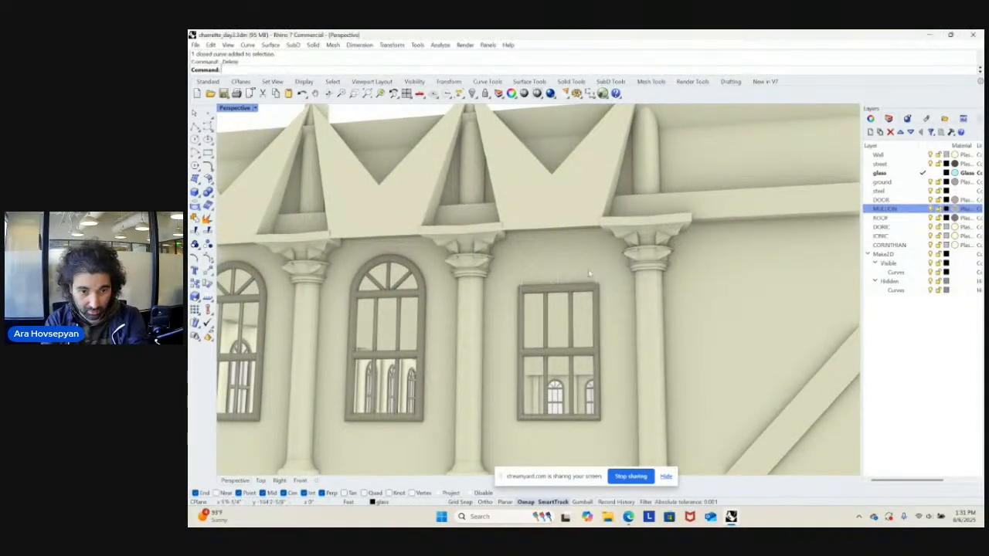
click(584, 267)
key(Return)
key(Delete)
click(556, 258)
key(Return)
key(Delete)
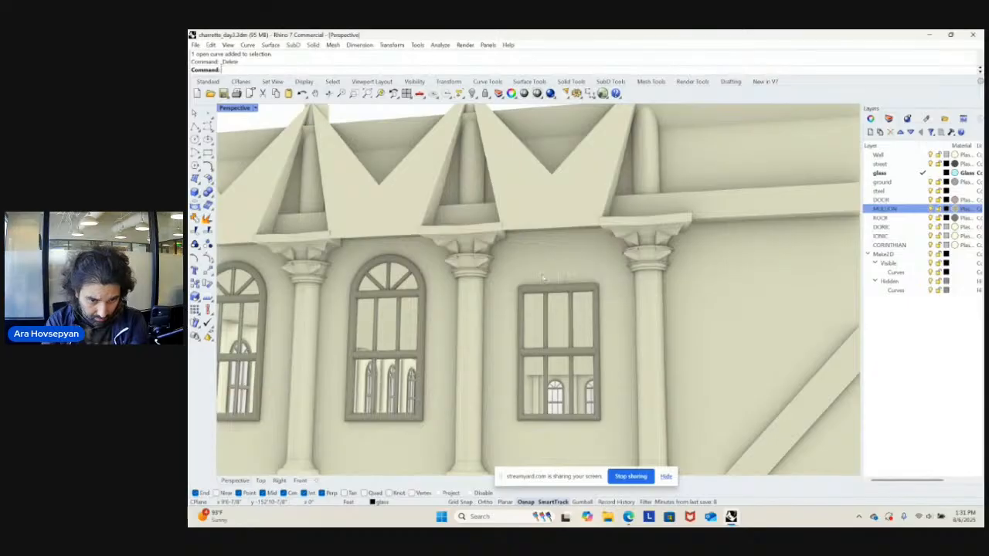
- Group the wall panel, window frame and mullions of the rectangular-window bay on the top floor
scroll(588, 266, down, 8)
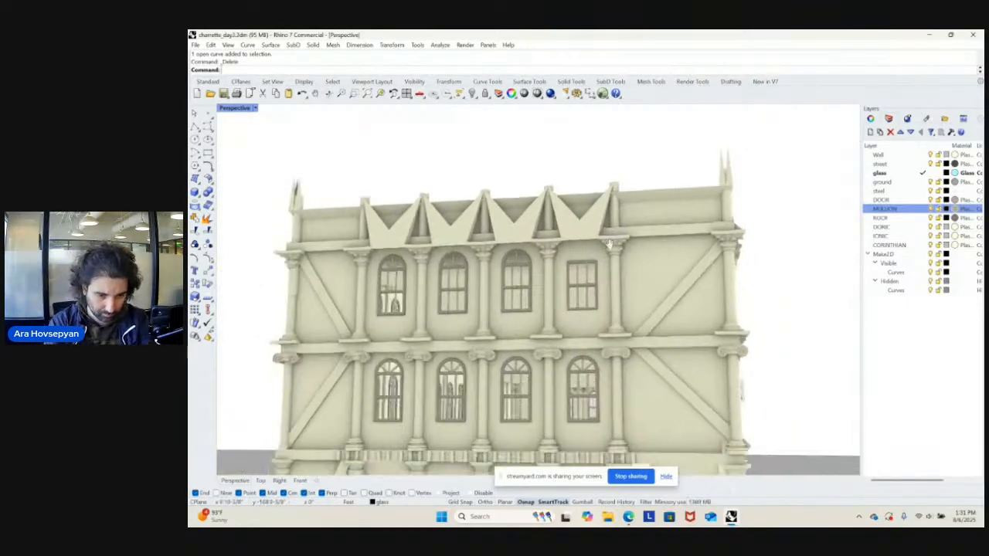
right_drag(609, 259, 604, 240)
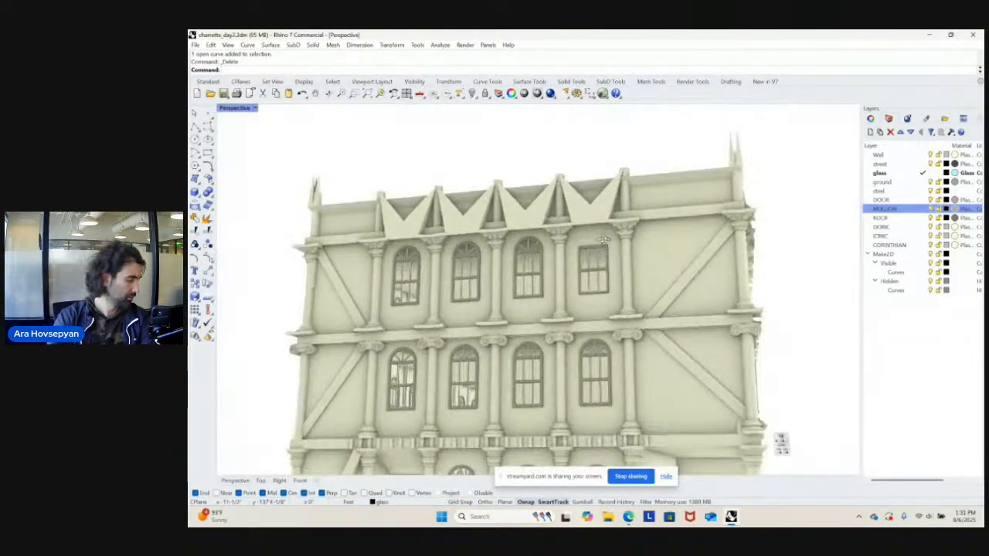
scroll(603, 241, down, 6)
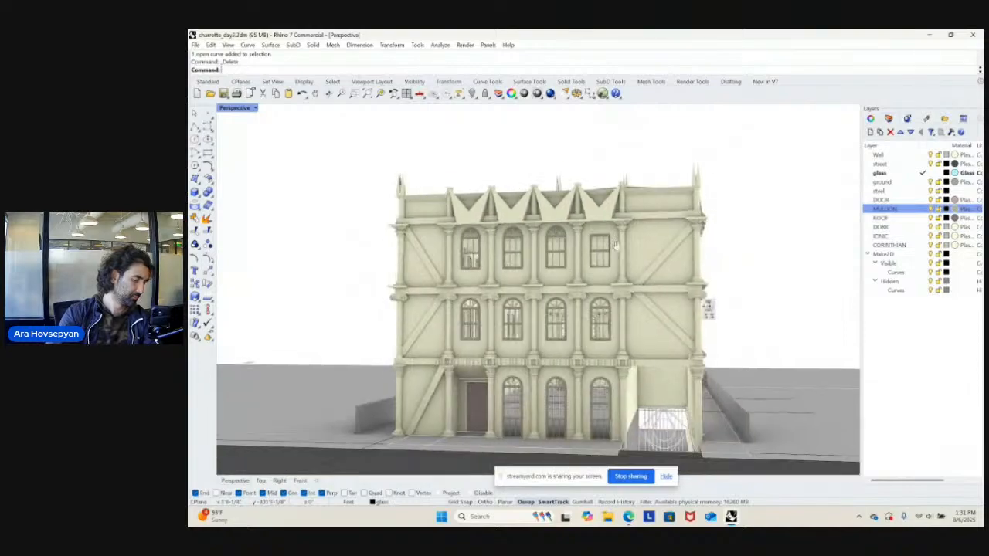
right_drag(603, 212, 692, 248)
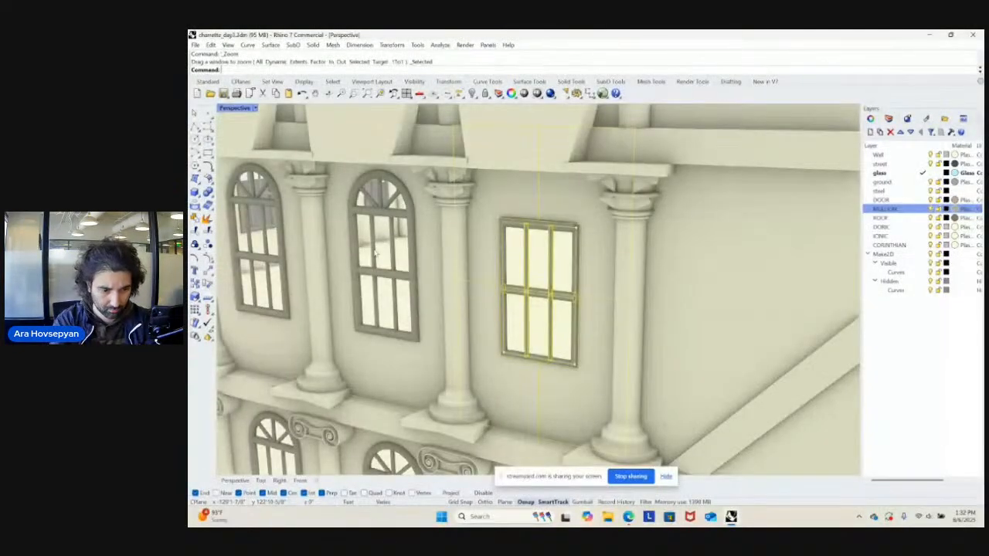
right_drag(412, 254, 481, 283)
scroll(472, 279, up, 1)
text(gro)
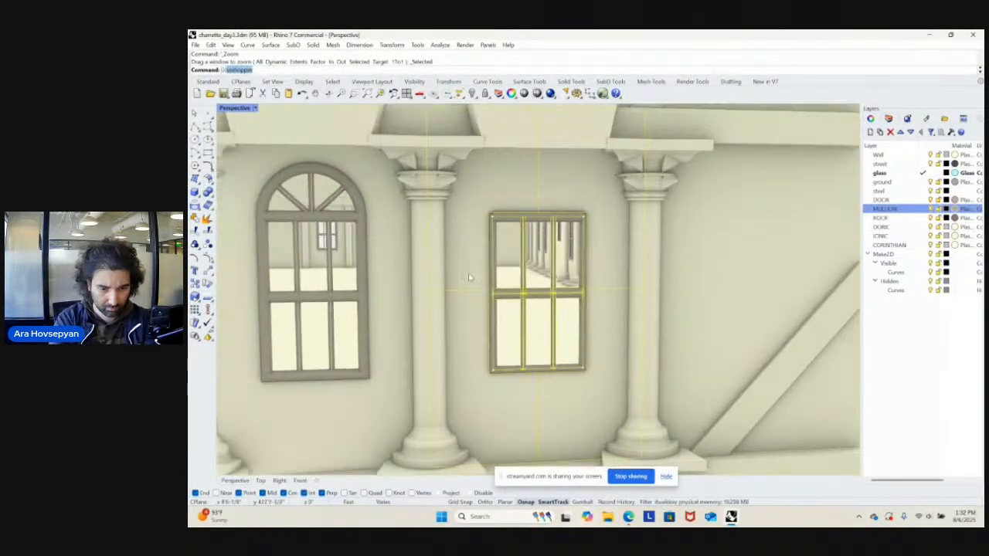
key(Return)
right_drag(627, 271, 585, 280)
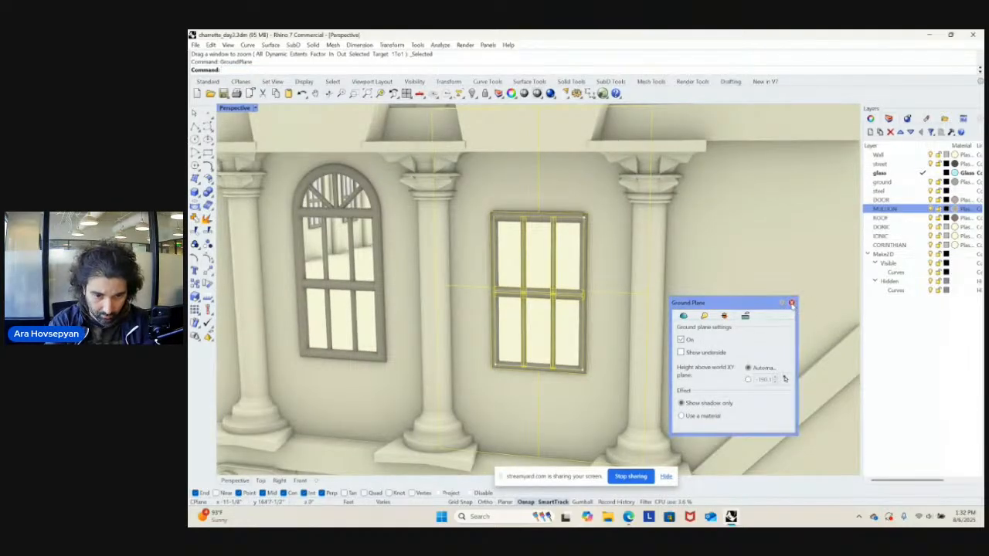
click(791, 303)
text(group)
key(Return)
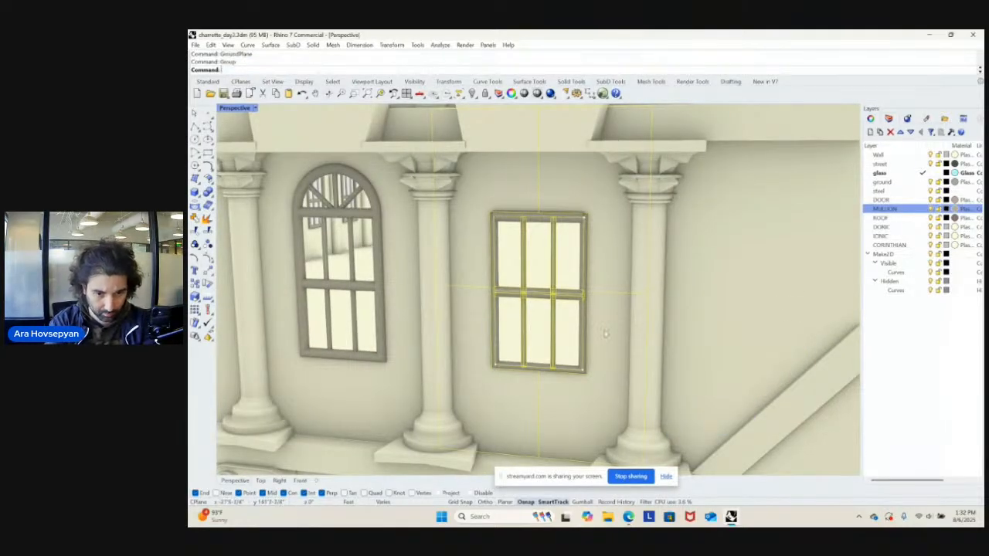
- Delete the grouped wall panels of the three top-floor arched bays beside the rectangular-window bay
click(606, 334)
scroll(637, 340, down, 4)
click(480, 346)
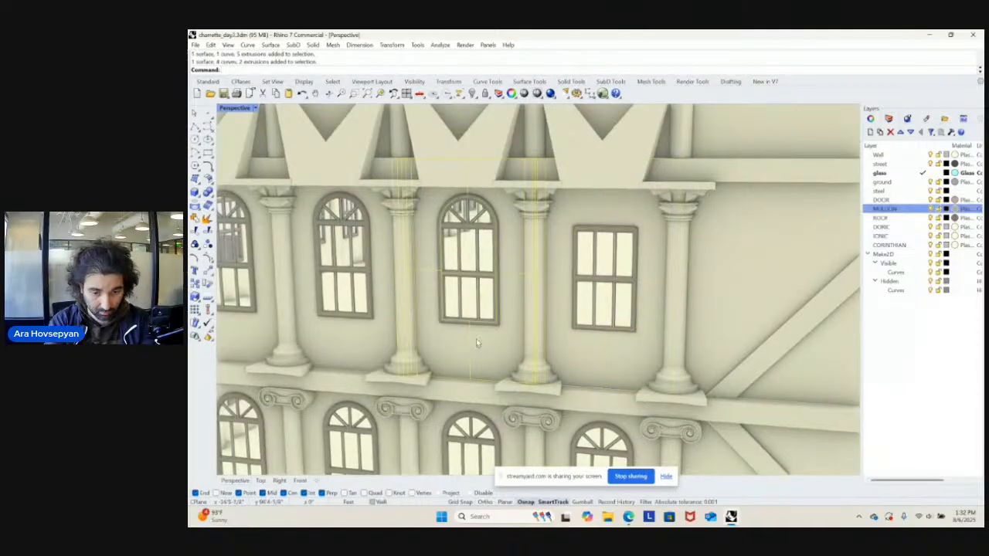
right_drag(575, 330, 599, 311)
key(Delete)
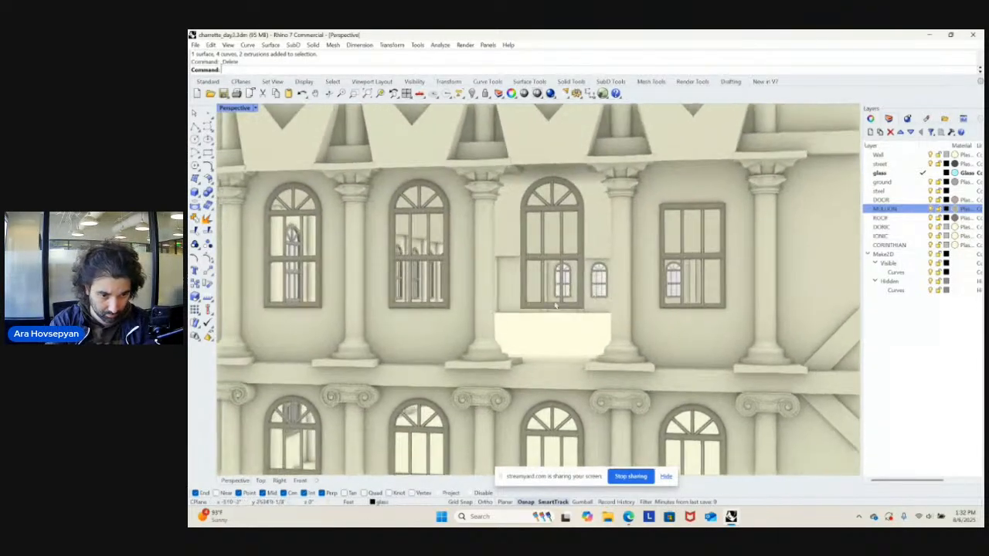
click(453, 321)
key(Delete)
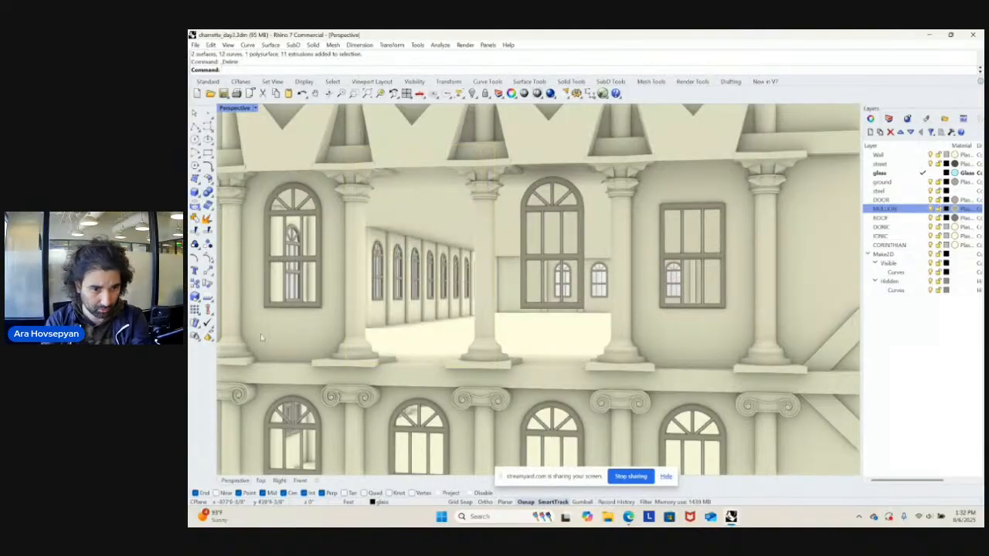
key(Delete)
- Undo the last deletion, restoring the arched bay at the far end of the top floor
right_drag(358, 311, 521, 287)
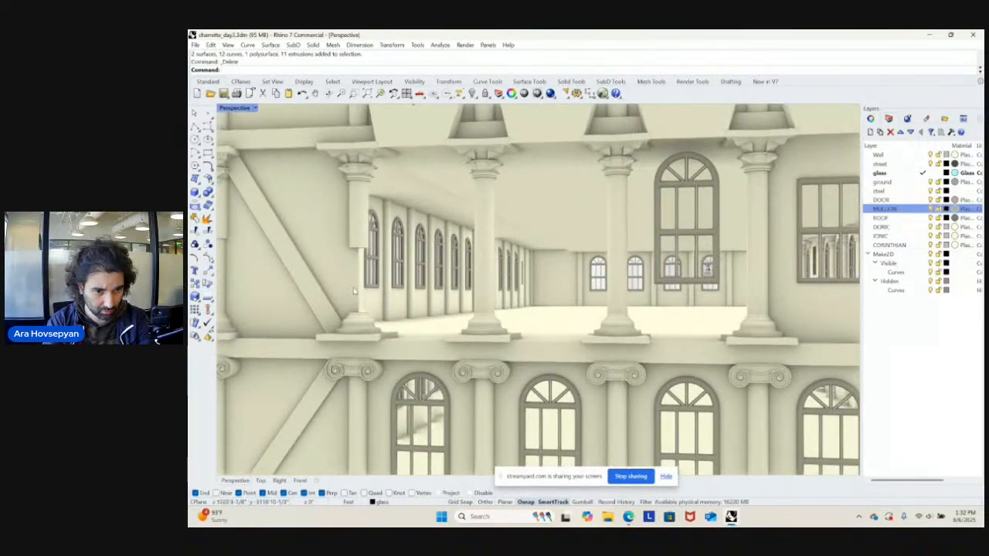
right_drag(354, 290, 422, 295)
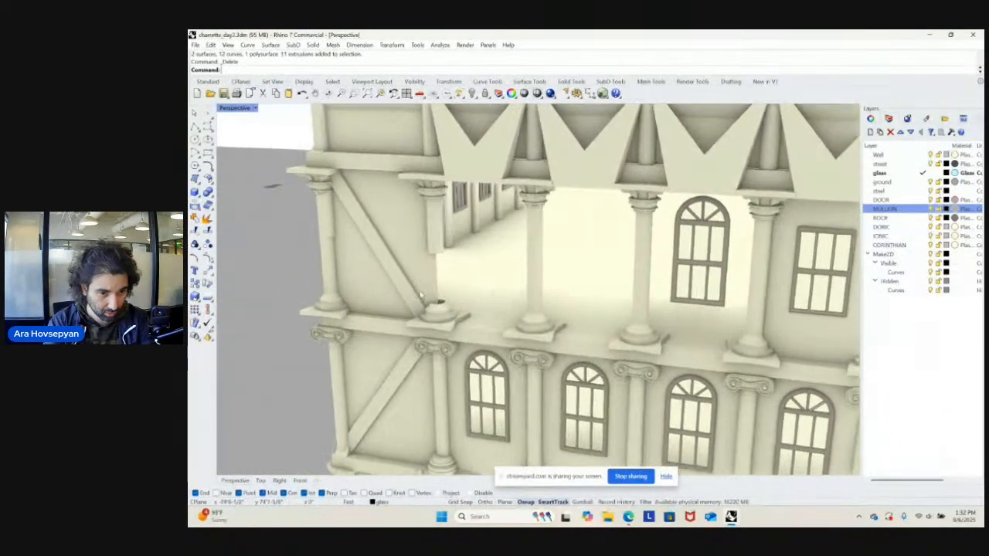
click(332, 239)
click(371, 252)
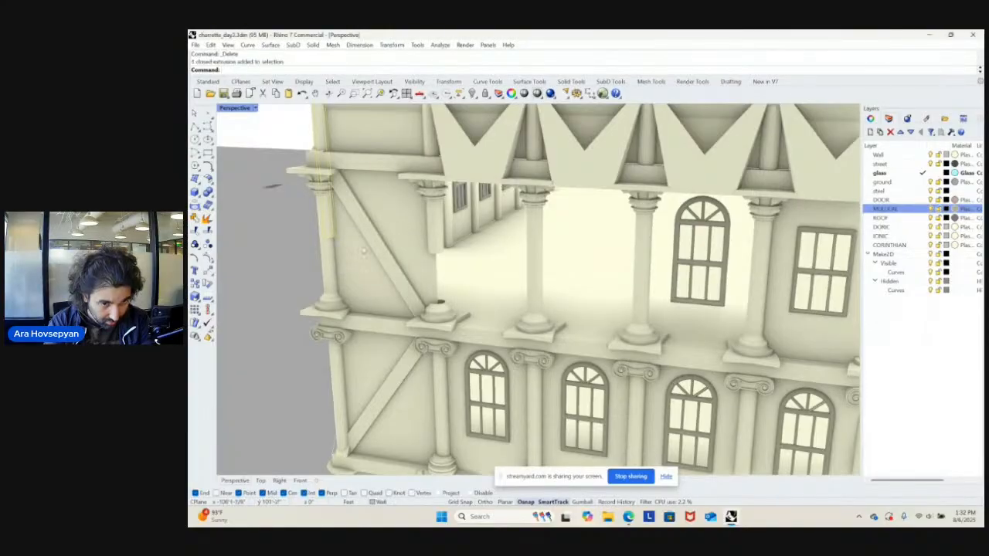
scroll(385, 249, down, 5)
scroll(386, 246, up, 3)
key(ctrl+z)
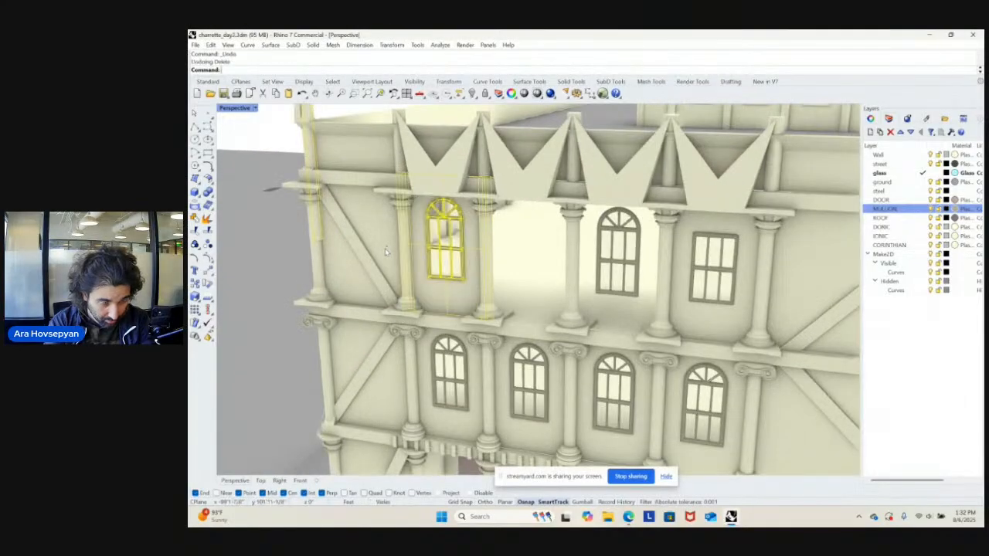
- Ungroup the restored arched bay and its nested column-and-wall group on the top floor
scroll(385, 248, up, 2)
key(Escape)
click(432, 293)
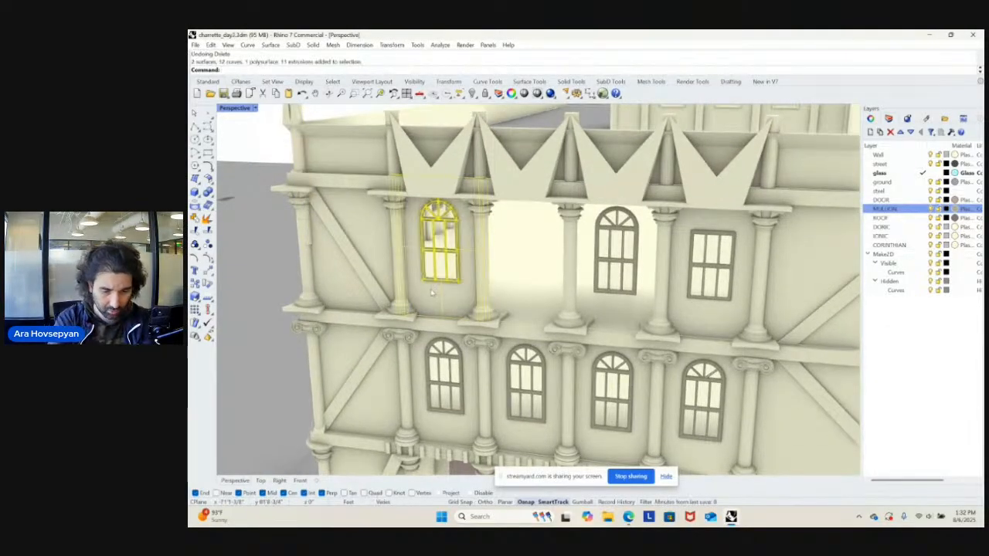
key(ctrl+shift+g)
click(441, 296)
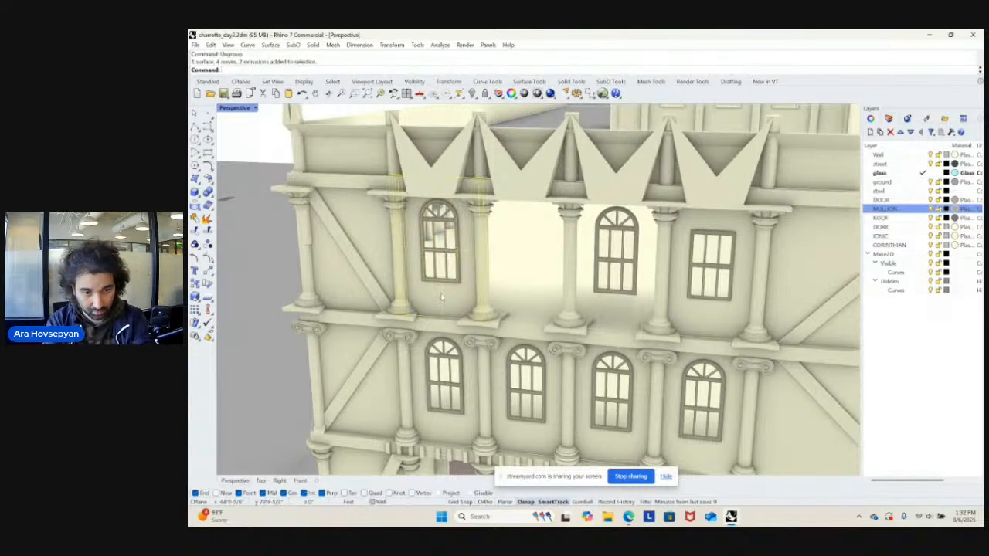
key(Escape)
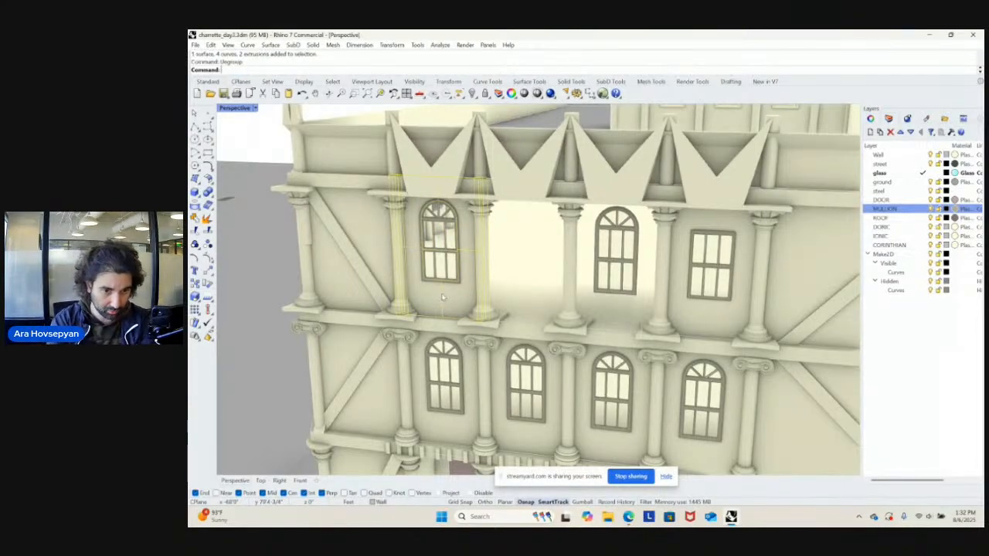
- Delete the restored arched bay's wall panel and its window's outer frame, keeping the columns
click(442, 297)
key(Delete)
click(452, 280)
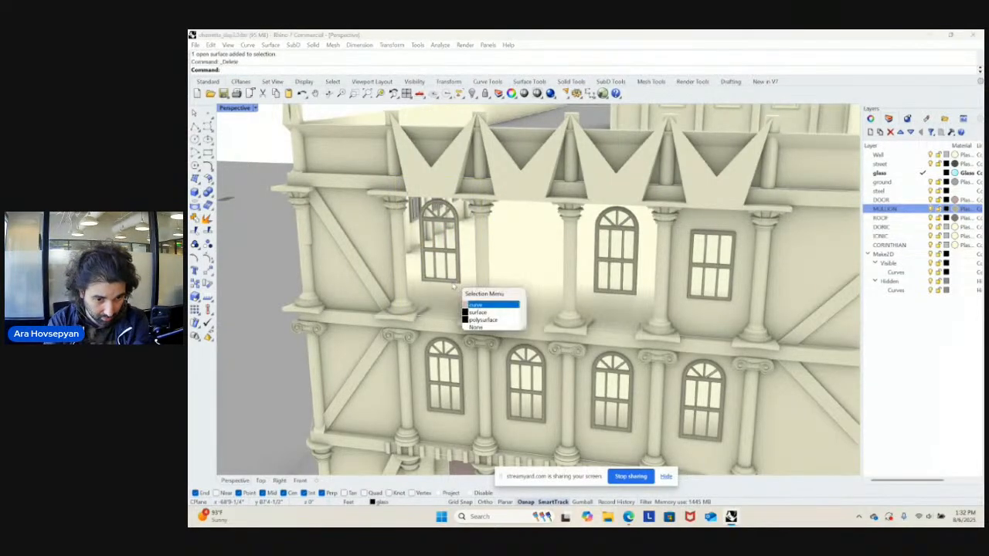
click(458, 289)
key(Delete)
click(453, 283)
click(459, 292)
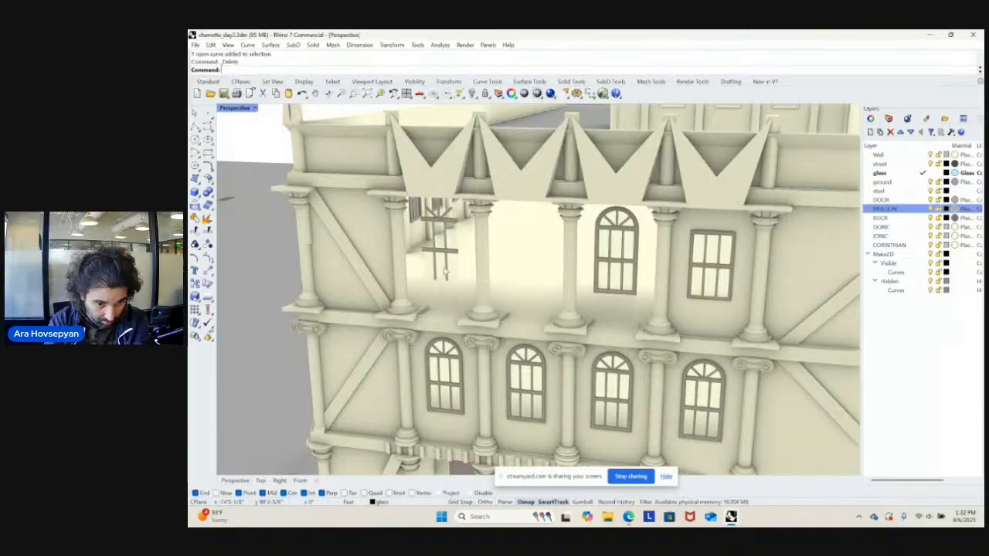
key(Delete)
- Delete the remaining mullions and bars of the frameless arched window in the end bay
click(446, 268)
click(456, 270)
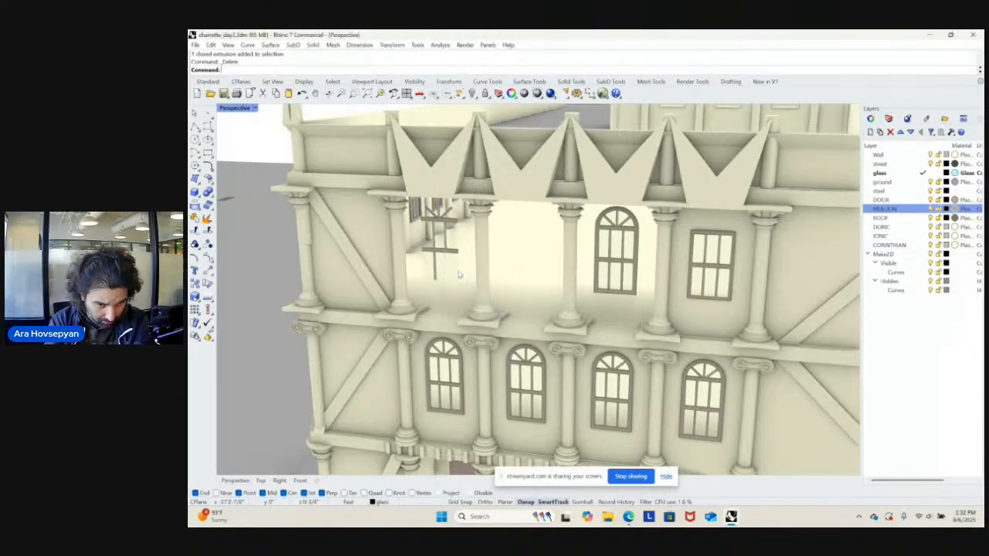
click(457, 266)
click(458, 266)
right_drag(451, 241, 457, 268)
click(466, 263)
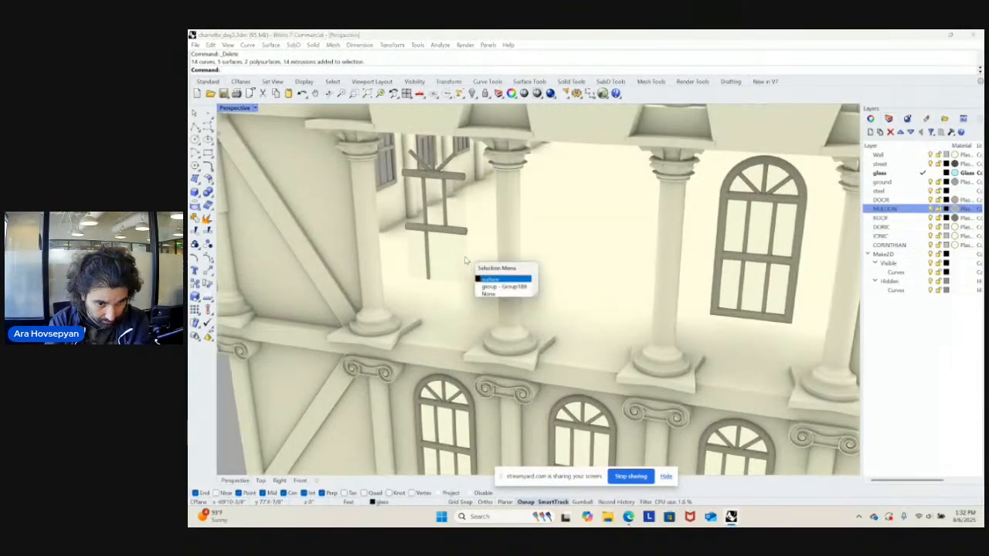
click(503, 286)
right_drag(483, 249, 389, 247)
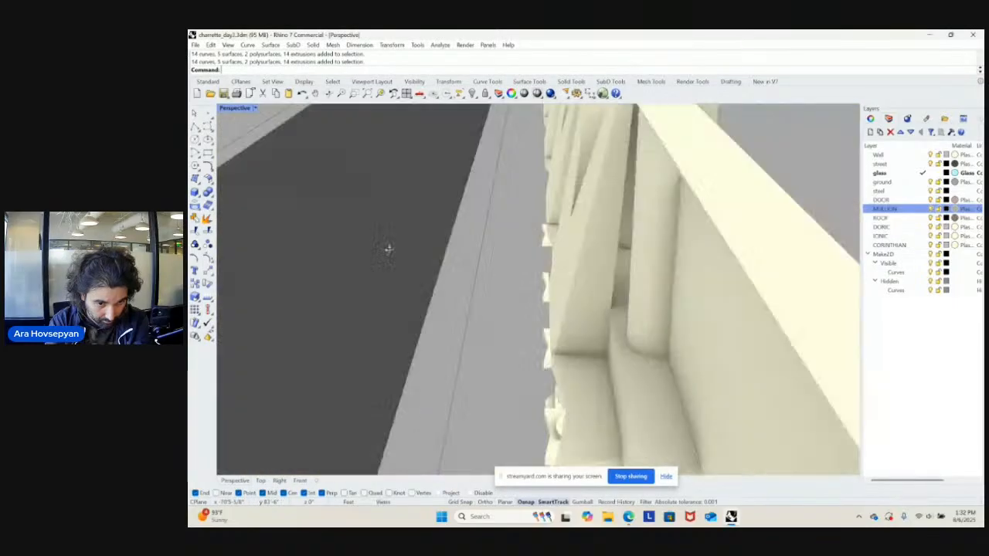
right_drag(599, 255, 523, 214)
scroll(646, 244, up, 4)
scroll(708, 247, down, 5)
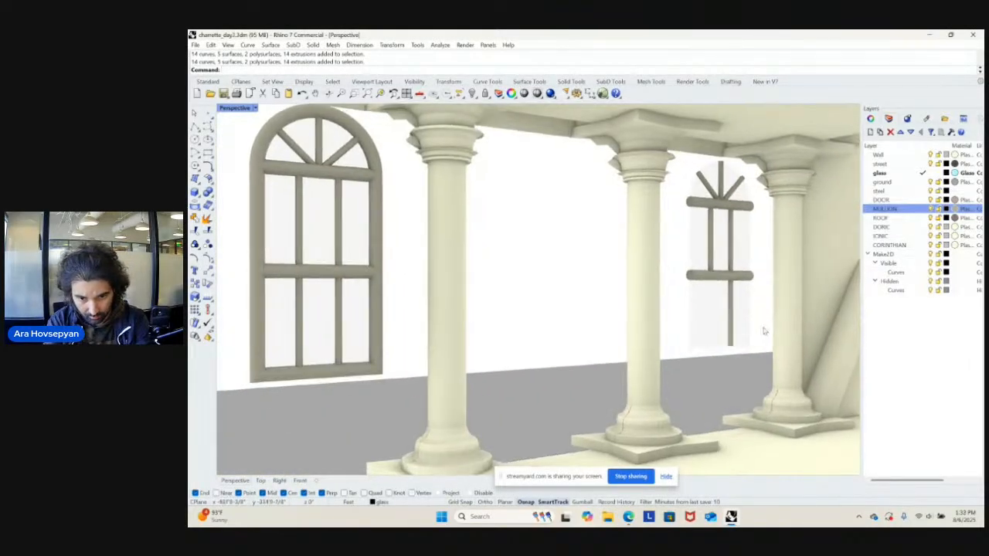
drag(762, 329, 689, 198)
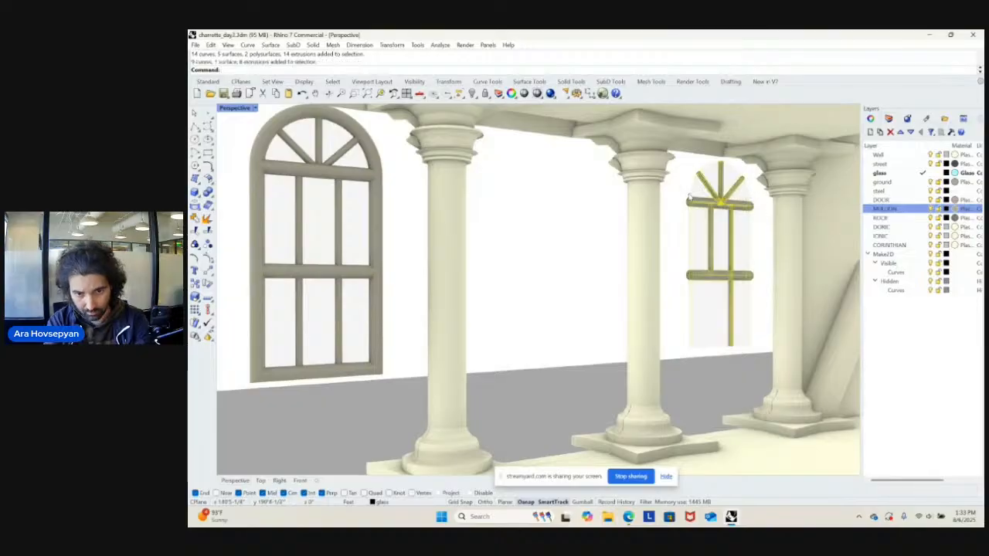
key(Delete)
- Delete the leftover arched window, including its frame and mullions, in the top-floor bay beside the rectangular-window bay
scroll(701, 210, down, 12)
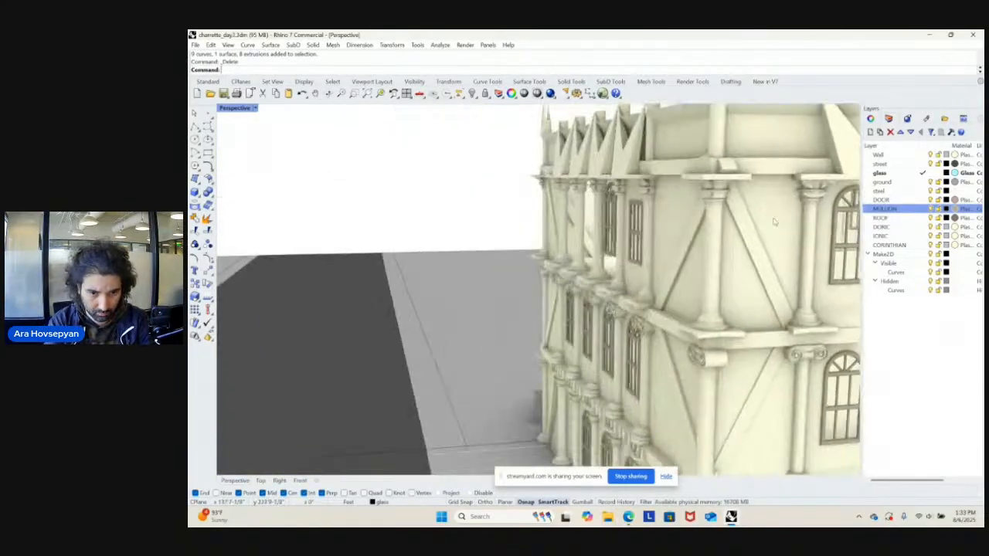
right_drag(410, 262, 596, 370)
scroll(564, 255, up, 3)
scroll(584, 276, up, 3)
scroll(582, 278, up, 5)
click(583, 252)
click(610, 279)
scroll(543, 248, up, 6)
drag(596, 370, 510, 224)
key(Delete)
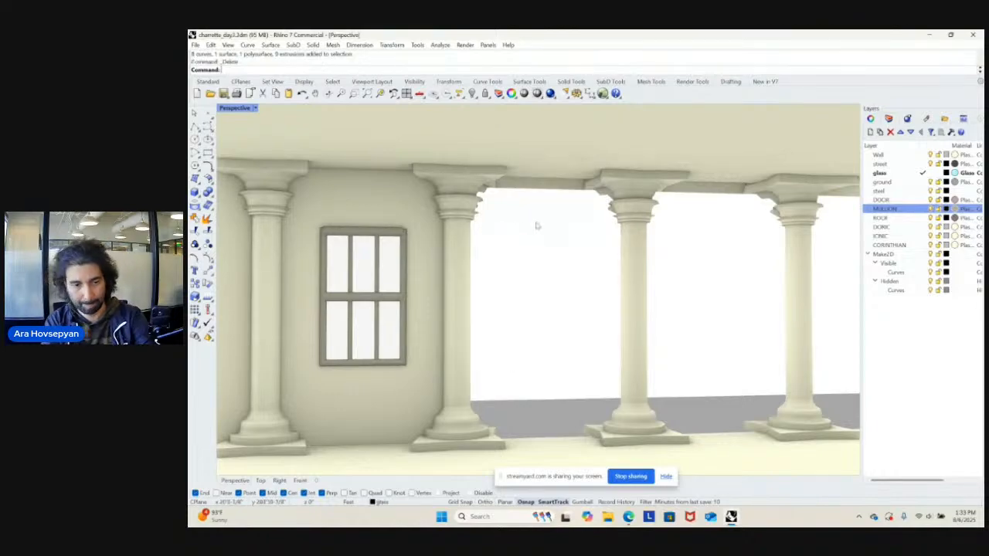
- Select the rectangular window's outer frame together with the grouped wall panel and mullions of its top-floor bay
scroll(533, 232, down, 6)
right_drag(528, 270, 655, 268)
scroll(655, 268, down, 3)
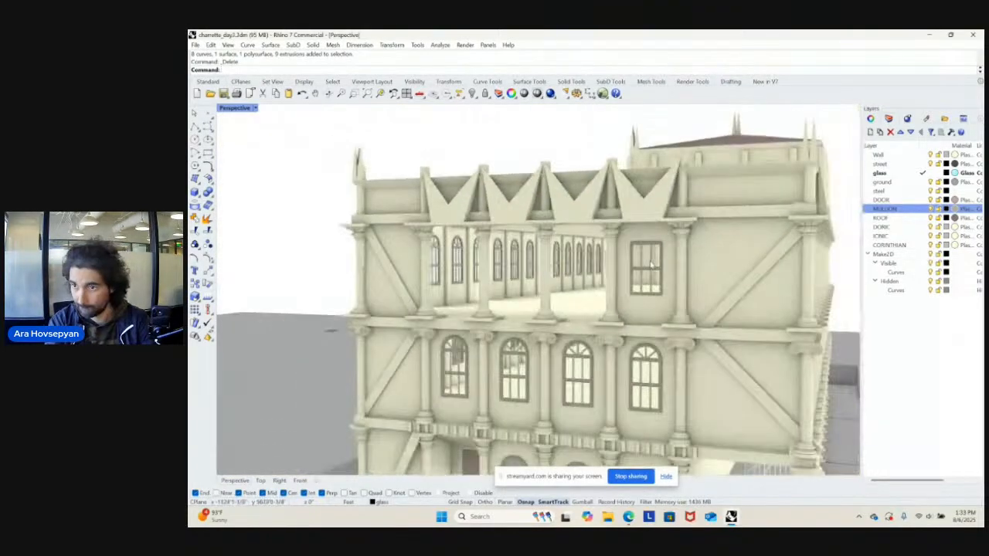
scroll(654, 272, down, 1)
click(647, 308)
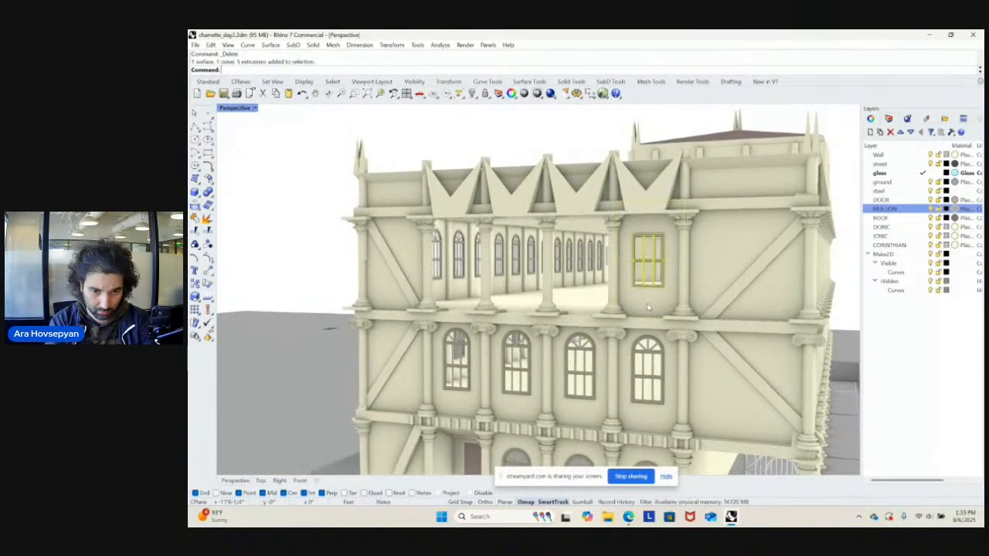
scroll(657, 286, up, 3)
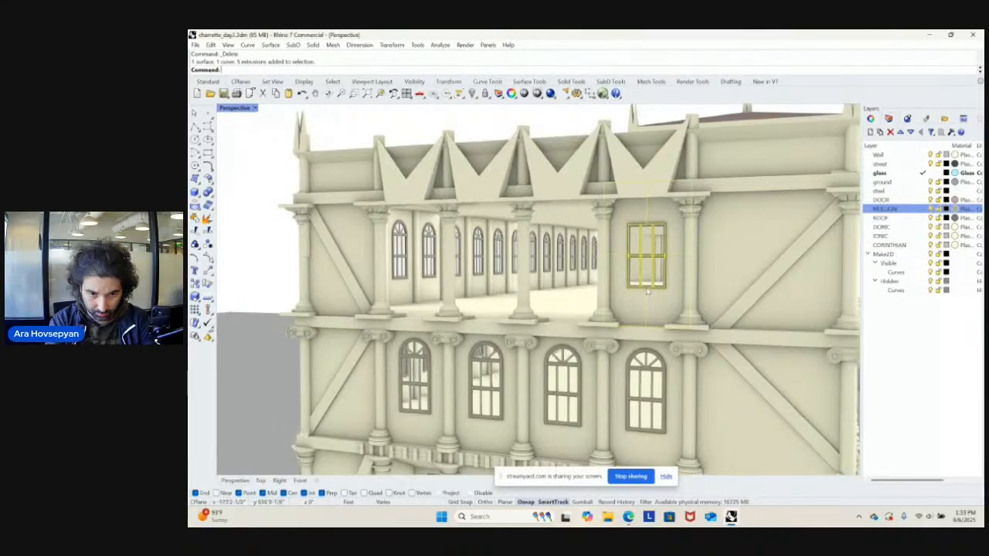
scroll(656, 285, down, 3)
scroll(656, 286, up, 4)
scroll(655, 286, up, 4)
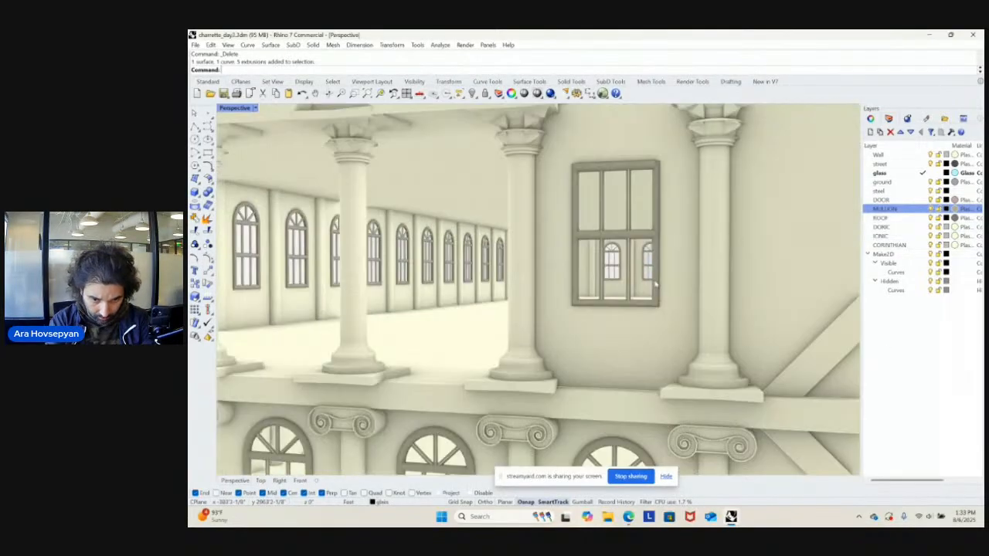
click(647, 314)
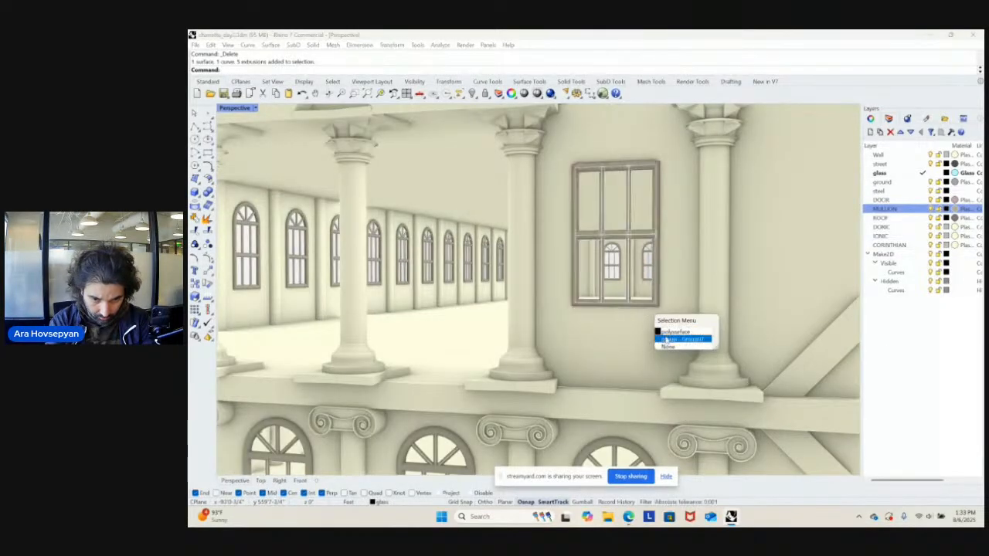
click(668, 332)
text(About)
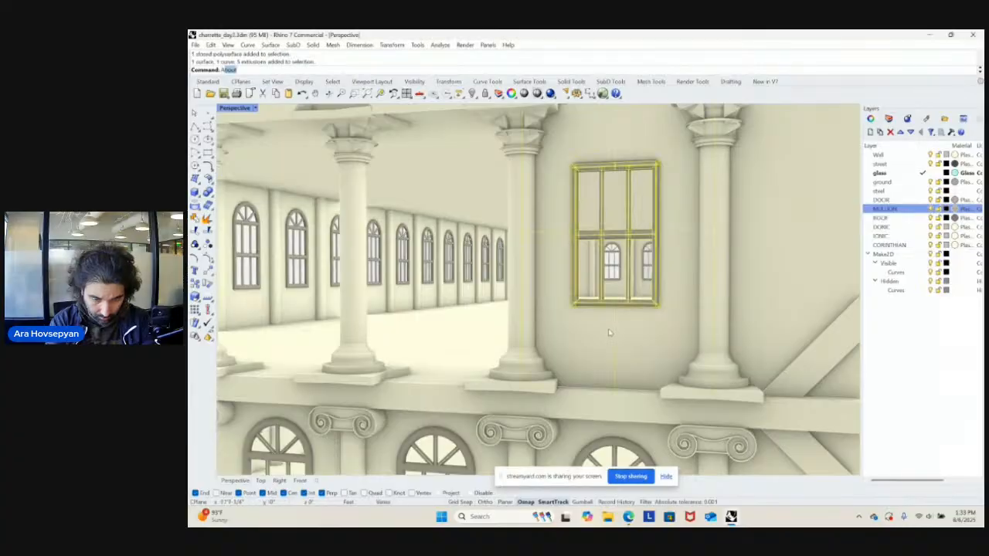
key(Return)
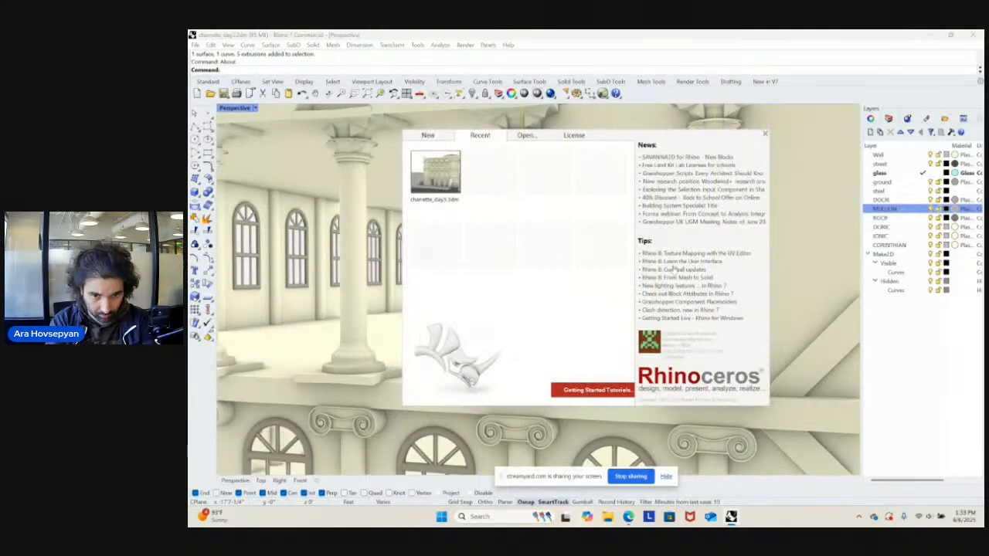
click(765, 134)
- Zoom to the selected rectangular-window bay to inspect its grouped parts, and clear the selection
text(zs)
key(Return)
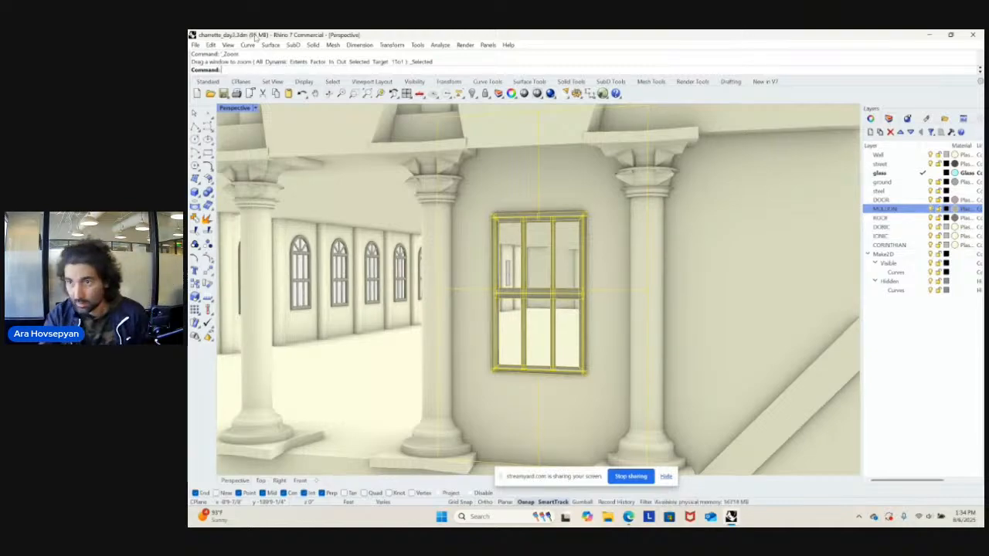
right_drag(348, 419, 622, 333)
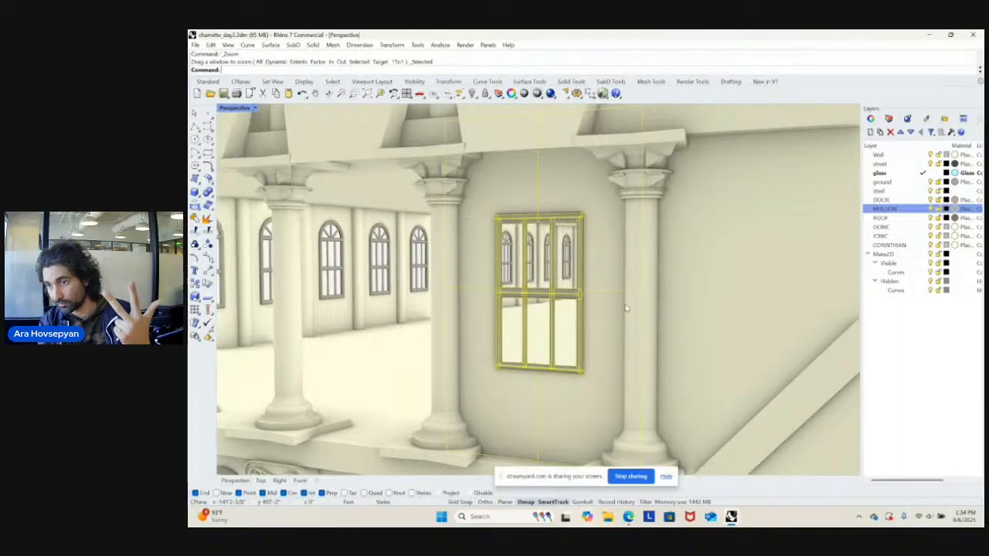
right_drag(626, 308, 583, 340)
scroll(592, 285, down, 4)
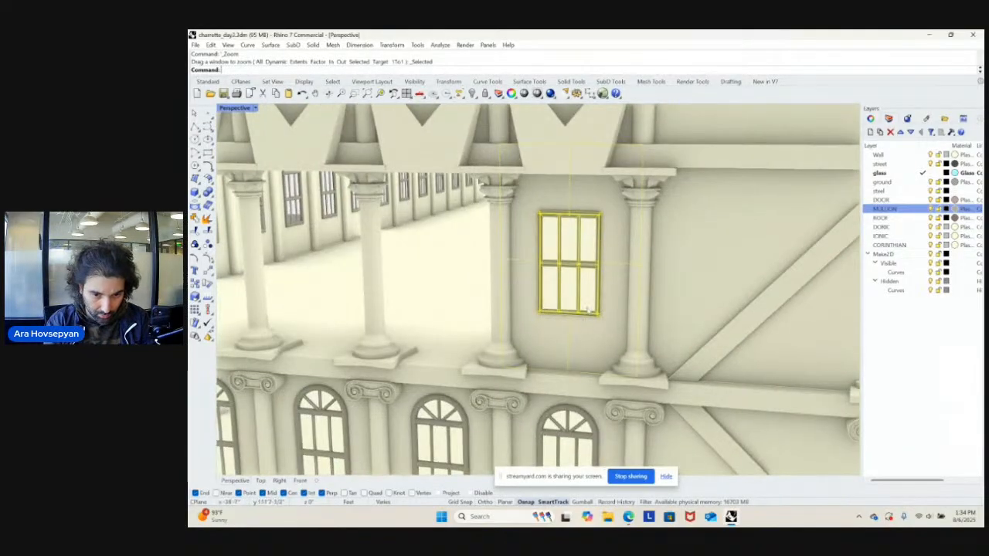
key(Escape)
click(581, 313)
key(ctrl+alt+e)
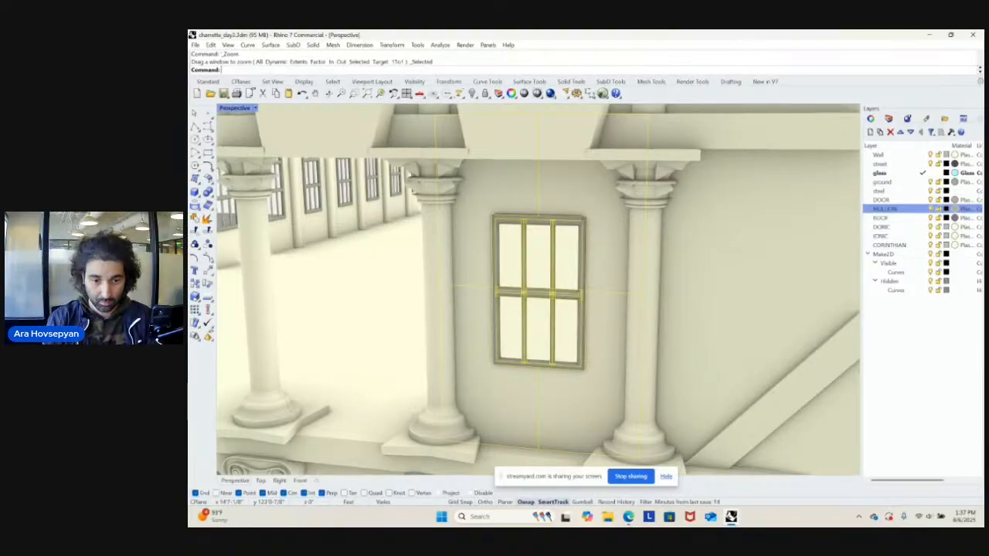
key(Escape)
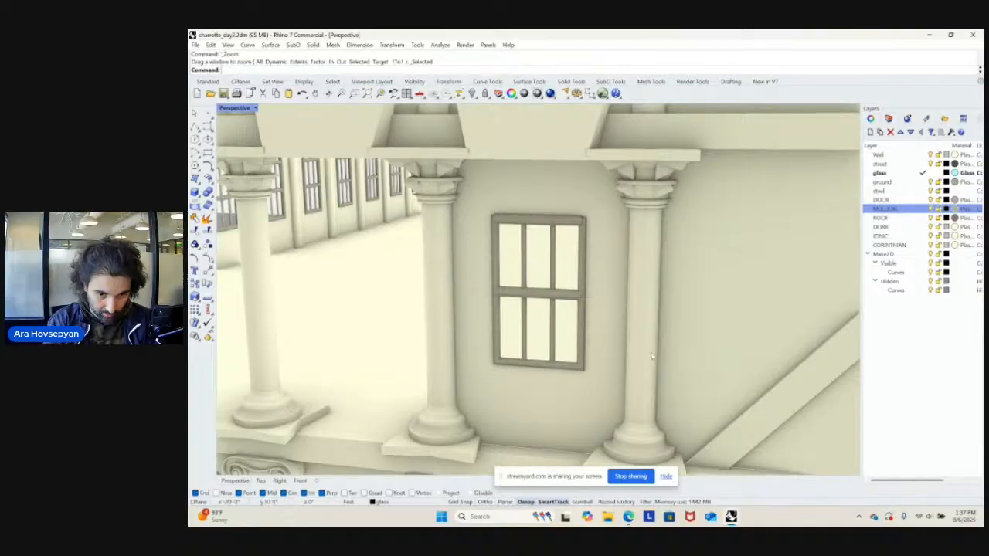
- Try deleting the rectangular-window bay's group after zooming to it, and undo the deletion
scroll(663, 329, down, 5)
scroll(663, 329, down, 4)
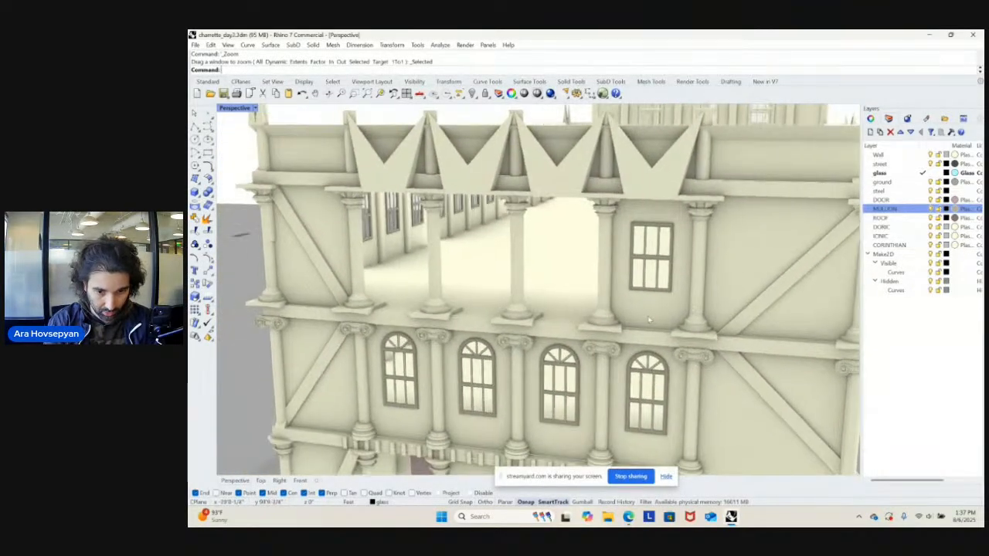
click(653, 288)
text(zs)
key(Return)
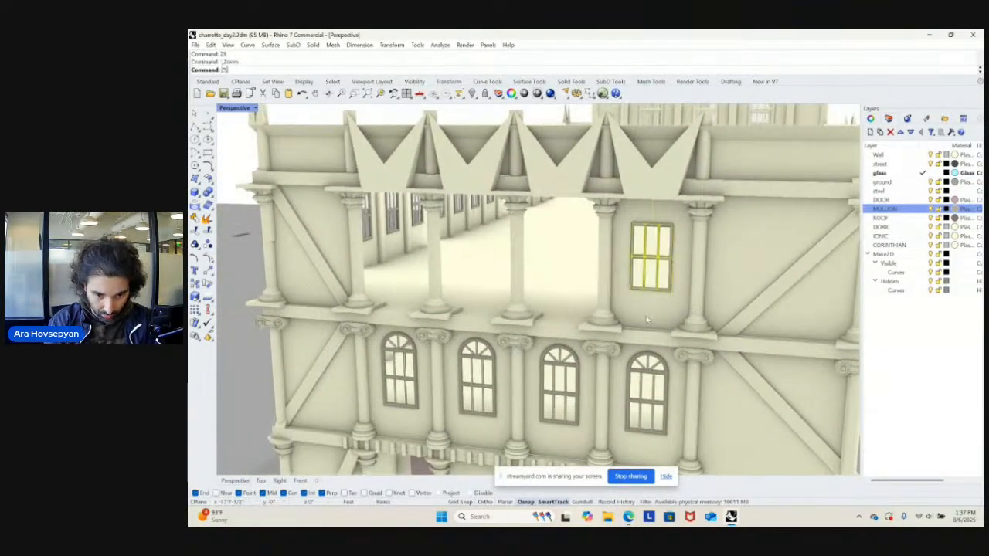
key(Escape)
click(573, 326)
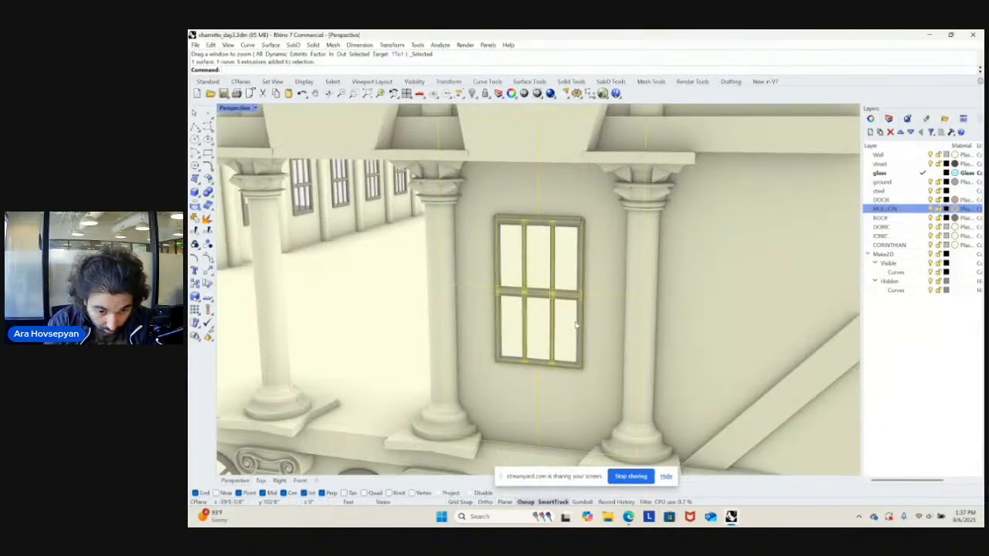
key(Delete)
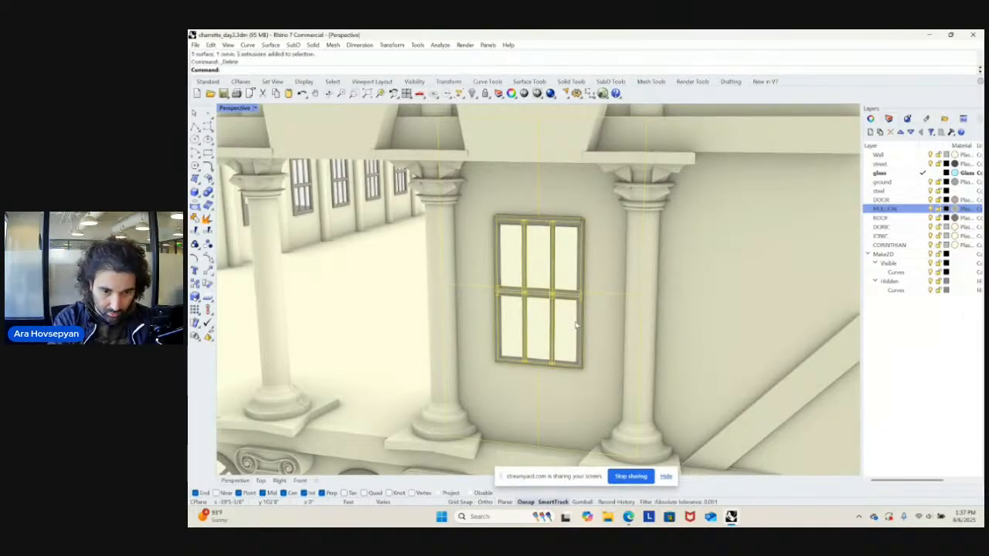
key(ctrl+z)
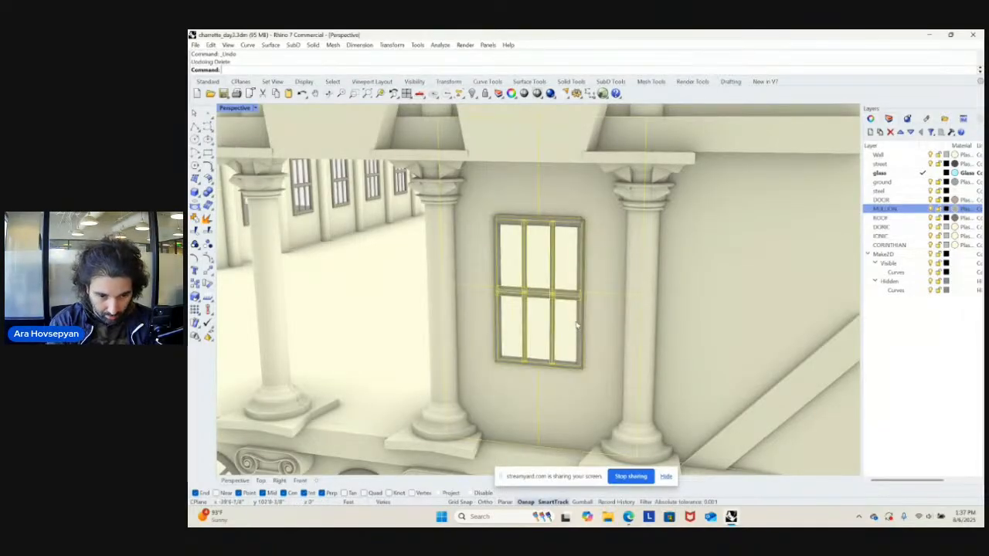
- Select the rectangular window's frame and mullions together with its grouped wall panel in the top-floor bay
click(579, 319)
click(610, 343)
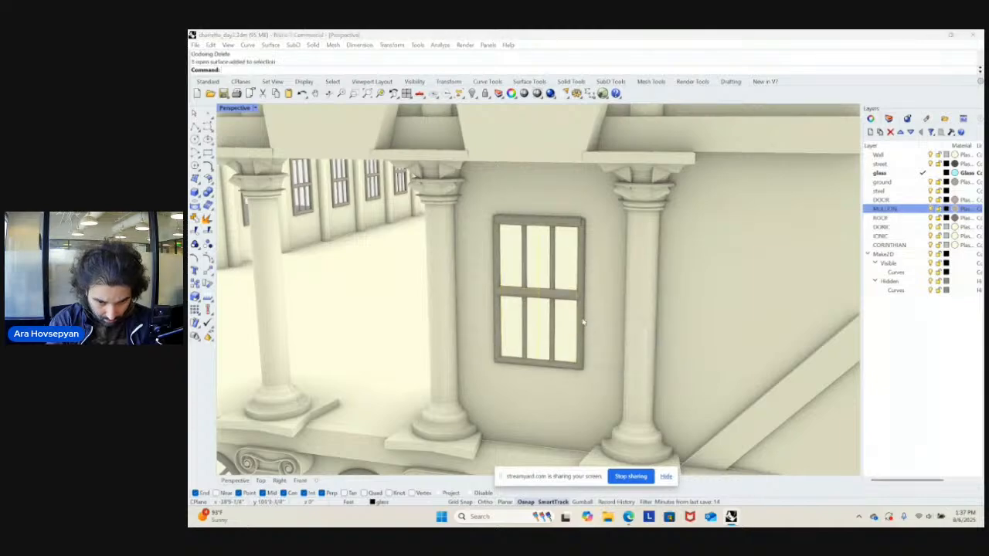
click(586, 321)
click(618, 349)
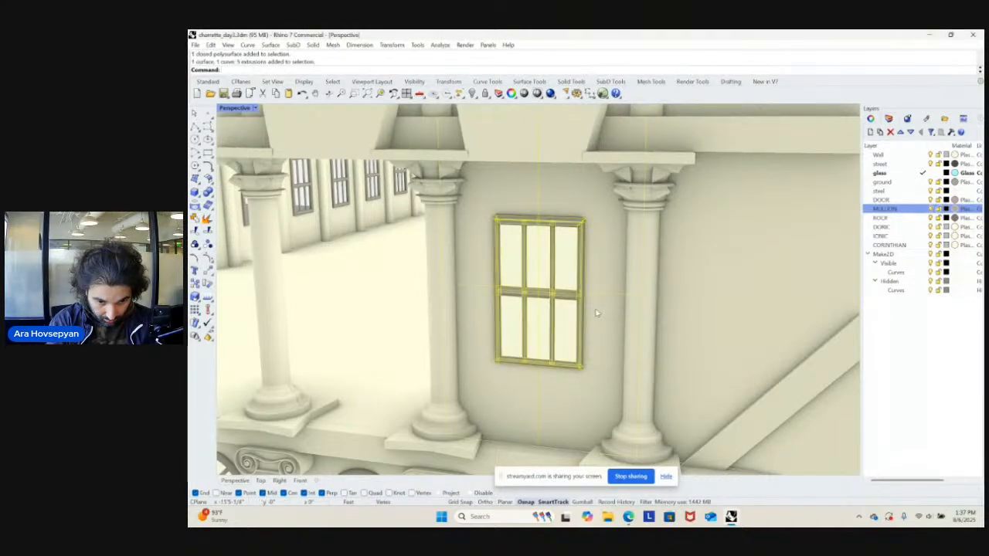
scroll(596, 313, down, 2)
text(GroundPlane)
key(Return)
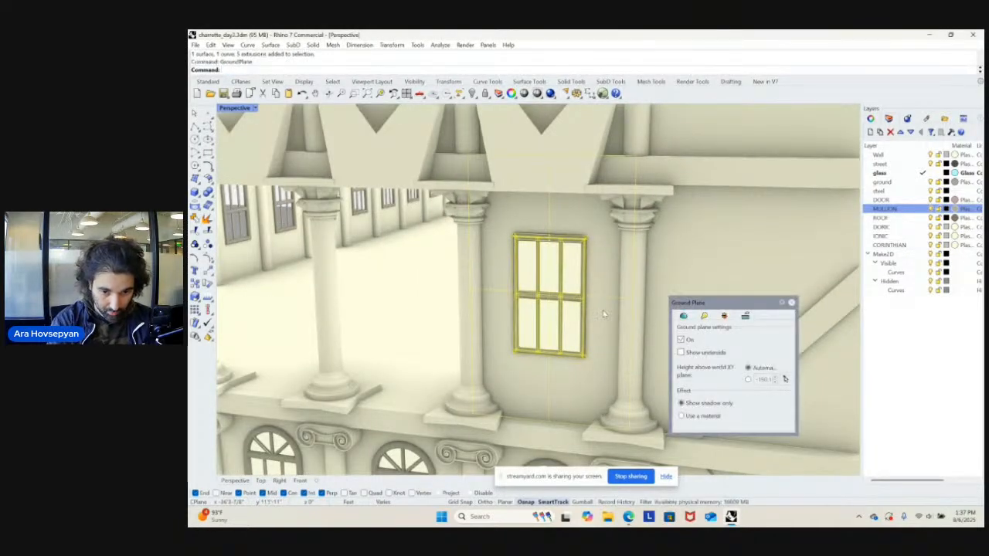
click(791, 303)
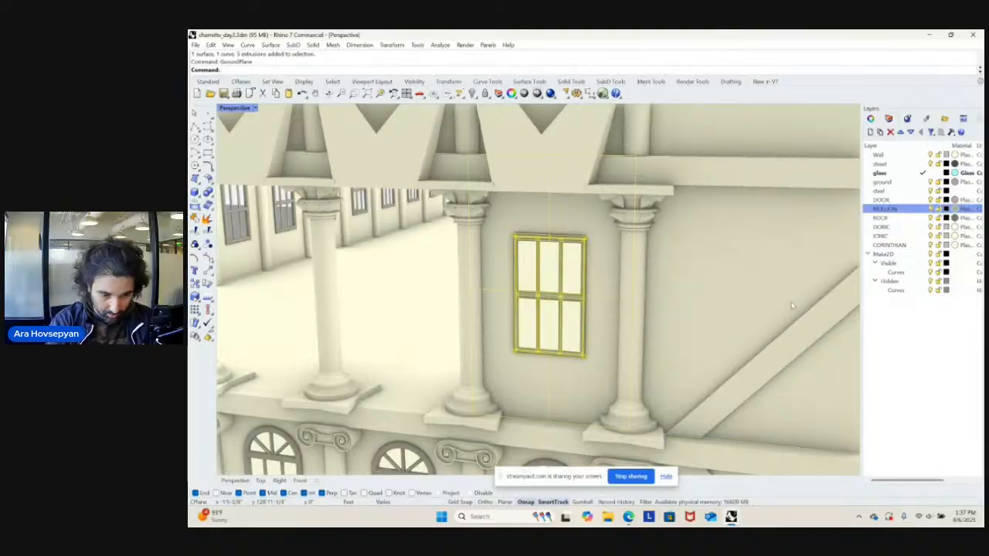
- Try grouping the selected window-bay parts and deleting the group, and undo the deletion
key(Delete)
key(ctrl+z)
key(Delete)
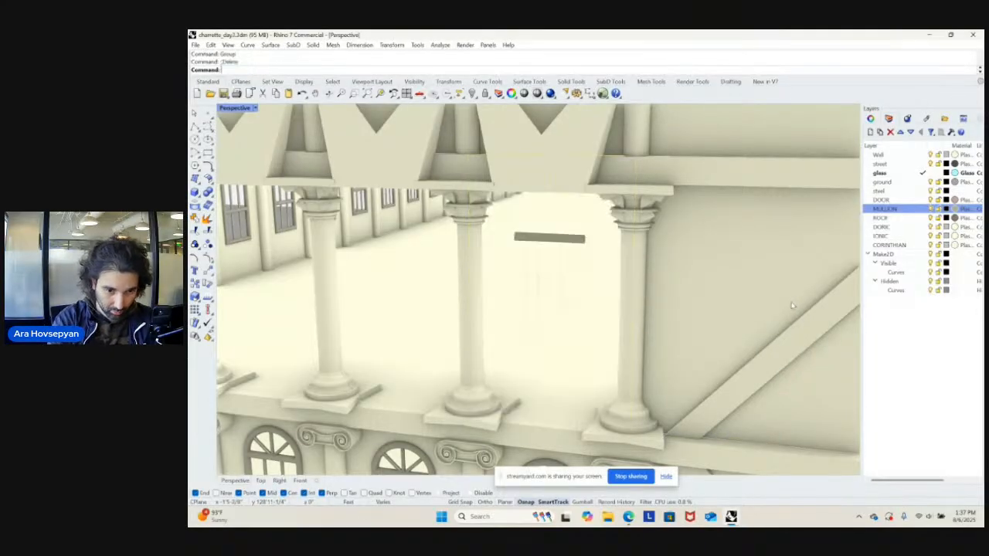
key(ctrl+z)
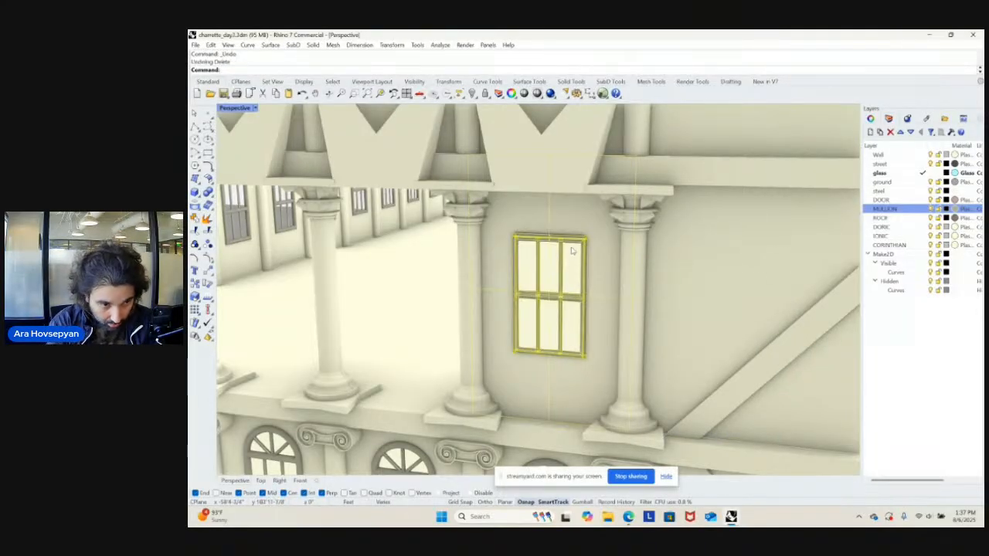
- Add the window frame's top rail to the selection and group the complete rectangular-window bay
click(572, 246)
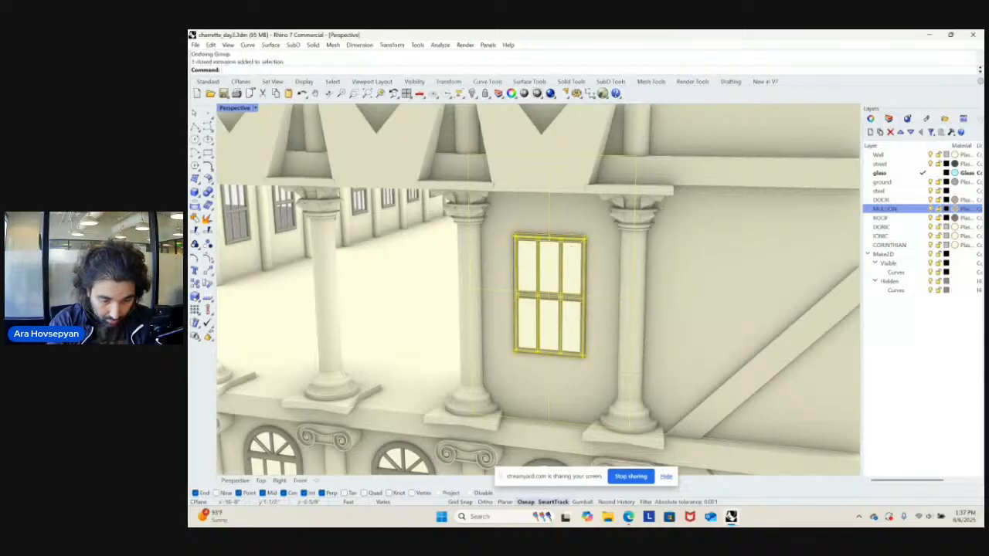
key(ctrl+g)
key(Escape)
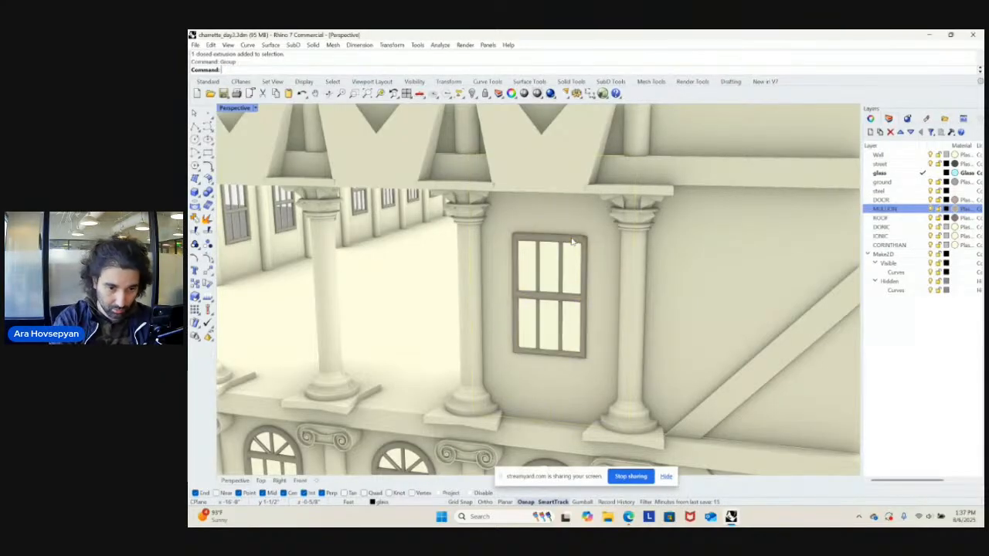
- Try deleting the regrouped window bay to test its completeness, and undo the deletion
click(572, 243)
click(610, 260)
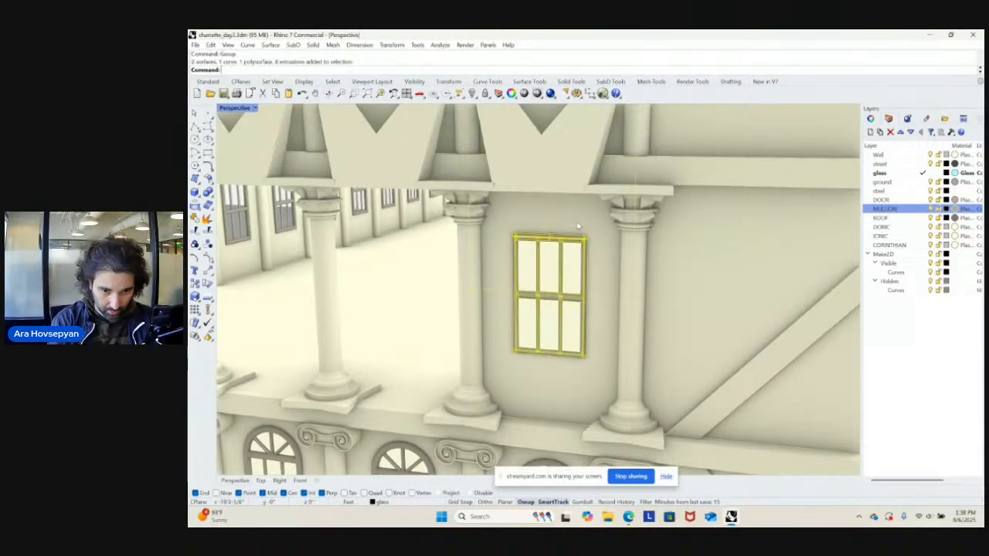
key(Delete)
key(ctrl+z)
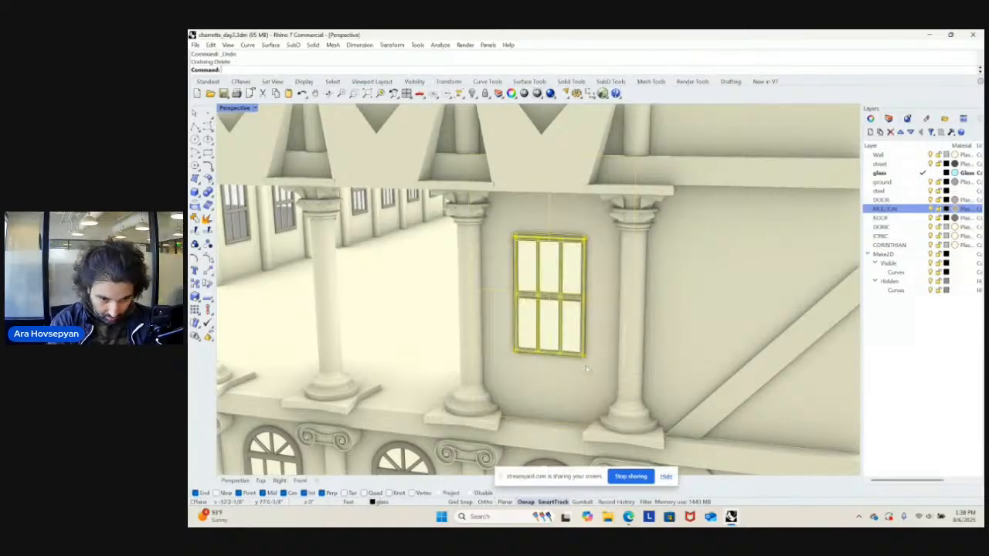
- Copy the grouped rectangular-window bay into the adjacent open top-floor bay between the columns
key(Return)
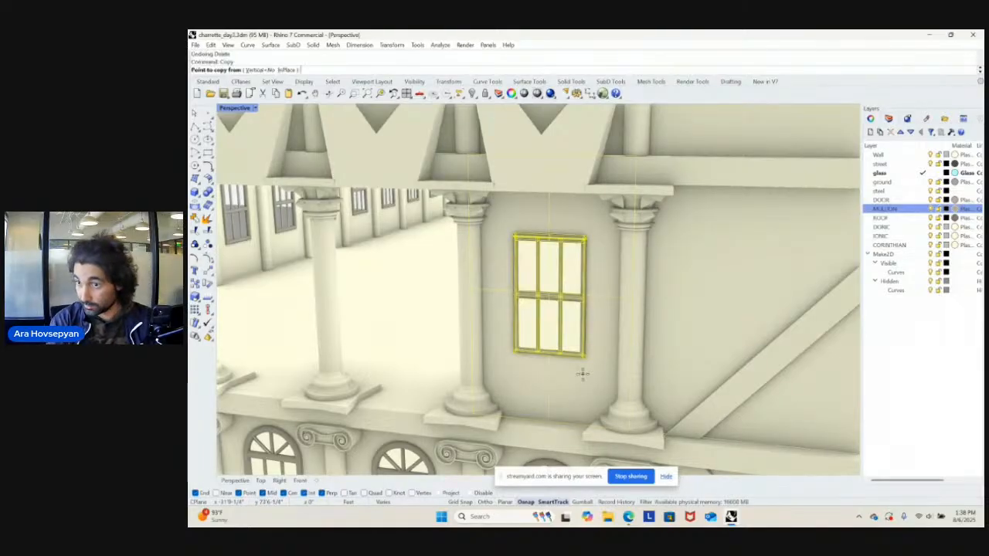
right_drag(541, 405, 677, 347)
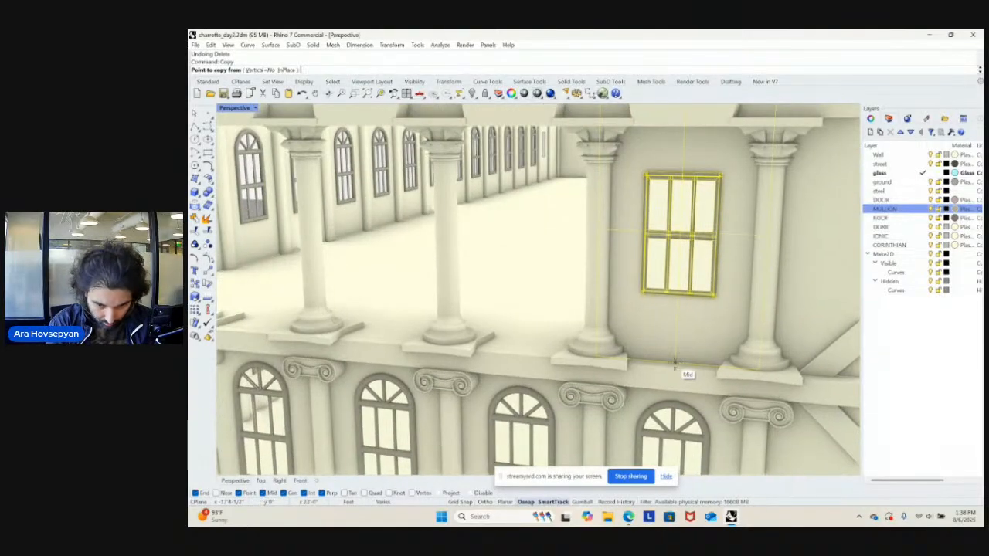
click(675, 360)
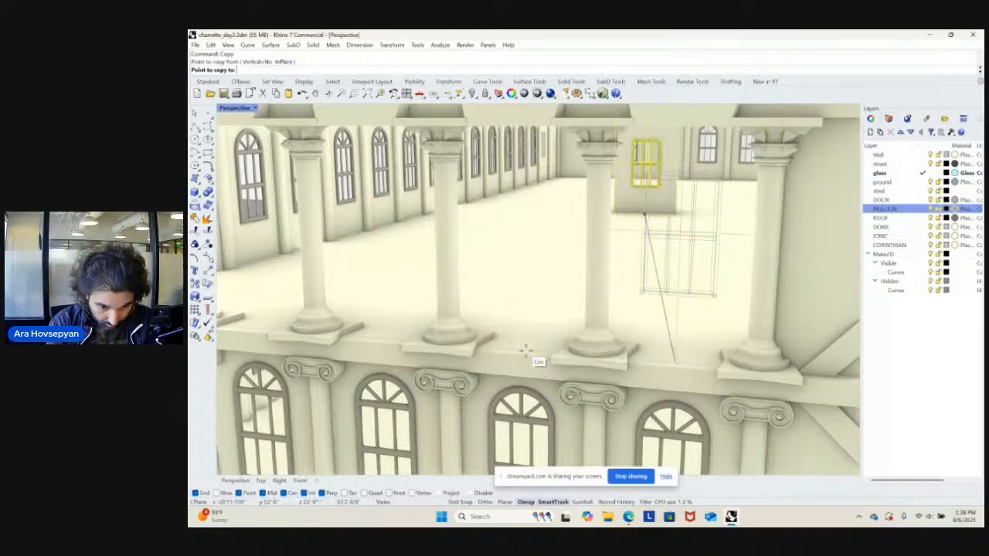
click(677, 362)
key(Return)
key(Return)
click(759, 370)
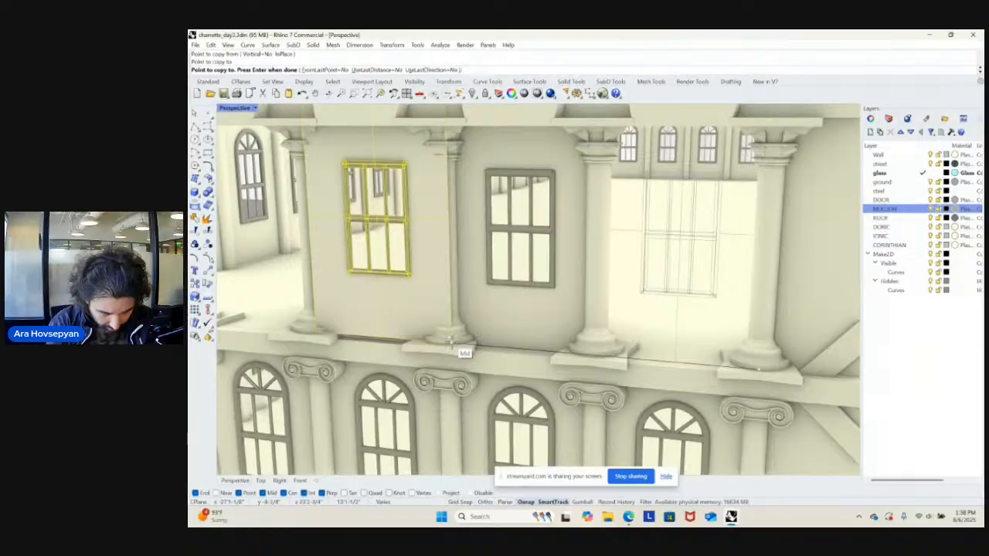
key(Escape)
key(Escape)
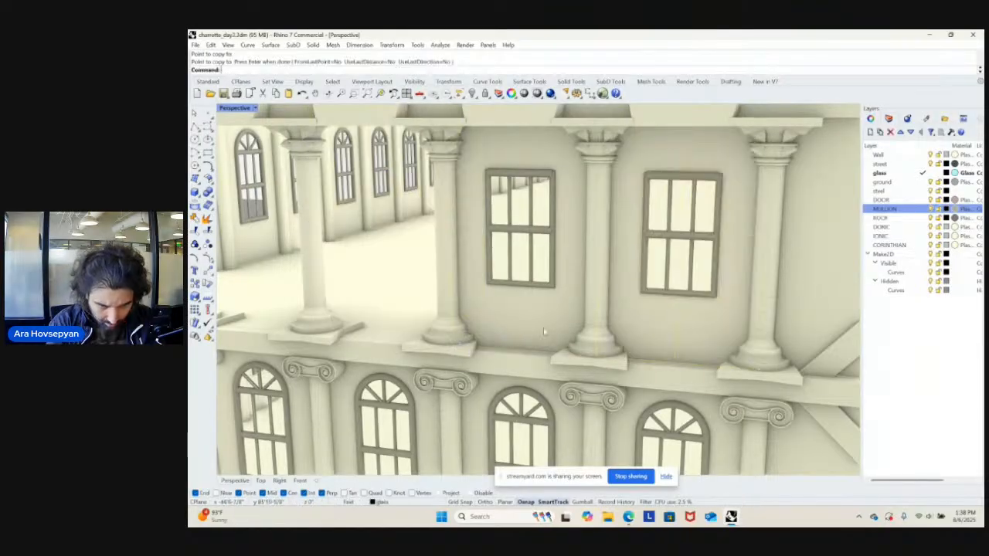
- Copy both rectangular-window bays together into the two remaining open top-floor bays, using the column midpoints as references
scroll(544, 332, down, 10)
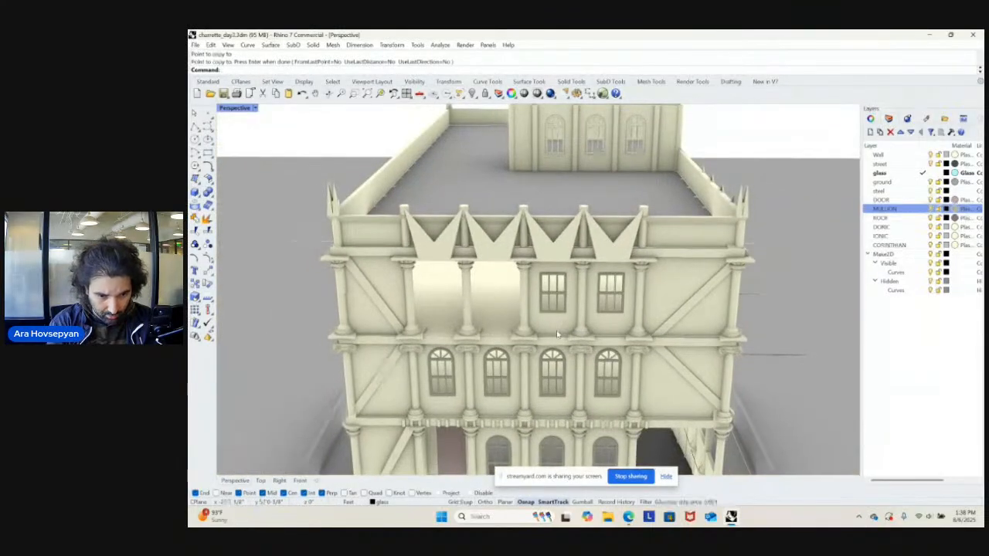
scroll(558, 334, up, 3)
click(553, 282)
click(620, 313)
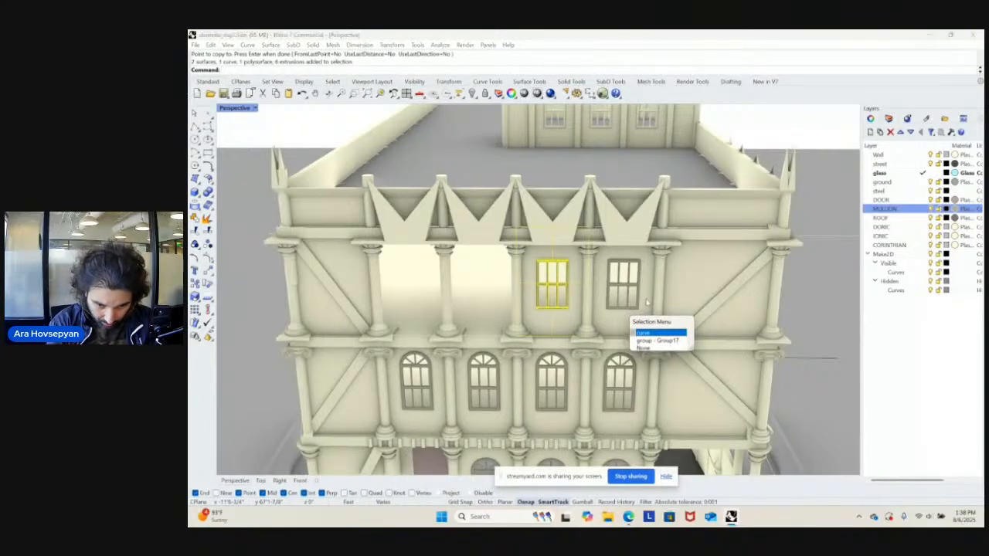
click(657, 341)
key(Return)
scroll(660, 286, up, 2)
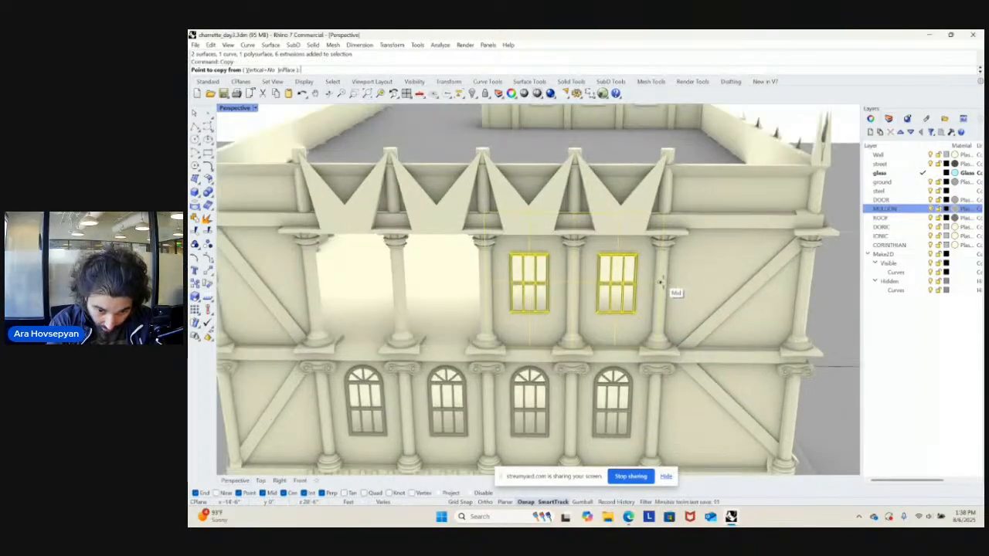
click(660, 284)
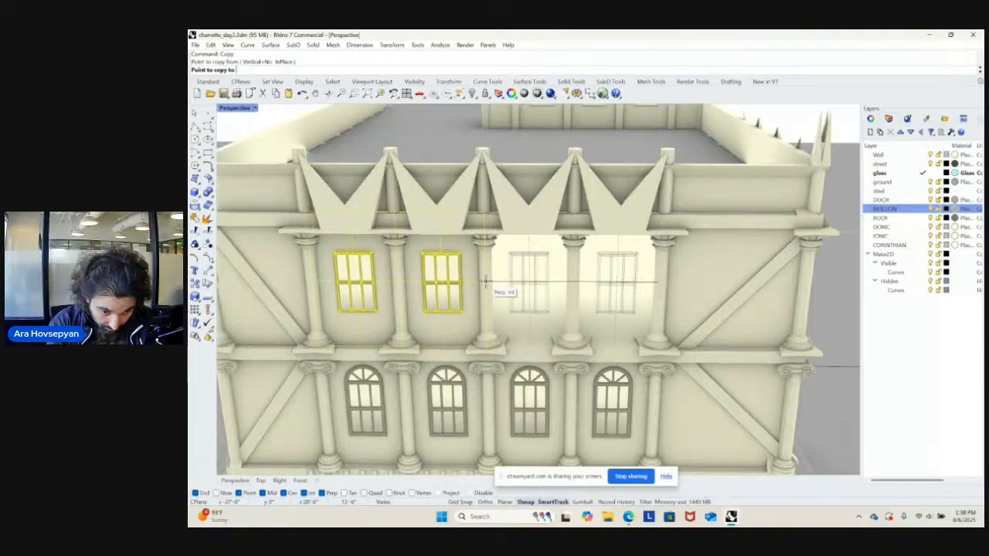
click(486, 281)
key(Return)
- Examine the four top-floor window bays across the front facade and the block frieze above the ground-floor columns
scroll(585, 313, down, 3)
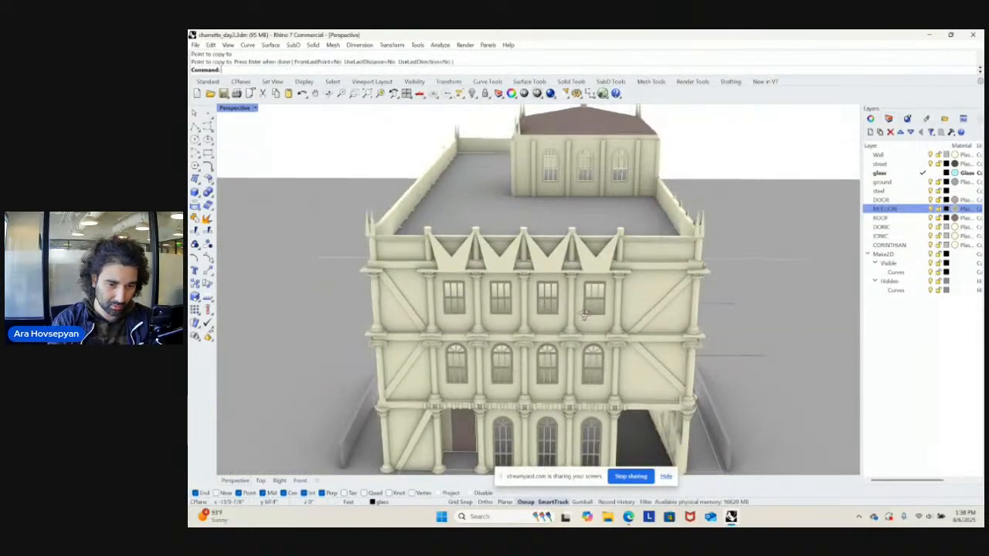
right_drag(585, 315, 613, 316)
scroll(592, 329, up, 3)
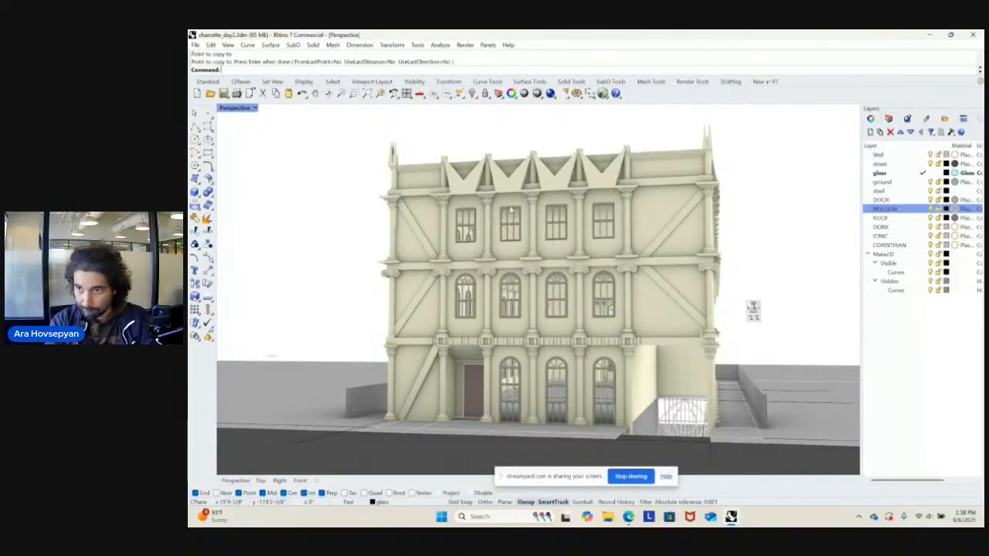
scroll(594, 238, up, 6)
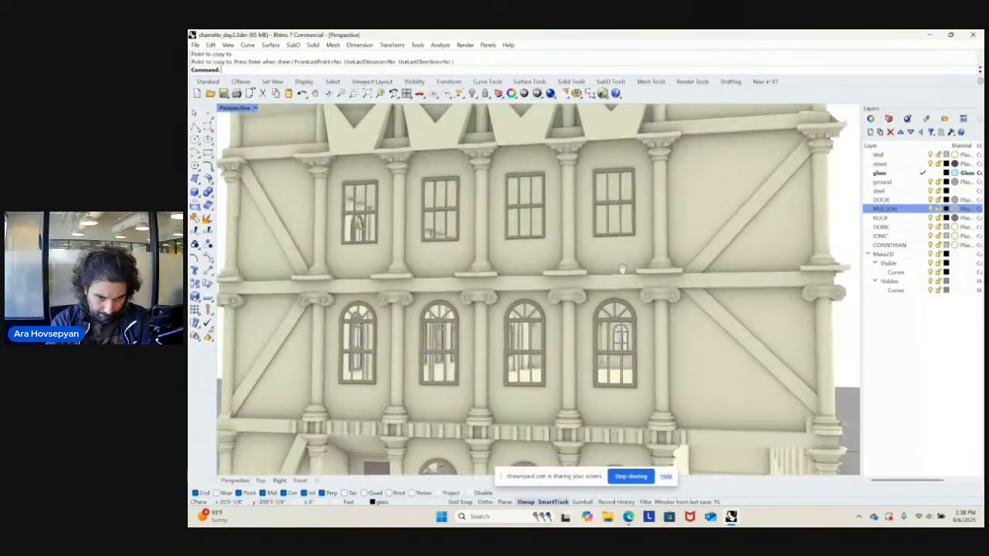
scroll(623, 269, down, 4)
right_drag(669, 247, 639, 226)
scroll(602, 241, down, 7)
scroll(640, 227, up, 8)
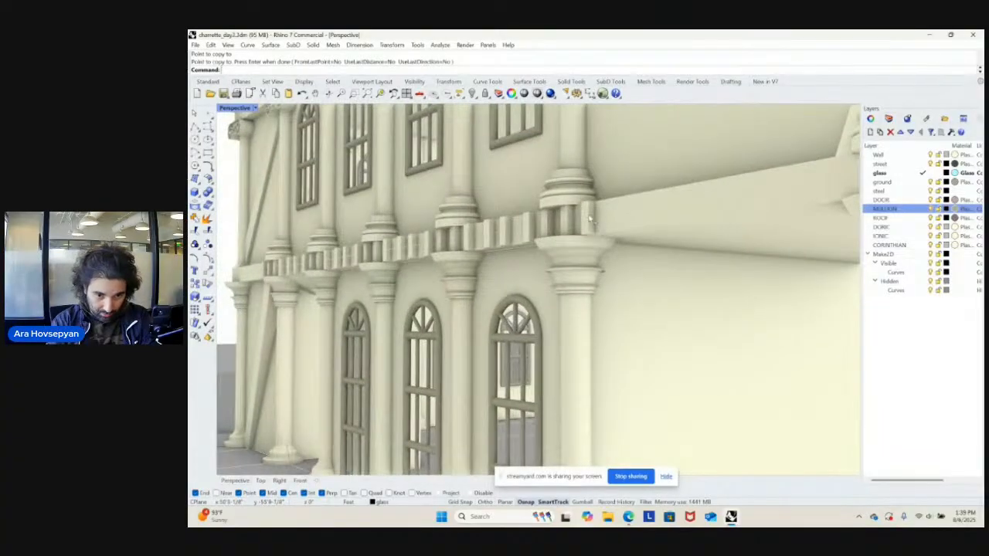
- Try selecting the frieze blocks above the end ground-floor column one by one, and clear the selection
click(591, 219)
shift+click(566, 220)
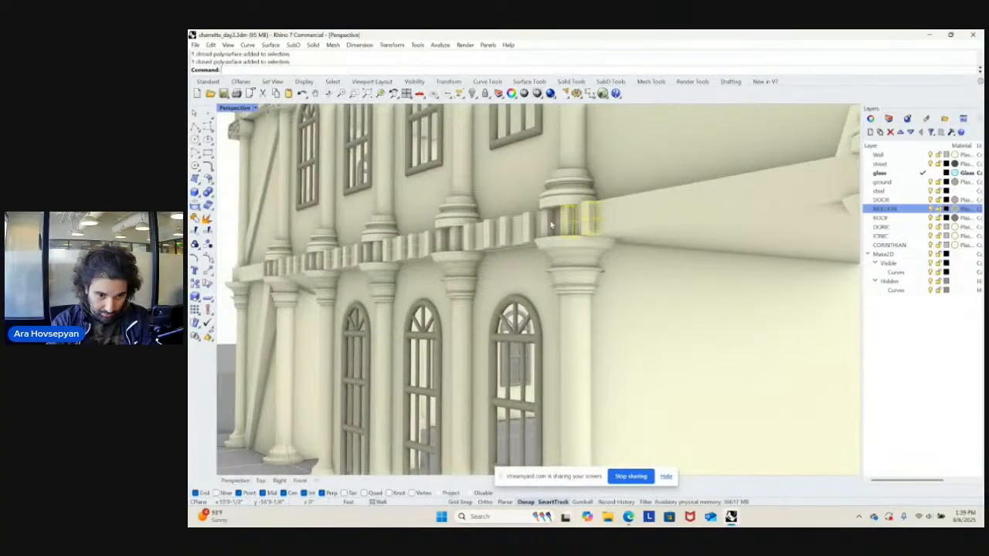
shift+click(548, 224)
shift+click(528, 230)
shift+click(529, 230)
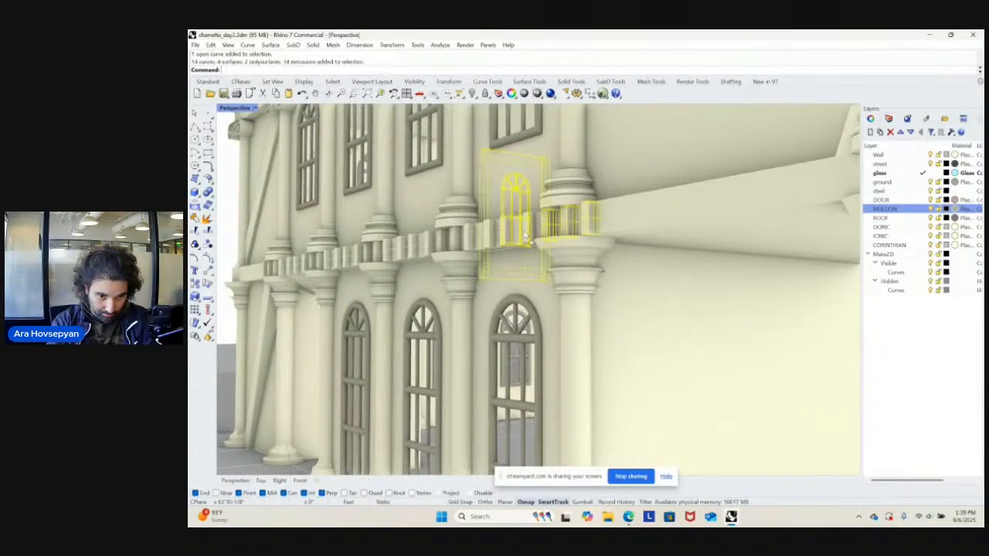
key(Escape)
click(592, 221)
- Try window-selecting the objects at the beam end above the corner column, zoom to them, and clear the selection
scroll(586, 226, up, 10)
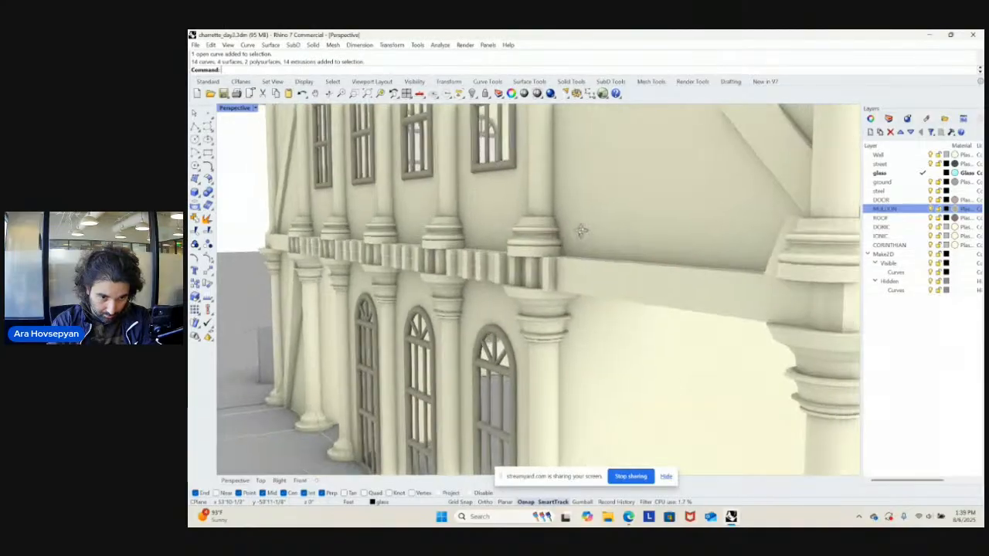
scroll(426, 254, up, 3)
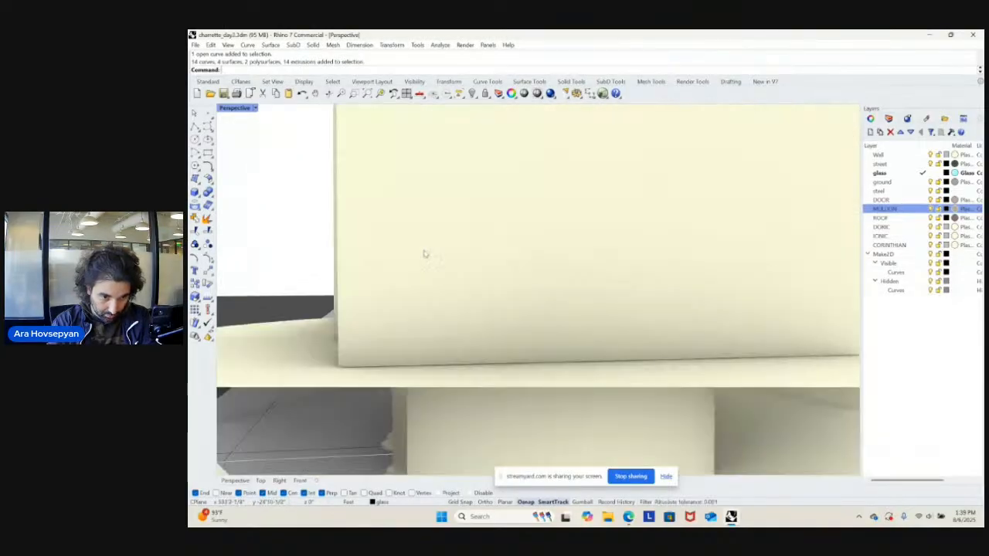
scroll(424, 253, down, 6)
scroll(421, 255, up, 3)
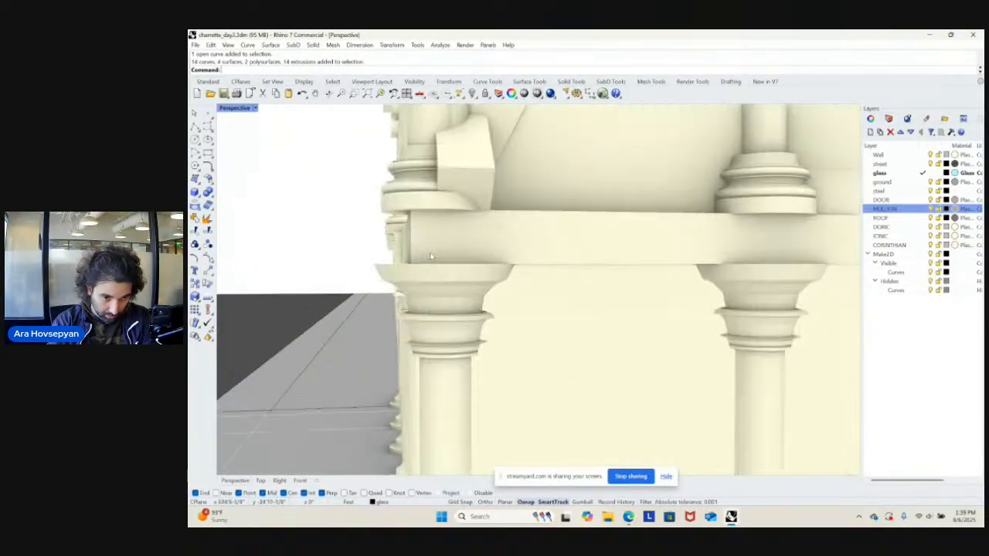
right_drag(430, 254, 452, 255)
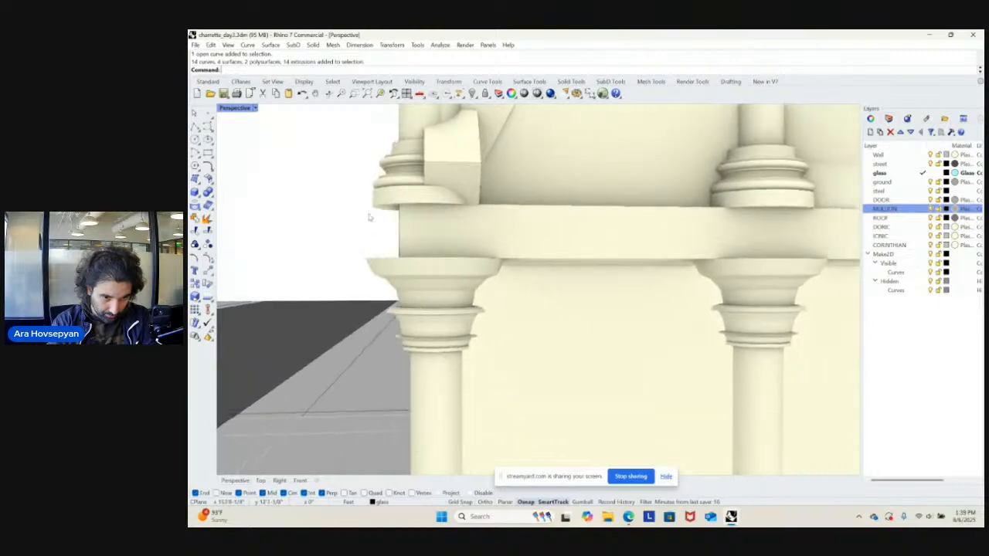
drag(348, 202, 433, 268)
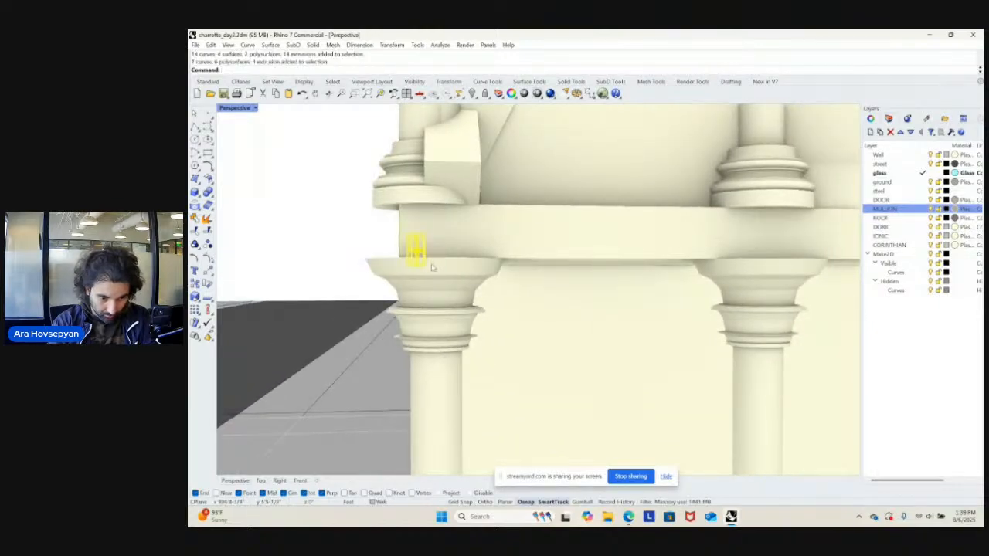
text(zs)
key(Return)
mouse_move(430, 267)
right_down()
mouse_move(491, 269)
mouse_move(428, 257)
mouse_move(424, 267)
right_up()
click(426, 267)
right_drag(470, 235, 507, 246)
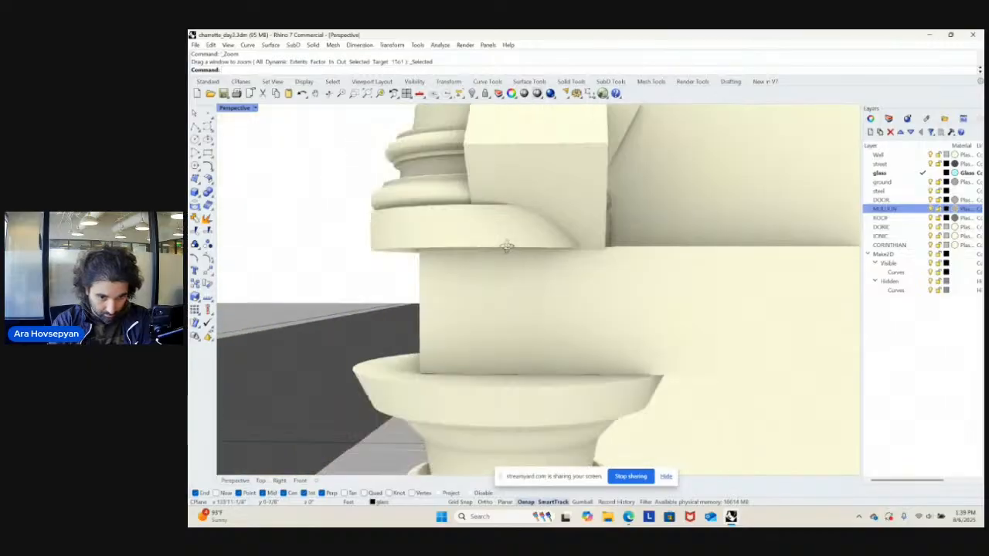
- Maximize the Right view and frame the beams and columns at the building's corner
scroll(506, 246, down, 5)
double_click(237, 108)
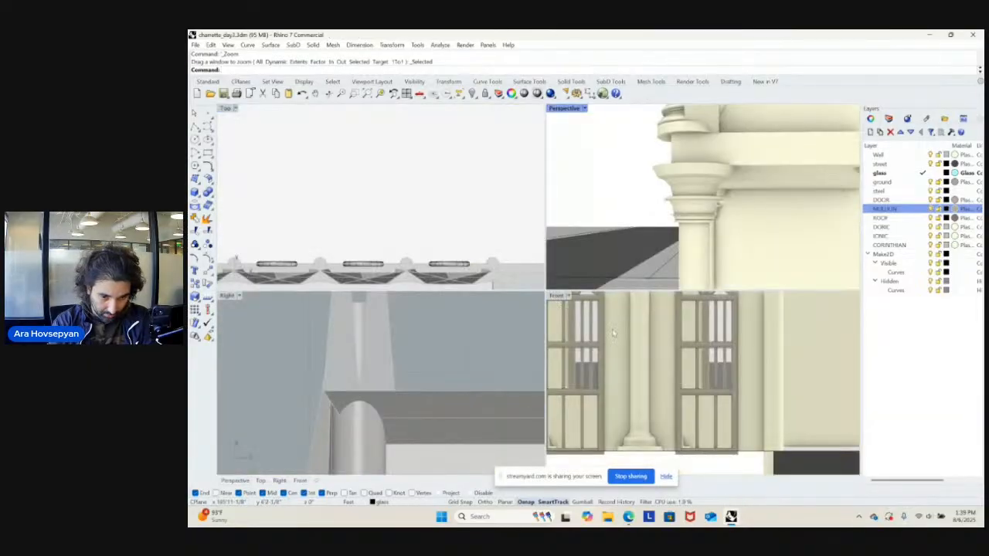
scroll(613, 333, down, 8)
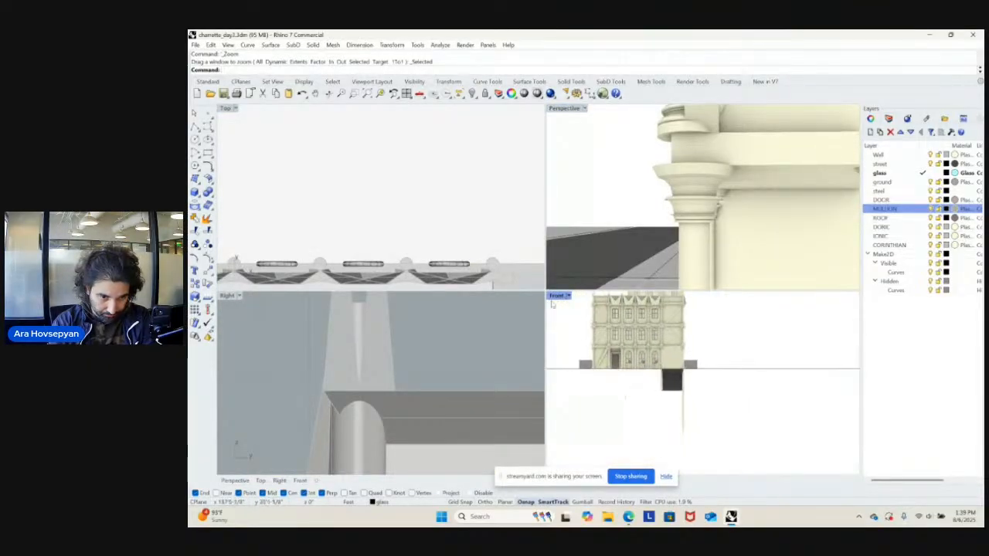
scroll(300, 333, down, 6)
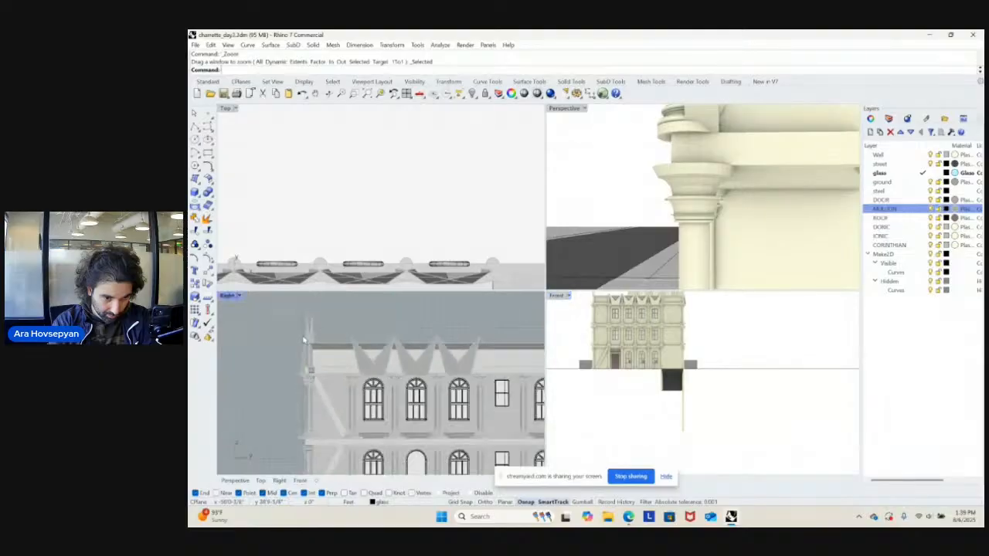
double_click(229, 297)
scroll(354, 278, down, 2)
scroll(369, 260, up, 7)
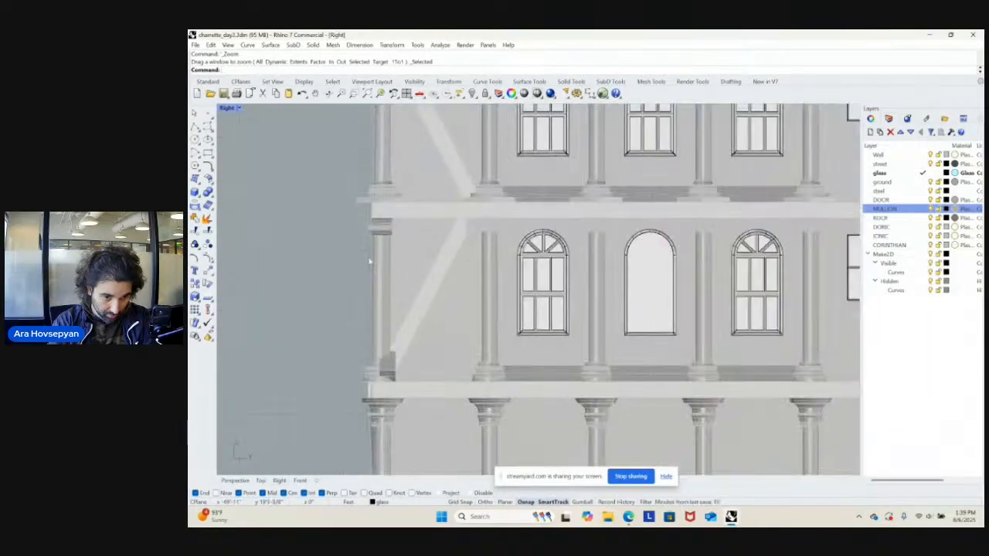
- Window-select the pieces at the beam end above the corner column in the Right view and zoom to them
scroll(400, 252, down, 5)
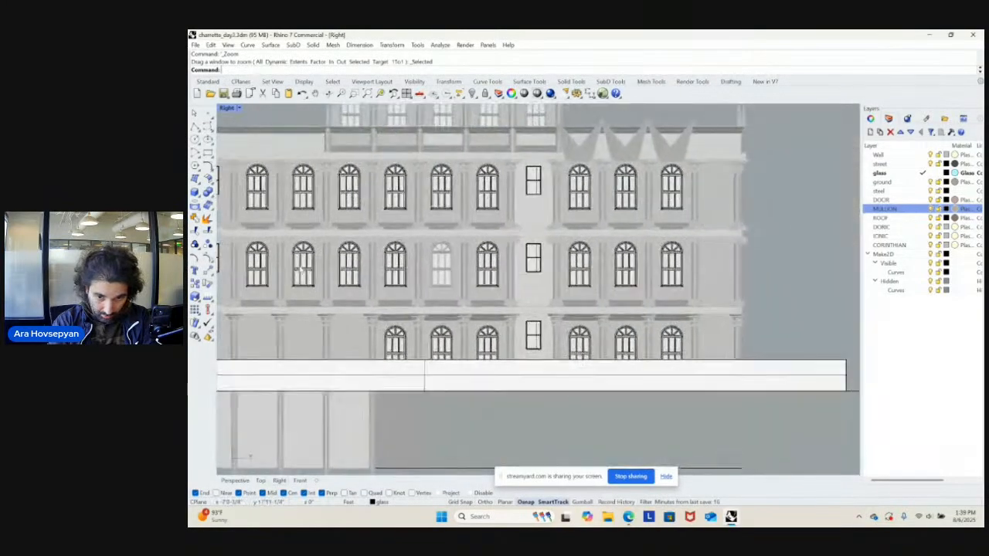
scroll(692, 220, up, 5)
scroll(710, 278, down, 7)
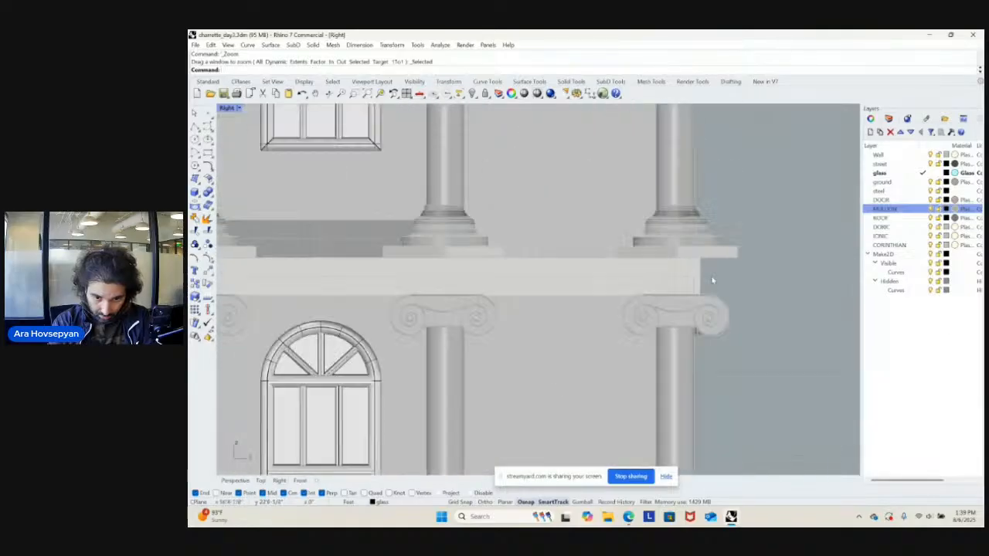
scroll(711, 275, down, 2)
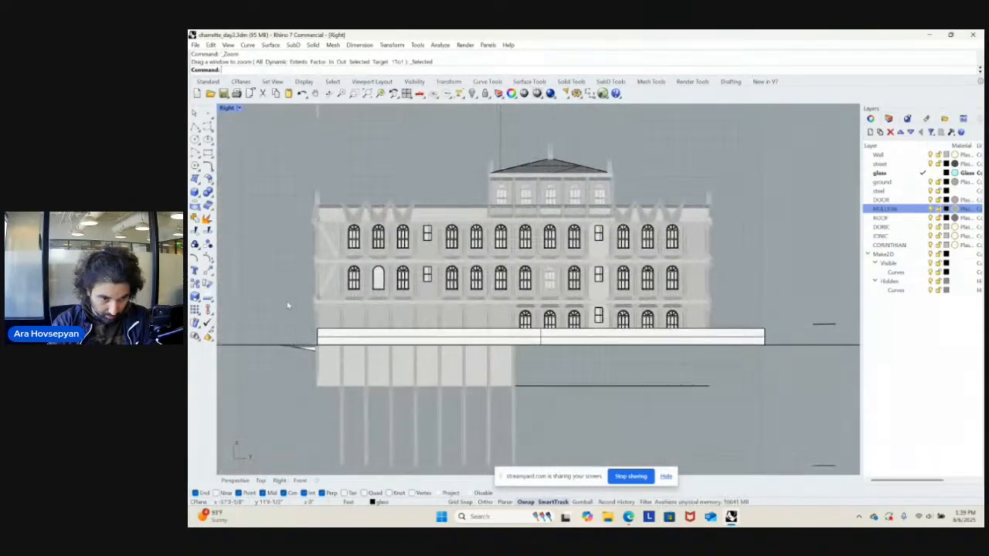
scroll(348, 284, up, 6)
scroll(361, 290, up, 3)
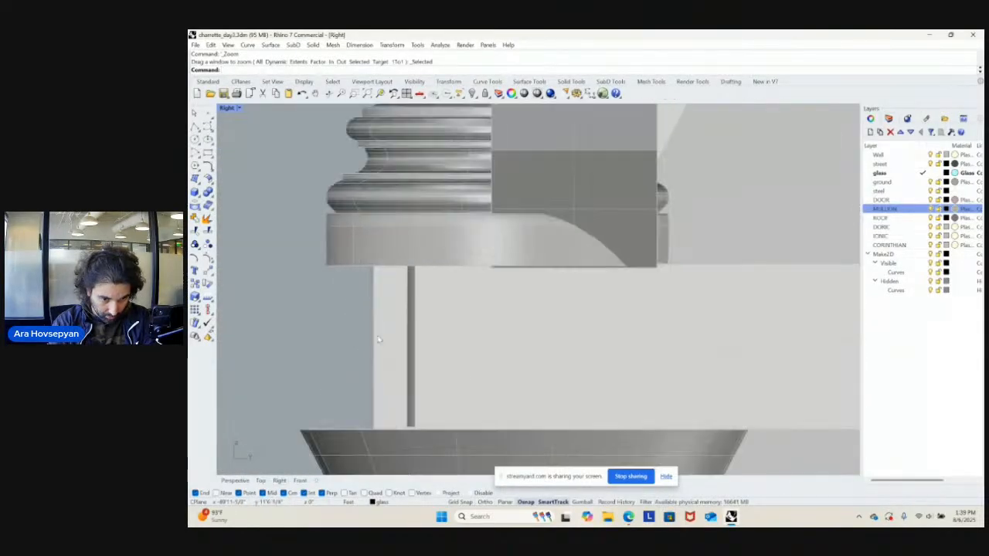
drag(346, 308, 381, 370)
drag(298, 232, 425, 438)
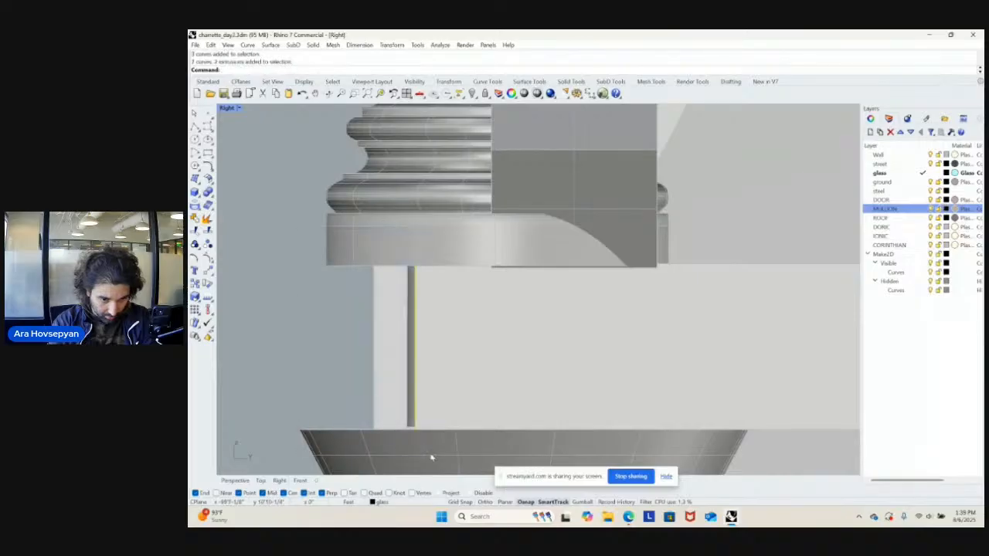
text(zs)
key(Return)
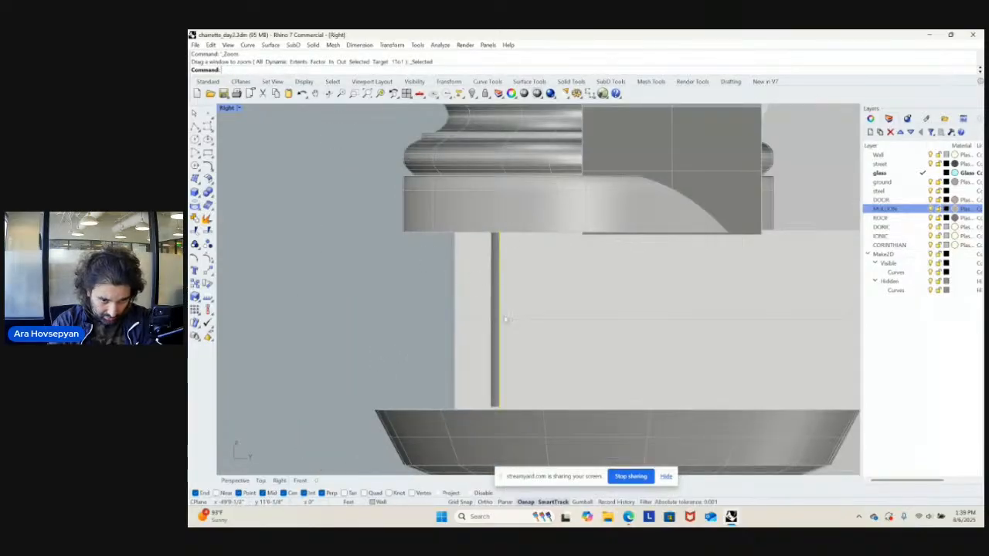
- Check the selection in Perspective and extend it in the Right view to the whole row of frieze blocks at the beam end
double_click(231, 109)
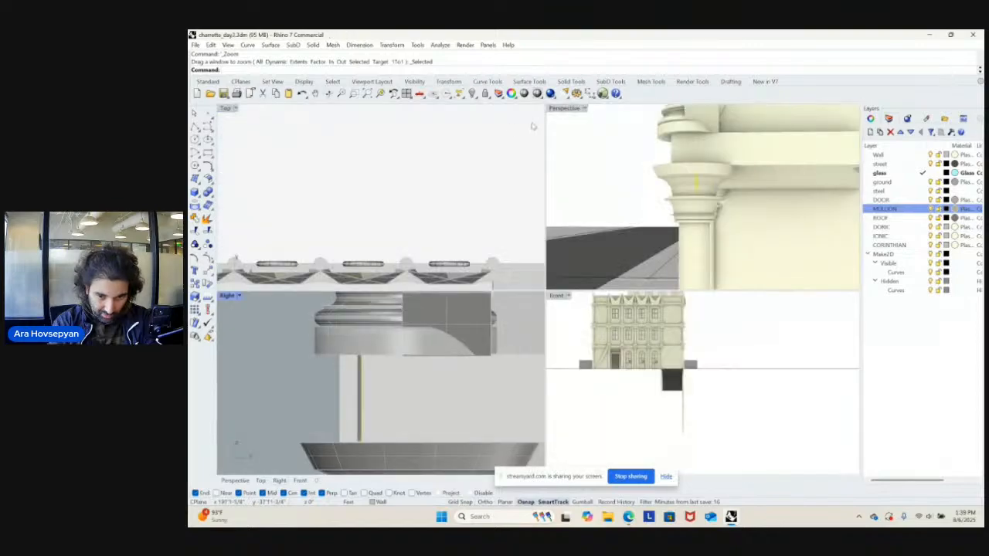
double_click(566, 108)
right_drag(582, 236, 331, 183)
right_drag(544, 285, 513, 294)
double_click(239, 108)
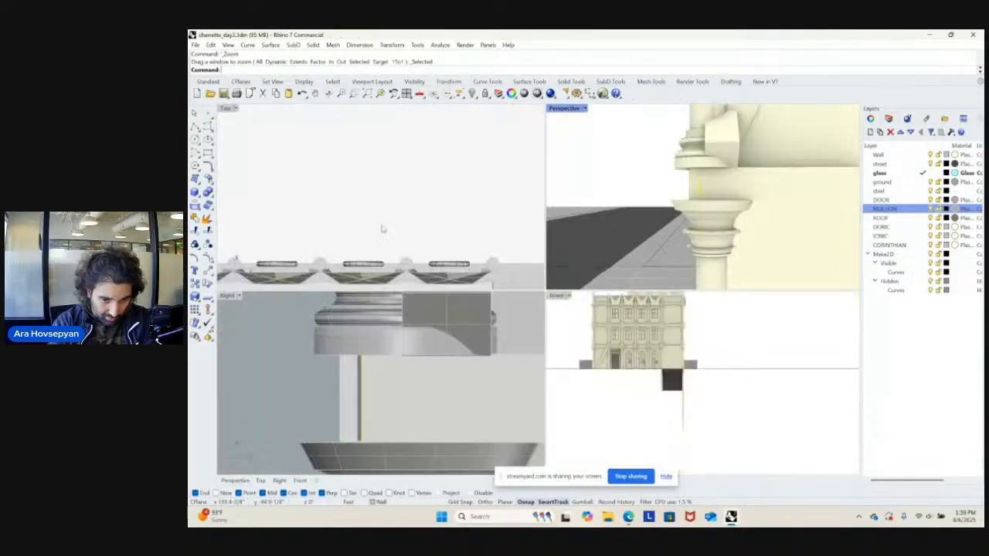
scroll(364, 365, up, 3)
click(356, 373)
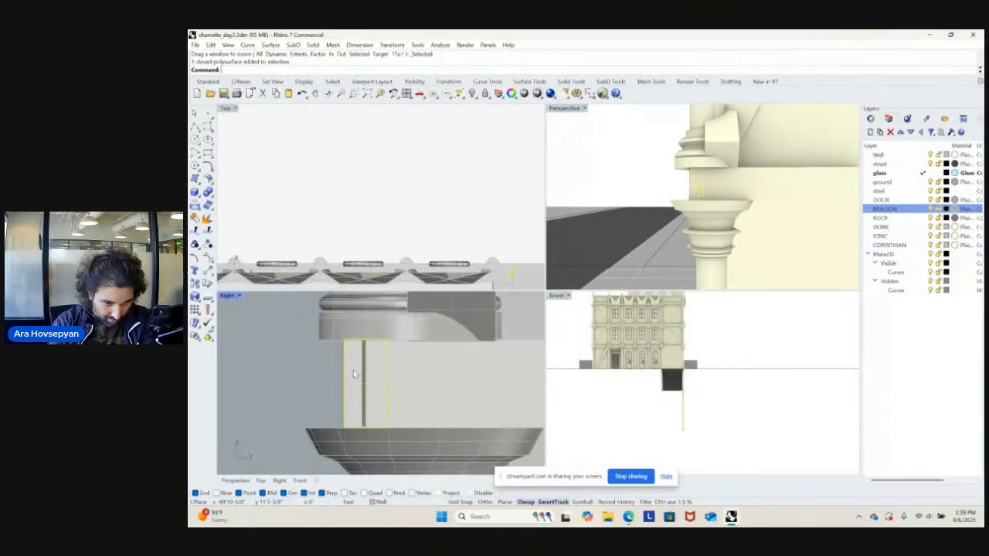
click(350, 381)
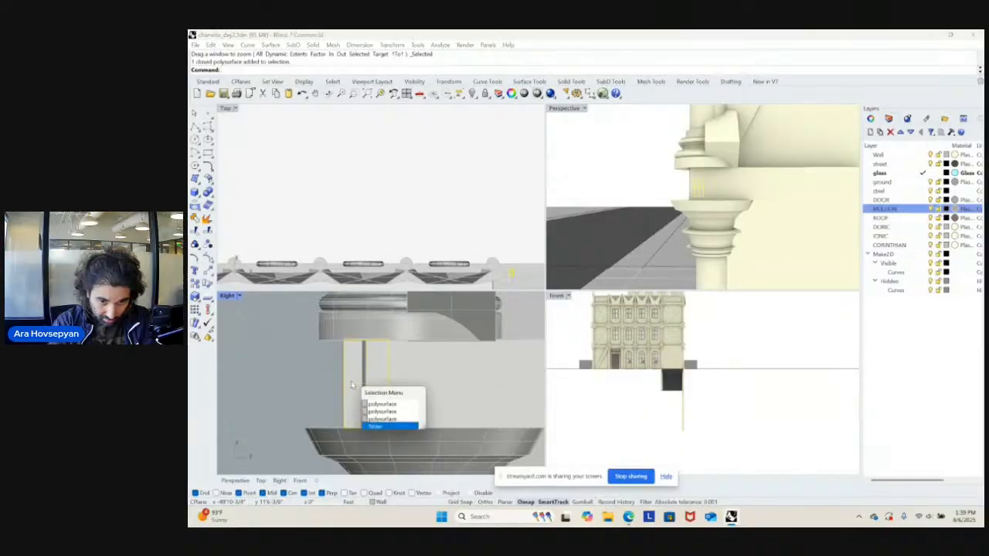
click(391, 411)
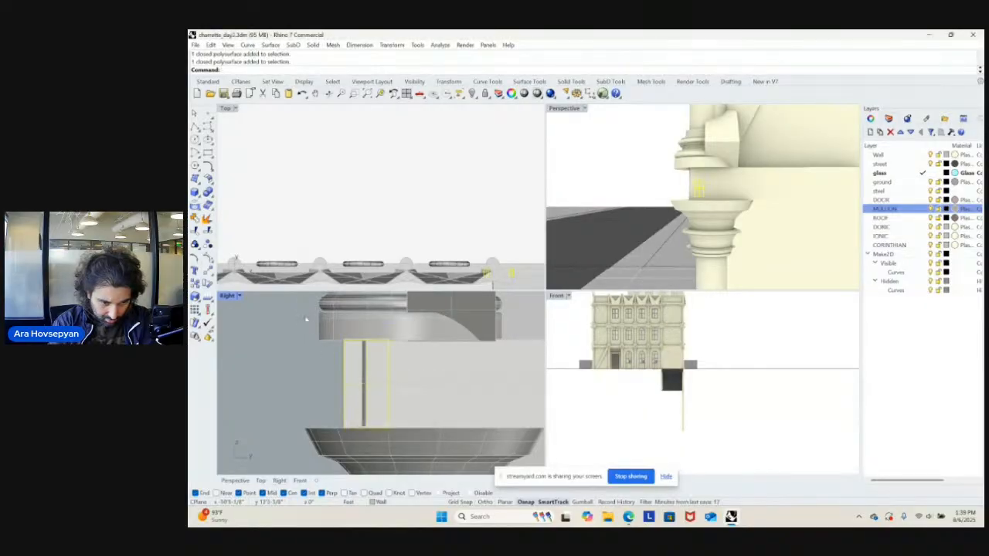
drag(306, 319, 396, 439)
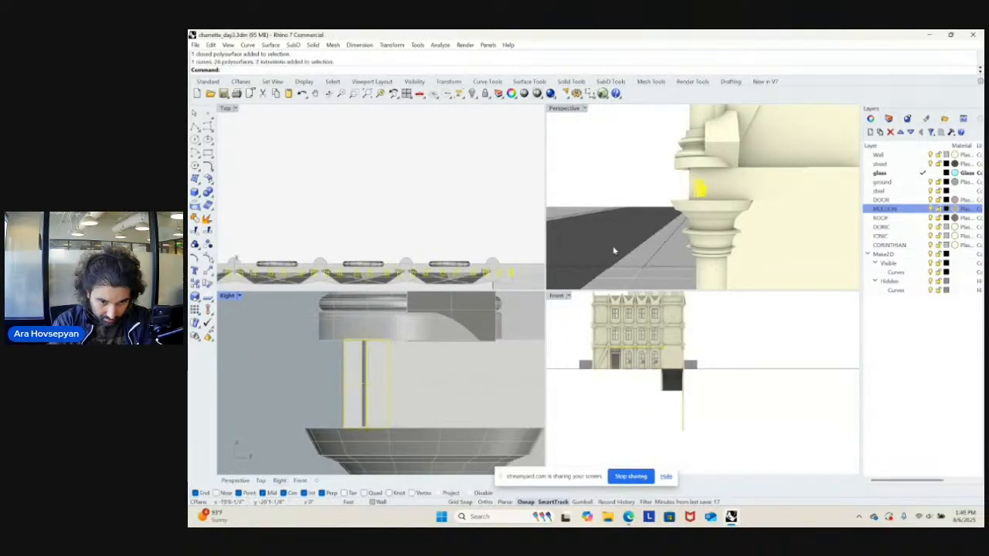
- Verify the selected block row in the Top and Perspective views and delete it from the front facade's beam above the ground-floor columns
mouse_move(455, 197)
right_down()
mouse_move(446, 182)
mouse_move(439, 199)
mouse_move(446, 188)
right_up()
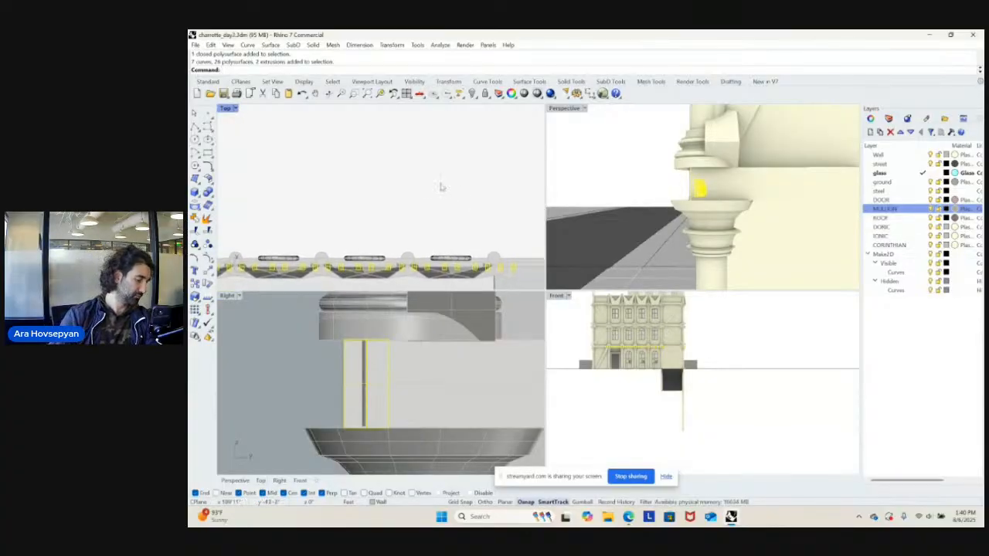
key(ctrl+shift+e)
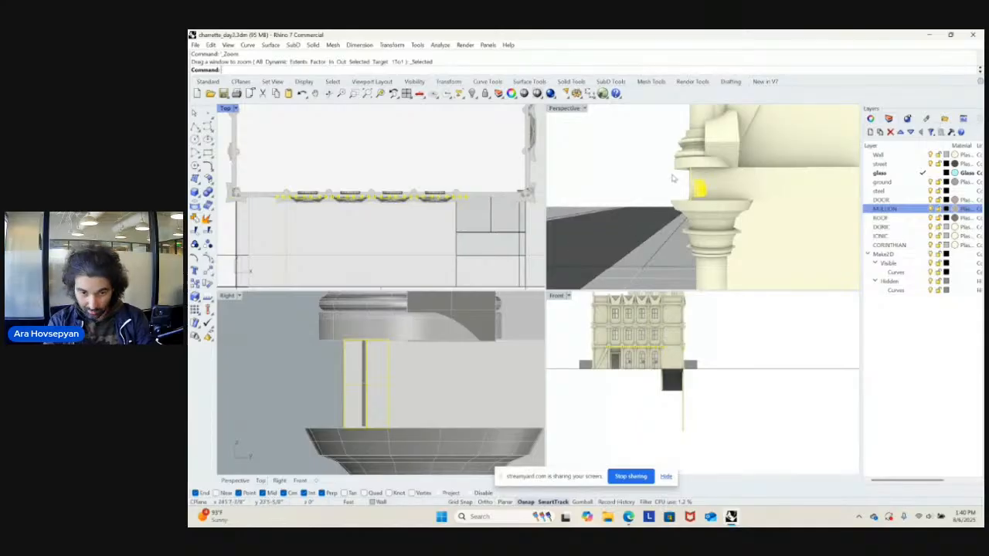
scroll(633, 224, down, 5)
double_click(565, 108)
right_drag(570, 109, 624, 229)
scroll(626, 228, down, 2)
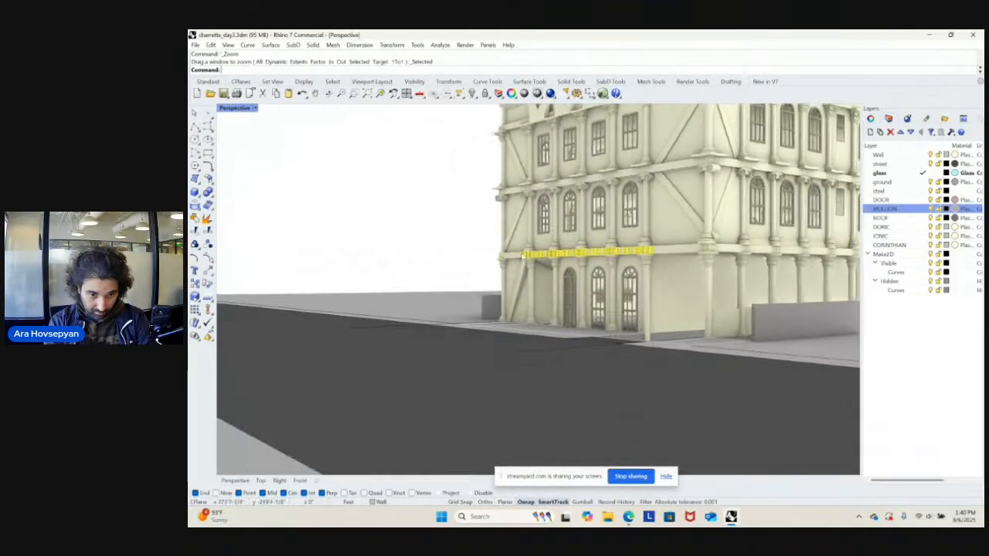
scroll(603, 232, up, 5)
scroll(541, 242, down, 8)
right_drag(537, 243, 516, 261)
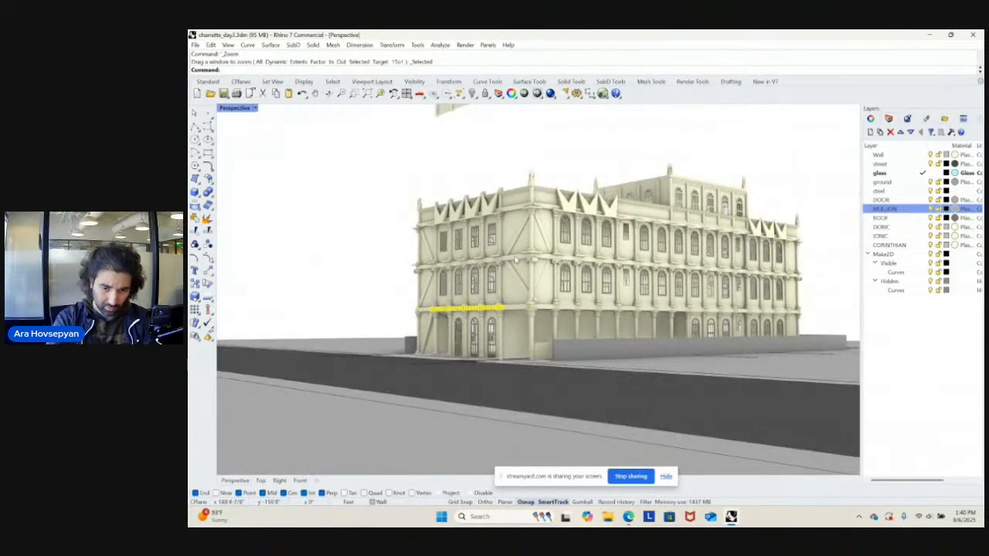
key(Delete)
- Examine the corner without the frieze blocks, zoom to the whole building in Perspective, and view the front facade
scroll(504, 313, up, 2)
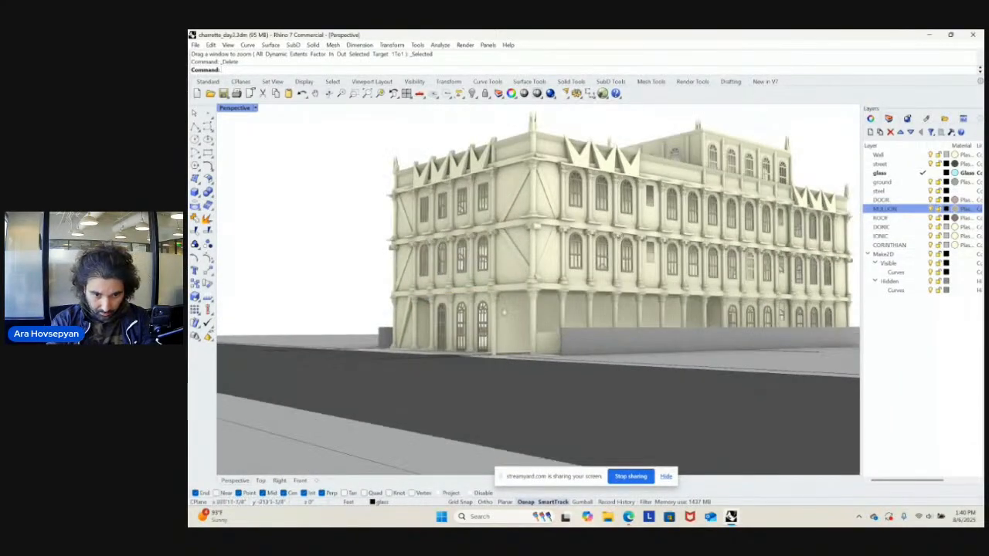
scroll(503, 312, up, 4)
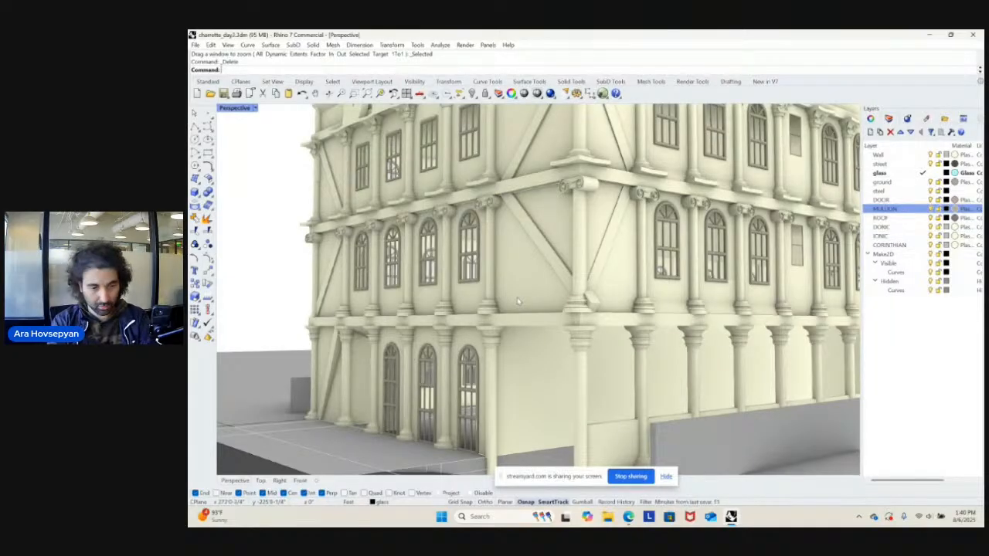
scroll(519, 301, down, 5)
scroll(526, 301, down, 3)
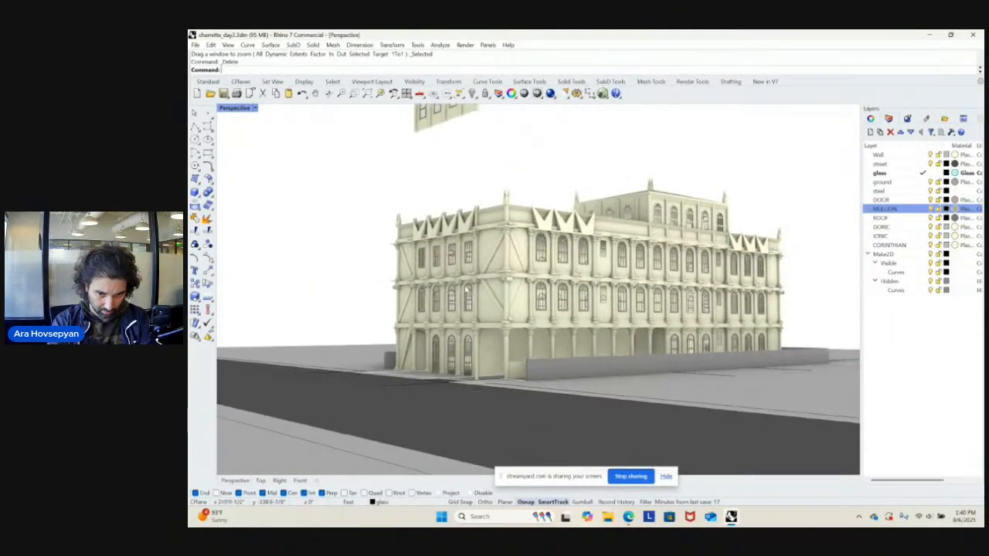
drag(341, 153, 792, 348)
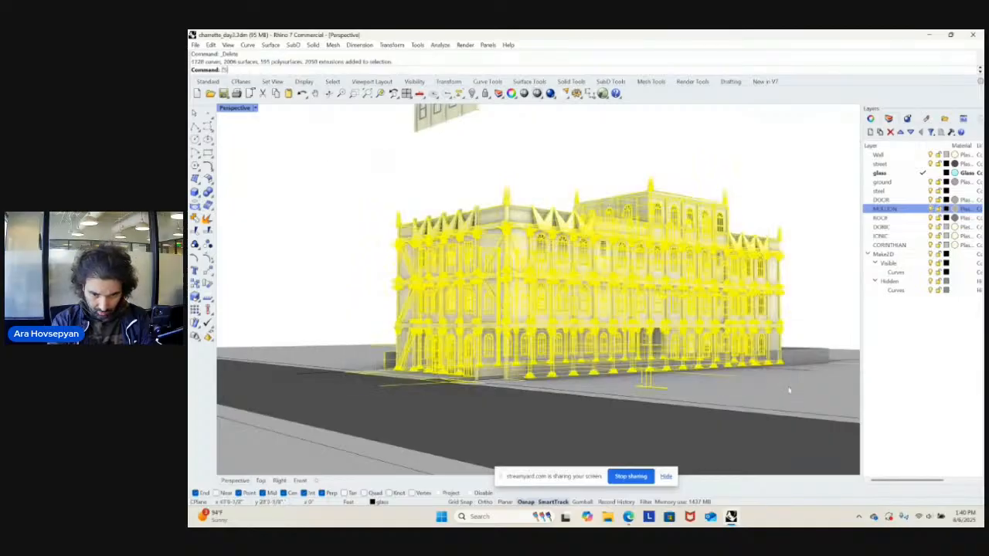
key(Return)
right_drag(640, 347, 772, 286)
scroll(753, 293, up, 6)
scroll(694, 322, down, 3)
right_drag(693, 318, 711, 329)
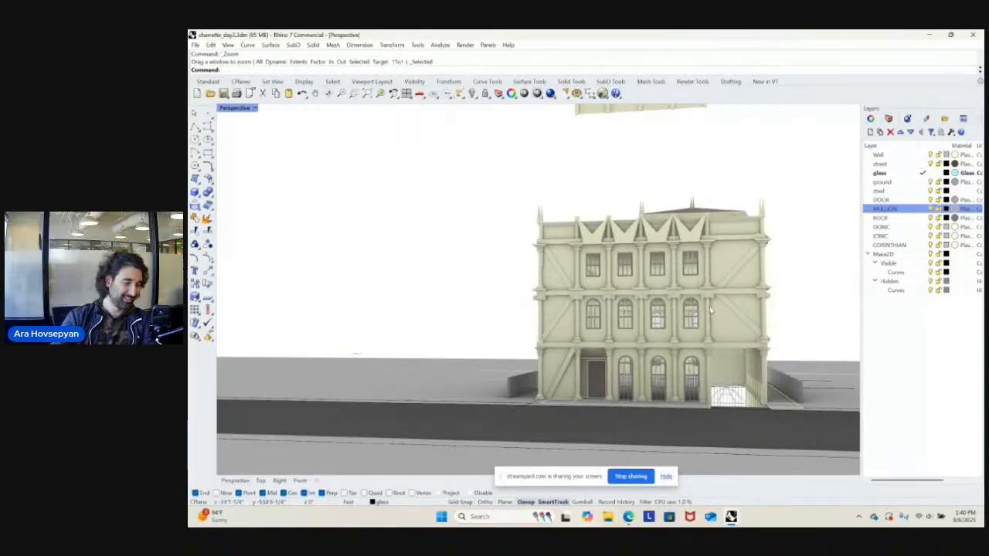
mouse_move(712, 309)
right_down()
mouse_move(700, 295)
mouse_move(683, 298)
mouse_move(682, 317)
mouse_move(705, 307)
right_up()
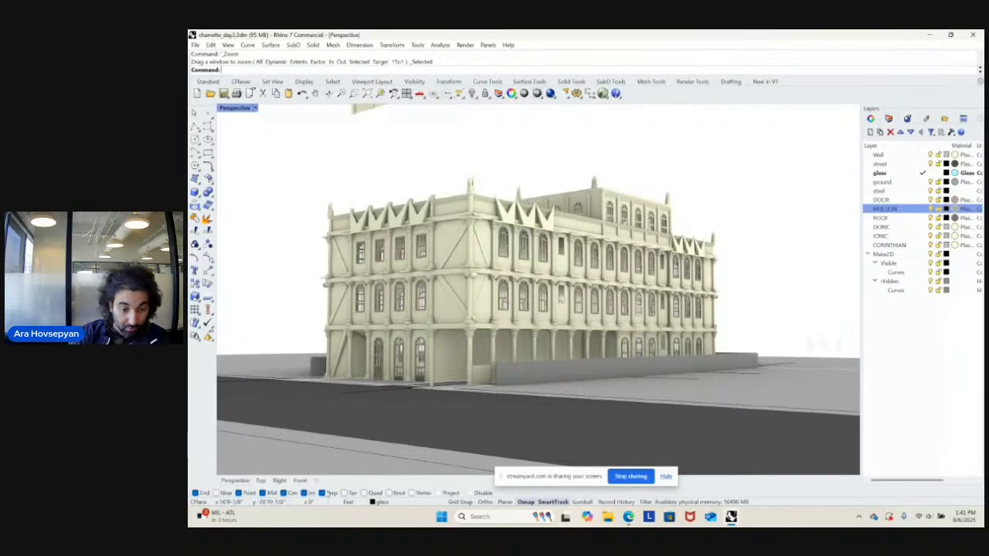
- Examine the building from above, from the street corner, and close to the front facade's windows in Perspective
right_drag(541, 325, 568, 311)
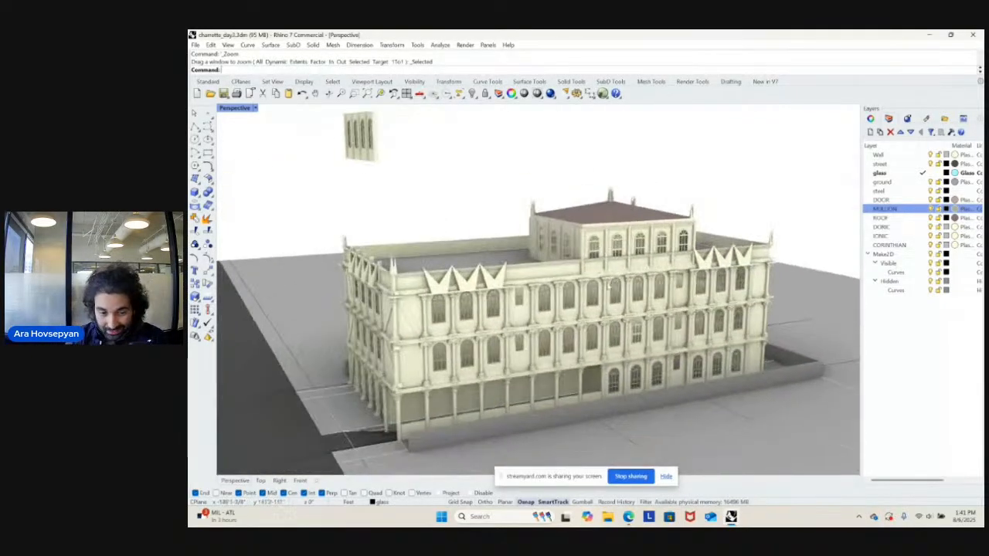
scroll(445, 340, down, 5)
right_drag(446, 340, 533, 317)
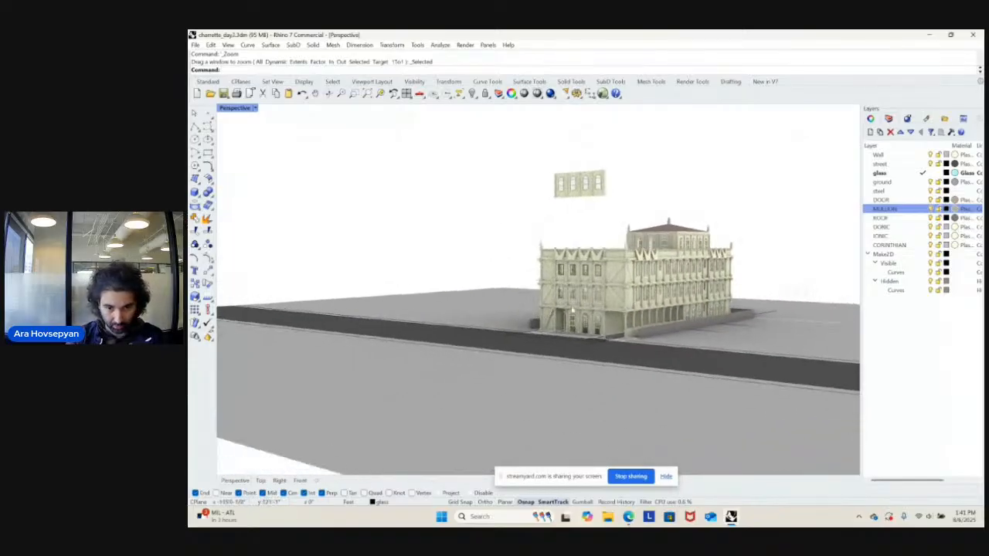
scroll(532, 316, up, 5)
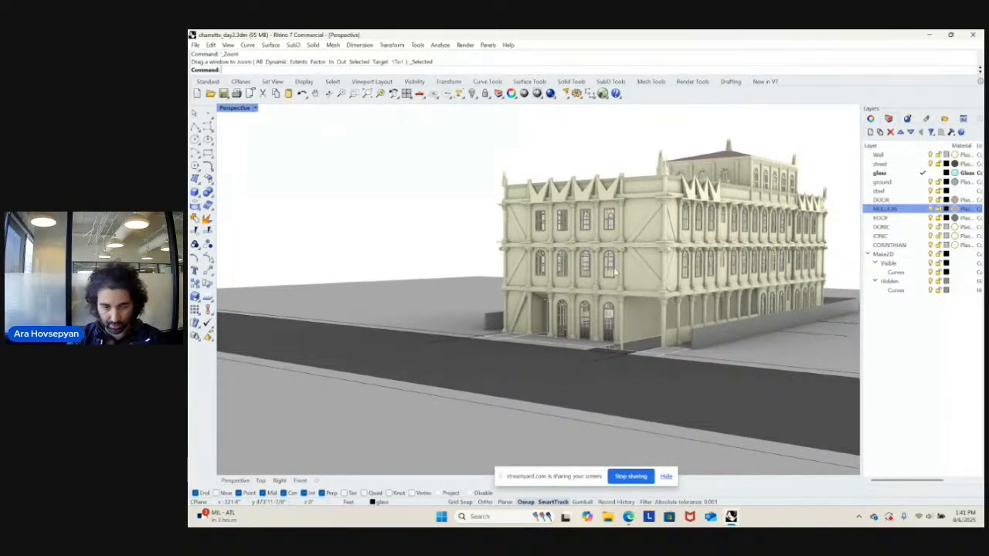
right_drag(616, 272, 541, 232)
drag(509, 150, 619, 367)
drag(477, 123, 595, 290)
right_drag(591, 291, 594, 210)
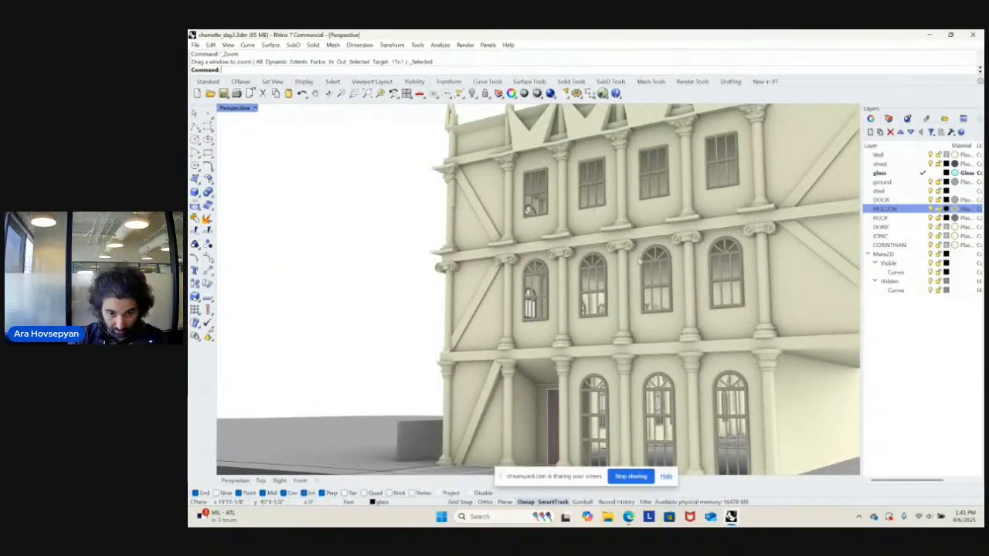
right_drag(639, 262, 673, 274)
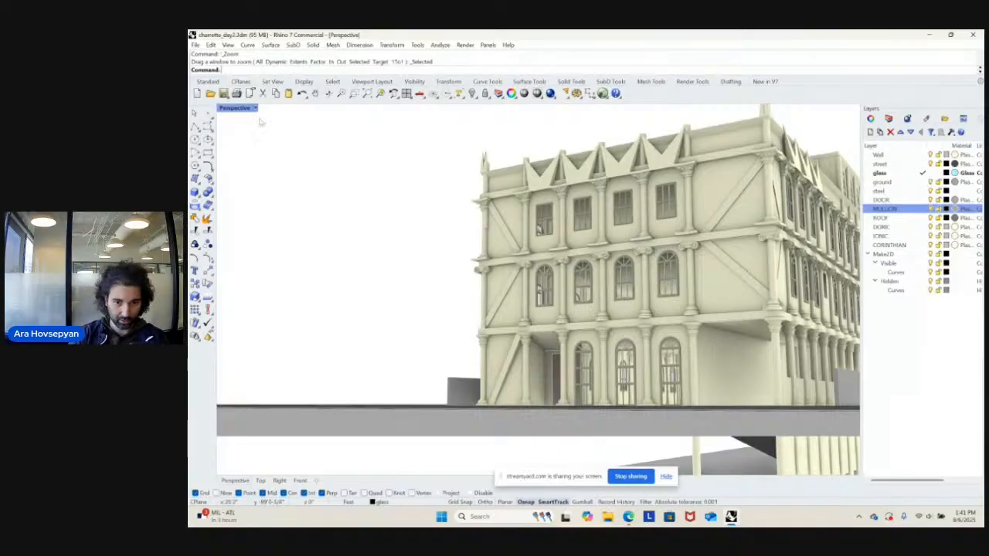
- Maximize the Front view, frame the facade, and set its display mode to Shaded
double_click(234, 107)
click(225, 108)
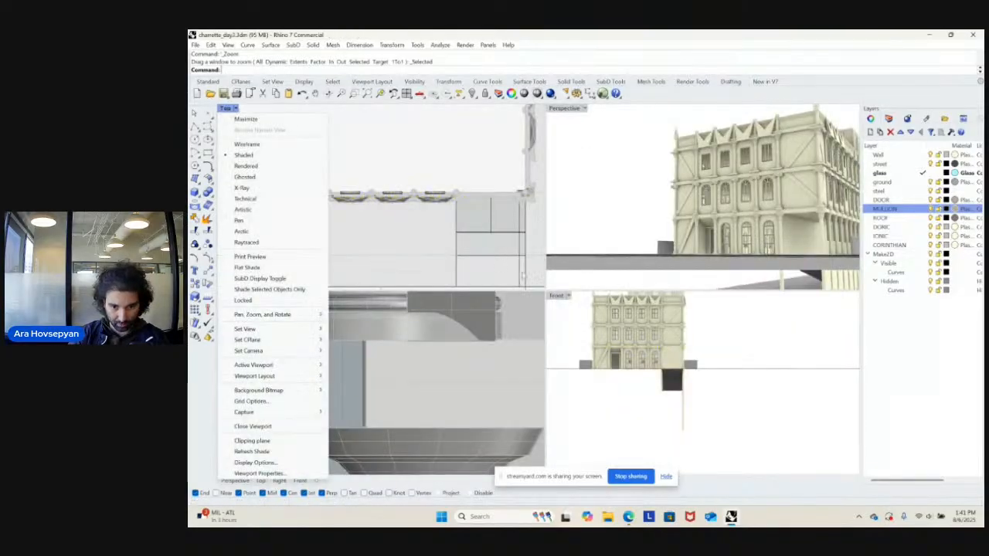
click(562, 297)
double_click(561, 297)
right_drag(610, 265, 743, 368)
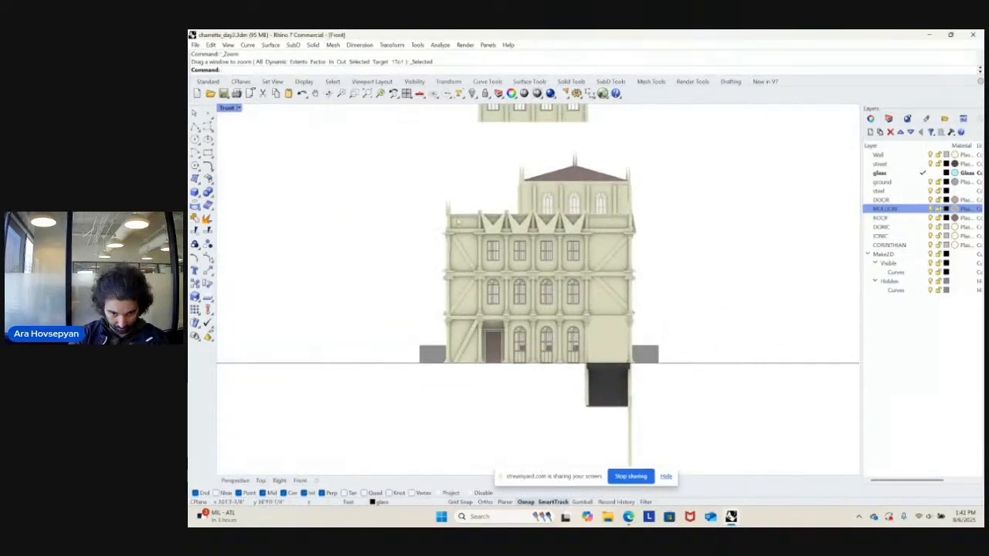
scroll(516, 258, up, 5)
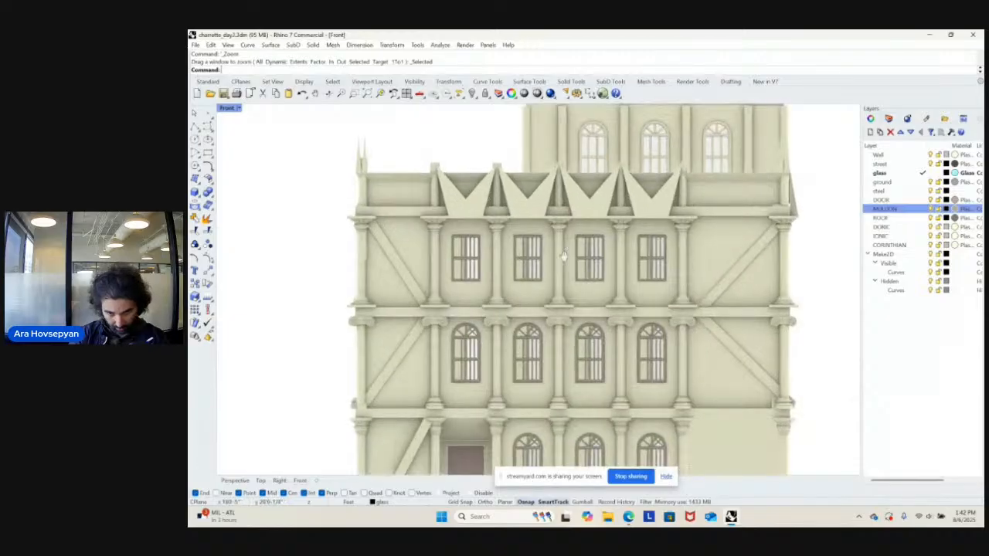
right_drag(563, 262, 572, 221)
scroll(577, 175, down, 2)
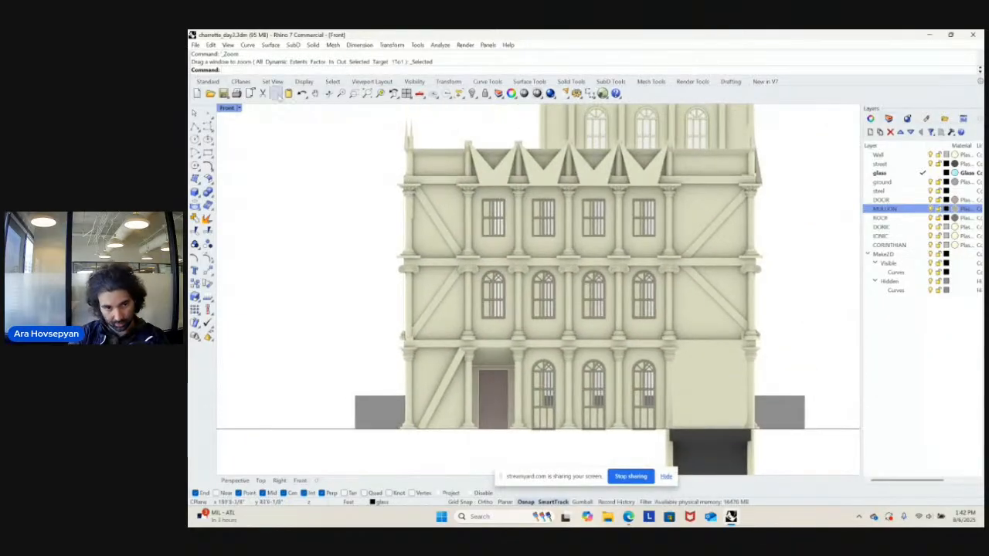
click(230, 107)
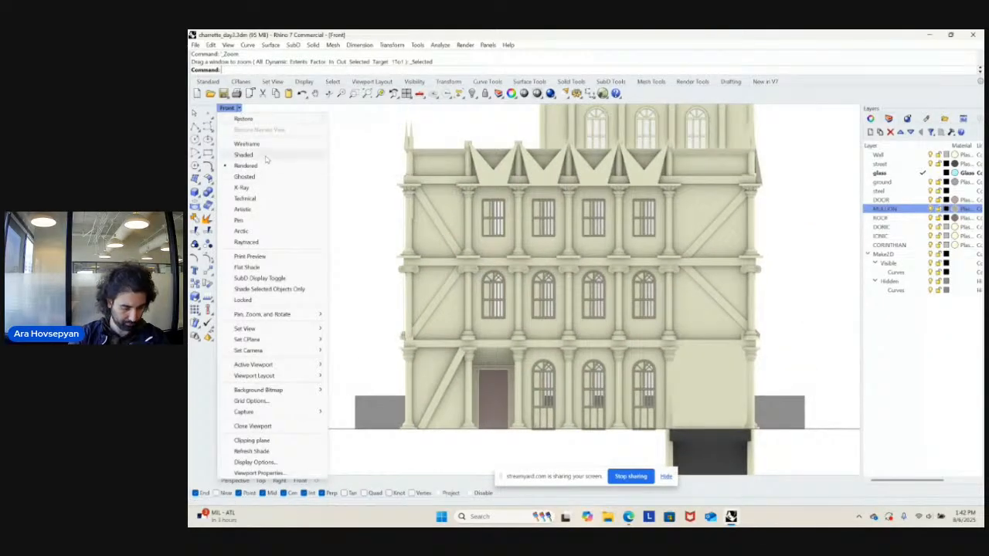
click(244, 155)
scroll(471, 250, down, 3)
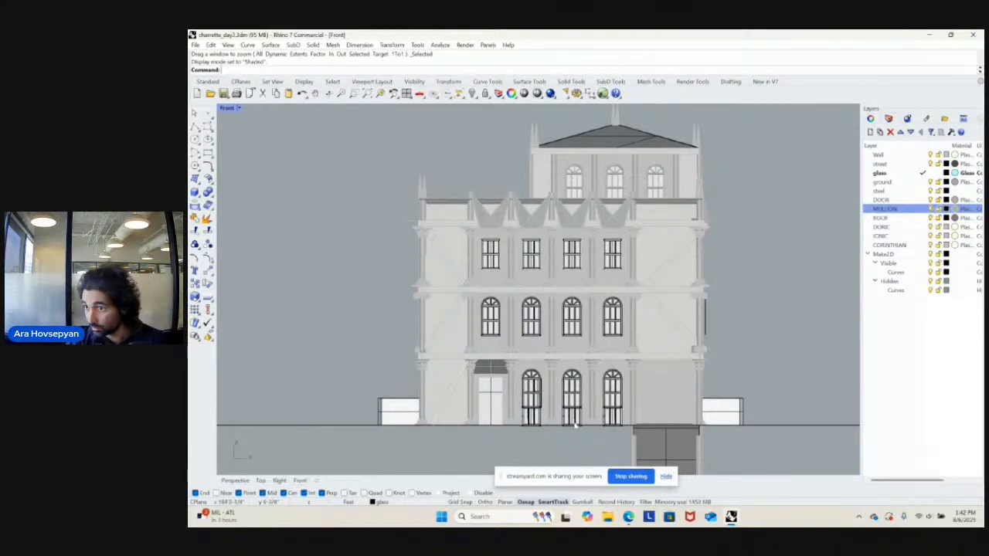
- Examine the column joint in the Right view, then maximize Perspective and frame the front facade's parapet
double_click(230, 108)
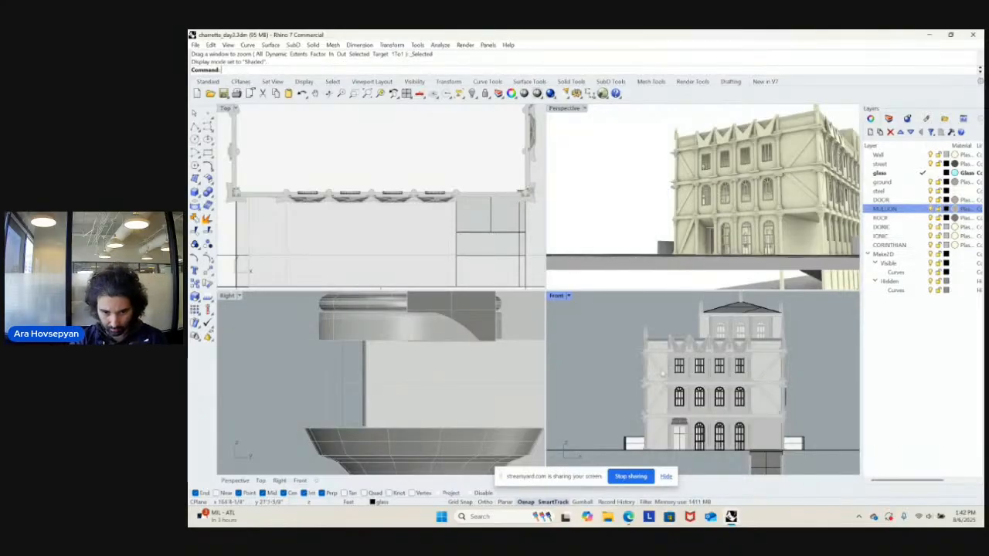
scroll(489, 402, down, 8)
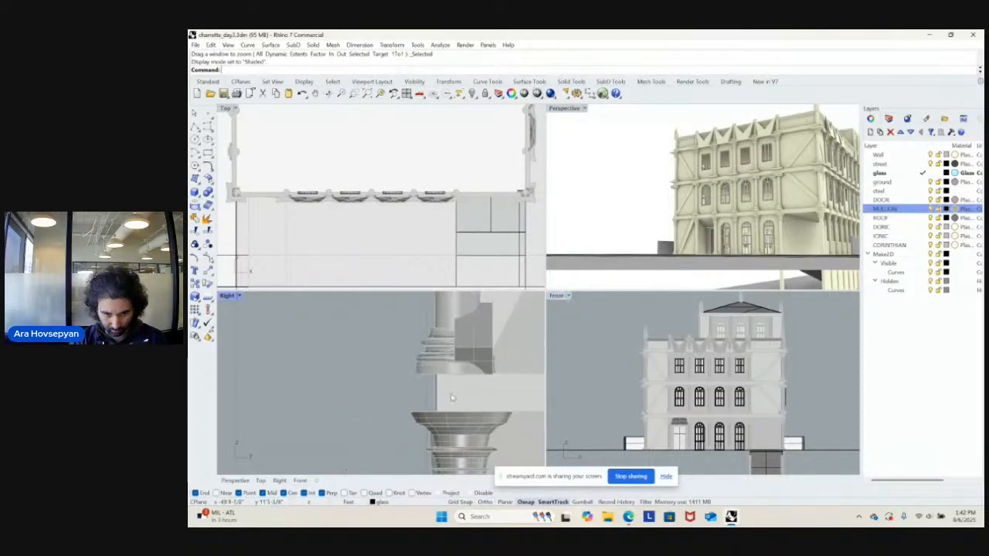
right_drag(455, 398, 443, 400)
scroll(442, 394, down, 3)
scroll(442, 390, up, 8)
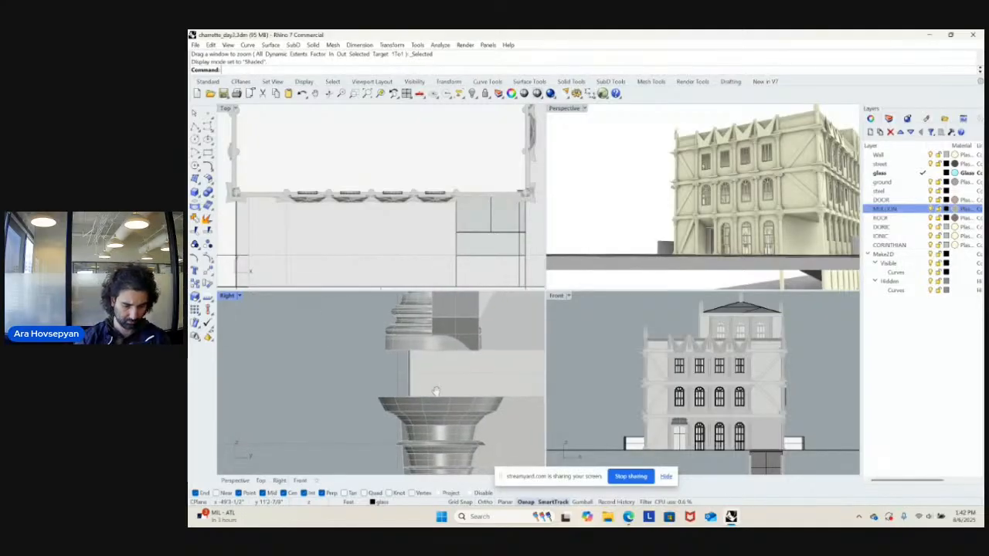
double_click(568, 110)
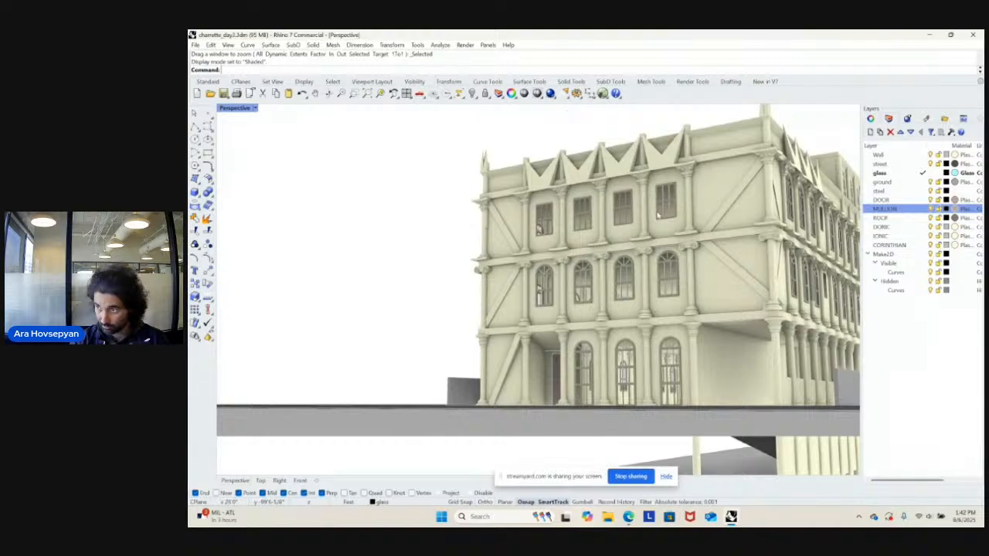
shift+right_drag(709, 224, 663, 248)
scroll(638, 241, down, 5)
scroll(612, 247, up, 5)
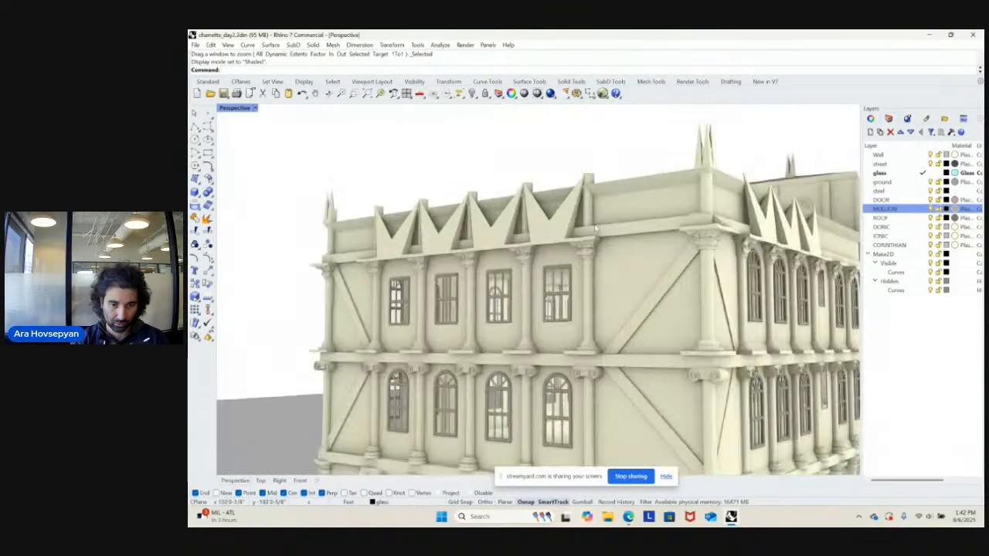
- Try removing the pointed crown pieces from the front parapet, view the facade without them, and undo the deletion
click(564, 226)
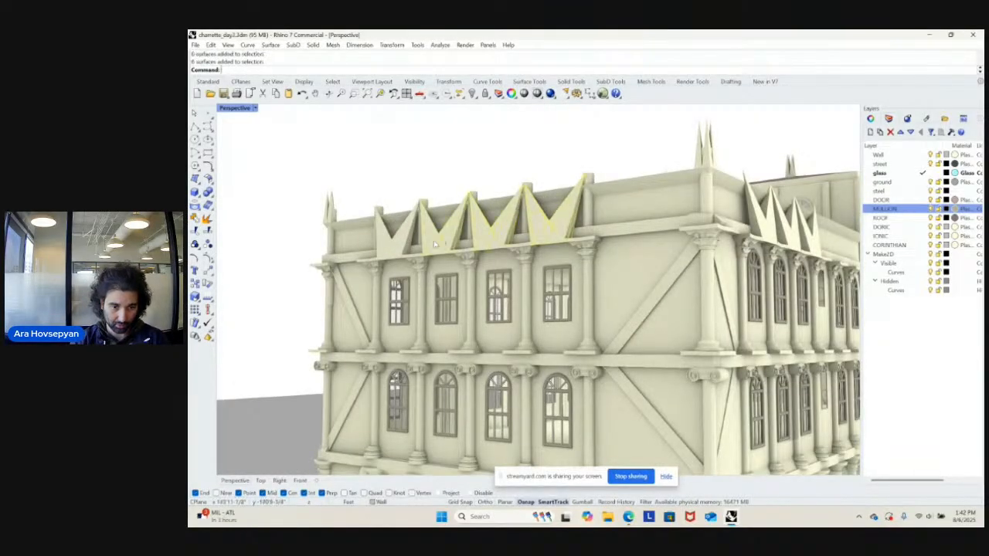
key(Delete)
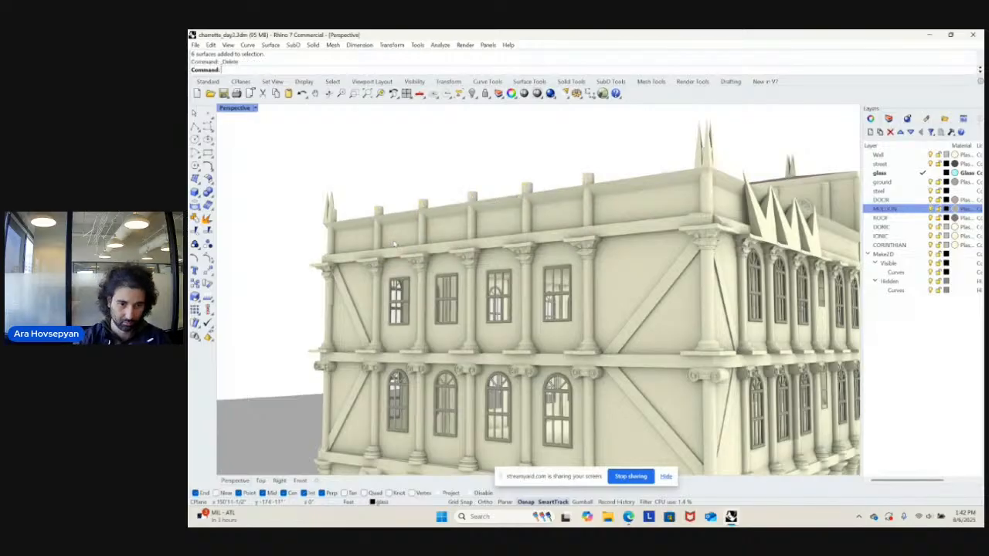
scroll(394, 244, down, 5)
scroll(543, 219, up, 2)
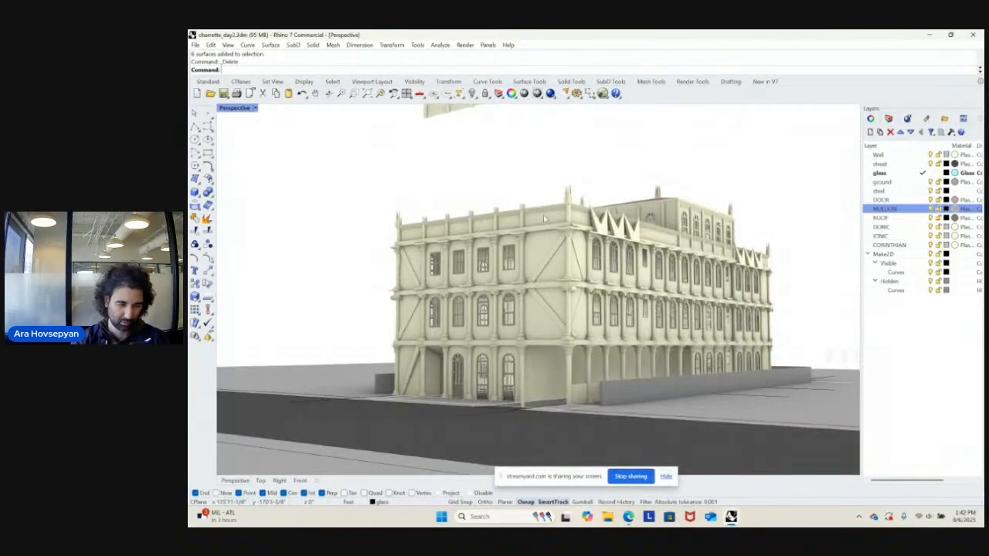
key(ctrl+z)
scroll(492, 225, up, 2)
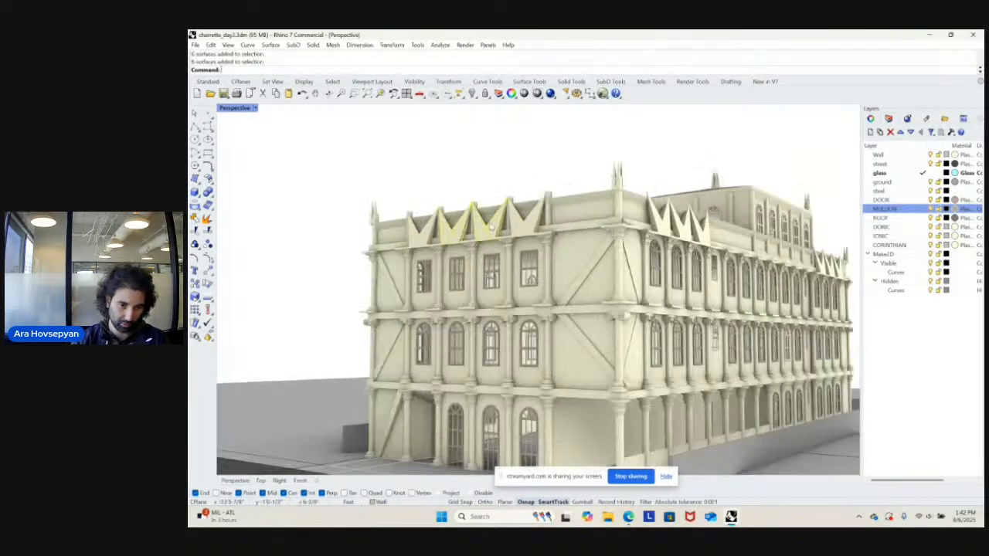
- Try deleting only the two middle crown pieces on the front parapet, compare the result, and undo it
key(Delete)
scroll(615, 231, down, 2)
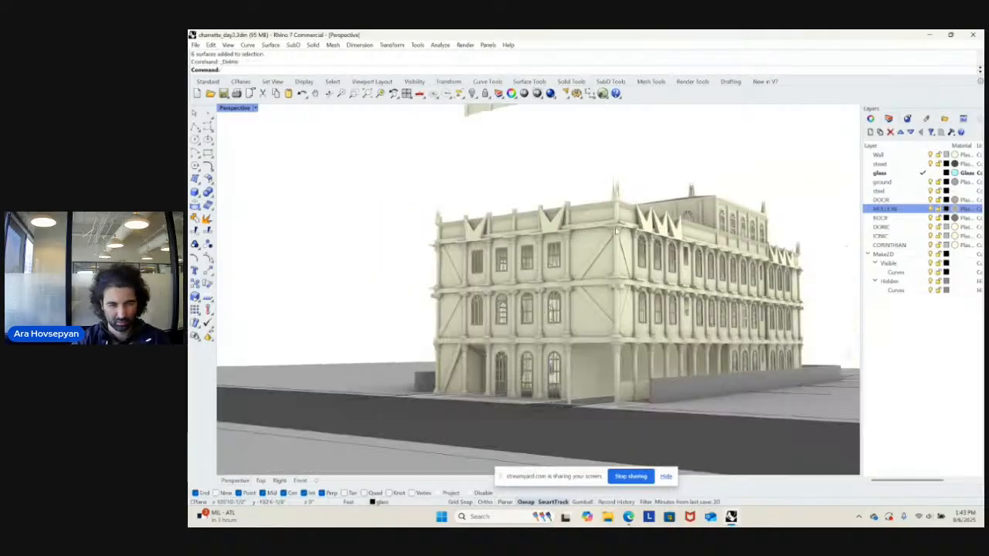
scroll(616, 231, up, 3)
scroll(634, 244, down, 3)
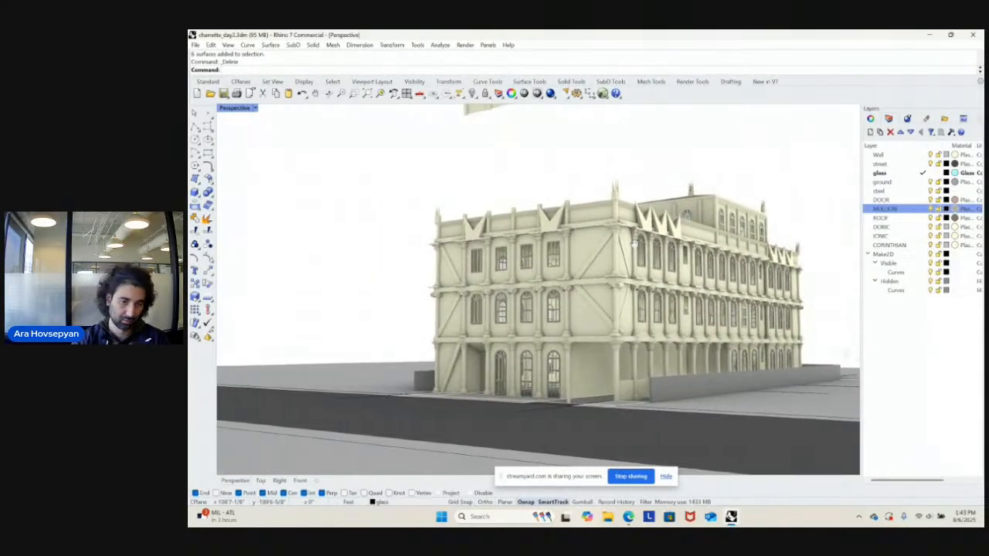
scroll(634, 244, up, 1)
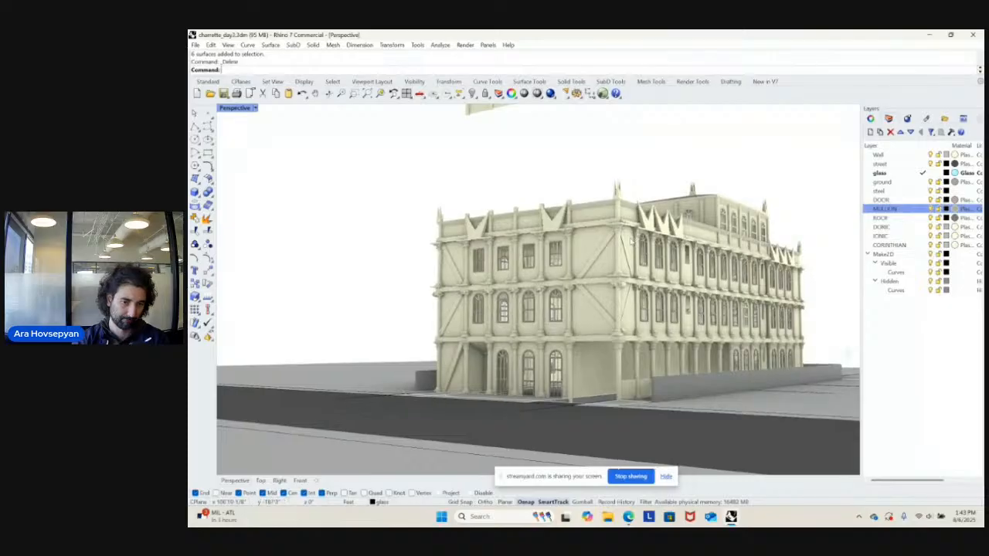
key(ctrl+z)
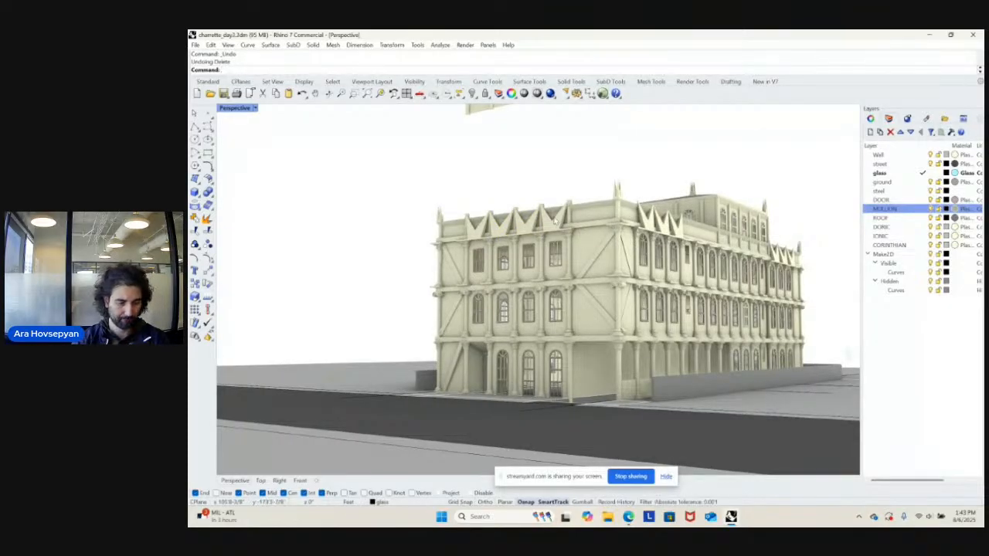
- Copy the crown piece nearest the street corner from peak to peak so the copy sits in the adjoining end bay
click(555, 222)
text(zs)
key(Return)
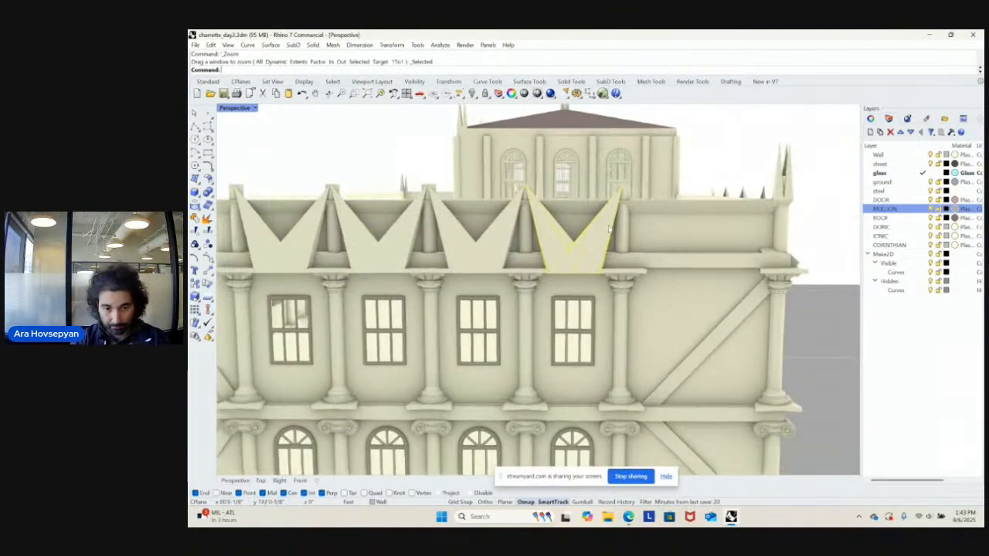
text(copy)
key(Return)
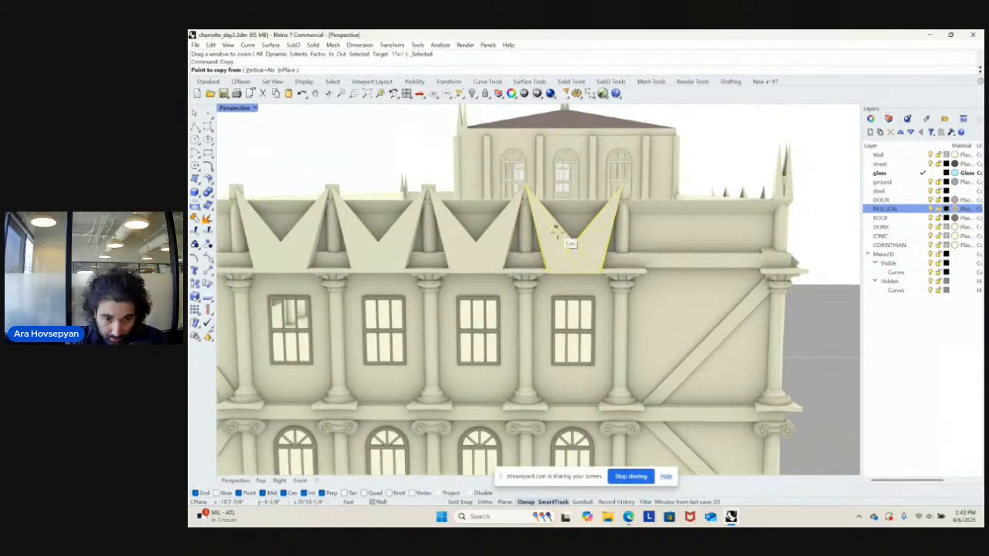
scroll(564, 240, up, 3)
scroll(531, 195, up, 5)
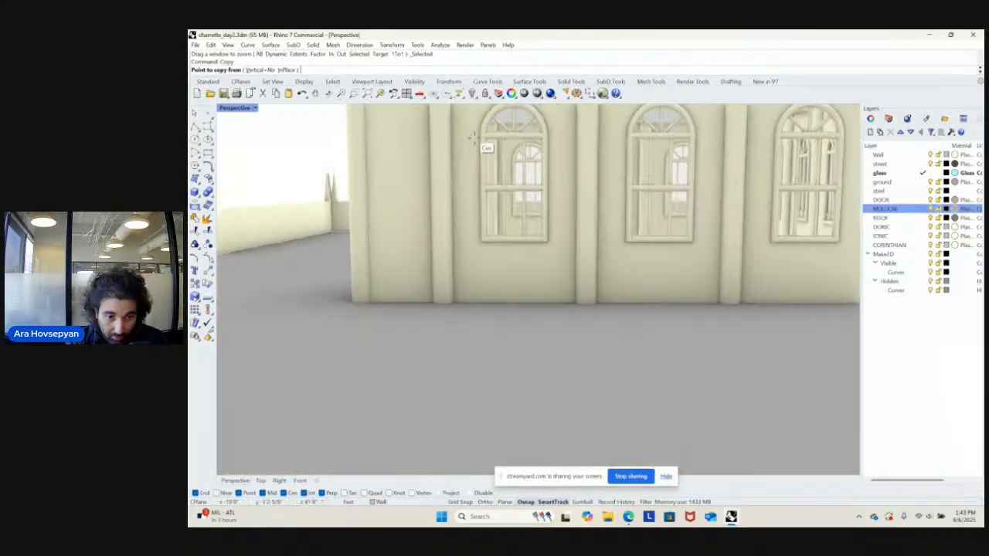
scroll(481, 143, down, 4)
scroll(483, 141, up, 3)
click(490, 126)
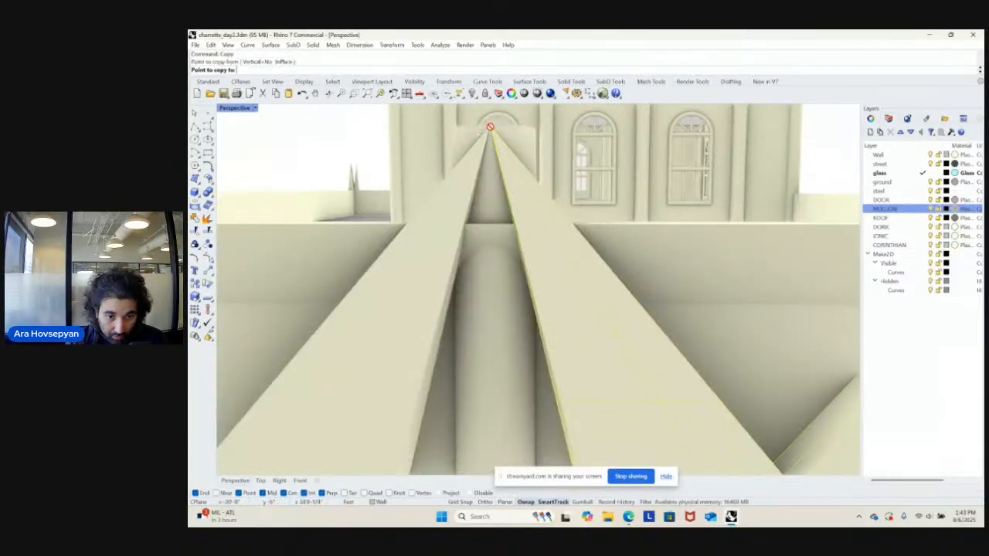
scroll(655, 183, down, 6)
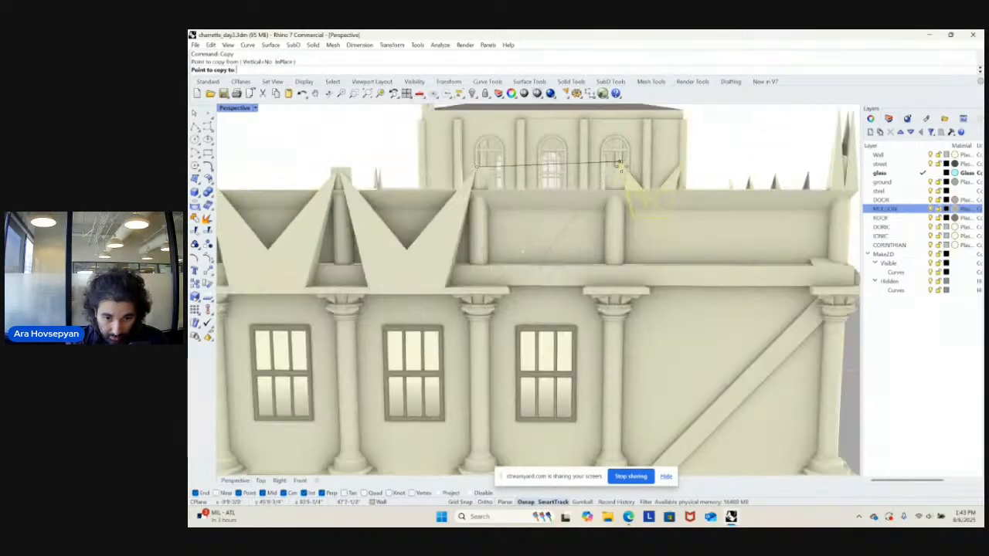
click(618, 168)
key(Return)
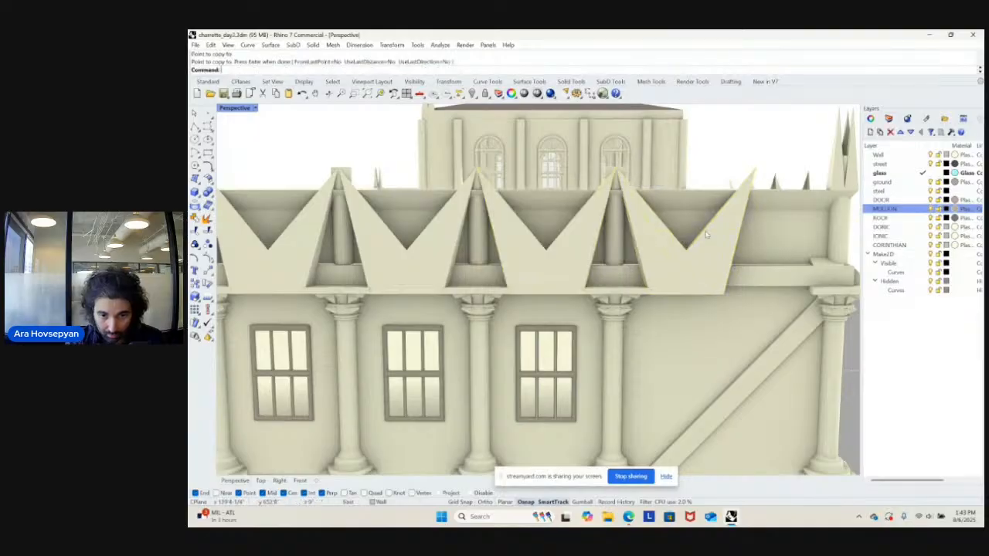
- Stretch the copied crown piece horizontally from its inner peak so it spans the end bay to the corner spire
scroll(708, 246, down, 10)
scroll(722, 243, up, 8)
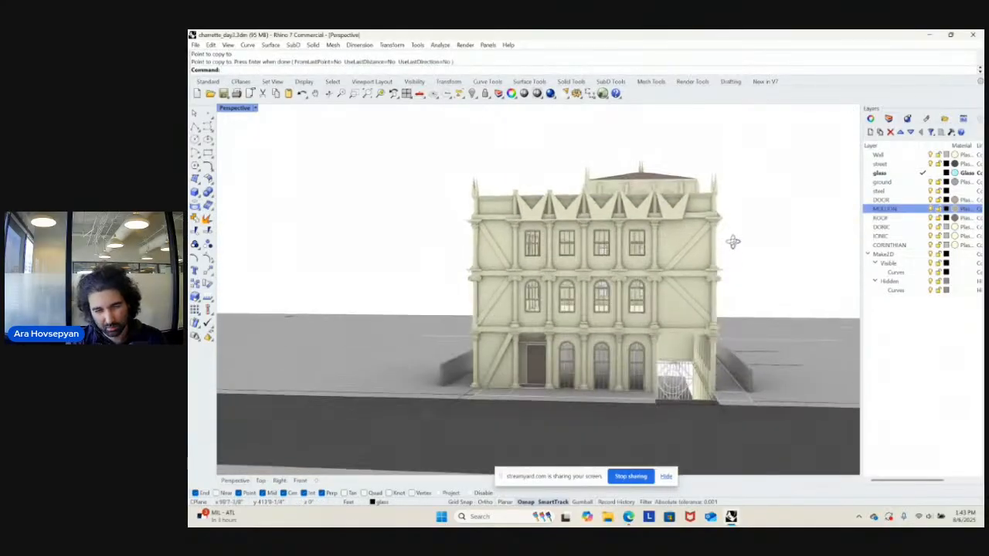
scroll(674, 228, up, 3)
click(682, 223)
click(706, 237)
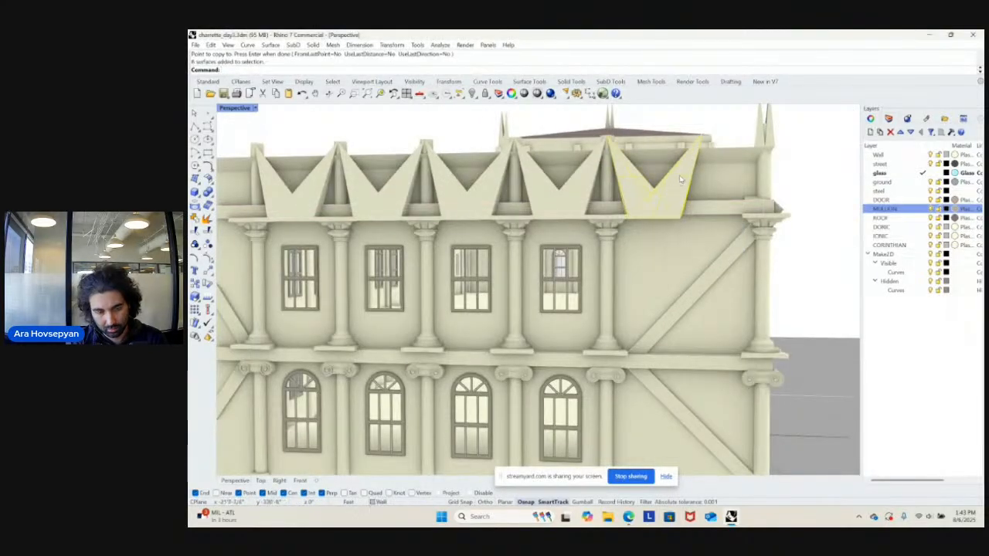
text(Stretch)
key(Return)
scroll(642, 145, up, 5)
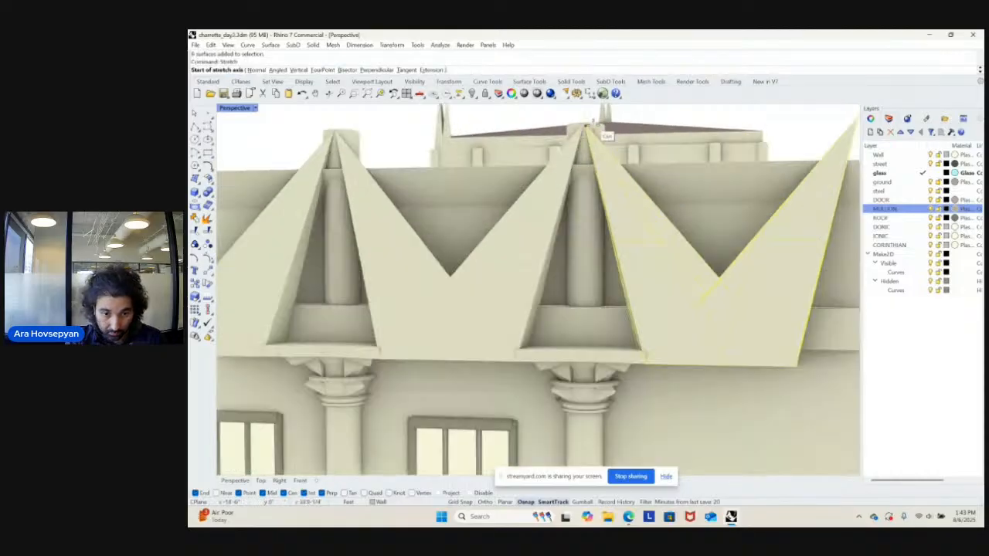
click(585, 124)
shift+right_drag(843, 122, 533, 197)
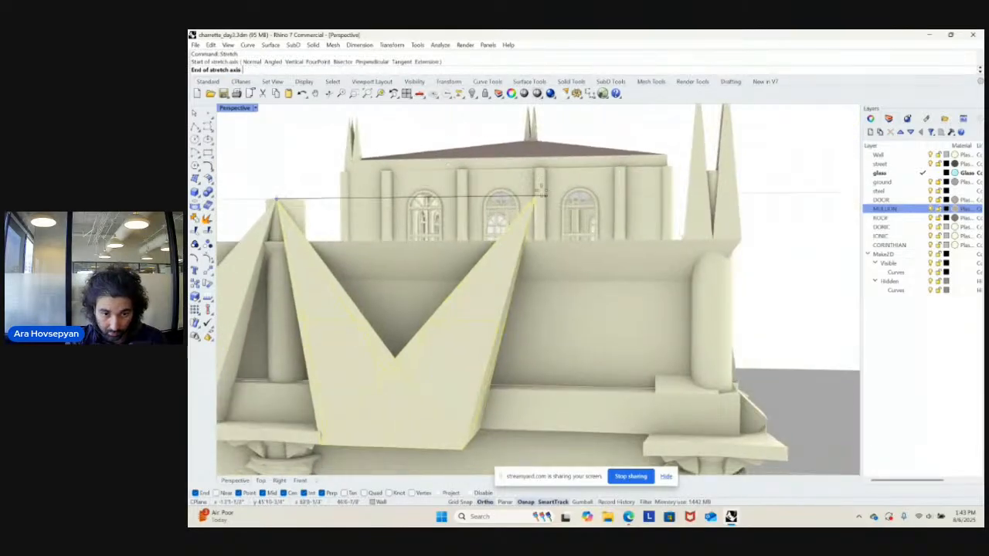
click(535, 197)
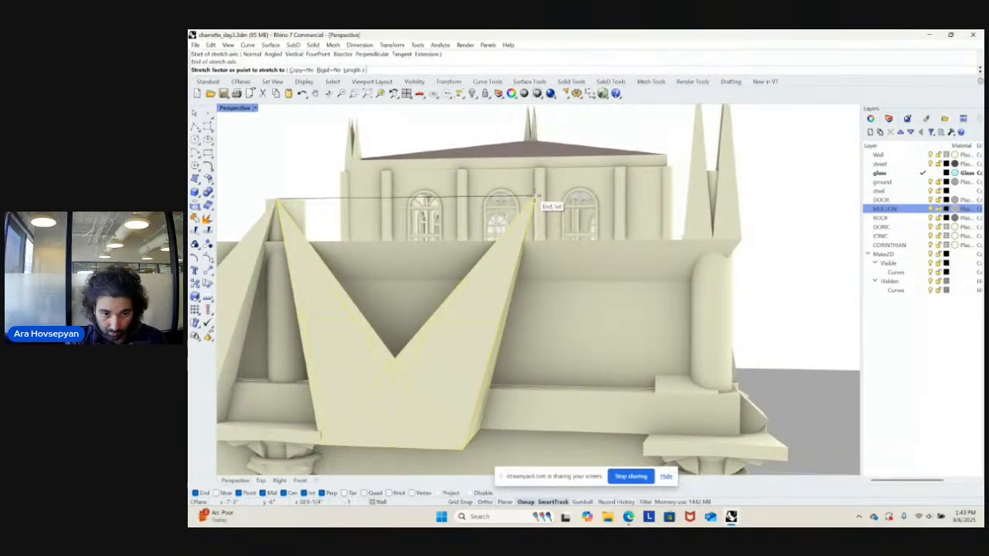
click(712, 235)
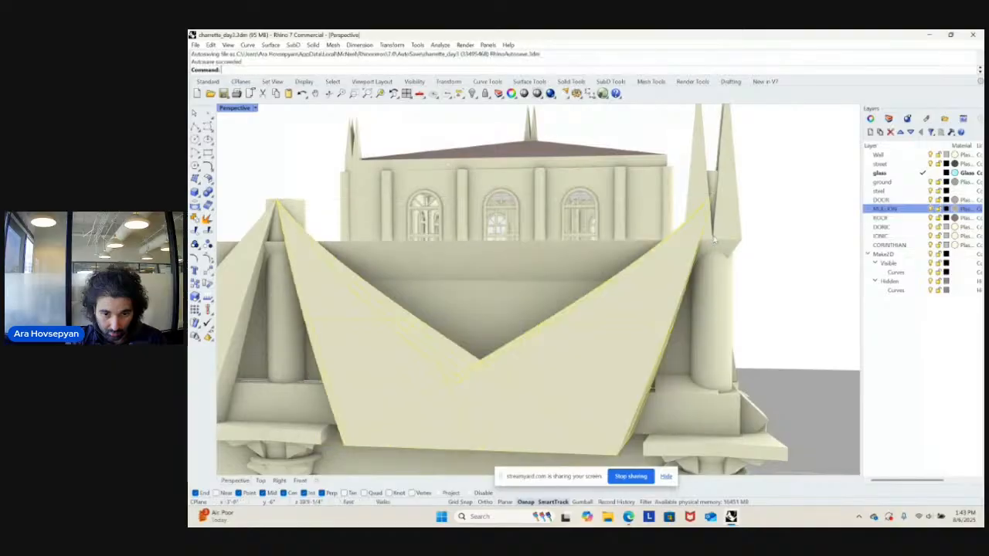
scroll(714, 243, down, 5)
click(733, 261)
- Copy the stretched crown piece by its outer peak to the end bay on the opposite side of the front facade
right_drag(734, 277, 799, 289)
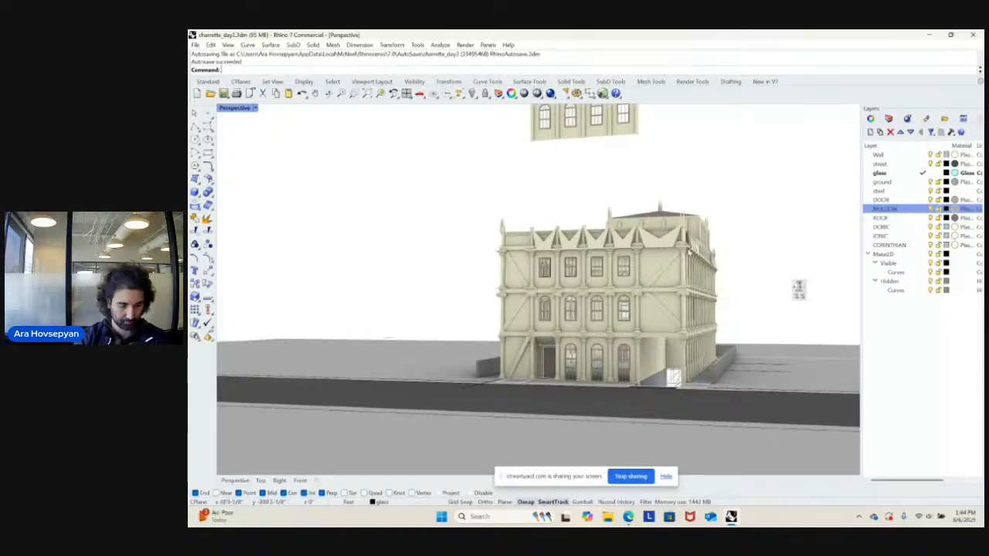
right_drag(673, 377, 682, 353)
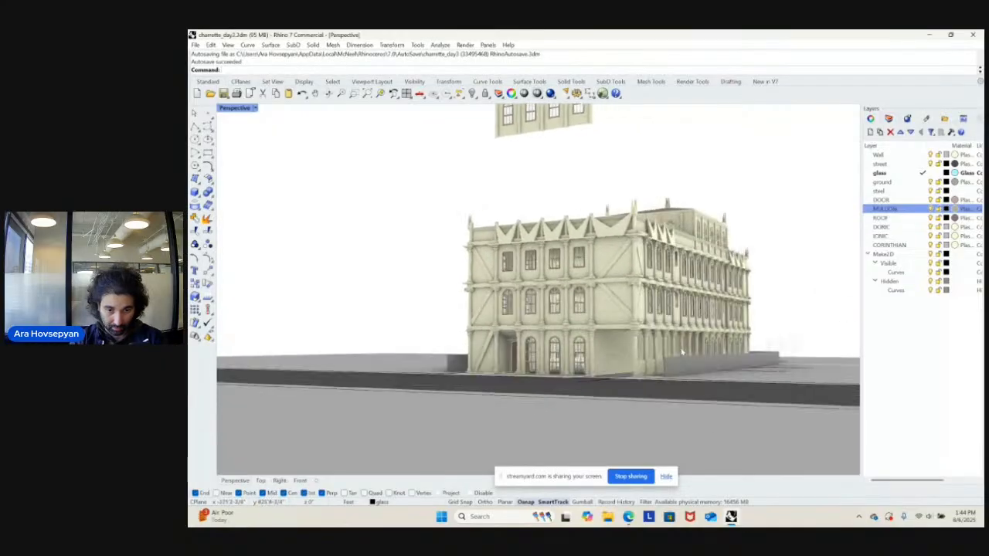
scroll(613, 228, up, 3)
click(614, 225)
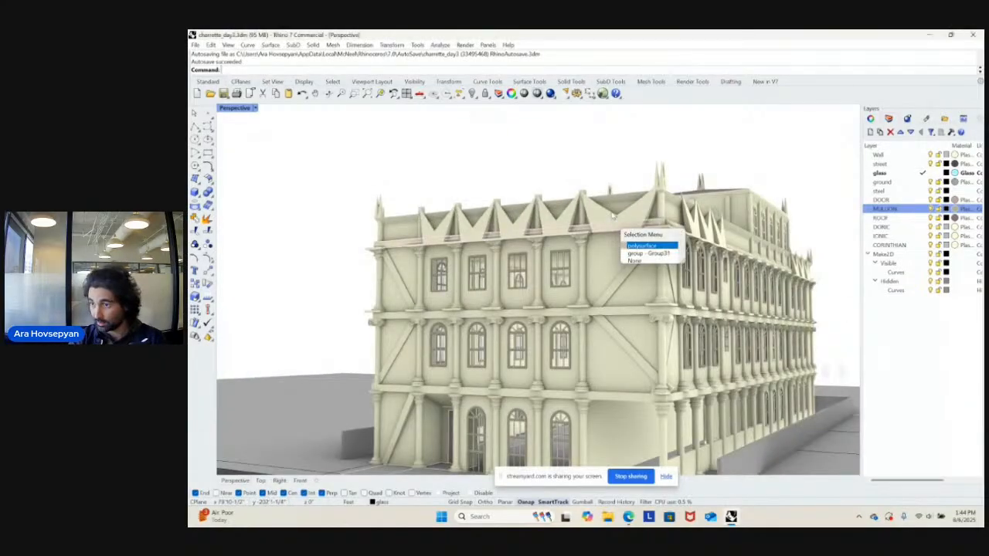
key(Return)
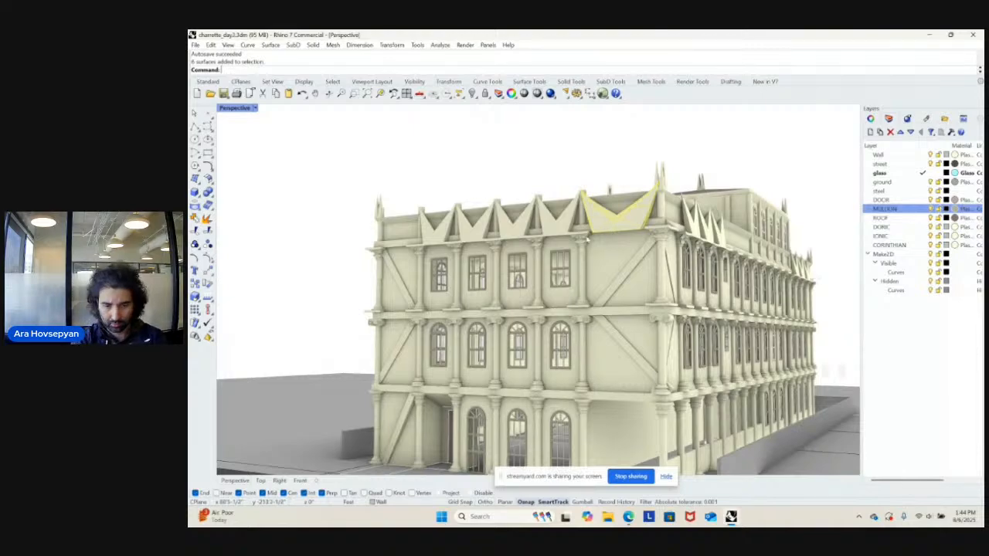
text(copy)
key(Return)
scroll(619, 155, up, 5)
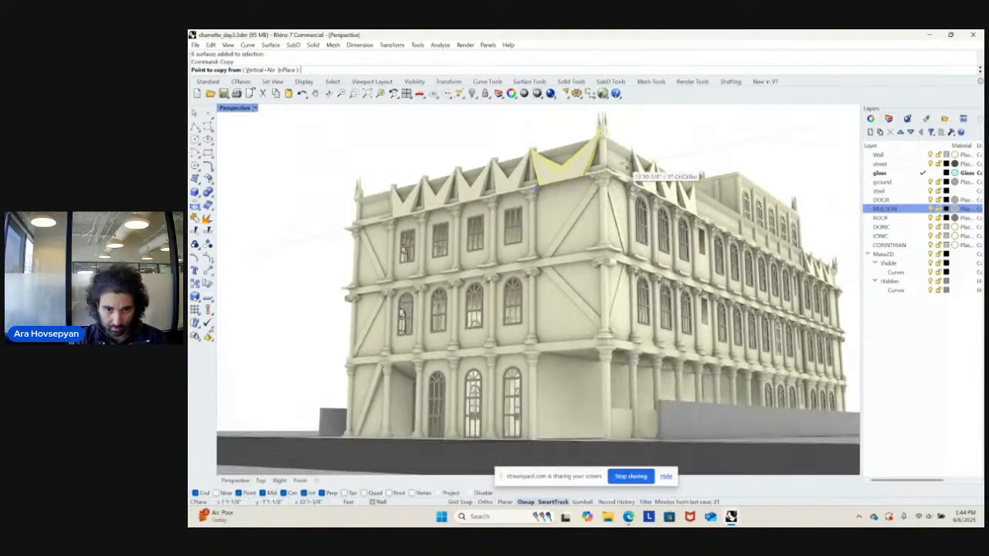
scroll(619, 150, up, 3)
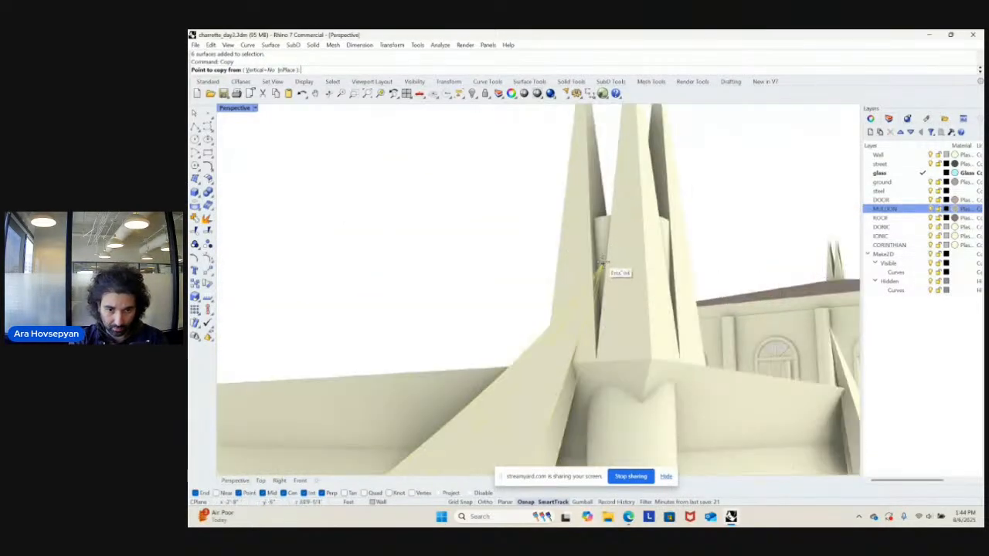
click(602, 263)
scroll(602, 263, down, 8)
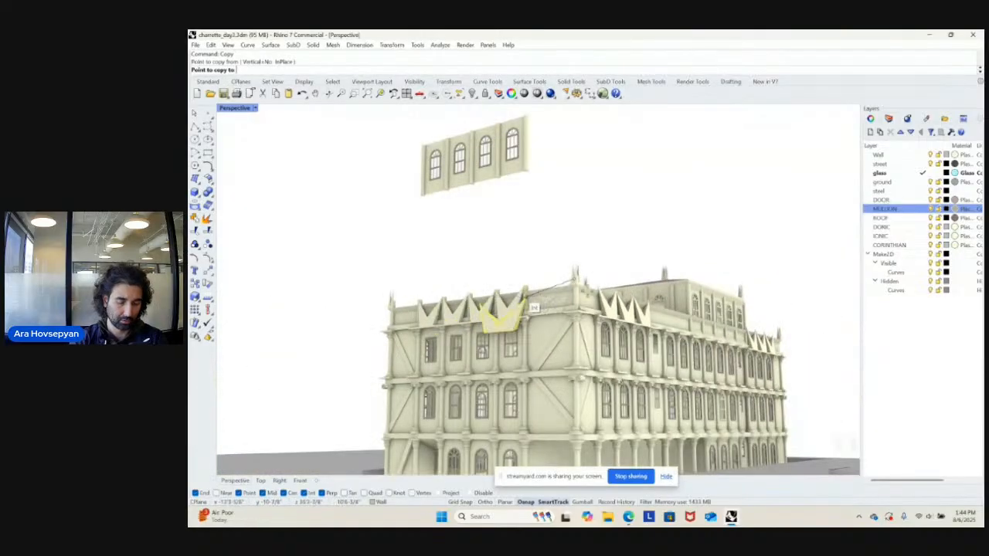
scroll(564, 319, up, 6)
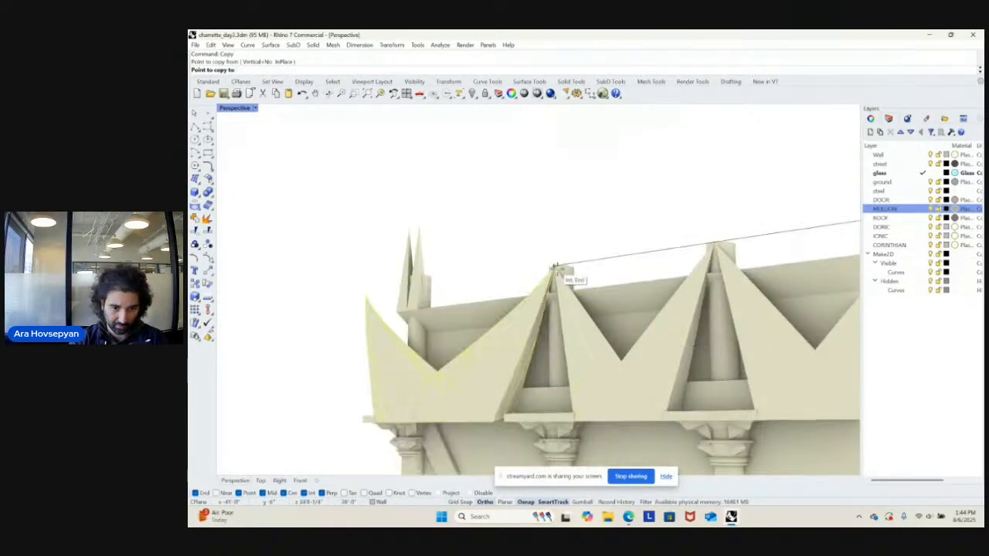
click(555, 269)
key(Return)
- Delete the overhanging copy of the wide crown piece from the facade's far end bay
scroll(614, 298, down, 4)
click(657, 320)
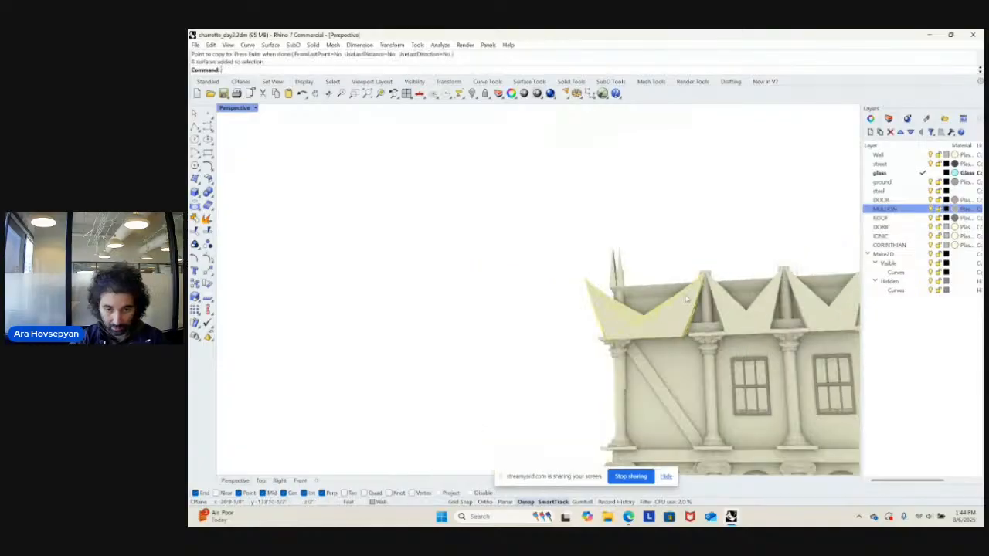
key(Delete)
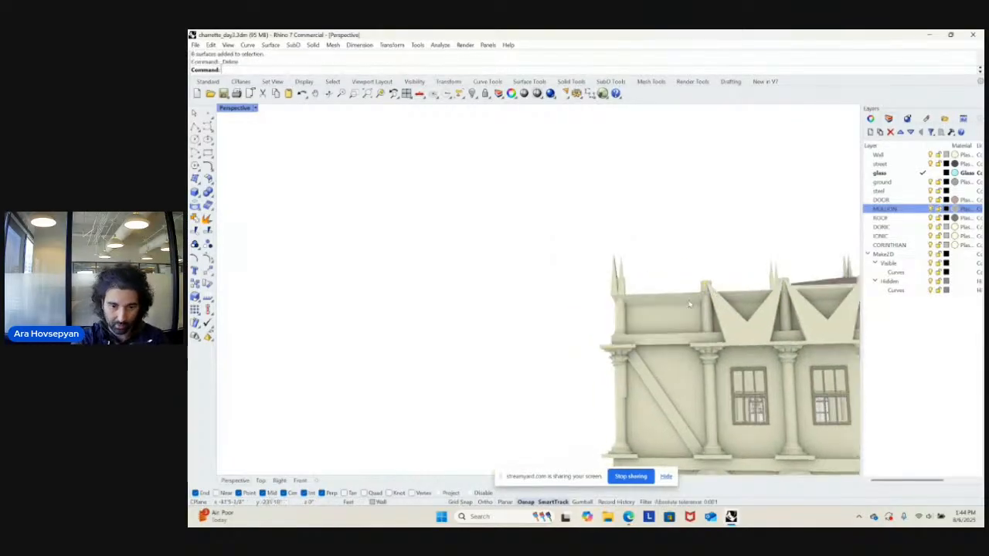
- Inspect the front facade's crown row and end bays straight on and from the street corner
scroll(698, 299, down, 3)
scroll(567, 307, up, 5)
scroll(587, 305, down, 5)
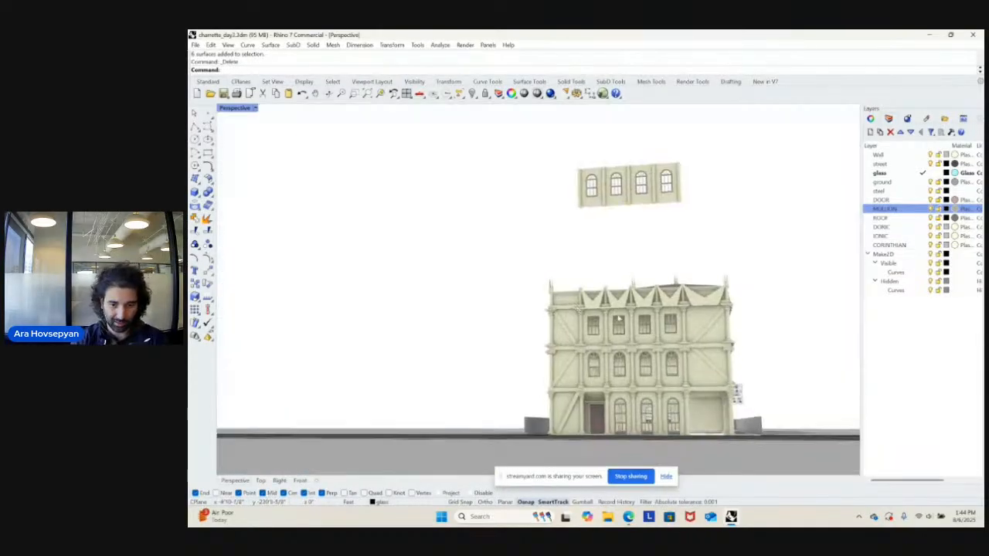
scroll(629, 300, up, 2)
scroll(628, 300, up, 3)
scroll(633, 343, down, 3)
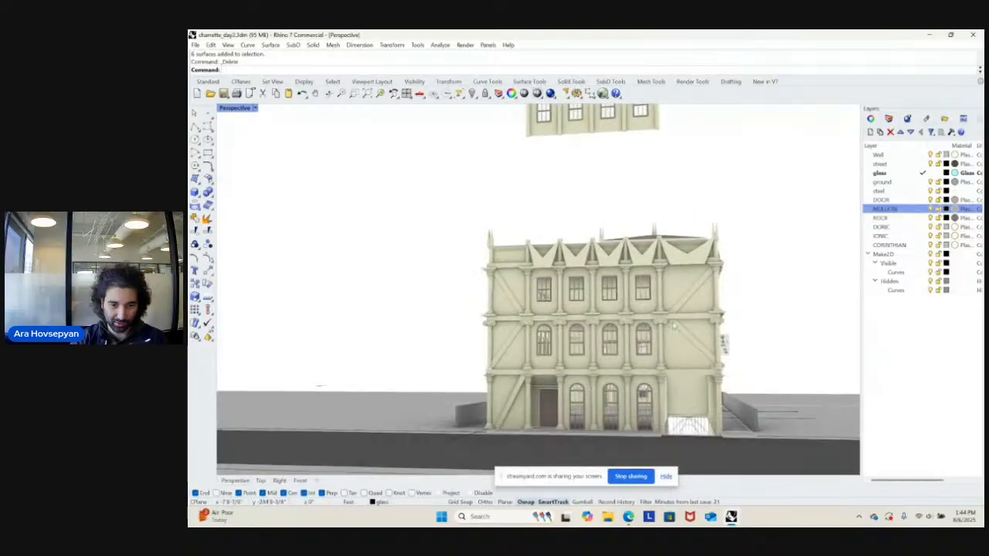
right_drag(724, 345, 827, 354)
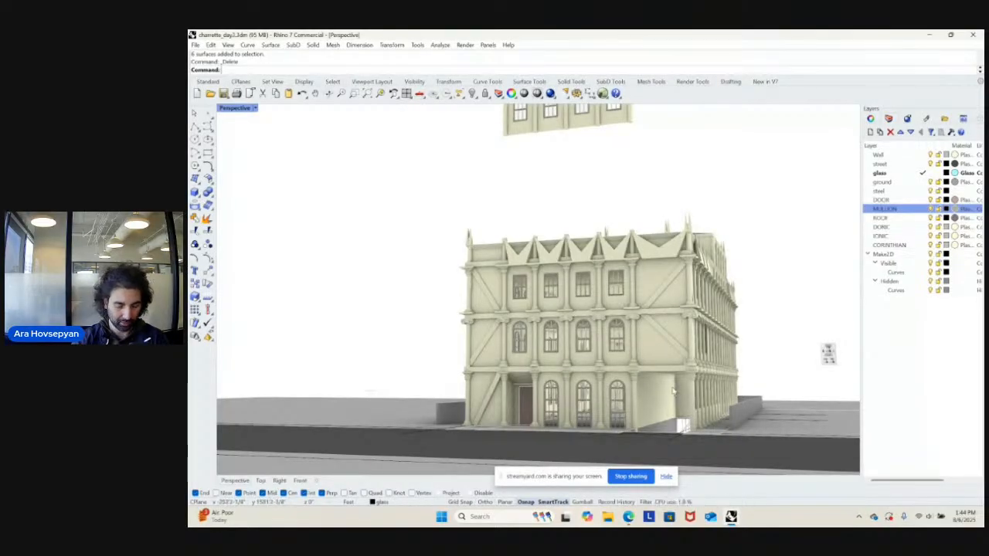
right_drag(673, 392, 644, 393)
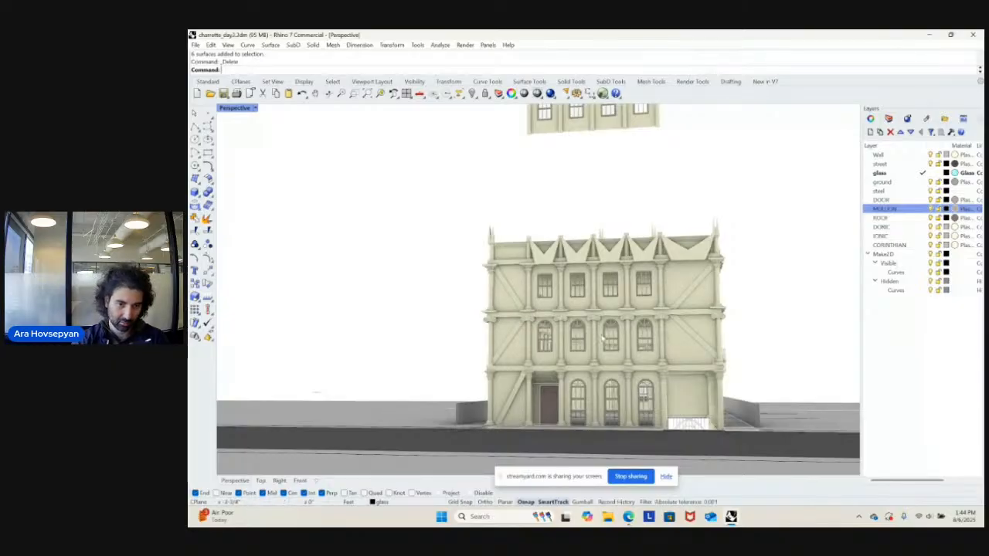
- Copy the crown piece beside the empty far end bay from peak to peak so the copy sits in that bay
scroll(572, 333, up, 5)
click(578, 340)
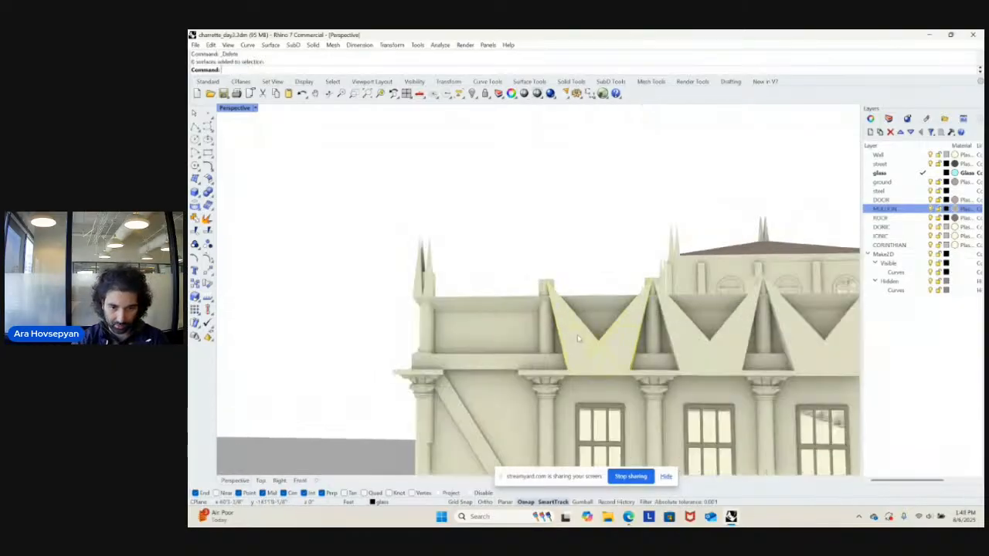
text(copy)
key(Return)
scroll(572, 313, up, 2)
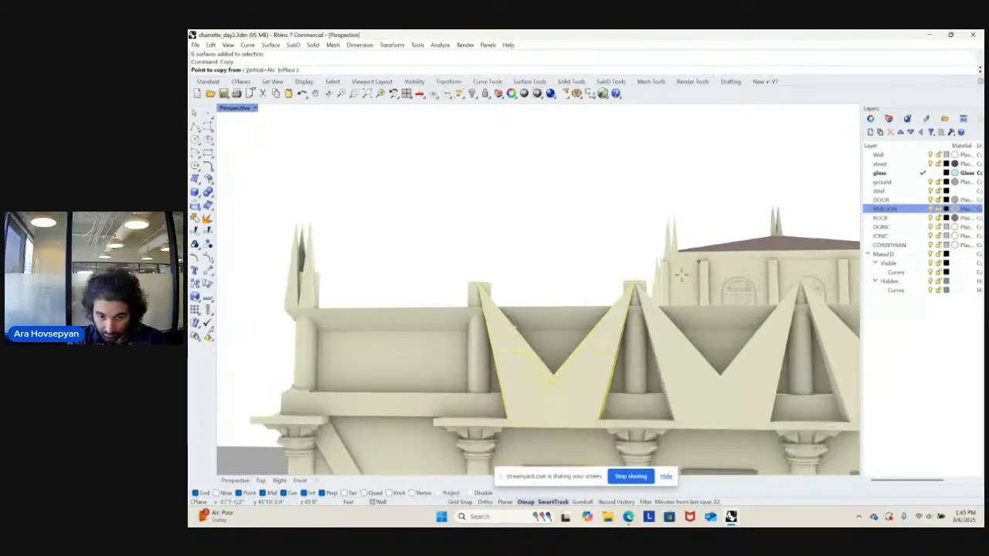
click(633, 286)
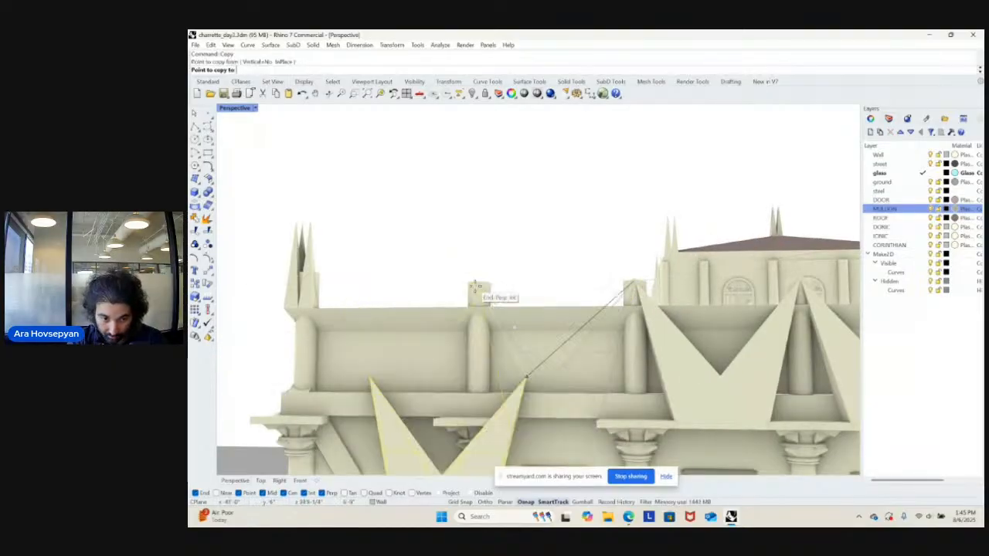
click(479, 286)
key(Return)
- Stretch the copied crown piece horizontally from its inner peak until its outer peak meets the far corner spire
click(445, 343)
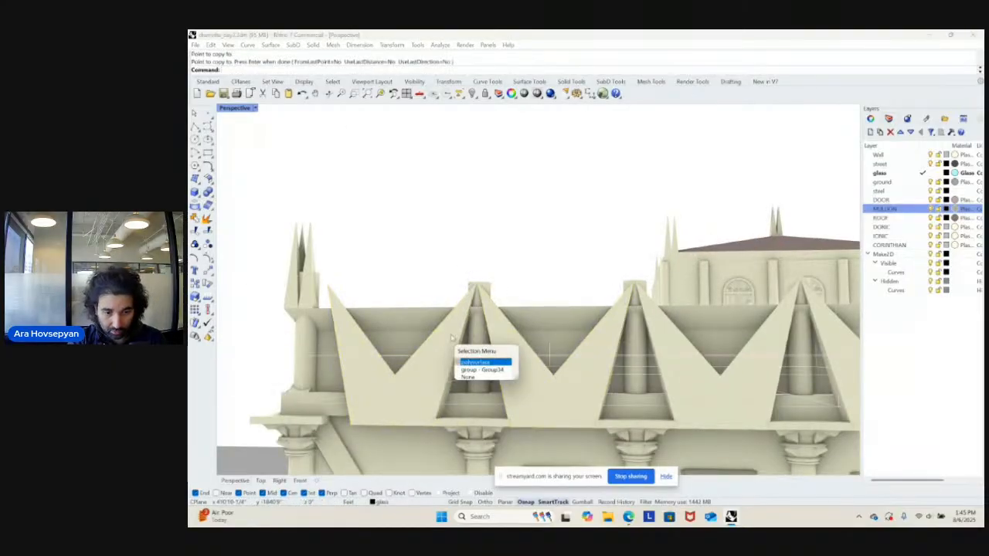
click(439, 337)
click(439, 337)
click(469, 369)
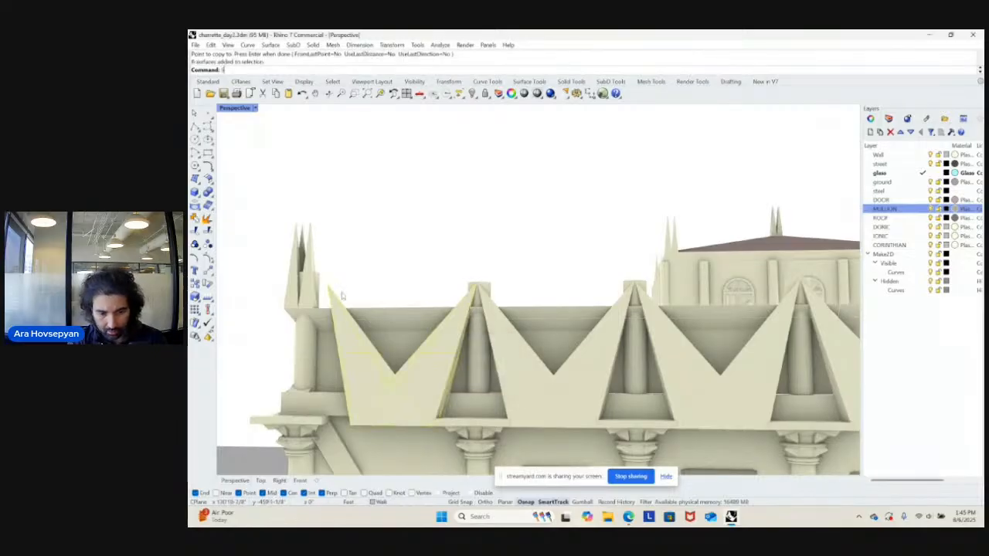
text(stretch)
key(Return)
click(479, 286)
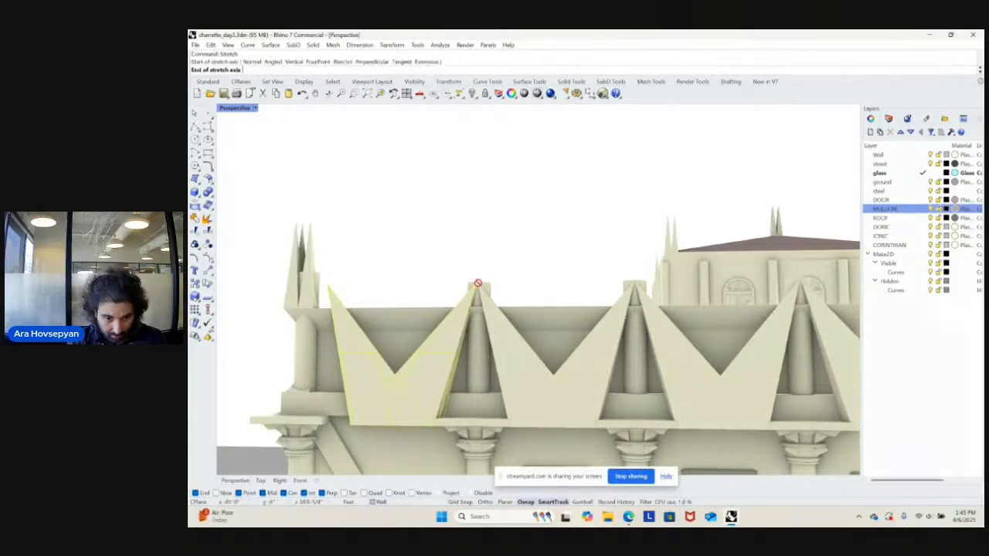
click(312, 284)
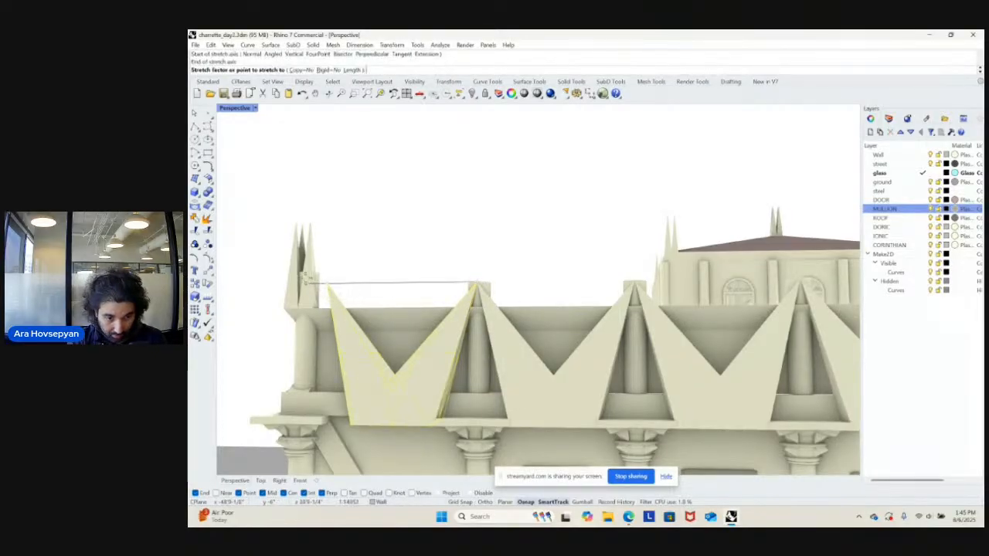
click(306, 277)
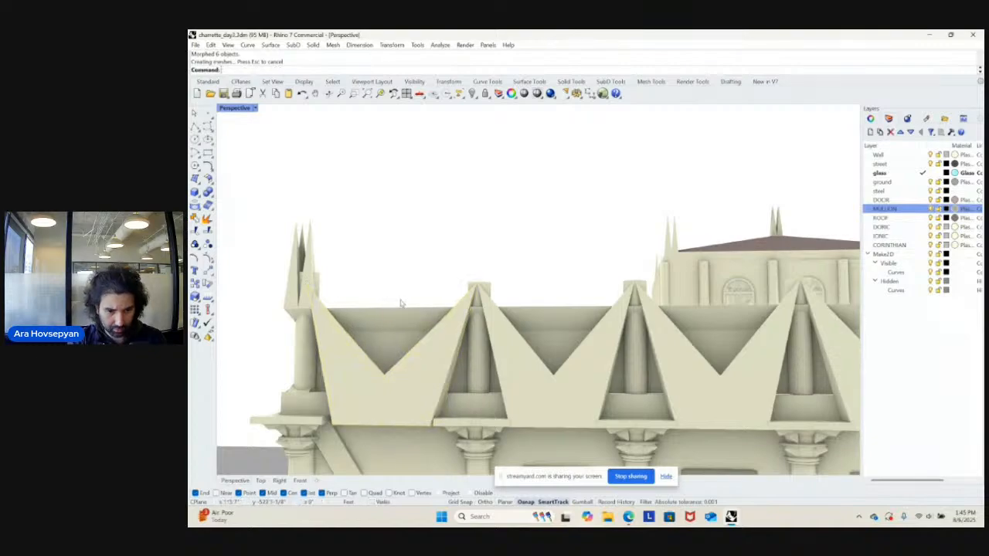
- Examine the front facade's full crown row and how it turns the street corner onto the long side facade
scroll(400, 303, down, 5)
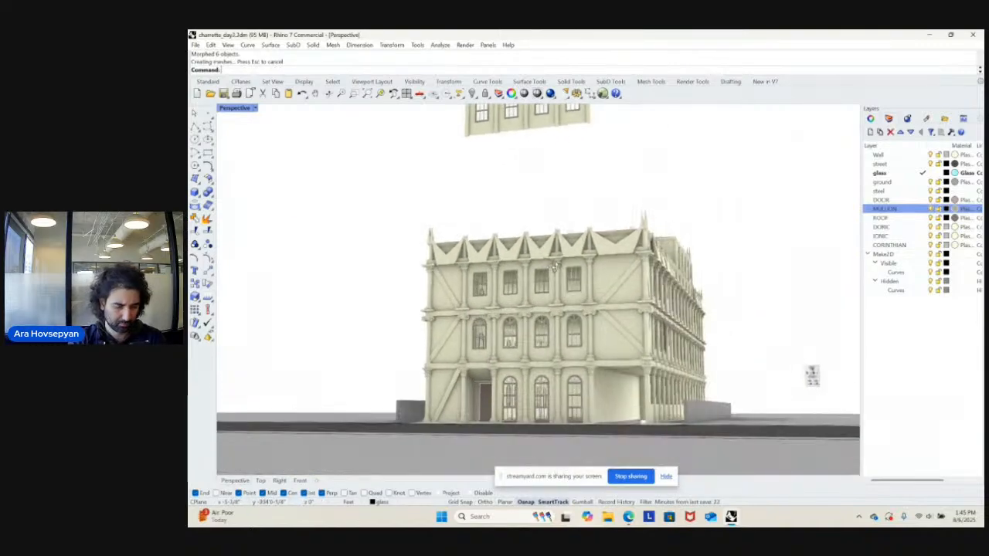
right_drag(556, 267, 625, 272)
scroll(583, 272, up, 3)
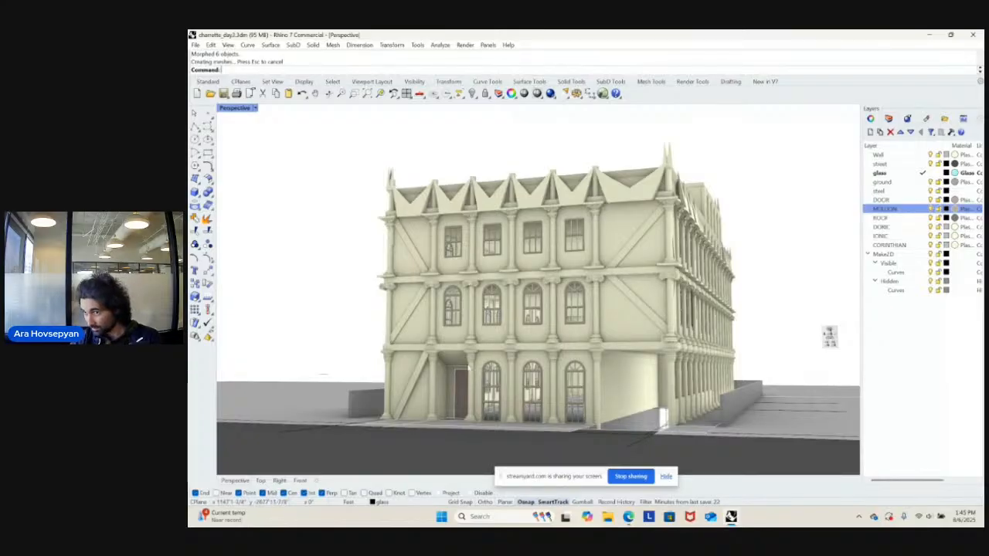
right_drag(563, 359, 578, 331)
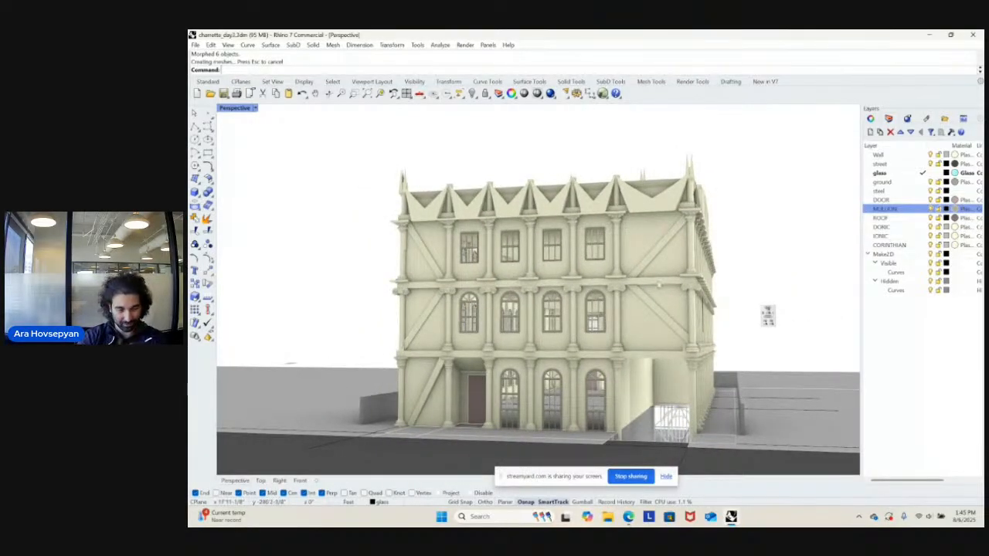
right_drag(742, 309, 795, 255)
right_drag(625, 274, 607, 307)
scroll(634, 288, up, 5)
scroll(612, 296, down, 8)
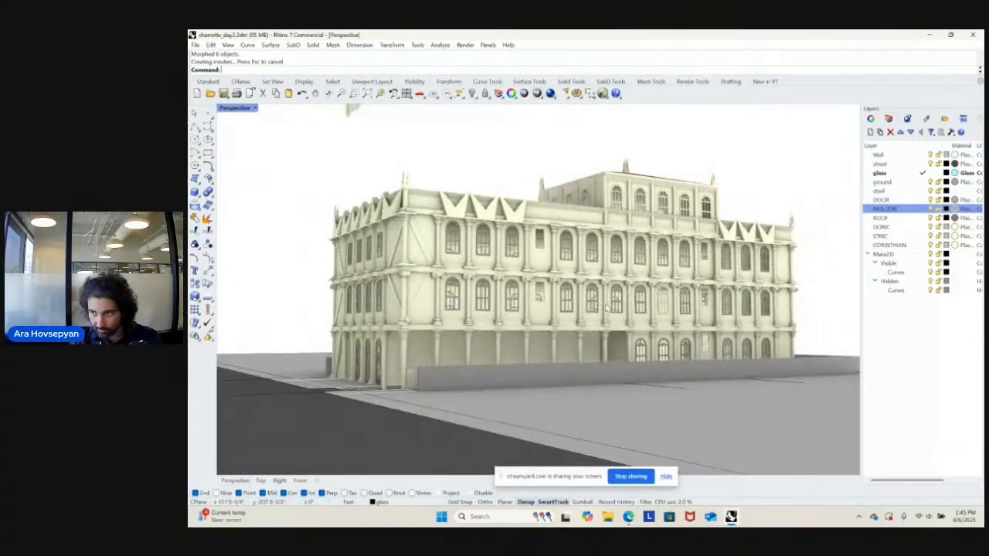
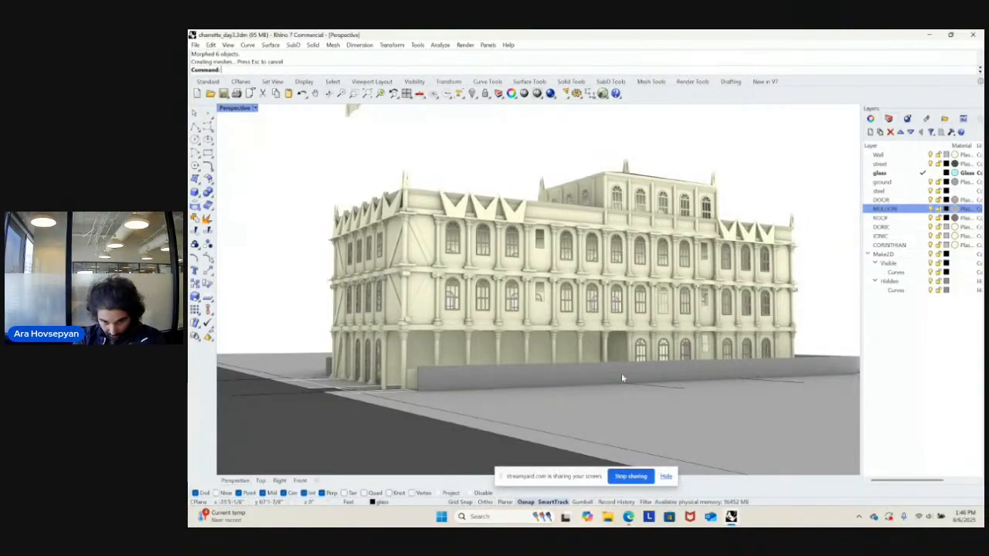
- Compare the long side facade's windows, columns and partial crown groups with the front facade from several angles
scroll(532, 309, up, 3)
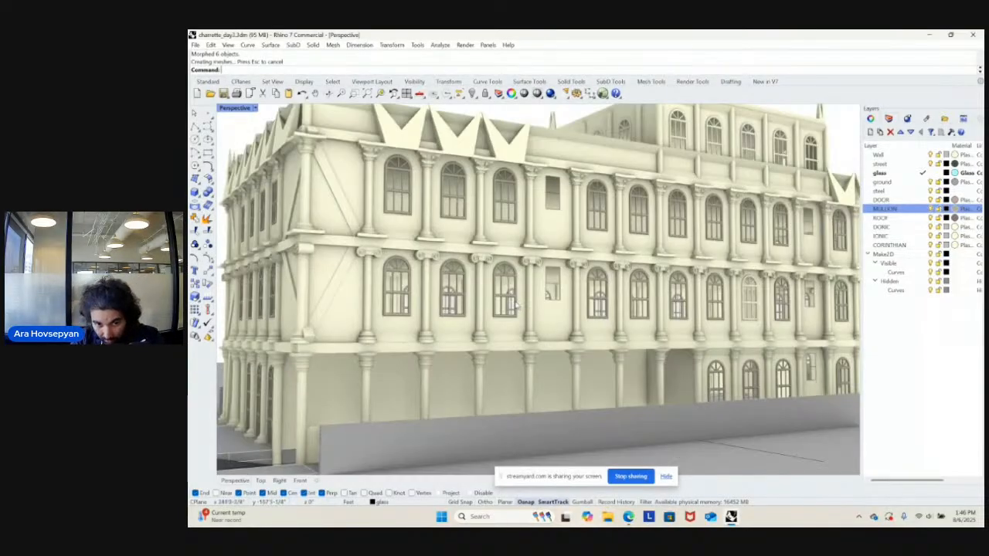
scroll(515, 305, down, 3)
right_drag(516, 305, 704, 323)
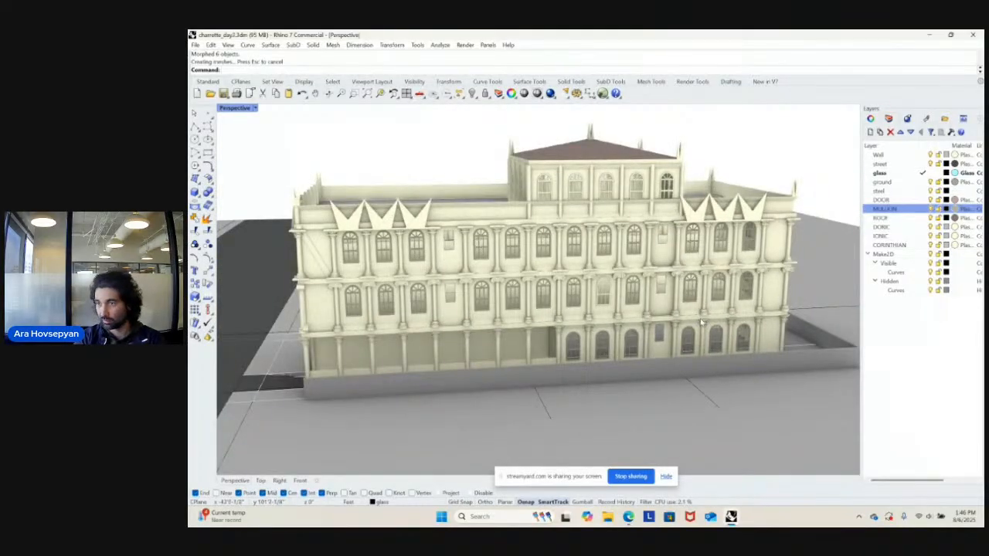
scroll(702, 323, down, 3)
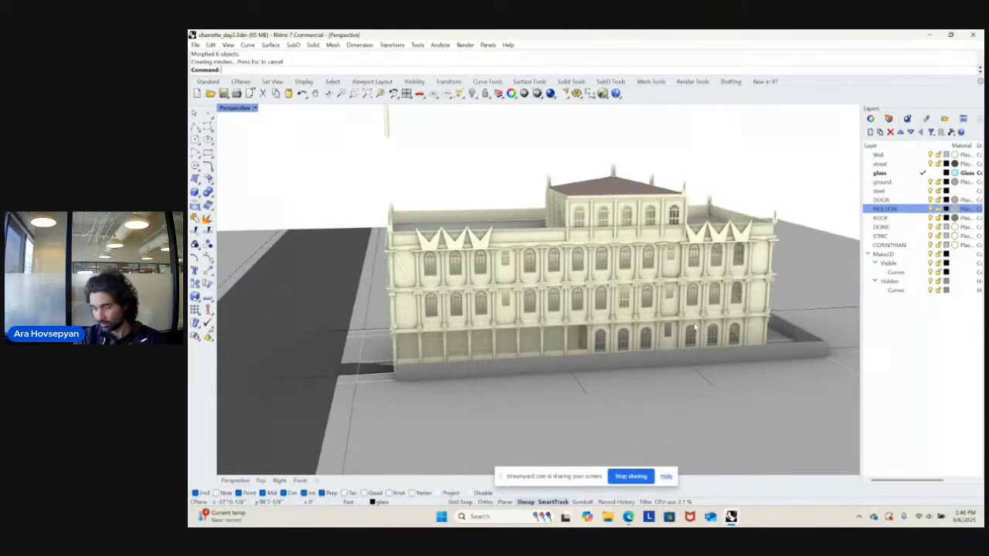
right_drag(694, 327, 663, 281)
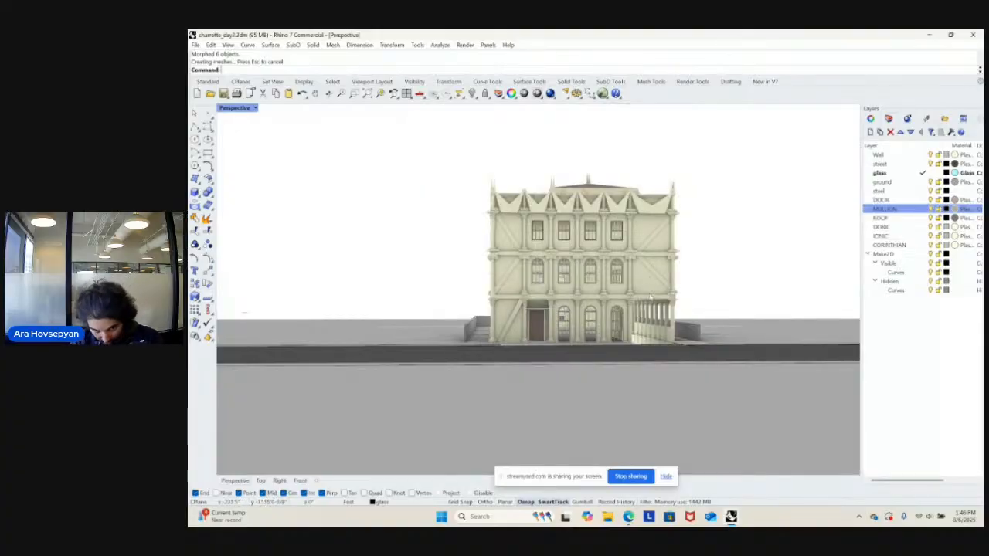
scroll(650, 298, up, 2)
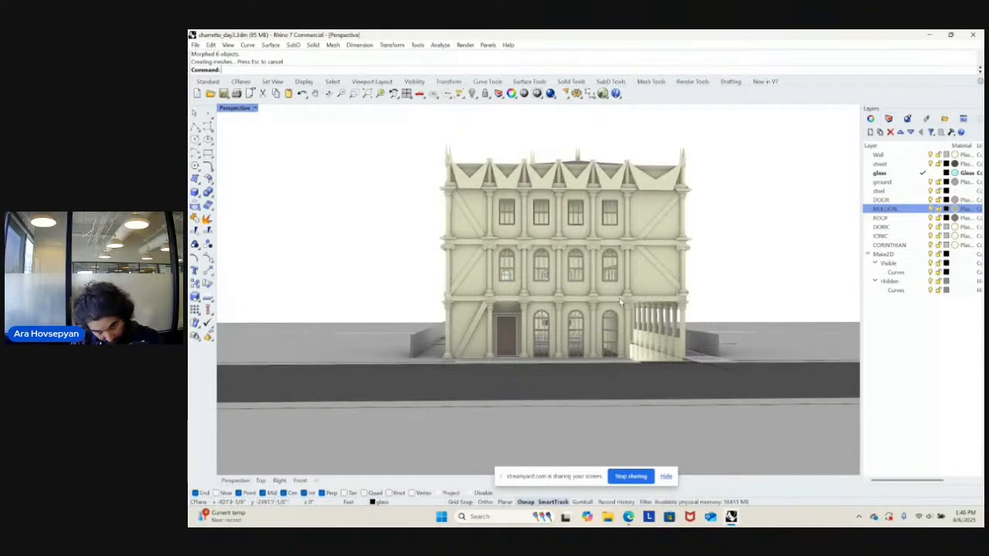
mouse_move(619, 298)
right_down()
mouse_move(613, 280)
mouse_move(710, 309)
mouse_move(609, 282)
right_up()
right_drag(683, 300, 804, 272)
right_drag(570, 282, 645, 283)
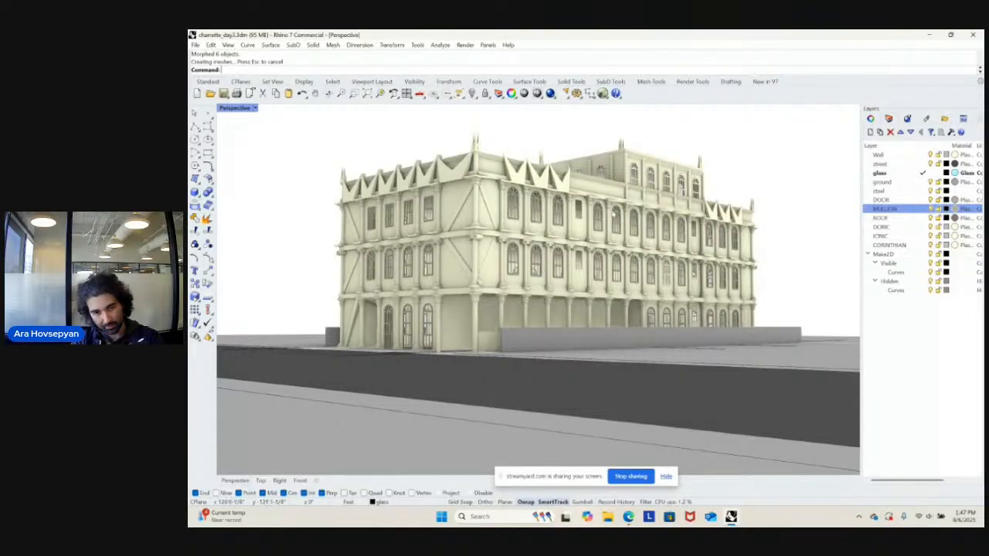
right_drag(632, 216, 659, 223)
right_drag(508, 224, 771, 203)
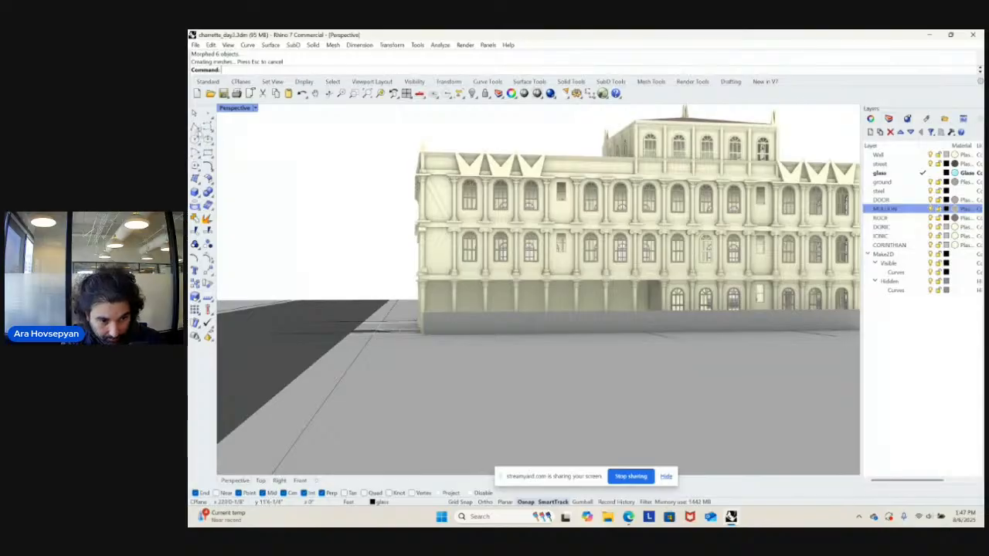
click(196, 129)
right_drag(456, 182, 490, 225)
key(Escape)
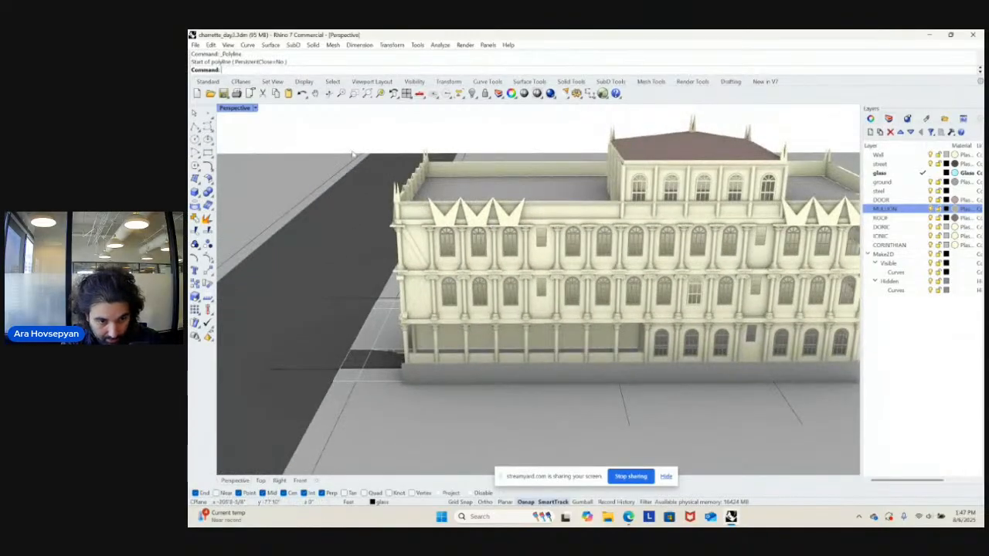
- Draw a straight polyline along the long side facade's top floor, from the first arched window's outer edge to the last one's, at arch-spring height
click(196, 128)
scroll(471, 224, up, 8)
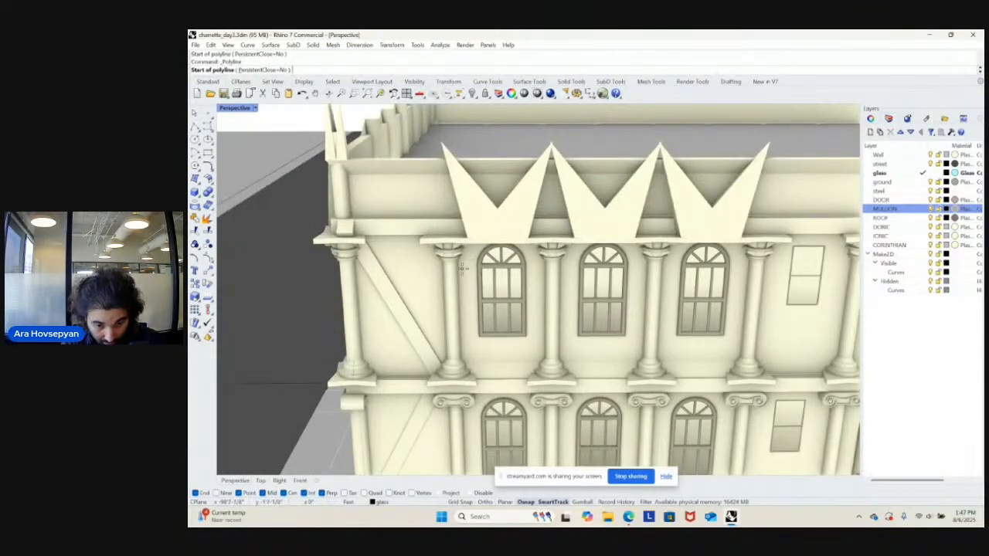
click(479, 267)
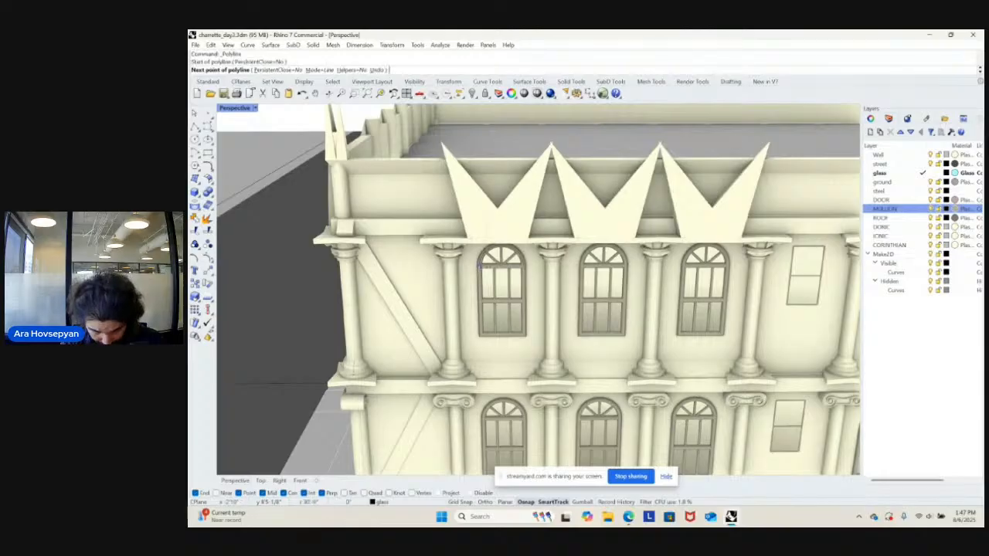
scroll(572, 273, down, 9)
shift+right_drag(719, 267, 533, 240)
shift+right_drag(715, 248, 557, 252)
scroll(665, 244, up, 12)
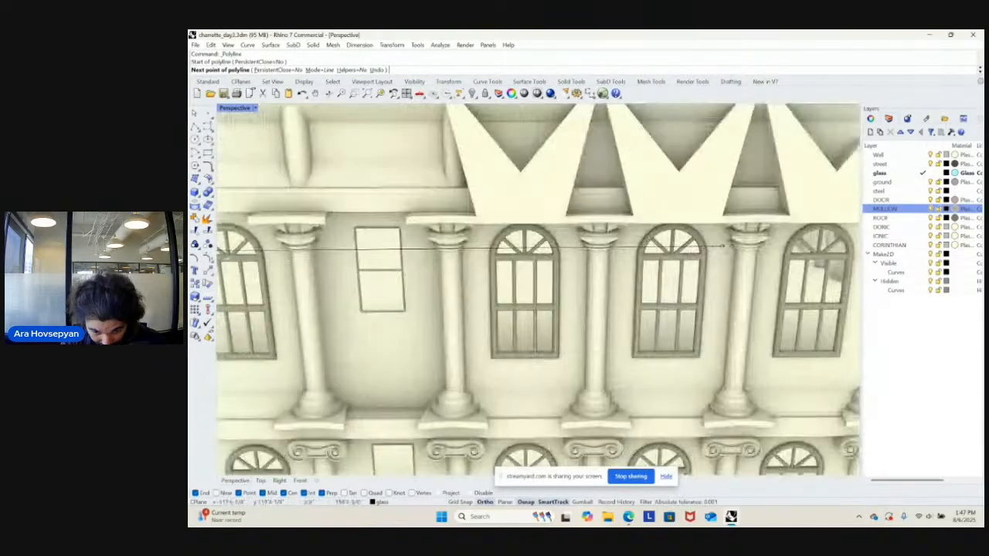
shift+right_drag(723, 246, 640, 239)
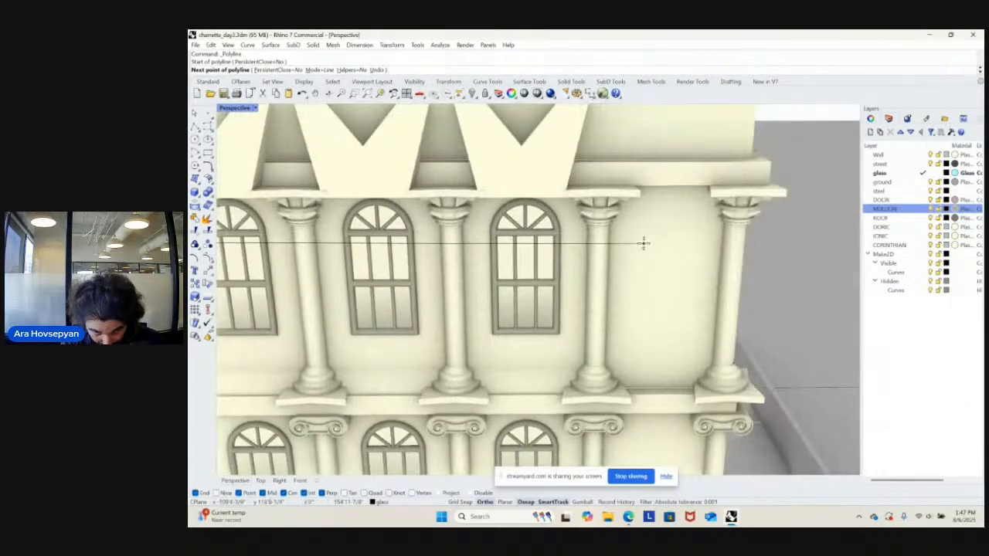
click(556, 234)
key(Return)
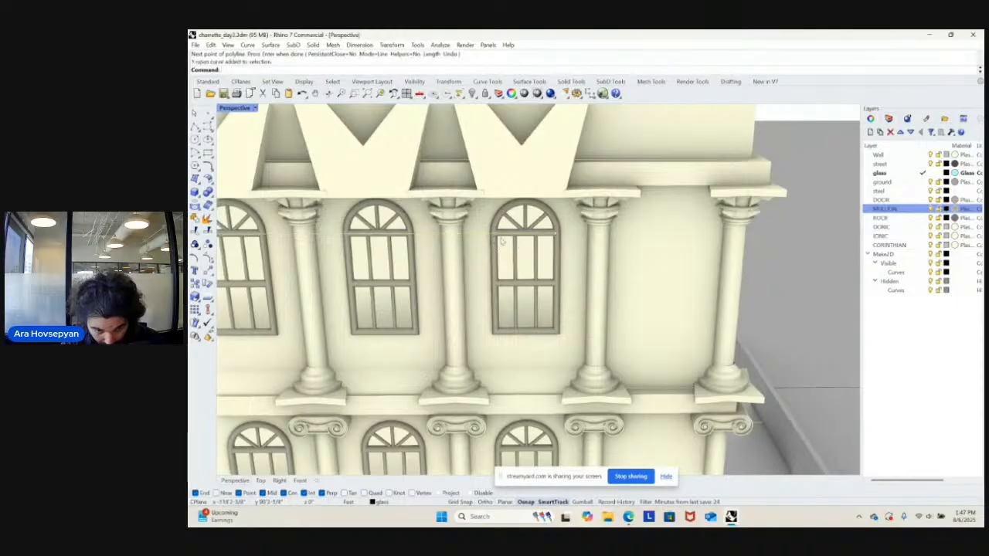
- Extrude the polyline upward into a vertical strip surface across the arched tops of the long side facade's top-floor windows
scroll(500, 242, down, 10)
right_drag(696, 224, 751, 207)
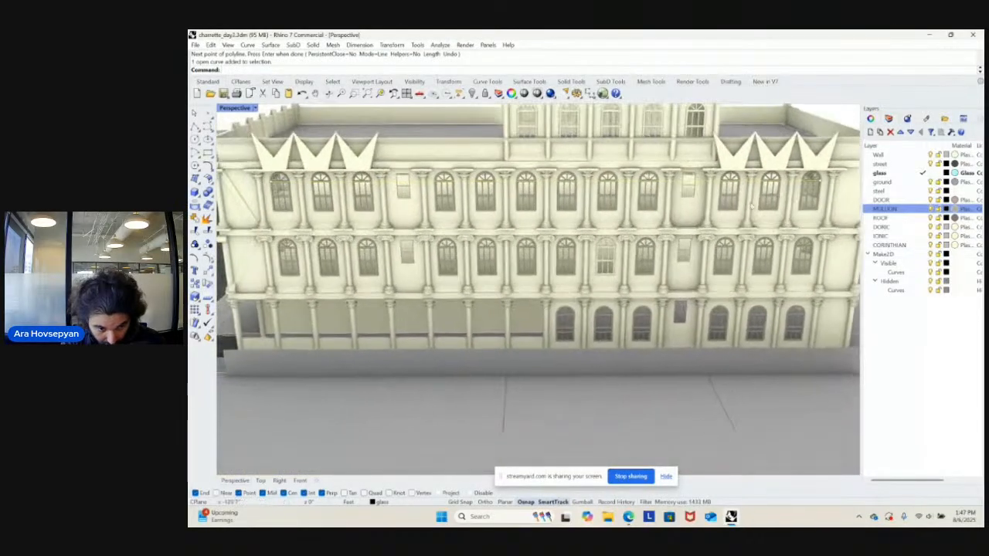
shift+right_drag(491, 229, 547, 224)
text(tr)
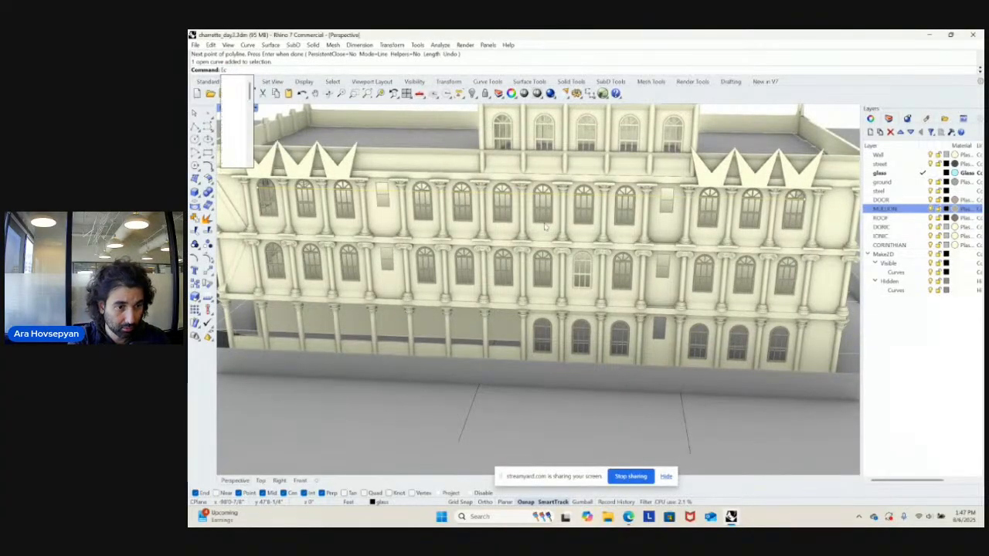
text(udeCrv)
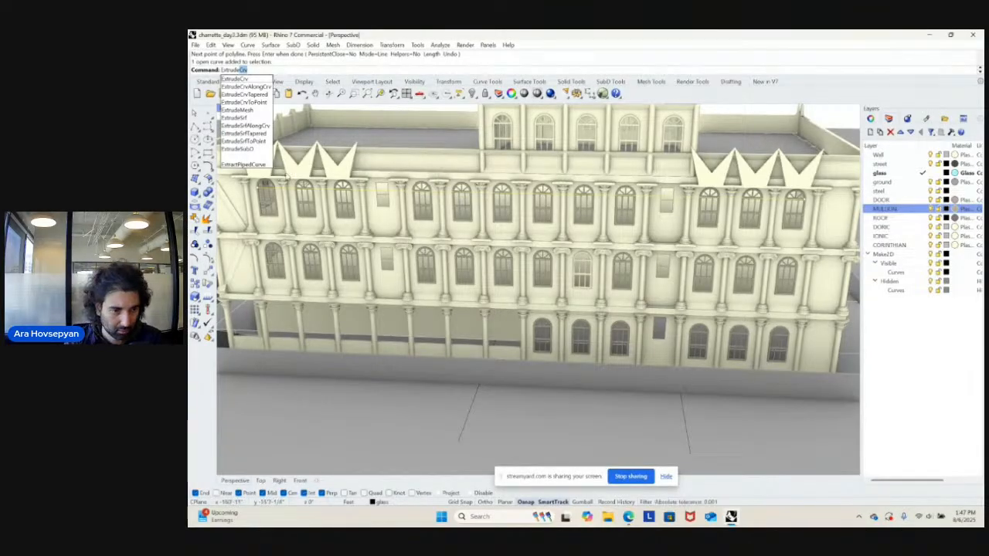
key(Down)
key(Down)
key(Down)
key(Down)
key(Down)
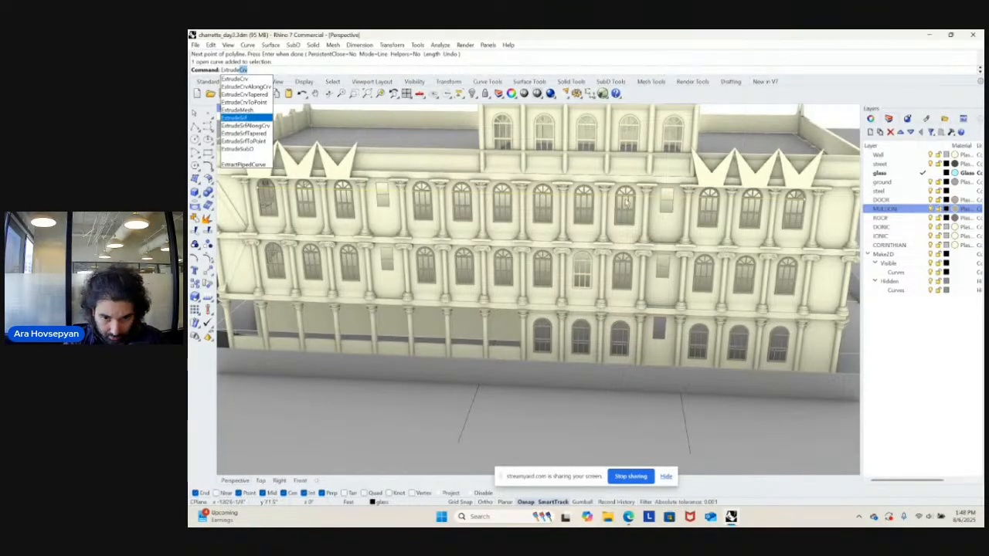
key(Return)
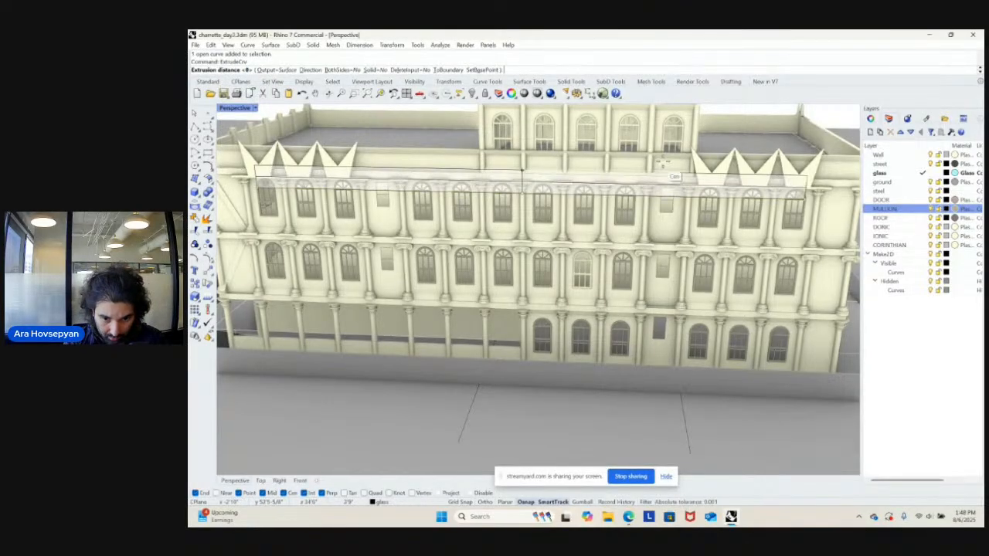
click(801, 191)
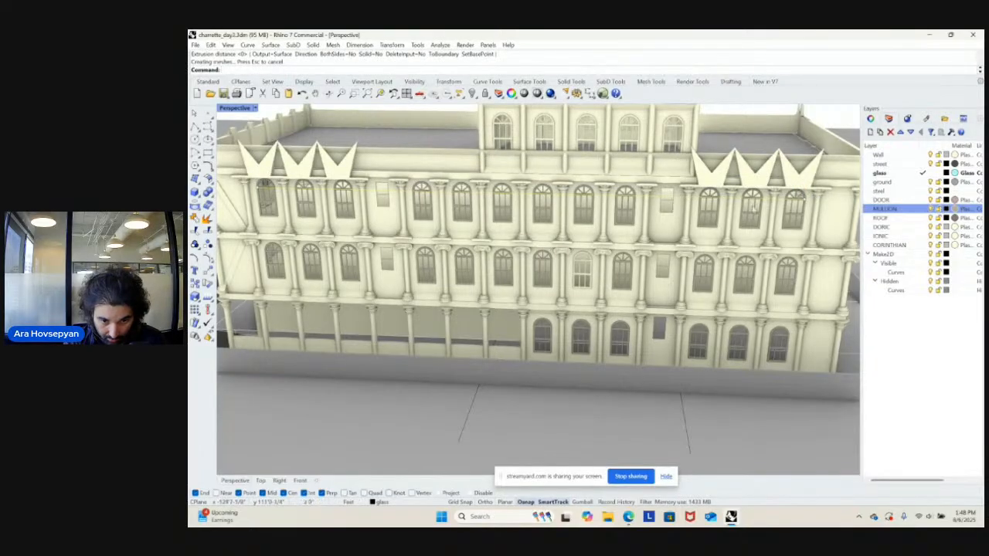
- Change the selected polyline's layer to Wall and make Wall the current layer
key(Return)
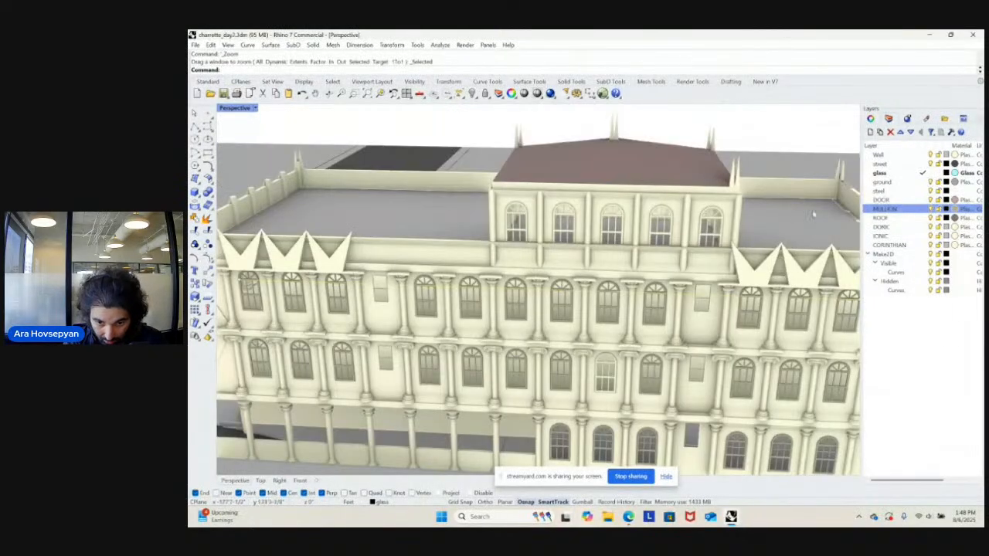
right_click(885, 154)
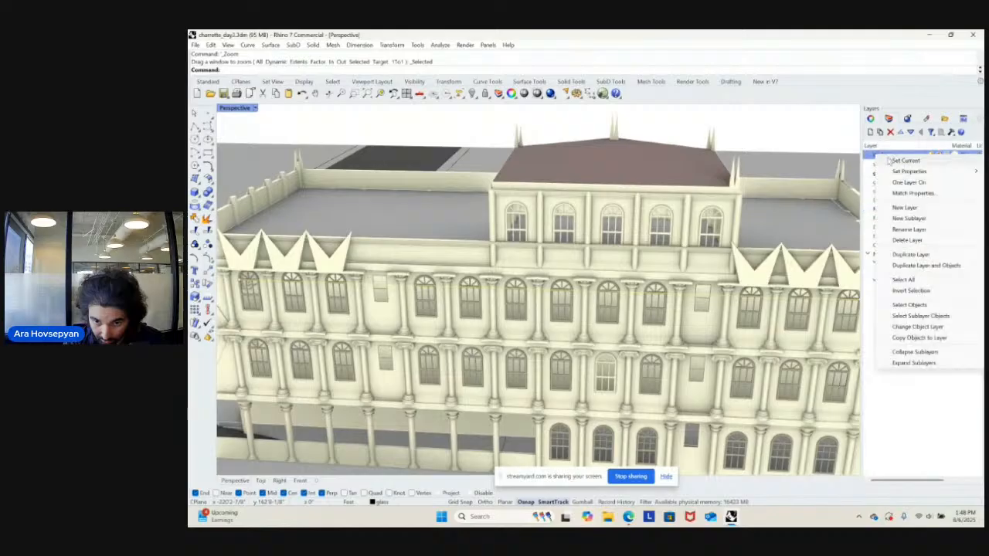
click(934, 327)
right_drag(702, 292, 686, 278)
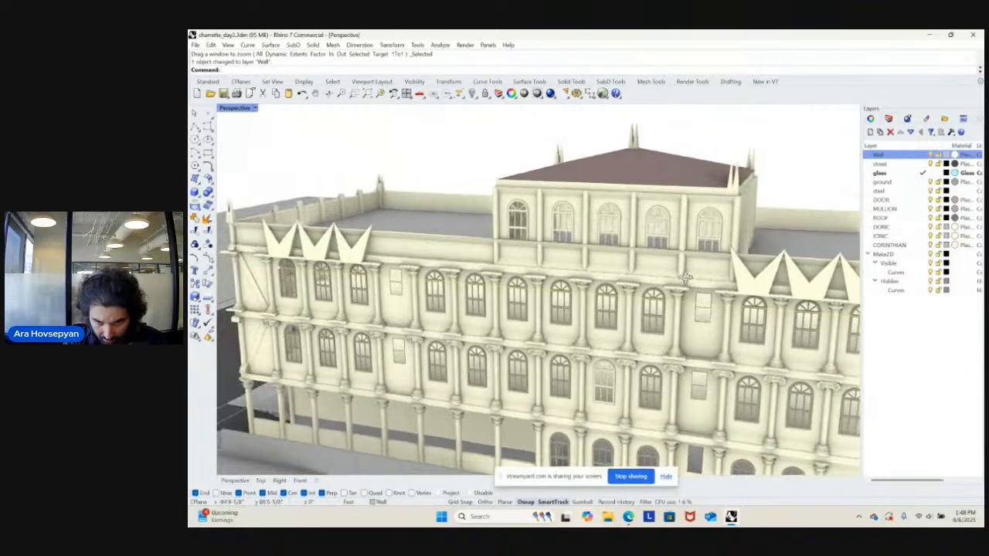
right_drag(819, 255, 761, 223)
double_click(903, 158)
- Select the surface crossing the top-floor windows at arch-spring height and assign it to the Wall layer
text(zs)
key(Return)
right_drag(564, 294, 607, 257)
scroll(671, 303, up, 8)
scroll(671, 303, down, 5)
scroll(606, 256, up, 7)
click(616, 235)
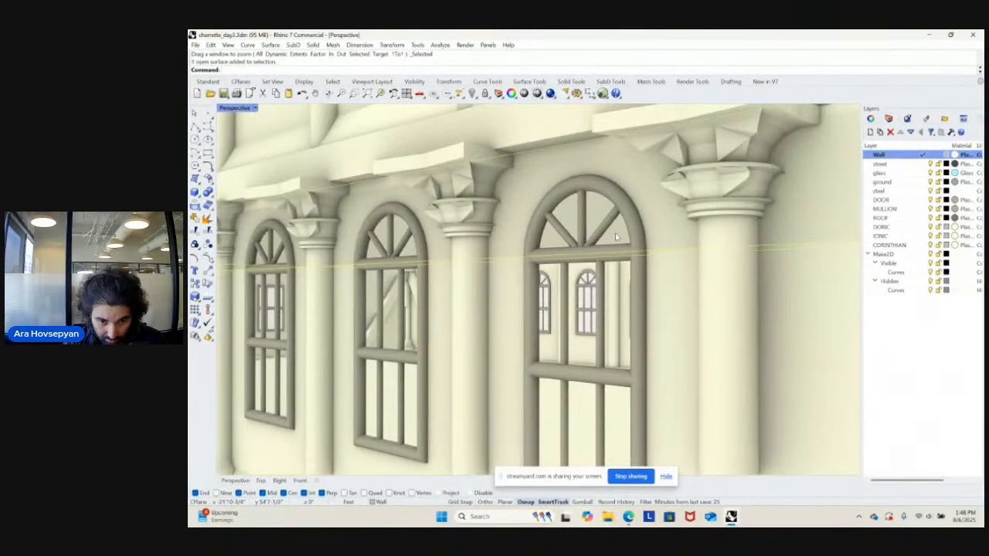
click(615, 232)
right_click(897, 157)
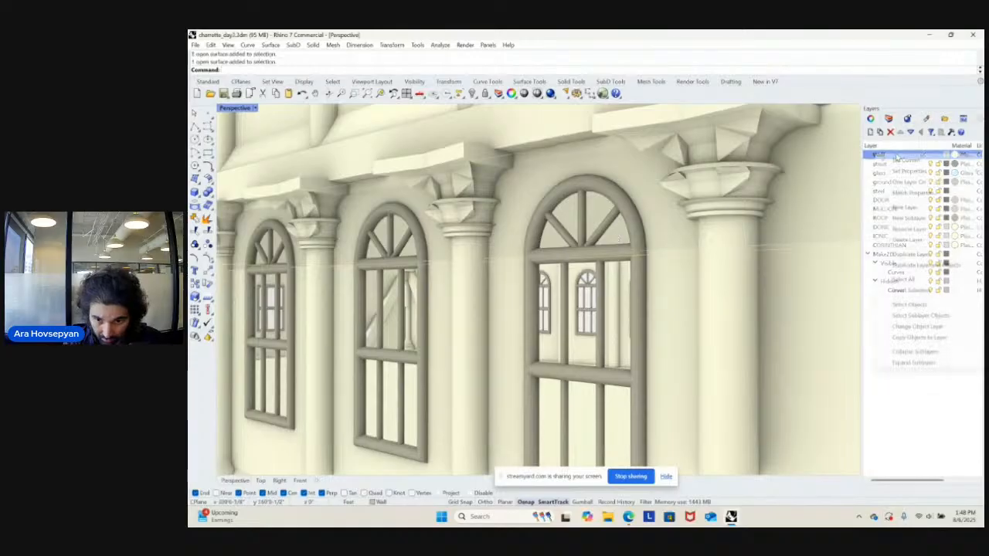
click(918, 326)
- Try to extrude the selected surface 2" along a custom direction set by two points beside the long side facade
scroll(744, 287, down, 2)
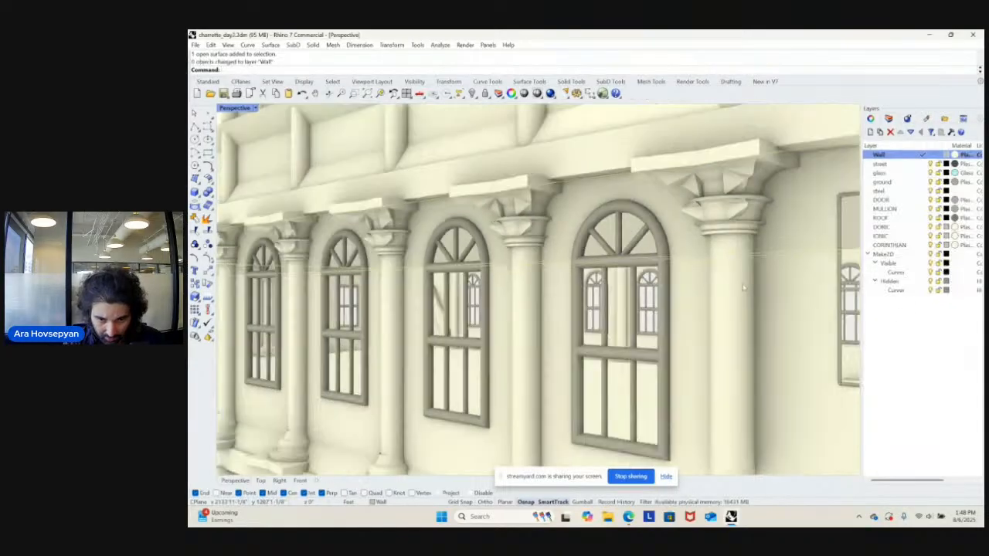
scroll(744, 287, down, 3)
text(Extru)
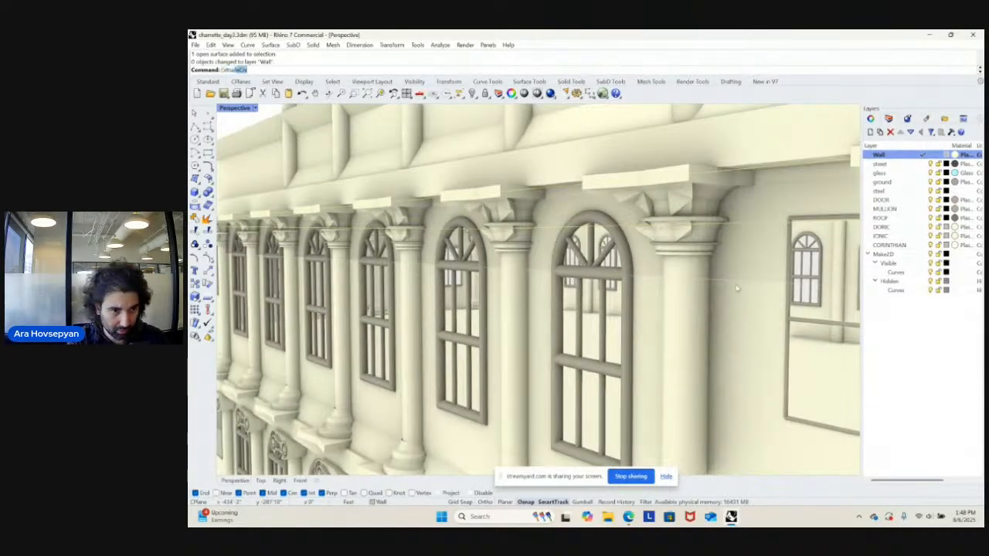
text(deSrf)
key(Return)
scroll(610, 377, down, 6)
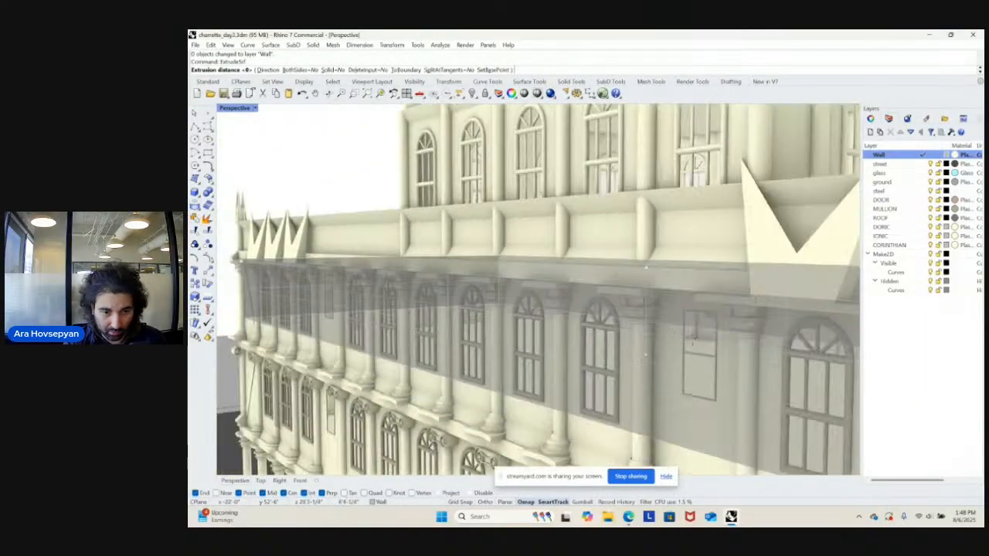
scroll(694, 341, down, 4)
right_drag(729, 288, 659, 338)
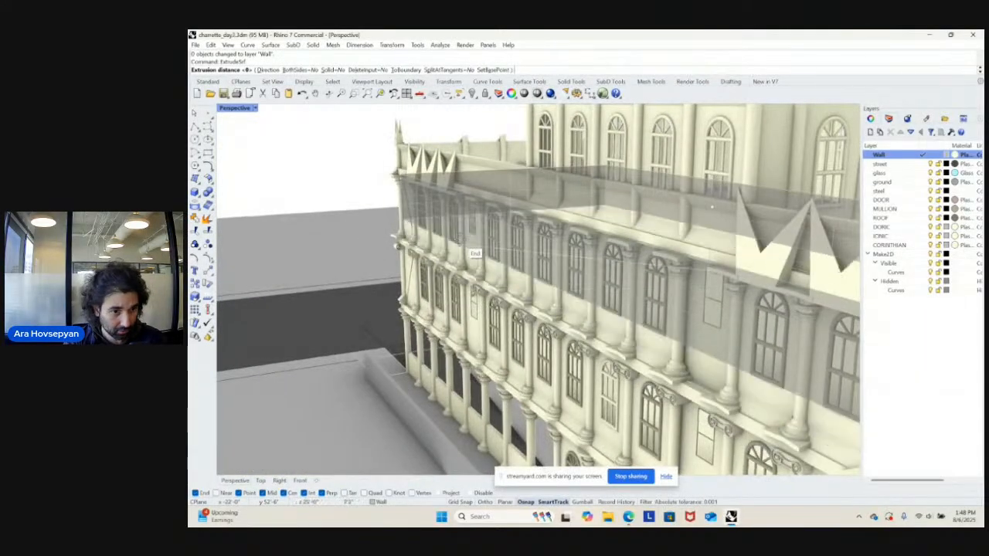
click(270, 70)
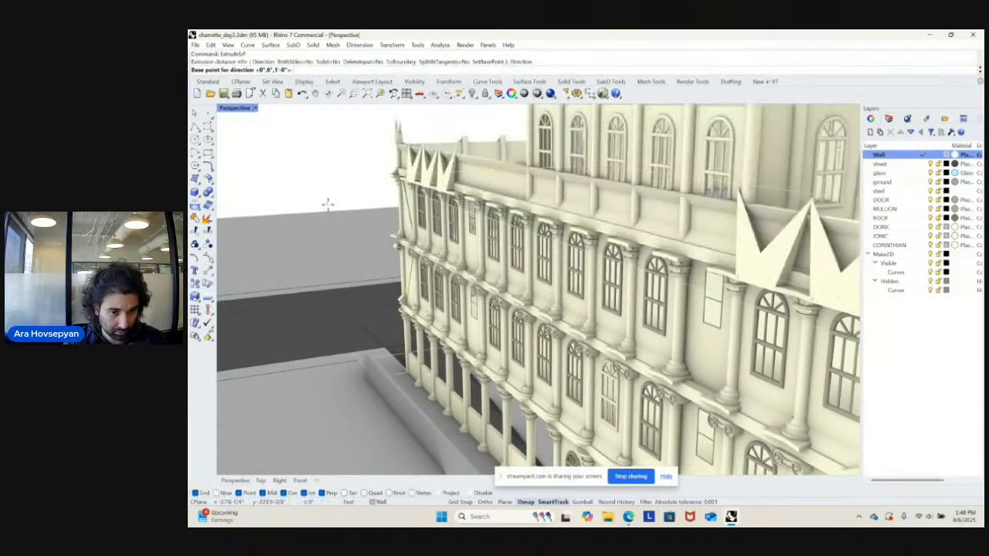
click(351, 238)
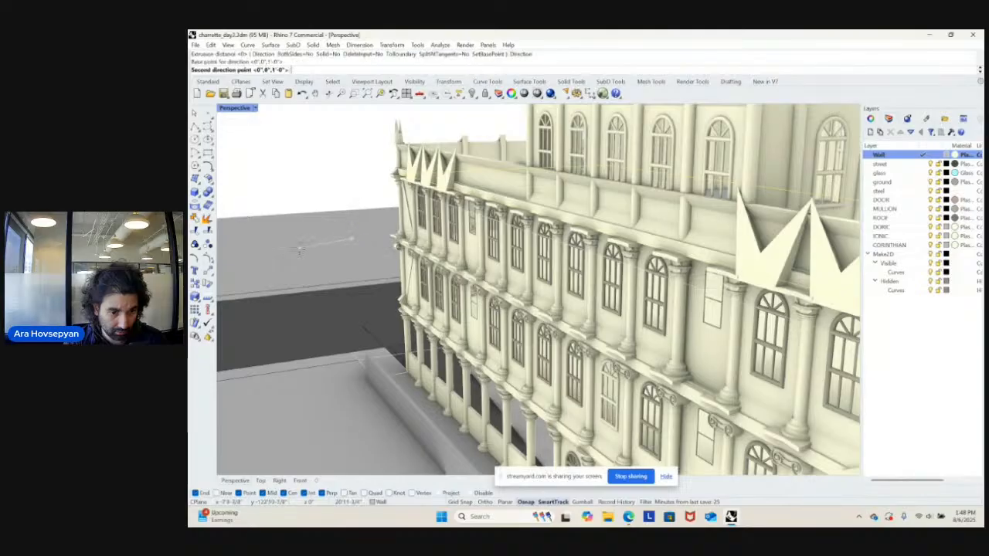
click(360, 252)
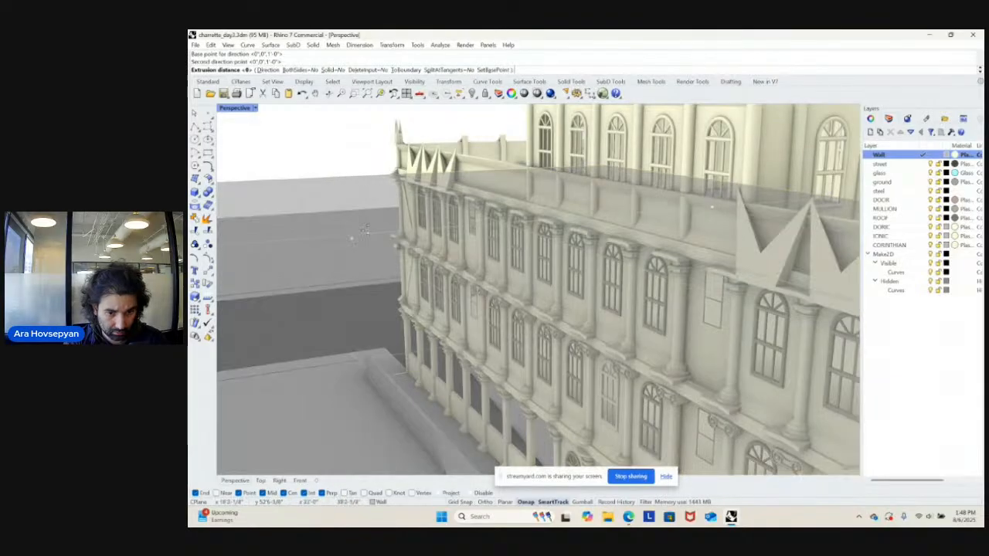
right_drag(365, 229, 402, 226)
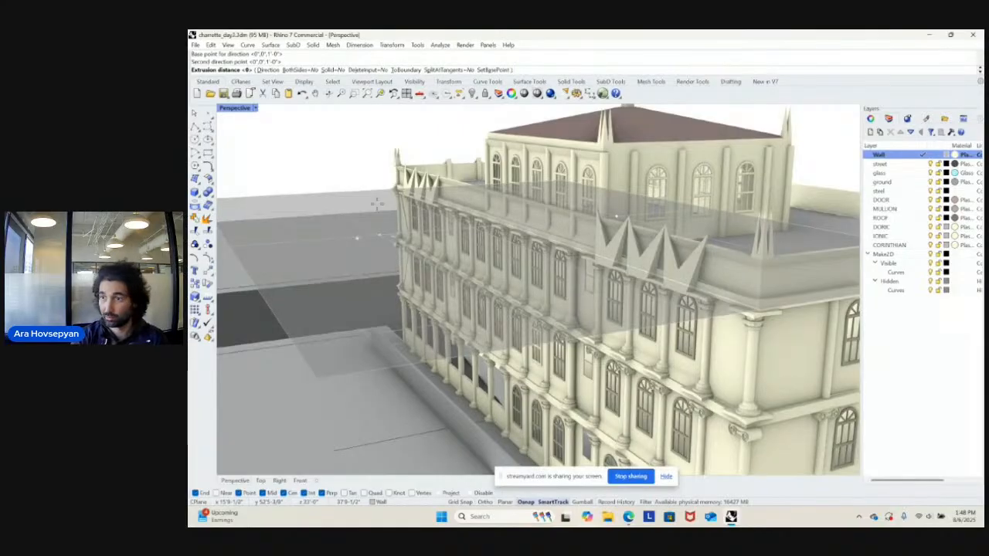
click(377, 205)
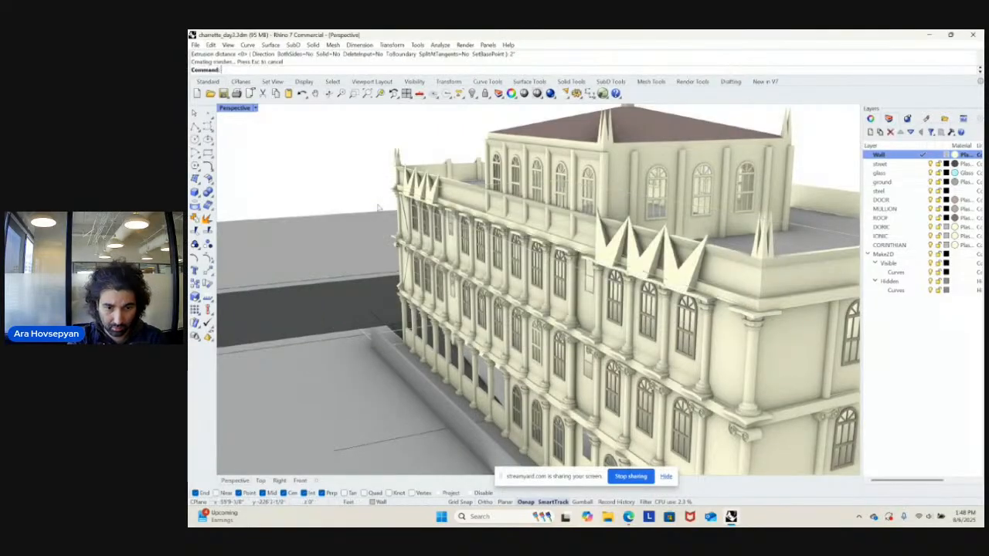
right_drag(529, 198, 597, 207)
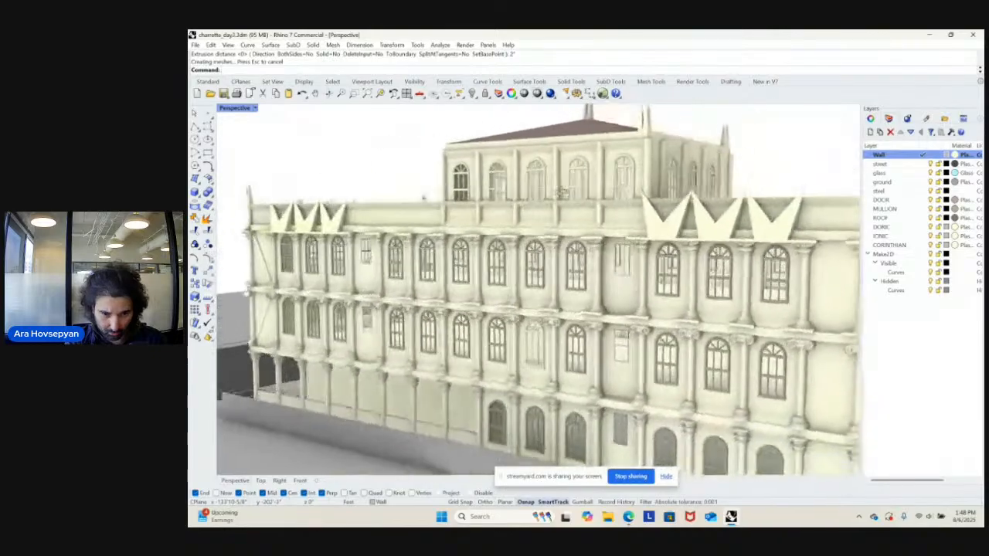
scroll(606, 251, up, 4)
key(ctrl+z)
- Delete the selected surface at the long side facade's top-floor windows
right_drag(613, 261, 581, 290)
text(zs)
key(Return)
key(Delete)
- Switch the viewport to Shaded display and move the extruded strip over the top-floor window arches to the Wall layer
scroll(581, 290, up, 8)
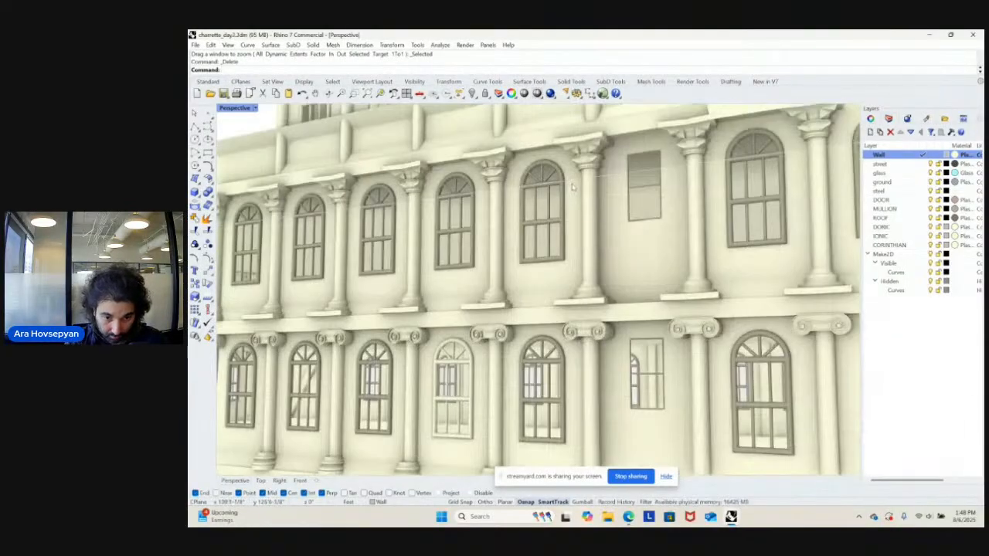
click(573, 186)
click(592, 190)
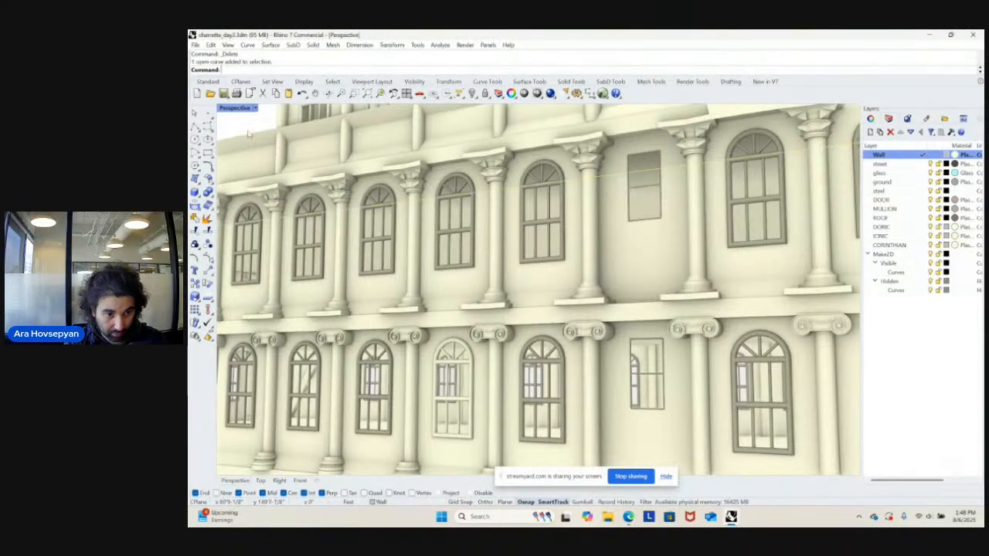
click(254, 108)
click(263, 150)
mouse_move(552, 217)
right_down()
mouse_move(539, 229)
mouse_move(657, 188)
right_up()
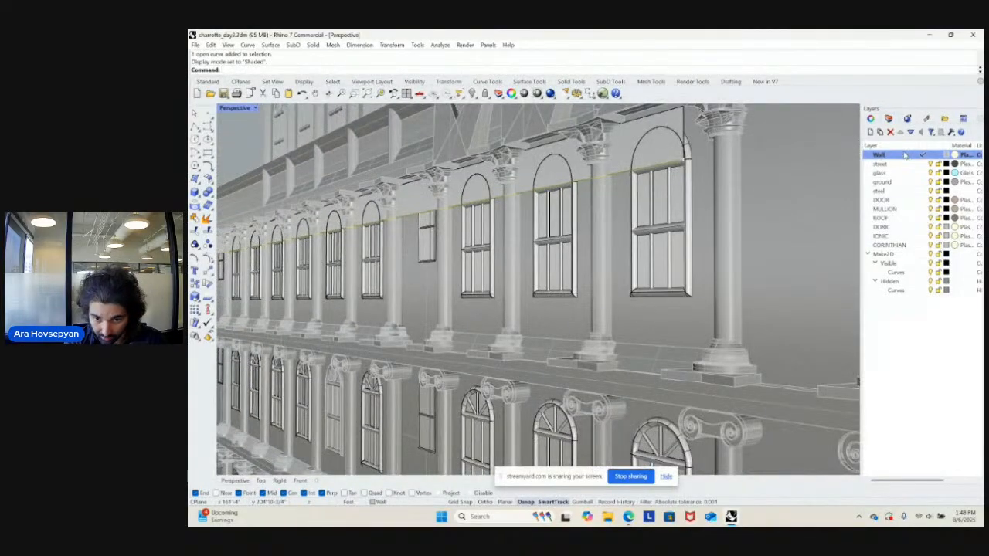
click(673, 121)
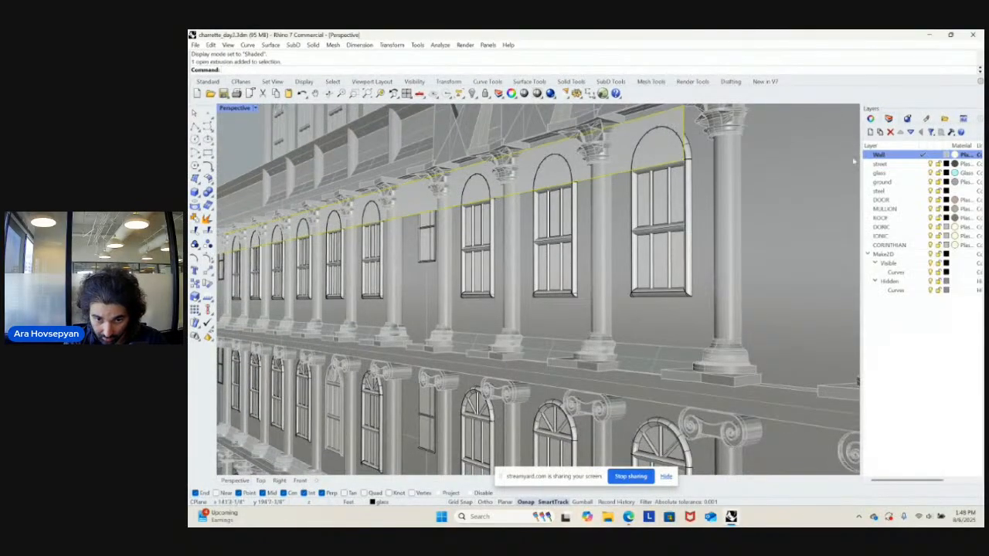
right_click(881, 156)
click(908, 331)
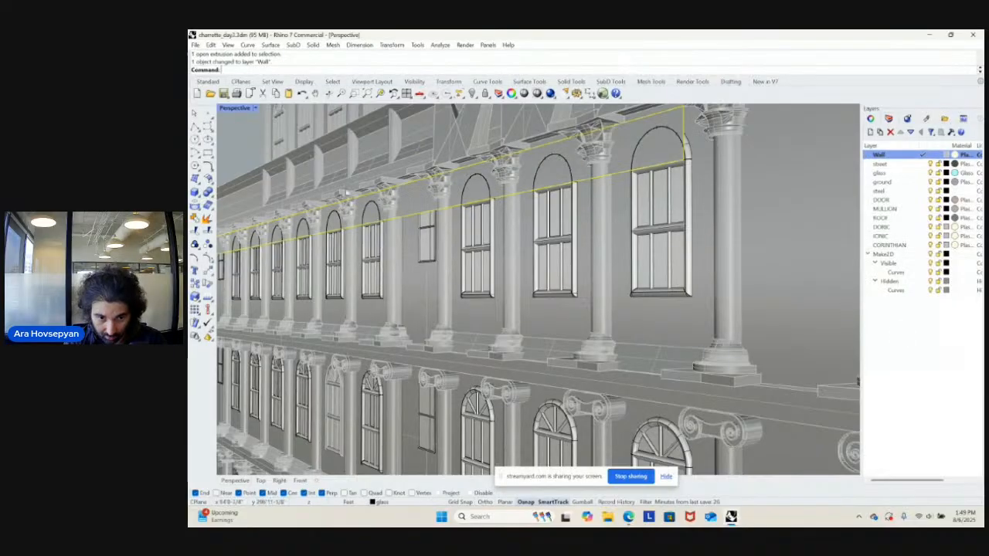
- Set the perspective viewport back to Rendered display mode
click(256, 108)
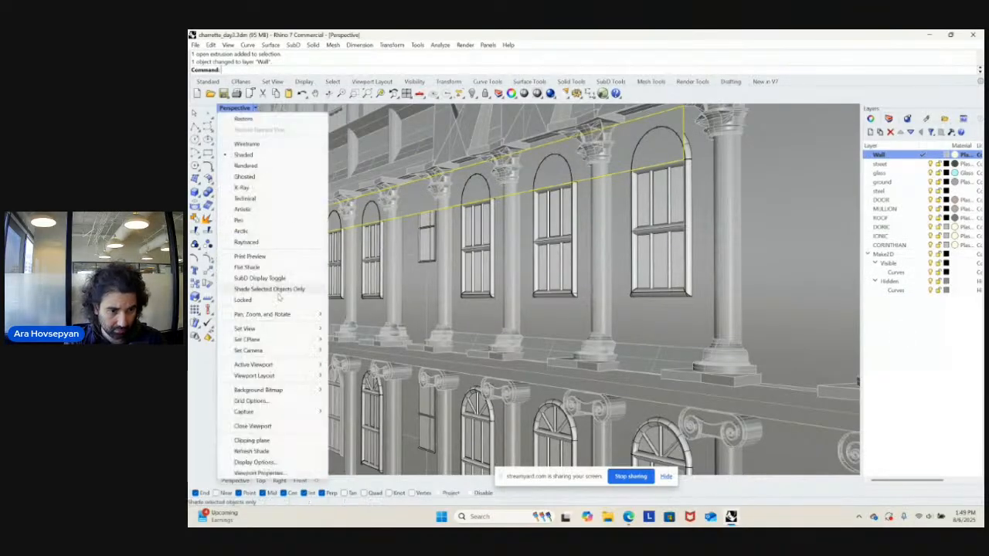
mouse_move(262, 328)
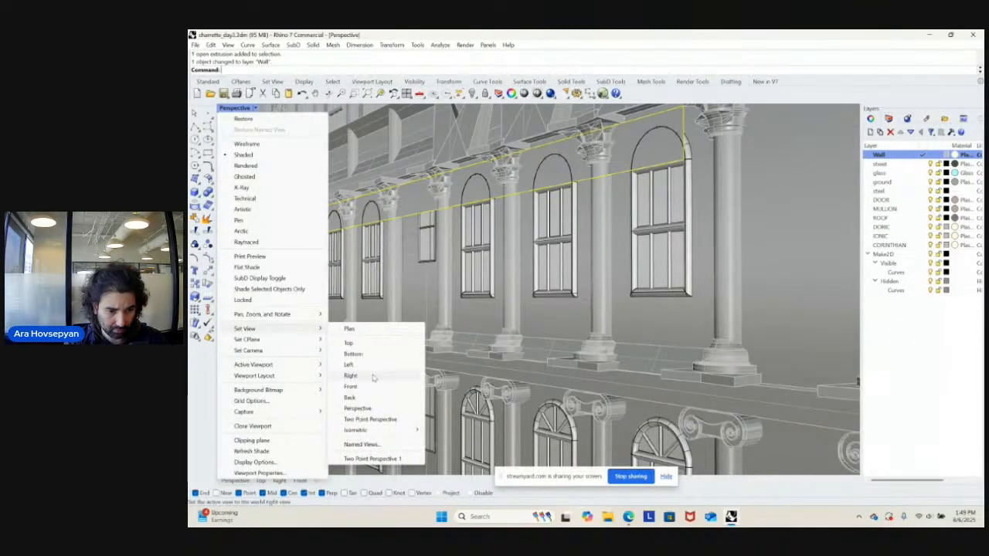
click(286, 166)
right_drag(461, 193, 601, 235)
scroll(543, 234, down, 5)
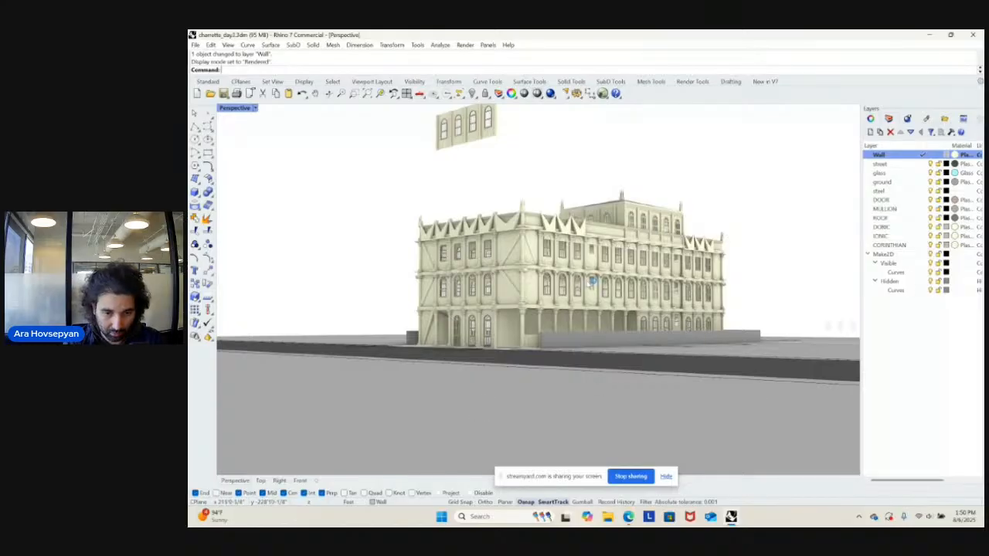
- Try to extrude the strip surface over the long side facade's top-floor windows 2.5" with both sides enabled
right_drag(592, 281, 457, 275)
scroll(680, 259, up, 10)
click(687, 255)
scroll(531, 265, up, 5)
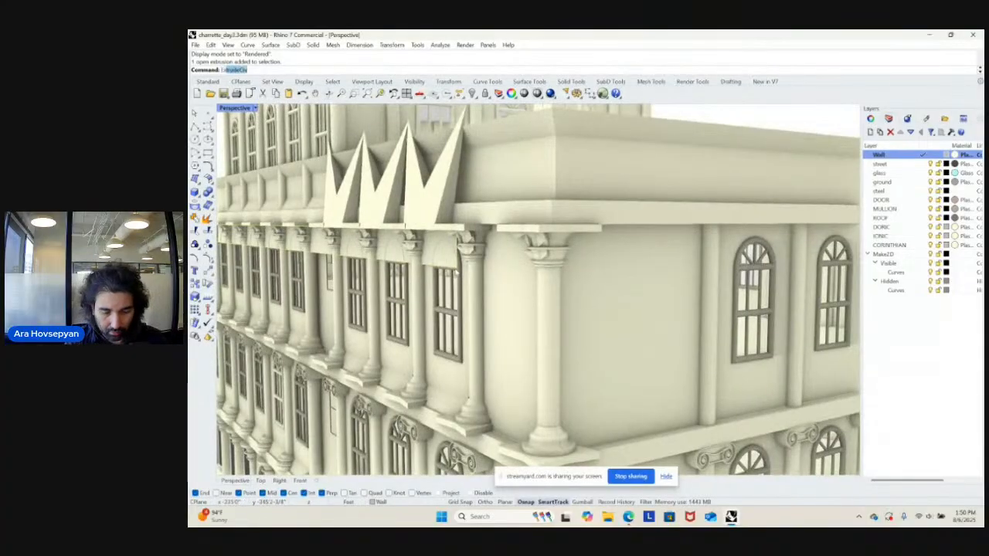
text(Extrude)
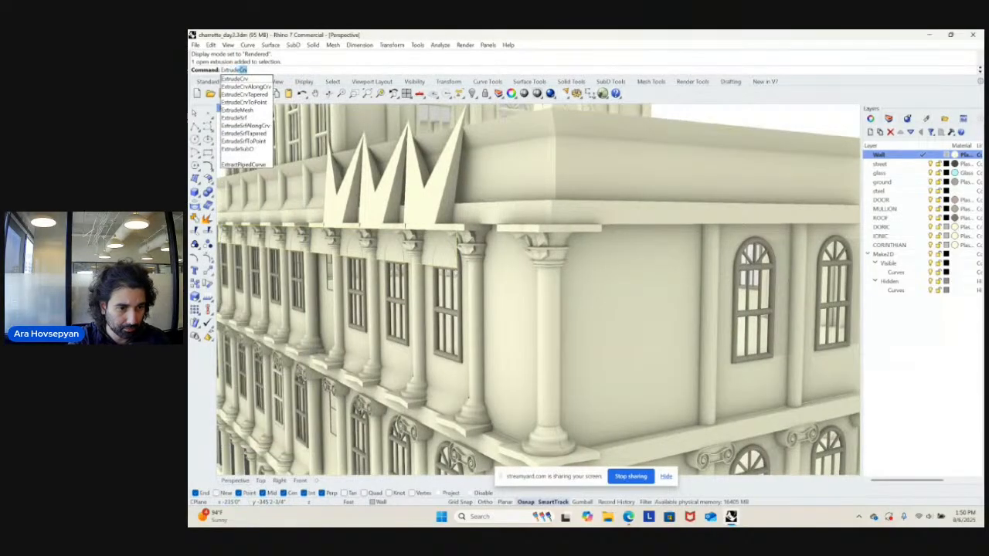
text(Srf)
key(Return)
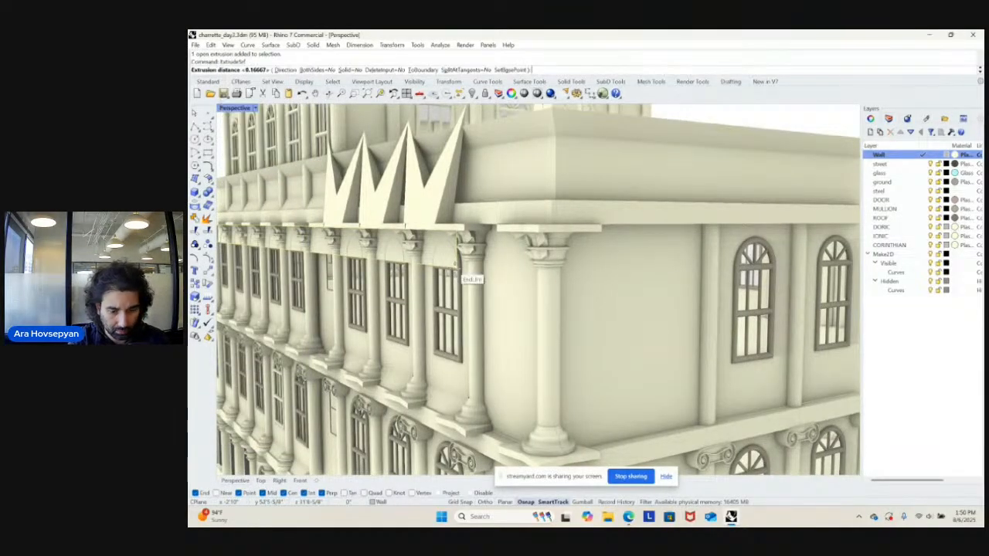
scroll(471, 249, down, 3)
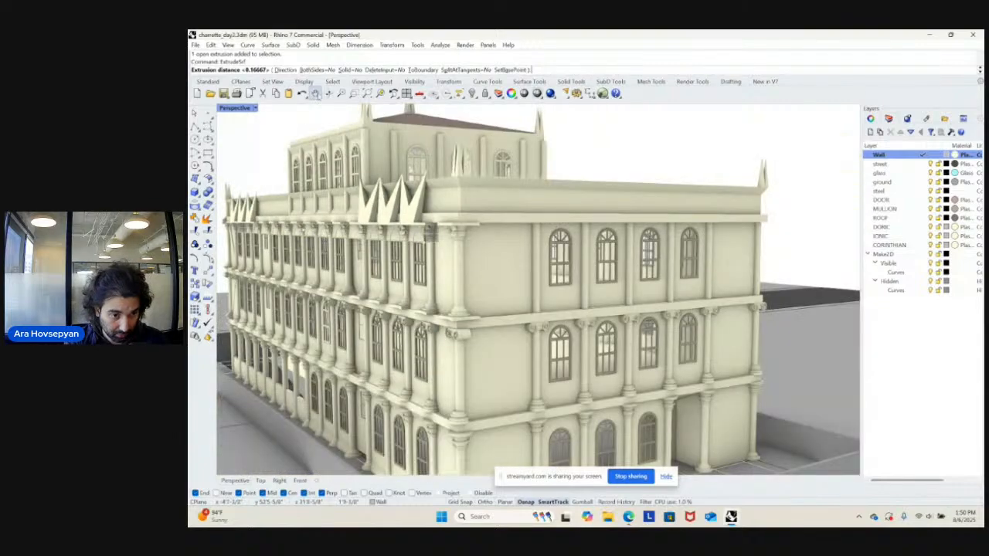
click(313, 69)
scroll(429, 199, down, 3)
right_drag(423, 220, 394, 252)
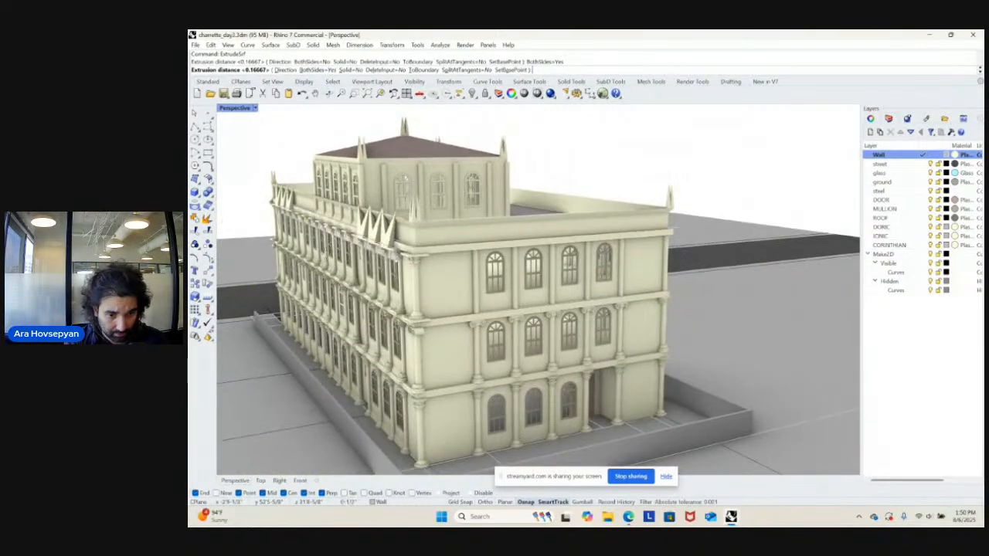
scroll(481, 270, down, 2)
right_drag(458, 291, 488, 292)
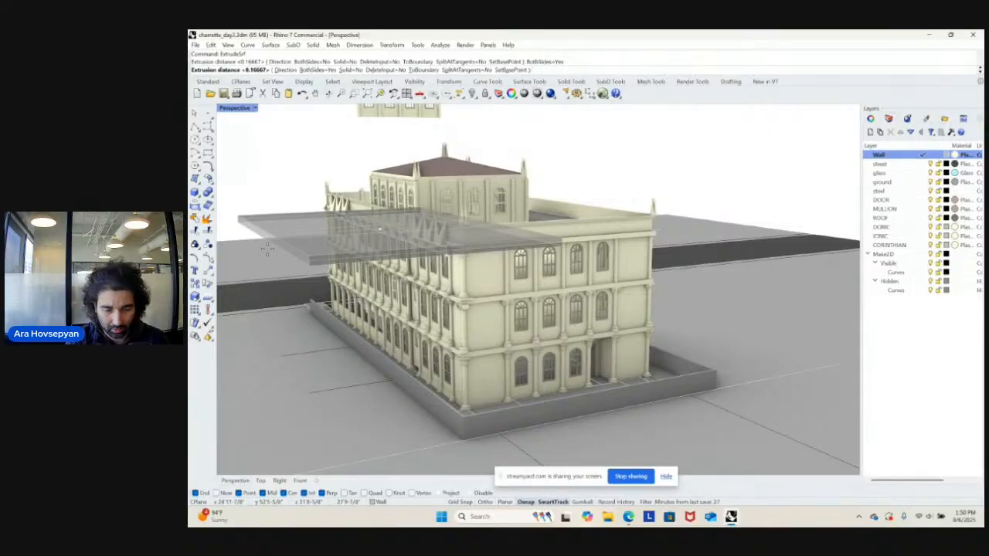
text(2.5)
key(Return)
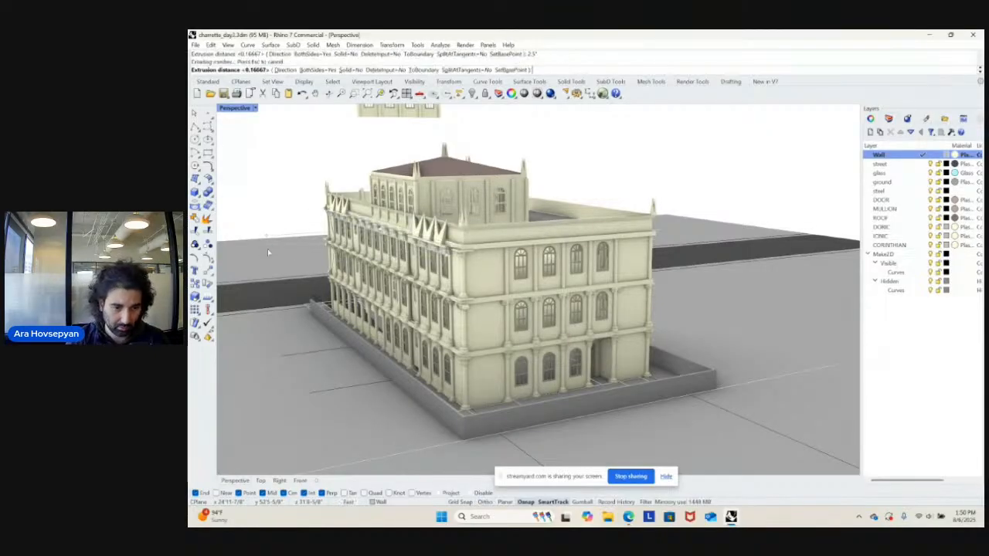
- Check the strip beside the corner column capitals up close and undo its last extrusion
scroll(268, 249, up, 5)
scroll(471, 272, up, 3)
scroll(471, 272, down, 3)
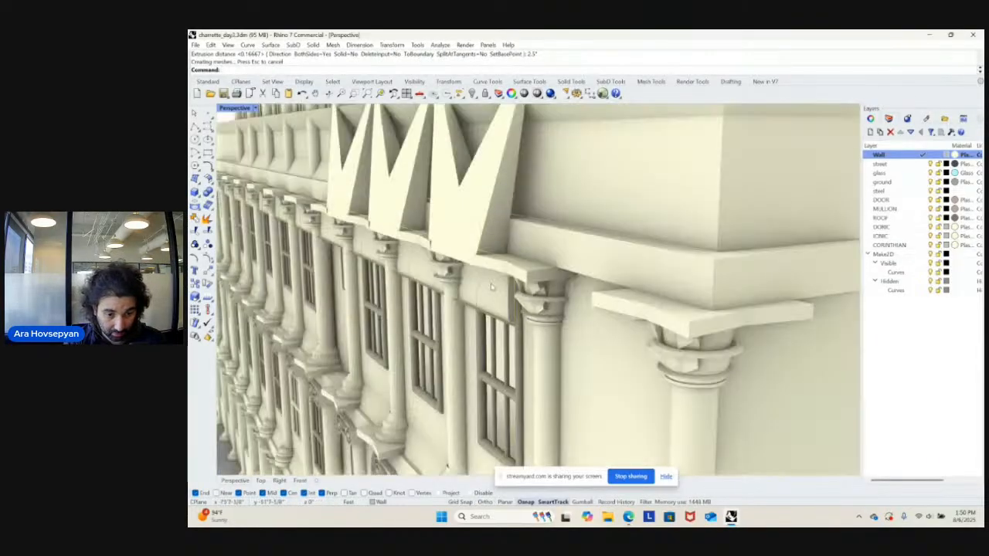
scroll(471, 272, down, 1)
scroll(437, 244, up, 3)
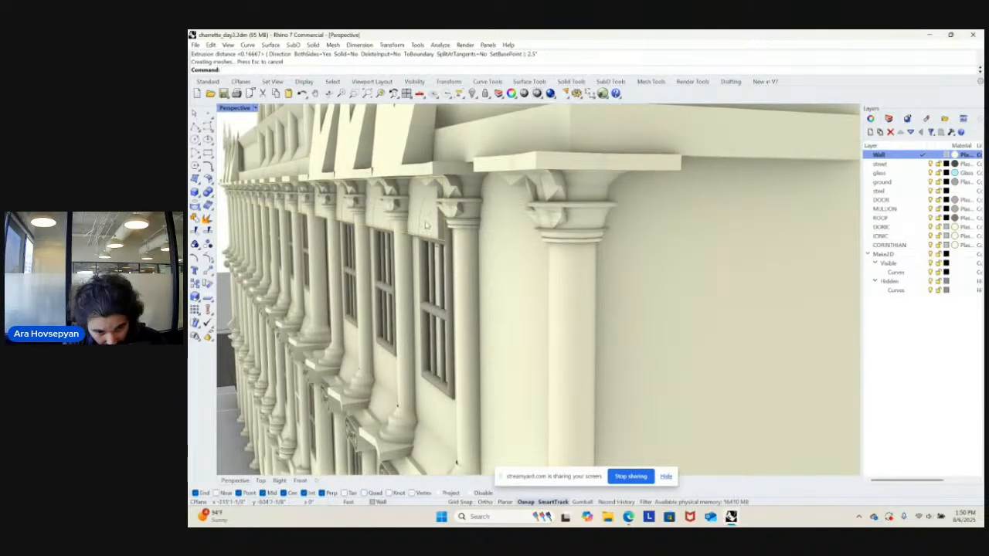
click(426, 225)
click(431, 236)
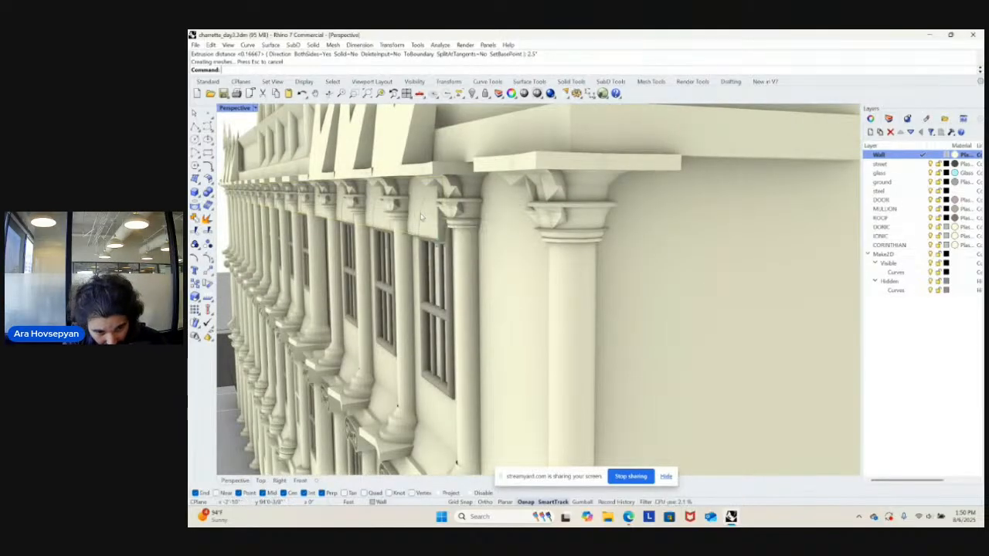
click(431, 238)
click(435, 241)
key(Return)
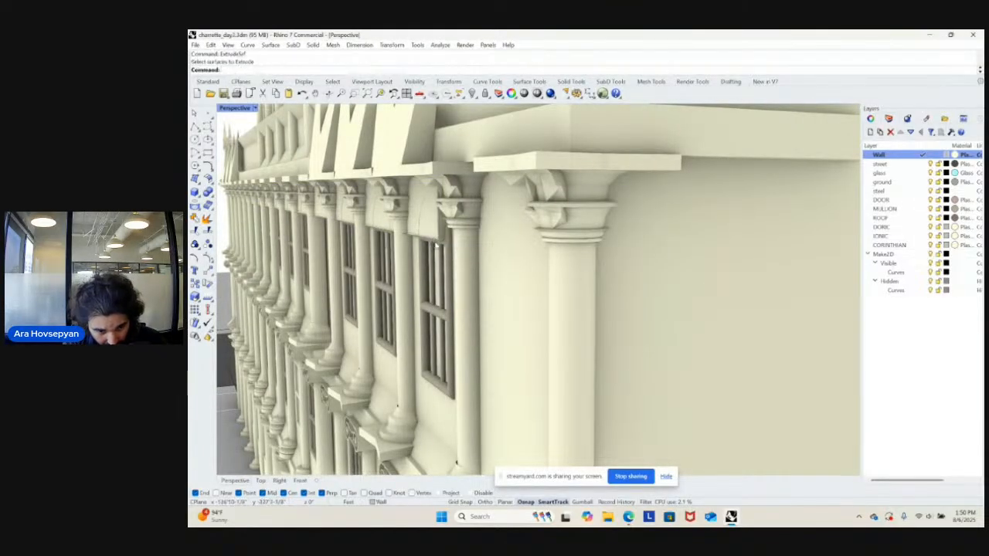
key(ctrl+z)
key(ctrl+y)
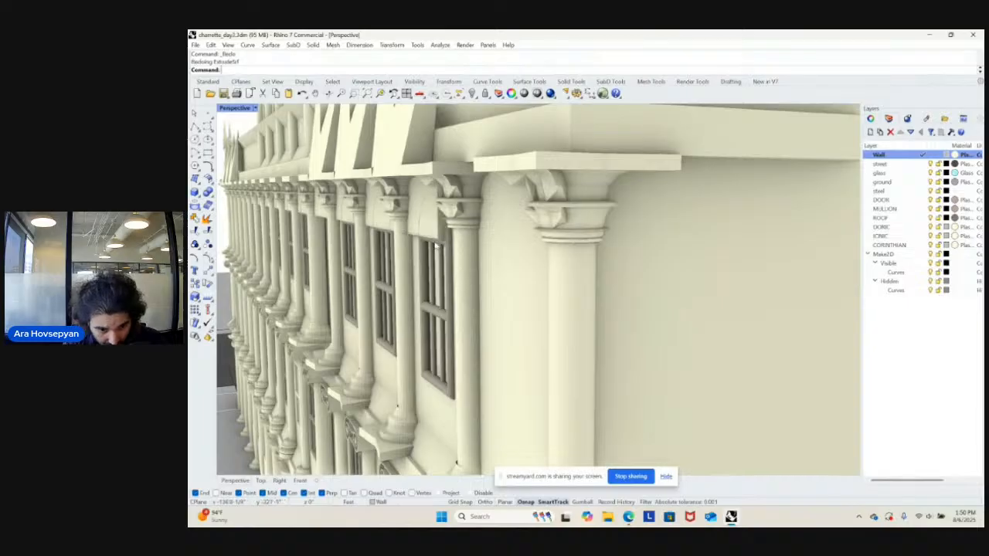
- Extrude the strip surface over the top-floor windows 2" to both sides as a solid
click(436, 232)
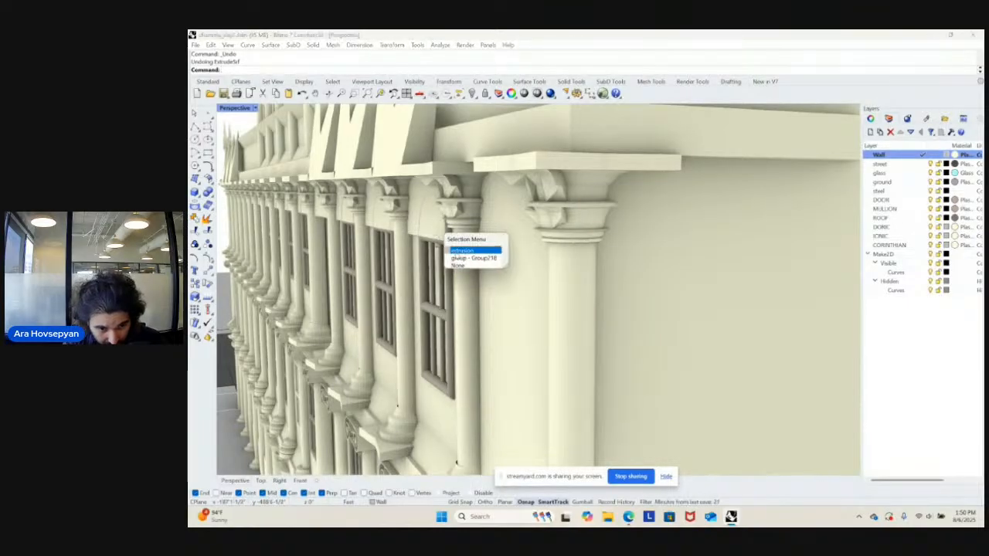
click(472, 251)
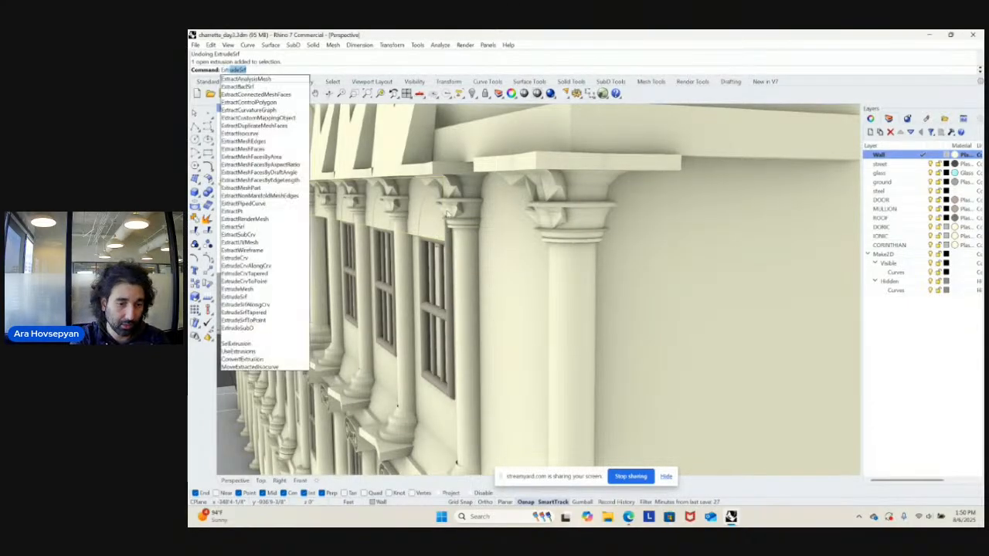
text(ude)
key(Return)
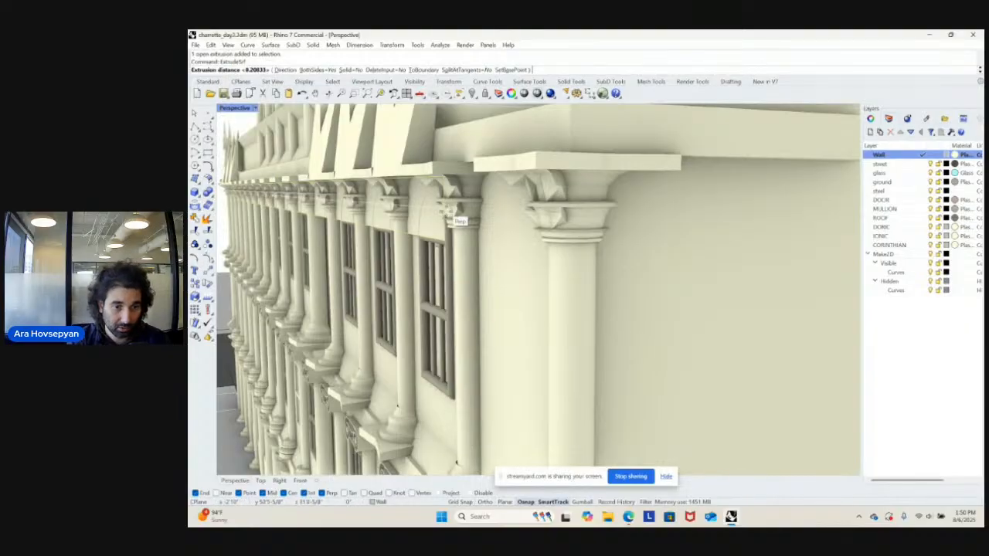
click(349, 70)
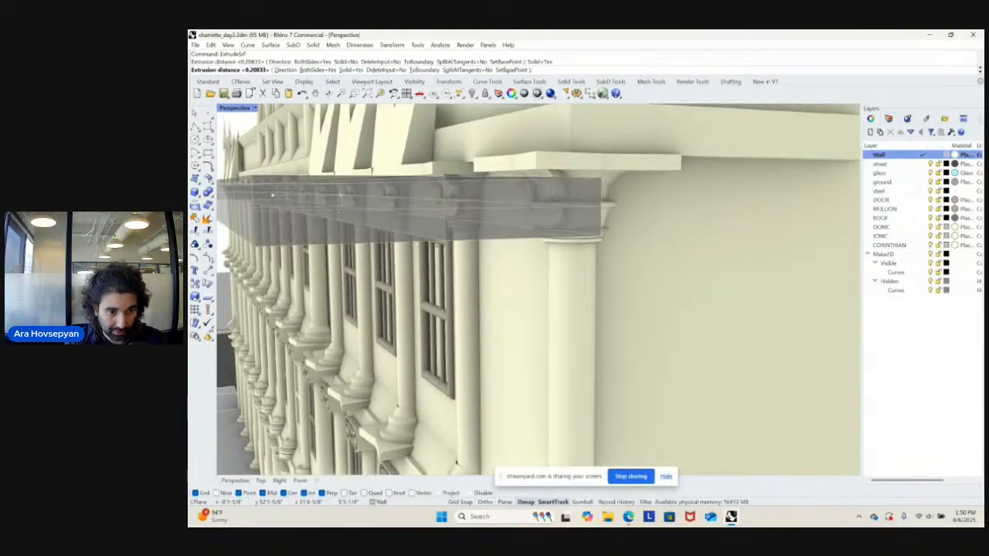
text(2.5)
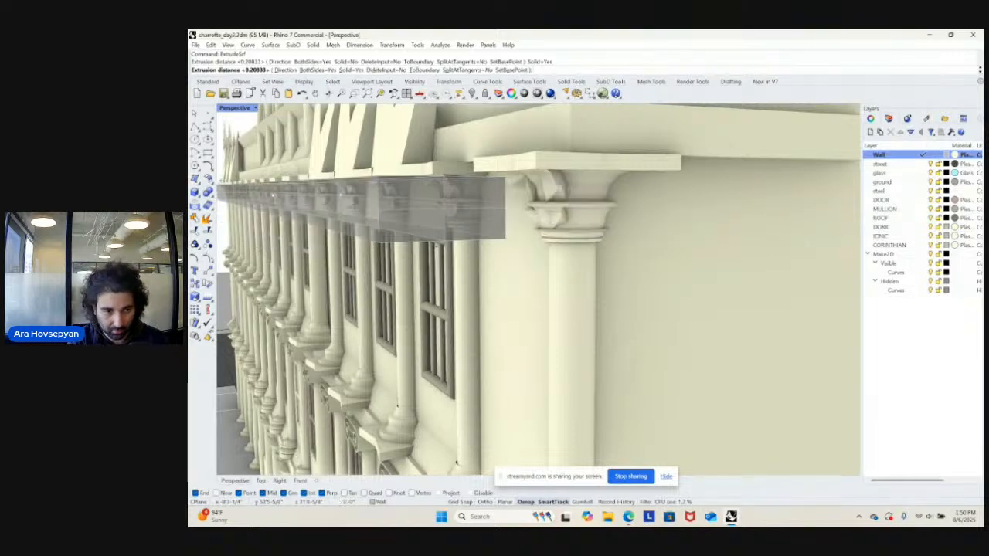
key(BackSpace)
key(BackSpace)
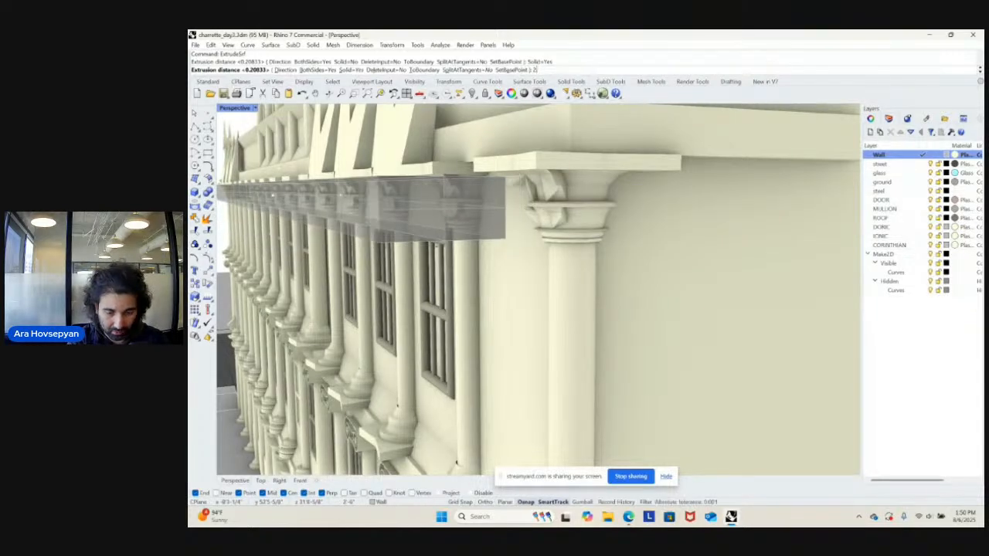
text(')
key(Return)
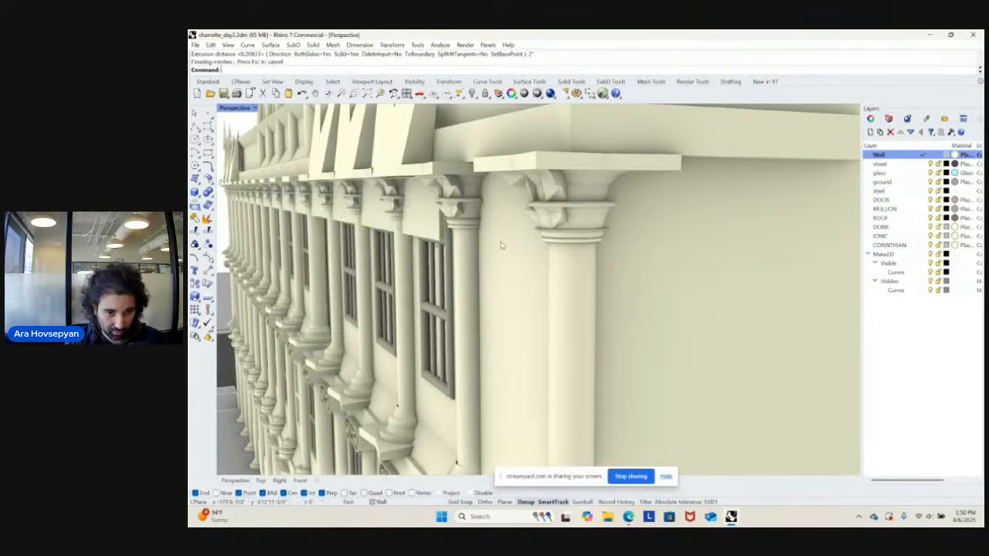
- Copy the long facade's outermost V-shaped parapet piece one bay toward the street-side corner, aligning it tip to tip
scroll(502, 245, down, 10)
right_drag(502, 246, 573, 221)
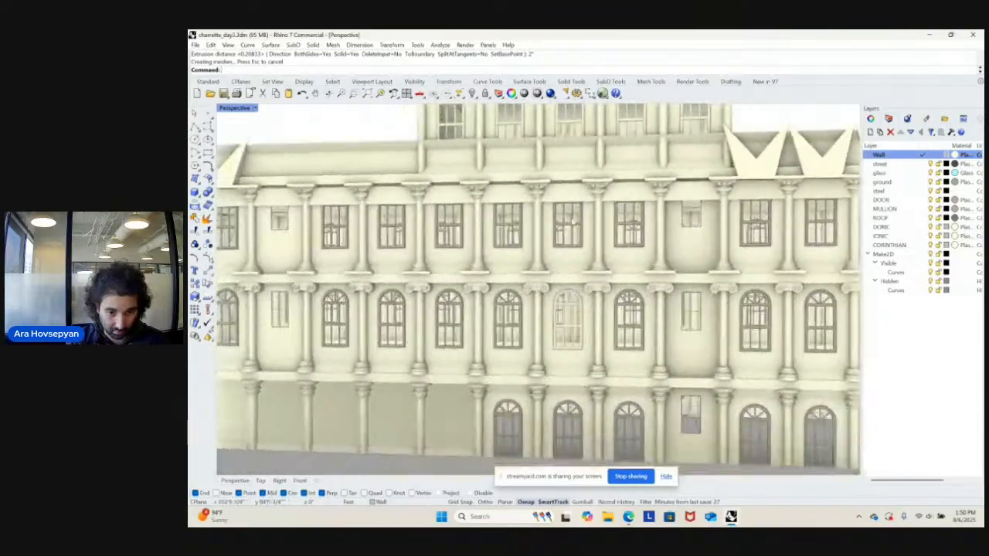
scroll(649, 229, up, 2)
scroll(649, 229, down, 6)
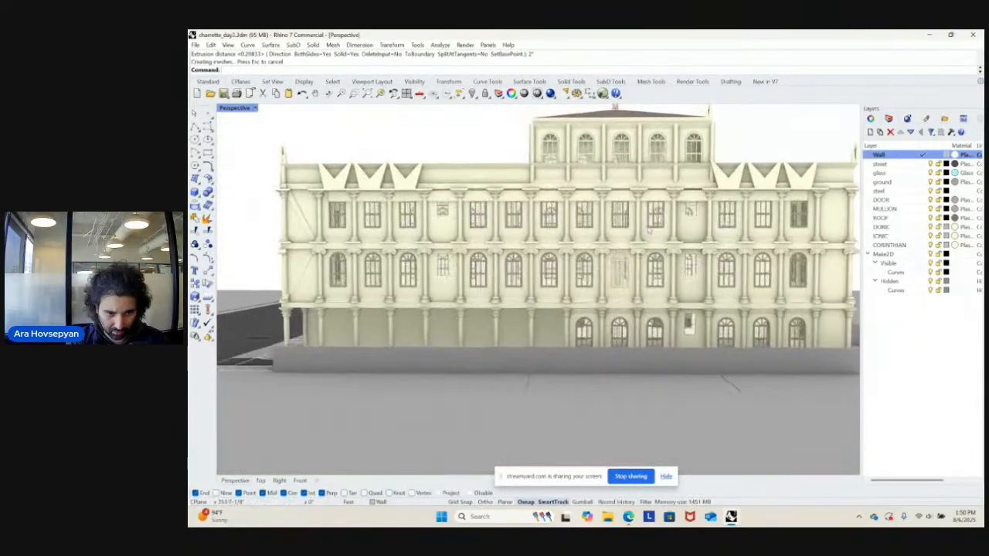
scroll(648, 229, down, 3)
right_drag(648, 229, 590, 213)
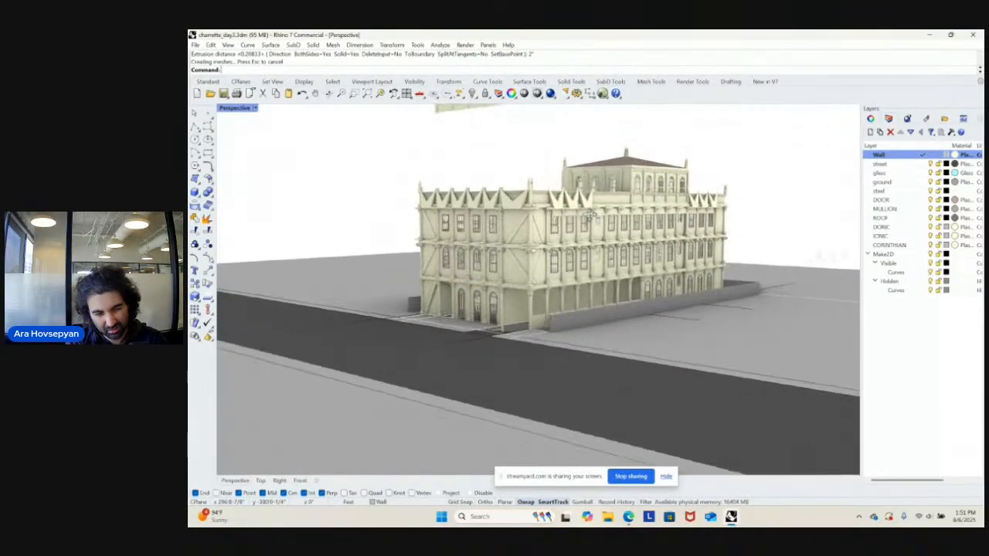
scroll(590, 214, up, 5)
click(445, 231)
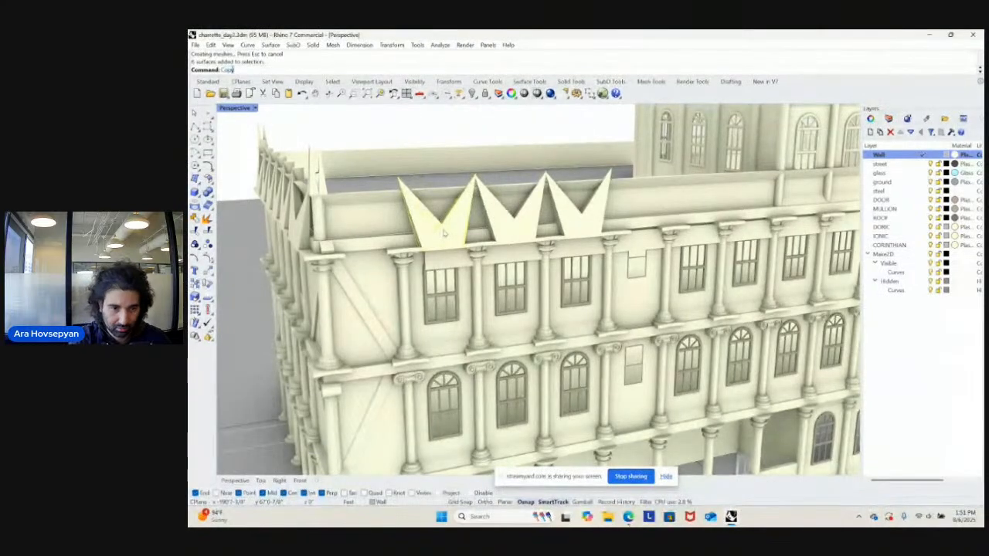
key(Return)
scroll(452, 224, up, 3)
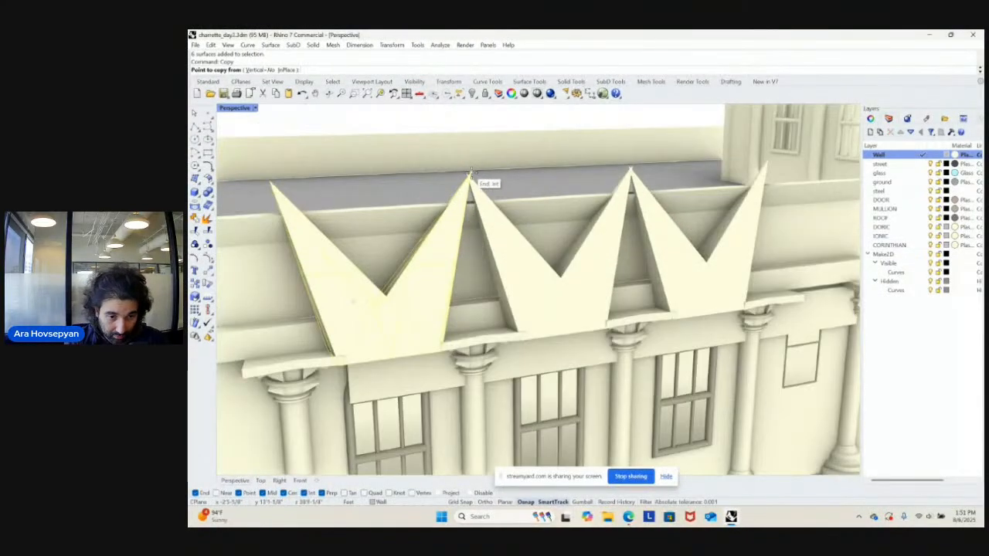
click(471, 176)
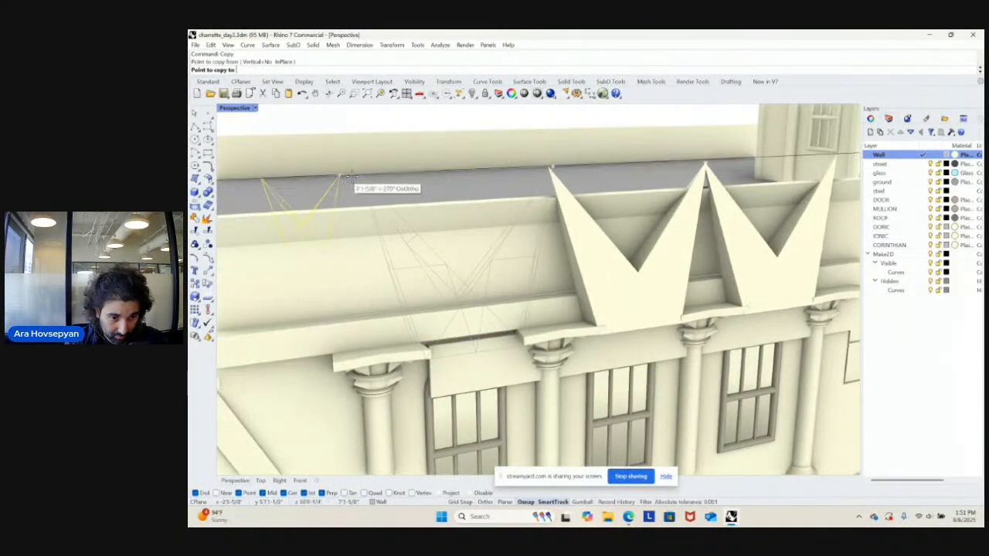
click(357, 176)
key(Return)
scroll(357, 176, down, 5)
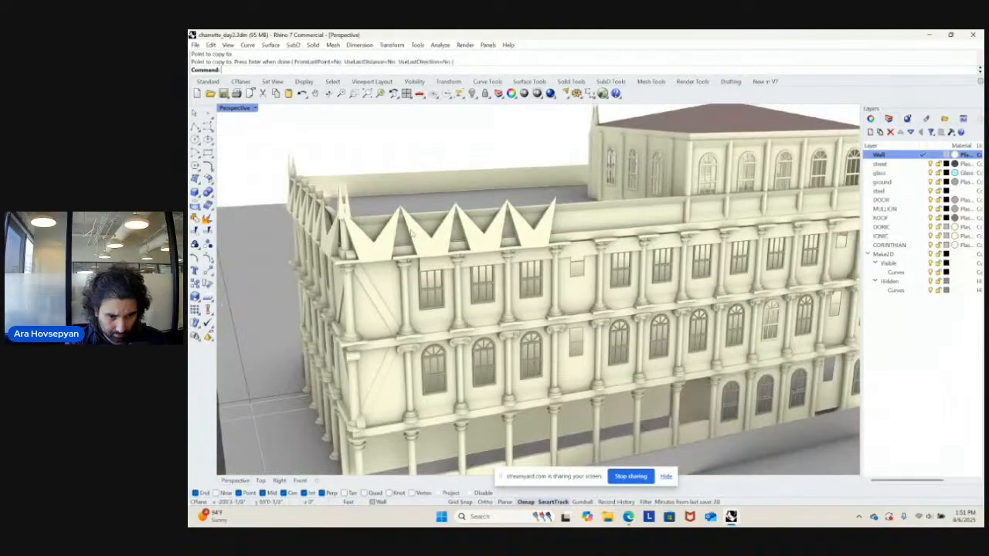
- Copy the last V-shaped parapet piece at the long facade's far end one bay toward the far corner, tip to tip
right_drag(358, 177, 548, 219)
scroll(541, 232, up, 3)
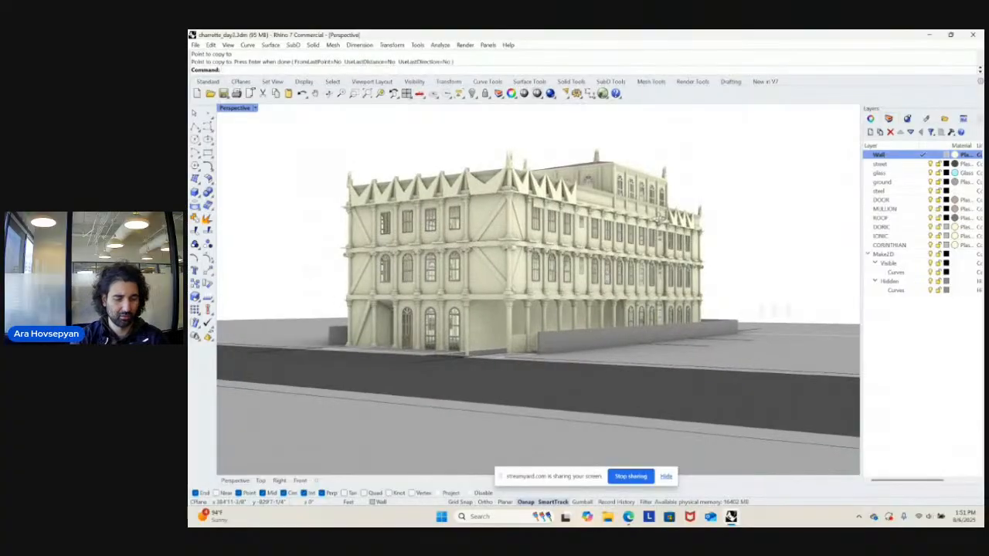
right_drag(659, 219, 618, 222)
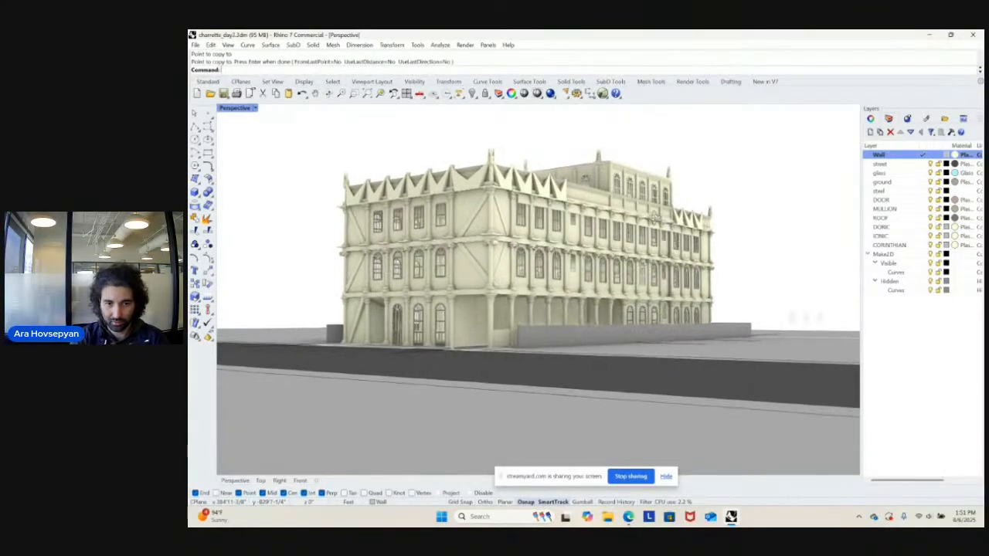
scroll(618, 222, up, 5)
scroll(618, 239, up, 3)
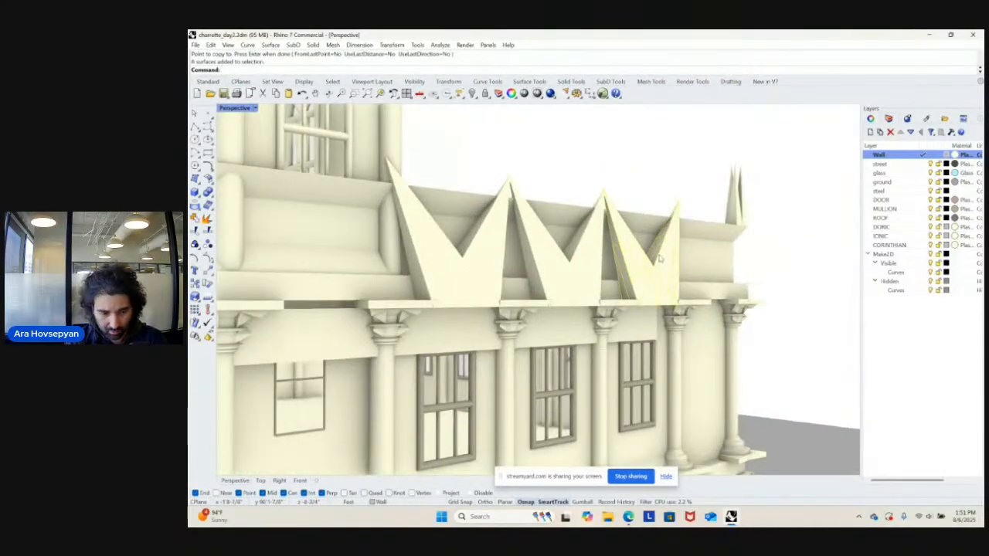
scroll(579, 250, up, 6)
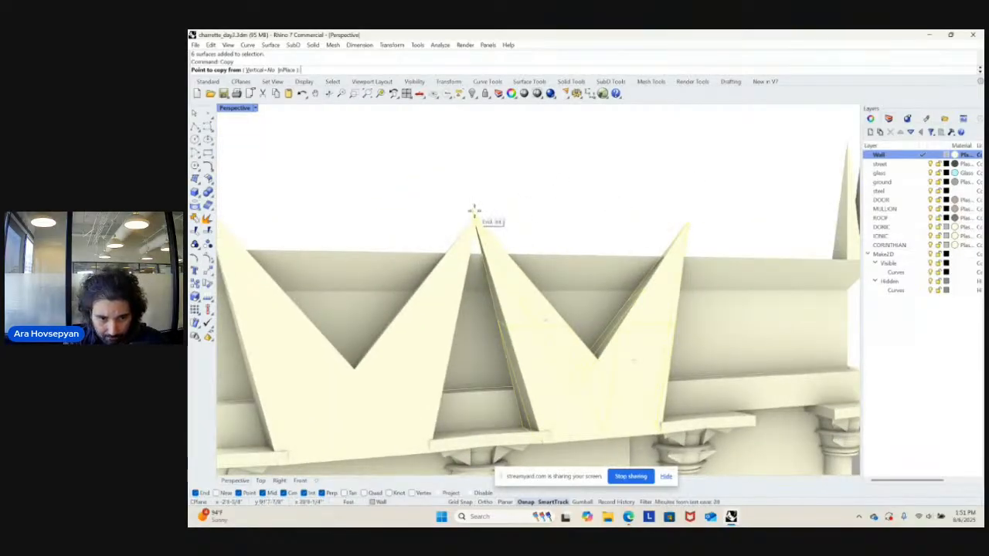
click(475, 210)
click(690, 221)
key(Return)
scroll(690, 220, down, 10)
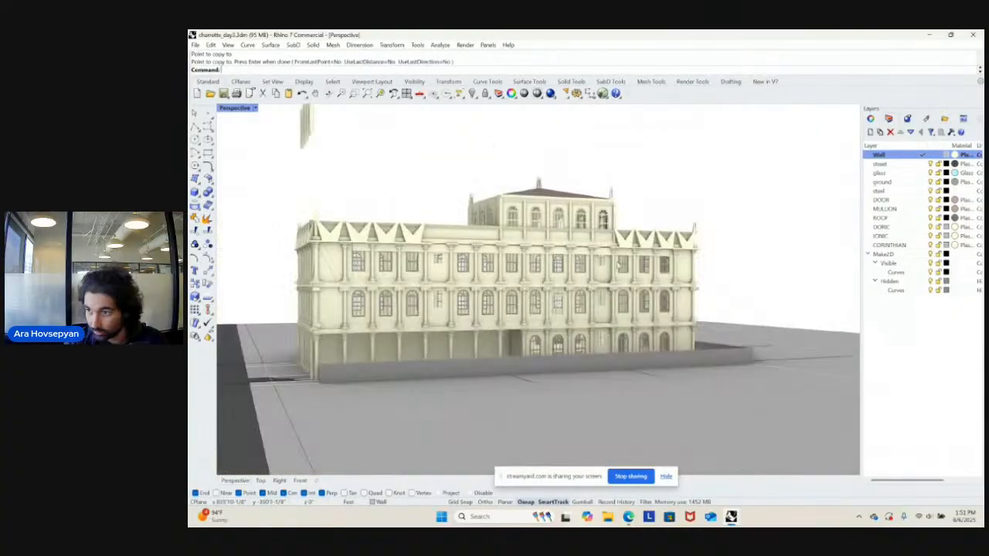
- Build a triangular corner-point surface diagonally across the street-side corner, from both sides of the column cap up to the spire tip
right_drag(596, 278, 646, 277)
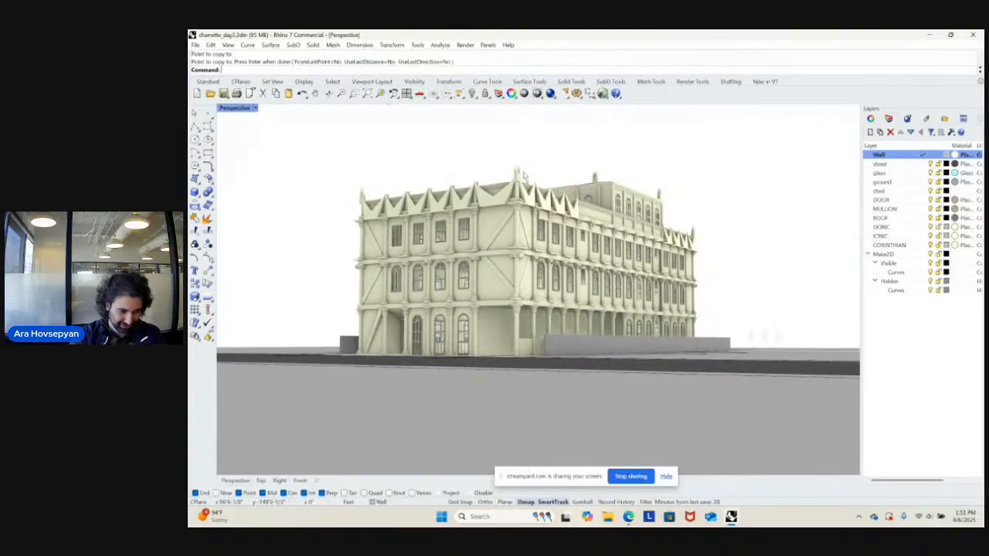
scroll(526, 167, up, 5)
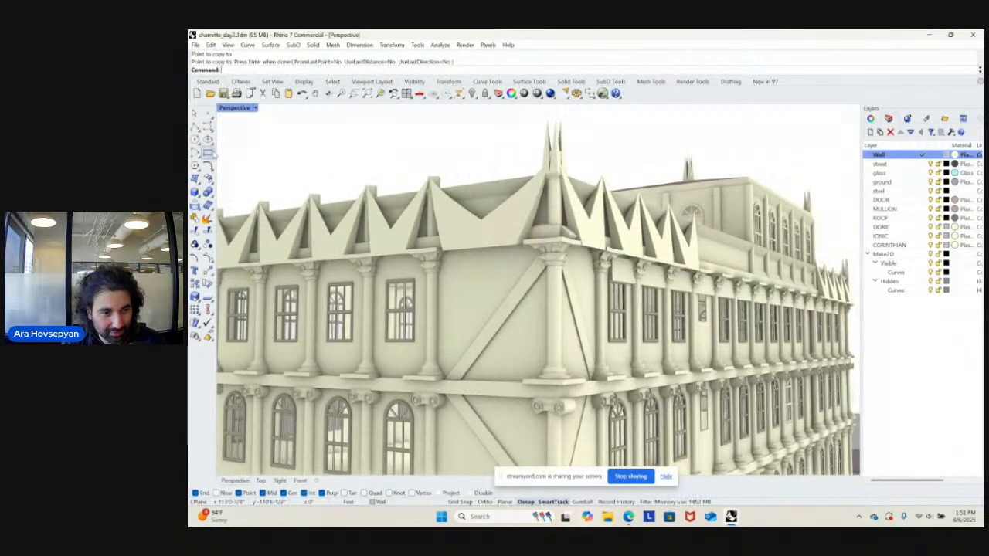
click(197, 178)
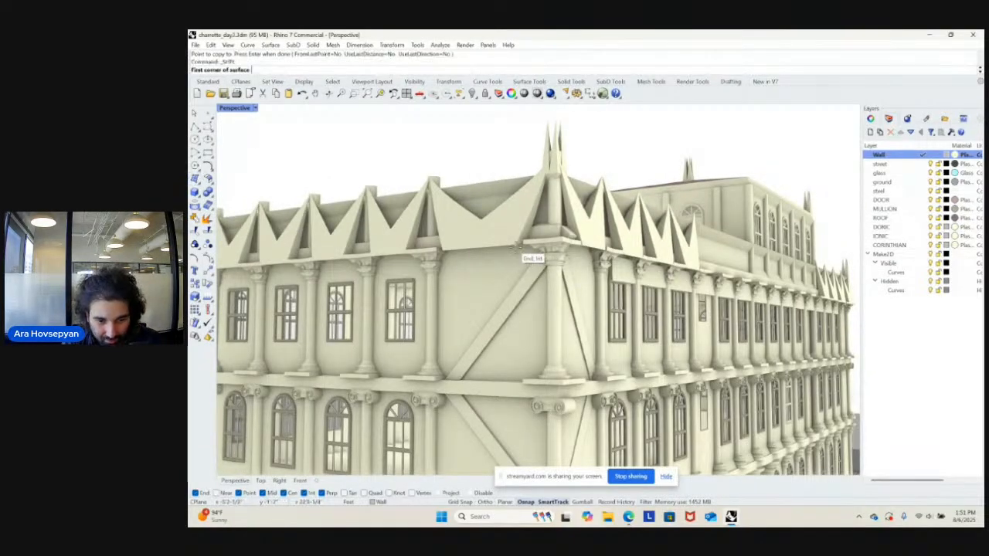
click(524, 253)
click(586, 251)
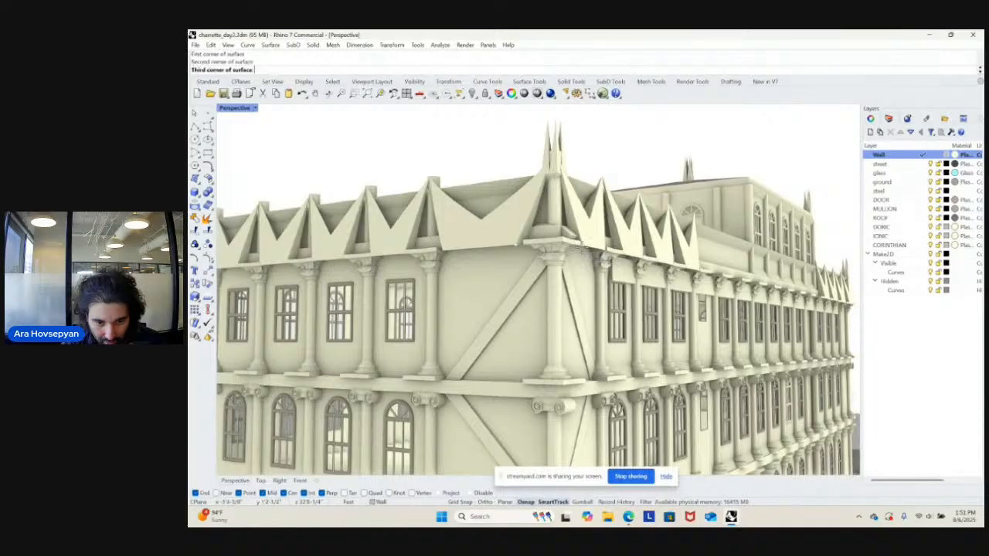
click(555, 118)
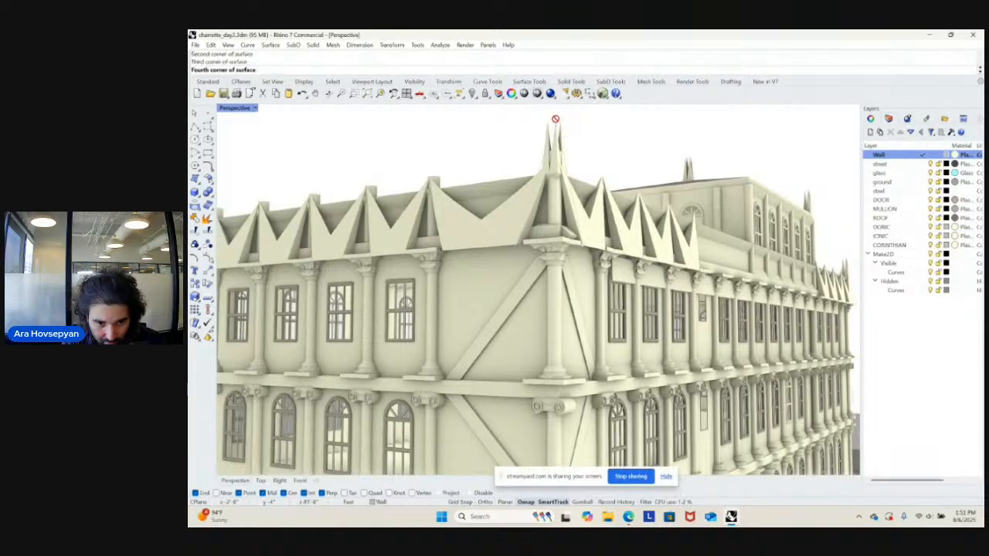
key(Return)
- Build a triangular surface on the long-facade side of the corner spire, from the cap's outer corner and side end to the tip
scroll(540, 174, down, 7)
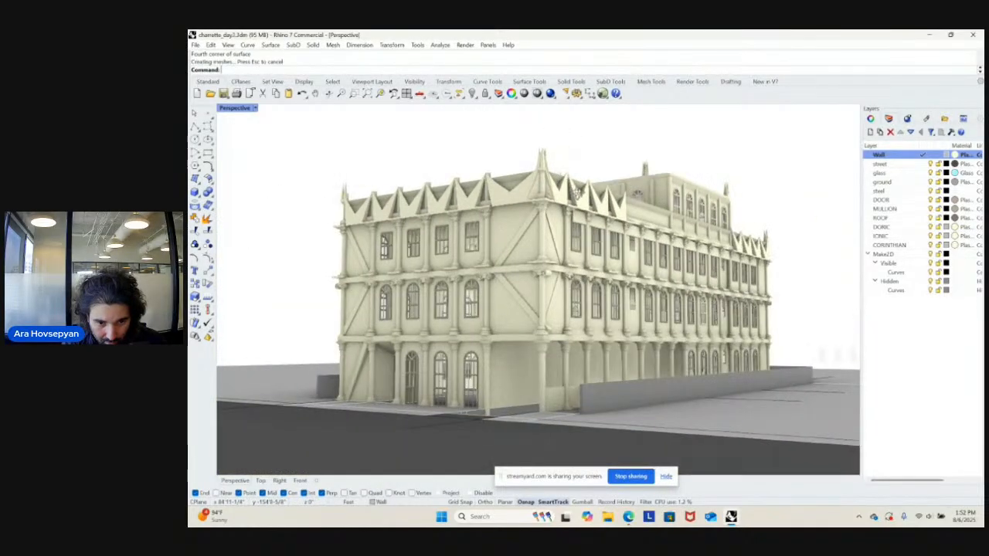
scroll(575, 194, up, 6)
scroll(557, 200, down, 7)
scroll(550, 202, up, 1)
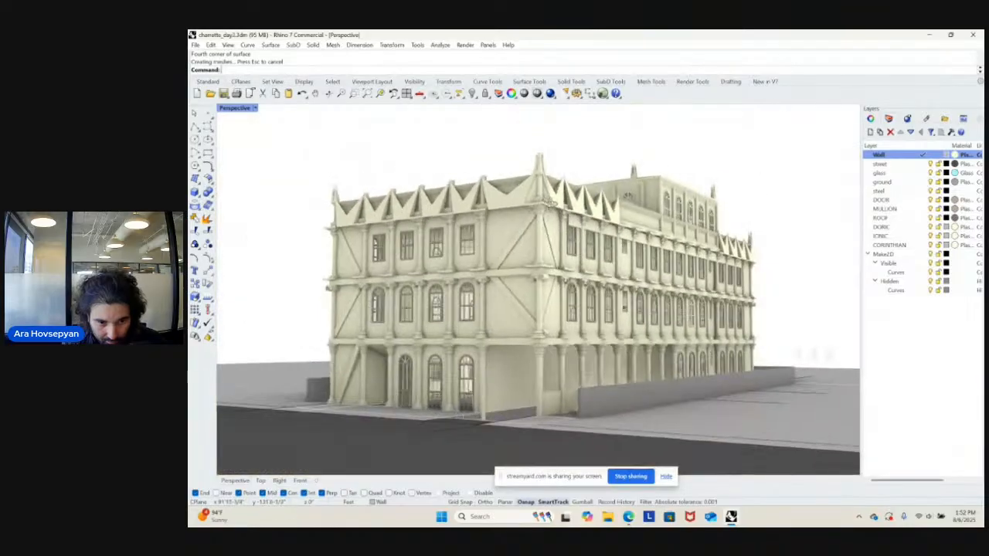
scroll(551, 204, down, 5)
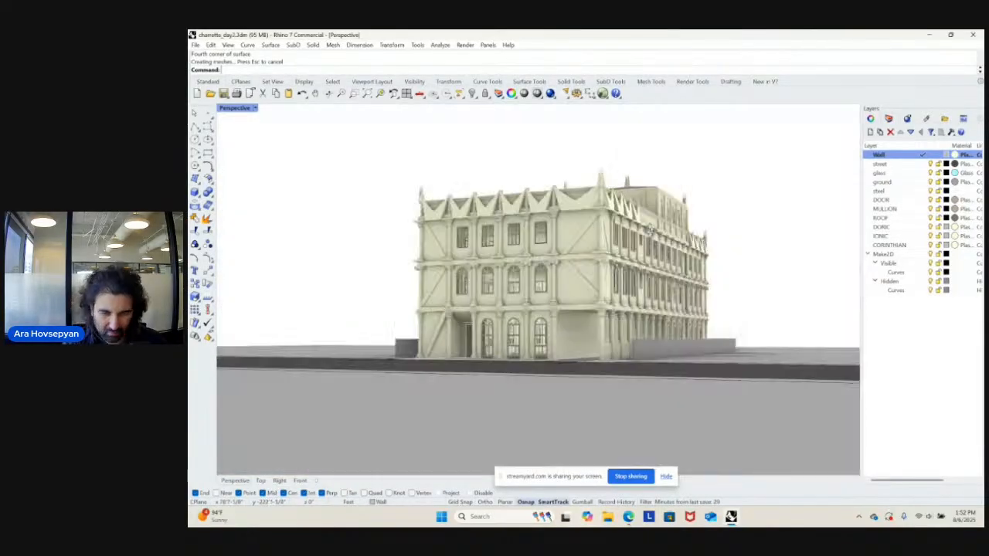
right_drag(650, 230, 697, 216)
scroll(674, 228, up, 4)
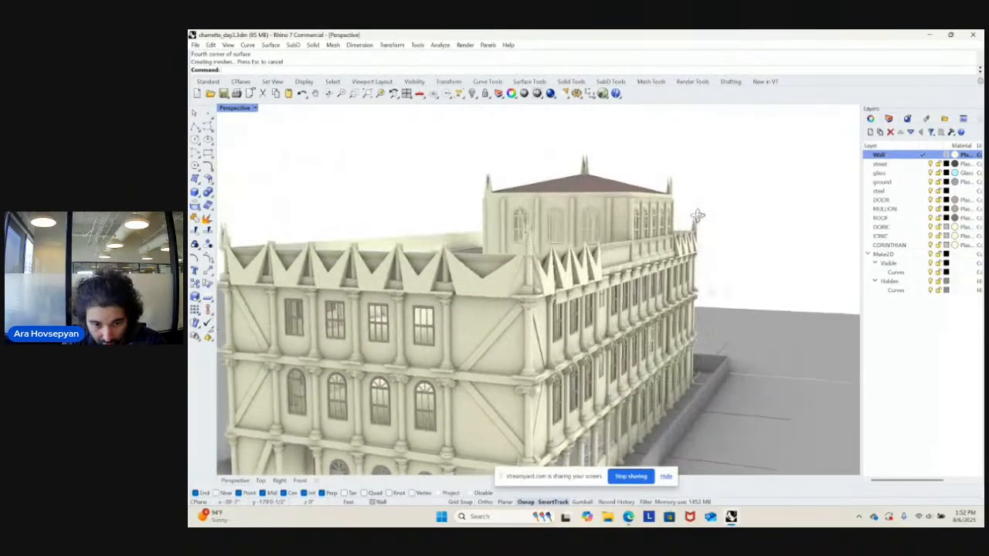
scroll(576, 272, up, 3)
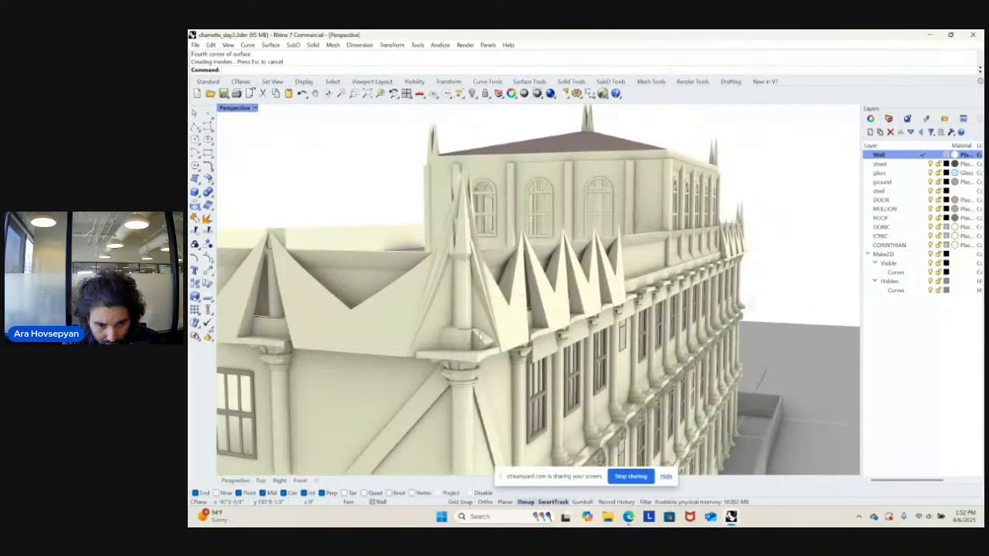
right_click(467, 355)
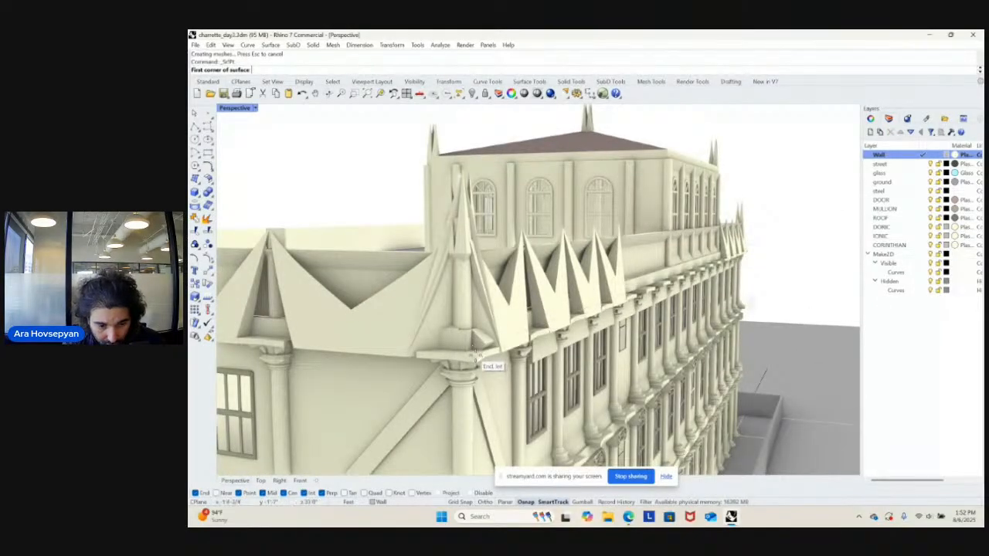
click(475, 355)
right_drag(474, 352, 440, 200)
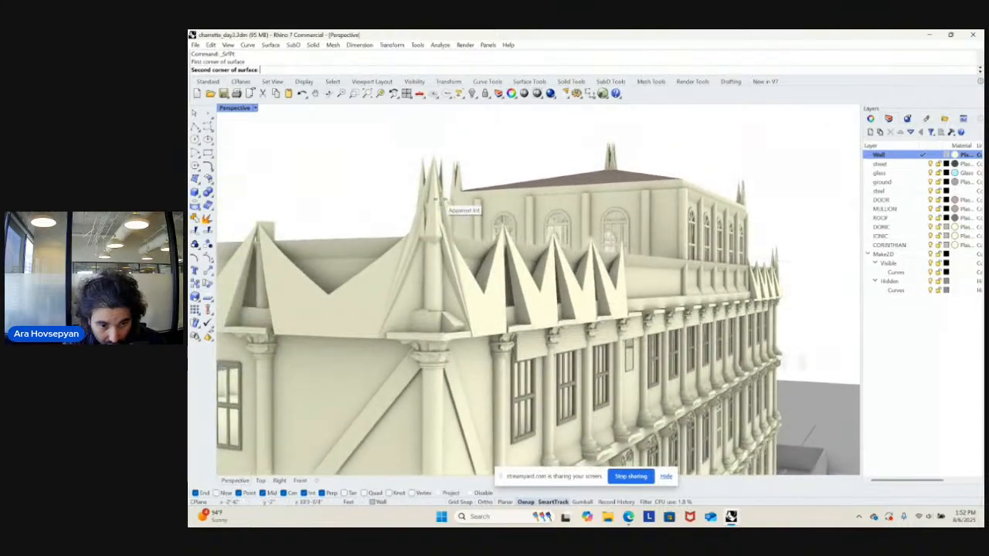
click(434, 153)
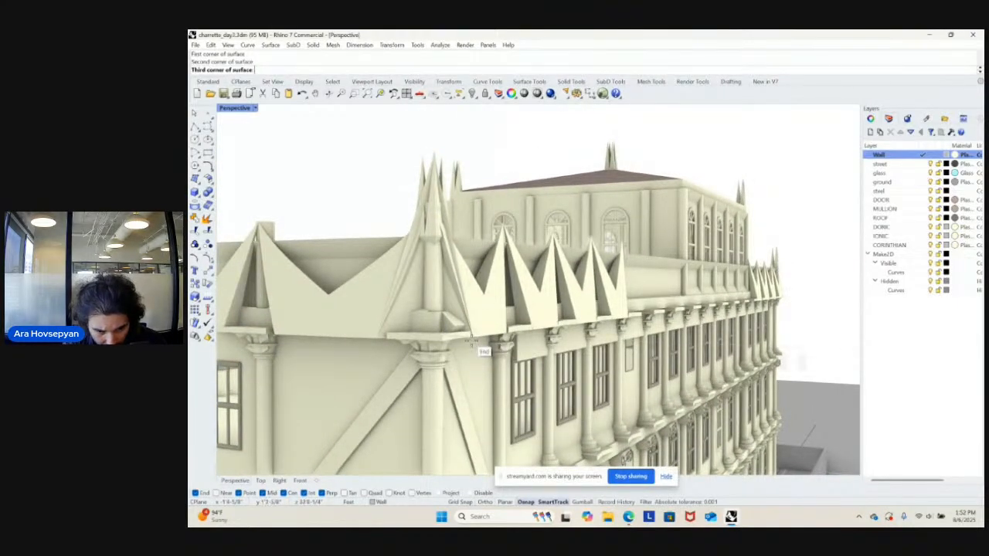
click(473, 341)
key(Return)
- Build a matching triangular surface on the spire's short-facade side, from the cap's outer corner and side end to the tip
key(Return)
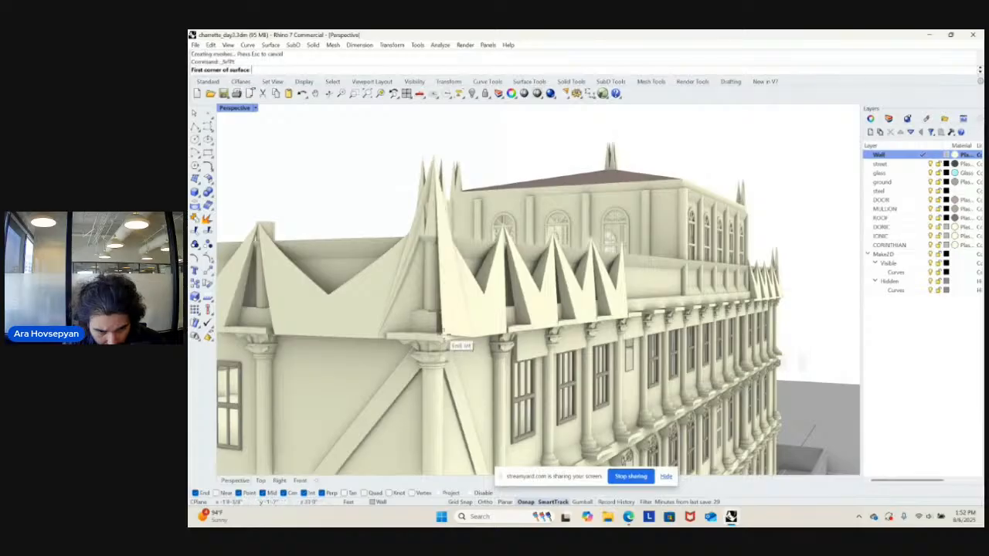
click(444, 340)
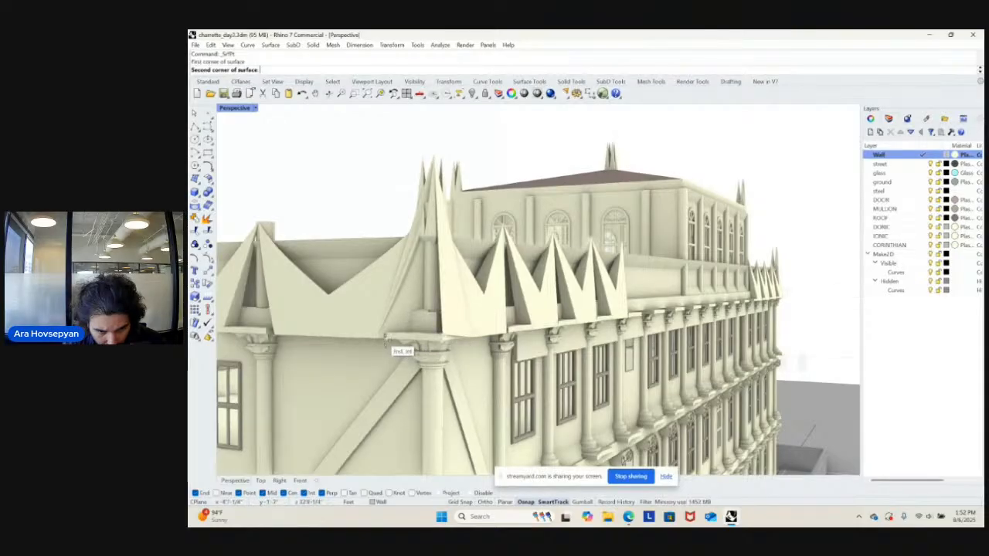
click(386, 342)
click(432, 156)
key(Return)
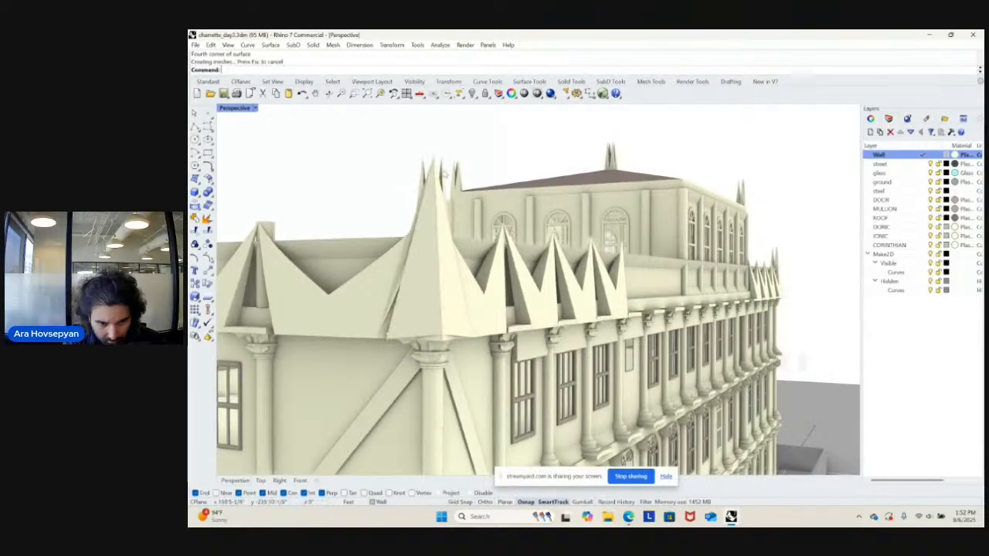
- Try a wider triangular surface from the midpoint of the short-facade parapet piece's lower edge to the spire tip and outer cap corner
scroll(508, 200, down, 10)
mouse_move(530, 229)
right_down()
mouse_move(588, 232)
mouse_move(543, 239)
right_up()
scroll(543, 239, up, 8)
key(Return)
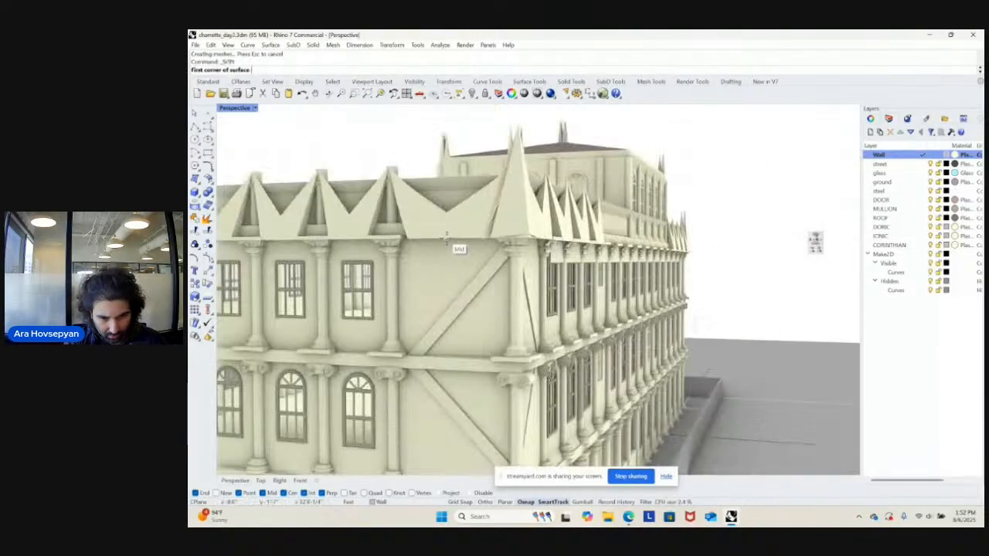
click(446, 238)
click(518, 128)
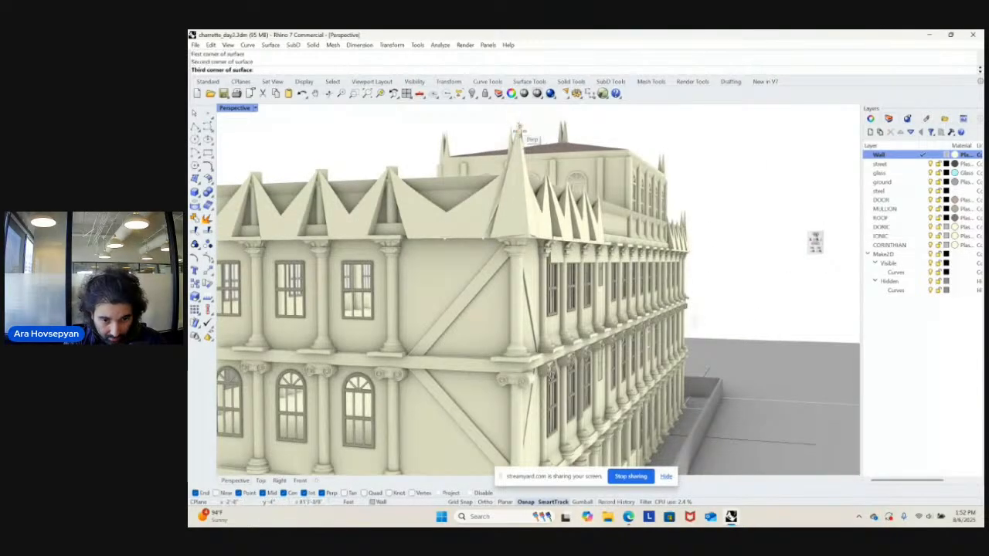
click(531, 241)
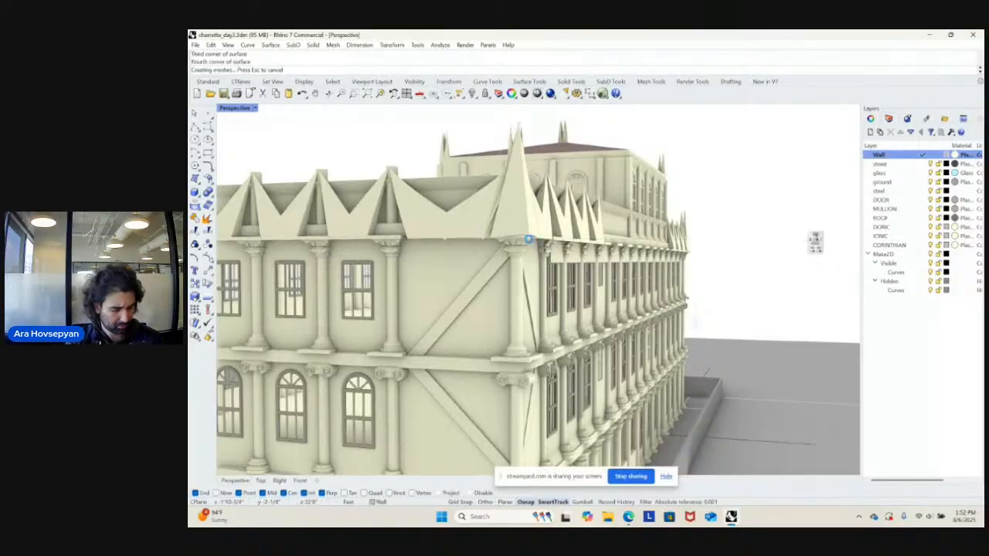
key(Return)
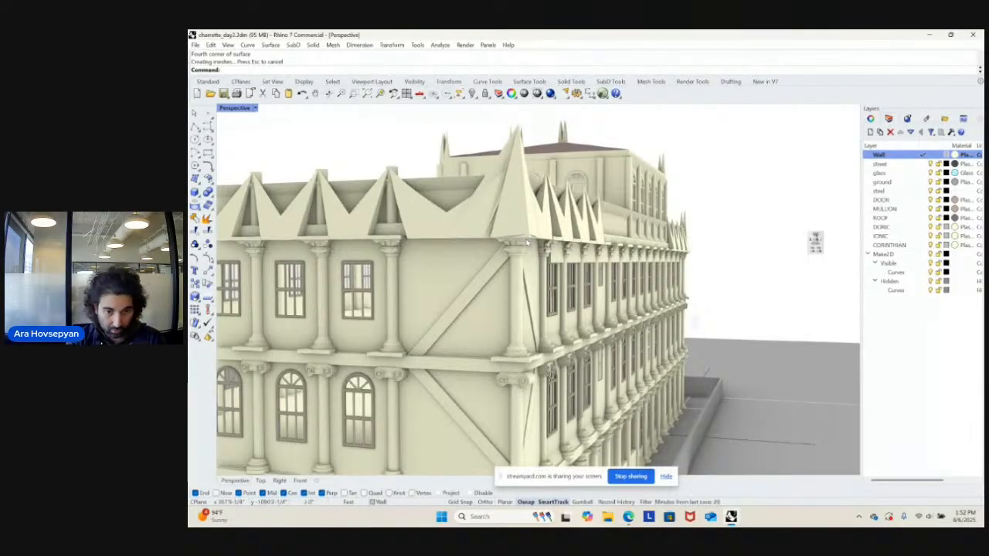
right_drag(528, 243, 579, 309)
key(ctrl+z)
- Try a triangular surface spanning the whole end bay, from the parapet piece's far lower corner to the spire tip and outer cap corner
key(Return)
scroll(581, 314, up, 6)
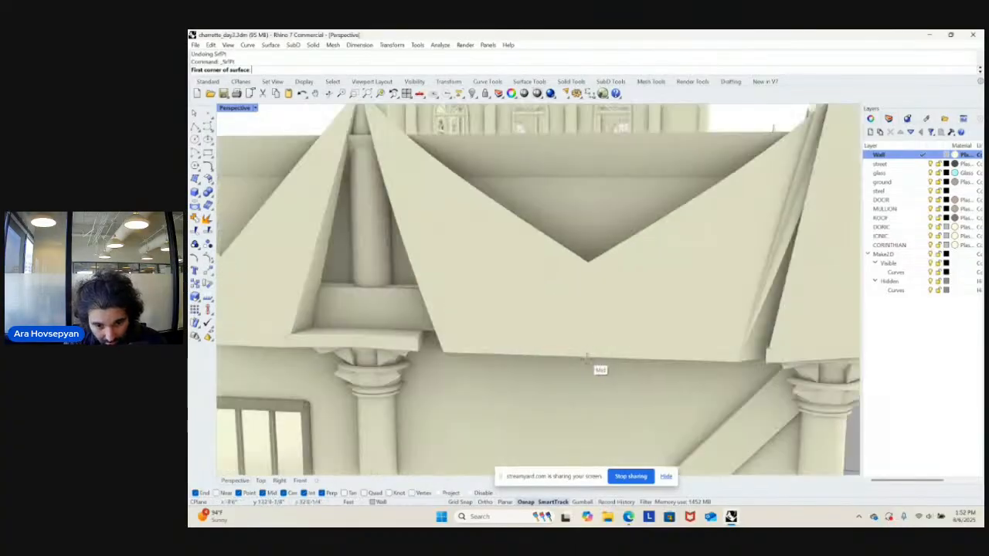
click(444, 352)
scroll(543, 296, down, 7)
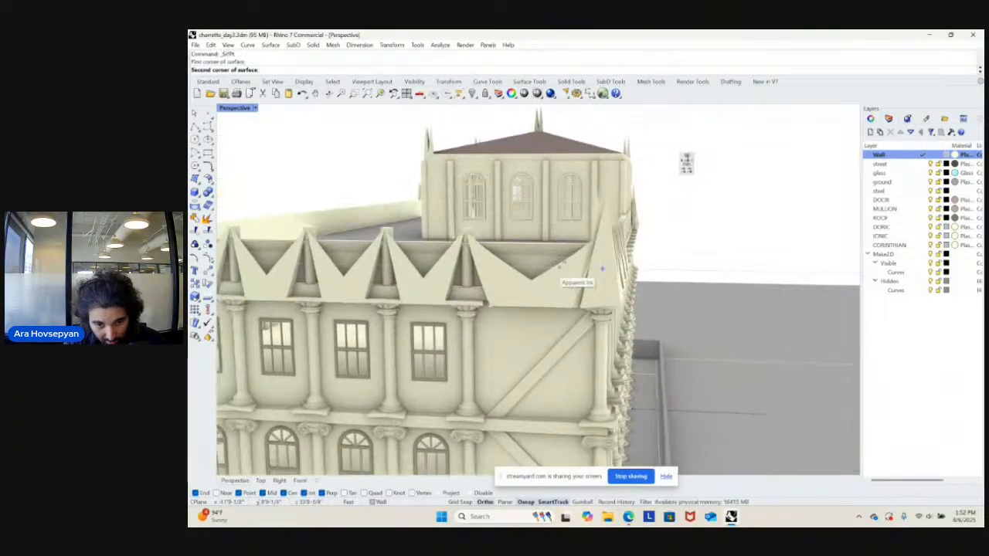
right_drag(572, 239, 724, 144)
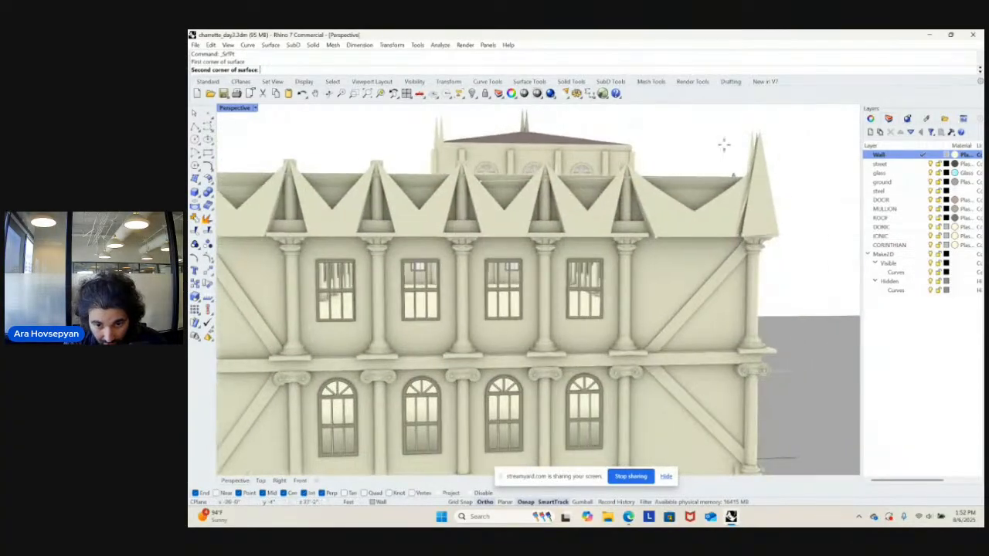
click(763, 133)
click(779, 239)
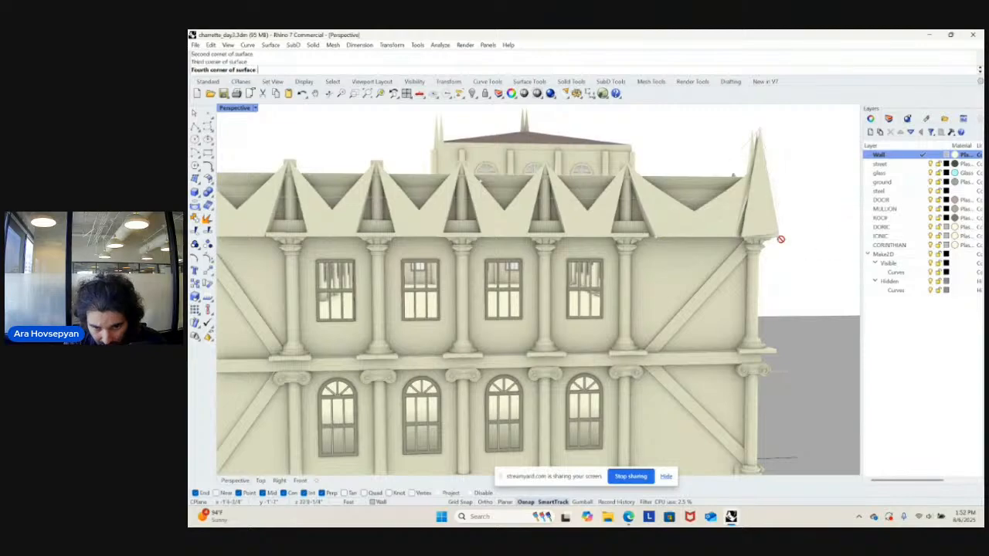
click(780, 239)
scroll(420, 216, down, 8)
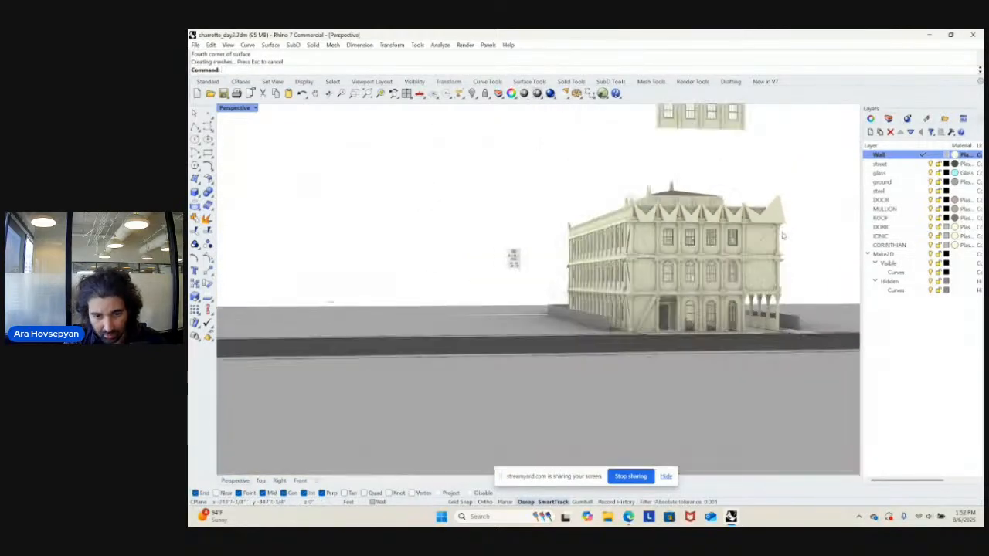
right_drag(783, 235, 763, 217)
key(ctrl+z)
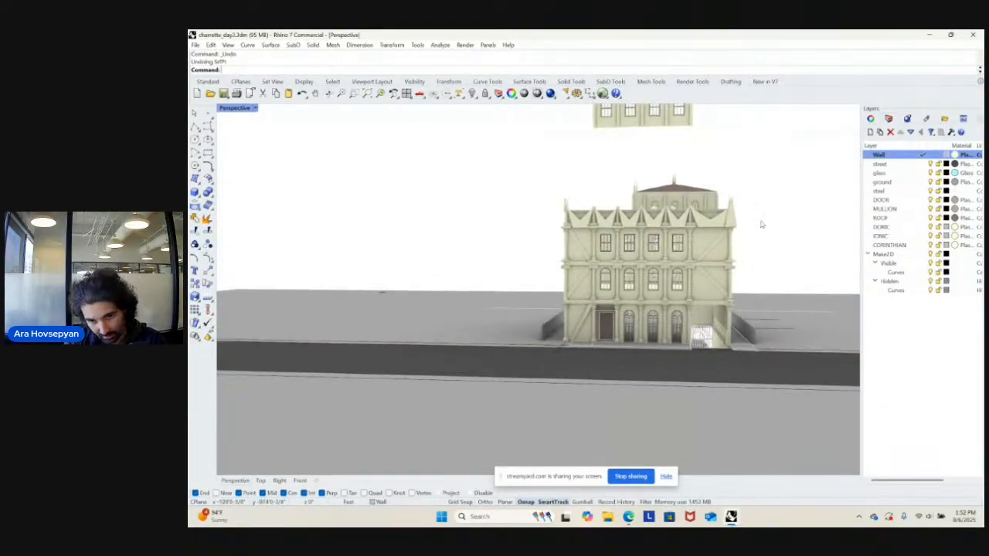
- Select the solid strip above the long facade's top-floor windows and zoom to the selection
right_drag(761, 225, 713, 221)
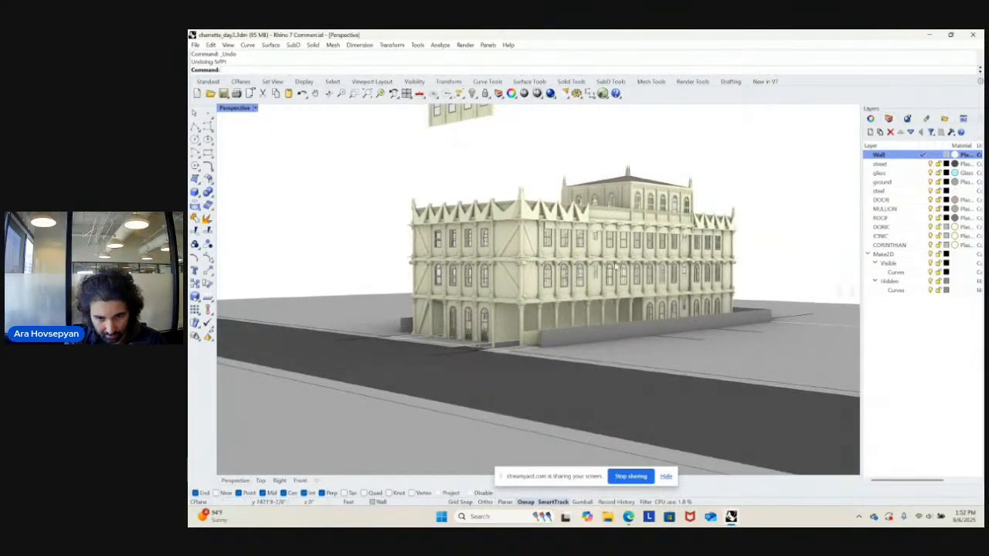
right_drag(616, 265, 585, 264)
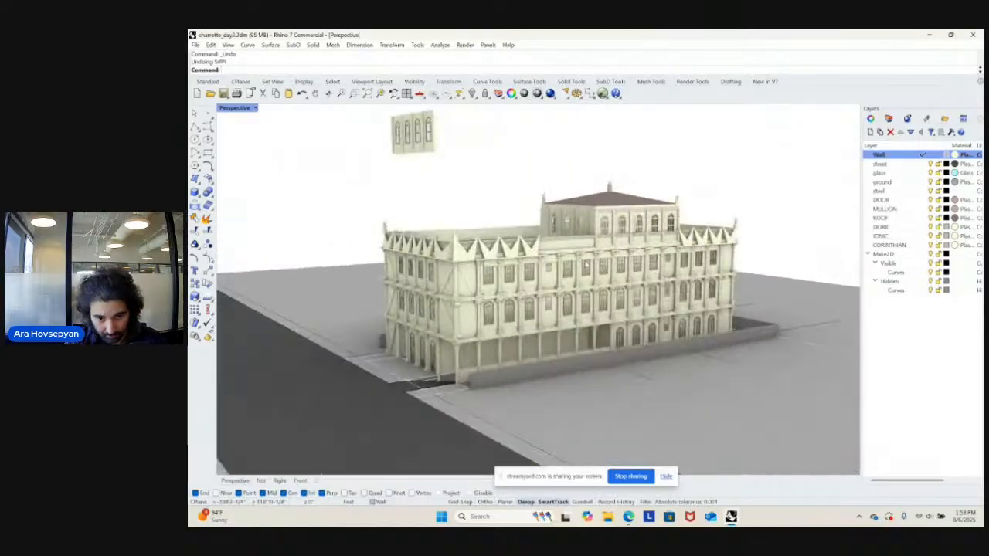
scroll(603, 272, up, 3)
scroll(515, 276, up, 3)
click(464, 258)
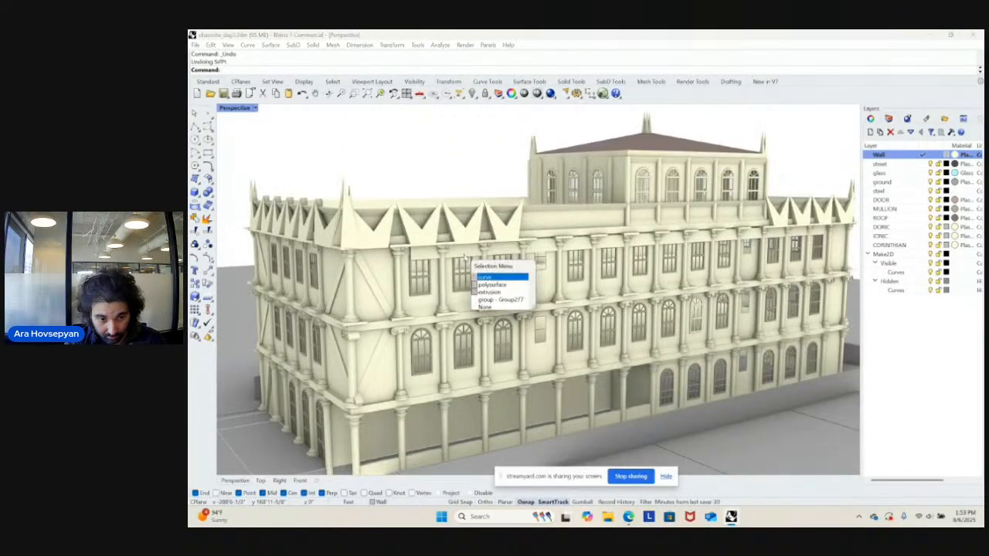
click(518, 285)
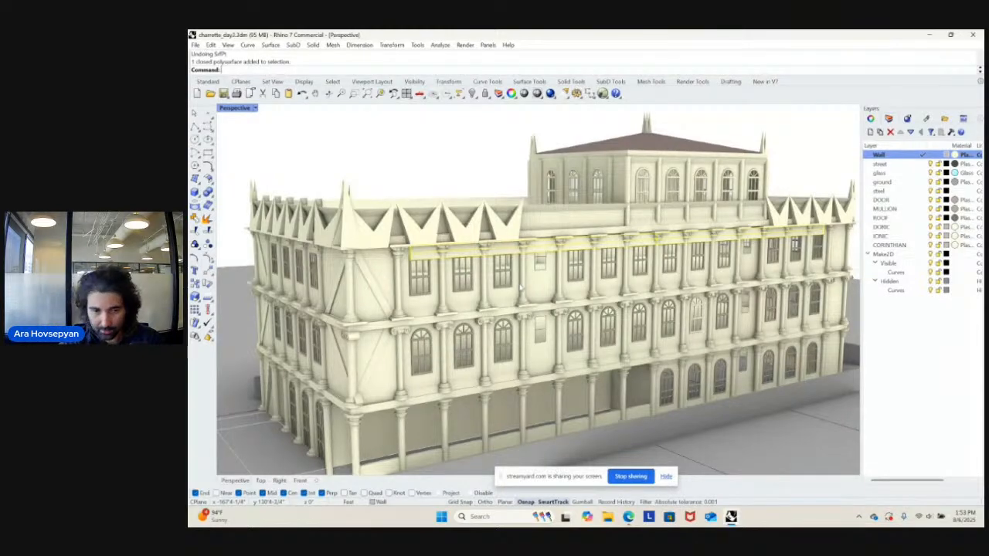
text(zs)
key(Return)
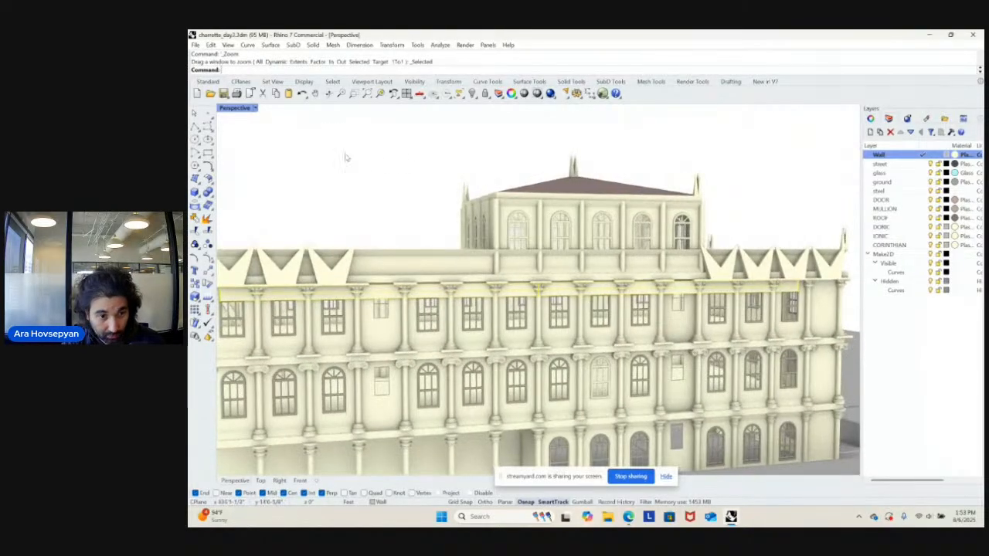
- Select the solid strip above the long facade's top-floor windows in the Right view and maximize that viewport
double_click(248, 111)
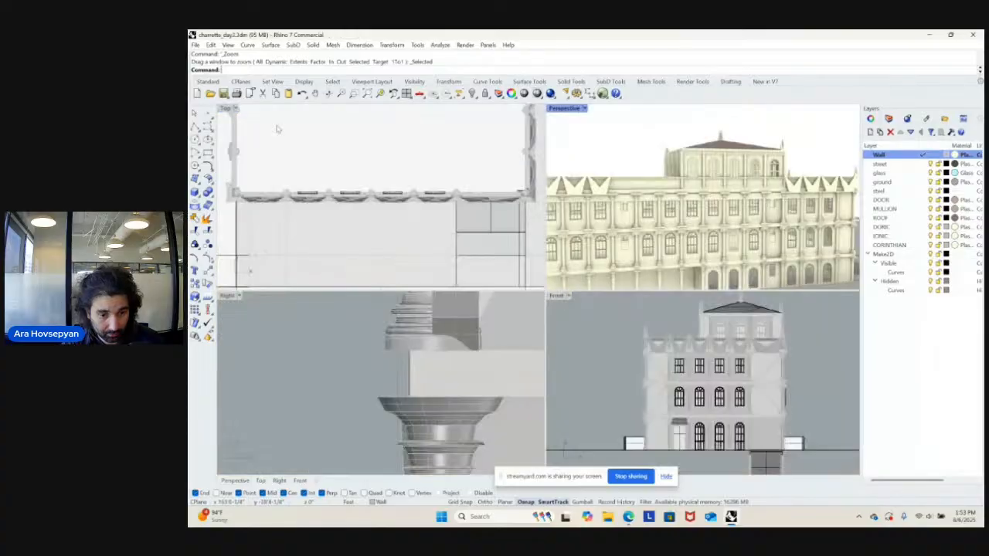
scroll(386, 371, down, 5)
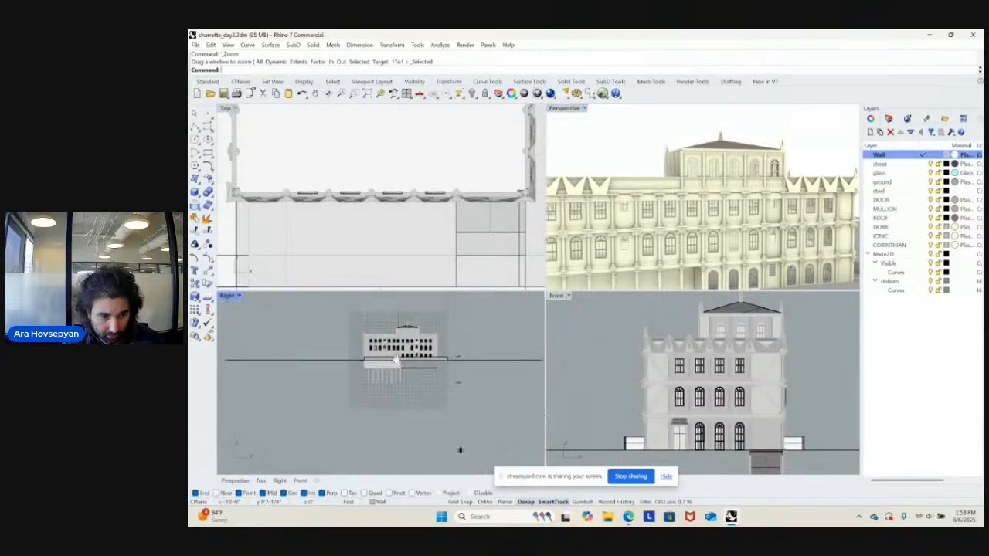
scroll(403, 321, up, 6)
scroll(403, 321, up, 3)
click(376, 331)
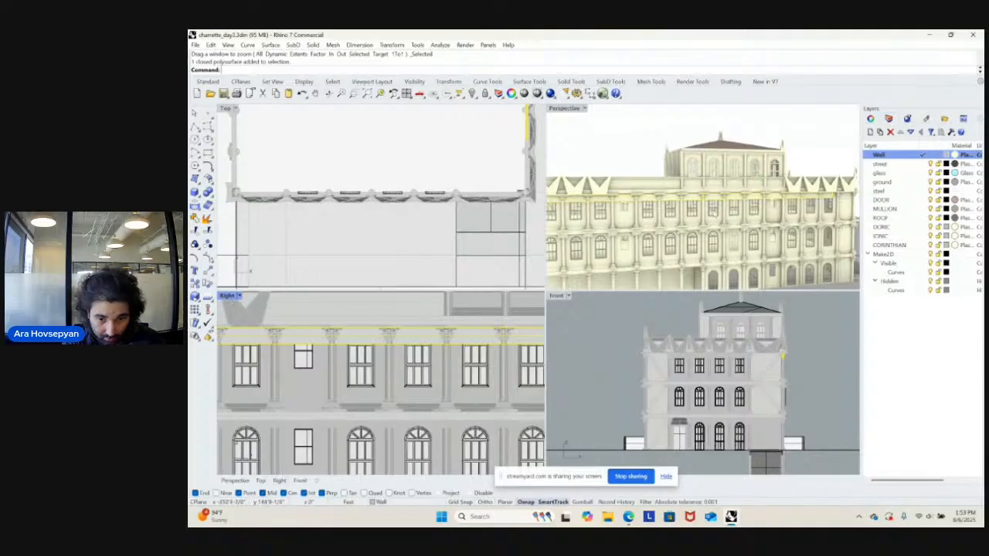
right_drag(696, 201, 634, 204)
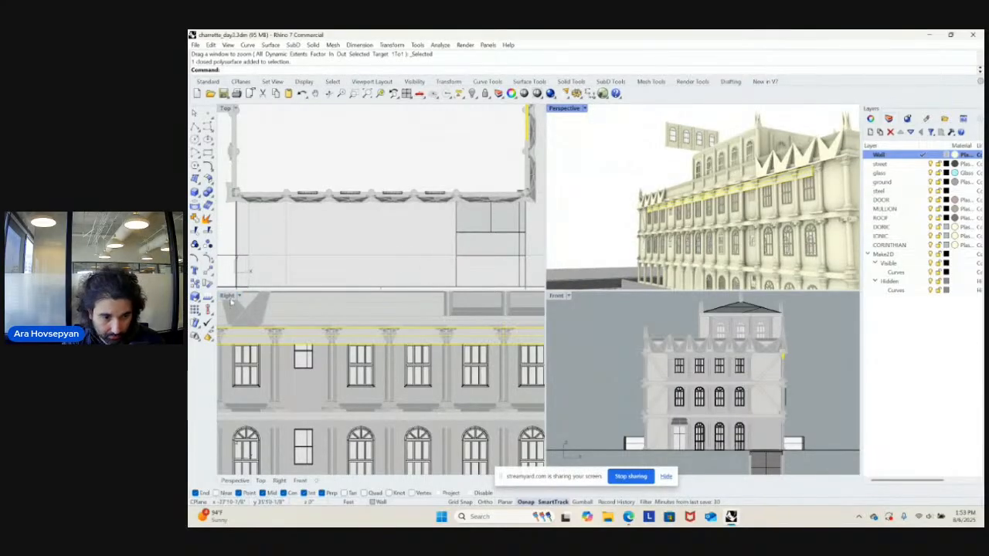
double_click(228, 296)
scroll(429, 286, down, 4)
scroll(429, 286, up, 3)
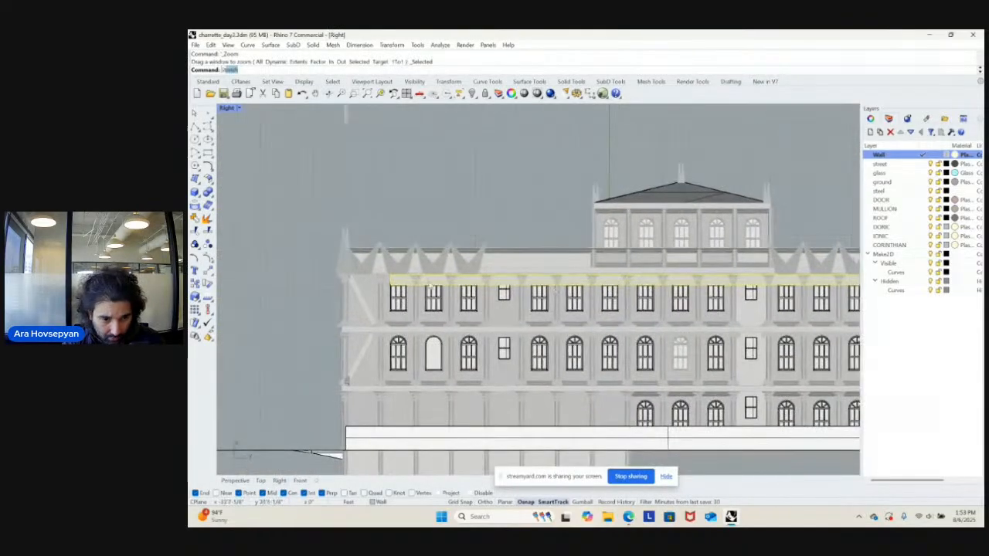
- Stretch the selected strip lengthwise so its end away from the street extends past the last window to the far corner column
key(Return)
scroll(429, 284, up, 5)
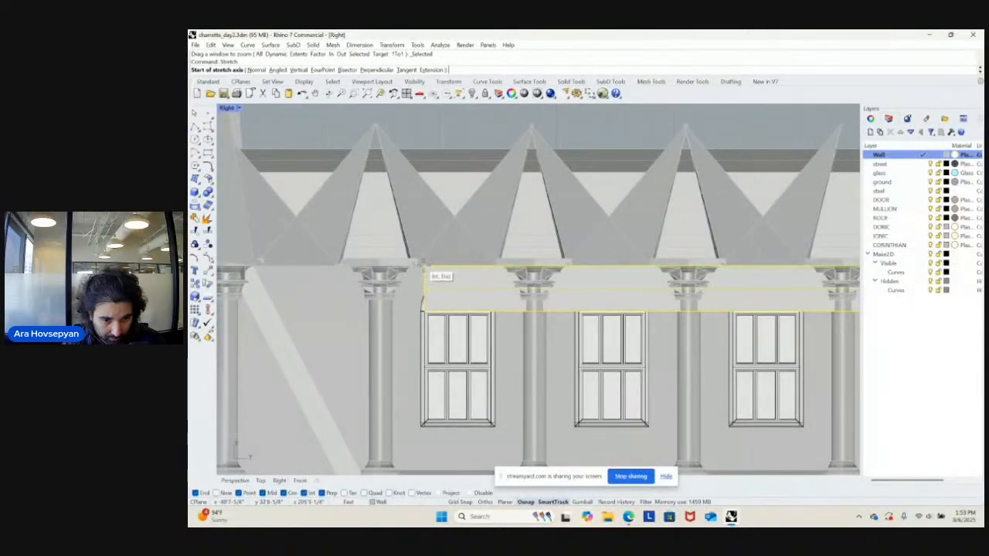
click(424, 266)
scroll(463, 279, down, 6)
scroll(719, 282, up, 4)
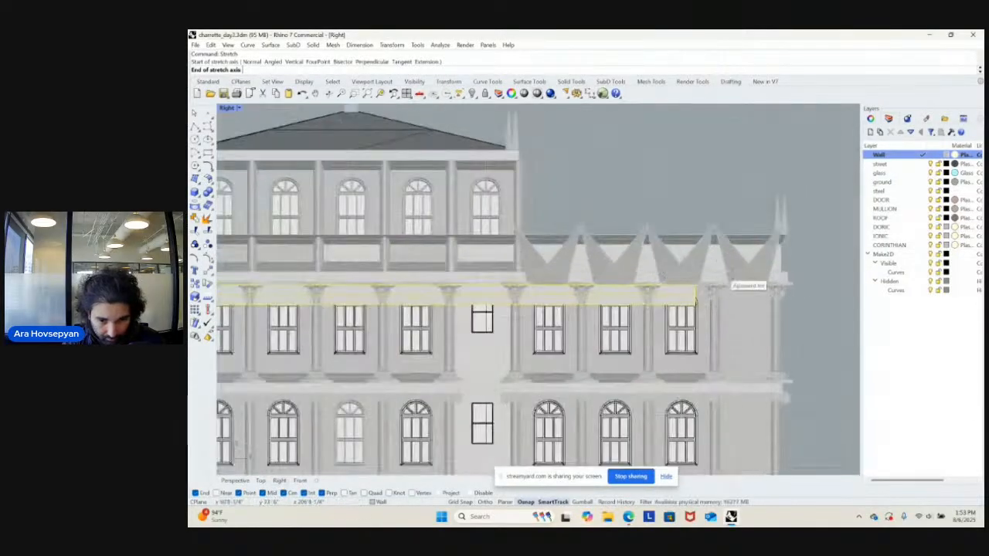
scroll(732, 278, up, 5)
click(543, 311)
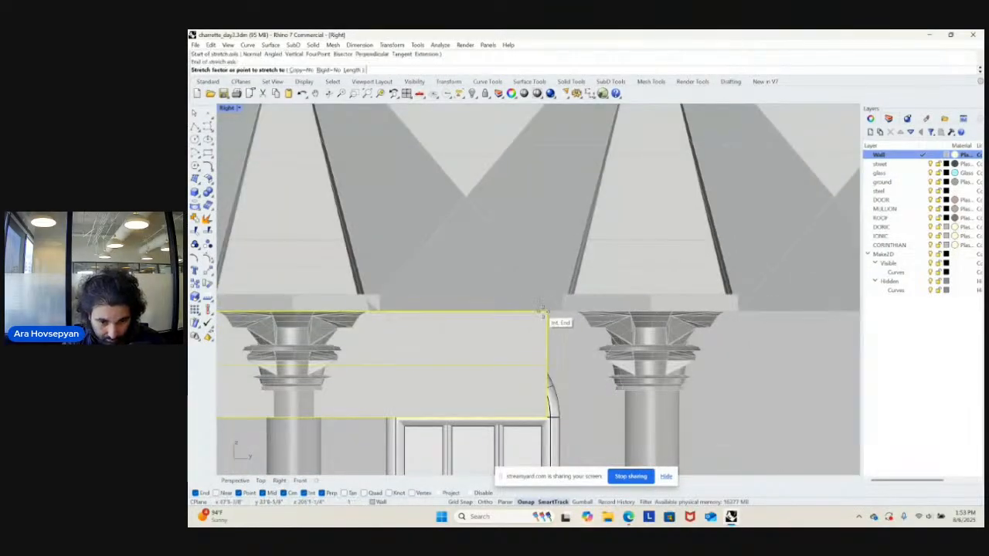
scroll(664, 295, down, 4)
scroll(678, 295, up, 4)
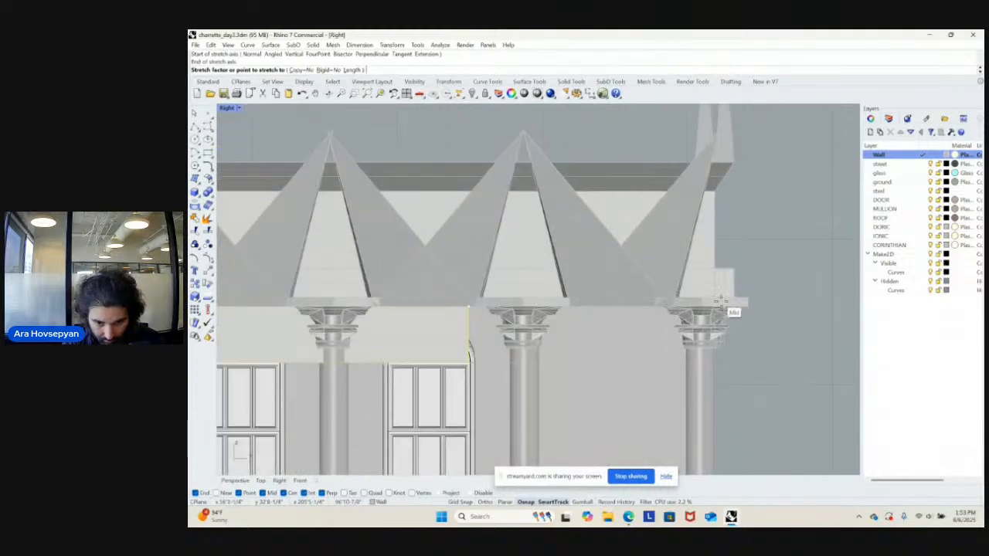
click(721, 301)
- Stretch the strip's street-side end across the braced end bay to the street-side corner column
key(Return)
click(715, 308)
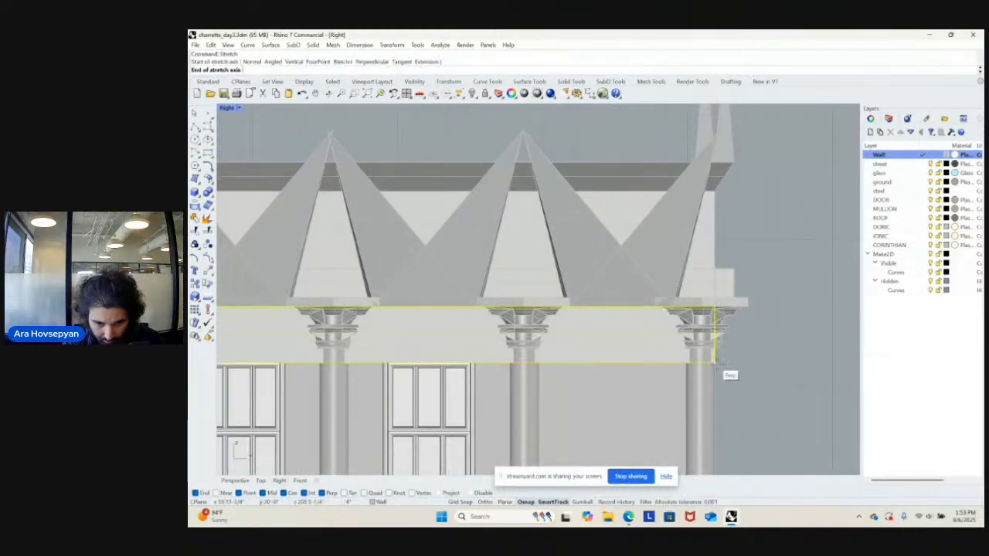
scroll(716, 362, down, 5)
scroll(503, 287, up, 4)
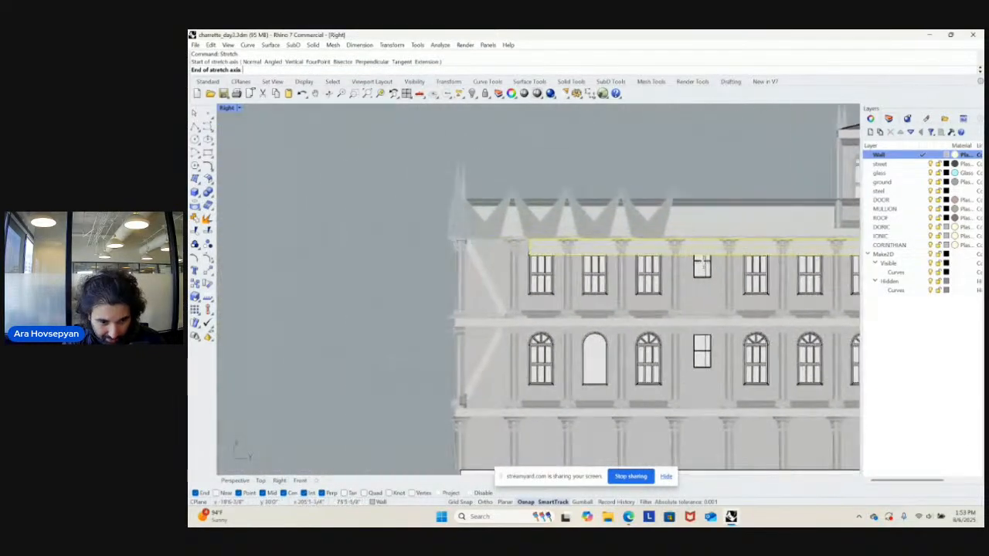
scroll(523, 254, up, 6)
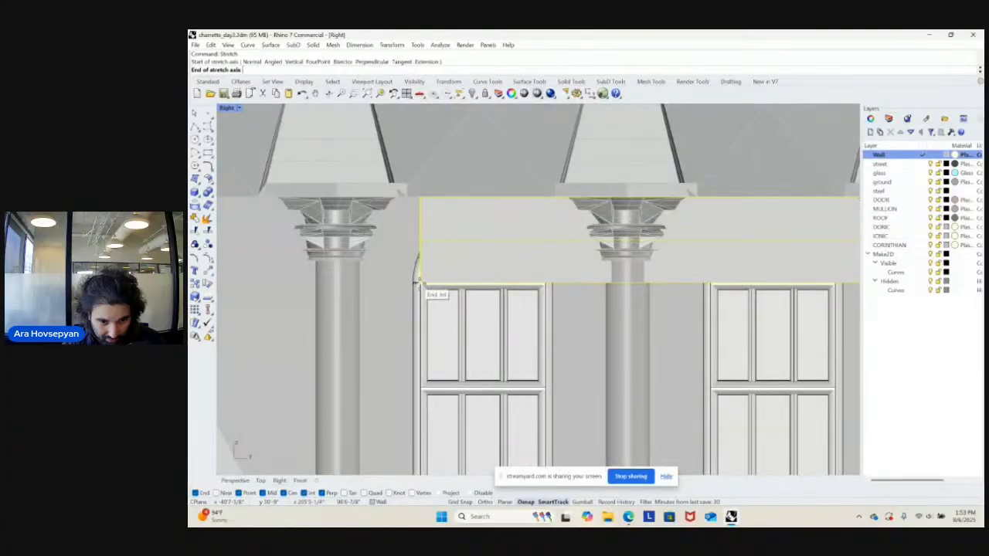
click(418, 283)
scroll(413, 288, down, 3)
scroll(397, 299, up, 4)
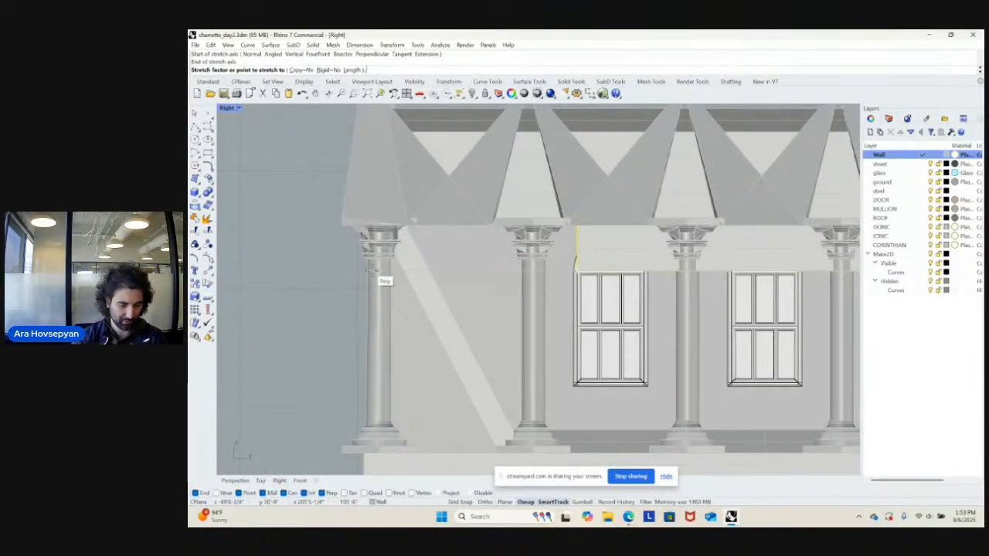
click(371, 267)
scroll(473, 359, down, 5)
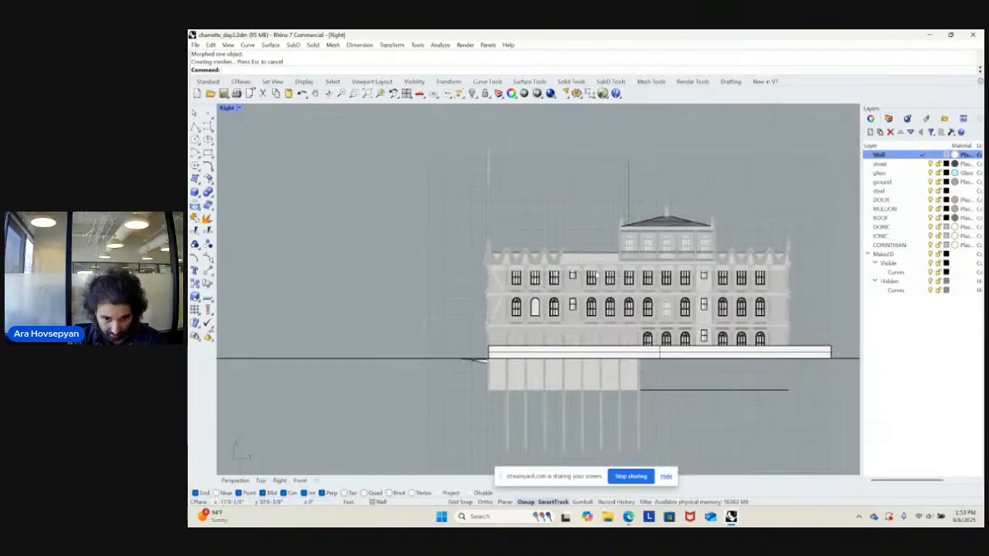
- Return to the maximized Perspective view and examine the long facade from the street-side corner
right_drag(620, 280, 597, 286)
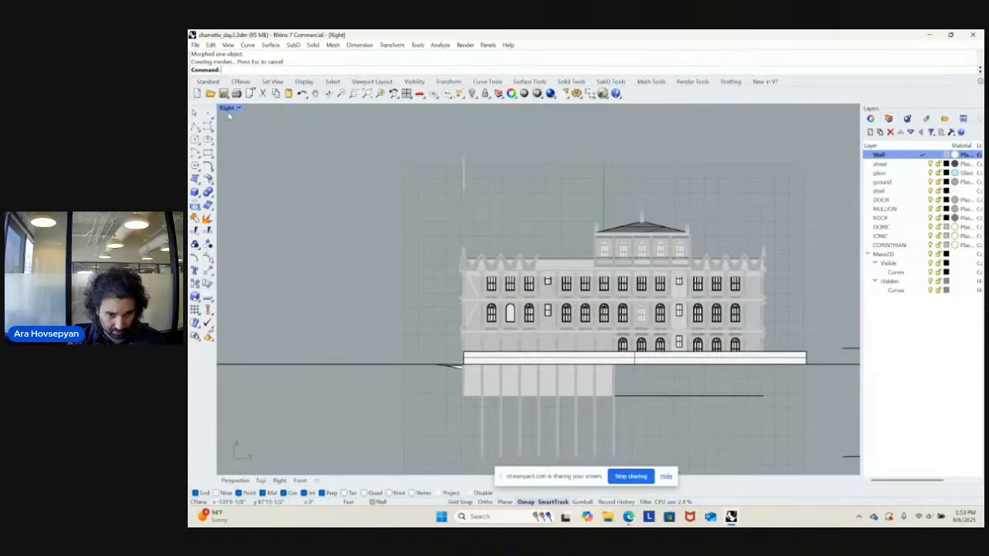
double_click(228, 109)
double_click(569, 113)
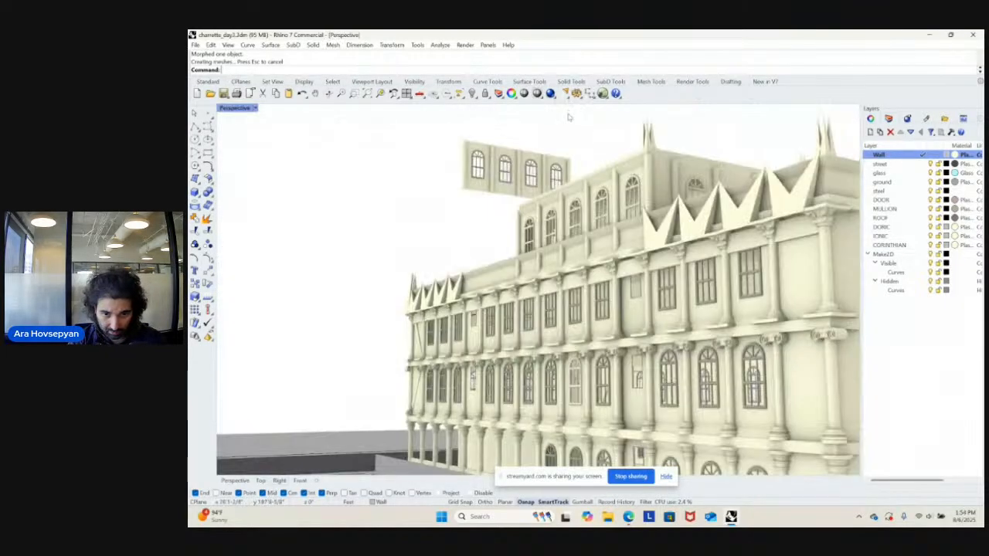
right_drag(569, 114, 718, 212)
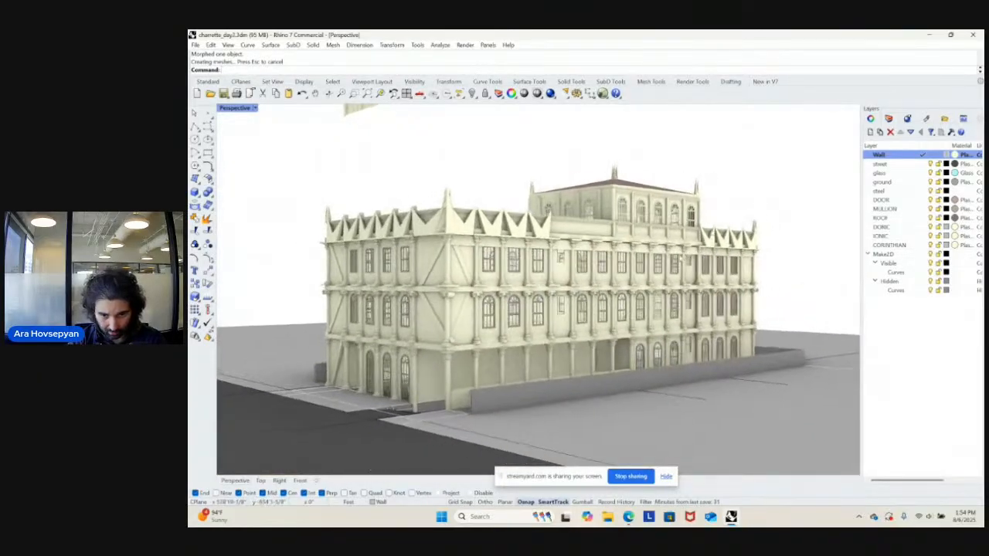
scroll(553, 224, up, 5)
click(555, 204)
click(589, 224)
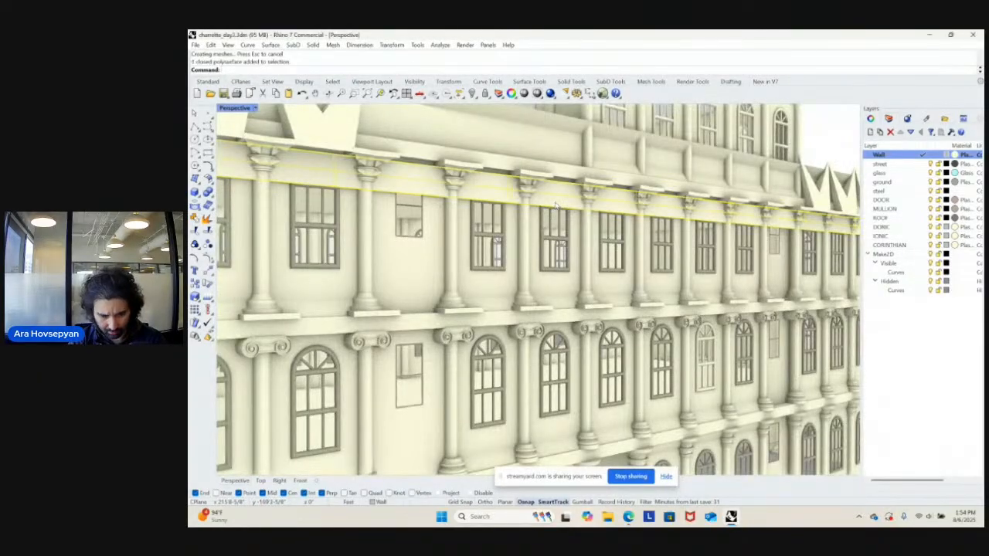
text(zs)
key(Return)
text(Copy)
key(Return)
right_drag(555, 205, 693, 255)
key(Escape)
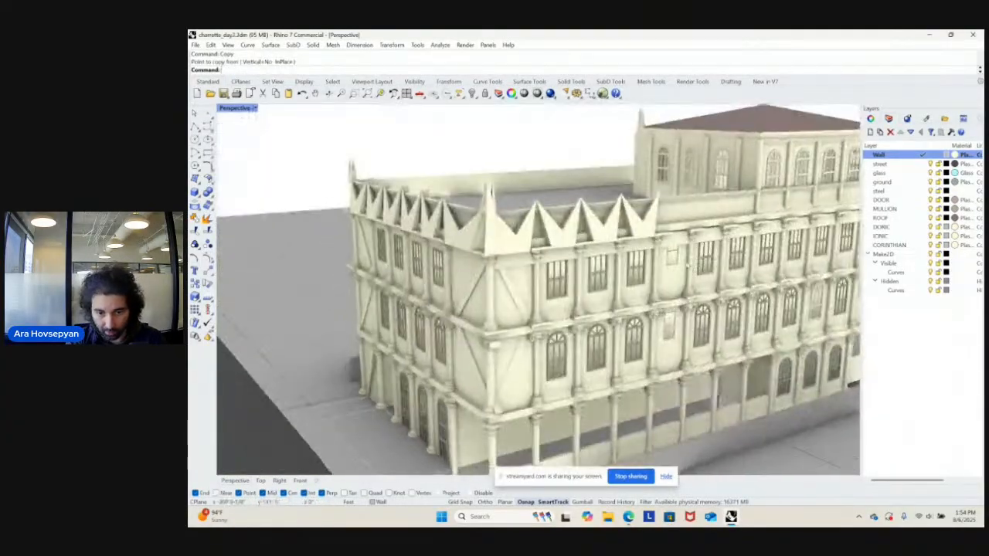
- Mirror a copy of the top-floor cornice strip onto the opposite long facade, using an orthogonal plane through the end parapet's midpoint
click(693, 255)
click(720, 305)
scroll(692, 247, up, 5)
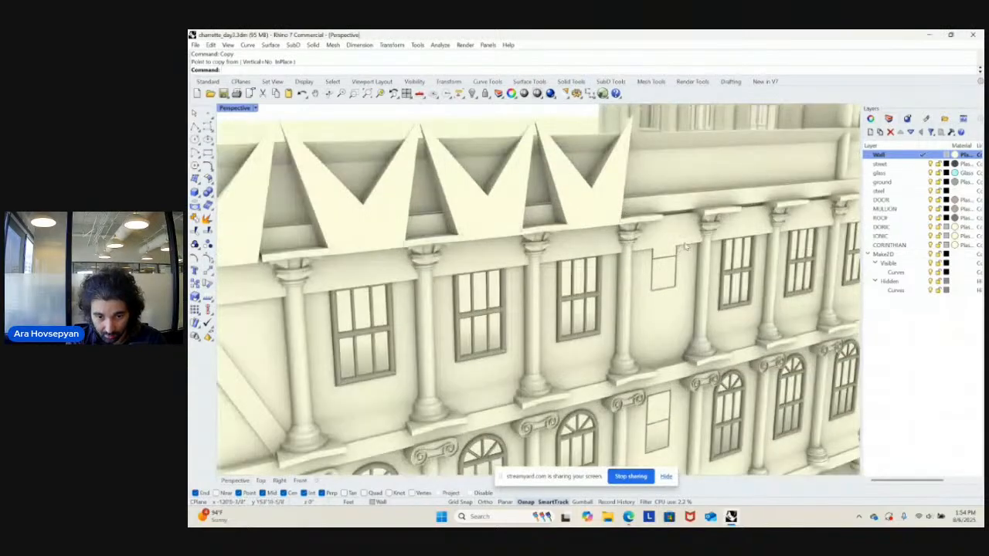
click(696, 249)
click(717, 274)
scroll(695, 266, down, 5)
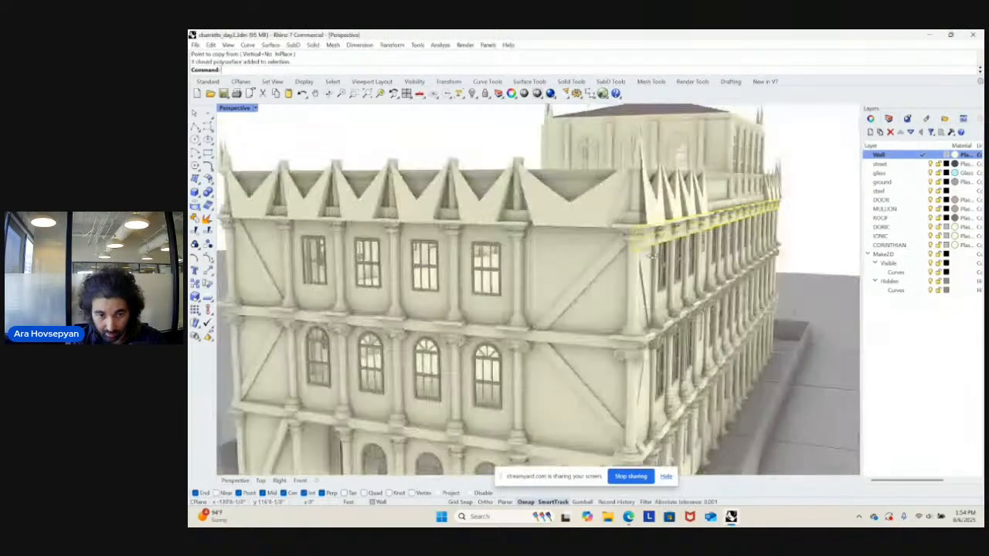
right_drag(696, 266, 559, 245)
key(Return)
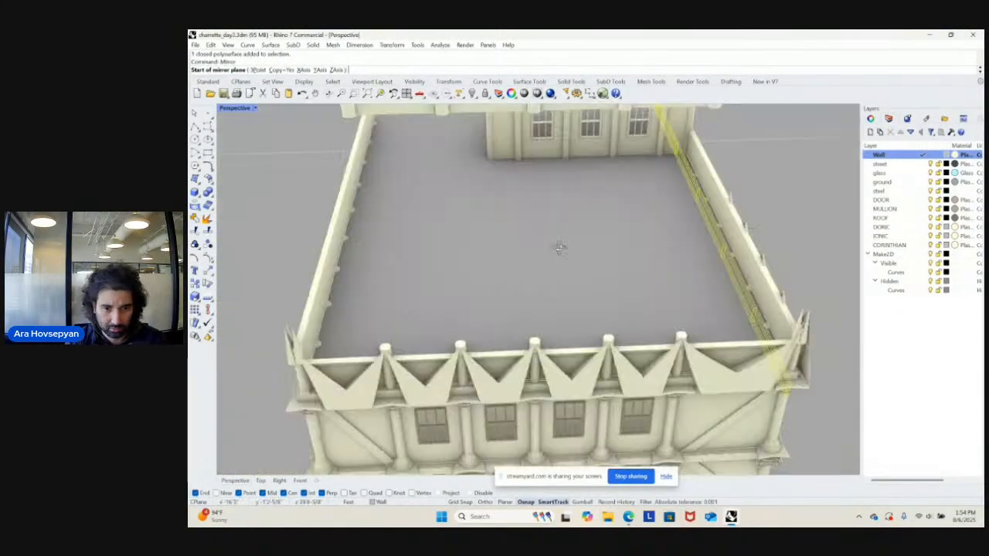
scroll(569, 221, down, 5)
scroll(541, 164, up, 5)
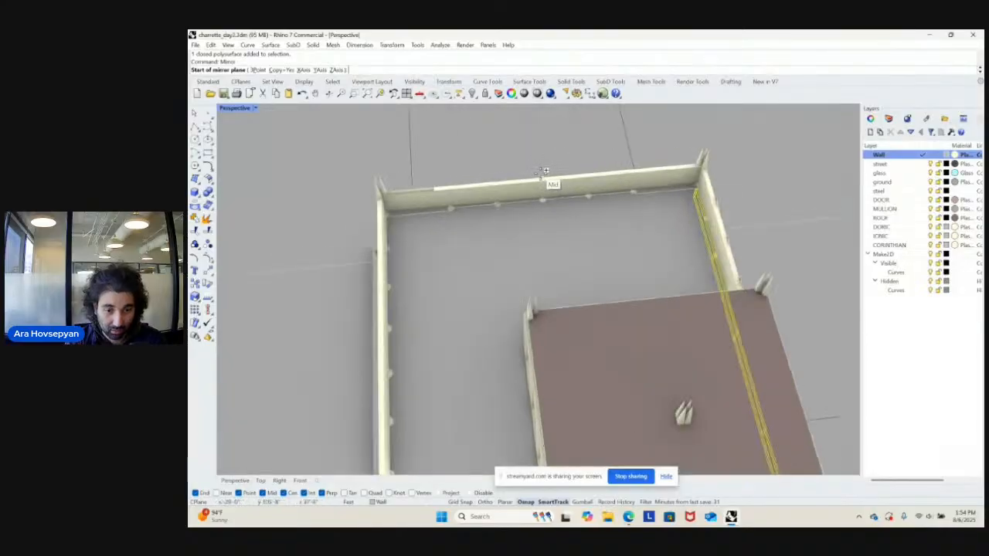
click(547, 173)
scroll(589, 229, down, 5)
right_drag(589, 230, 608, 326)
scroll(608, 326, up, 3)
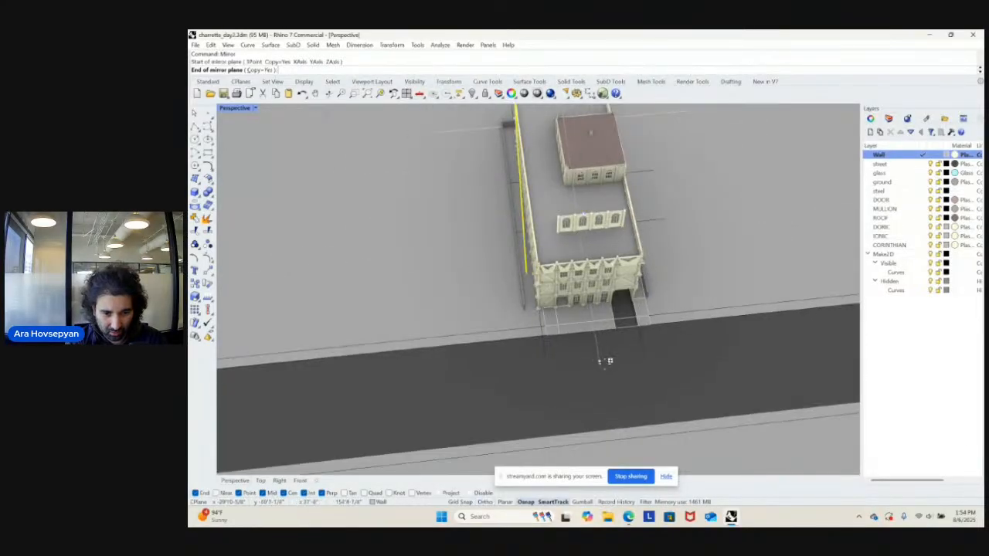
key(F8)
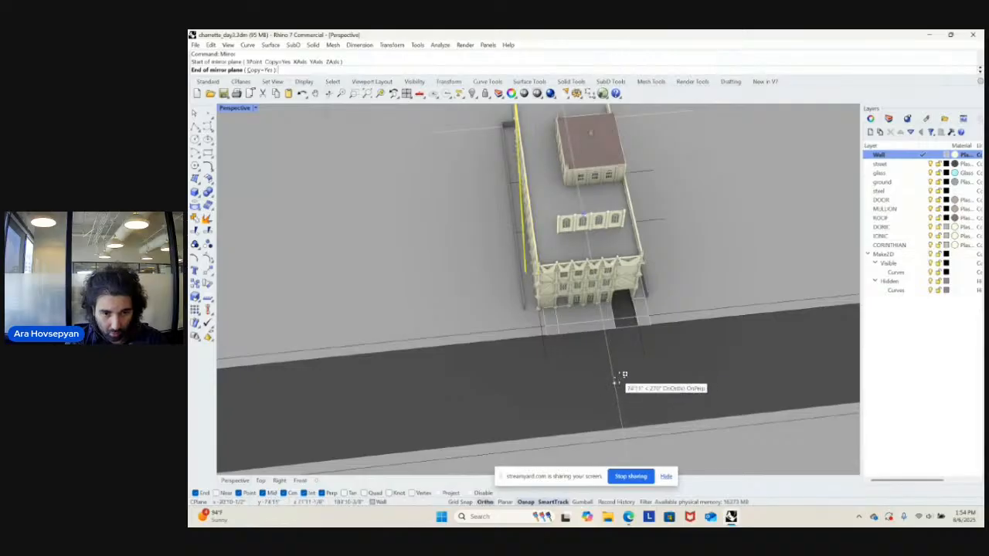
click(626, 375)
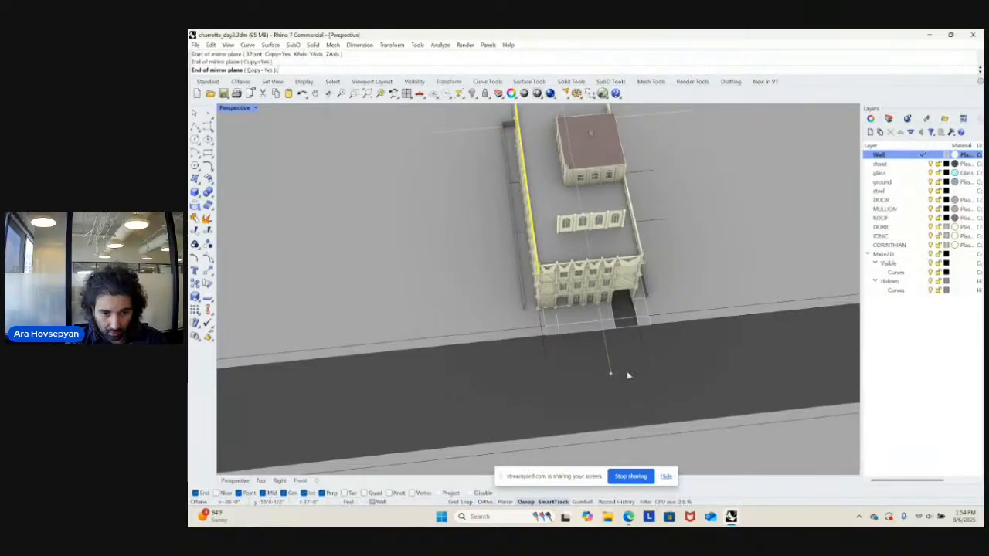
- Check the mirrored cornice along the opposite long facade and save the model
double_click(246, 109)
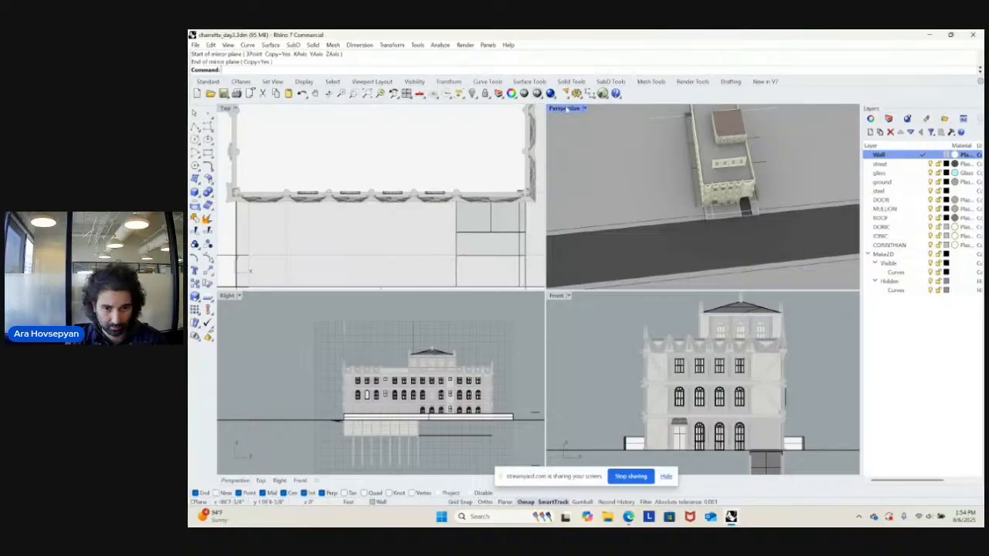
double_click(565, 108)
right_drag(541, 232, 618, 247)
scroll(526, 242, up, 5)
scroll(665, 269, down, 5)
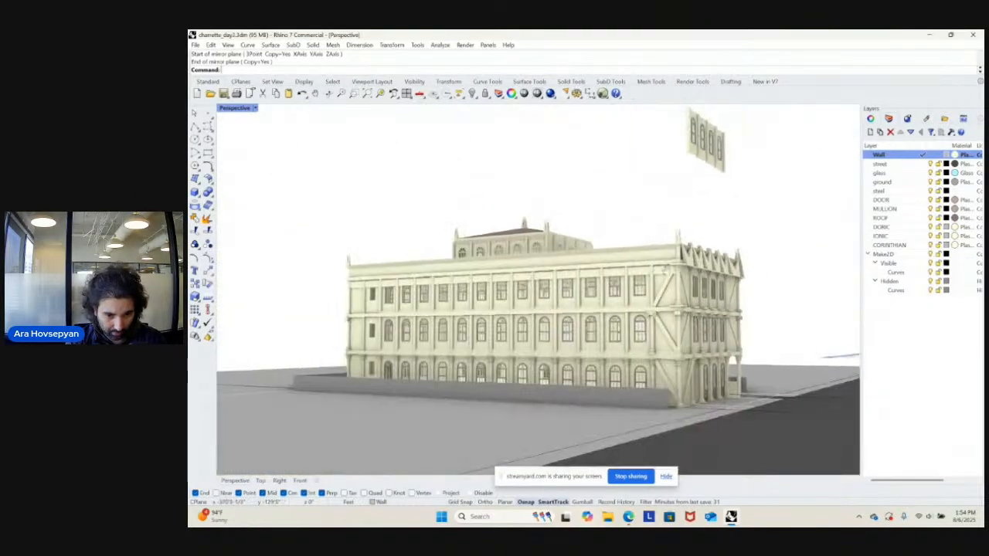
mouse_move(664, 269)
right_down()
mouse_move(610, 275)
mouse_move(649, 270)
right_up()
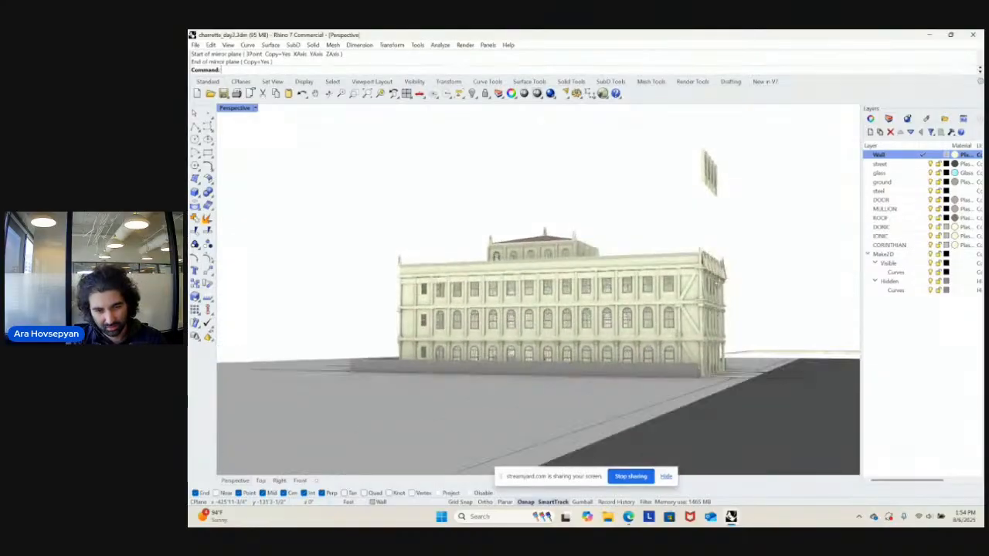
mouse_move(718, 262)
right_down()
mouse_move(698, 280)
mouse_move(698, 263)
mouse_move(750, 252)
mouse_move(824, 309)
mouse_move(674, 247)
mouse_move(722, 251)
right_up()
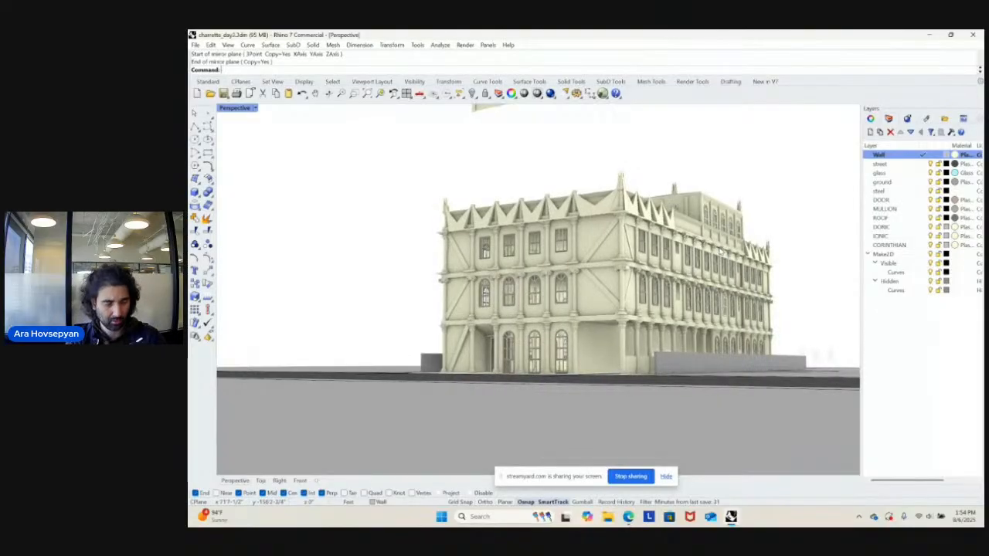
key(ctrl+s)
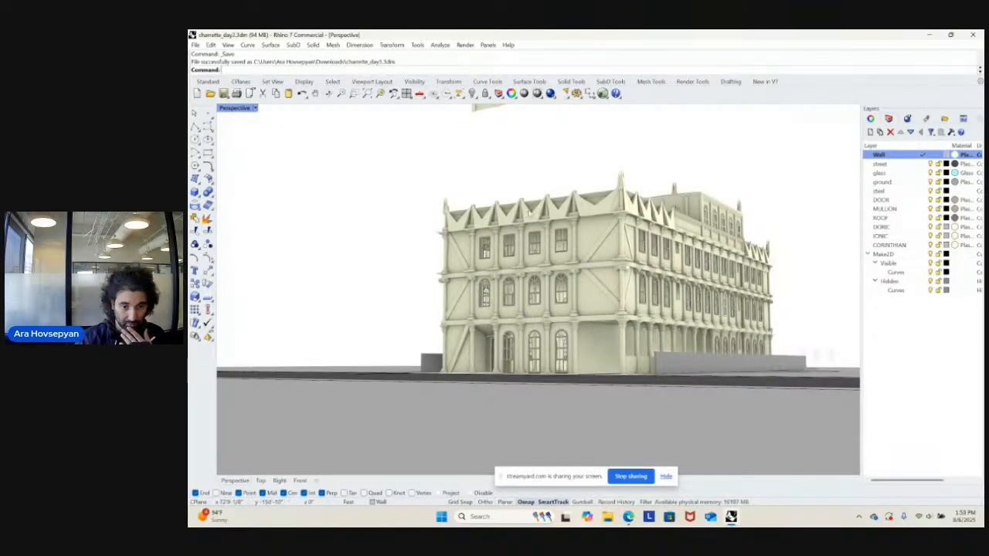
- Examine the front facade and the long side facade with their pointed parapets, columns and windows
scroll(570, 345, up, 3)
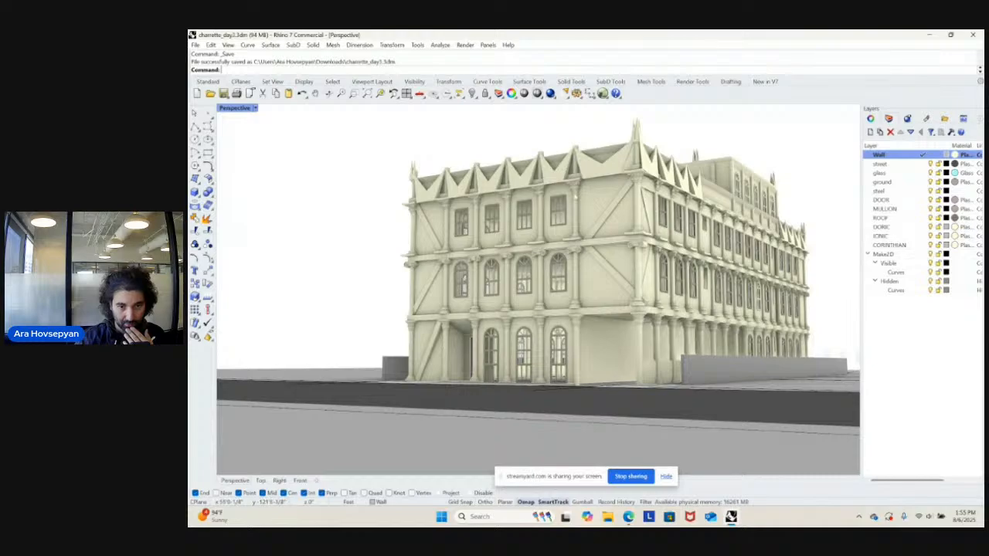
scroll(577, 196, up, 6)
scroll(576, 209, down, 5)
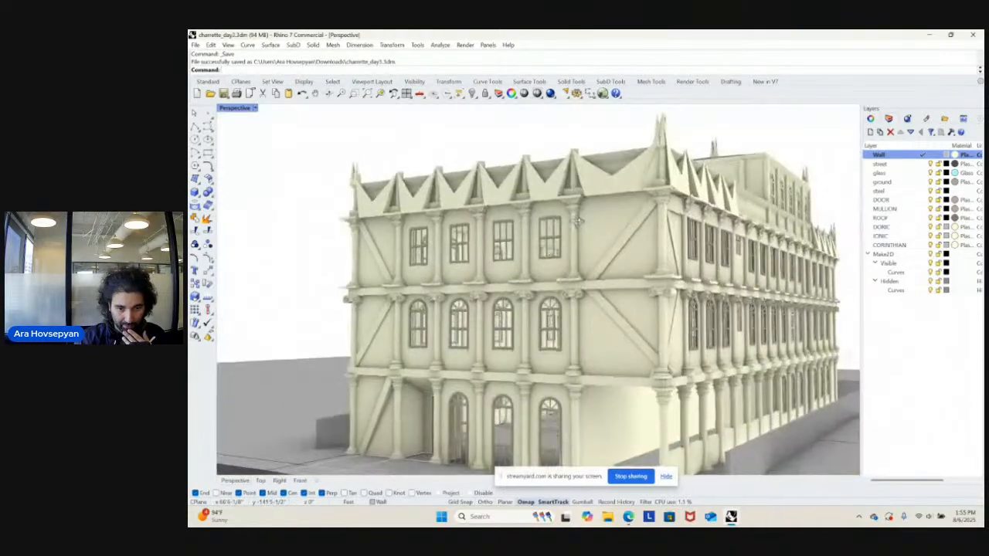
right_drag(576, 212, 579, 226)
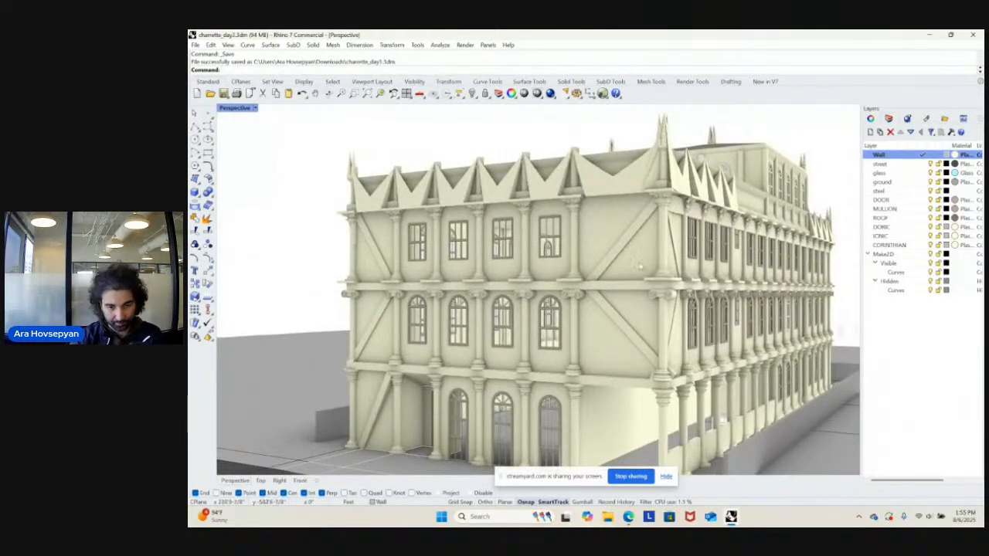
right_drag(603, 282, 647, 297)
scroll(645, 296, down, 4)
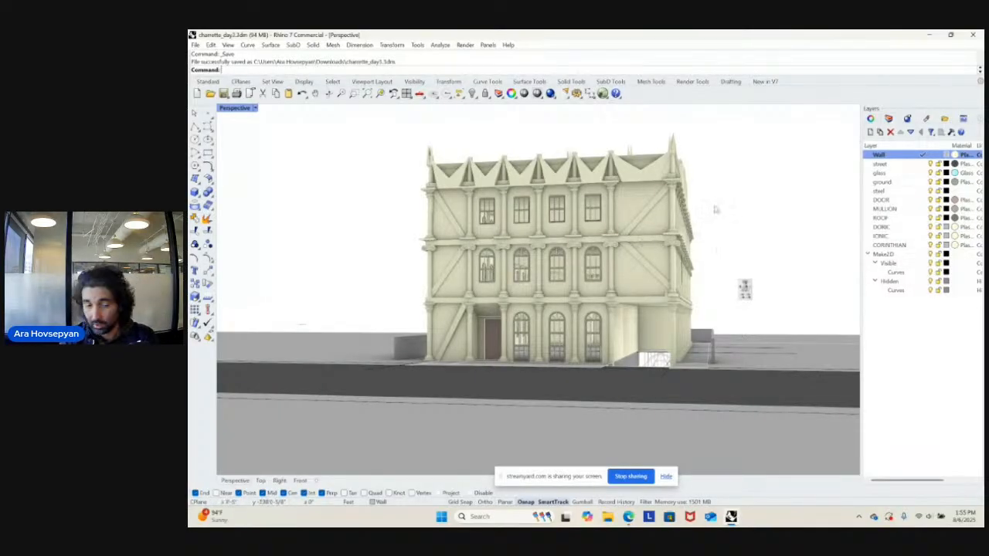
right_drag(716, 209, 662, 248)
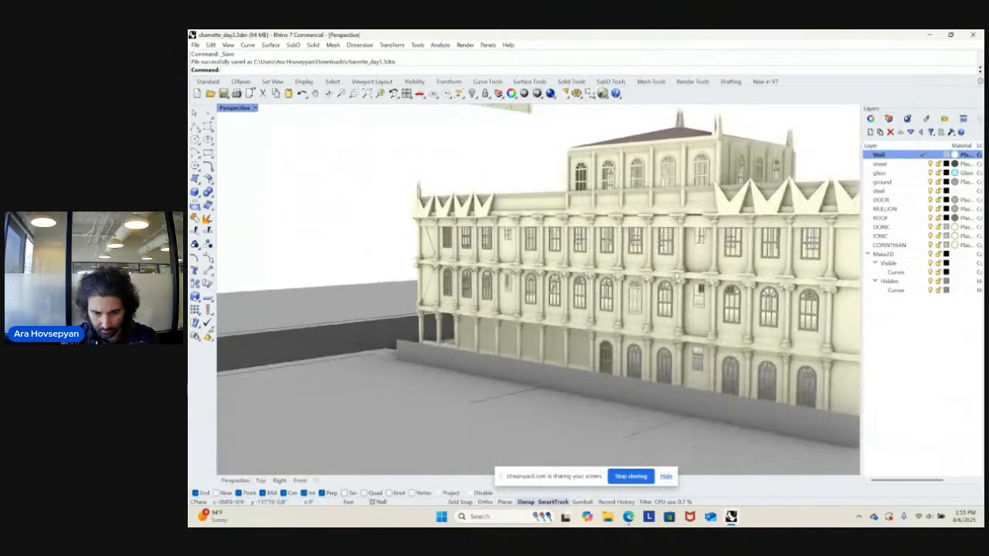
- Switch to the Edge browser and search the web for "rhino 8" in a new tab
mouse_move(638, 519)
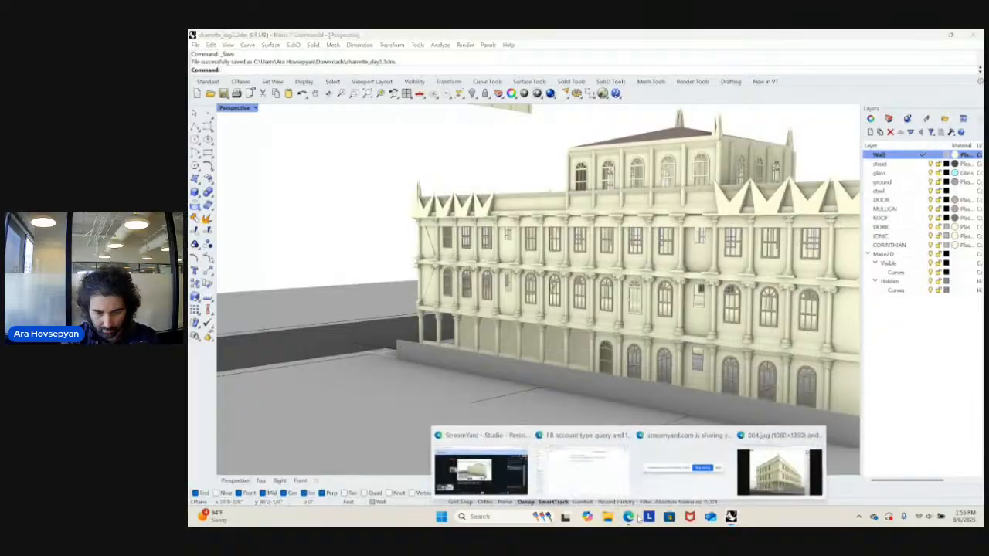
click(768, 463)
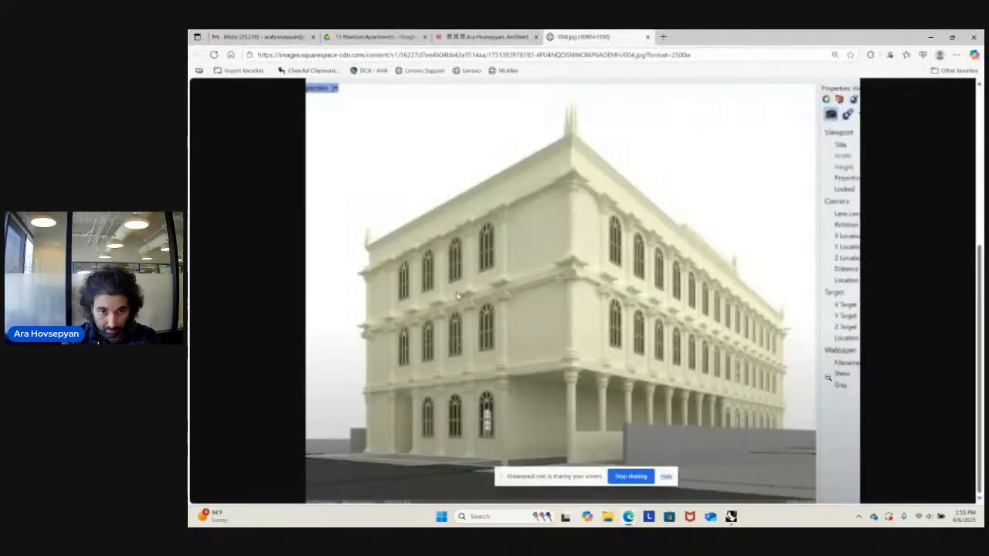
key(ctrl+t)
text(rhino )
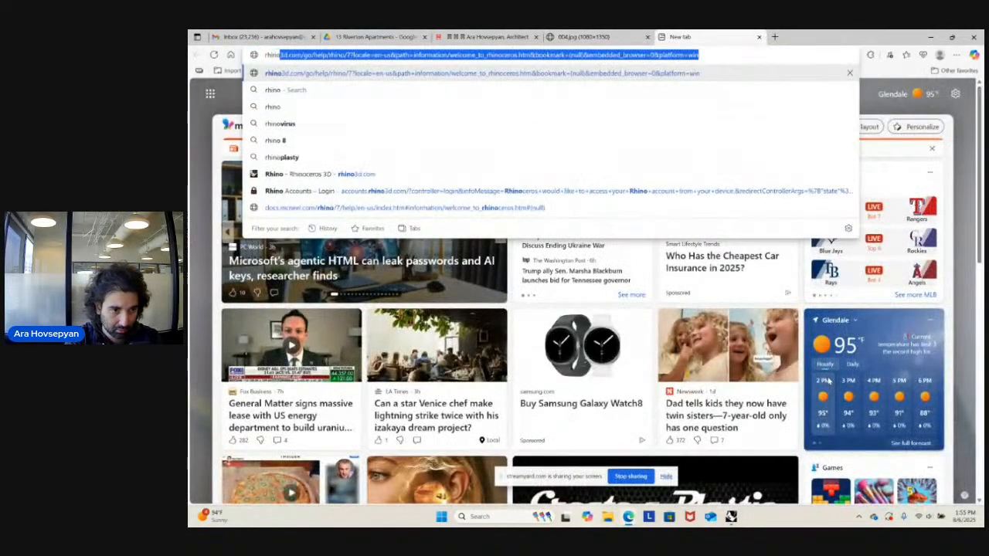
text(8)
key(Return)
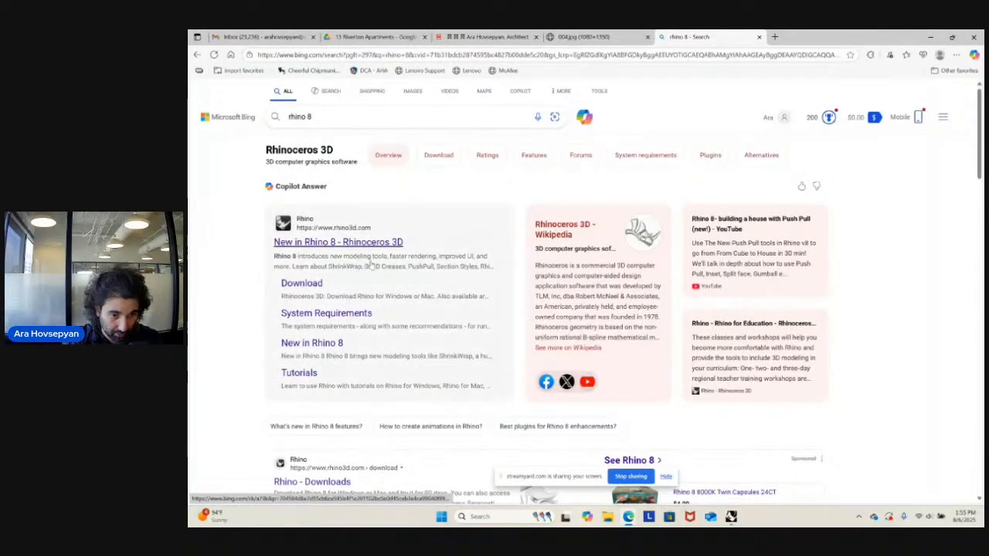
- Search the web for "rhino 9", look through the New in Rhino 9 help page and return to Rhino
click(345, 120)
key(BackSpace)
text(9)
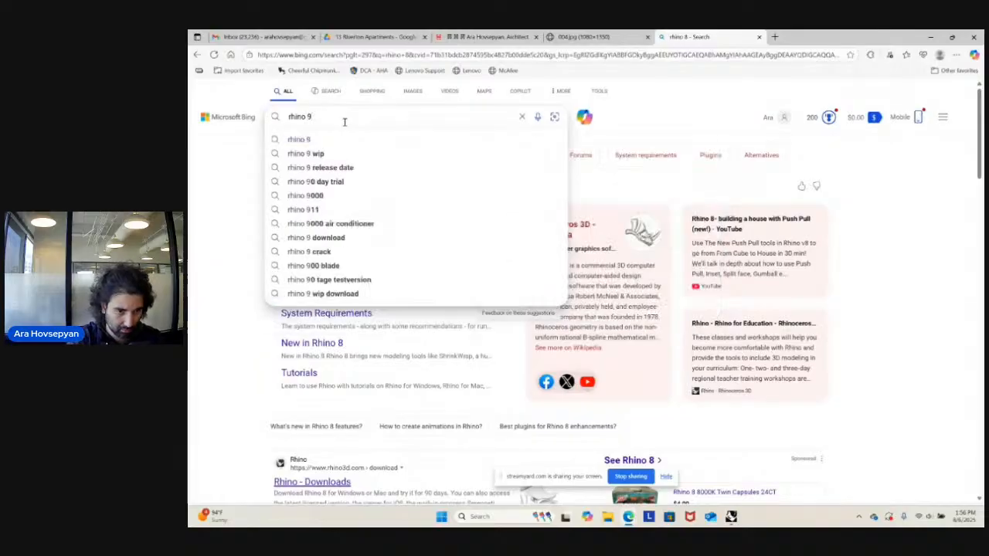
key(Return)
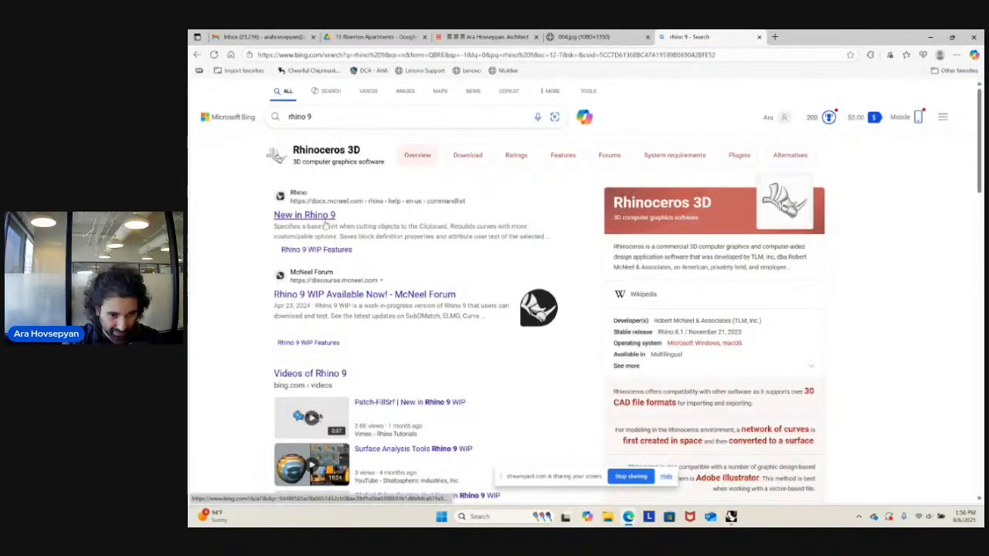
click(325, 221)
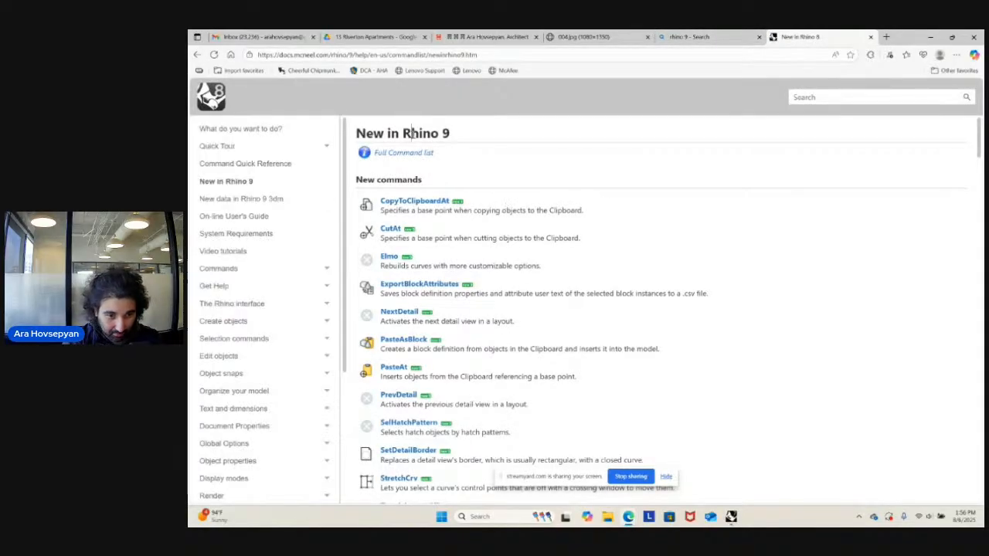
scroll(389, 165, down, 8)
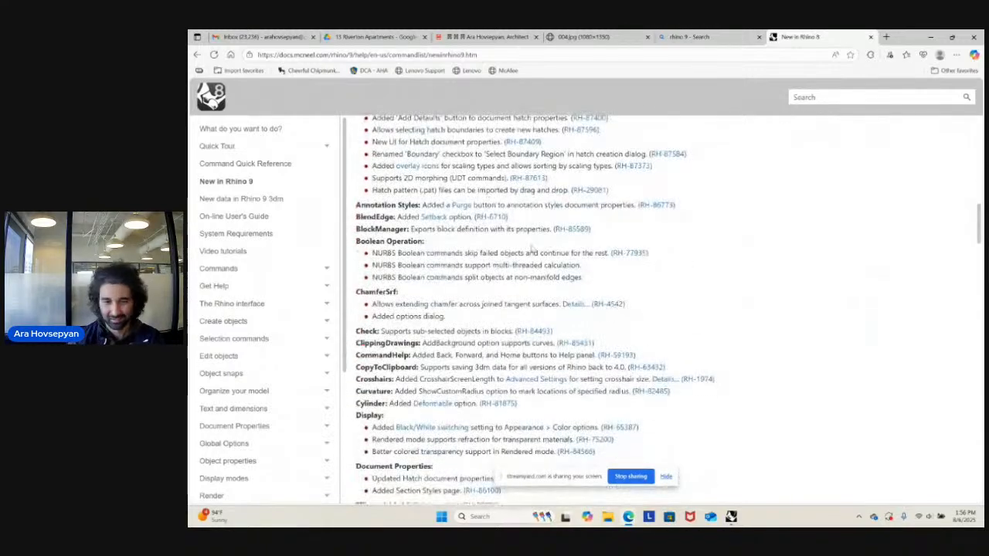
scroll(648, 314, up, 15)
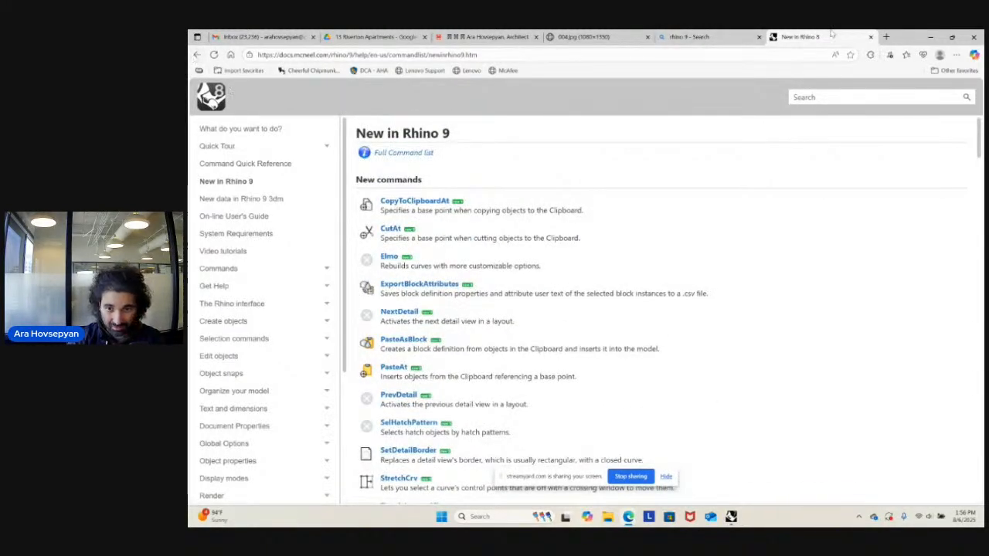
click(710, 36)
click(931, 36)
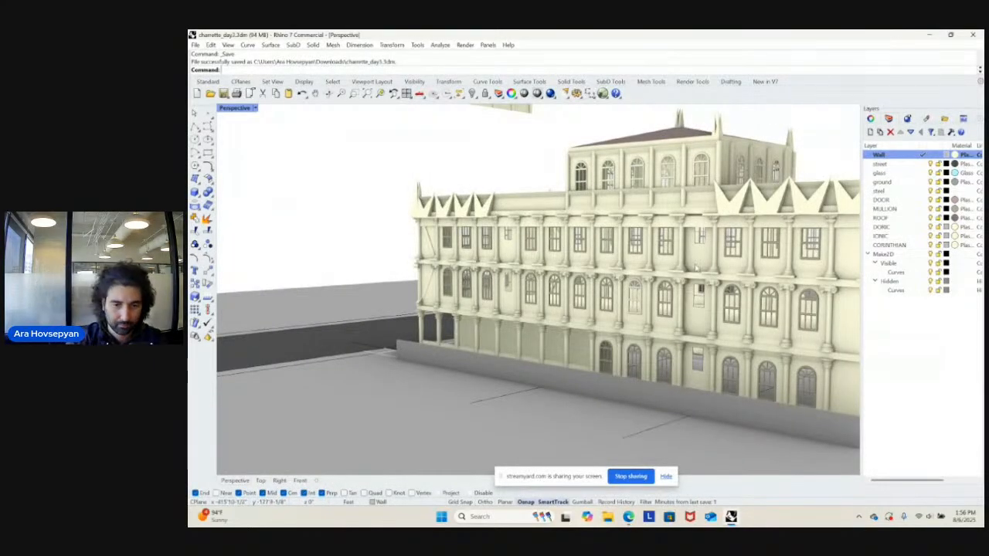
- Try to draw a circle centred at the arch base of a top-floor window on the other end facade, reaching the row's last window
right_drag(696, 267, 584, 259)
scroll(645, 255, down, 5)
scroll(578, 263, up, 5)
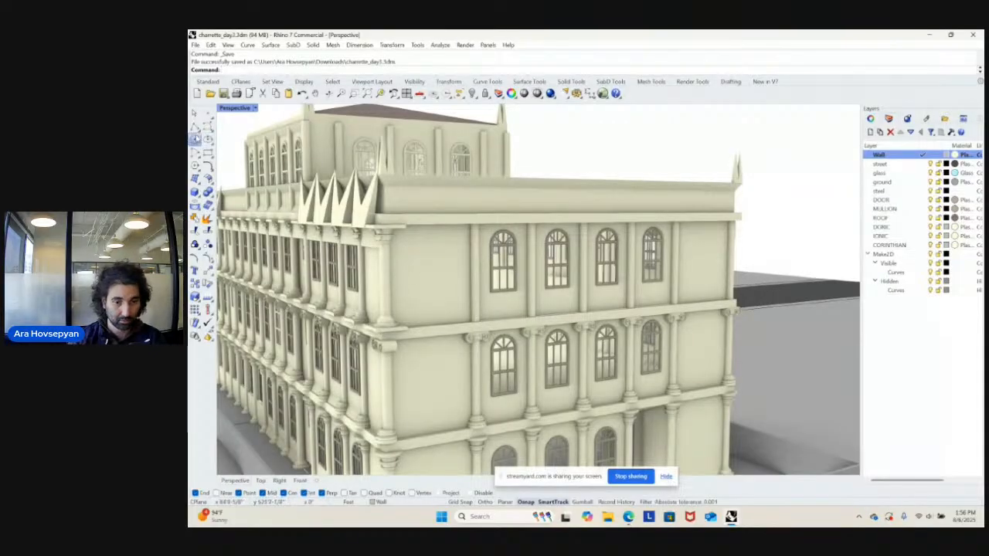
click(197, 138)
scroll(550, 229, up, 5)
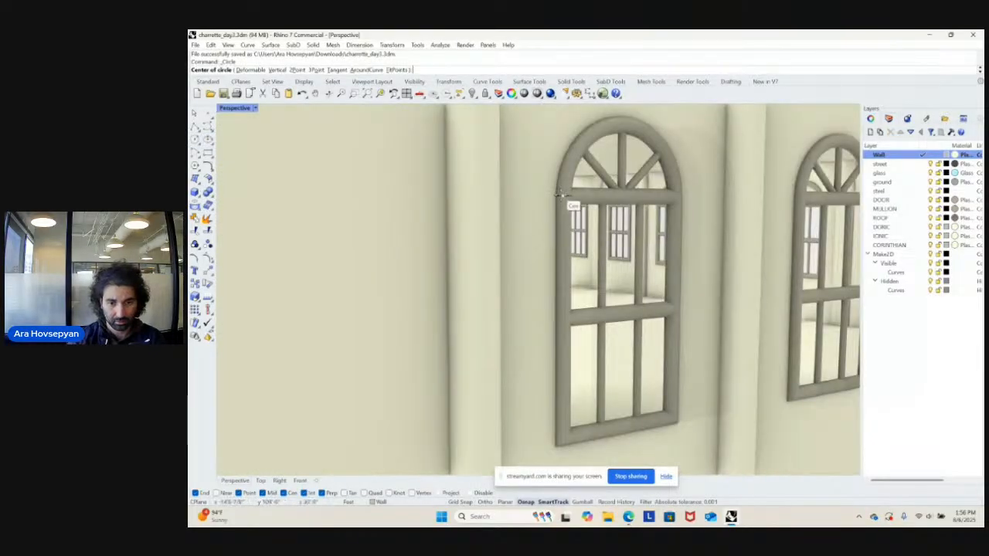
click(560, 194)
scroll(698, 203, down, 5)
right_drag(698, 204, 585, 221)
scroll(656, 237, up, 5)
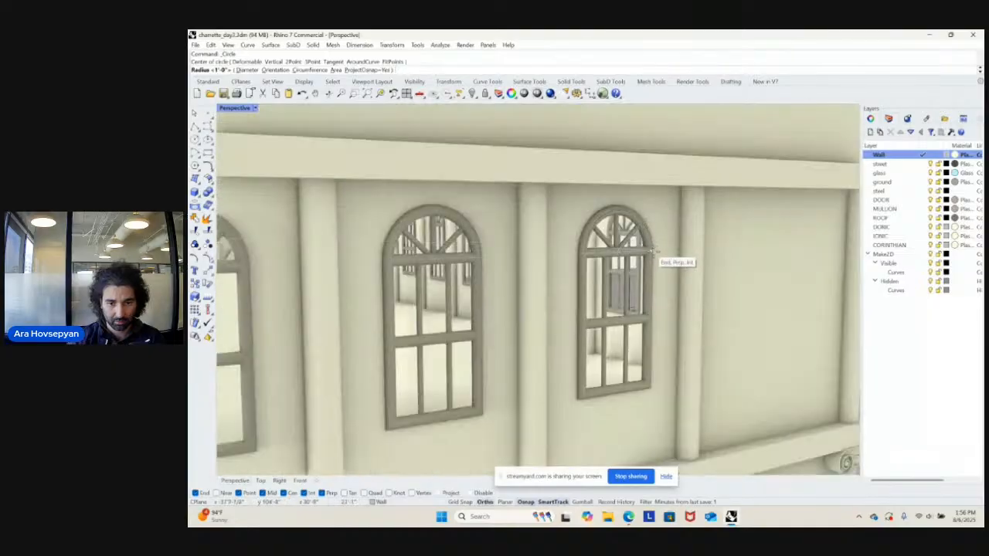
scroll(780, 248, down, 3)
scroll(773, 241, up, 3)
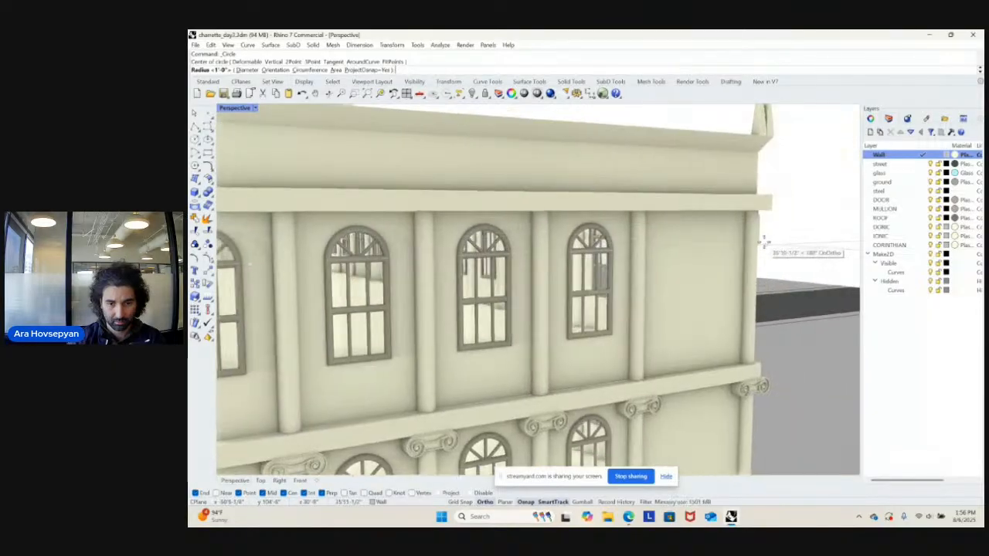
click(610, 252)
key(Return)
key(Escape)
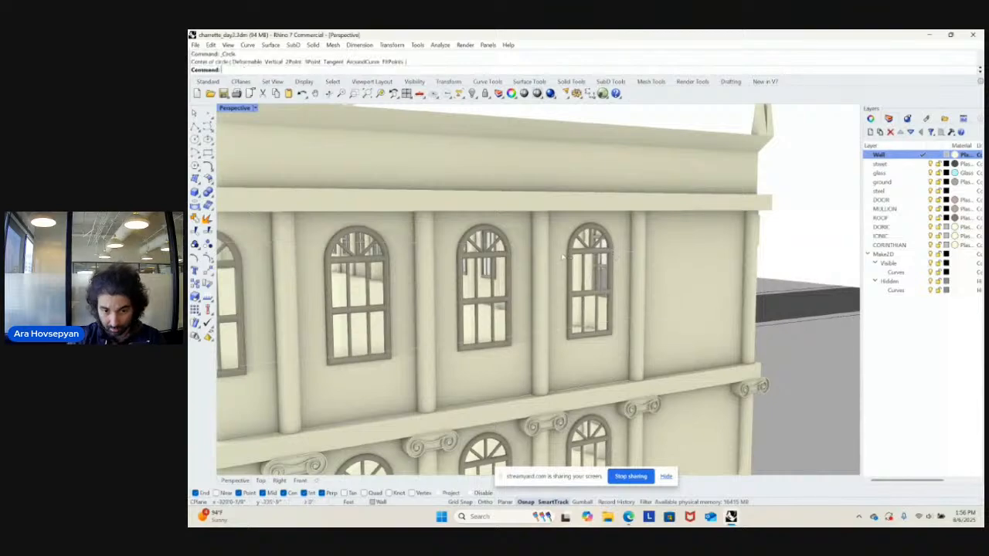
click(571, 256)
click(579, 256)
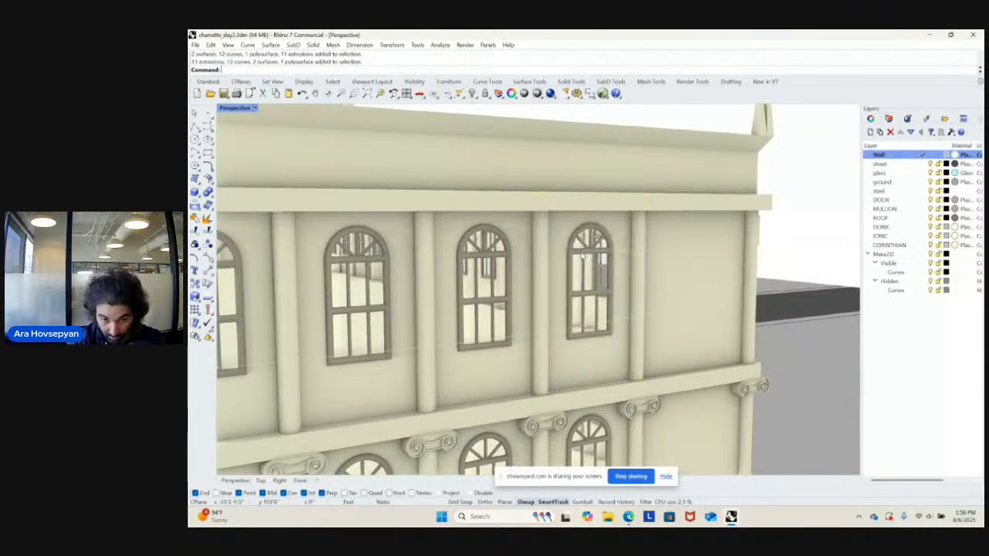
scroll(562, 265, down, 5)
key(ctrl+z)
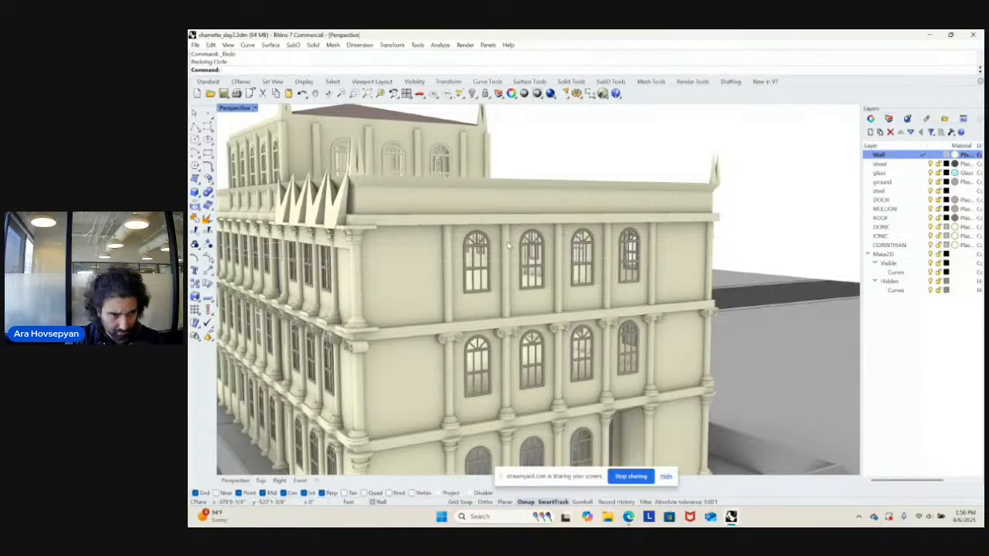
scroll(508, 246, up, 9)
scroll(528, 243, down, 11)
right_drag(528, 240, 539, 255)
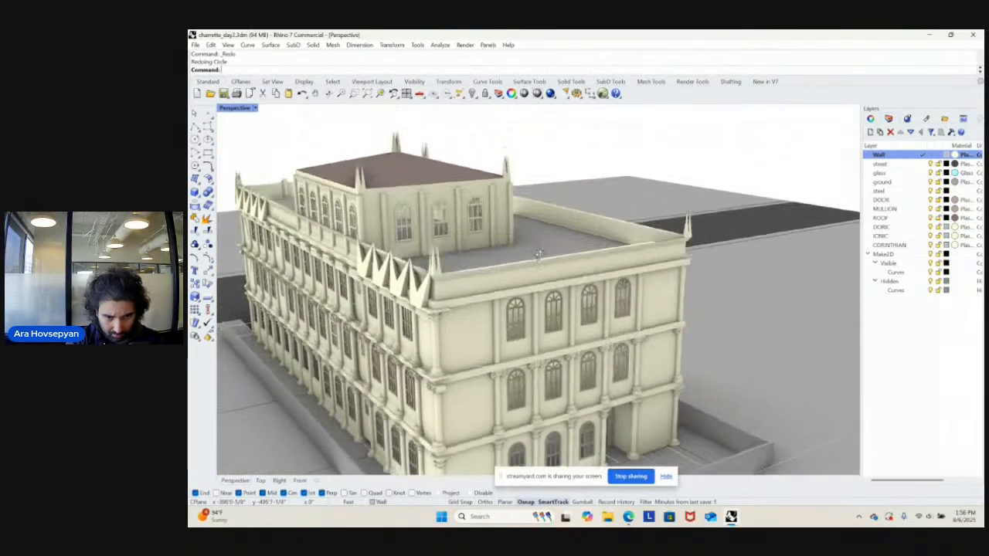
- Zoom out to the whole model, reframe the building and inspect the top-floor arched windows of the end facade
scroll(539, 255, down, 10)
right_drag(556, 309, 558, 242)
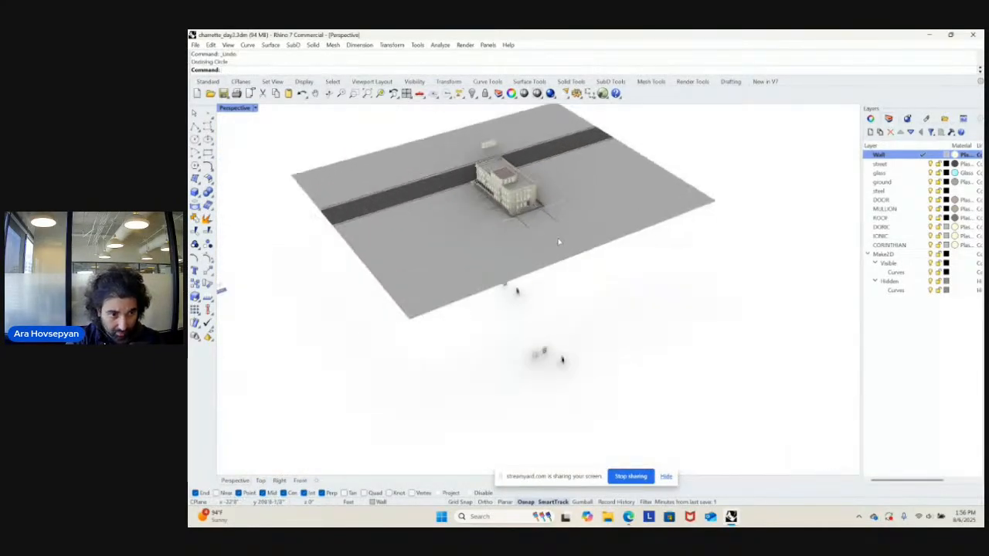
scroll(513, 296, up, 8)
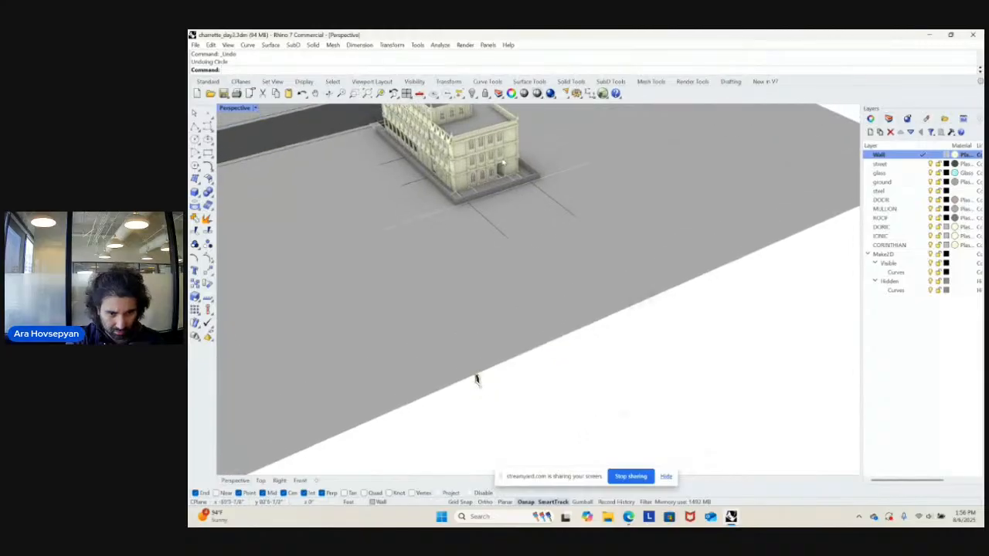
right_drag(477, 379, 672, 329)
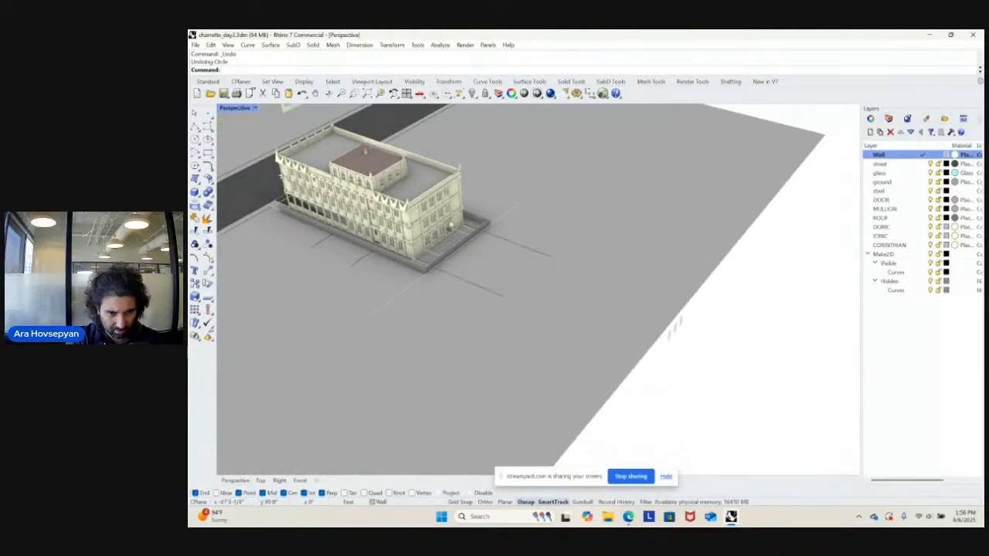
click(429, 205)
text(ze)
key(Return)
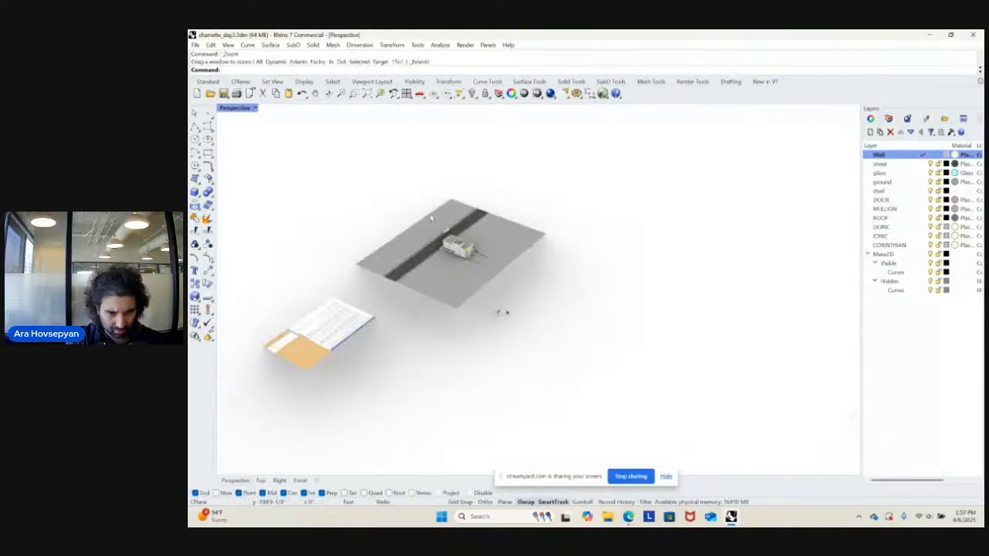
drag(401, 193, 500, 276)
text(zs)
key(Return)
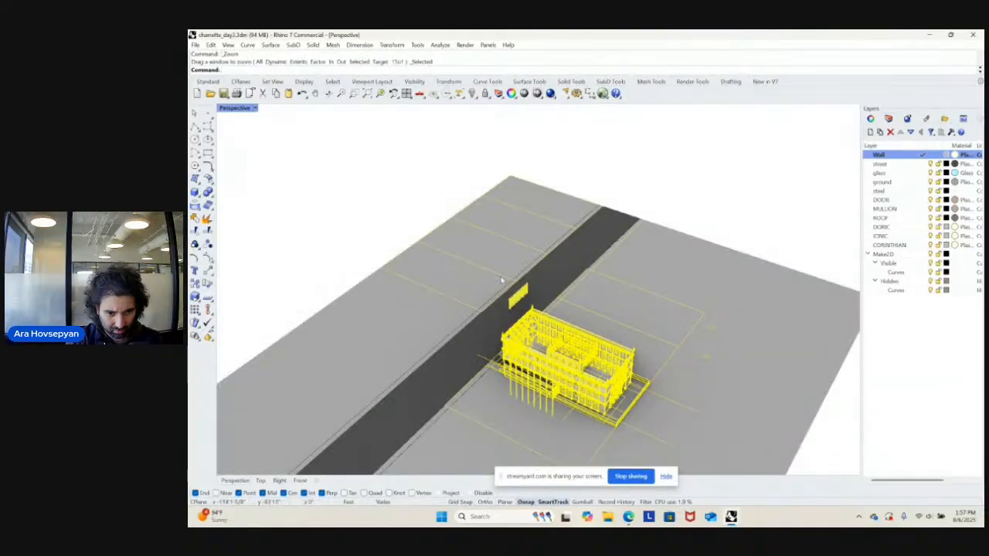
right_drag(502, 281, 469, 255)
key(Escape)
scroll(574, 333, up, 9)
right_drag(575, 332, 437, 249)
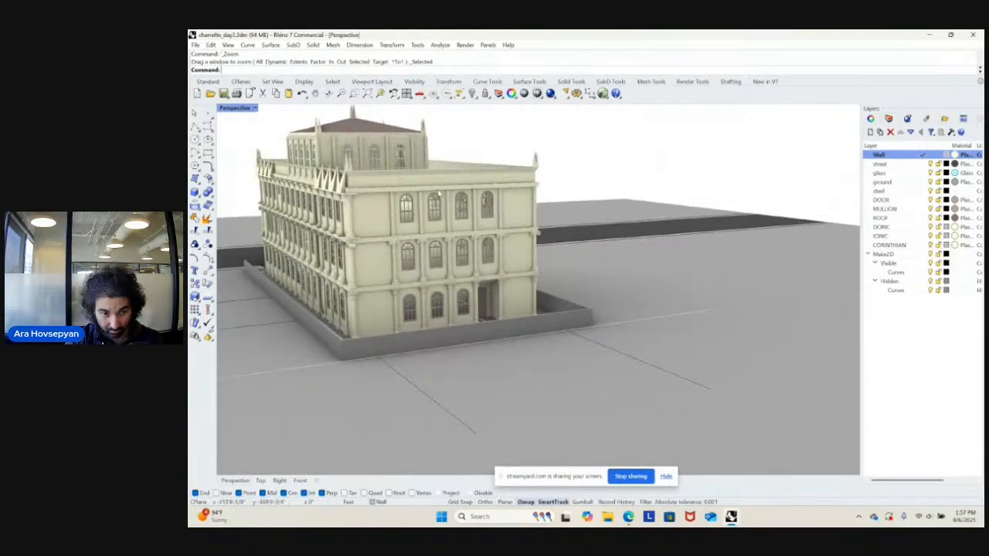
scroll(439, 193, up, 5)
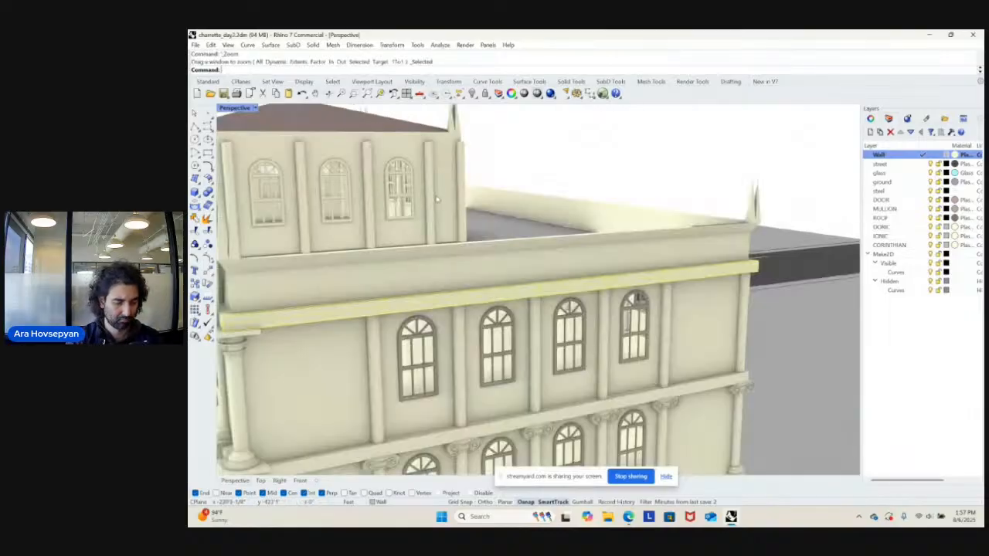
key(Escape)
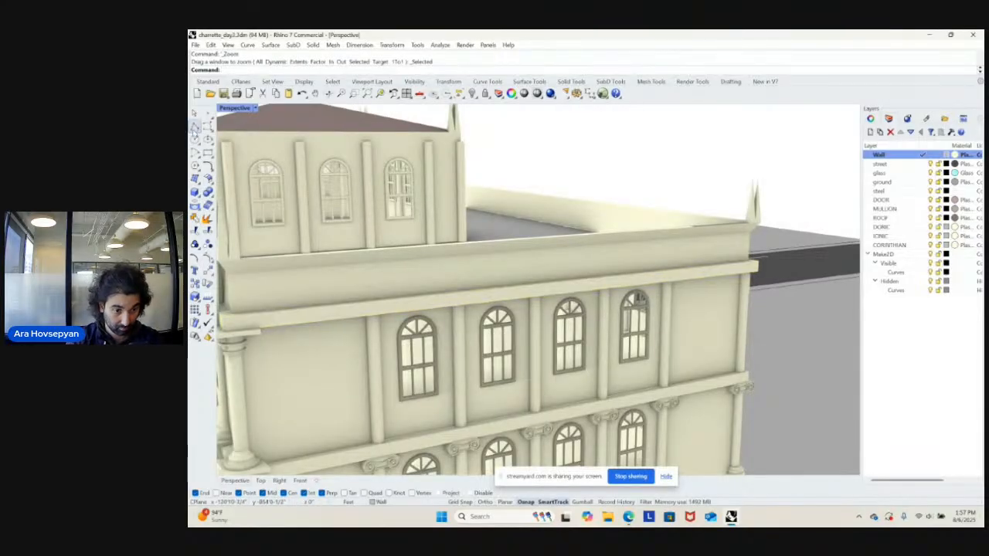
click(195, 126)
scroll(437, 389, up, 5)
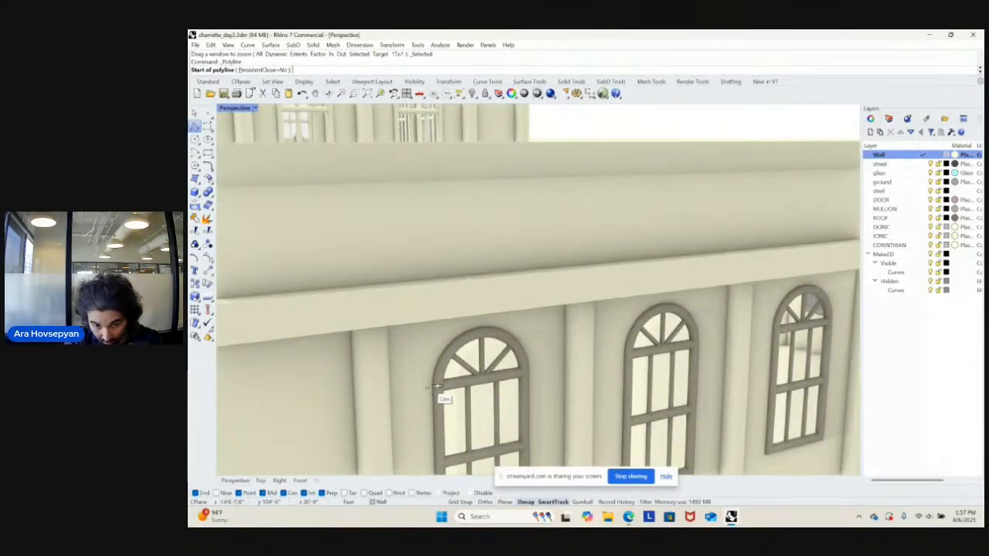
click(437, 387)
scroll(464, 383, down, 5)
scroll(647, 347, up, 5)
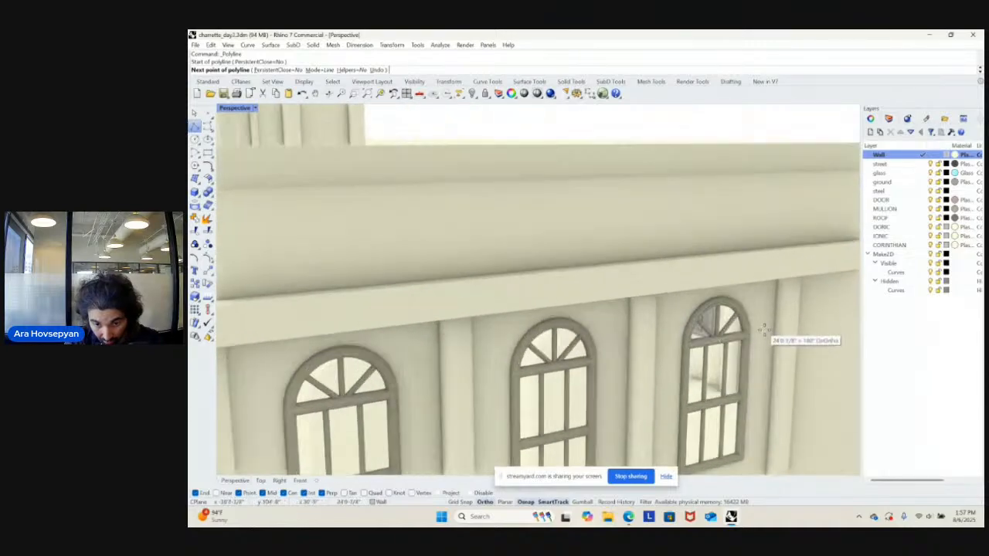
key(Escape)
- Draw a straight polyline along the arch bases of the top-floor windows, from the row's last window to its first
key(Return)
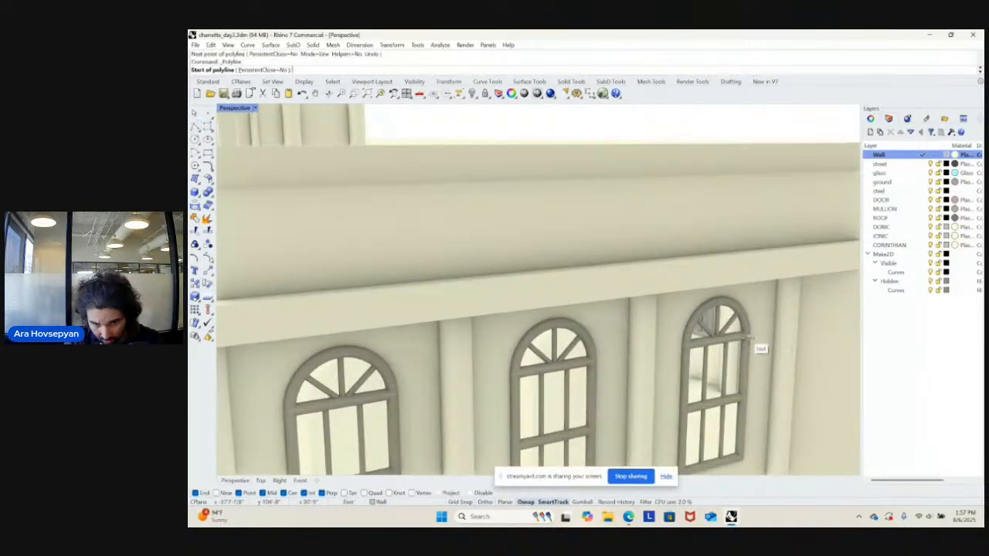
click(749, 335)
scroll(749, 334, down, 3)
scroll(448, 323, up, 4)
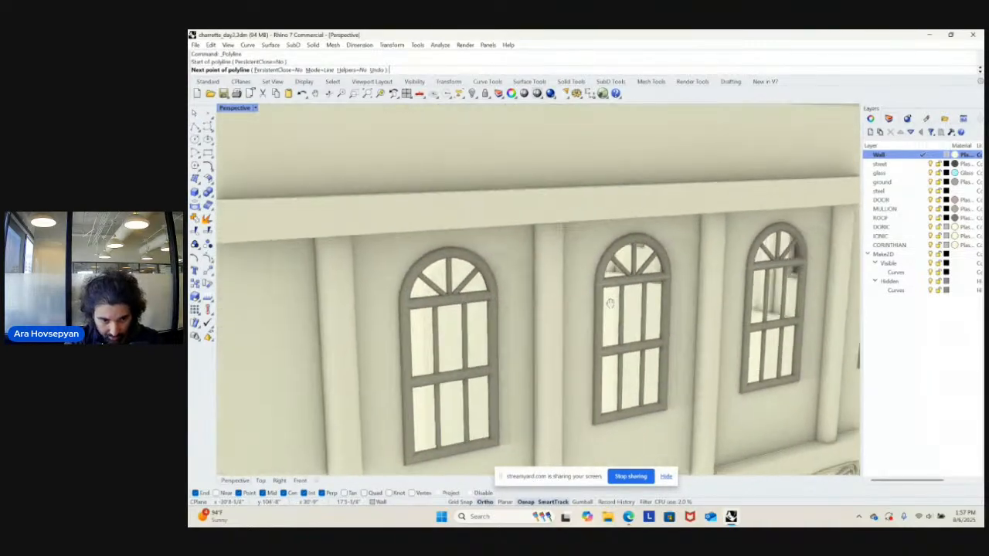
click(438, 307)
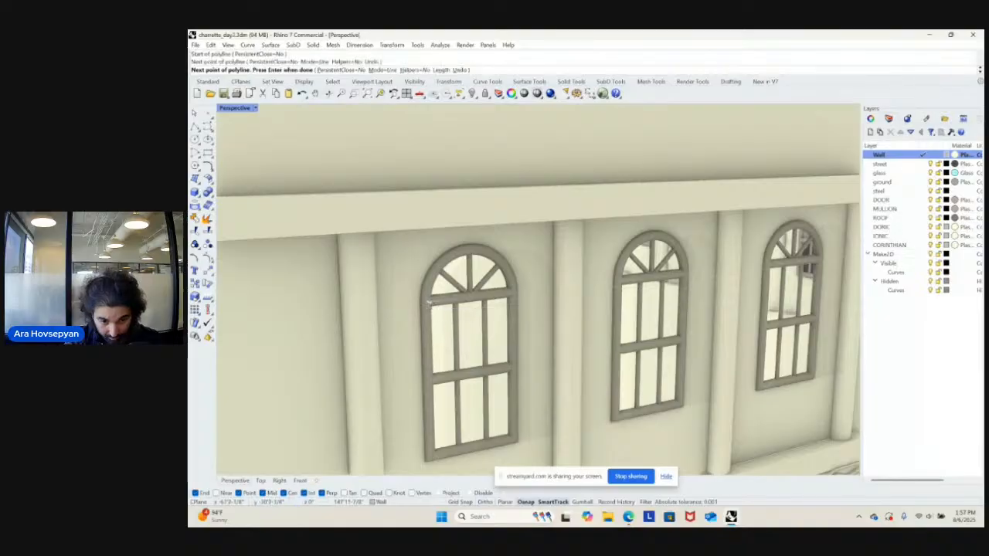
key(Return)
- Extrude the arch-base line straight up to the cornice as a surface covering the window arches
click(439, 304)
click(477, 322)
scroll(531, 310, down, 6)
right_drag(532, 310, 511, 305)
scroll(490, 293, down, 3)
text(e)
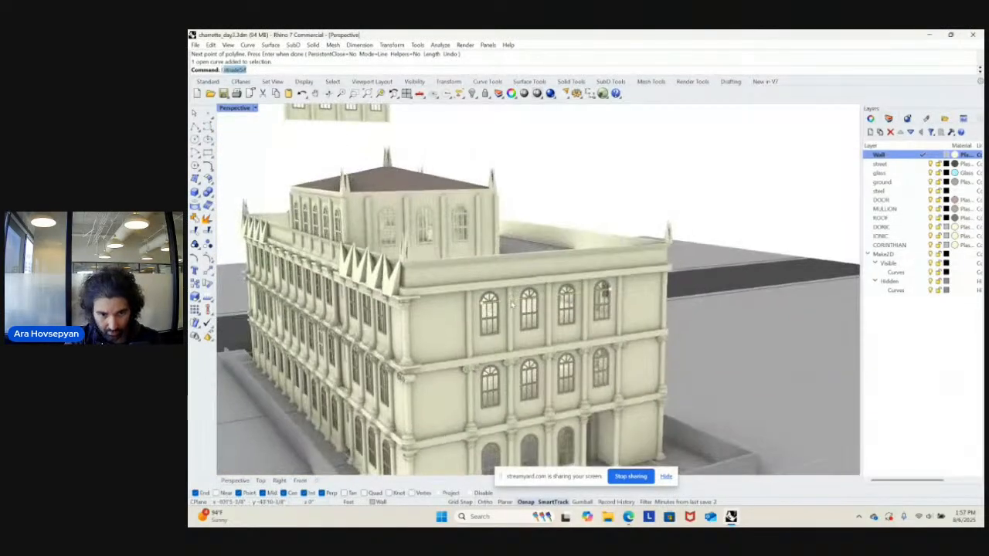
text(xtrudecrv)
key(Return)
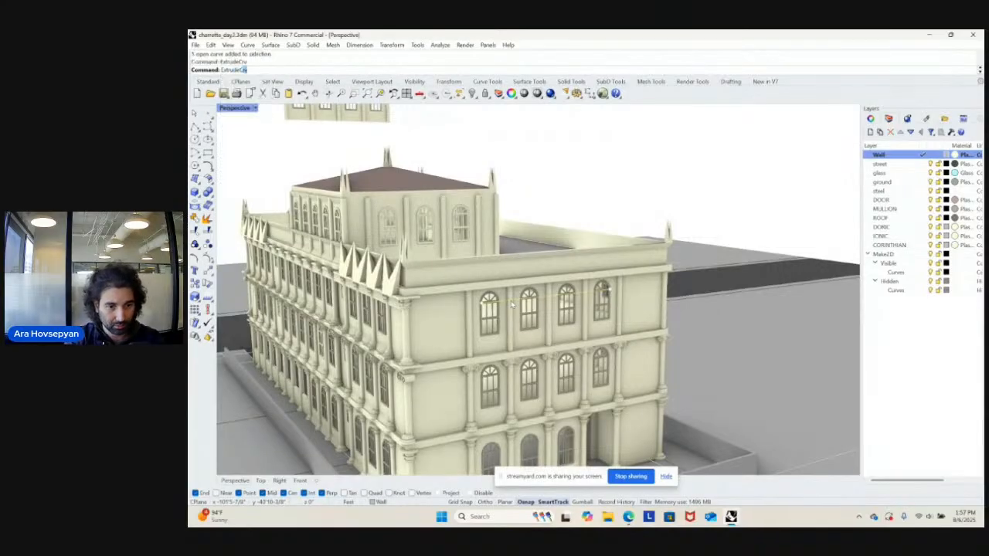
scroll(603, 289, up, 5)
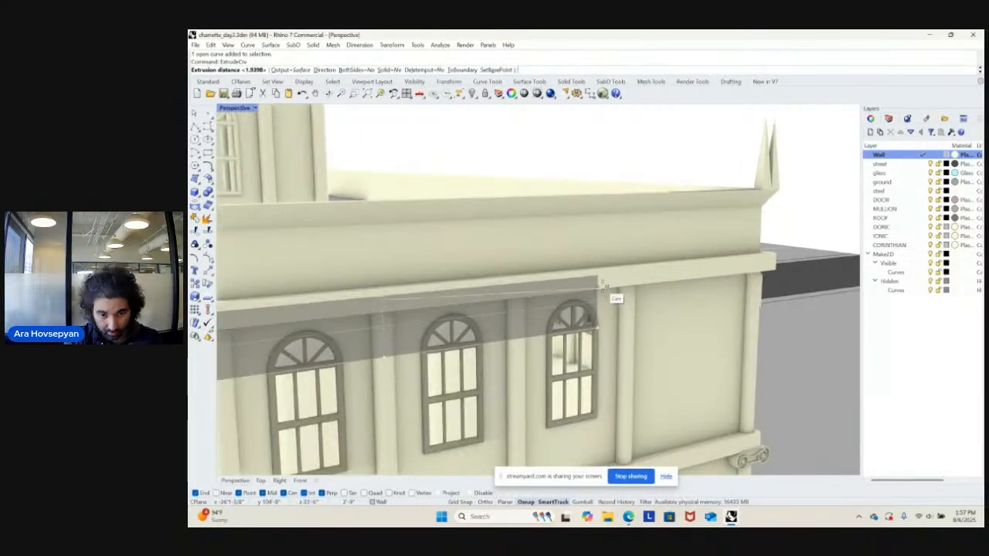
click(605, 293)
scroll(598, 317, down, 8)
- Stretch the new surface sideways along the facade so it reaches the outer columns of the top-floor window row
right_drag(598, 316, 639, 334)
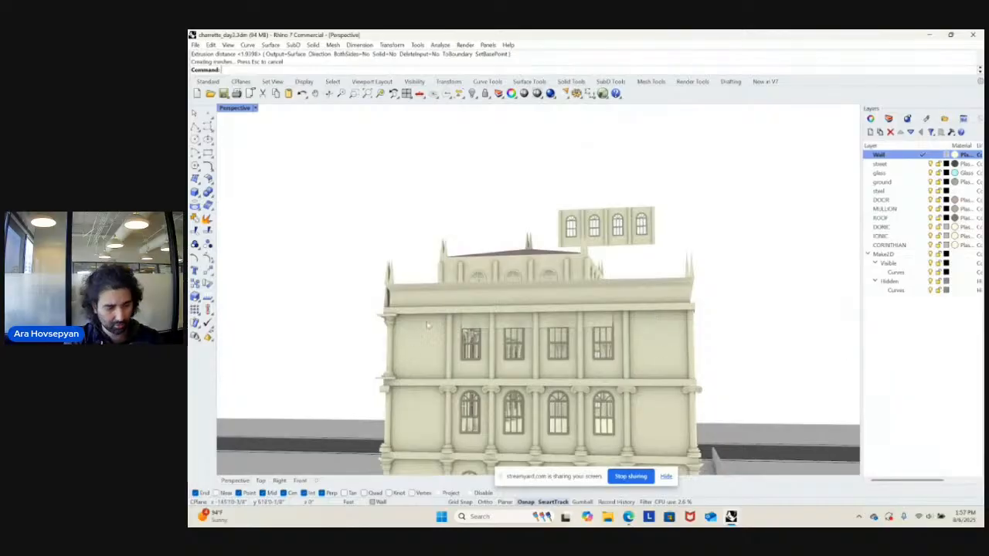
right_drag(428, 326, 592, 294)
scroll(593, 293, up, 3)
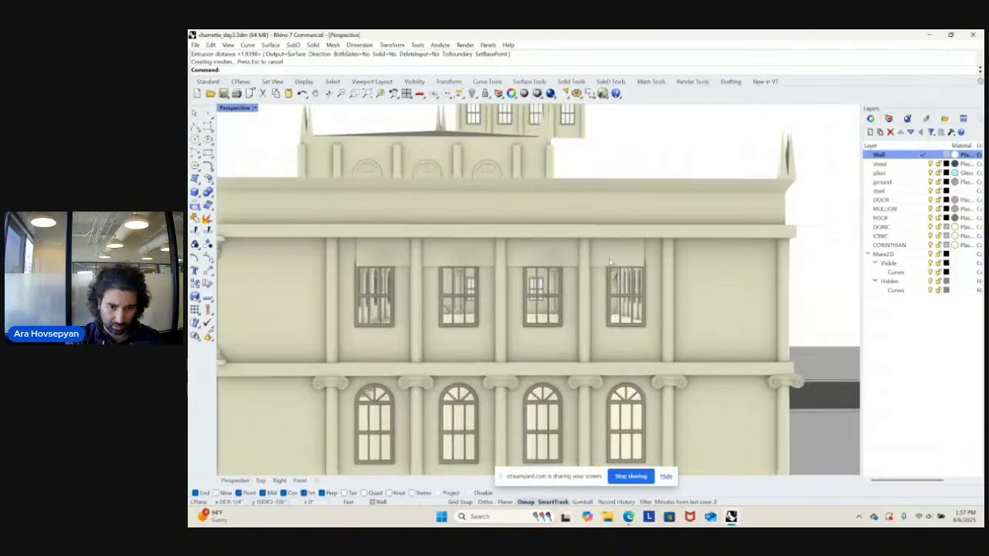
click(612, 262)
click(645, 284)
scroll(676, 235, up, 1)
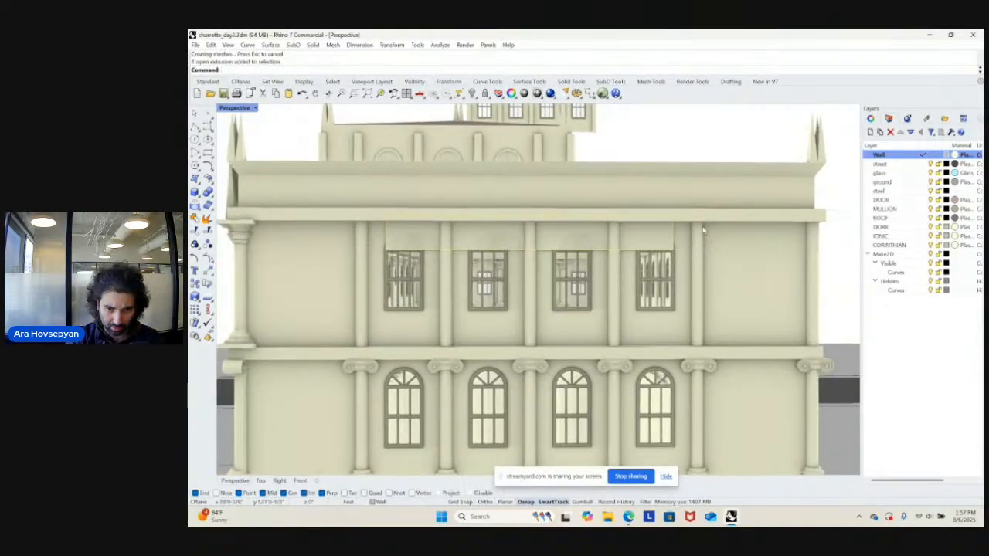
right_drag(510, 234, 541, 250)
key(Return)
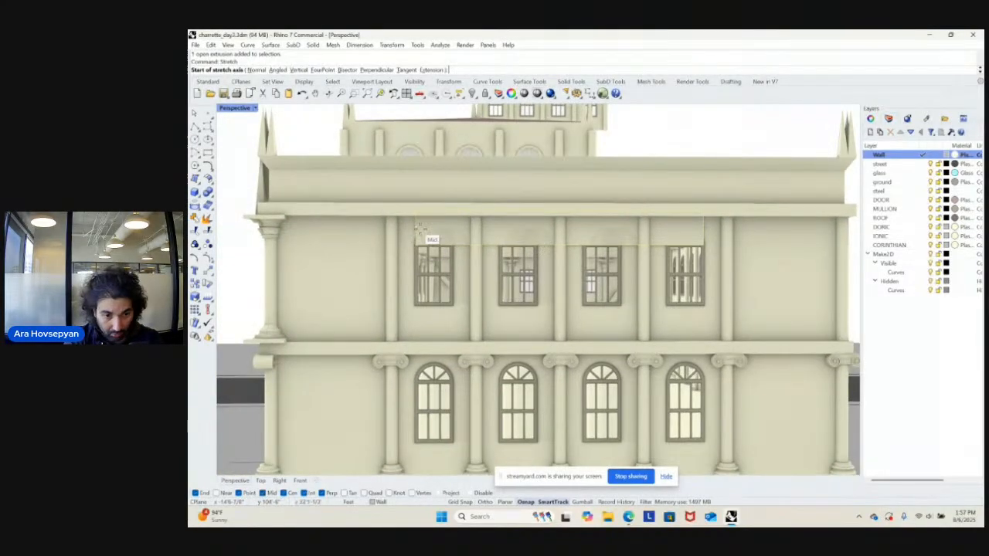
scroll(425, 236, up, 4)
click(423, 223)
scroll(541, 222, down, 2)
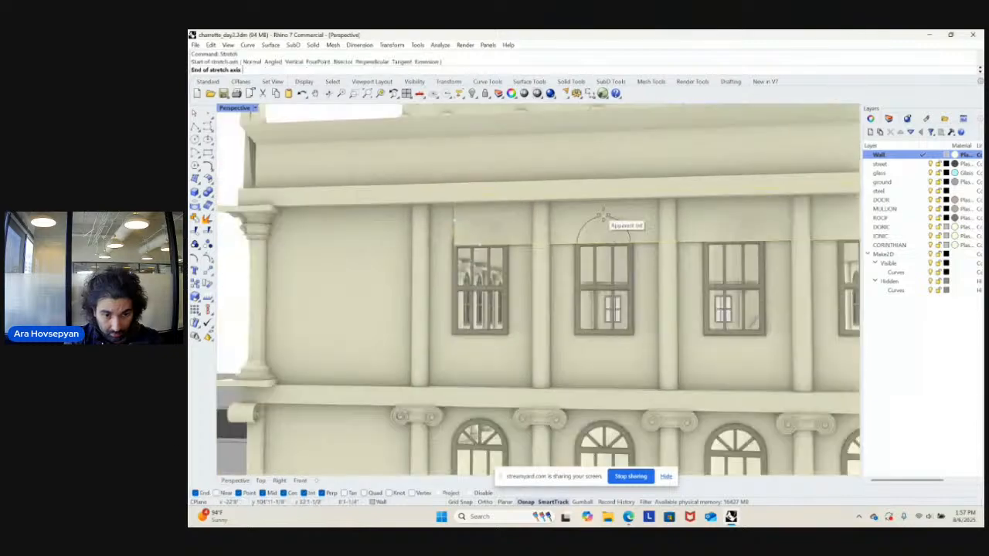
right_drag(612, 221, 758, 236)
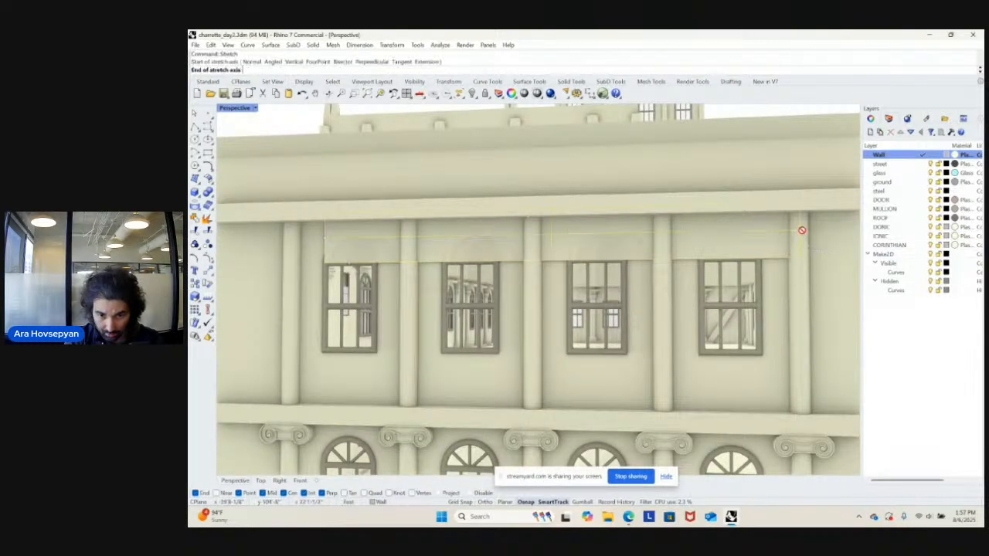
click(324, 236)
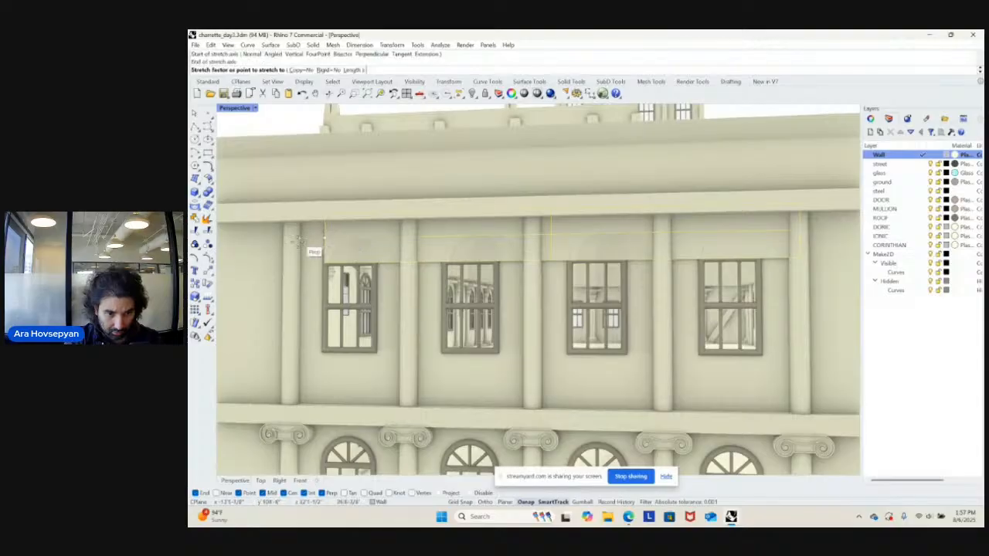
click(299, 245)
scroll(345, 252, down, 5)
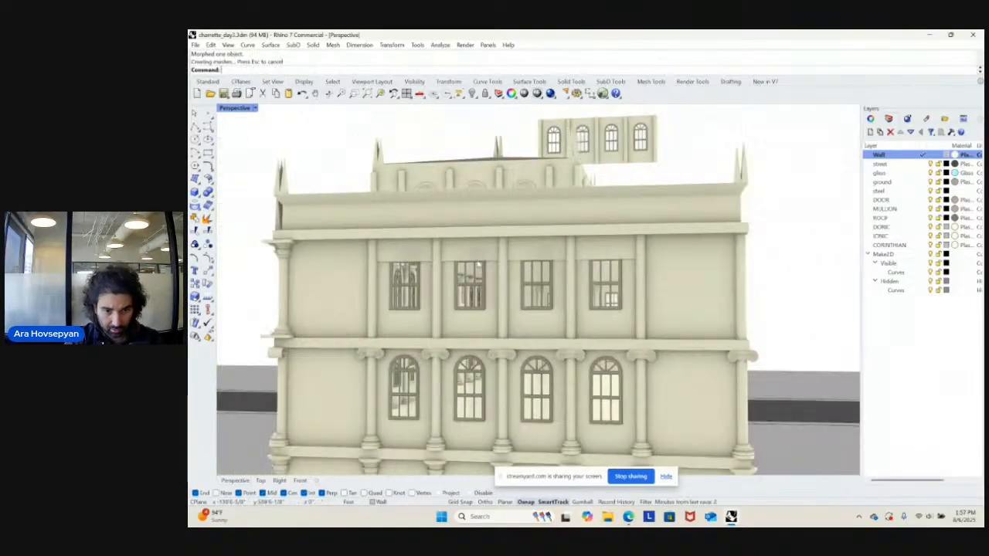
- Extrude the surface above the windows 2" to both sides as a solid
right_drag(371, 255, 433, 241)
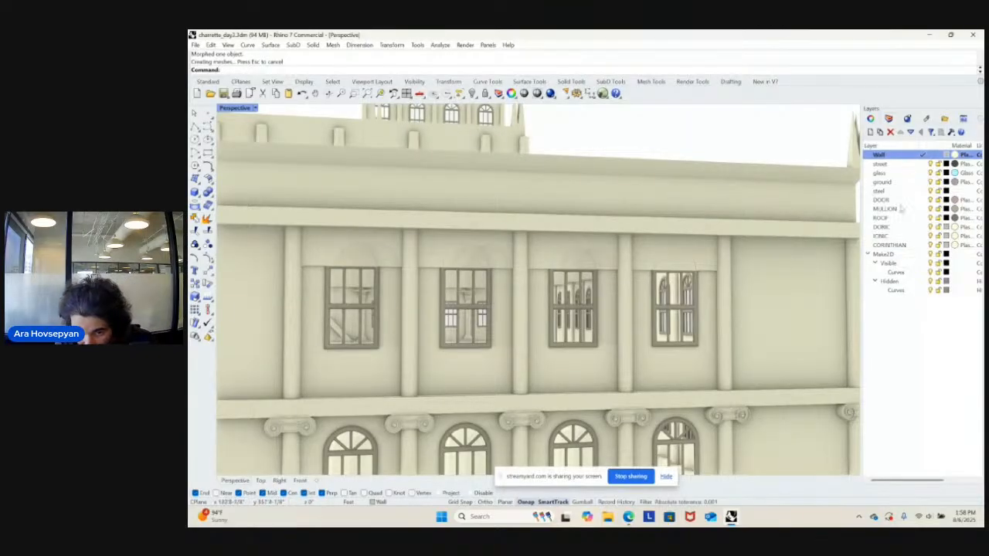
click(646, 268)
click(658, 270)
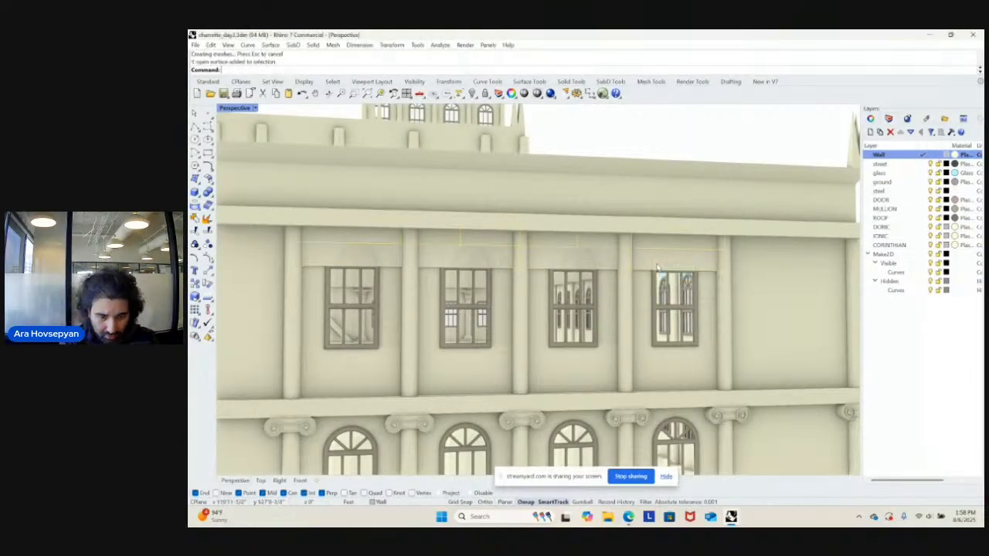
key(Return)
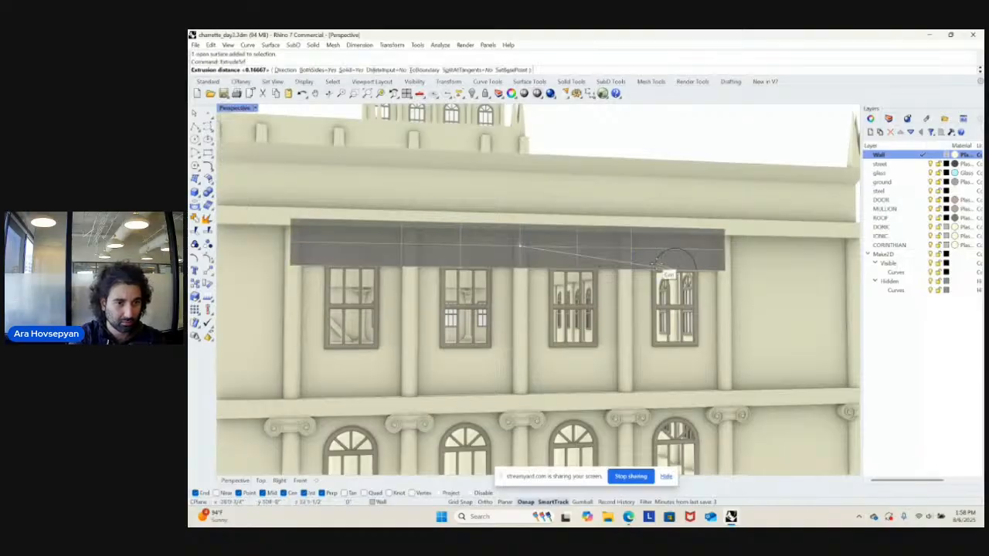
right_drag(657, 268, 532, 301)
text(2")
key(Return)
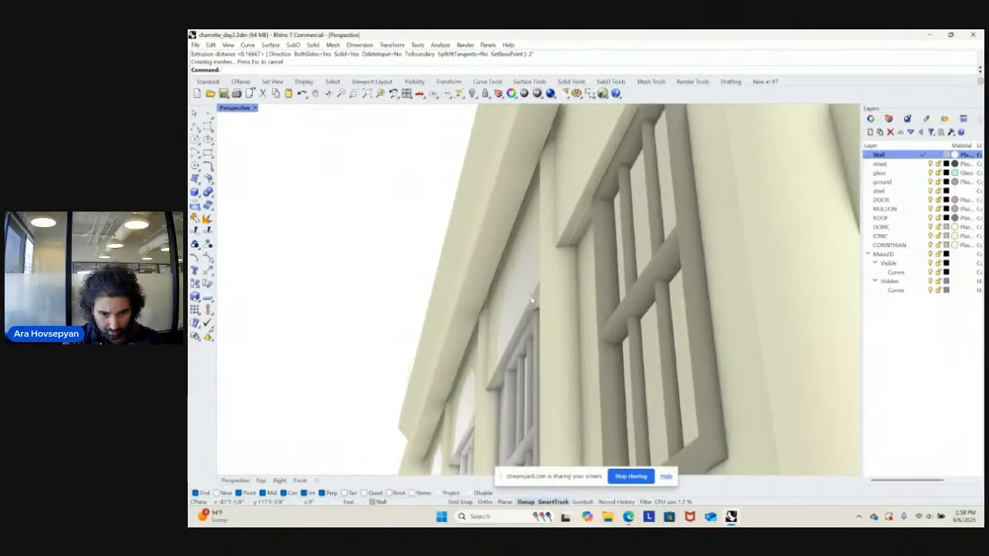
- Inspect the new solid panel up close and delete the open surface overlapping it above a top-floor window
click(532, 303)
scroll(532, 303, down, 2)
scroll(532, 304, up, 4)
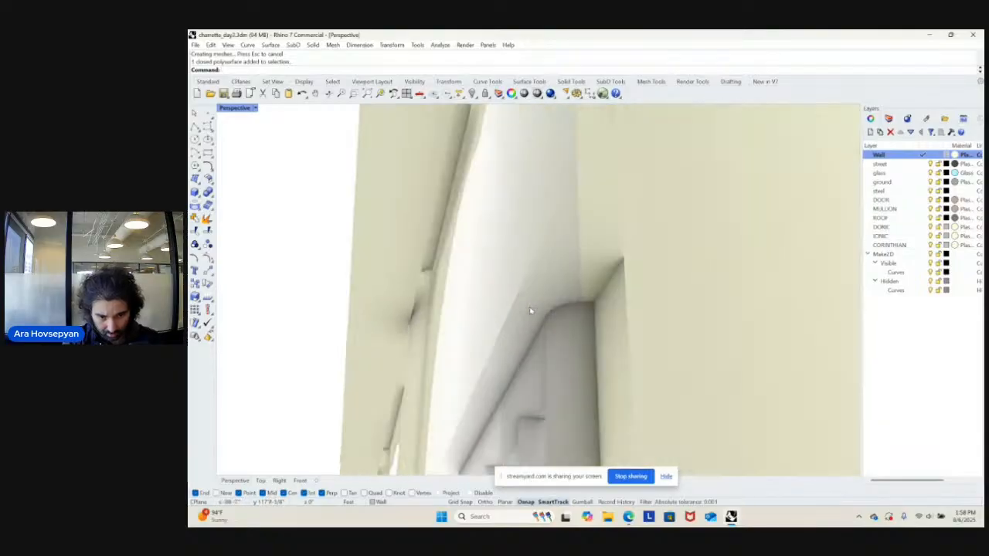
click(530, 301)
right_drag(530, 301, 587, 305)
click(550, 345)
click(580, 336)
key(Delete)
- Delete the leftover arched surface showing through the panel above the neighbouring top-floor window
click(551, 224)
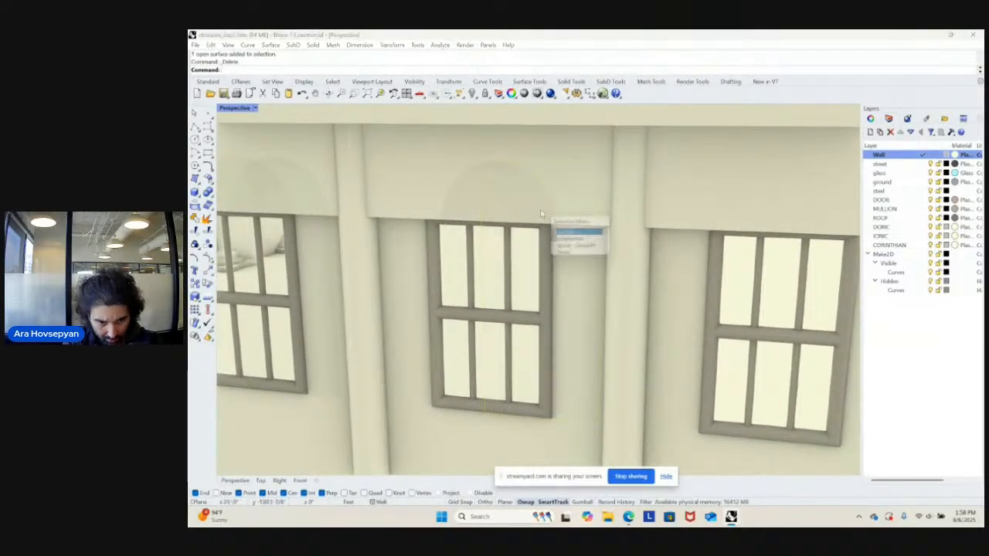
click(573, 249)
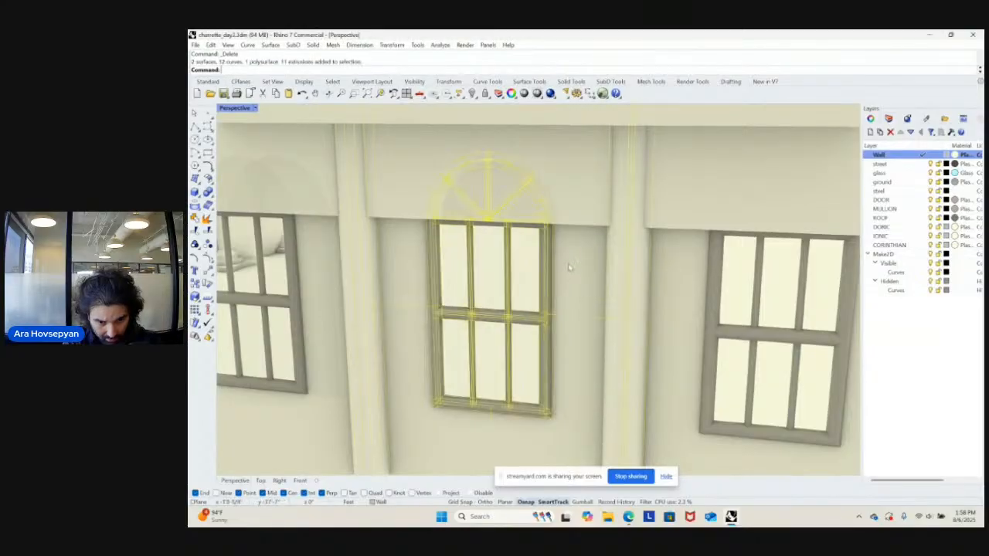
click(492, 352)
key(Delete)
right_drag(556, 258, 738, 251)
- Delete the leftover arched surface above the following window in the row, keeping its window group
click(402, 265)
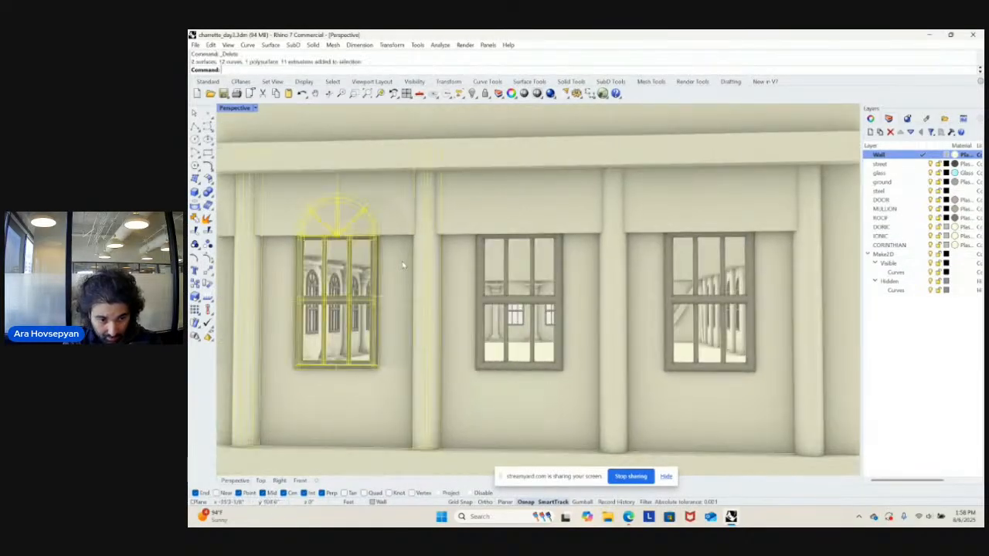
click(406, 225)
right_drag(404, 226, 498, 222)
key(Delete)
click(459, 218)
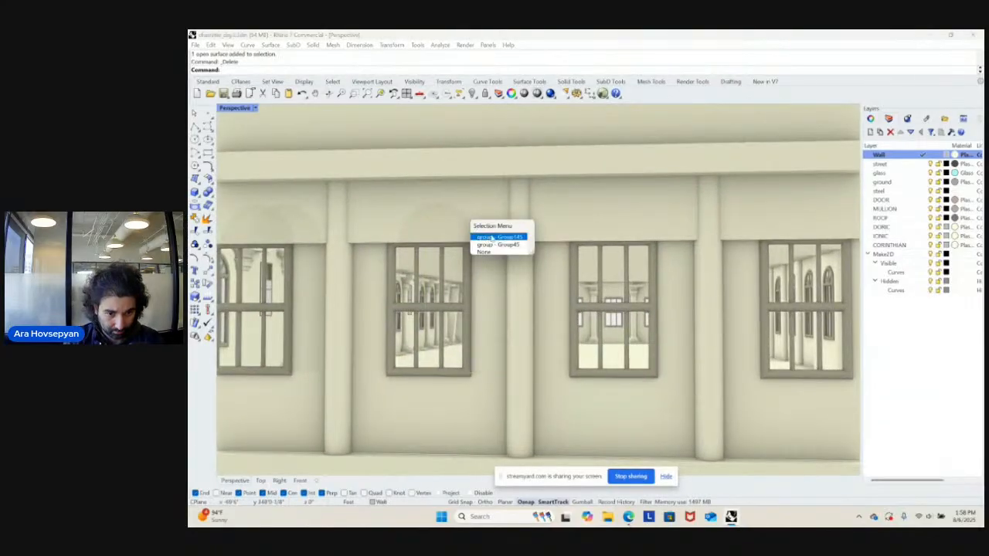
click(499, 251)
click(460, 221)
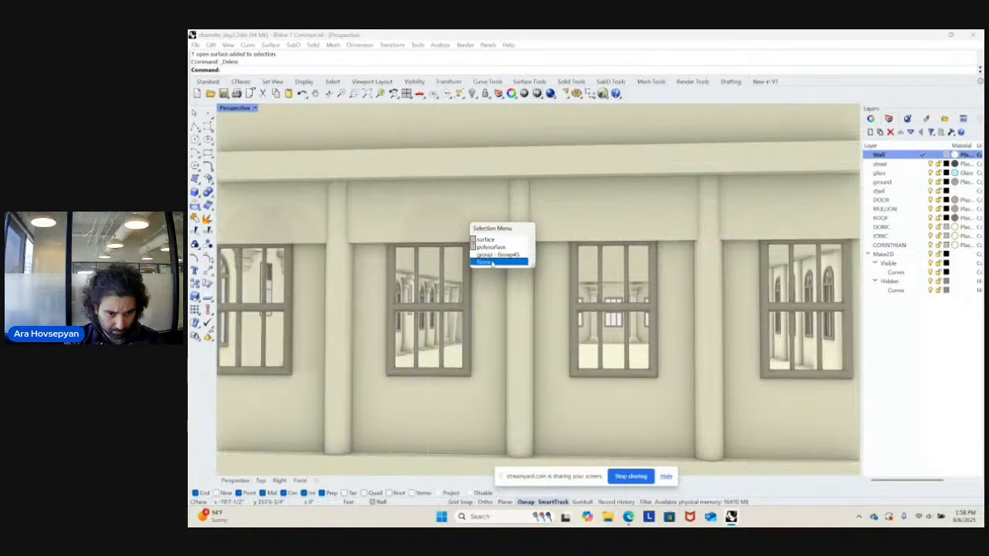
click(492, 263)
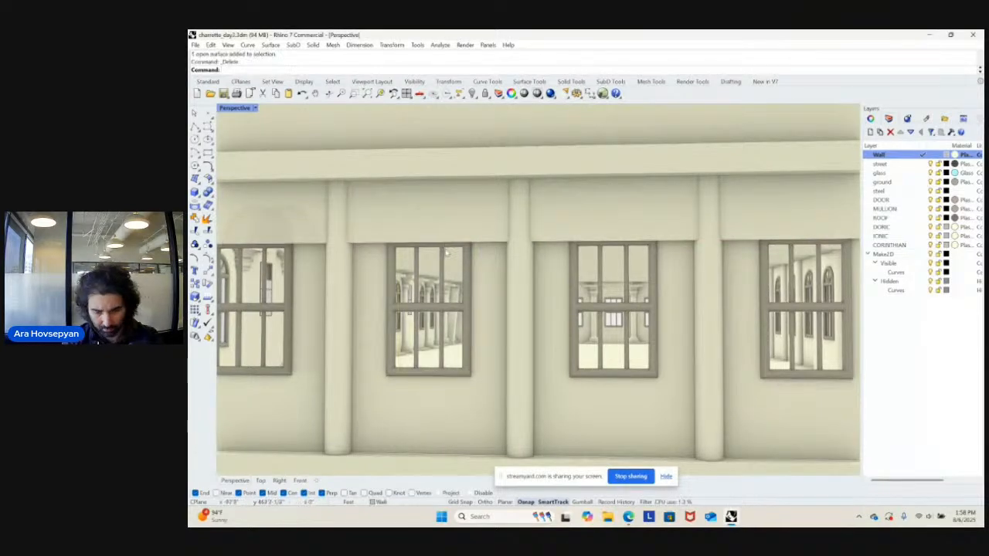
shift+right_drag(470, 257, 670, 245)
click(507, 204)
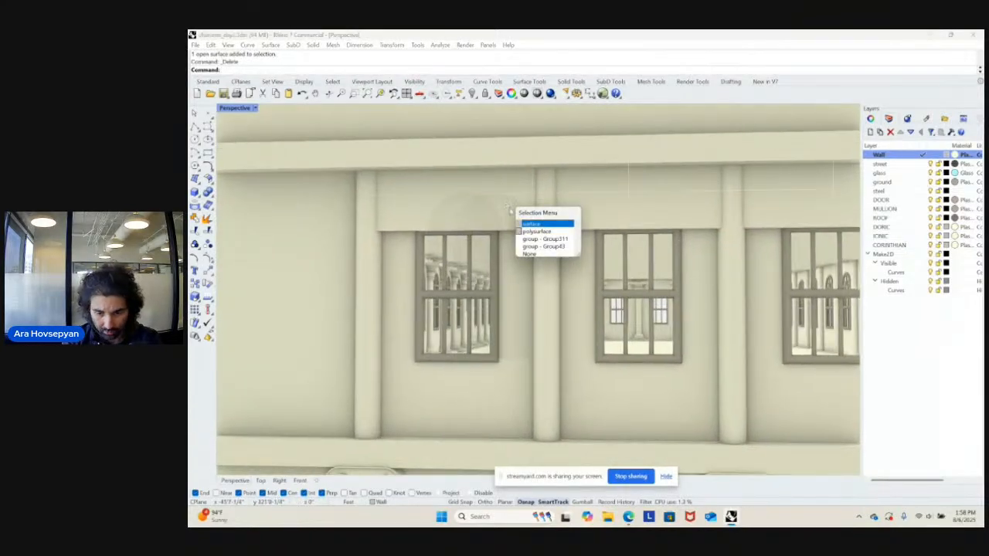
click(540, 255)
click(493, 217)
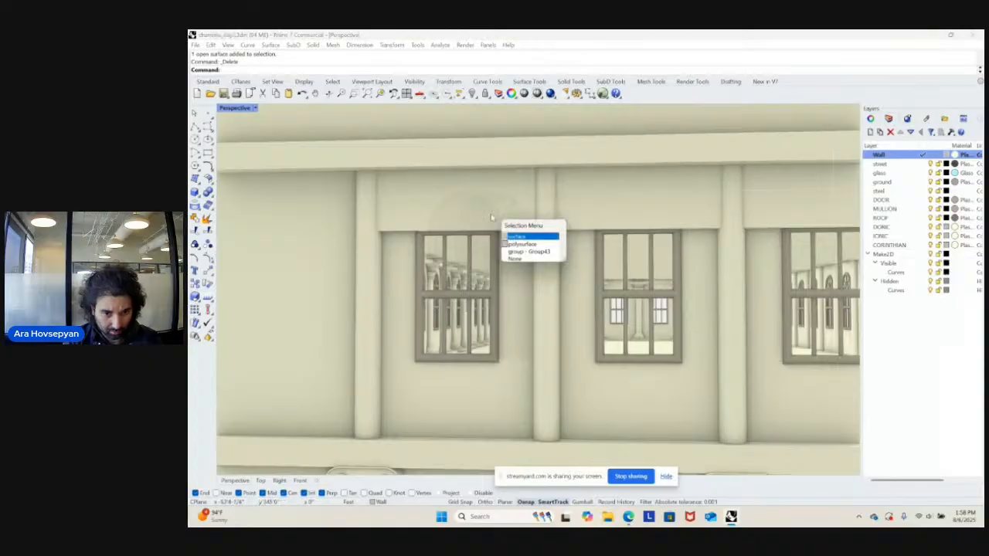
click(533, 259)
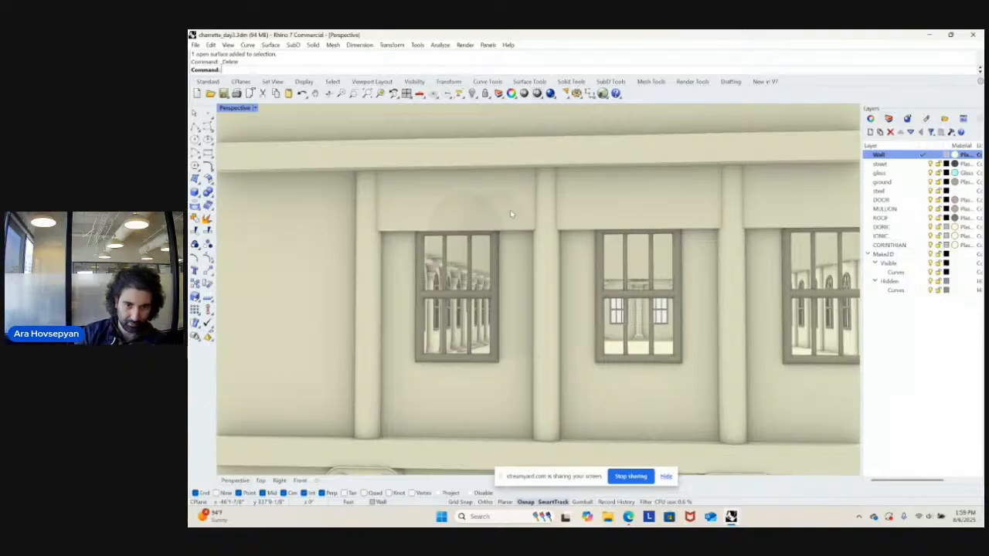
double_click(236, 108)
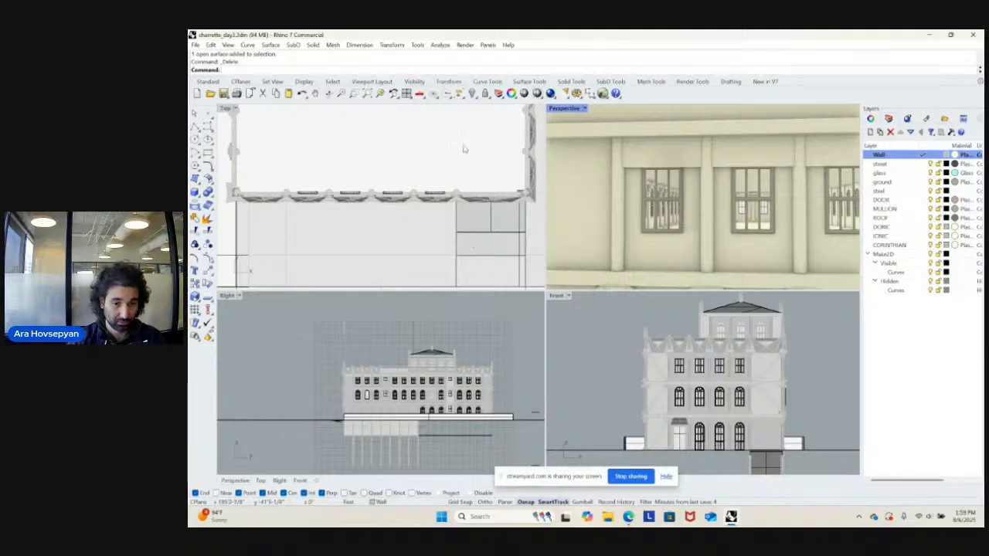
double_click(551, 109)
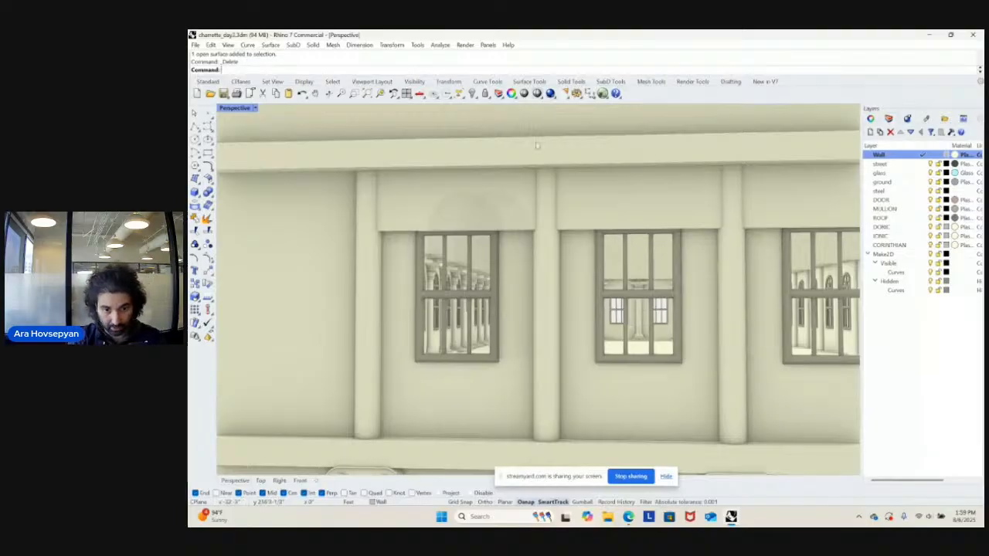
- Delete the leftover arched surface showing through the panel above the end window of the top-floor row
click(518, 212)
click(518, 214)
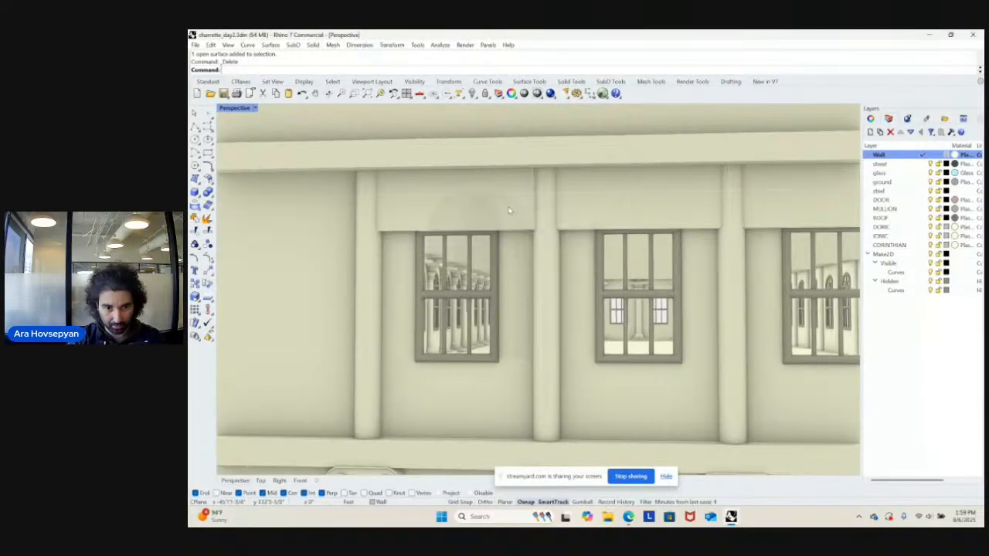
click(511, 208)
click(551, 232)
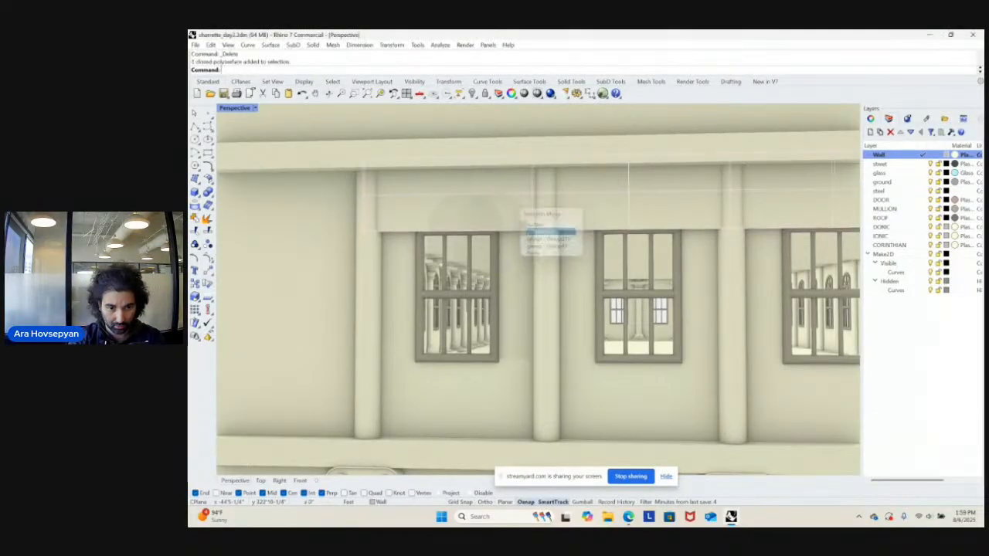
key(Delete)
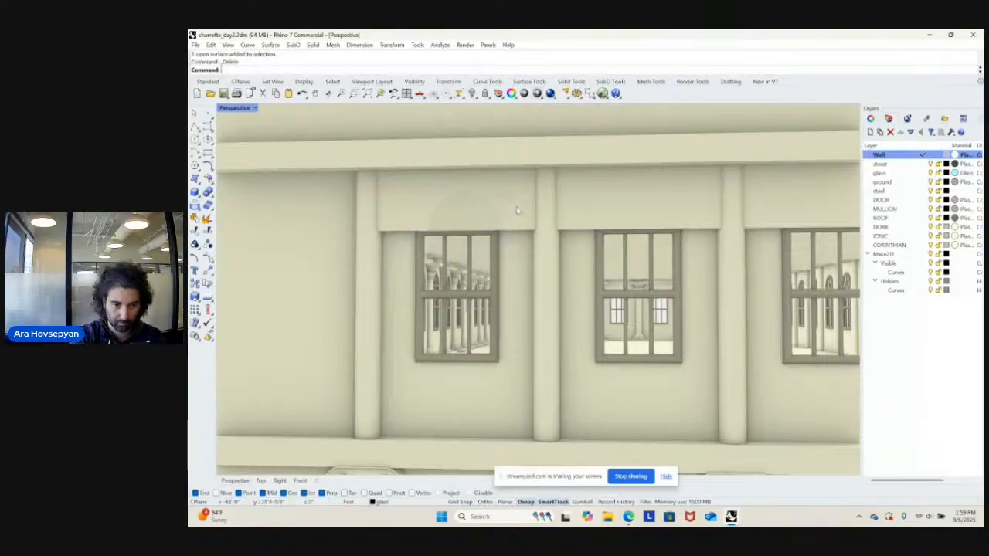
click(497, 215)
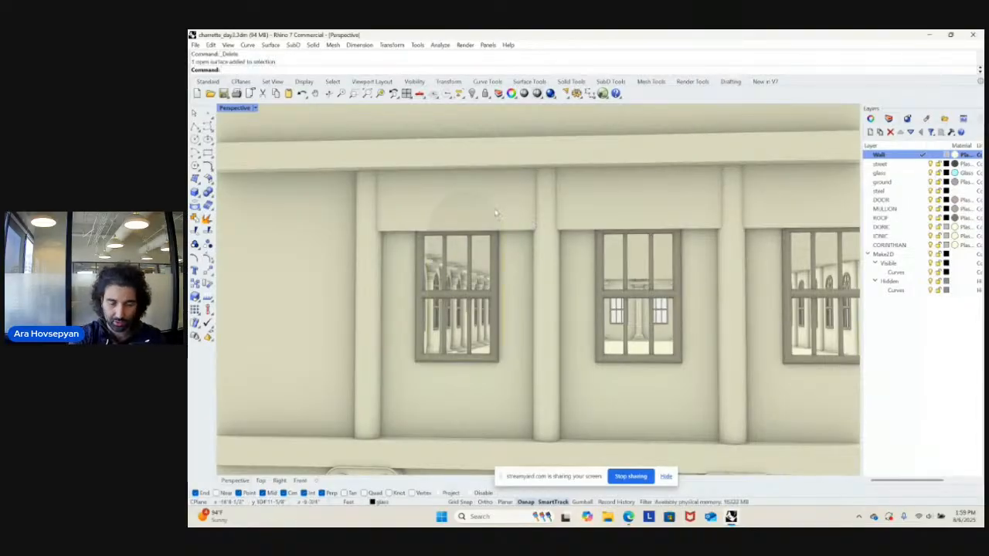
key(Delete)
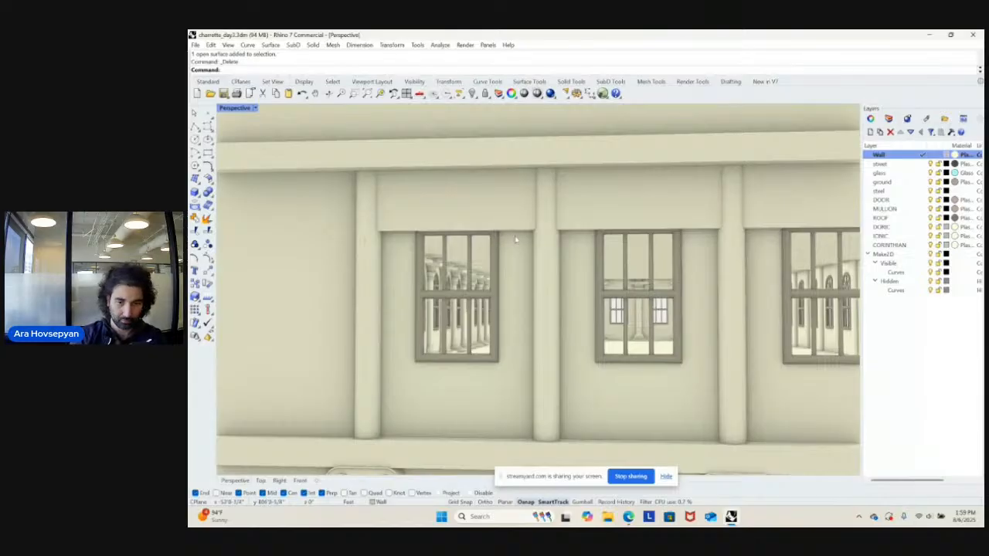
- Try to extrude the surface above the top-floor windows to both sides as a solid with a distance of 2
scroll(516, 240, down, 5)
scroll(546, 244, up, 3)
scroll(541, 241, down, 3)
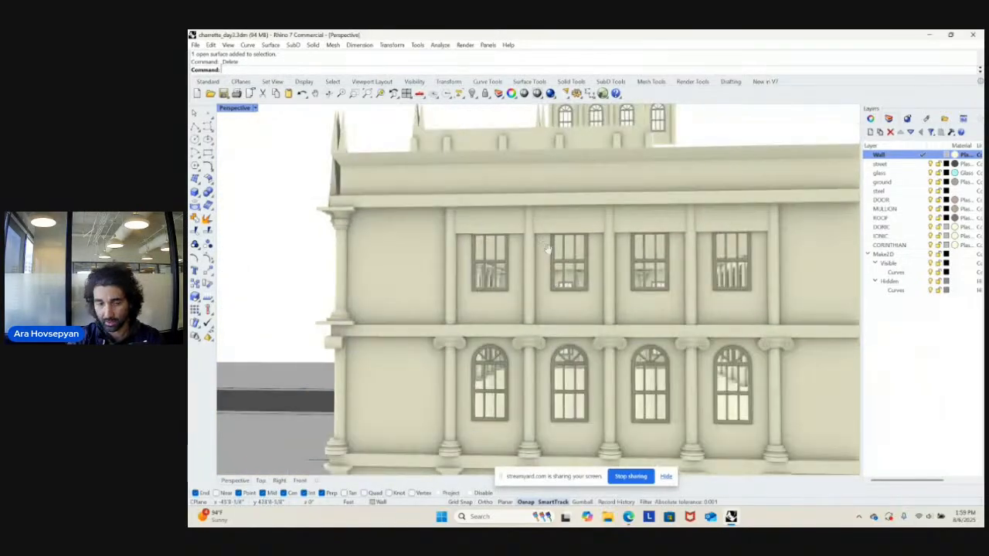
right_drag(548, 248, 575, 242)
scroll(556, 239, up, 5)
scroll(555, 239, down, 5)
scroll(578, 241, up, 5)
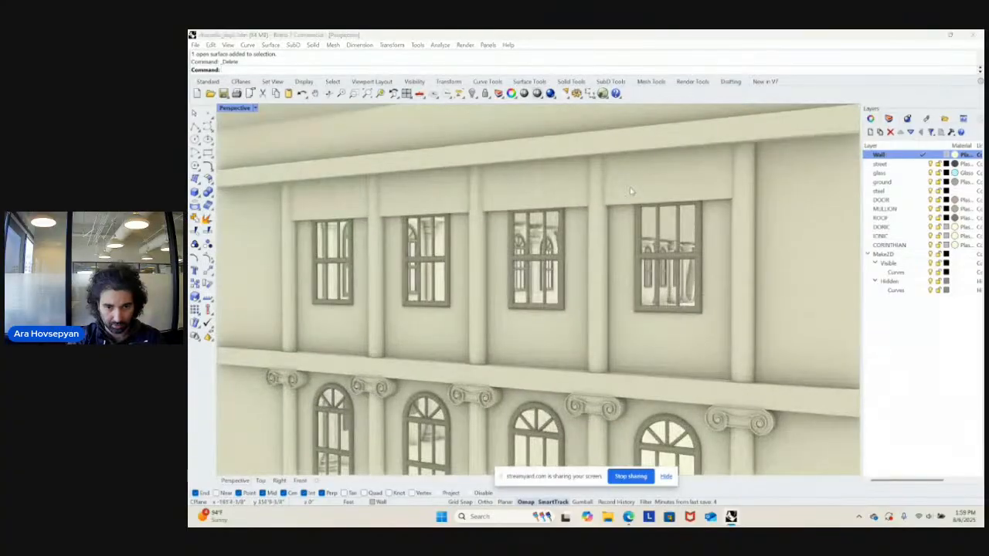
click(628, 211)
right_drag(618, 207, 581, 216)
text(extrude)
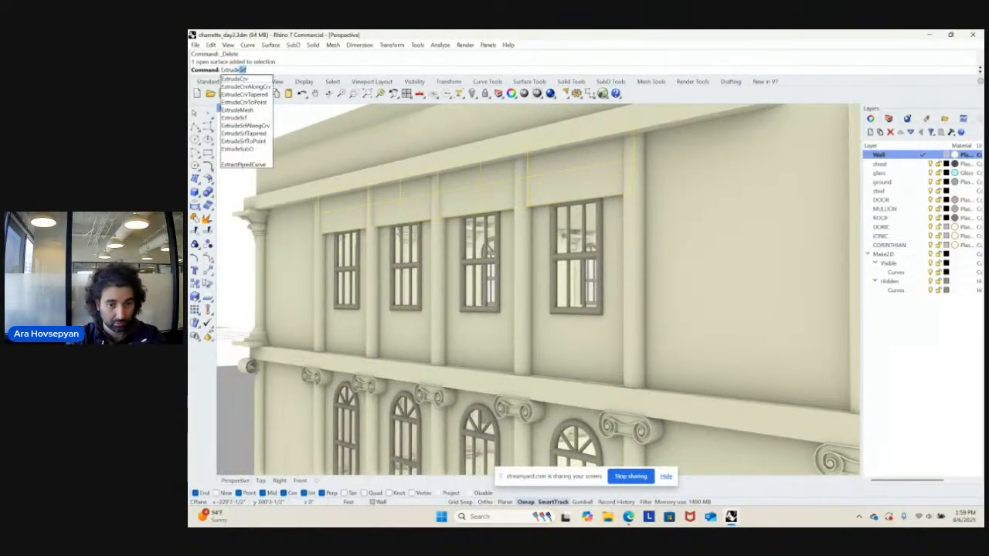
key(Return)
right_drag(482, 260, 552, 280)
scroll(533, 289, up, 5)
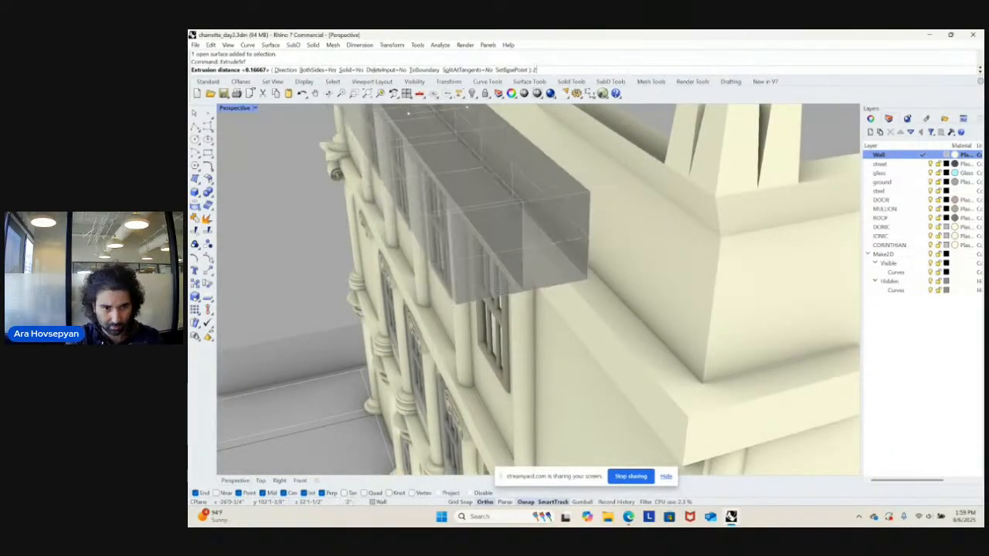
click(502, 294)
right_drag(502, 294, 525, 250)
key(ctrl+z)
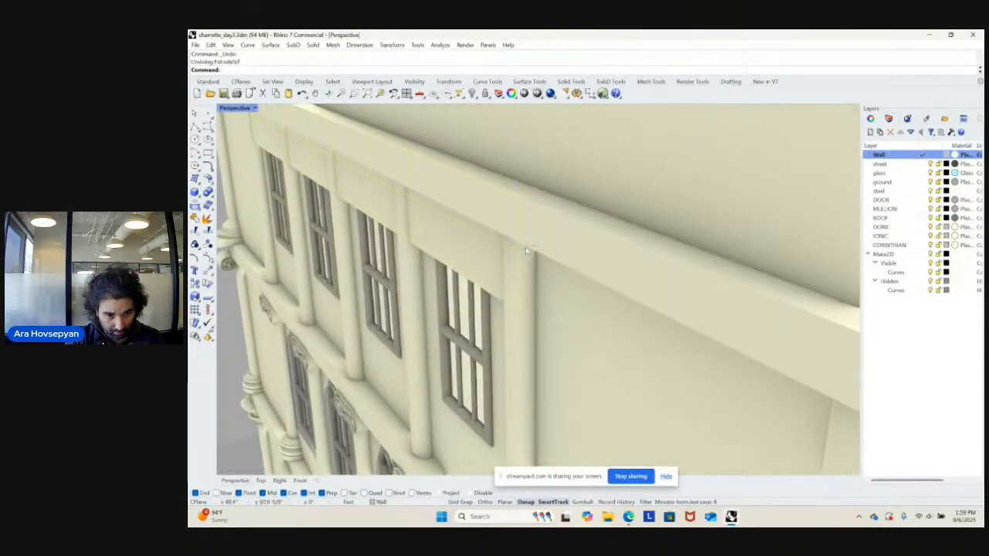
- Extrude the surface above the top-floor windows 4" to both sides as a solid
key(Return)
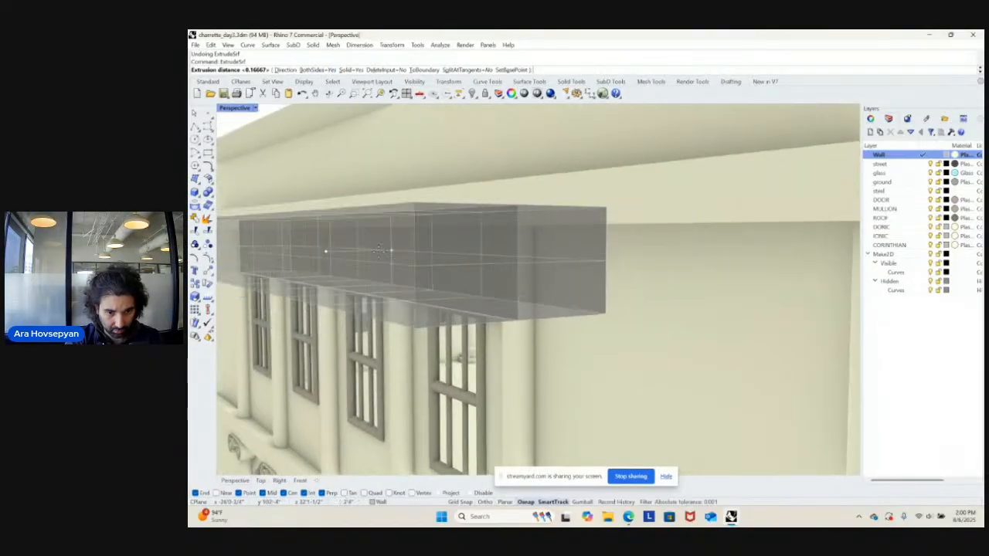
text(4)
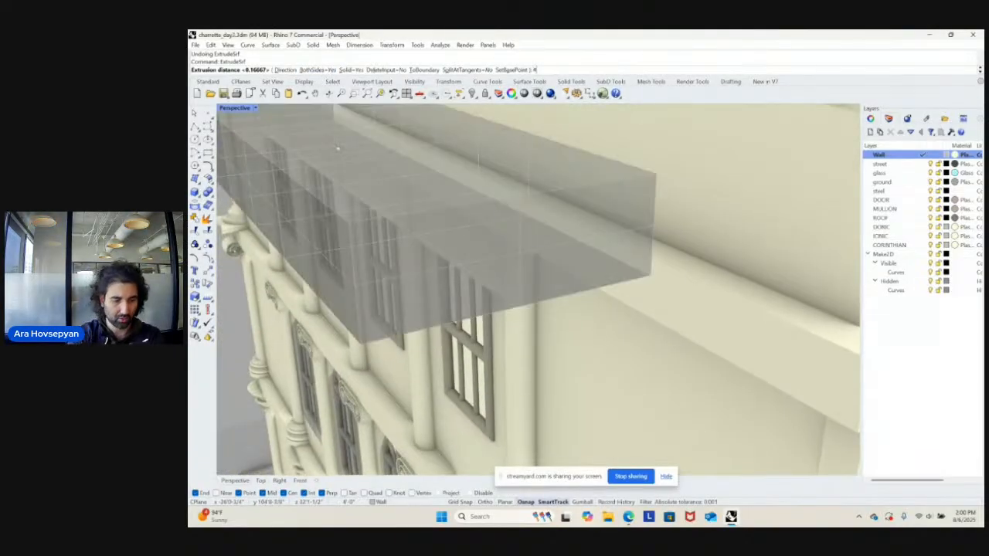
key(Return)
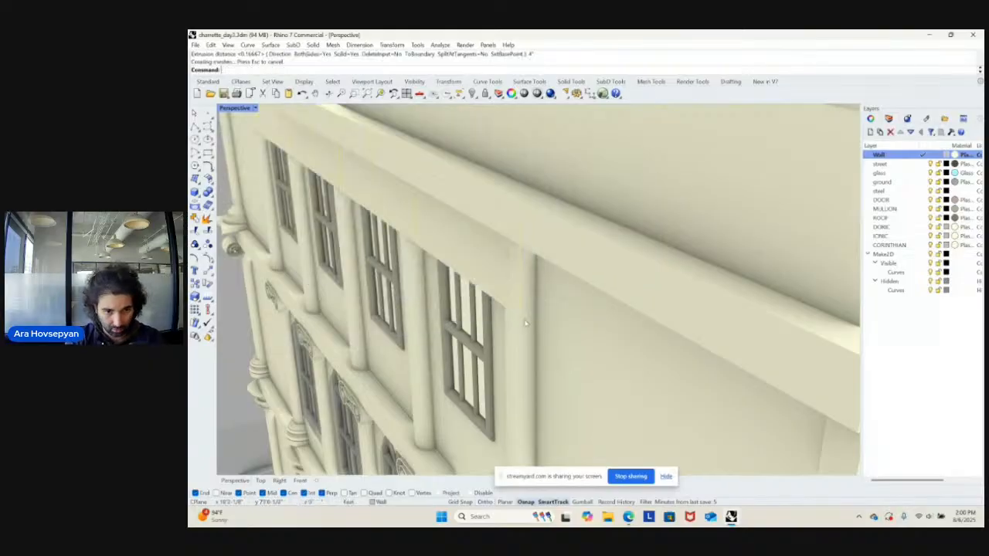
- Examine the facade with diagonal braces, its columns and its three rows of windows, up close and as a whole
scroll(526, 323, down, 6)
right_drag(526, 323, 609, 280)
scroll(519, 300, down, 3)
scroll(627, 295, up, 3)
scroll(657, 290, down, 3)
scroll(693, 312, up, 2)
scroll(591, 308, down, 4)
scroll(584, 304, up, 6)
scroll(583, 302, down, 5)
scroll(618, 279, up, 5)
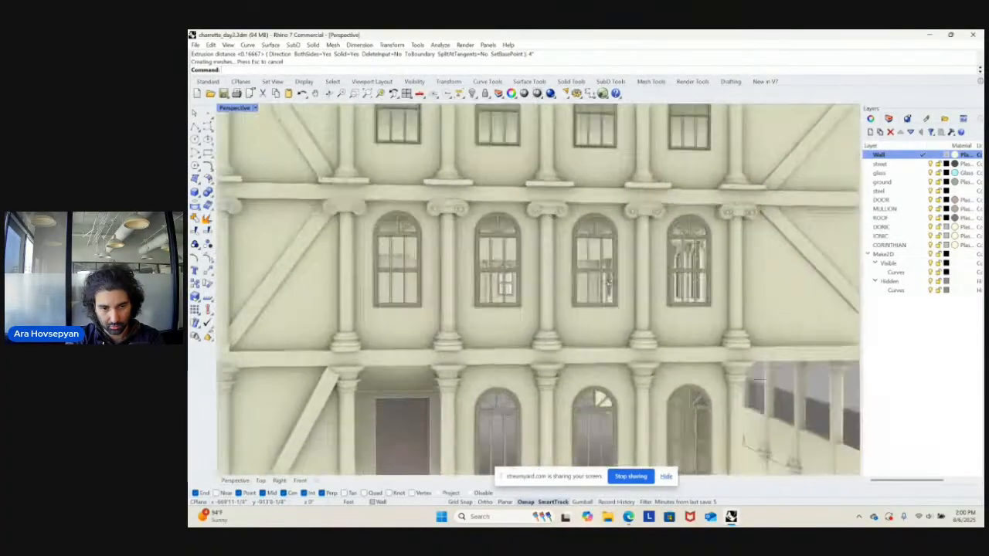
scroll(609, 282, down, 6)
scroll(611, 284, up, 5)
scroll(614, 285, down, 4)
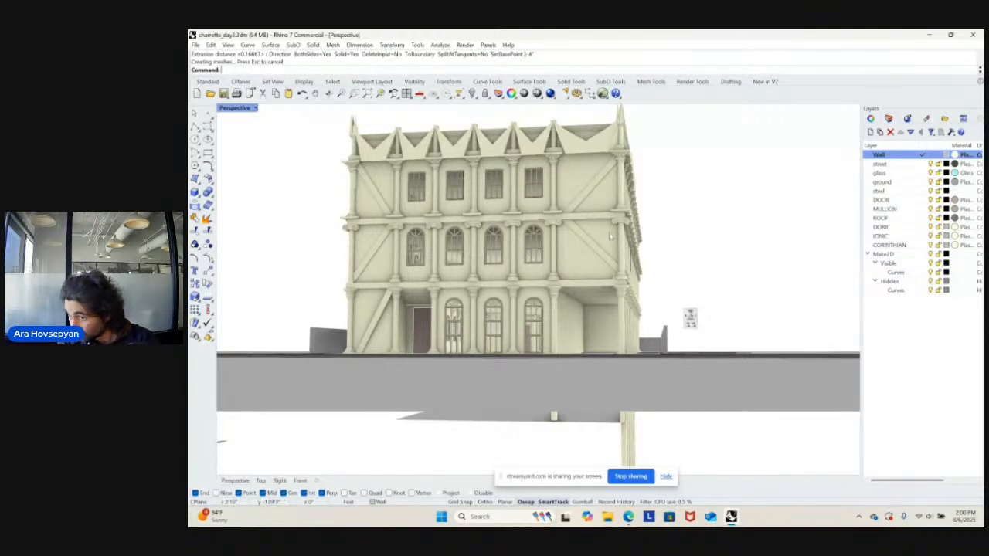
- Examine the building's long side facade, street corner and roofline, ending close to the rooftop pavilion
right_drag(610, 237, 420, 172)
scroll(712, 215, up, 6)
scroll(713, 215, down, 6)
scroll(657, 215, down, 3)
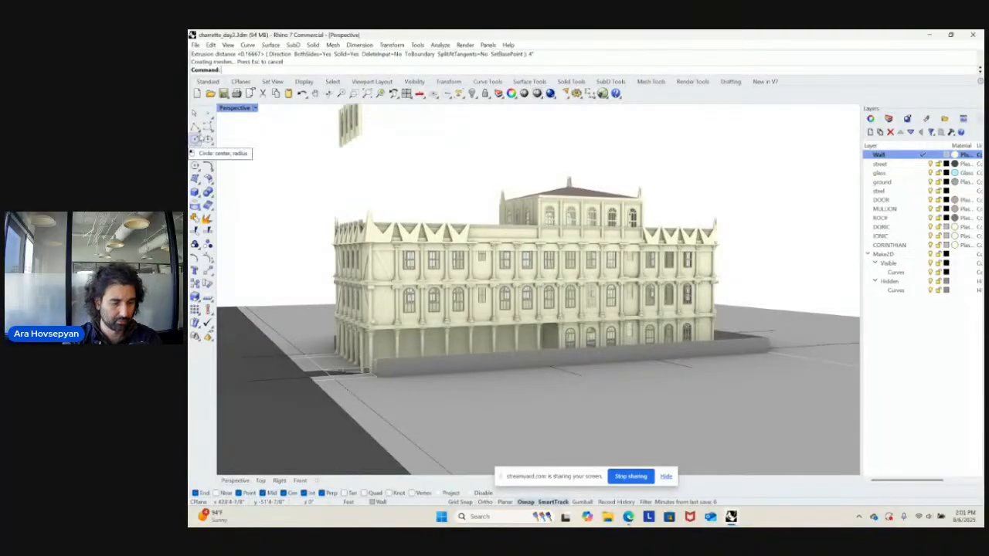
right_drag(489, 218, 541, 224)
scroll(541, 224, up, 3)
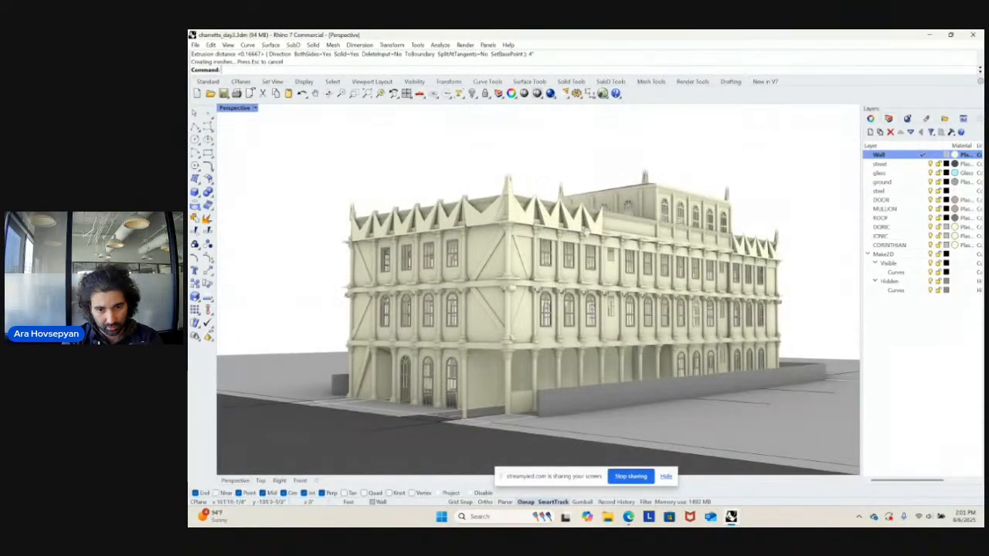
right_drag(644, 204, 664, 189)
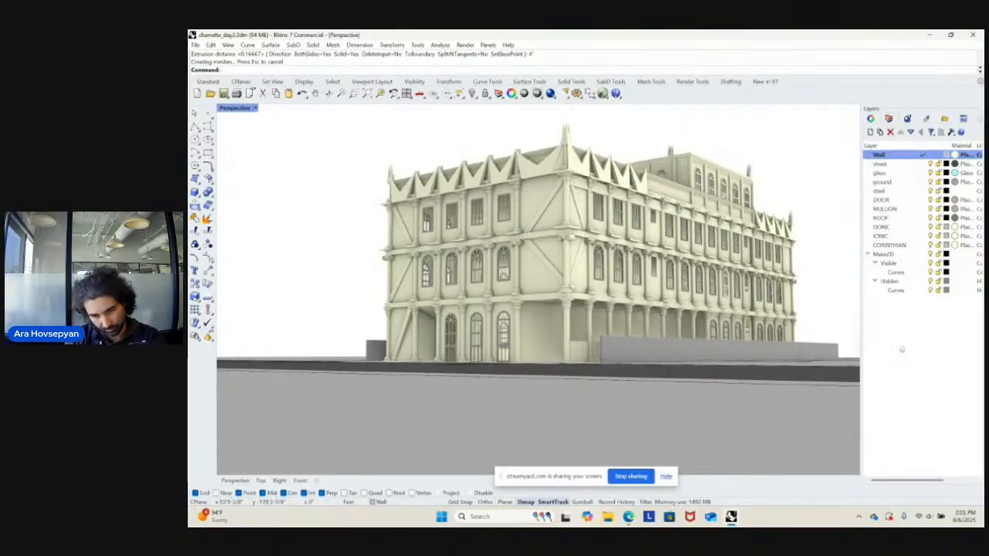
right_drag(734, 318, 669, 211)
scroll(645, 181, up, 8)
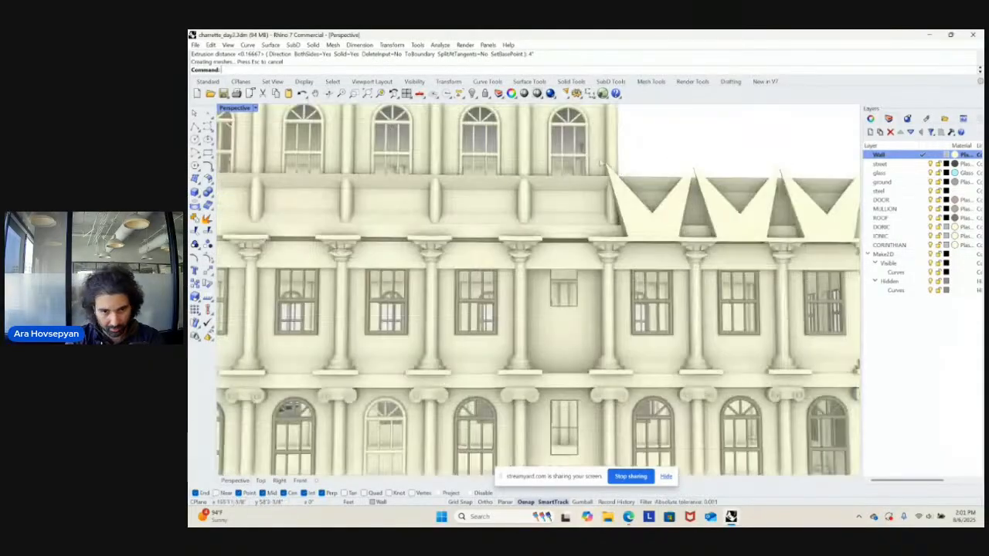
click(582, 152)
shift+right_drag(582, 151, 646, 247)
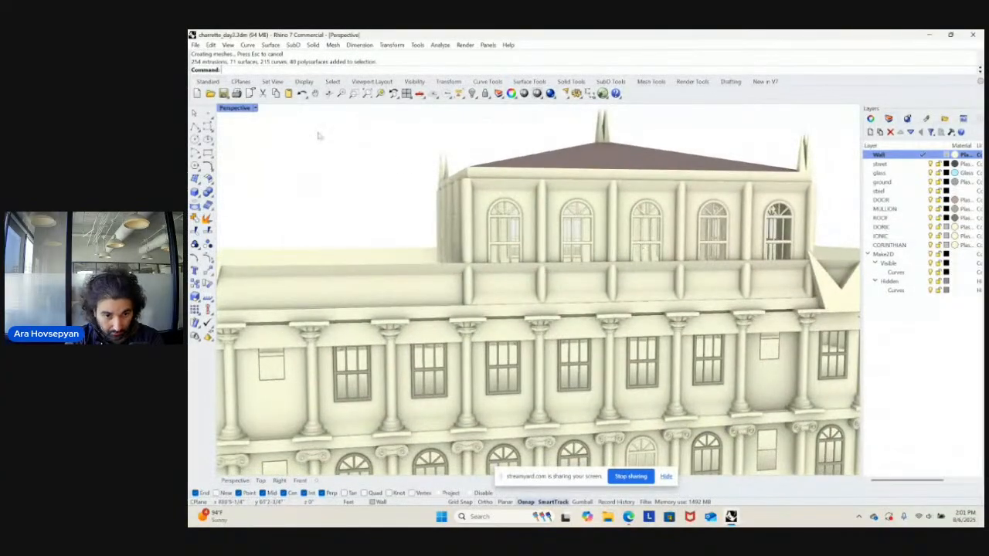
key(Return)
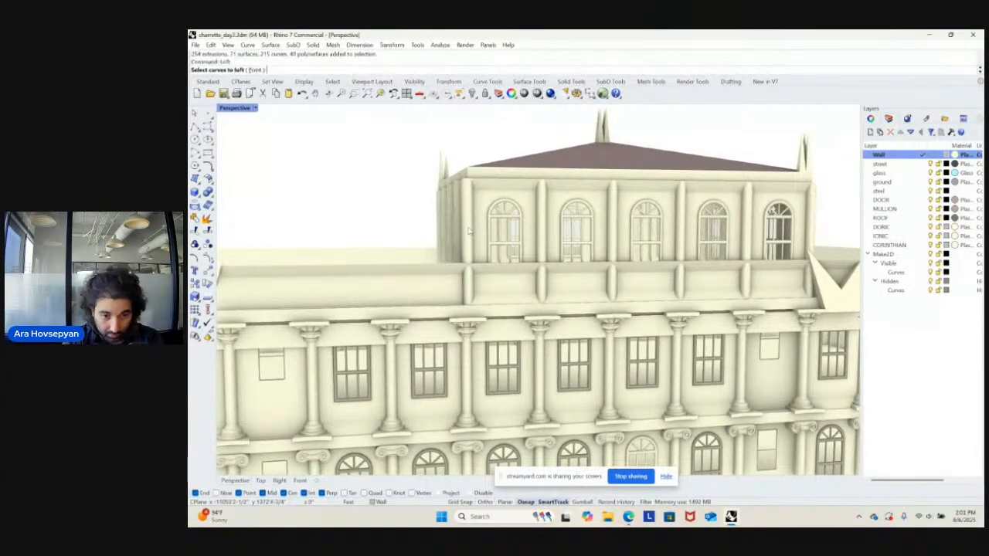
click(469, 230)
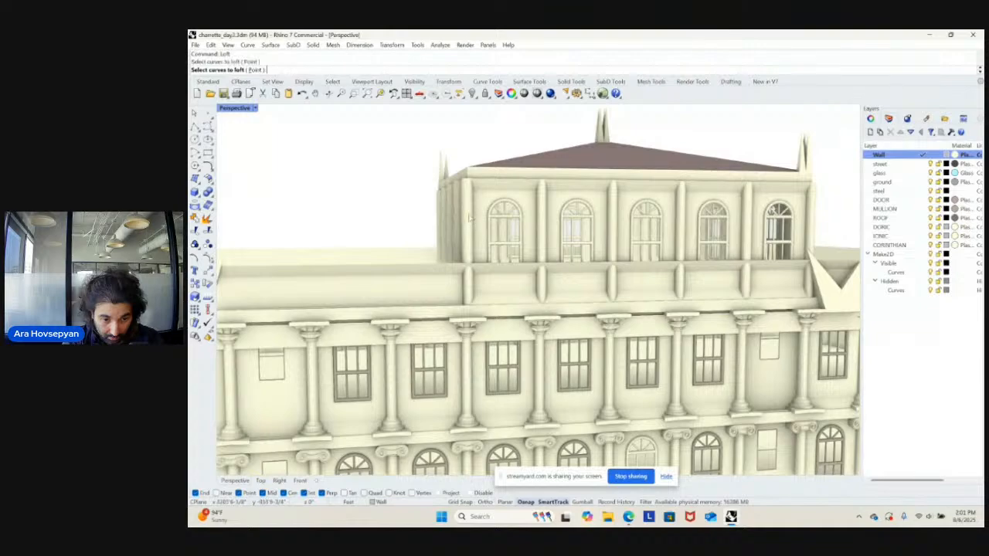
- Set the perspective view to the Shaded display mode with the rooftop pavilion in sight
click(254, 108)
click(244, 154)
right_drag(417, 232, 445, 193)
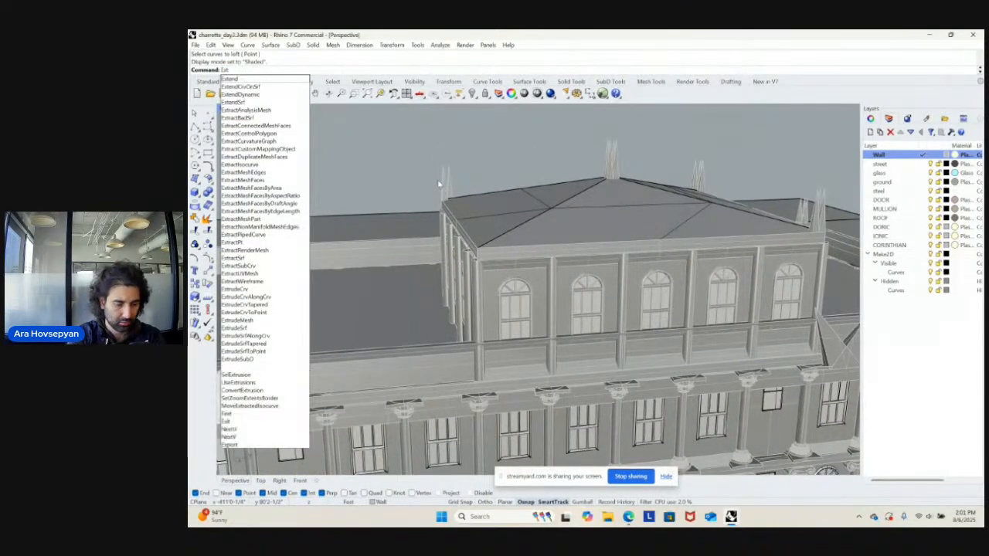
key(Escape)
text(Dup)
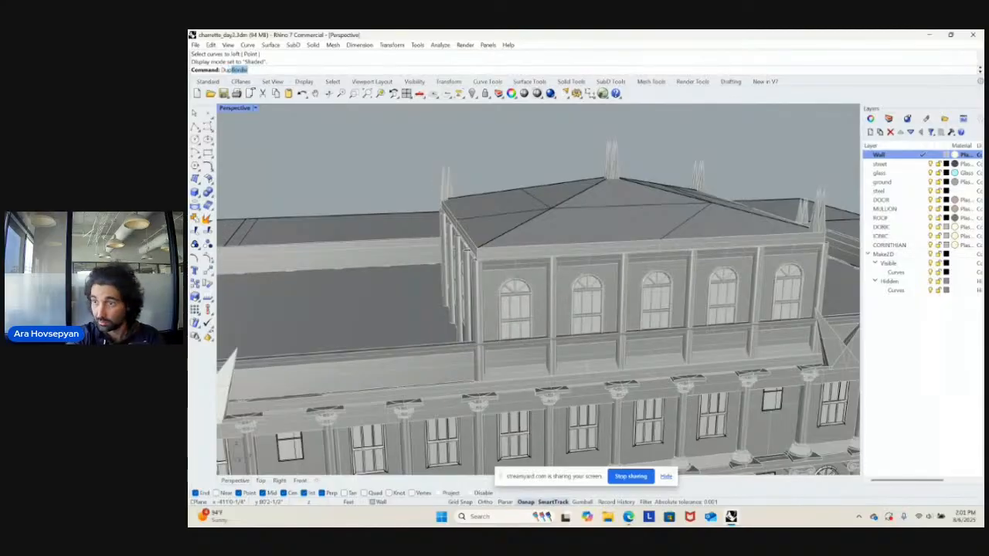
text(Edge)
key(Return)
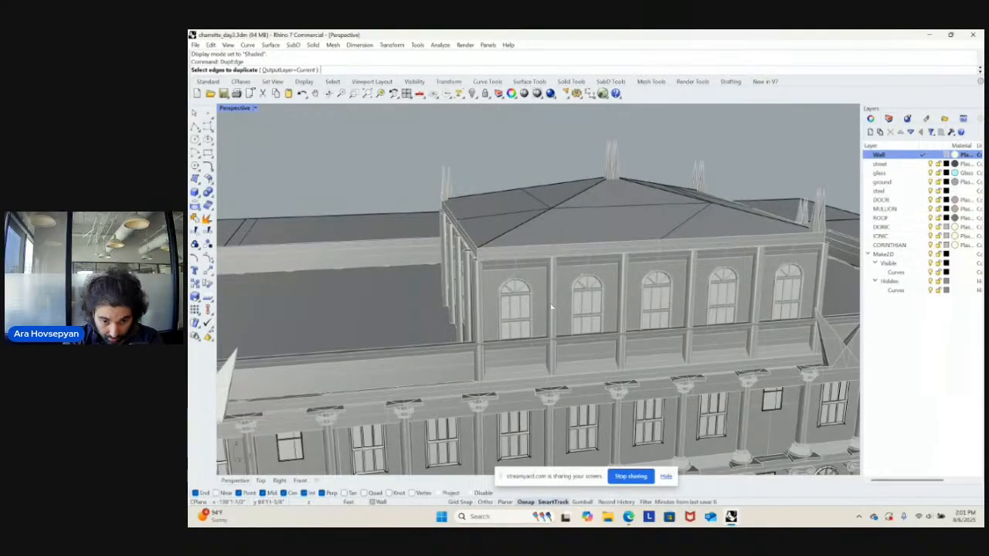
right_drag(554, 281, 611, 309)
scroll(611, 308, up, 7)
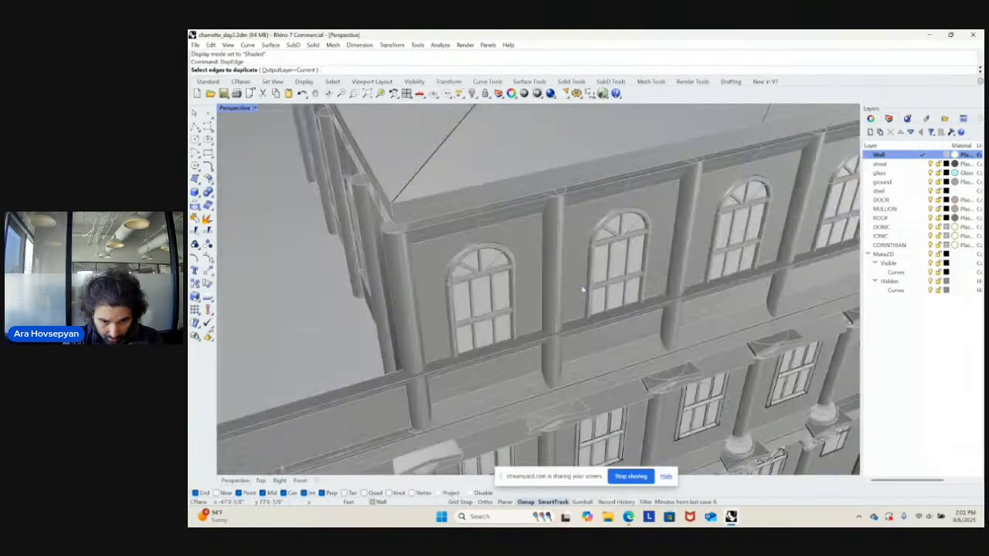
scroll(570, 285, down, 4)
key(Escape)
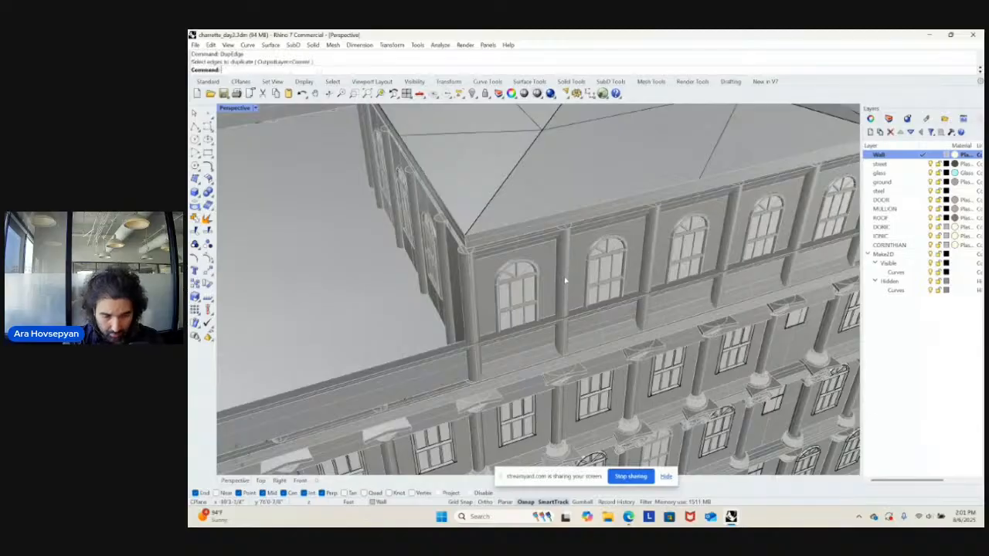
text(Extract)
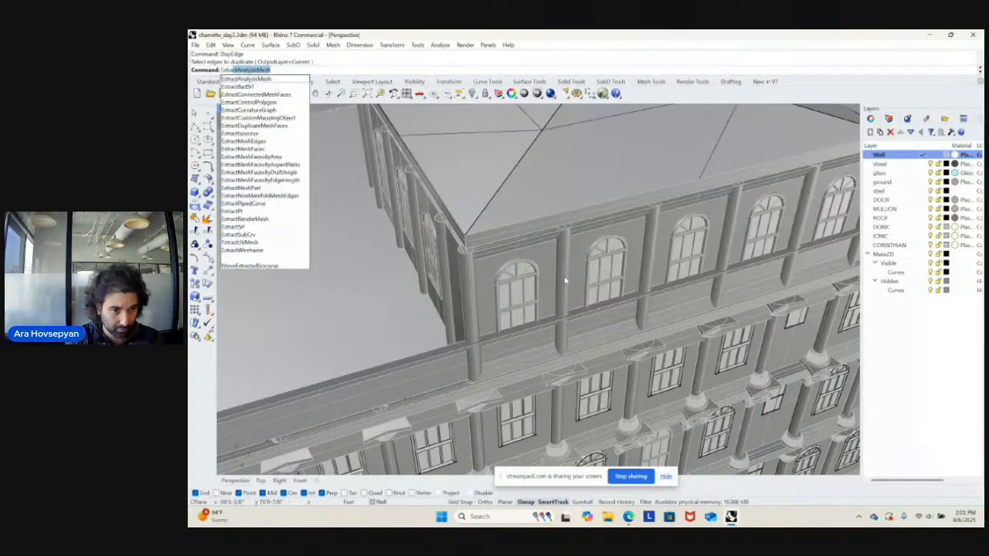
text(Wireframe)
key(Return)
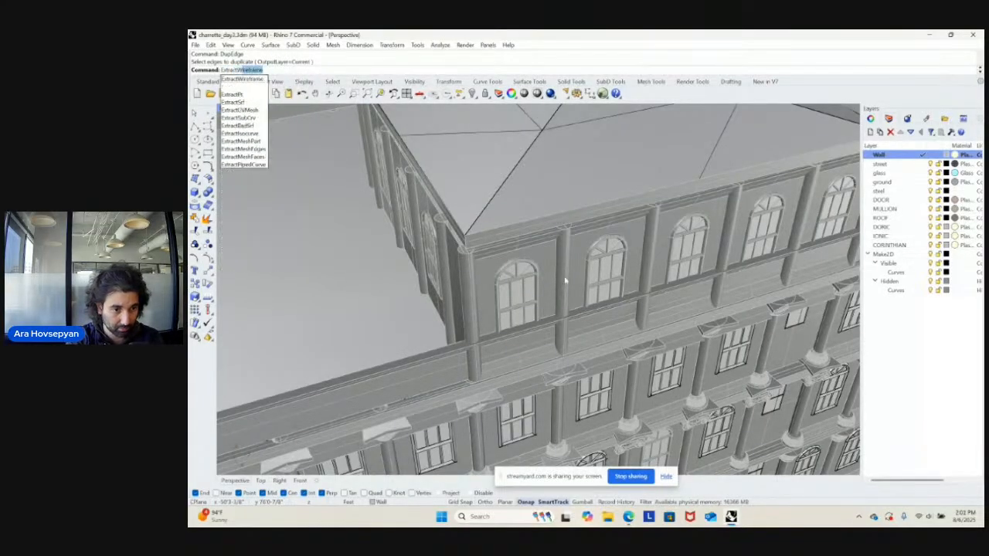
click(568, 281)
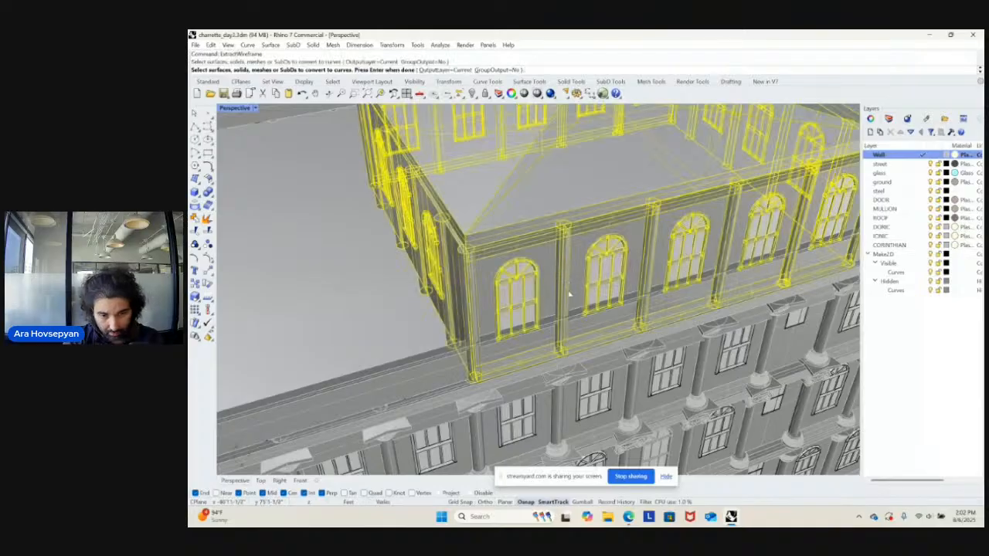
key(Return)
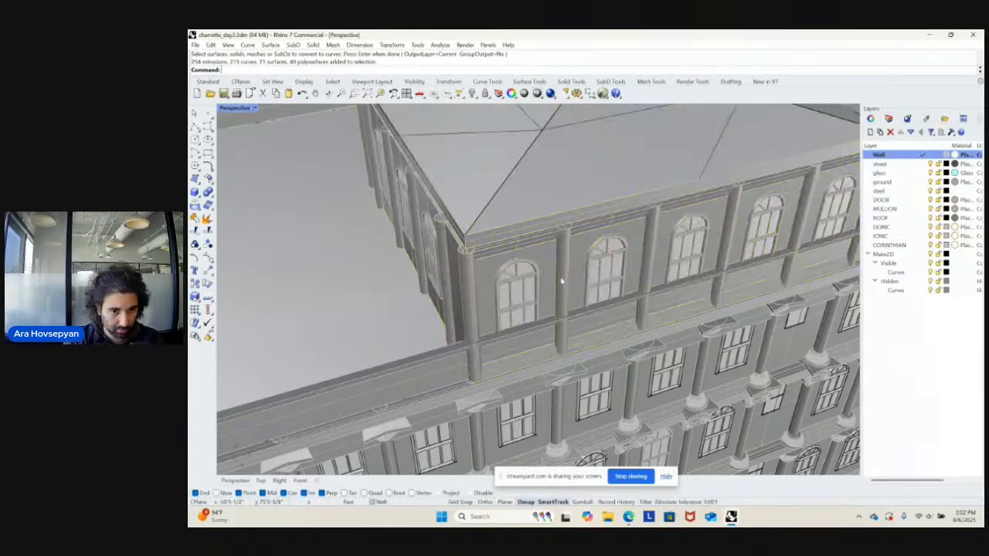
- Try to ungroup the rooftop pavilion and its corner window bay, and undo the ungrouping
key(Return)
key(Escape)
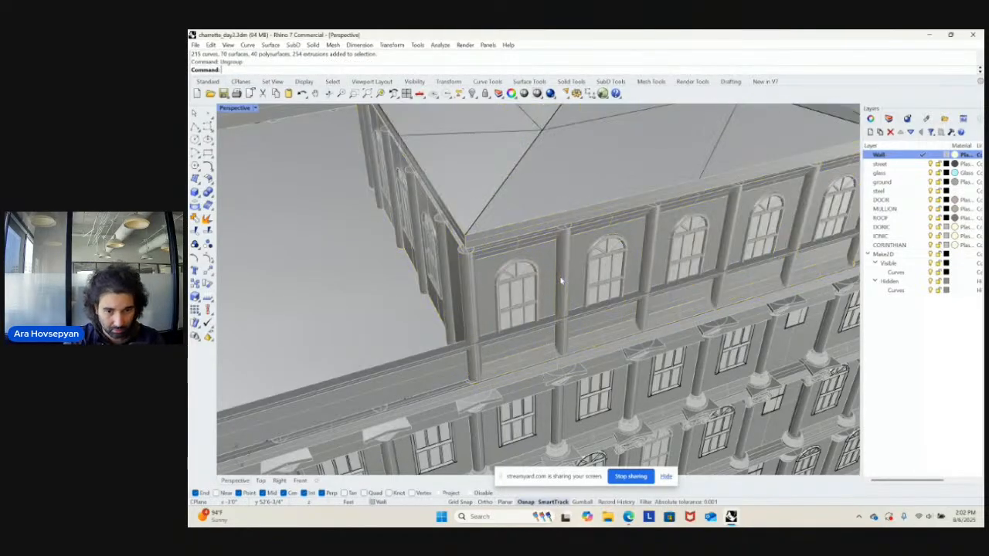
click(562, 281)
key(Escape)
click(476, 294)
key(Escape)
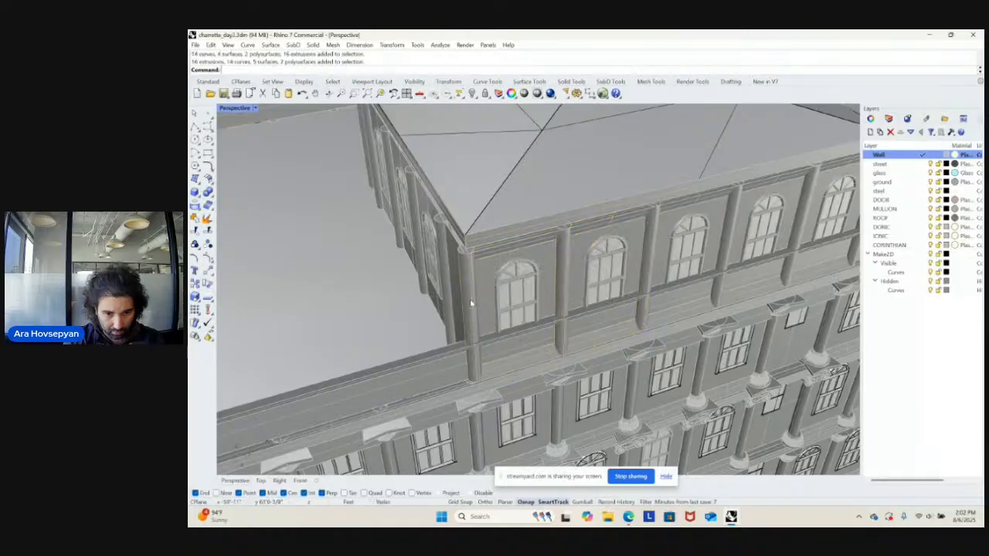
click(473, 302)
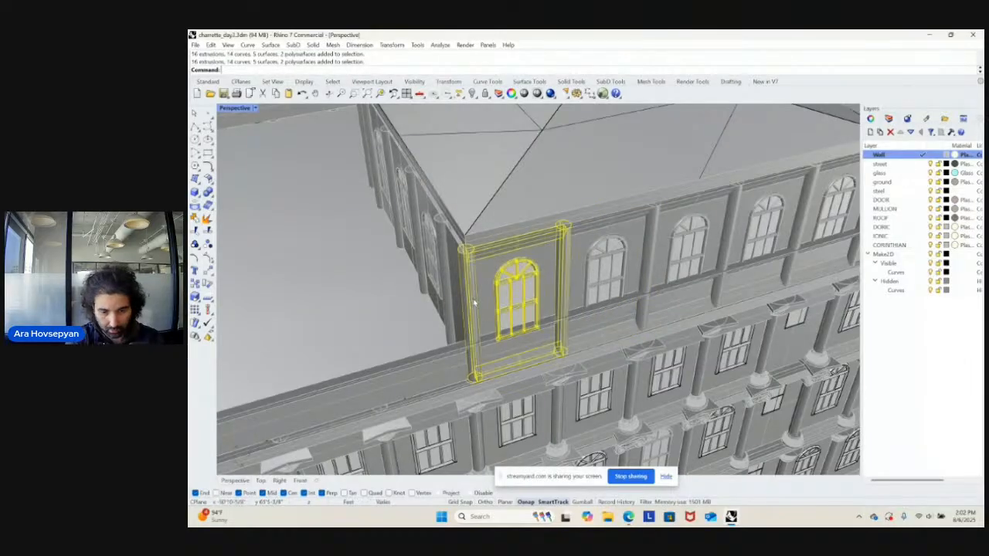
key(Return)
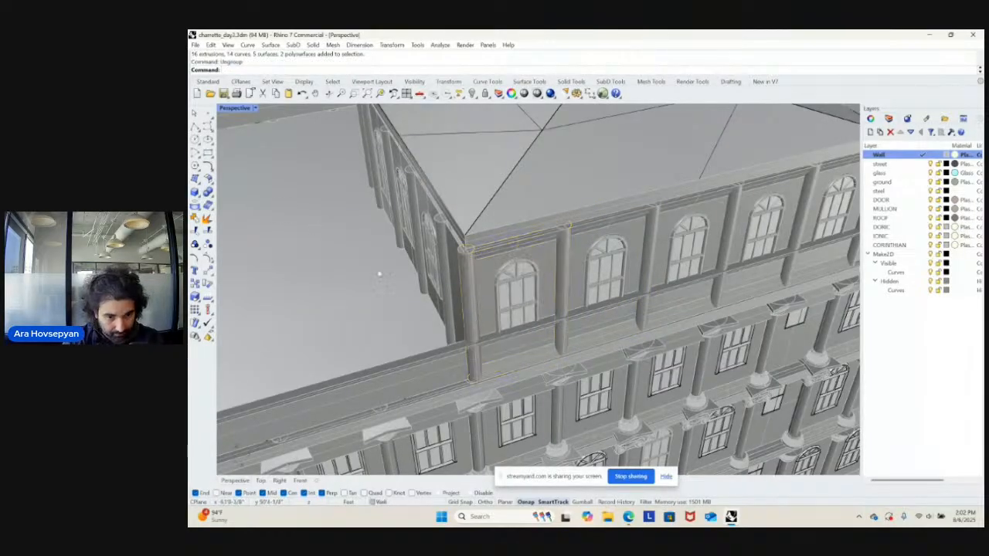
click(480, 266)
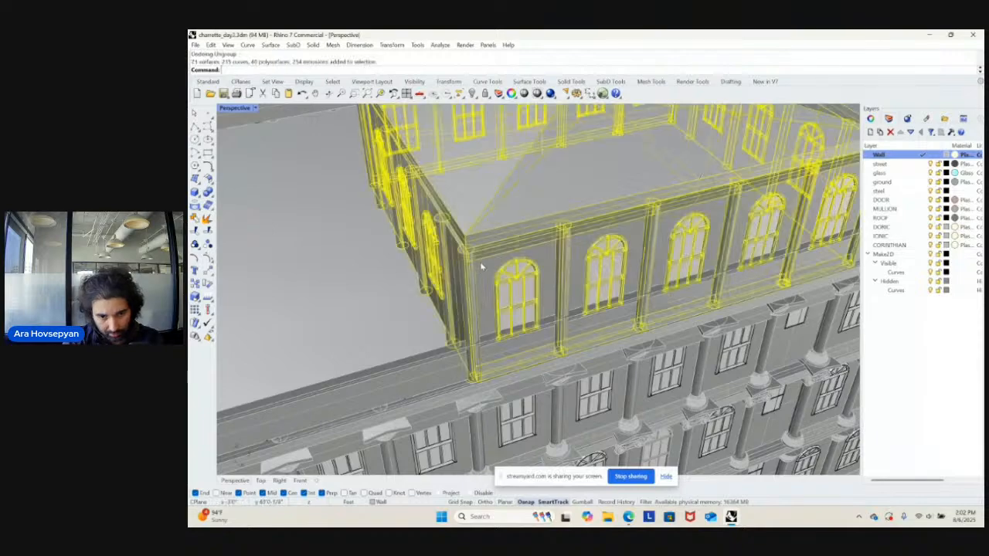
key(Escape)
- Draw a straight polyline along the top of the pavilion's corner window bay, from the corner column to the next column
click(195, 126)
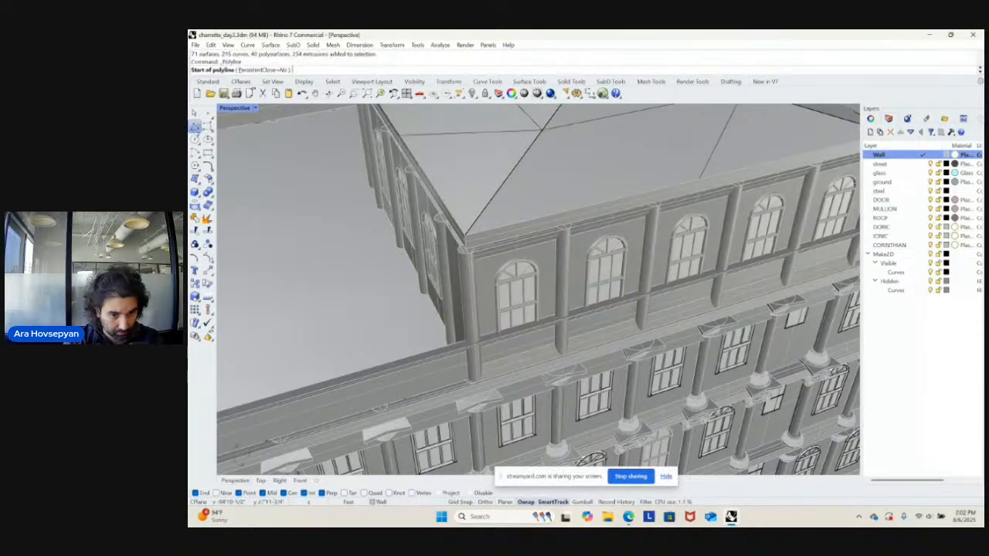
click(466, 252)
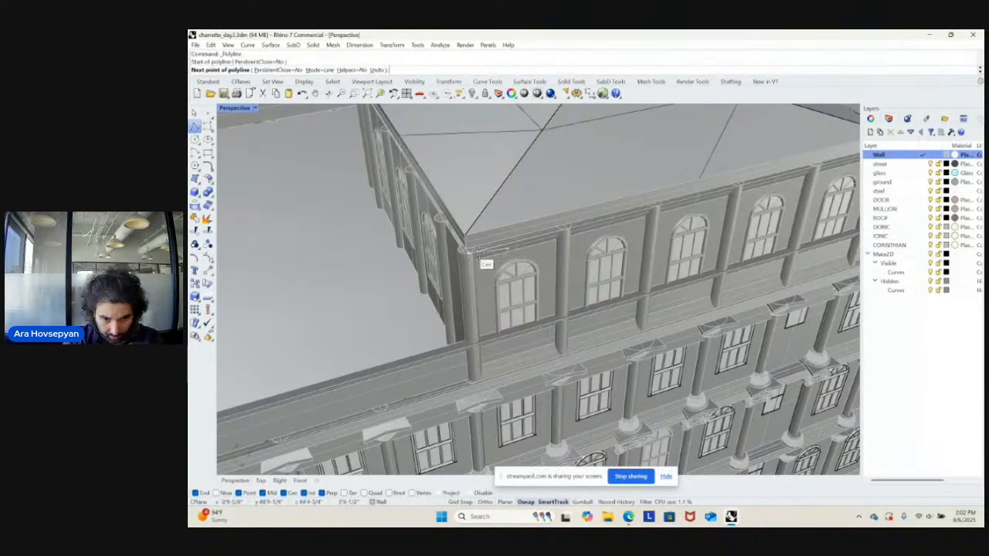
click(567, 232)
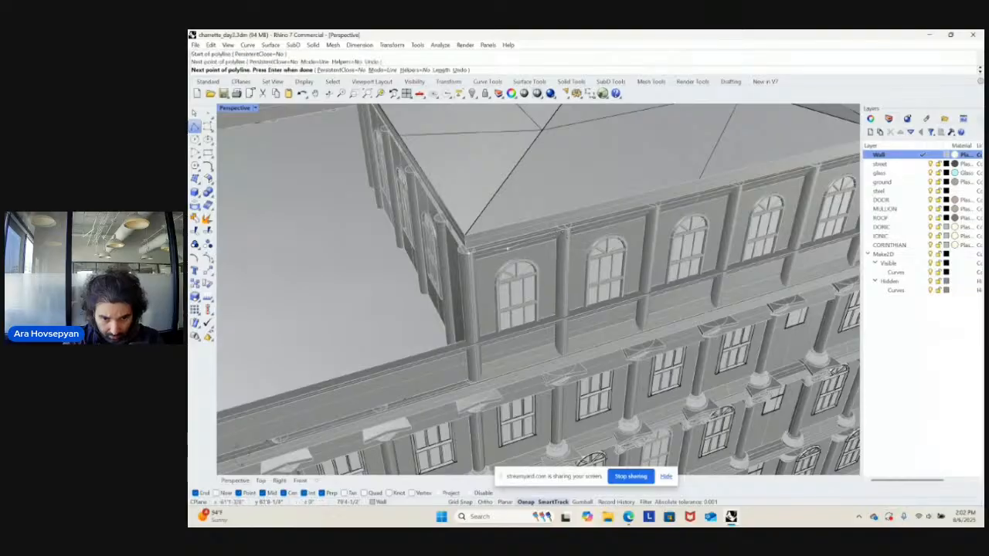
key(Return)
click(550, 235)
key(Return)
key(Escape)
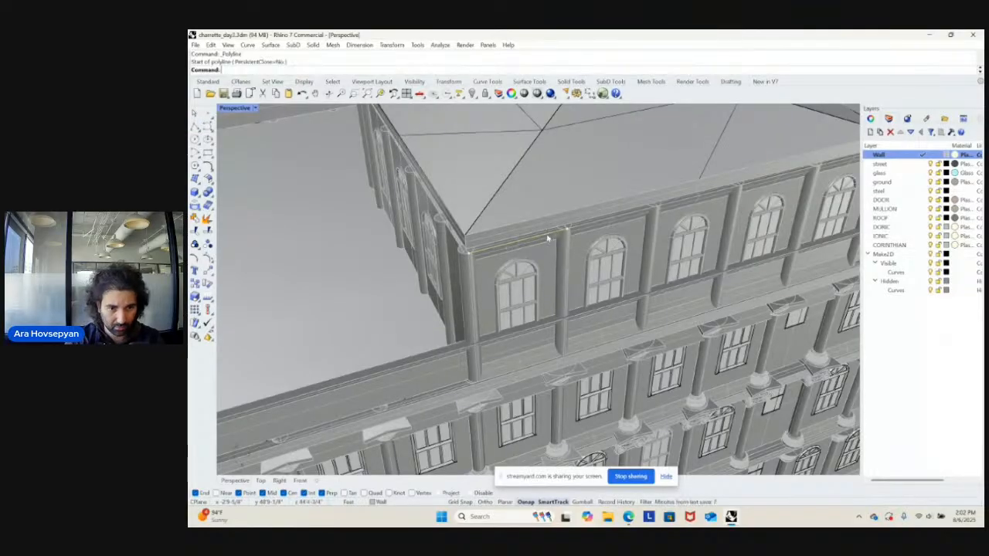
- Extrude the line above the corner bay down to the pavilion's base as an open surface
text(ExtrudeCrv)
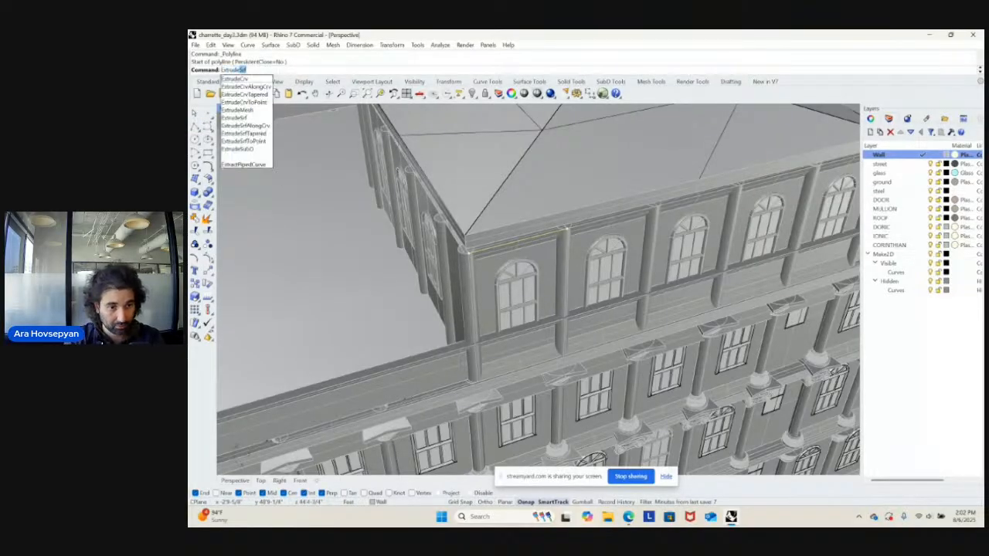
key(Return)
click(553, 357)
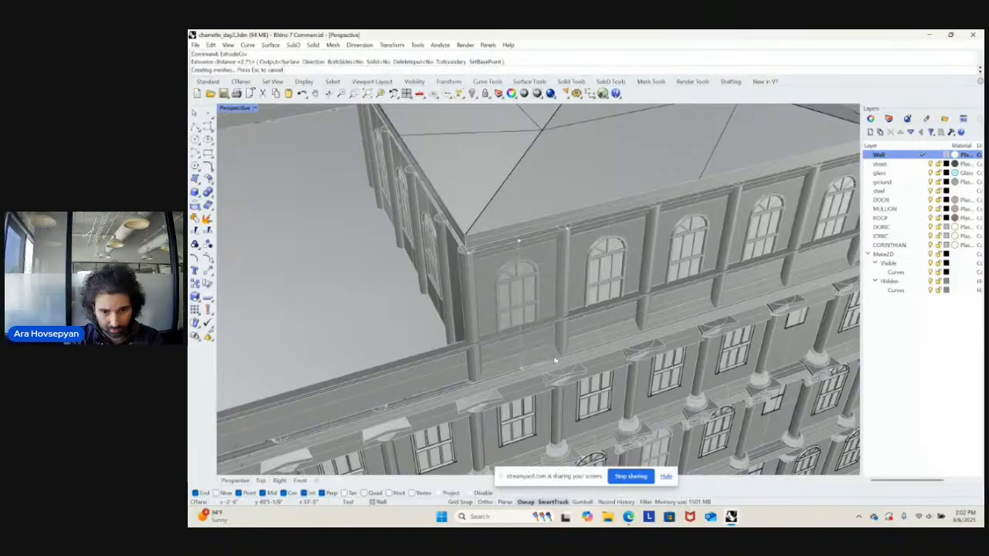
- Copy the blank wall panel to the bay at the other end of the same pavilion facade, aligned with the end column
scroll(555, 354, down, 6)
scroll(560, 331, up, 6)
scroll(559, 299, down, 5)
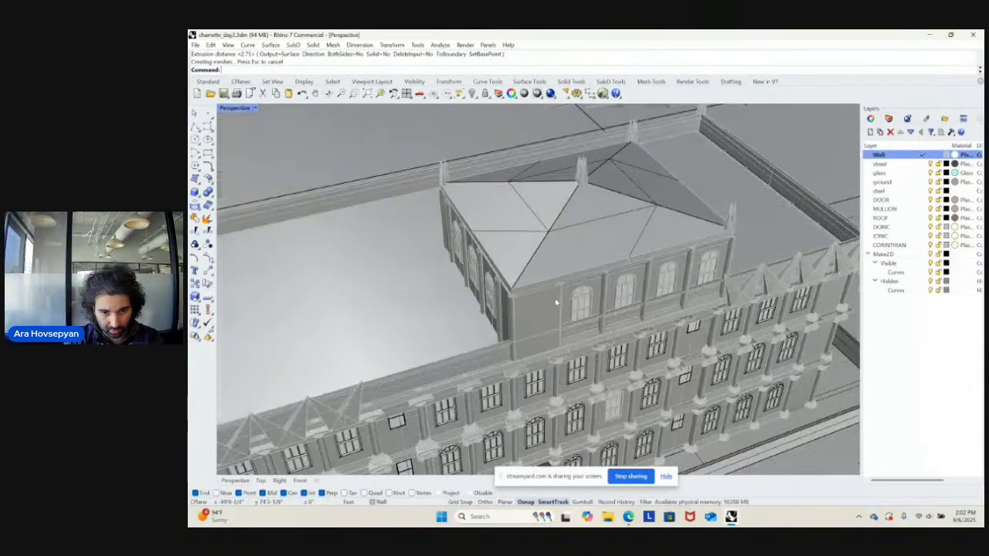
scroll(557, 303, up, 6)
click(553, 308)
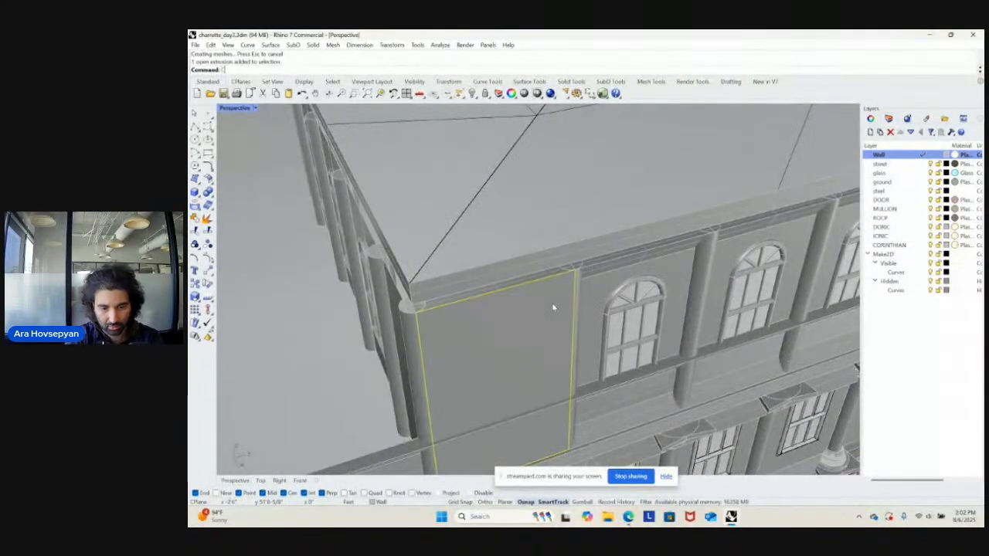
text(copy)
key(Return)
scroll(553, 305, up, 3)
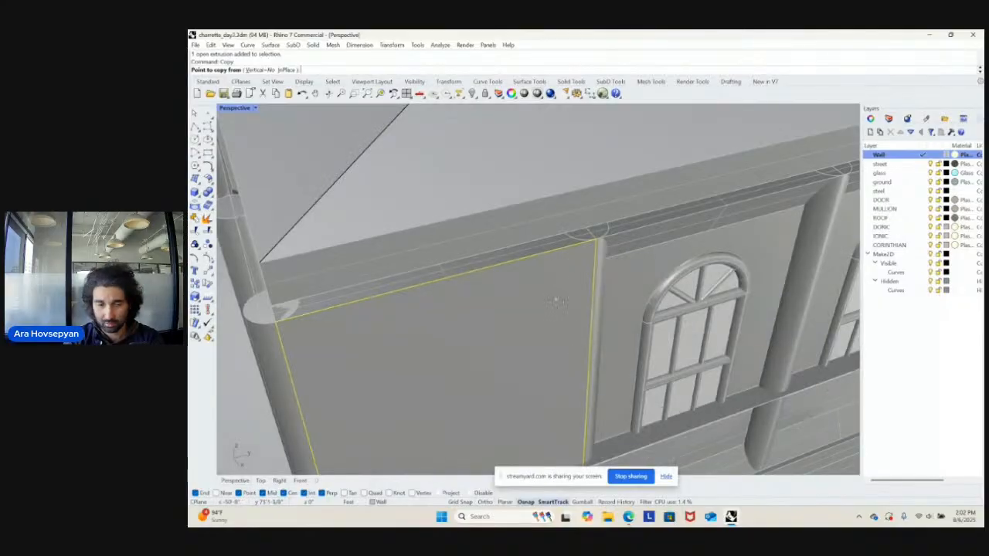
click(599, 241)
scroll(611, 243, down, 6)
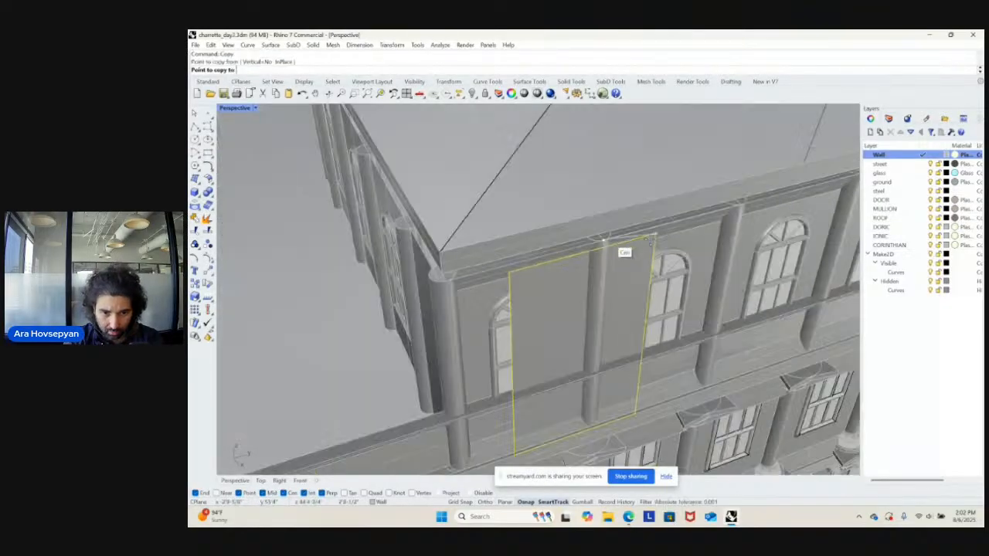
shift+right_drag(623, 245, 497, 280)
scroll(605, 232, up, 8)
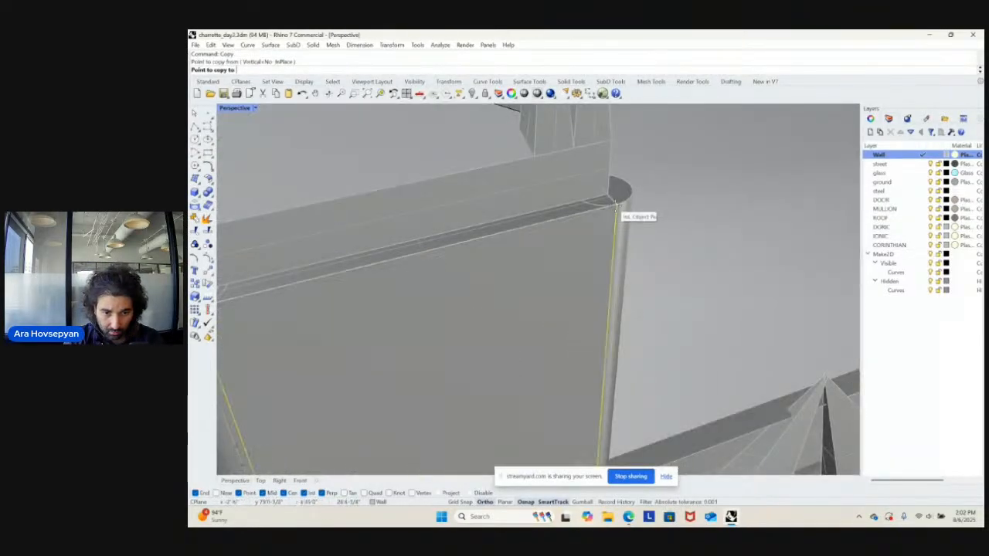
click(616, 205)
key(Return)
scroll(615, 243, down, 14)
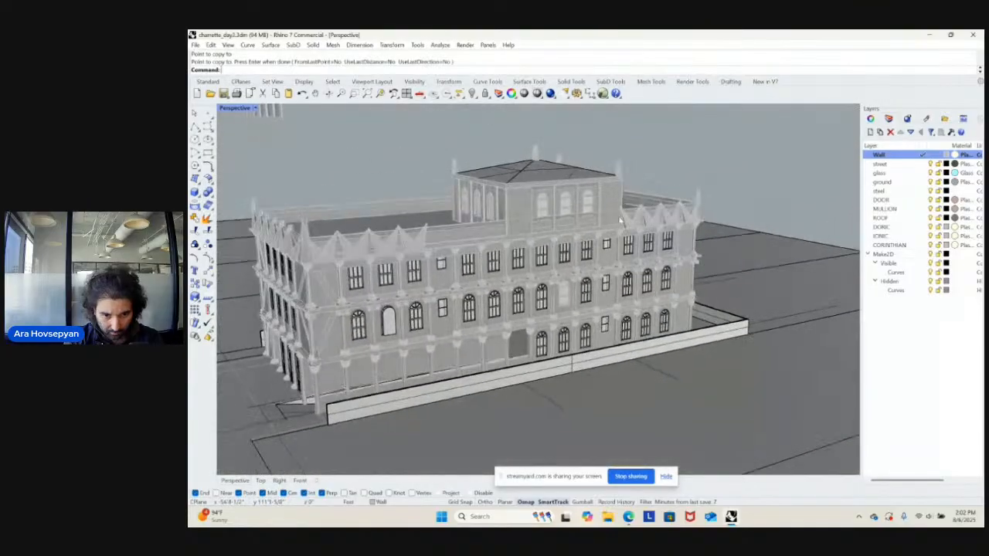
- Set the perspective view to the Rendered display mode and view the facade with the pavilion from above
click(236, 108)
click(275, 167)
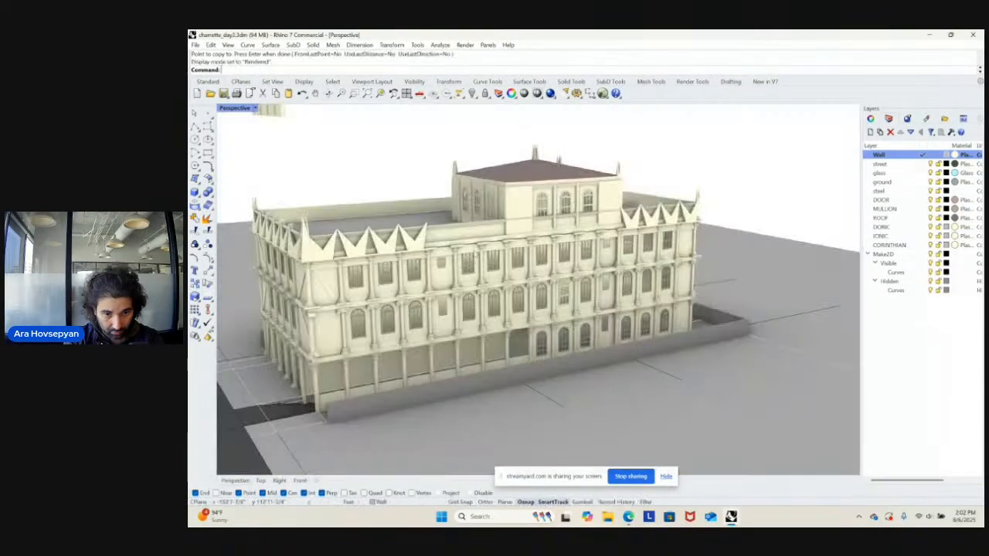
right_drag(402, 272, 581, 242)
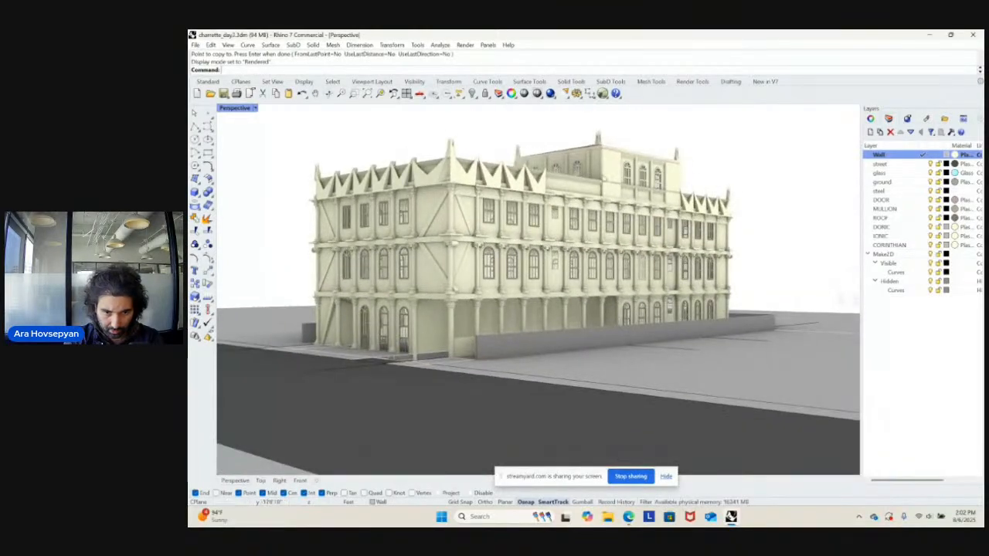
right_drag(622, 193, 604, 235)
scroll(603, 221, up, 3)
- Copy both blank panels of the pavilion facade straight down onto the top-storey bays directly beneath them
click(578, 204)
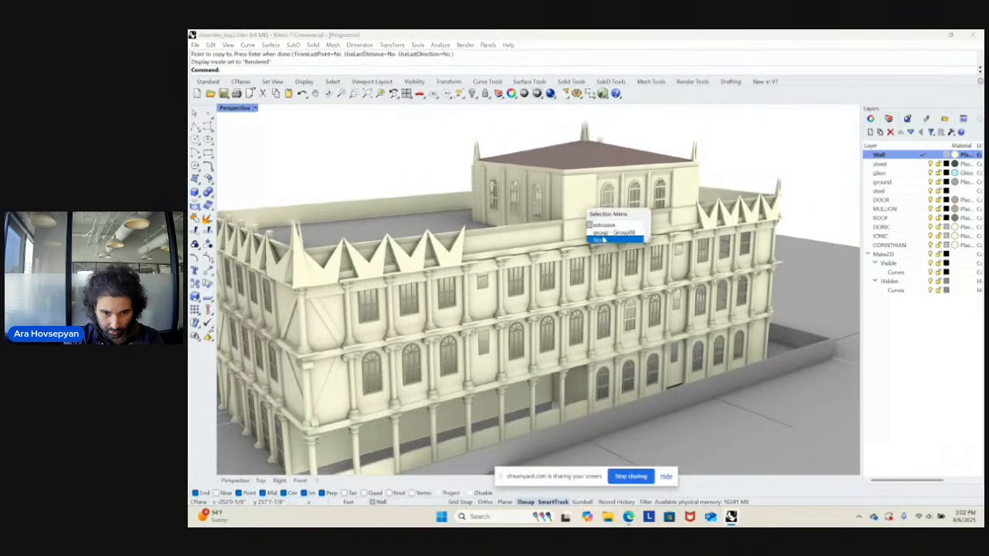
click(578, 202)
click(583, 183)
click(585, 202)
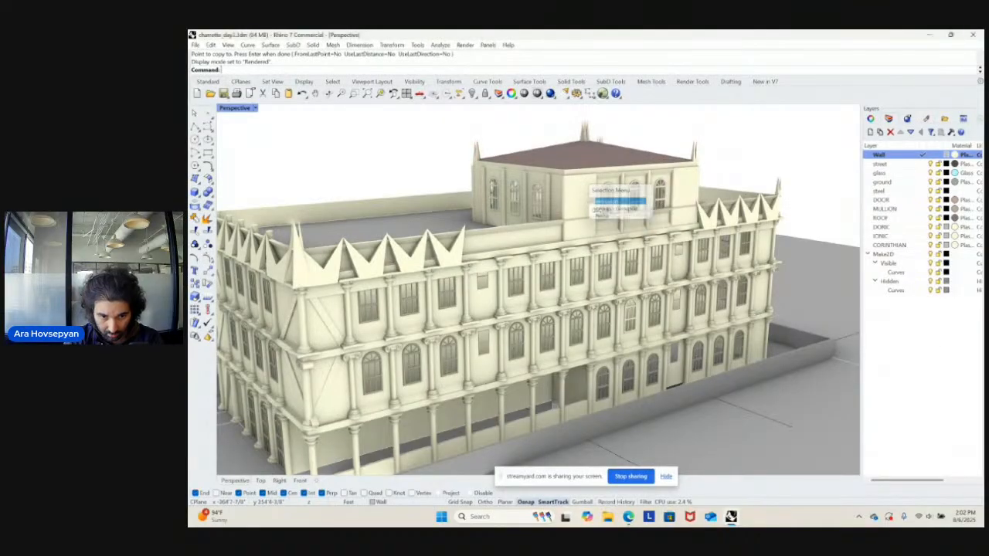
click(585, 202)
click(685, 192)
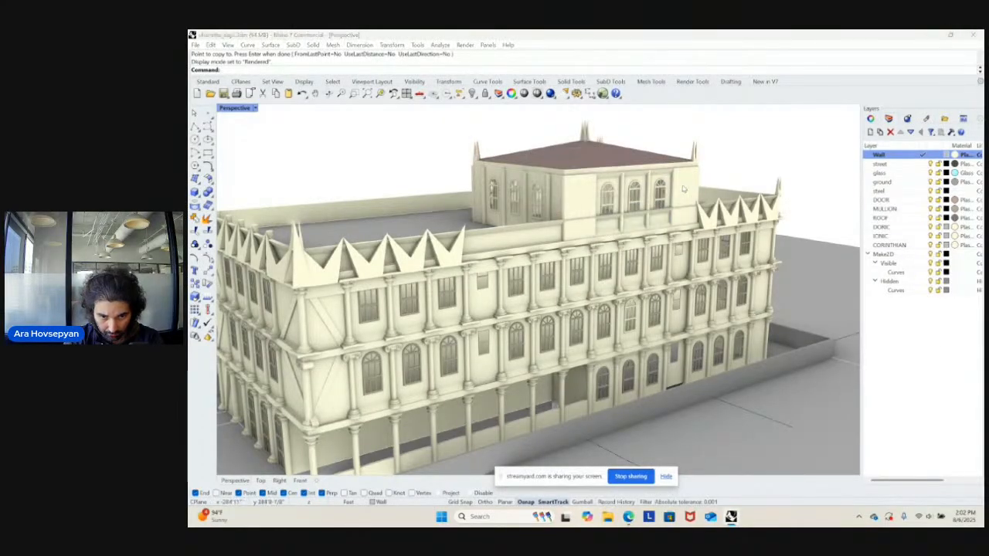
right_click(594, 206)
click(615, 221)
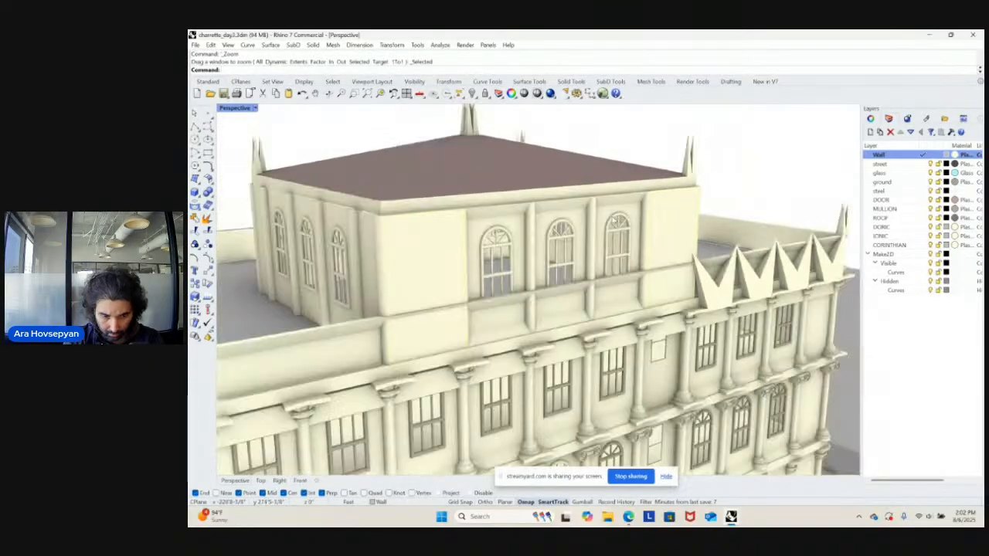
key(Return)
right_drag(727, 246, 701, 193)
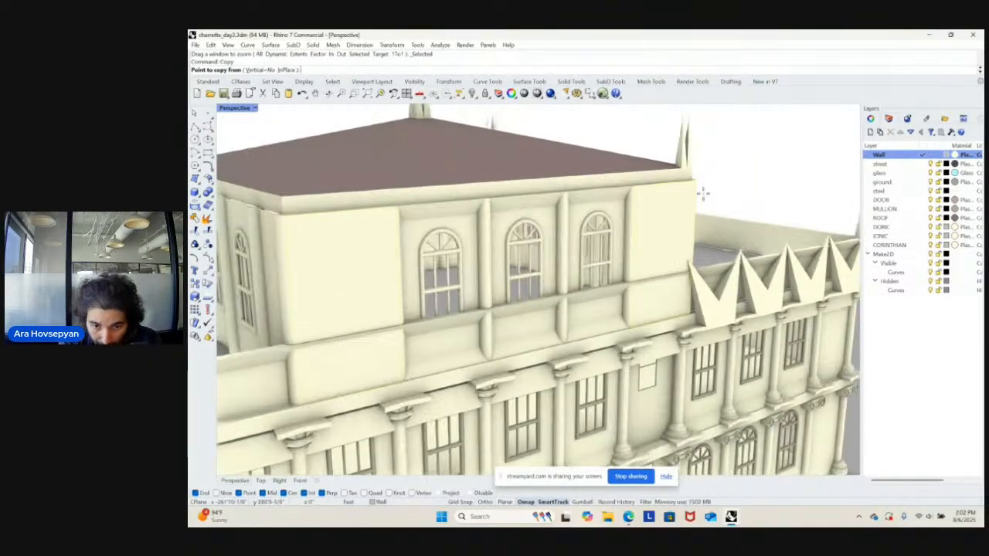
click(699, 180)
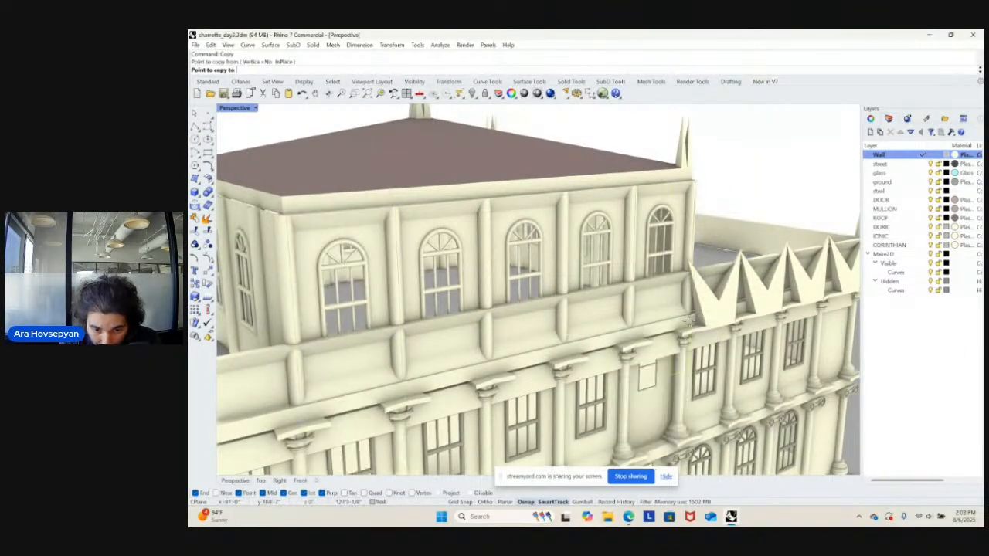
click(690, 313)
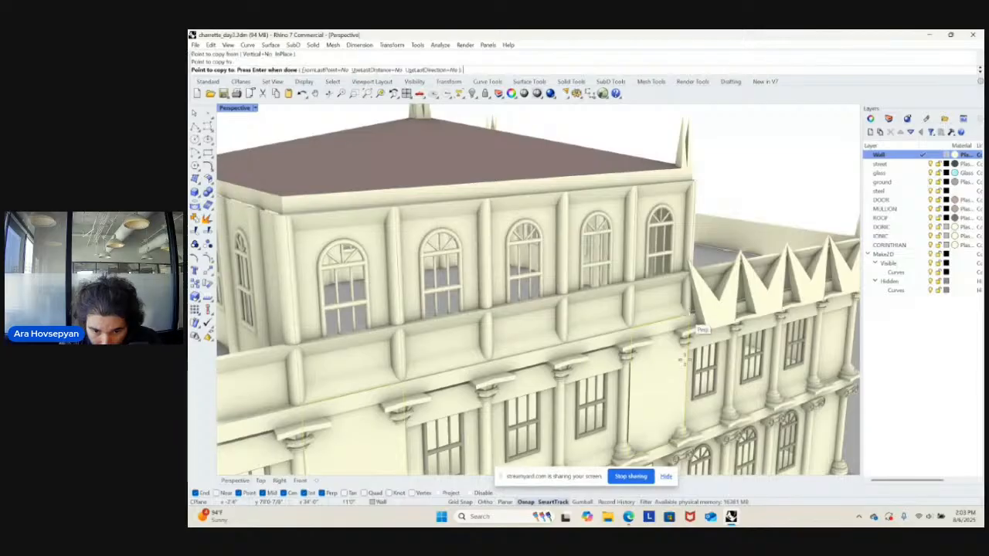
scroll(690, 312, down, 5)
key(Return)
- Stretch the two lower blank panels vertically down to the base of the facade, covering all three storeys
click(548, 417)
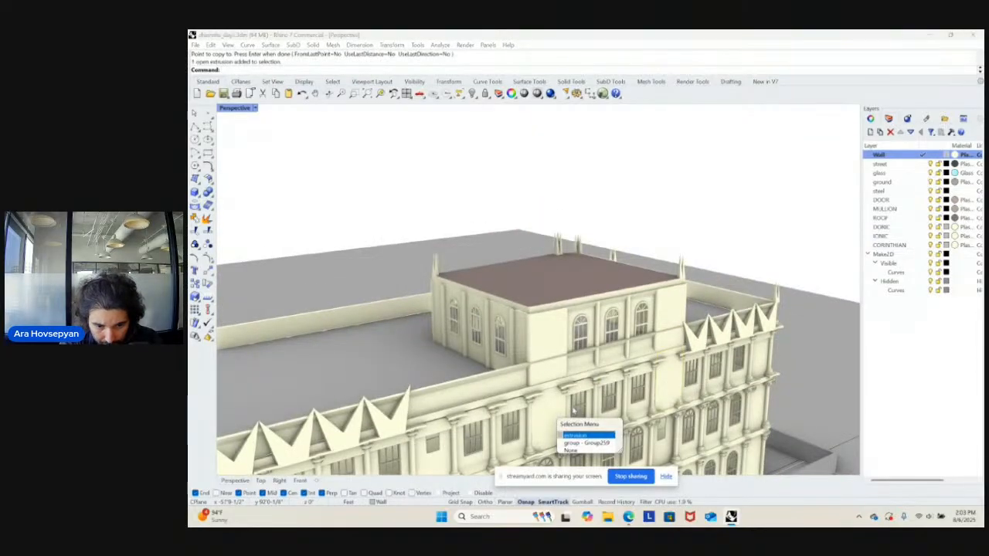
click(576, 435)
text(zs)
key(Return)
right_drag(583, 352, 622, 309)
text(stretch)
key(Return)
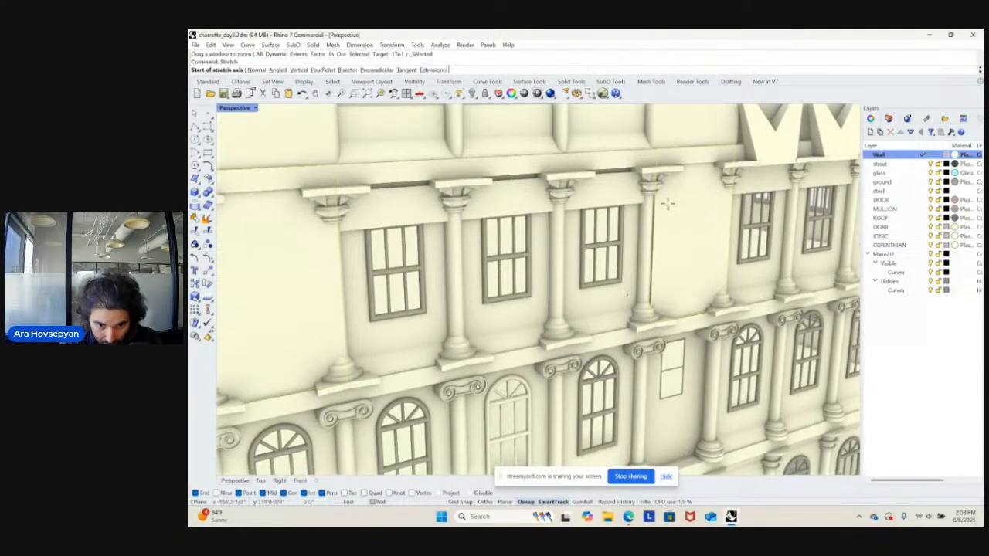
click(658, 155)
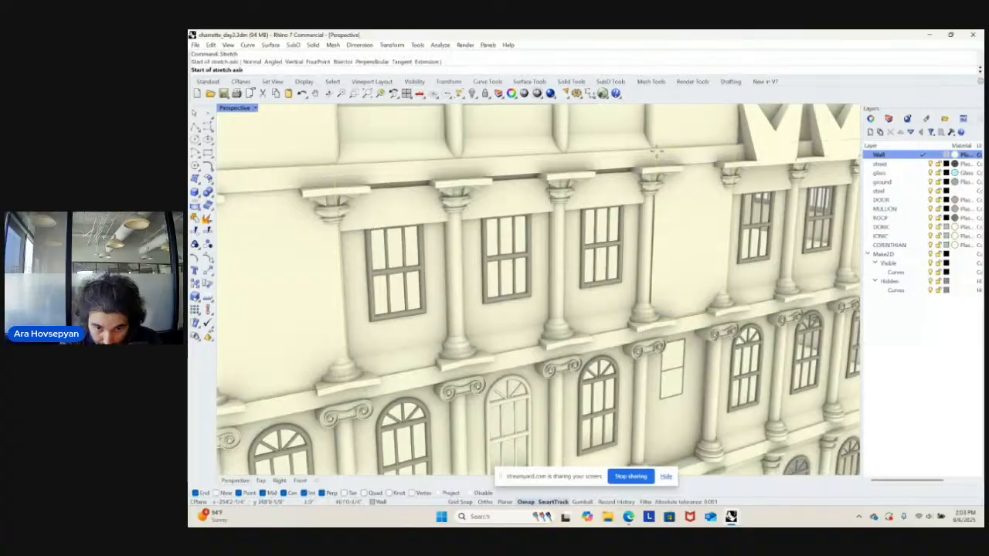
click(648, 328)
scroll(648, 328, down, 5)
right_drag(647, 329, 649, 386)
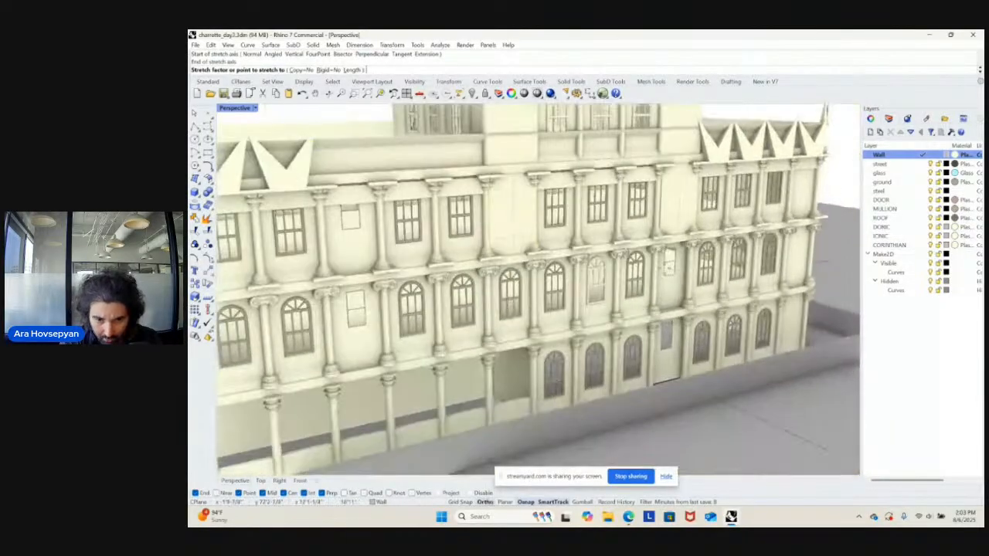
click(651, 391)
scroll(652, 391, down, 5)
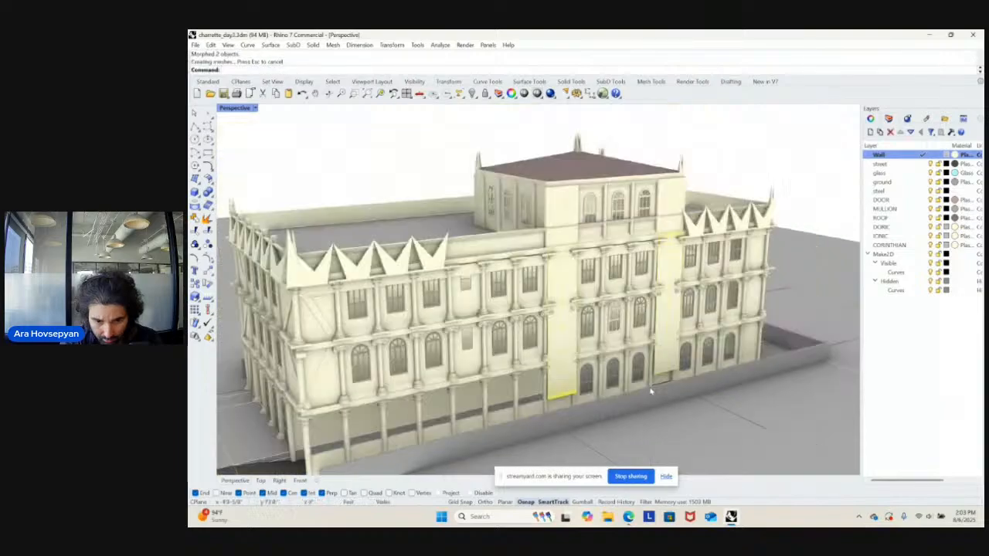
- Delete the two stretched blank wall panels that cover the three storeys beneath the pavilion's end bays
right_drag(652, 391, 674, 359)
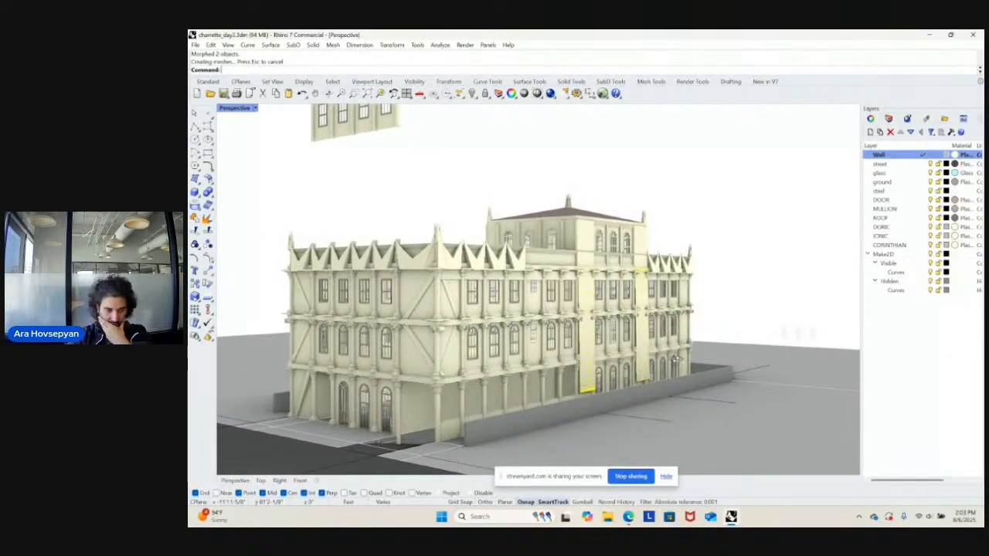
right_drag(674, 360, 671, 365)
scroll(663, 370, up, 6)
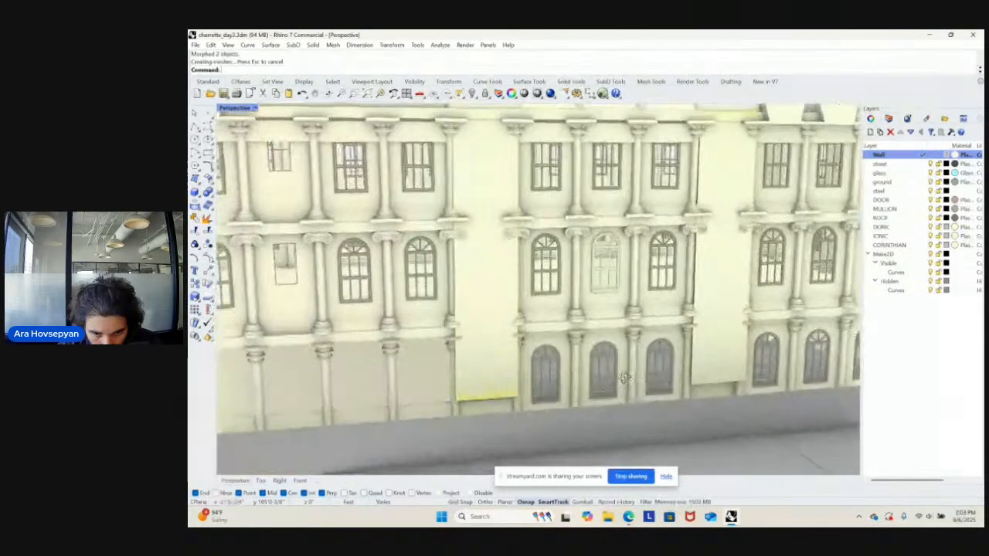
right_drag(625, 377, 652, 198)
key(Delete)
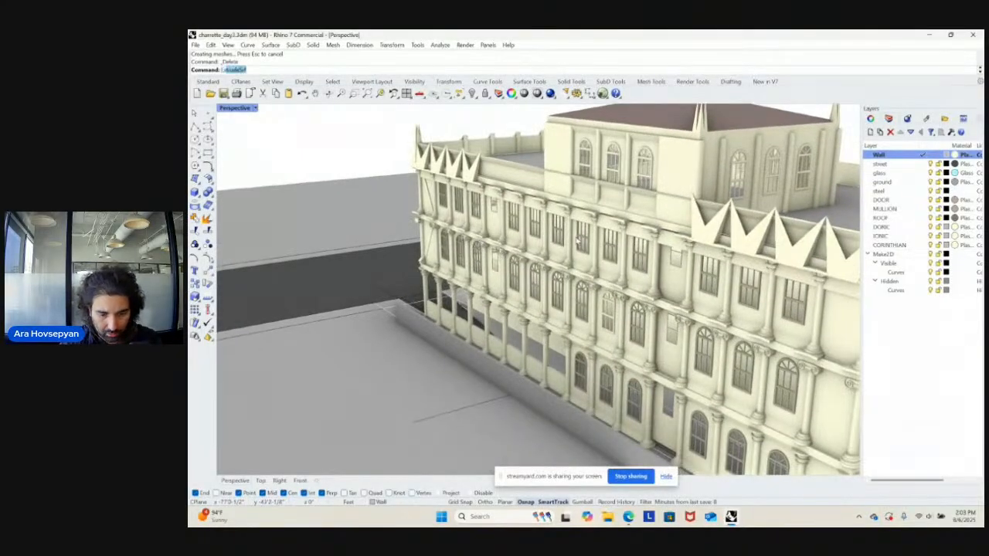
- Begin an ExtrudeCrv on the curves along the top of the pavilion facade's two blank end bays
text(u)
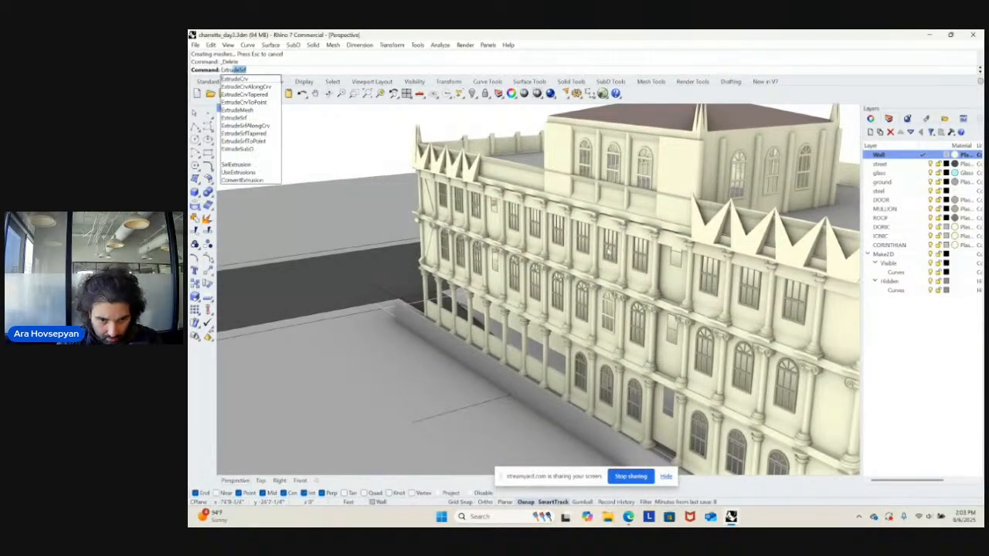
text(deCrv)
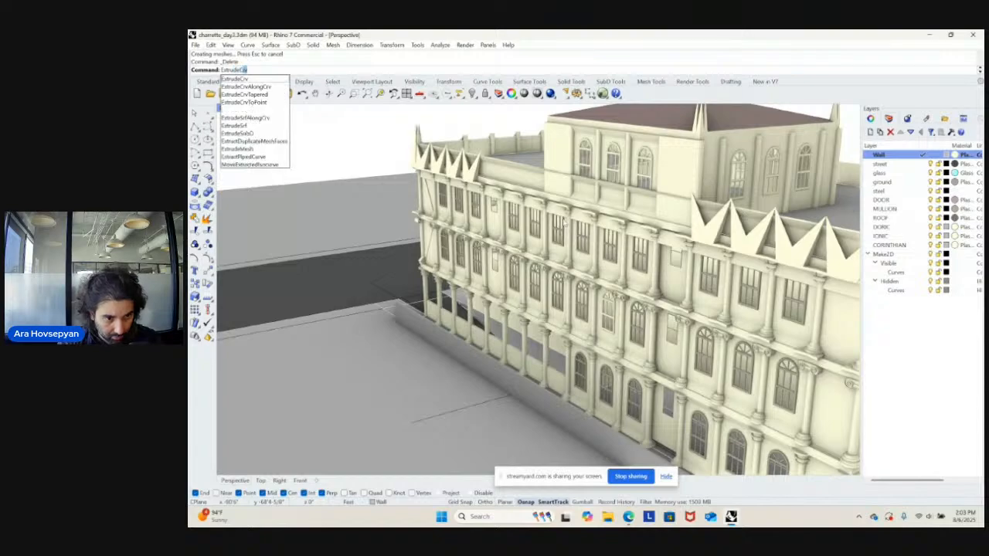
key(Return)
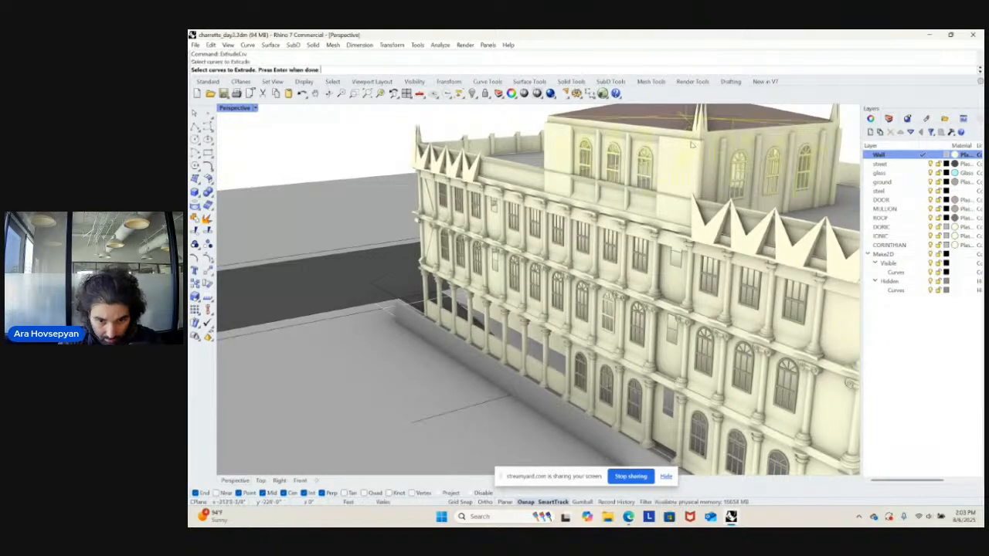
right_drag(694, 145, 595, 268)
scroll(573, 229, up, 3)
click(531, 204)
click(563, 229)
click(595, 269)
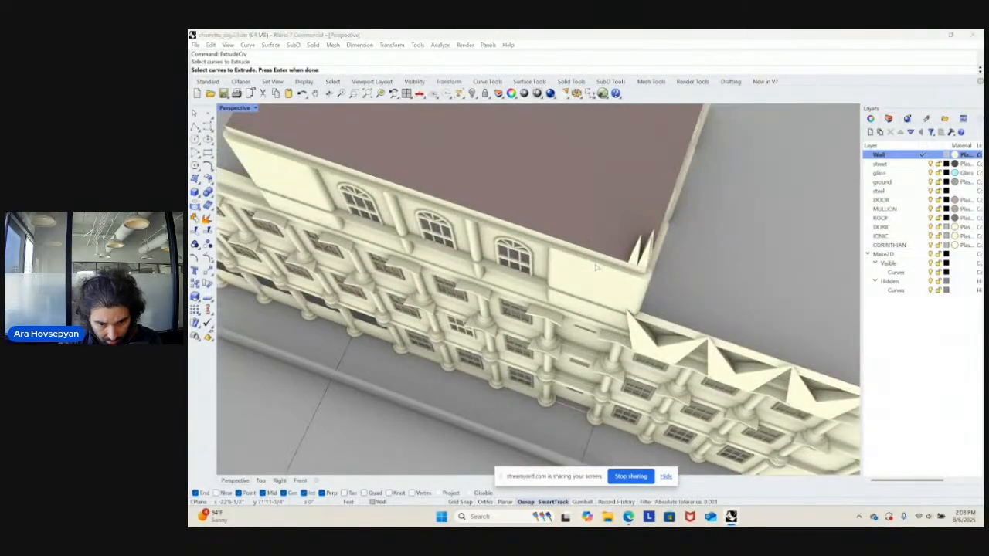
click(627, 286)
key(Return)
- Set the extrusion direction vertically downward and extend the new wall surfaces to the base of the facade
shift+right_drag(595, 347, 609, 254)
scroll(558, 266, down, 6)
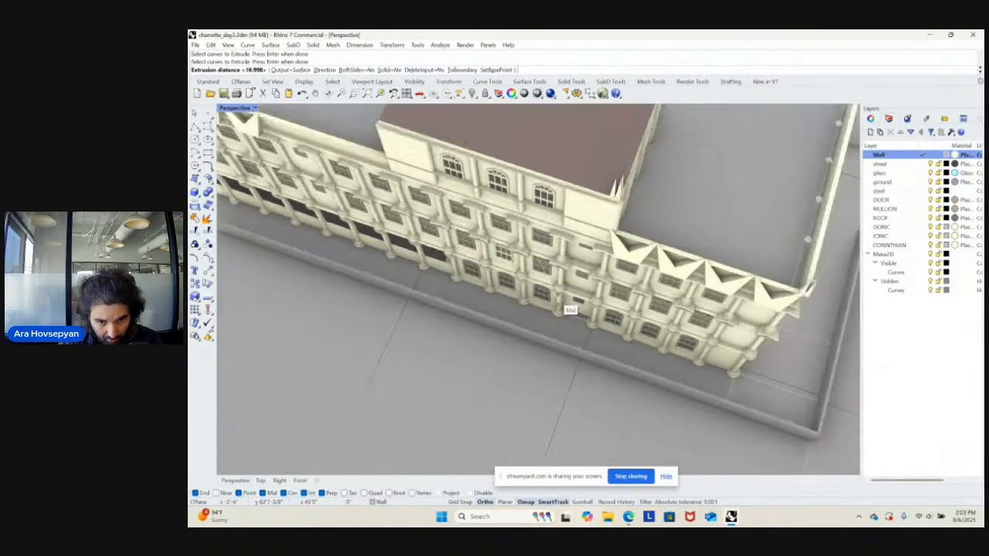
double_click(247, 111)
scroll(621, 377, down, 2)
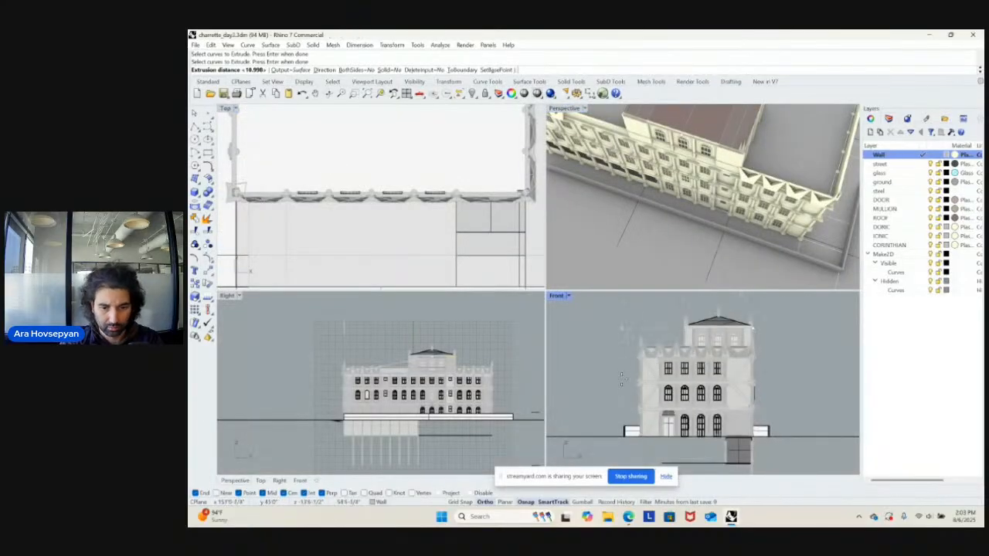
text(d)
key(Return)
click(609, 328)
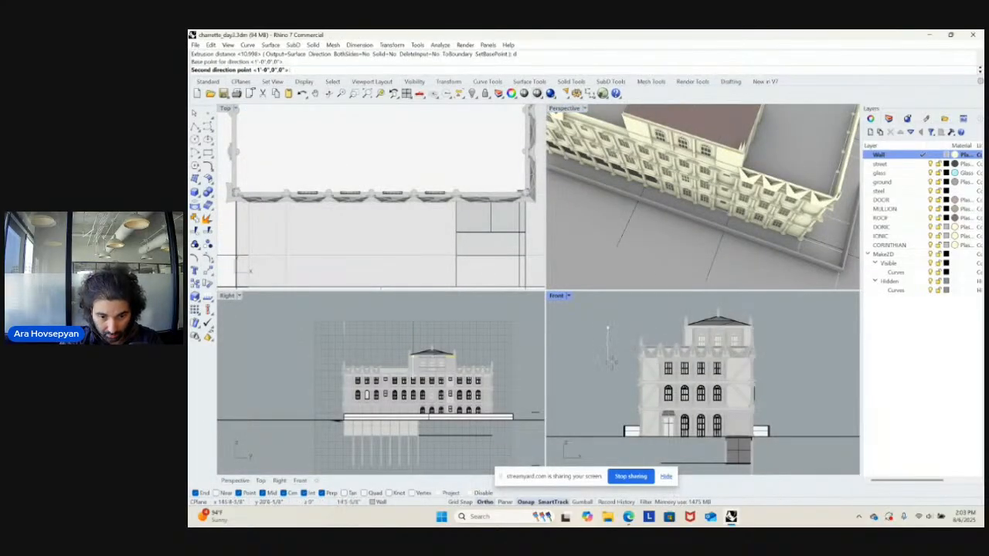
click(611, 360)
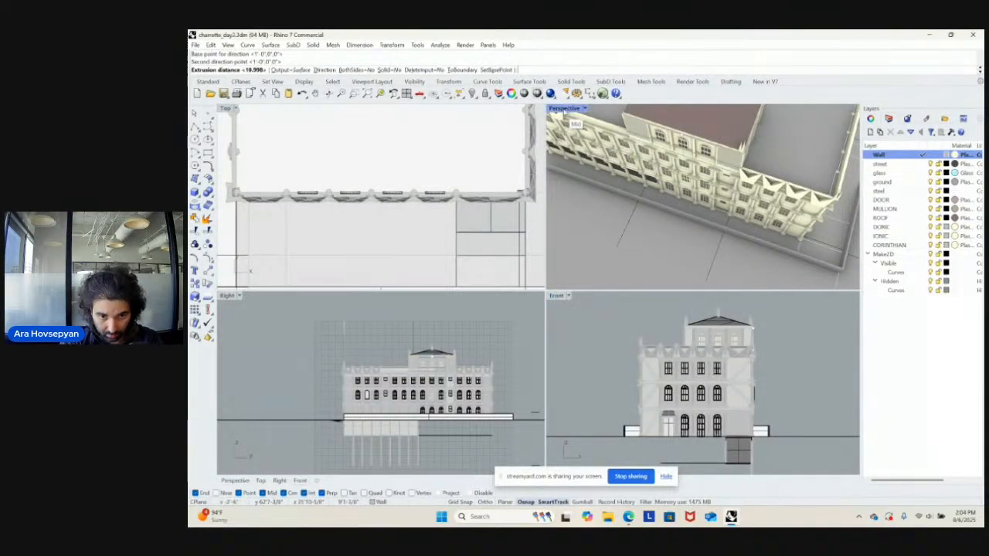
double_click(568, 109)
scroll(609, 370, up, 6)
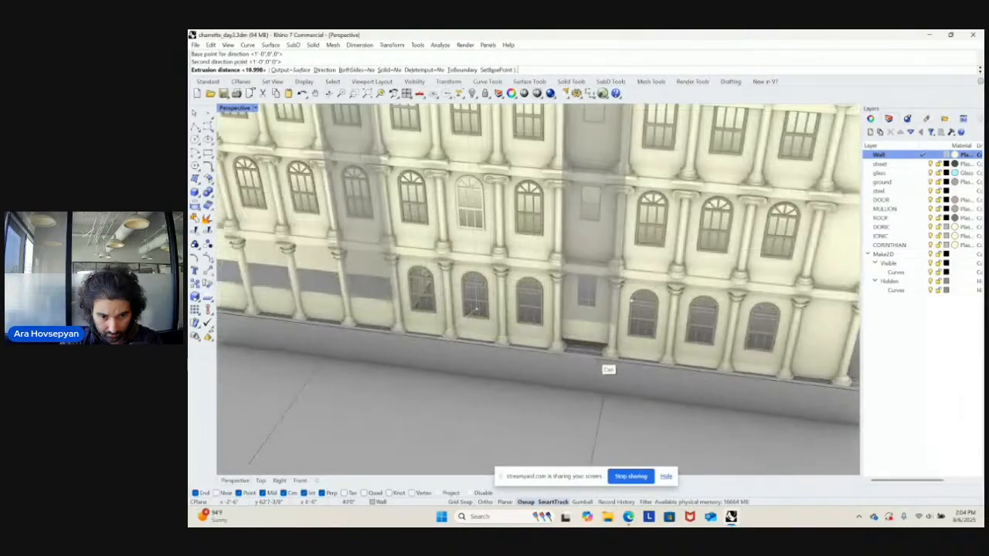
scroll(609, 370, up, 3)
click(594, 379)
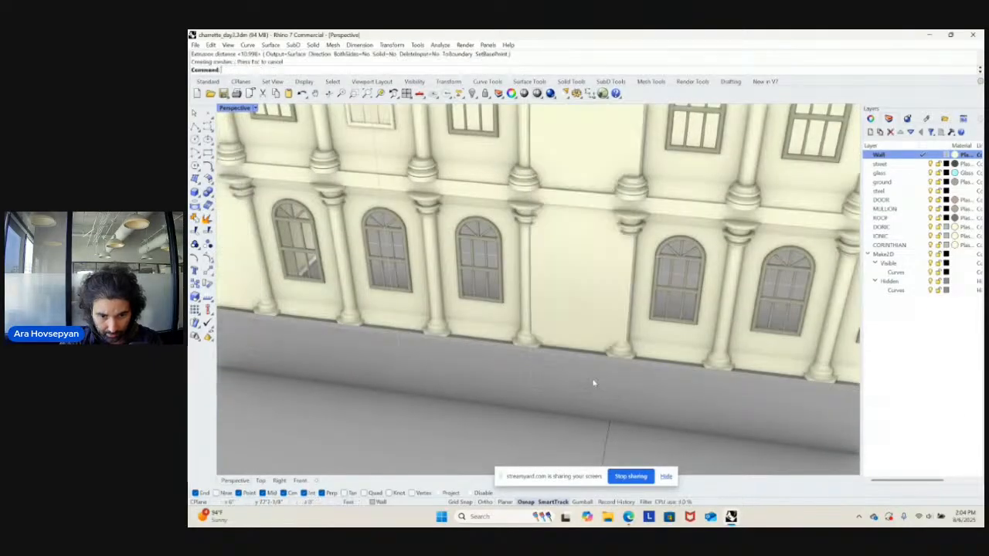
- Save the model file
scroll(594, 379, down, 8)
right_drag(630, 328, 766, 313)
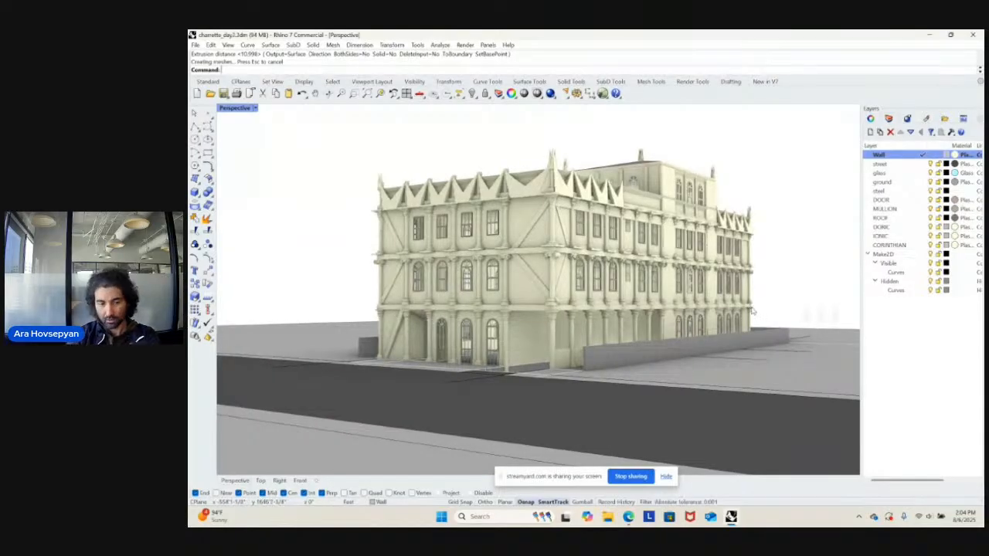
key(ctrl+s)
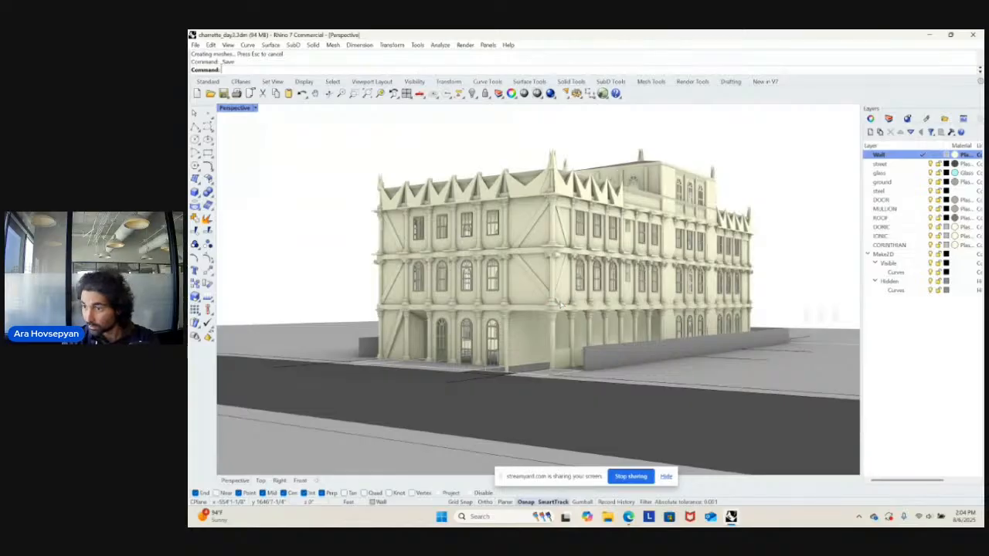
- Select the whole building, zoom to the selection and preview it rotating with the Turntable command
drag(345, 138, 766, 392)
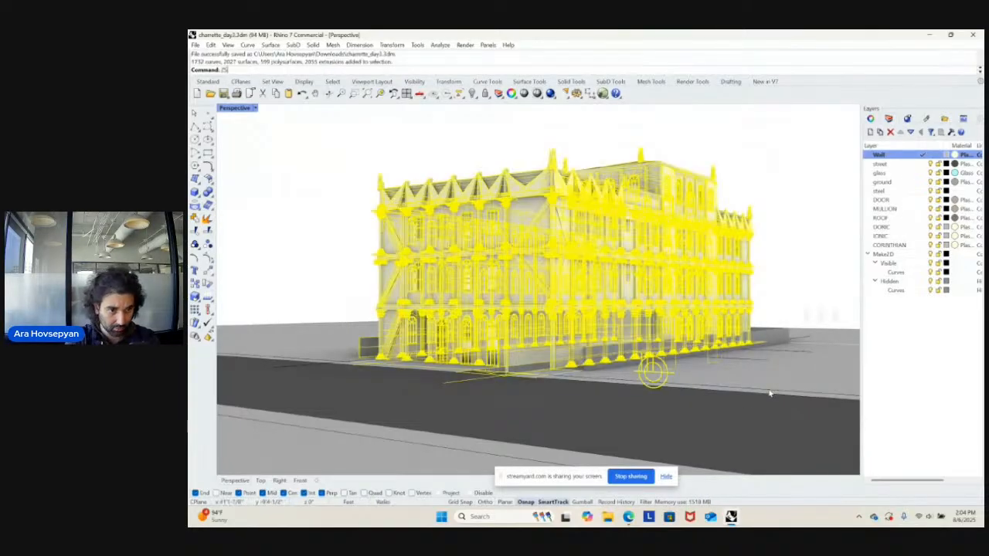
key(ctrl+shift+e)
key(Return)
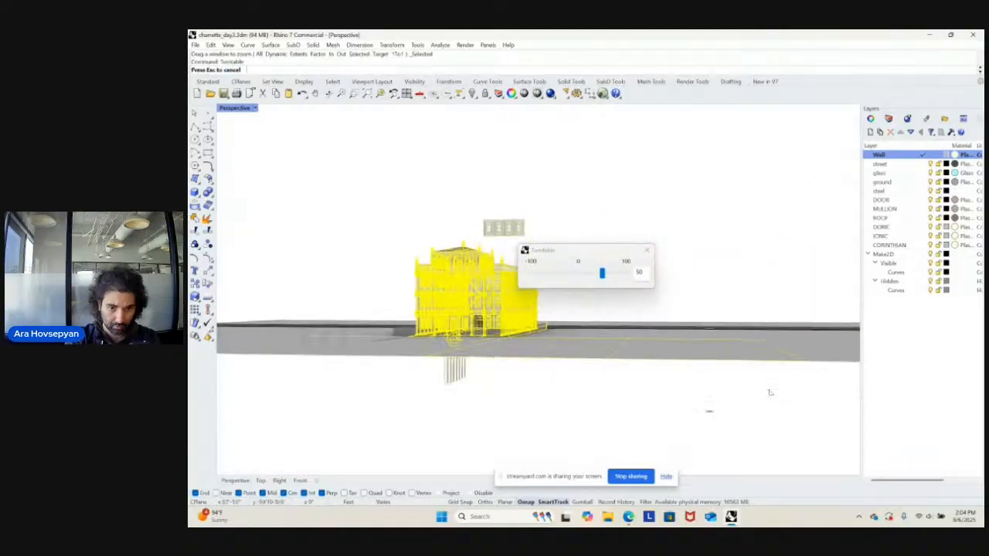
key(Escape)
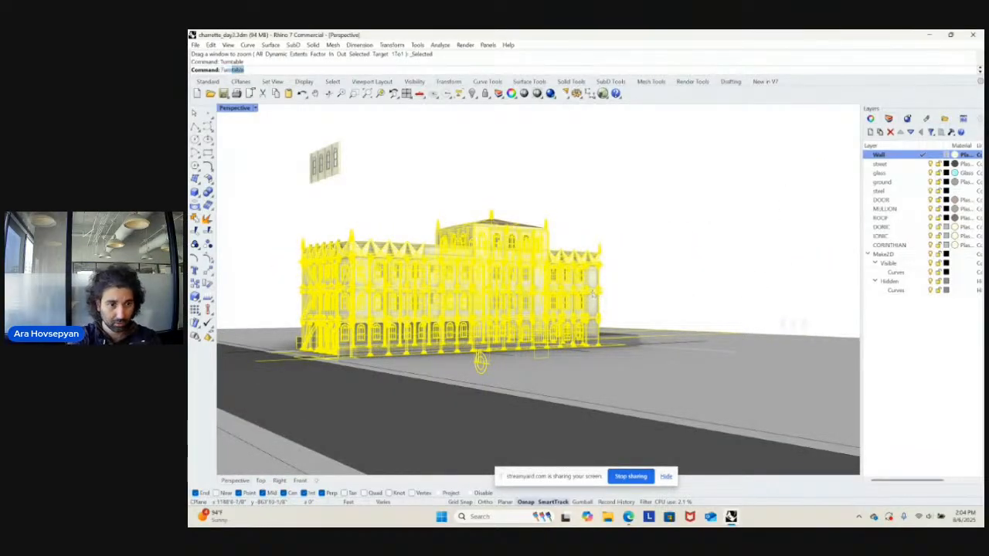
text(n)
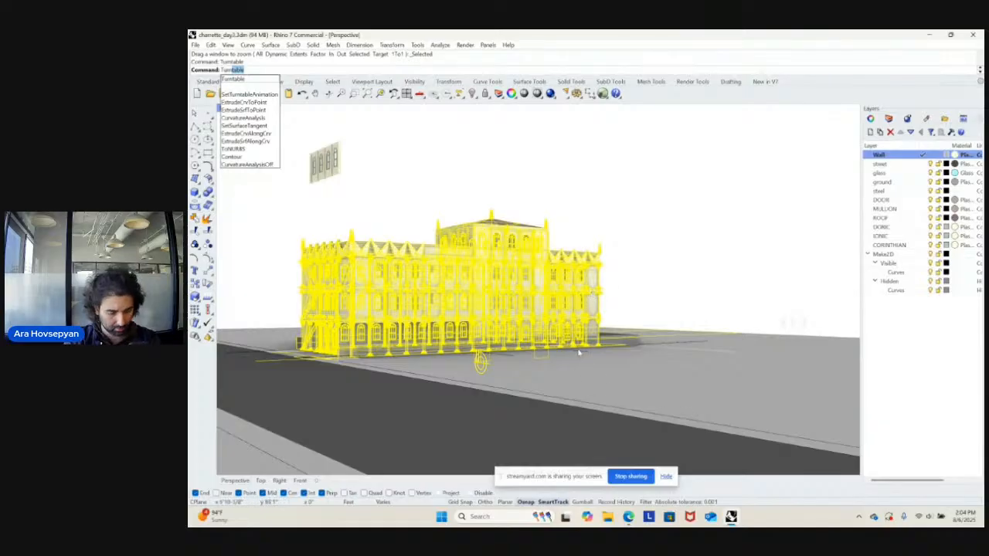
key(Return)
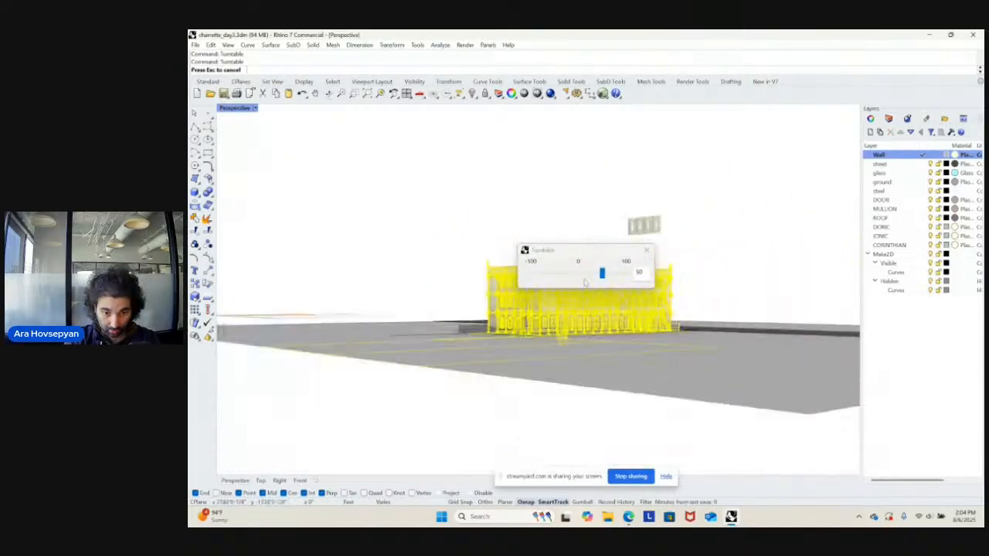
drag(602, 276, 616, 172)
key(Escape)
- Remove the outlying site surfaces and ground curves from the building selection and zoom to what remains selected
text(zs)
key(Return)
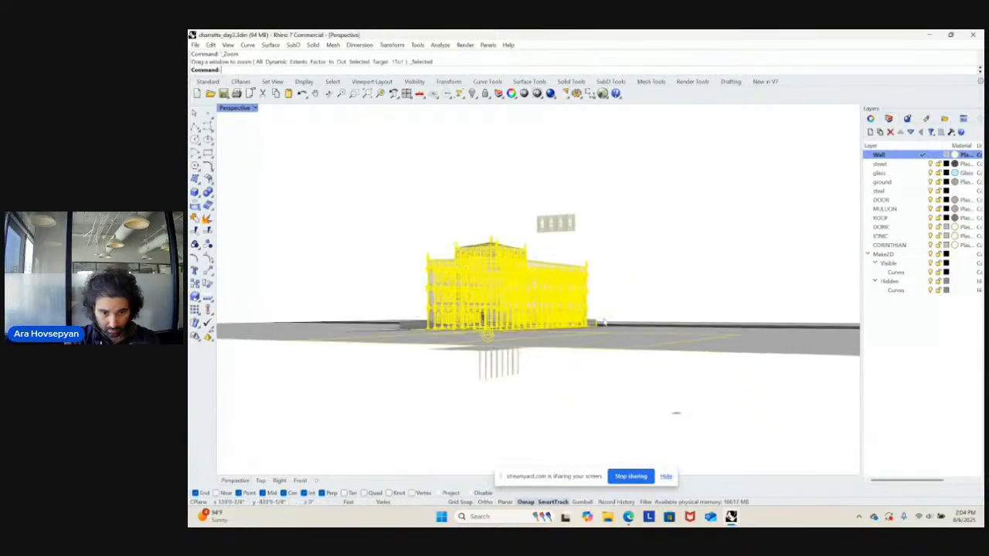
ctrl+drag(709, 381, 646, 300)
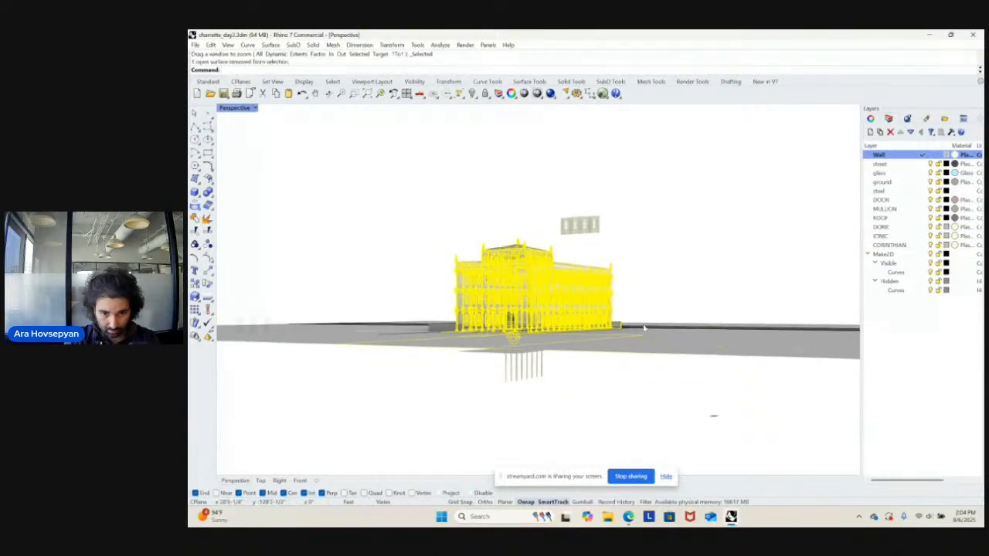
ctrl+drag(638, 401, 566, 341)
text(zs)
key(Return)
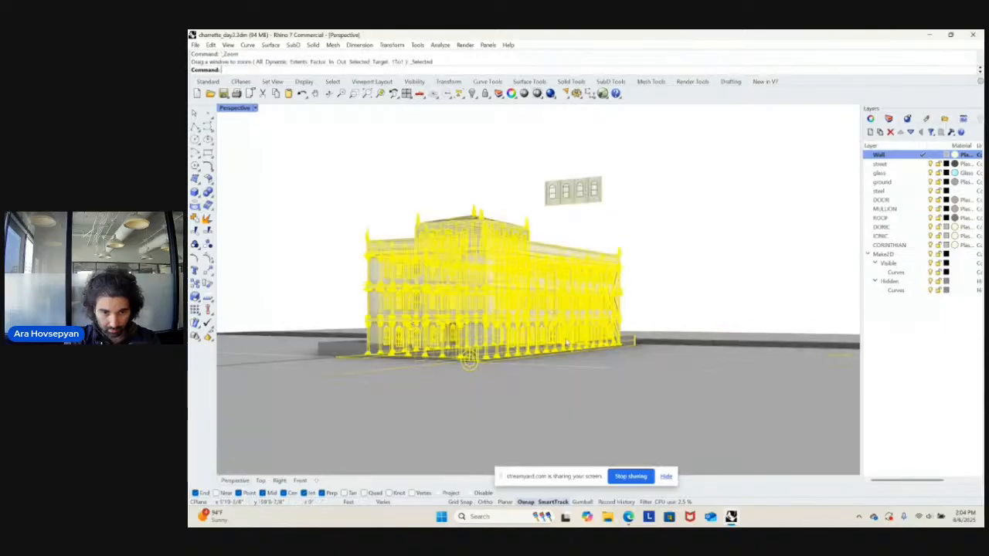
right_drag(569, 345, 658, 350)
ctrl+click(453, 379)
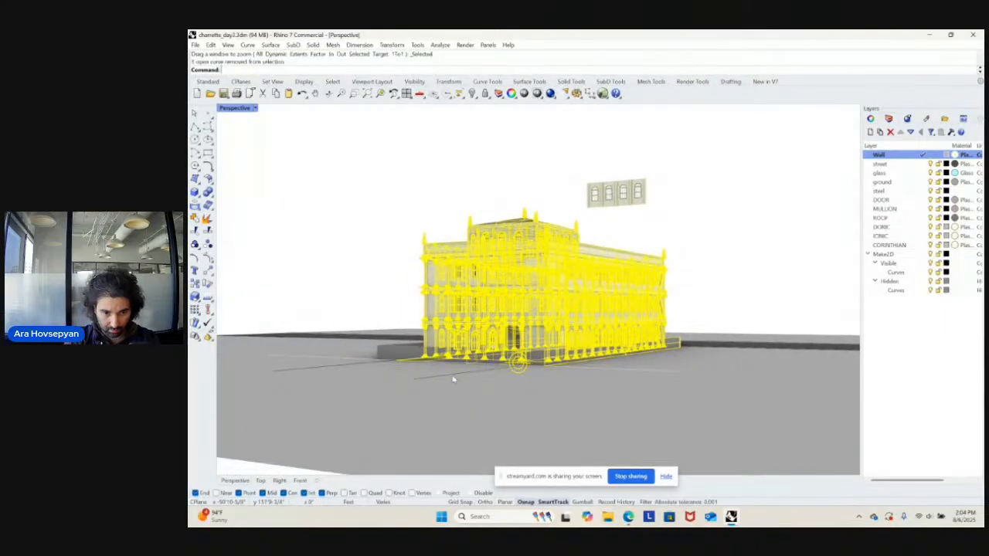
ctrl+click(398, 368)
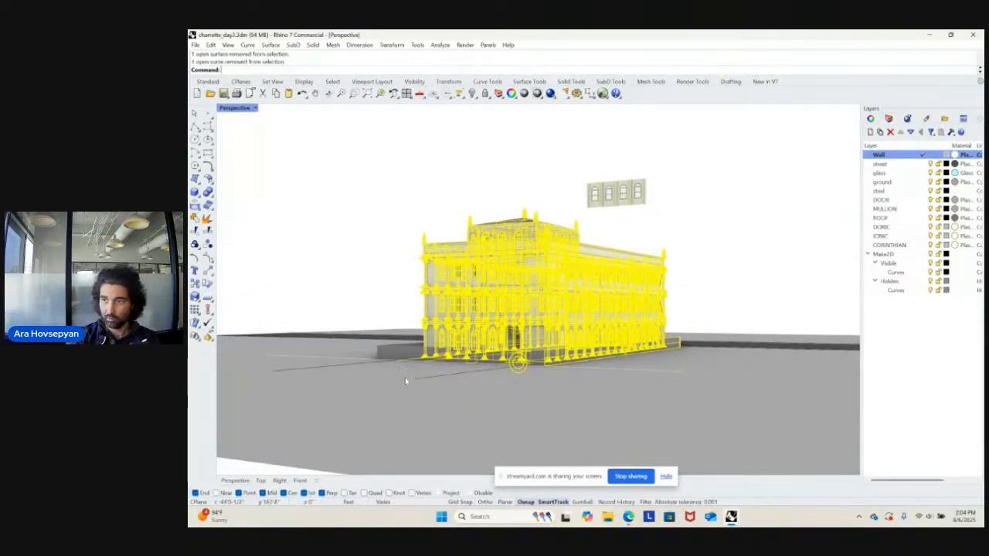
key(Return)
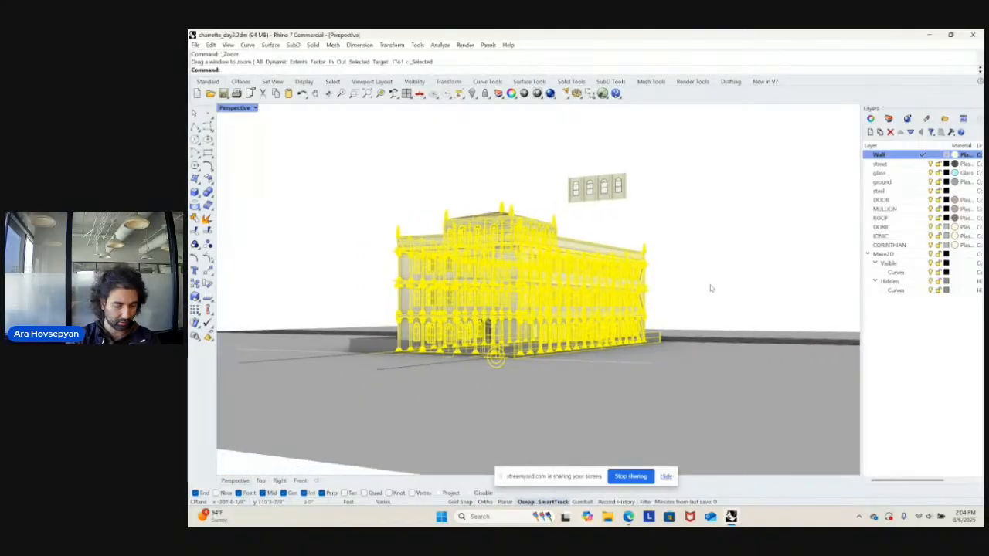
- Remove the site boundary wall and the circular objects near the base from the selection, then frame the building in a corner view
ctrl+drag(712, 270, 646, 358)
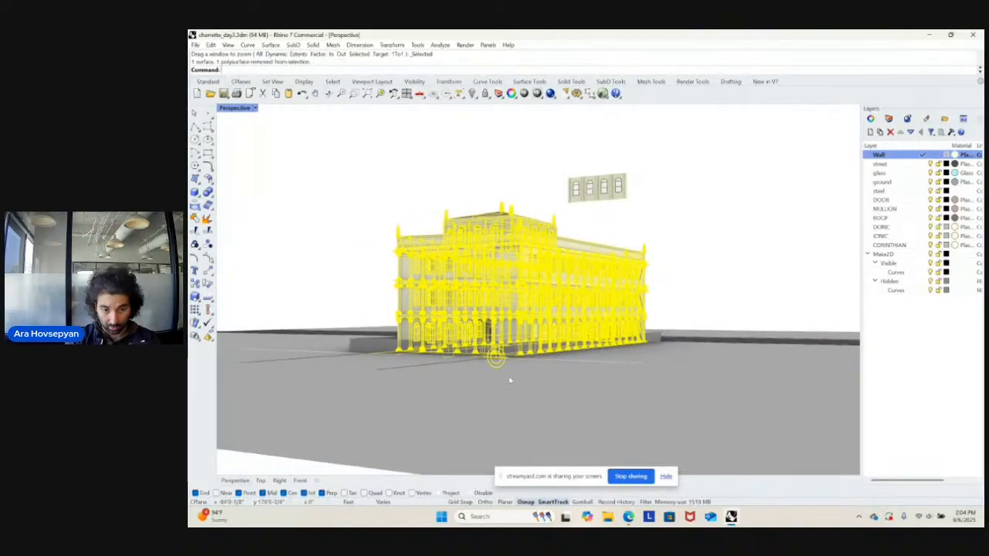
ctrl+click(496, 374)
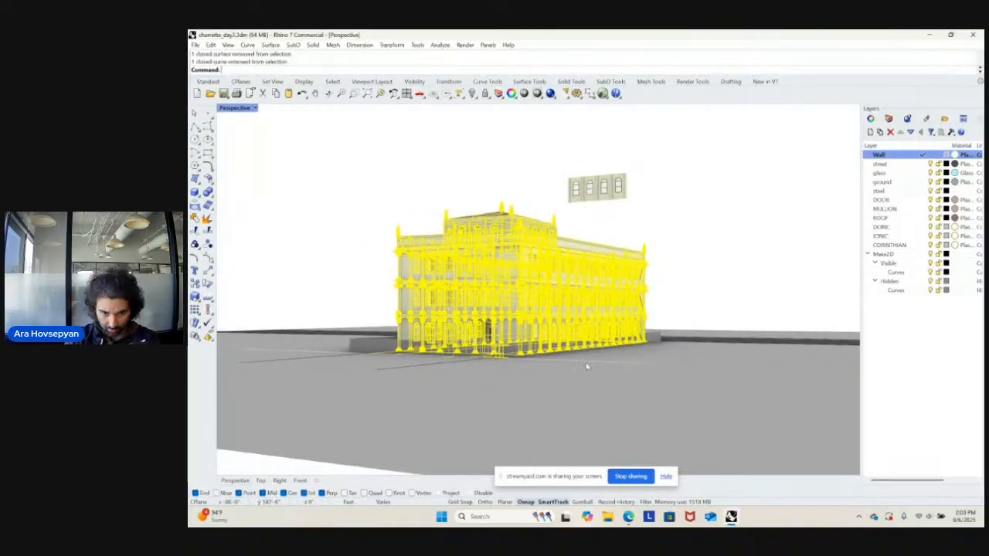
text(zs)
key(Return)
right_drag(562, 381, 639, 392)
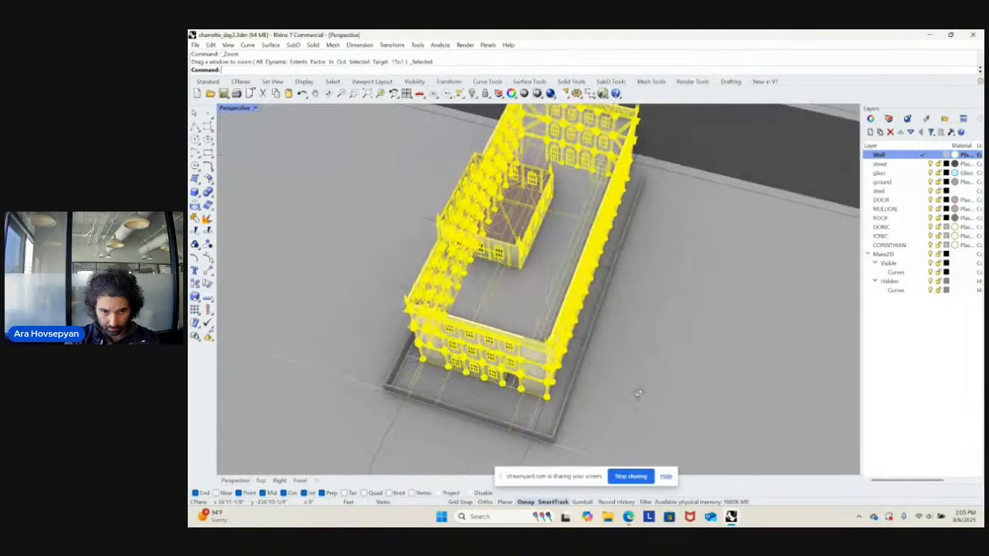
scroll(639, 394, down, 5)
key(ctrl+w)
drag(778, 457, 654, 369)
right_drag(653, 369, 660, 219)
key(Escape)
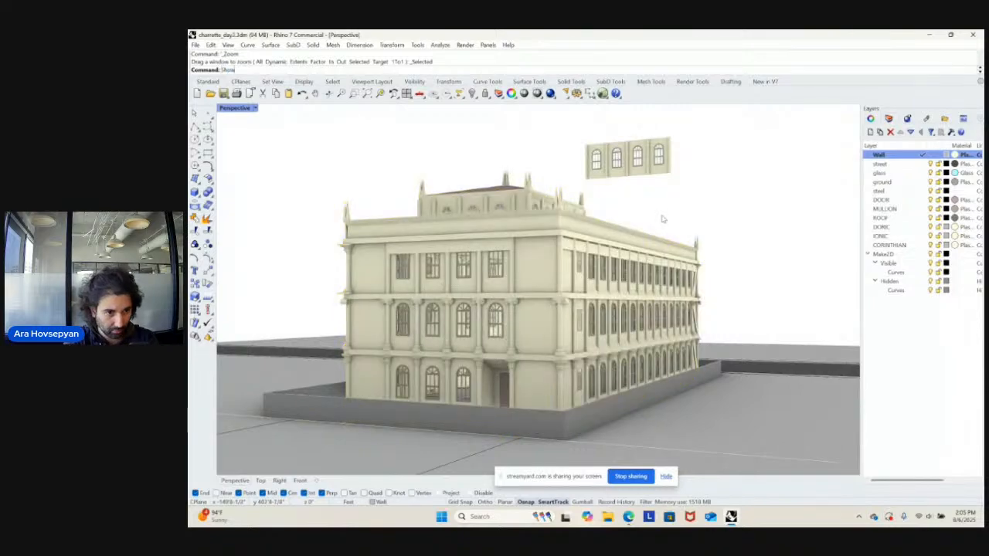
- Run Show for any hidden objects, then hide the spare row of four windowed wall bays floating above the building
key(Return)
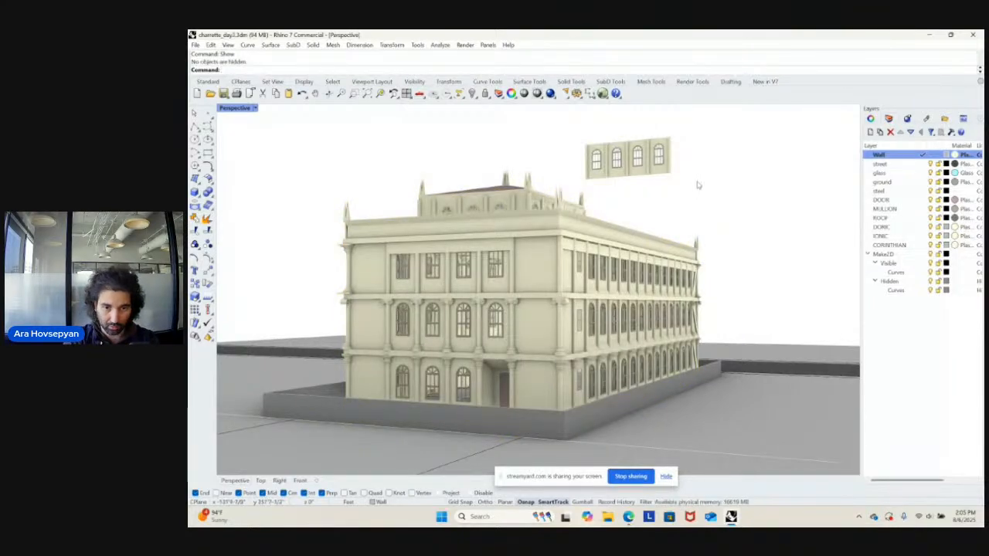
click(592, 157)
text(Hide)
key(Return)
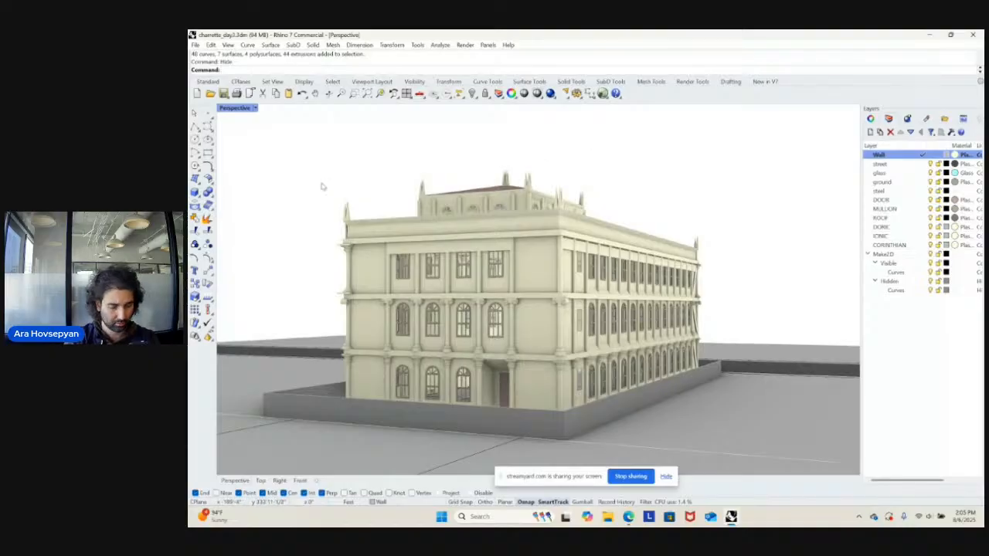
- Save the model and rotate the view around the building with Turntable at speed 10, moving its dialog clear of the model
key(ctrl+s)
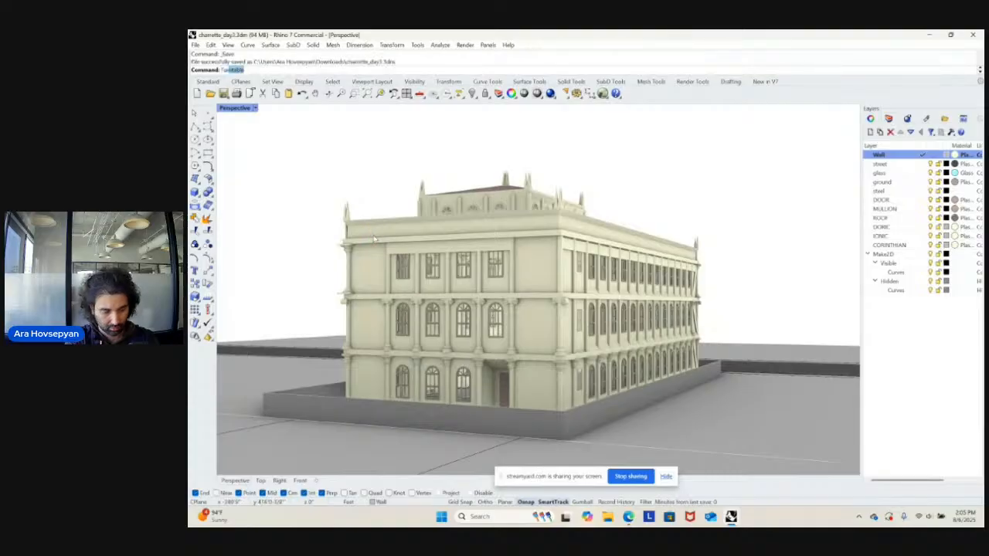
key(Return)
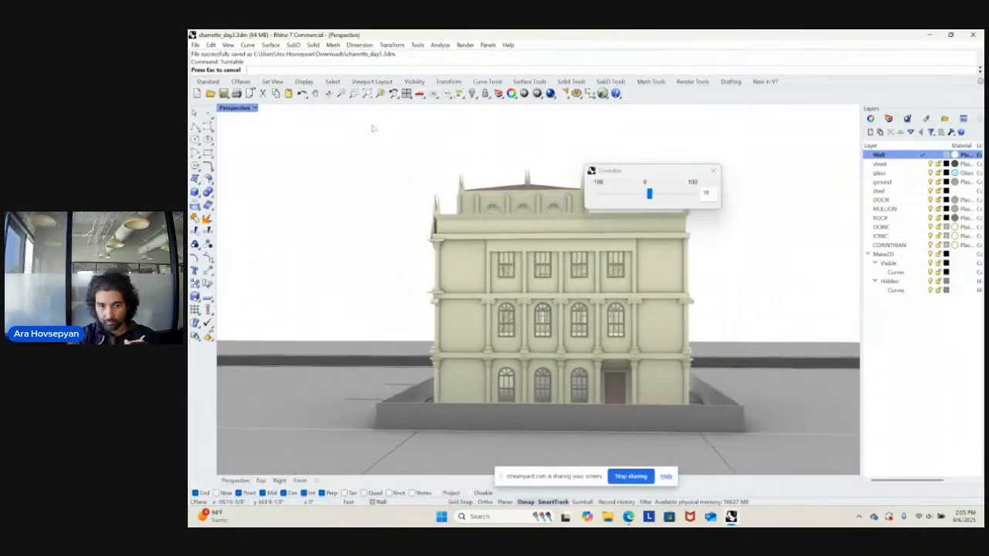
drag(680, 172, 983, 170)
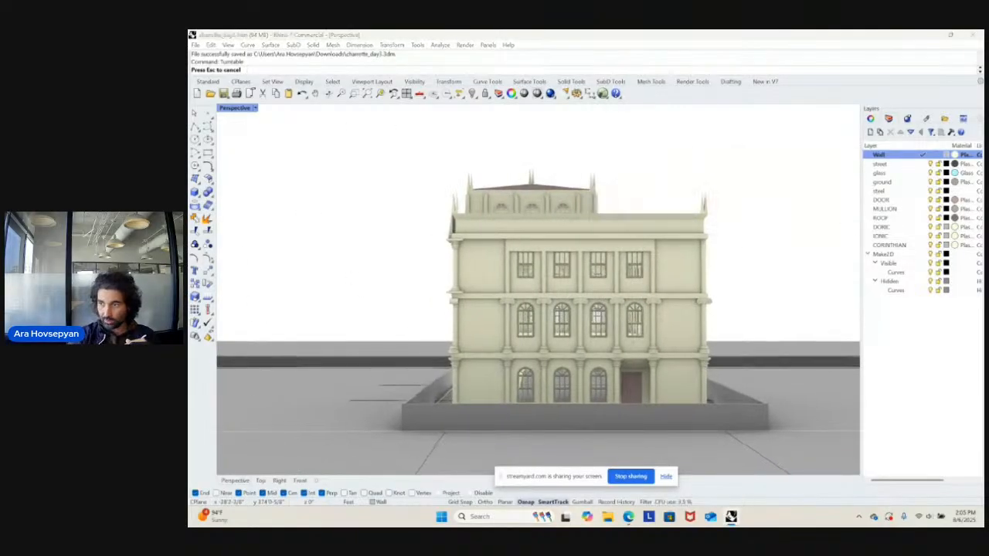
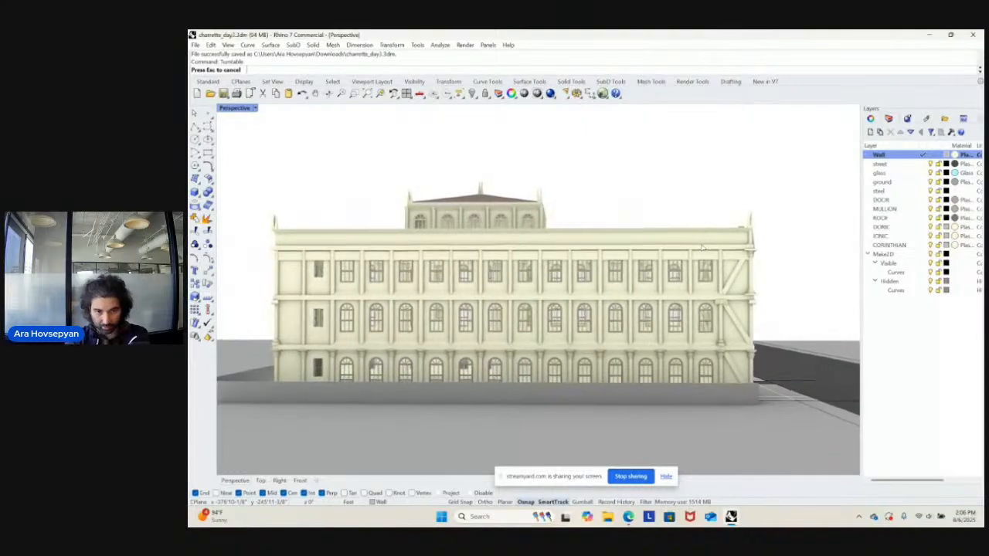
- Stop the turntable rotation and select the two tall flat wall panels on either side of the central tower's windowed bays
key(Escape)
scroll(701, 248, up, 3)
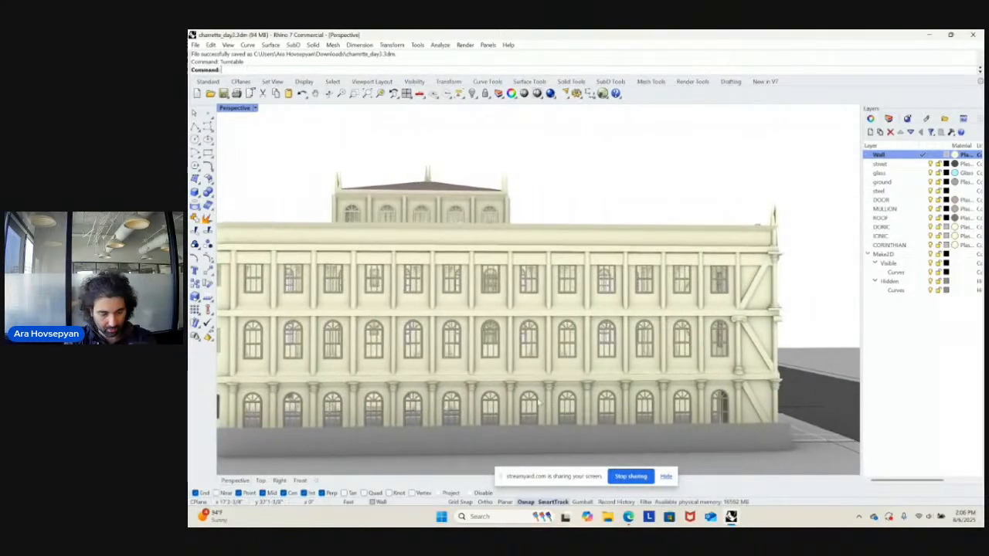
mouse_move(499, 417)
right_down()
mouse_move(439, 347)
mouse_move(494, 402)
right_up()
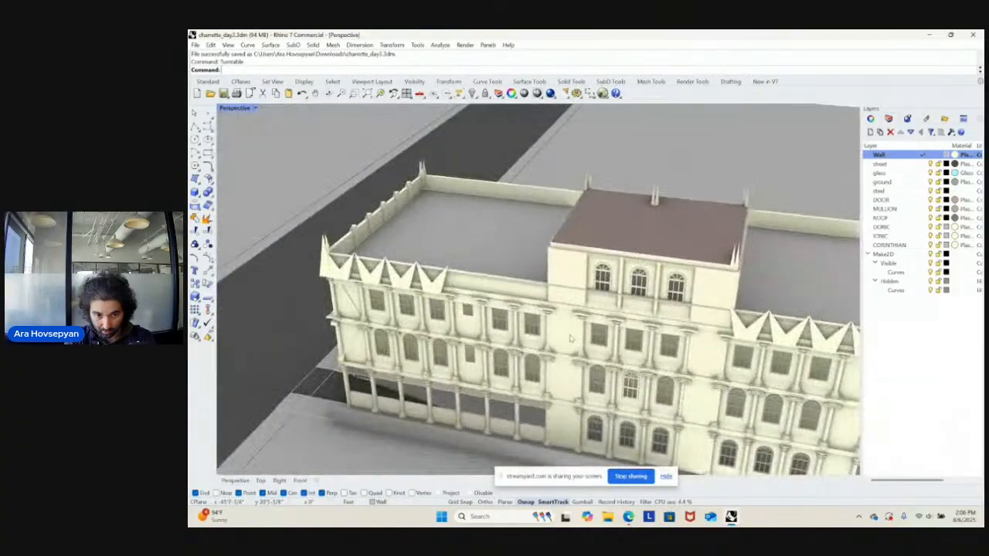
click(583, 340)
click(599, 352)
click(709, 298)
click(742, 315)
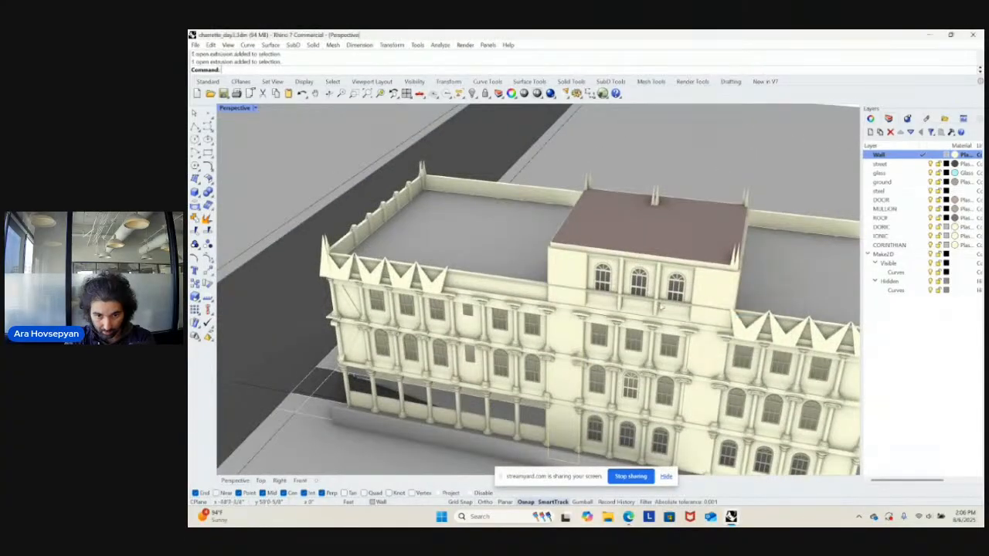
right_drag(742, 315, 571, 246)
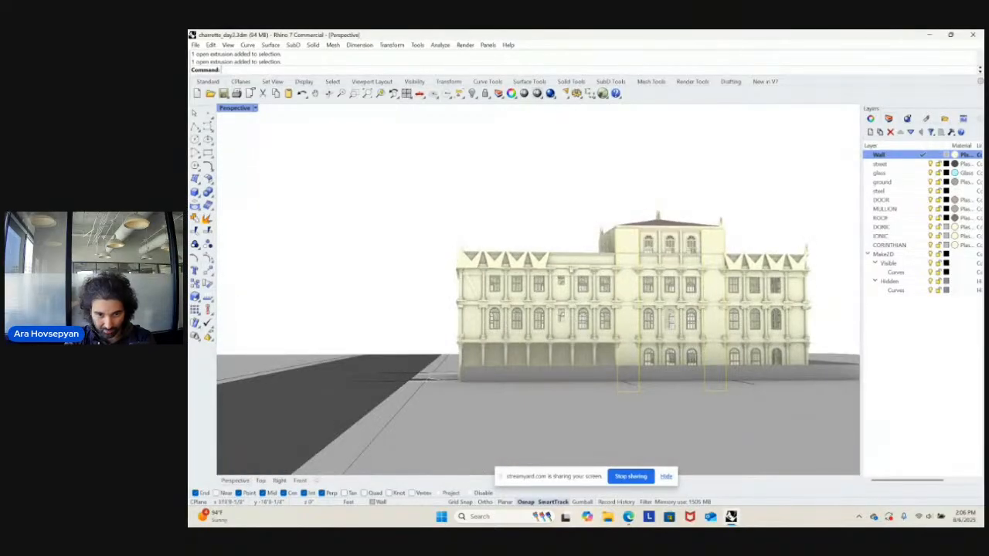
right_drag(668, 279, 655, 275)
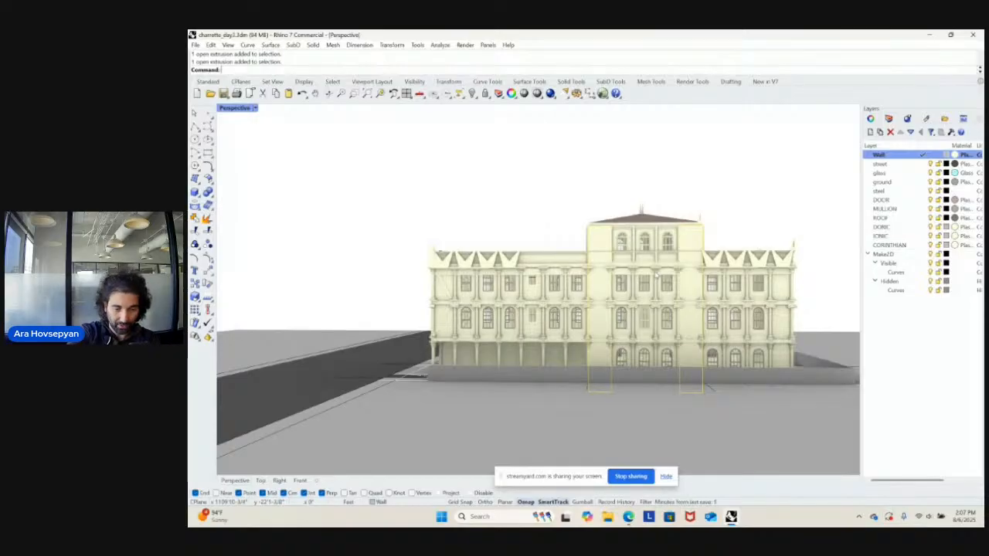
scroll(672, 343, up, 1)
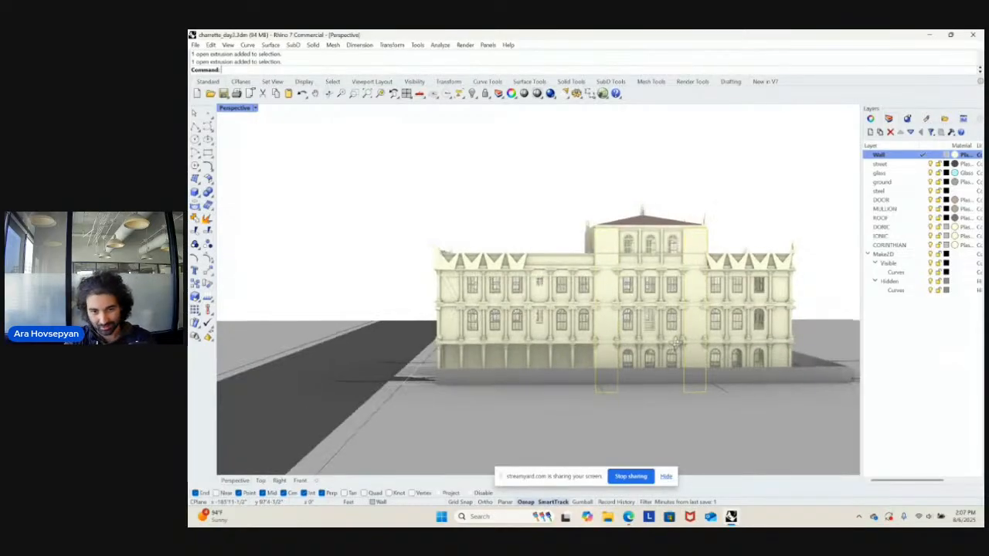
- Copy the two selected wall panels from the midpoint of the tower's roof edge straight across to just outside the opposite long facade
text(zs)
key(Return)
right_drag(545, 303, 633, 350)
scroll(633, 349, down, 3)
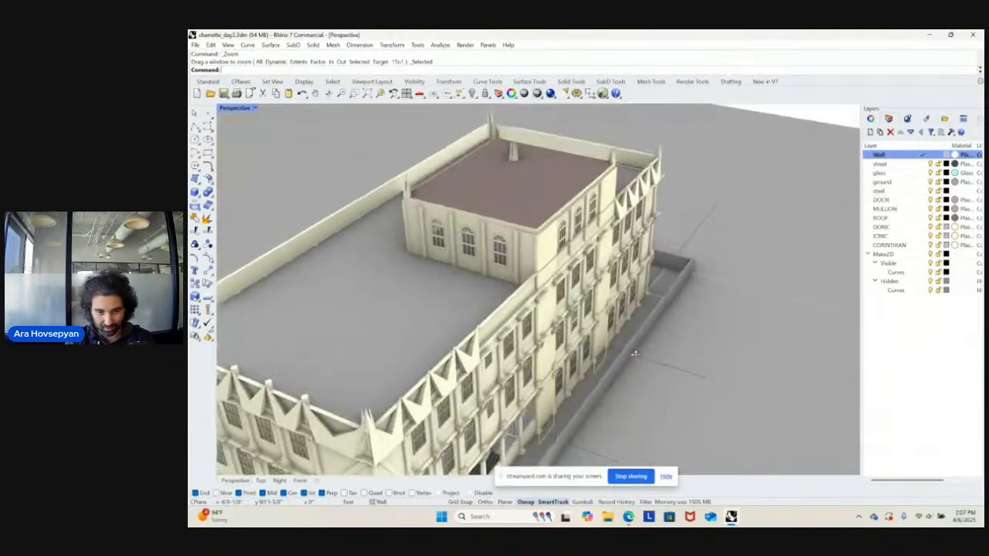
text(copy)
key(Return)
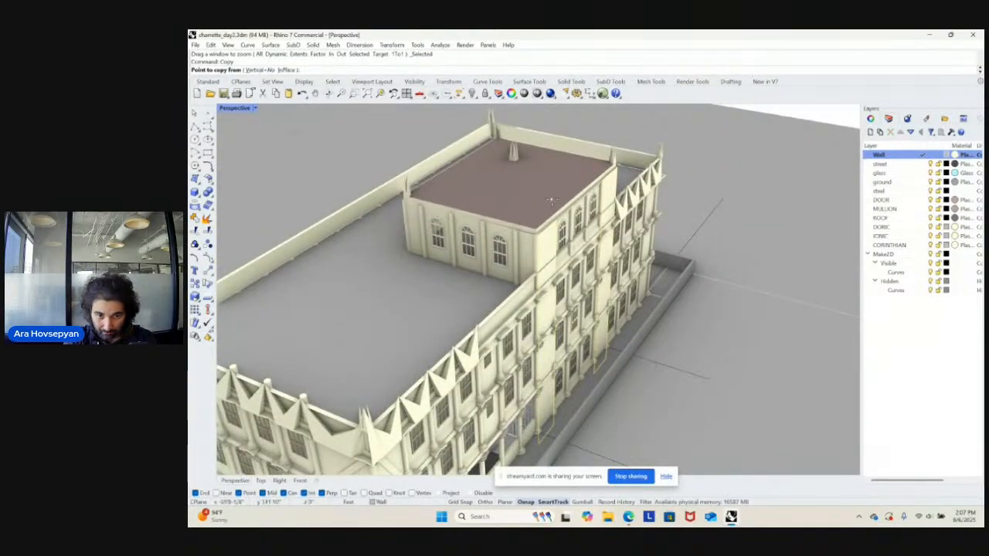
scroll(581, 199, down, 4)
right_drag(551, 287, 437, 231)
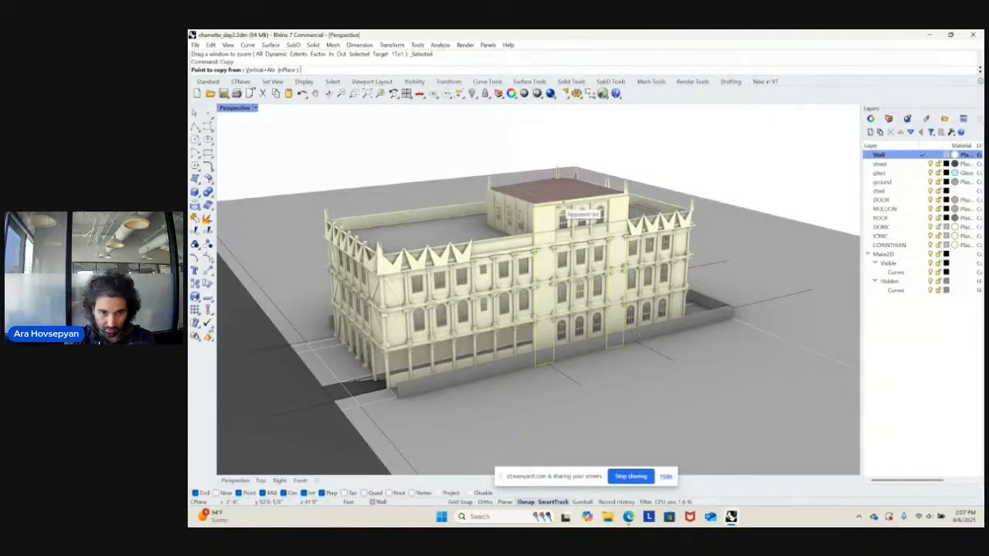
right_drag(593, 216, 490, 170)
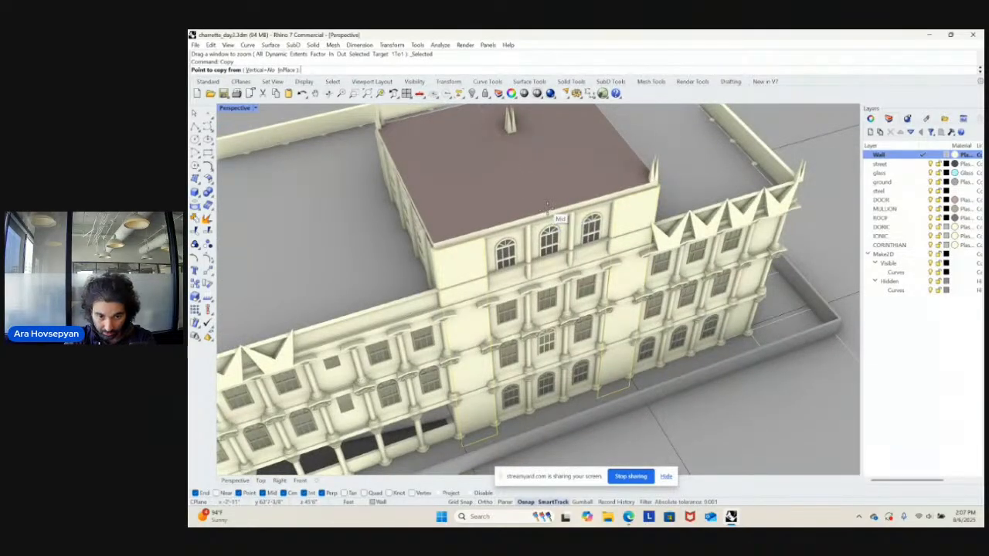
click(547, 206)
shift+right_drag(546, 193, 611, 226)
shift+right_drag(456, 197, 596, 228)
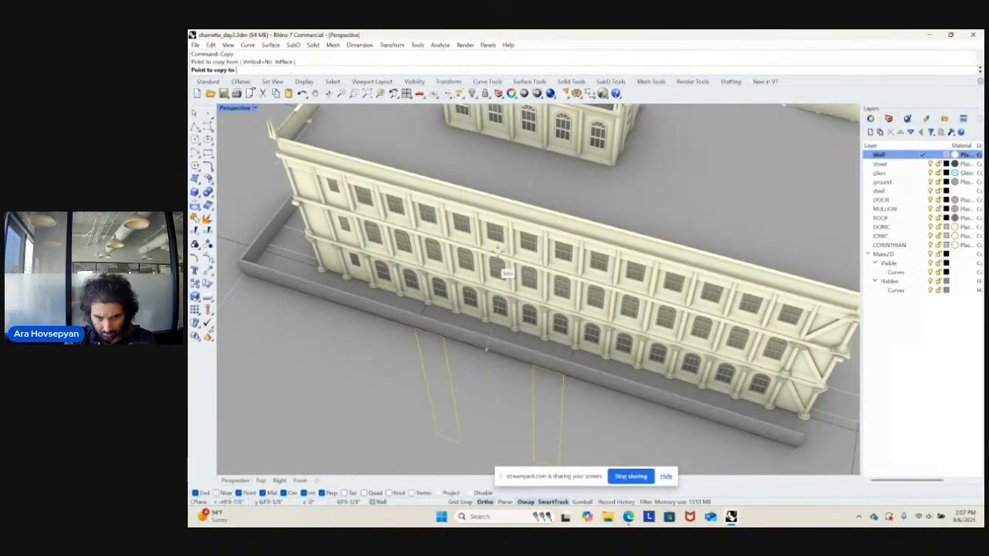
right_drag(502, 278, 541, 243)
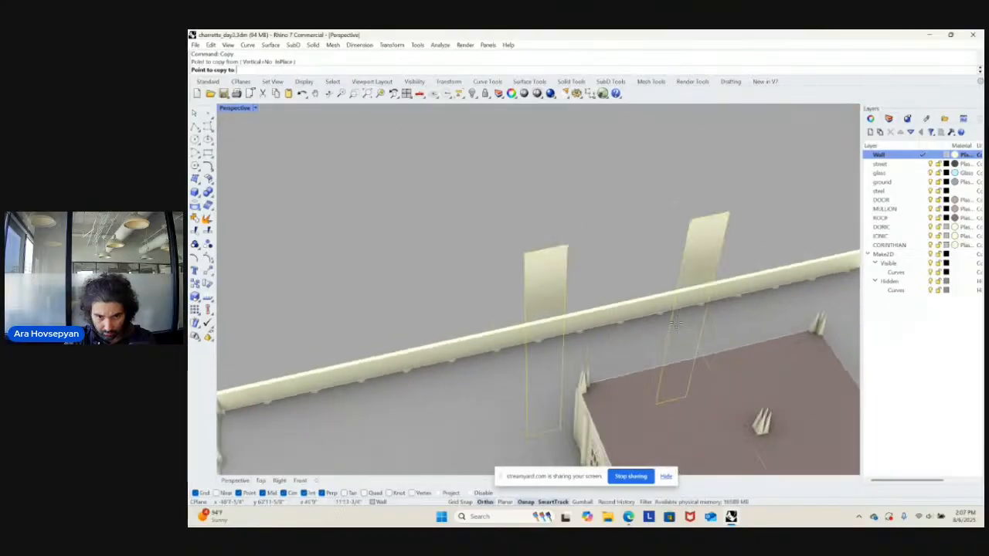
click(653, 227)
key(F1)
key(F1)
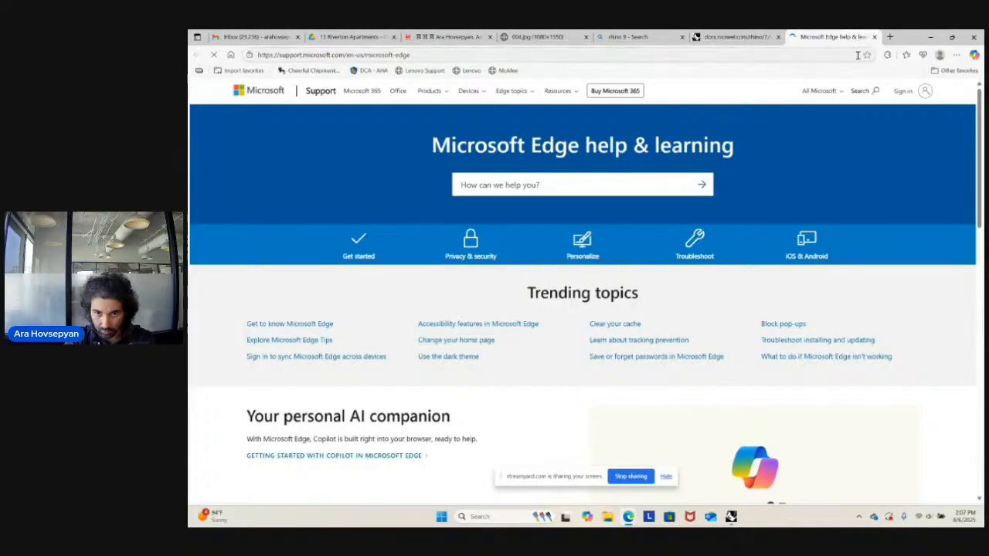
click(874, 36)
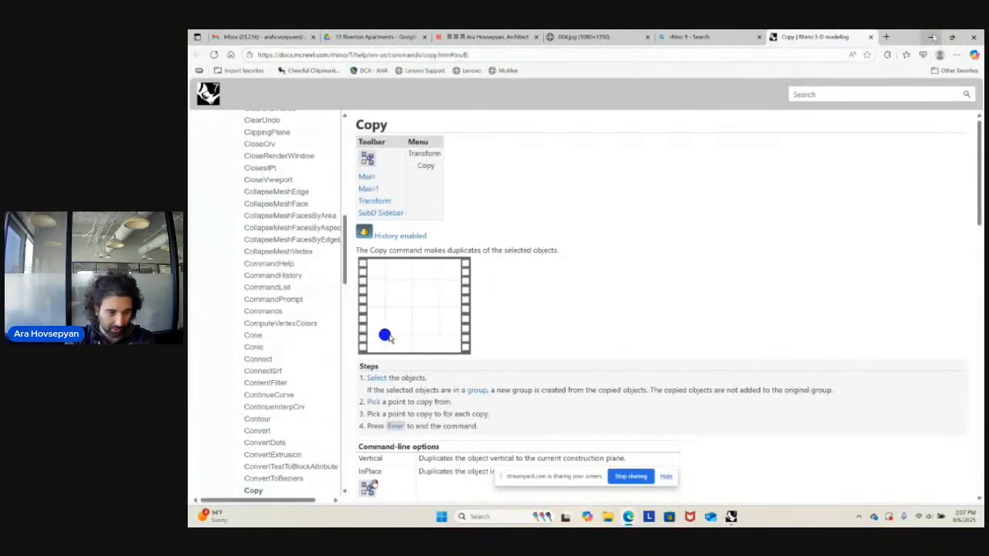
click(933, 37)
- Select both copied wall panels standing in front of the long rear facade and zoom to them
right_drag(615, 215, 578, 242)
click(558, 238)
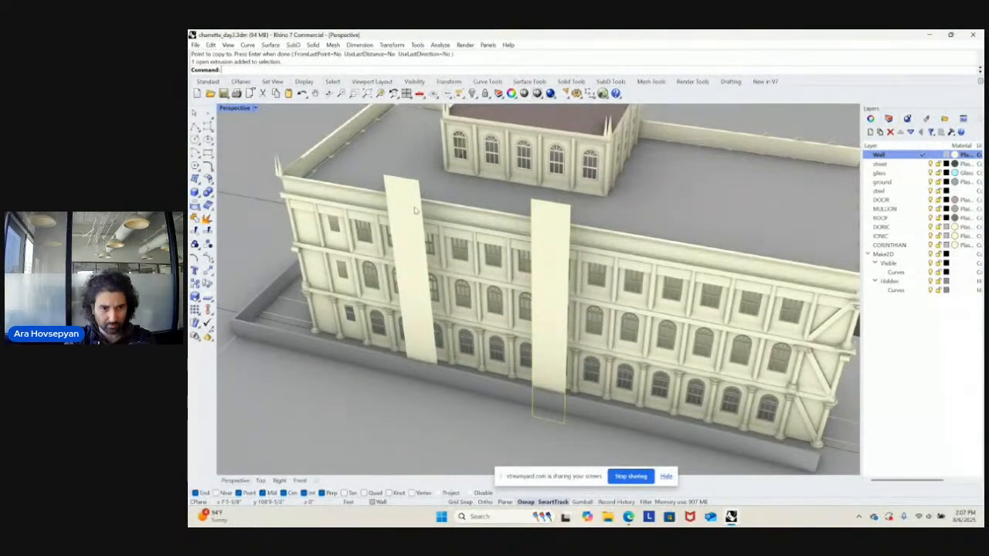
text(zs)
key(Return)
right_drag(415, 210, 505, 247)
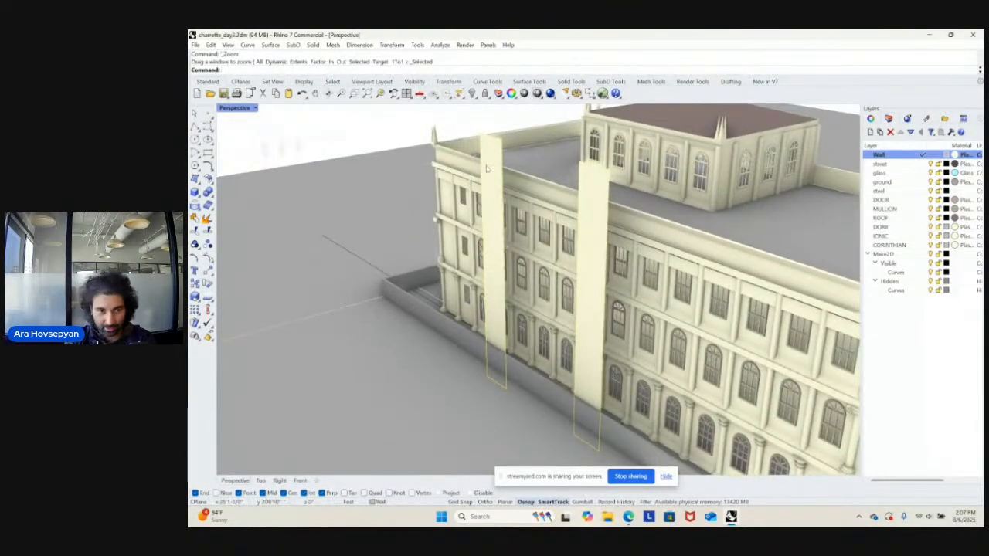
- Extrude both copied panels as solids in the Top view with BothSides set to No, reaching from the boundary wall just past the facade
double_click(243, 109)
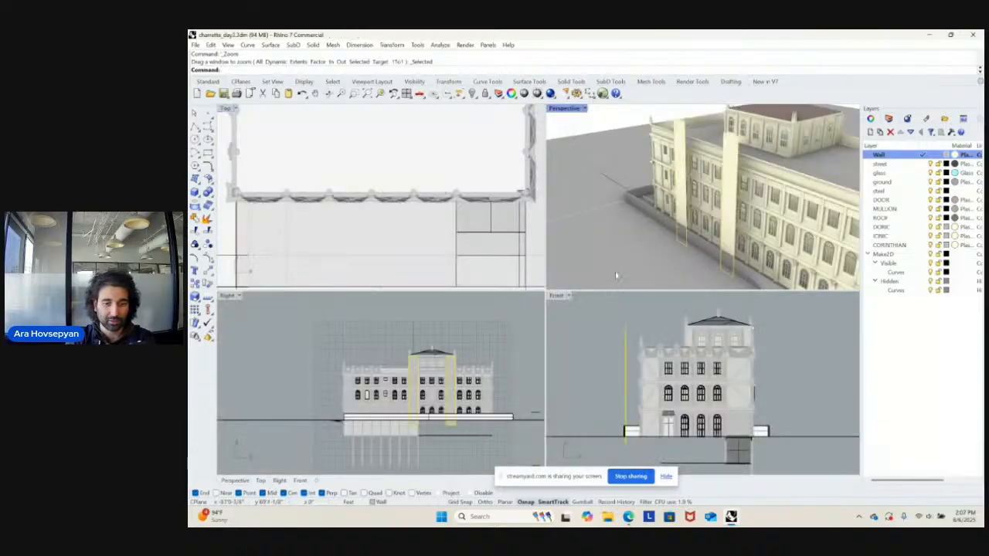
scroll(633, 336, up, 5)
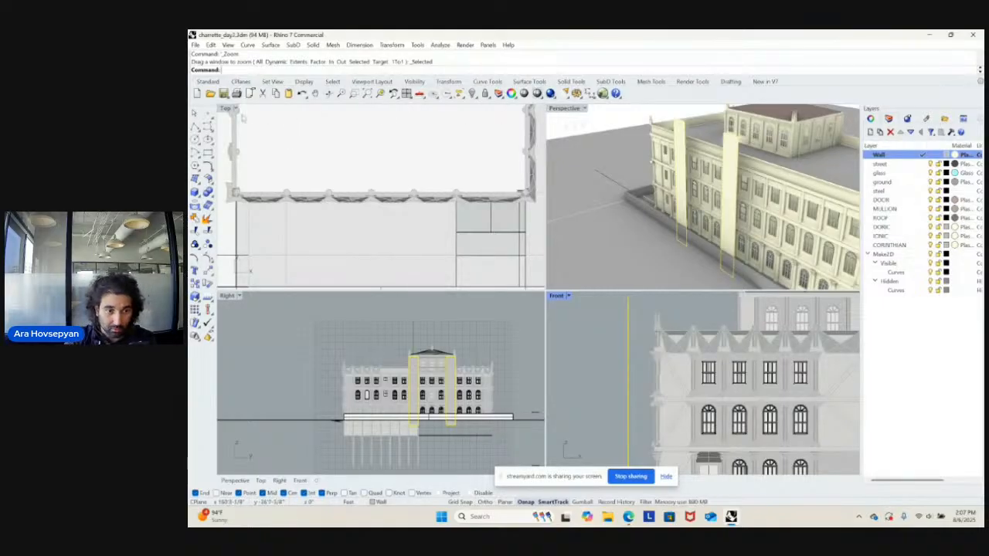
double_click(225, 109)
scroll(574, 227, up, 5)
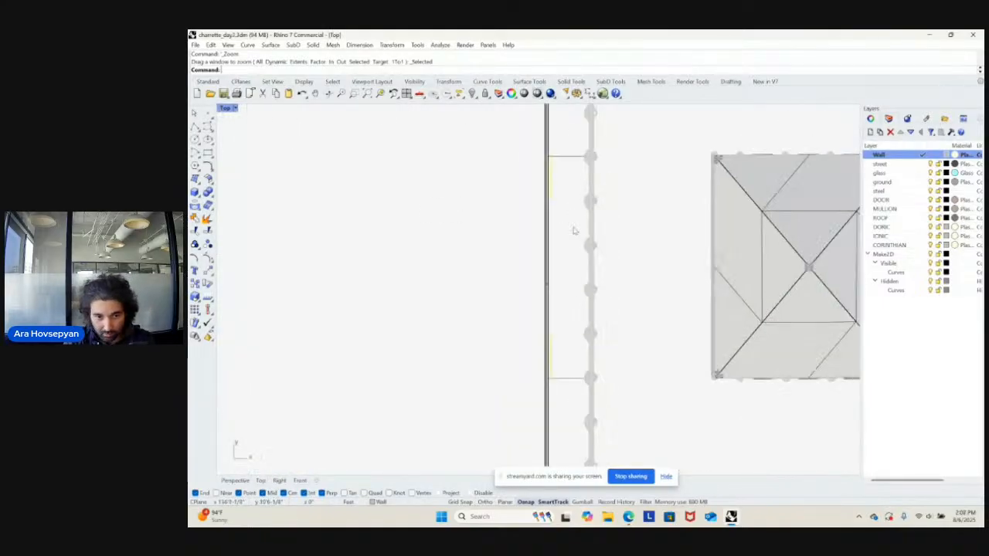
scroll(579, 239, down, 3)
scroll(555, 264, up, 3)
scroll(553, 264, up, 2)
scroll(555, 274, down, 3)
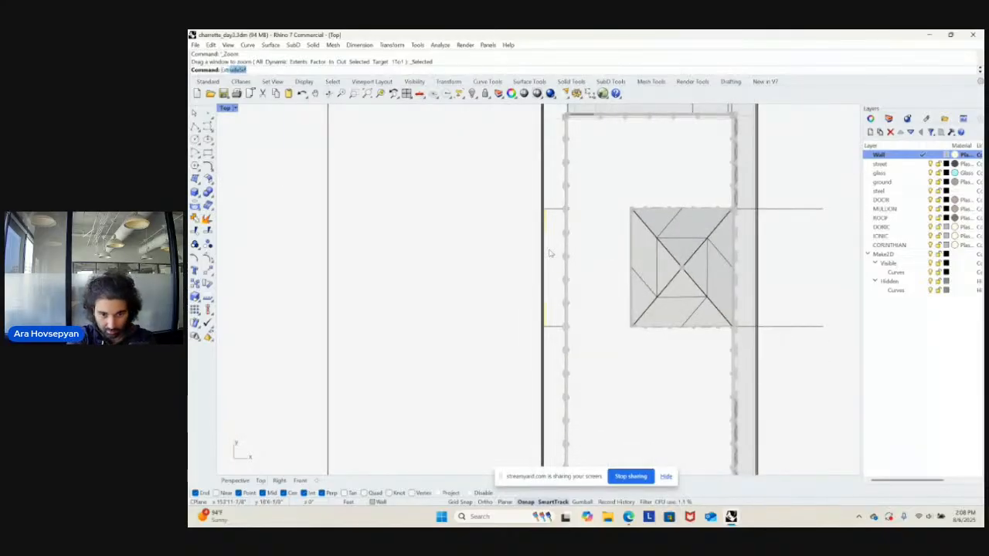
key(Return)
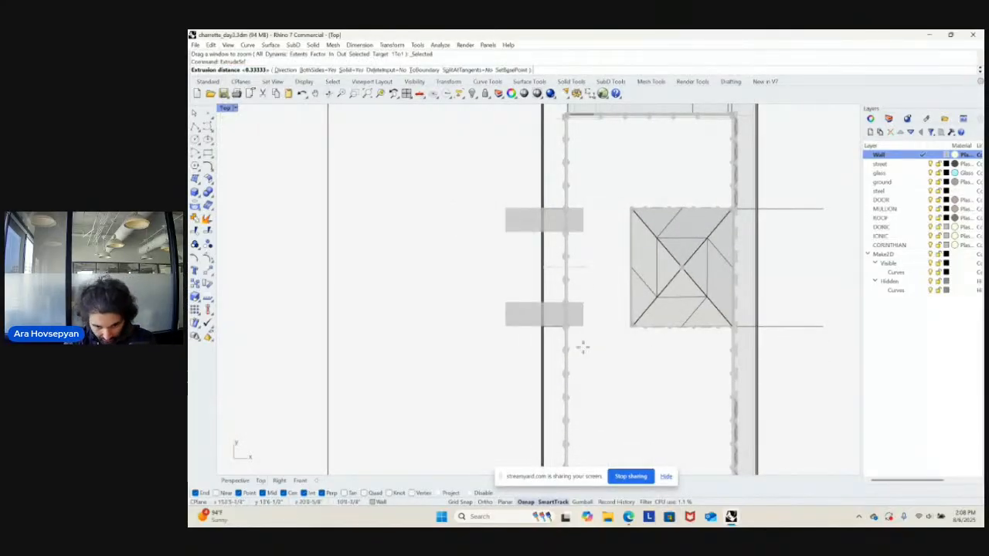
text(b)
key(Return)
scroll(572, 340, up, 5)
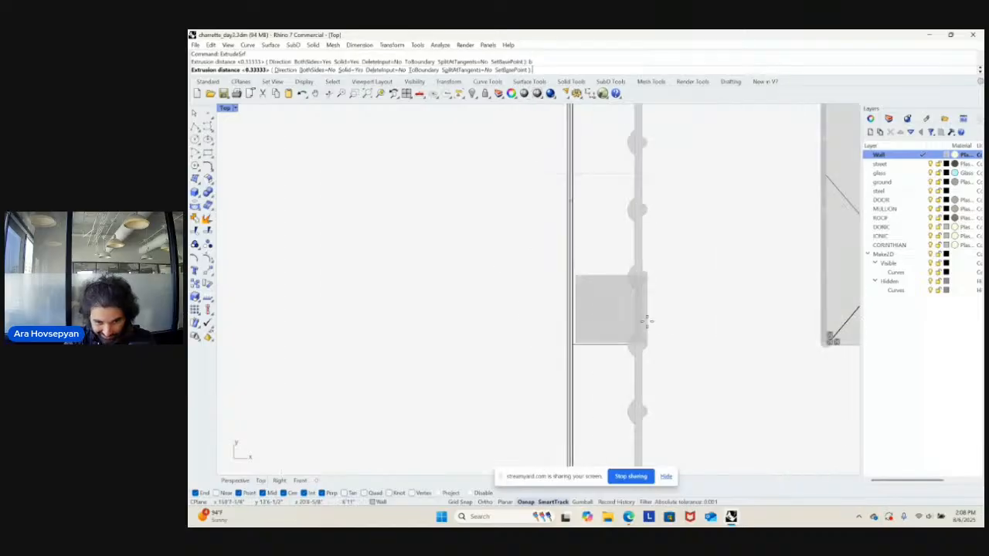
key(Return)
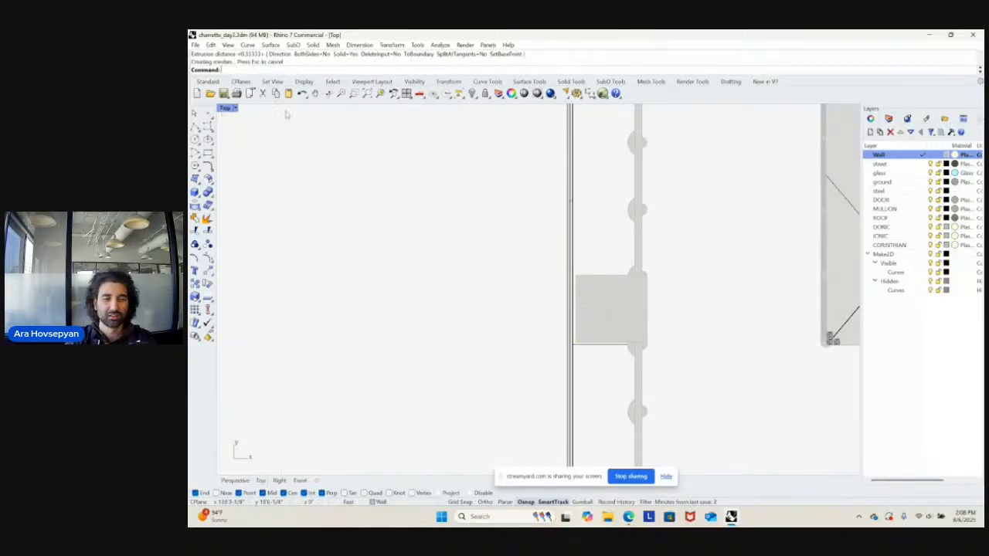
- Select the two extruded tower solids in the perspective view, choosing the polysurface rather than the overlapping flat extrusion
double_click(225, 108)
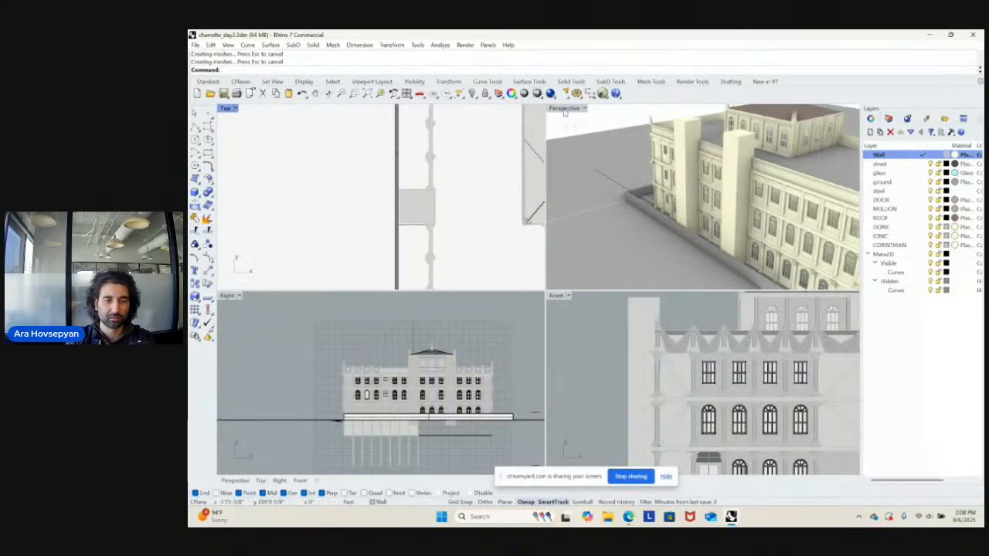
double_click(564, 108)
right_drag(432, 216, 294, 213)
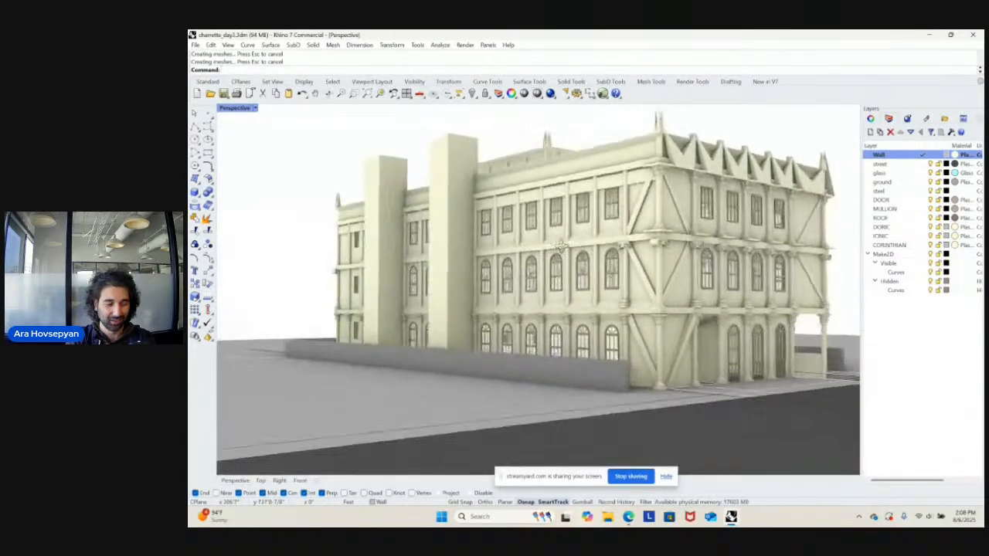
right_drag(561, 246, 503, 255)
click(443, 219)
click(442, 218)
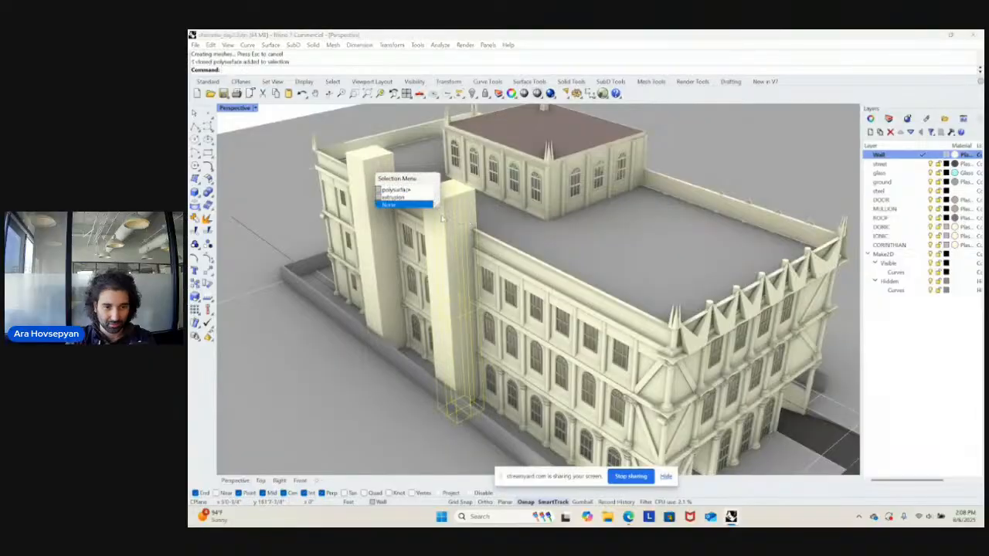
right_click(417, 188)
click(407, 191)
right_drag(473, 194, 443, 232)
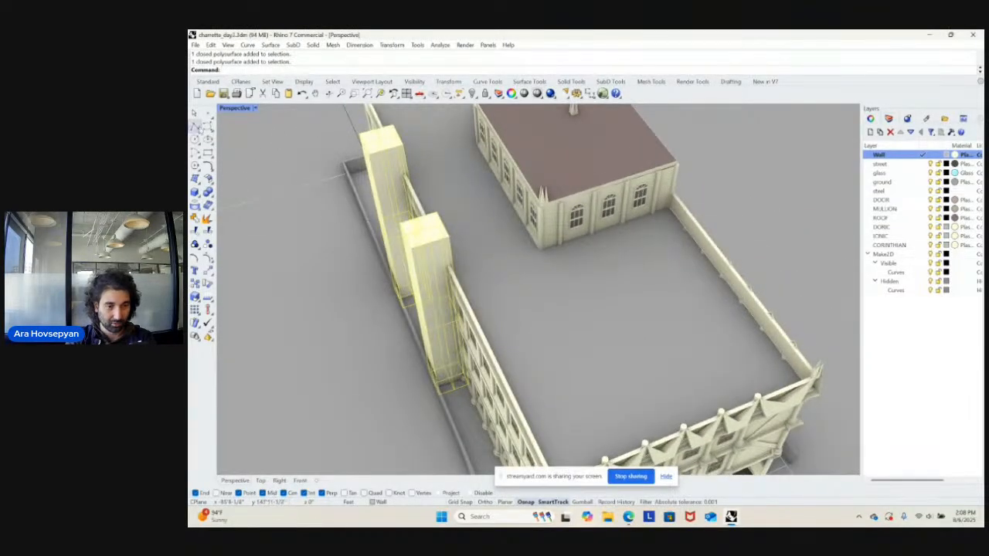
- Move the two tower solids straight inward in the Top view so they sit farther into the building, then clear the selection
double_click(231, 109)
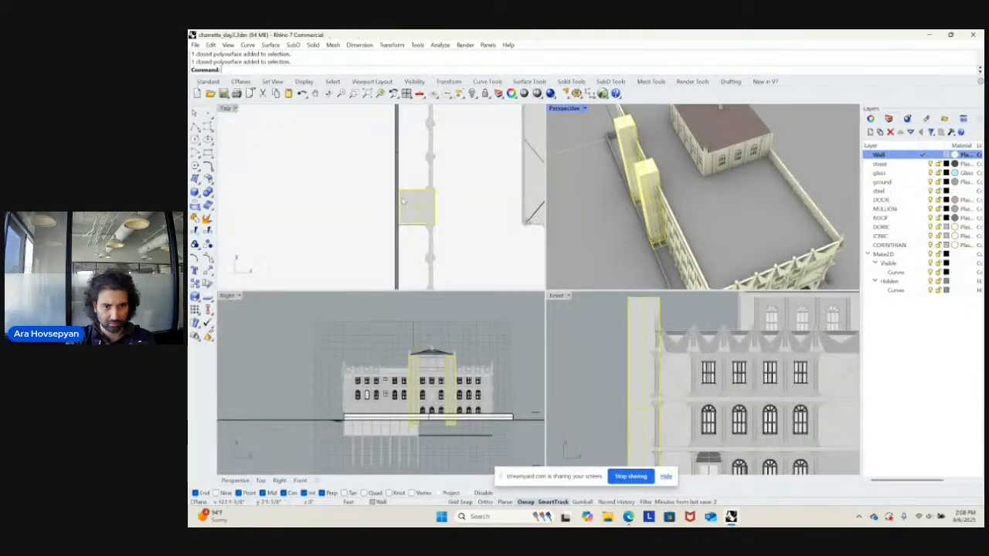
scroll(434, 197, down, 6)
right_drag(434, 196, 480, 193)
text(zs)
key(Return)
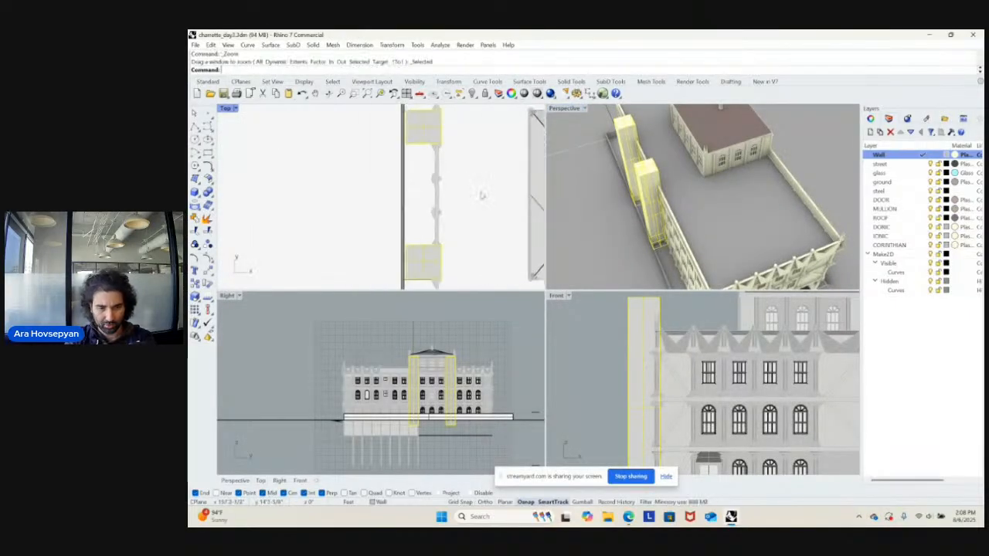
text(m)
key(Return)
click(345, 218)
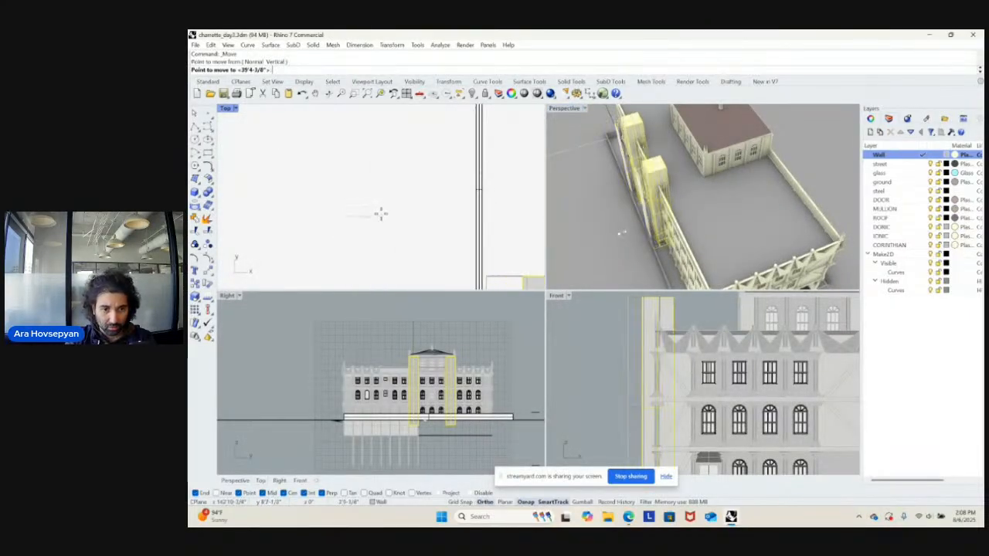
right_drag(372, 218, 347, 210)
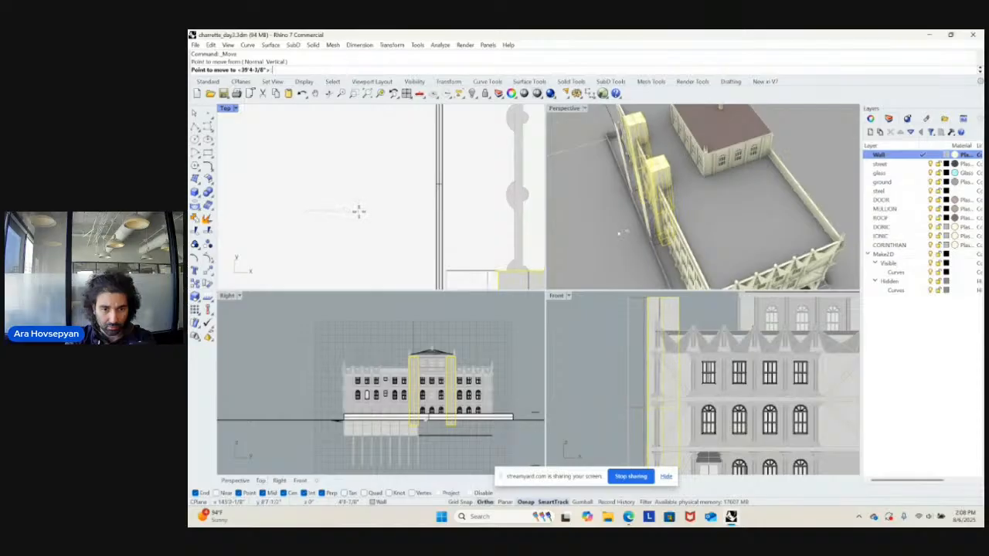
key(Escape)
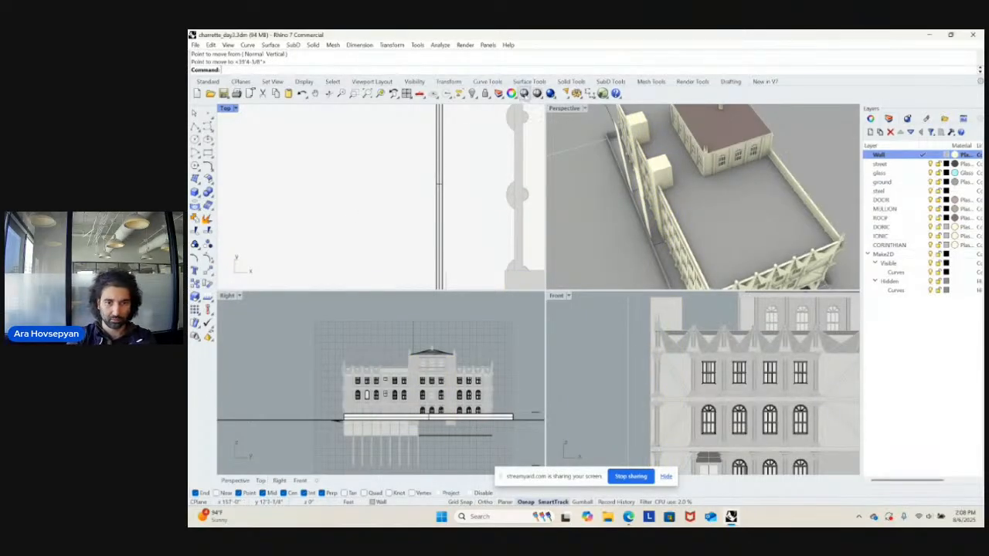
- Delete the two leftover flat panels standing in front of the tower solids along the rear facade
double_click(553, 109)
right_drag(548, 262, 449, 190)
click(388, 179)
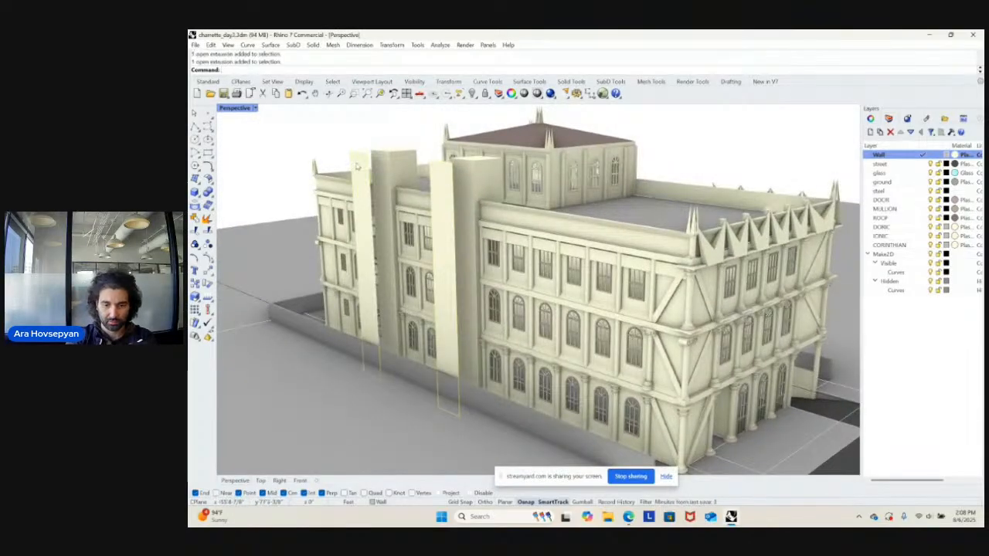
key(Delete)
right_drag(309, 166, 443, 165)
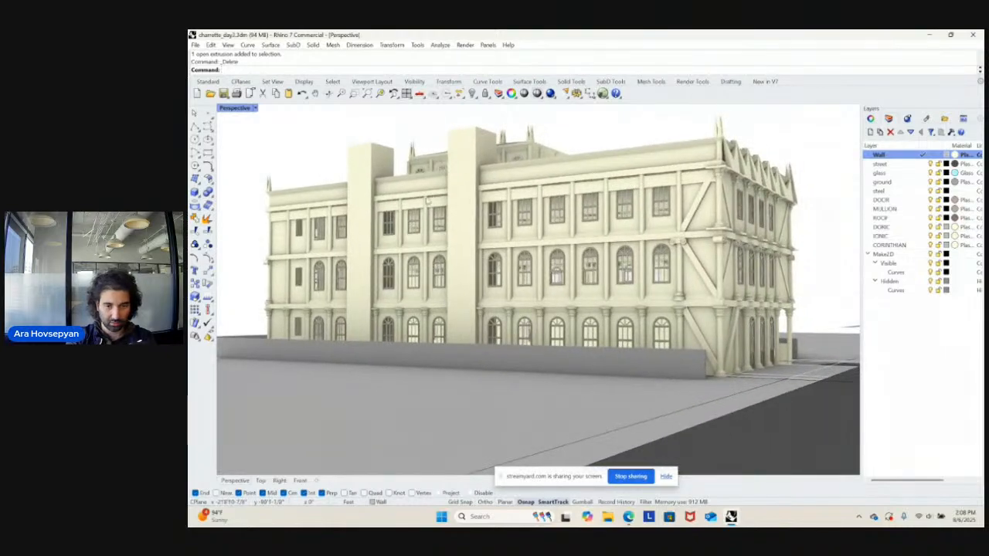
right_drag(427, 201, 470, 234)
click(534, 158)
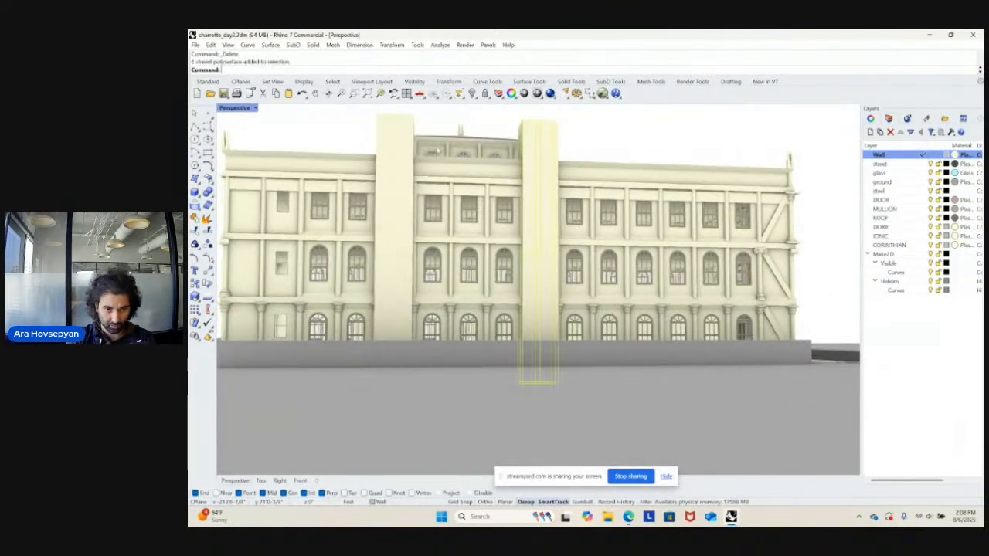
shift+click(407, 142)
text(zs)
key(space)
right_drag(530, 181, 434, 133)
text(m)
key(space)
click(415, 121)
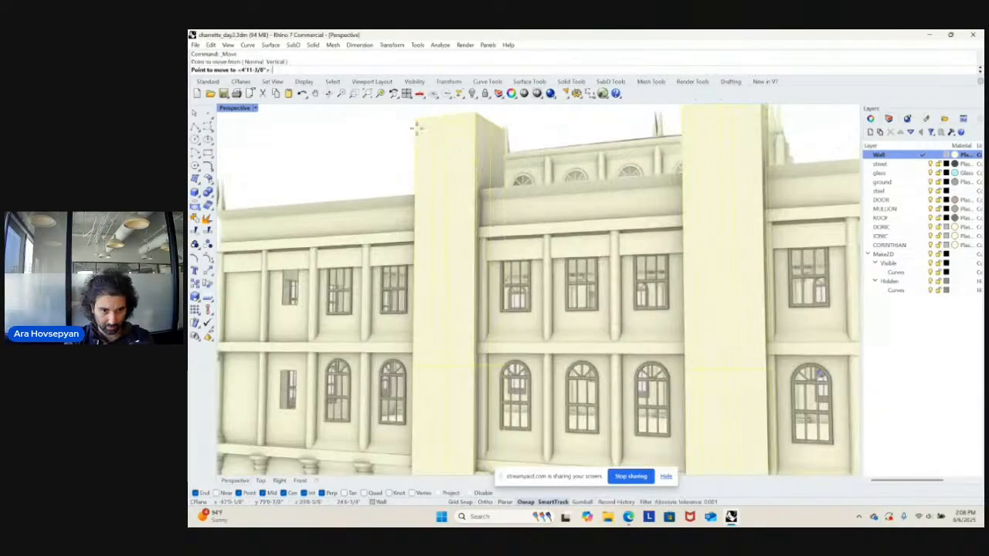
click(414, 185)
right_drag(414, 185, 595, 196)
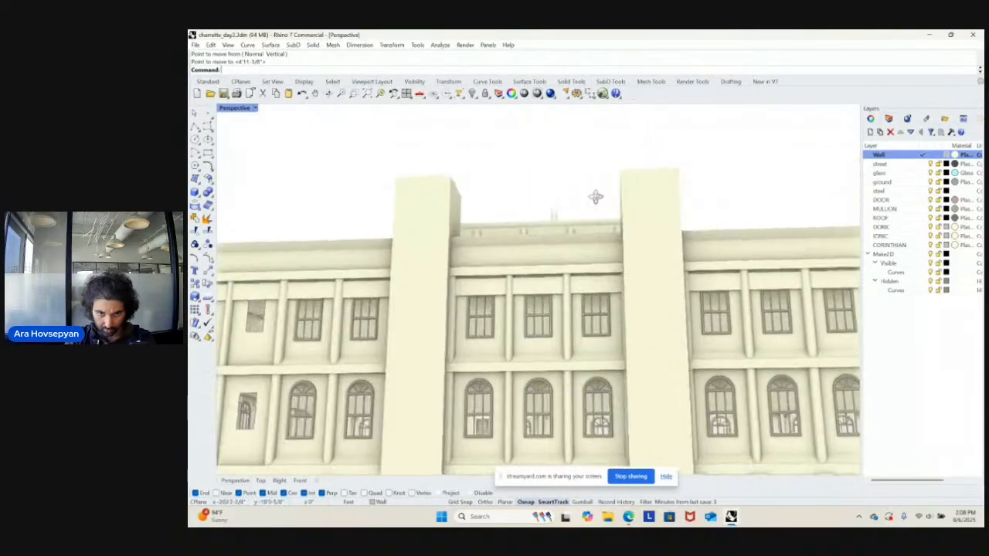
- Select both rear tower solids, frame them from behind the building, and return to the four-viewport layout
click(658, 183)
text(zs)
key(Return)
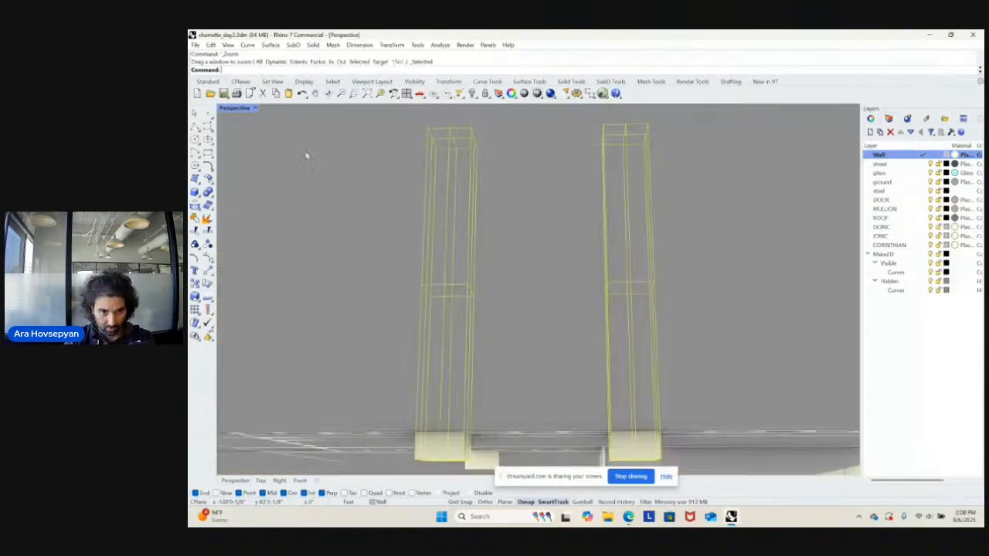
right_drag(307, 154, 535, 227)
key(Return)
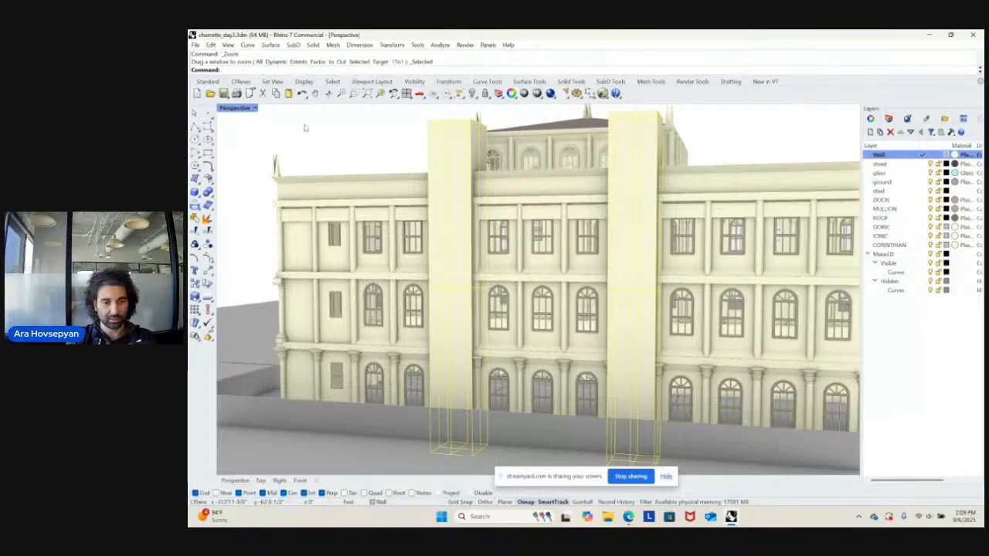
double_click(239, 109)
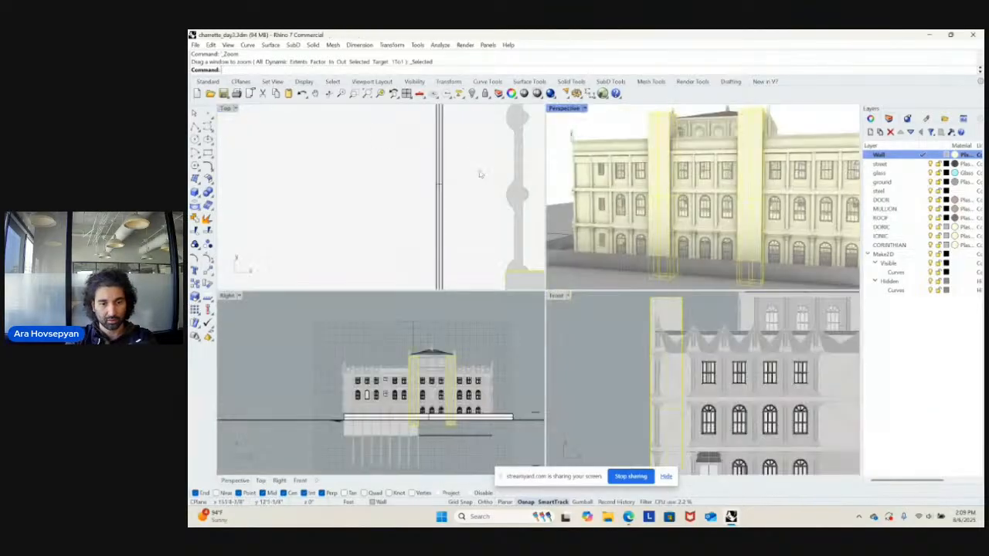
text(m)
key(Return)
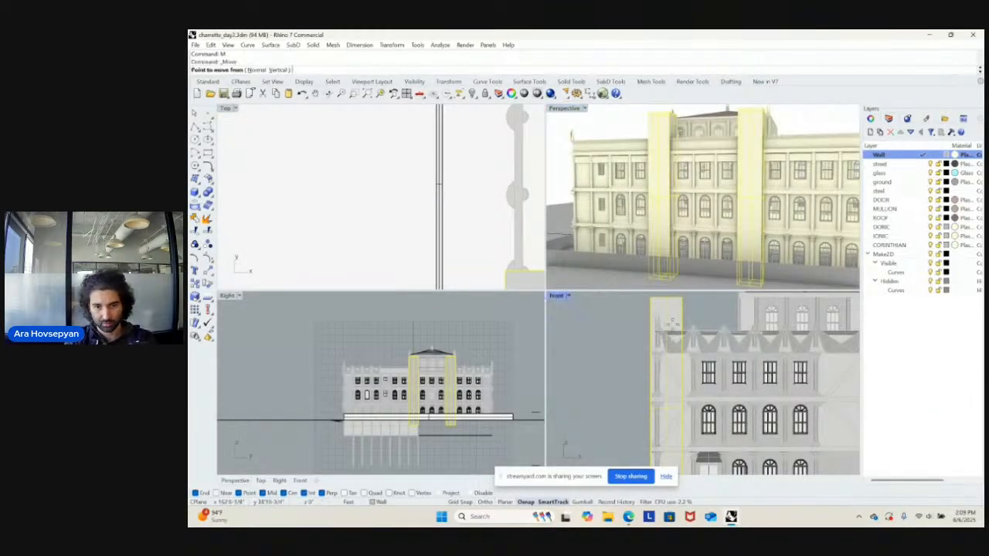
scroll(644, 323, up, 8)
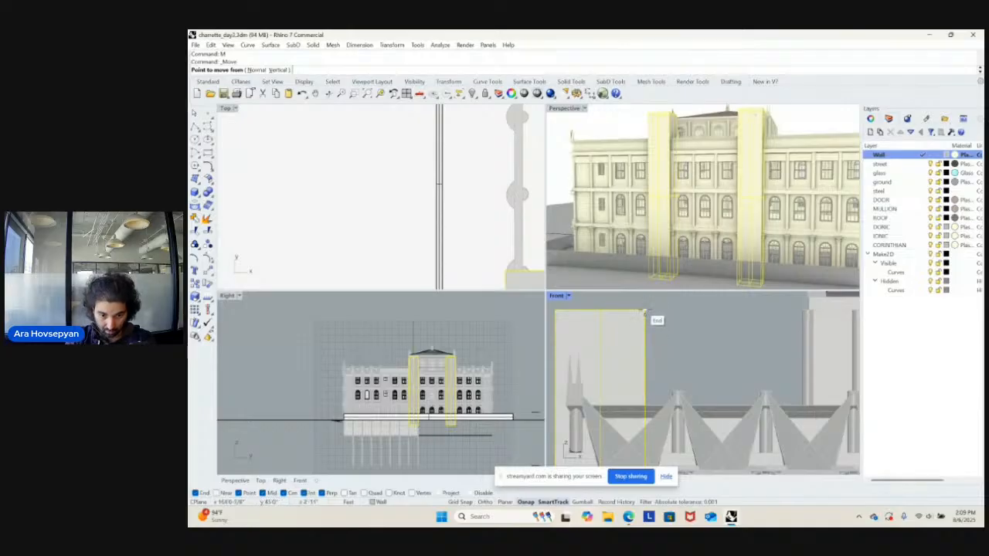
click(644, 313)
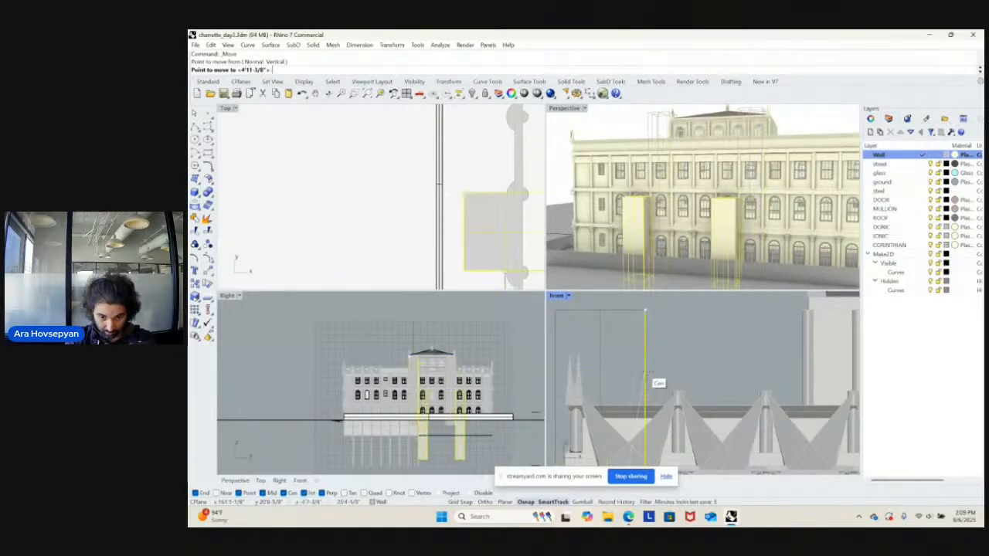
right_drag(643, 370, 682, 375)
key(Escape)
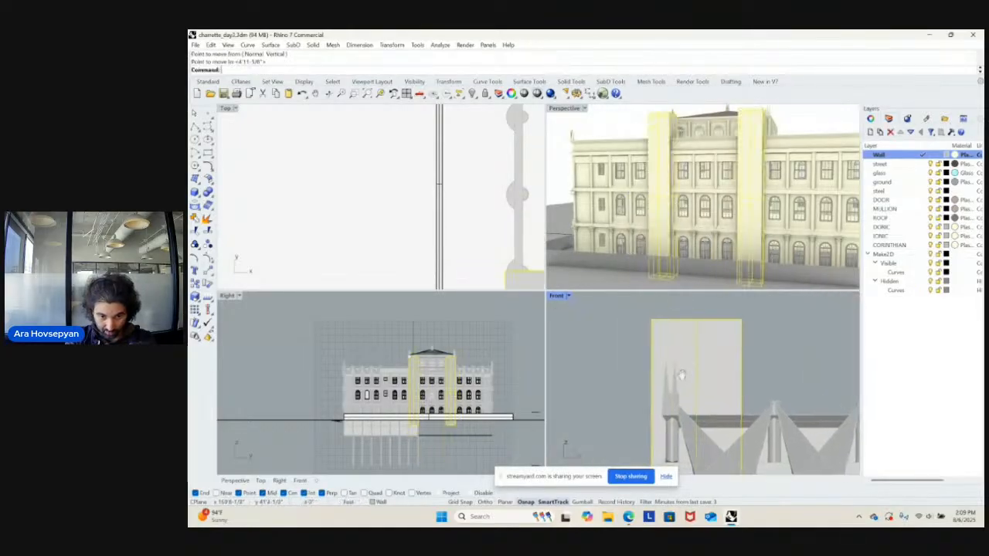
- Move both tower solids straight down about 3'5-5/8" in the Front view, then return to the full perspective view
key(Return)
click(632, 331)
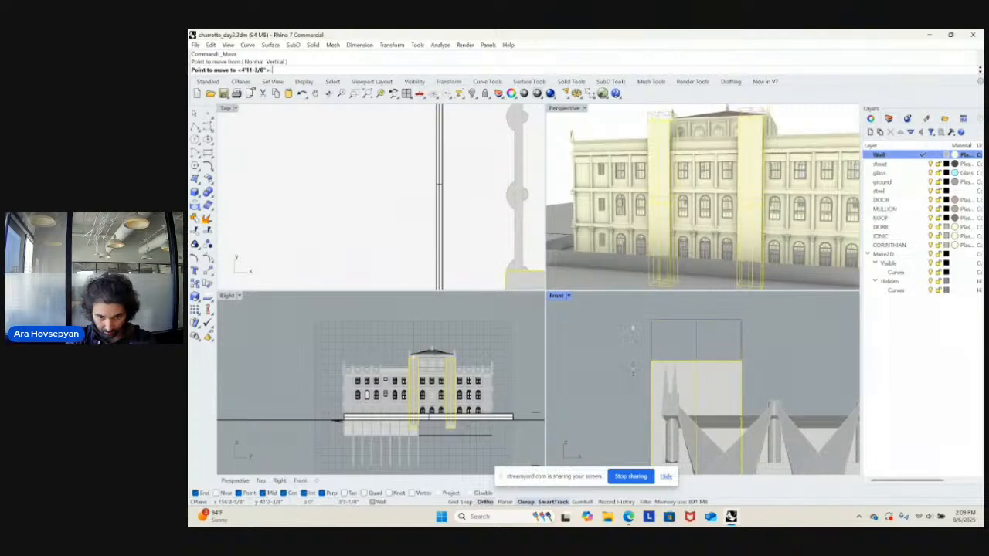
shift+click(633, 375)
key(Escape)
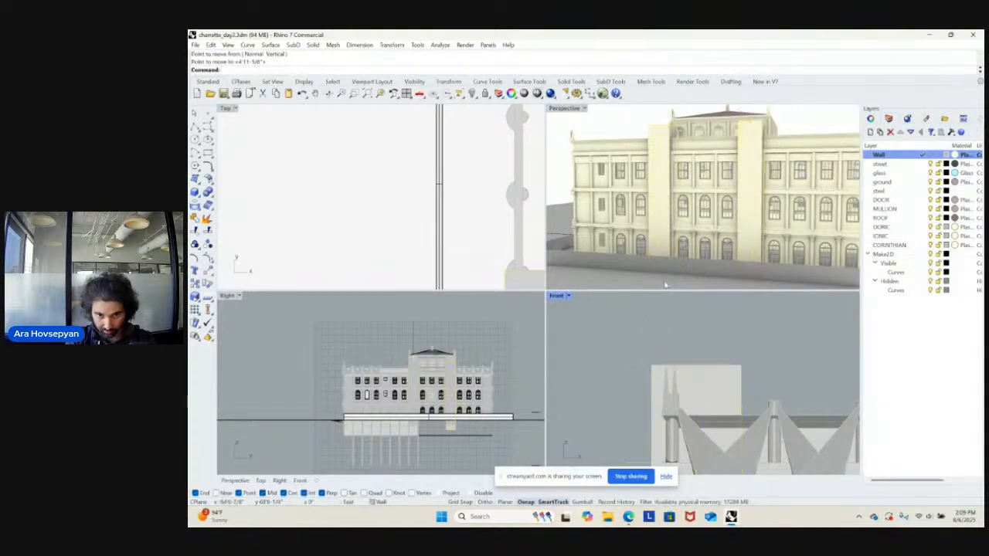
double_click(563, 108)
scroll(625, 238, down, 3)
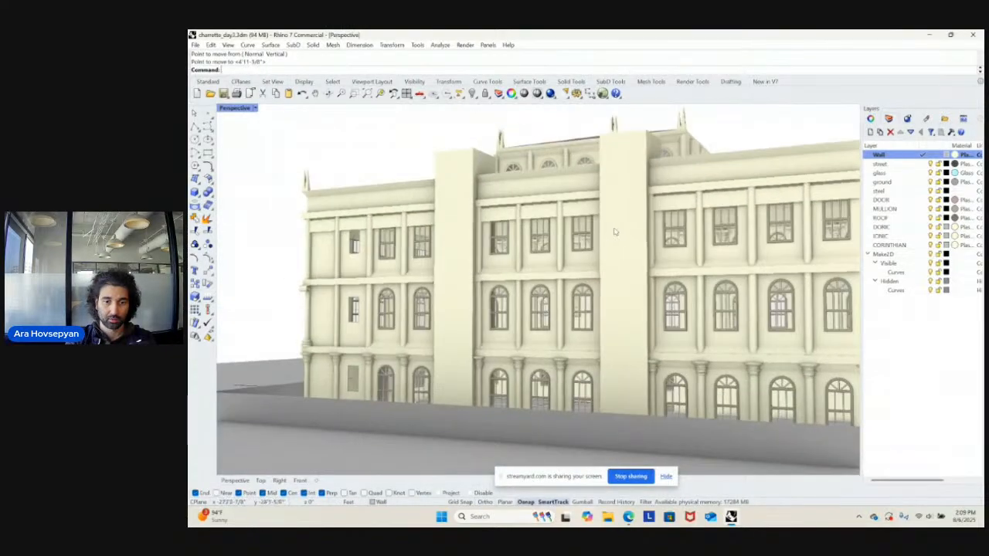
- Reselect the two tower solids and move them farther straight down in the Front view so their tops sit just above the parapet
right_drag(610, 235, 578, 195)
click(578, 195)
shift+click(471, 186)
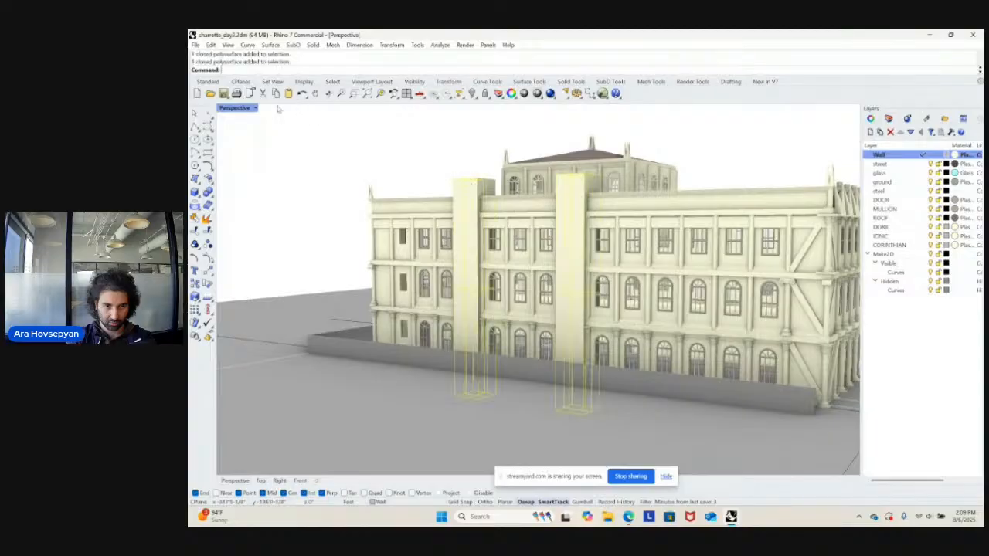
double_click(253, 109)
right_drag(647, 349, 666, 321)
text(m)
key(Return)
scroll(730, 326, up, 8)
click(749, 307)
key(shift)
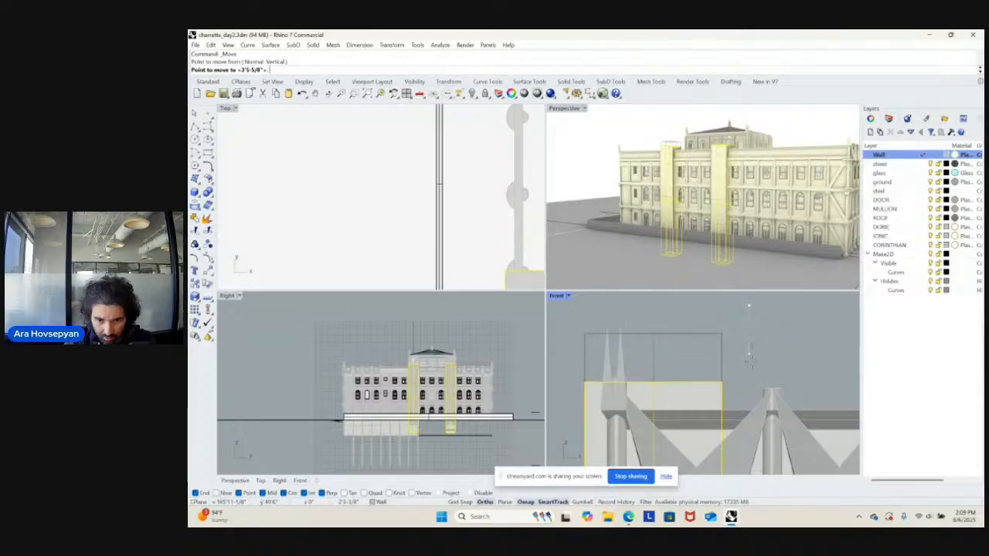
click(753, 368)
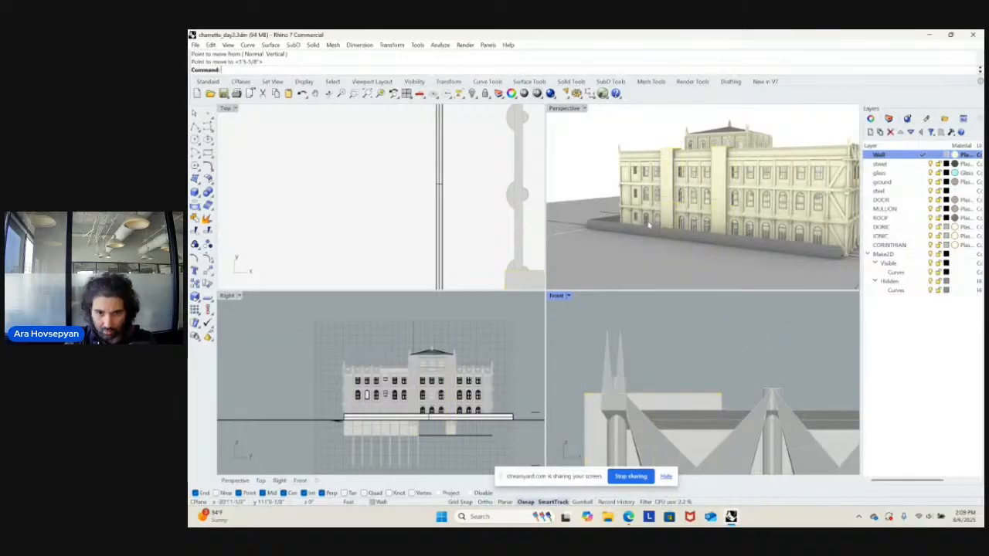
- Frame the building's rear corner in the full perspective view and save the model
double_click(564, 108)
right_drag(587, 194, 628, 239)
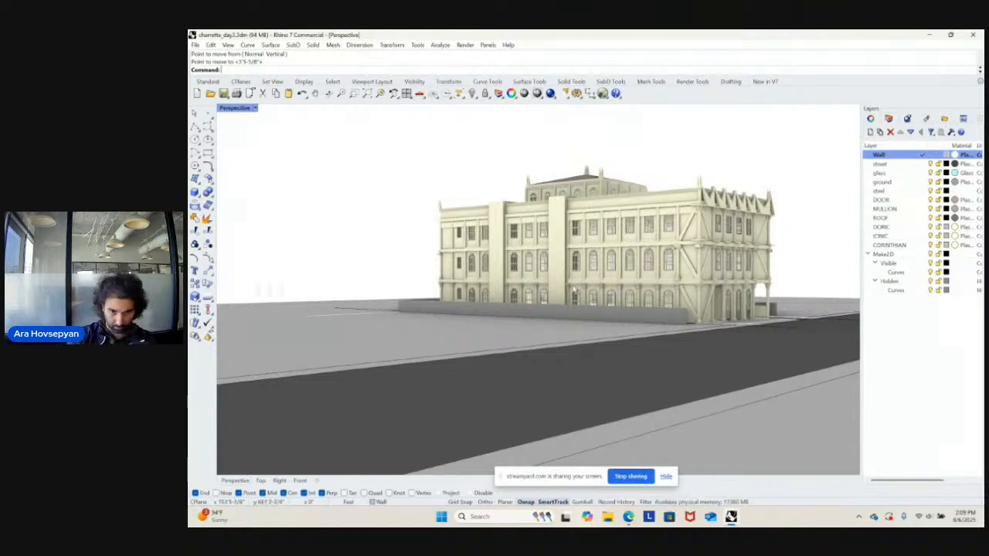
right_drag(573, 293, 652, 305)
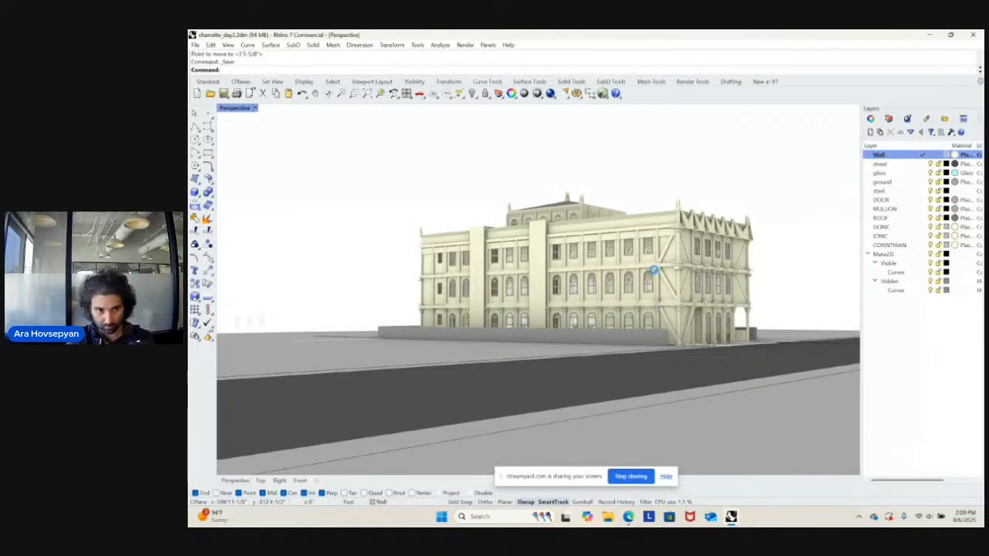
- Run the Turntable command to review the whole building as it rotates, and stop the rotation
text(Turntable)
key(Return)
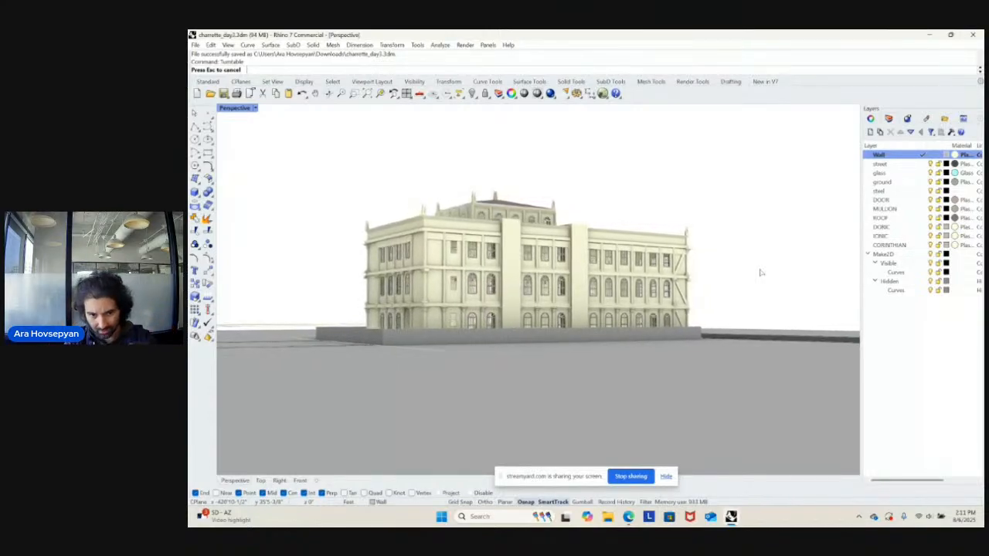
key(Escape)
- Try to fill the frieze gap at the side facade's upper corner with a corner-point surface, then undo it
right_drag(732, 328, 555, 284)
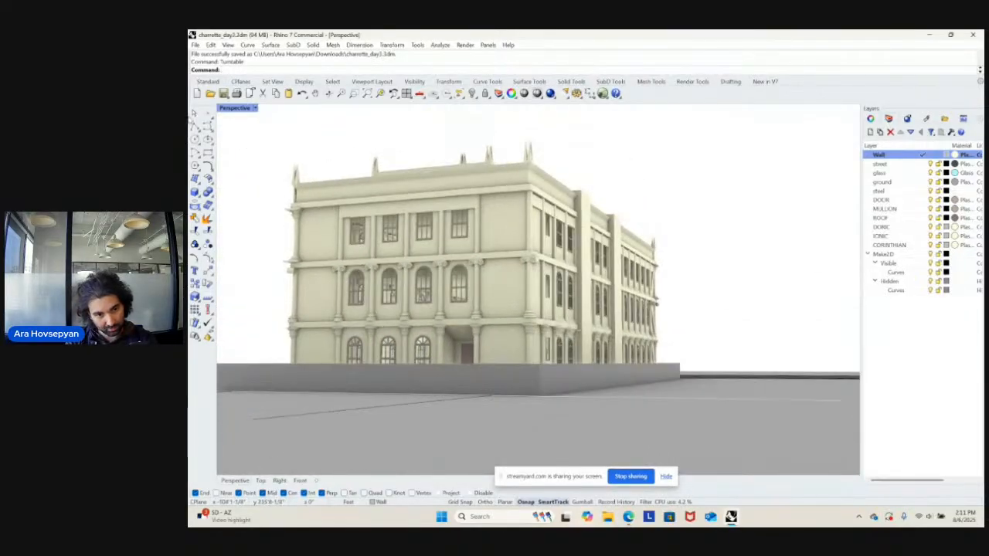
click(195, 178)
scroll(467, 216, up, 7)
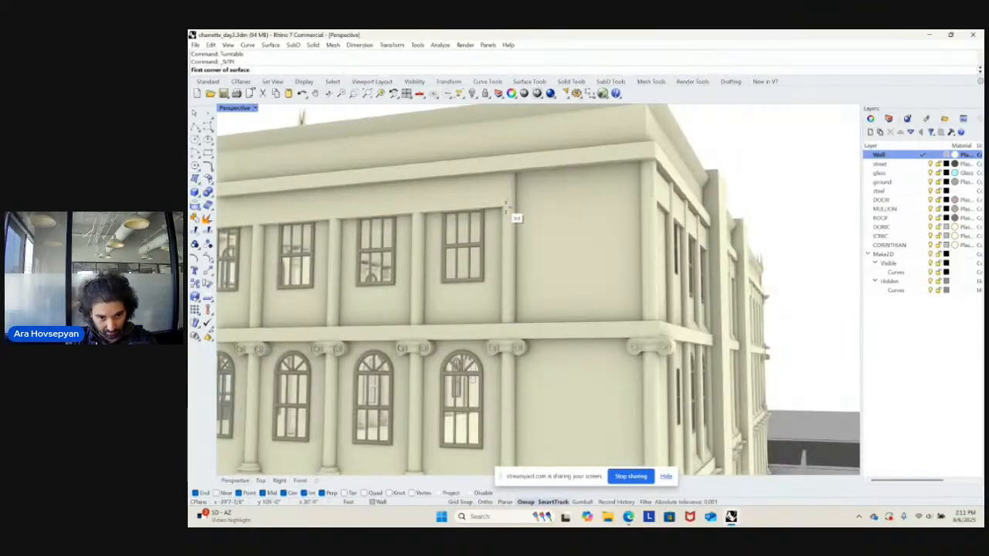
click(507, 193)
click(655, 159)
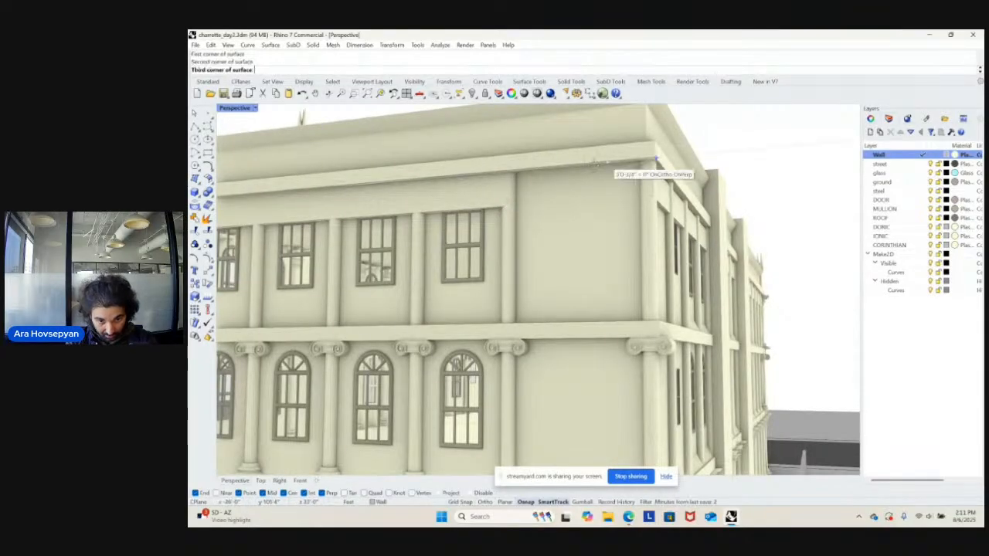
click(506, 171)
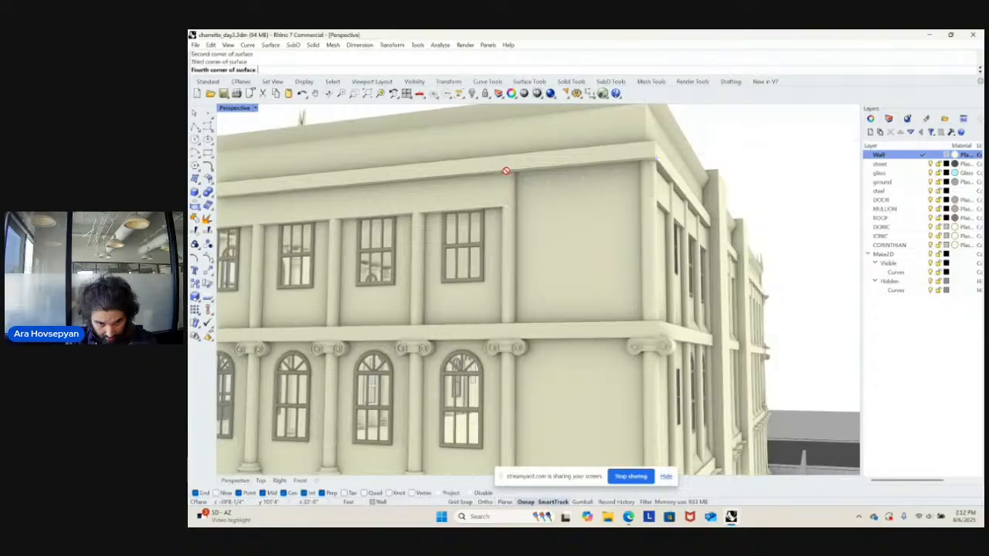
key(Return)
scroll(537, 196, down, 5)
right_drag(536, 196, 619, 209)
scroll(661, 214, up, 5)
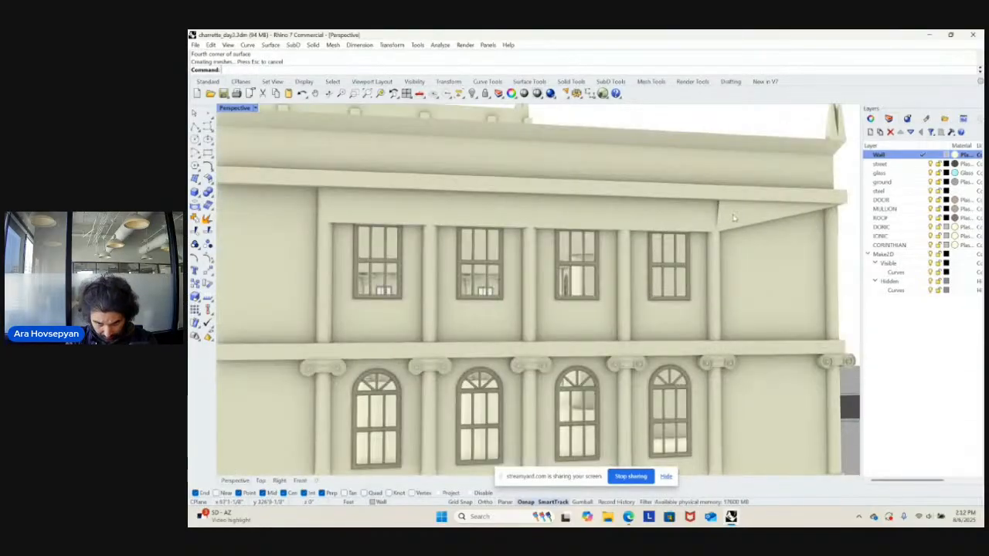
key(ctrl+z)
key(Return)
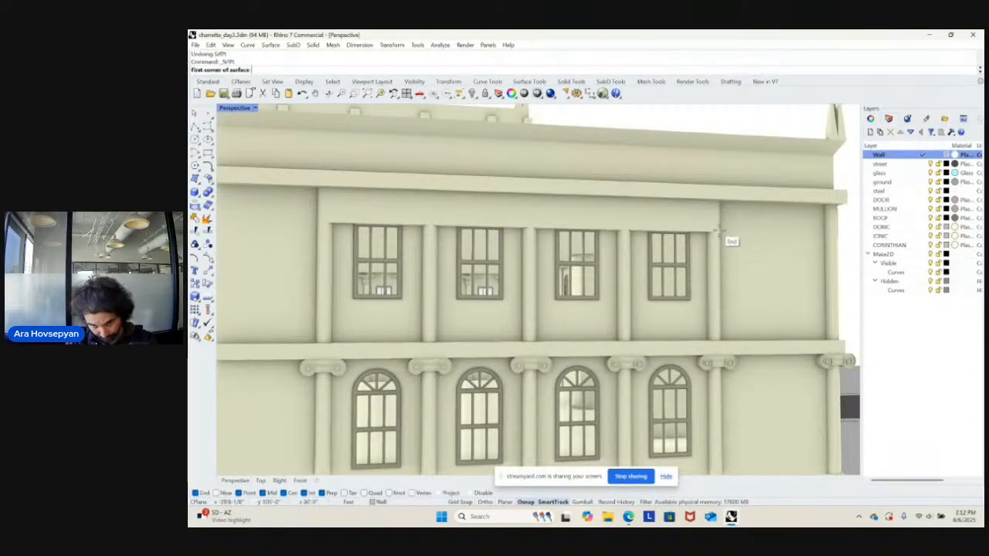
key(Escape)
click(716, 227)
key(Escape)
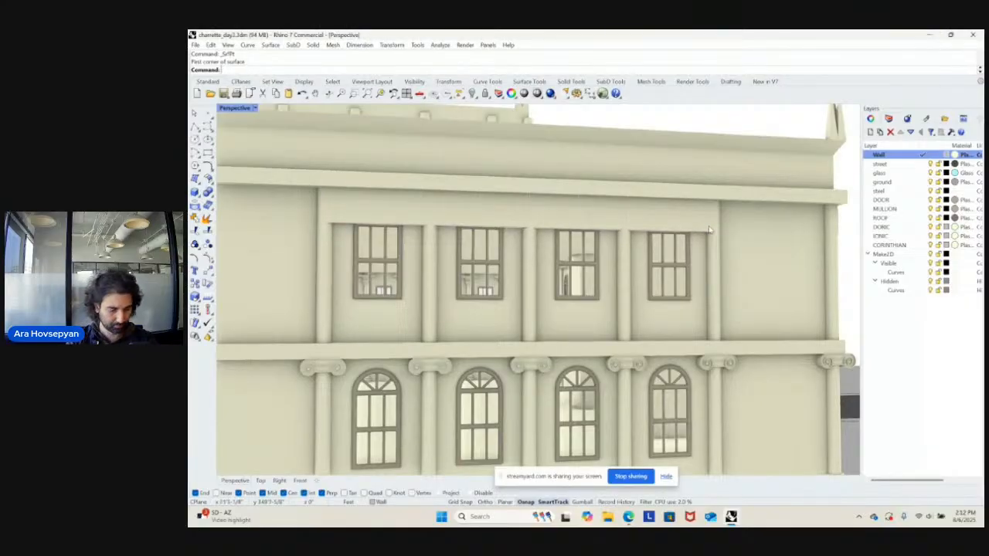
- Extrude the vertical end edge of the side facade's top-floor frieze band horizontally to the building corner with ExtrudeCrv, using a custom direction
text(Extrude)
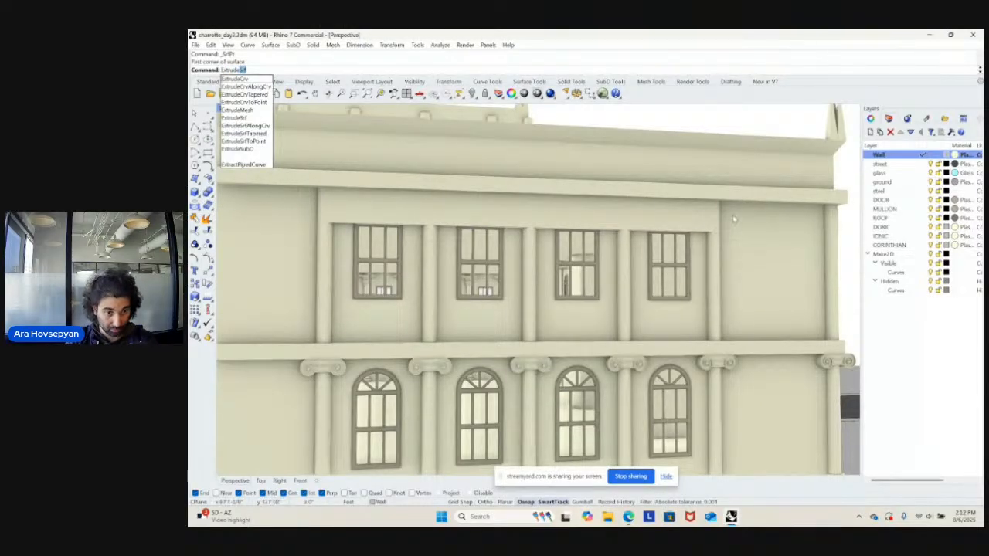
text(Crv)
key(Return)
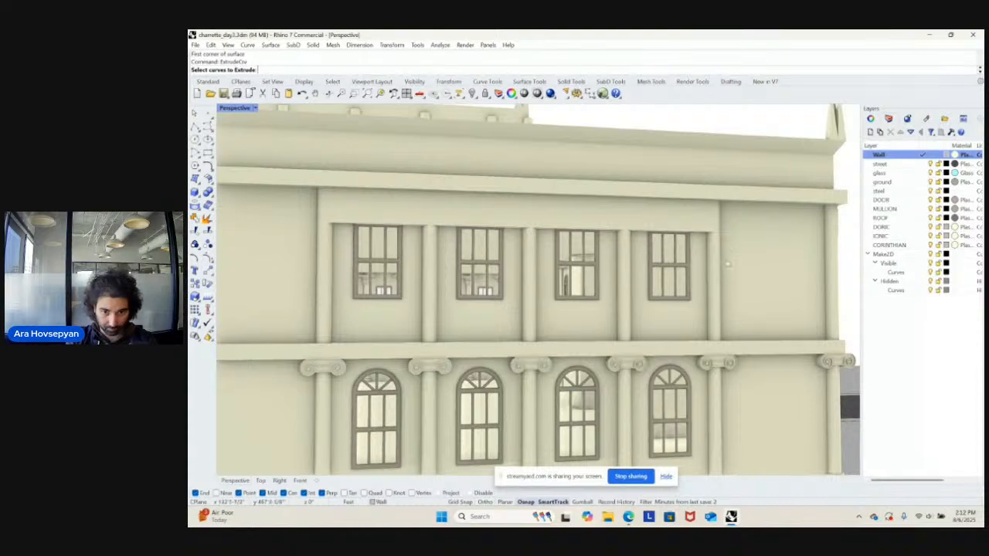
scroll(727, 226, up, 4)
click(721, 206)
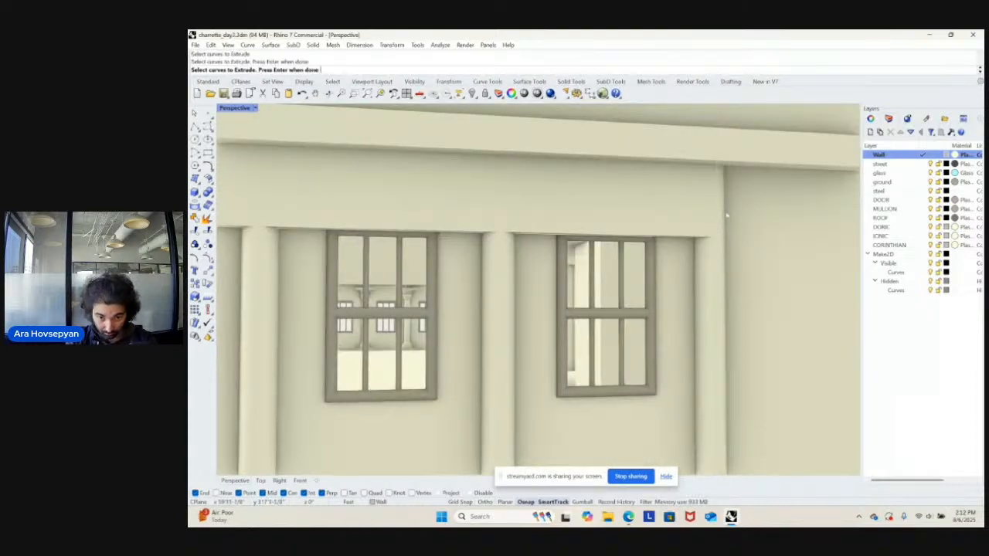
key(Return)
scroll(734, 220, down, 6)
right_drag(737, 224, 649, 308)
text(d)
key(Return)
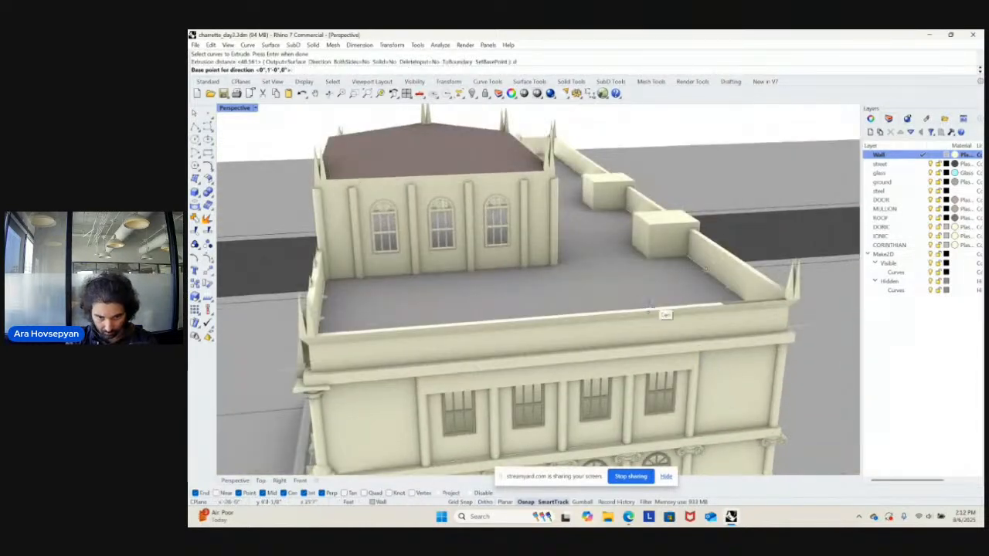
click(687, 191)
click(746, 182)
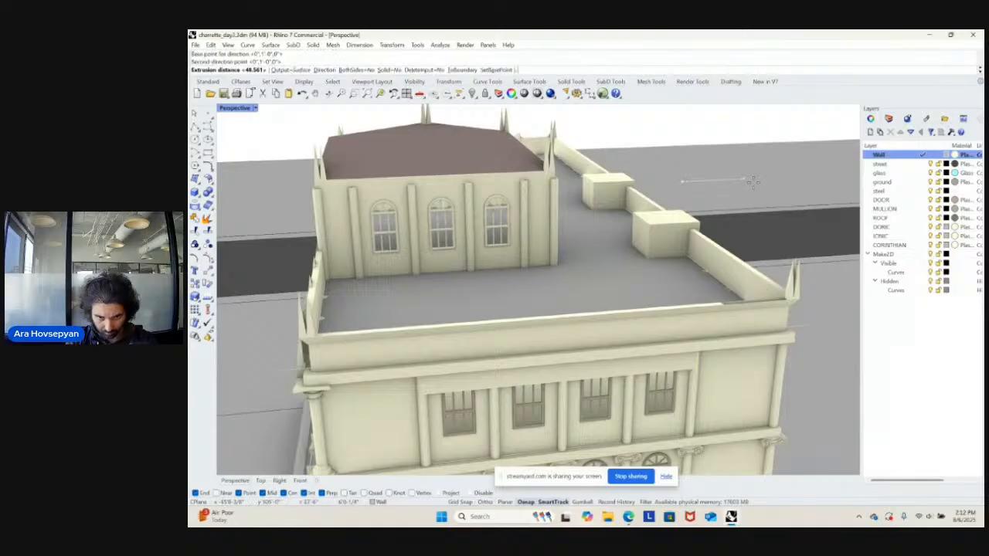
click(788, 340)
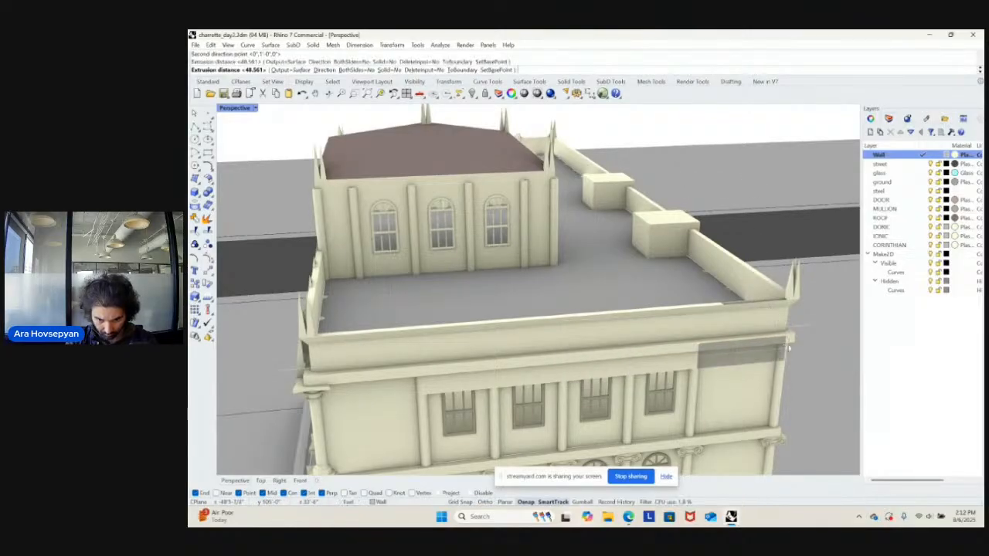
- Copy the new top-floor frieze section from the side facade's corner bay to the opposite end bay, aligning it with the existing band's end
right_drag(784, 336, 714, 259)
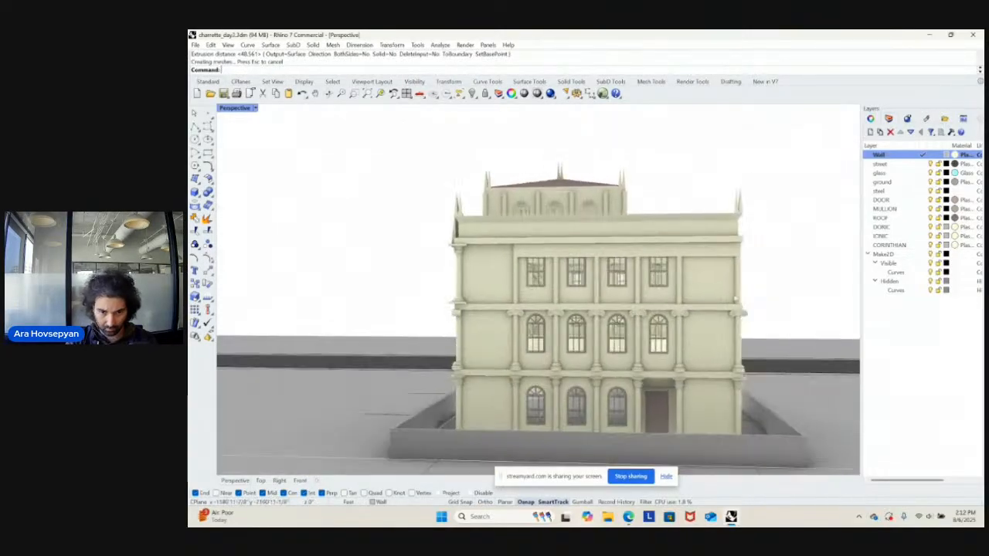
scroll(714, 258, up, 2)
click(728, 263)
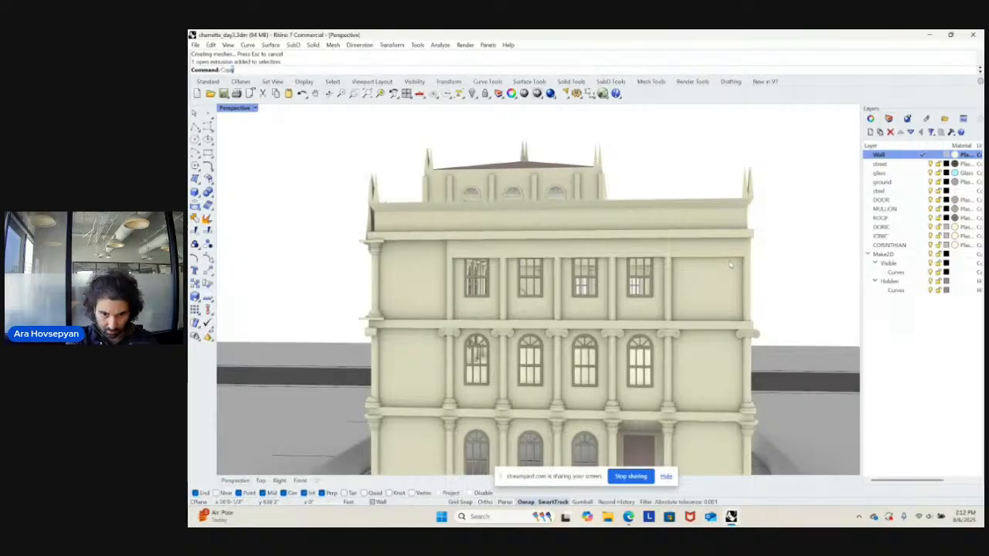
key(Return)
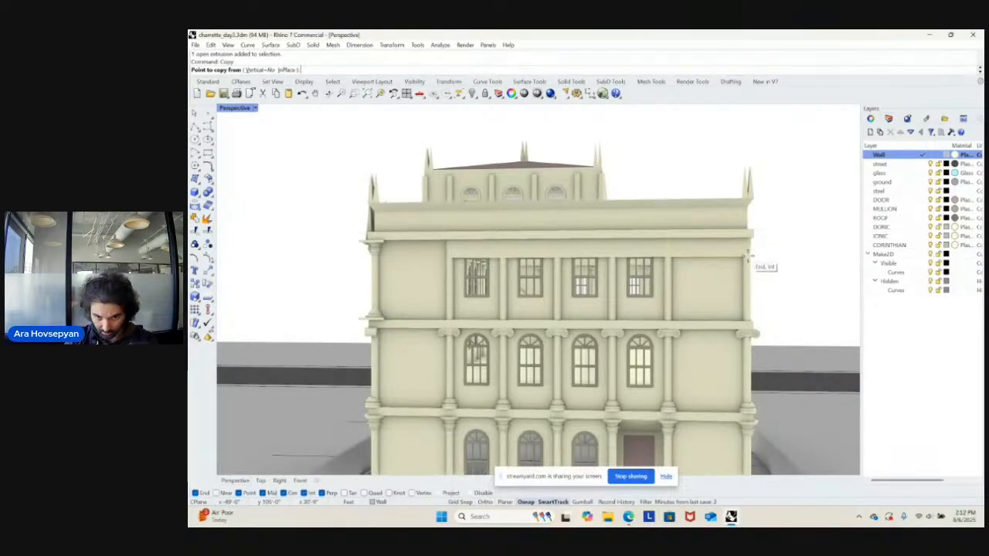
click(748, 257)
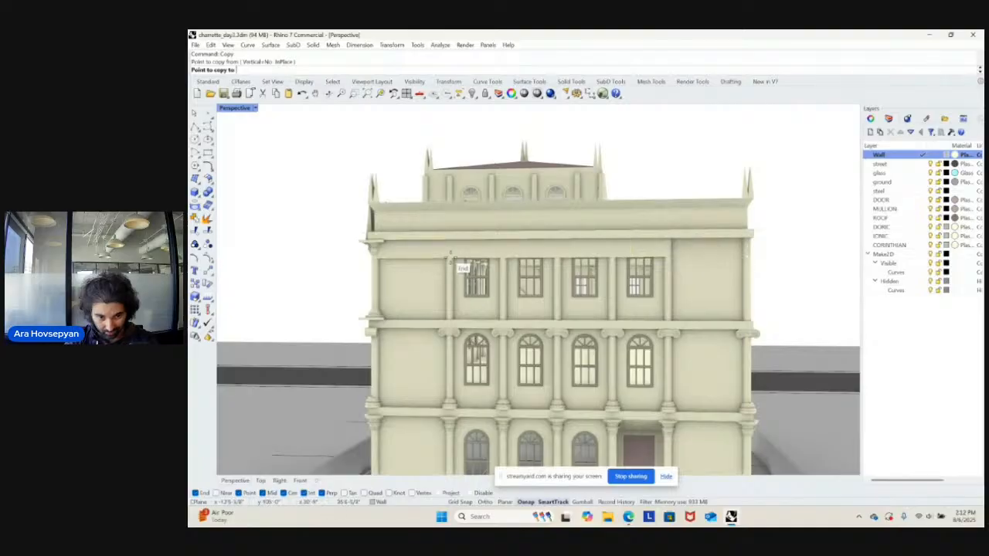
click(455, 261)
key(Return)
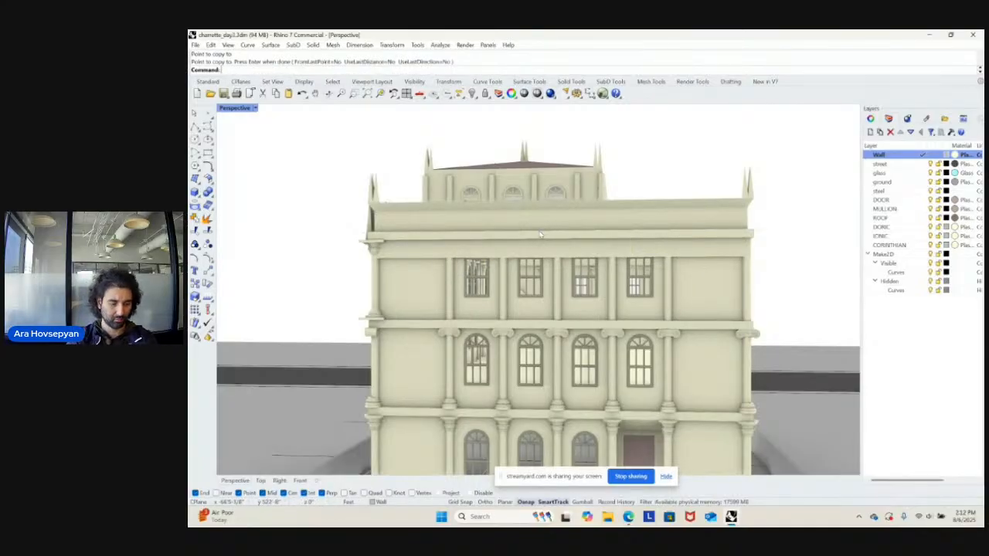
- Frame the whole building at an angle in the perspective view and save the model
scroll(577, 270, down, 5)
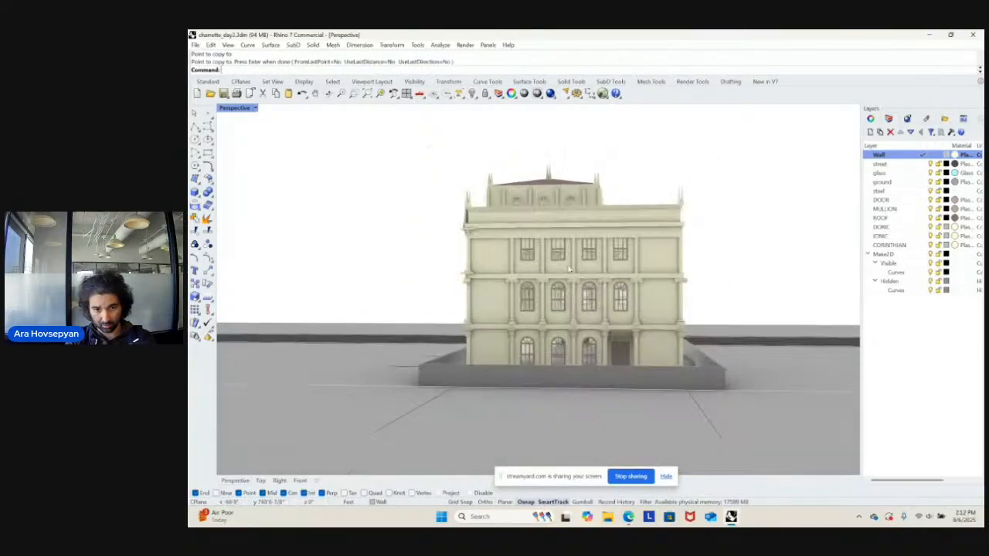
right_drag(577, 271, 683, 288)
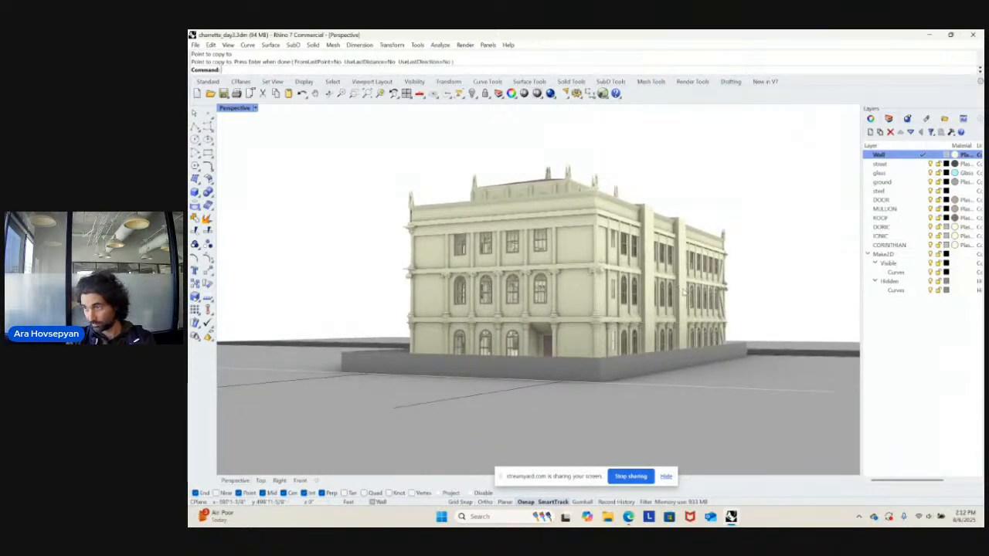
shift+right_drag(683, 293, 704, 296)
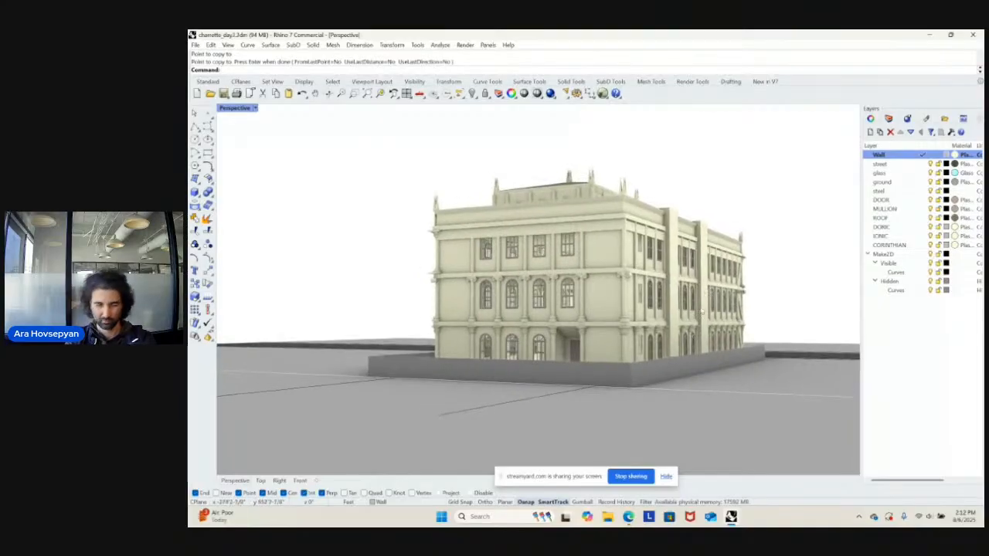
key(ctrl+s)
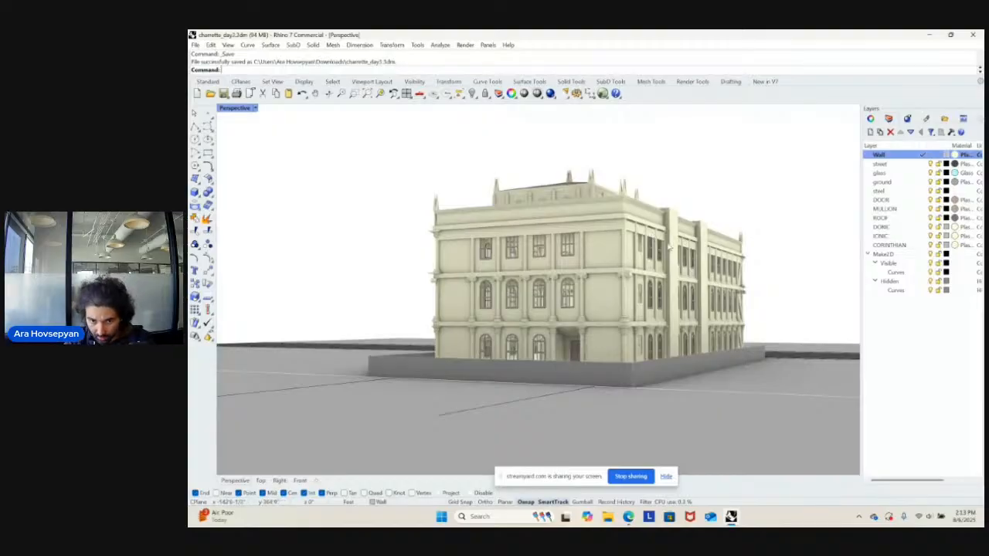
- Run the Turntable command to review the building as it rotates, and stop it facing the street facade
right_drag(680, 266, 754, 272)
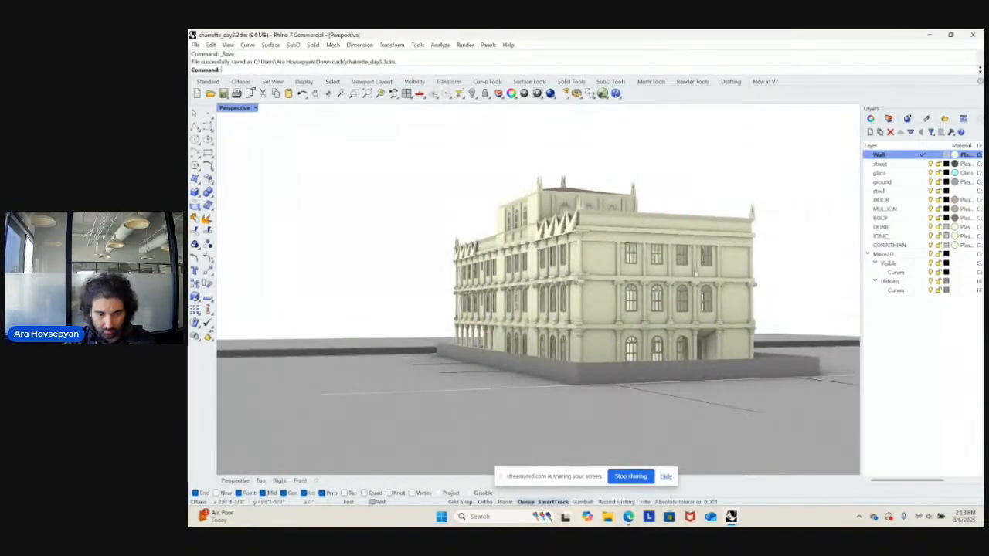
key(Return)
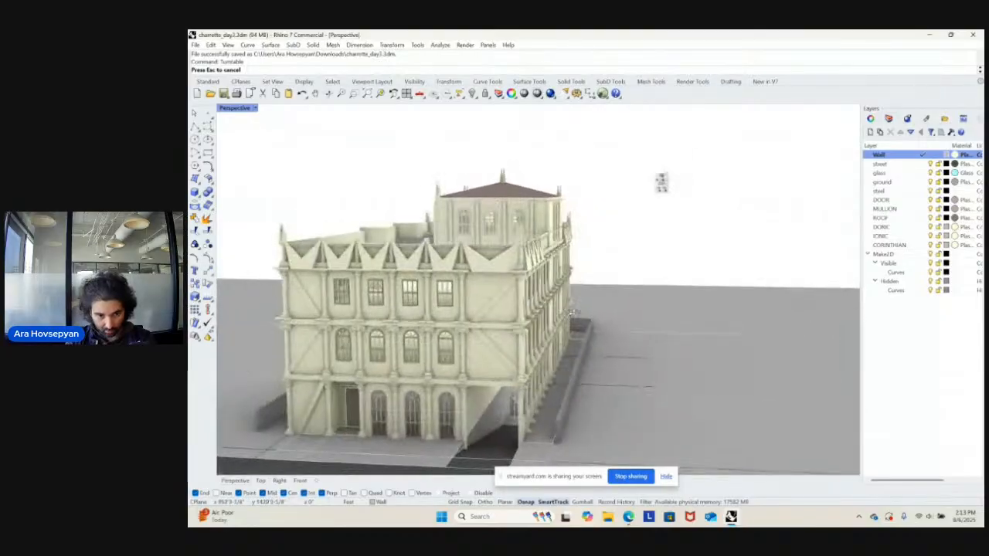
key(Escape)
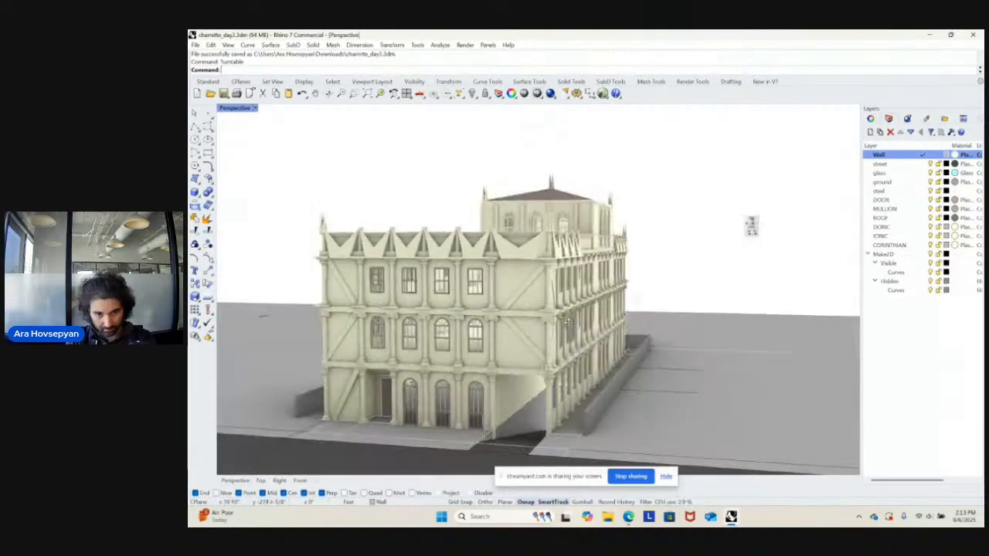
- Move the two upper-floor diagonal braces from the bay above the gated passage to the bay above the entrance door, working in the Top view
click(521, 334)
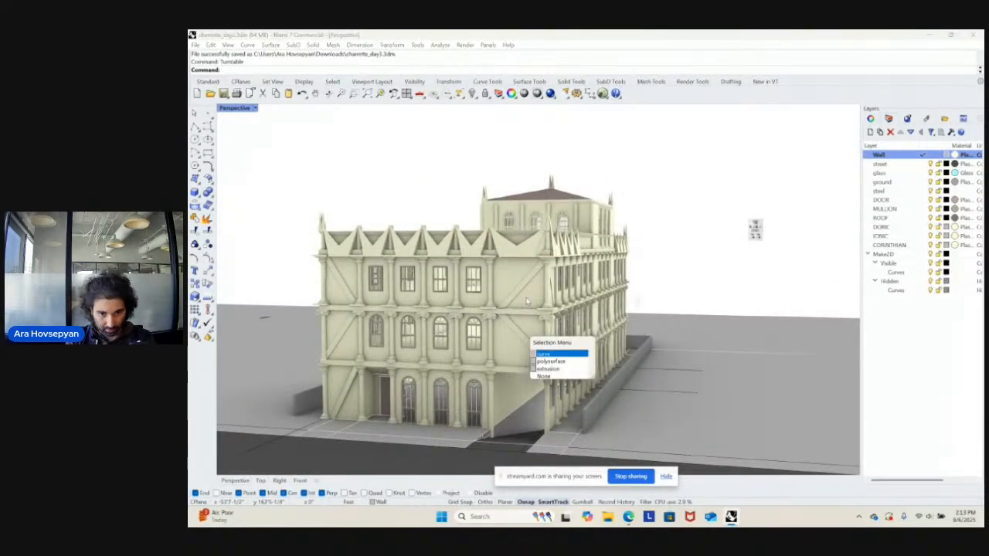
click(541, 346)
click(530, 300)
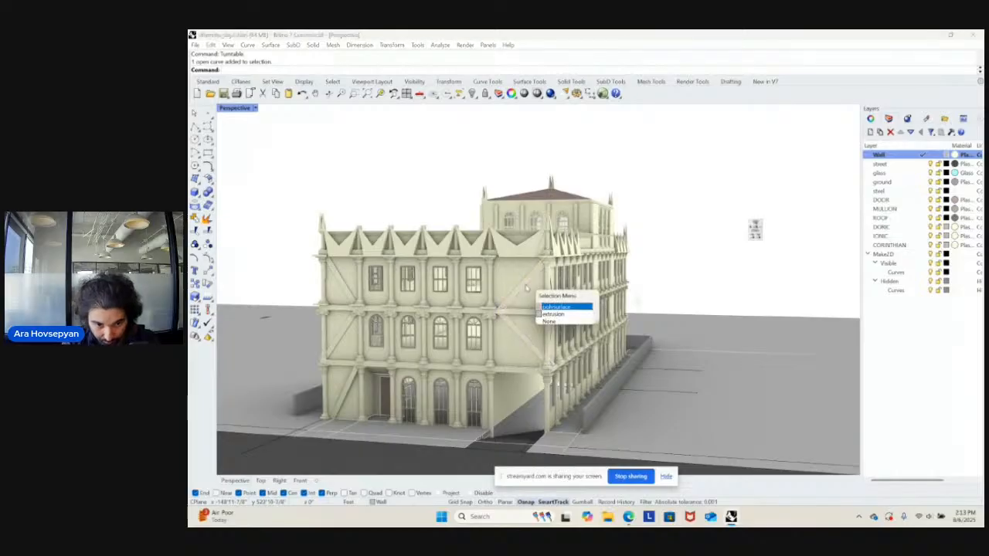
click(554, 309)
right_drag(555, 309, 661, 305)
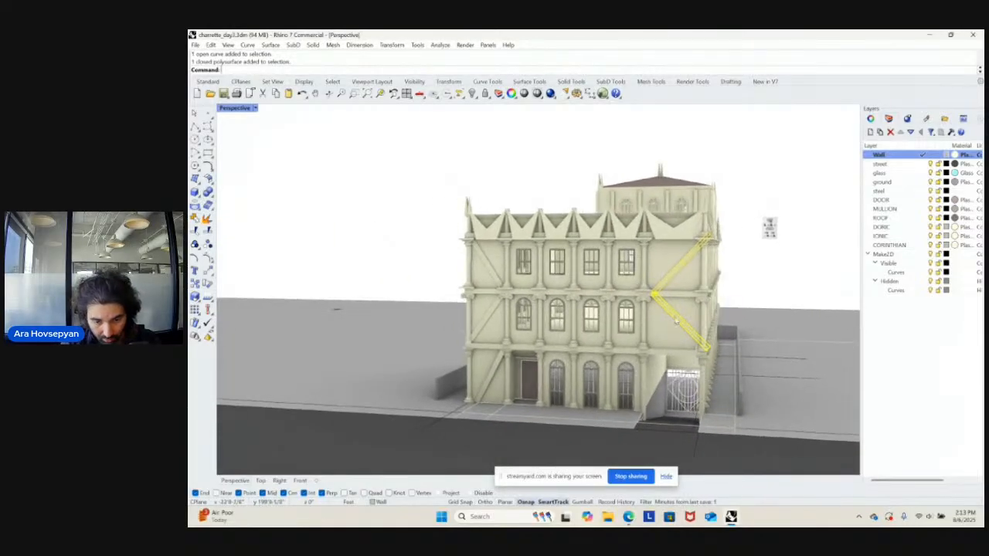
text(M)
key(Return)
double_click(236, 108)
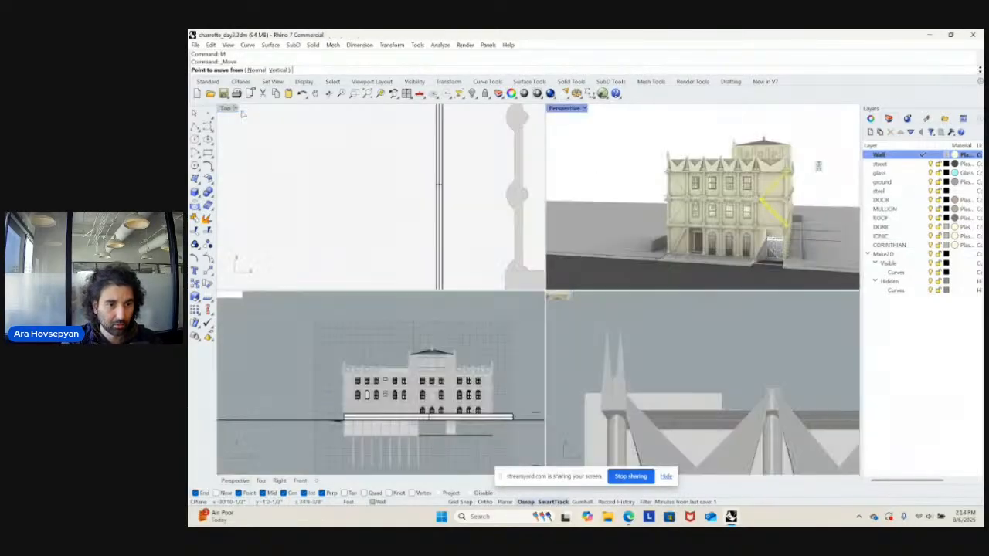
double_click(225, 106)
text(S)
key(Return)
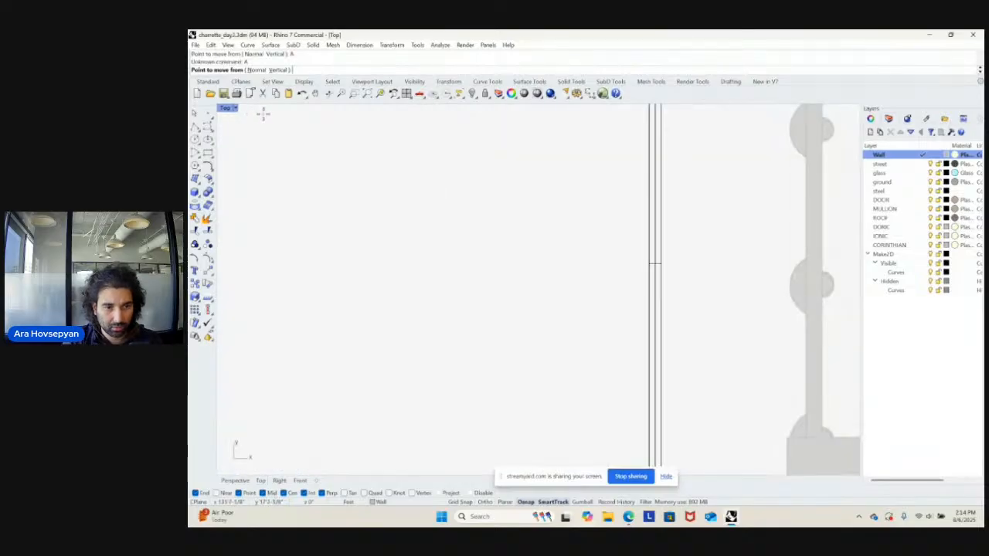
text(ZS)
key(Return)
scroll(359, 152, down, 16)
right_drag(446, 201, 678, 322)
scroll(676, 280, down, 12)
scroll(677, 332, up, 8)
click(688, 328)
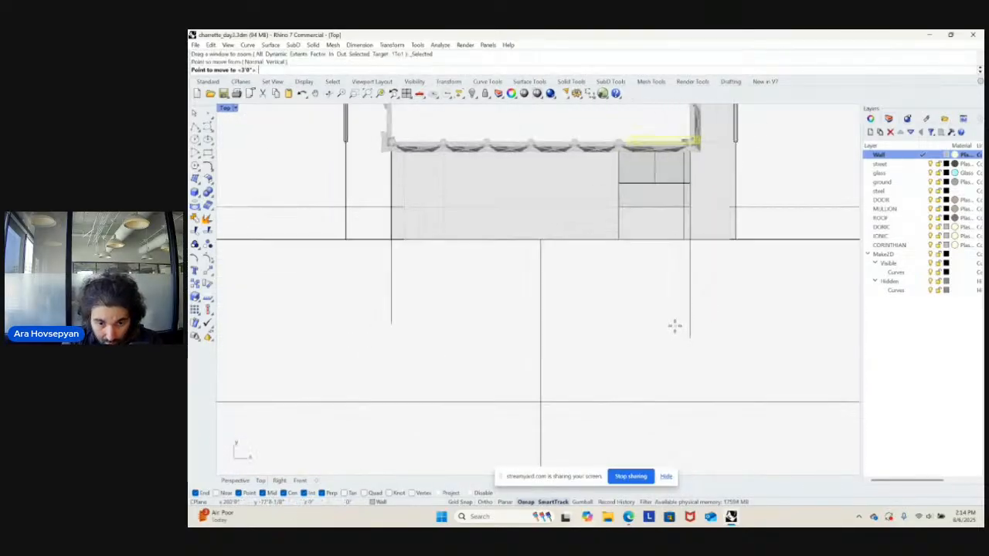
click(435, 330)
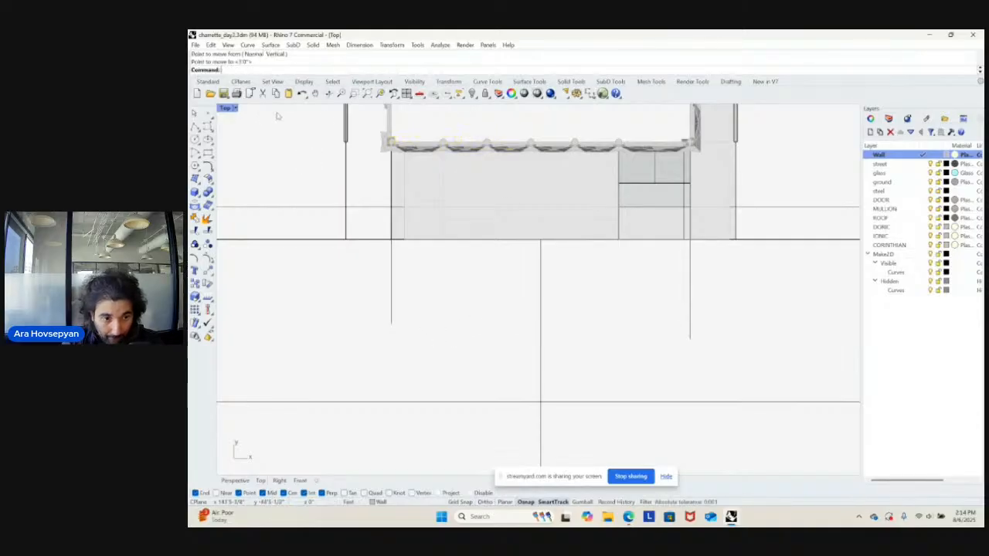
- Check the relocated braces on the street facade in perspective, undoing and redoing the move to compare both positions
double_click(226, 109)
scroll(707, 232, up, 4)
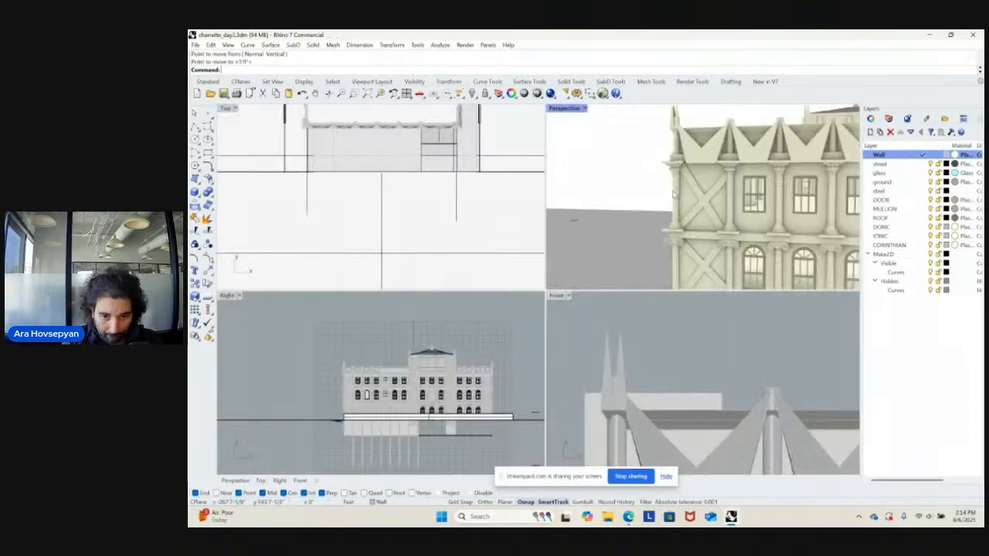
scroll(707, 233, down, 5)
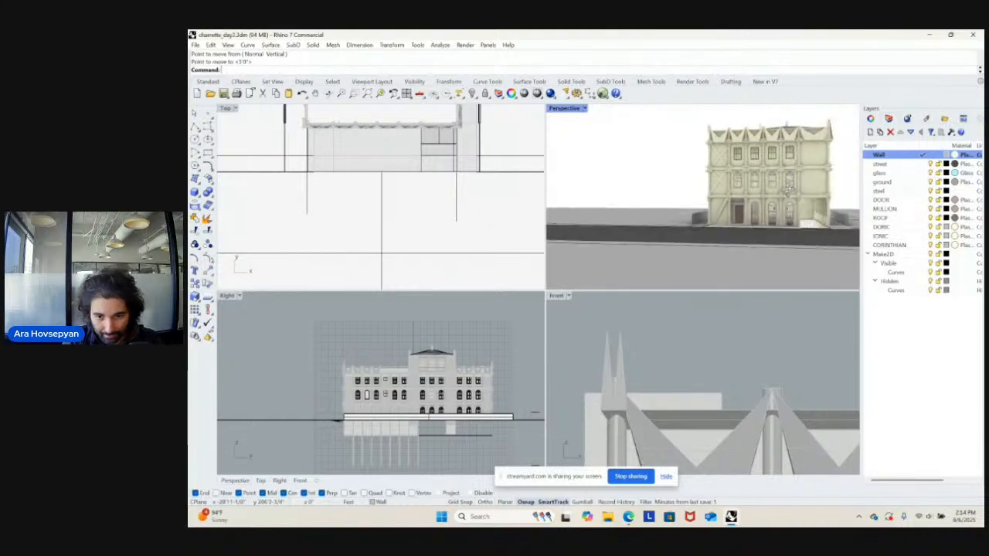
right_drag(788, 192, 796, 203)
scroll(797, 202, up, 6)
scroll(796, 205, down, 5)
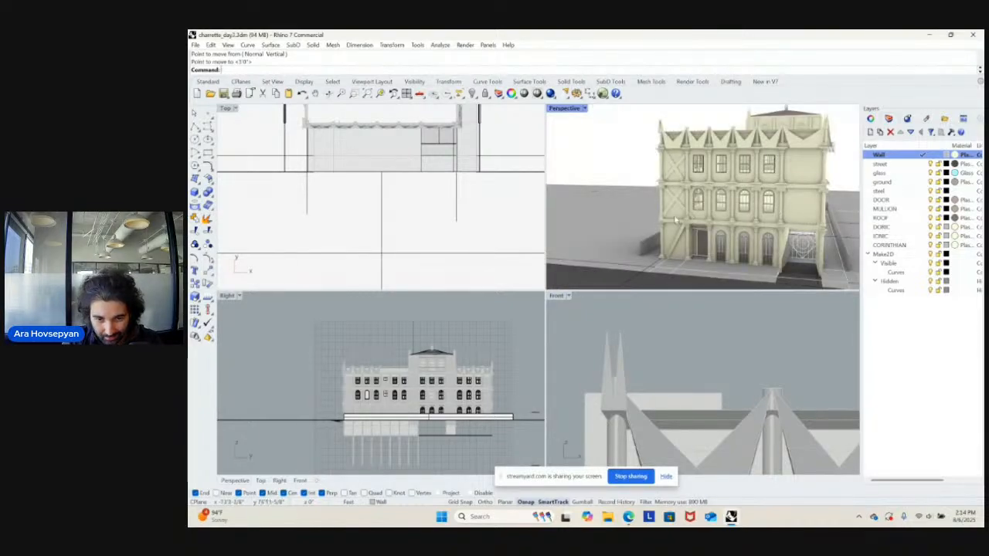
key(ctrl+z)
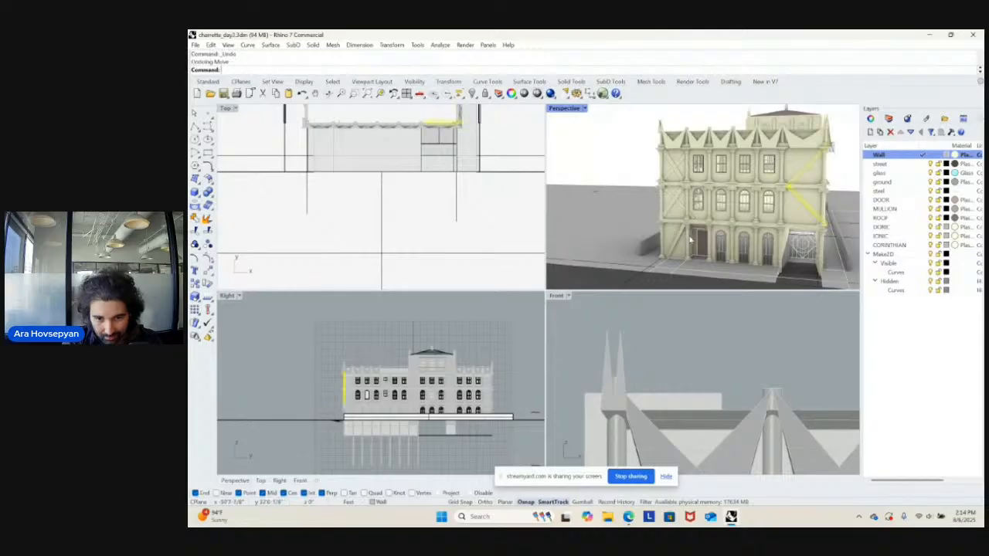
key(ctrl+y)
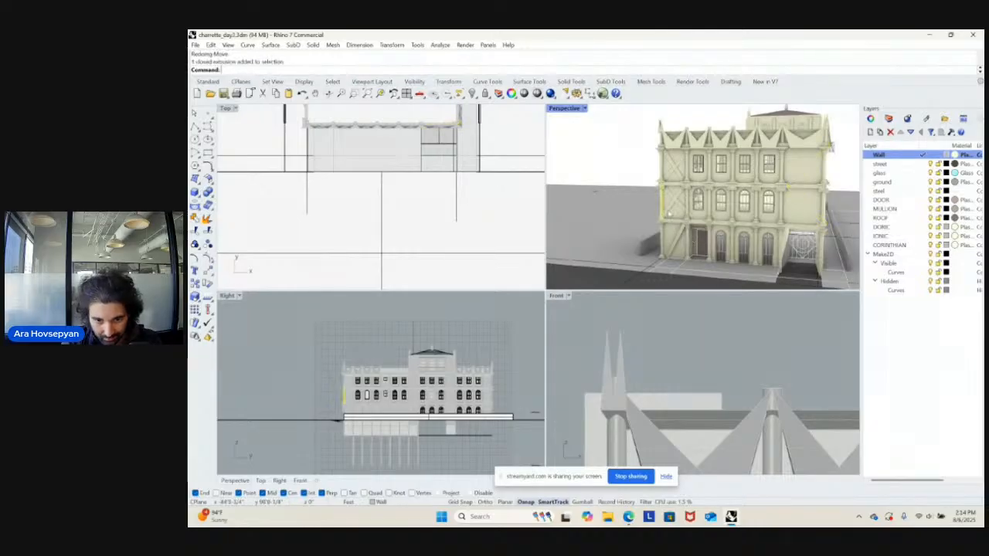
- Move the door bay's original upper-floor diagonal braces to the bay above the gated passage, and enlarge the Perspective view
click(671, 215)
click(699, 241)
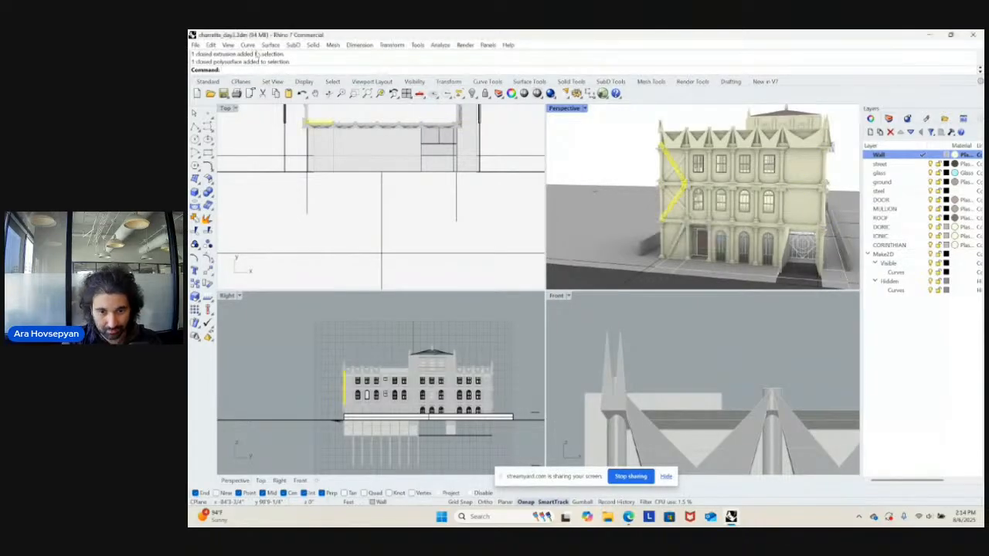
click(225, 110)
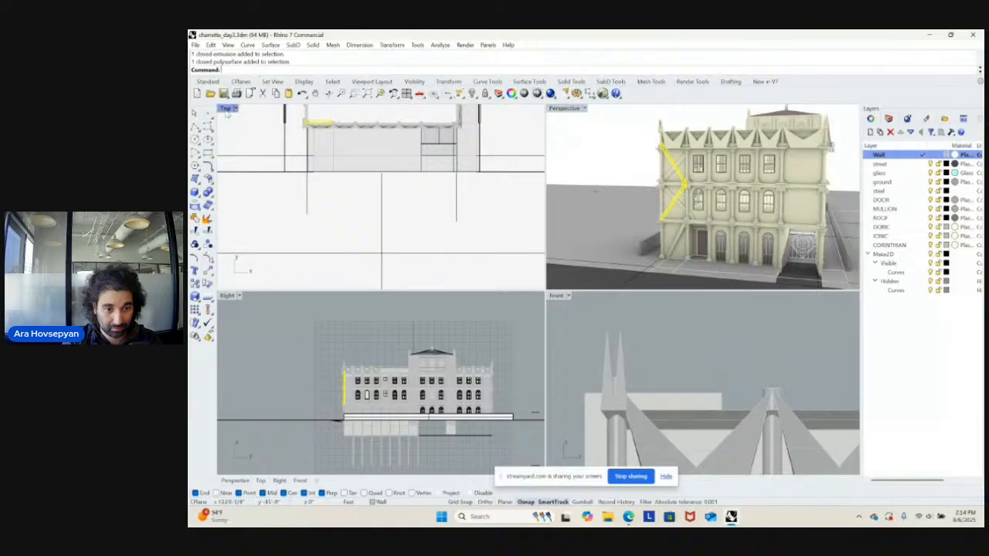
right_drag(372, 247, 385, 255)
text(M)
key(Return)
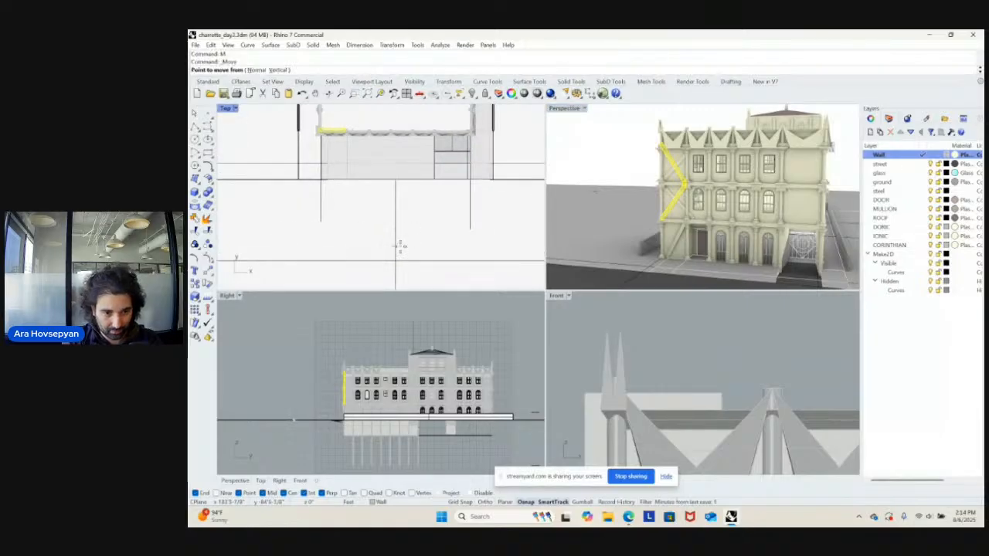
click(400, 247)
right_drag(510, 242, 461, 241)
click(484, 241)
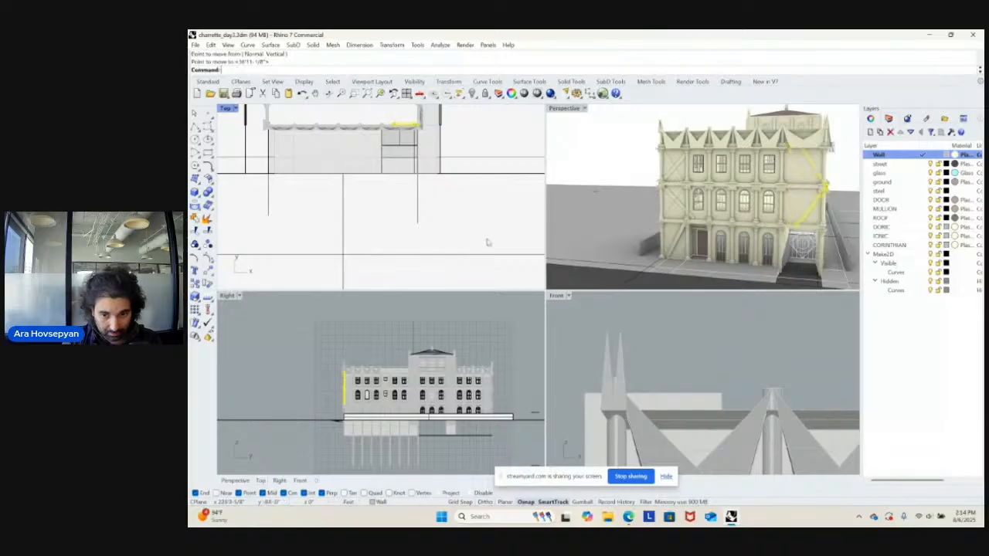
double_click(563, 109)
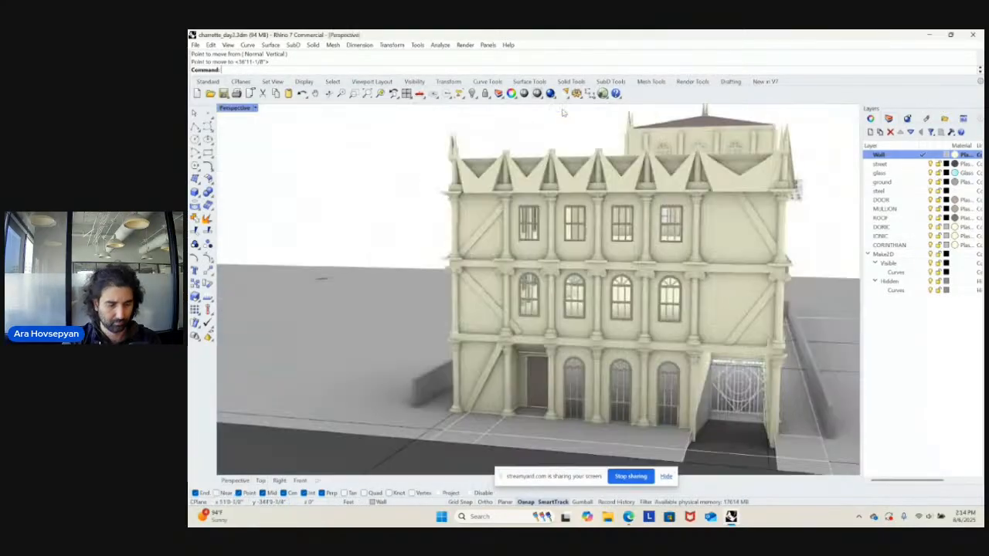
- Shift the door bay's two upper-floor braces slightly outward toward the building corner with Ortho on, and frame the building in the full perspective view
mouse_move(759, 302)
right_down()
mouse_move(708, 287)
mouse_move(754, 277)
mouse_move(758, 296)
right_up()
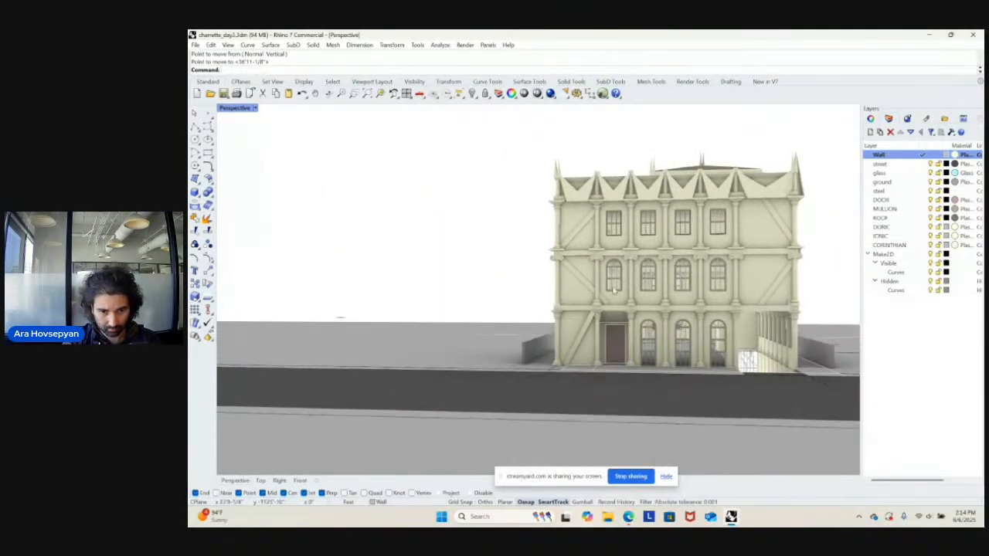
scroll(614, 289, up, 5)
click(563, 288)
click(576, 295)
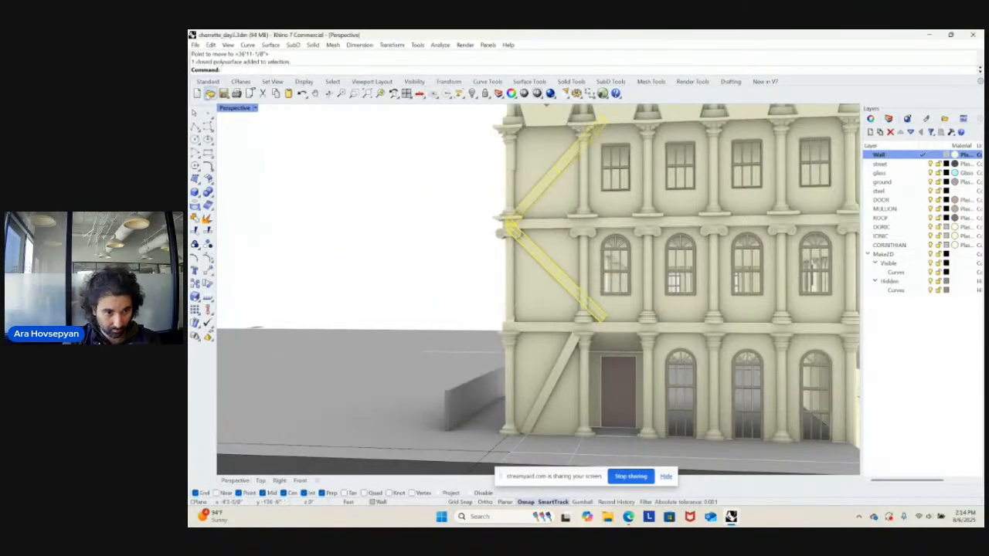
double_click(230, 108)
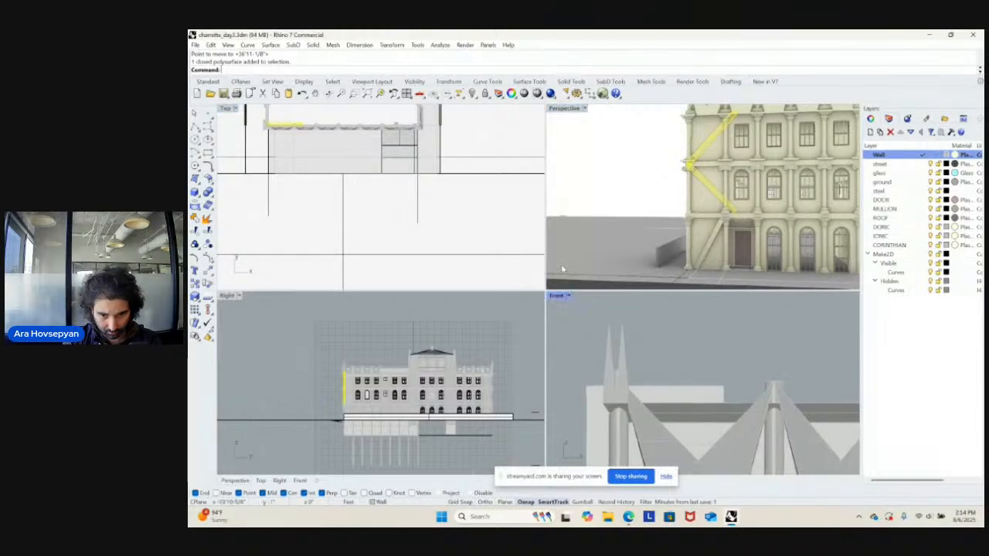
right_click(425, 228)
text(M)
key(Return)
scroll(433, 224, down, 4)
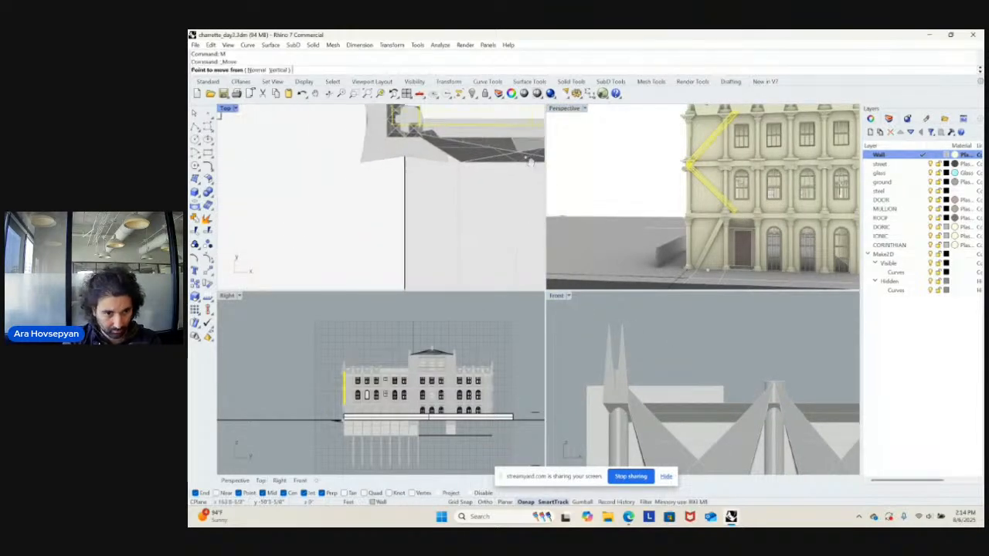
click(403, 229)
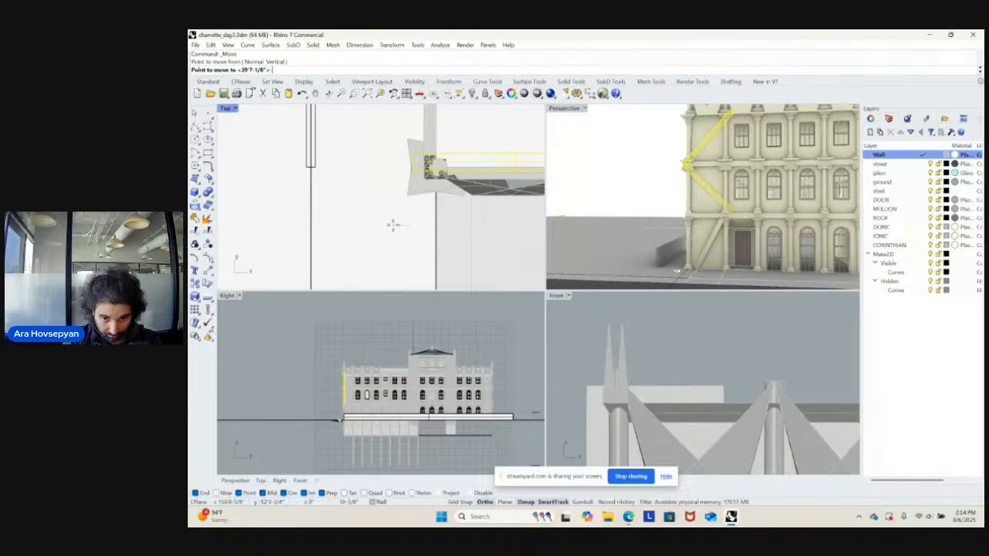
click(393, 224)
right_drag(735, 160, 636, 224)
double_click(576, 109)
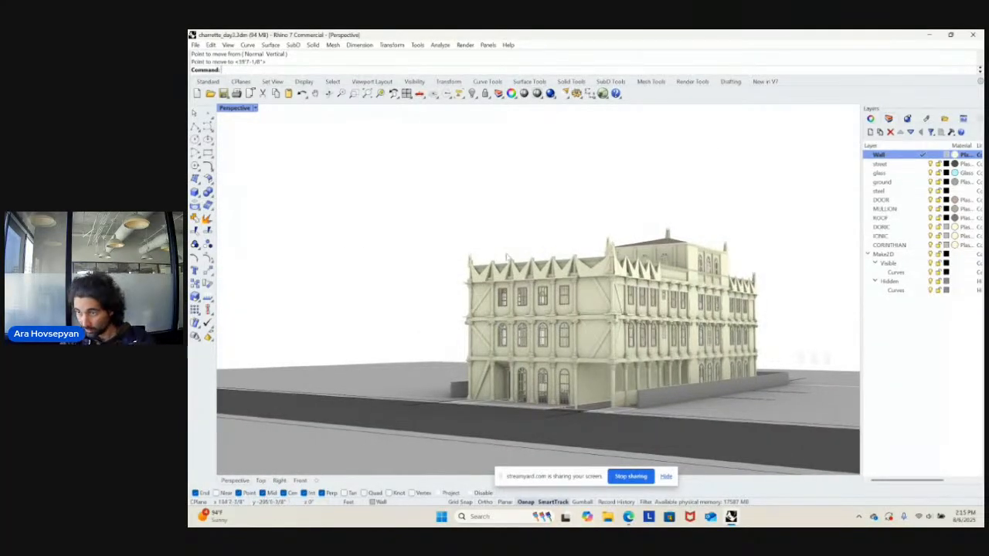
- Try to mirror the two diagonal braces of the colonnaded side facade's corner bay about the bay's middle in the Perspective view
scroll(599, 351, up, 8)
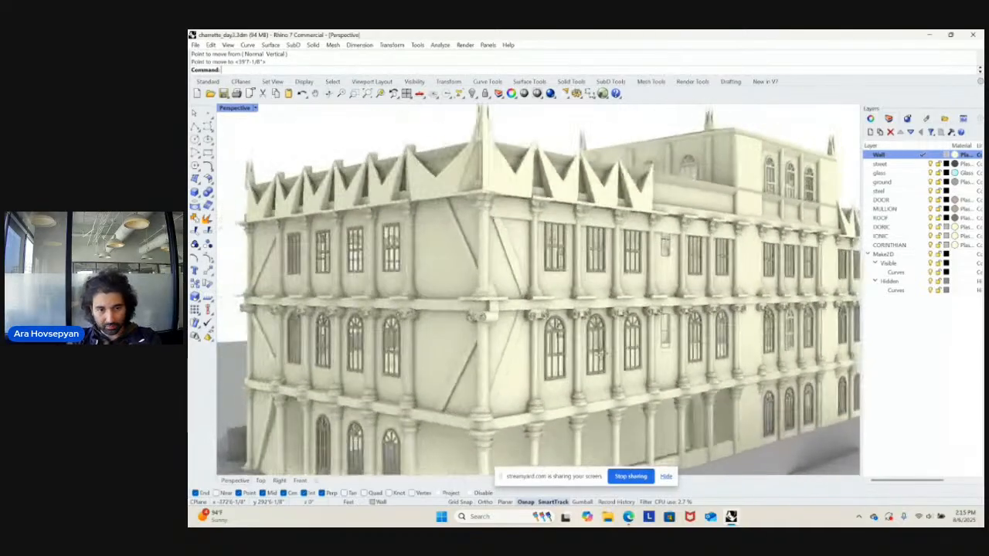
scroll(599, 353, up, 2)
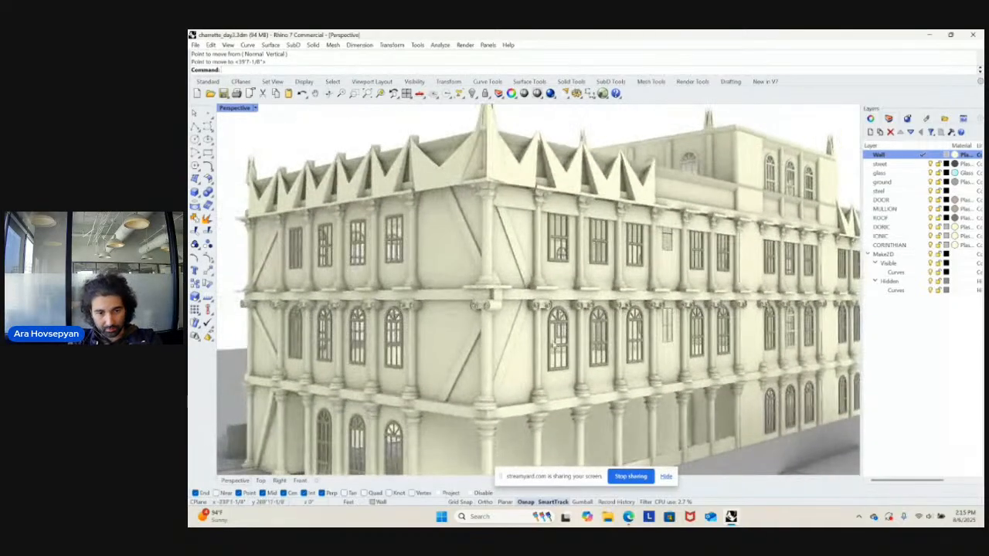
click(521, 335)
click(558, 358)
scroll(560, 360, down, 6)
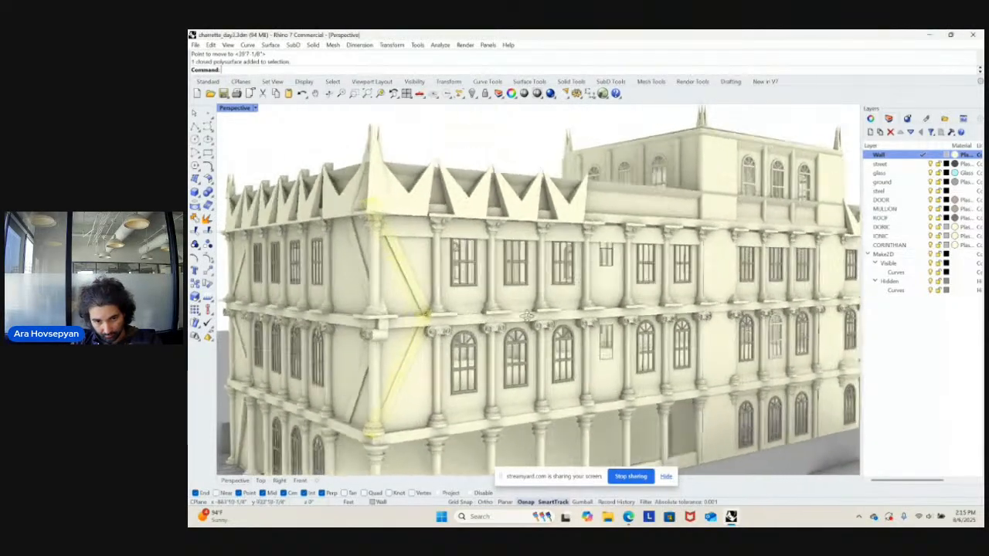
scroll(664, 316, up, 4)
right_drag(648, 308, 496, 319)
scroll(672, 325, down, 4)
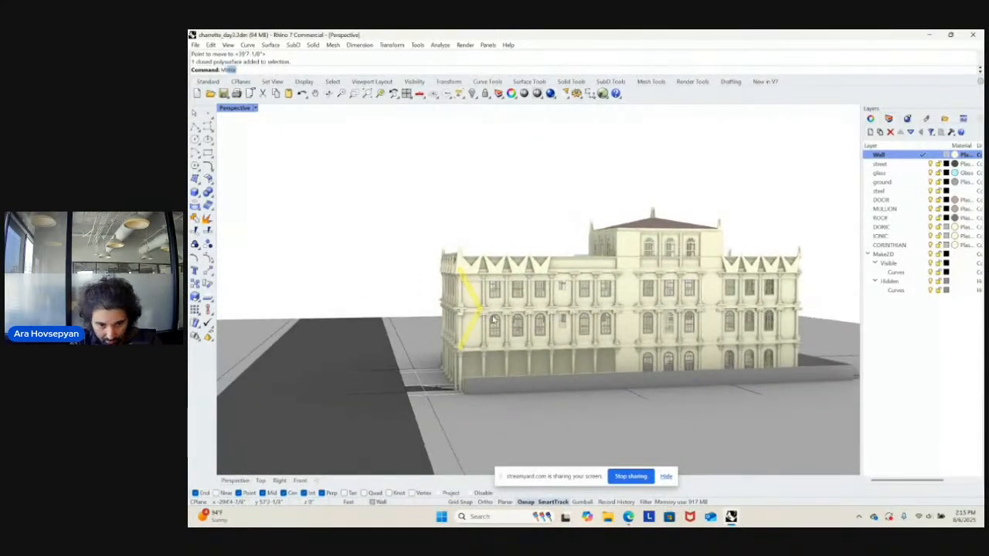
key(Return)
scroll(463, 348, up, 3)
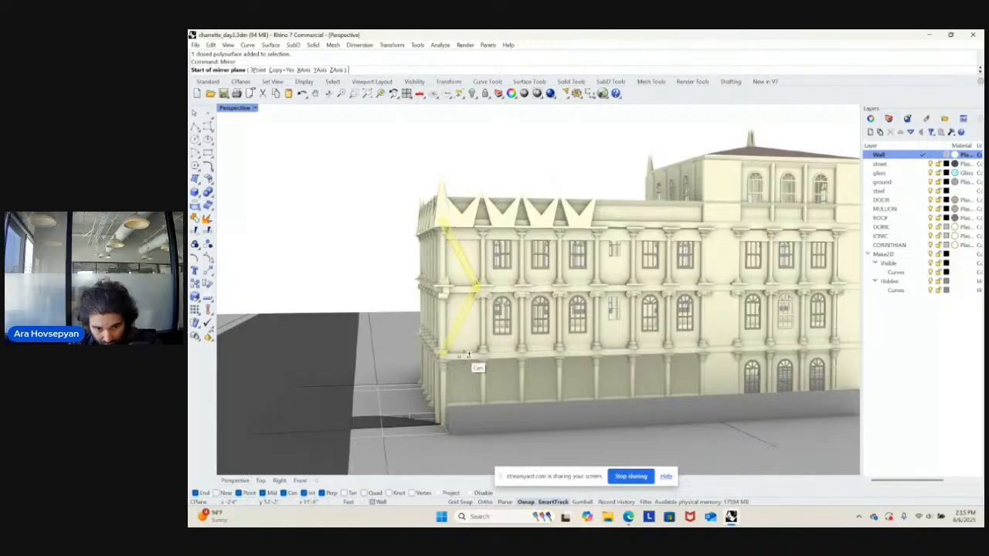
click(467, 353)
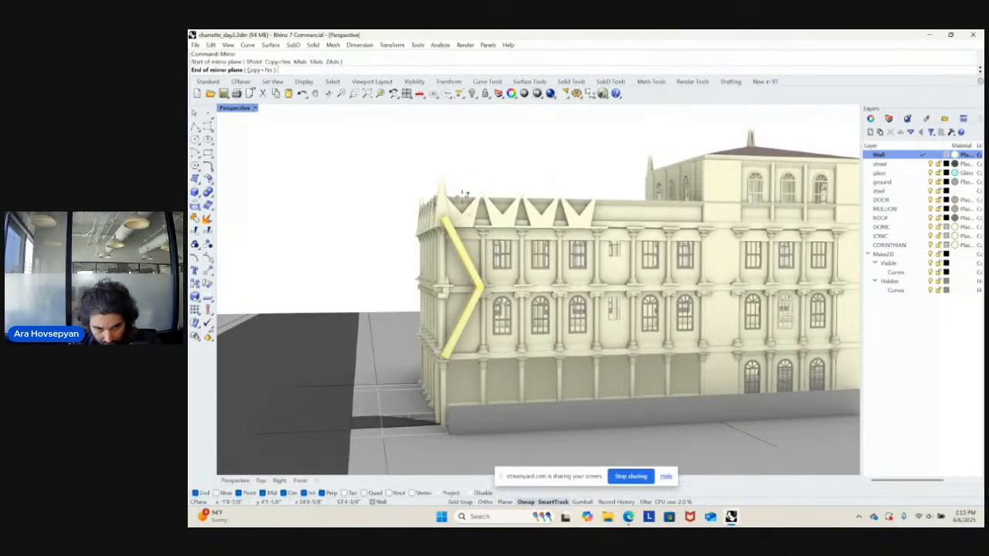
click(464, 198)
- Mirror the side facade's two corner-bay braces about the bay's vertical centreline in the Right view and delete the originals
double_click(236, 109)
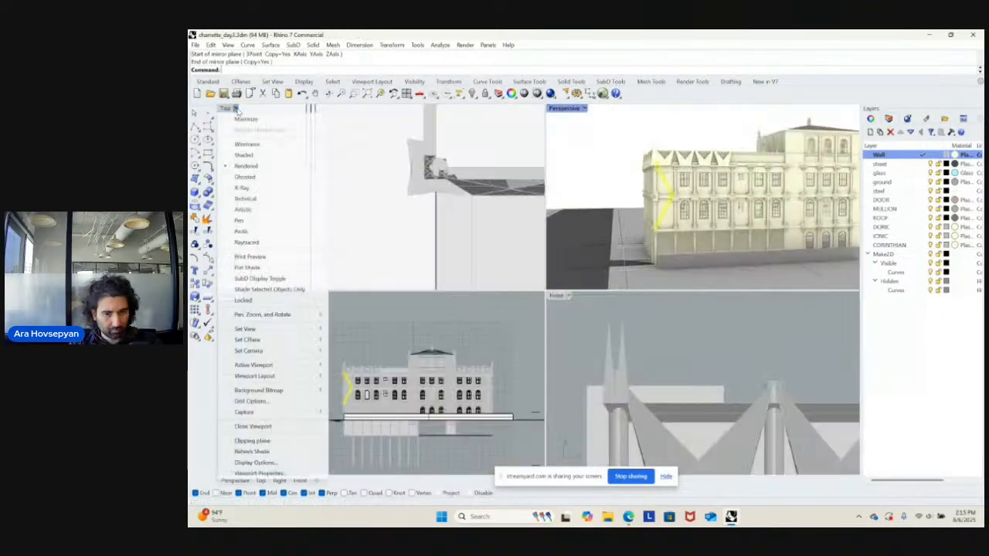
text(zs)
key(Return)
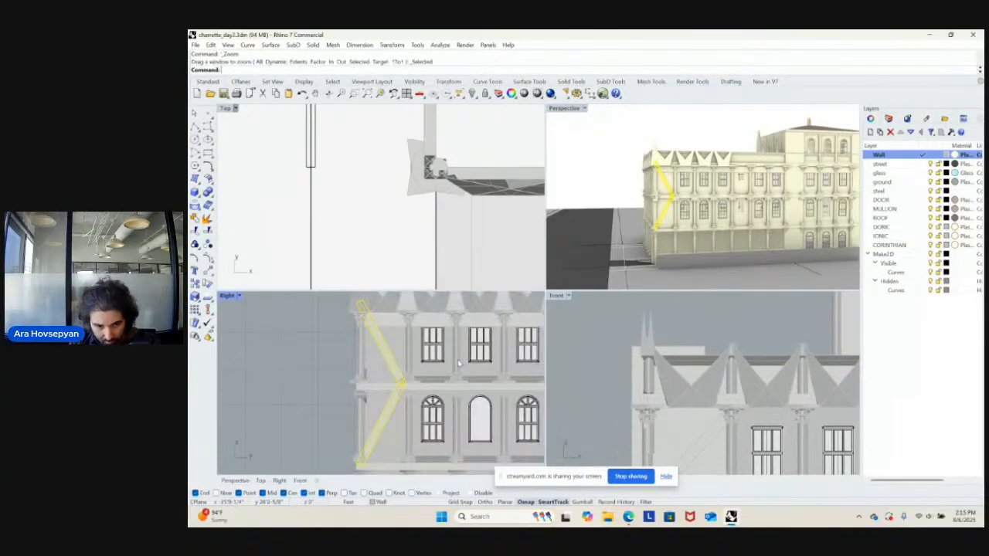
key(Return)
scroll(403, 315, up, 4)
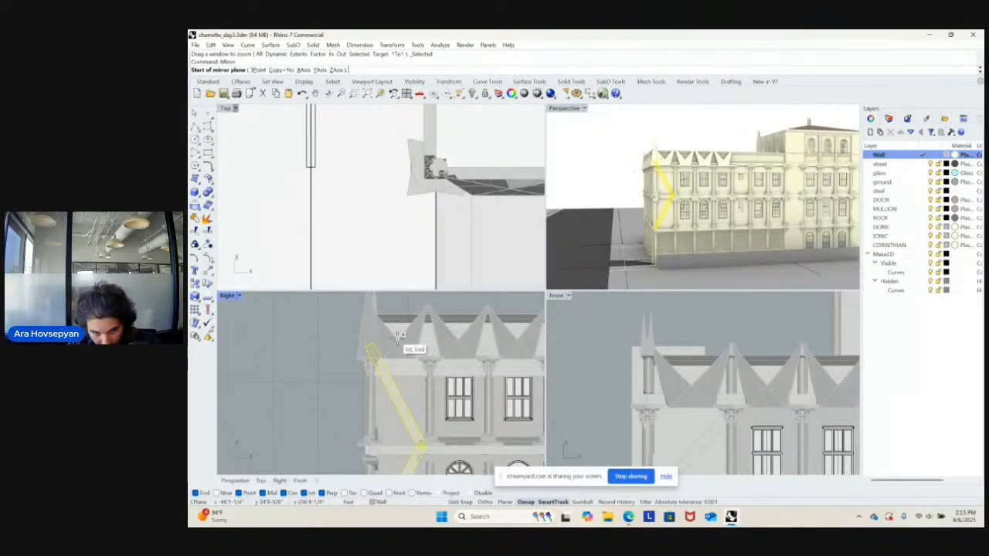
click(401, 336)
scroll(409, 363, down, 2)
right_drag(433, 446, 429, 408)
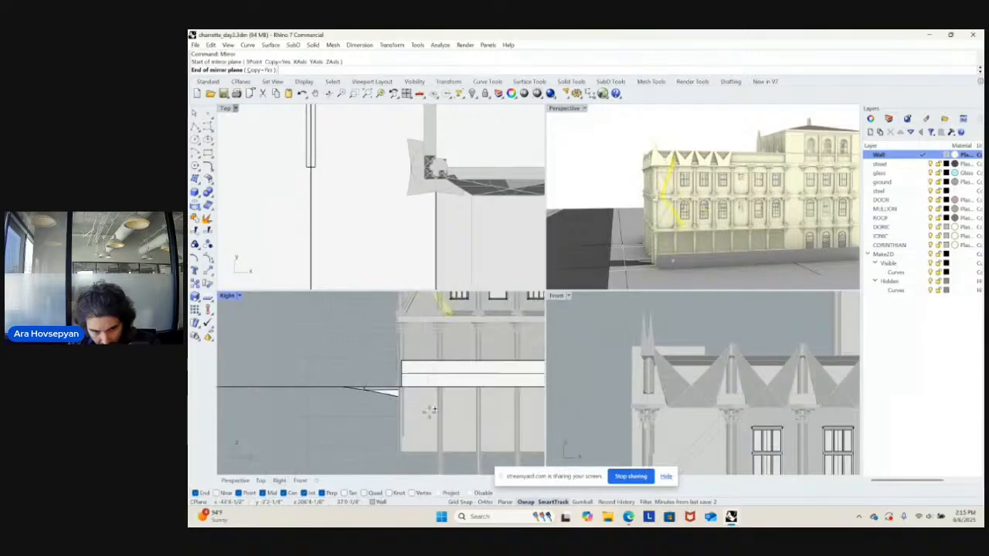
scroll(430, 412, down, 4)
shift+right_drag(423, 470, 418, 445)
click(418, 445)
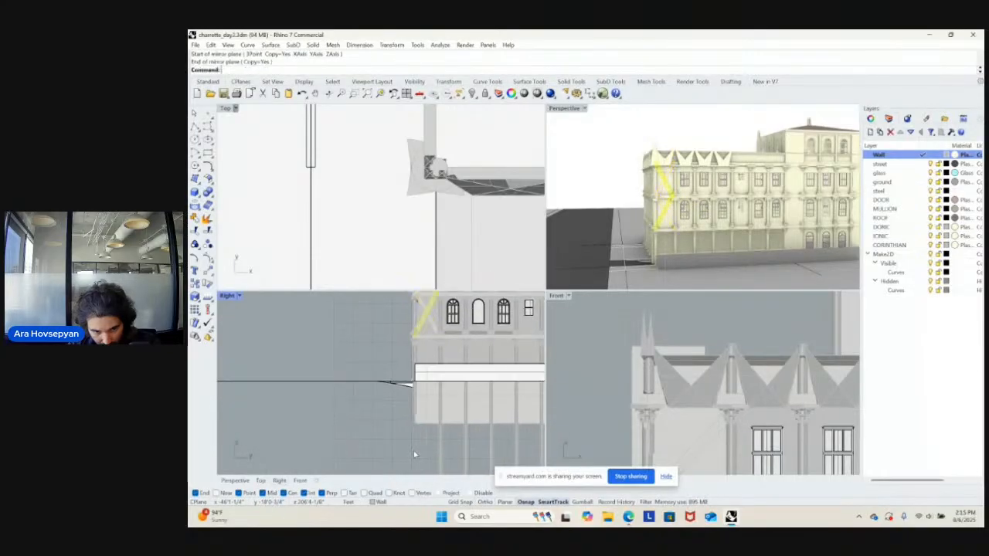
right_drag(420, 393, 434, 453)
key(Delete)
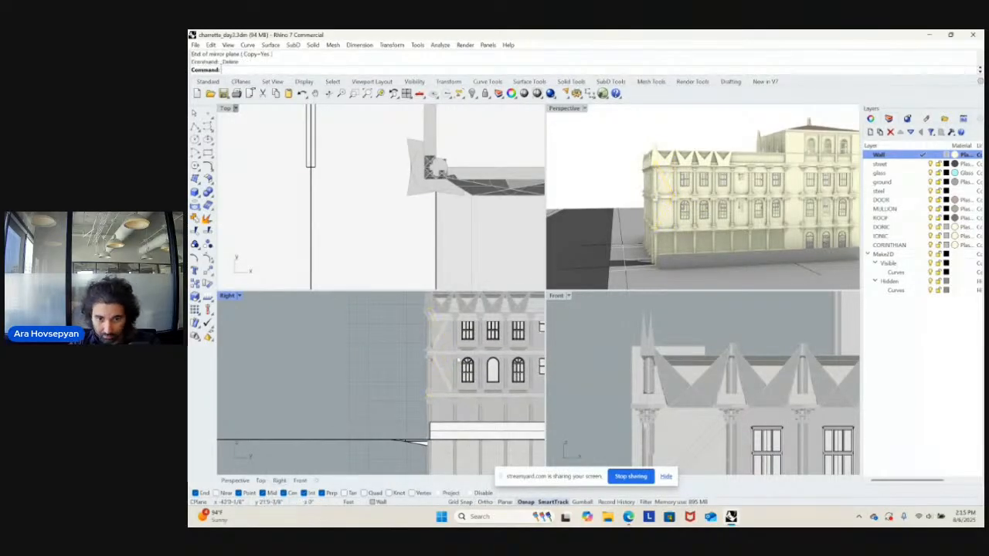
- Undo the deletion and mirroring of the side facade's corner-bay braces, checking the building in the enlarged Perspective view
double_click(573, 110)
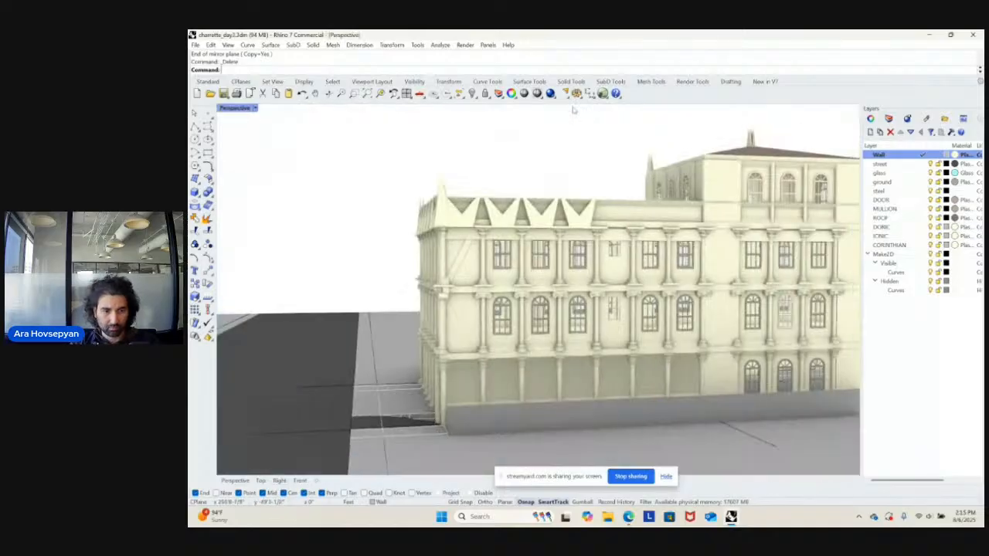
right_drag(494, 299, 534, 319)
key(ctrl+z)
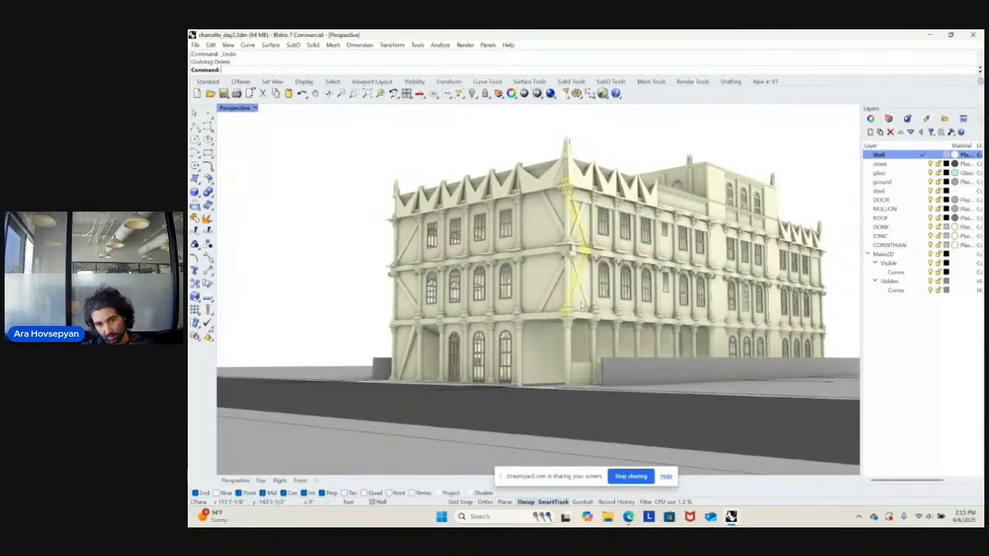
right_drag(388, 279, 488, 278)
right_drag(415, 286, 631, 304)
scroll(545, 357, down, 4)
scroll(585, 307, up, 4)
mouse_move(631, 306)
right_down()
mouse_move(624, 317)
mouse_move(664, 301)
mouse_move(627, 324)
right_up()
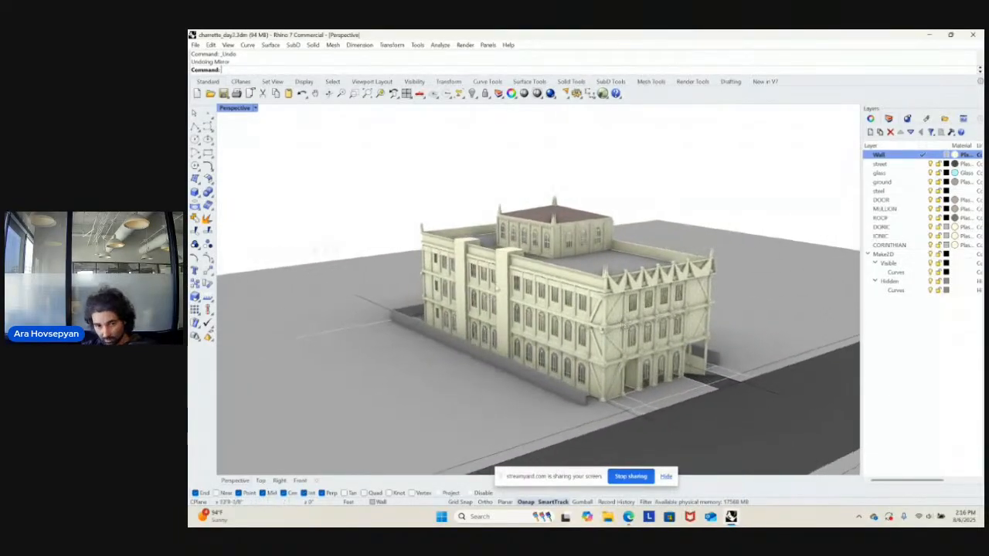
scroll(501, 248, up, 5)
click(527, 267)
shift+click(425, 203)
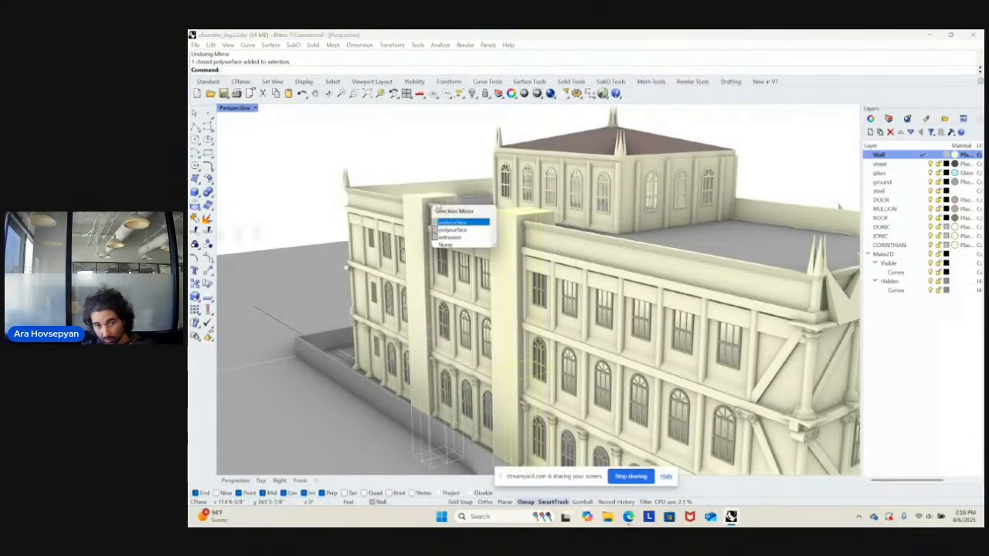
shift+click(449, 221)
right_drag(480, 182, 477, 204)
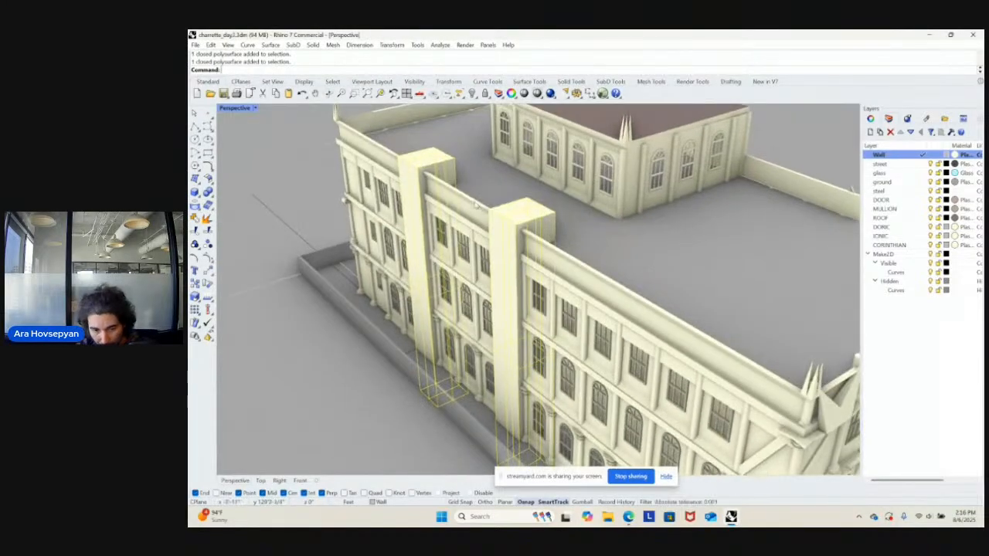
text(copy)
key(Return)
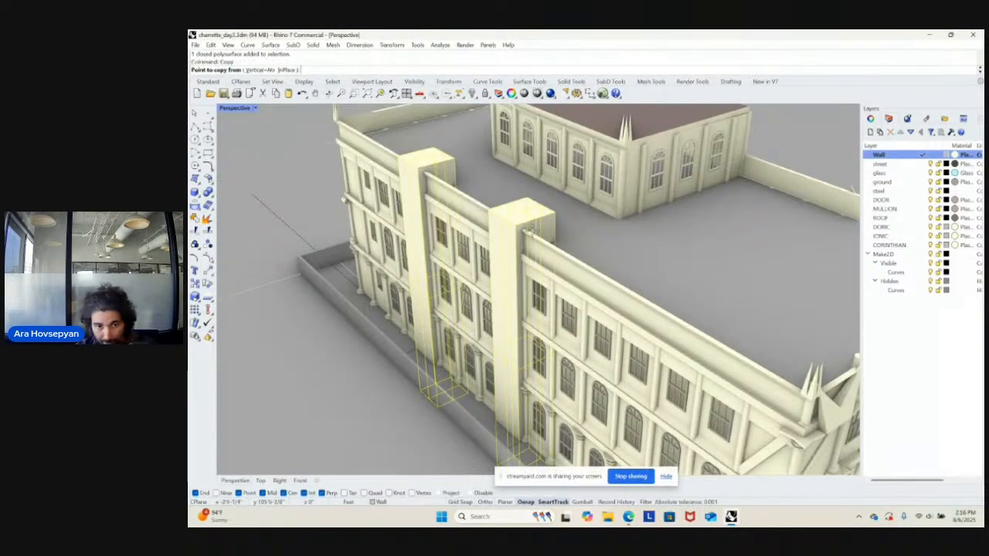
key(Escape)
- Select the two blank wall panels flanking the rooftop storey's windows above the colonnaded facade, switching the Perspective view to Shaded display
right_drag(532, 231, 696, 219)
click(715, 257)
click(746, 288)
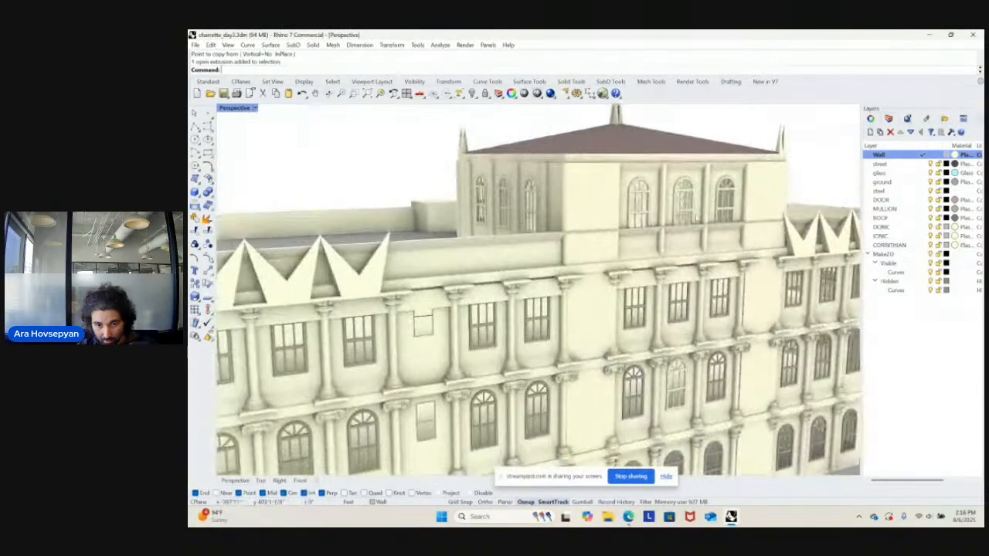
click(752, 208)
click(784, 220)
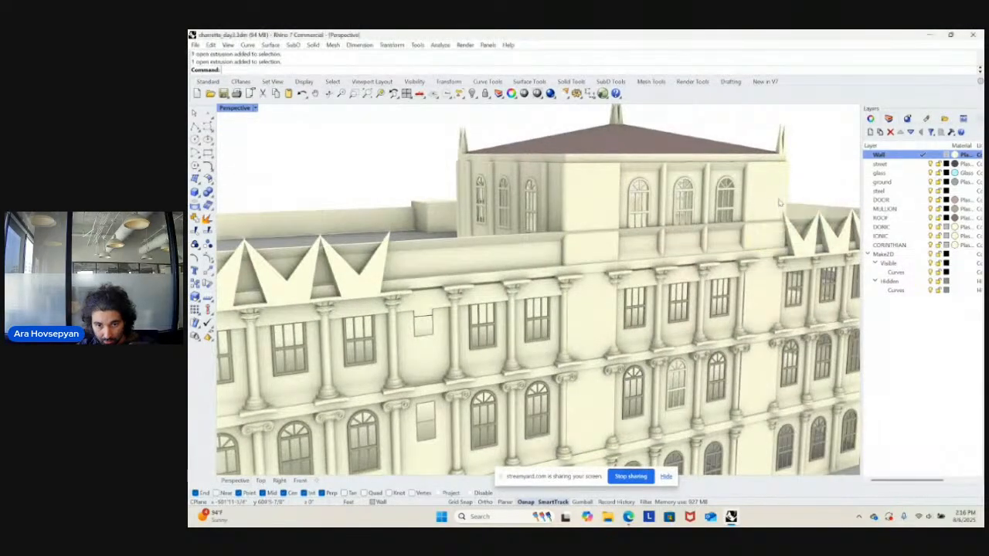
right_drag(780, 203, 745, 177)
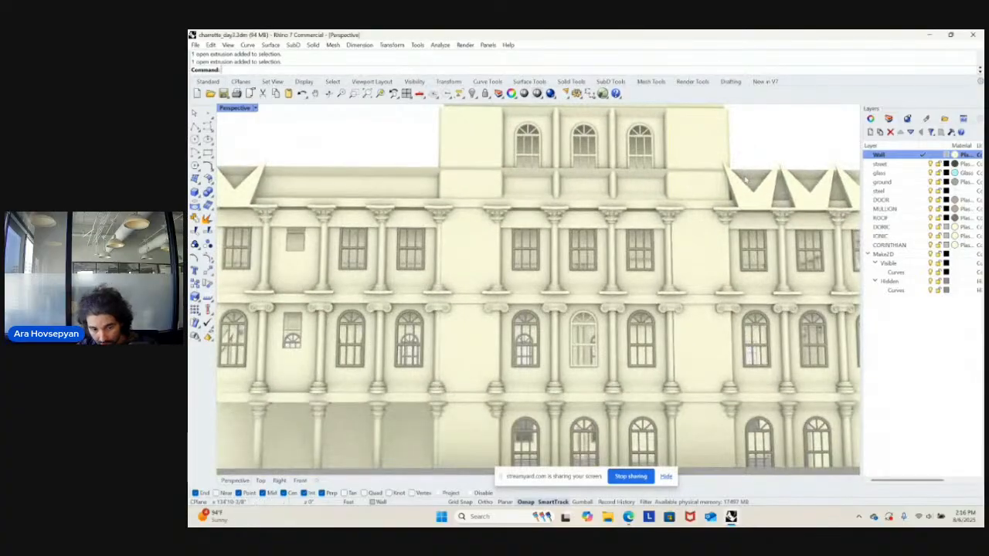
key(ctrl+shift+e)
scroll(703, 192, down, 5)
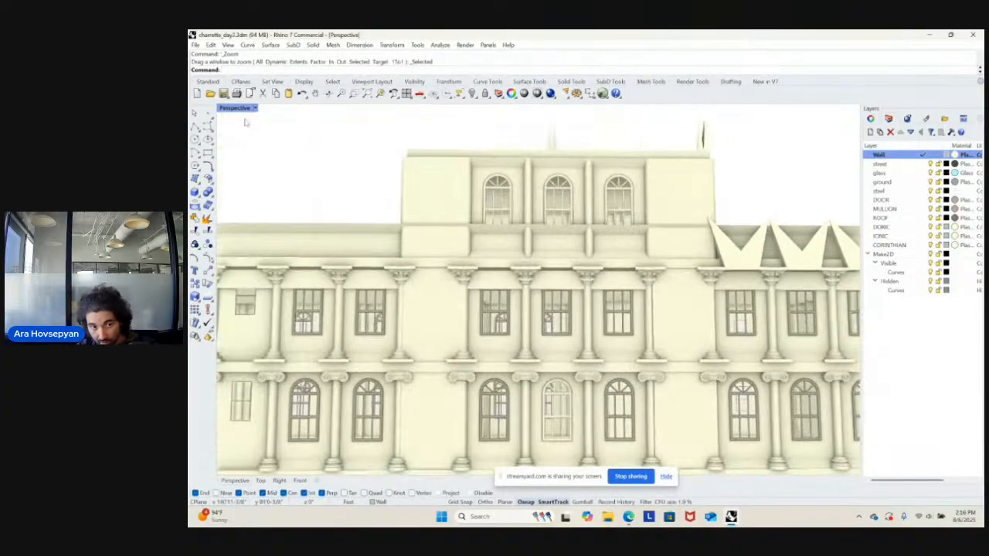
click(245, 108)
click(246, 154)
scroll(494, 216, up, 2)
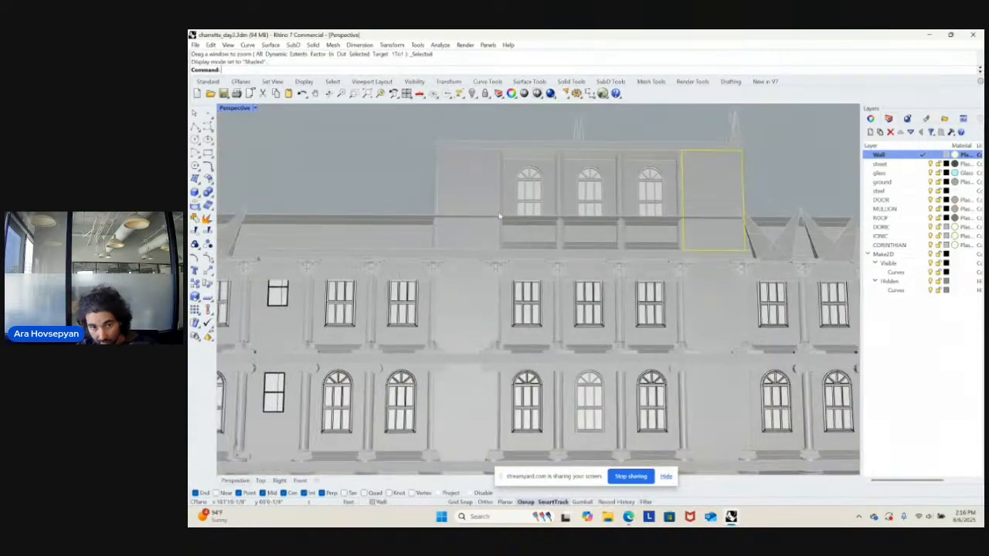
click(481, 202)
click(501, 224)
- Copy the two selected wall panels to the matching end bays on the opposite side of the rooftop storey, snapping at the upper corner
right_drag(500, 224, 561, 232)
text(copy)
key(Return)
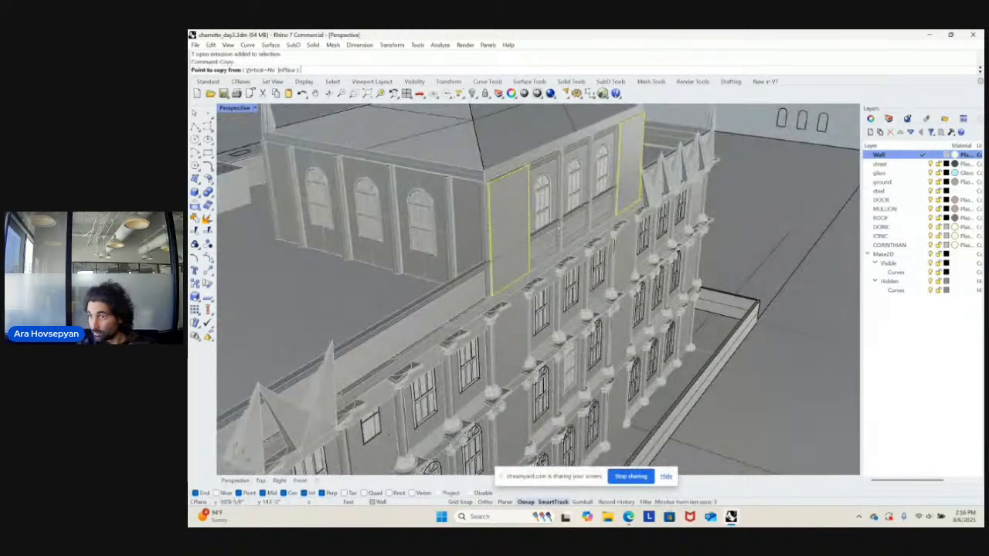
scroll(495, 224, up, 4)
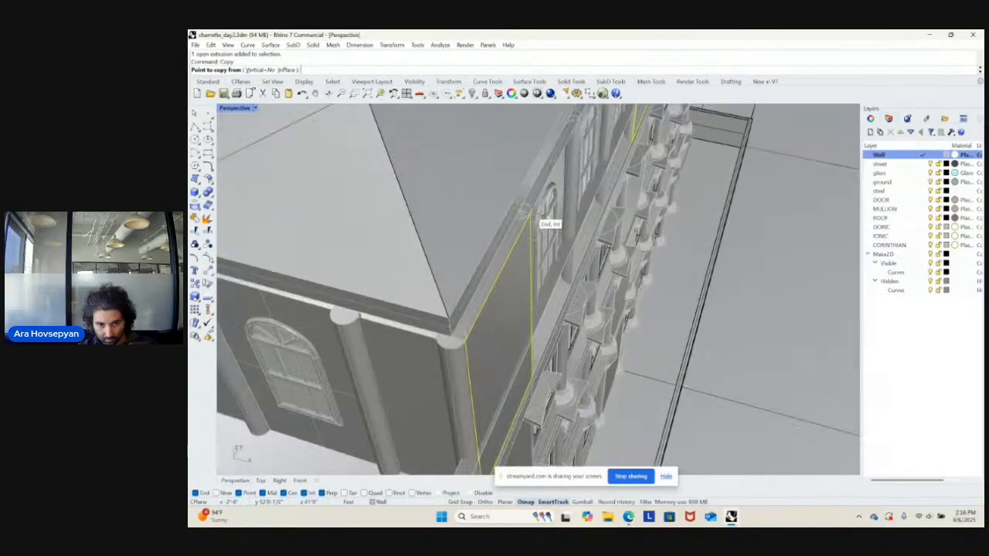
click(547, 226)
right_drag(547, 225, 275, 317)
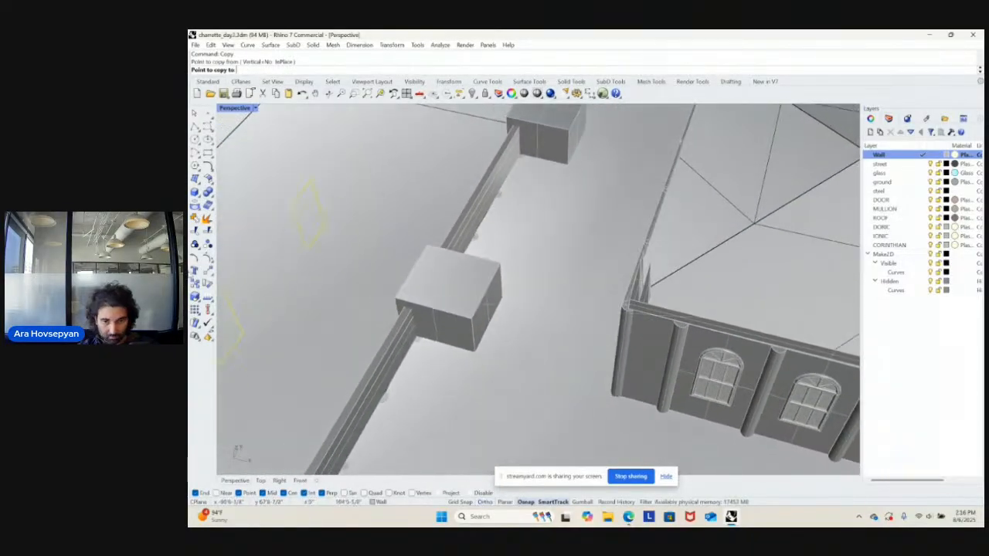
right_drag(373, 237, 545, 241)
scroll(545, 241, up, 10)
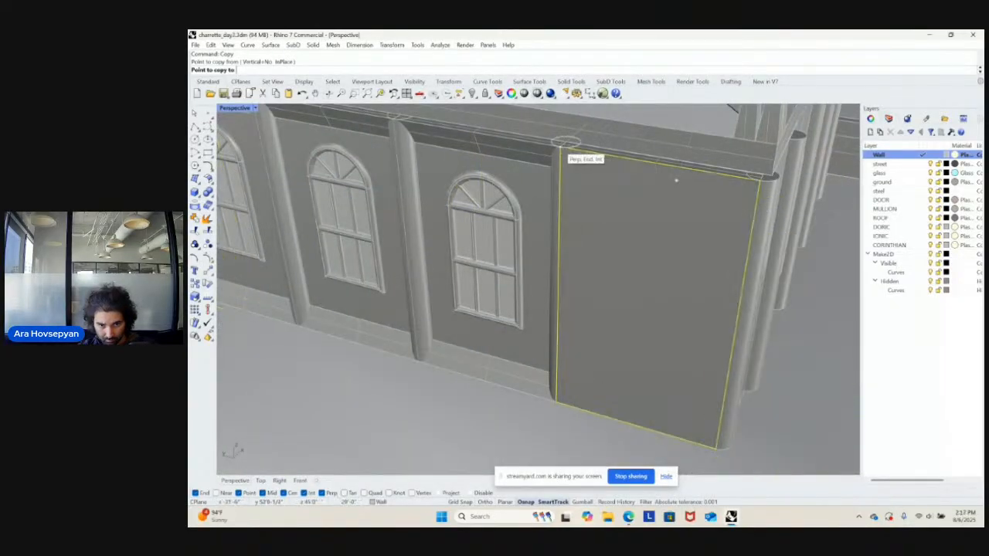
click(565, 148)
key(Return)
- Return the Perspective view to Rendered display, frame the building from the street corner, and save the file
scroll(640, 192, down, 10)
scroll(642, 193, up, 5)
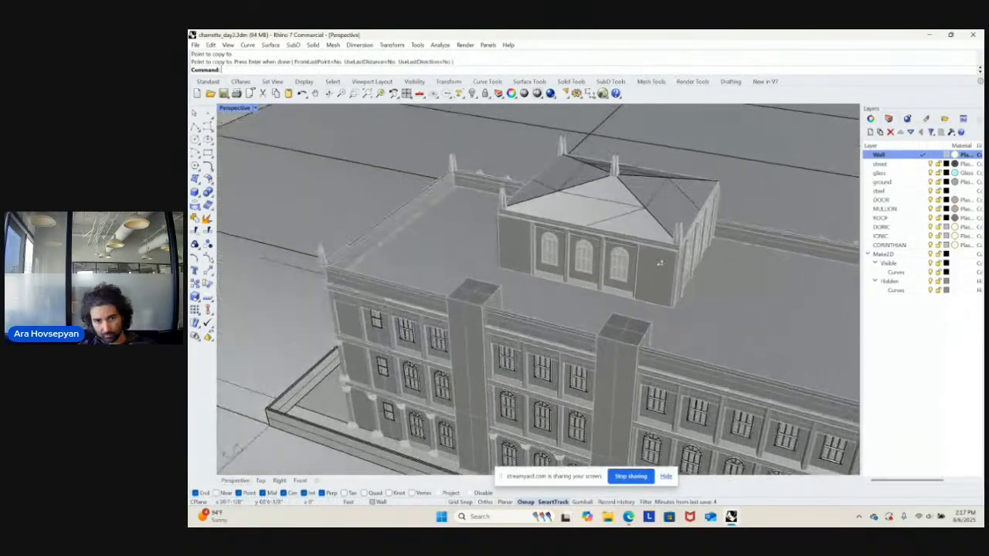
scroll(641, 244, down, 4)
click(254, 107)
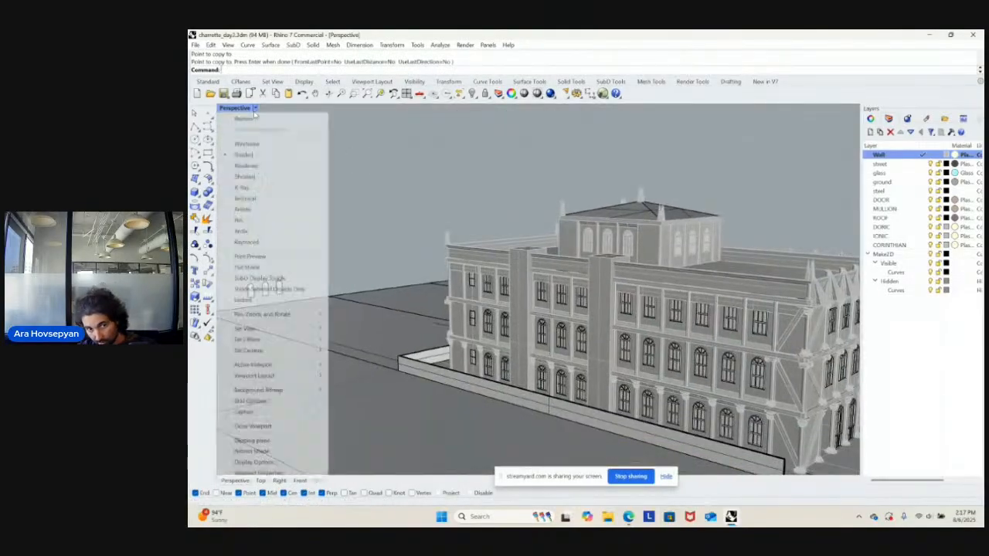
click(264, 166)
right_drag(386, 194, 607, 267)
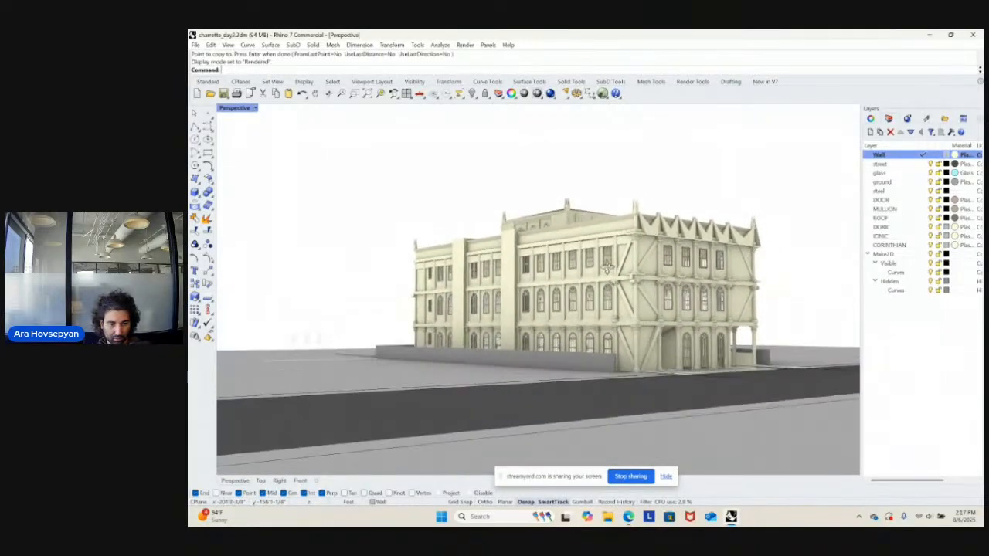
key(ctrl+s)
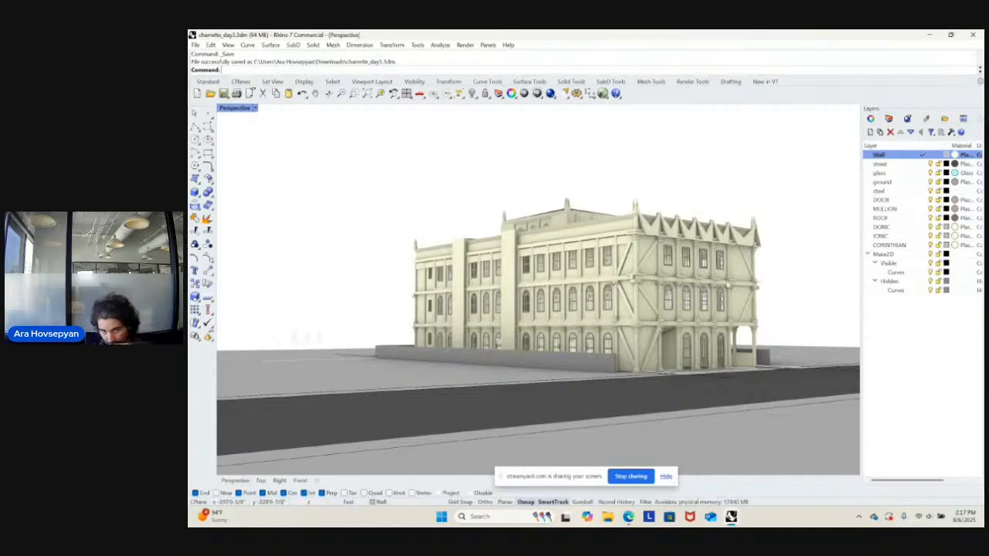
- Run a Turntable rotation to review the whole building, stop it, and save the model again
text(Turntable)
key(Return)
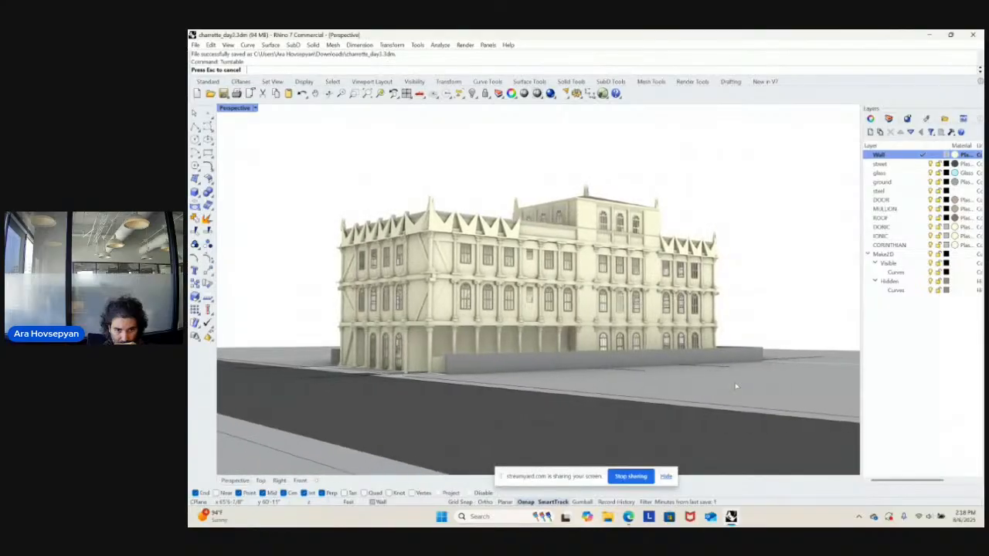
key(Escape)
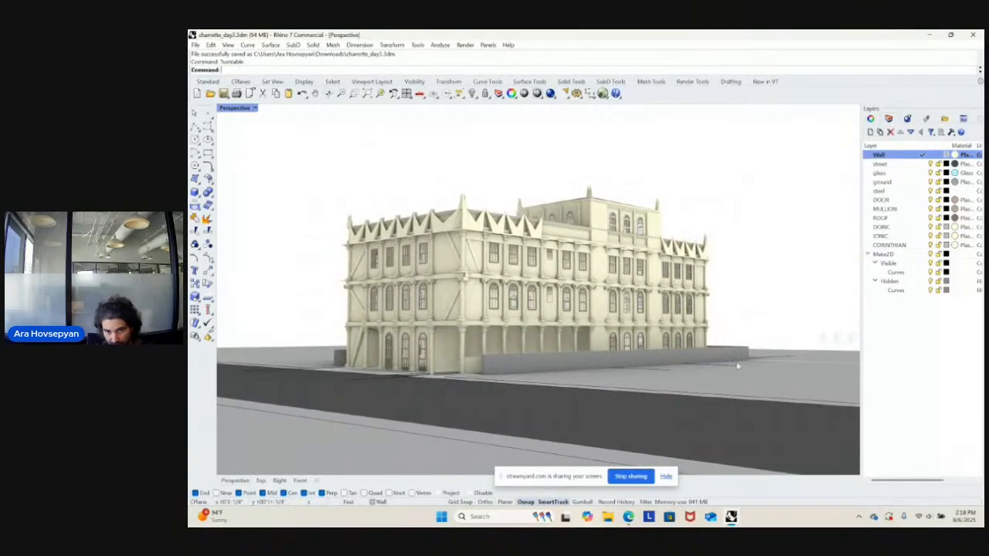
right_drag(731, 330, 663, 327)
key(ctrl+s)
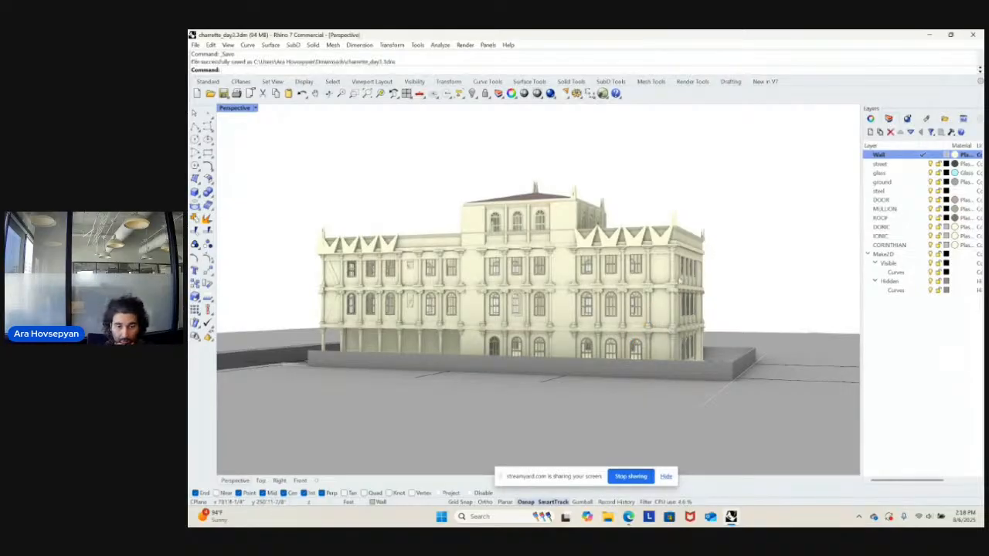
right_drag(719, 283, 639, 336)
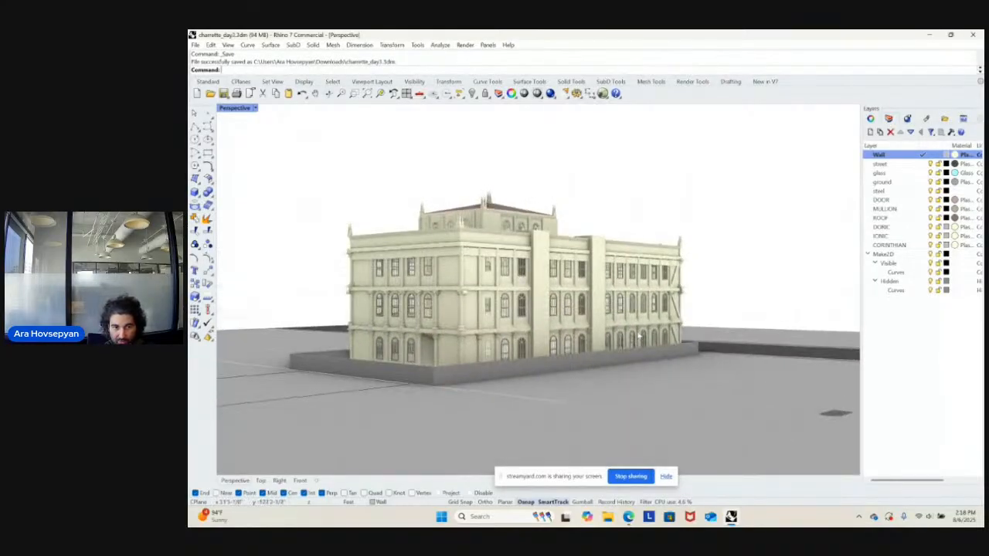
- Restore the saved named view Two Point Perspective 1 in the Perspective viewport
click(254, 109)
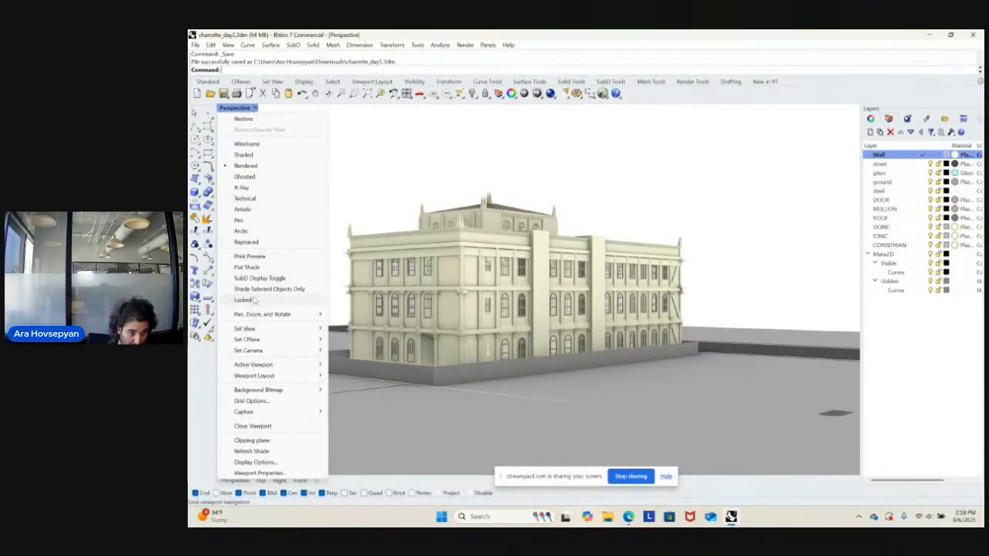
mouse_move(278, 328)
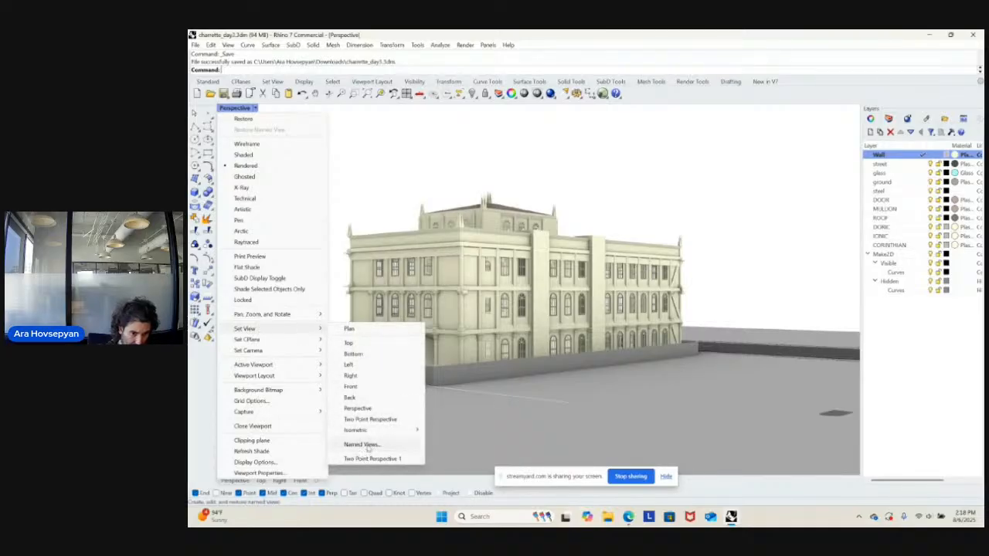
mouse_move(370, 437)
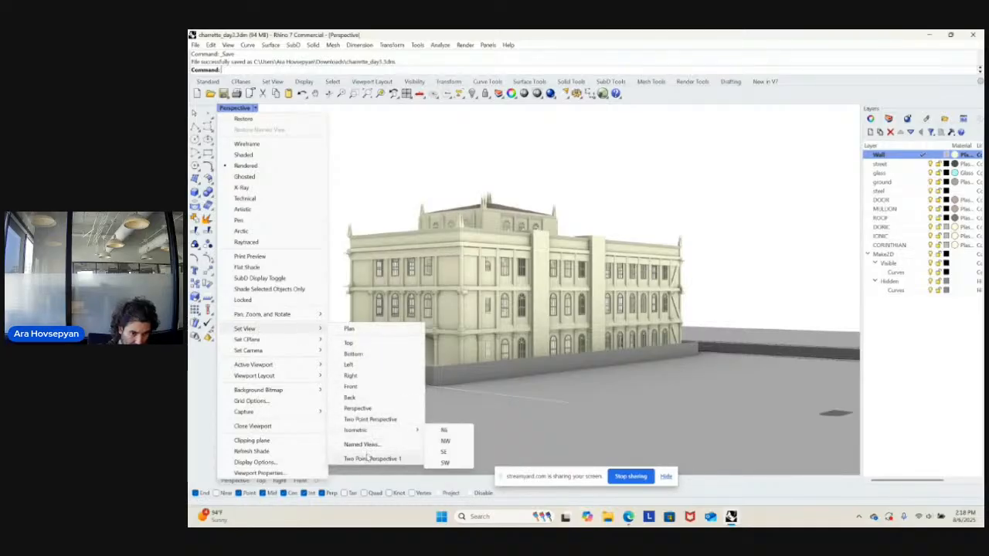
click(369, 459)
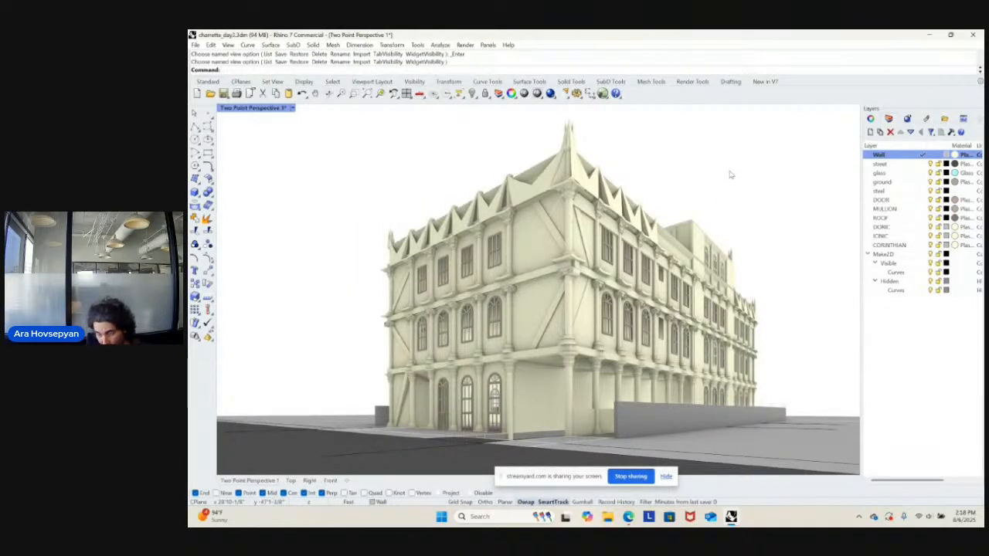
- Save the model, render the two-point perspective view, and close the render window after checking the image
key(ctrl+s)
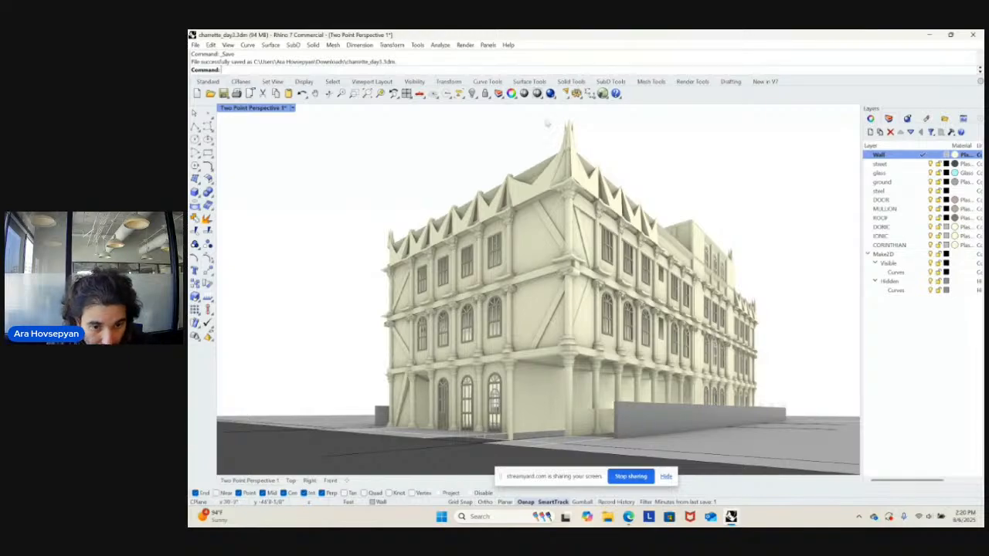
click(551, 93)
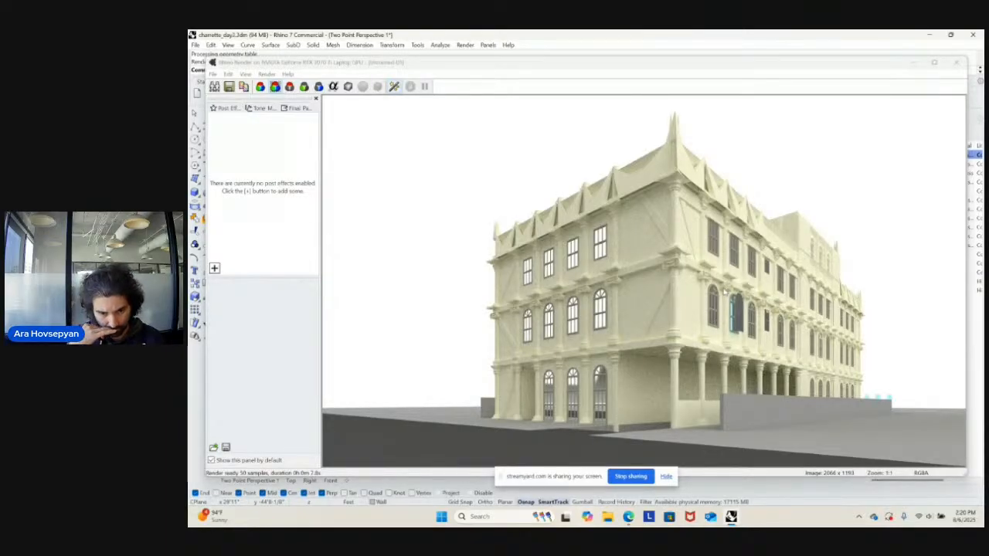
click(957, 62)
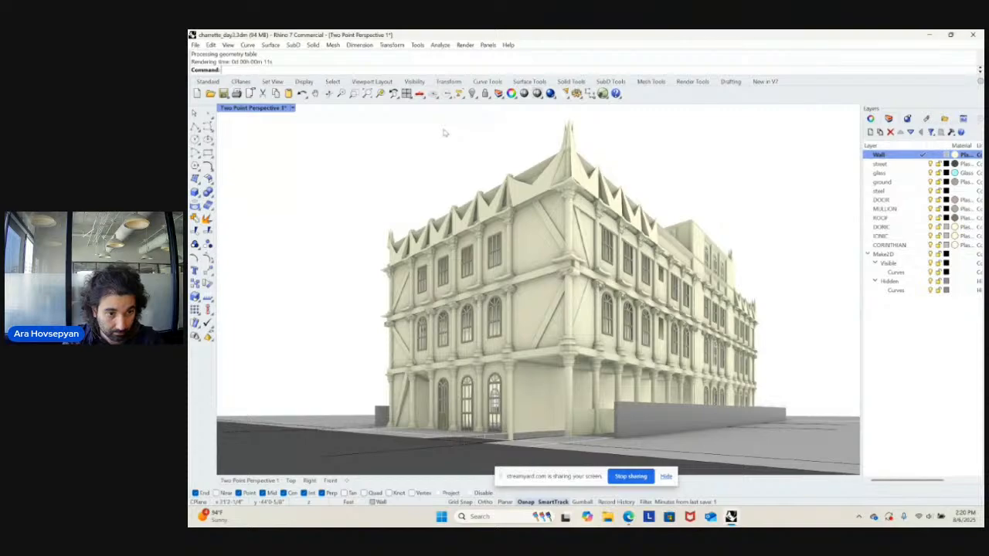
- Search the computer's documents for charette_day3 to locate the model file
key(super)
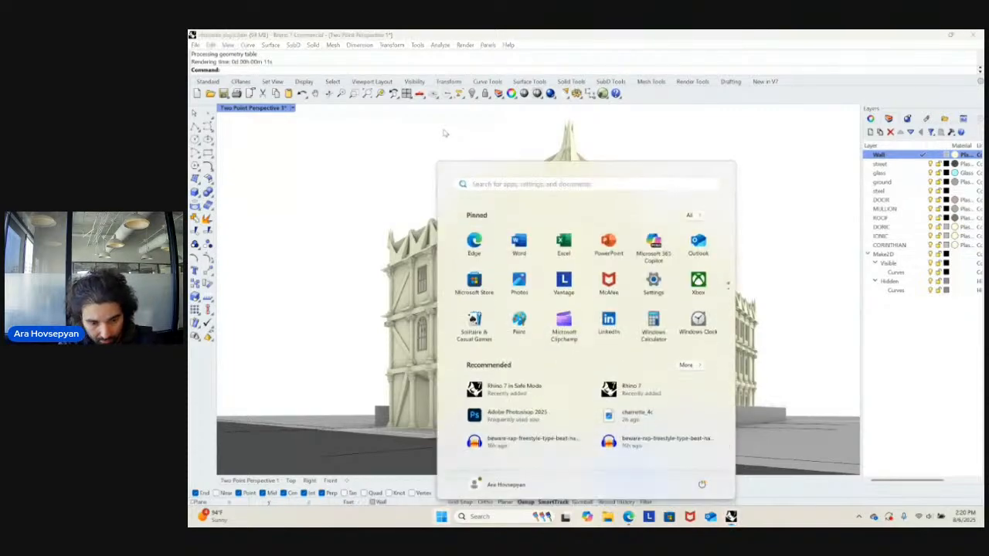
text(charette)
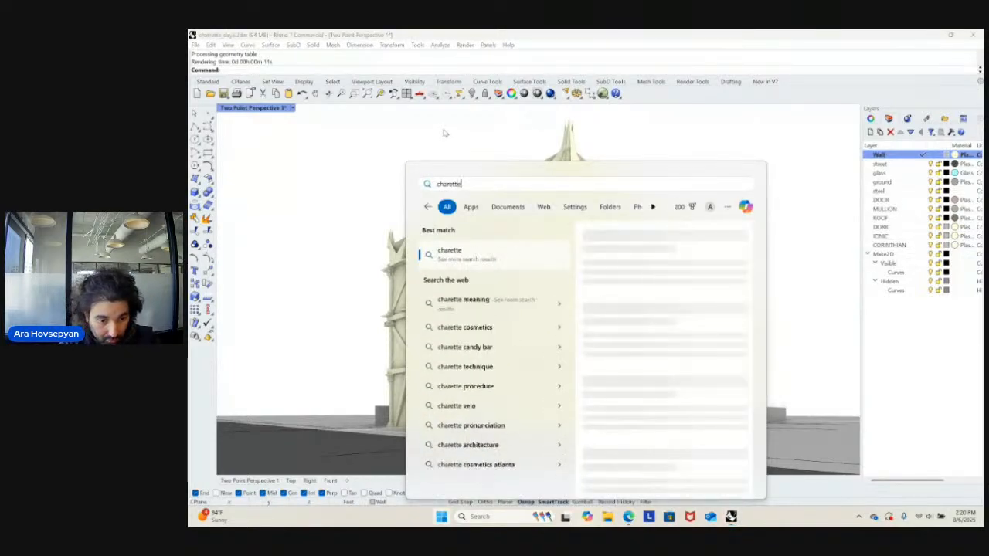
text(_dat)
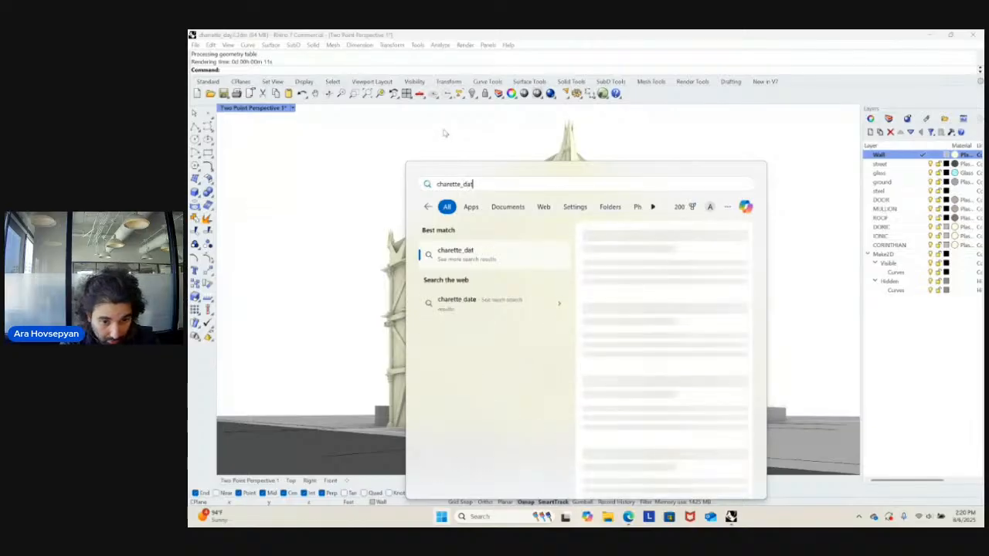
key(BackSpace)
text(y3)
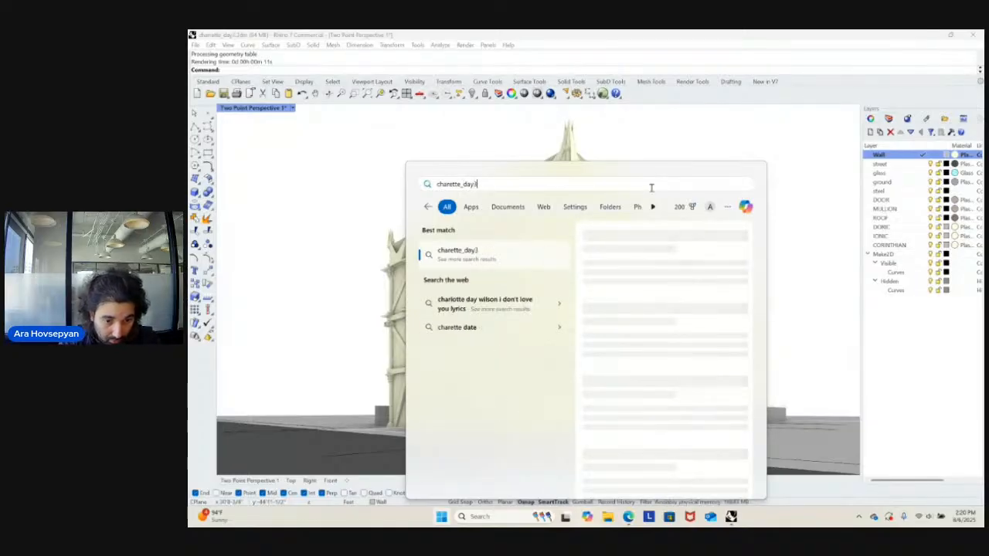
click(507, 208)
click(477, 263)
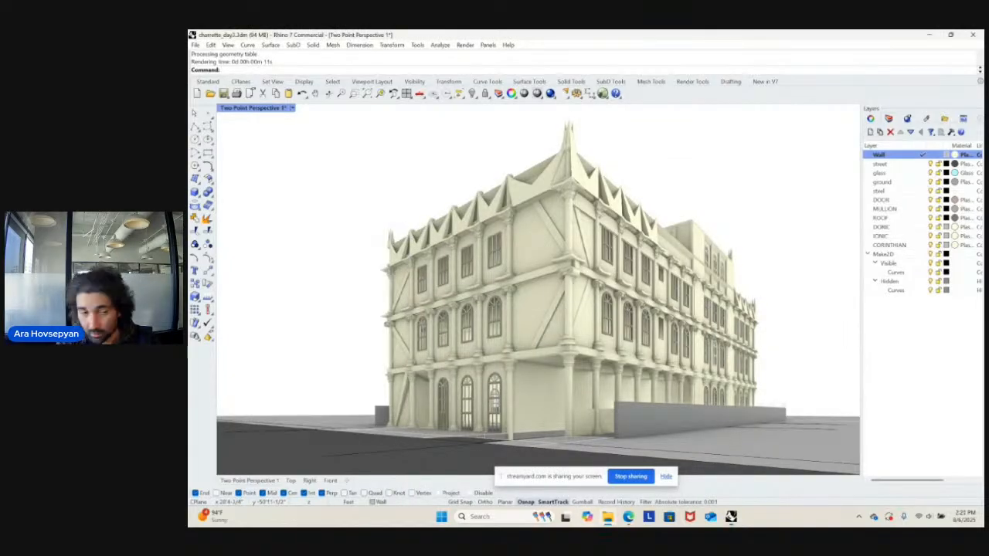
- Start saving a new copy of the model, choosing the 13 Riverton Apartments folder within Documents > Projects as its location
click(195, 45)
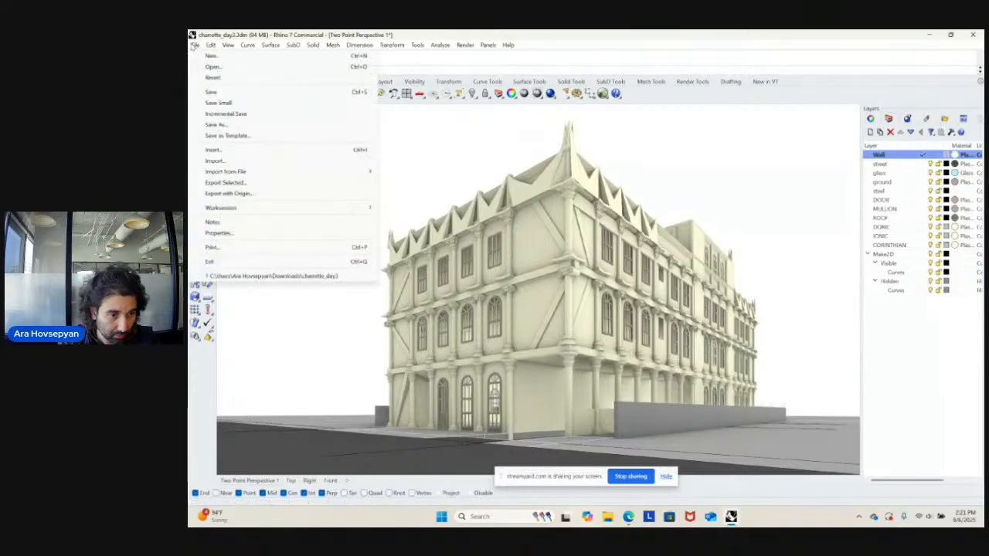
click(237, 125)
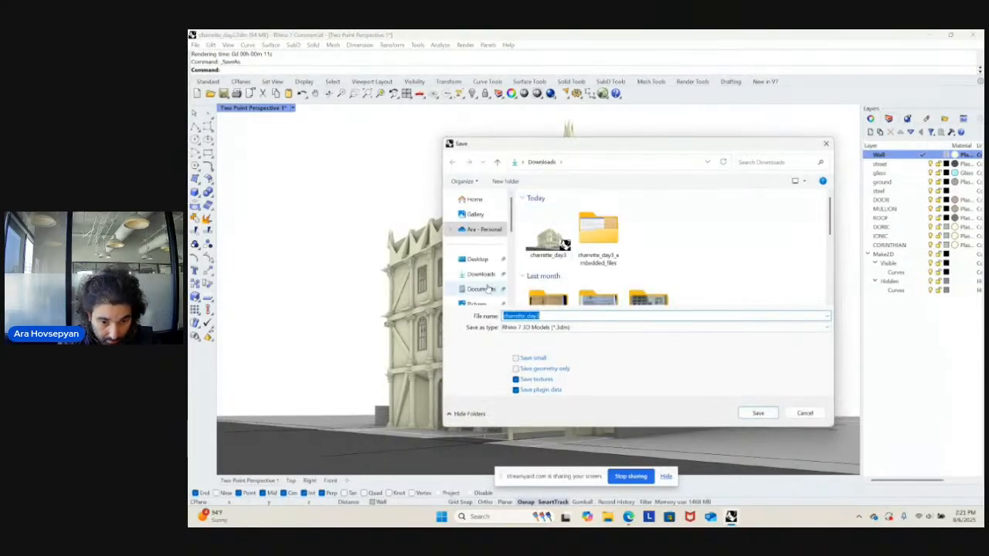
scroll(487, 286, down, 3)
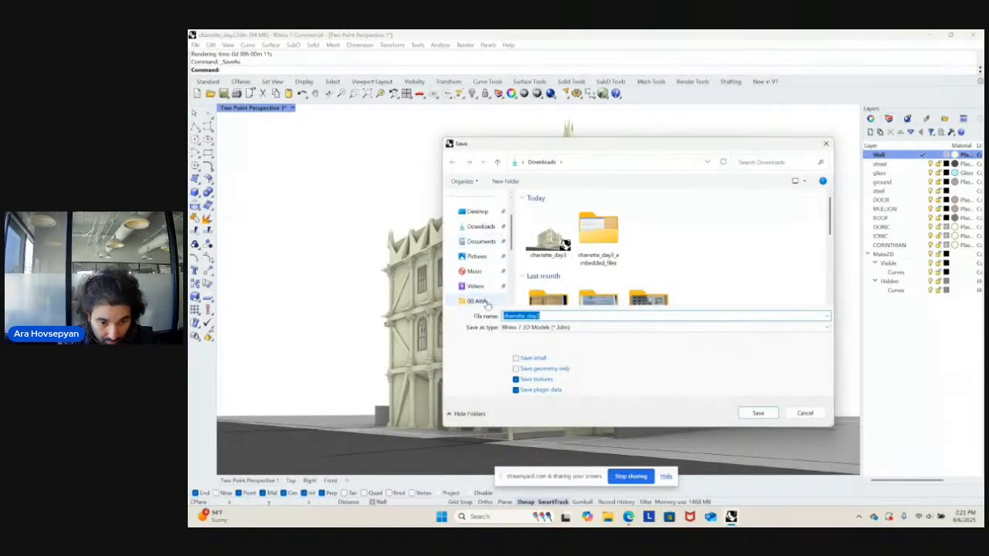
click(476, 302)
click(576, 162)
scroll(607, 267, down, 5)
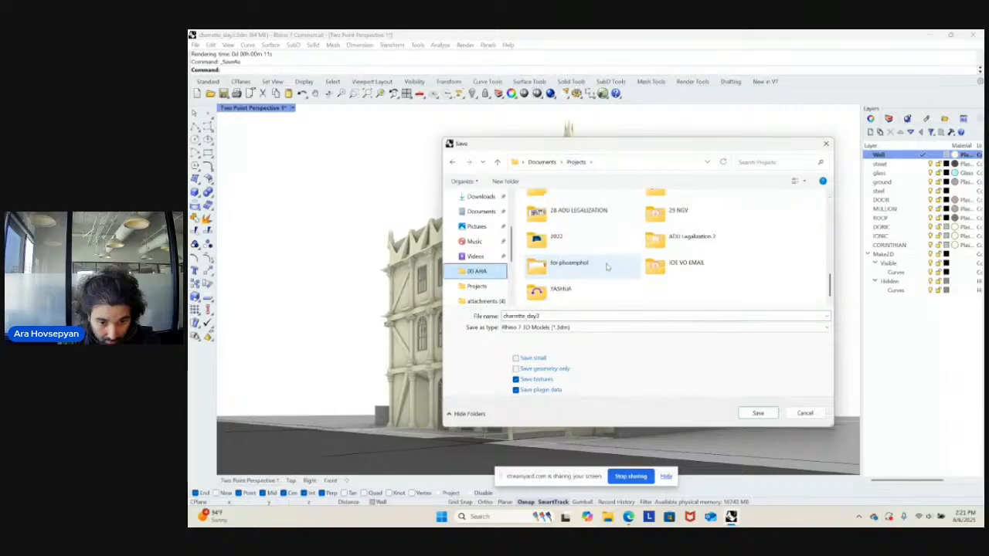
scroll(606, 267, up, 2)
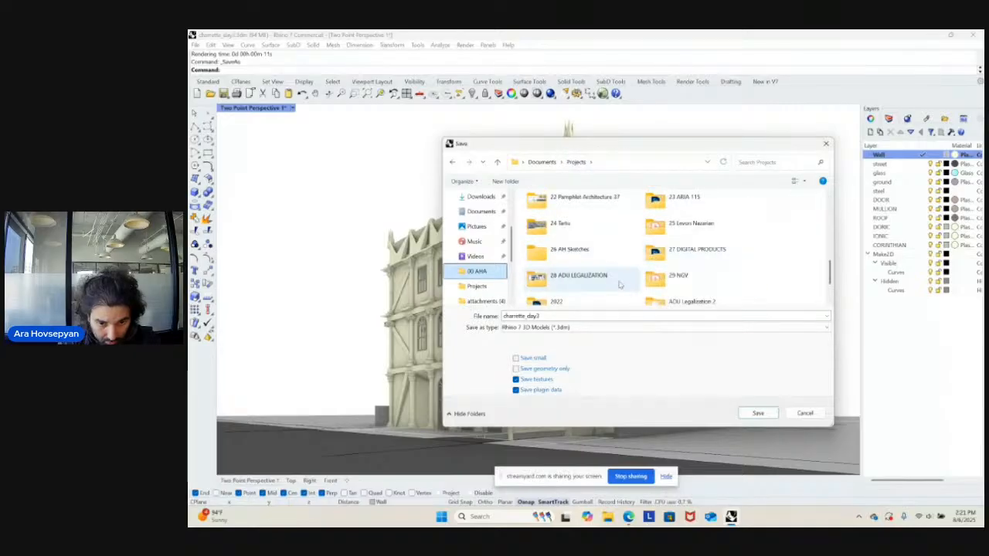
scroll(601, 281, down, 2)
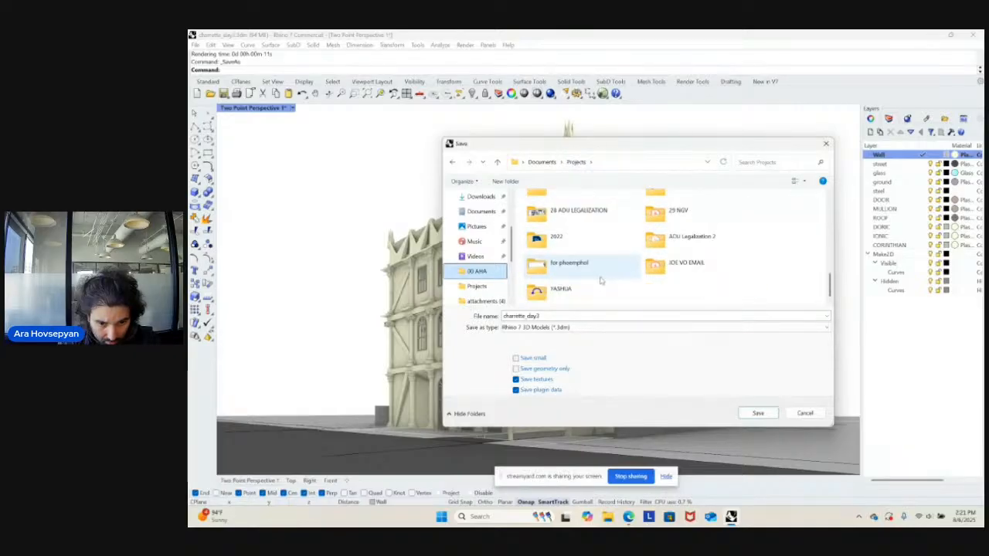
scroll(600, 280, up, 8)
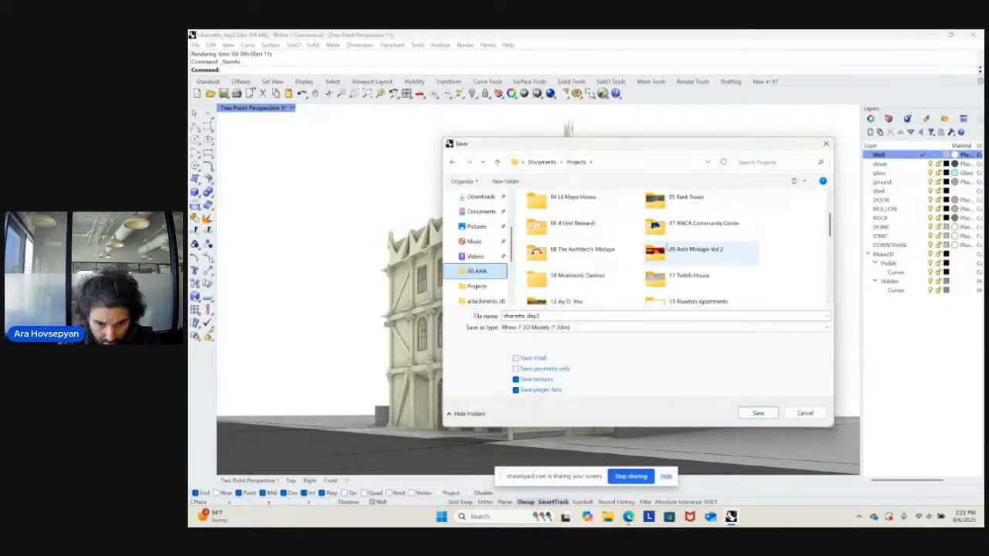
double_click(687, 300)
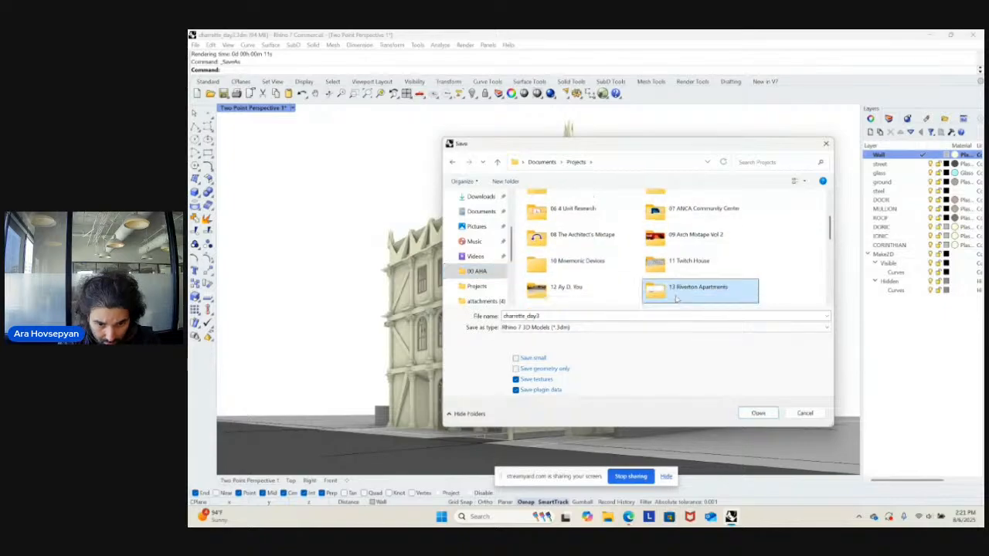
- Name the copy charrette_day4 and save it as a Rhino 7 3D model
double_click(582, 316)
click(596, 313)
key(Return)
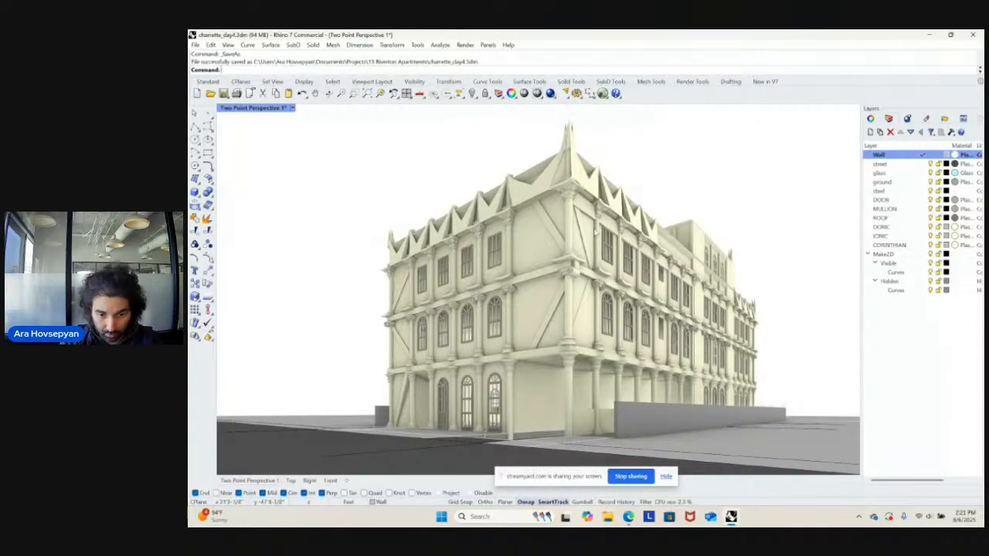
- Switch the viewport to Shaded display and delete the stray arched glass panel standing in front of the middle-storey window near the corner
click(293, 110)
click(281, 158)
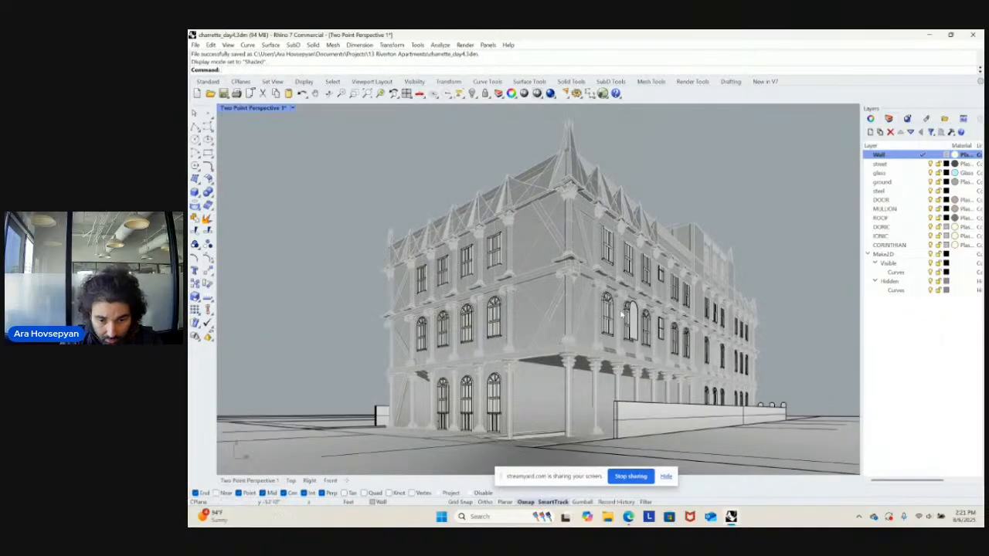
click(629, 313)
key(ctrl+shift+e)
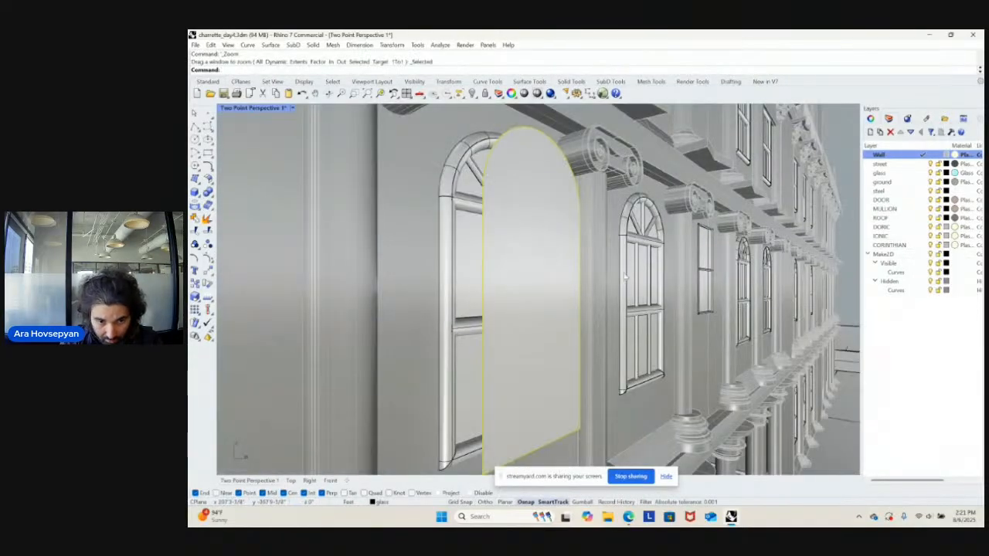
key(Delete)
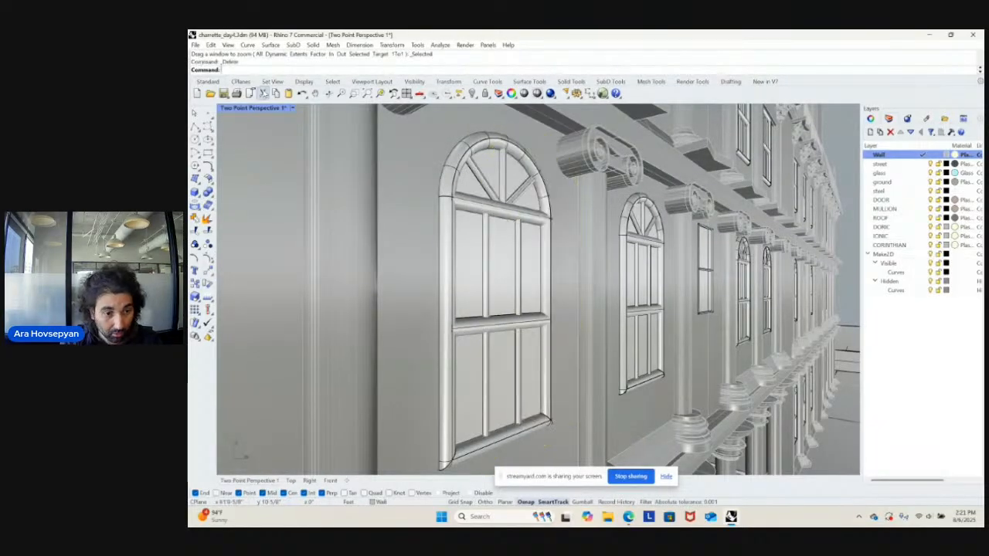
- Bring back the Two Point Perspective 1 named view to frame the whole building again
click(293, 109)
mouse_move(271, 328)
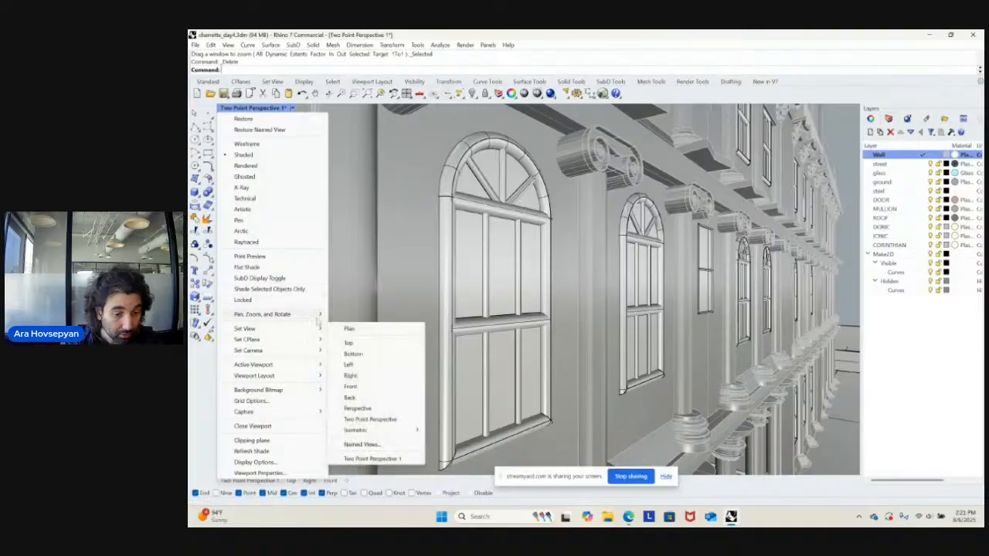
click(369, 459)
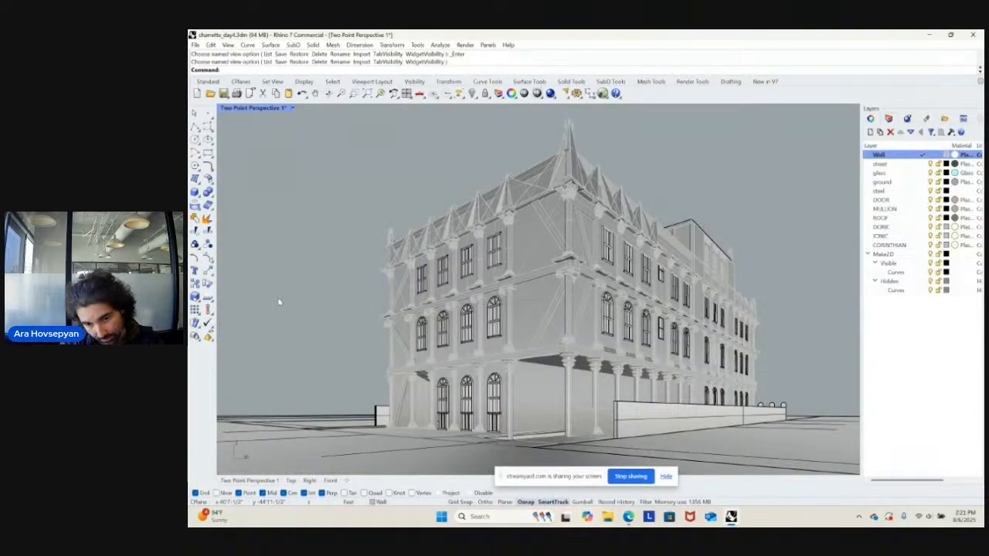
click(568, 274)
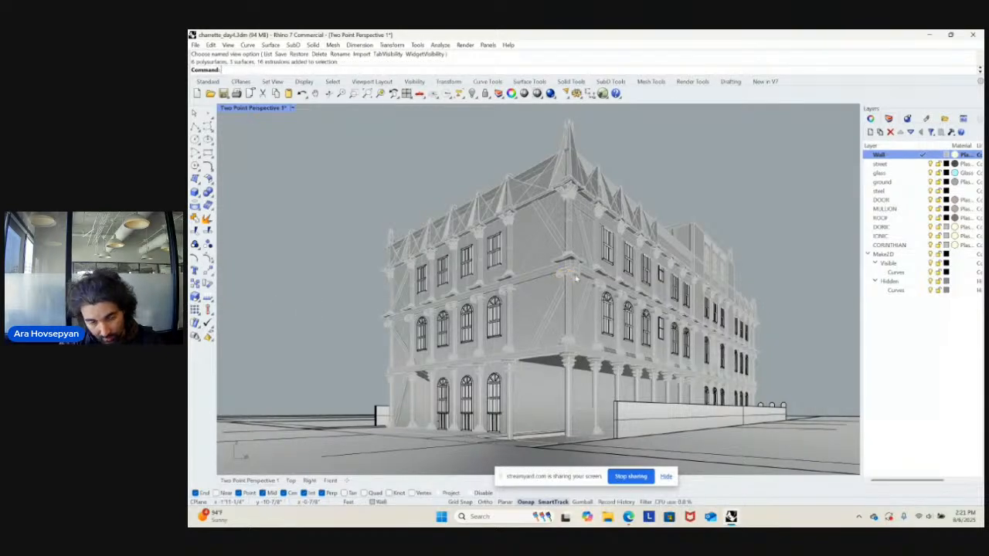
click(576, 279)
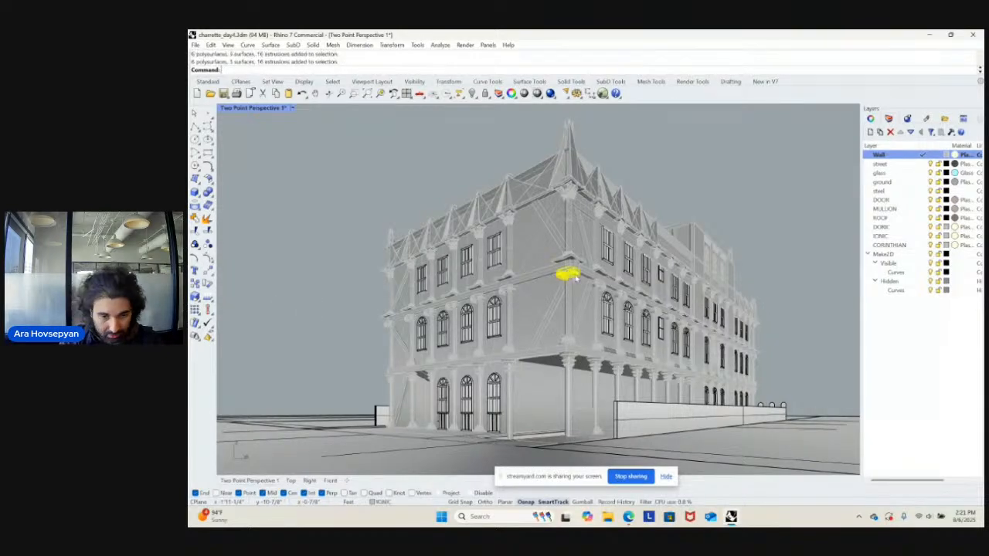
click(576, 278)
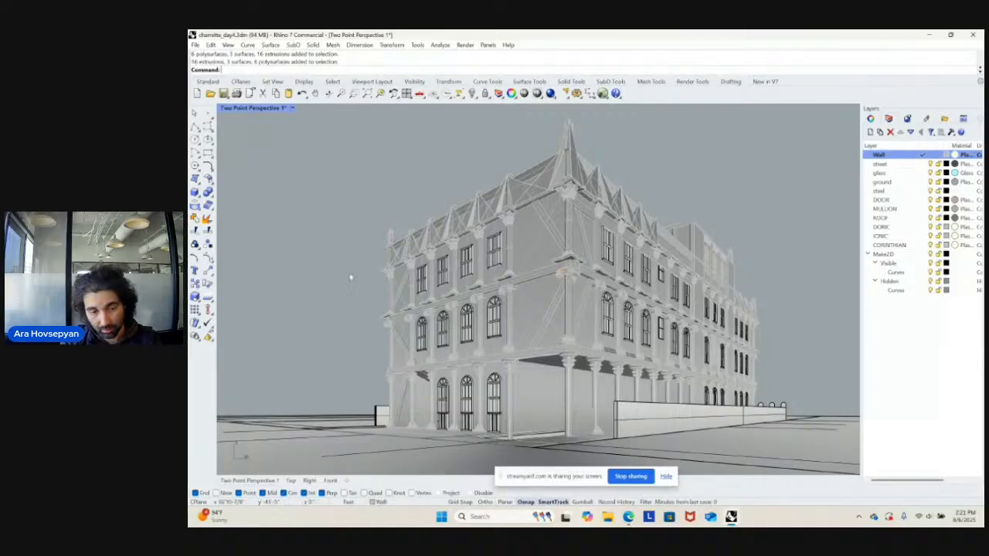
- Save the model, render the corner view again, and maximize the render window to inspect the image up close
key(ctrl+s)
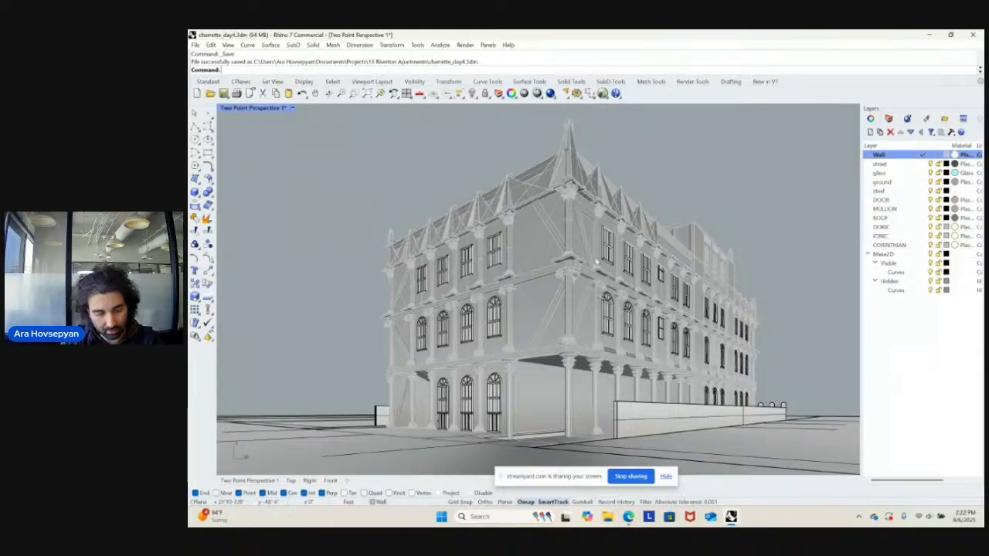
click(550, 93)
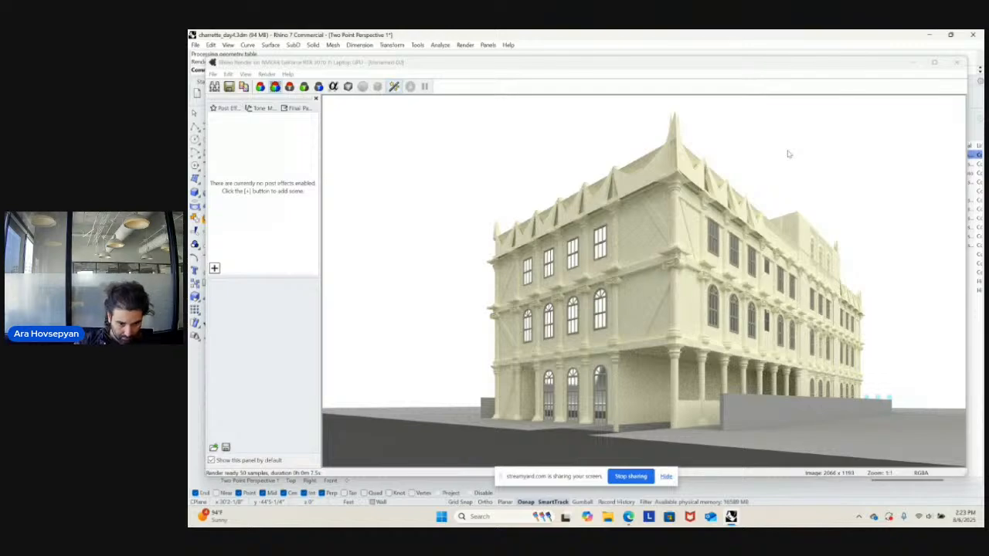
click(628, 229)
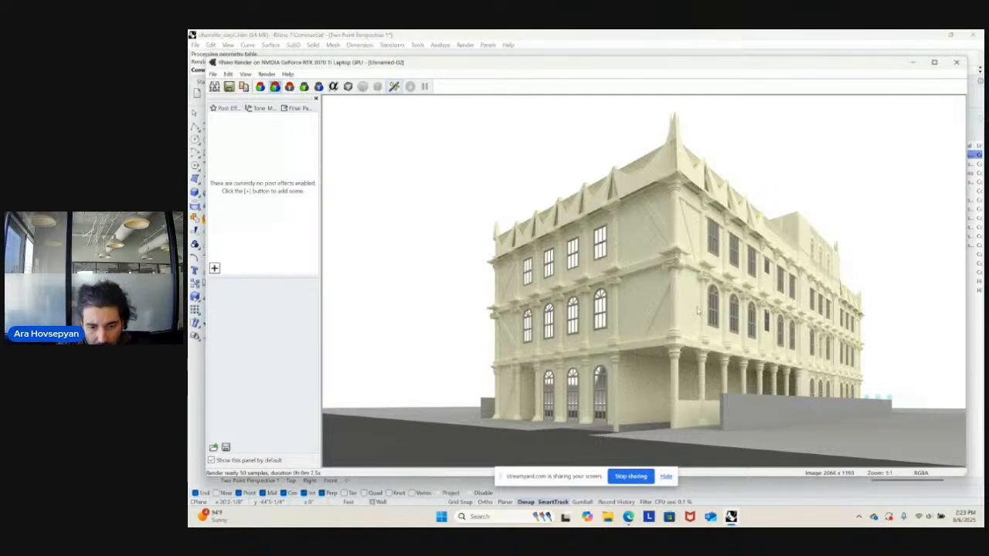
click(934, 62)
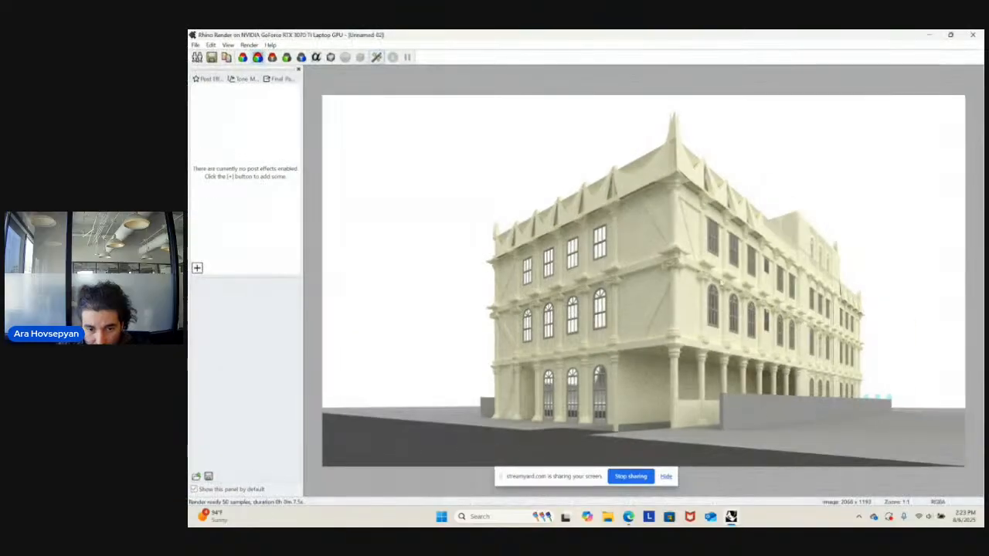
scroll(691, 312, up, 3)
scroll(691, 313, down, 3)
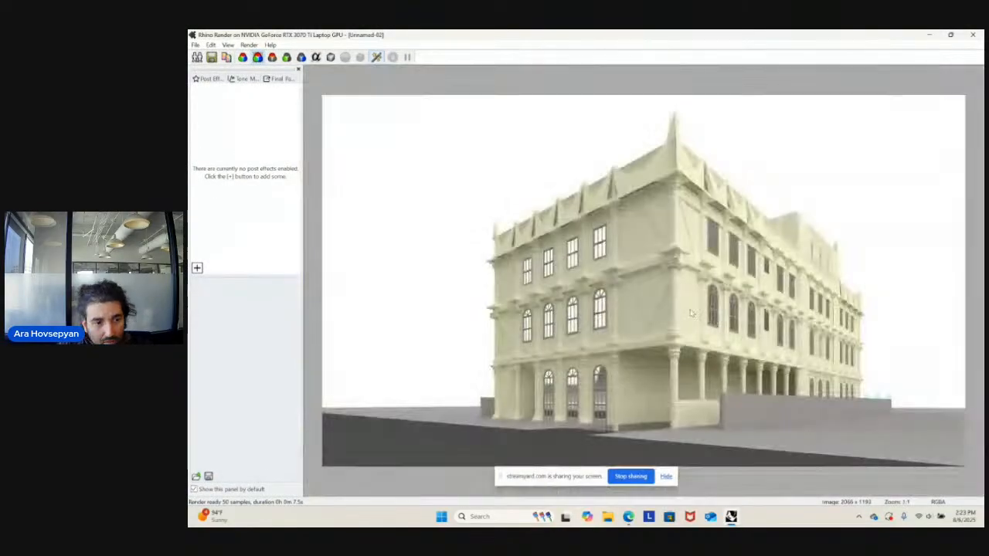
- Examine the finished rendering of the building, inspecting its facades and windows up close and as a whole
scroll(608, 275, up, 3)
scroll(608, 275, down, 3)
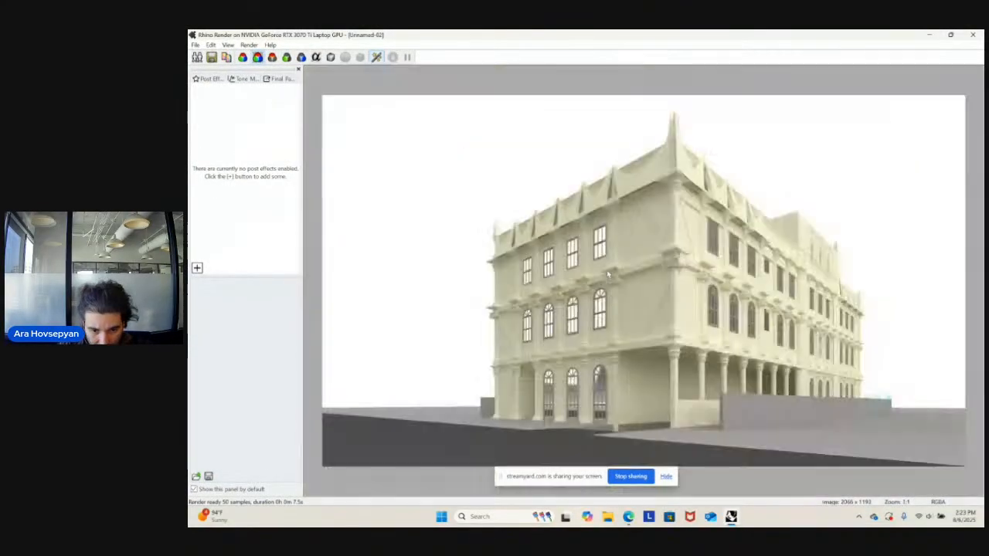
scroll(611, 277, down, 1)
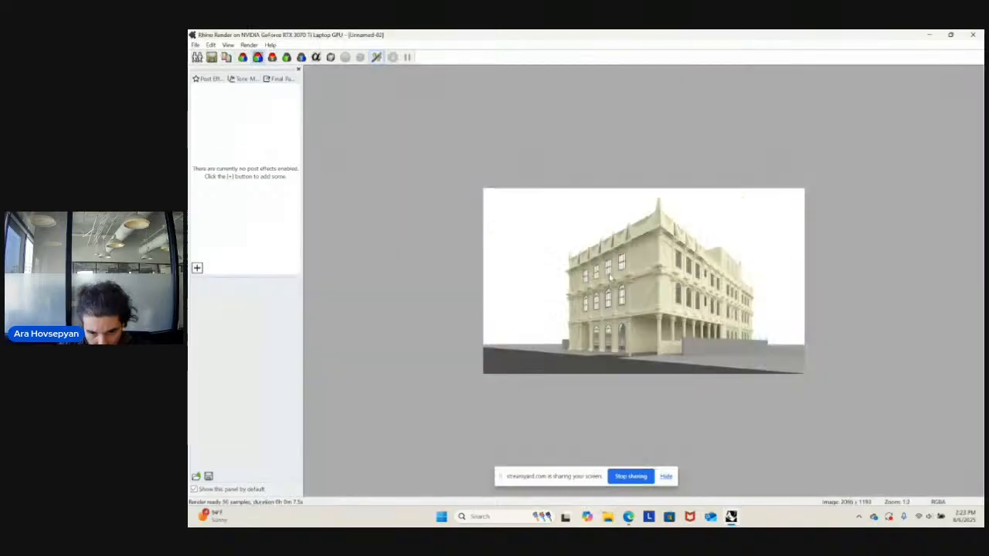
scroll(608, 273, up, 2)
scroll(619, 278, down, 1)
scroll(622, 283, up, 2)
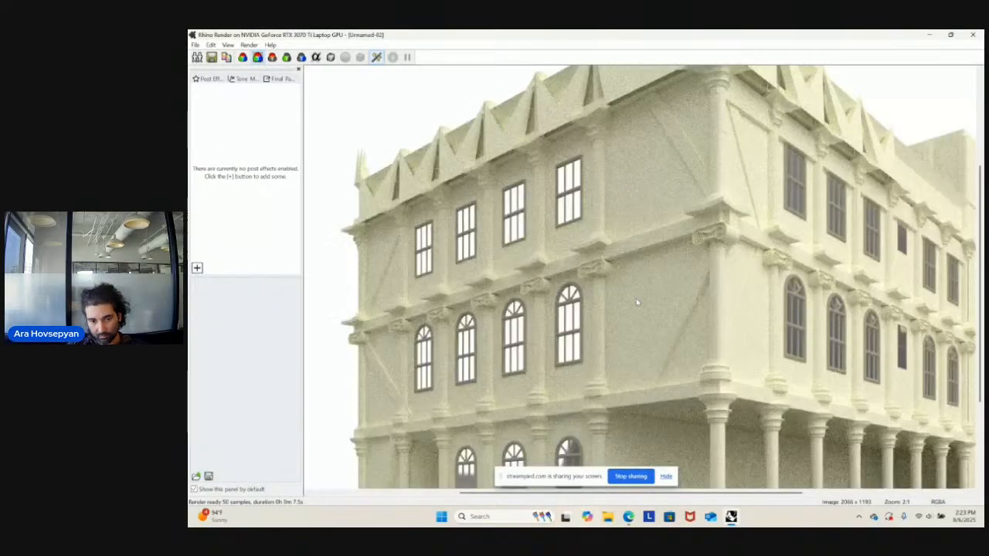
scroll(638, 301, down, 2)
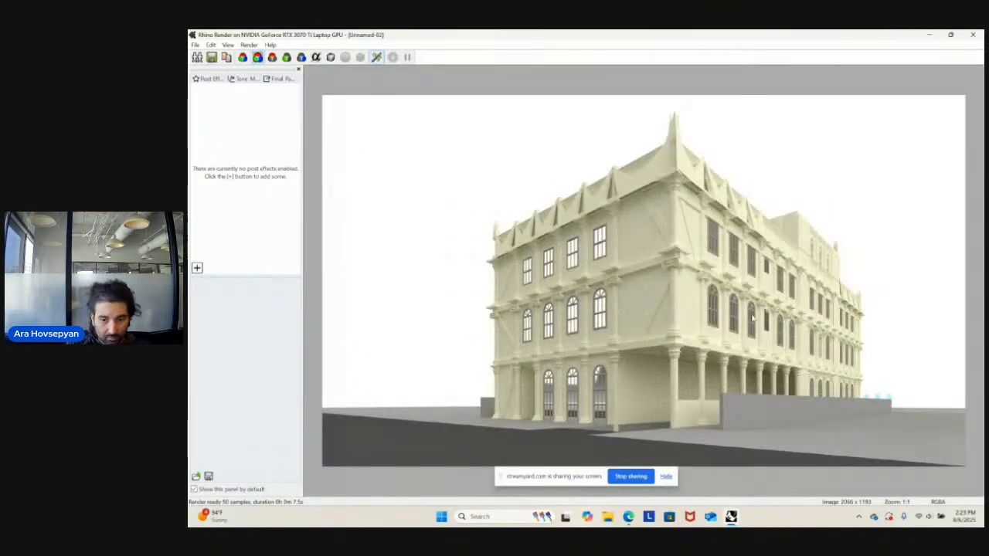
click(196, 45)
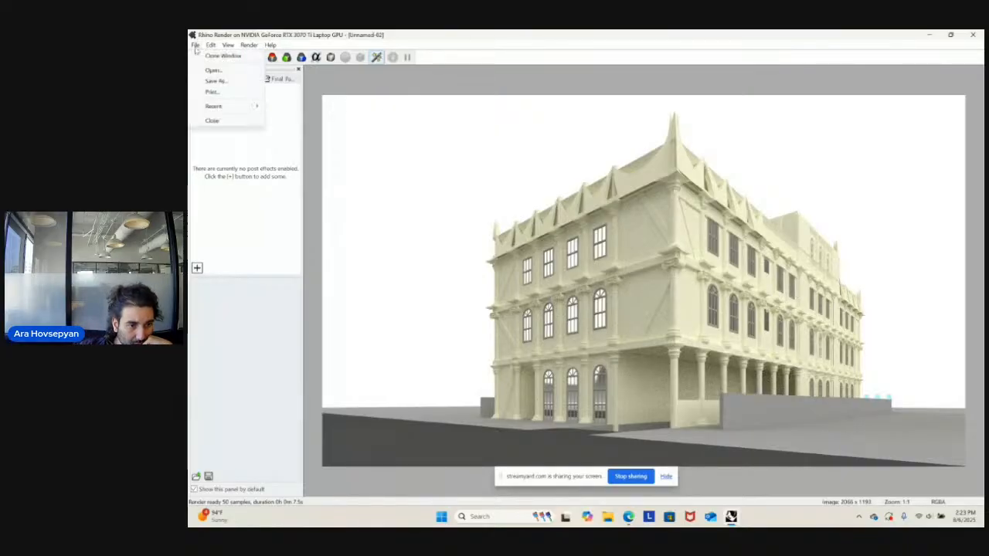
click(195, 45)
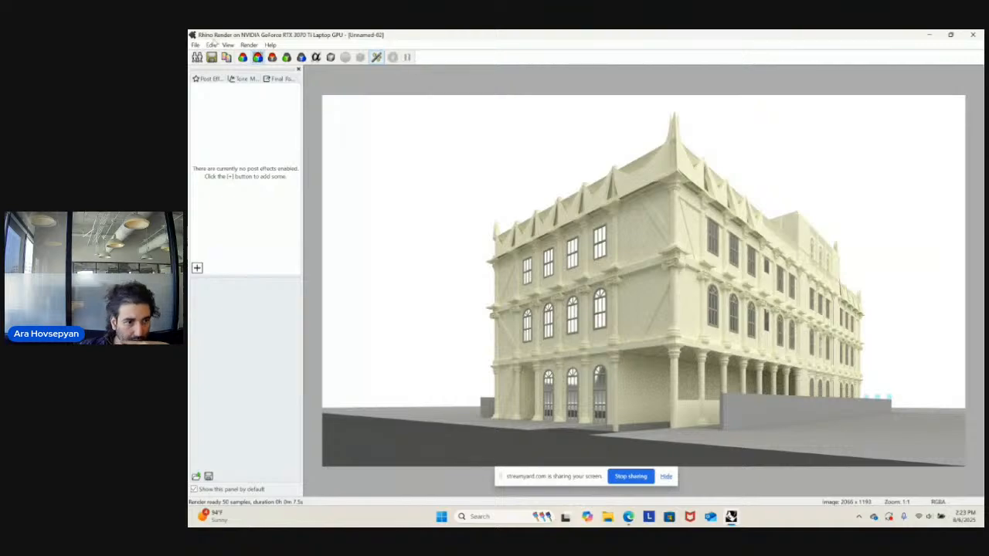
click(198, 47)
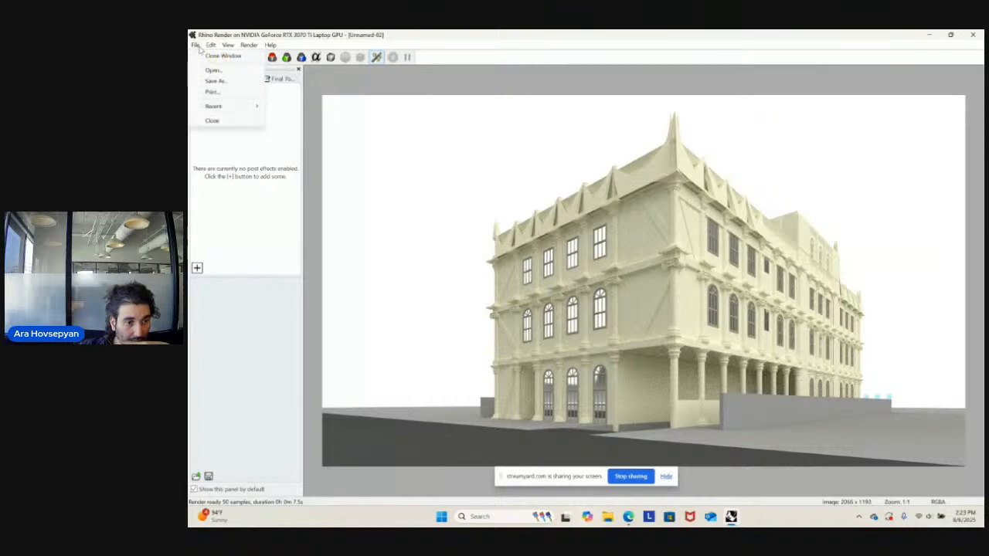
click(211, 48)
click(212, 48)
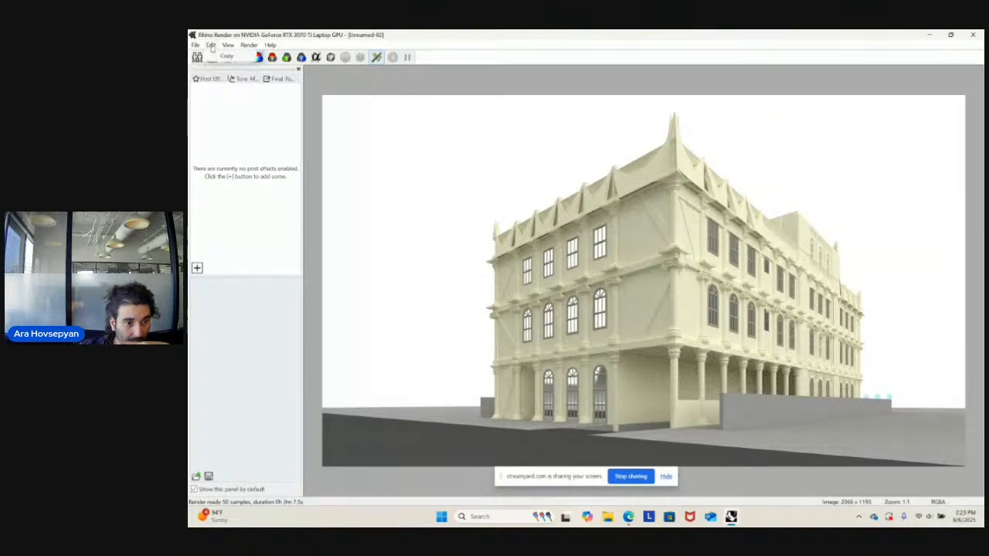
click(216, 36)
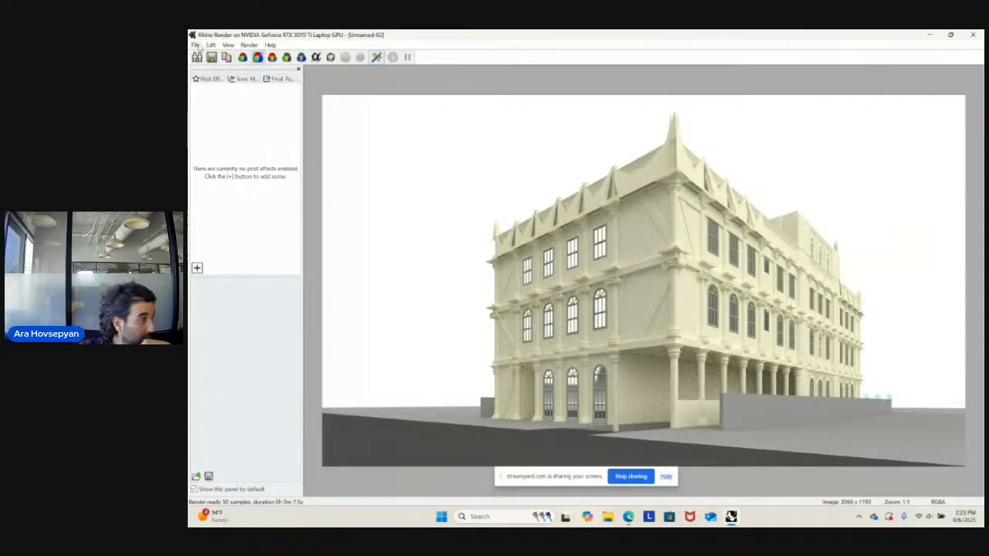
- Start saving the rendering under a new name and choose the 13 Riverton Apartments folder inside Documents > Projects as its location
click(197, 46)
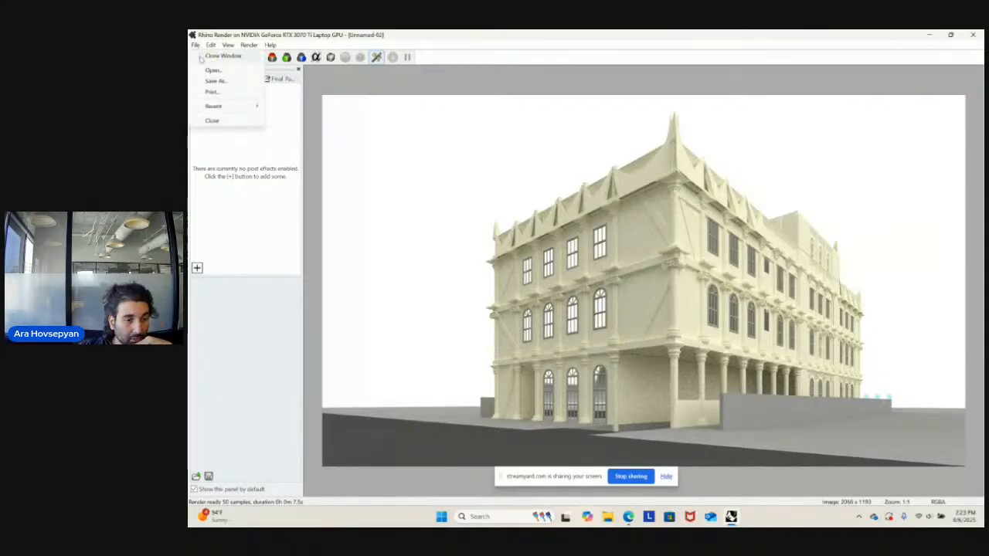
click(214, 81)
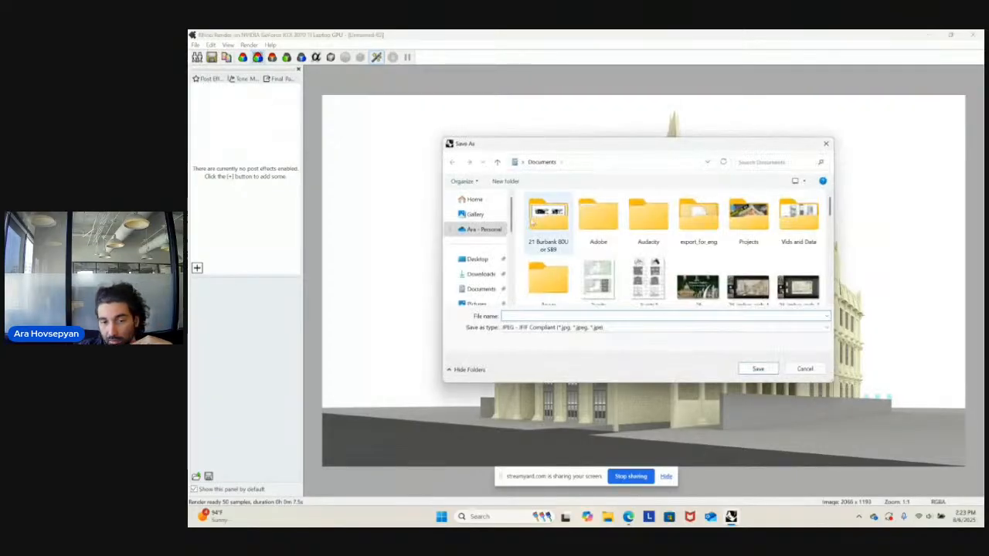
scroll(597, 284, down, 10)
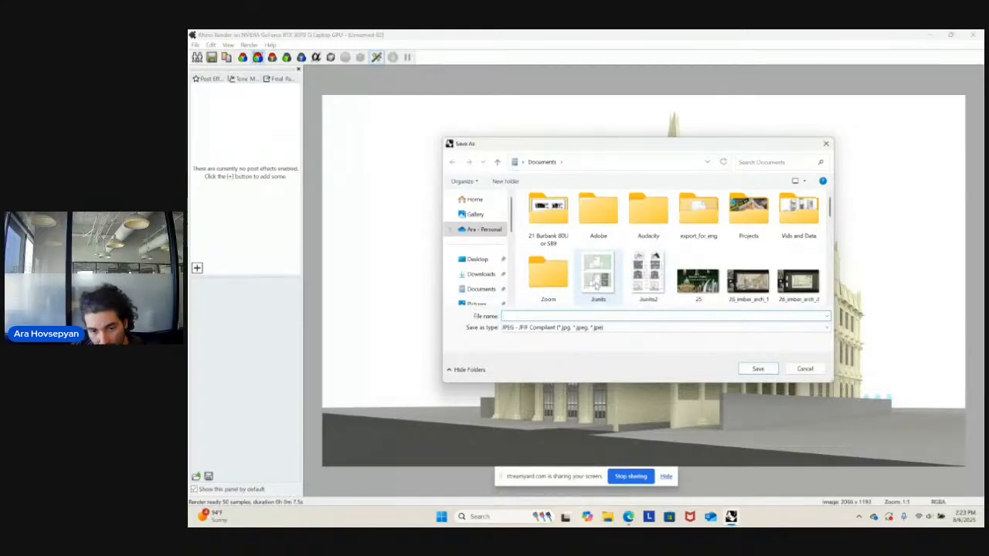
click(481, 289)
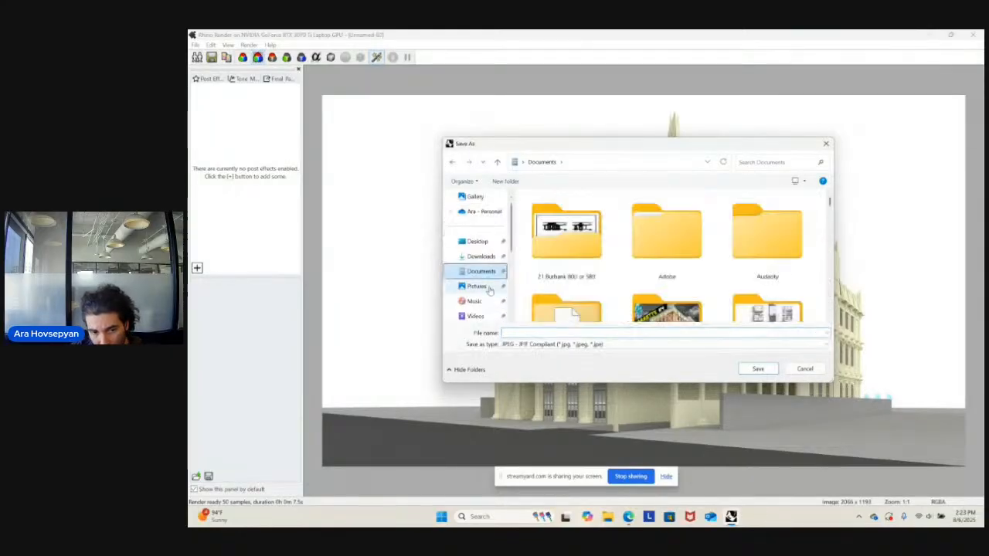
scroll(589, 268, down, 1)
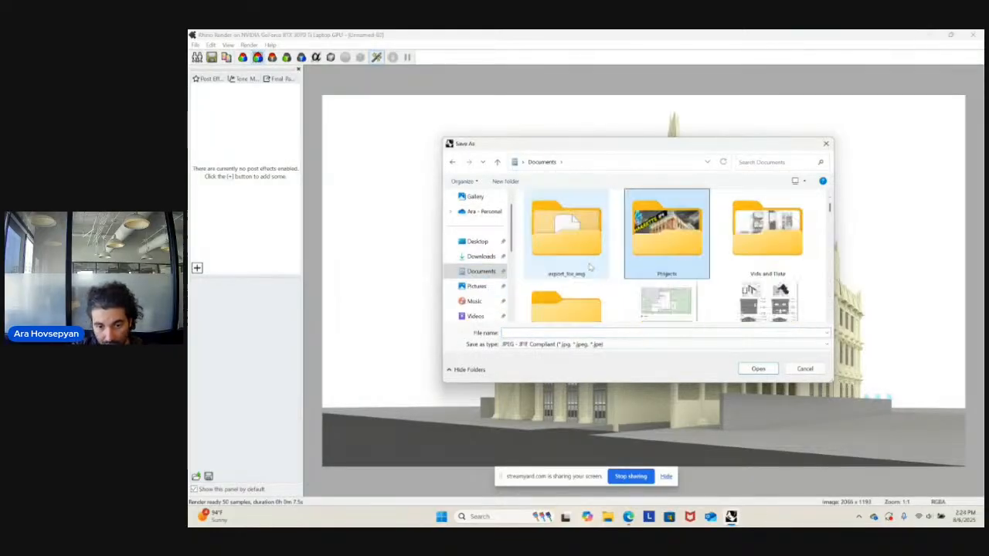
key(Return)
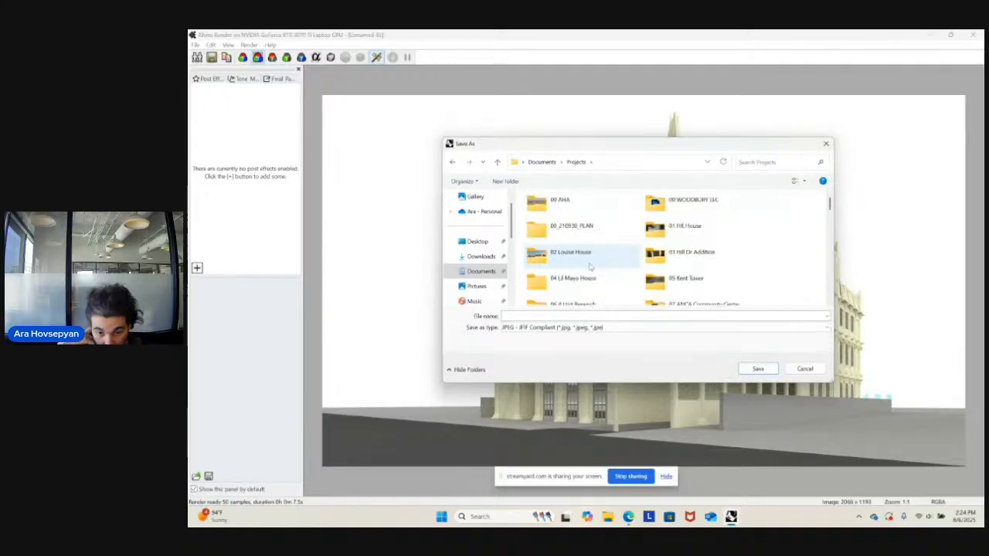
scroll(590, 267, down, 5)
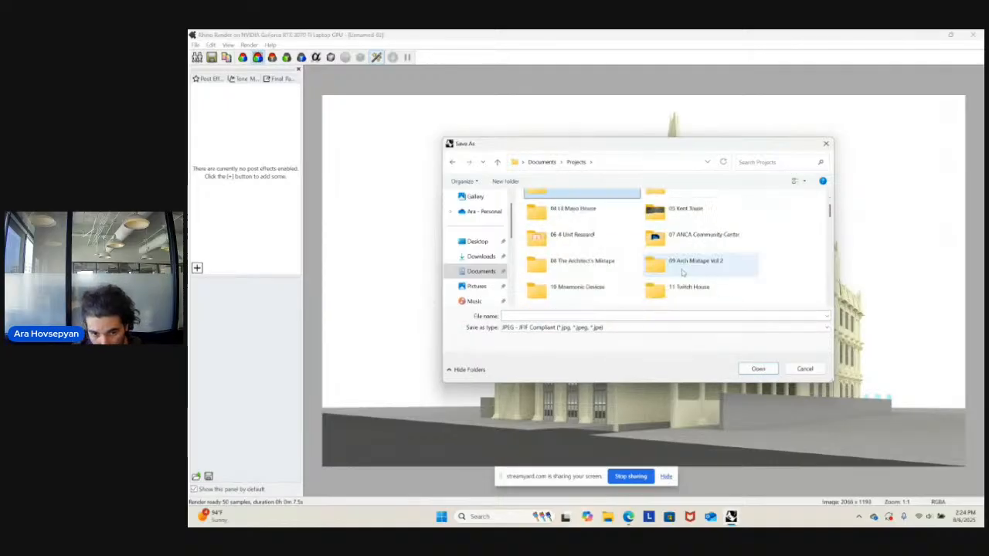
click(572, 239)
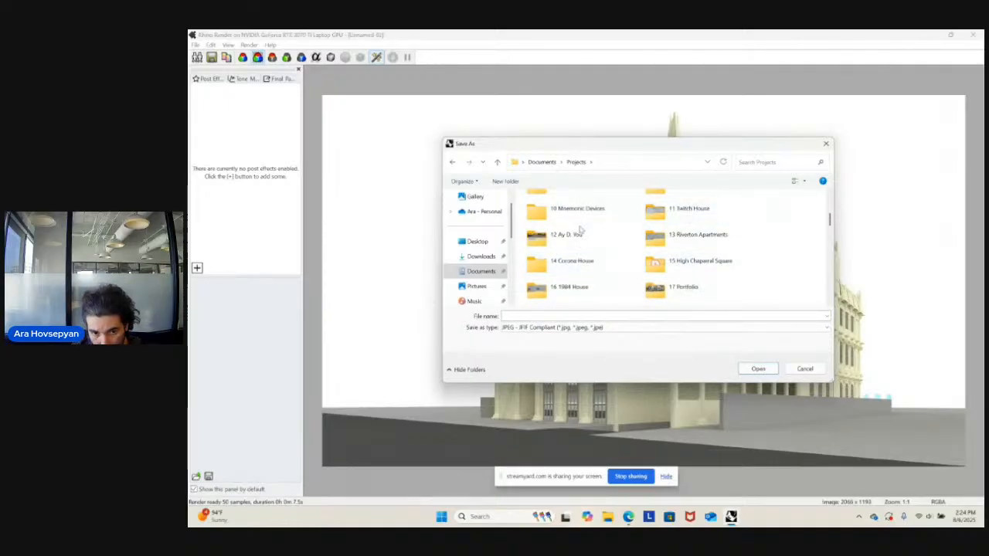
scroll(611, 265, down, 3)
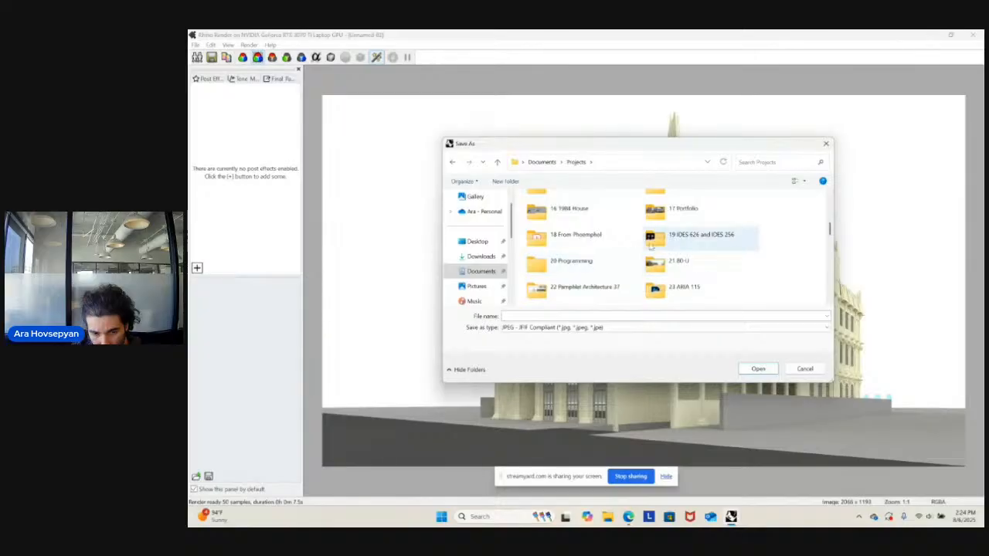
scroll(618, 265, down, 6)
scroll(611, 262, up, 9)
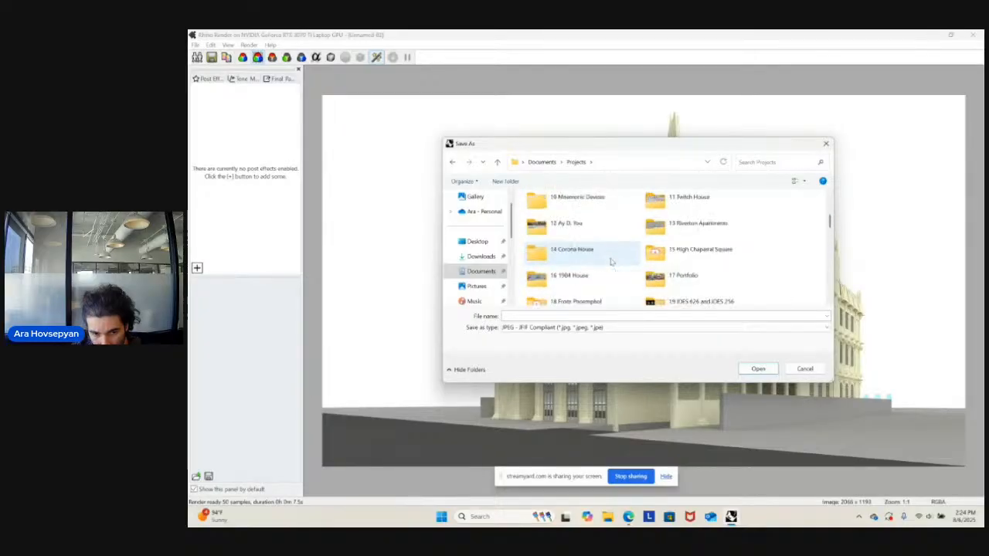
double_click(694, 242)
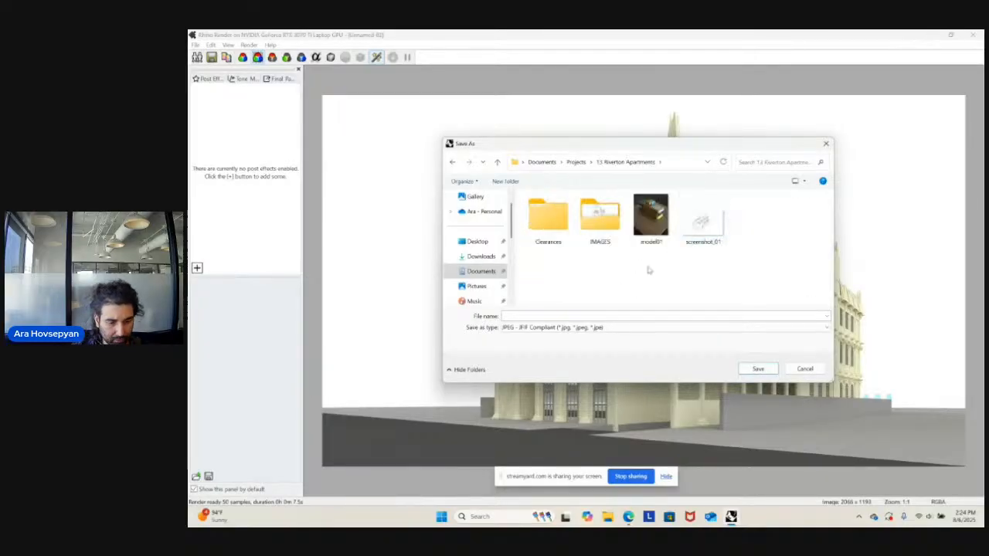
- Name the rendering RENDERING_001 and save it as a JPEG
click(614, 316)
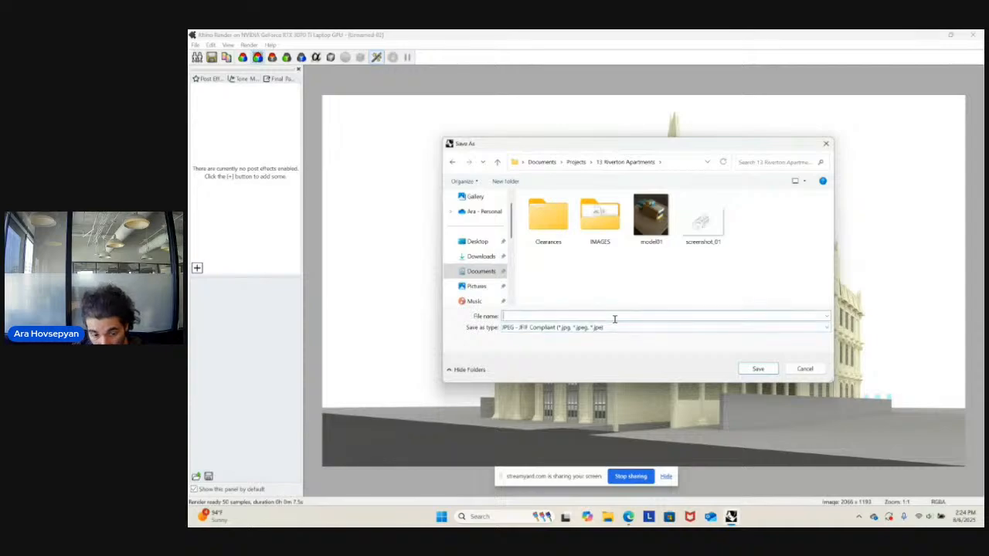
text(RENDERING_)
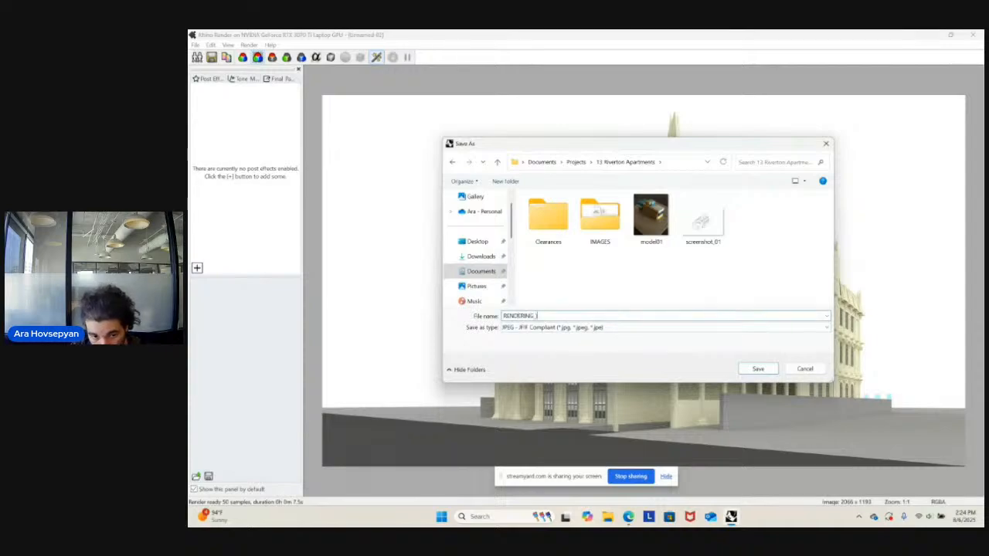
text(001)
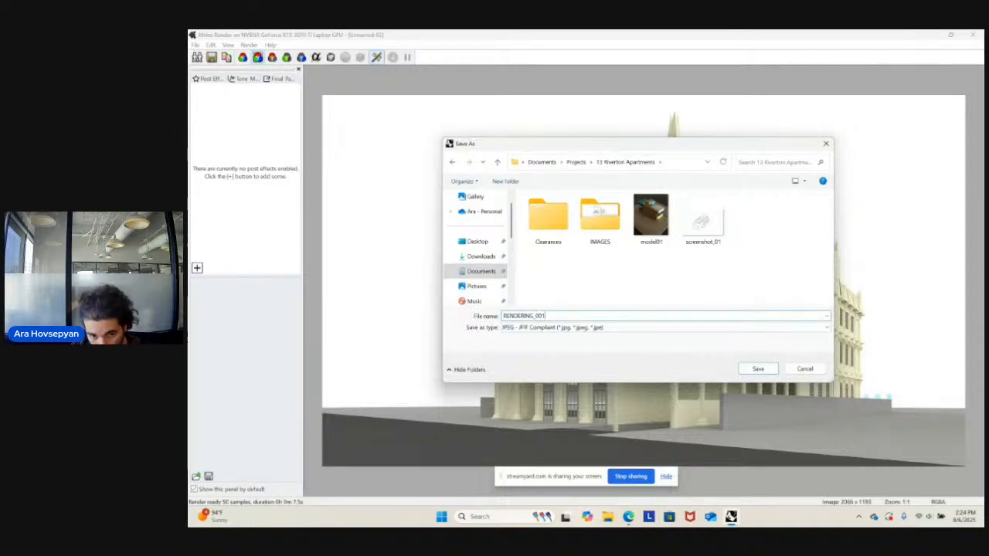
key(Return)
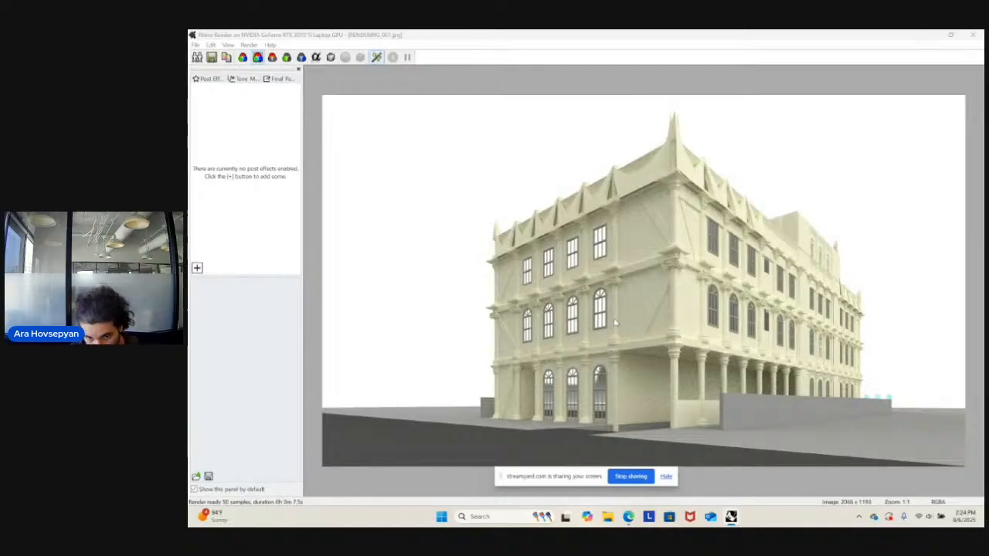
- Launch Adobe Photoshop 2025 and open the recent file previous_charrette_3_thumbnail_june_2025.psdc
key(super)
text(pho)
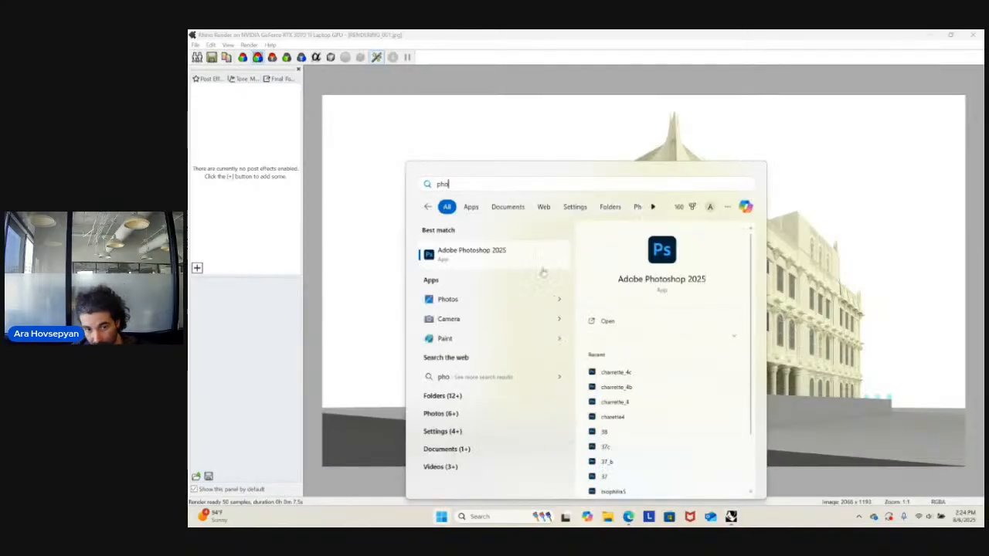
click(532, 261)
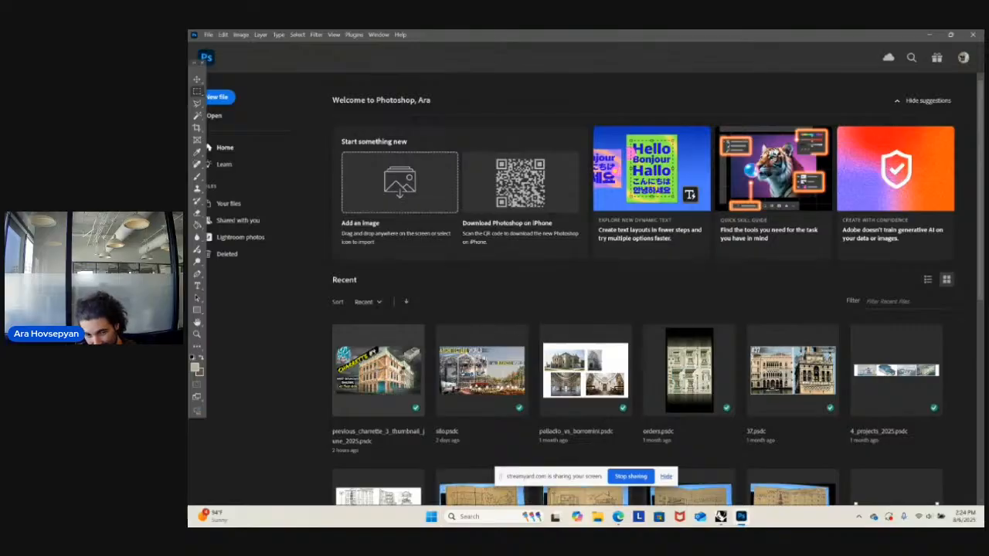
click(394, 373)
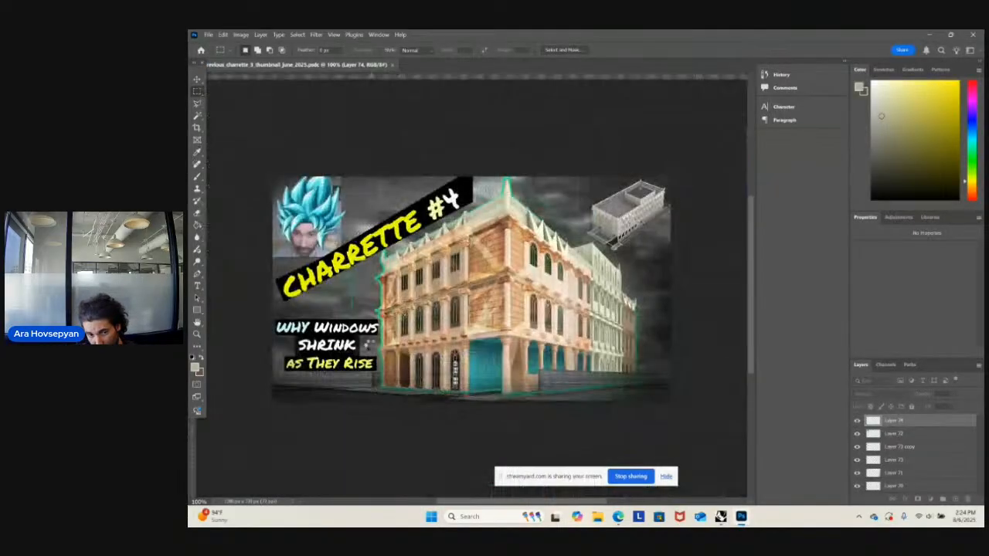
- Inspect the thumbnail composition, looking closely at the portrait with blue hair and the CHARRETTE #4 title, and at the whole canvas
alt+scroll(335, 243, up, 3)
drag(336, 245, 422, 255)
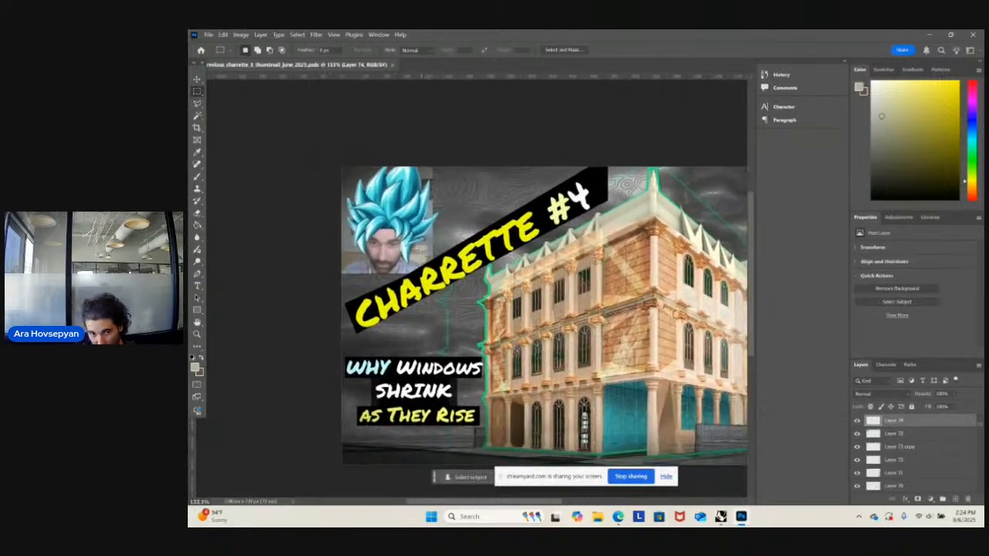
alt+scroll(305, 193, up, 5)
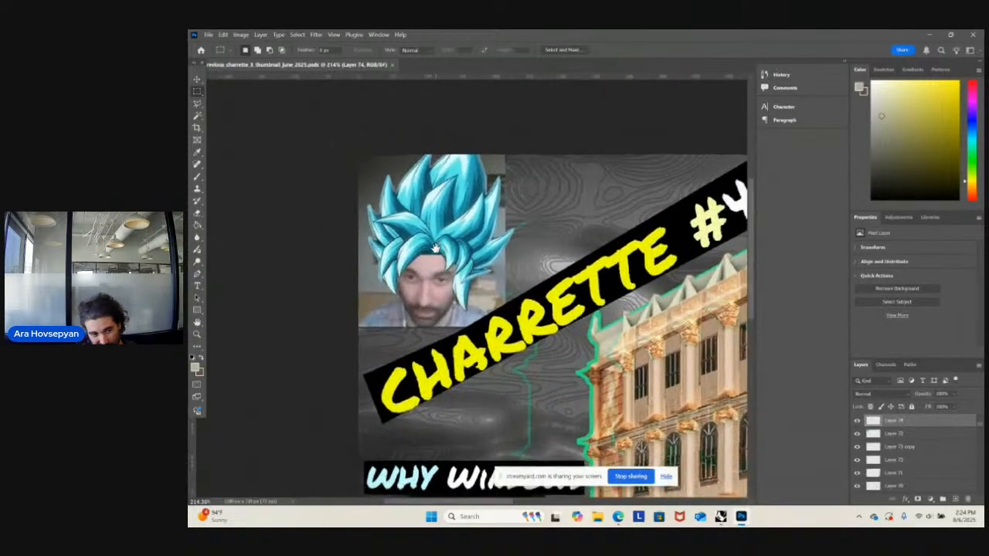
alt+scroll(435, 247, up, 4)
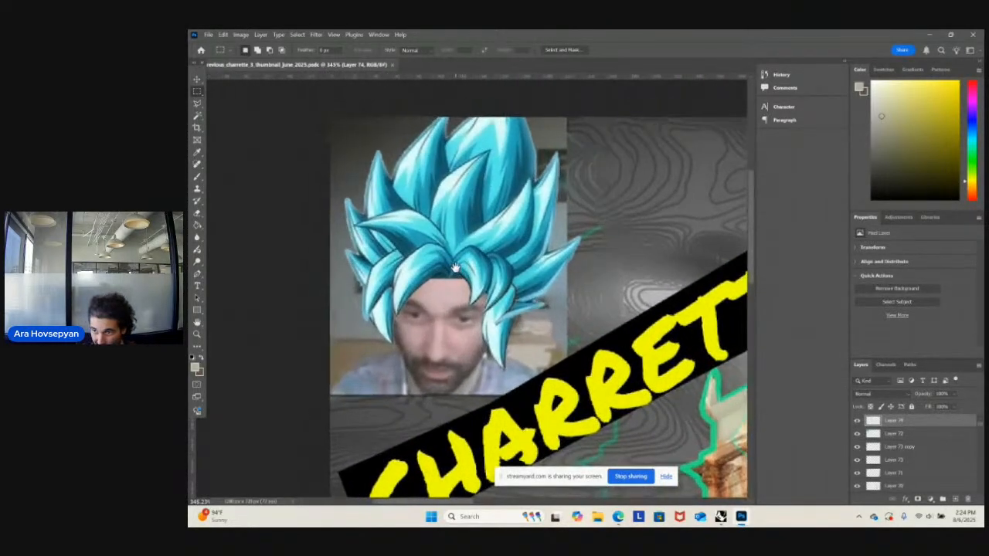
alt+scroll(455, 268, down, 5)
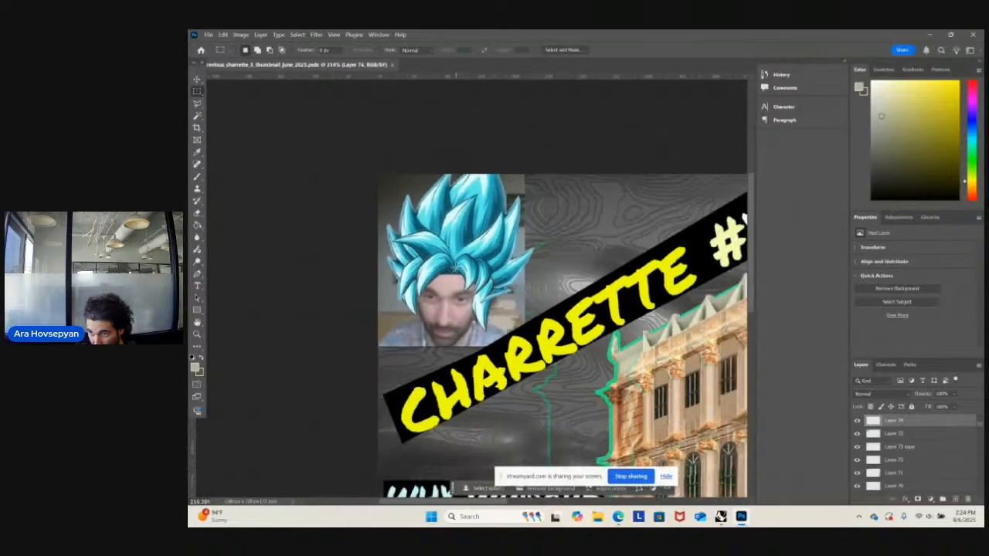
drag(492, 289, 325, 235)
key(ctrl+o)
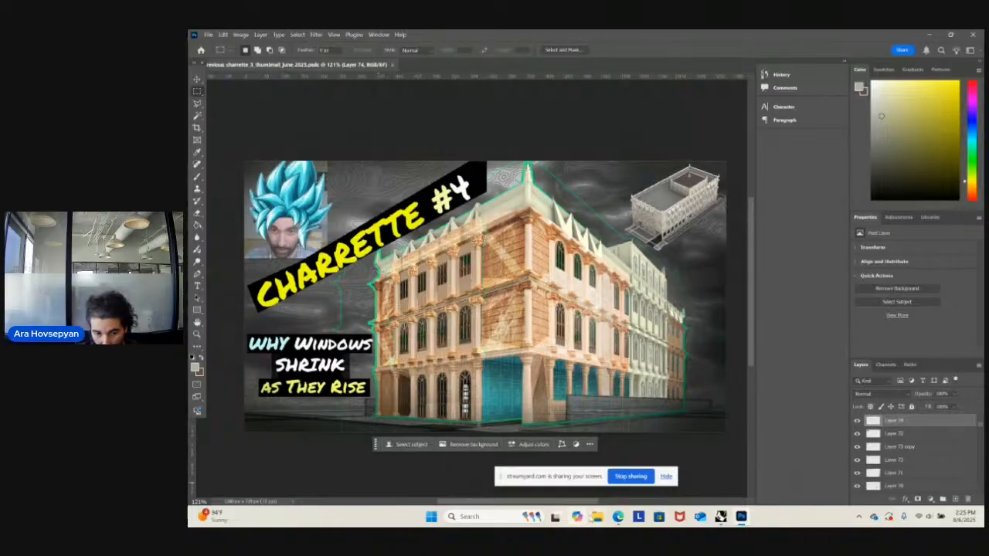
- Bring RENDERING_001.jpg from File Explorer into Photoshop as a separate document
click(597, 517)
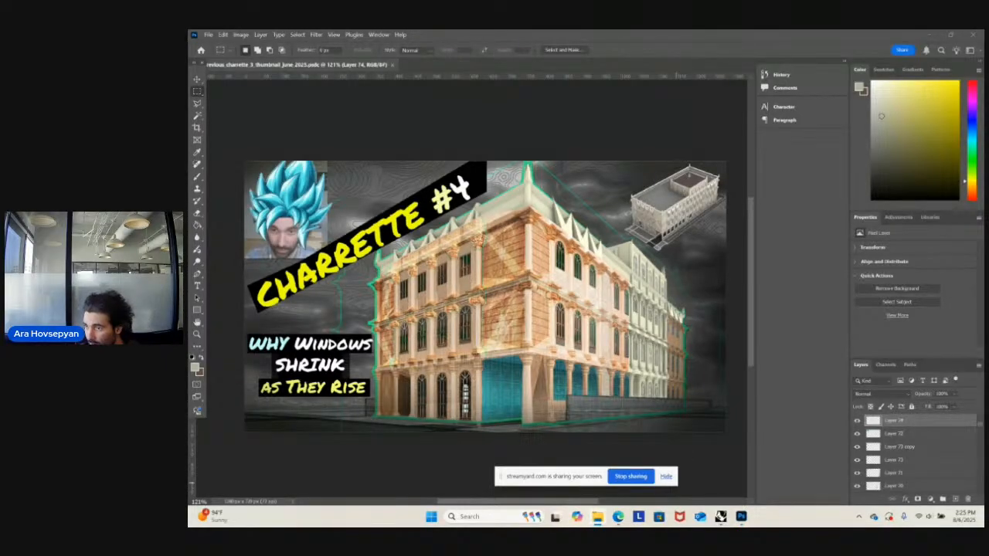
drag(740, 232, 572, 65)
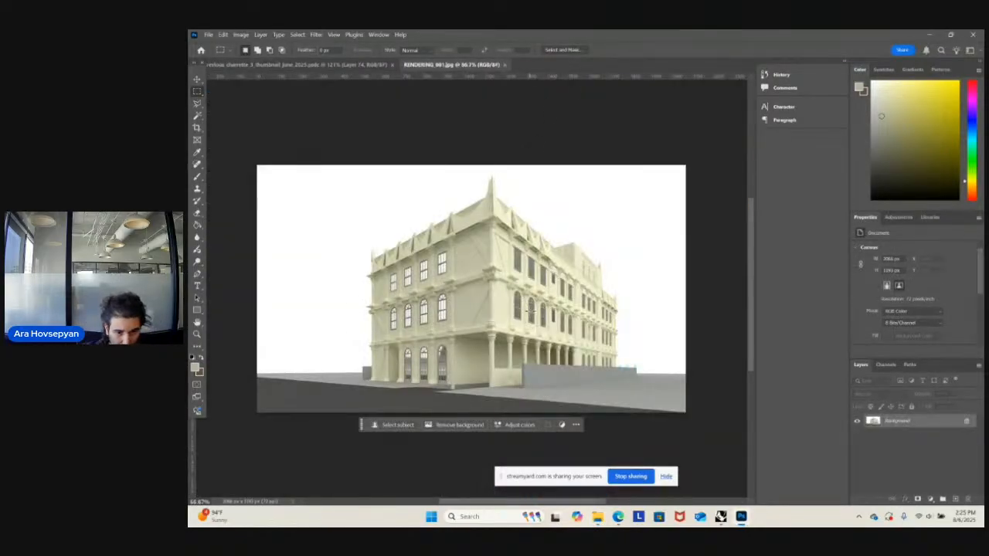
drag(533, 309, 546, 300)
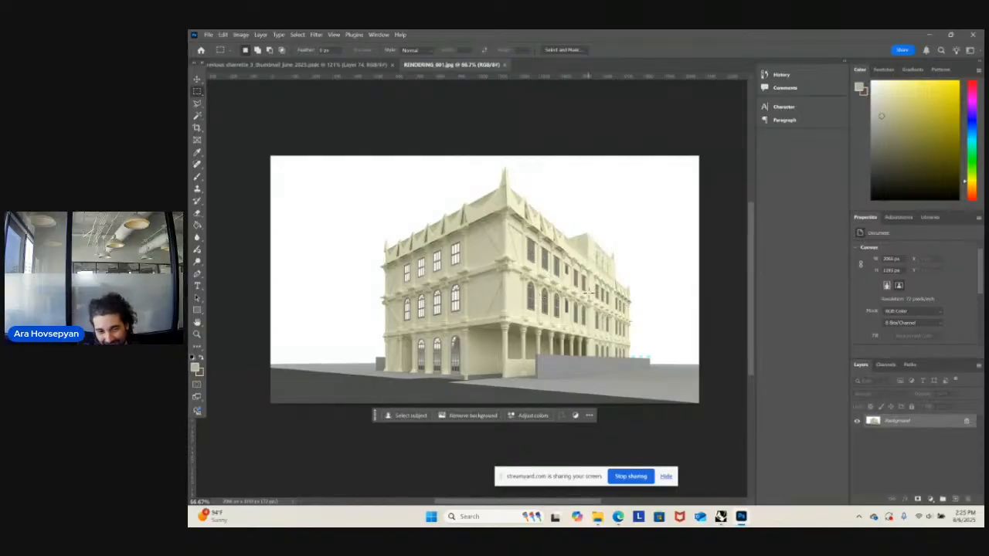
- Examine the building rendering as a whole and up close, checking both facades, the street and the background
alt+scroll(464, 309, down, 5)
alt+scroll(465, 309, up, 4)
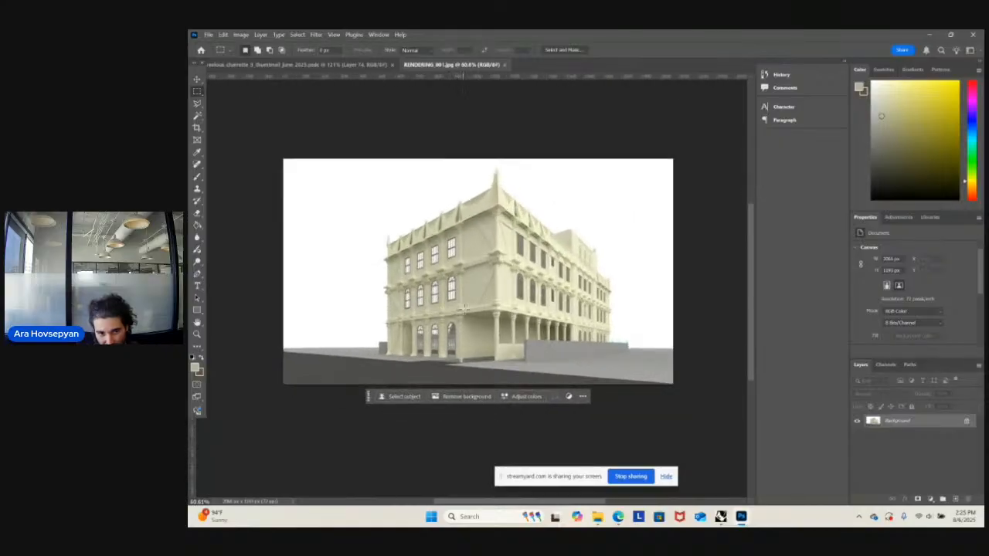
alt+scroll(464, 308, up, 1)
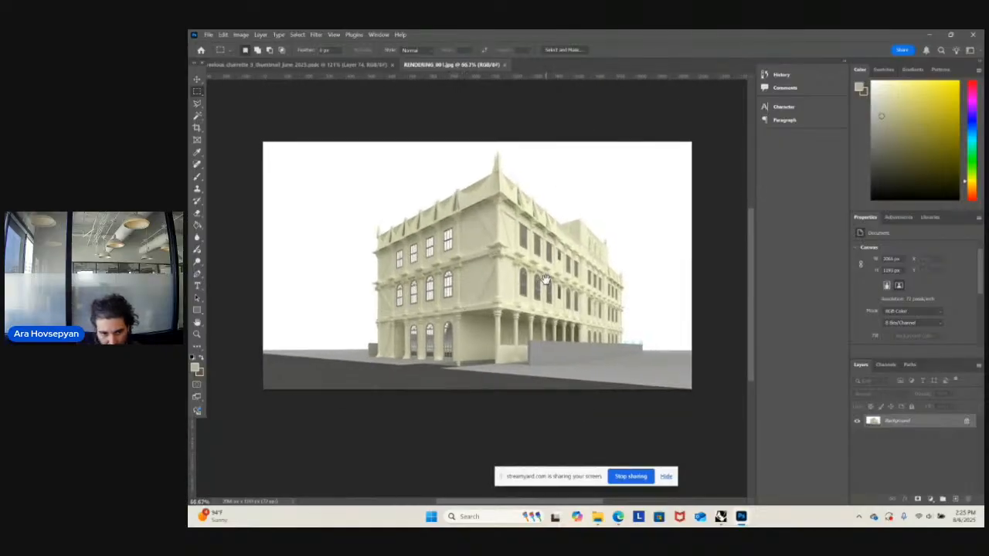
drag(545, 280, 549, 282)
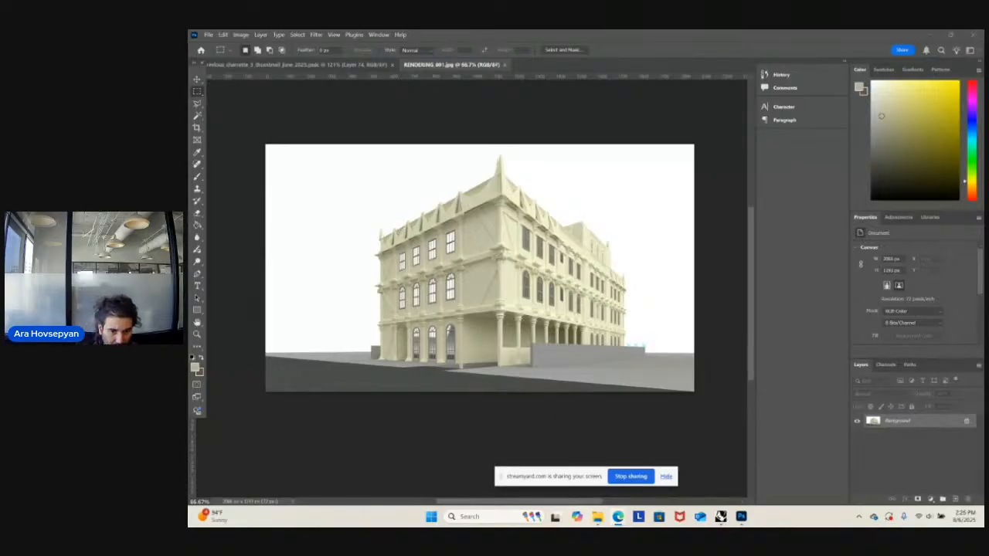
alt+scroll(547, 322, up, 3)
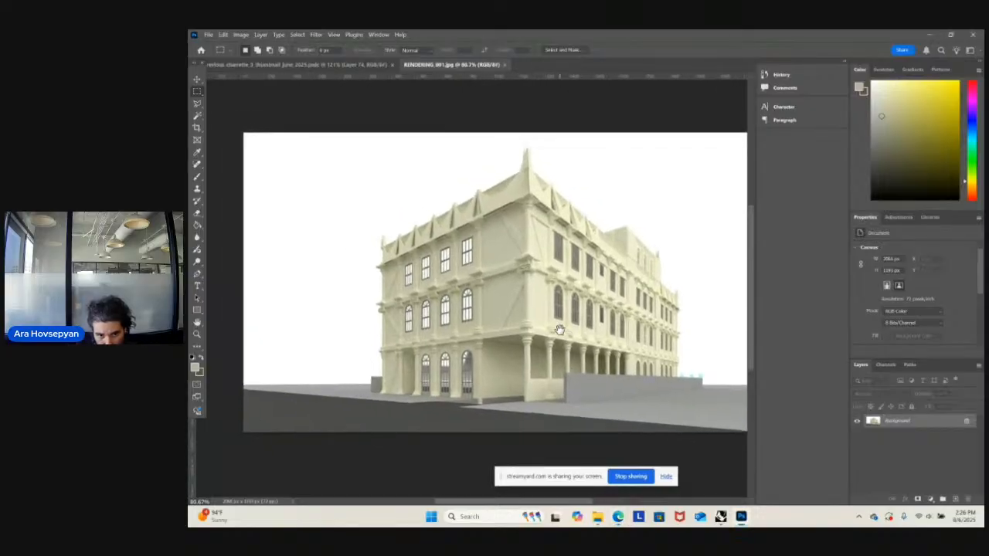
alt+scroll(546, 321, up, 4)
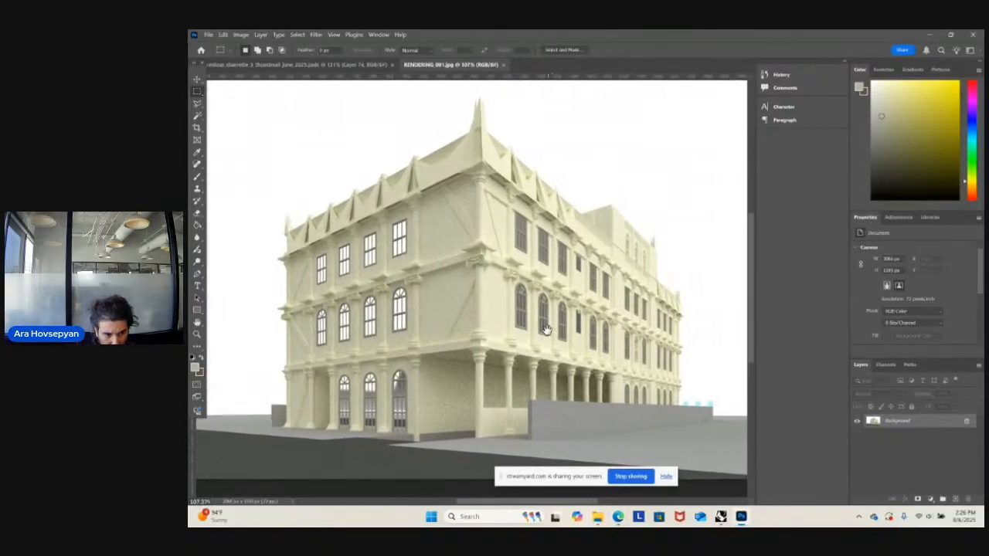
alt+scroll(549, 334, up, 2)
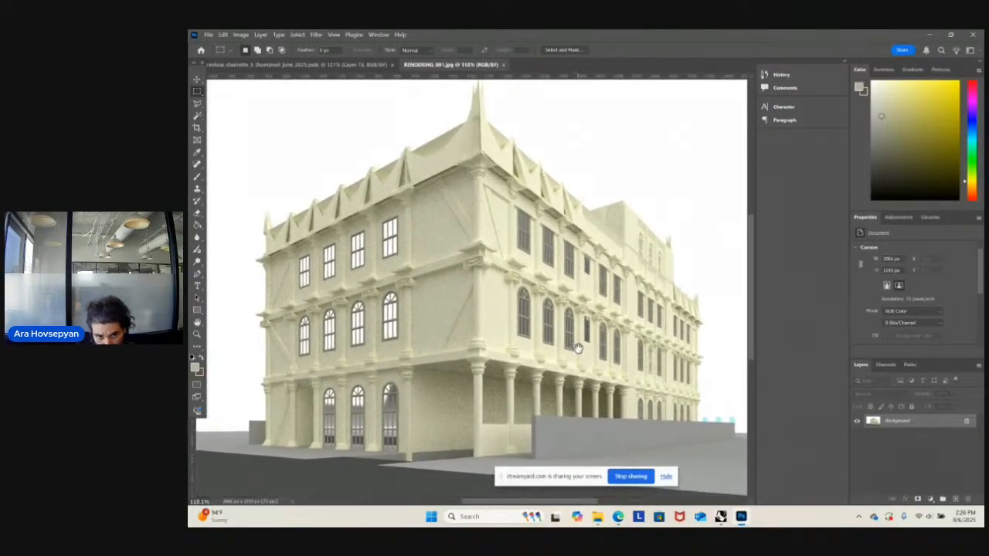
alt+scroll(595, 359, down, 3)
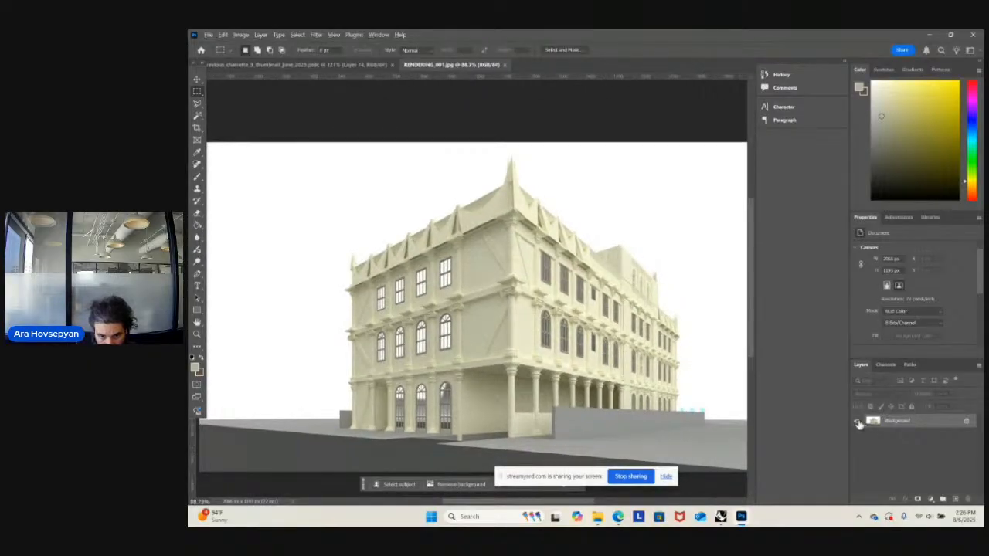
- Convert the rendering's locked Background into a regular editable layer, keeping the default layer settings
double_click(900, 420)
key(Return)
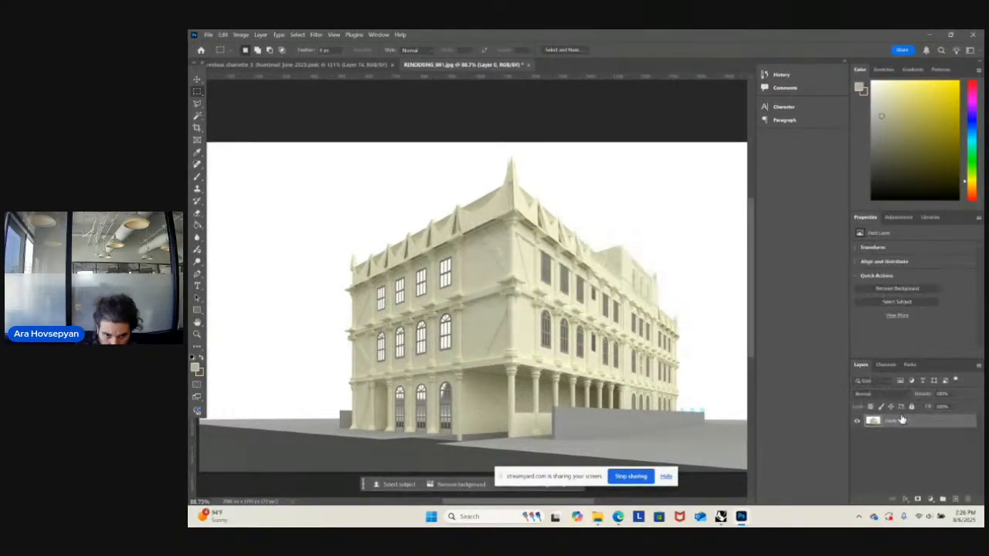
key(ctrl+minus)
drag(669, 371, 669, 366)
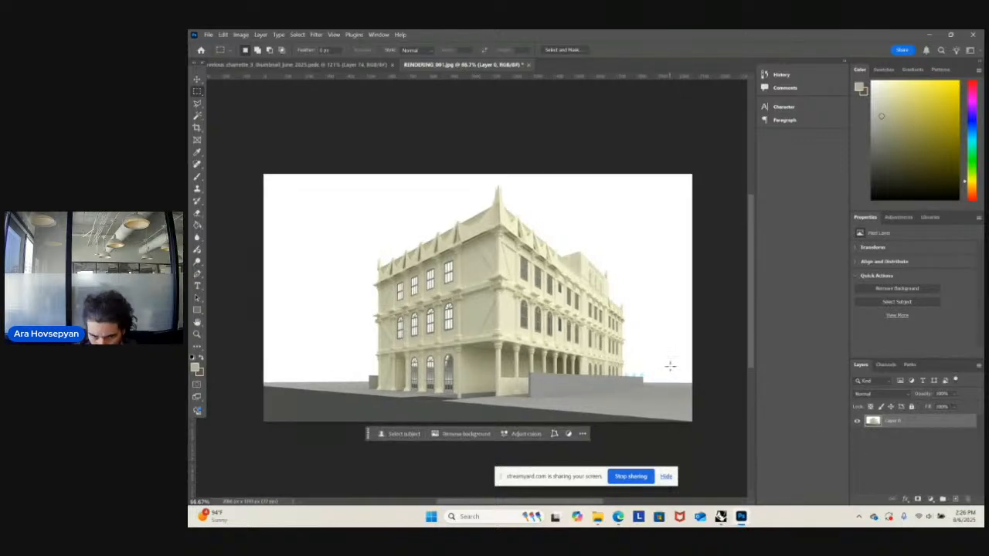
- Inspect the rendering's long facade, colonnade and boundary wall up close, as well as the overall composition
alt+scroll(589, 365, up, 3)
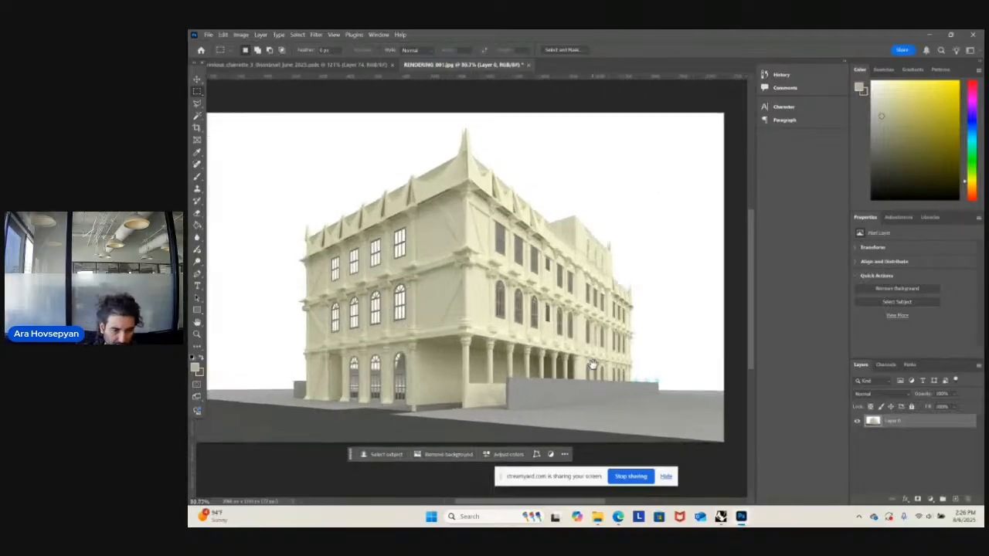
mouse_move(595, 363)
mouse_down()
mouse_move(619, 358)
mouse_move(612, 369)
mouse_up()
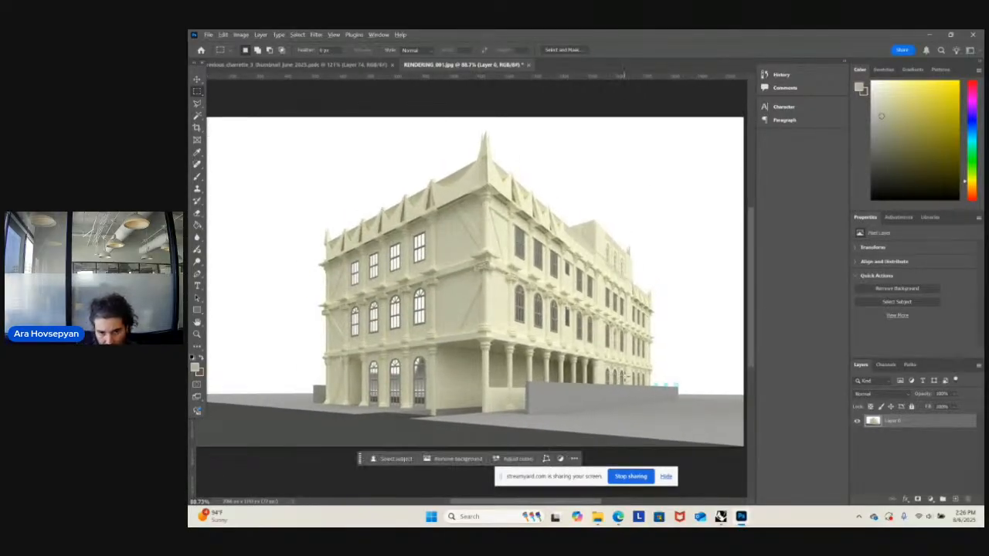
alt+scroll(609, 362, up, 3)
alt+scroll(607, 357, up, 2)
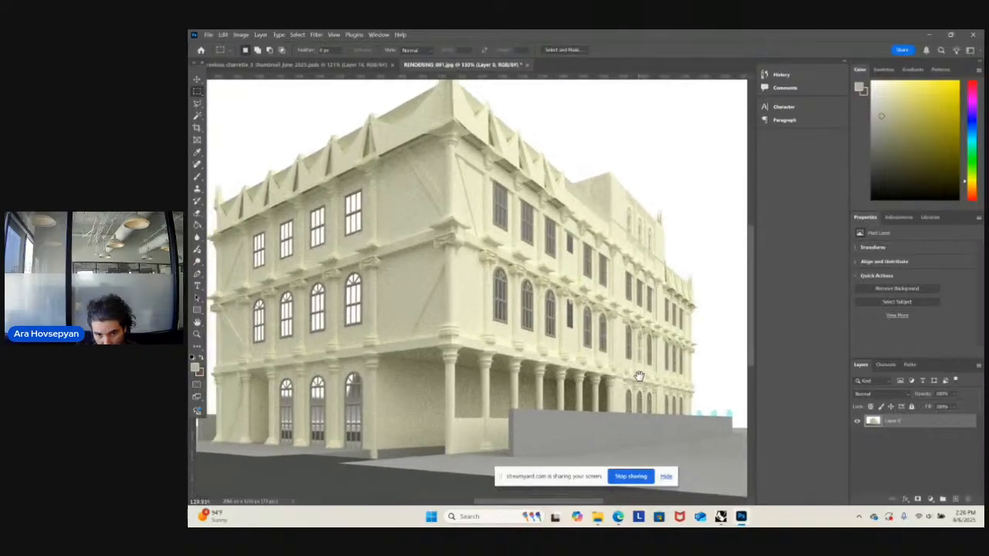
alt+scroll(658, 390, down, 3)
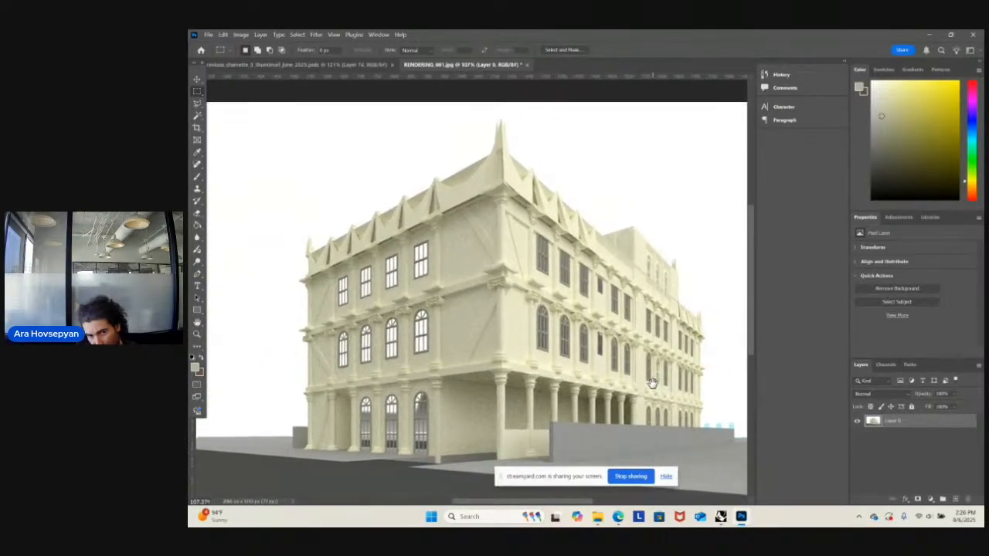
drag(653, 384, 652, 384)
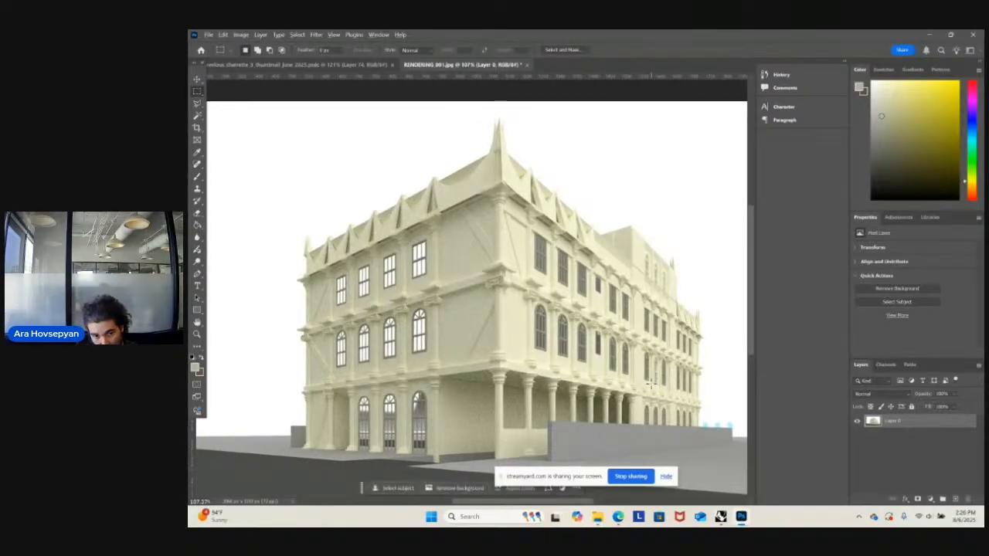
alt+scroll(651, 385, down, 3)
drag(652, 384, 610, 364)
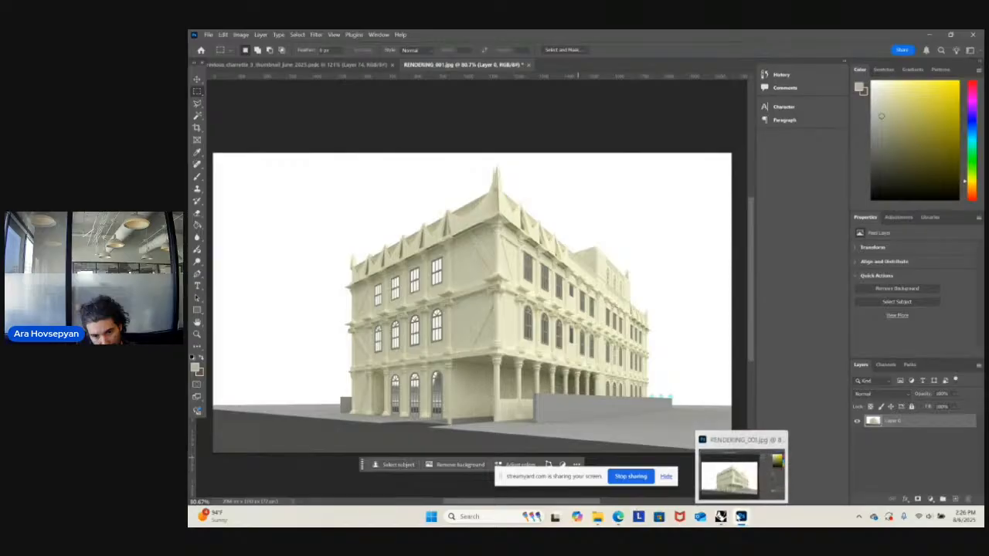
- Switch from Photoshop back to Rhino and close the finished render window
click(741, 516)
key(alt+Tab)
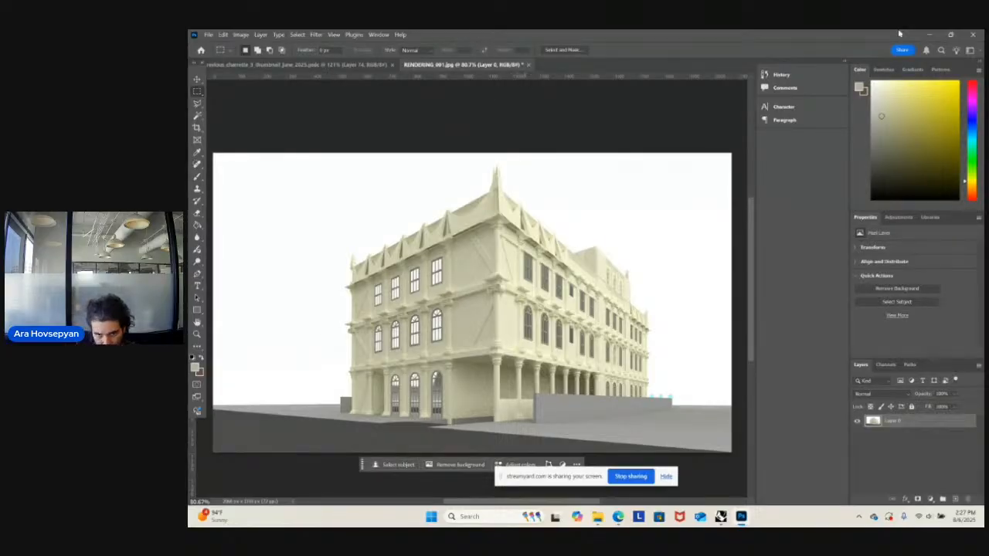
click(932, 35)
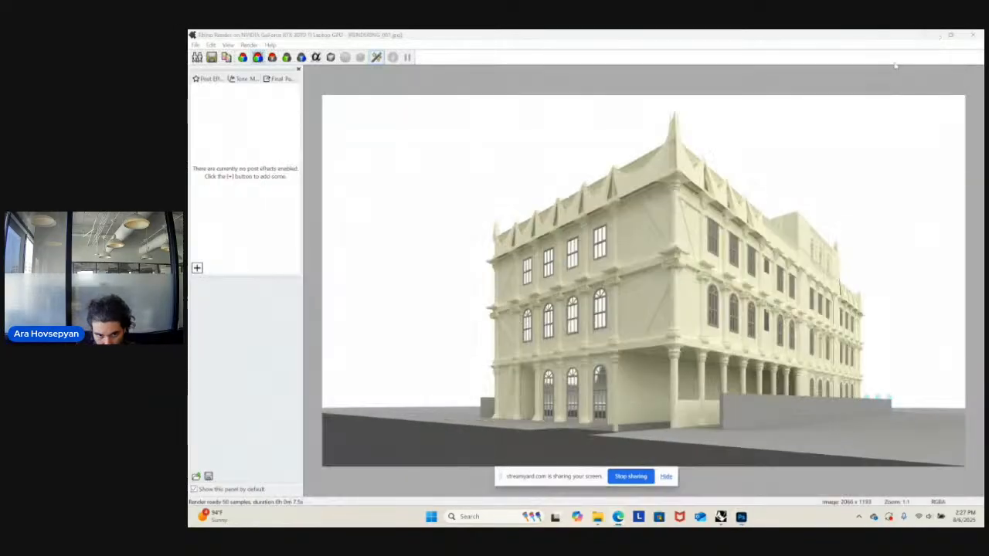
click(972, 36)
- Change the two-point perspective viewport to the standard Perspective view
click(293, 108)
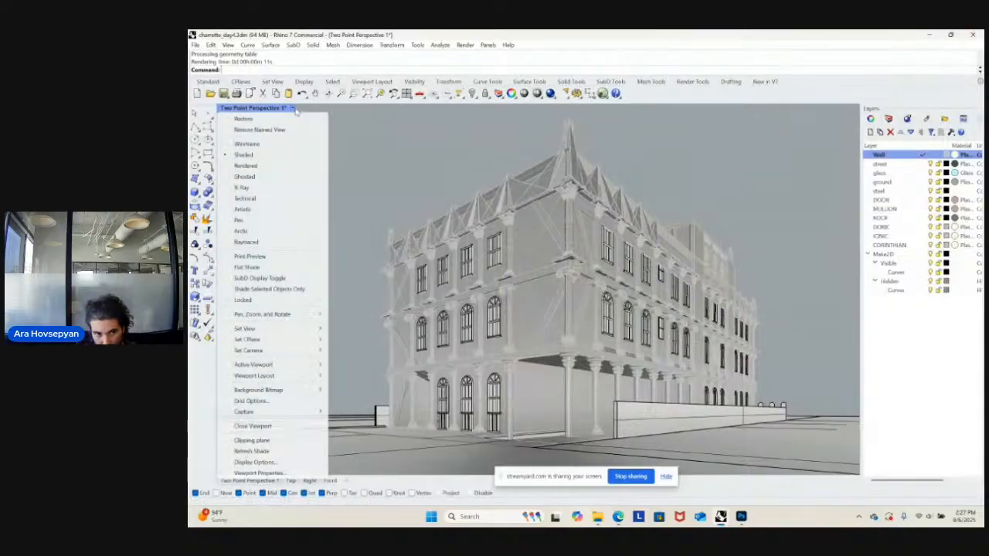
mouse_move(274, 329)
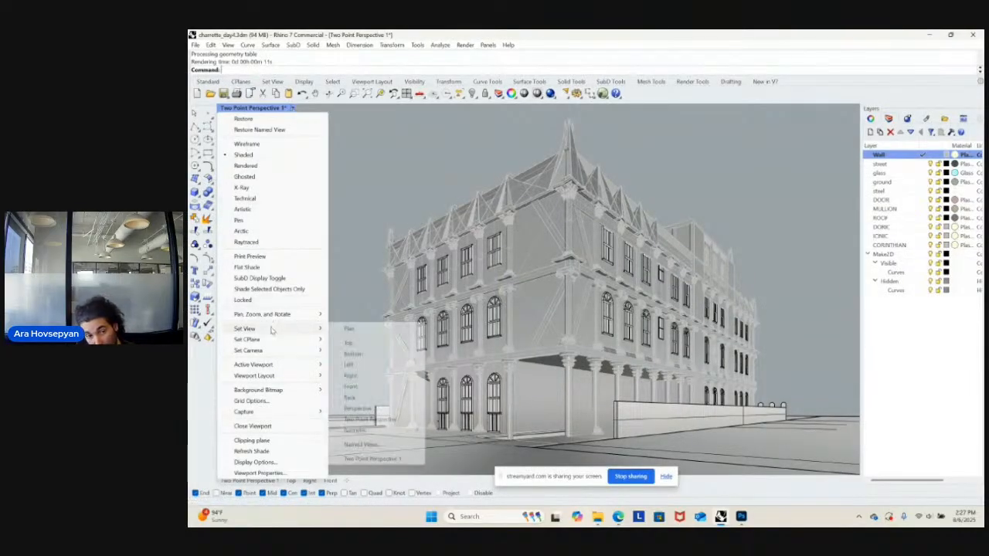
click(358, 408)
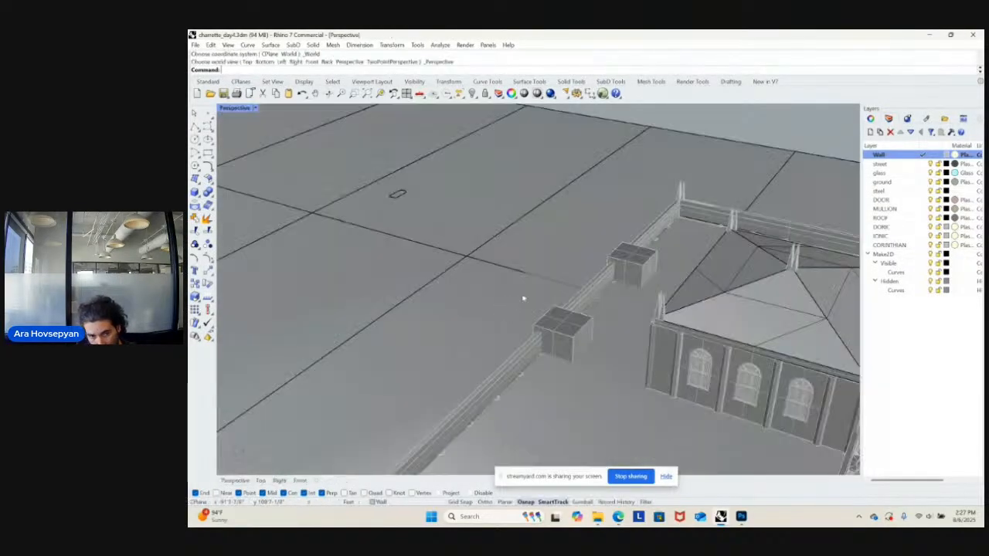
- Draw a straight polyline from the midpoint at the building's front base perpendicular to the far side line of the neighbouring lot
right_drag(523, 296, 622, 305)
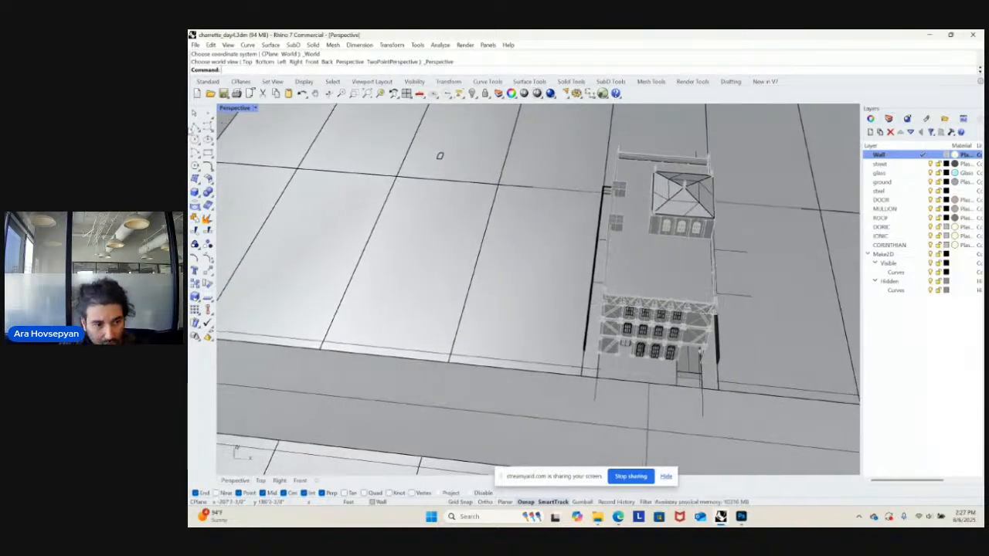
click(207, 139)
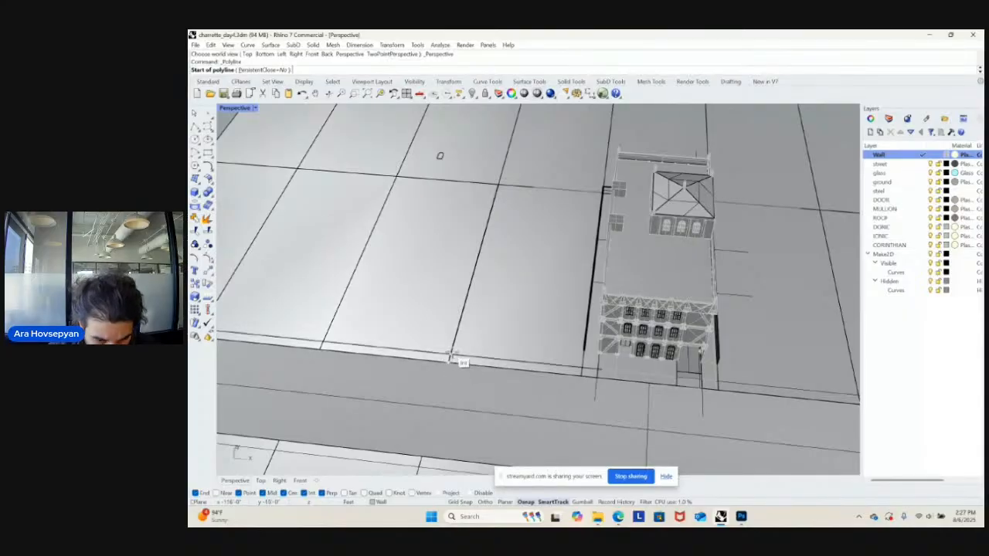
right_drag(644, 353, 649, 346)
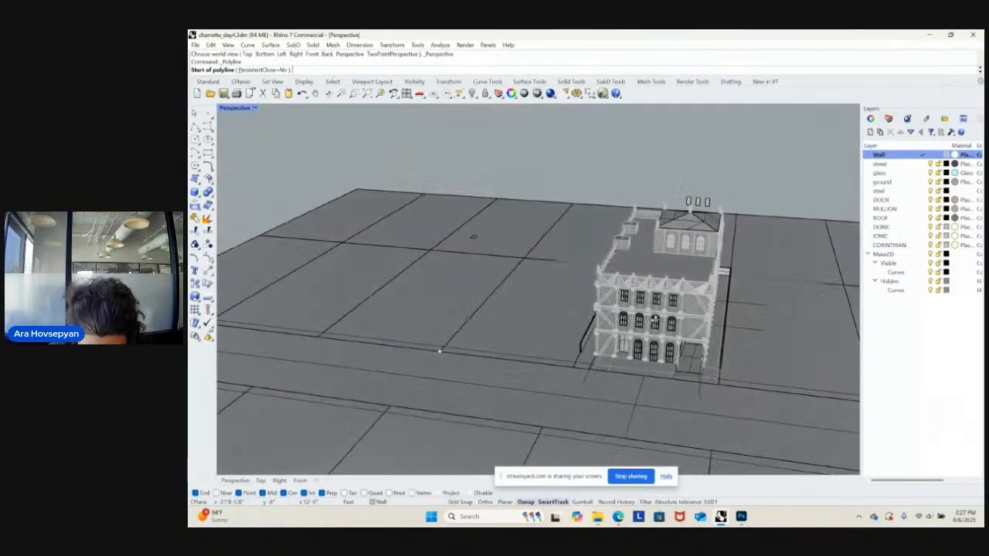
scroll(649, 345, up, 6)
right_drag(543, 378, 590, 377)
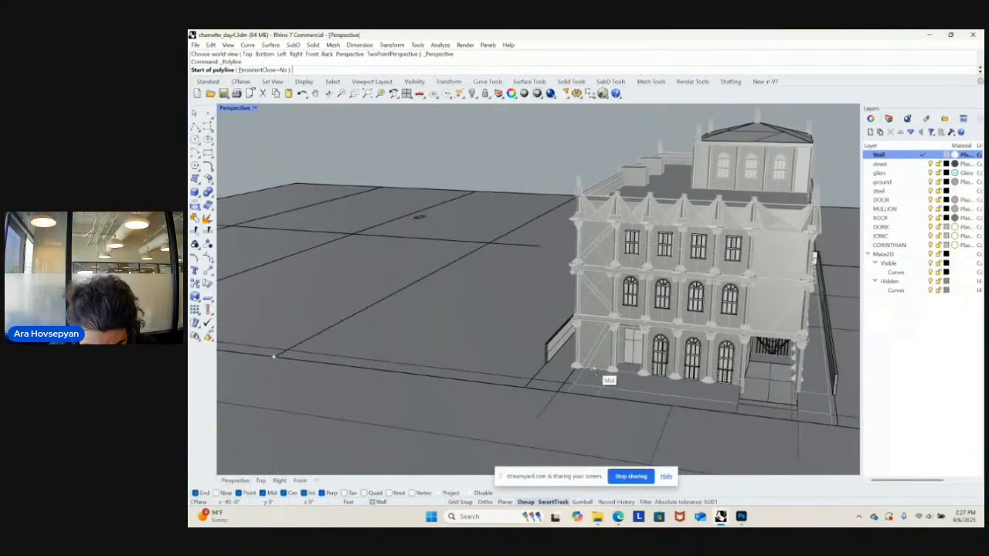
click(595, 369)
scroll(517, 364, up, 3)
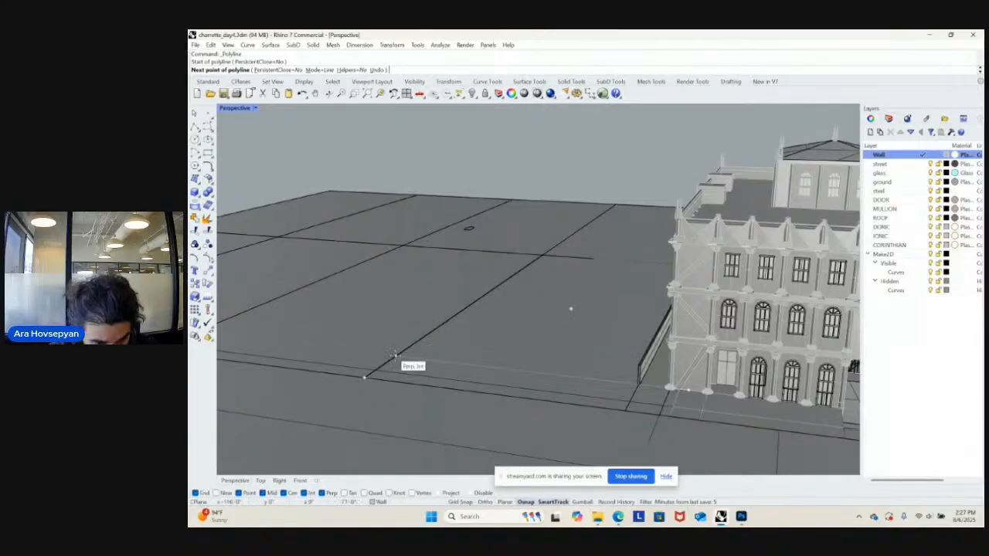
click(394, 355)
key(Return)
- Draw a straight polyline from the building's rear base corner across the neighbouring lot to its far side line
scroll(510, 387, up, 3)
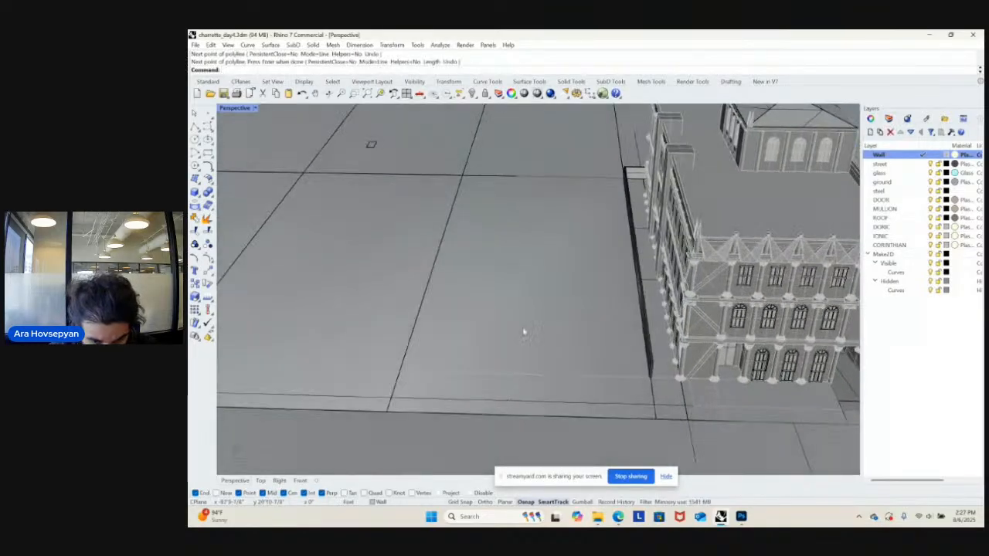
right_drag(524, 332, 757, 391)
key(Return)
shift+right_drag(499, 217, 535, 254)
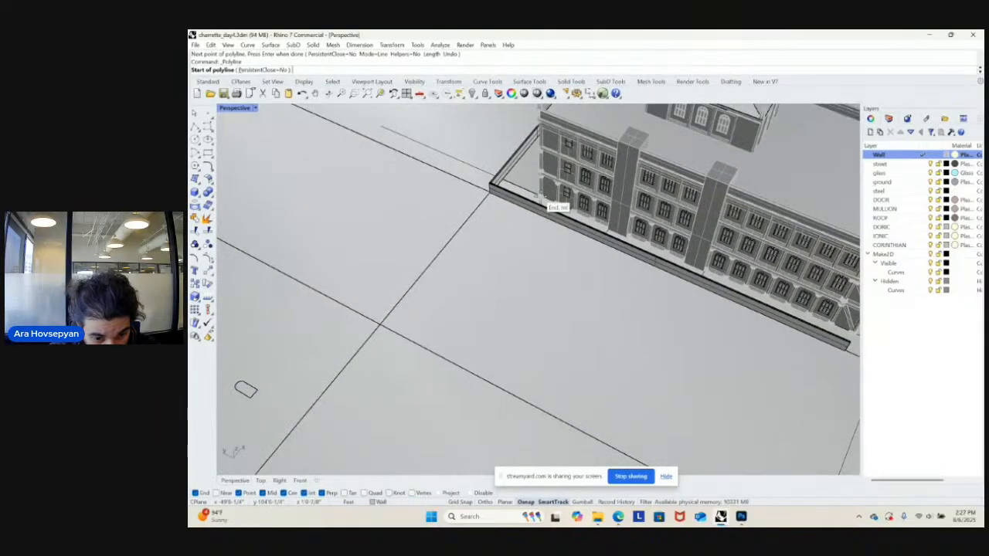
click(540, 197)
click(425, 350)
key(Return)
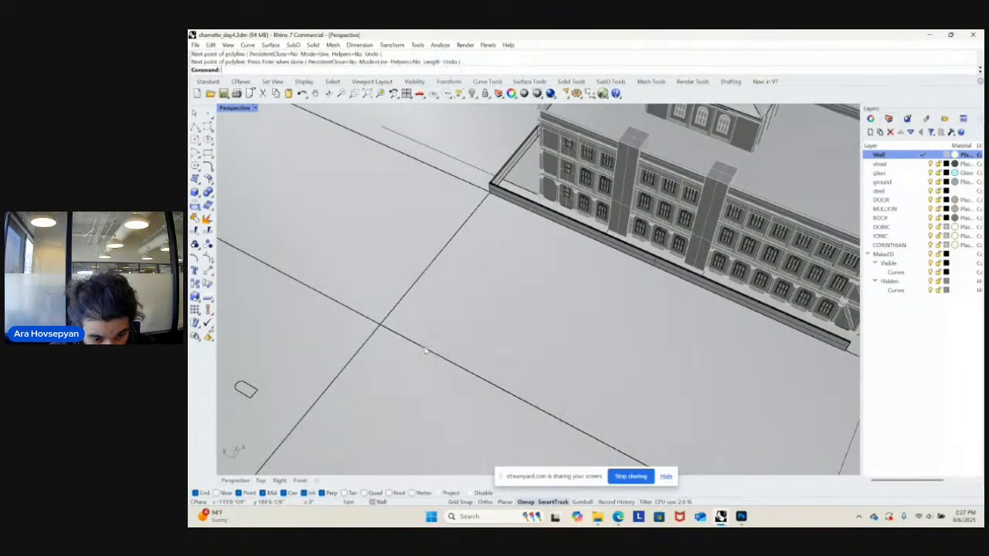
- Connect the outer ends of the front and rear lines with a polyline along the neighbouring lot's far side
right_drag(425, 351, 482, 368)
scroll(470, 286, up, 3)
key(Return)
click(475, 365)
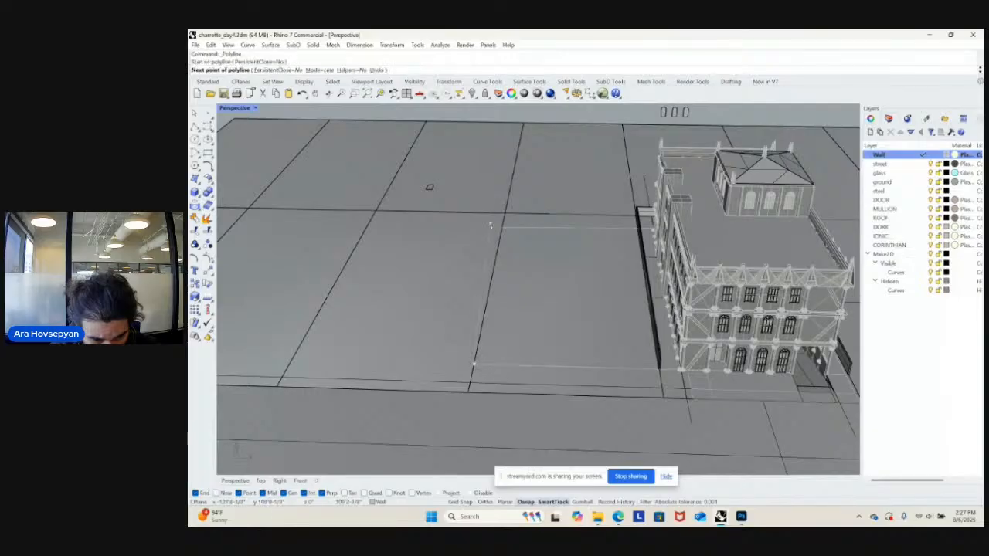
click(503, 229)
key(Return)
- Move the connecting side line 6' toward the existing building, using the lot corner as the base point
mouse_move(510, 263)
right_down()
mouse_move(506, 233)
mouse_move(507, 258)
right_up()
click(499, 275)
key(Return)
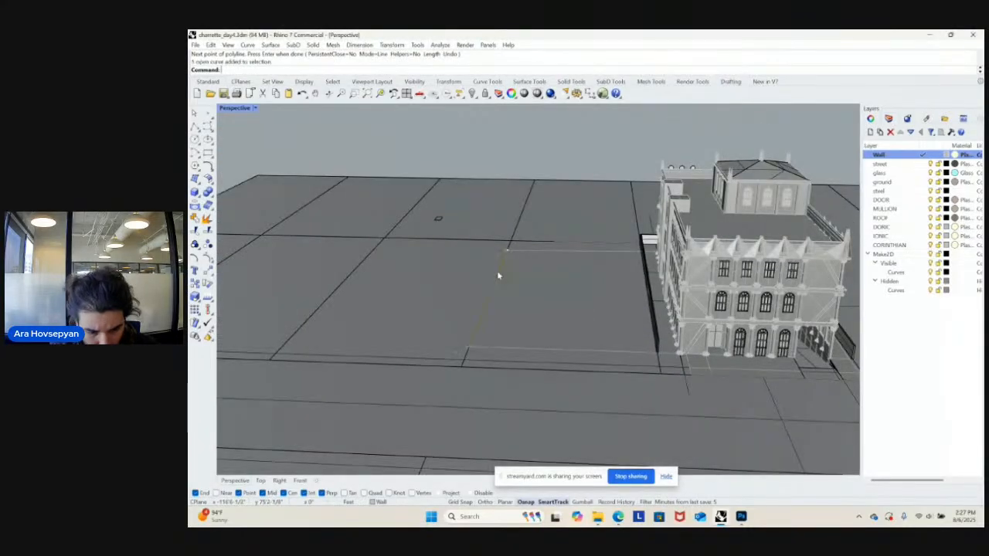
text(m)
key(Return)
click(462, 368)
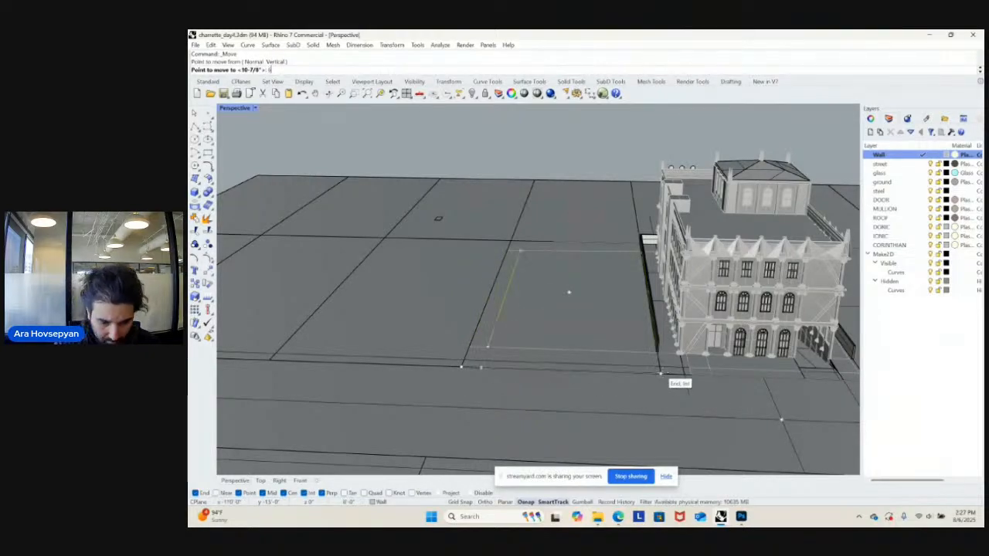
text(6)
key(Return)
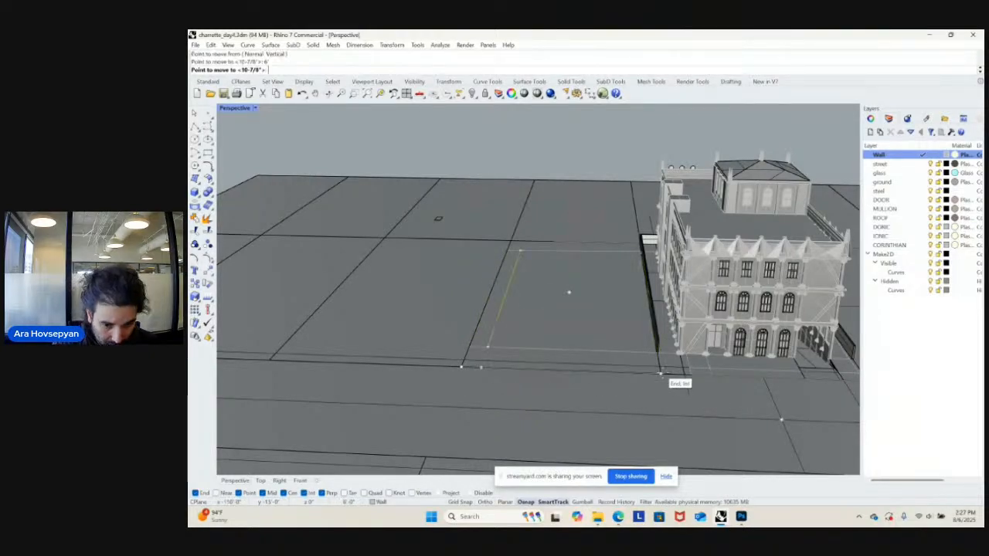
click(661, 375)
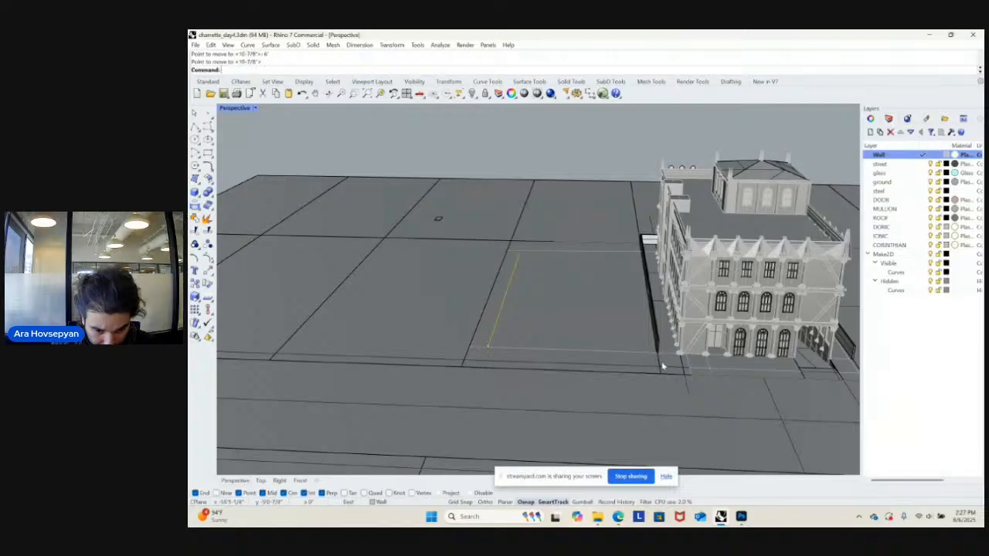
key(Escape)
mouse_move(663, 367)
right_down()
mouse_move(673, 350)
mouse_move(668, 371)
right_up()
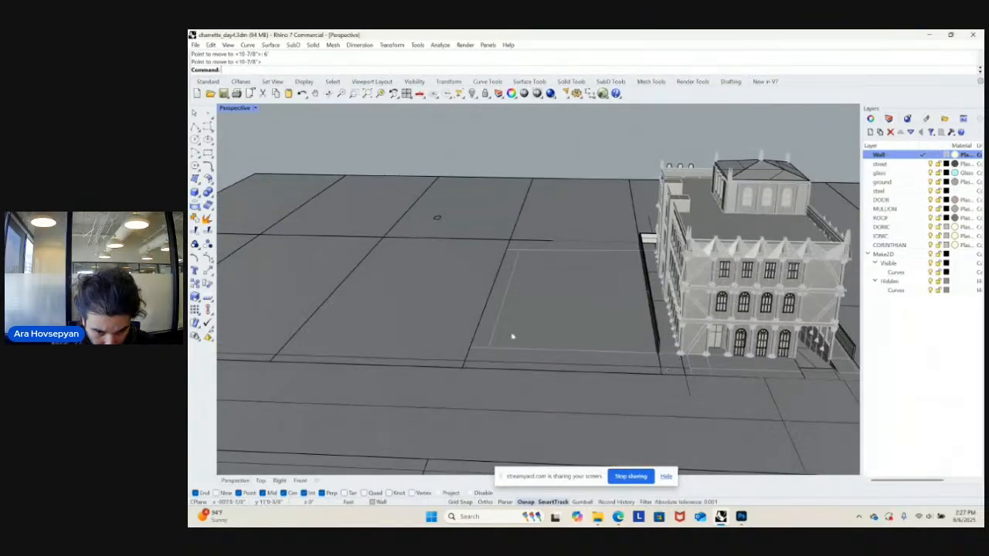
right_drag(562, 300, 445, 168)
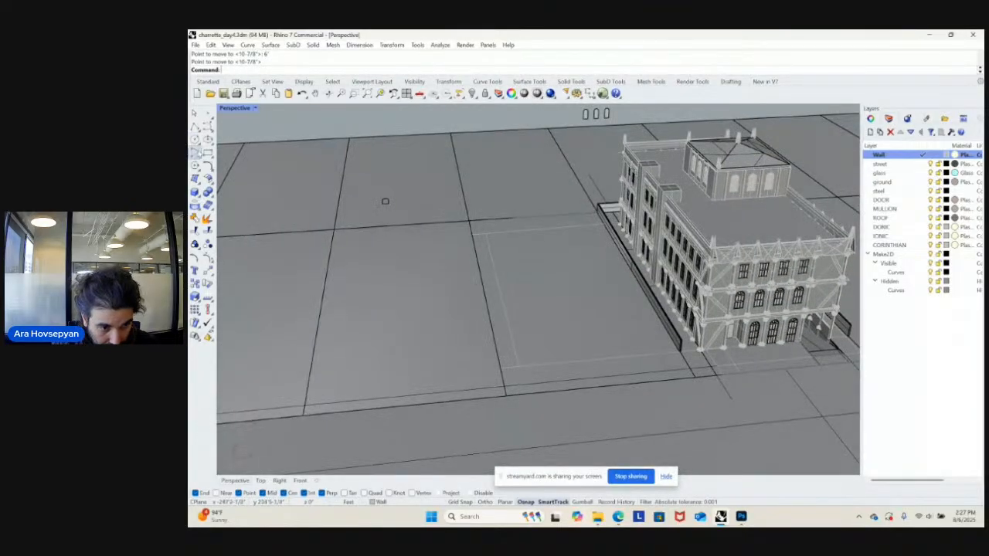
- Draw a straight polyline along the neighbouring lot's near side, beside the existing building's low side wall, from the front line to the rear line
click(195, 140)
click(196, 127)
scroll(623, 351, up, 8)
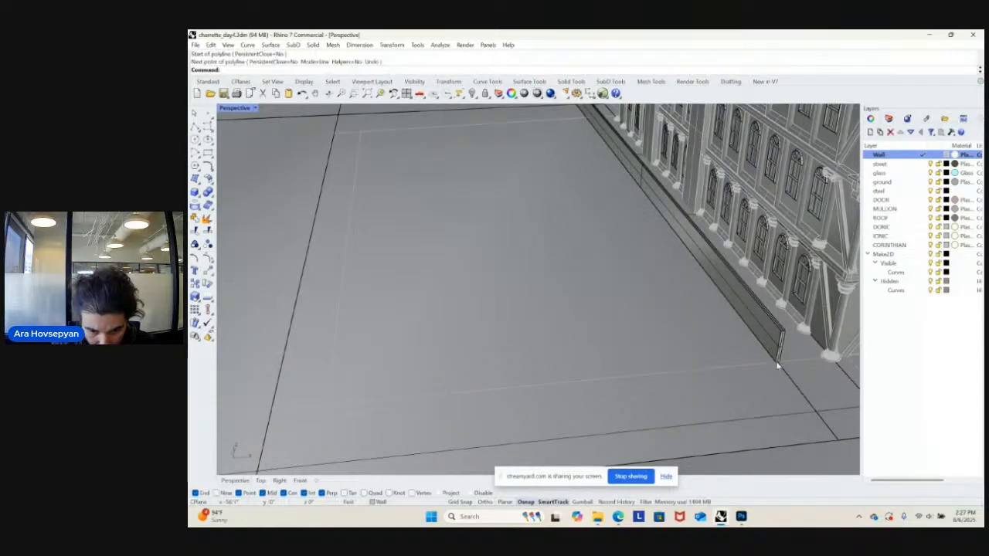
click(776, 361)
scroll(606, 203, up, 5)
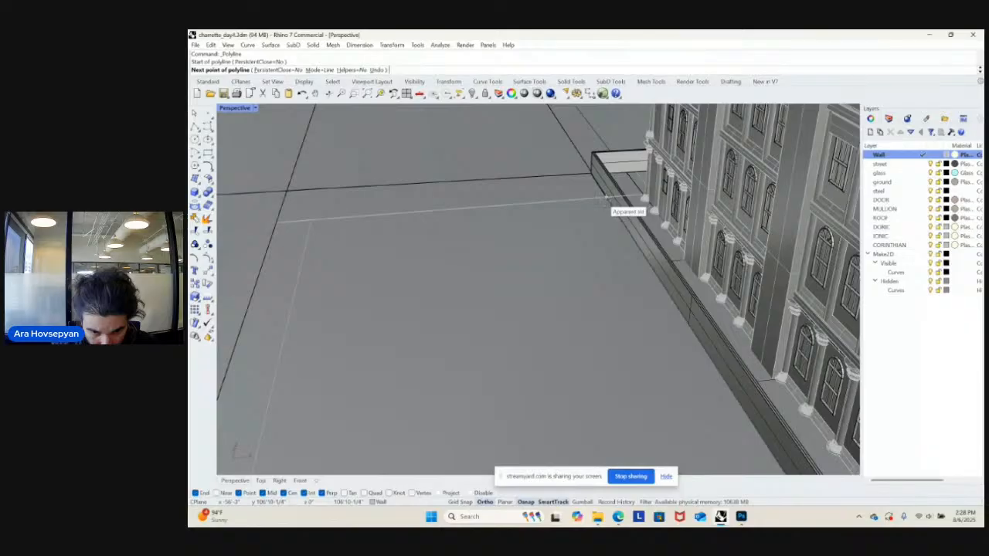
click(607, 202)
right_click(634, 240)
- Move the near-side line 6' away from the existing building, using the lot's front corner as the base point
scroll(626, 252, down, 5)
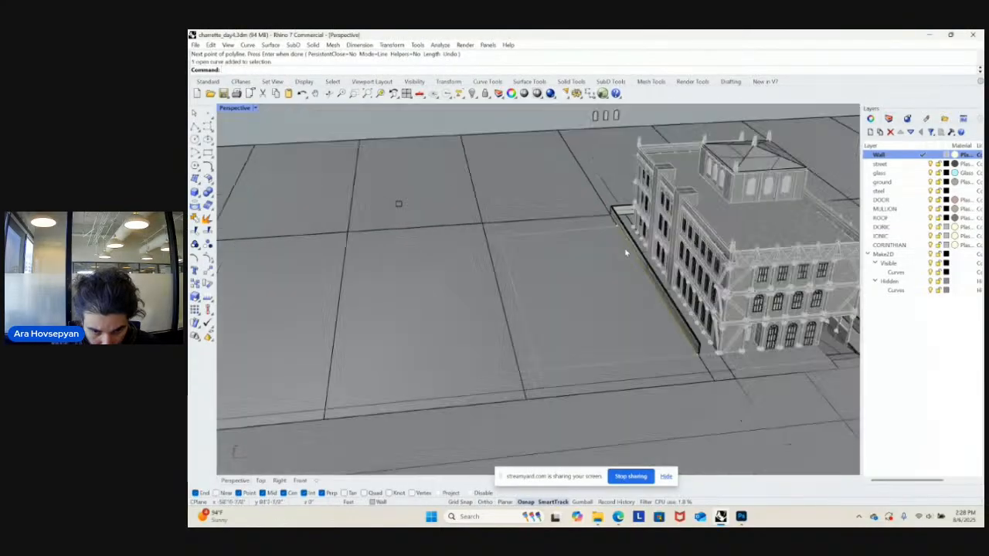
scroll(626, 251, up, 5)
text(M)
key(Return)
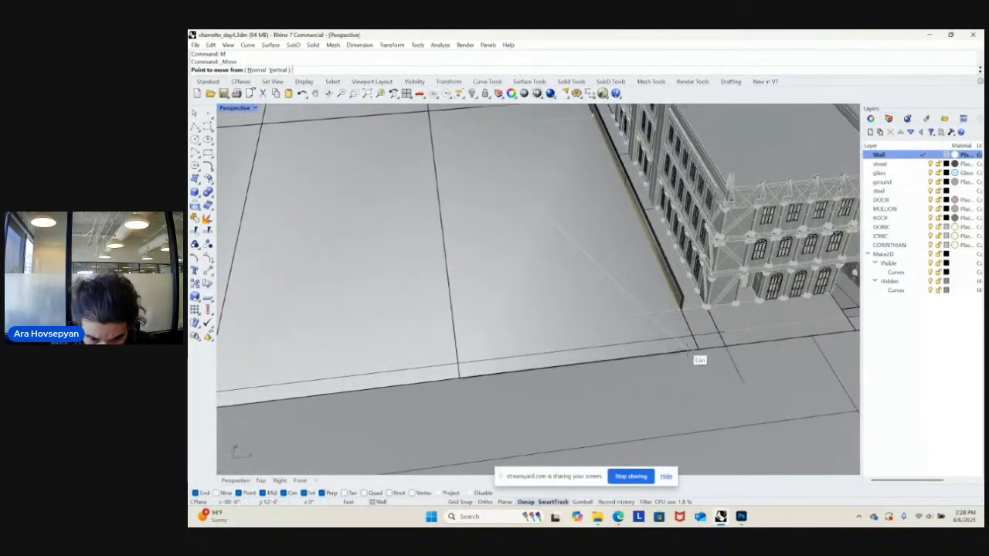
click(688, 349)
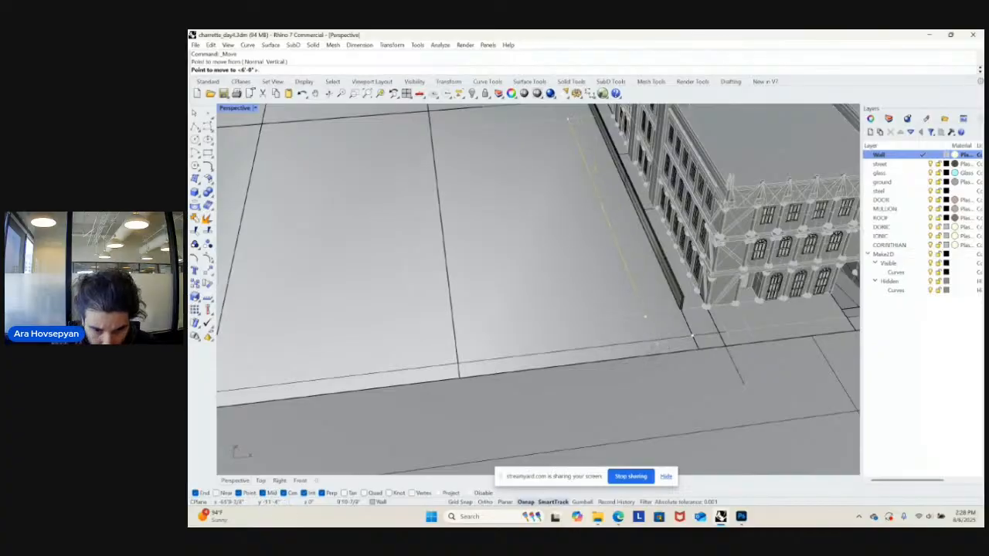
text(6)
key(Return)
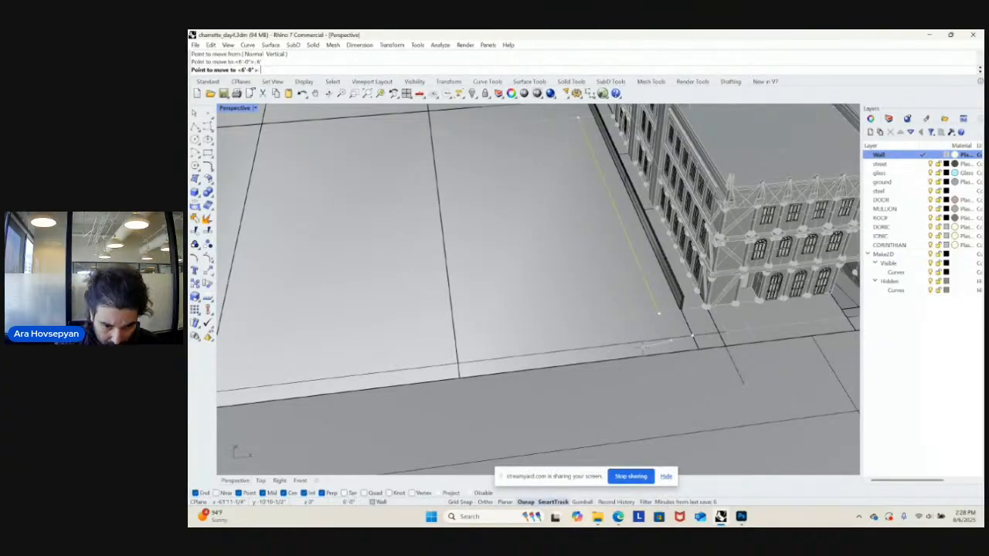
click(631, 350)
- Trace a closed rectangular footprint polyline through the four corners where the setback lines meet the front and rear lines
right_drag(630, 349, 617, 305)
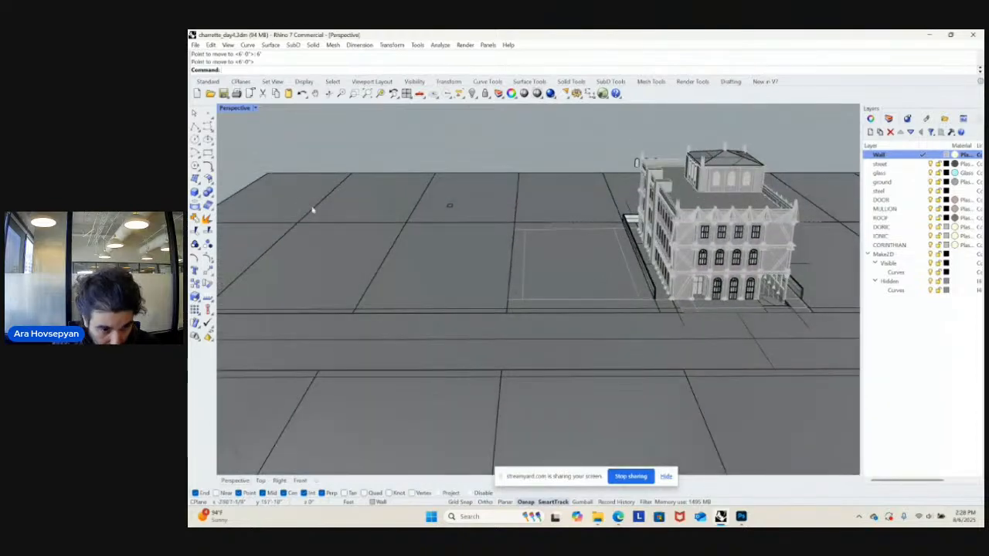
click(207, 126)
scroll(618, 231, up, 4)
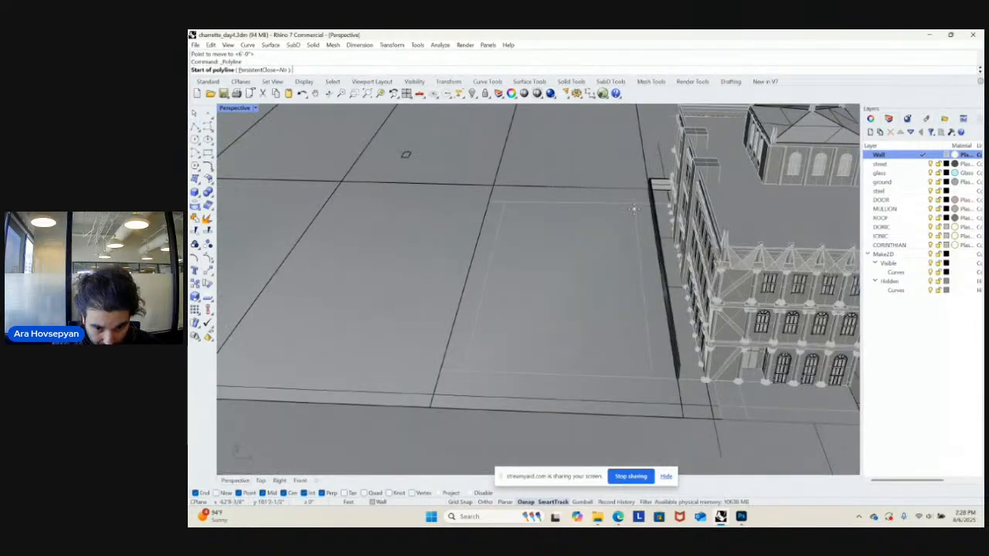
click(634, 205)
click(652, 379)
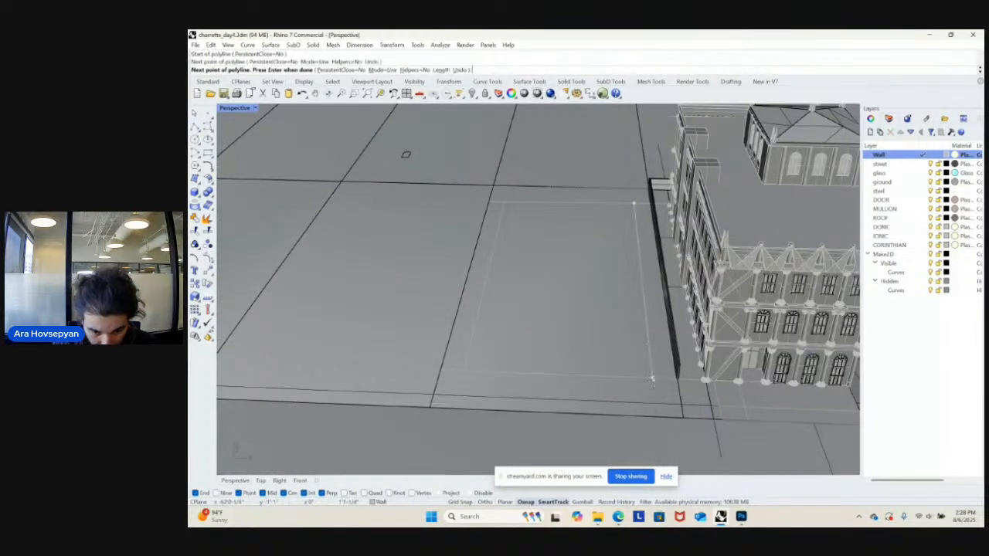
click(464, 372)
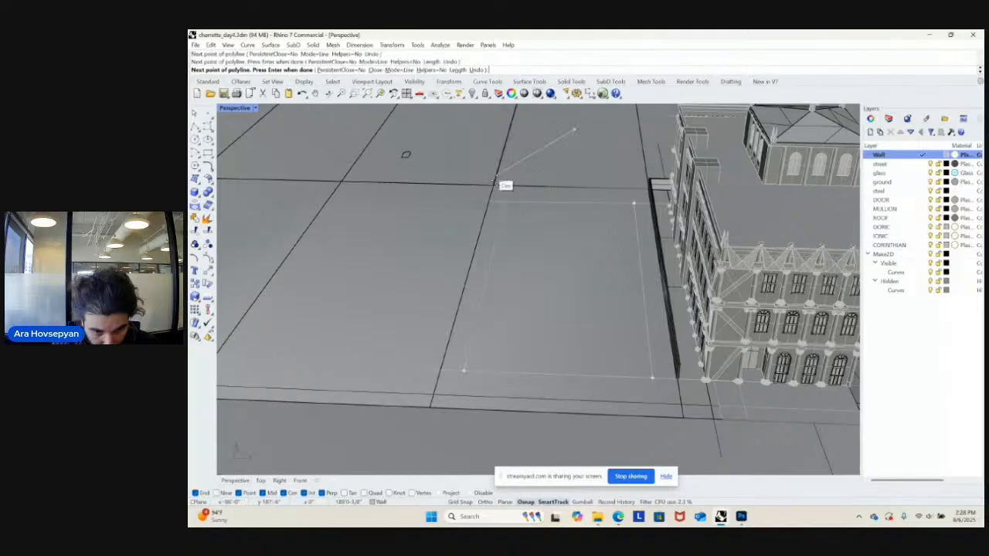
click(505, 202)
click(638, 207)
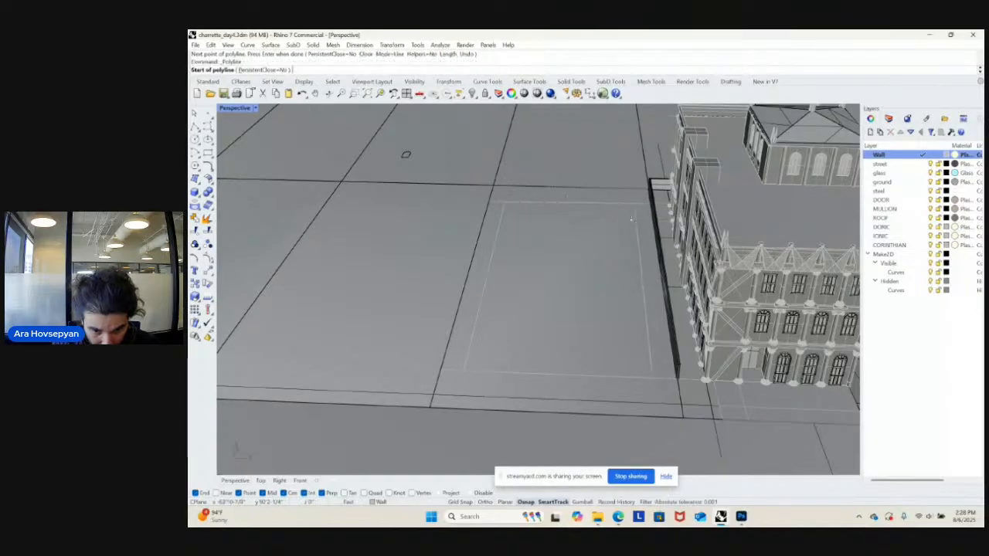
- Project the closed footprint curve onto the ground surface
click(637, 226)
click(657, 249)
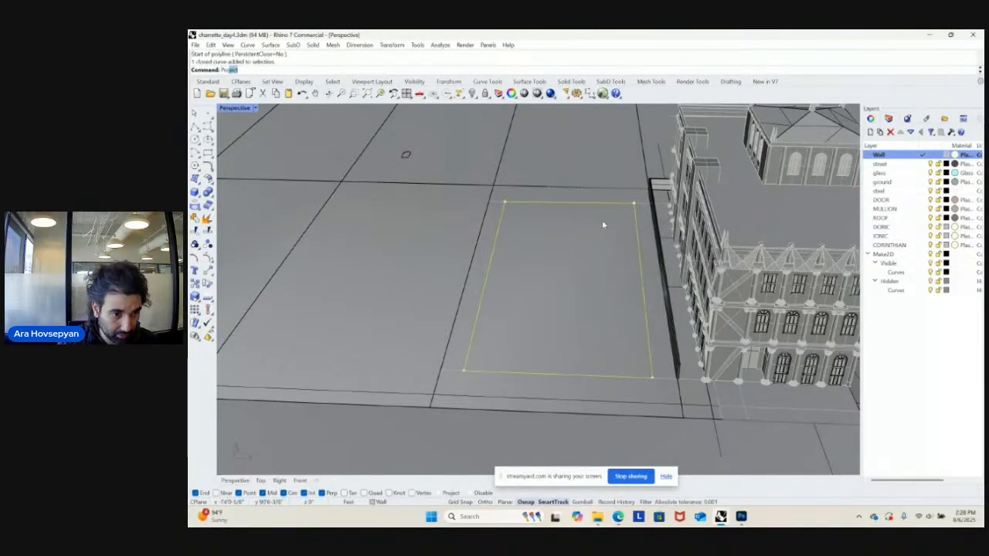
key(Return)
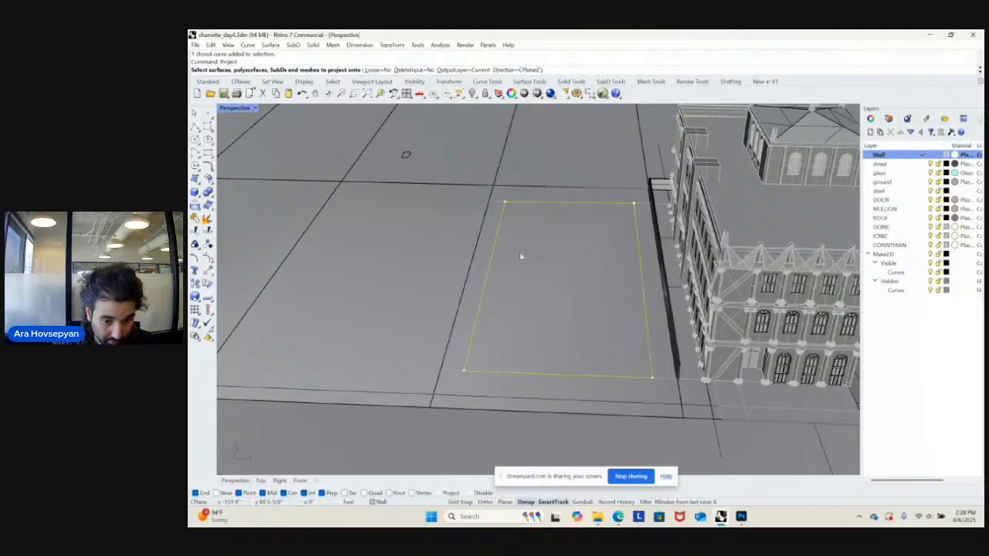
click(526, 258)
key(Return)
- Extrude the neighbouring lot's footprint curve 25' upward
mouse_move(616, 284)
right_down()
mouse_move(621, 239)
mouse_move(630, 278)
right_up()
scroll(651, 325, up, 4)
right_drag(652, 324, 621, 273)
scroll(635, 290, up, 4)
click(627, 265)
right_click(627, 265)
text(zs)
key(Return)
scroll(627, 264, down, 4)
text(extr)
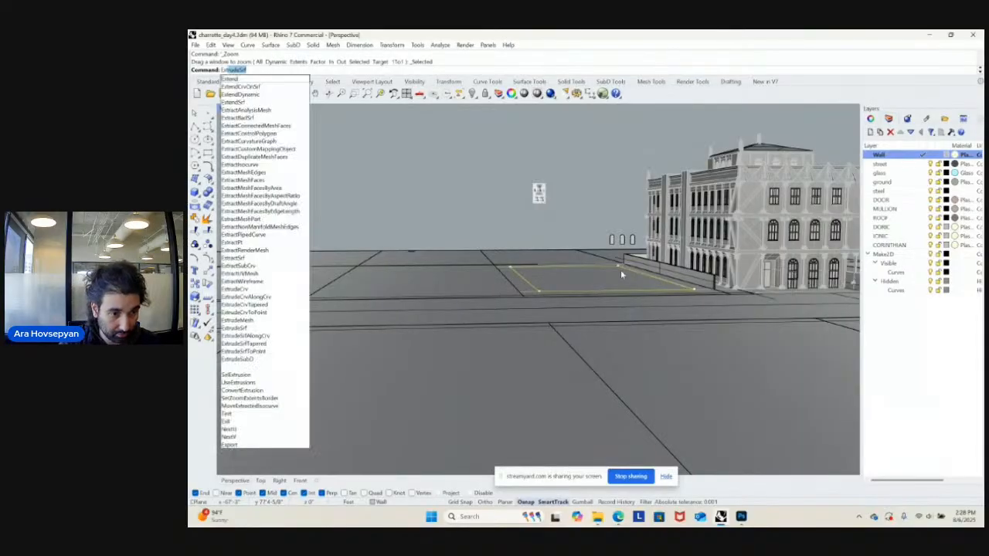
key(Return)
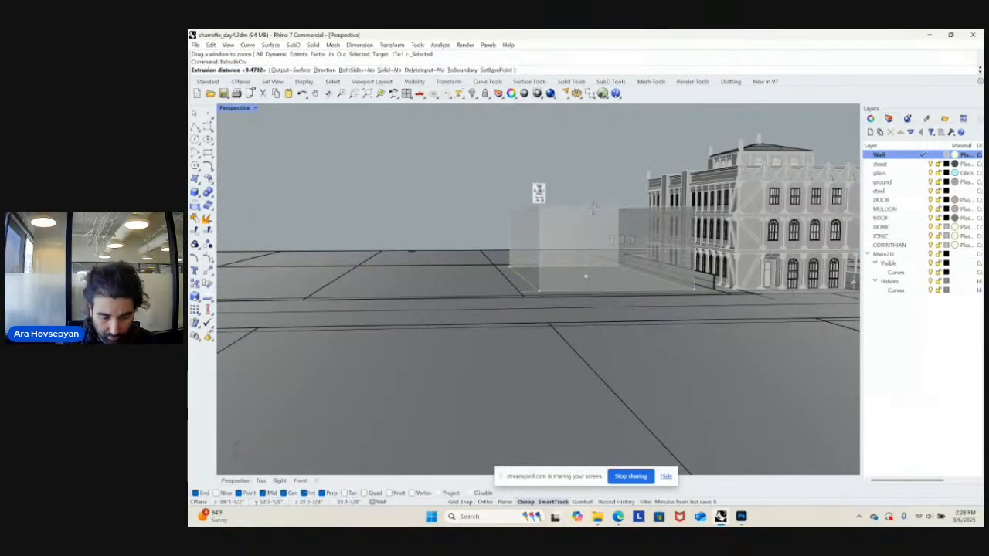
text(25')
key(Return)
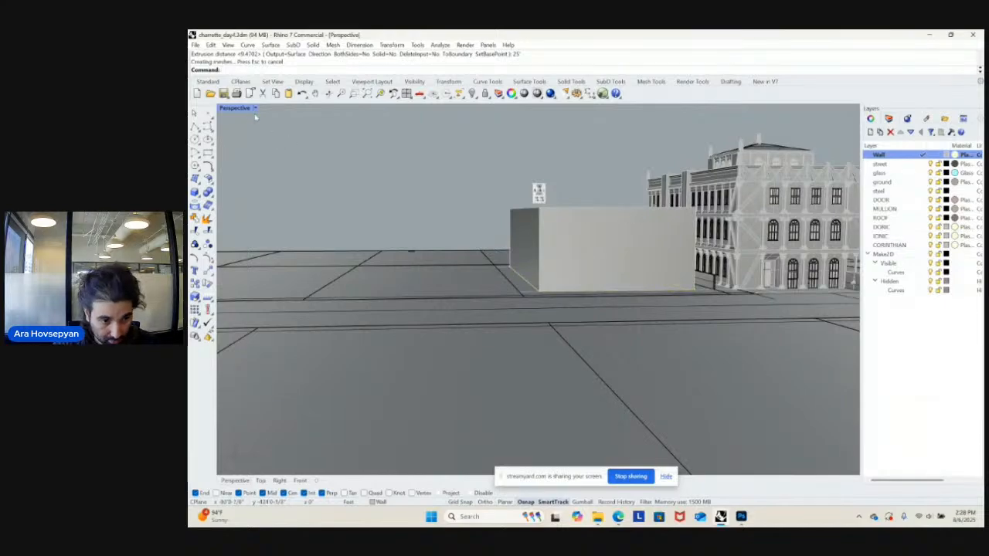
- Check the massing in the saved Two Point Perspective 1 view and undo the footprint extrusion
click(254, 109)
mouse_move(286, 329)
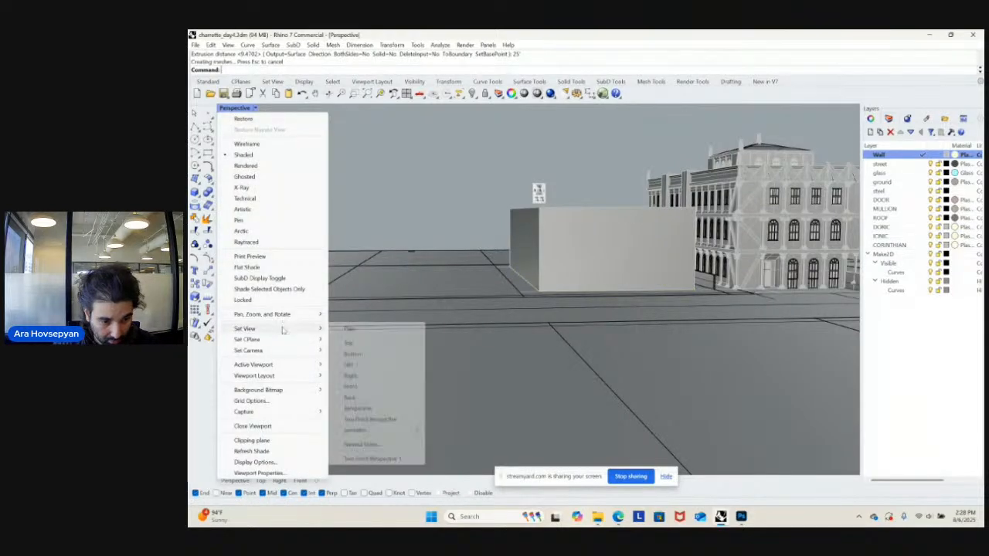
click(396, 459)
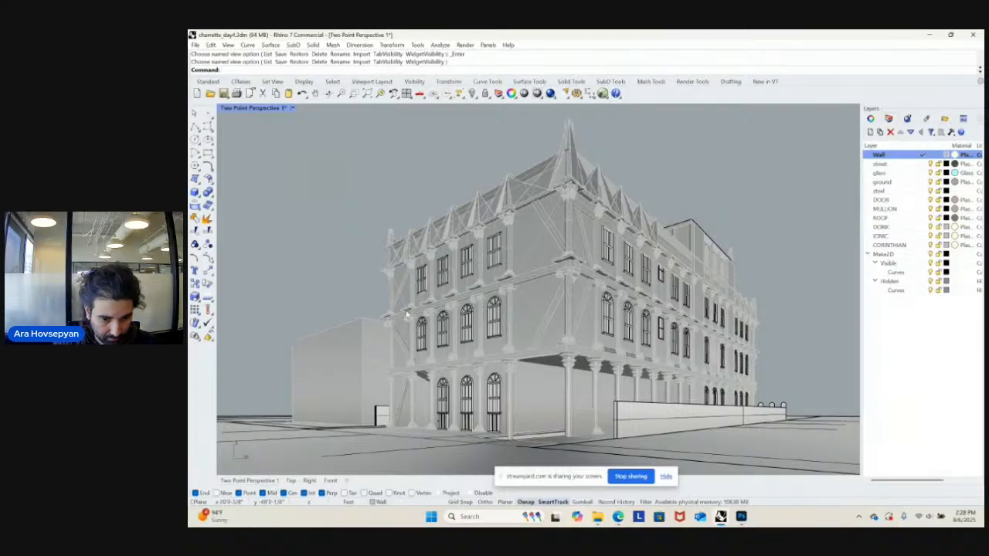
key(ctrl+z)
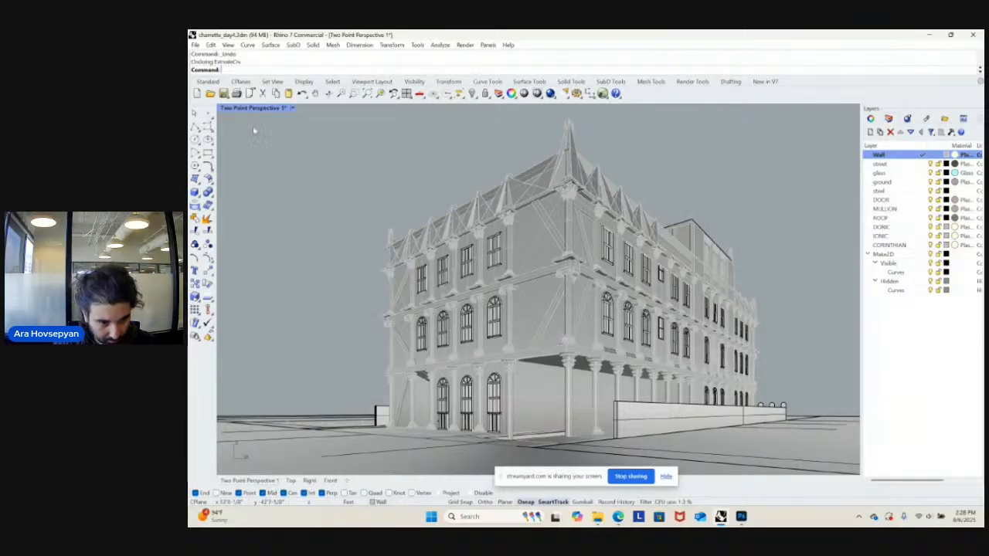
double_click(255, 108)
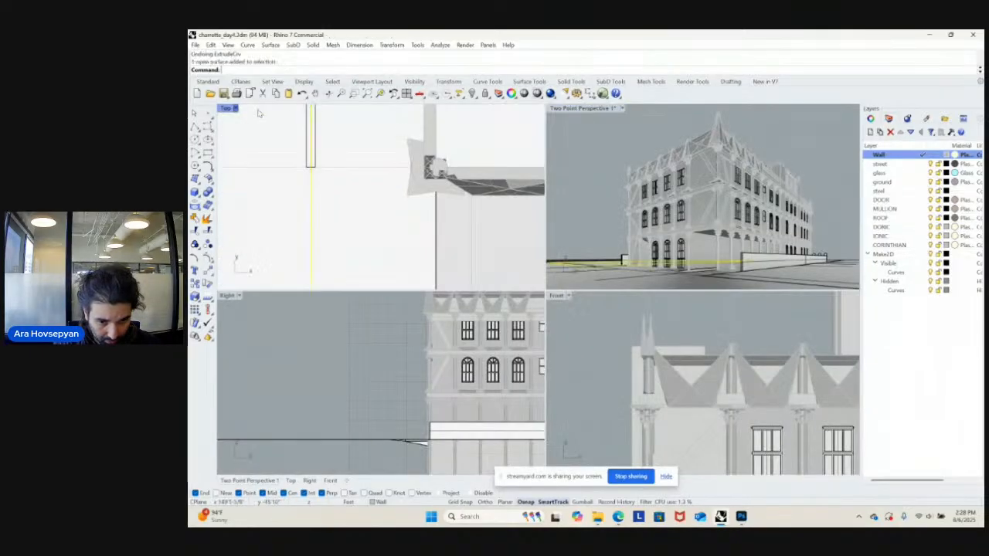
double_click(575, 108)
right_drag(512, 238, 512, 301)
text(ExtrudeCrv)
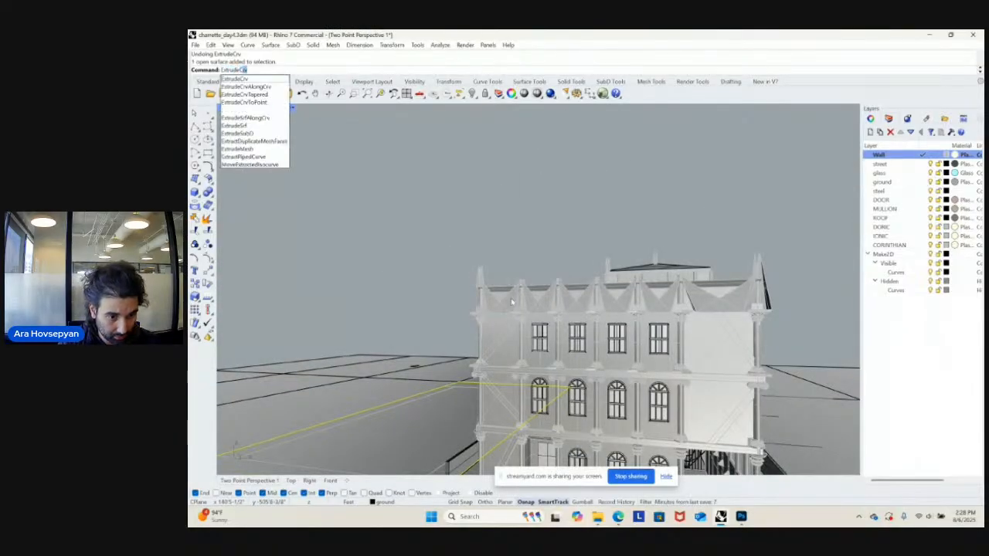
key(Return)
text(30)
key(Return)
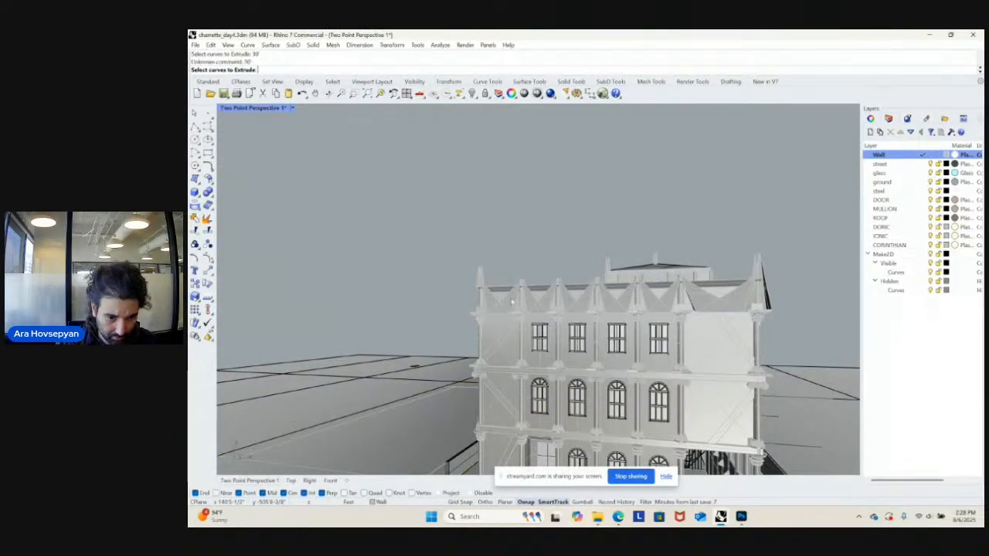
right_drag(476, 333, 494, 342)
key(Escape)
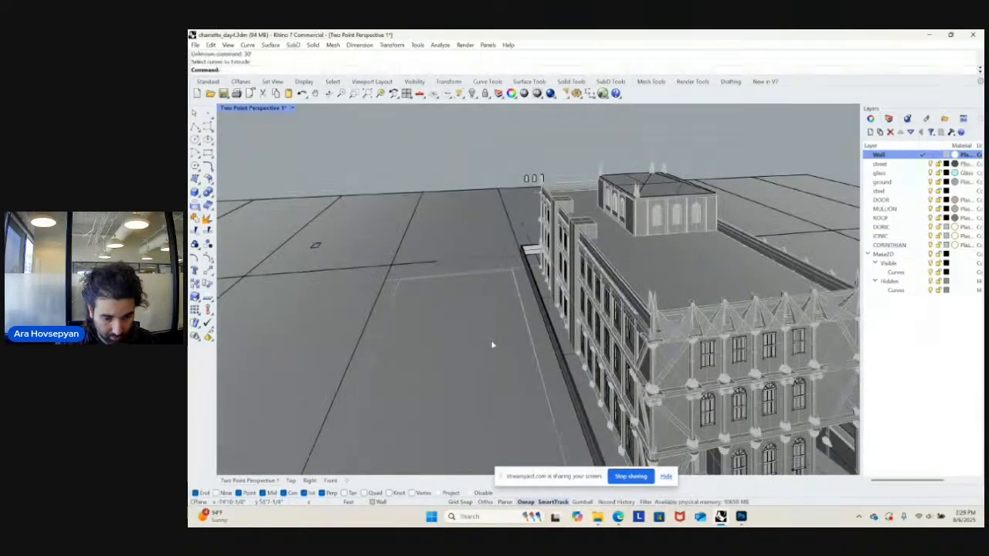
- Extrude the neighbouring lot's rectangular footprint curve 30' upward with ExtrudeCrv
text(ExtrudeCrv)
key(Return)
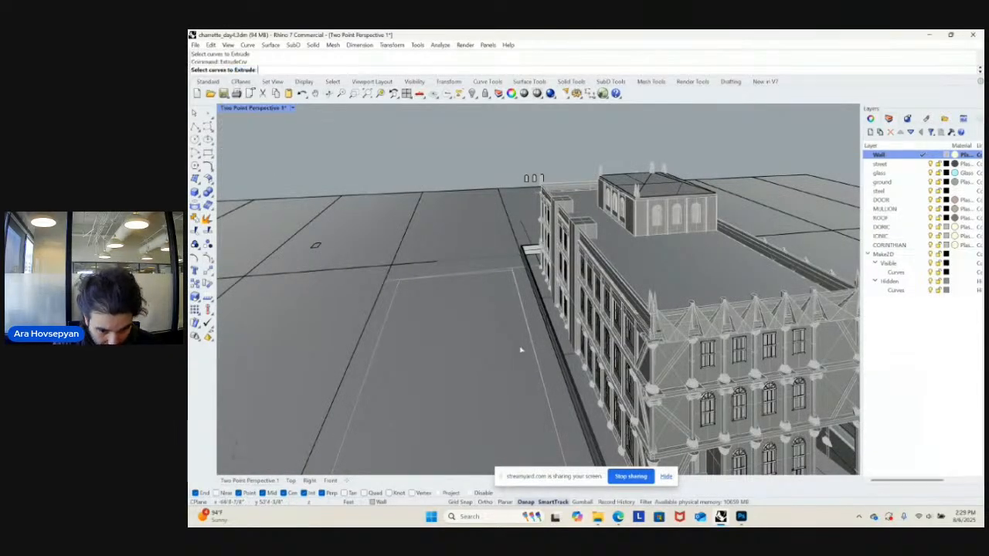
click(532, 346)
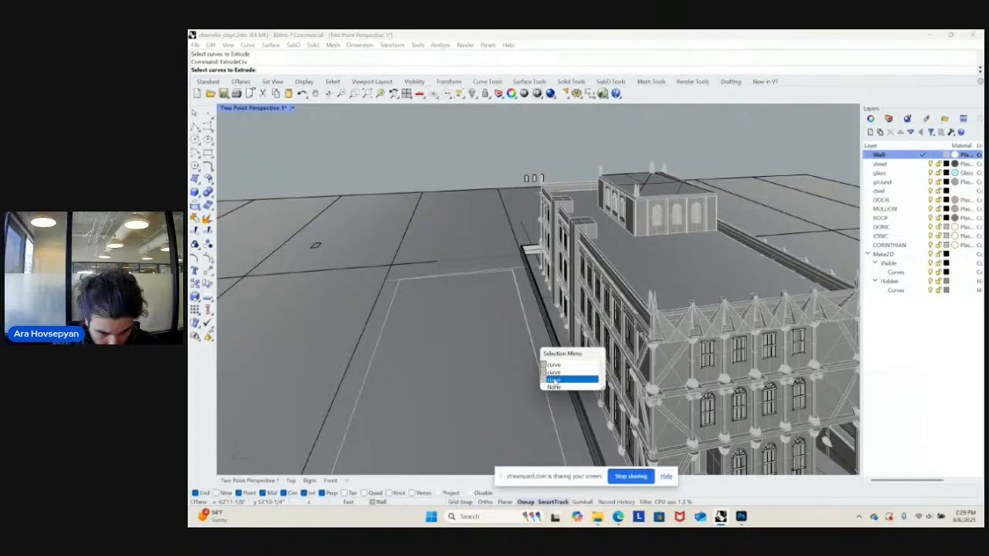
key(Escape)
scroll(530, 338, up, 5)
right_click(528, 317)
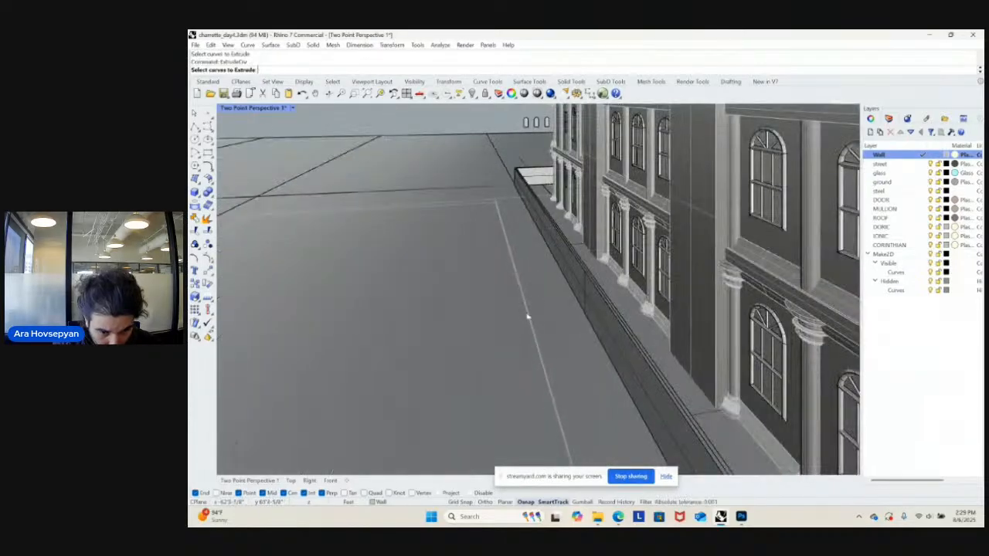
click(488, 206)
right_click(491, 207)
scroll(506, 160, down, 4)
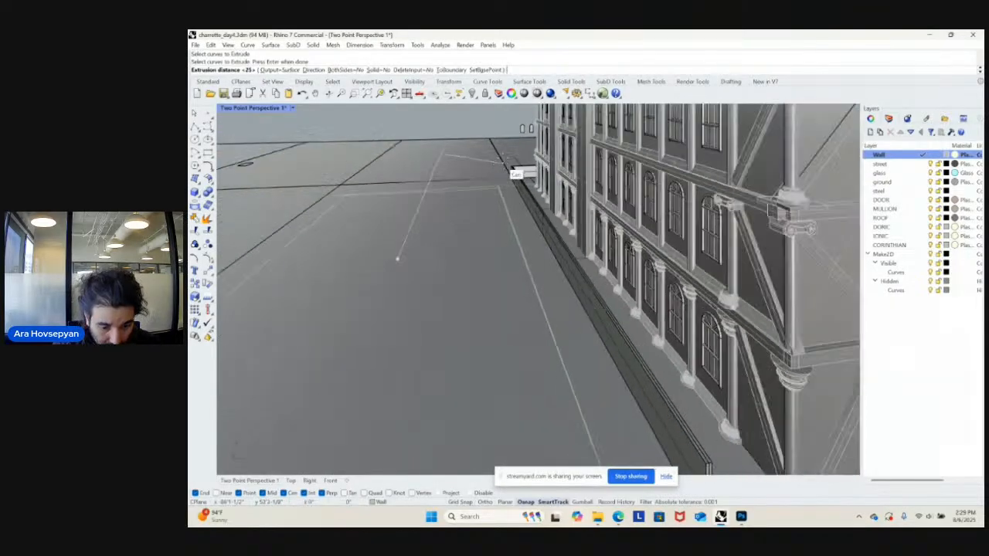
text(30)
key(Return)
scroll(511, 177, up, 3)
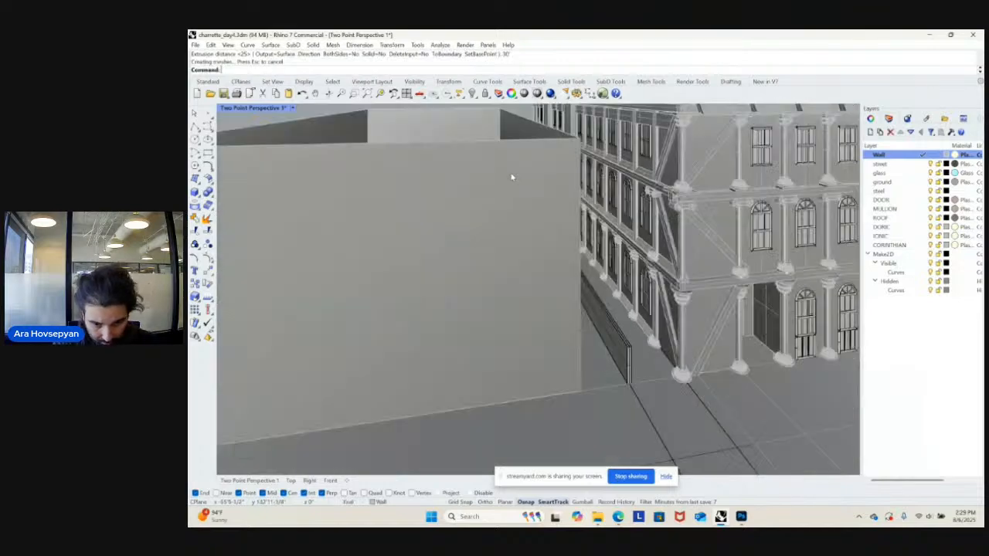
- Copy the extruded box one lot farther from the existing building, using the front lot corners as reference points
scroll(513, 180, down, 5)
right_drag(517, 188, 275, 163)
shift+right_drag(476, 263, 495, 279)
right_drag(498, 271, 558, 280)
click(522, 288)
text(copy)
key(Return)
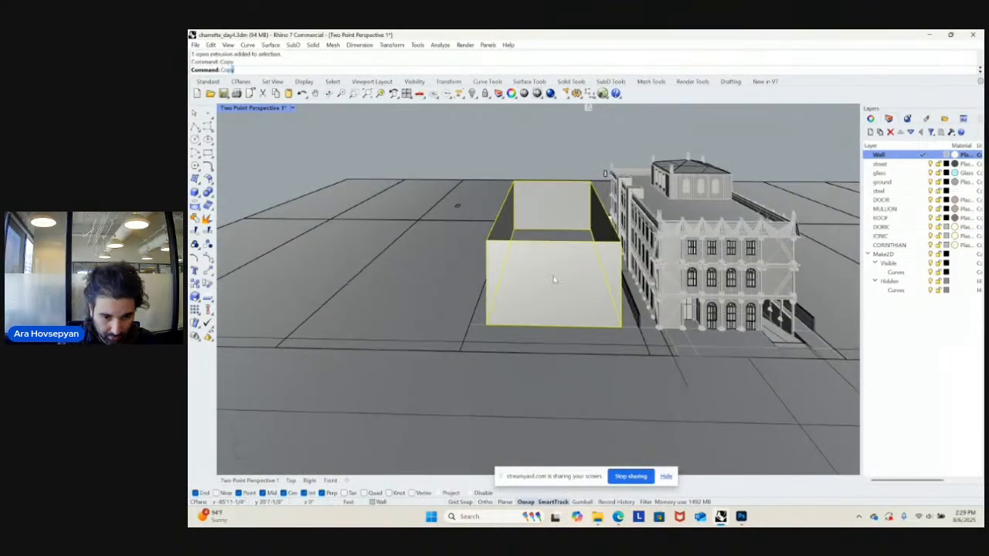
click(656, 360)
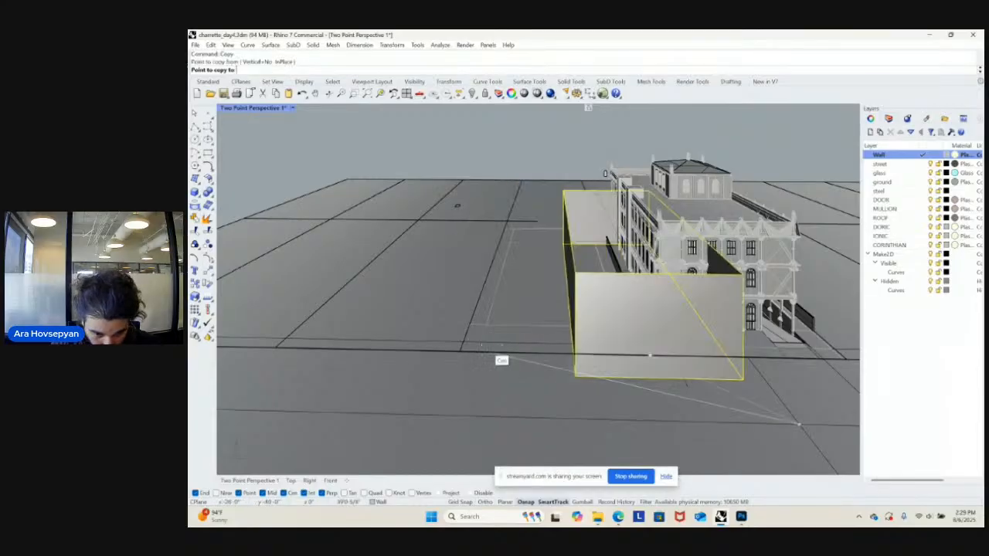
click(467, 354)
key(Return)
key(Escape)
- Copy the box adjacent to the existing building onto the lot on the building's opposite side, using the front lot corners as reference points
scroll(581, 306, down, 10)
shift+right_drag(572, 307, 539, 317)
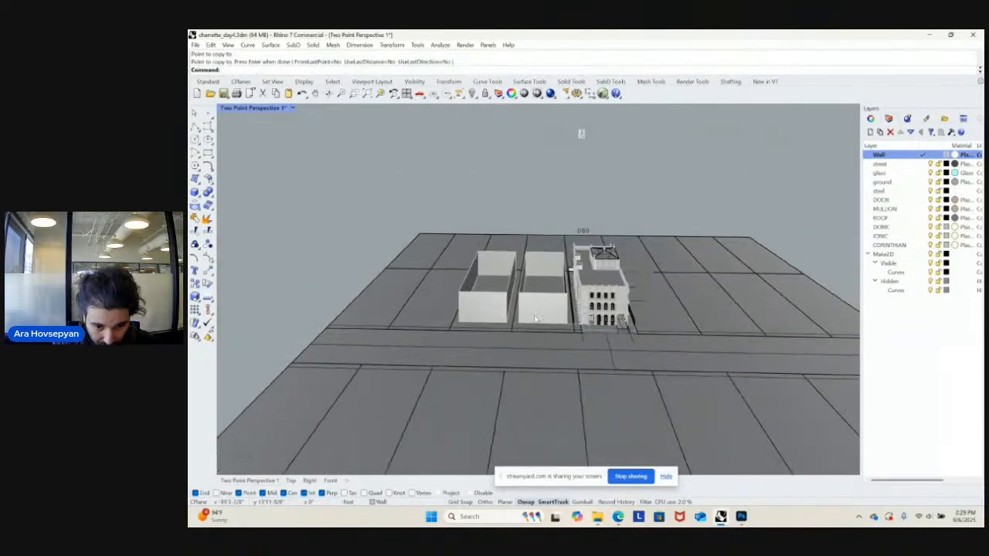
click(538, 318)
key(Return)
scroll(566, 340, up, 5)
click(487, 337)
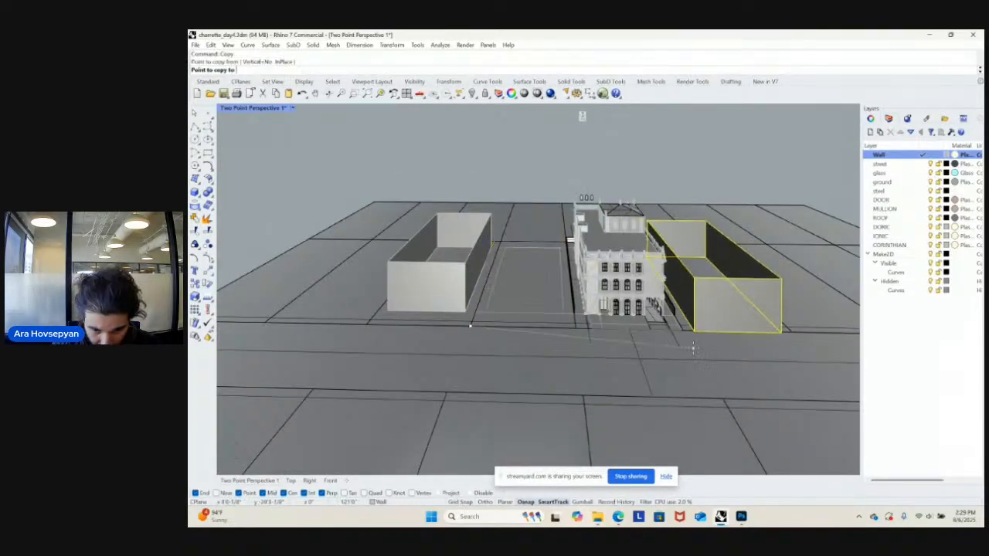
click(471, 326)
key(Return)
key(Escape)
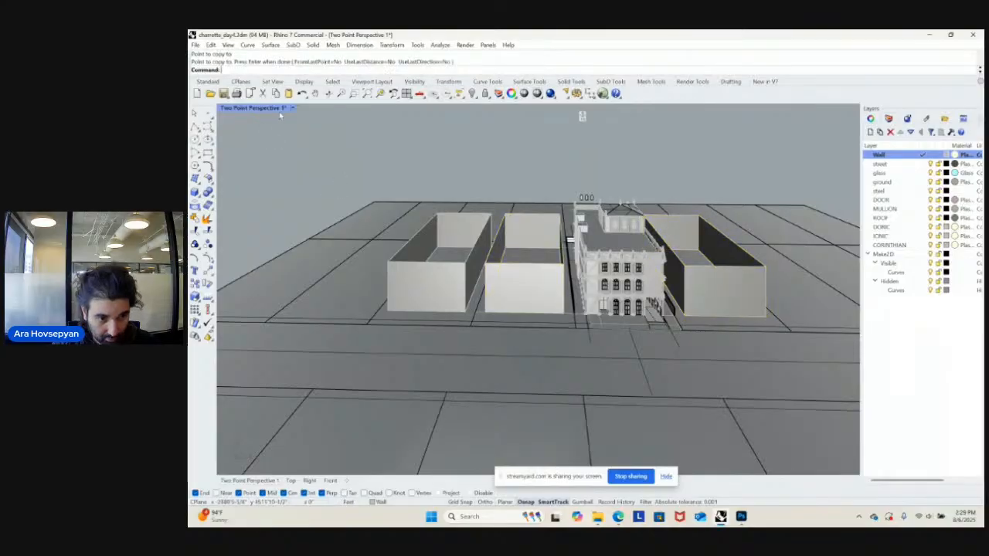
- Restore the saved Two Point Perspective 1 view to check the neighbouring massing around the building
click(292, 109)
mouse_move(317, 329)
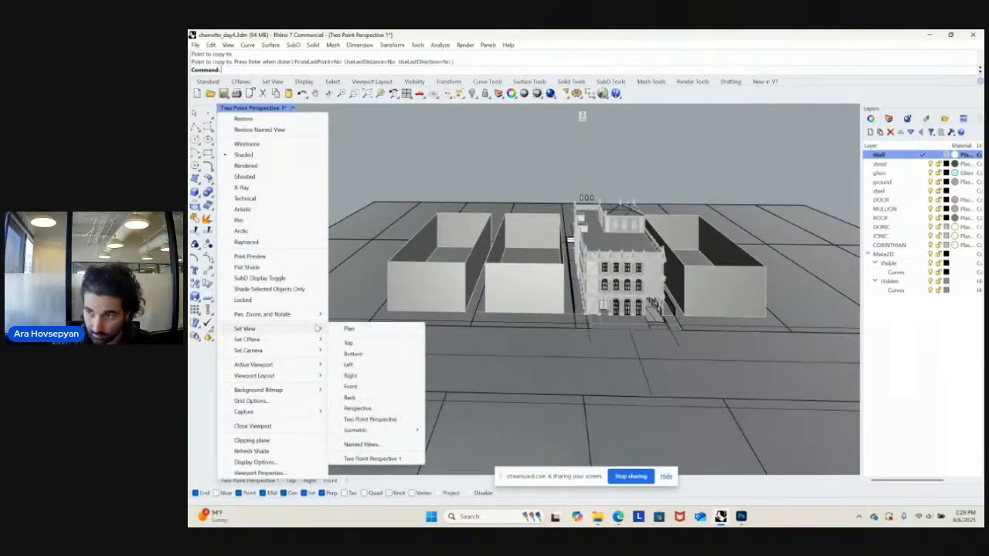
click(373, 459)
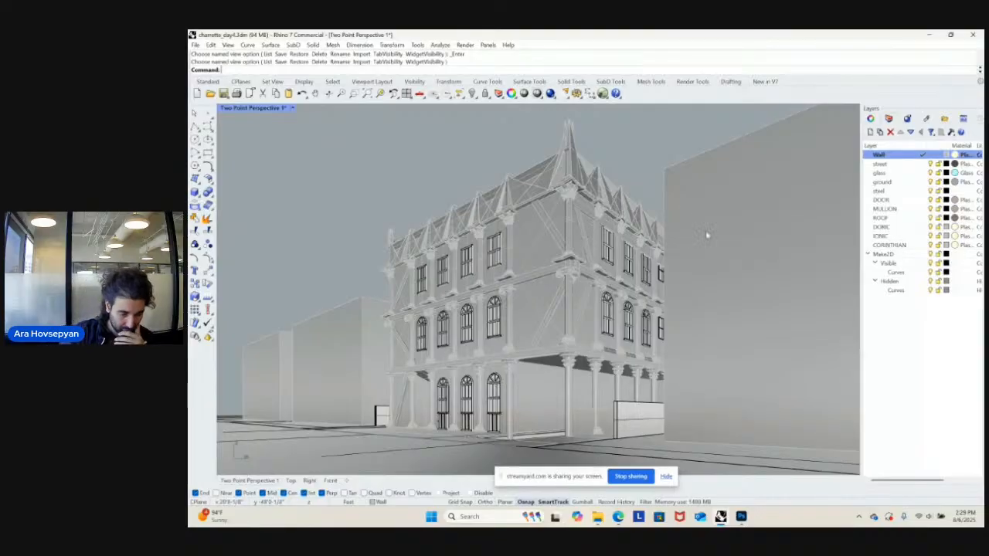
- Delete the neighbouring box that hides the building's long side facade and save the model
click(710, 171)
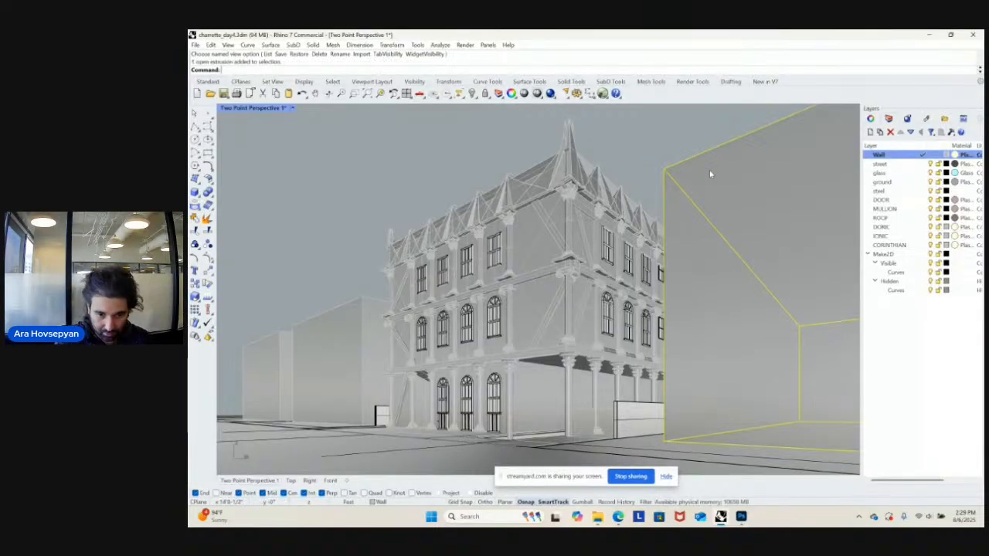
key(Delete)
key(ctrl+s)
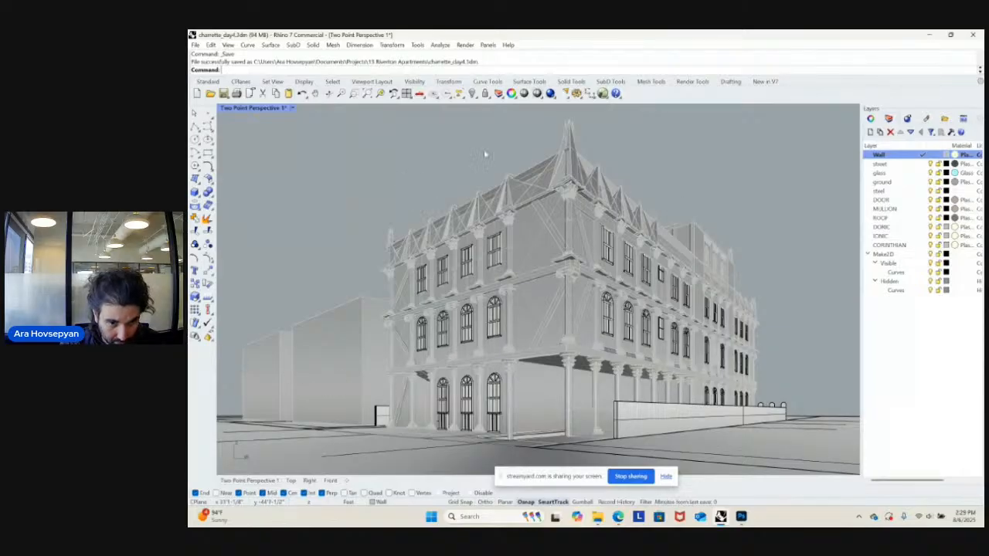
- Render the two-point perspective view and inspect the facade, columns and windows up close in the rendered image
click(550, 93)
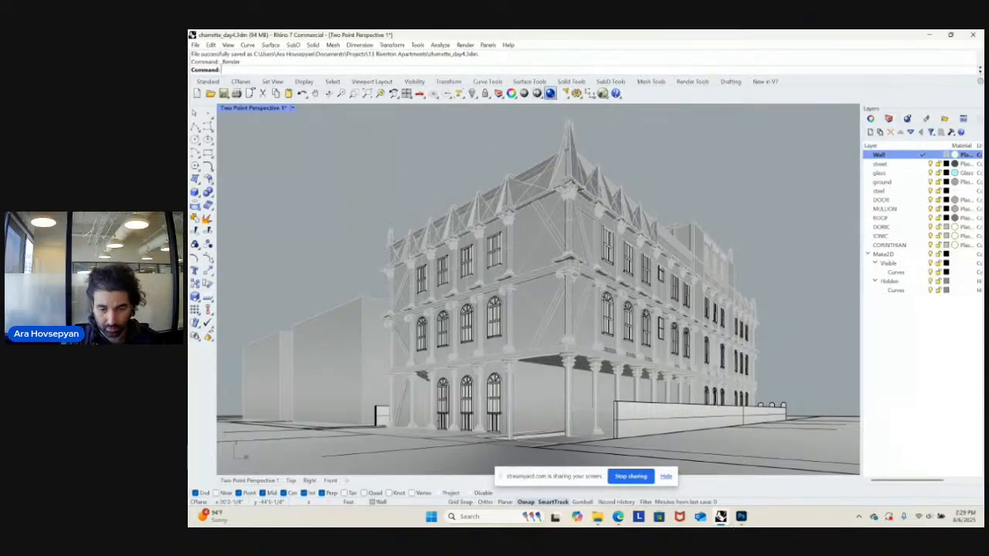
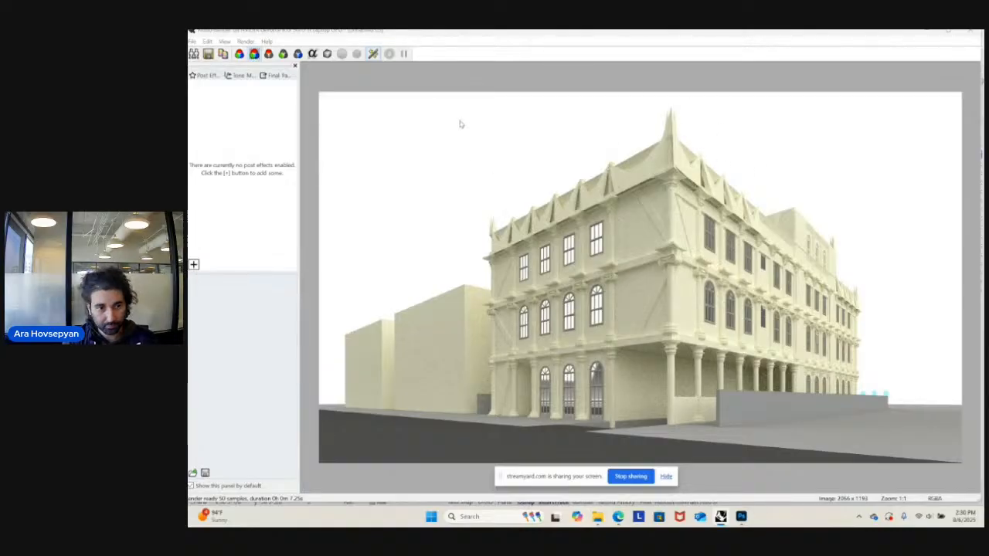
scroll(652, 278, up, 3)
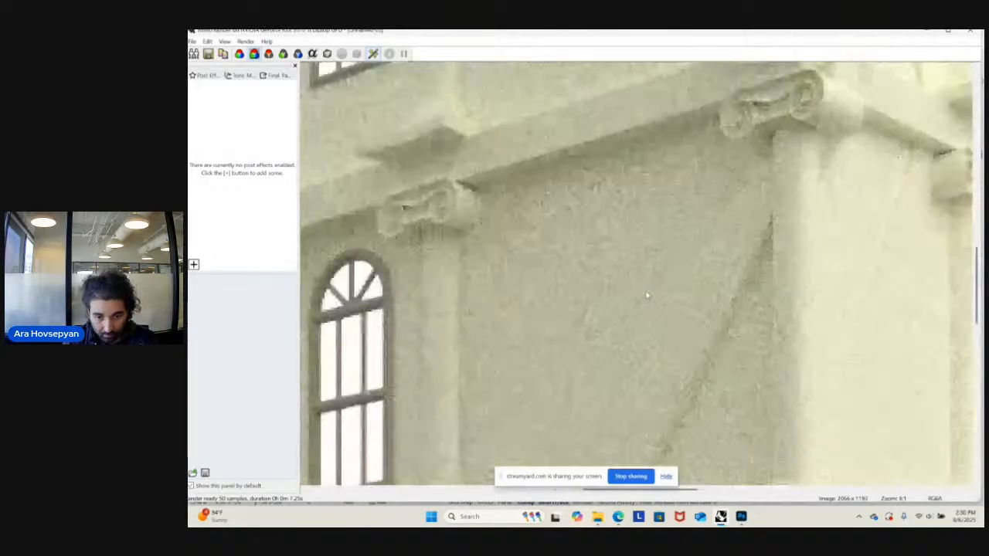
scroll(648, 294, down, 3)
scroll(761, 325, up, 3)
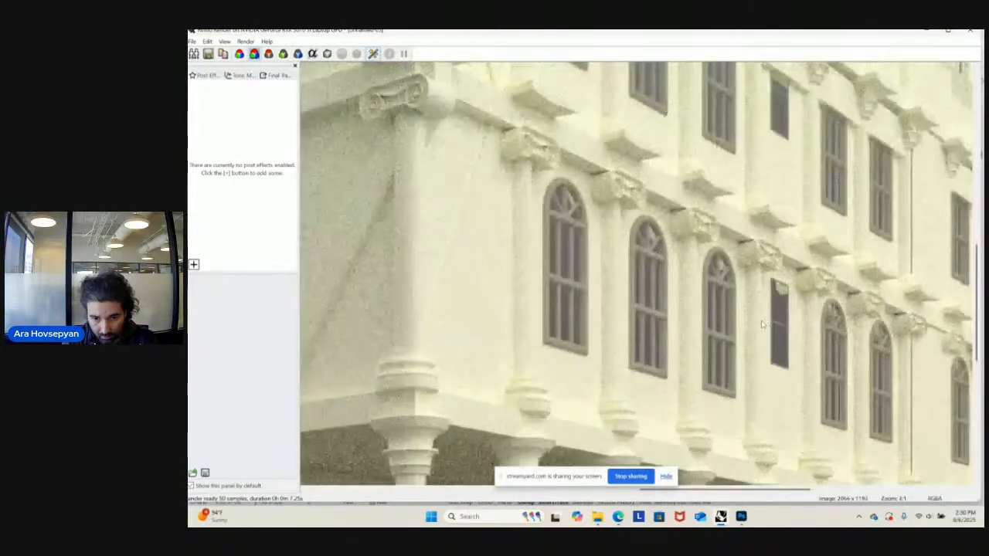
scroll(762, 324, down, 3)
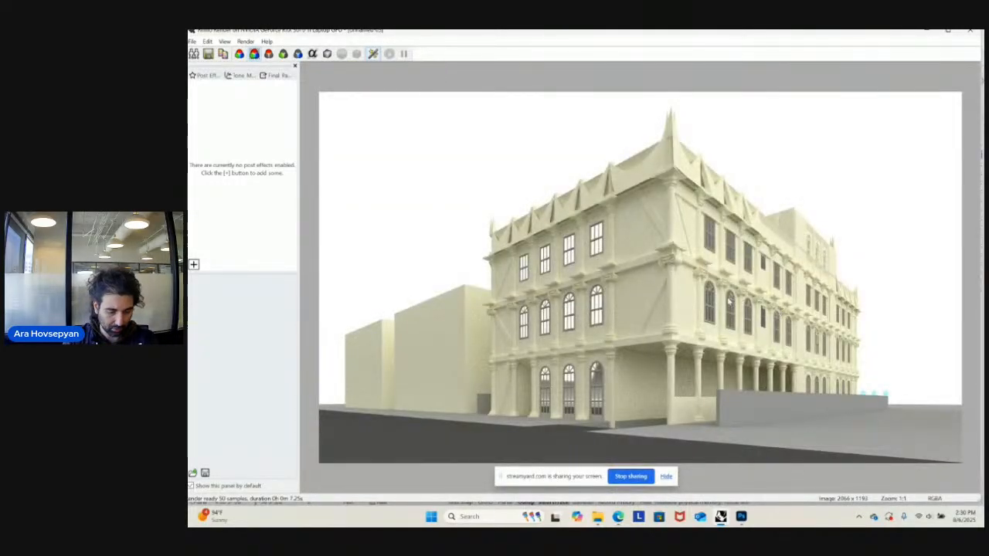
scroll(725, 328, down, 1)
scroll(727, 334, up, 1)
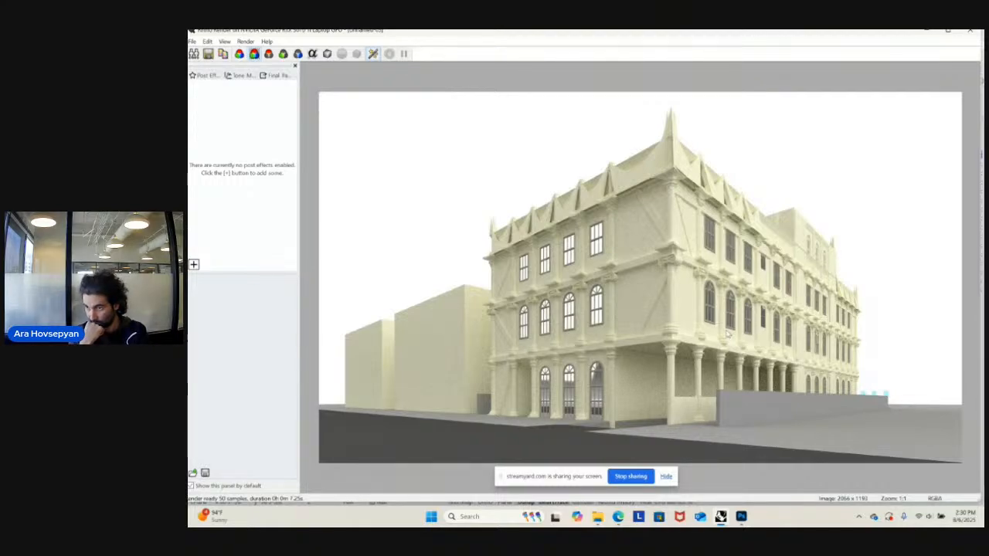
- Save the rendered image as a JPEG named RENDERING_002 in the 13 Riverton Apartments project folder
click(208, 54)
click(502, 129)
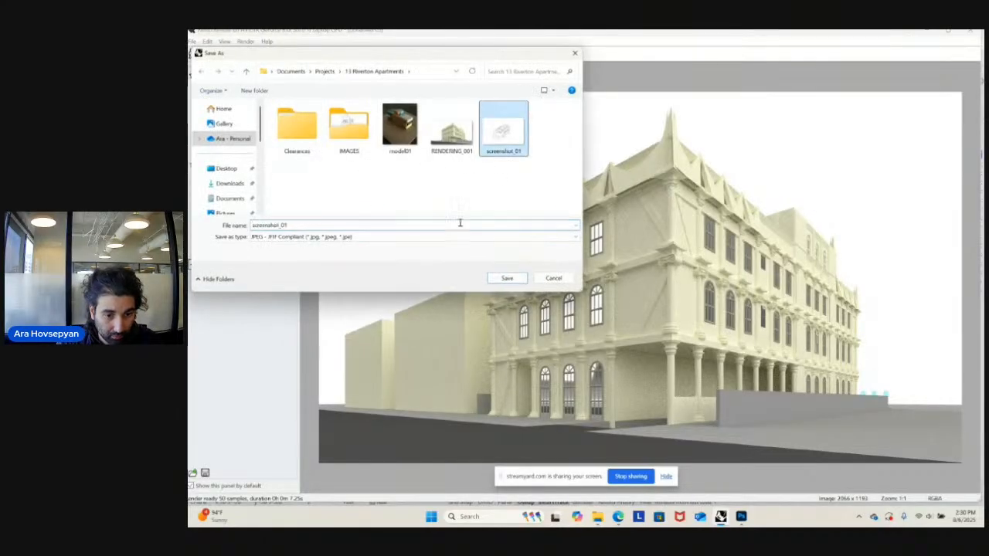
click(452, 128)
click(434, 225)
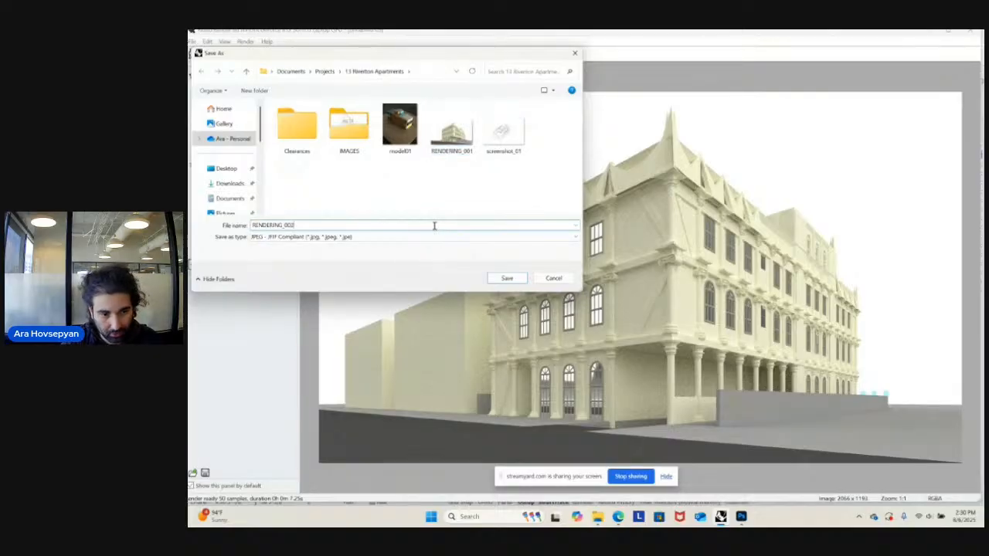
key(Return)
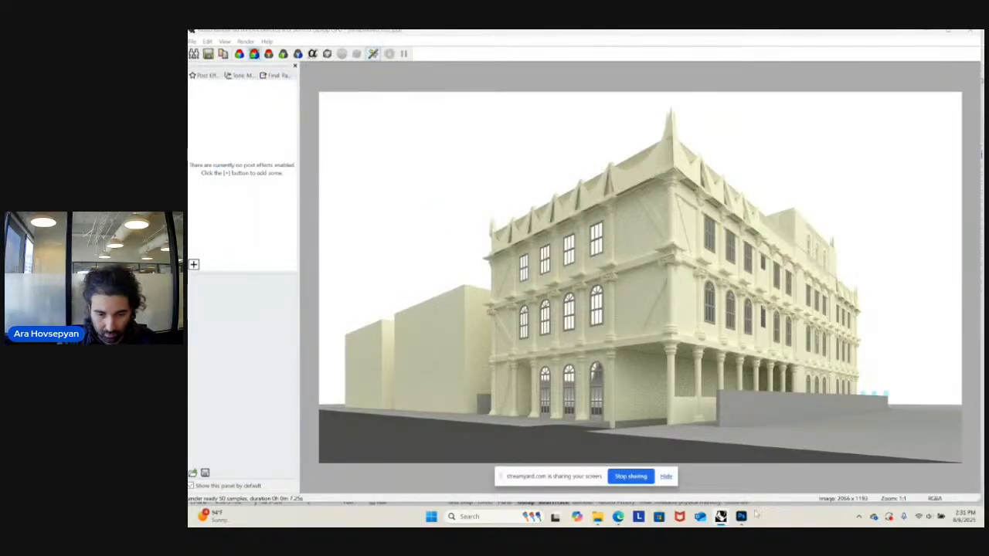
- Switch to Photoshop and open RENDERING_002.jpg from the project folder as a separate document
click(741, 517)
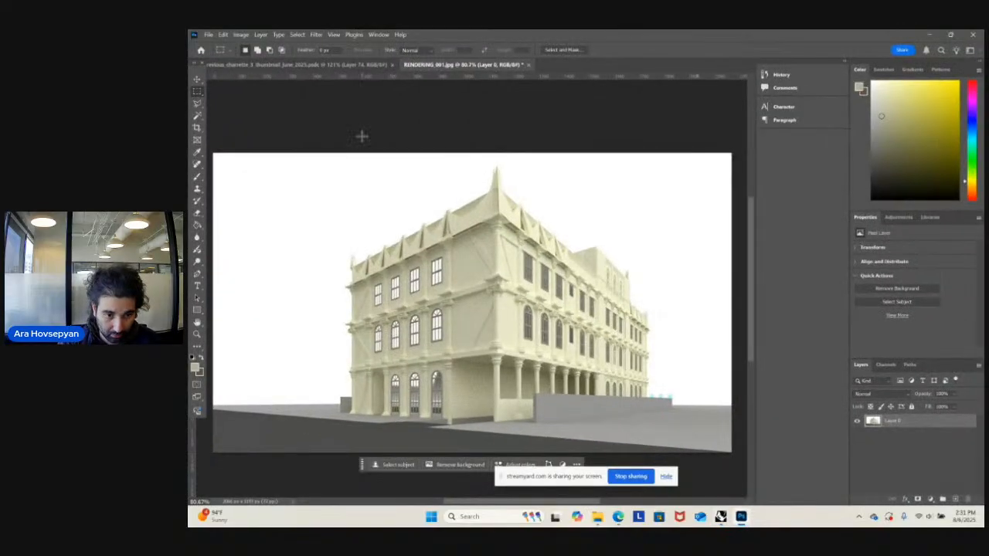
alt+scroll(465, 241, down, 1)
middle_drag(465, 243, 502, 240)
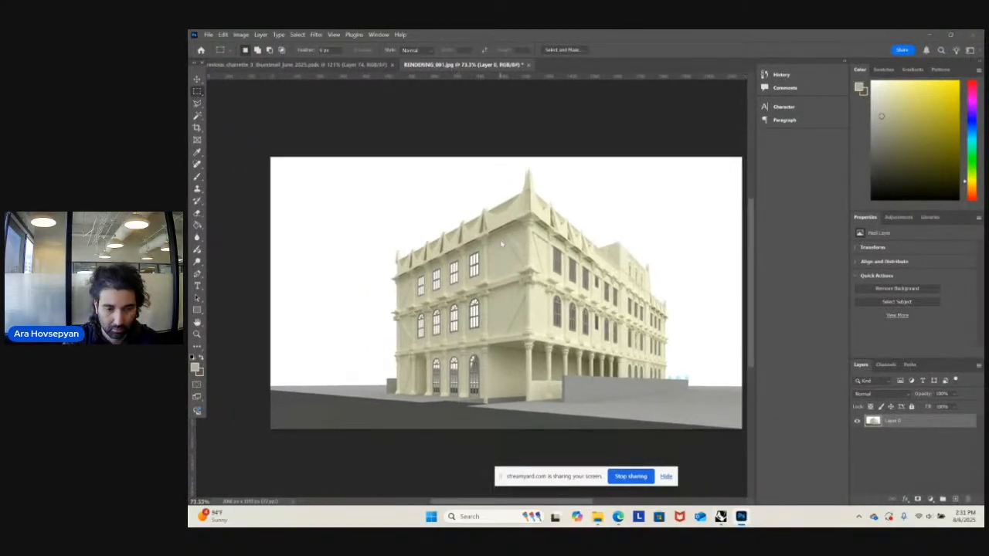
key(ctrl+o)
key(Escape)
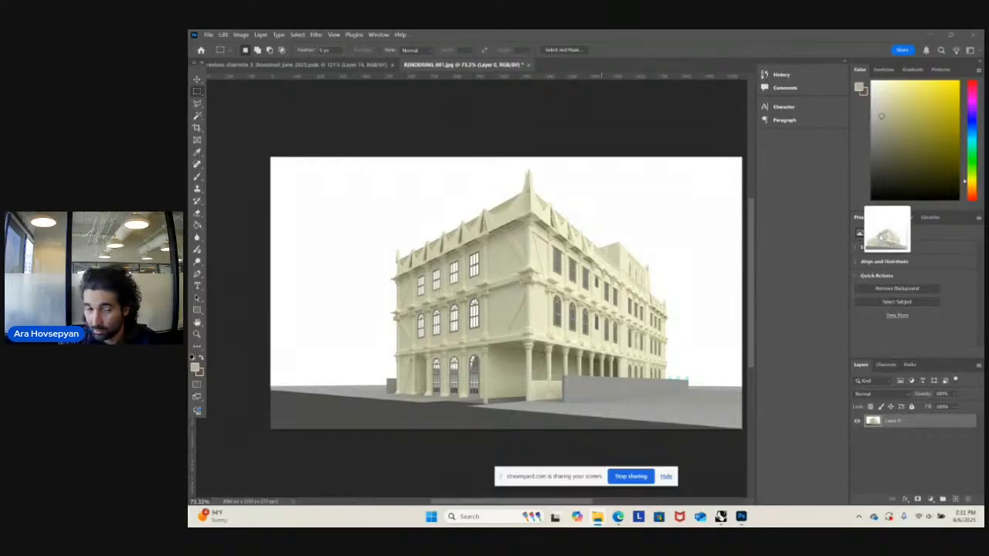
drag(884, 230, 581, 68)
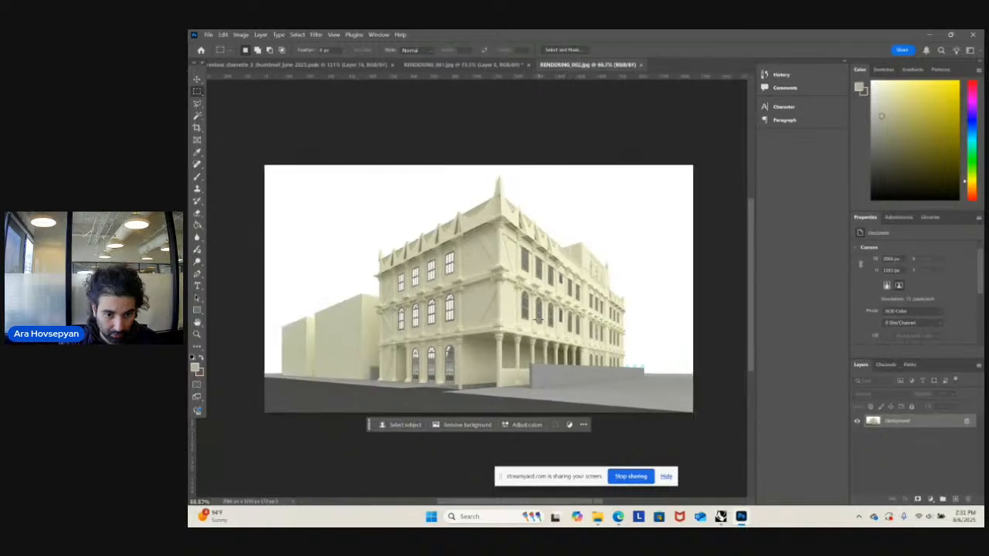
- Compare RENDERING_002.jpg with the earlier rendering and examine the aerial building image in the charrette thumbnail document
scroll(468, 345, up, 2)
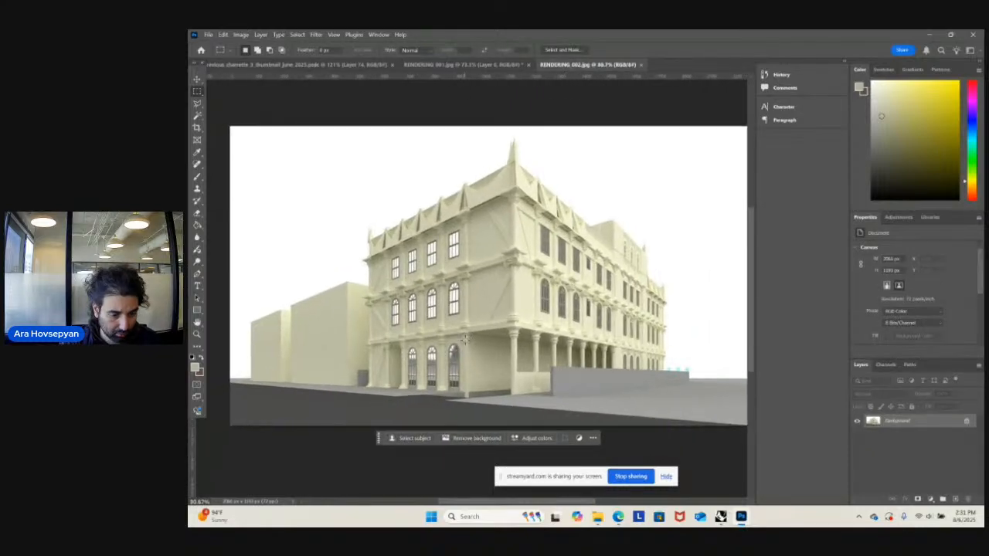
key(ctrl+shift+Tab)
key(ctrl+Tab)
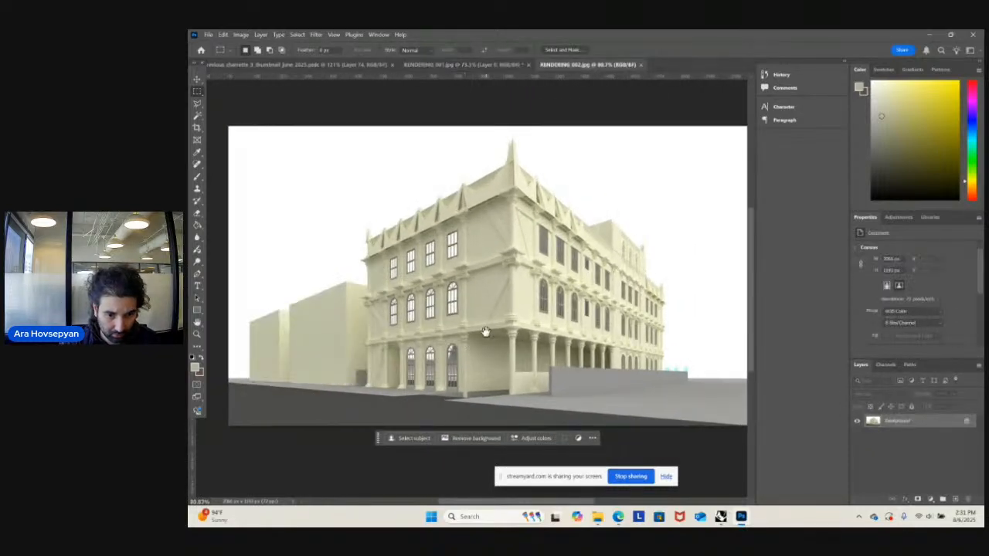
drag(486, 331, 484, 324)
scroll(487, 324, down, 1)
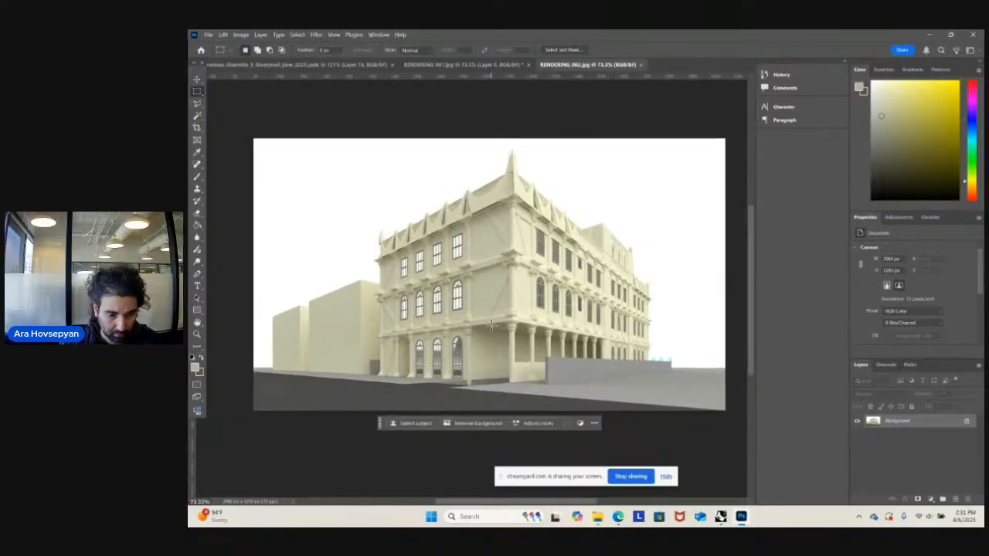
key(ctrl+Tab)
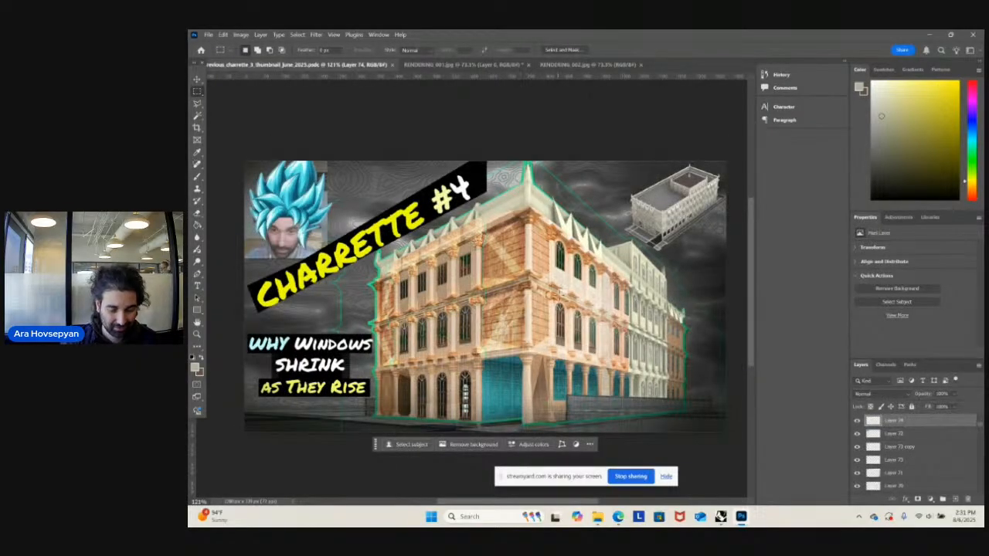
key(super)
key(super)
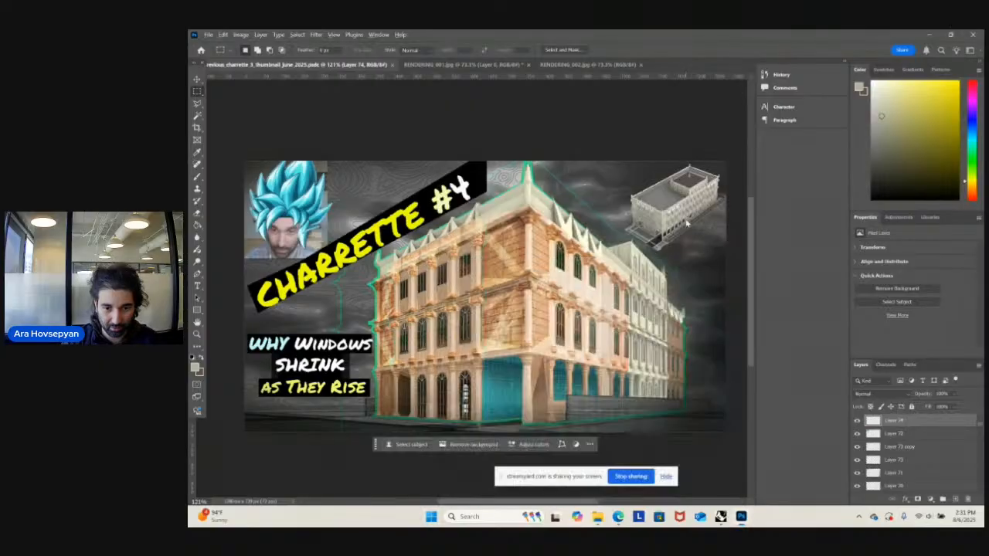
alt+scroll(693, 212, up, 3)
alt+scroll(694, 212, up, 4)
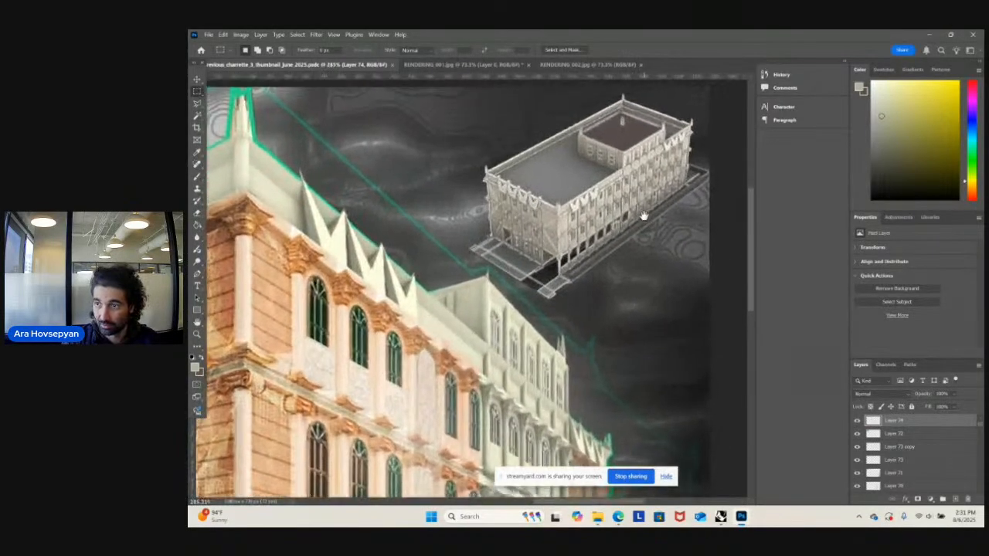
drag(602, 217, 660, 223)
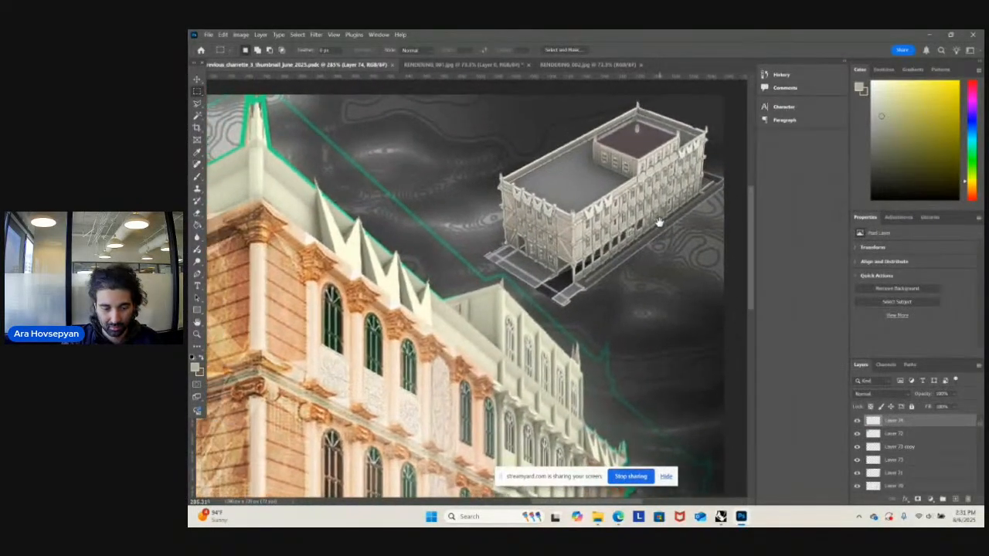
alt+scroll(642, 263, down, 2)
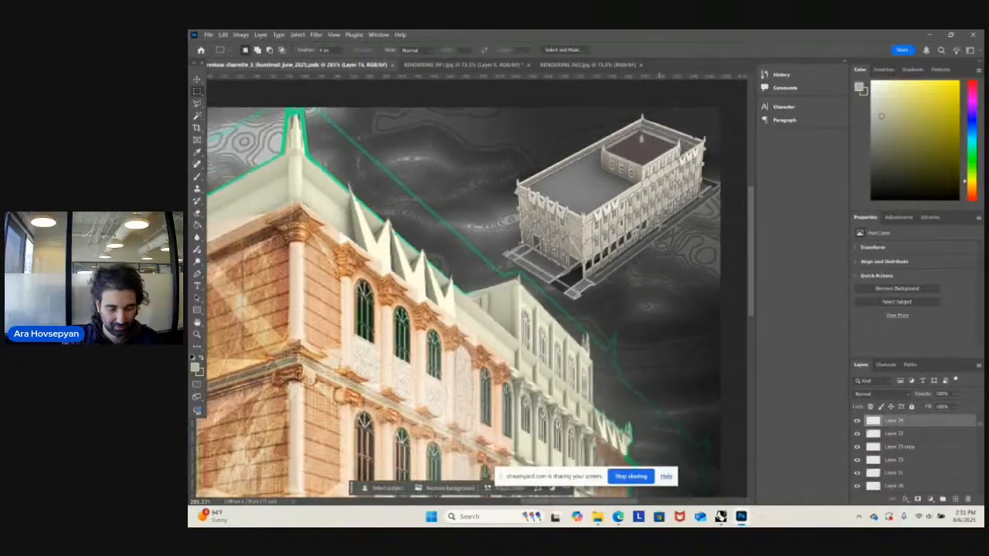
alt+scroll(642, 262, down, 4)
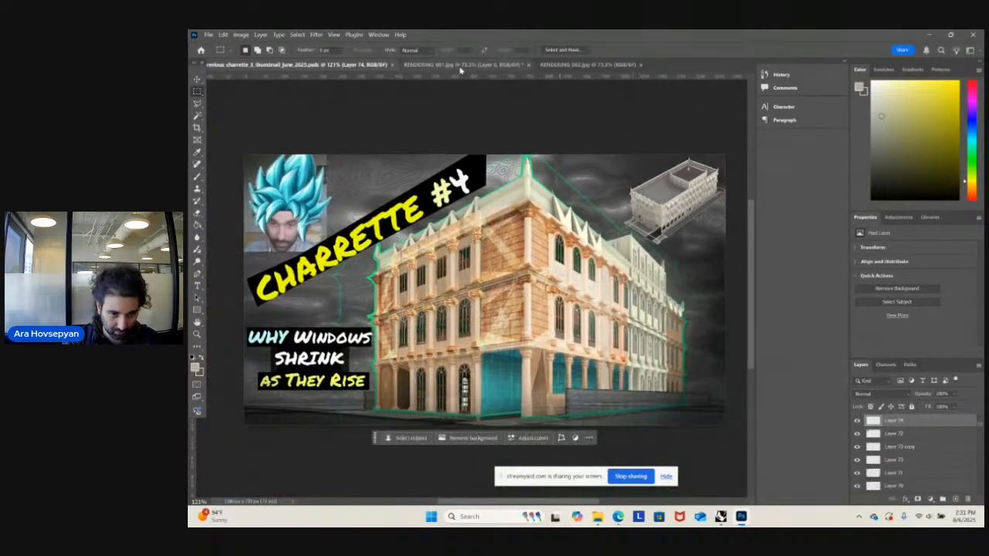
- Close RENDERING_001.jpg without saving its changes and return to RENDERING_002.jpg
click(460, 65)
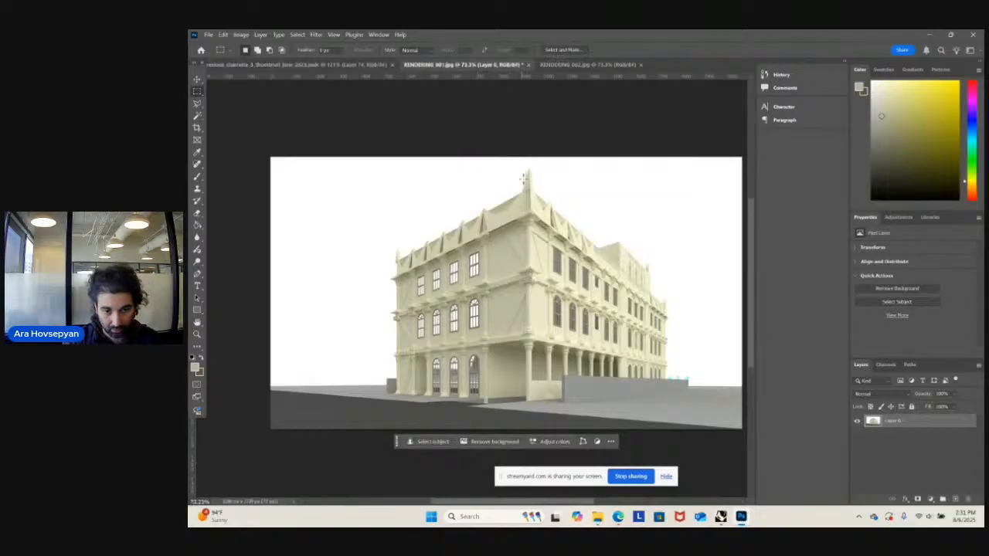
key(ctrl+Tab)
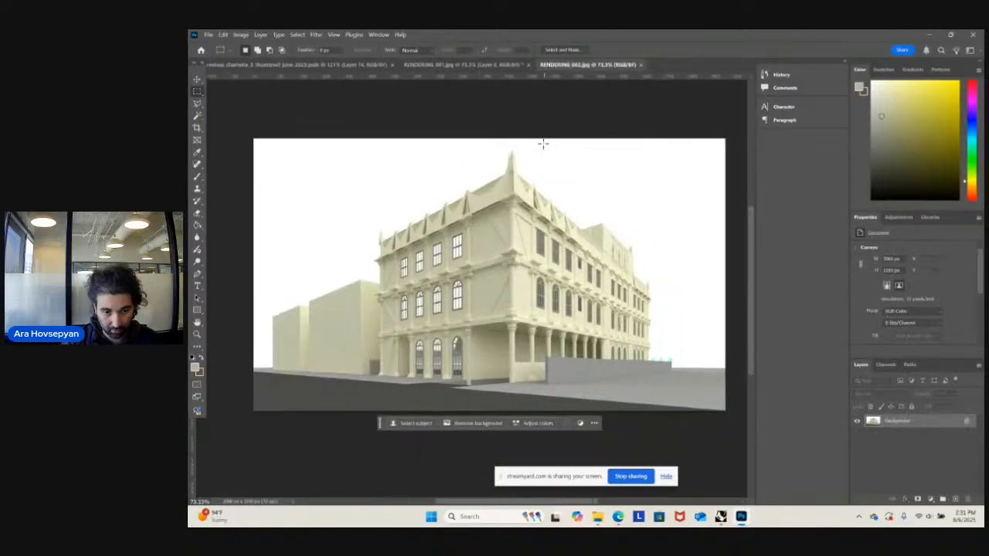
click(530, 65)
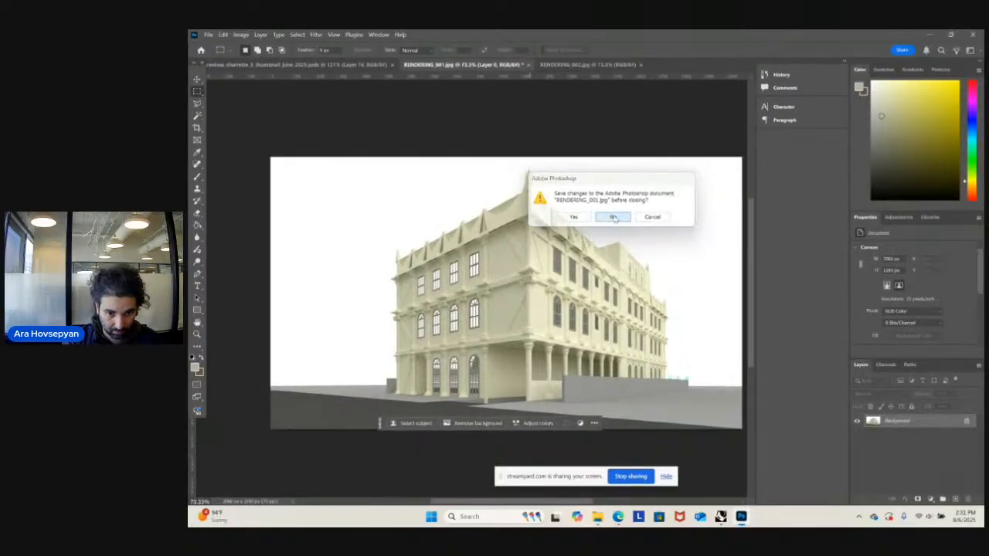
click(611, 217)
mouse_move(570, 285)
mouse_down()
mouse_move(581, 291)
mouse_move(563, 288)
mouse_move(572, 284)
mouse_up()
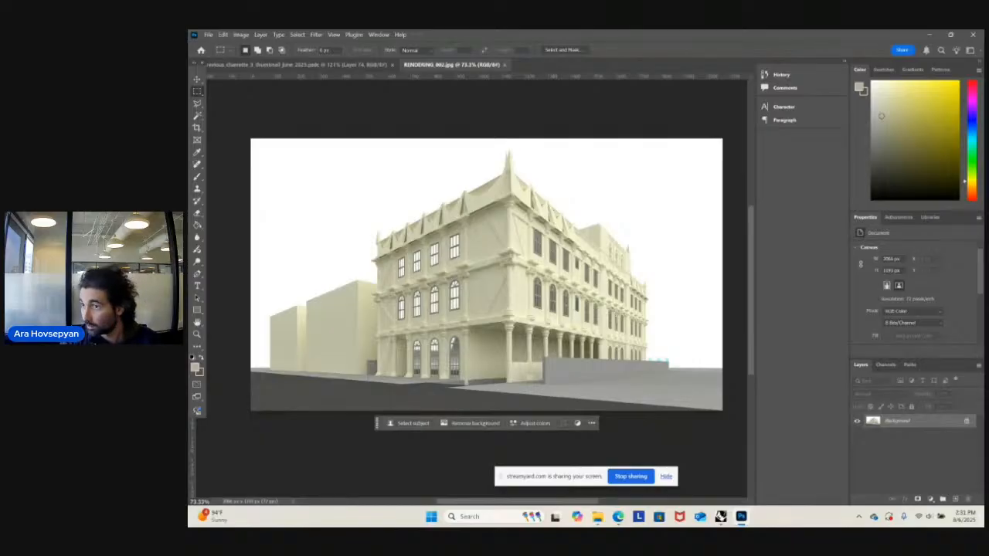
- Paste the copied blue sky image as a new layer over the rendering and stretch it to fill the whole canvas
key(alt+Tab)
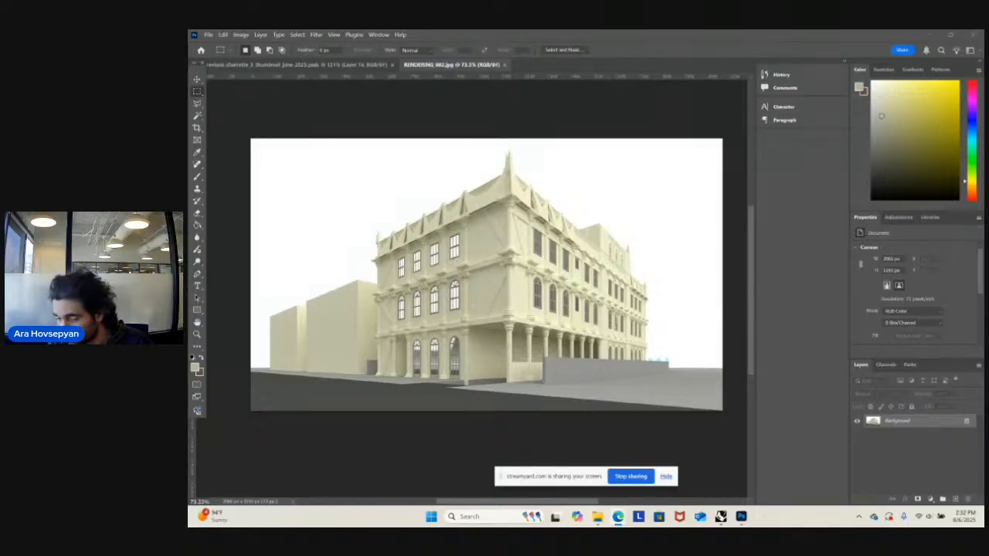
key(ctrl+v)
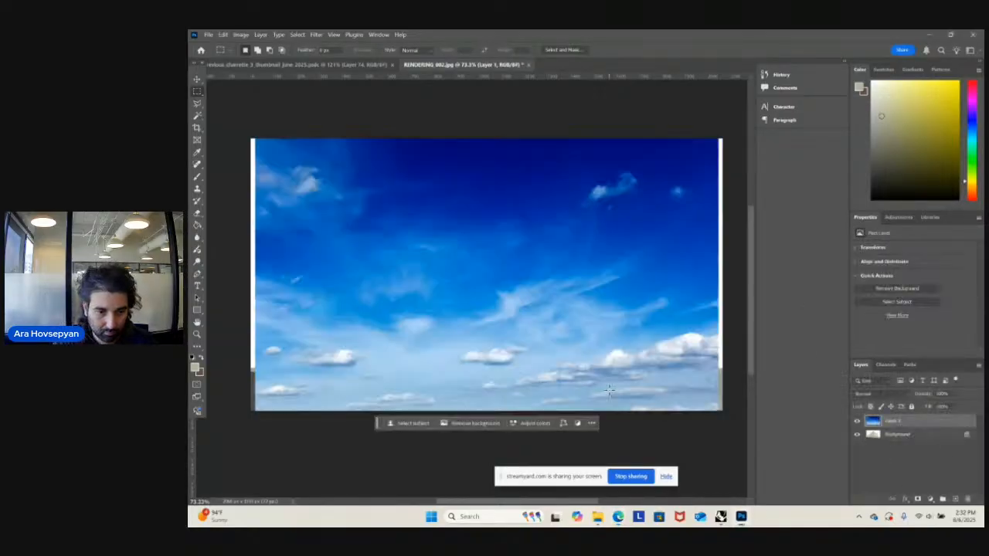
key(ctrl+t)
drag(724, 279, 728, 279)
drag(255, 283, 251, 279)
drag(488, 425, 486, 410)
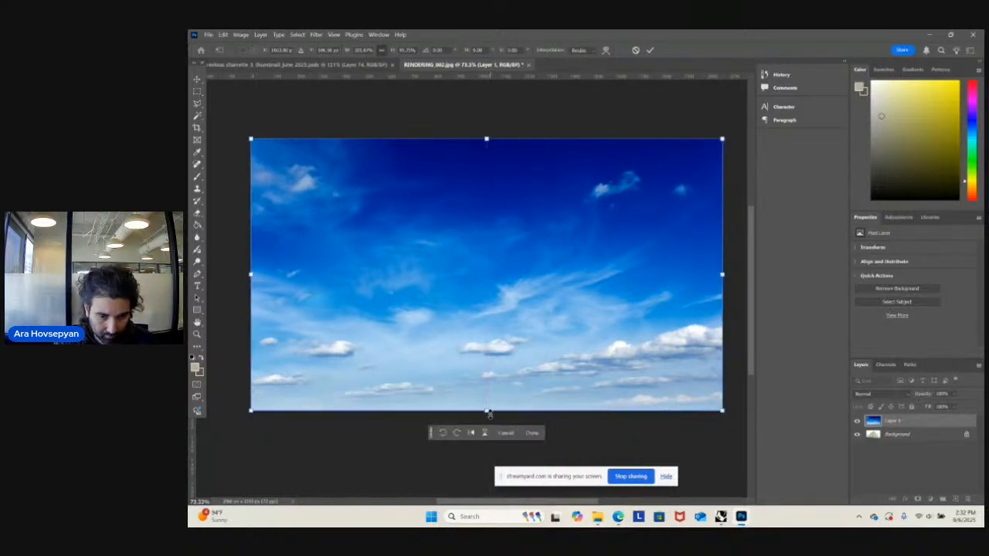
key(Return)
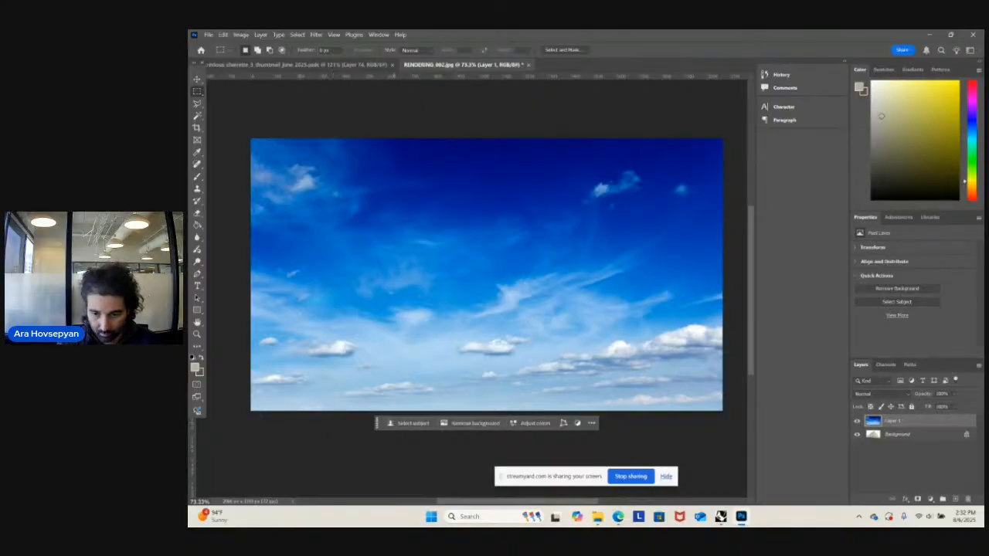
- Lower the sky layer's opacity so the building shows through, and shrink the layer vertically so its lower edge meets the horizon
click(953, 394)
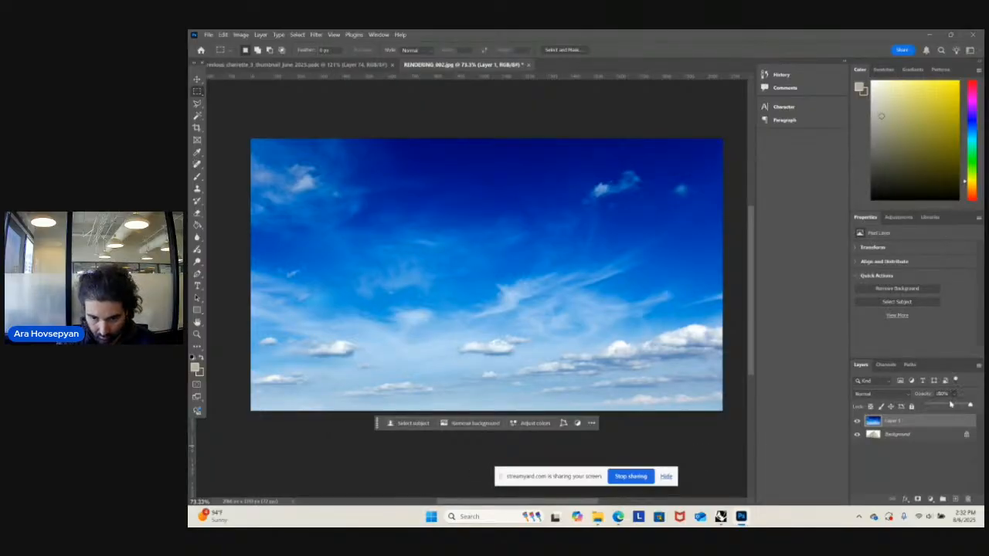
click(952, 406)
key(ctrl+t)
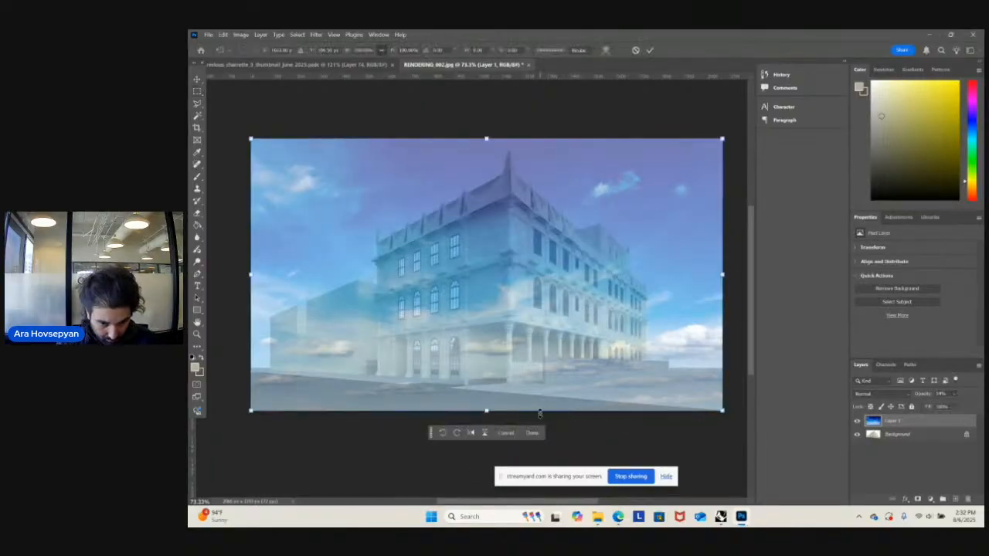
drag(487, 411, 493, 379)
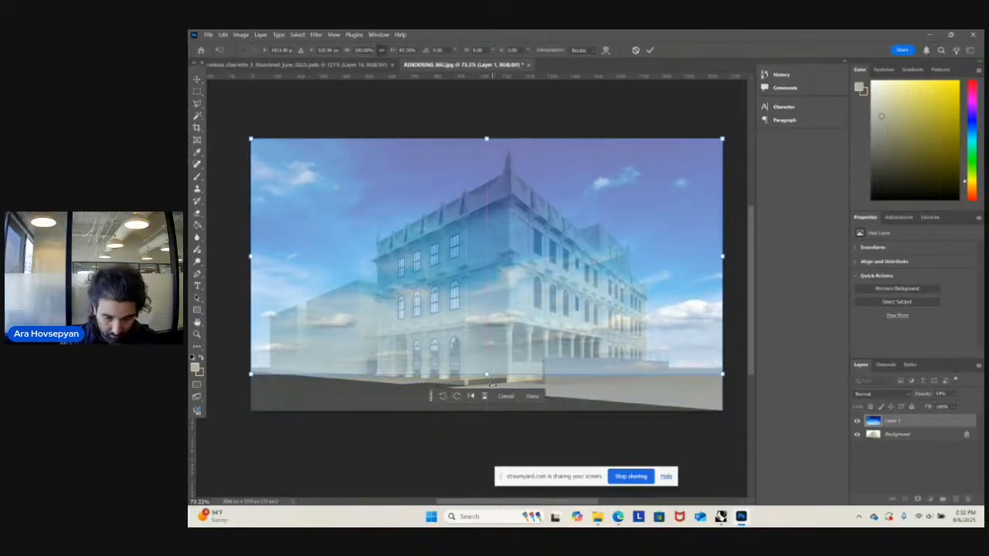
key(Return)
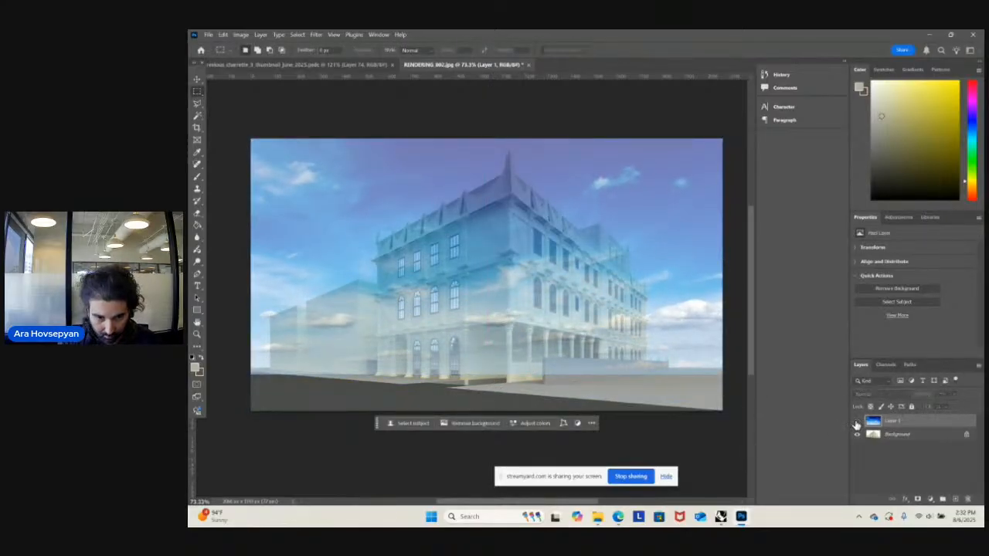
- Hide the sky layer and select the white area around the buildings on the Background layer with the Magic Wand
click(857, 421)
click(900, 435)
click(196, 115)
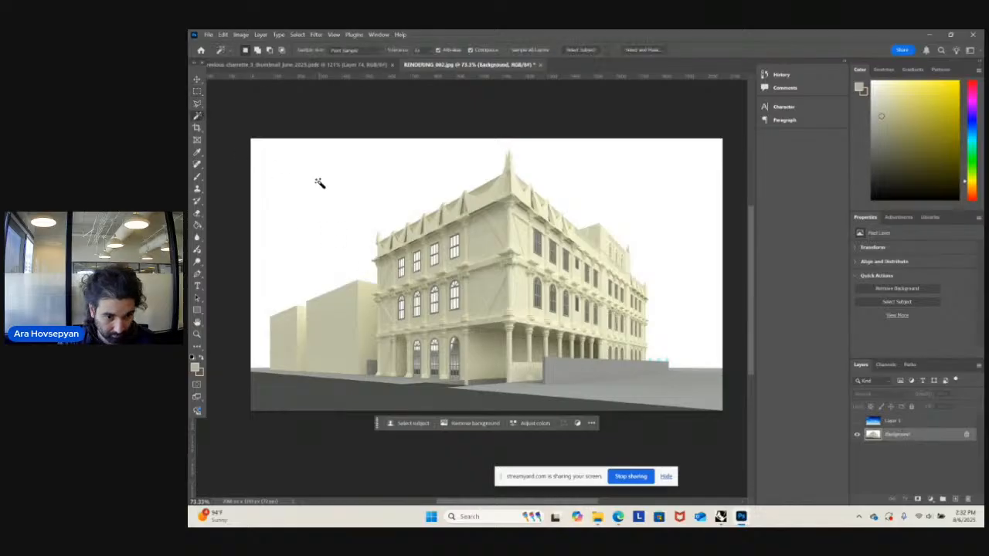
click(366, 214)
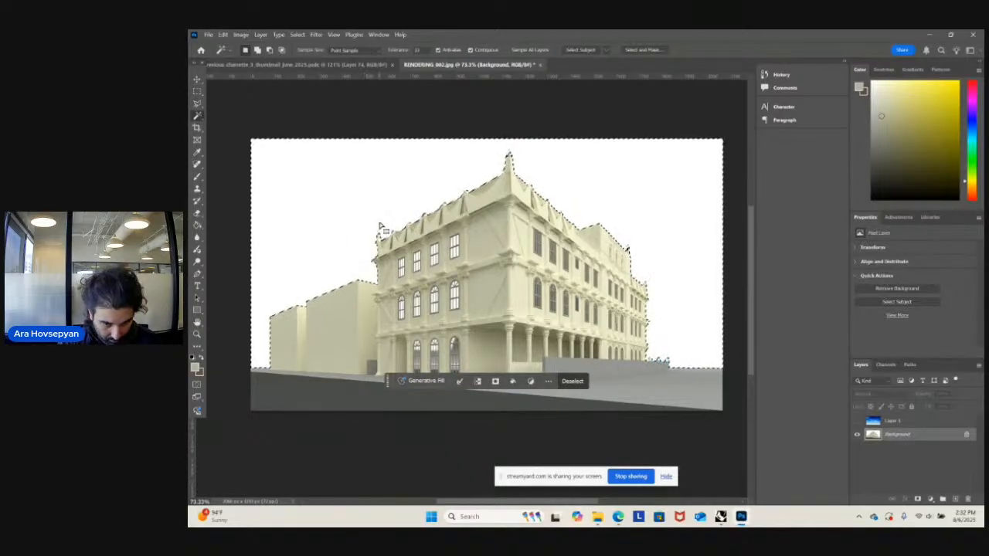
alt+scroll(654, 347, up, 5)
alt+scroll(653, 387, up, 2)
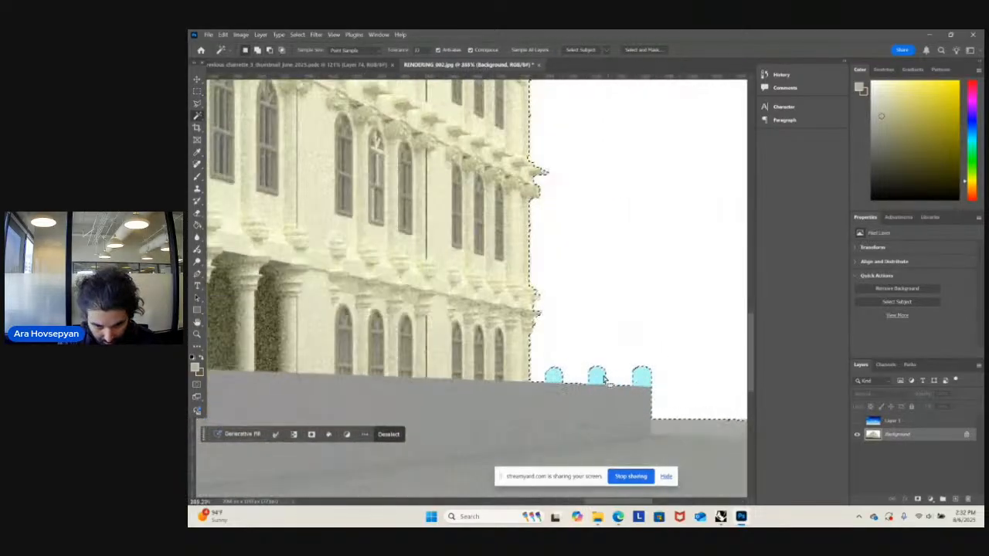
- Replace the selection with the three small cyan arches above the grey wall beside the building, using the Magic Wand
key(ctrl+d)
click(638, 386)
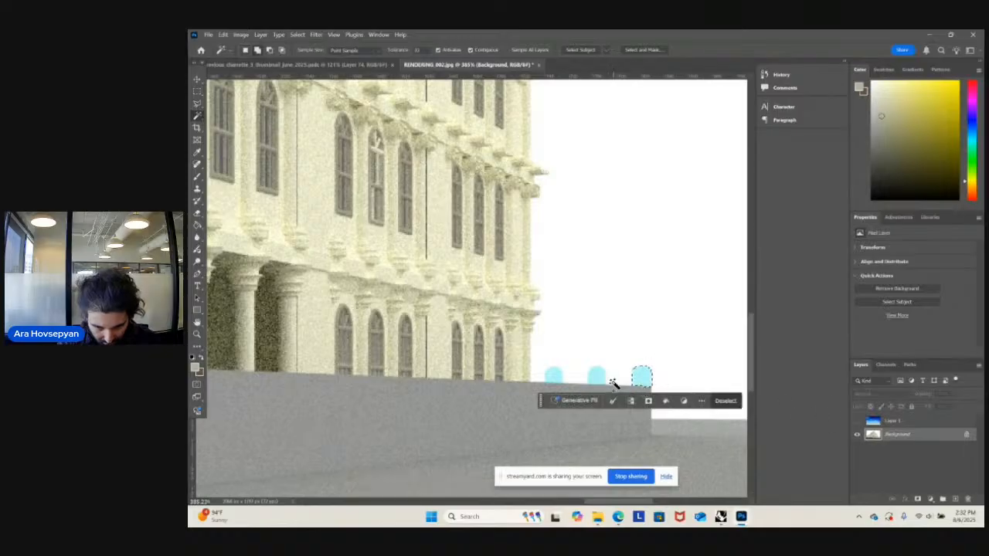
shift+click(596, 380)
shift+click(554, 377)
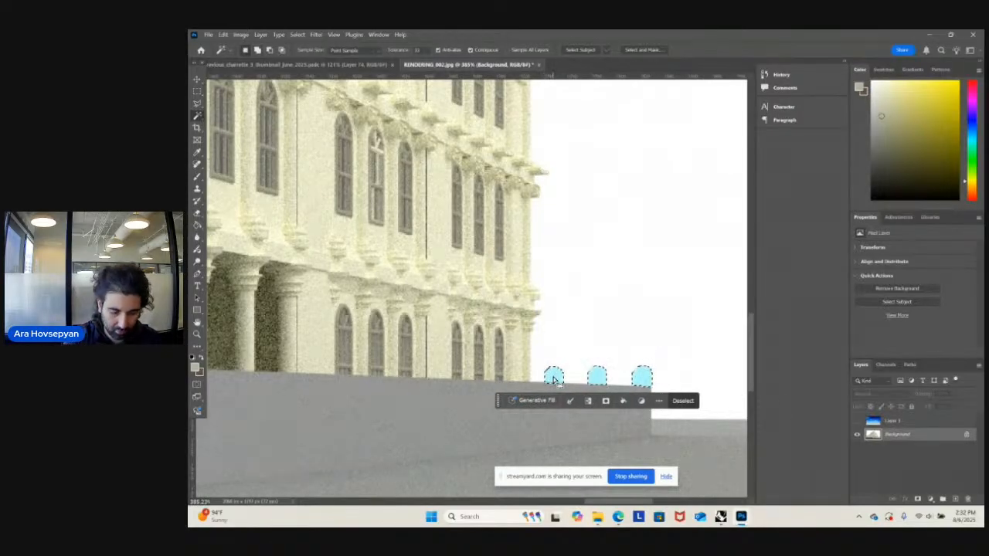
key(shift+BackSpace)
key(Escape)
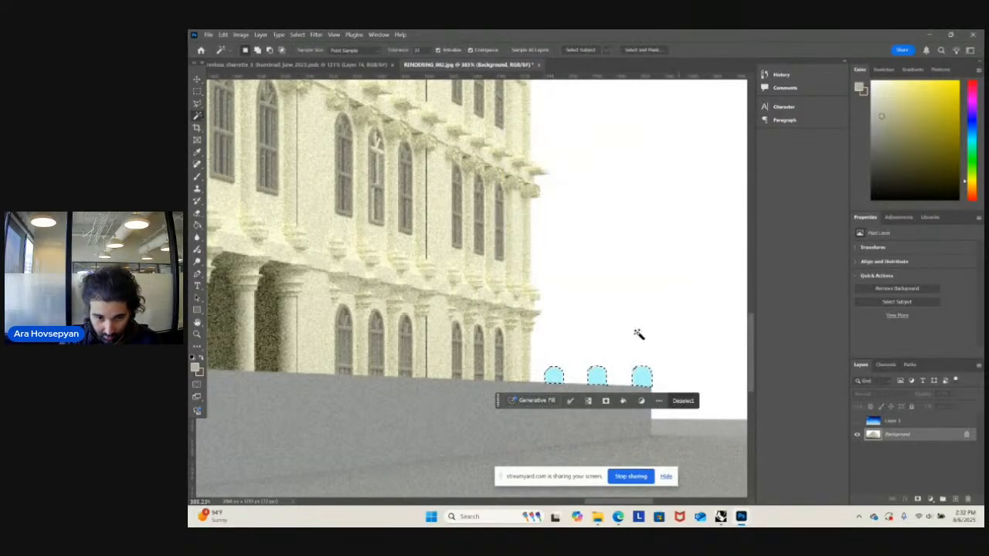
click(894, 434)
key(shift+BackSpace)
key(Return)
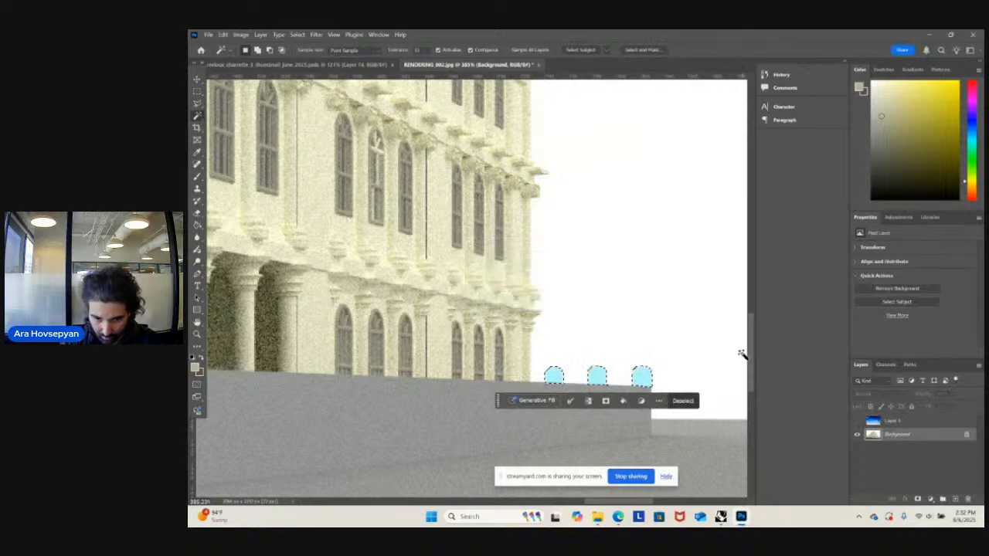
- Sample the white background colour, fill the three selected arches with it using the Paint Bucket, and clear the selection
click(197, 152)
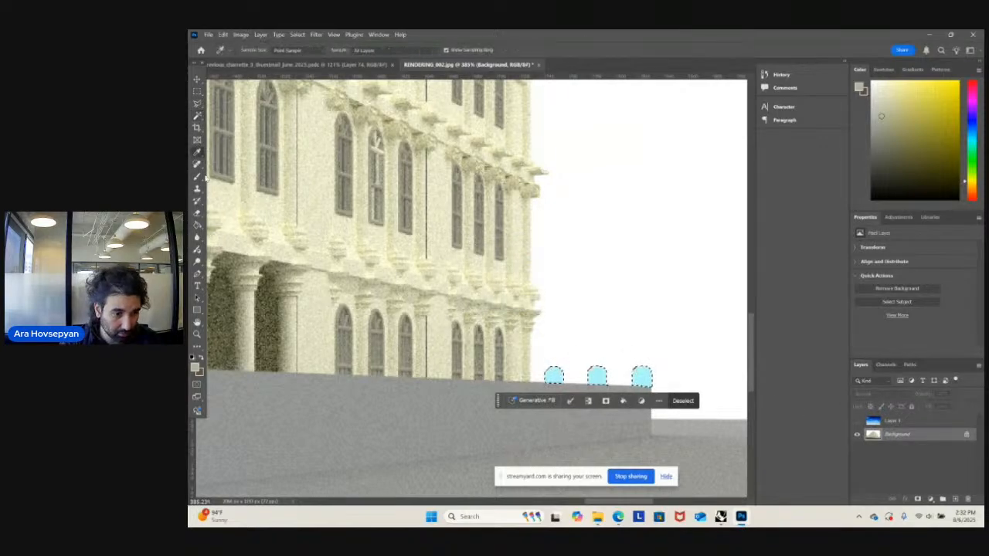
click(601, 331)
click(197, 224)
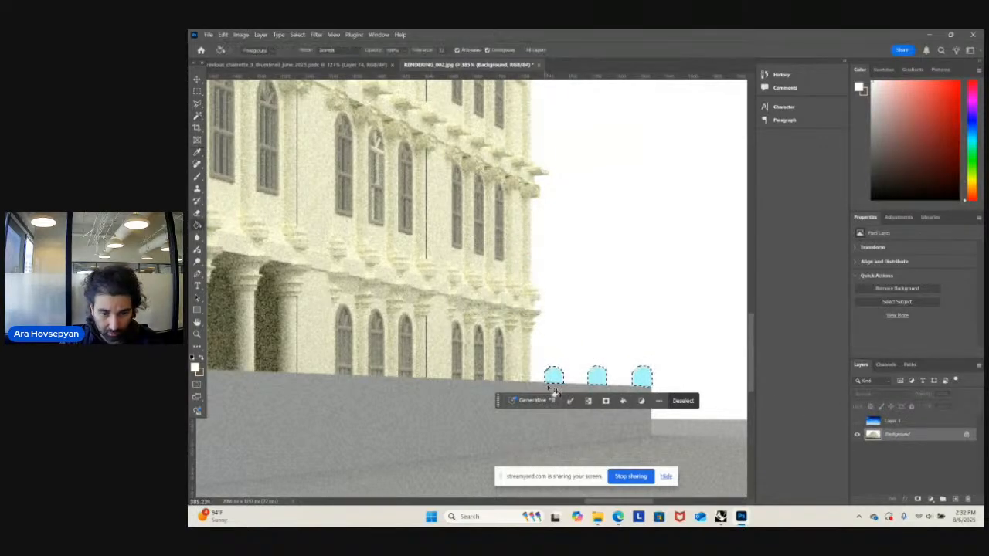
click(597, 377)
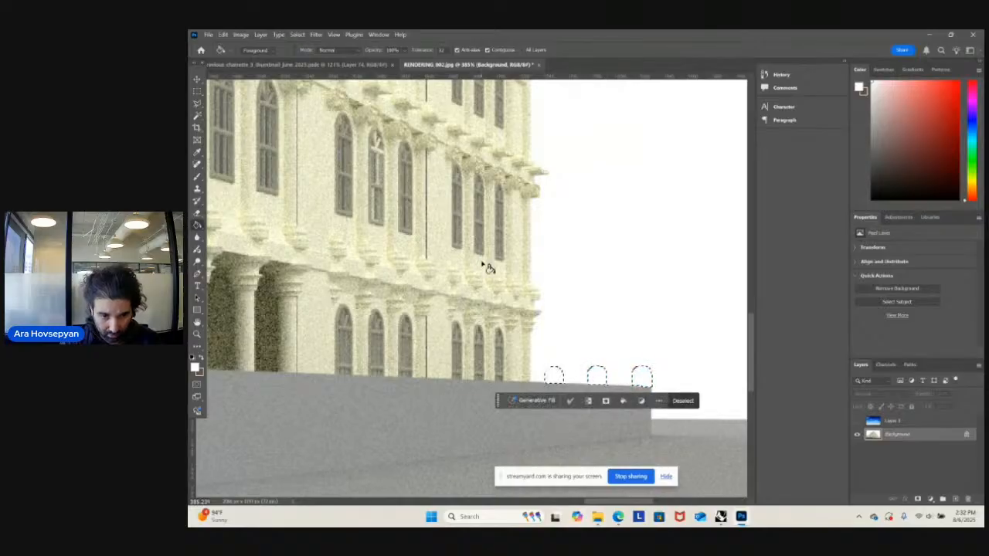
click(197, 91)
key(ctrl+d)
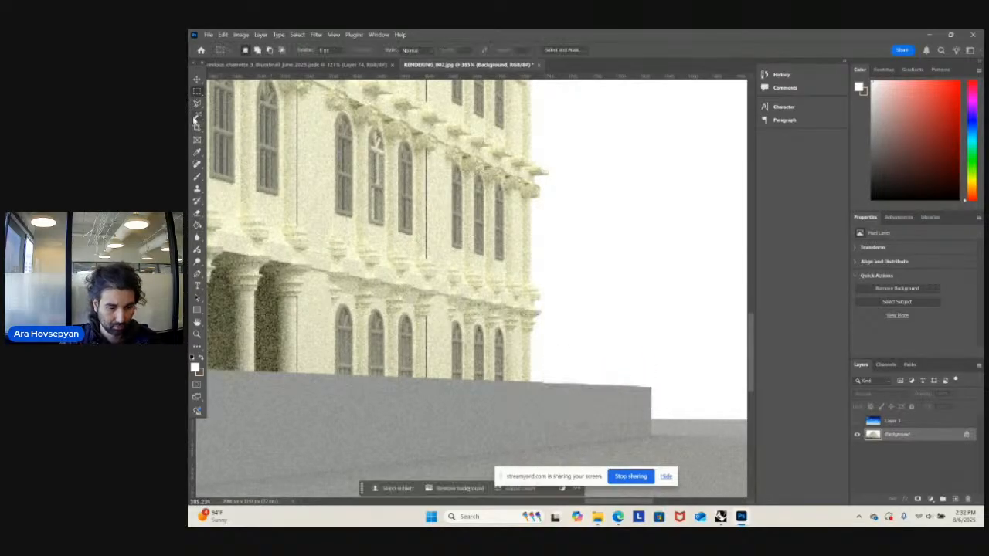
- Select the cleaned white sky area around the buildings on the Background layer with the Magic Wand
click(196, 116)
scroll(398, 235, up, 1)
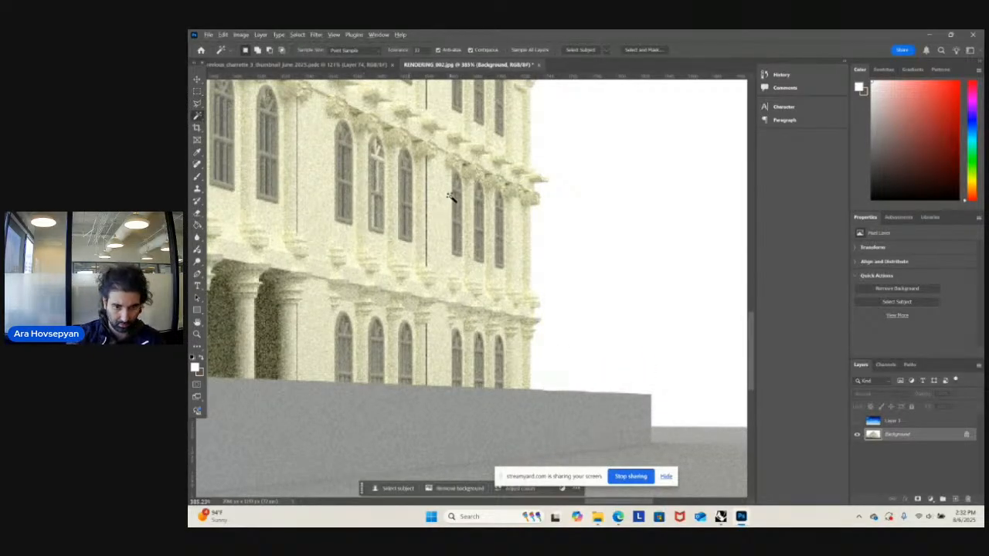
alt+scroll(451, 197, down, 3)
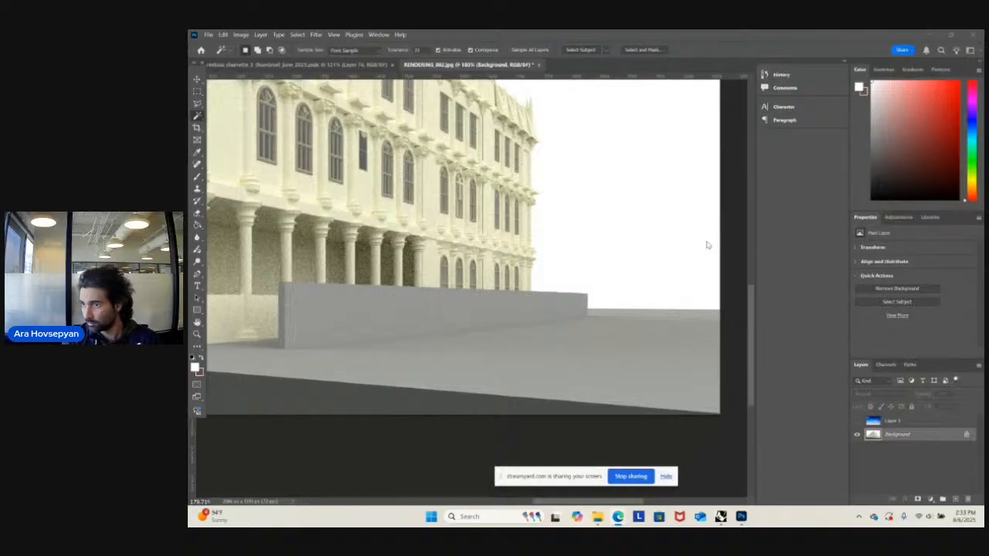
alt+scroll(573, 275, down, 4)
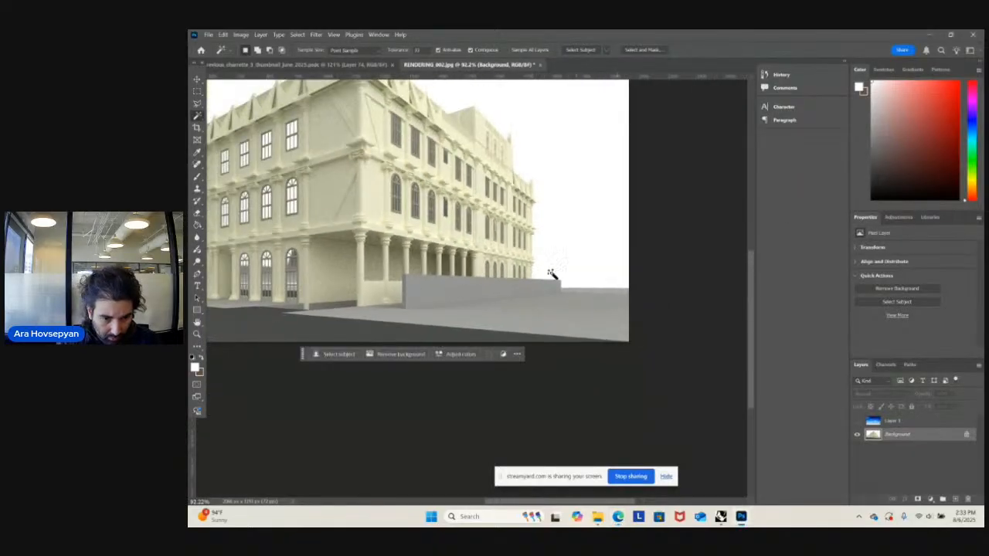
alt+scroll(554, 280, up, 1)
alt+scroll(589, 289, up, 1)
alt+scroll(633, 291, down, 2)
alt+scroll(680, 289, up, 1)
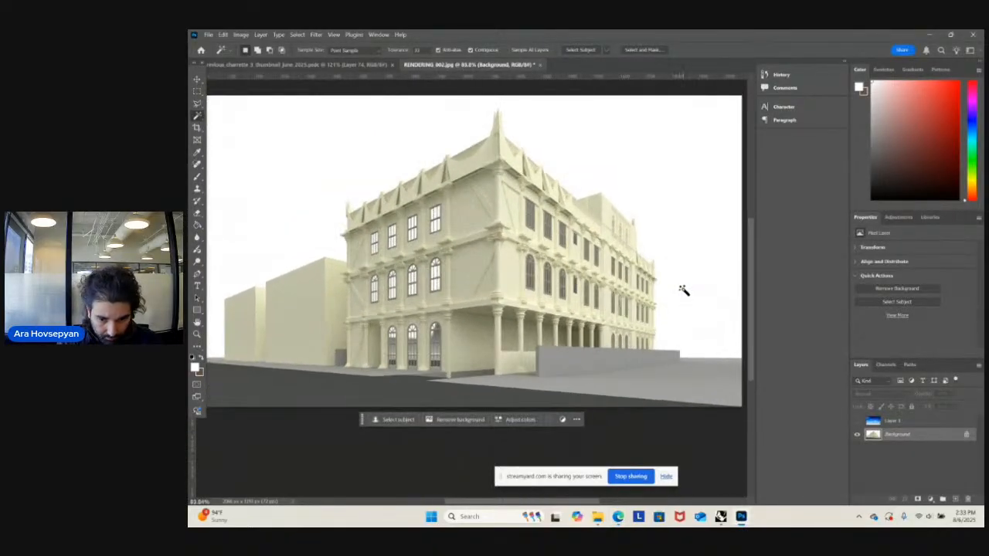
click(683, 292)
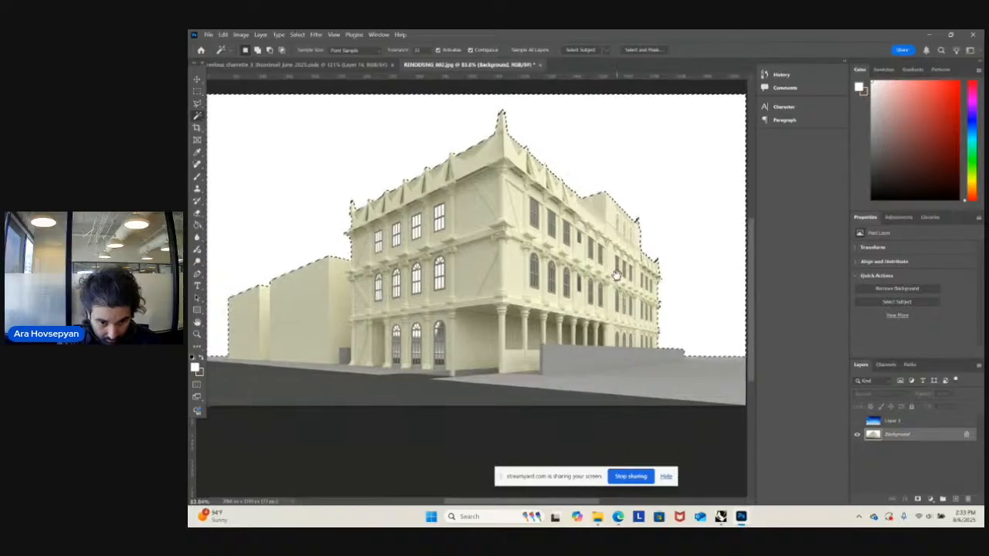
- Show the sky layer, invert the selection, delete the sky over the buildings and ground, and clear the selection
alt+scroll(629, 277, up, 1)
click(856, 420)
click(867, 420)
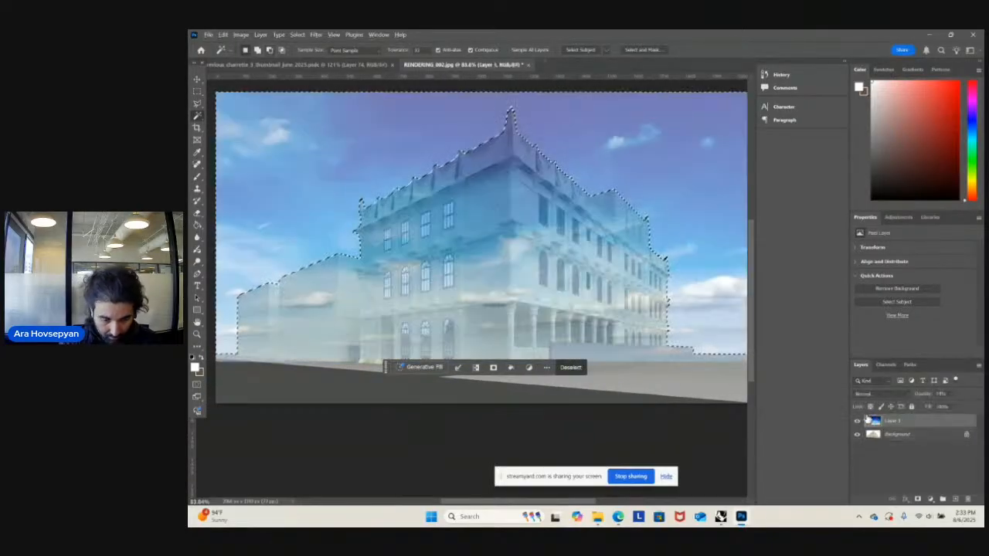
click(680, 232)
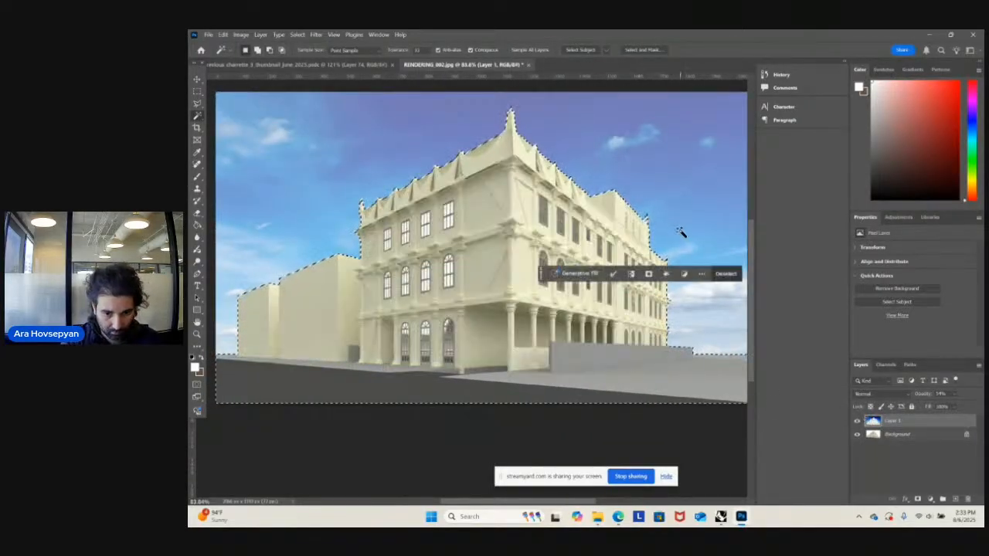
alt+scroll(682, 233, down, 1)
alt+scroll(681, 233, down, 4)
key(ctrl+d)
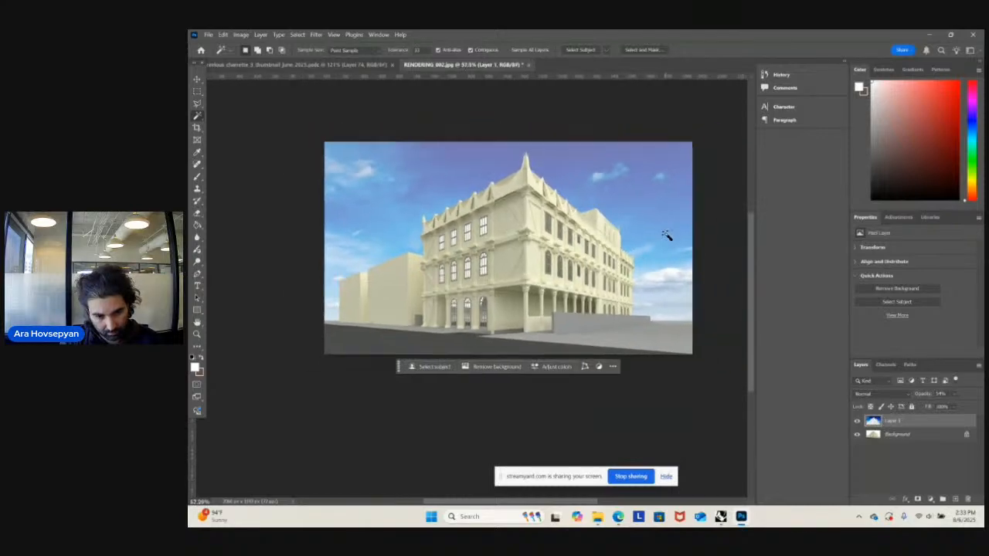
- Undo the deselection and the deletion of the sky over the buildings, and hide the sky layer
alt+scroll(699, 278, up, 2)
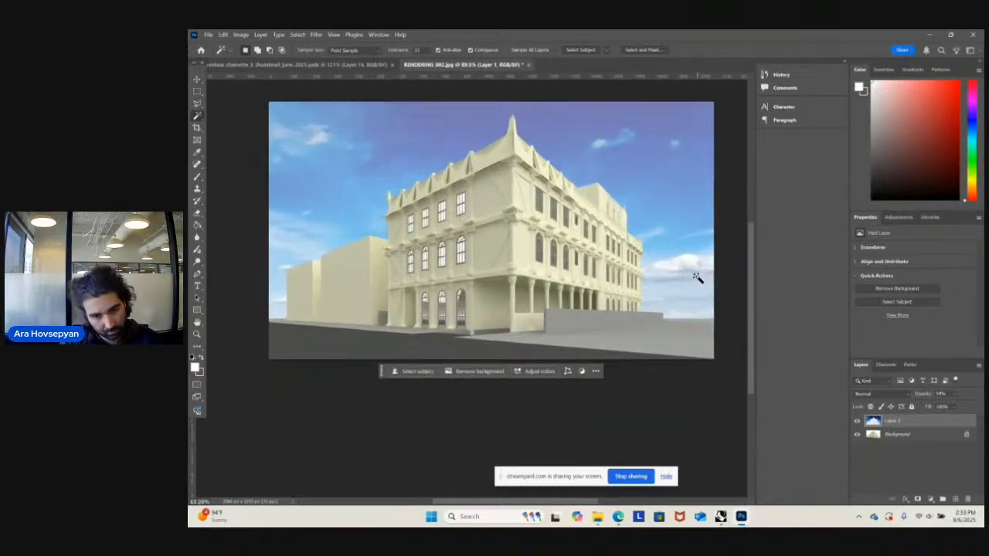
alt+scroll(694, 277, down, 1)
alt+scroll(688, 275, up, 1)
click(688, 276)
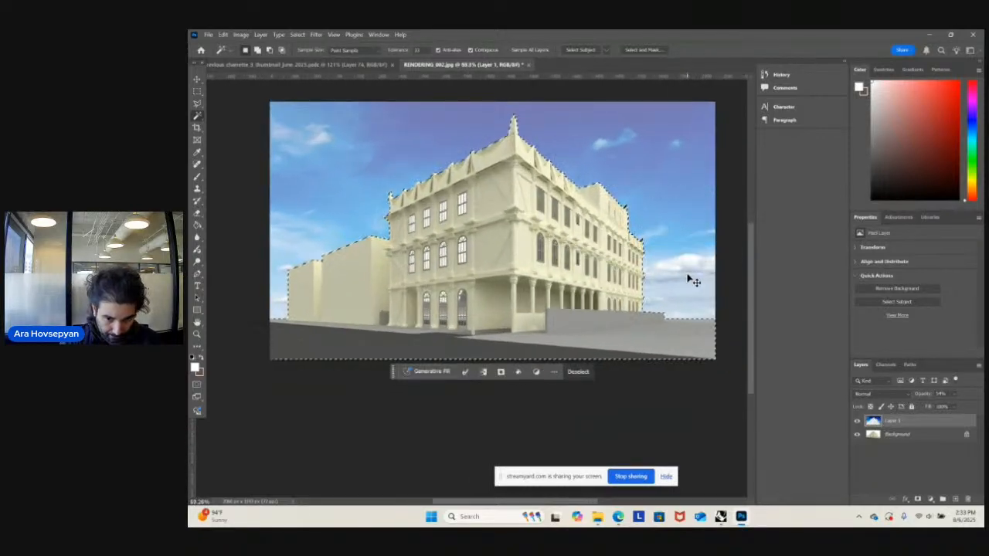
click(856, 421)
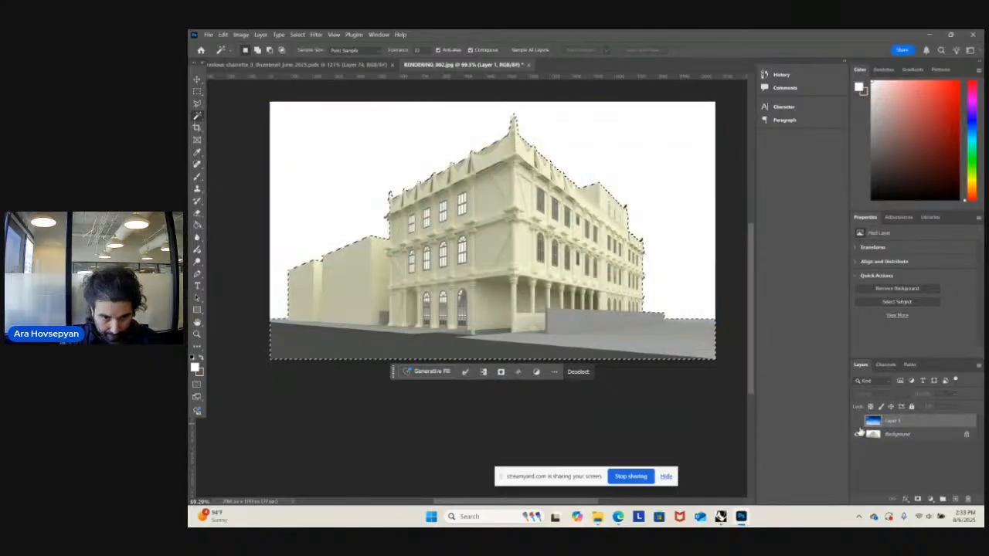
- On the Background layer, select the white window panes within the building selection using Color Range with sampled colors and fuzziness 40
alt+scroll(469, 255, up, 2)
alt+scroll(469, 255, down, 1)
alt+scroll(469, 254, up, 2)
click(316, 34)
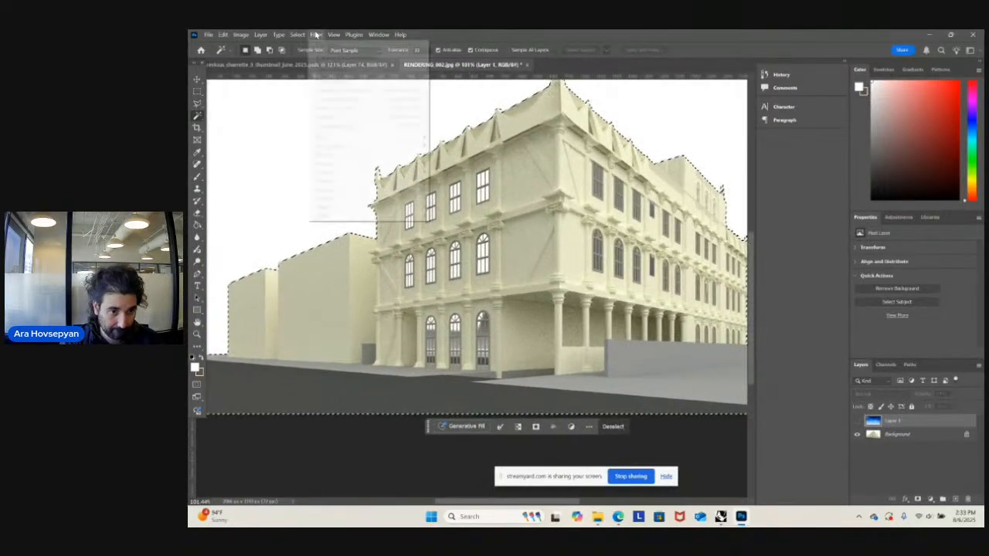
key(Escape)
key(alt+[)
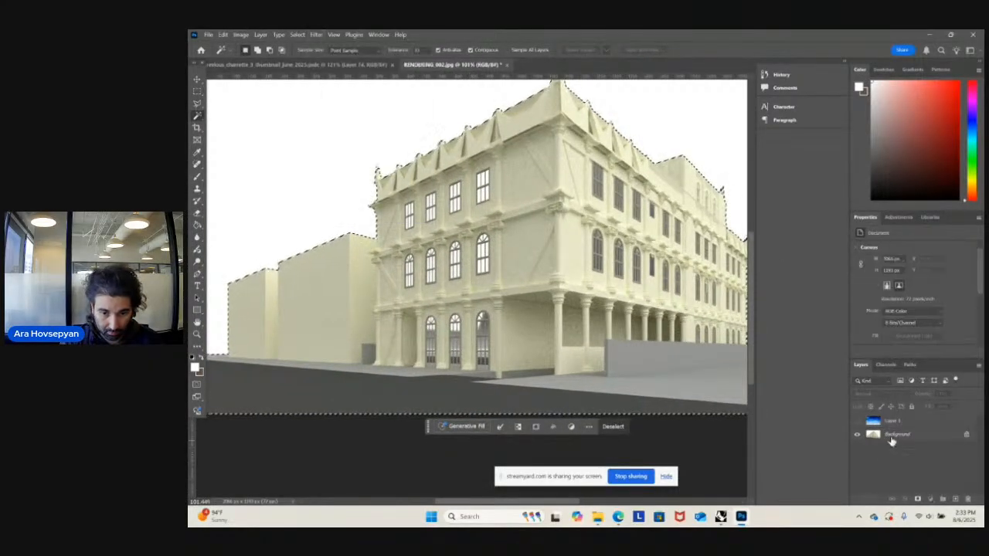
click(260, 35)
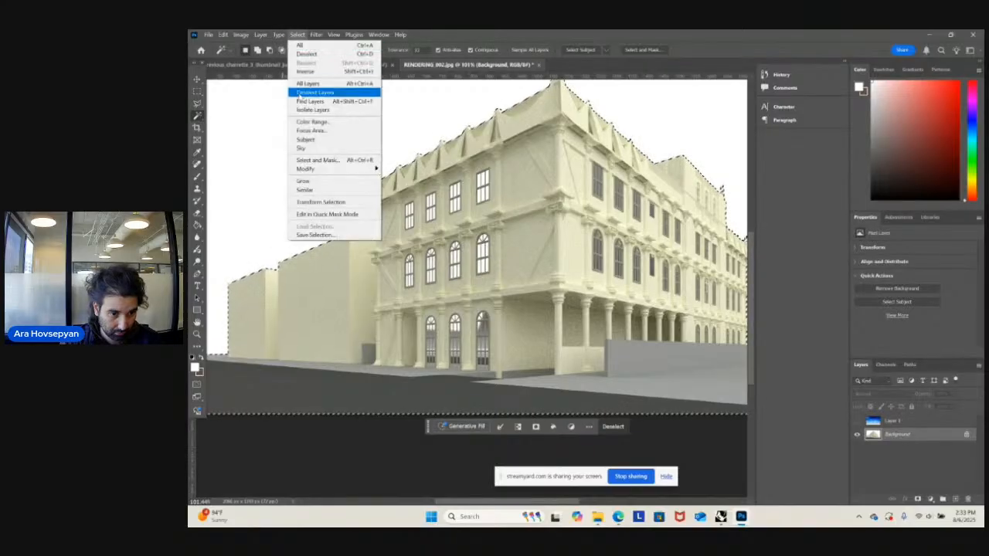
click(320, 125)
alt+scroll(495, 250, up, 5)
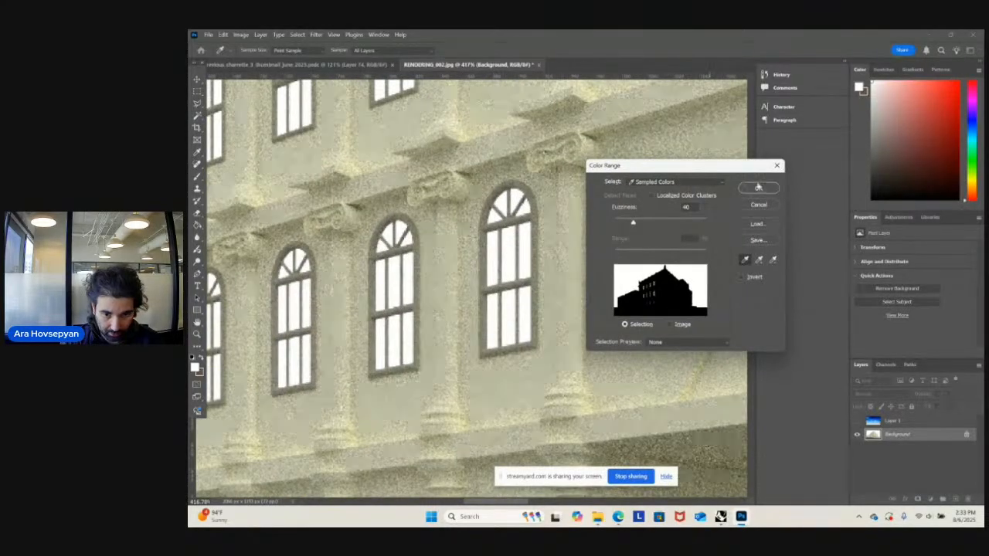
click(758, 187)
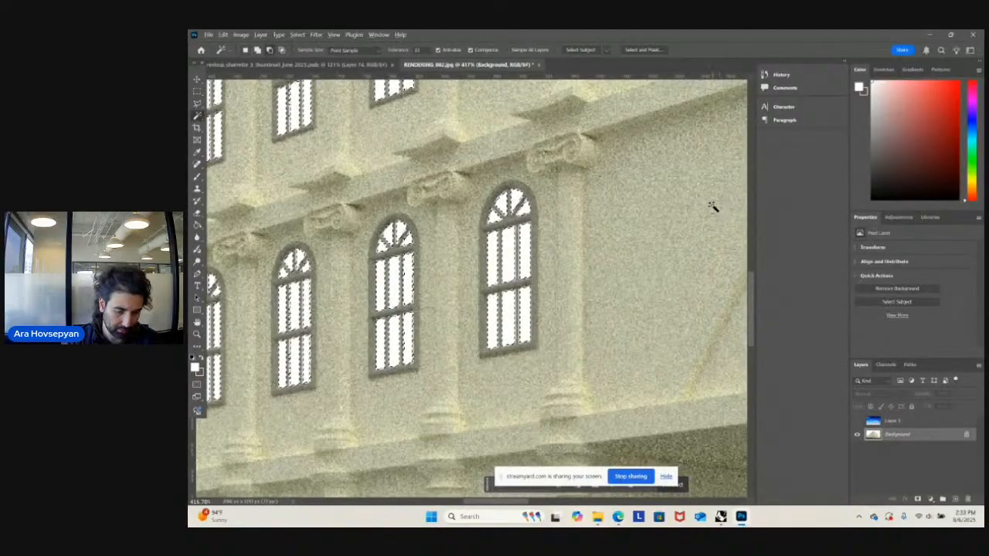
- Show the sky layer and add the white sky area of the Background layer to the window-pane selection
alt+scroll(712, 208, down, 5)
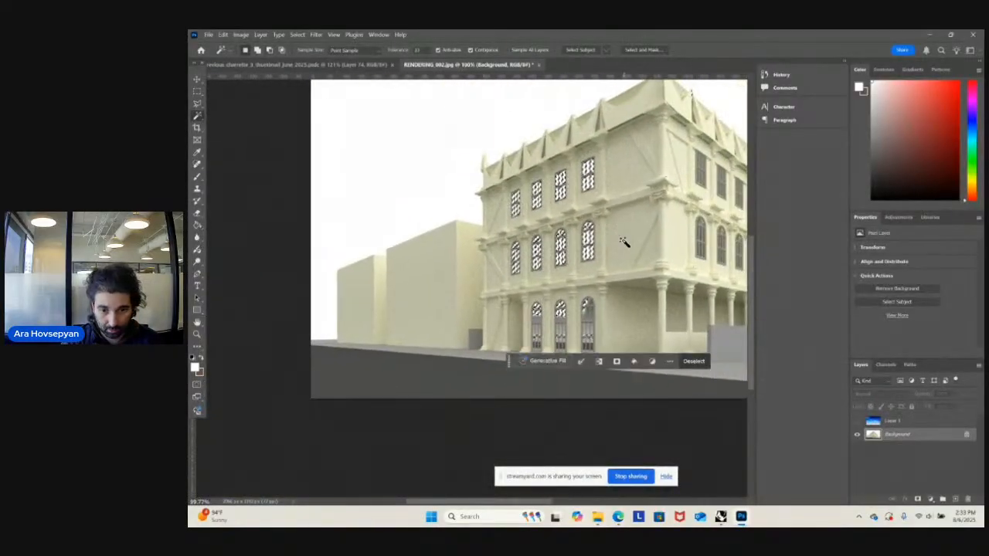
alt+scroll(572, 263, down, 2)
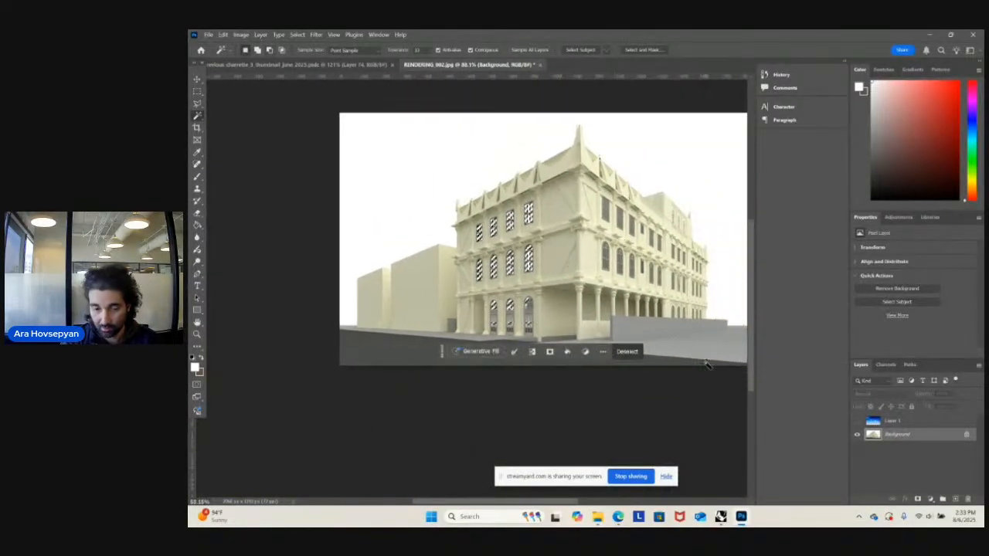
click(856, 421)
click(897, 421)
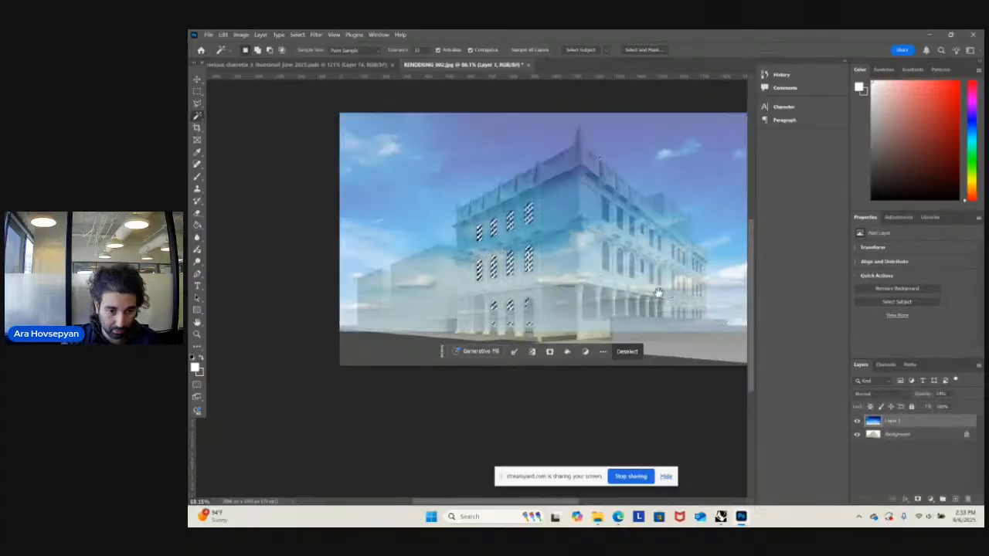
click(893, 458)
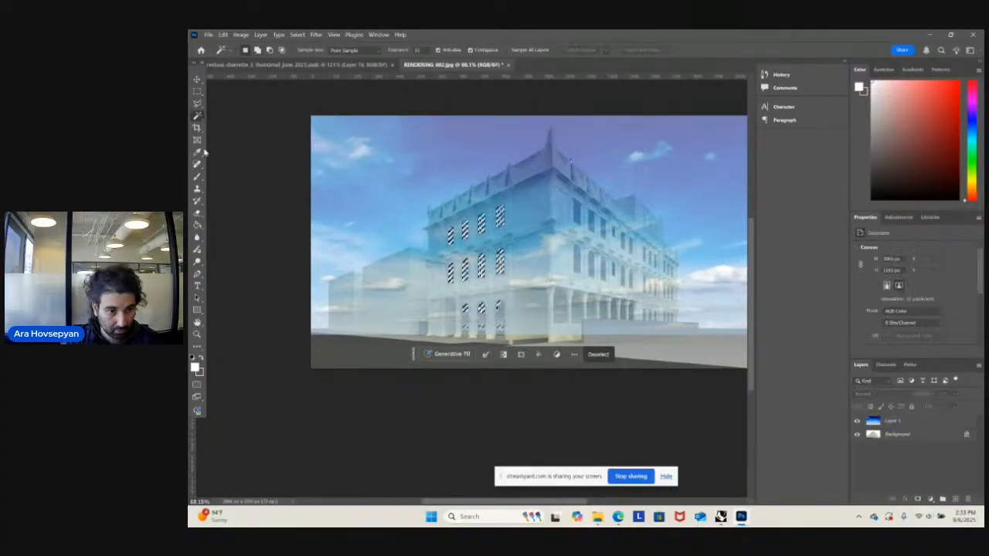
click(893, 435)
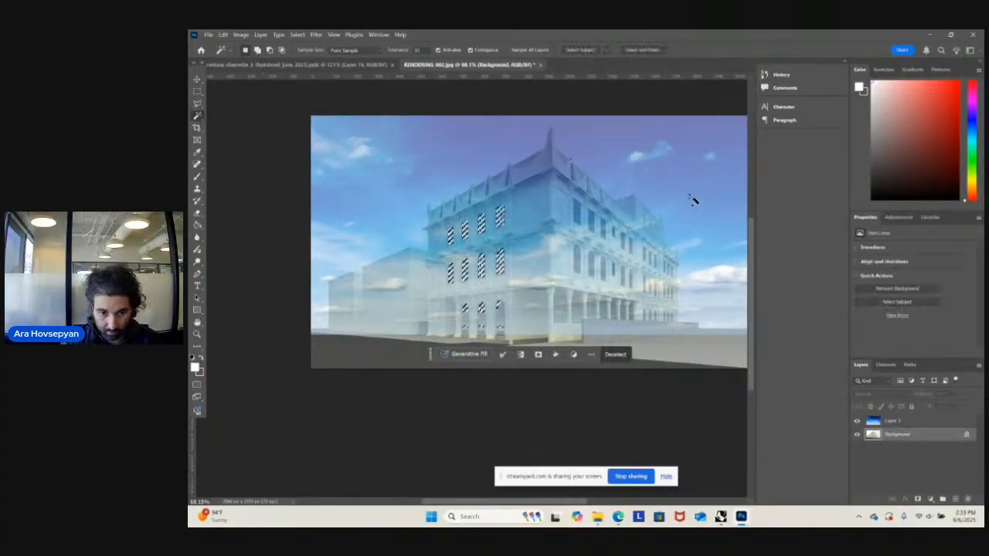
scroll(693, 203, right, 3)
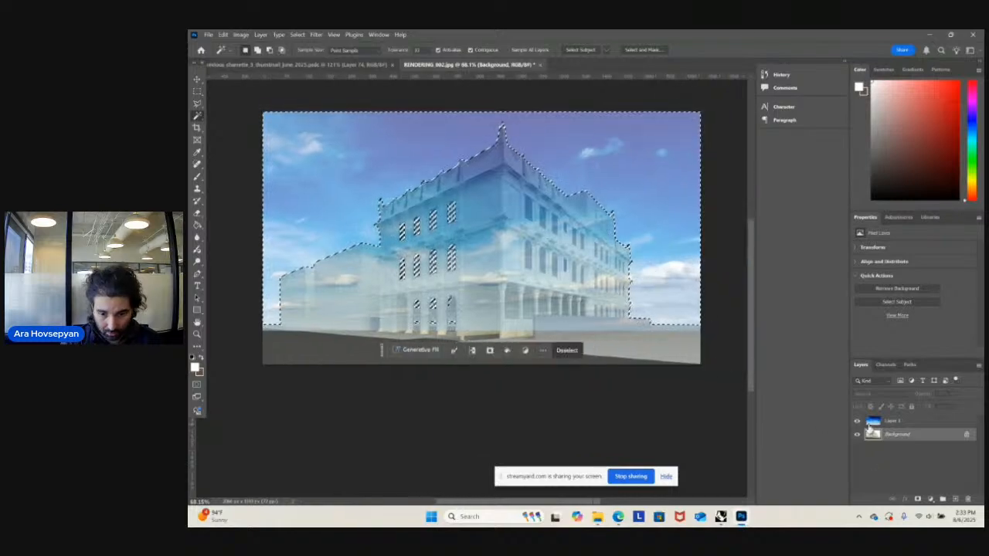
- Activate the sky layer and toggle its visibility to check the combined sky and window selection against the rendering
click(874, 423)
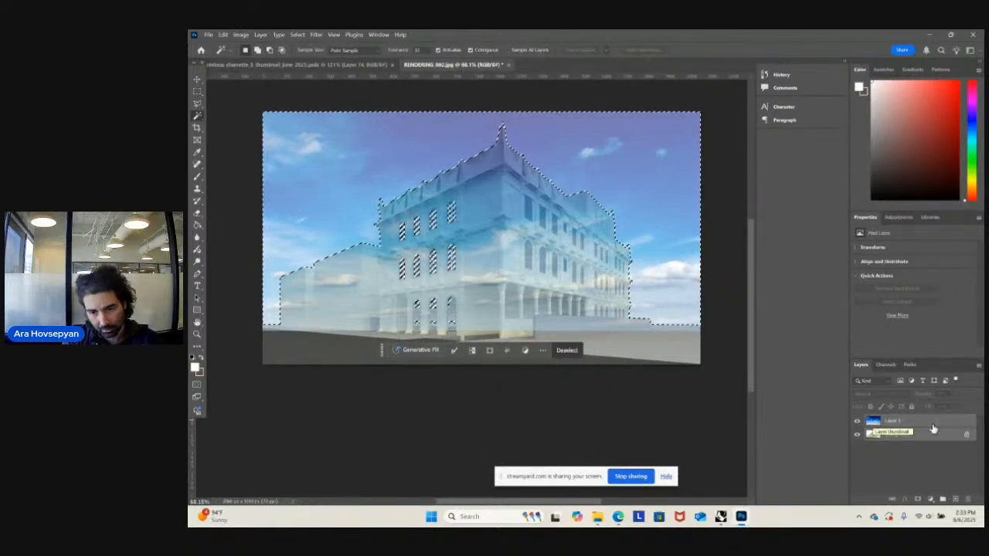
click(857, 423)
click(857, 423)
alt+scroll(546, 266, up, 4)
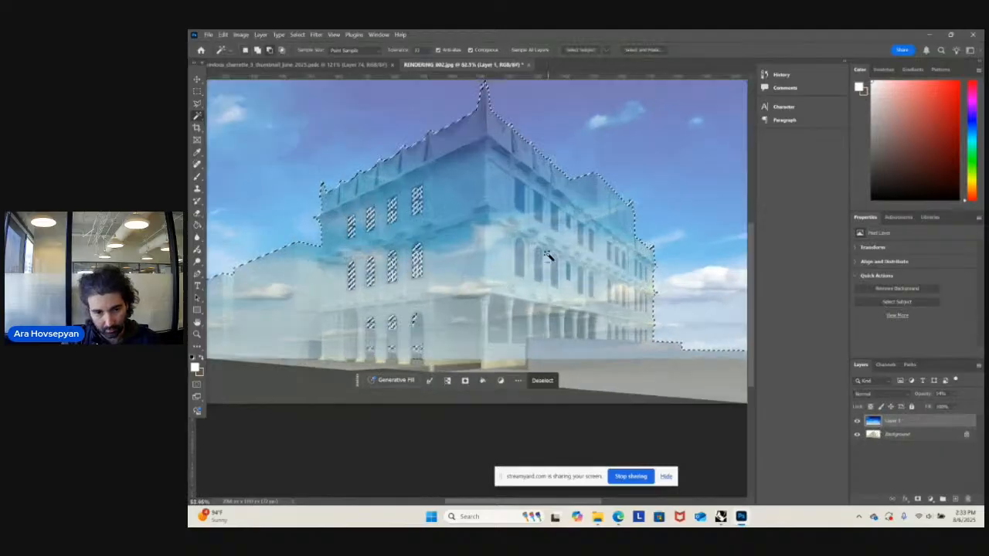
alt+scroll(546, 265, down, 4)
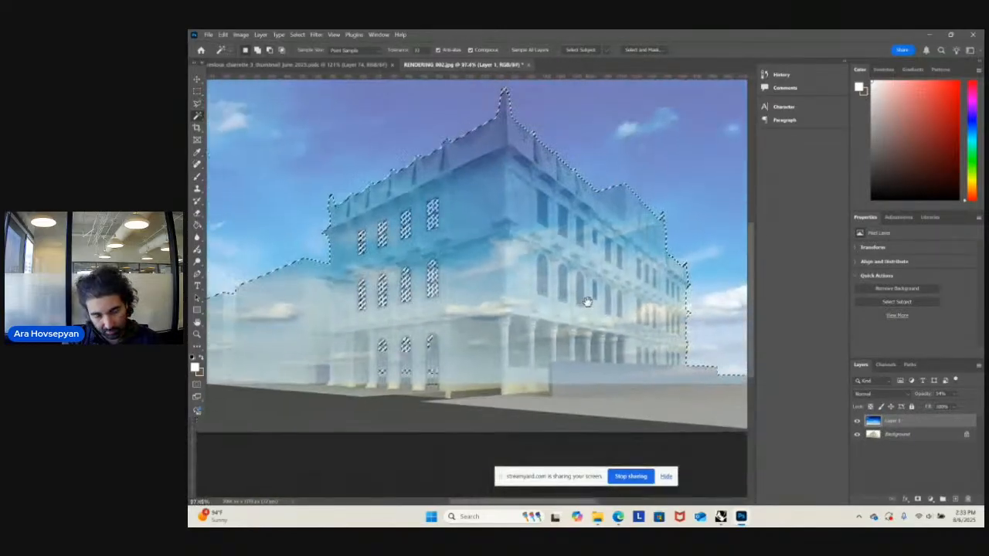
alt+scroll(603, 314, down, 2)
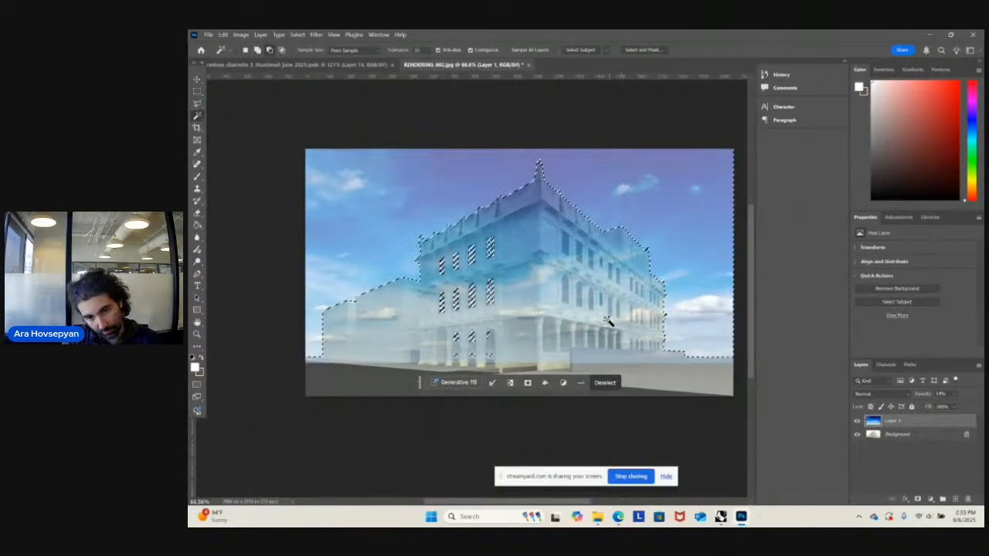
alt+scroll(585, 297, up, 4)
alt+scroll(468, 294, down, 4)
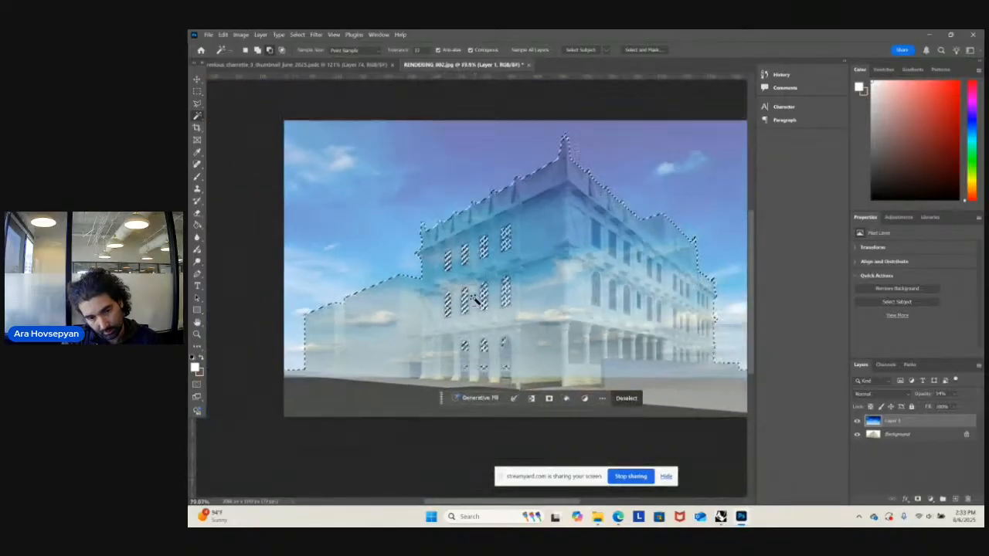
drag(569, 318, 537, 319)
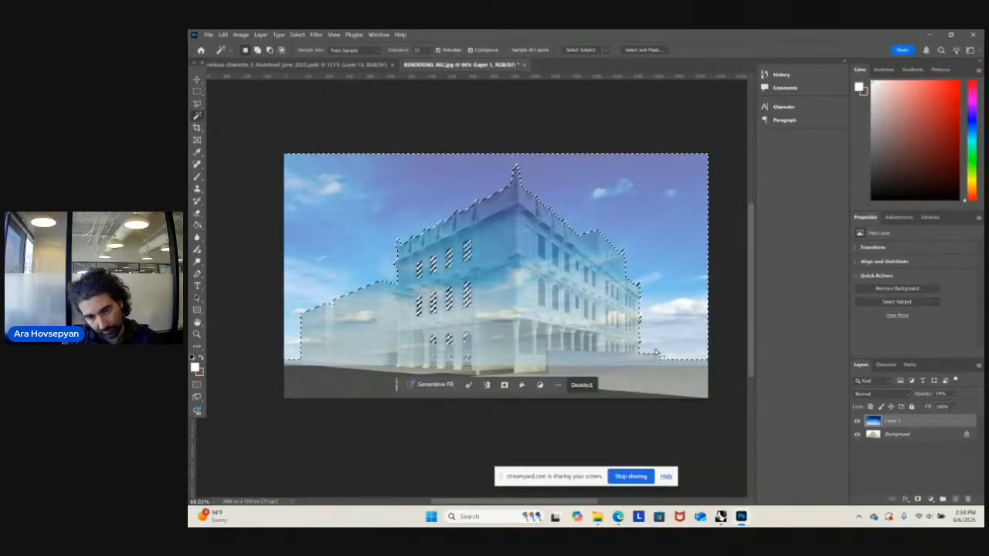
click(857, 421)
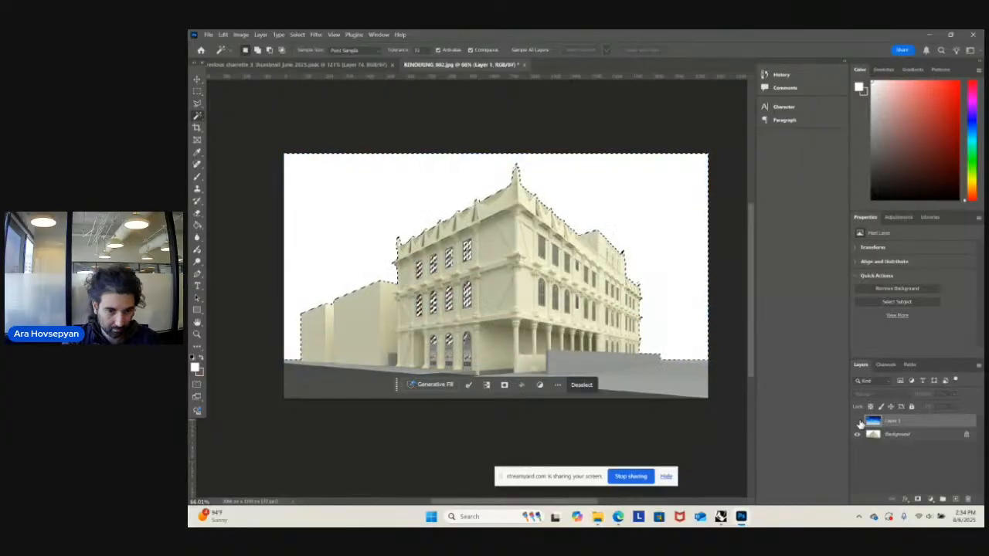
click(859, 422)
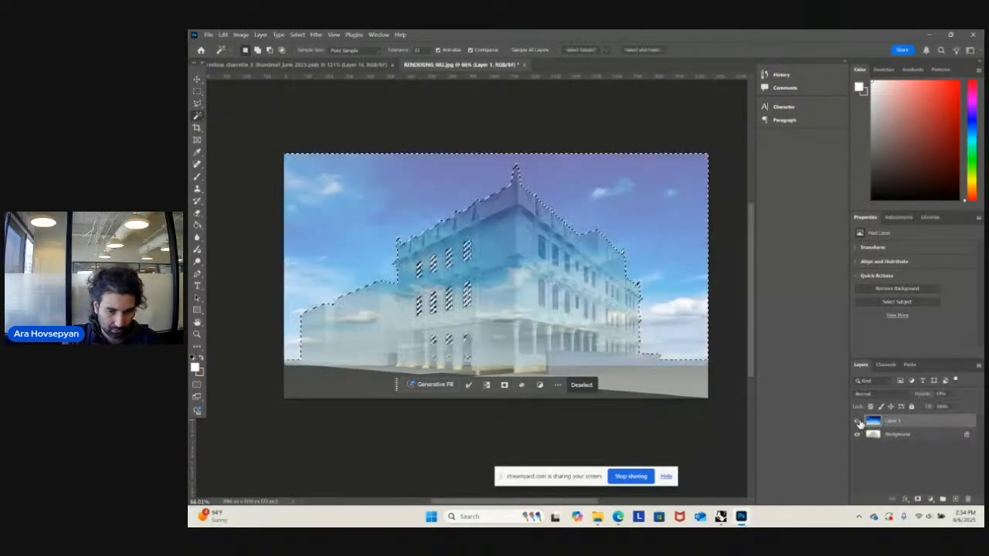
click(858, 422)
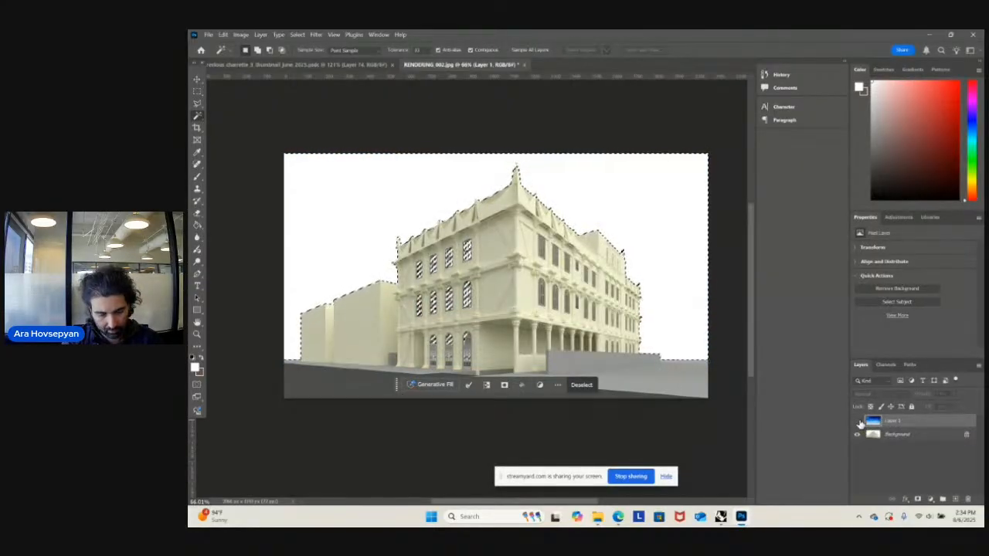
click(858, 422)
alt+scroll(585, 321, up, 5)
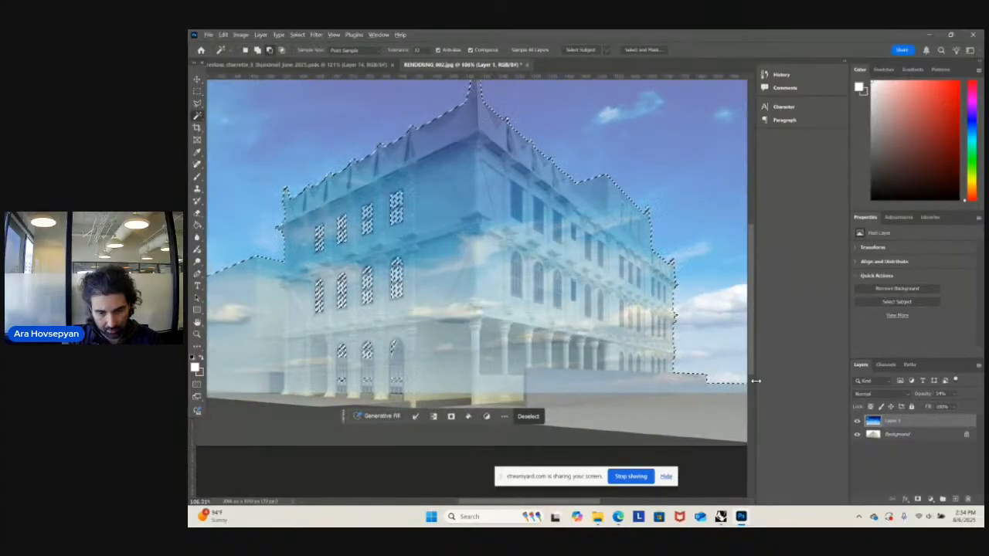
alt+scroll(742, 382, down, 2)
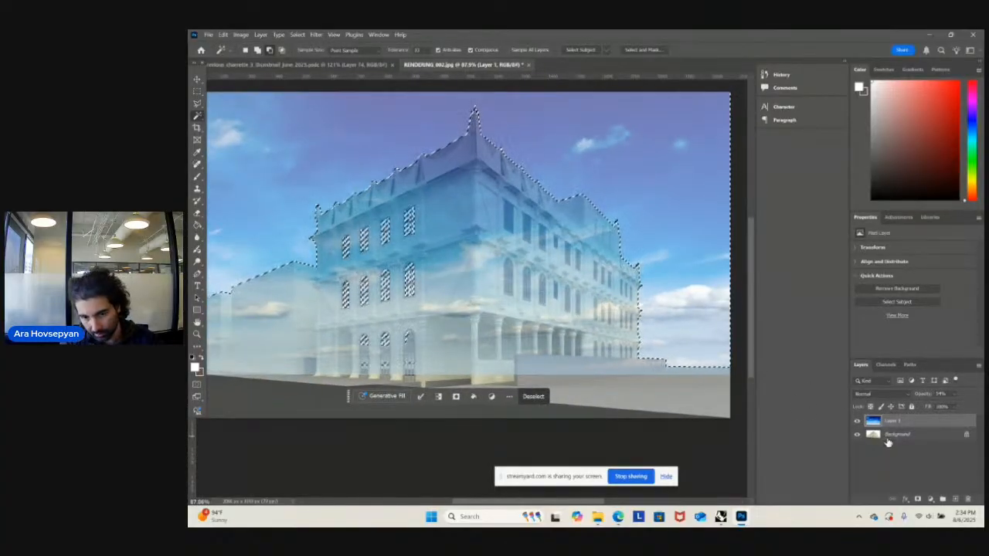
- Copy the selected sky and window areas of the sky layer to a new layer and hide the original sky layer
key(ctrl+j)
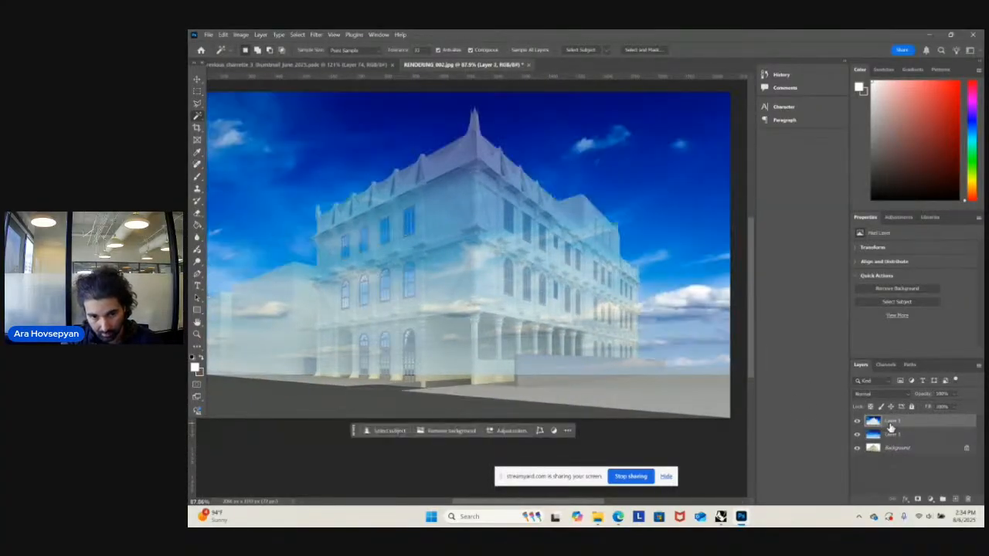
click(857, 435)
alt+scroll(642, 391, down, 2)
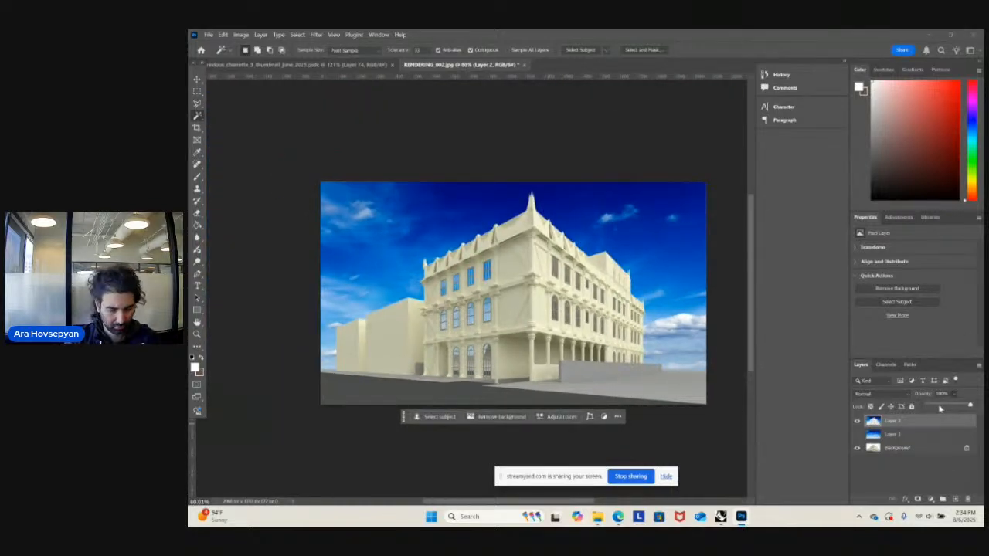
drag(553, 318, 551, 319)
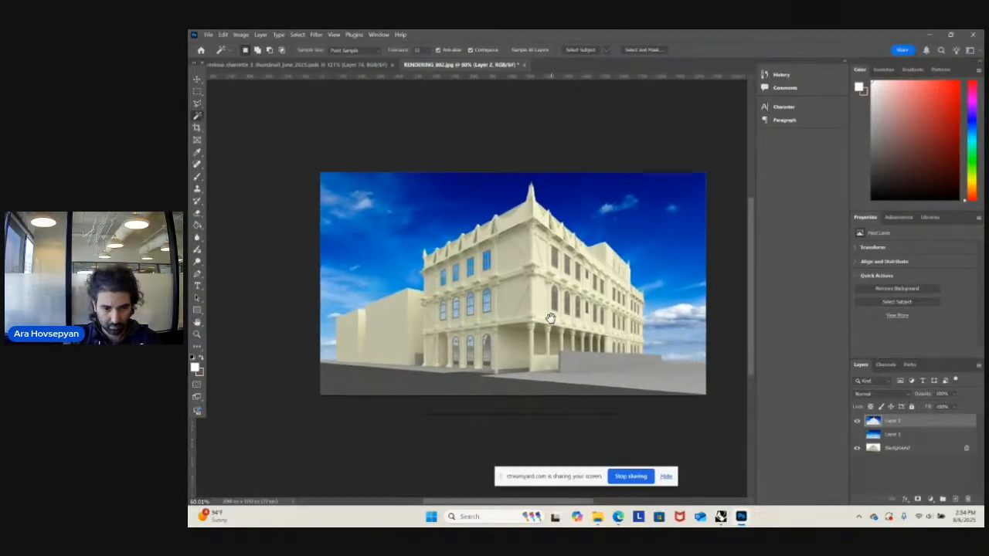
alt+scroll(551, 319, up, 2)
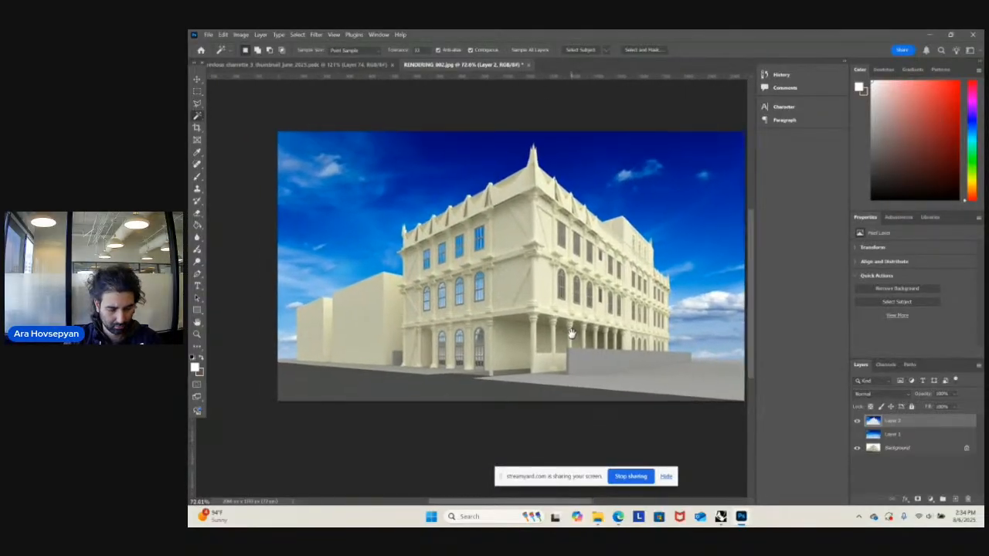
- Save the layered rendering as a Creative Cloud document named RENDERING_002
key(ctrl+s)
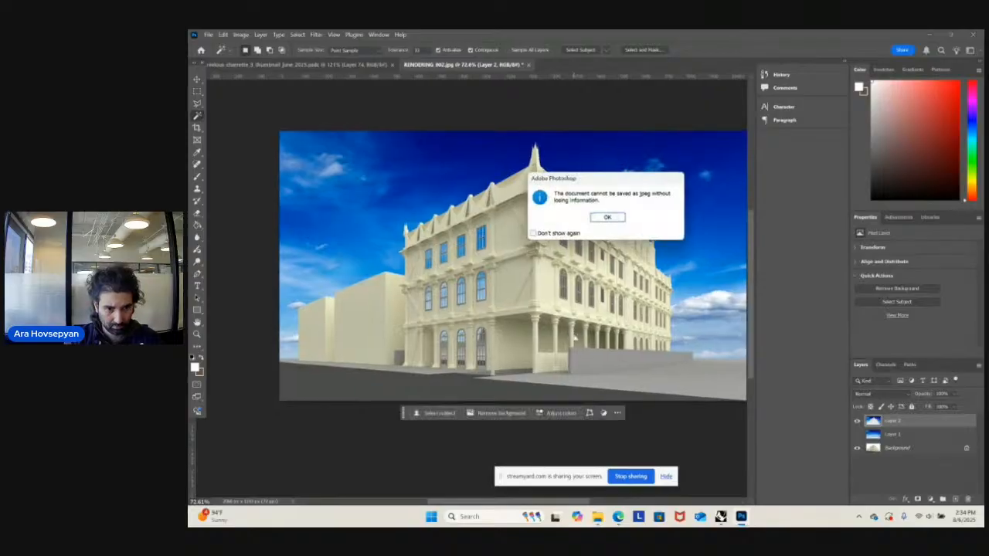
key(Return)
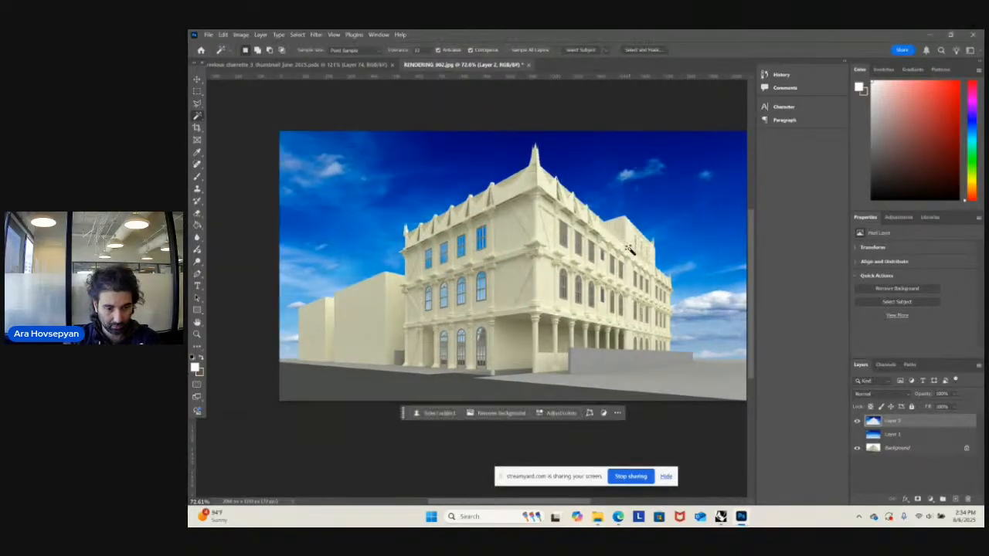
key(ctrl+s)
key(Return)
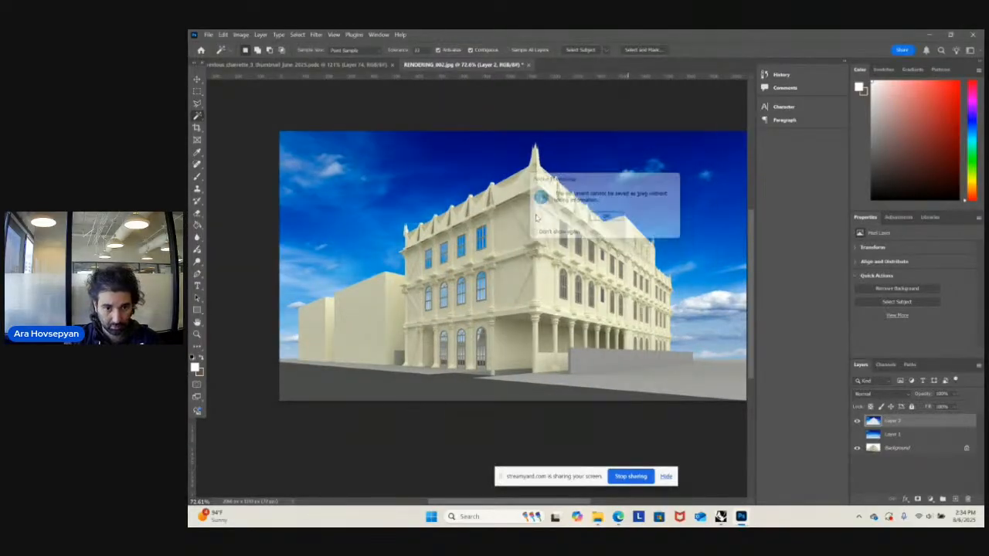
click(197, 92)
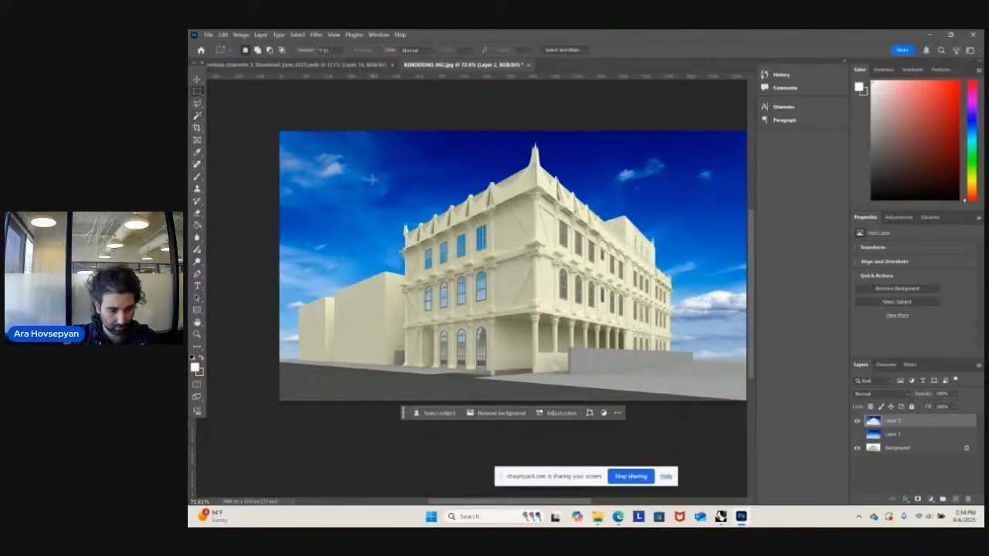
key(ctrl+s)
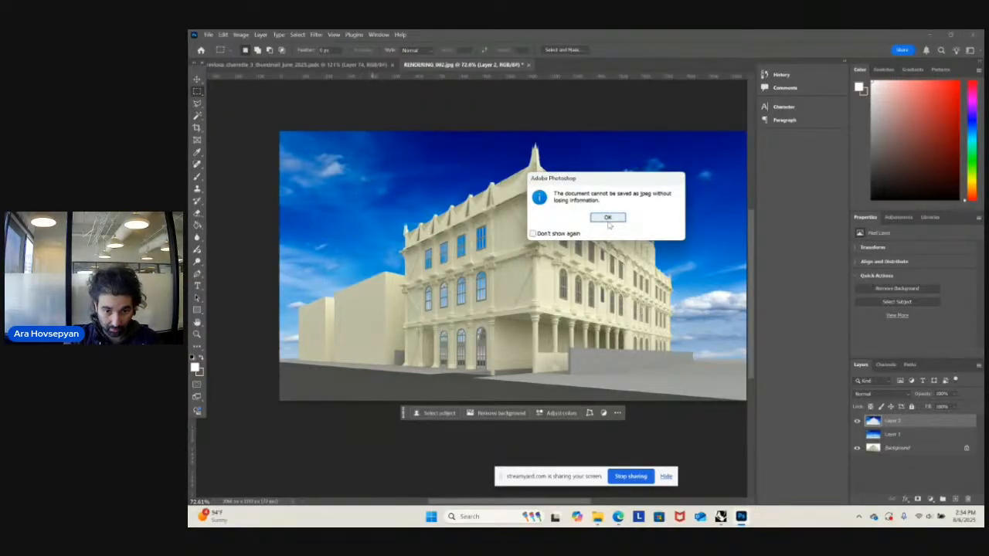
click(608, 219)
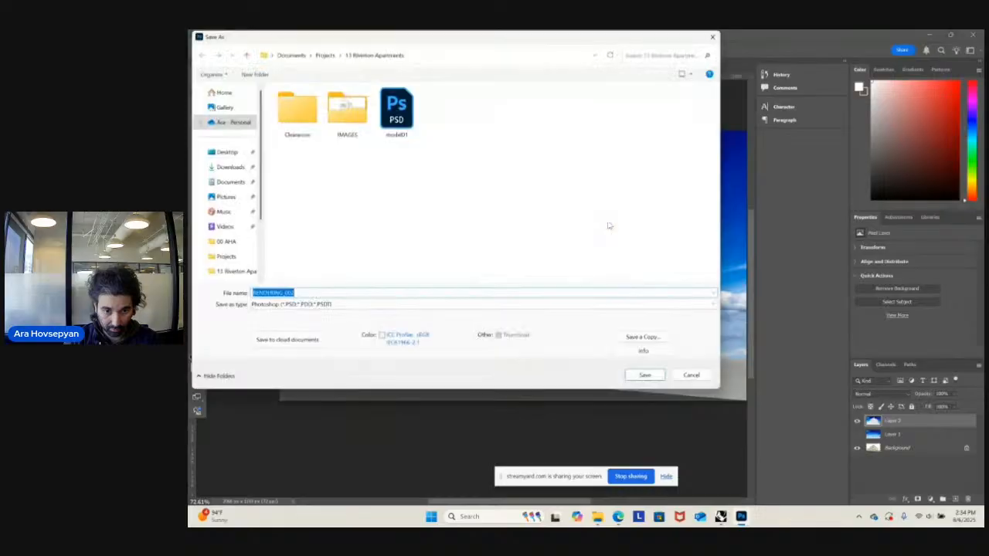
click(310, 343)
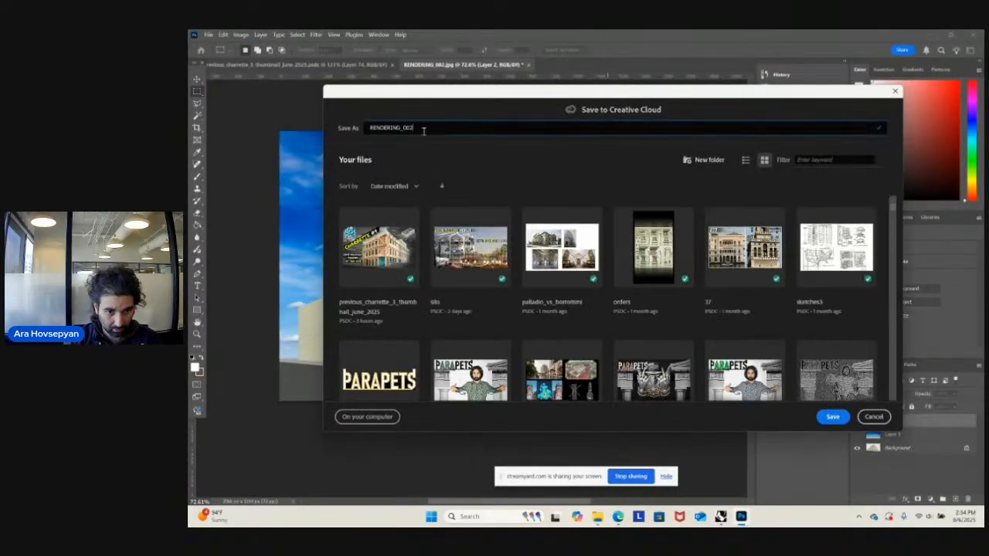
click(836, 417)
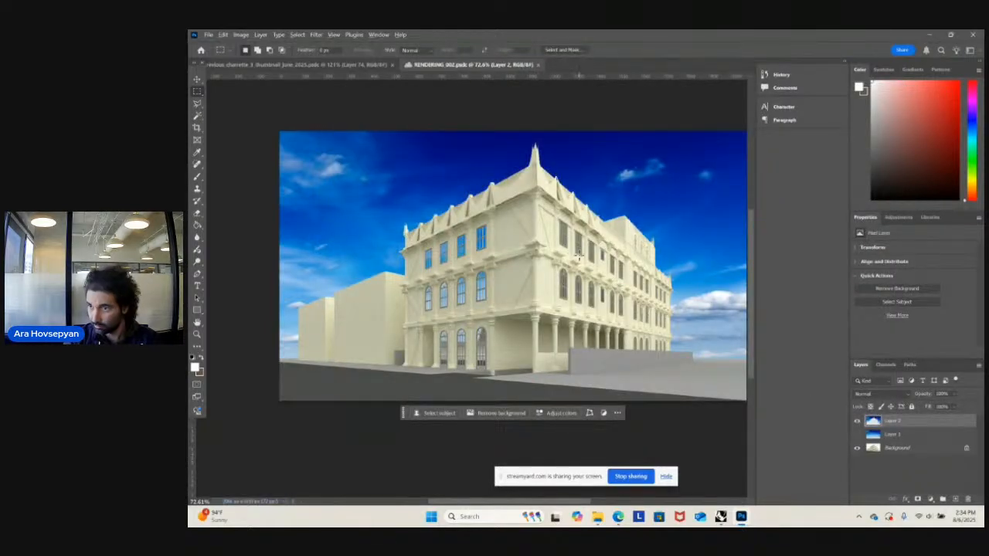
- Toggle the cut-out sky layer to compare the rendering with and without it, and set its opacity to 50%
alt+scroll(579, 256, down, 1)
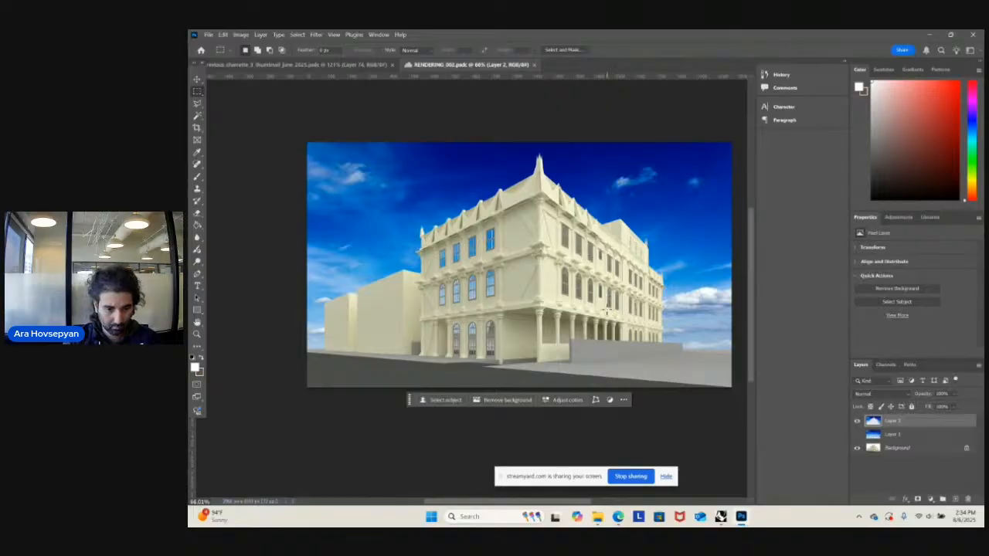
alt+scroll(608, 309, up, 10)
alt+scroll(458, 334, down, 9)
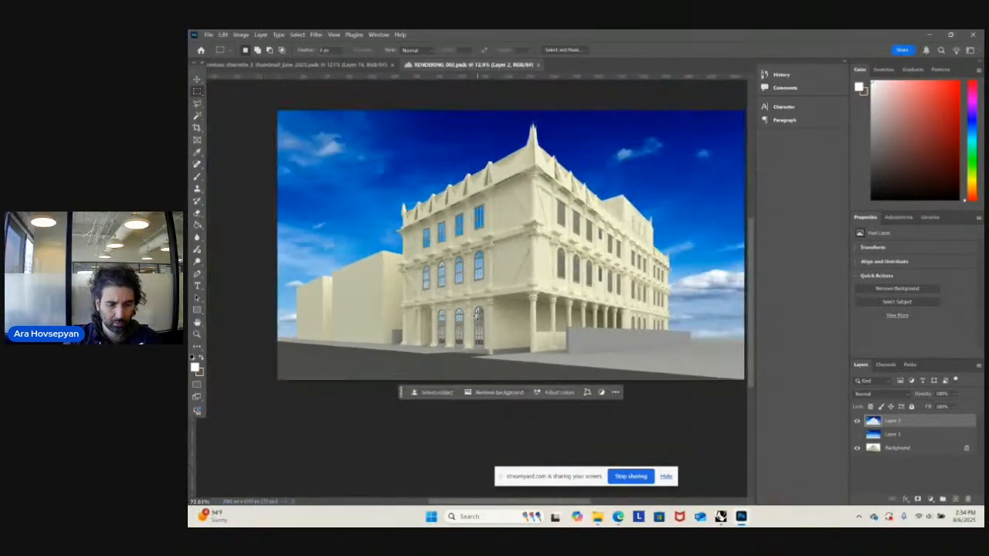
alt+scroll(477, 313, down, 3)
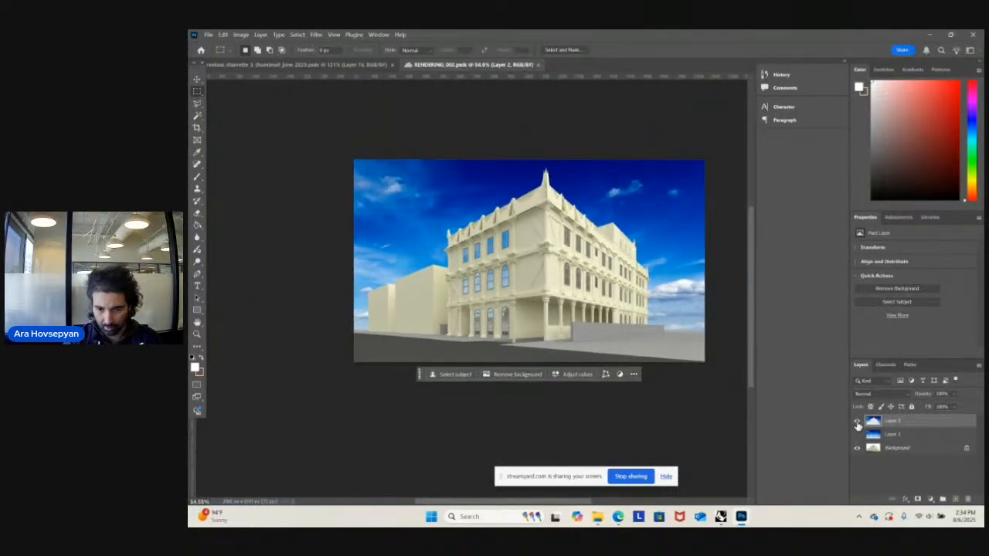
click(856, 421)
click(856, 422)
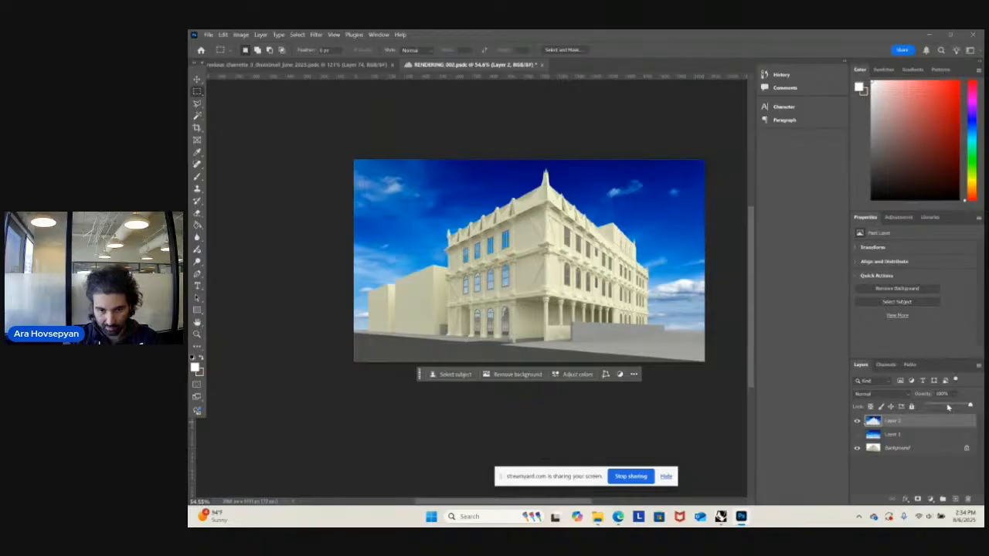
click(949, 407)
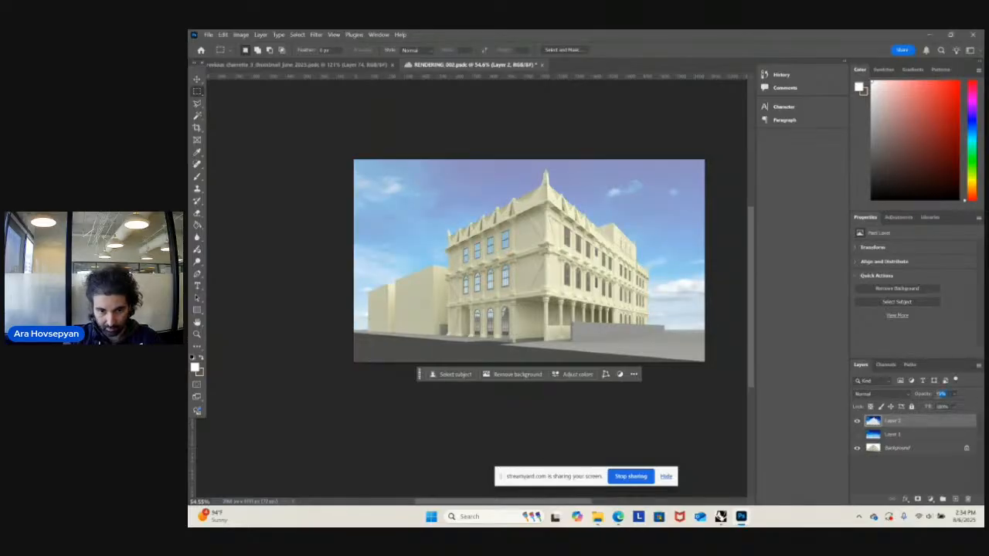
text(30)
key(Return)
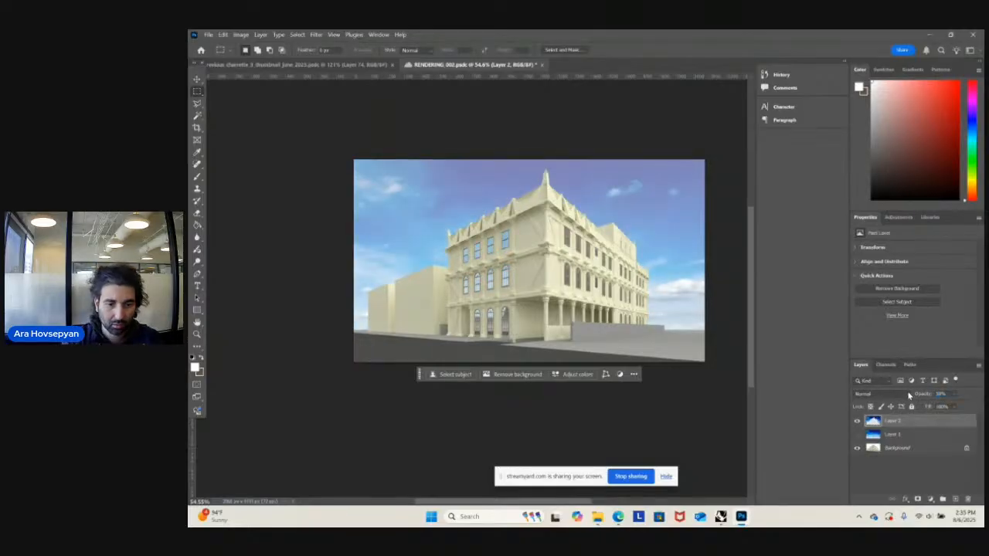
- Inspect the rendering closely, hide the 50% cut-out sky layer and activate the background rendering layer
alt+scroll(608, 325, up, 2)
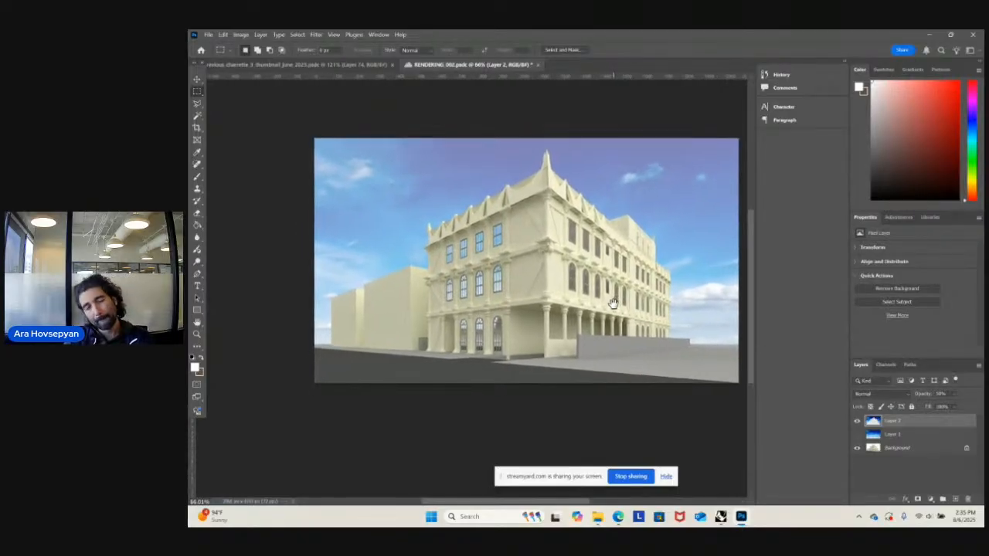
alt+scroll(623, 303, up, 2)
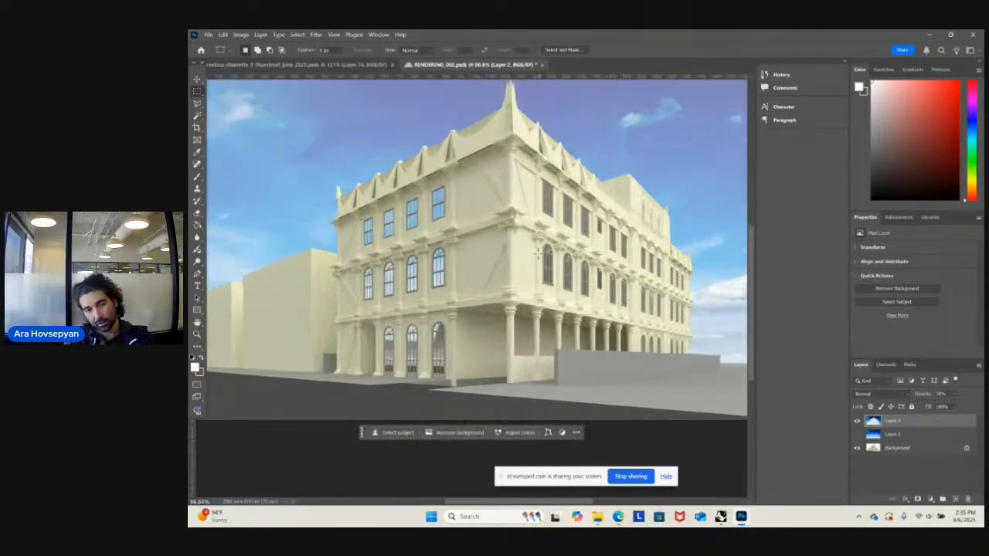
alt+scroll(537, 253, down, 2)
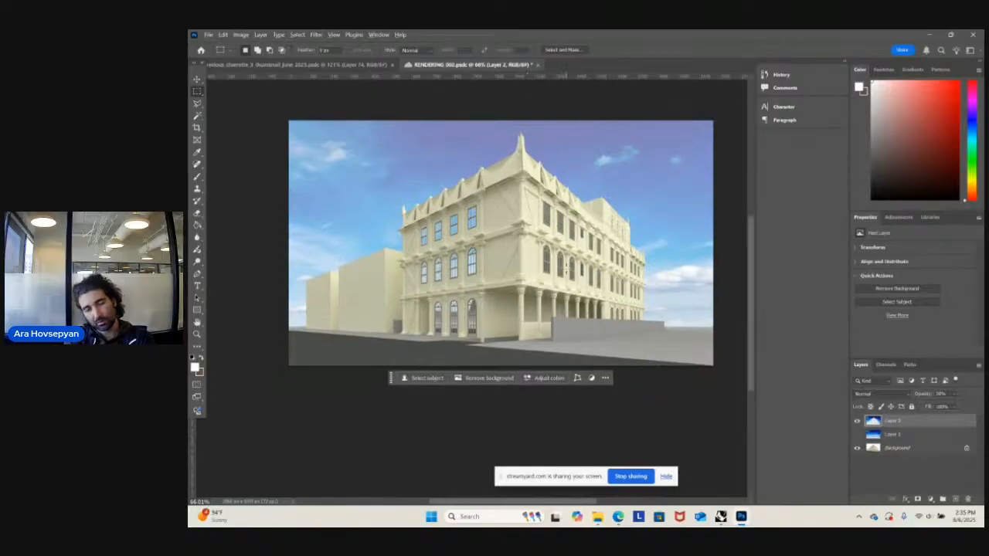
alt+scroll(594, 267, up, 2)
click(857, 422)
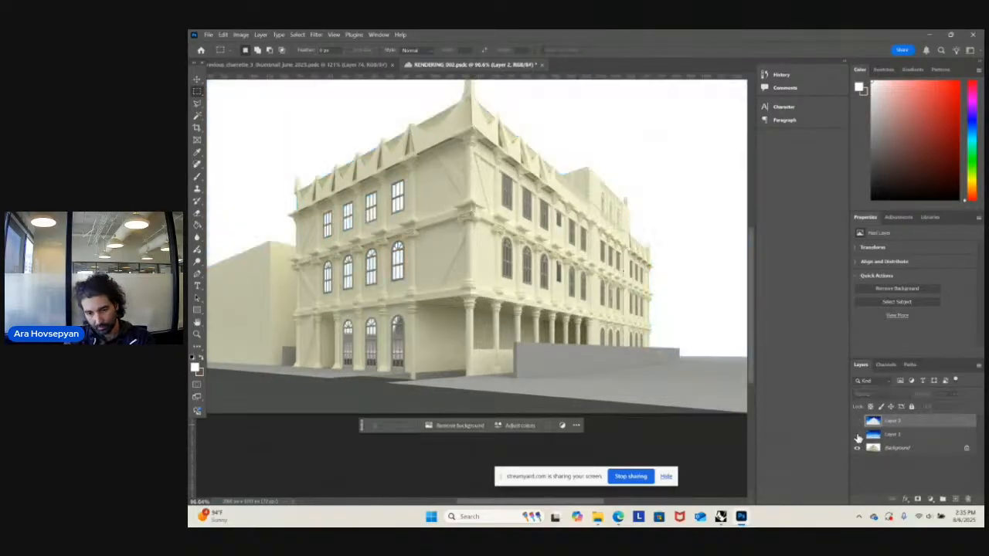
click(857, 435)
click(857, 435)
click(878, 449)
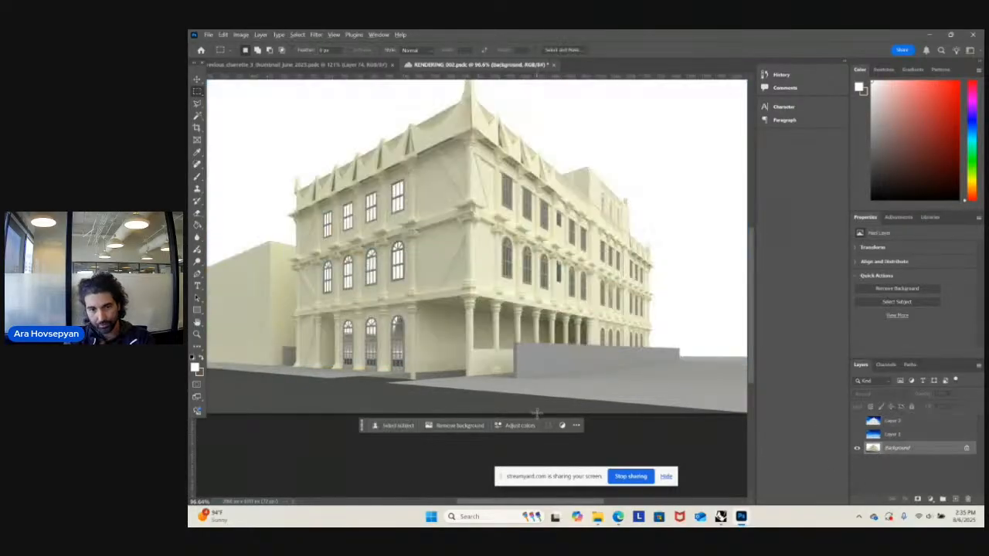
- Select the dark glazing of the street facade by Color Range, sampling the gray of an upper window on the background layer
alt+scroll(437, 233, up, 1)
alt+scroll(438, 233, up, 1)
drag(437, 233, 404, 274)
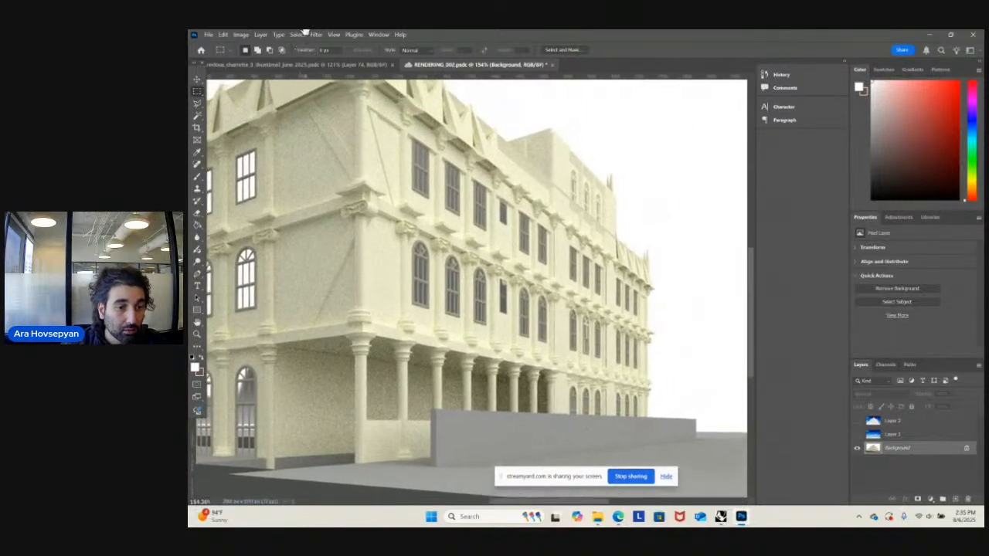
click(297, 34)
click(315, 128)
alt+scroll(503, 238, up, 2)
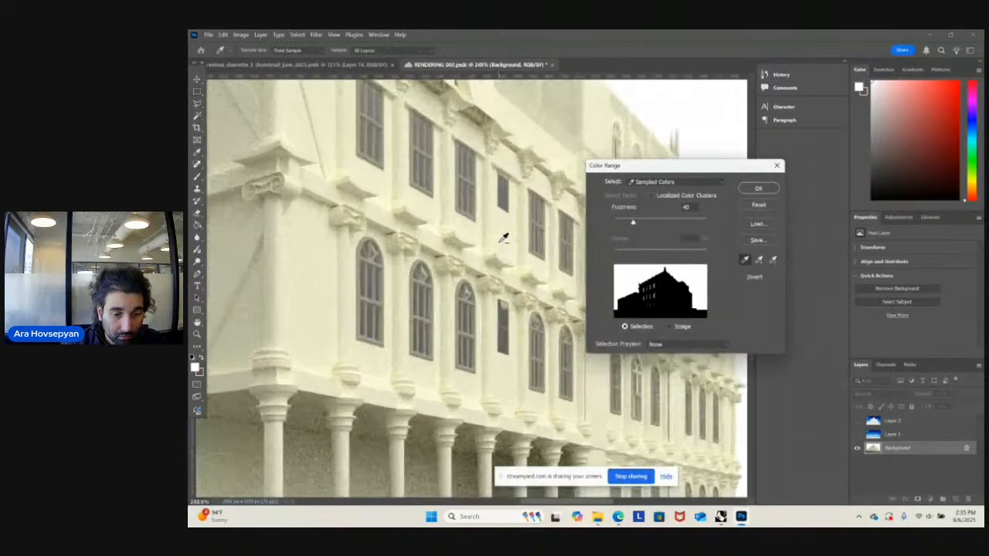
click(543, 234)
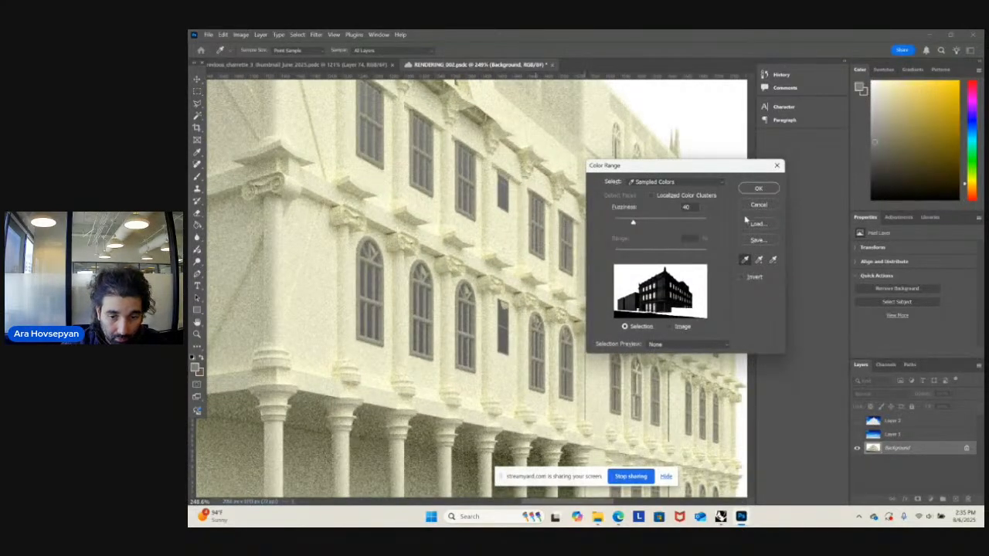
click(758, 190)
alt+scroll(638, 274, down, 5)
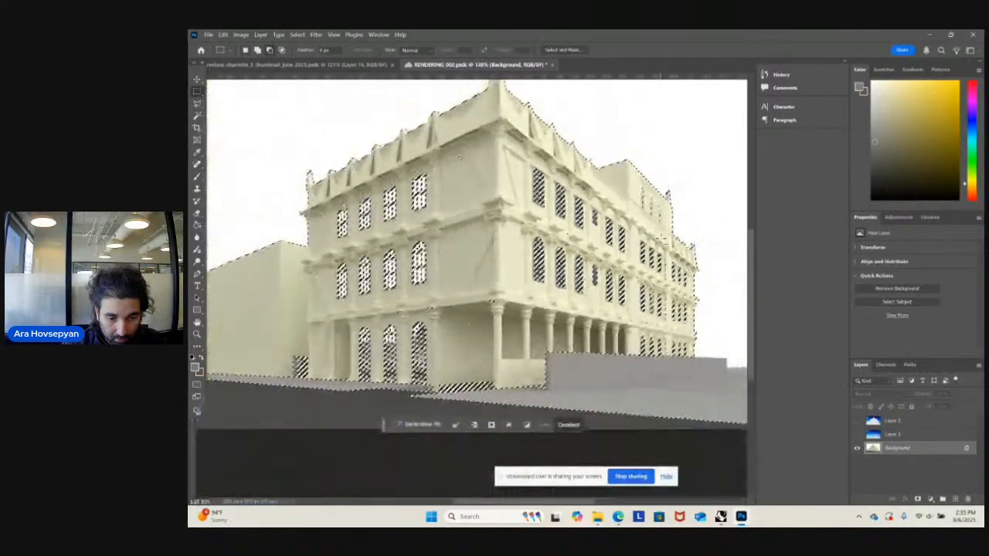
alt+scroll(638, 274, down, 1)
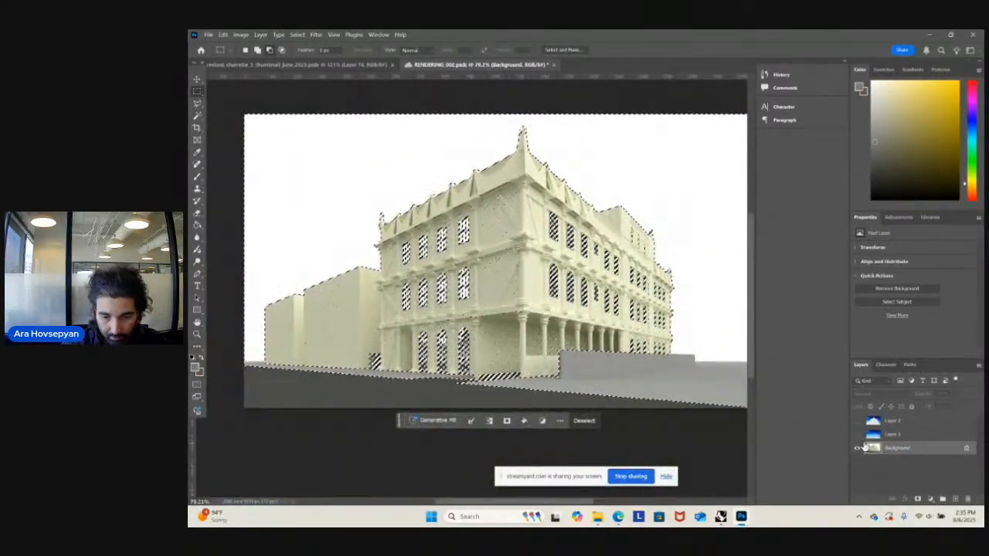
- Copy the selected areas of the full sky layer to a new layer and hide the full sky layer
click(857, 434)
click(876, 438)
key(ctrl+j)
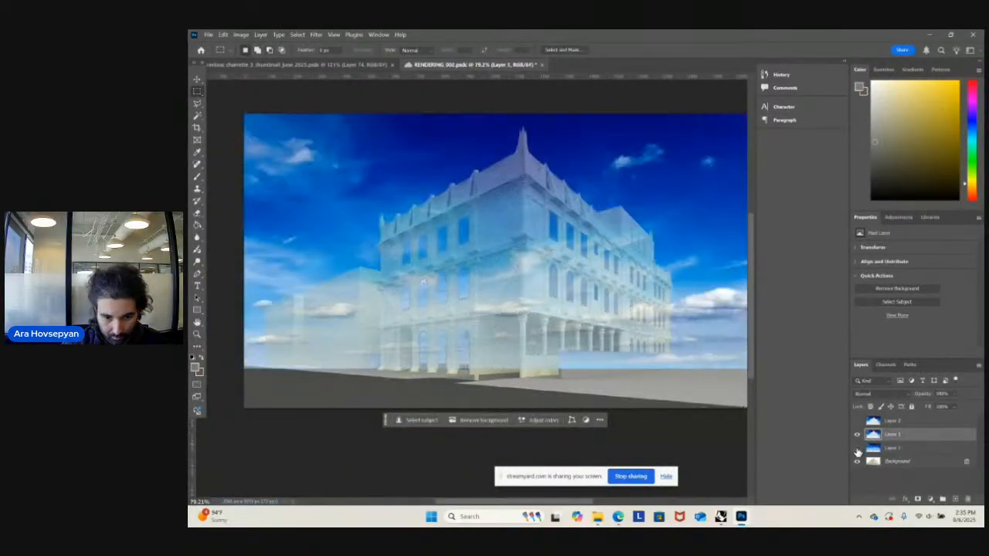
click(858, 452)
- Toggle the new window cut-out and the earlier cut-out sky layer to compare their coverage of the windows
click(857, 439)
click(856, 439)
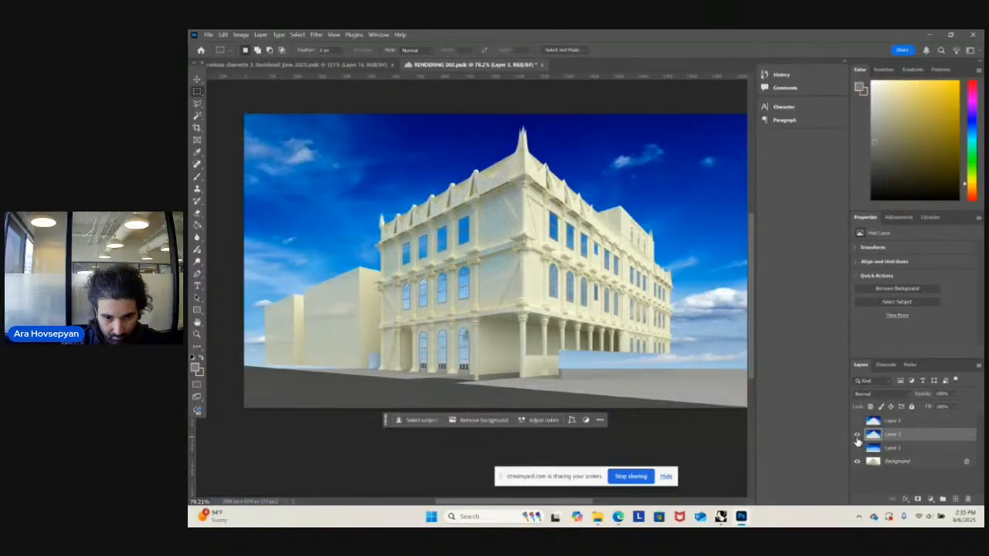
click(858, 436)
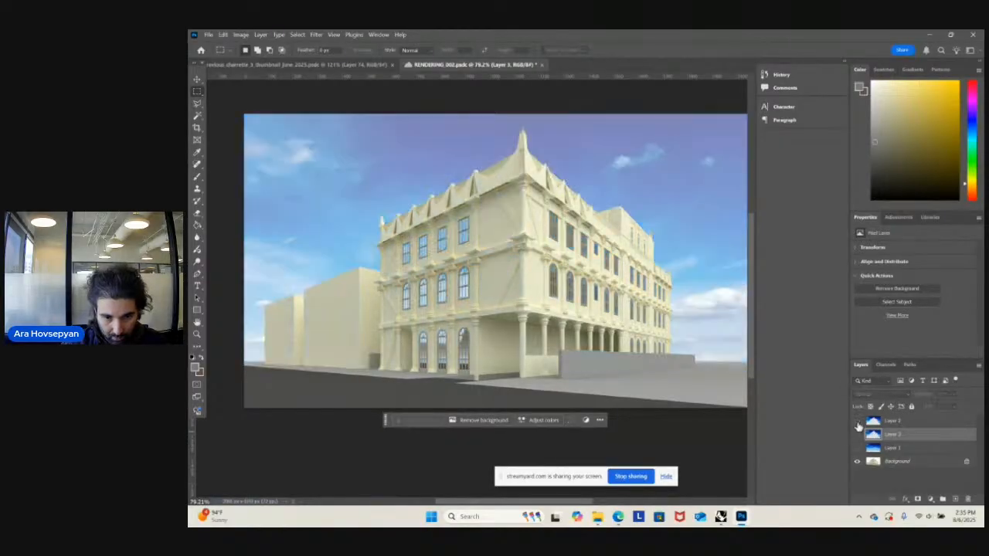
click(858, 424)
click(858, 424)
click(858, 423)
click(858, 436)
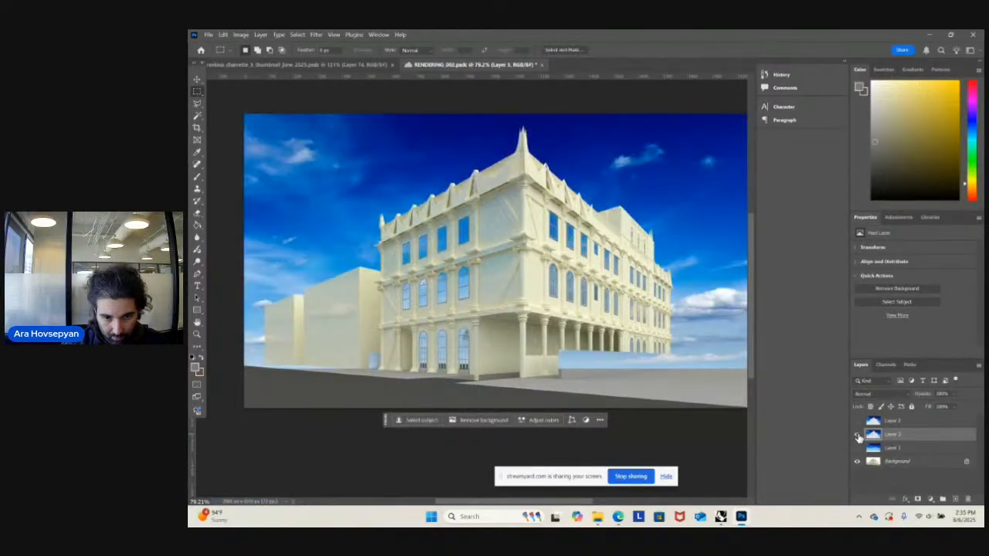
- Set the new cut-out layer's opacity to 50%, then show and activate the earlier cut-out sky layer above it
drag(949, 395, 875, 393)
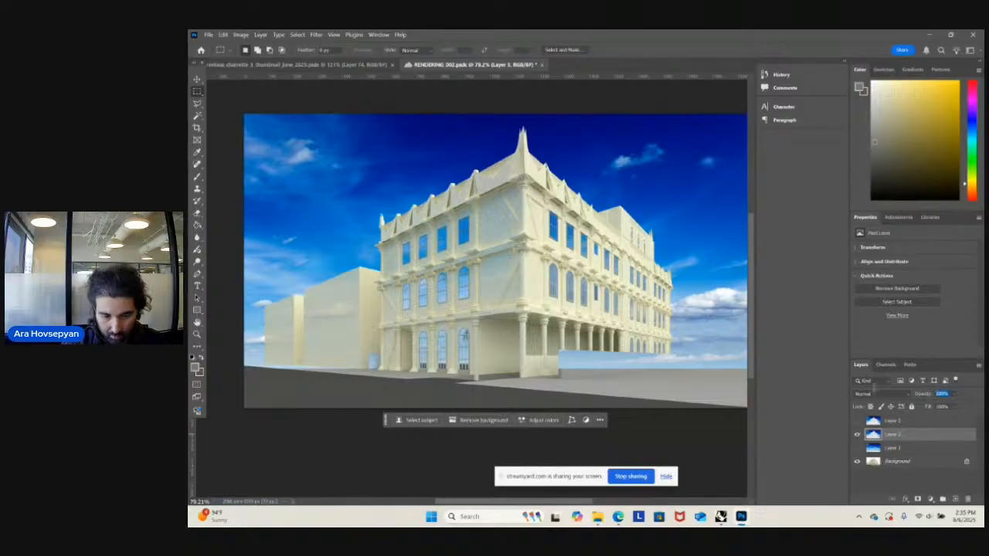
text(50)
key(Return)
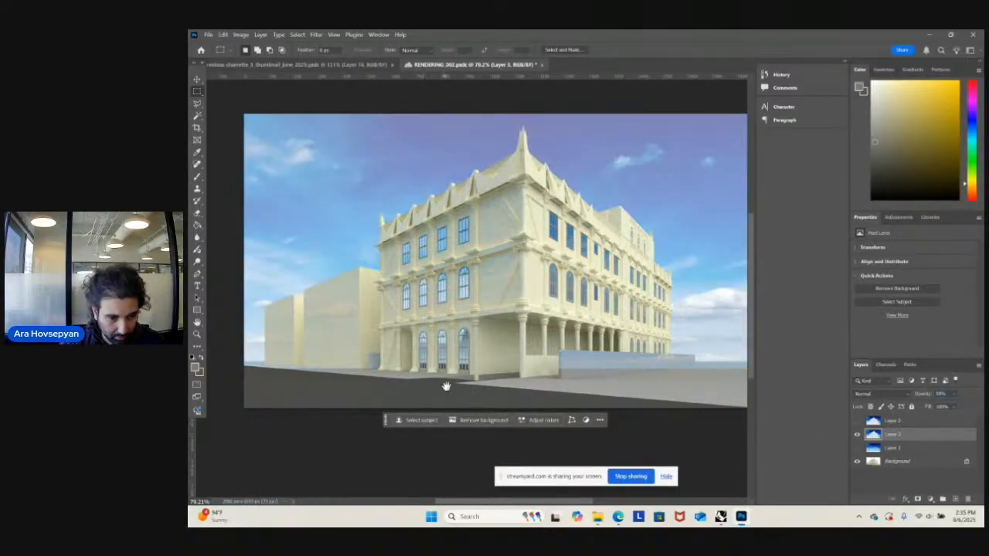
click(856, 435)
click(856, 435)
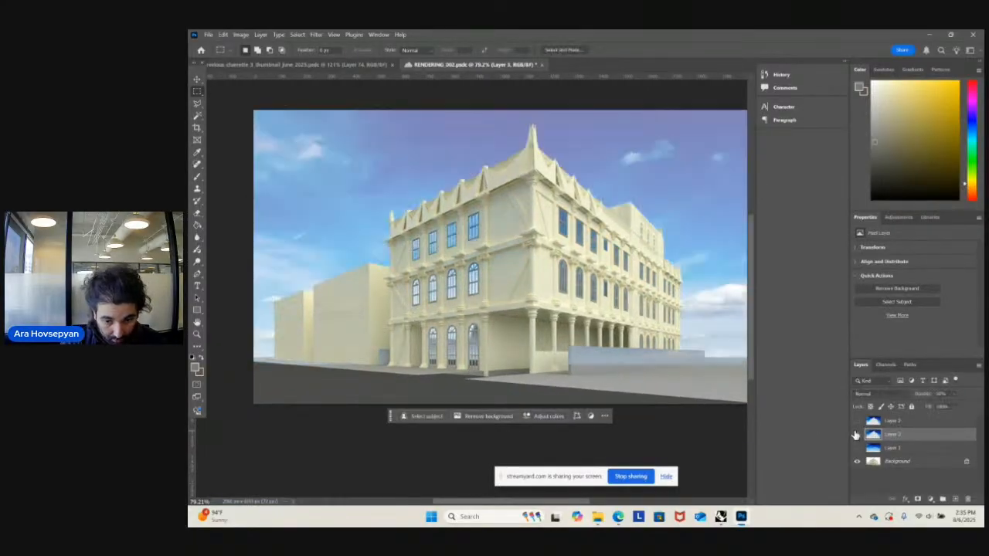
click(856, 422)
click(872, 422)
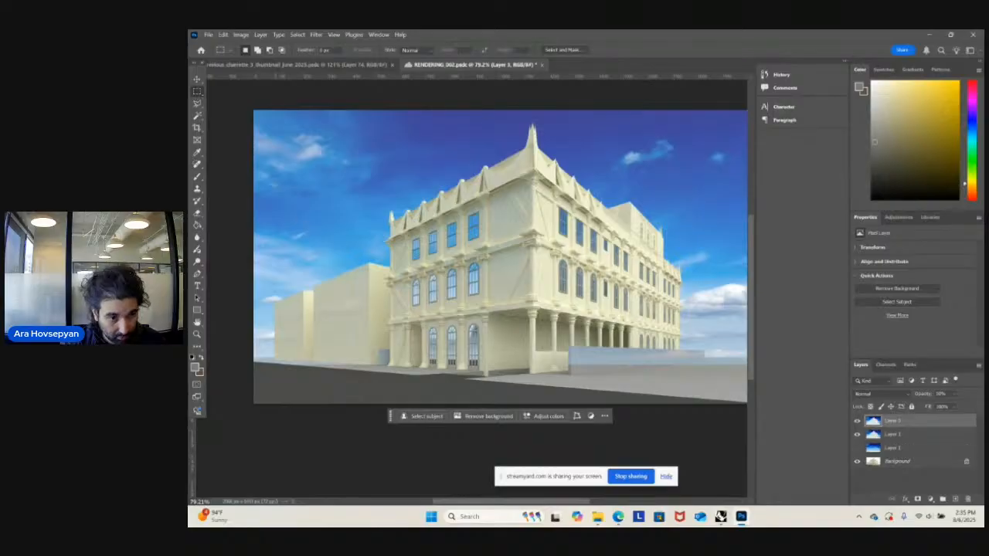
- Select the area outside the earlier sky cut-out with the Magic Wand, delete that cut-out layer and check the remaining one
click(198, 116)
click(329, 336)
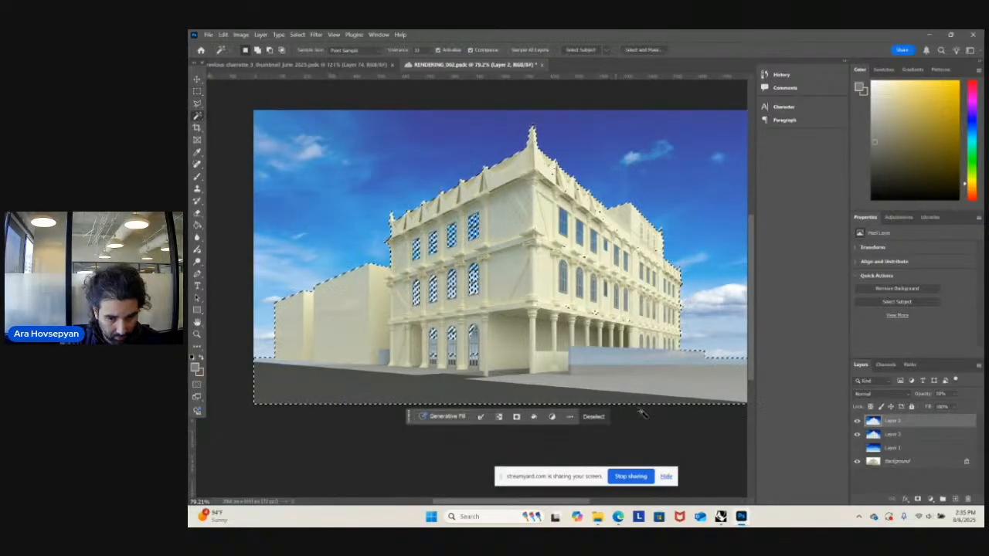
drag(920, 422, 969, 500)
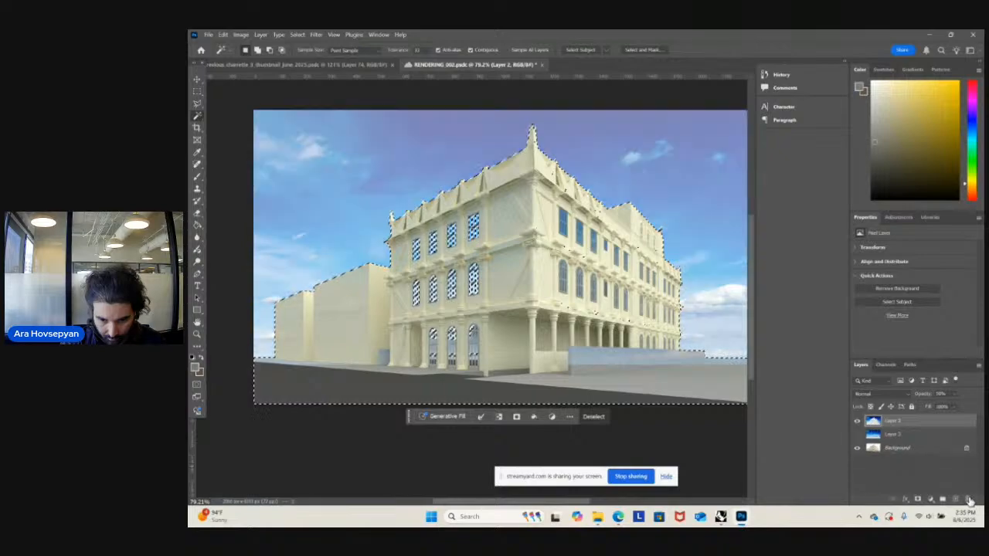
click(856, 422)
click(856, 421)
click(857, 421)
click(856, 421)
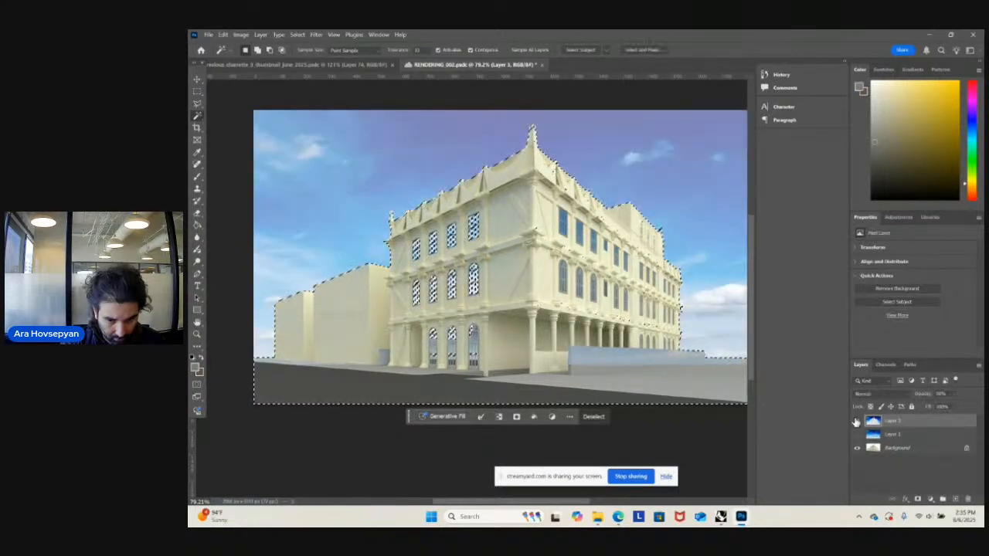
drag(710, 361, 674, 352)
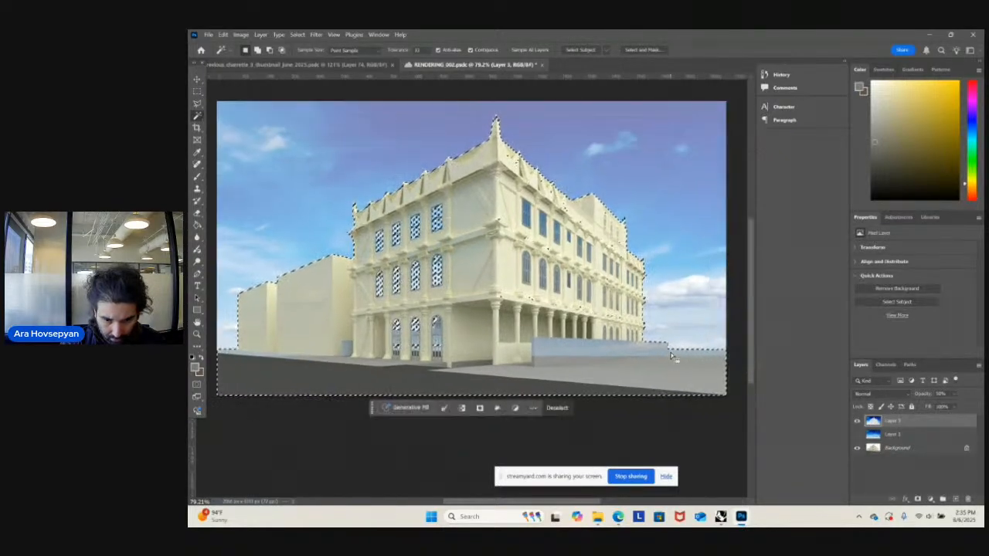
- Try to subtract the windows of the shorter facade from the selection with a lasso outline around them
key(l)
alt+scroll(310, 209, up, 3)
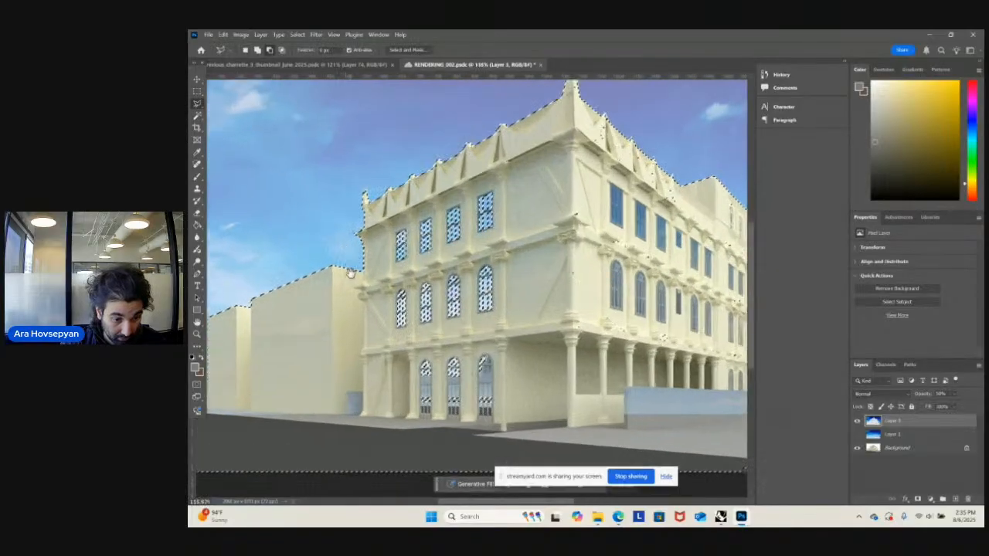
alt+scroll(536, 294, down, 4)
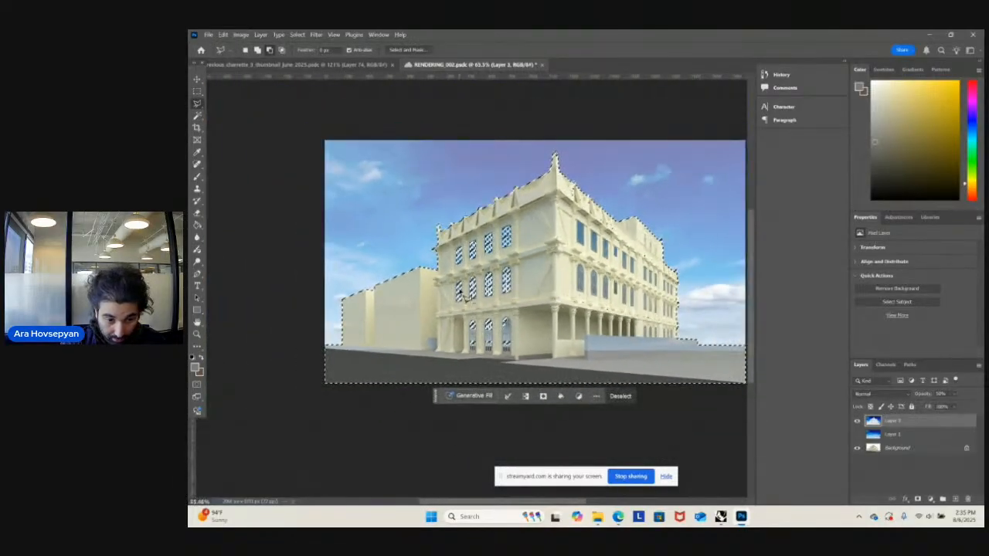
alt+scroll(428, 299, up, 2)
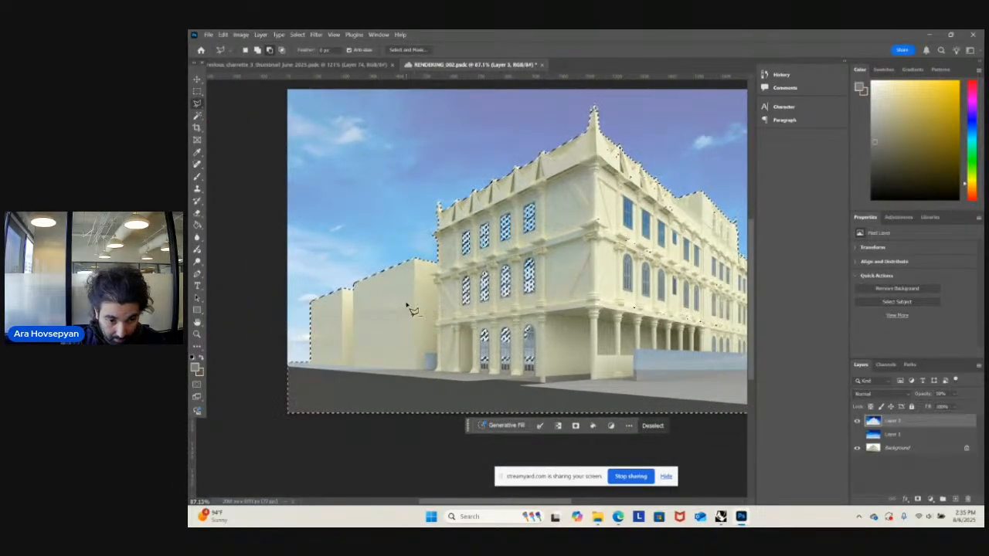
alt+scroll(412, 309, down, 1)
alt+scroll(534, 209, up, 1)
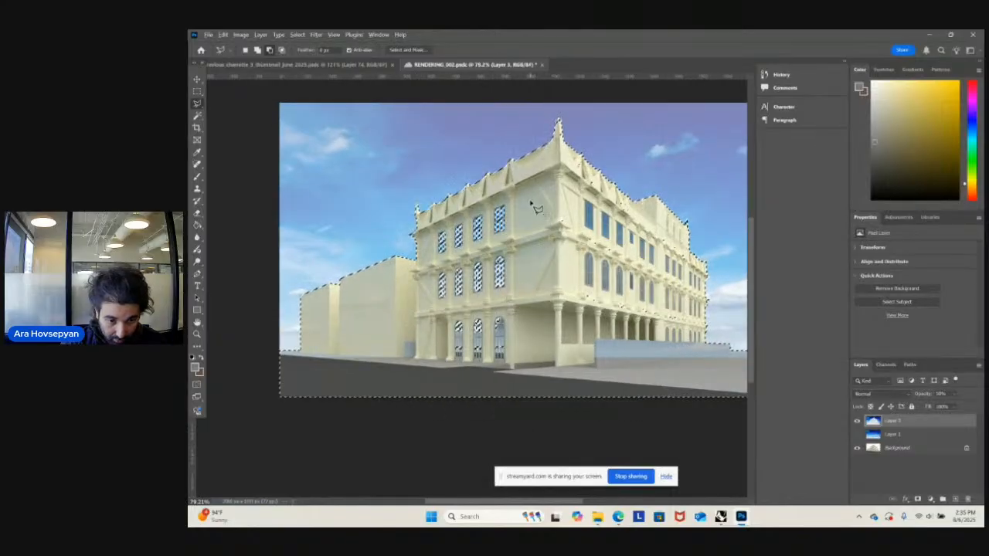
drag(432, 273, 440, 365)
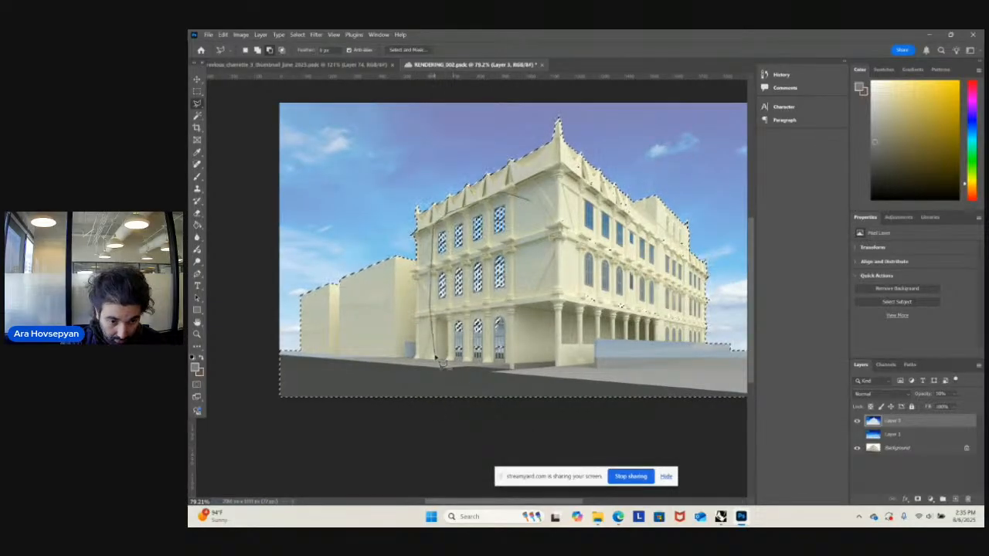
drag(543, 373, 533, 203)
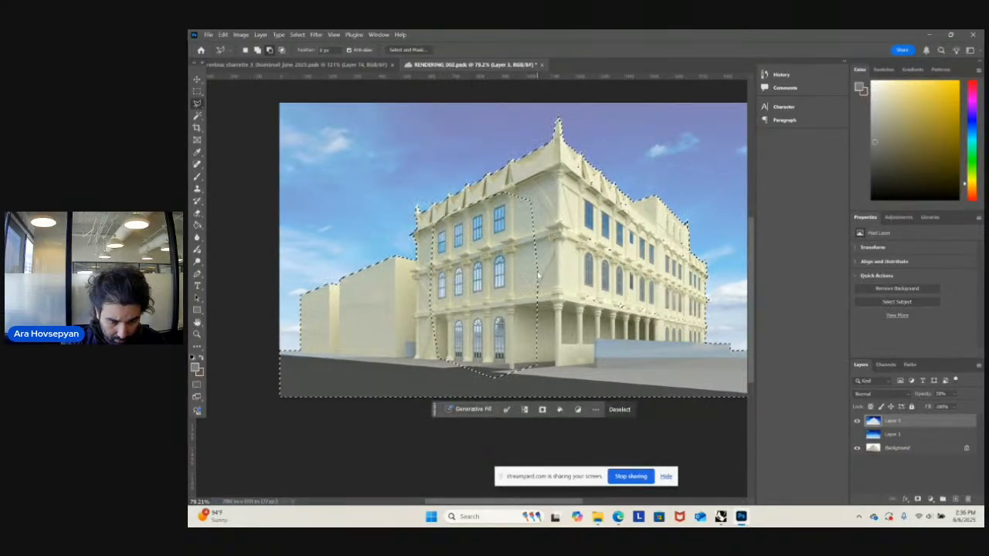
alt+scroll(452, 280, down, 1)
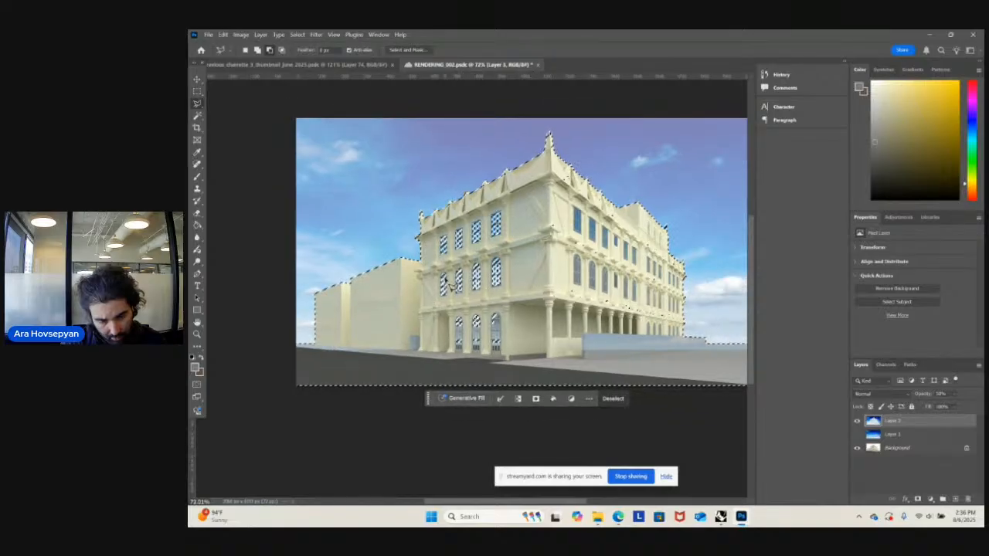
- Toggle the remaining cut-out layer for comparison, restore the deleted earlier cut-out sky layer and clear the selection
click(856, 421)
click(856, 421)
click(856, 421)
click(856, 421)
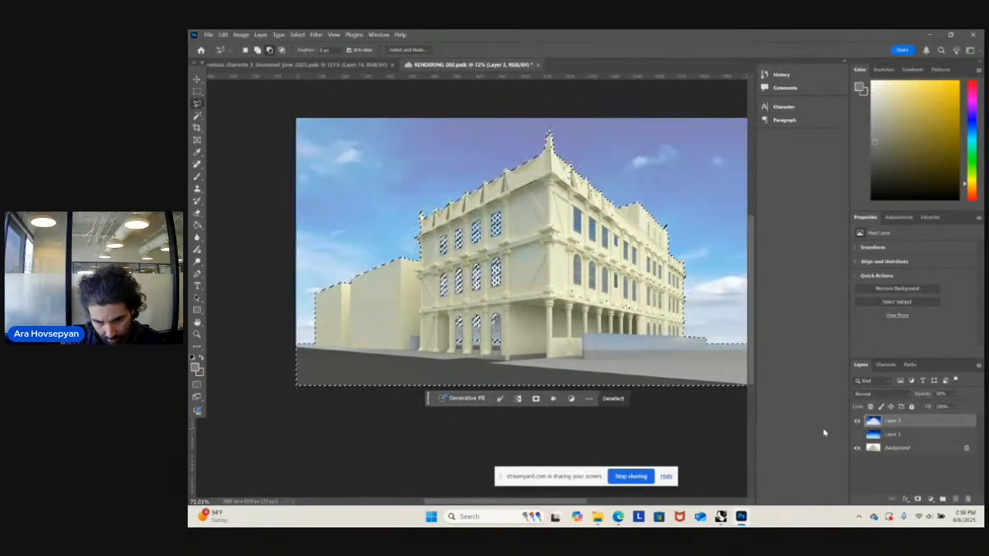
key(ctrl+j)
key(m)
key(ctrl+d)
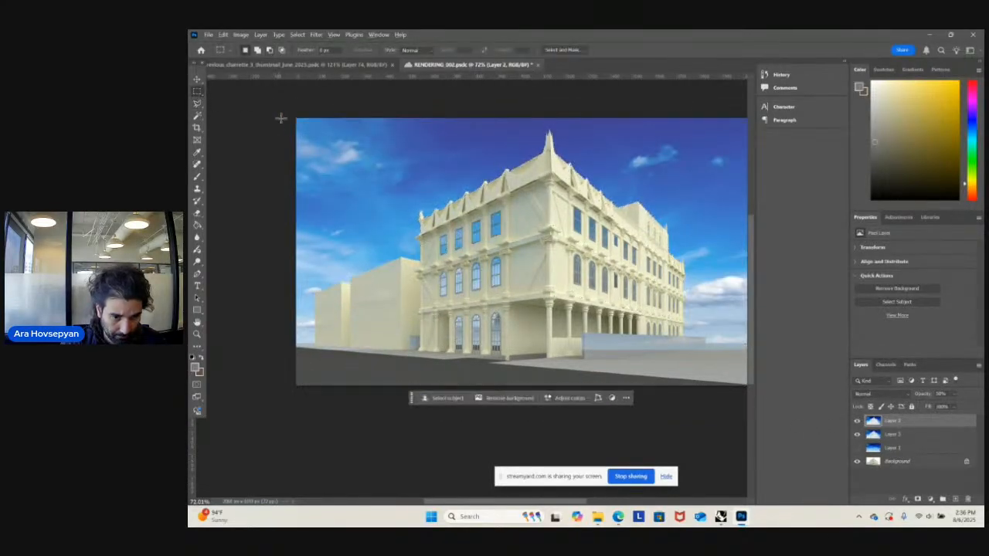
alt+scroll(562, 325, down, 1)
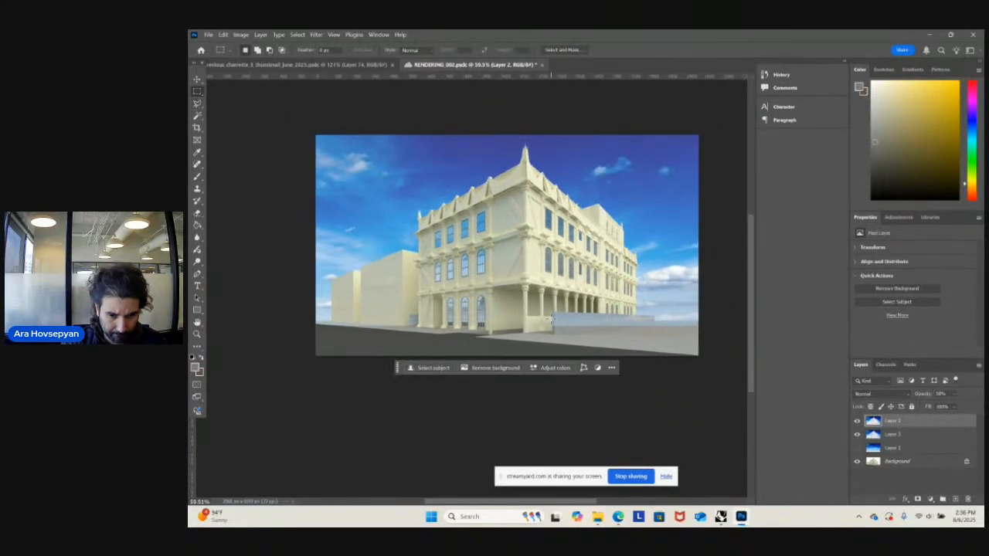
- Toggle the two cut-out sky layers separately and together to compare how each affects the sky and window glass
click(855, 435)
click(856, 435)
click(856, 435)
click(855, 435)
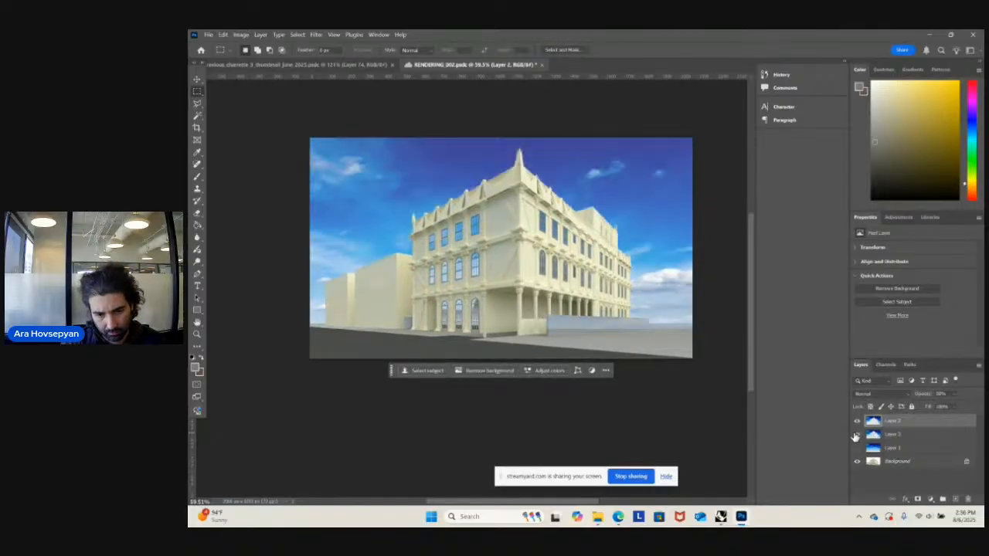
click(855, 435)
click(856, 435)
click(856, 422)
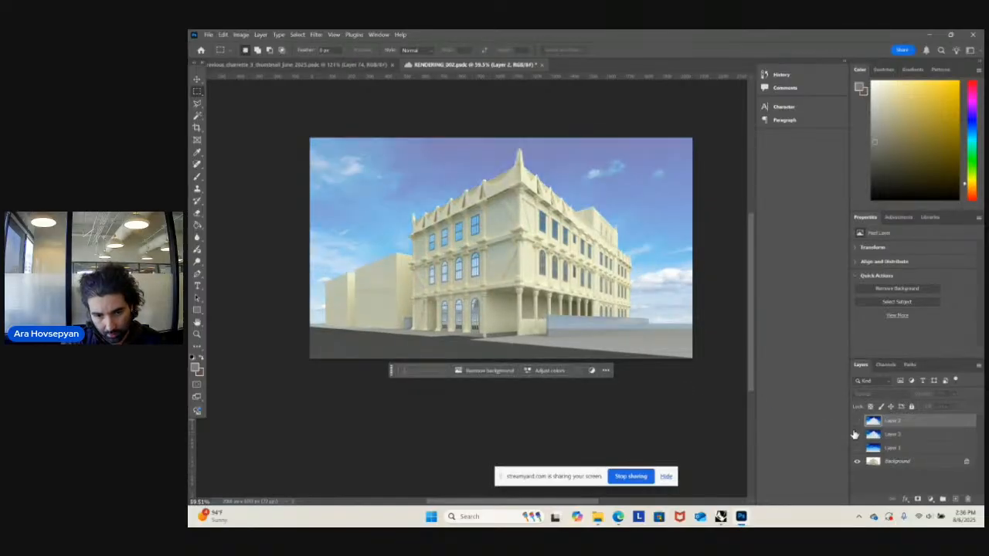
click(855, 435)
click(855, 435)
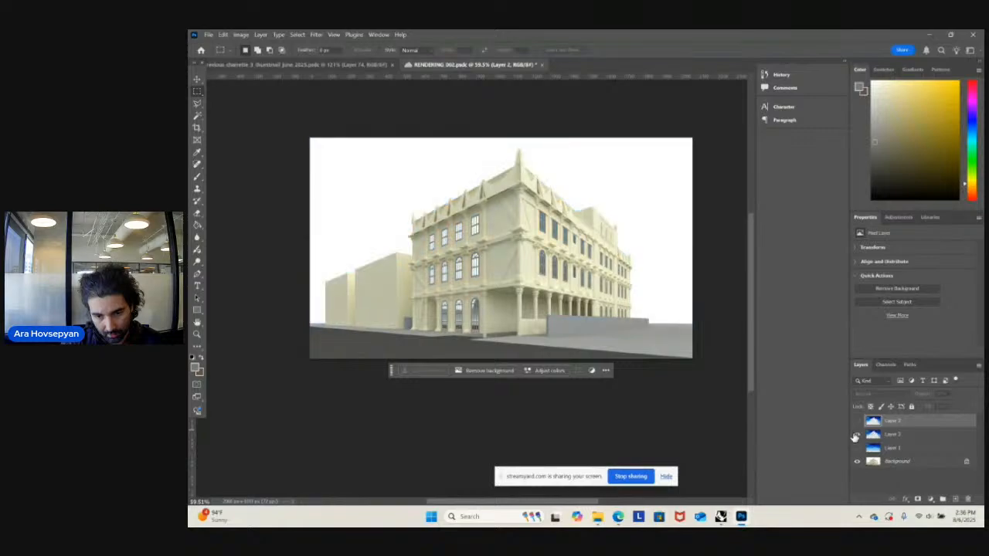
- Show the lower cut-out sky layer and outline all windows of the longer colonnaded facade and its rooftop block with the Polygonal Lasso
click(855, 437)
click(892, 437)
alt+scroll(576, 289, up, 8)
mouse_move(639, 306)
mouse_down()
mouse_move(607, 293)
mouse_move(610, 332)
mouse_move(592, 349)
mouse_move(597, 384)
mouse_up()
alt+scroll(610, 309, up, 1)
click(197, 103)
alt+scroll(553, 227, up, 1)
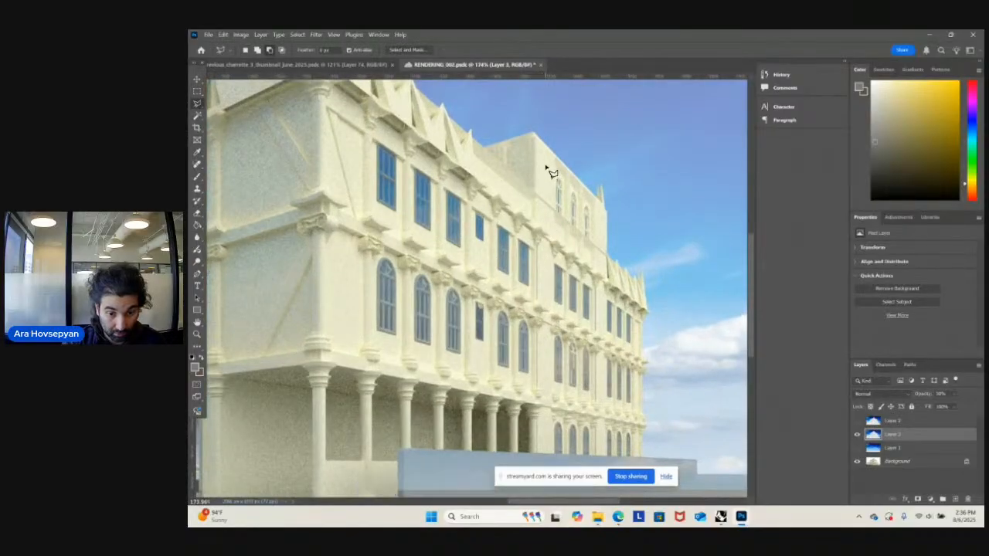
click(546, 165)
click(546, 224)
click(360, 117)
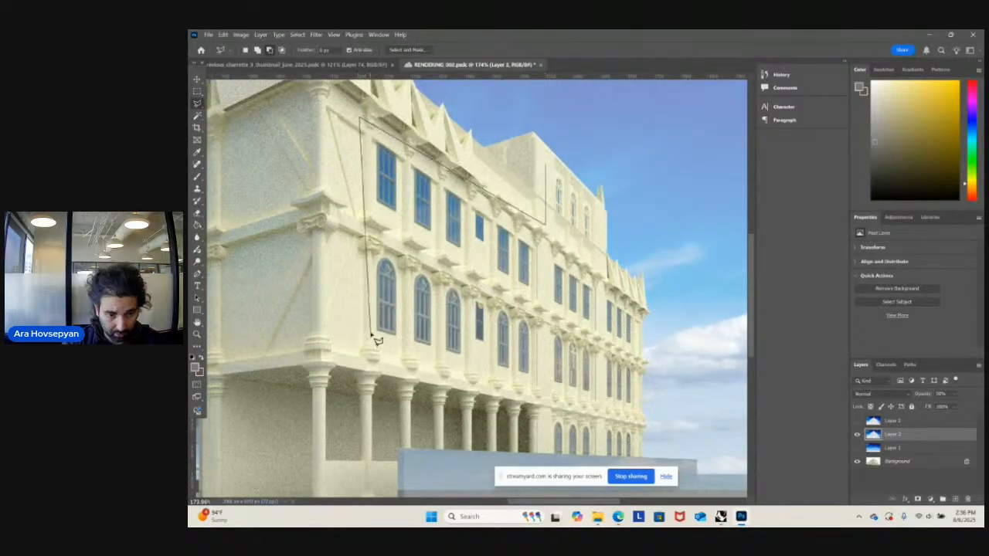
click(360, 362)
click(551, 407)
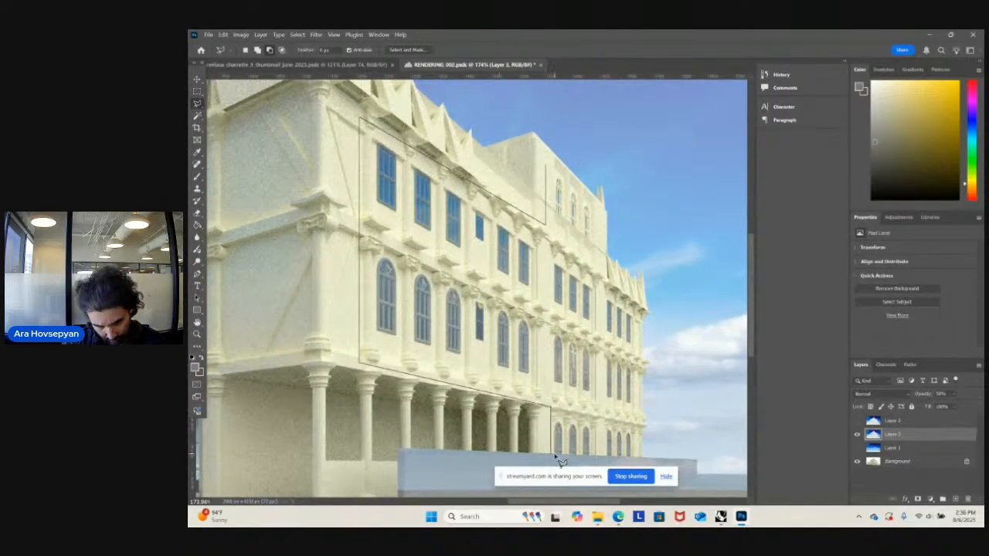
click(551, 453)
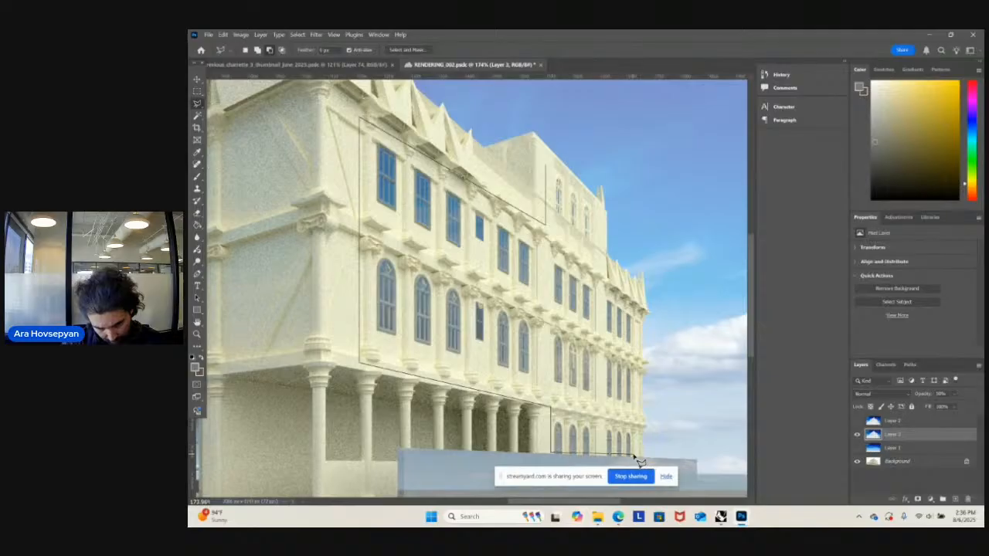
click(635, 456)
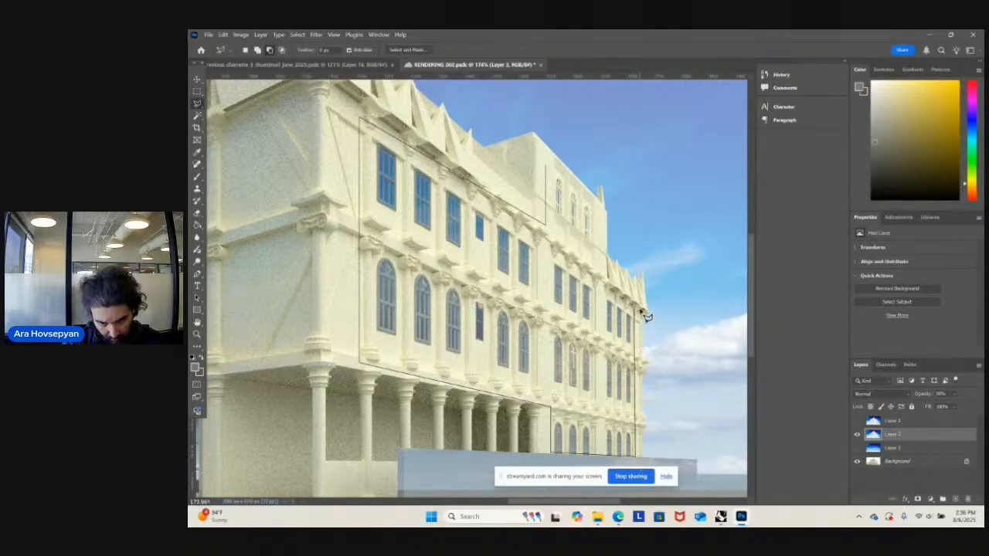
click(636, 307)
click(600, 261)
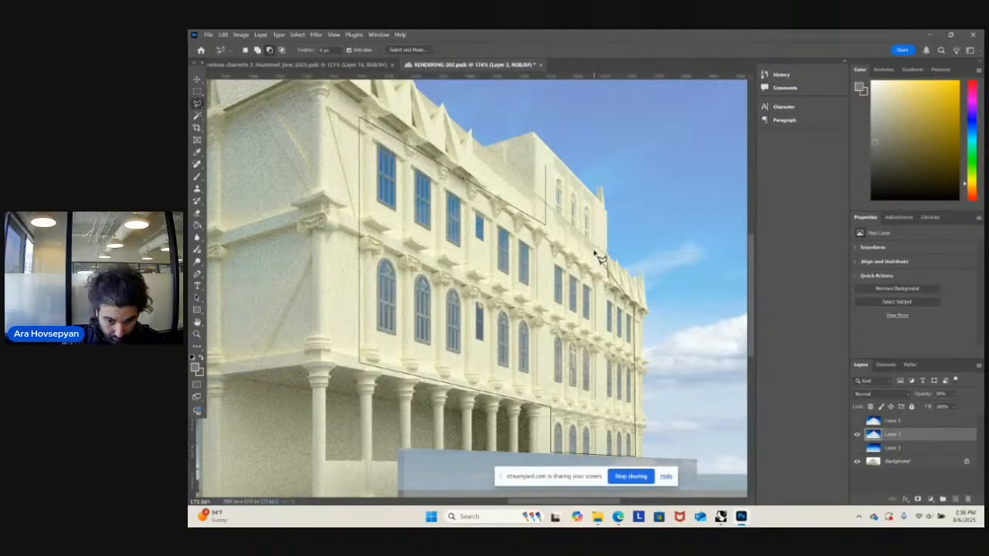
click(598, 200)
click(547, 165)
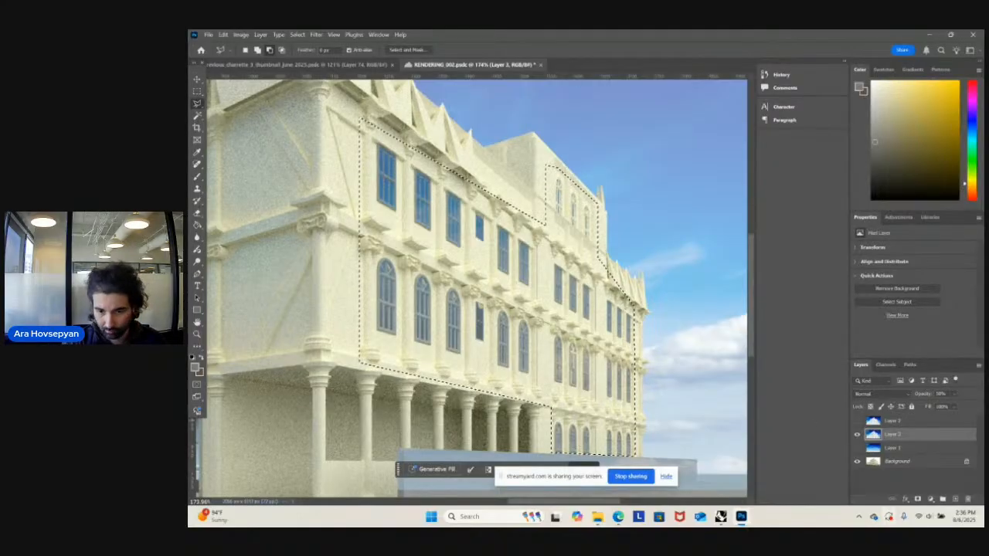
- Copy the outlined window area of the lower cut-out sky to a new layer
click(856, 435)
click(857, 435)
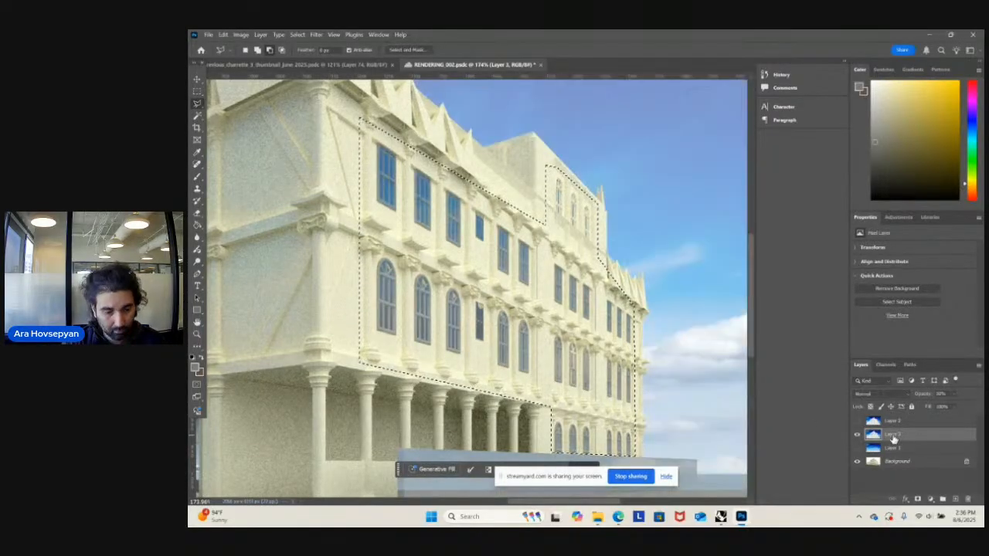
key(ctrl+d)
key(ctrl+j)
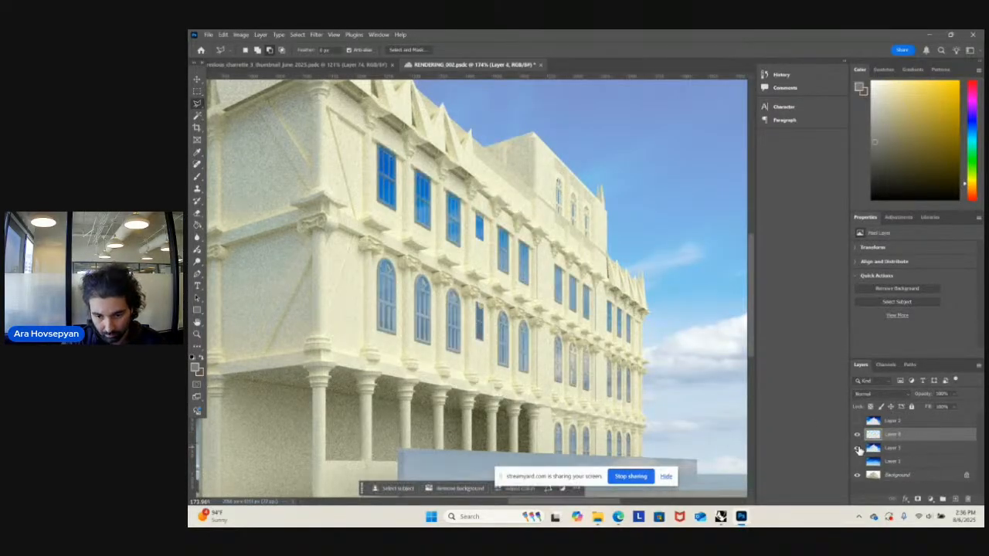
- Delete the lower full-sky cut-out layer, keeping the window-only copy and the upper cut-out sky layer visible
click(879, 450)
click(856, 448)
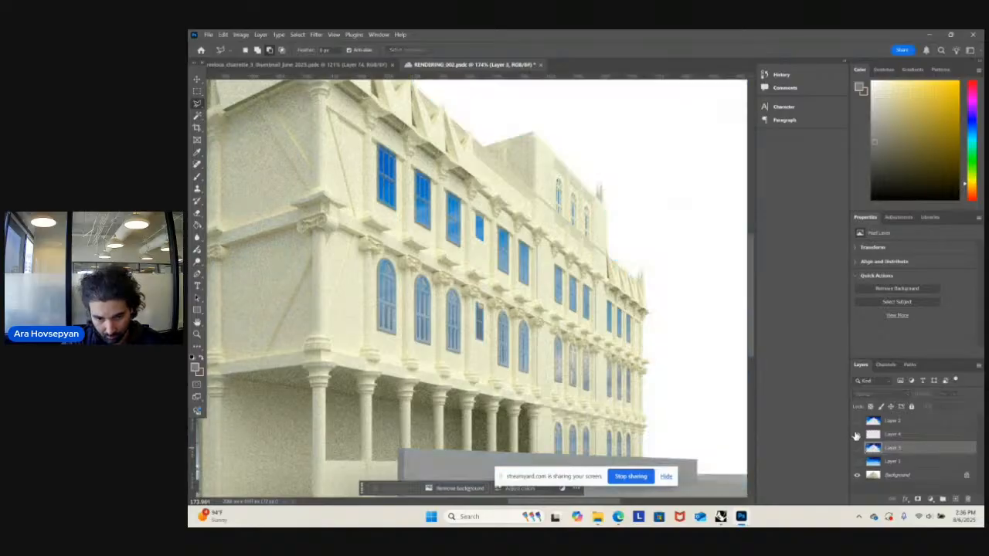
click(856, 435)
click(856, 448)
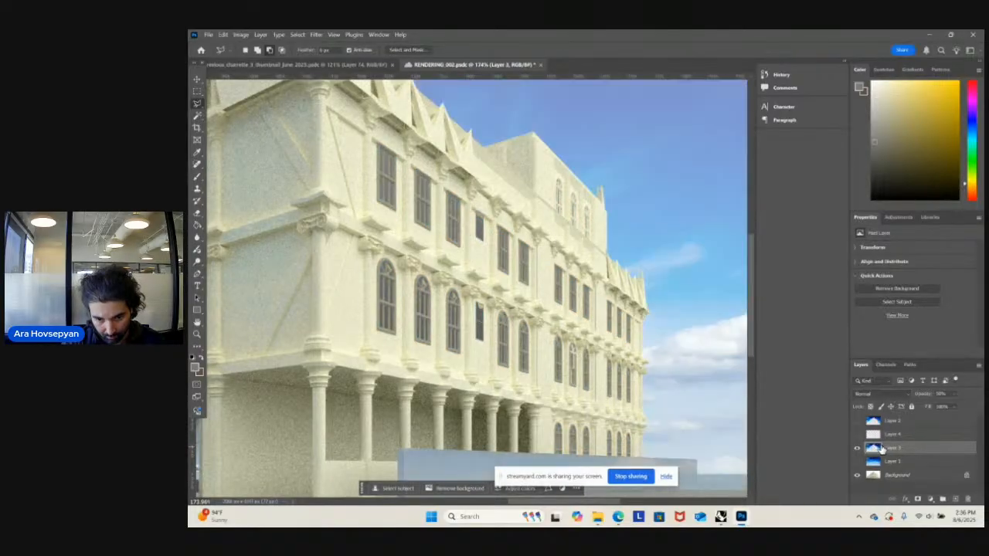
click(968, 501)
click(856, 435)
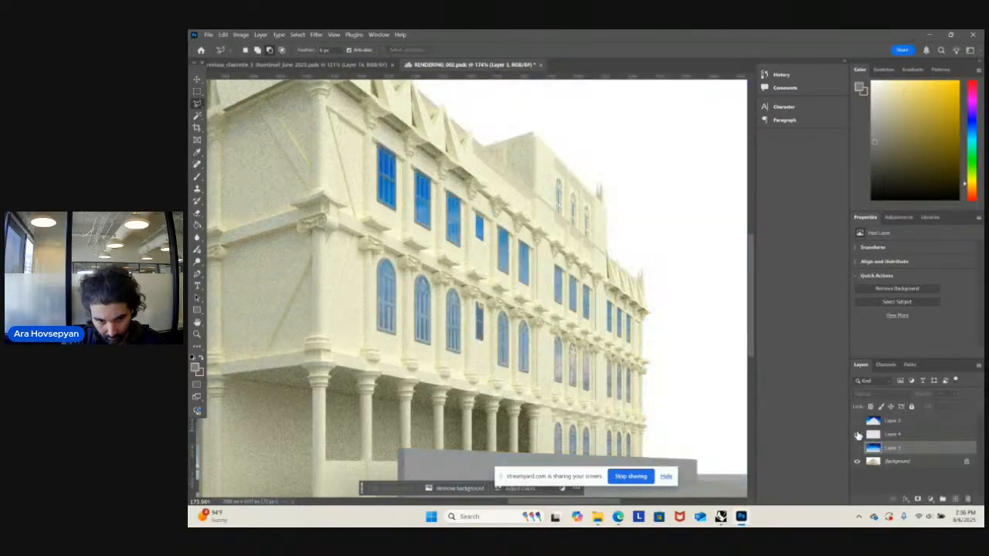
click(856, 421)
click(904, 424)
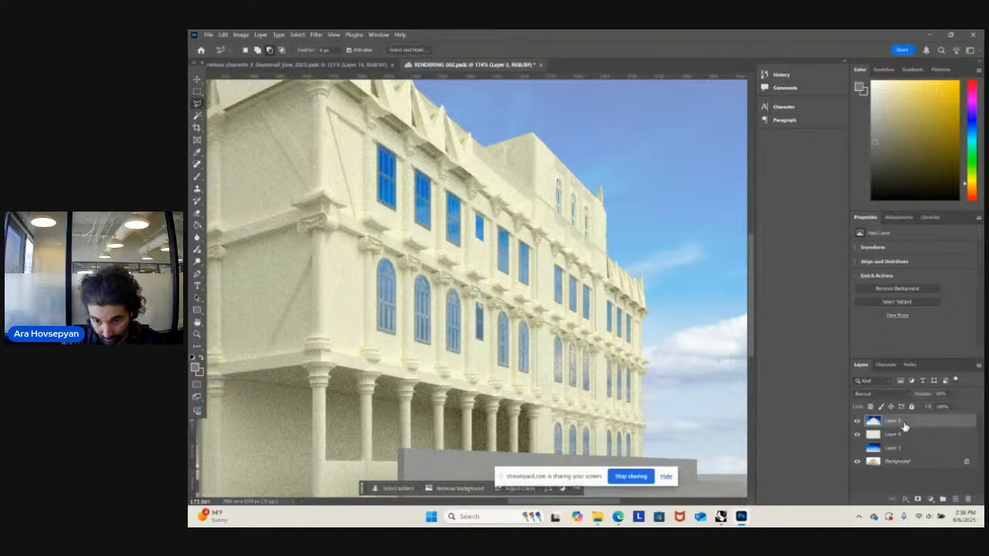
- Set the window-only sky layer's opacity to 50% and save the document
click(908, 435)
drag(947, 394, 888, 394)
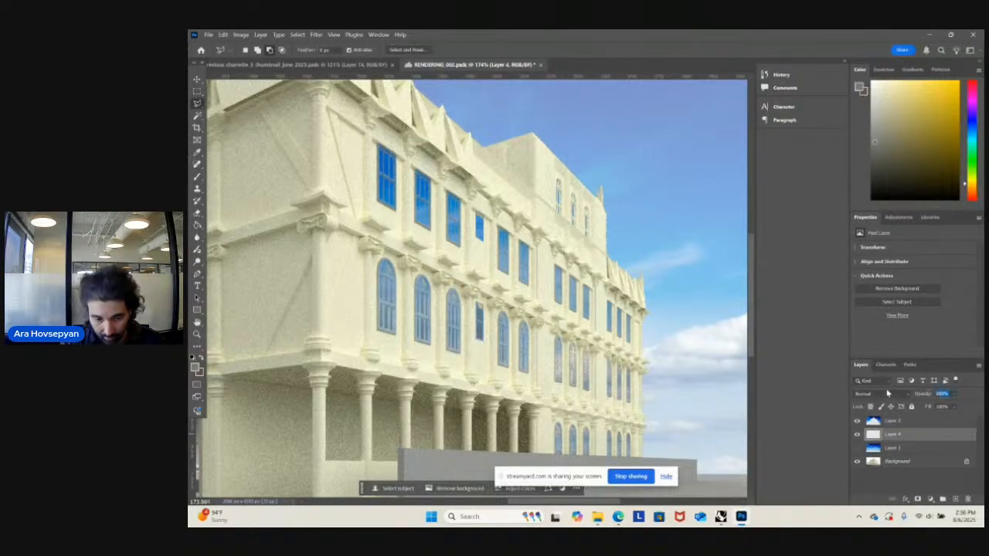
text(500)
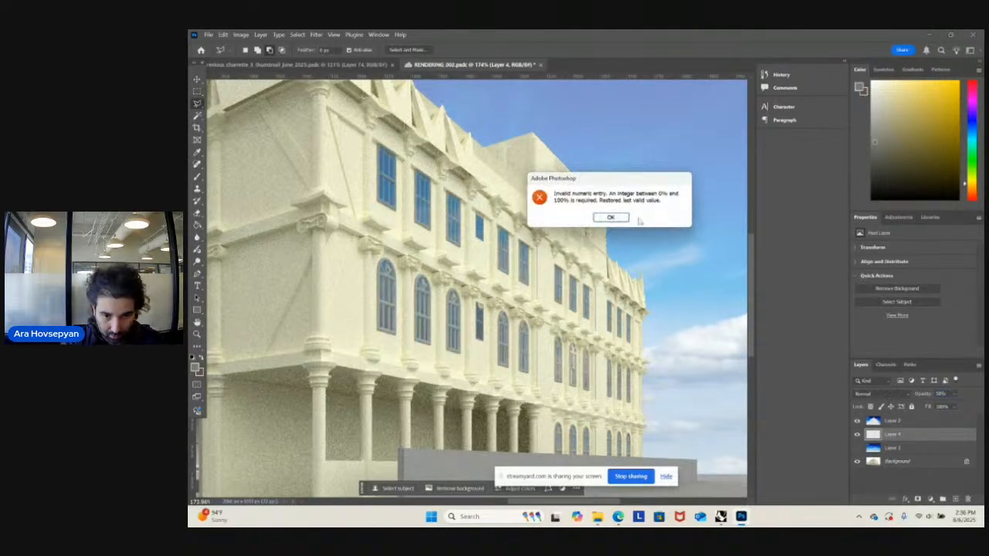
click(622, 218)
alt+scroll(613, 298, down, 5)
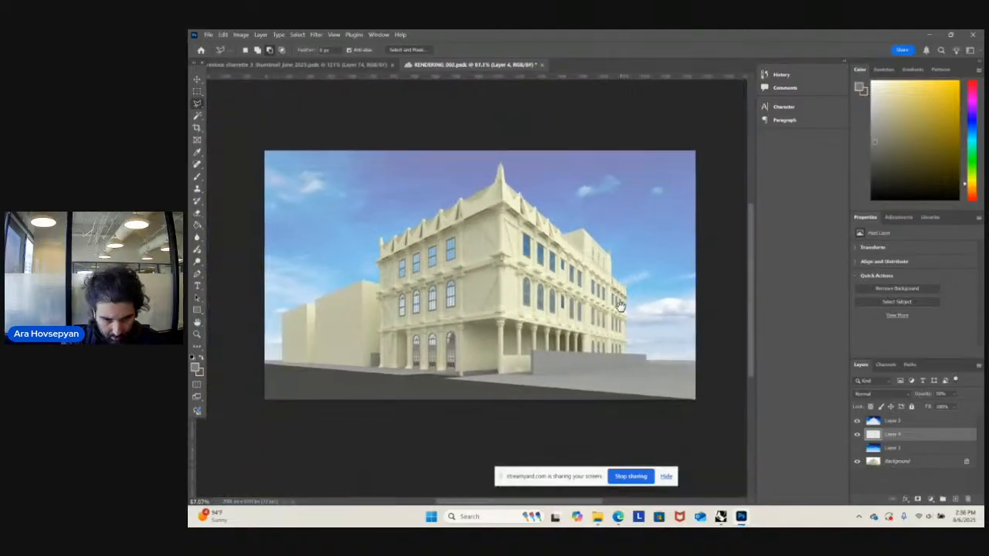
key(ctrl+s)
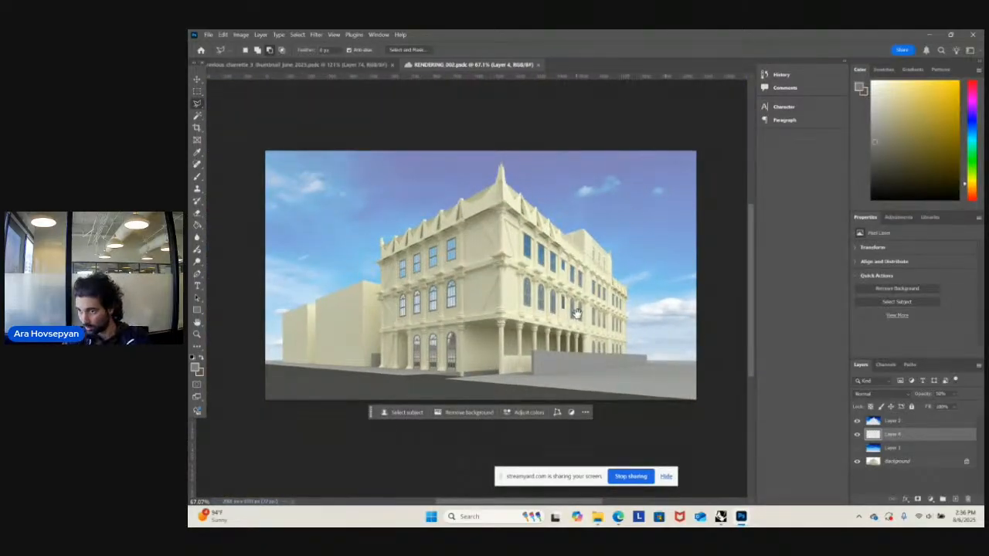
mouse_move(574, 317)
middle_down()
mouse_move(593, 314)
mouse_move(586, 324)
middle_up()
alt+scroll(592, 330, up, 5)
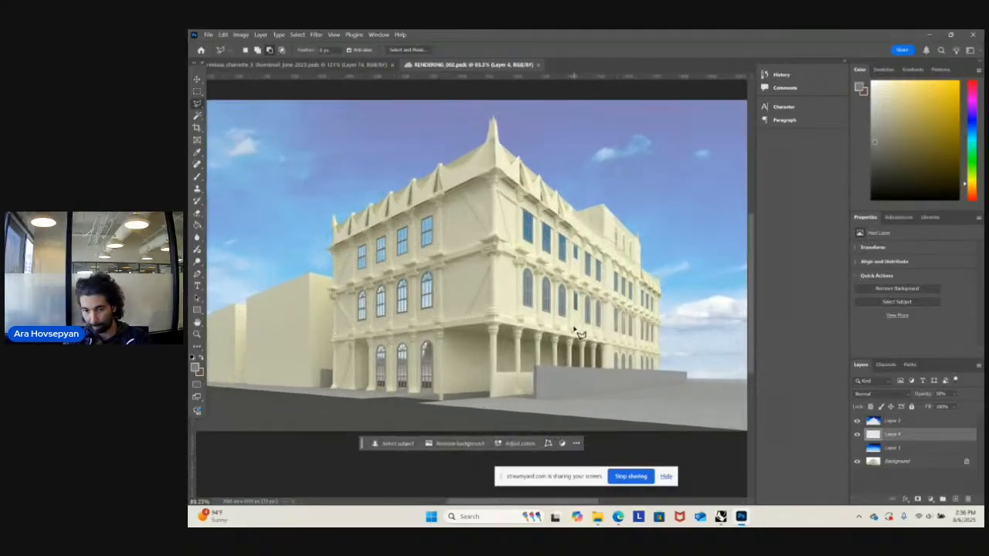
alt+scroll(584, 342, up, 2)
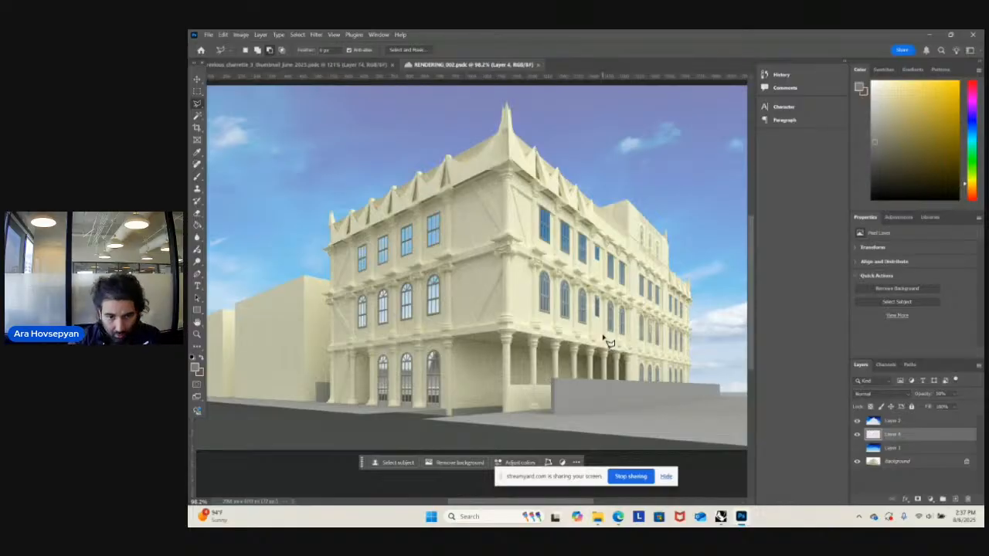
scroll(648, 319, up, 1)
scroll(569, 357, down, 3)
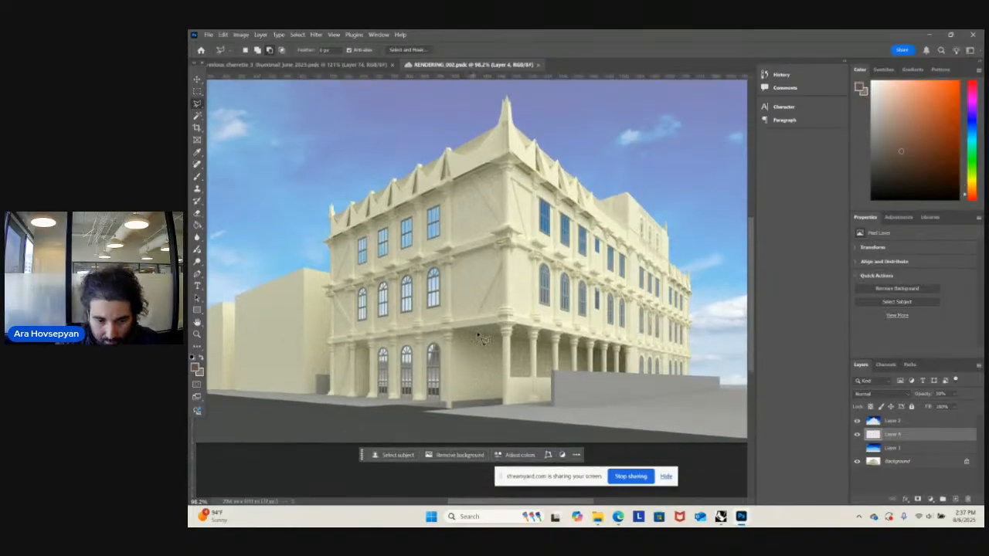
alt+scroll(478, 321, down, 3)
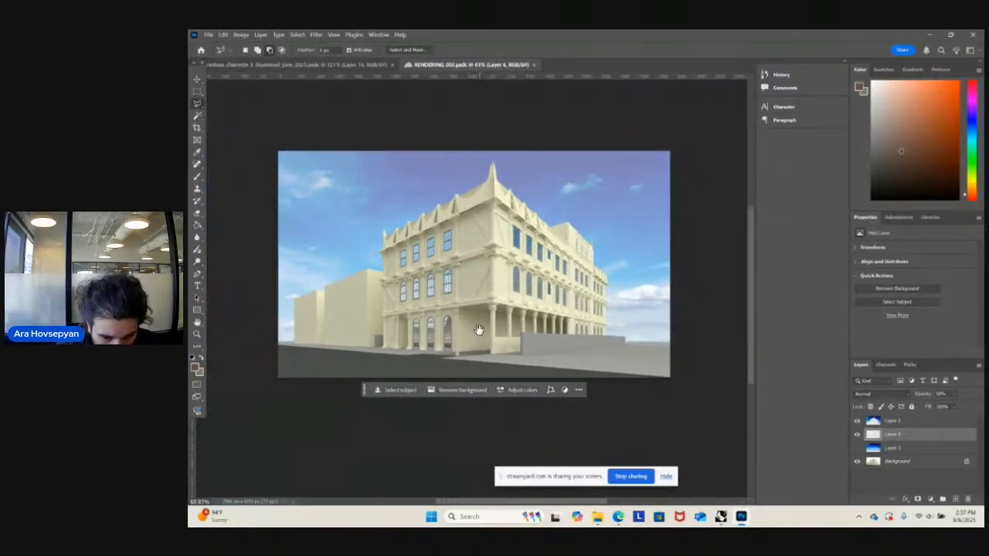
- Toggle the upper cut-out sky layer to compare its effect on the ground-floor arched windows and the whole image
click(858, 421)
click(858, 422)
click(873, 421)
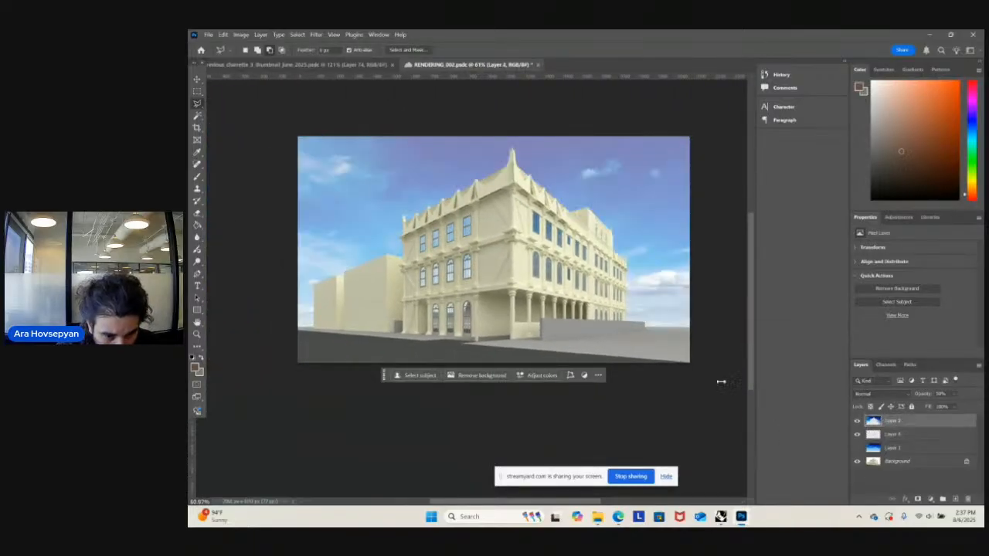
alt+scroll(514, 279, up, 8)
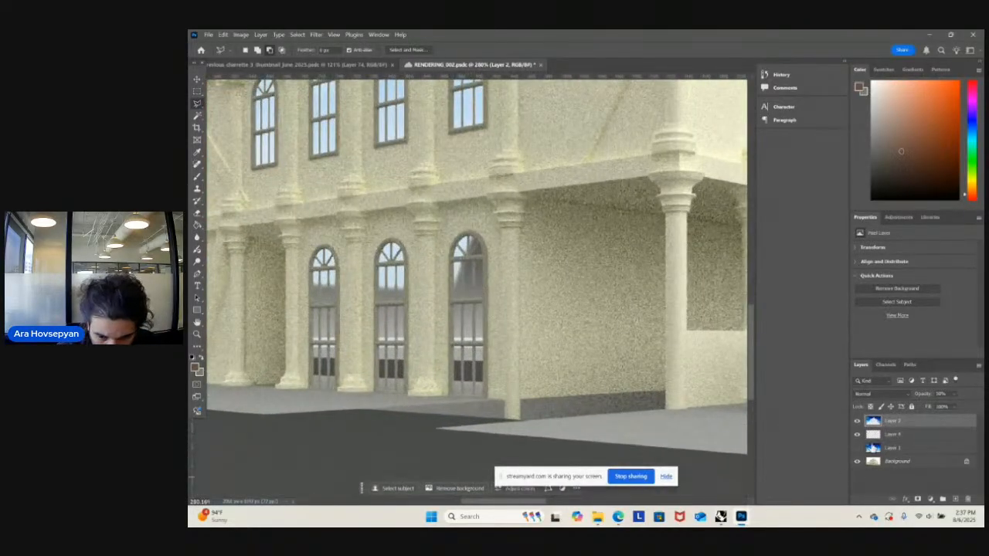
click(858, 421)
click(857, 421)
click(859, 422)
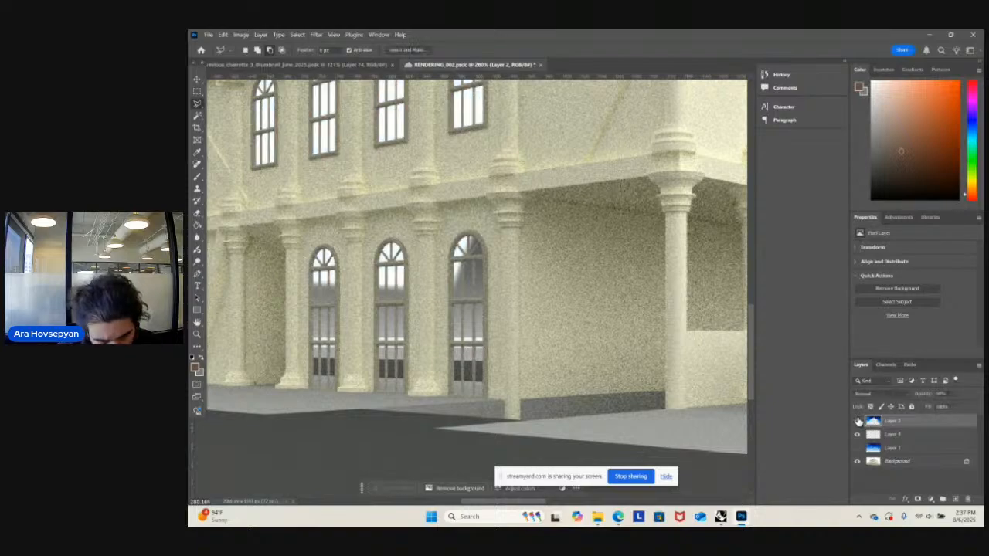
click(858, 422)
alt+scroll(498, 354, down, 8)
drag(528, 338, 552, 330)
alt+scroll(552, 330, down, 3)
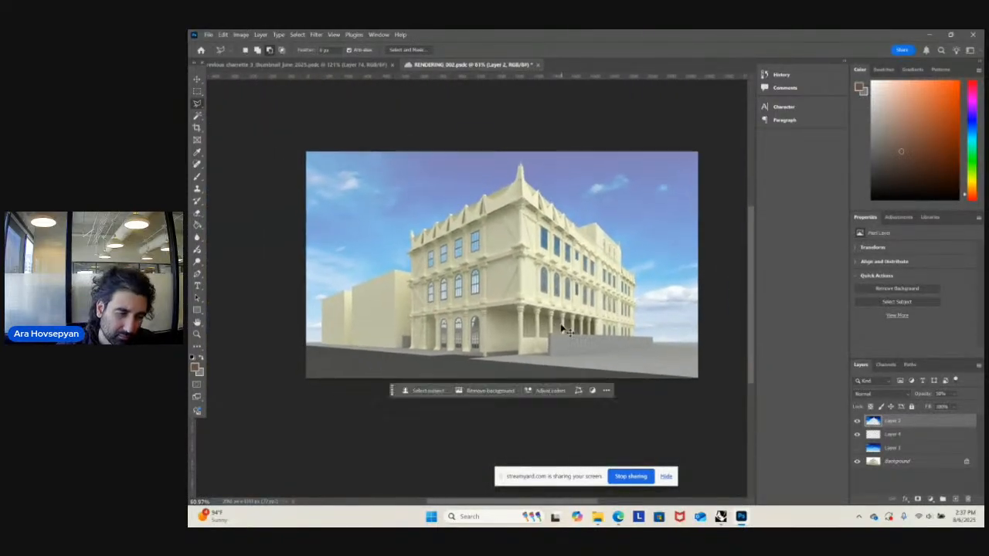
alt+scroll(553, 327, down, 4)
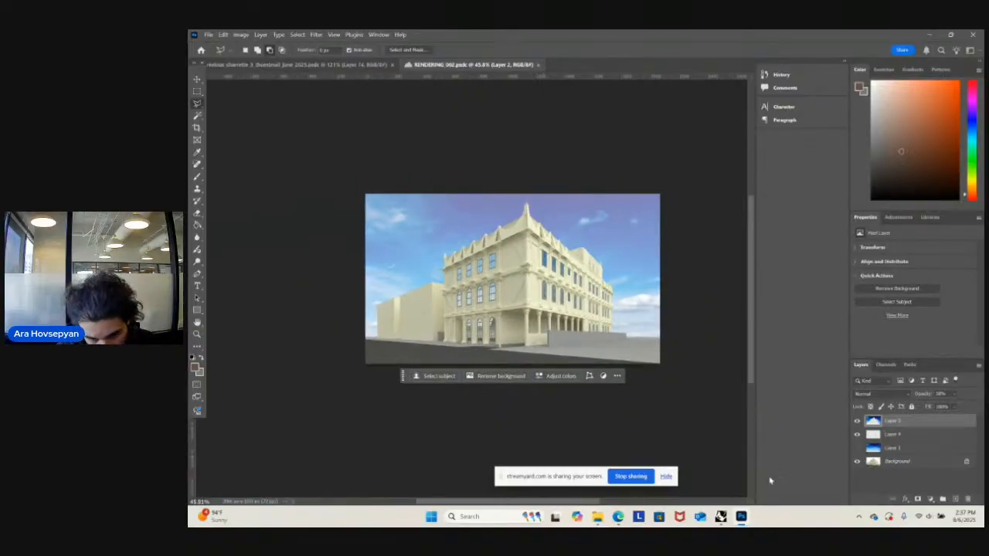
- Switch to Rhino, close the render window and set the two-point perspective viewport to Rendered display
click(720, 517)
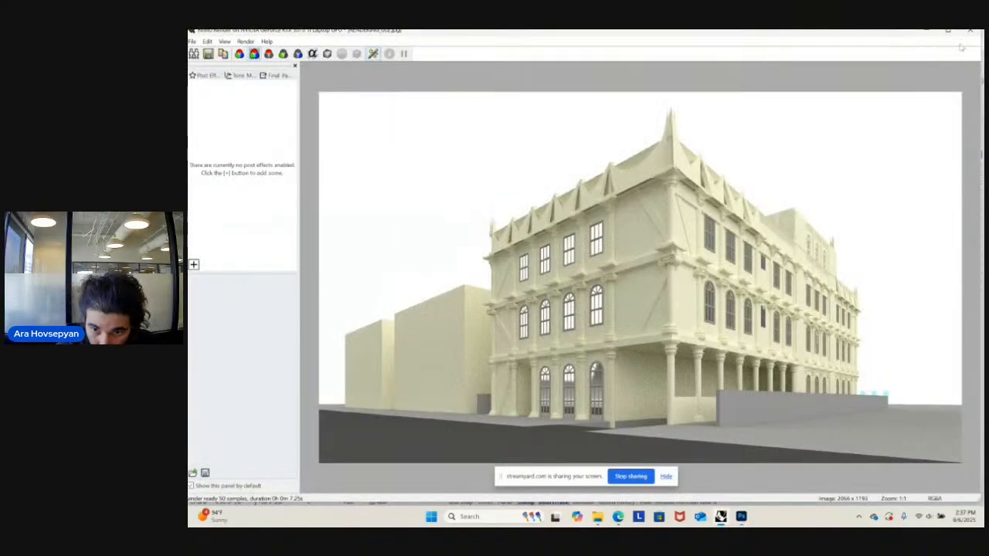
click(970, 32)
click(293, 108)
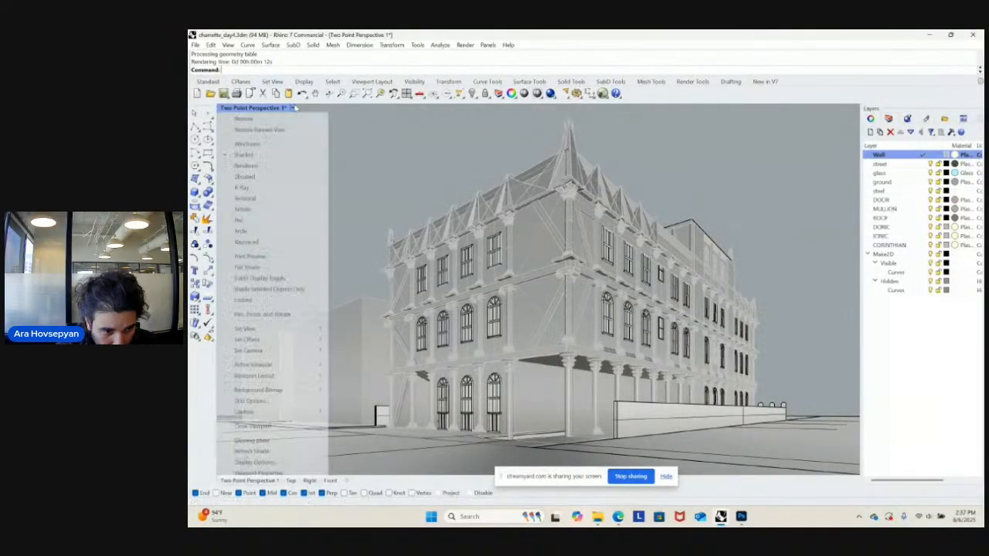
click(283, 167)
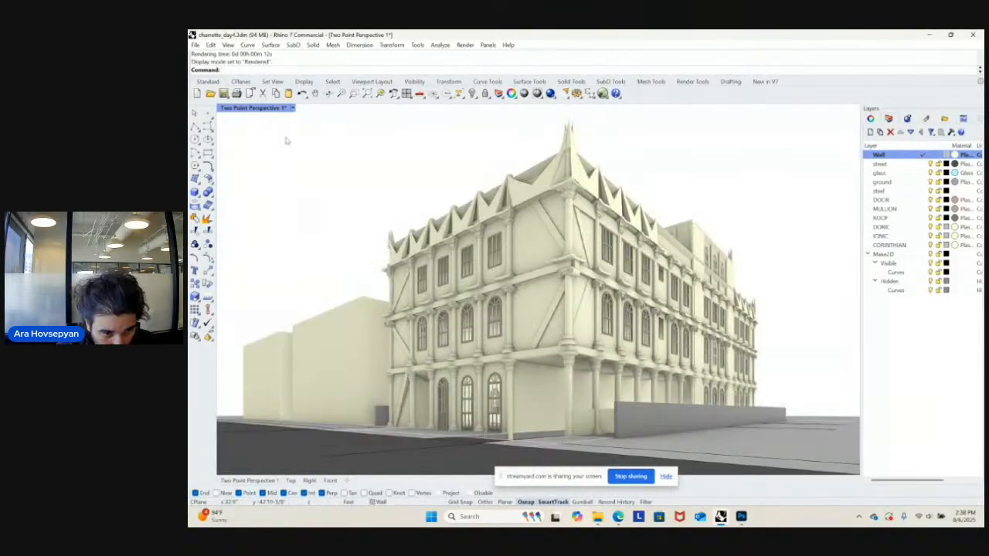
- Try the Technical display mode on the two-point perspective viewport, checking the Photoshop composite before returning to Rhino
click(292, 108)
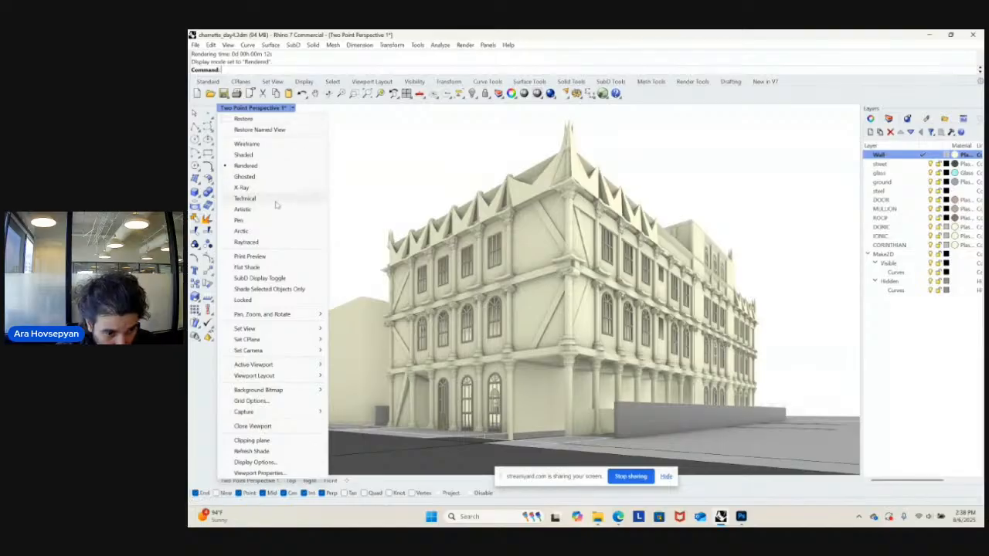
click(276, 200)
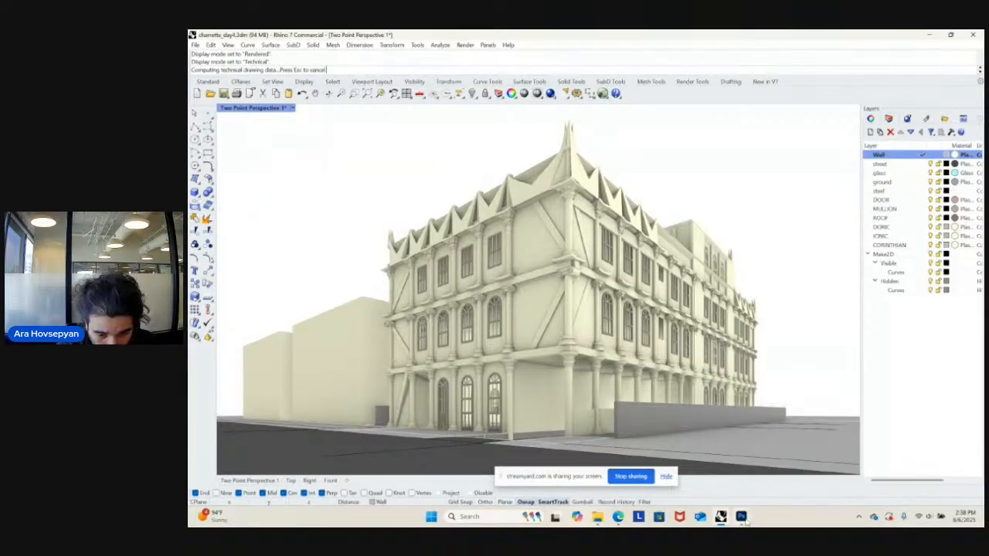
click(742, 516)
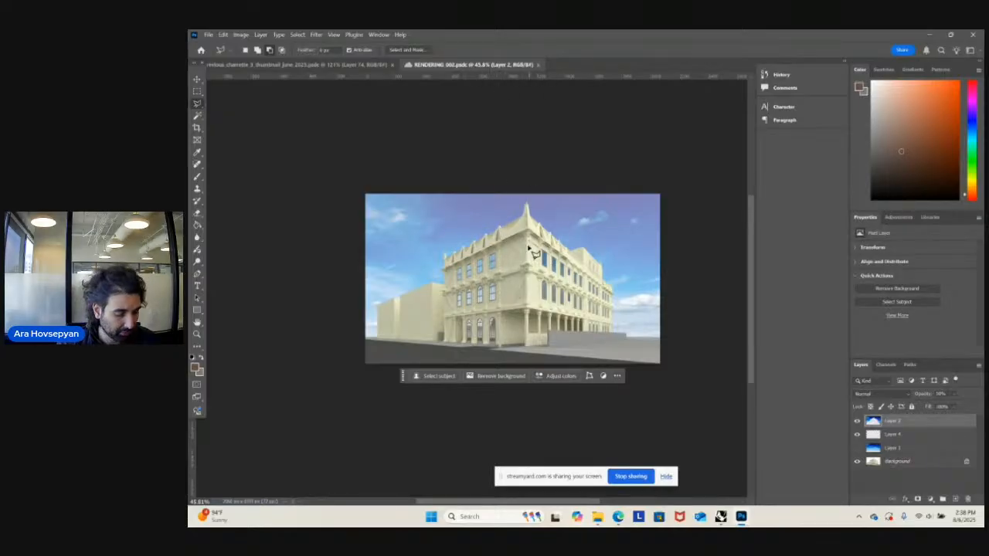
click(741, 518)
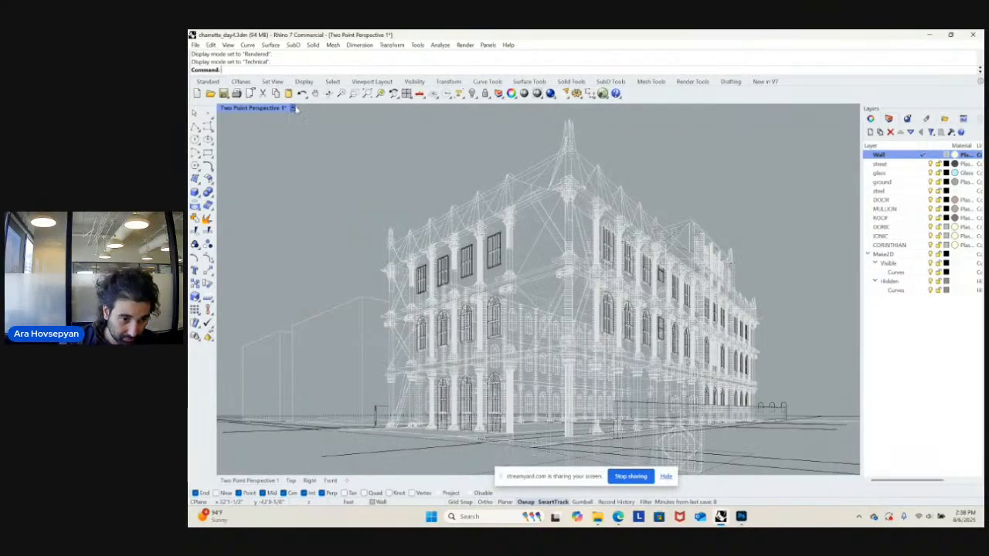
- Set the two-point perspective viewport to the Artistic display mode and capture a screenshot of the whole viewport area
click(292, 108)
click(299, 210)
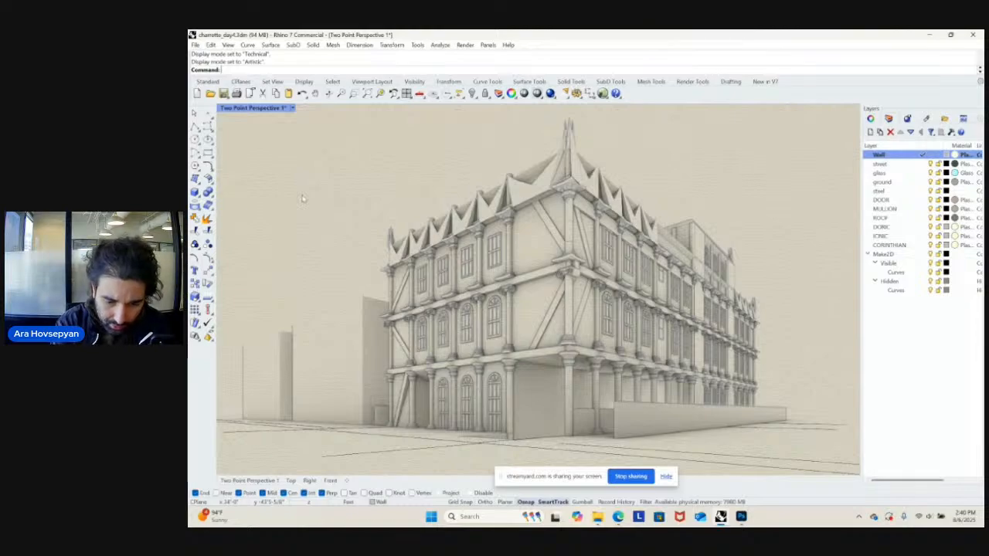
key(super+shift+s)
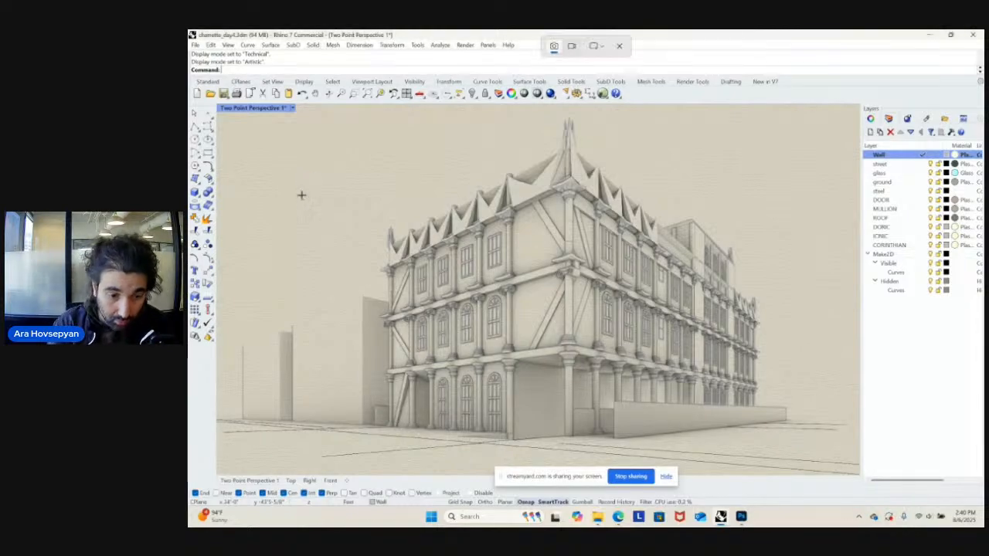
drag(216, 102, 860, 474)
- Switch to Photoshop and paste the Artistic viewport screenshot as a new layer on top of RENDERING_002
click(741, 516)
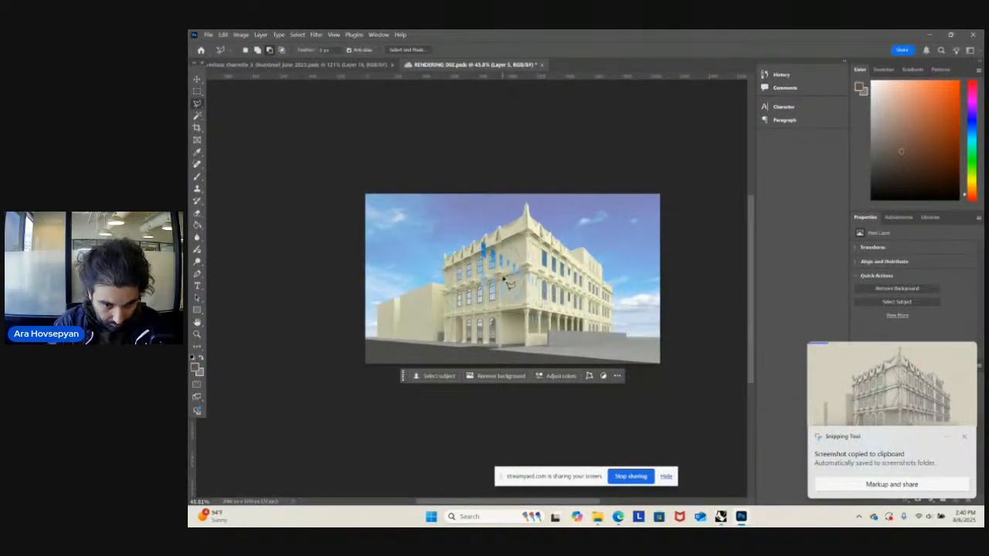
key(m)
key(ctrl+z)
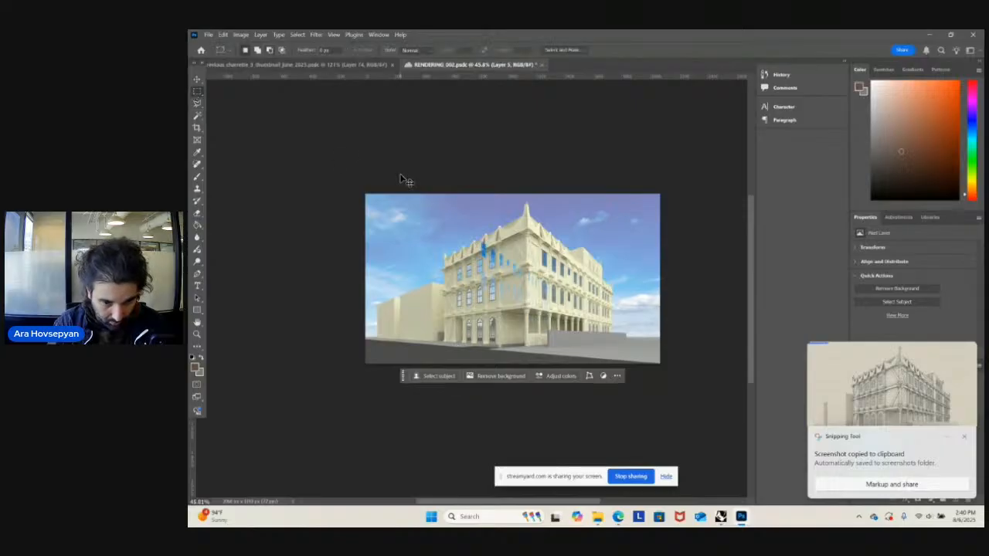
click(884, 387)
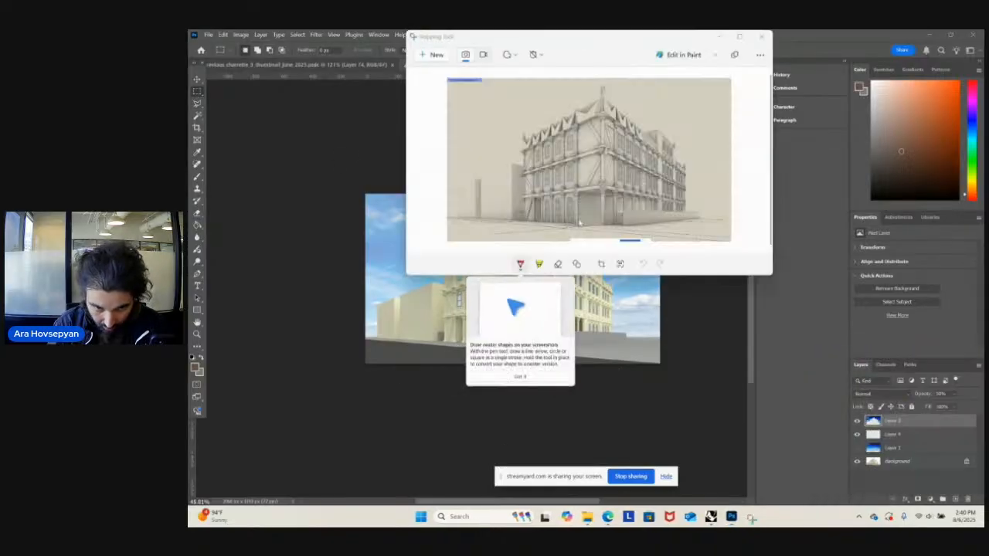
click(356, 299)
key(ctrl+v)
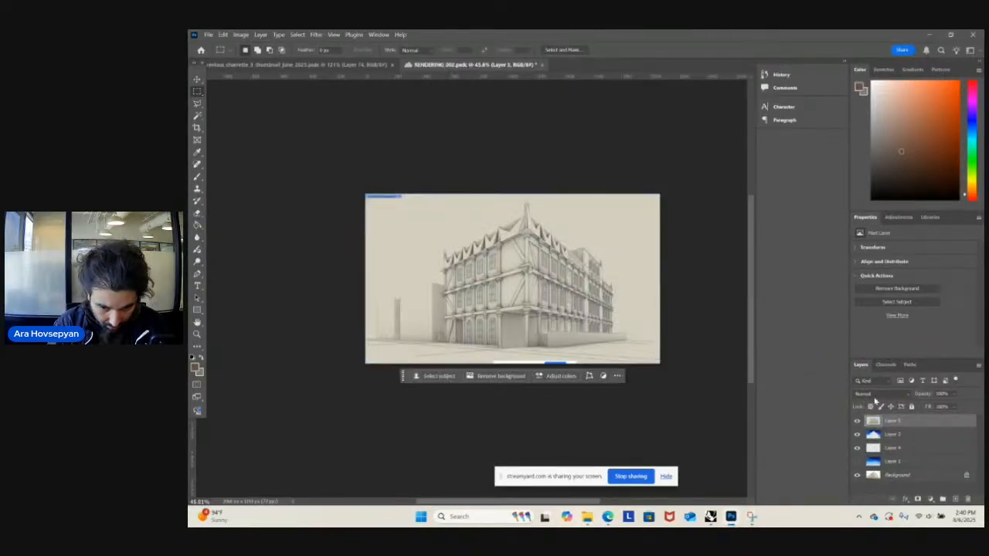
- Try the Overlay blend mode at 100% opacity on the pasted Artistic layer and inspect the building
click(908, 395)
click(948, 392)
click(955, 394)
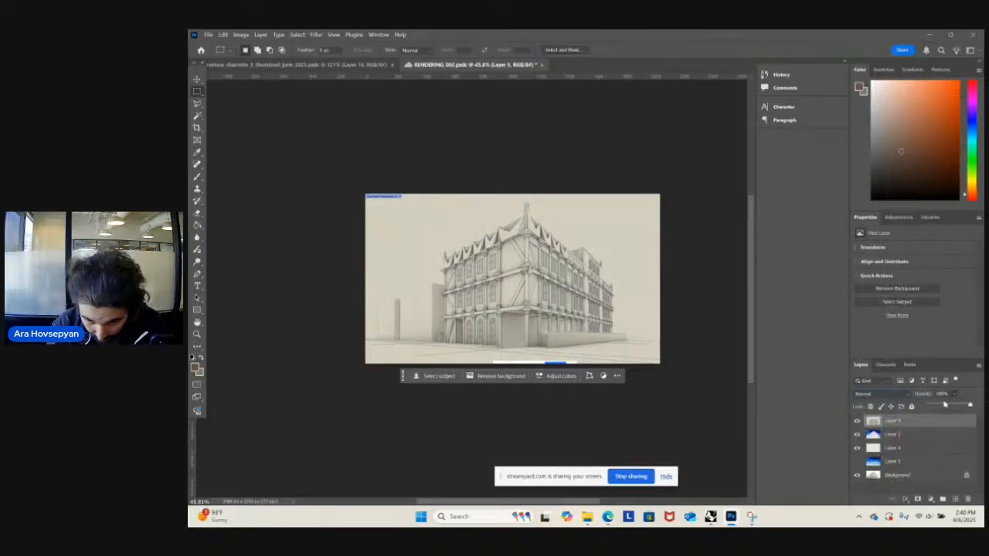
drag(944, 406, 970, 406)
click(896, 395)
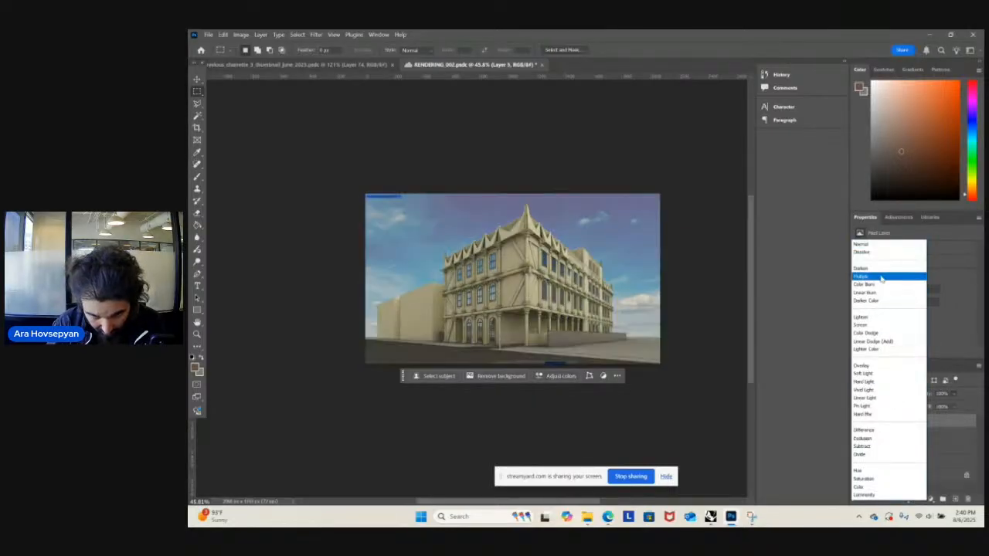
click(879, 367)
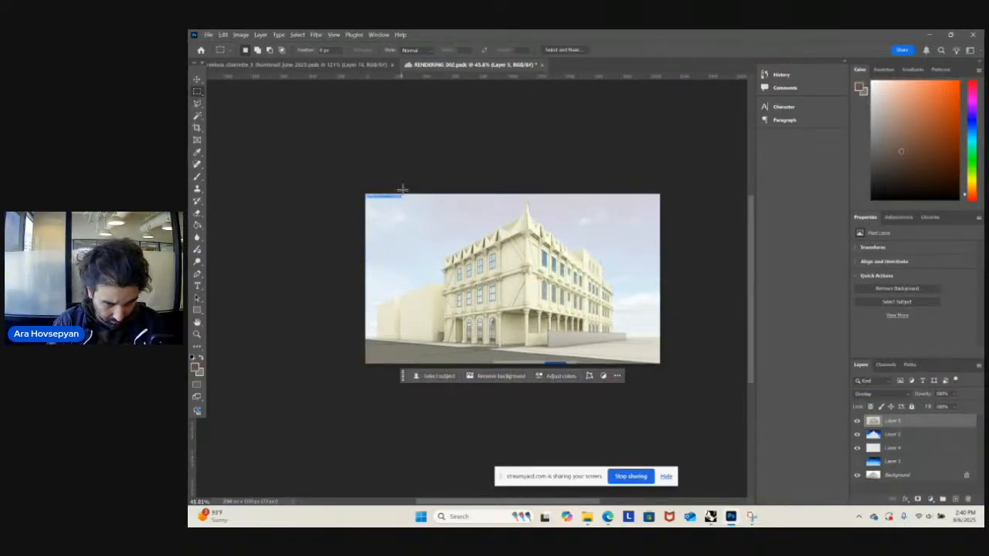
alt+scroll(566, 324, up, 5)
drag(609, 341, 621, 370)
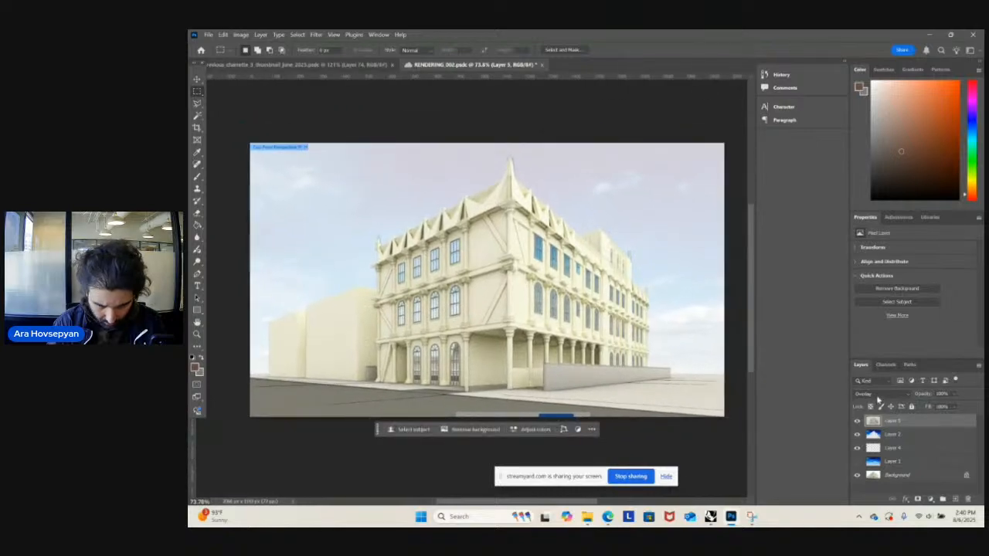
- Try the Multiply blend mode on the Artistic layer and toggle its visibility to compare the composite
click(878, 396)
click(881, 277)
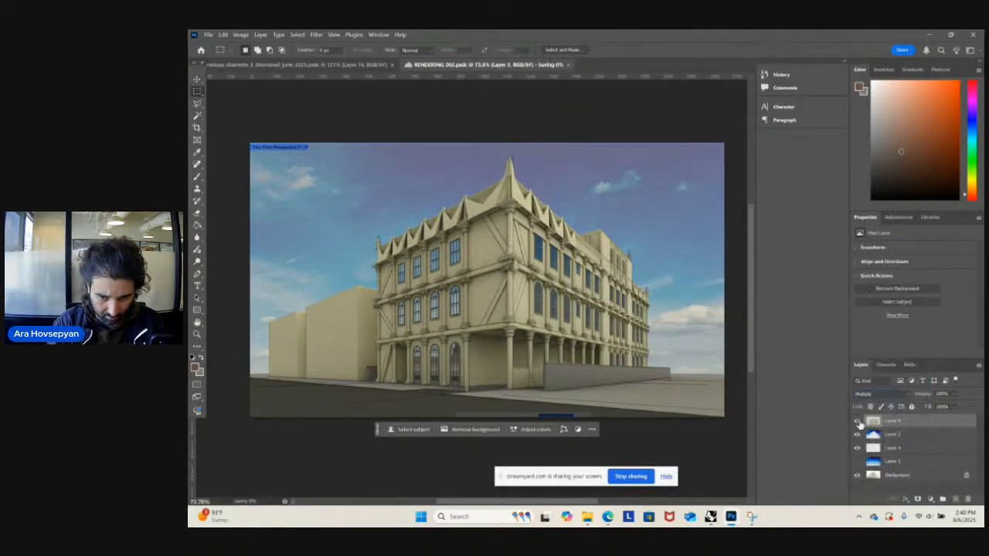
click(857, 421)
click(858, 422)
click(858, 423)
click(857, 423)
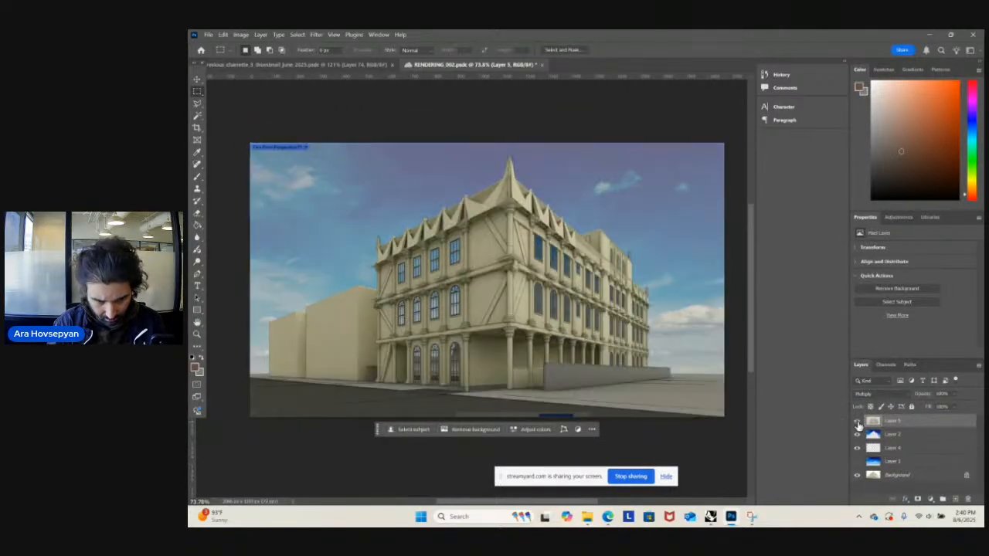
- Invert the colors of the Artistic layer and set its blend mode to Overlay
key(ctrl+i)
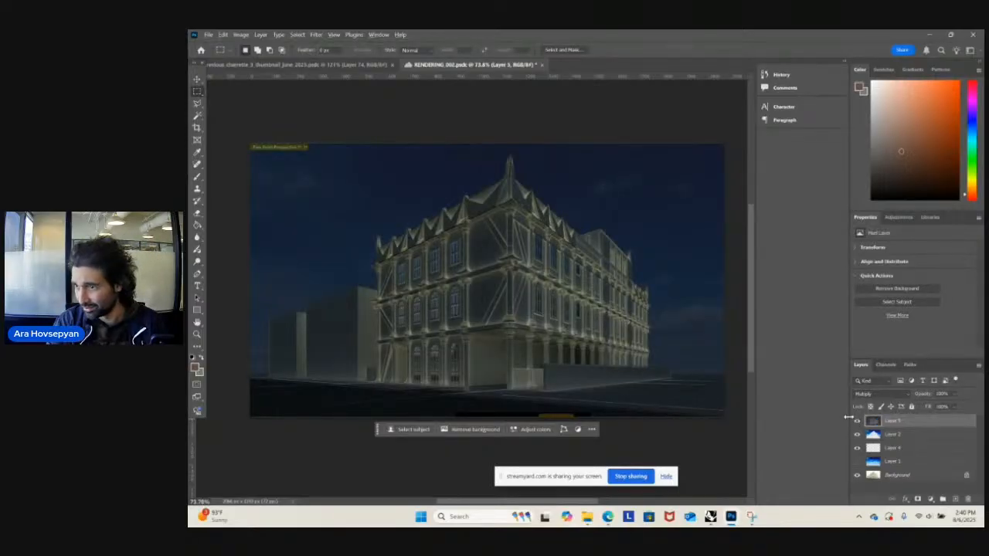
alt+scroll(848, 418, down, 3)
alt+scroll(762, 411, up, 2)
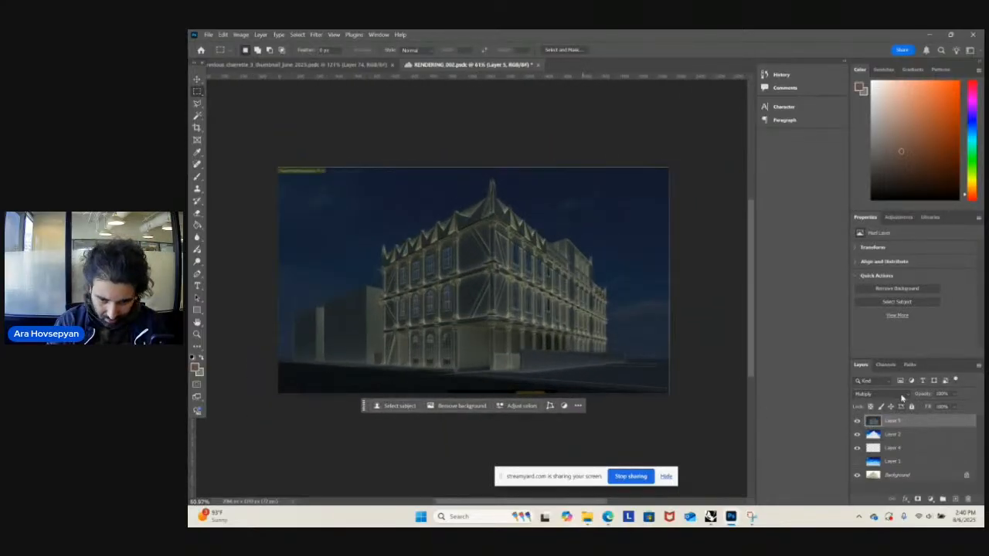
click(869, 394)
click(878, 366)
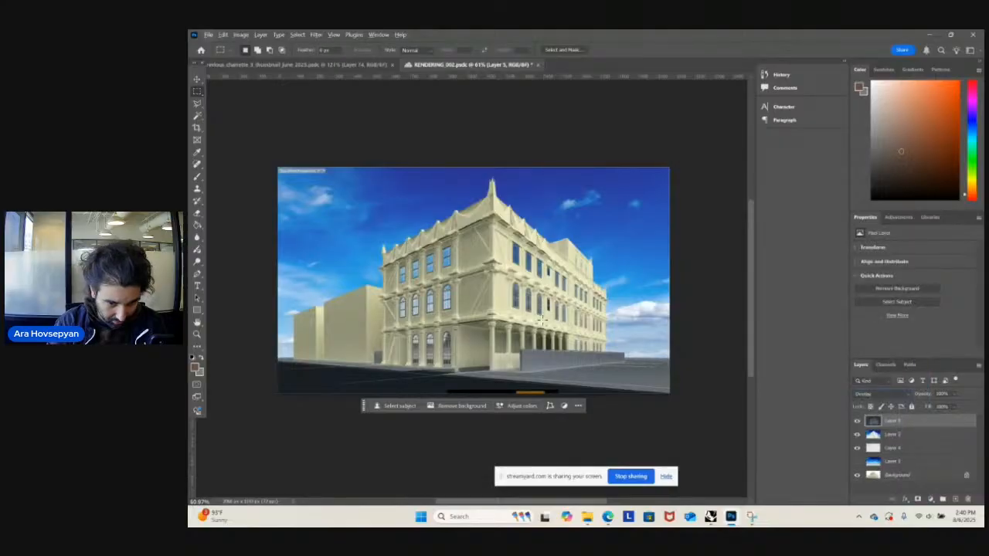
- Inspect the building with the inverted Artistic overlay up close and save the document
alt+scroll(545, 317, down, 2)
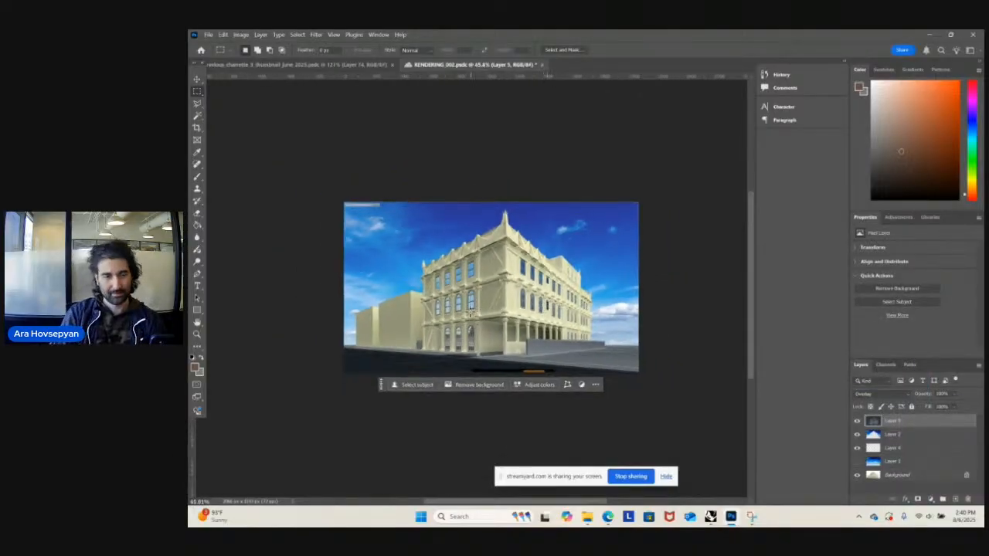
alt+scroll(469, 313, up, 3)
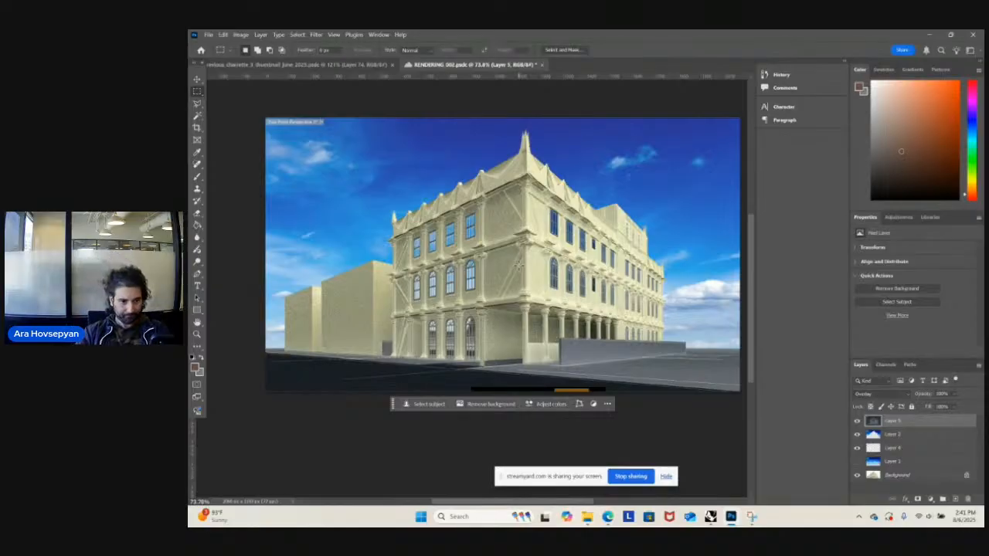
drag(520, 266, 524, 273)
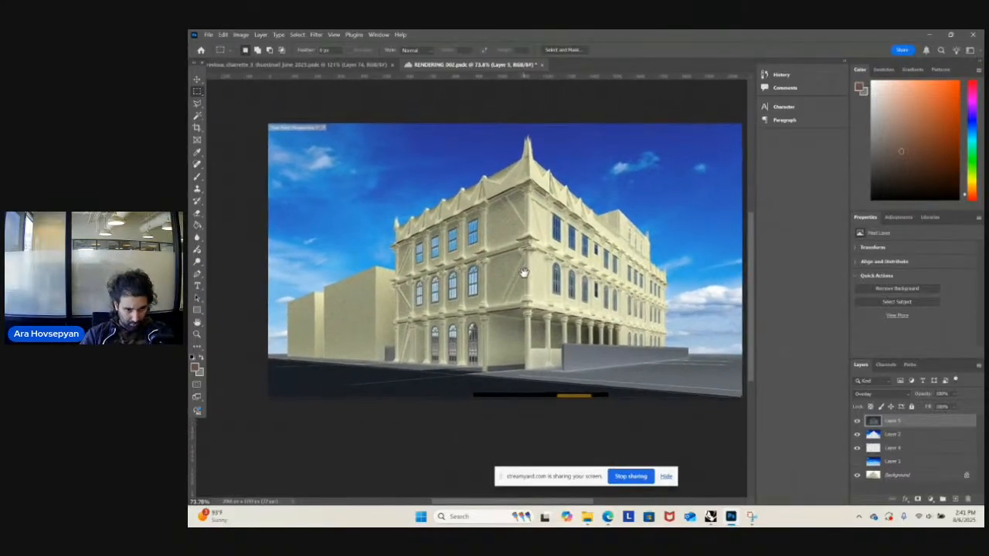
alt+scroll(524, 272, up, 2)
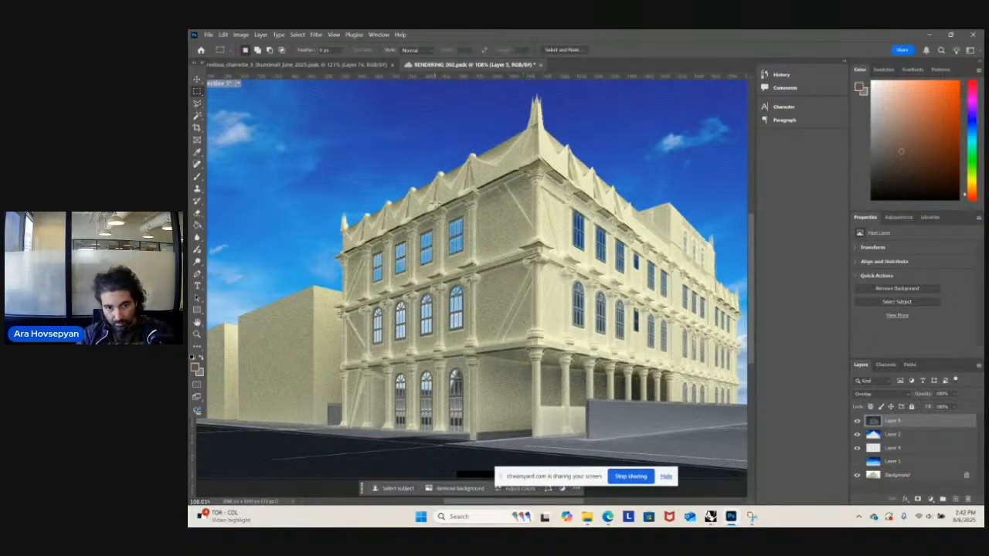
alt+scroll(517, 286, down, 2)
drag(517, 286, 506, 282)
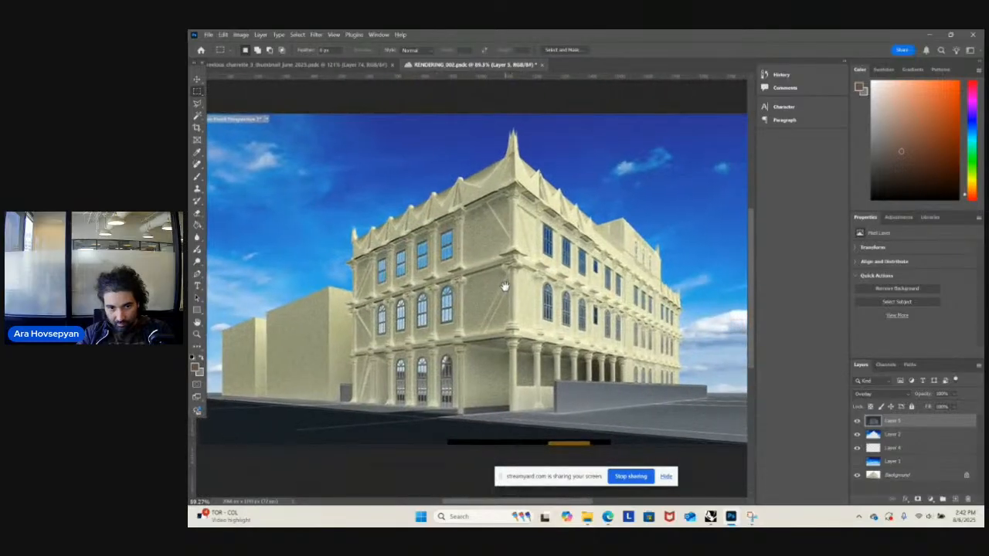
key(ctrl+s)
alt+scroll(548, 292, down, 2)
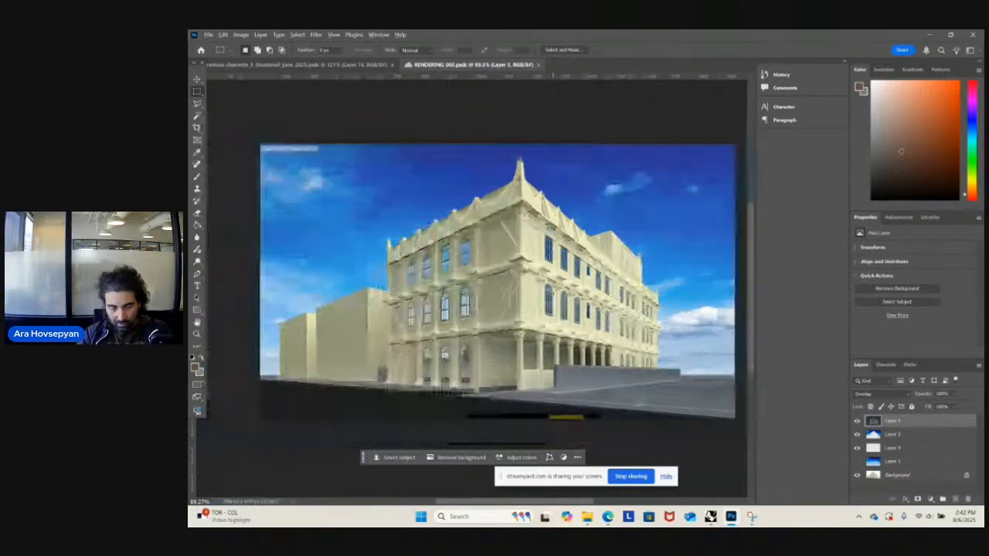
alt+scroll(555, 293, up, 1)
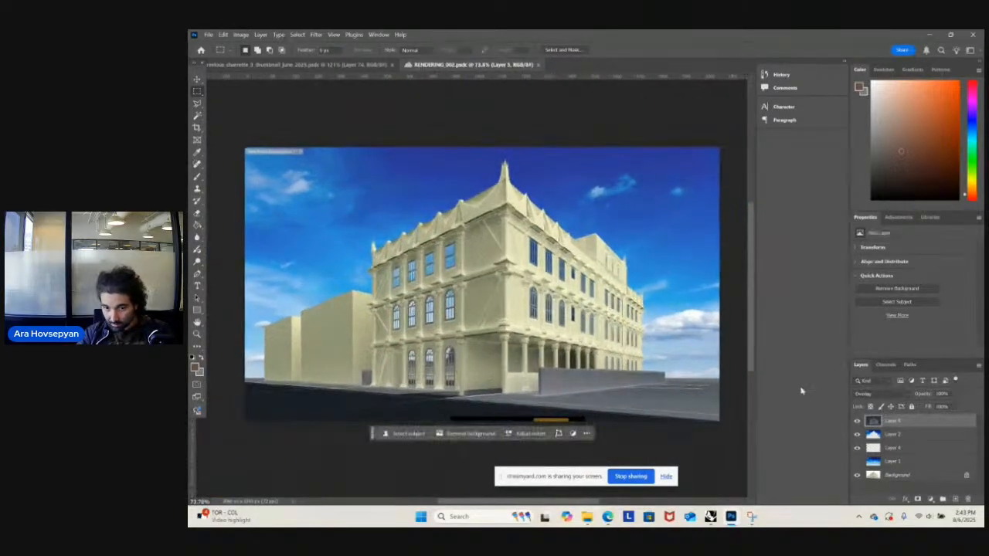
- Compare the composite with the Artistic overlay layer hidden, inverted and in its original colors, keeping it inverted
click(857, 421)
click(857, 421)
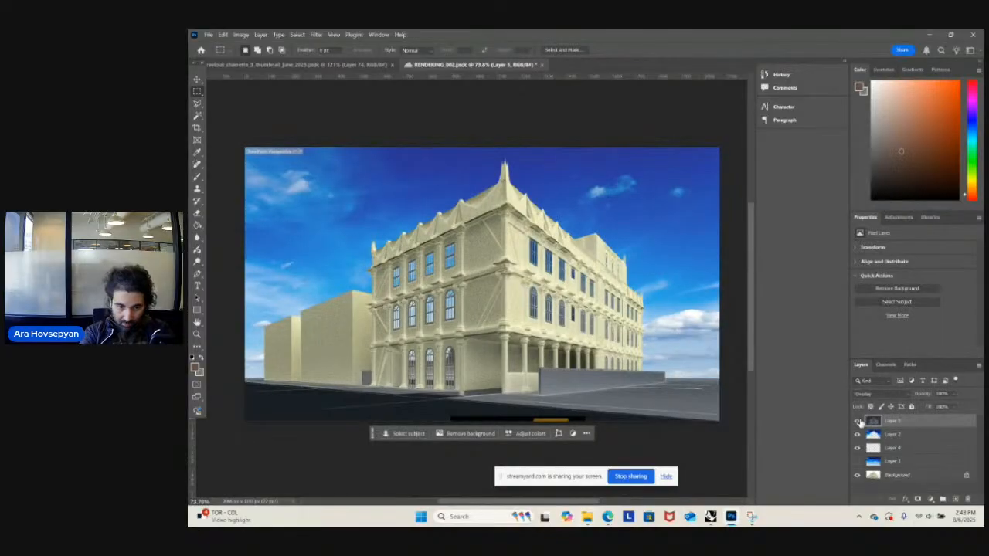
click(857, 421)
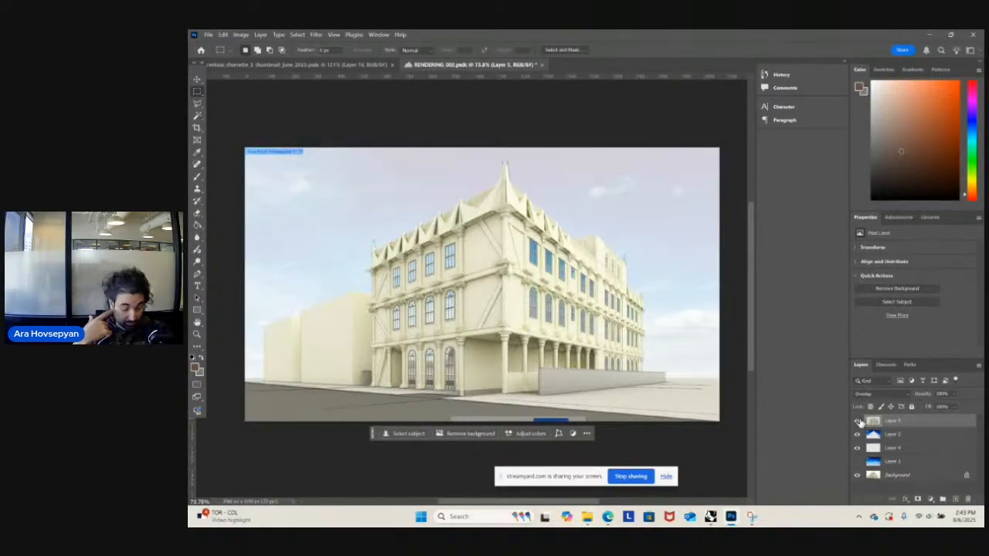
key(ctrl+i)
- Duplicate the inverted Artistic layer, hide the original, and invert the copy back to its light colors
drag(892, 424, 955, 499)
click(858, 436)
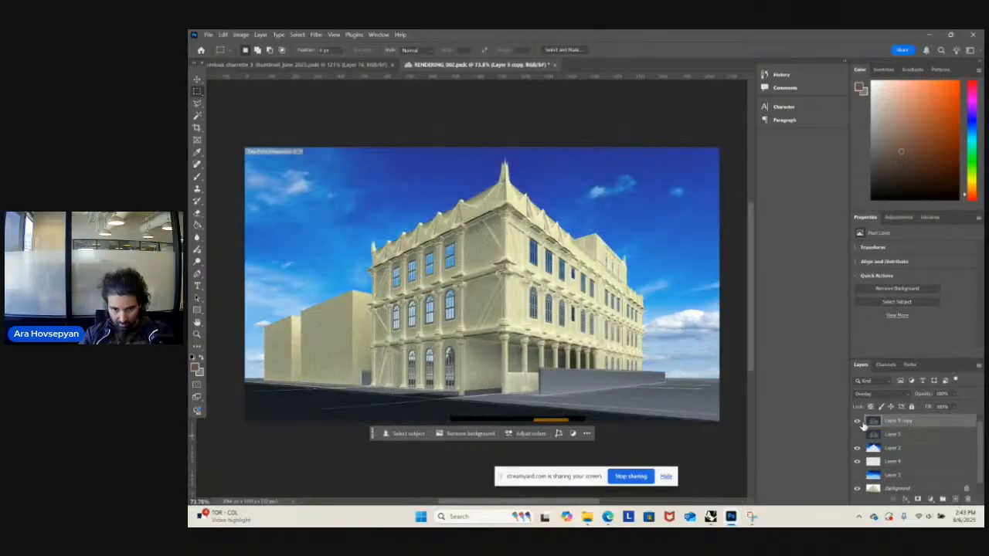
click(857, 421)
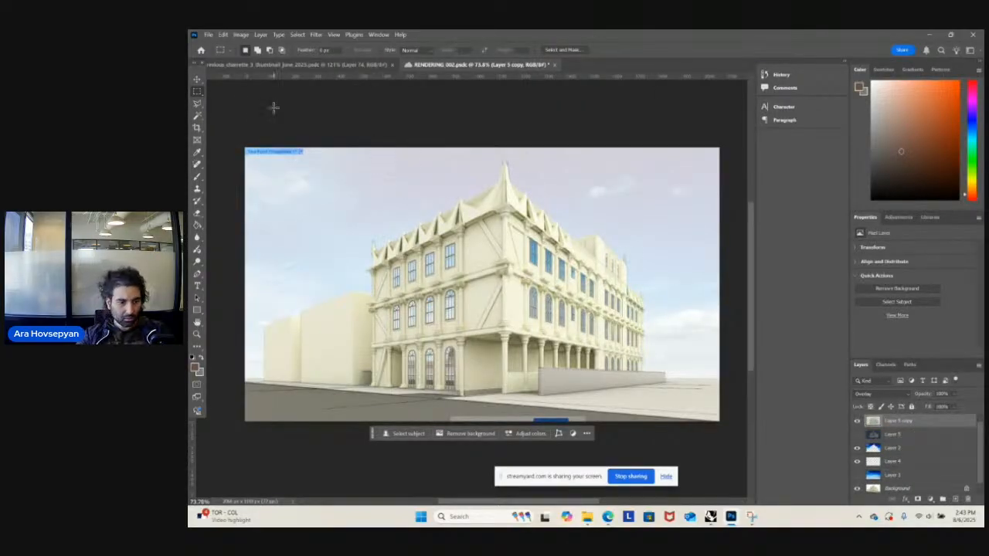
- Lower the brightness of the duplicate Artistic layer with a Brightness/Contrast adjustment
click(241, 34)
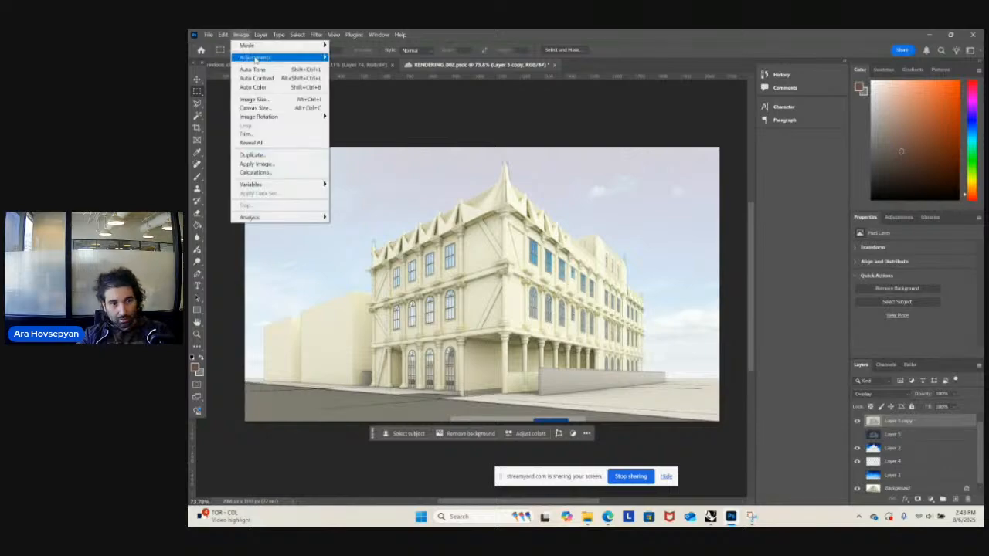
mouse_move(309, 57)
click(348, 57)
drag(563, 261, 549, 259)
click(644, 247)
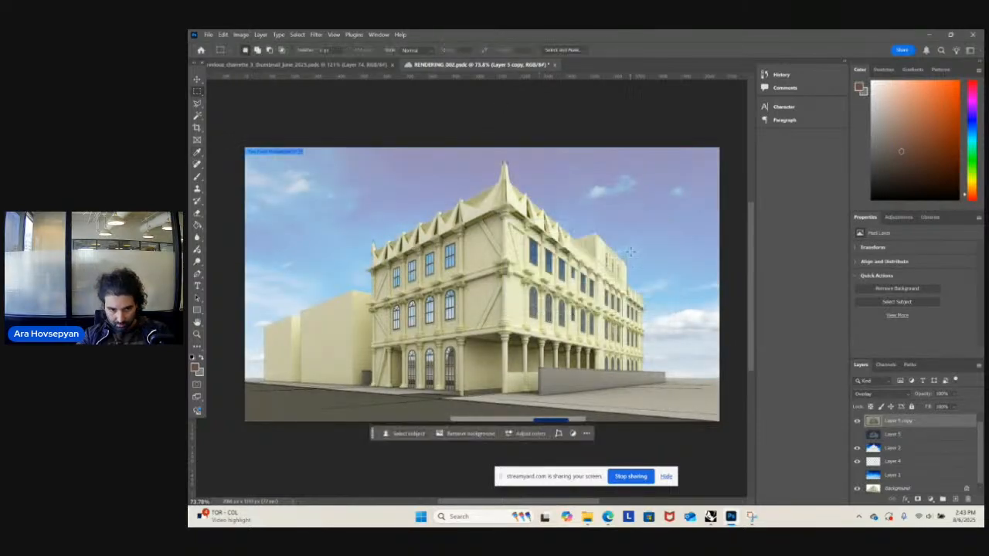
- Alternate the visibility of the inverted Artistic layer and its light copy to compare both overlay versions
click(856, 422)
click(857, 435)
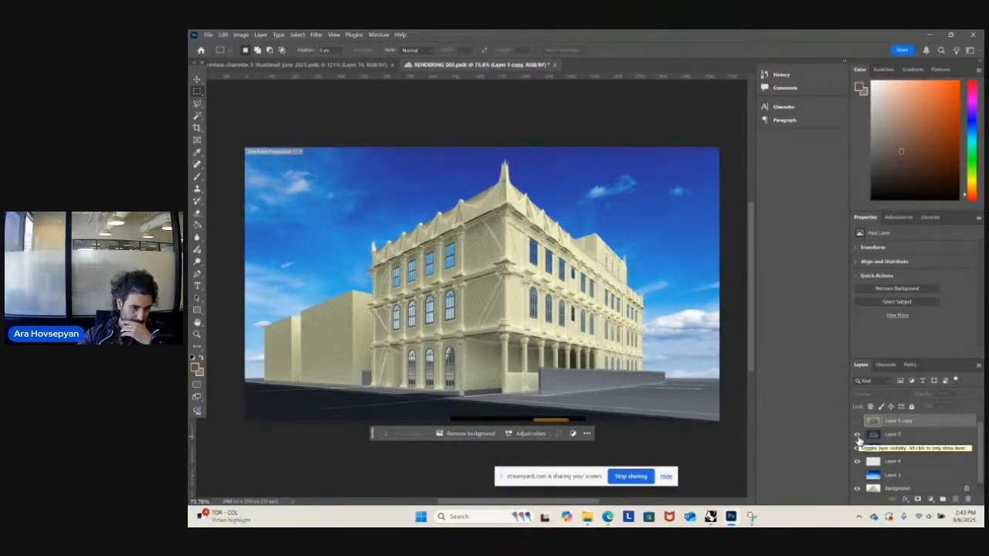
click(857, 421)
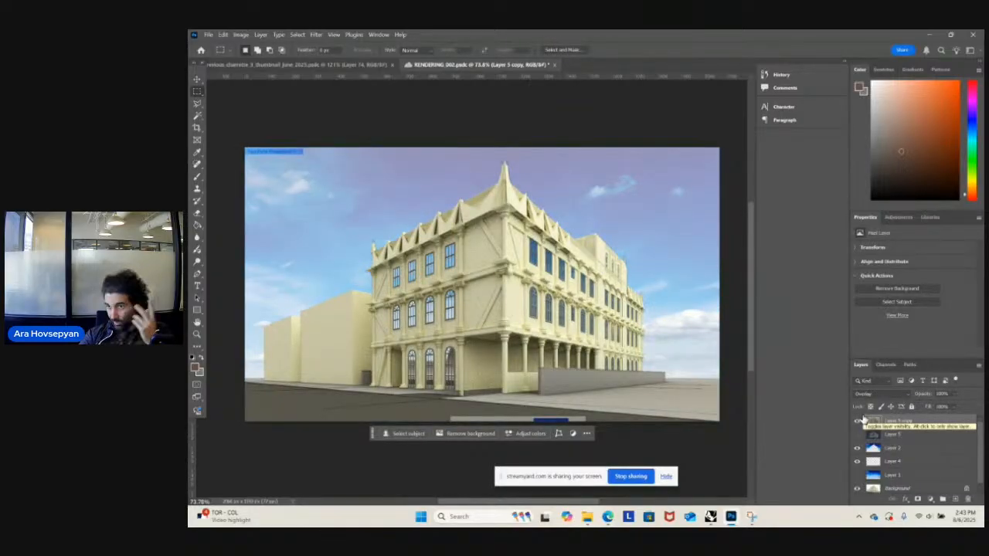
click(859, 421)
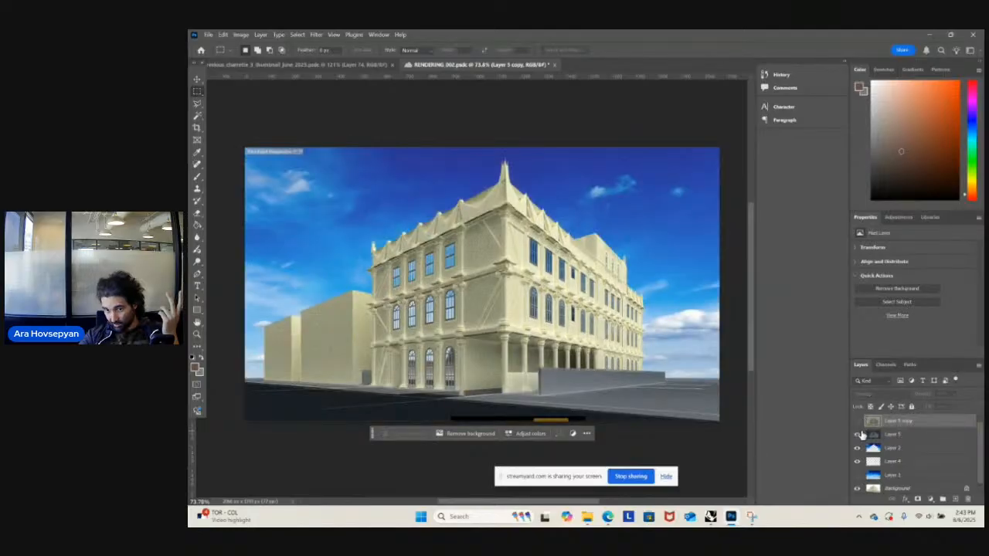
click(857, 421)
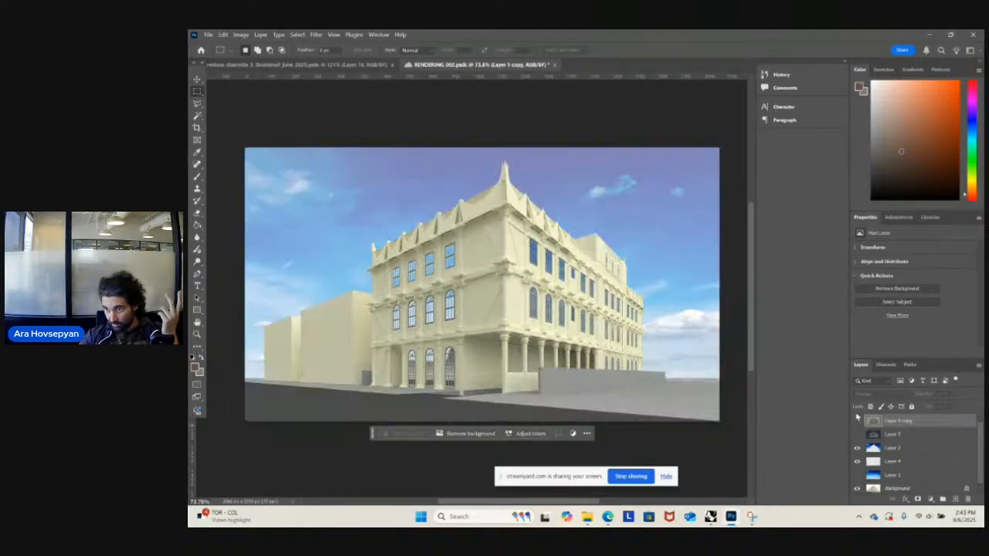
click(857, 422)
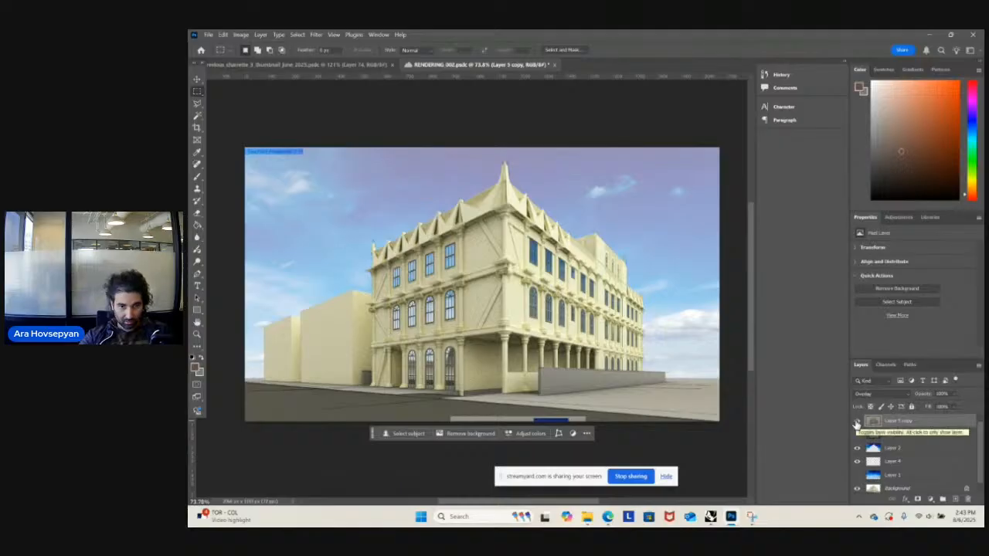
click(857, 422)
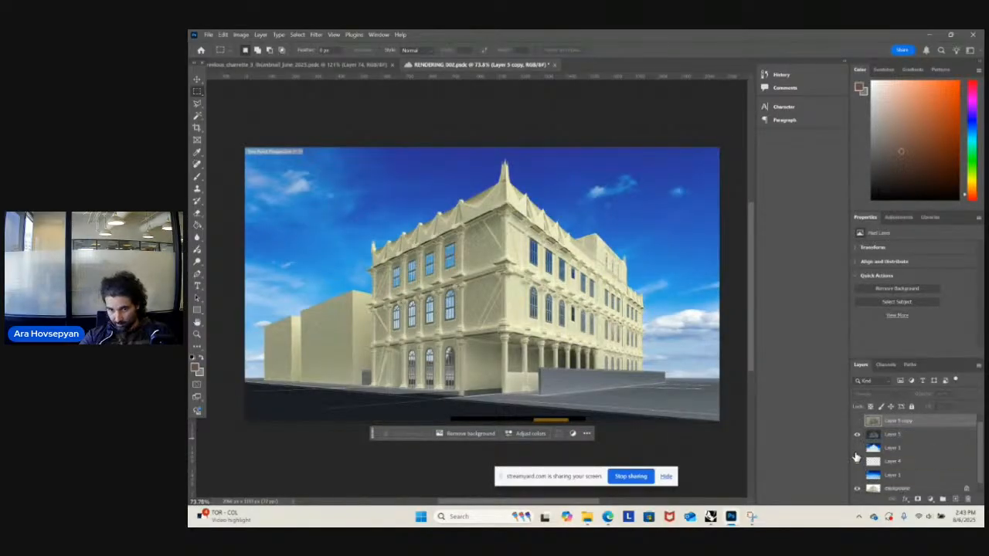
- Identify the cut-out sky layer by toggling its visibility and duplicate Layer 2
click(857, 447)
click(857, 447)
click(893, 449)
key(ctrl+j)
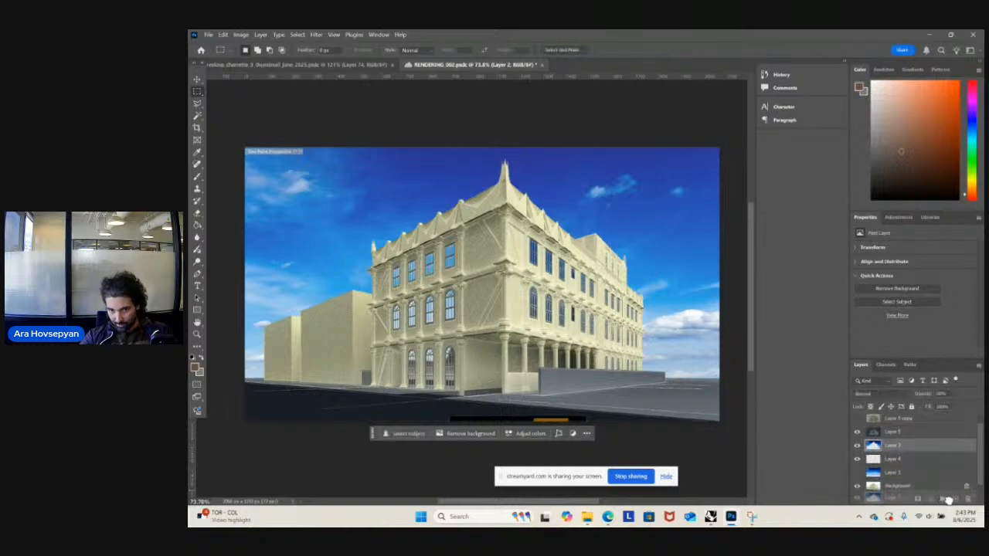
- Hide the blue sky Layer 2 and desaturate Layer 2 copy to make a grayscale sky
click(858, 460)
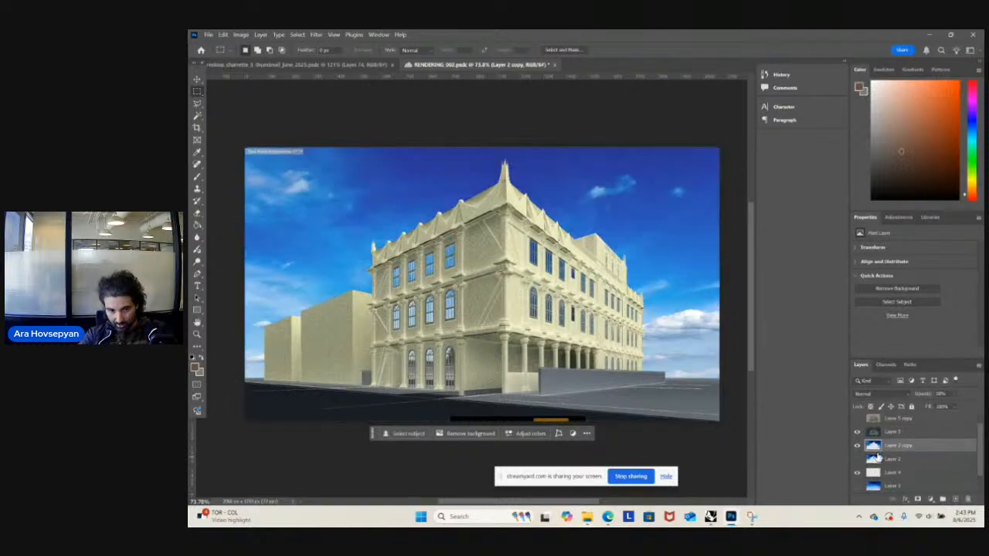
key(ctrl+shift+u)
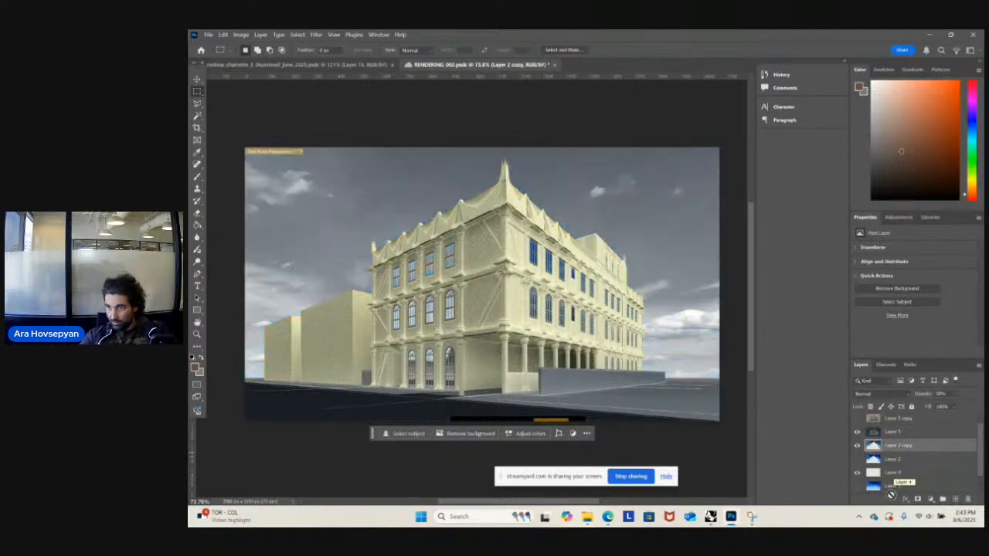
- Alternate the visibility of Layer 5 and Layer 5 copy to compare both Artistic overlays against the grayscale sky
click(857, 422)
click(857, 422)
click(858, 435)
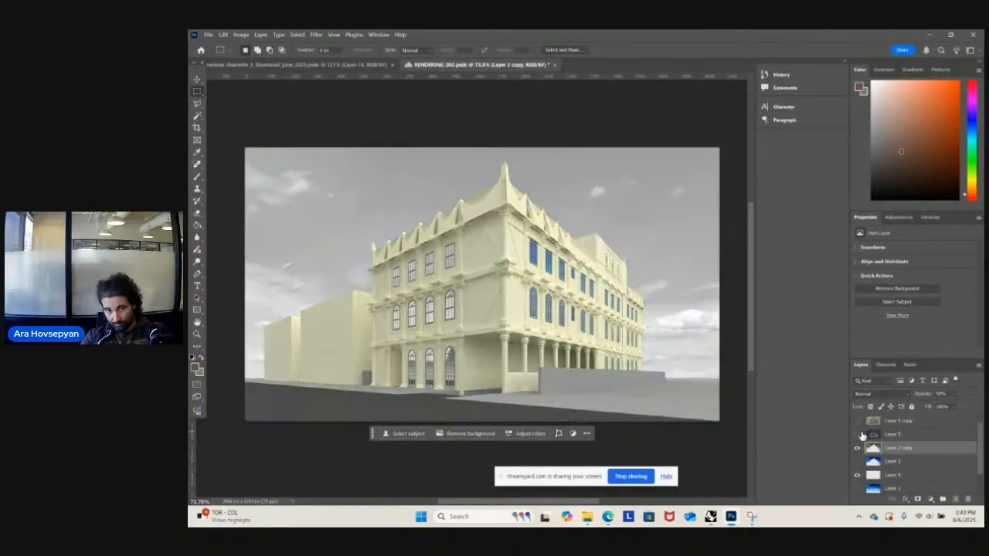
click(858, 435)
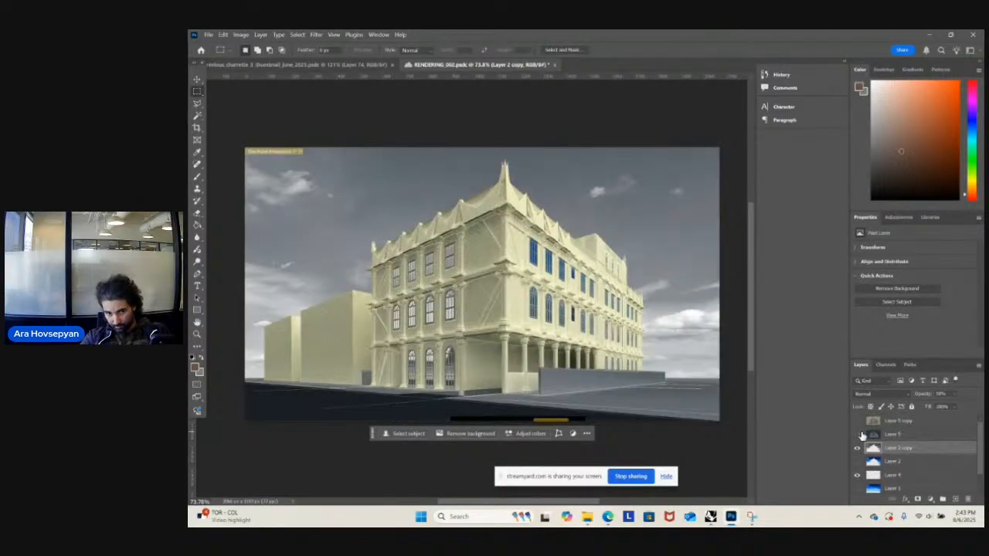
click(858, 435)
click(858, 435)
click(858, 435)
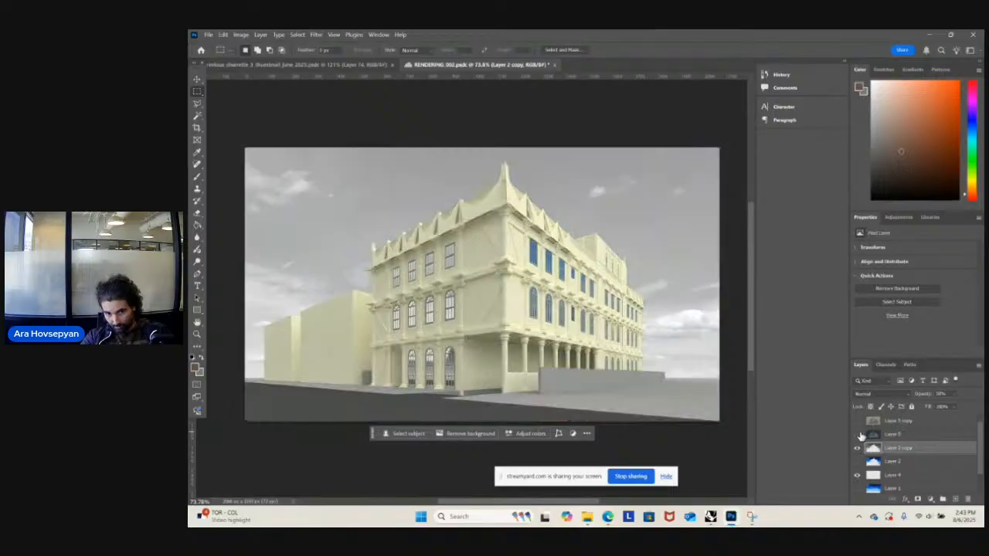
click(858, 435)
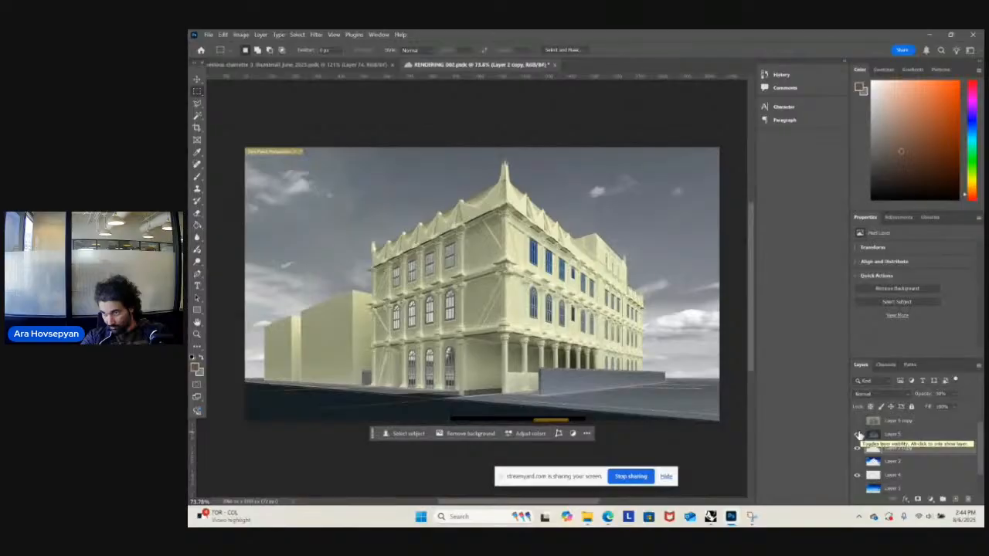
click(858, 435)
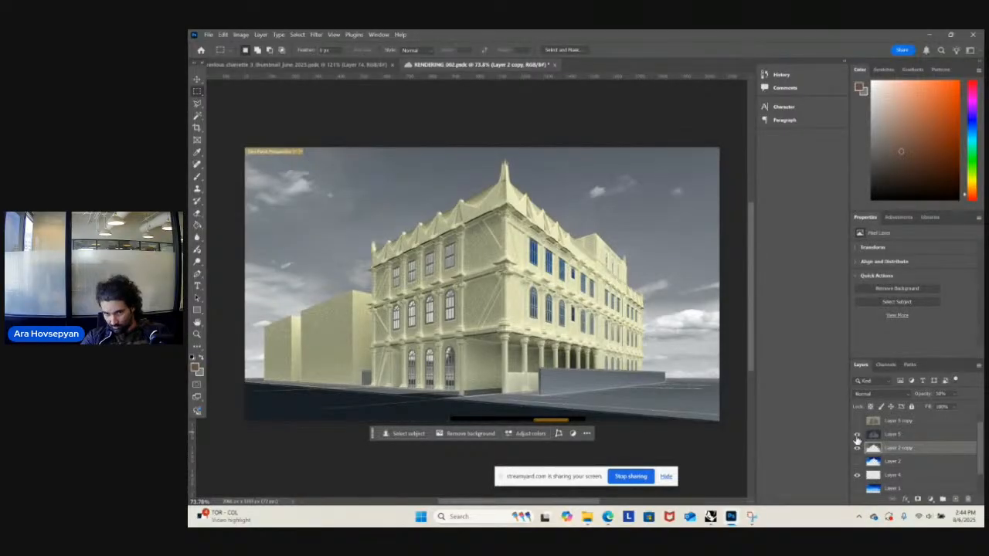
click(856, 435)
click(856, 423)
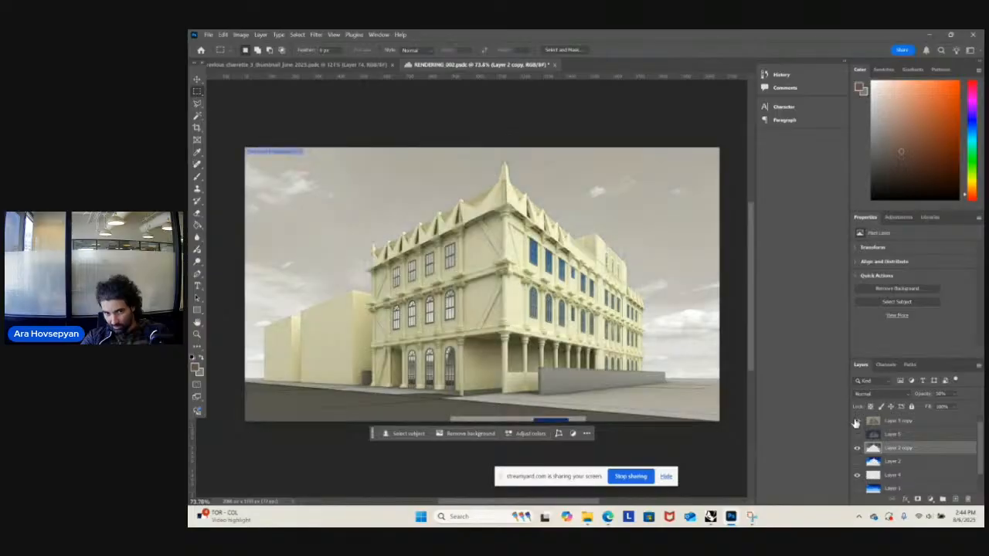
click(856, 435)
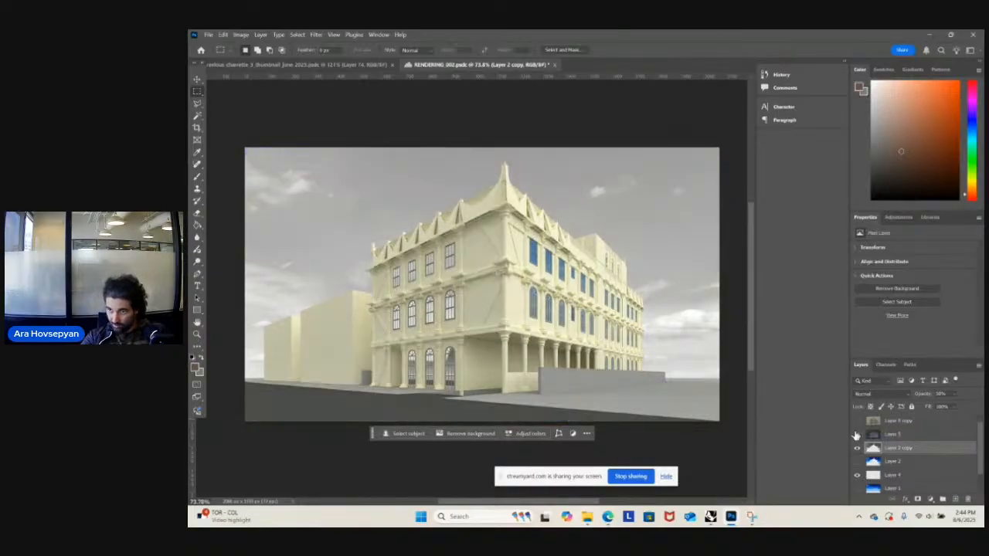
click(856, 435)
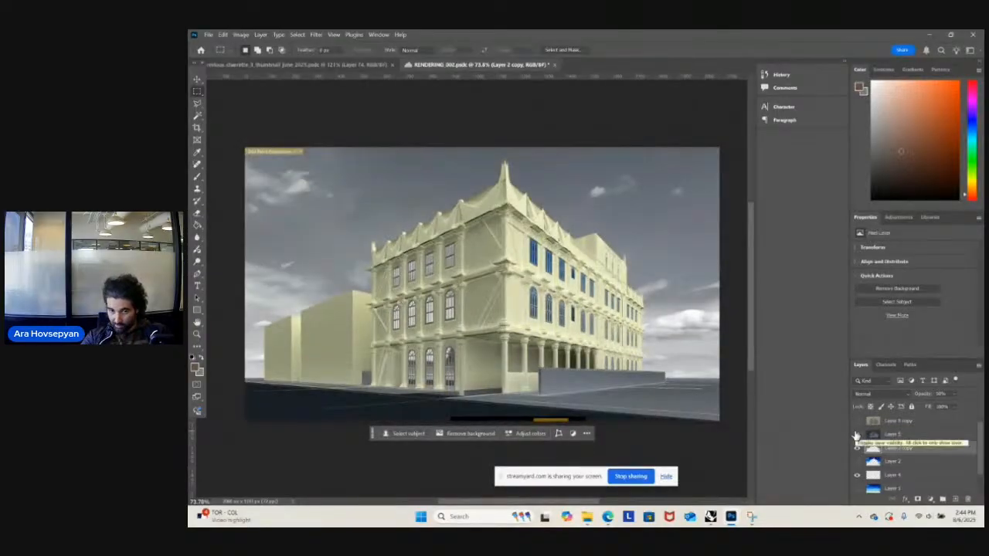
- Swap the grayscale sky for the blue Layer 2 sky and show the light Artistic copy over it
click(856, 436)
click(856, 448)
click(856, 422)
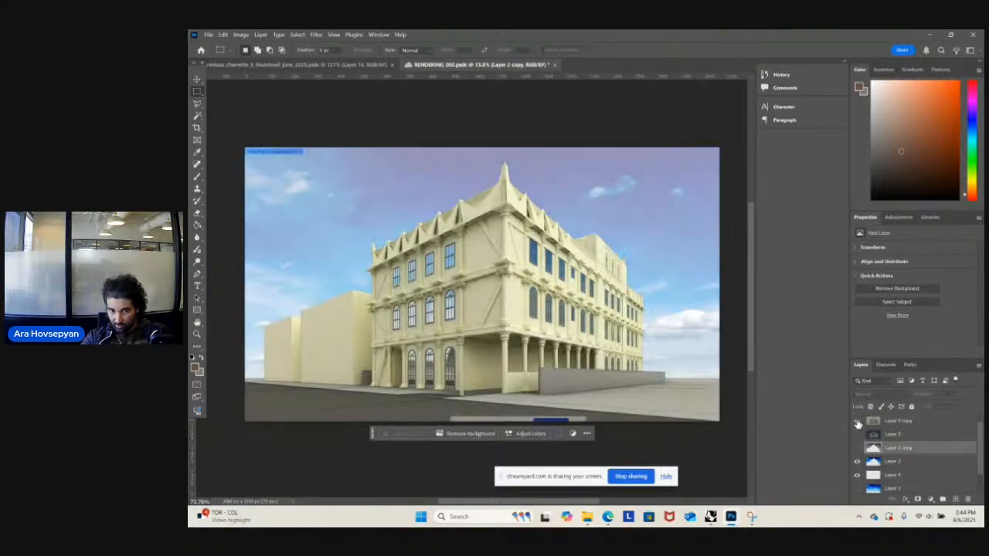
click(856, 422)
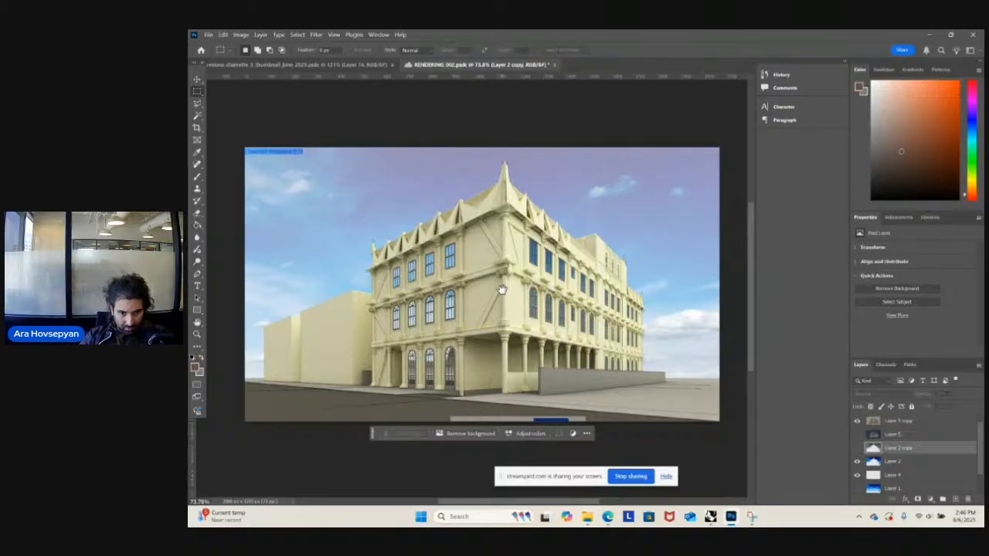
- Examine the light Artistic copy's effect on the building and blue sky by toggling its visibility
drag(500, 289, 496, 292)
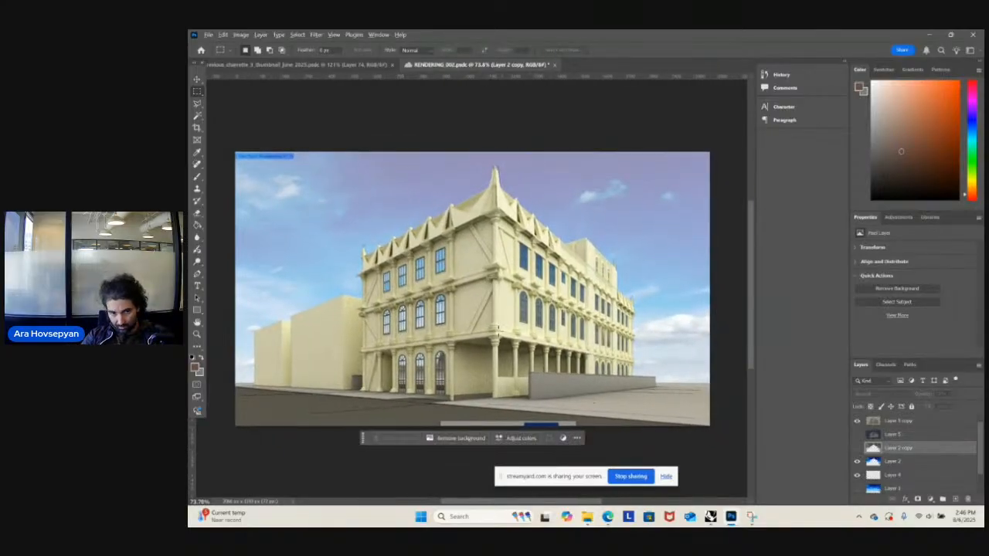
alt+scroll(713, 438, up, 1)
click(857, 421)
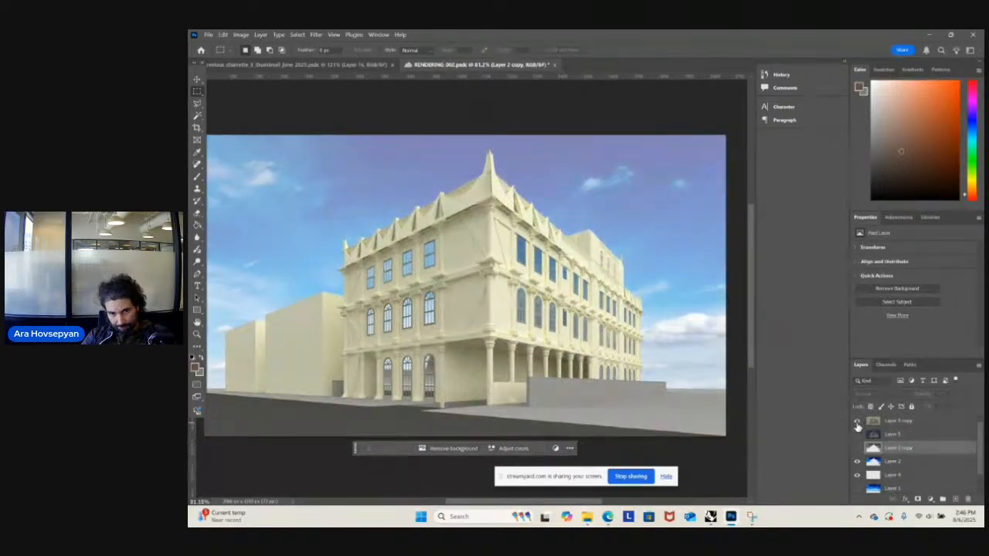
click(857, 422)
click(857, 422)
click(857, 421)
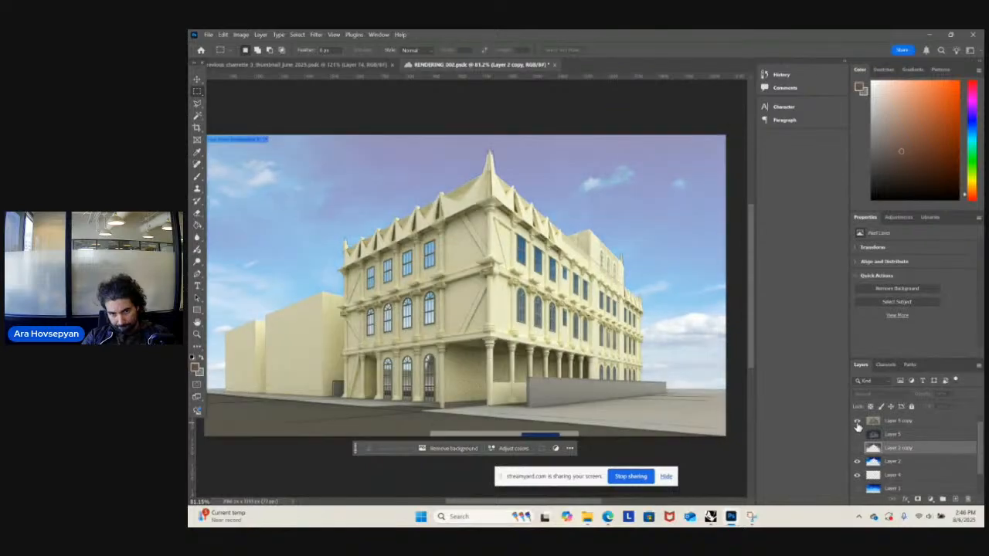
click(858, 425)
- Preview the grayscale sky alone and blended over the blue sky, with the inverted and light Artistic overlays switched on and off
click(858, 435)
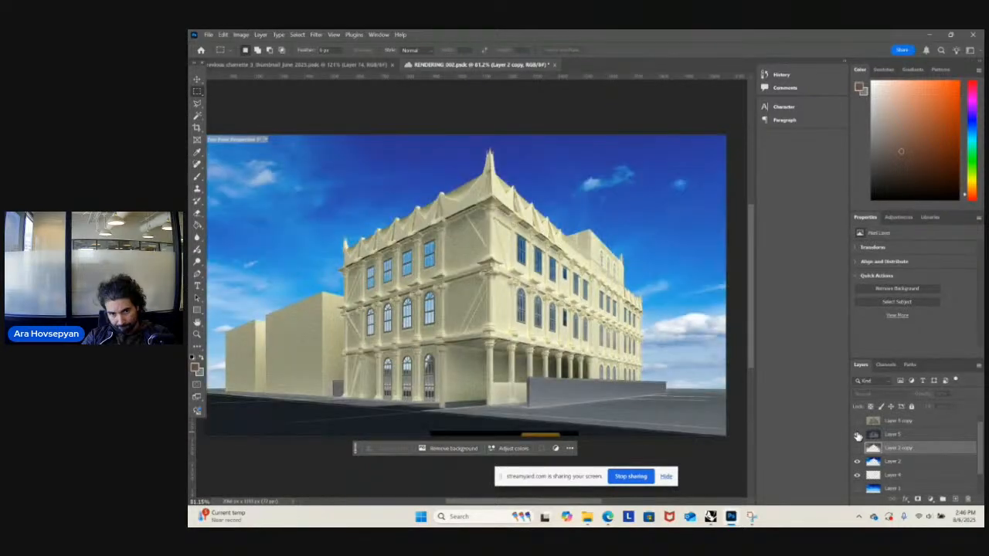
click(857, 435)
click(857, 449)
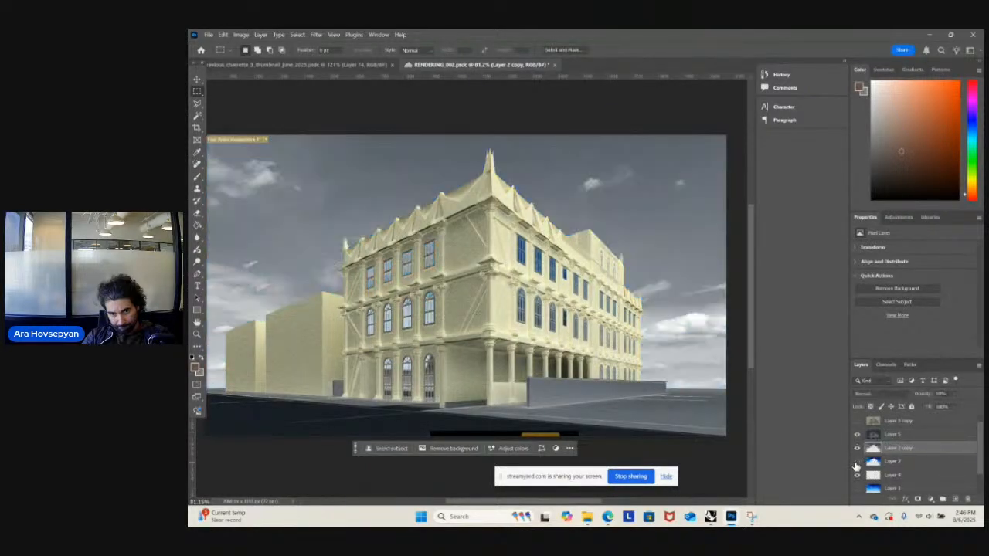
click(857, 462)
click(857, 461)
click(858, 462)
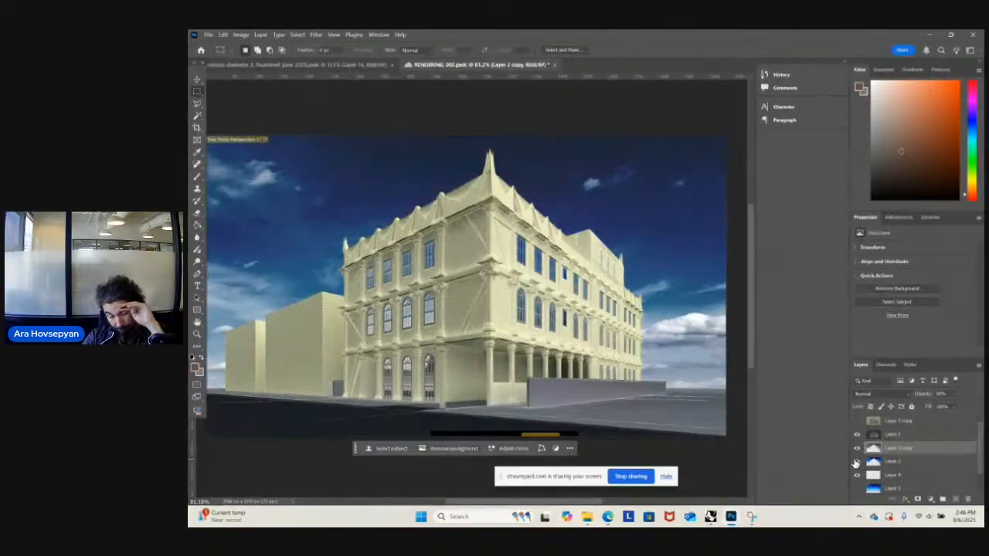
click(856, 434)
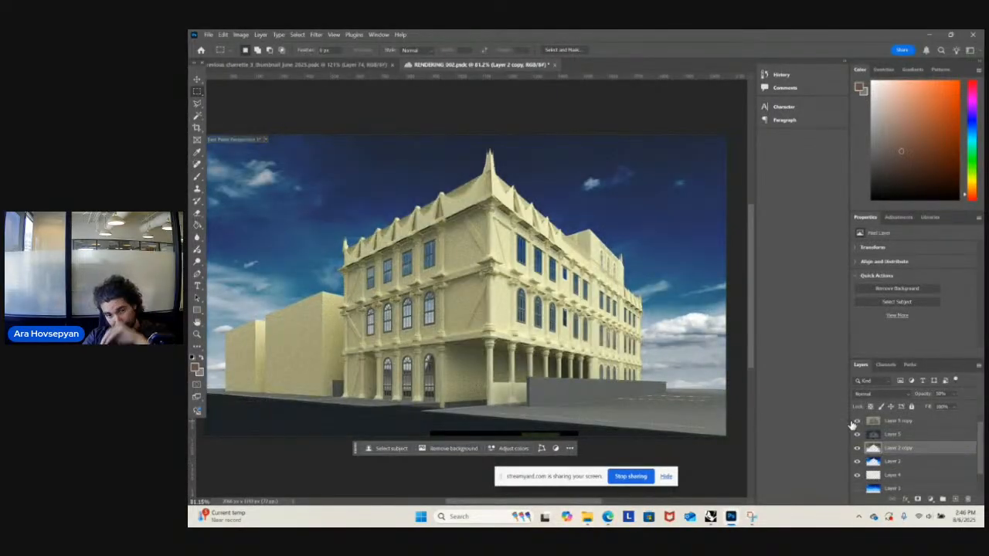
click(857, 447)
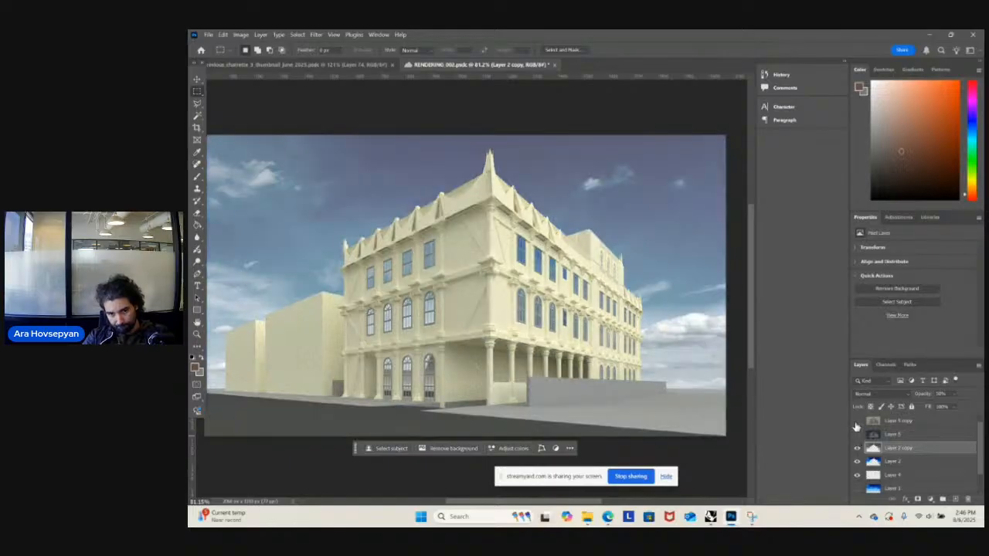
- Compare the grayscale sky, the blue sky and the plain white background with both Artistic overlays hidden
click(857, 448)
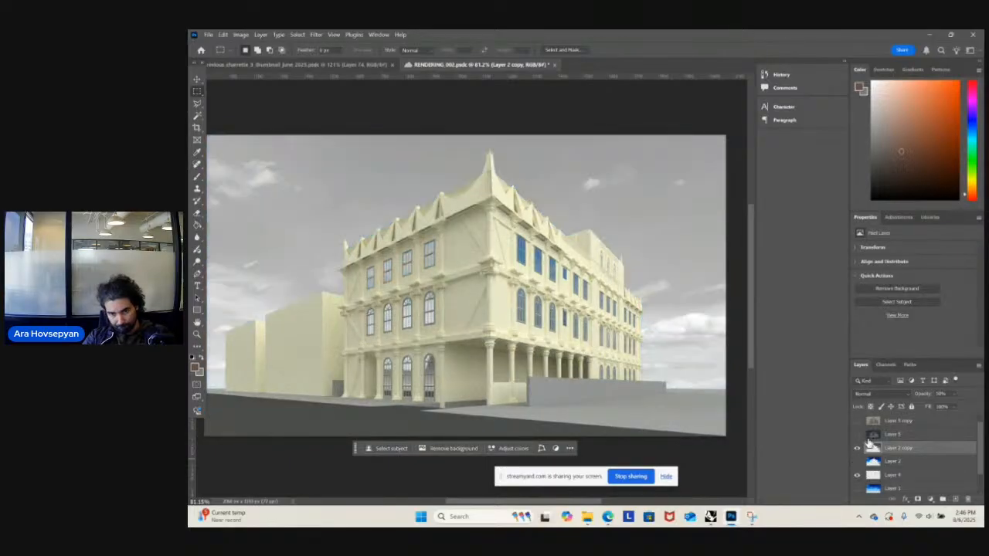
click(857, 448)
click(857, 448)
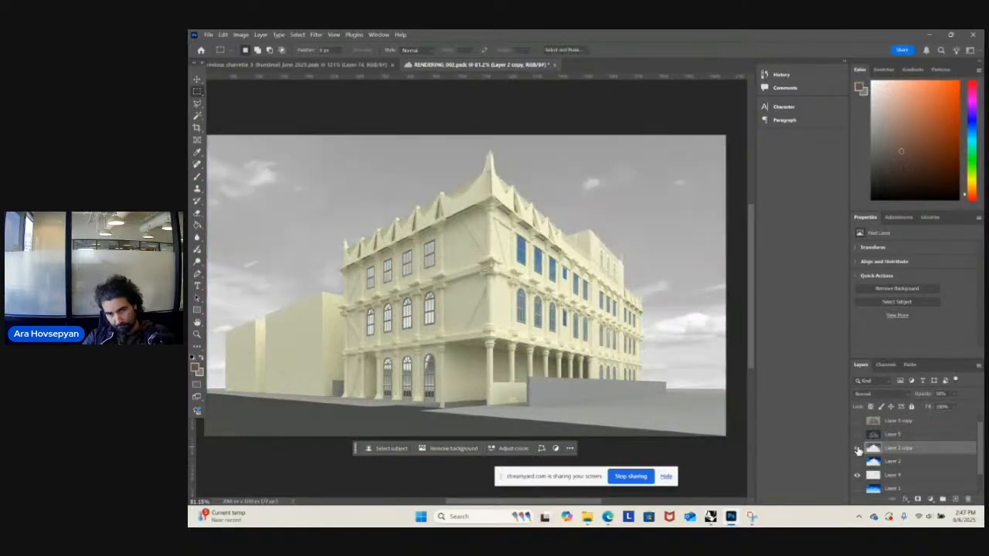
click(857, 448)
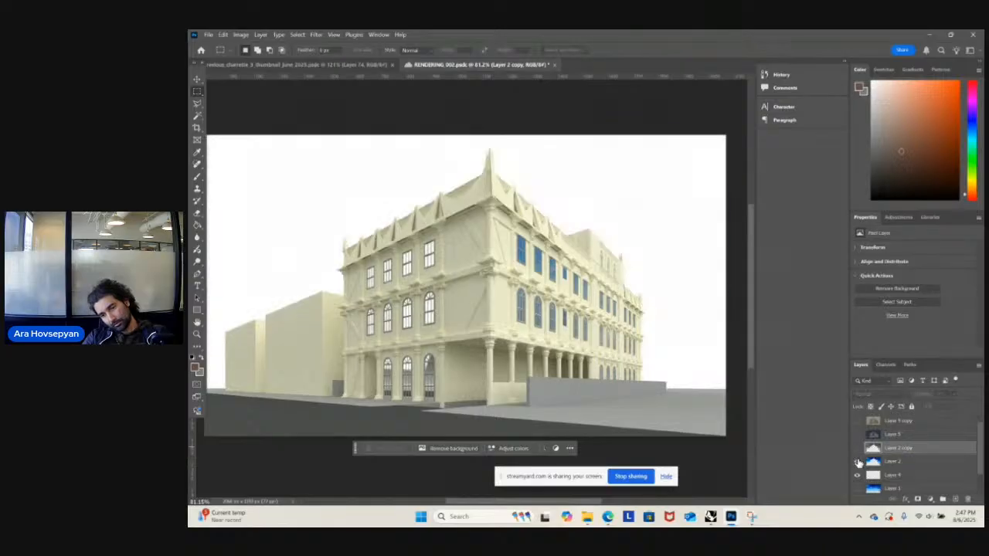
click(858, 463)
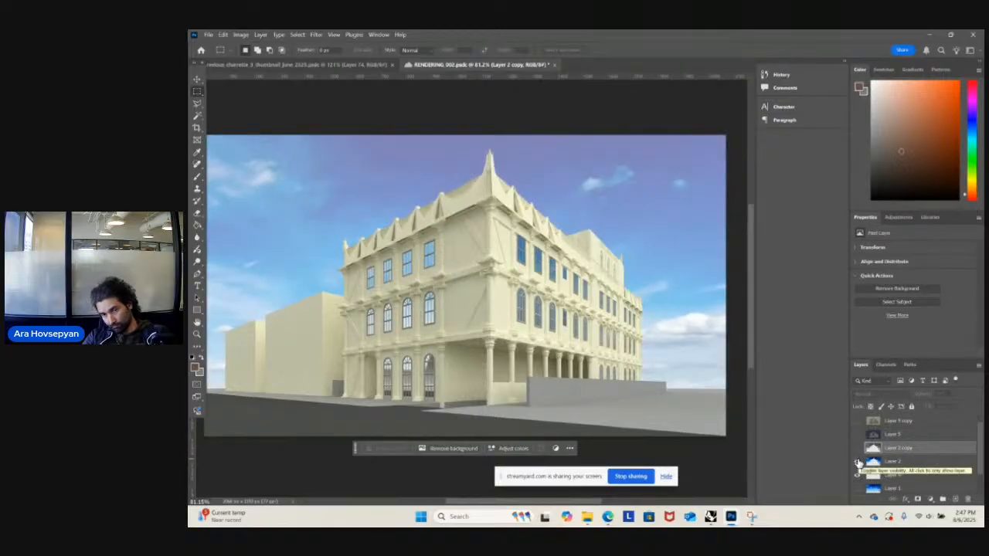
click(858, 462)
- Compare the inverted Artistic layer and its light copy against the white background by alternating their visibility
click(858, 435)
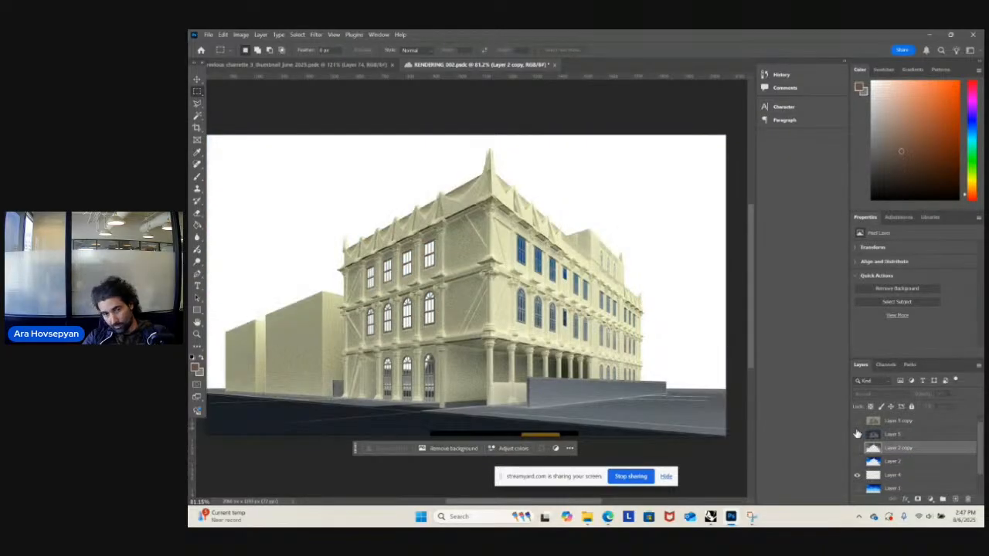
click(855, 421)
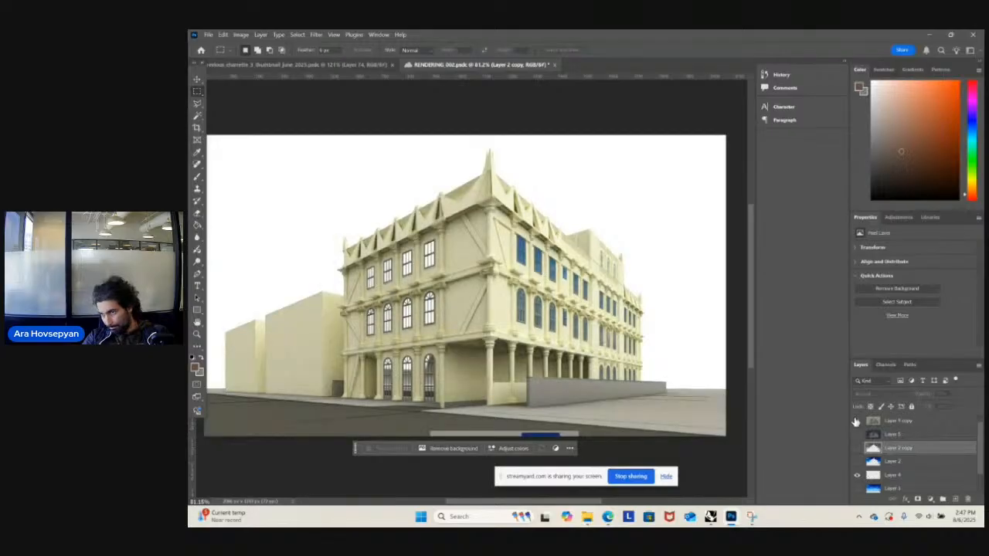
click(856, 421)
click(855, 434)
click(856, 434)
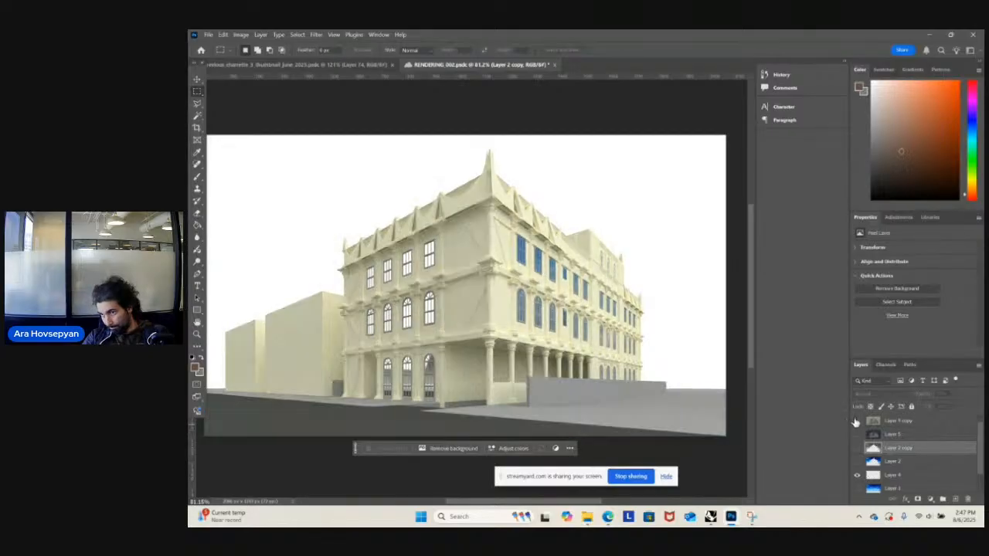
click(856, 422)
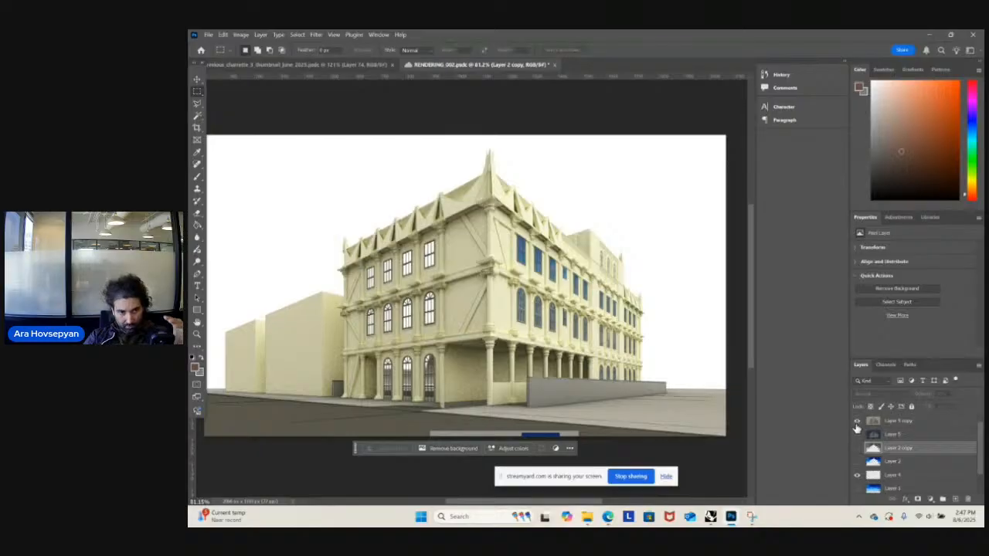
click(857, 434)
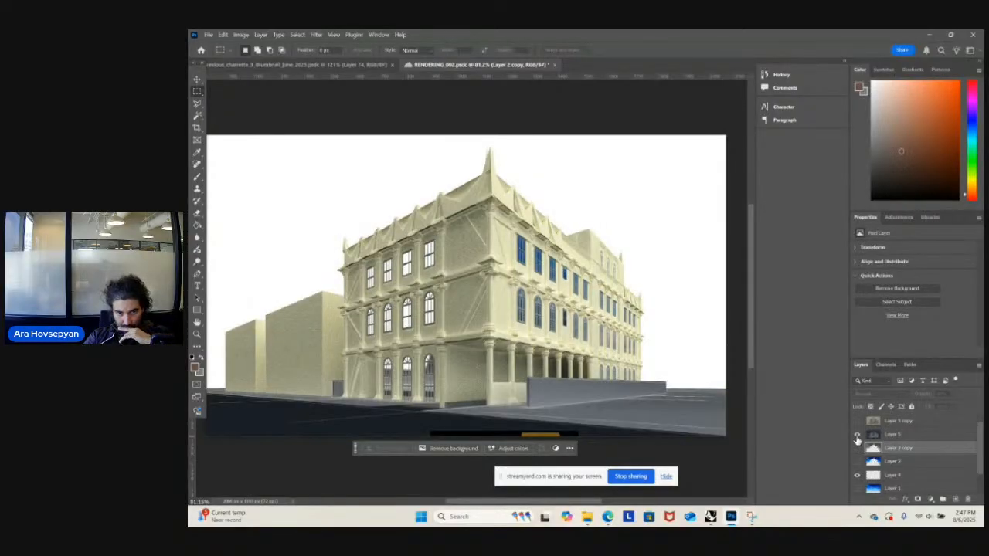
click(857, 438)
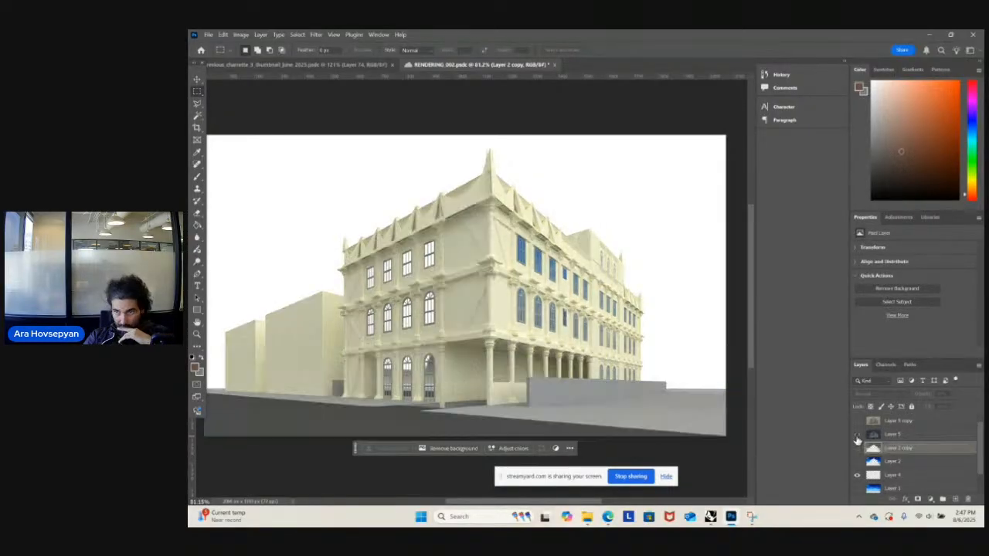
click(858, 437)
click(857, 438)
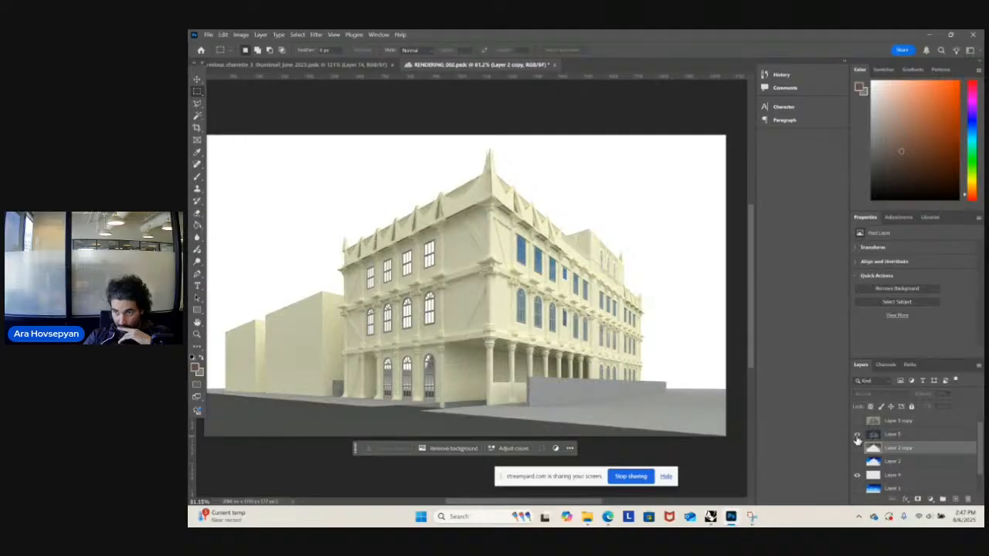
click(857, 438)
click(857, 437)
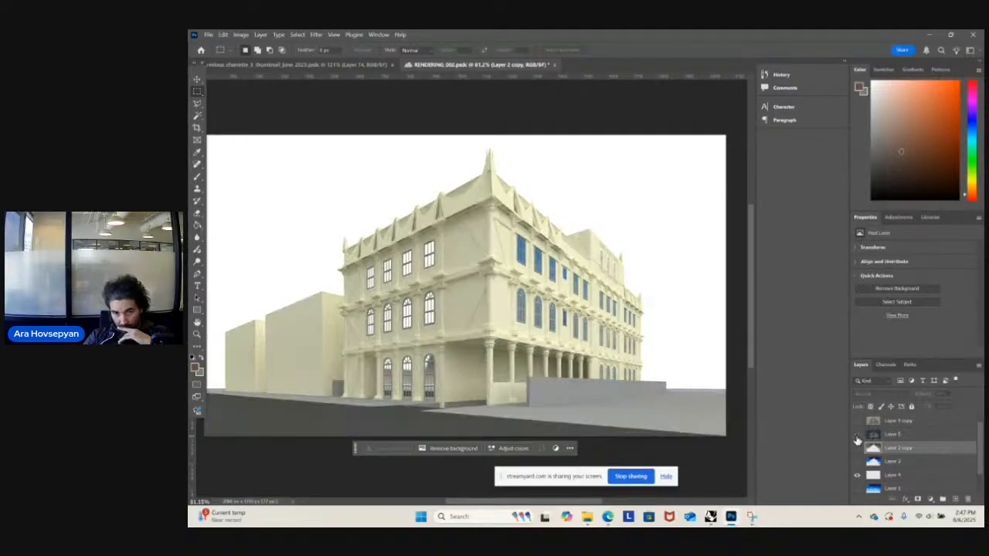
click(857, 437)
click(857, 438)
click(856, 421)
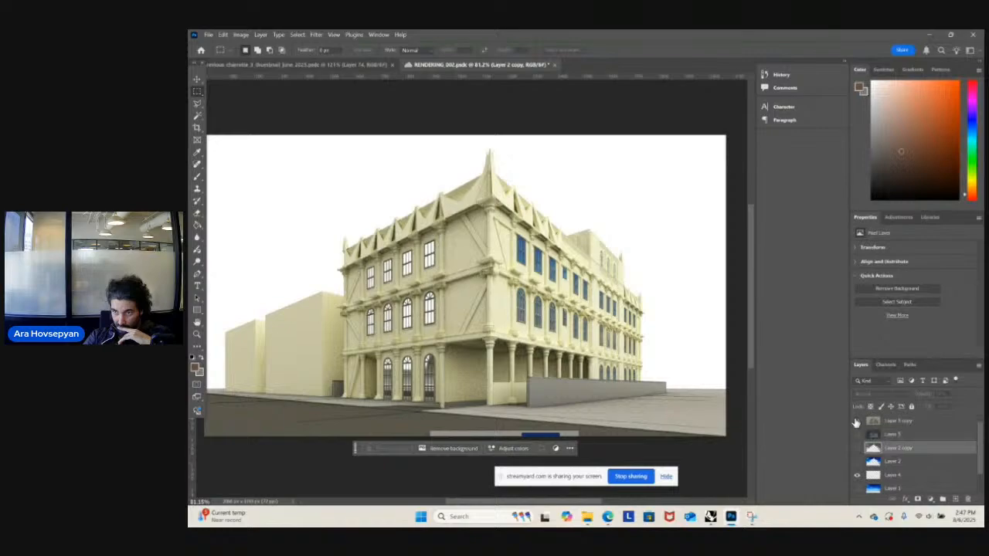
- Show the inverted Artistic Layer 5 together with the grayscale sky, keeping the light copy and blue sky hidden
click(857, 435)
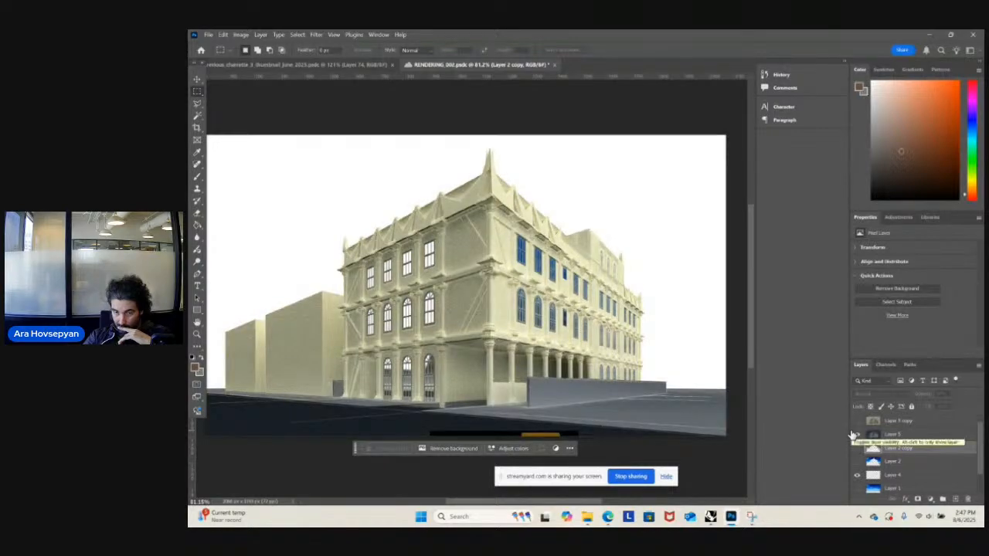
click(857, 448)
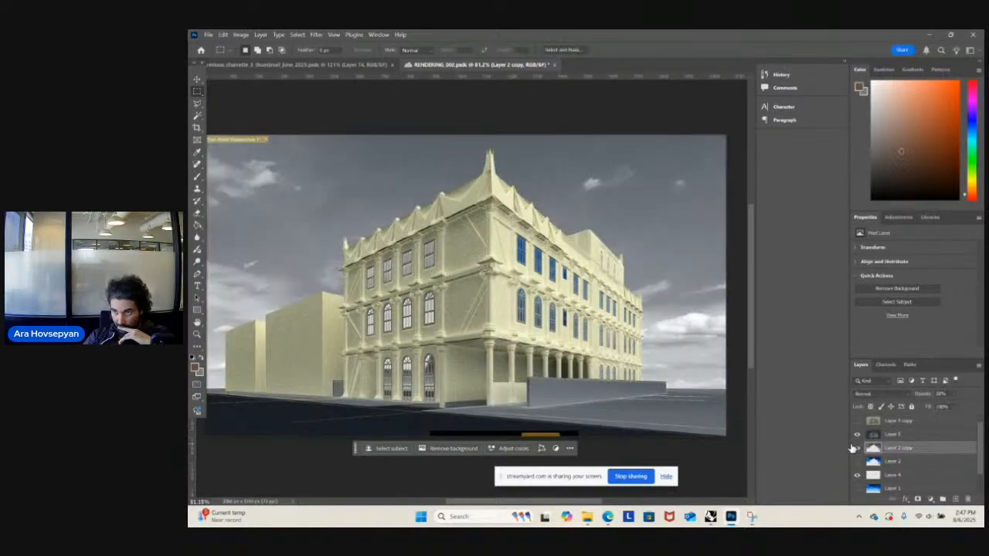
click(856, 448)
click(856, 449)
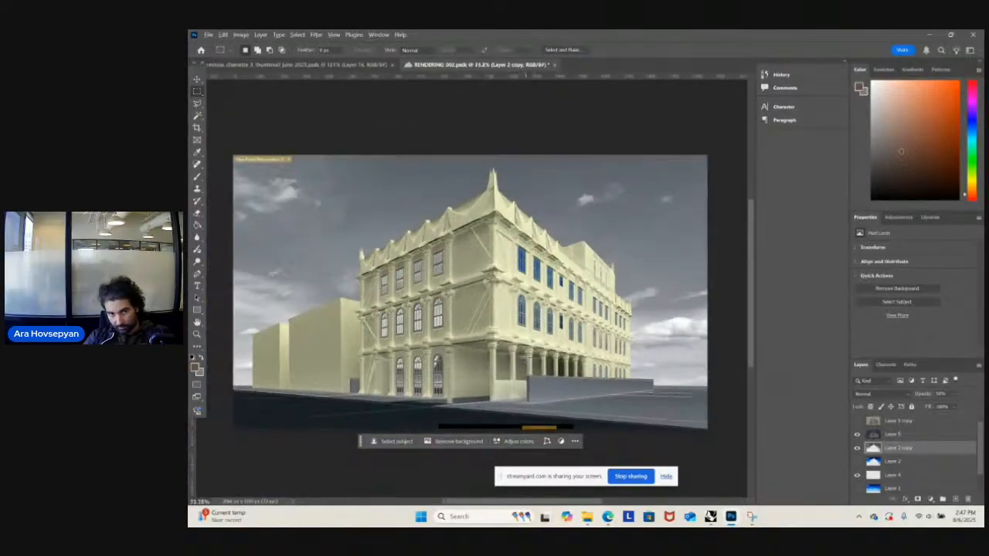
alt+scroll(522, 356, down, 1)
alt+scroll(499, 346, up, 2)
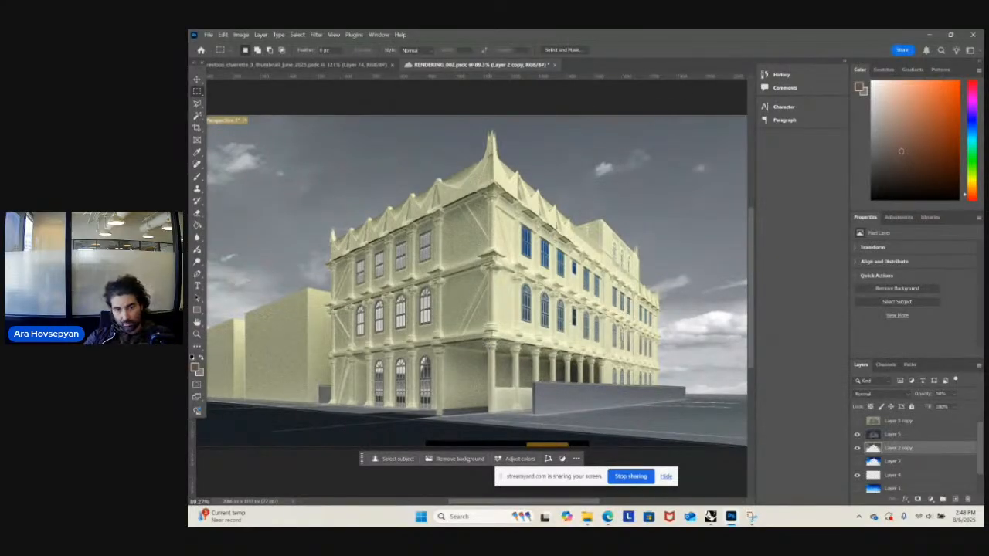
alt+scroll(459, 311, up, 5)
alt+scroll(500, 318, down, 4)
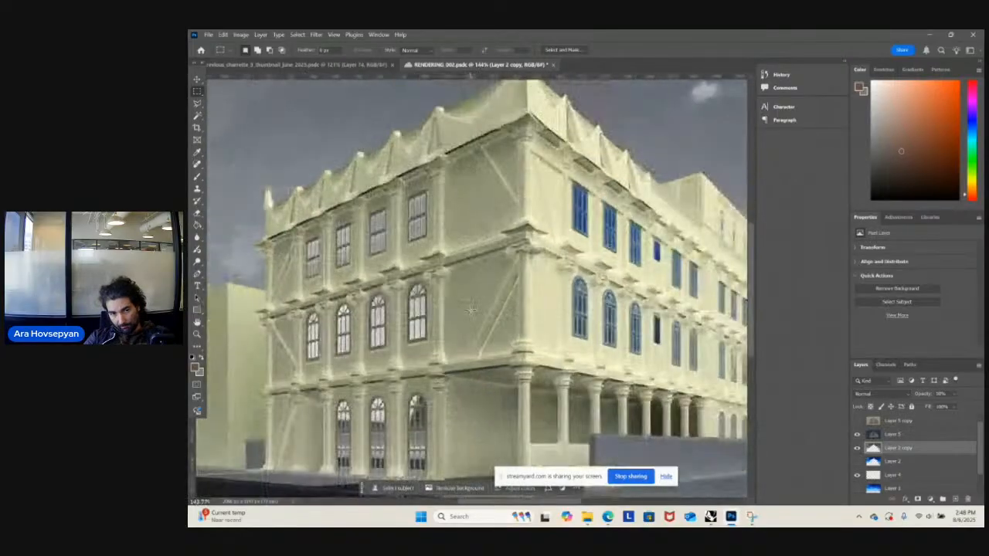
mouse_move(500, 318)
mouse_down()
mouse_move(463, 301)
mouse_move(433, 305)
mouse_move(490, 331)
mouse_up()
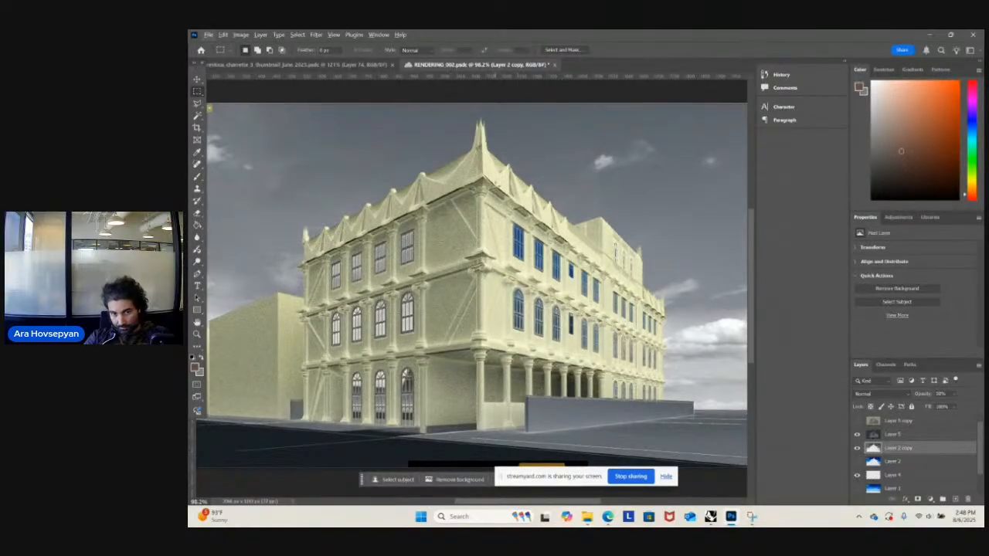
alt+scroll(457, 377, up, 2)
mouse_move(472, 375)
mouse_down()
mouse_move(500, 375)
mouse_move(487, 370)
mouse_up()
- Switch to the charrette thumbnail document and look through its layer stack as a reference
click(295, 64)
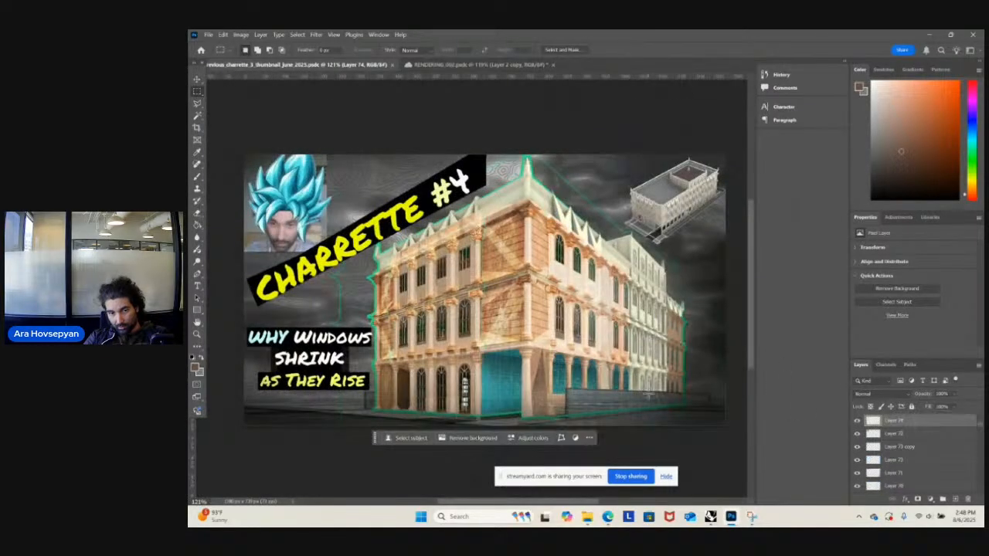
alt+scroll(604, 364, down, 1)
scroll(875, 449, down, 5)
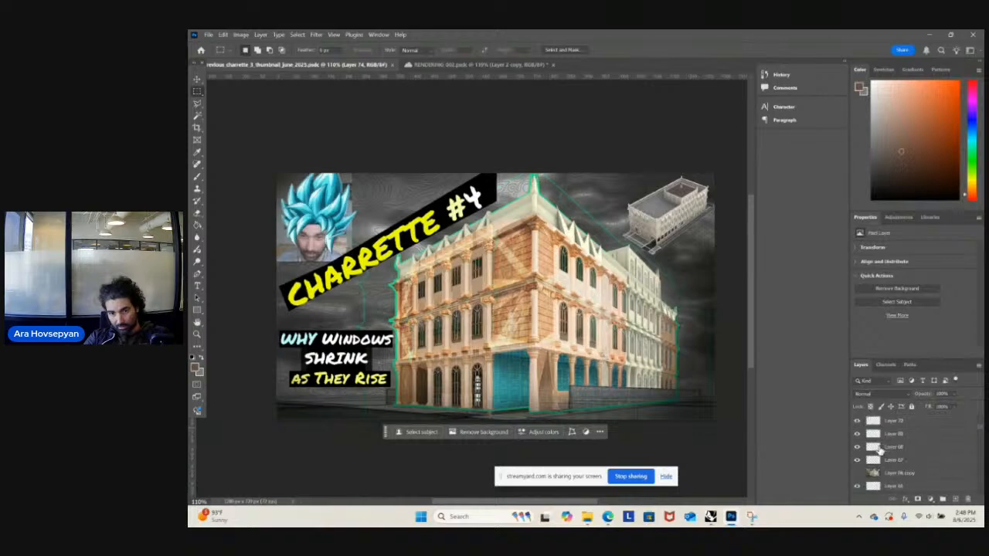
scroll(876, 448, down, 5)
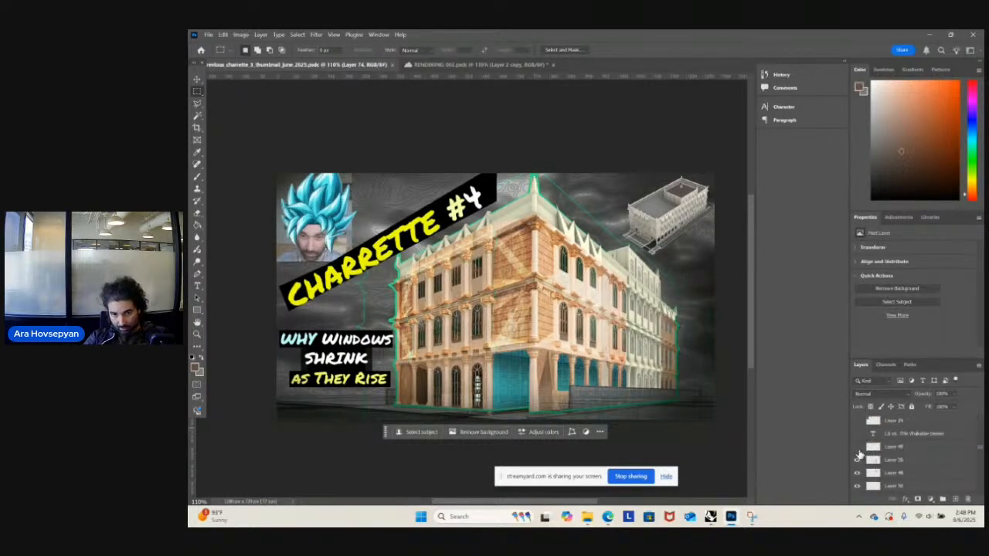
scroll(913, 461, down, 2)
scroll(912, 461, up, 10)
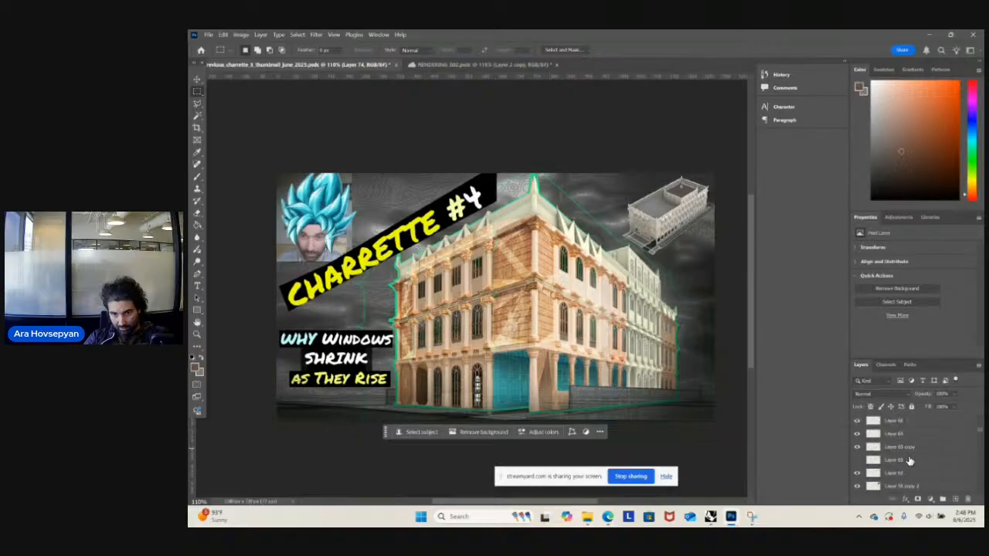
scroll(876, 436, down, 2)
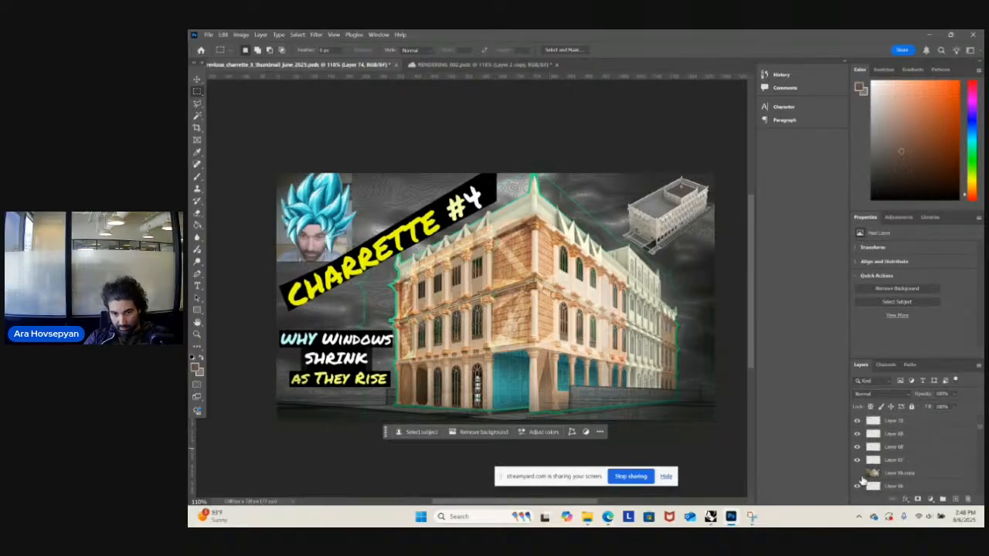
scroll(881, 471, down, 10)
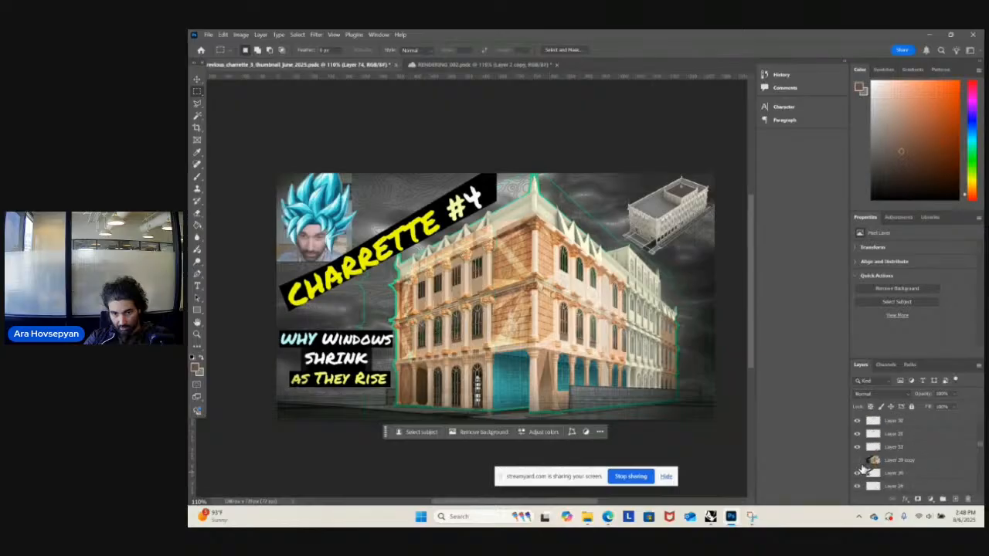
scroll(860, 456, up, 5)
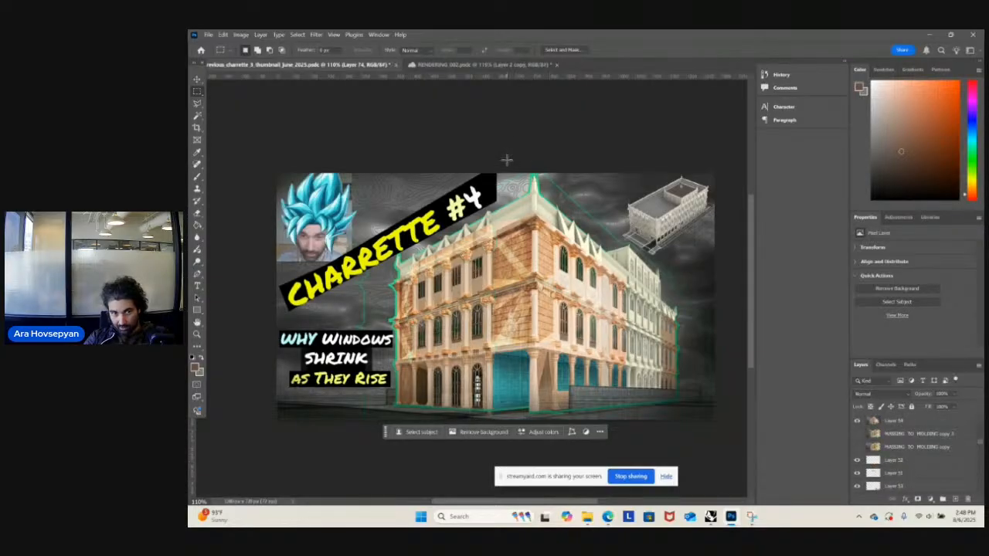
- Return to the RENDERING_002 document, inspect the building's facades up close and save the file
click(507, 65)
alt+scroll(497, 293, up, 5)
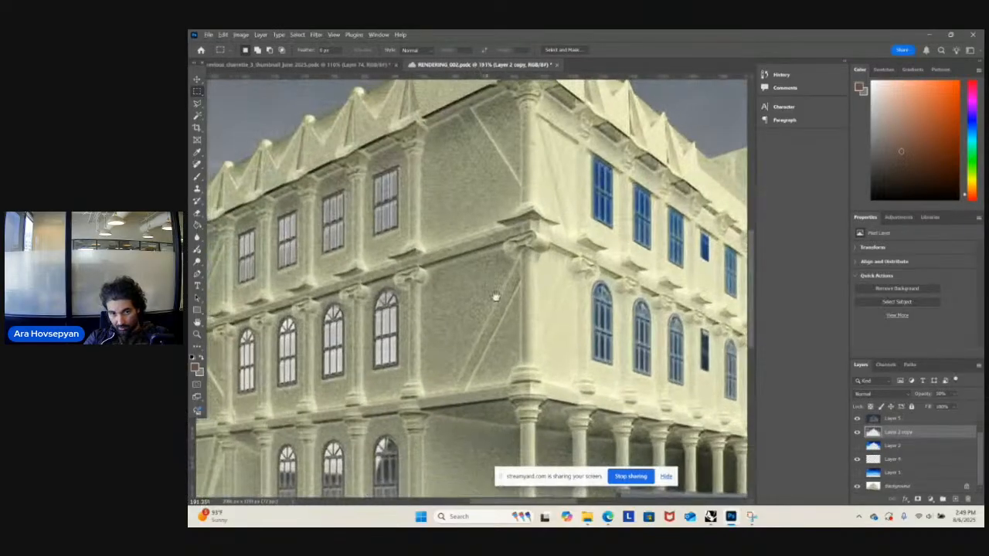
alt+scroll(556, 360, down, 3)
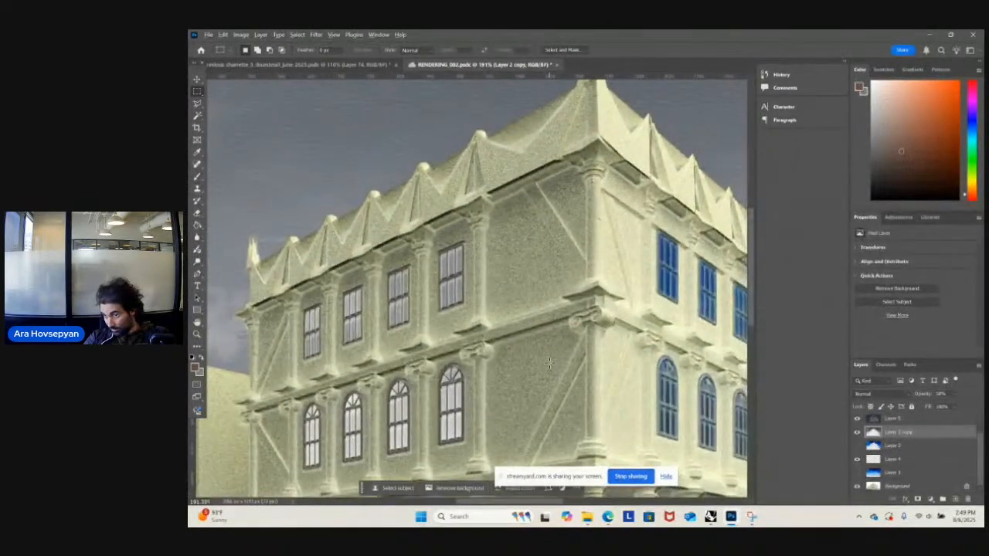
alt+scroll(504, 297, down, 3)
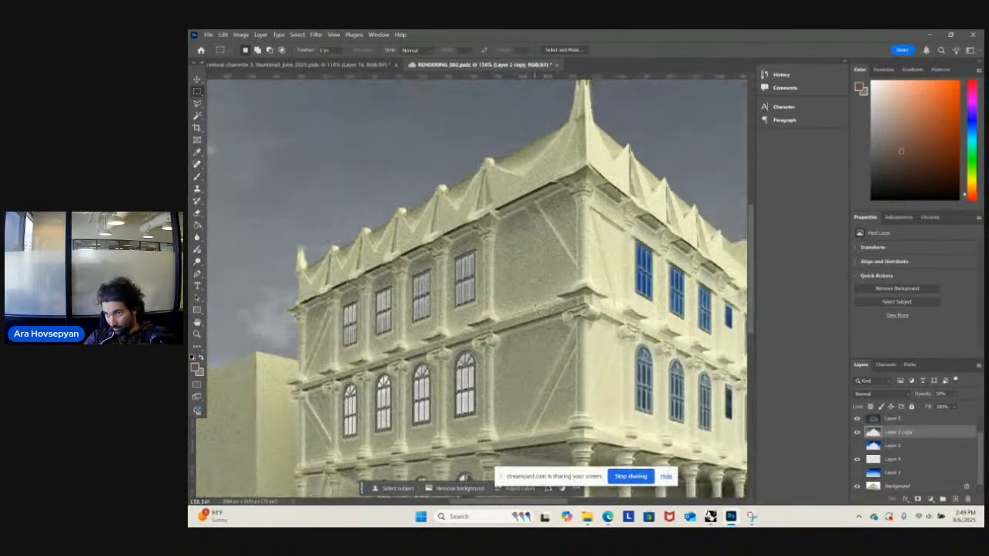
drag(555, 332, 475, 291)
alt+scroll(479, 294, down, 2)
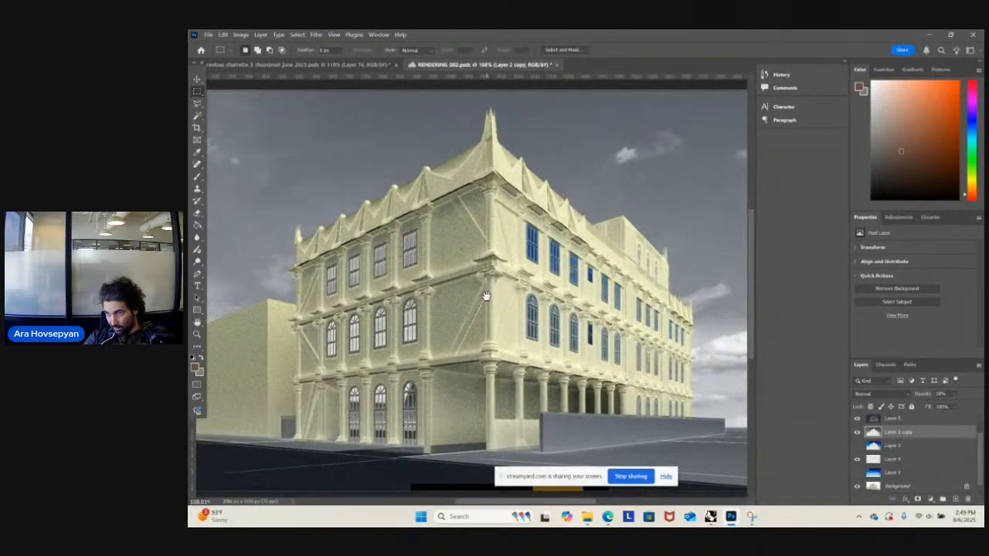
alt+scroll(490, 294, down, 3)
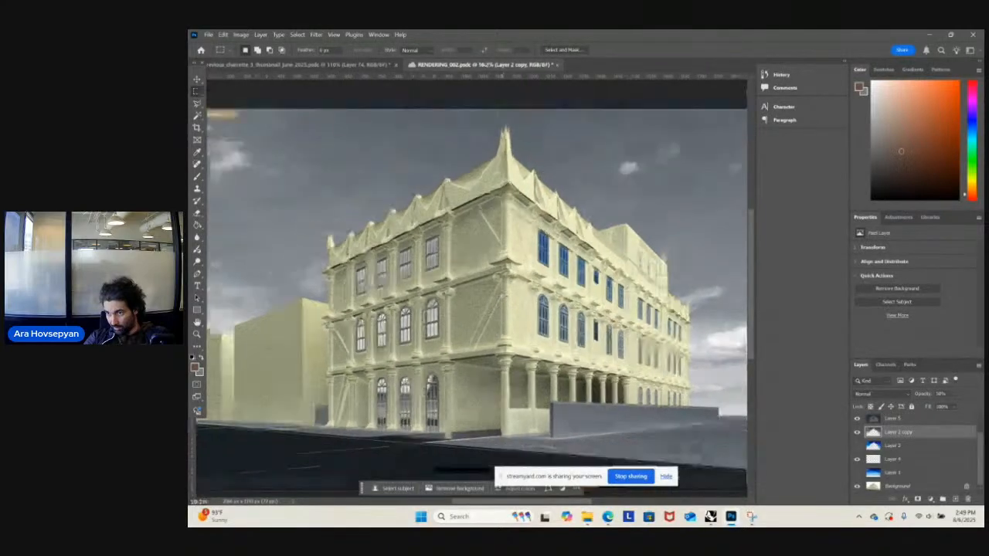
alt+scroll(508, 295, up, 2)
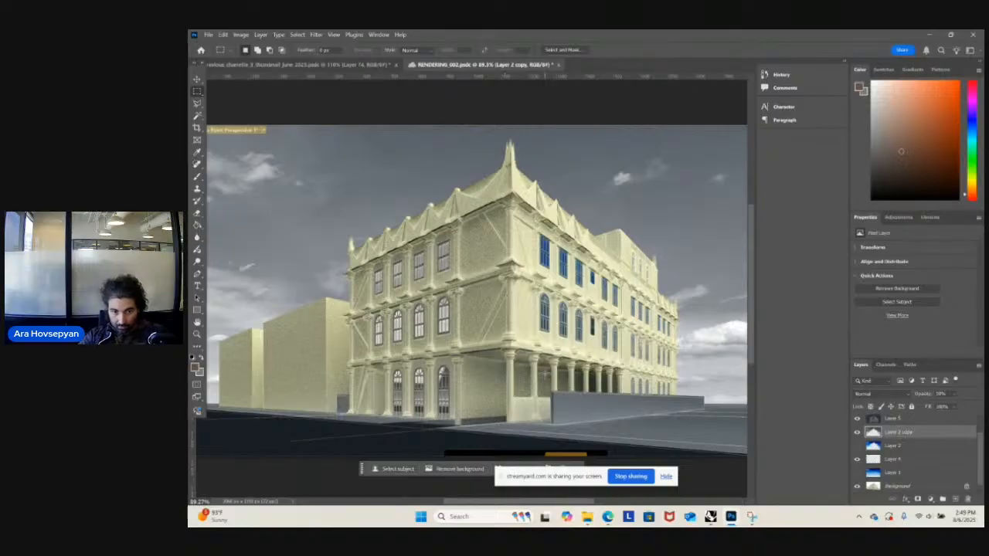
alt+scroll(544, 382, down, 1)
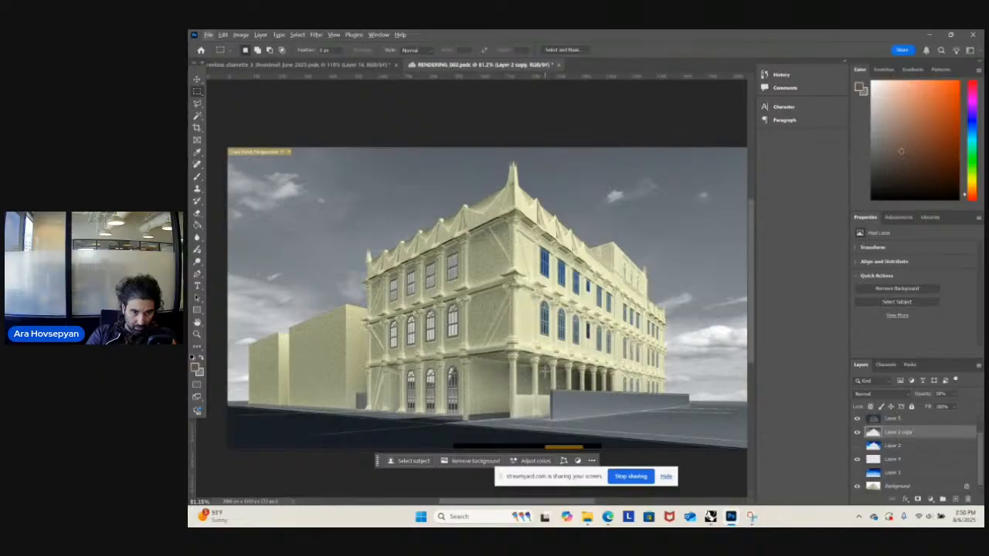
key(ctrl+s)
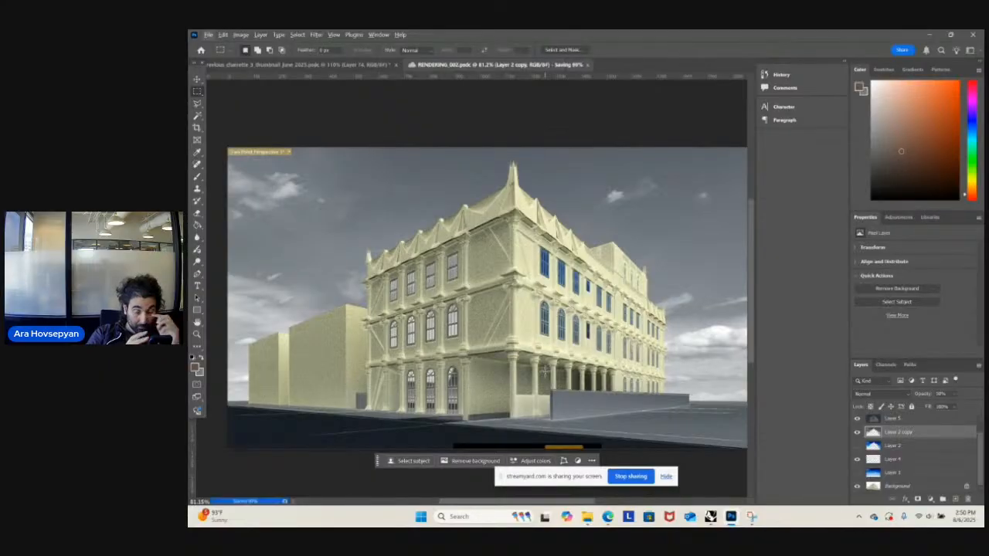
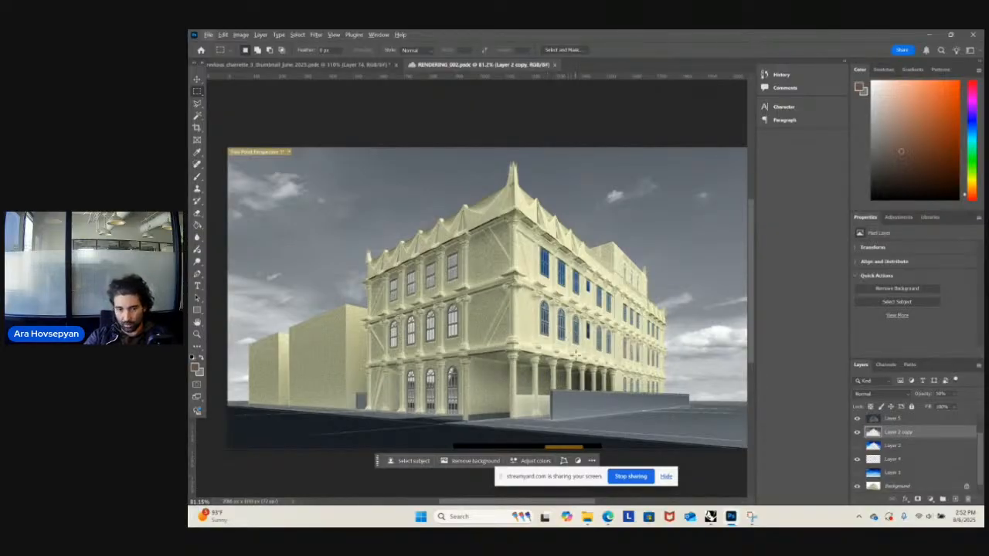
- Create a new empty layer directly above "Layer 5 copy"
alt+scroll(469, 361, up, 3)
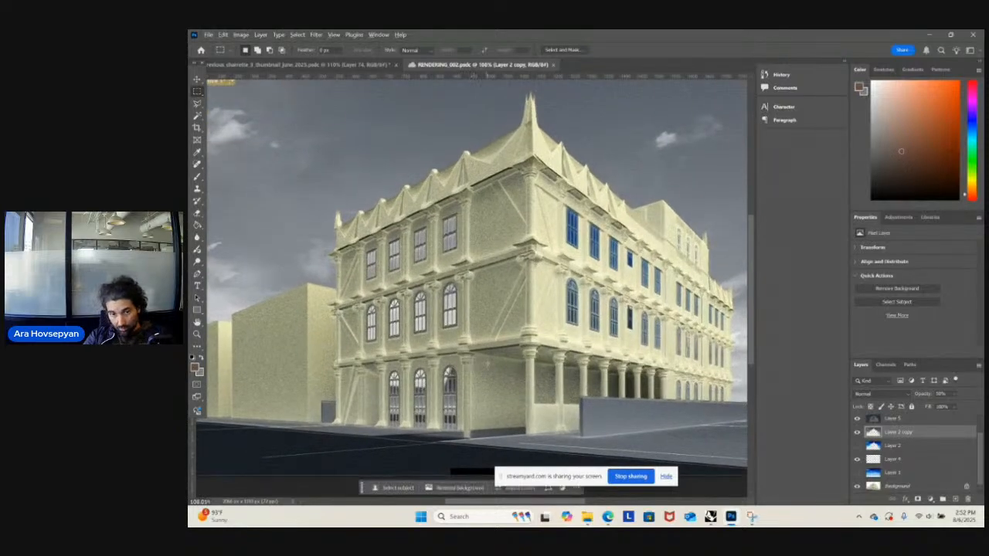
alt+scroll(492, 364, down, 4)
scroll(899, 425, up, 1)
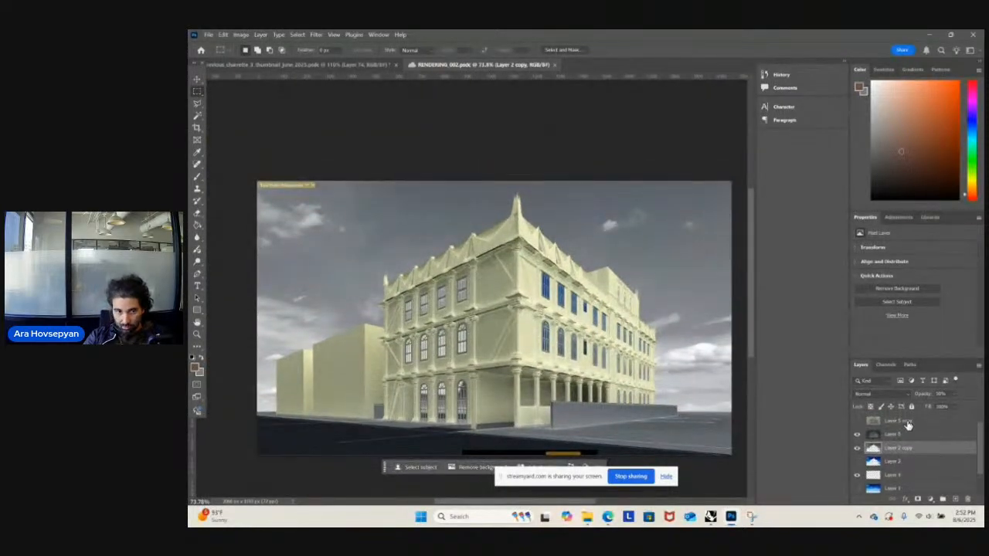
click(910, 423)
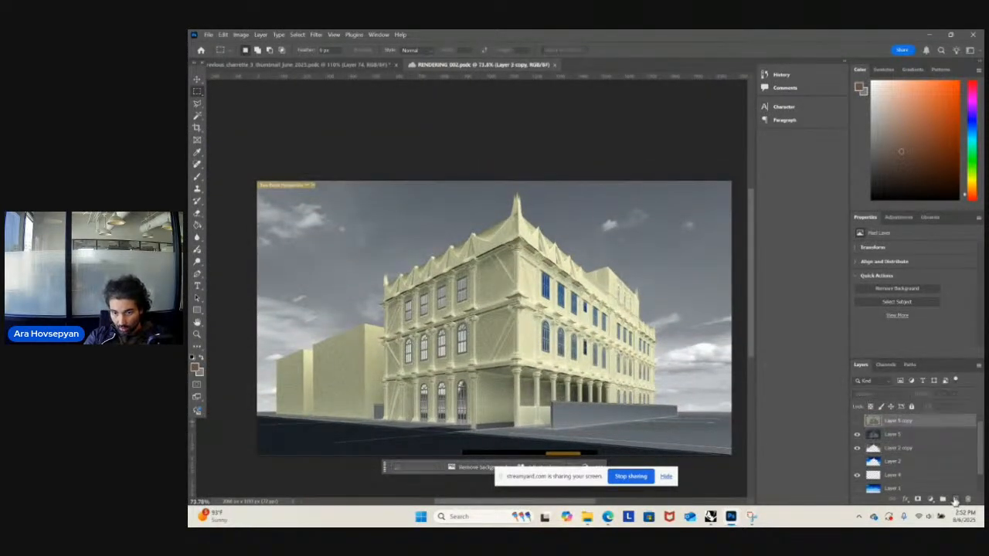
click(956, 499)
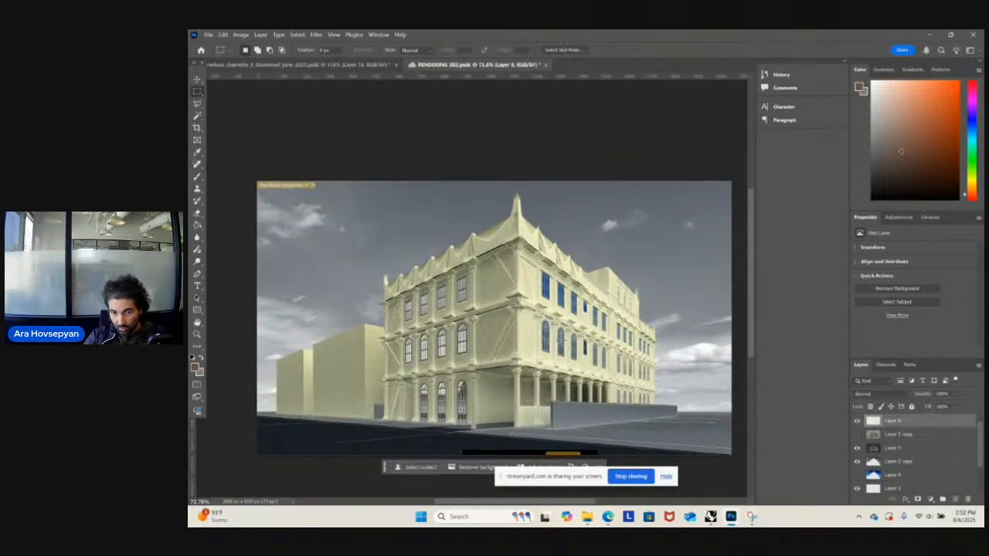
- Set the foreground colour to near-black 080808 and paint a soft dark vignette around the building with the Brush tool
click(197, 369)
drag(492, 209, 419, 285)
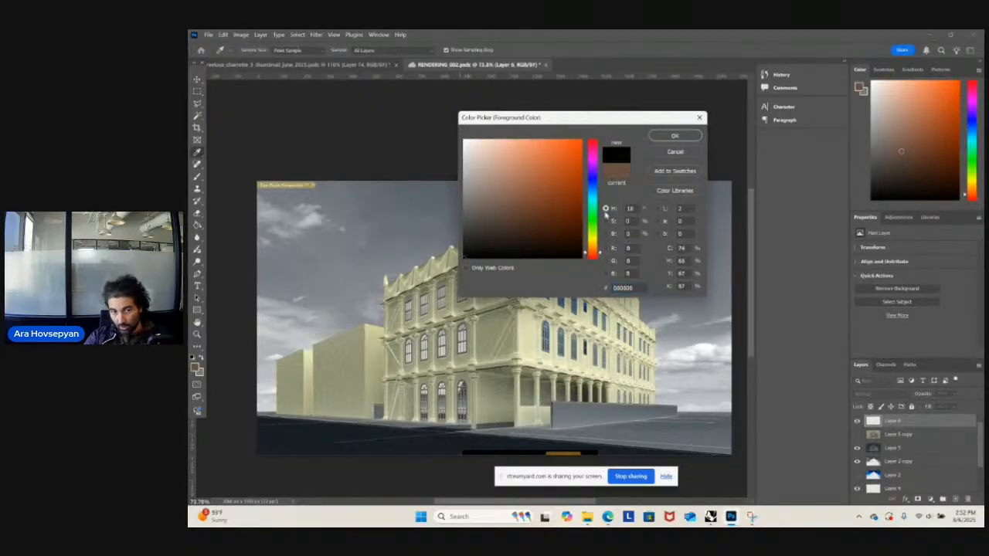
click(676, 137)
click(197, 176)
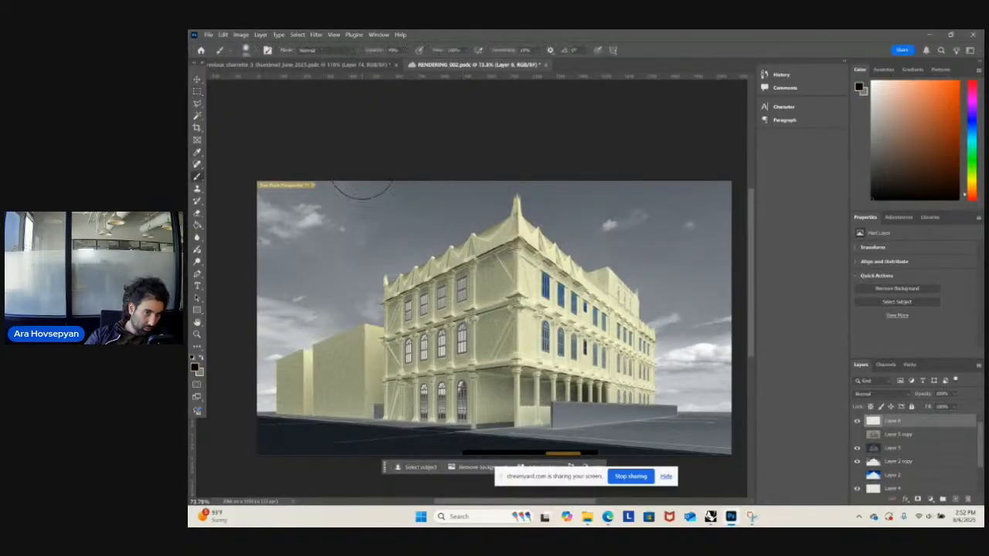
mouse_move(621, 205)
mouse_down()
mouse_move(696, 195)
mouse_move(725, 279)
mouse_up()
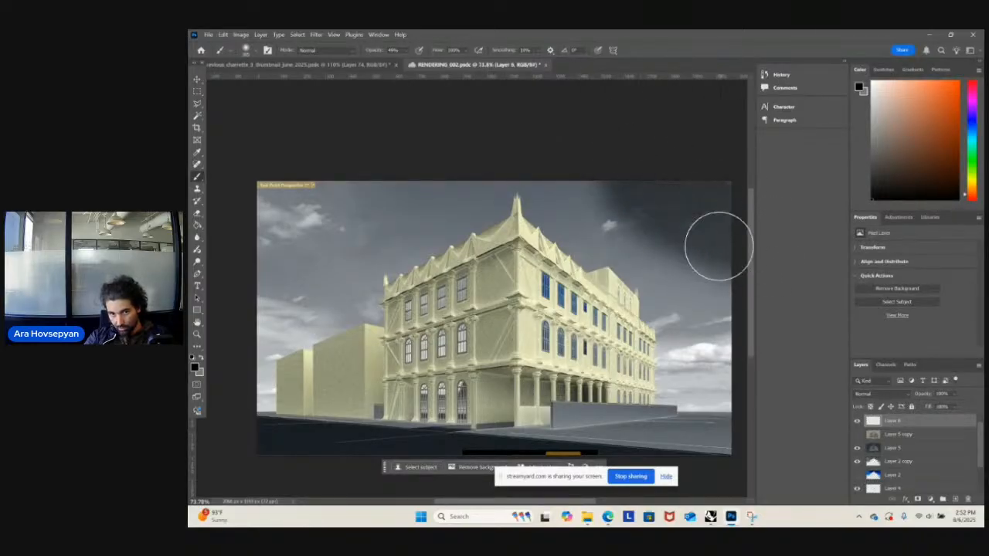
mouse_move(466, 152)
mouse_down()
mouse_move(285, 183)
mouse_move(354, 180)
mouse_move(280, 225)
mouse_move(254, 276)
mouse_move(265, 405)
mouse_move(258, 397)
mouse_move(276, 412)
mouse_move(551, 464)
mouse_move(751, 325)
mouse_move(726, 273)
mouse_move(683, 260)
mouse_move(708, 311)
mouse_move(723, 290)
mouse_move(658, 438)
mouse_move(435, 457)
mouse_move(319, 406)
mouse_move(305, 258)
mouse_move(280, 312)
mouse_move(384, 417)
mouse_up()
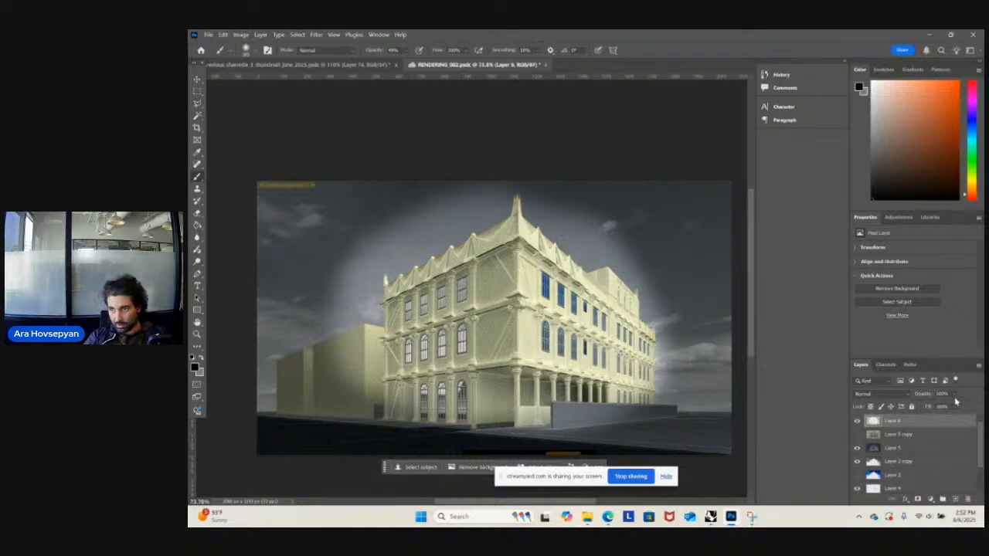
- Rename the painted layer "vignette" and lower its opacity to about 40%
double_click(893, 422)
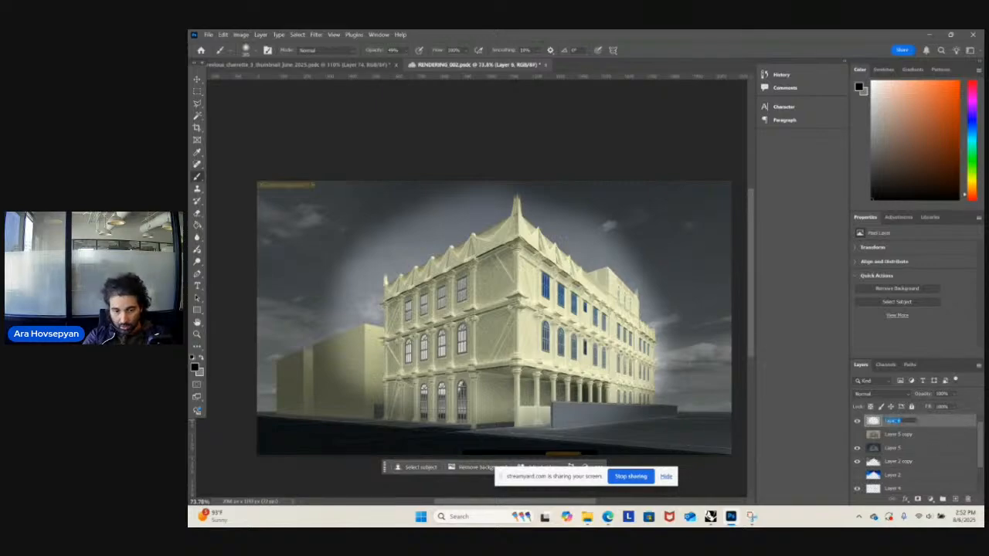
text(vign)
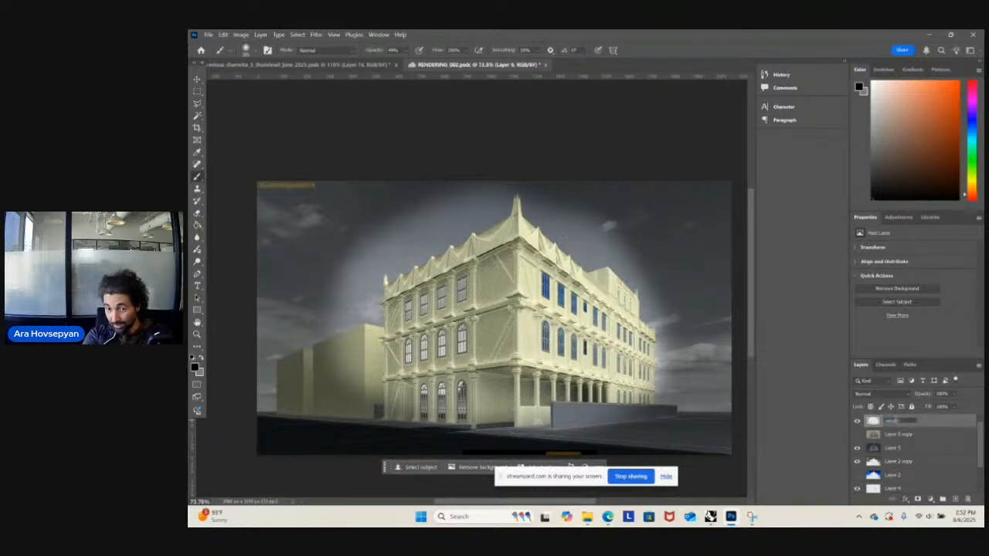
text(ette)
key(Return)
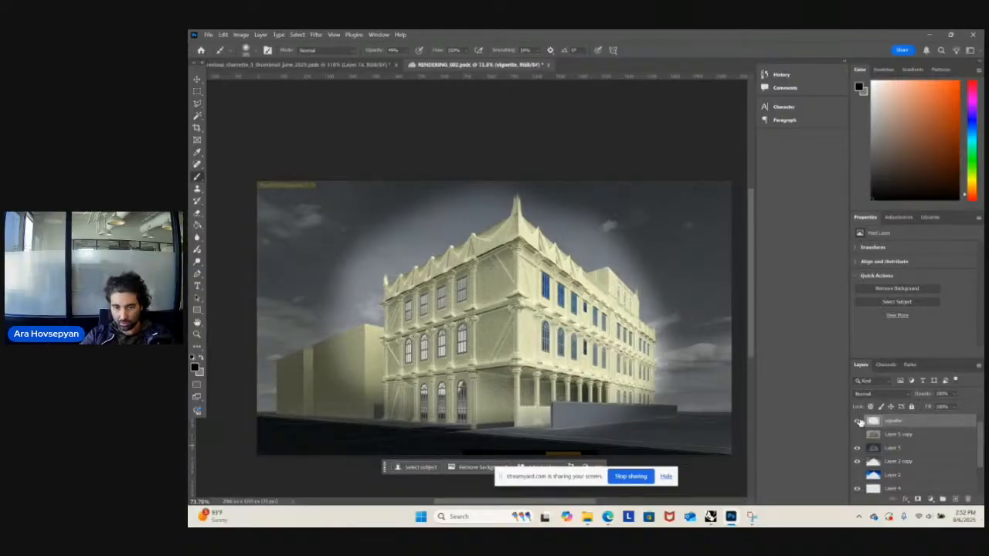
drag(953, 399, 944, 407)
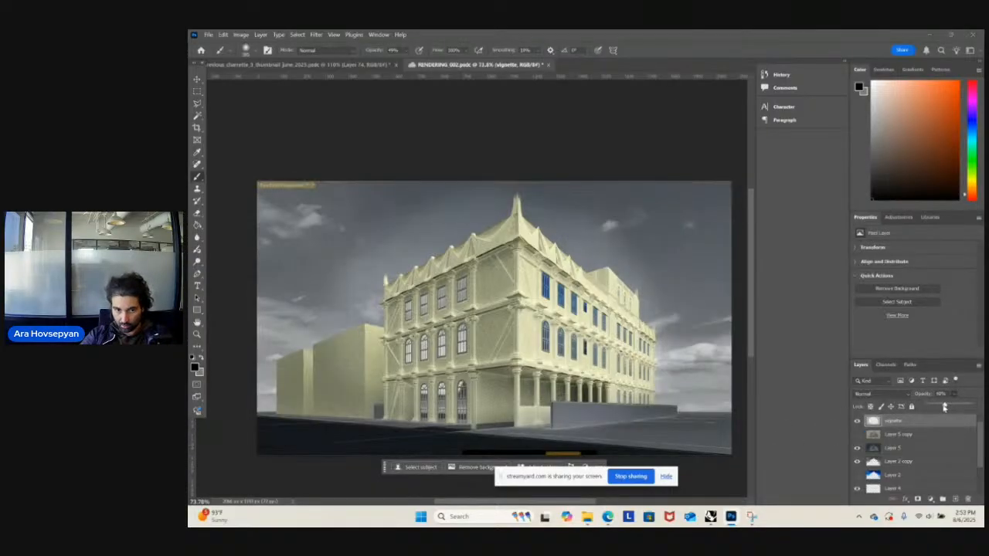
- Add a new layer above the vignette layer and save the document
click(957, 500)
key(ctrl+s)
drag(648, 185, 762, 230)
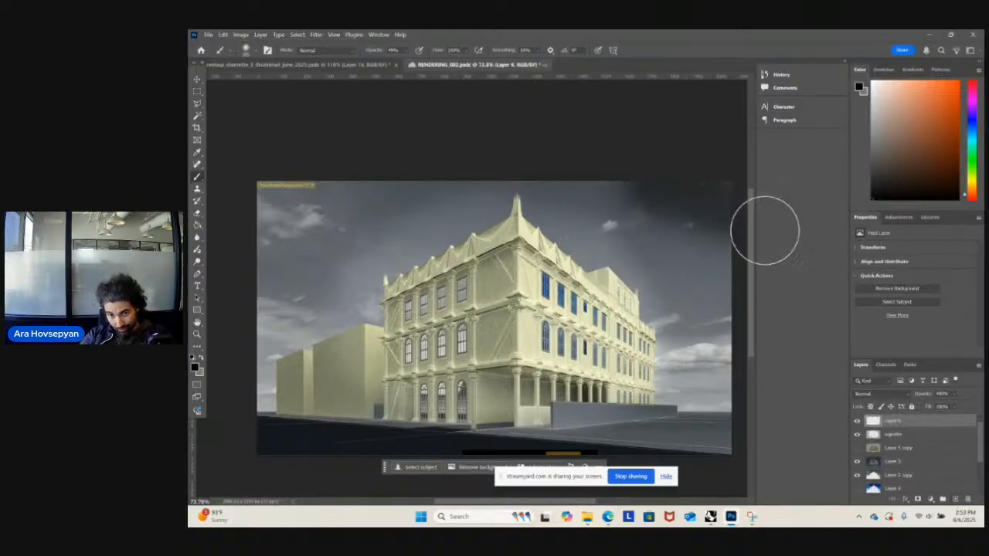
key(ctrl+z)
mouse_move(653, 163)
mouse_down()
mouse_move(738, 205)
mouse_move(646, 167)
mouse_move(304, 169)
mouse_move(212, 260)
mouse_move(430, 148)
mouse_move(314, 241)
mouse_up()
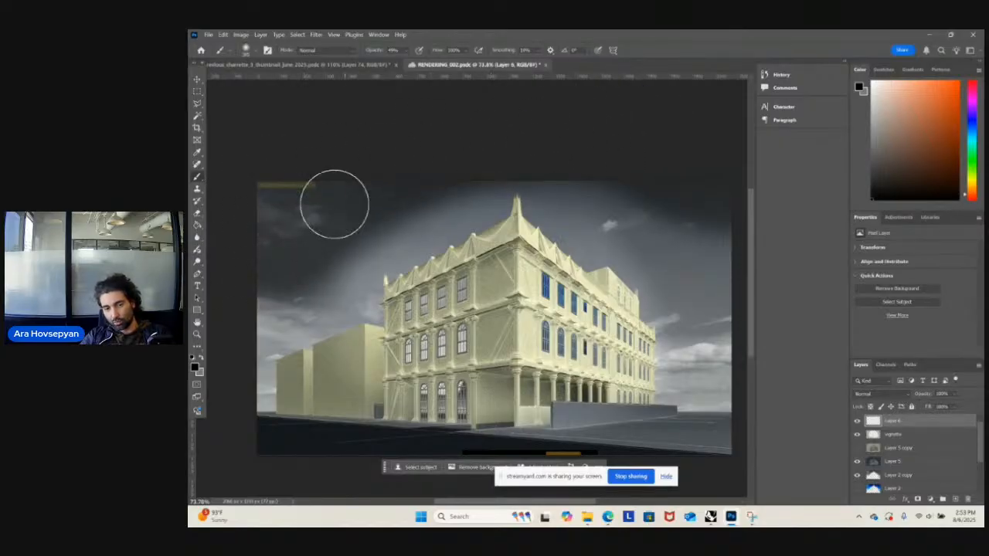
key(ctrl+z)
mouse_move(363, 224)
mouse_down()
mouse_move(294, 217)
mouse_move(340, 201)
mouse_move(266, 251)
mouse_up()
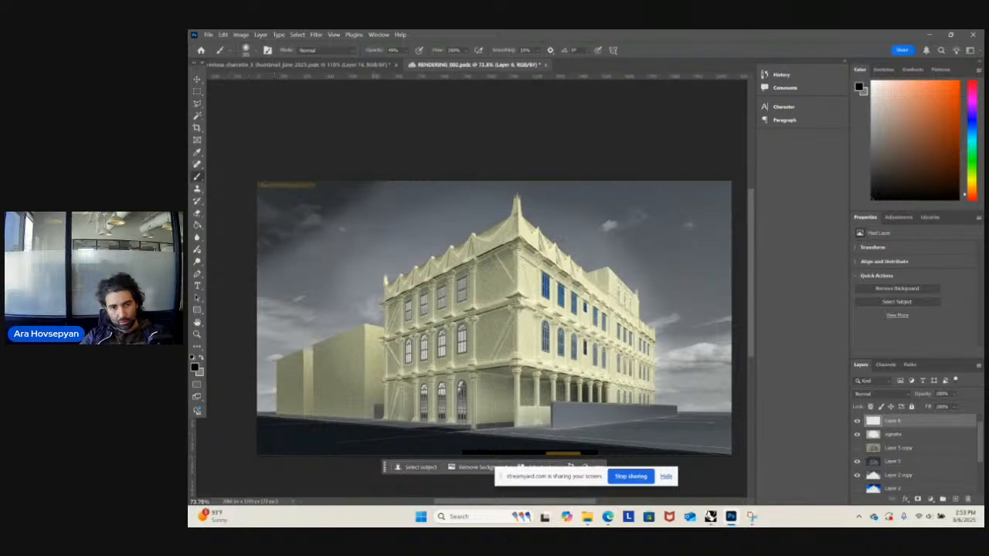
- Paint soft dark brush strokes along the outer edges of the sky and ground on Layer 6
mouse_move(703, 194)
mouse_down()
mouse_move(556, 202)
mouse_move(680, 232)
mouse_move(711, 278)
mouse_move(719, 201)
mouse_move(764, 197)
mouse_up()
key(ctrl+z)
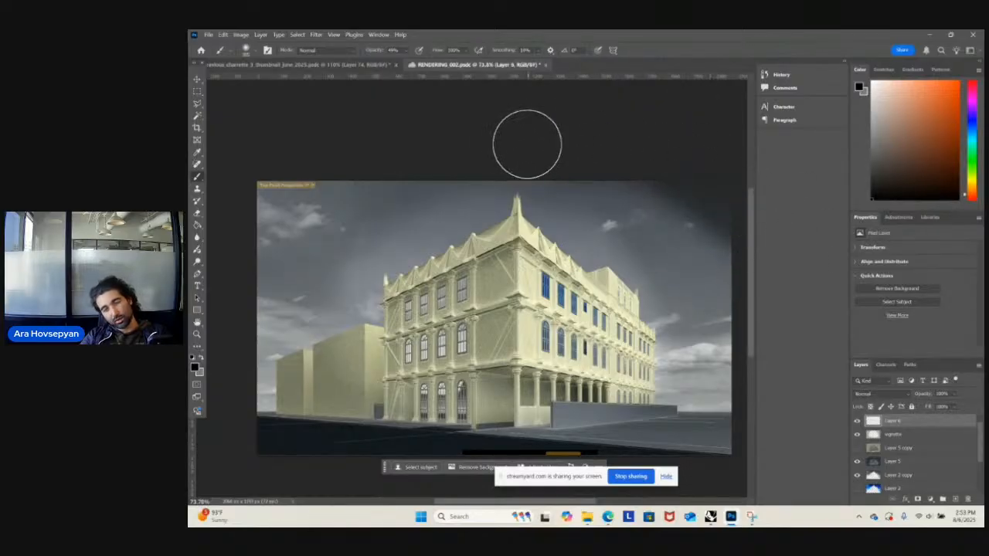
mouse_move(306, 151)
mouse_down()
mouse_move(285, 170)
mouse_move(269, 419)
mouse_move(306, 450)
mouse_move(285, 446)
mouse_move(359, 456)
mouse_up()
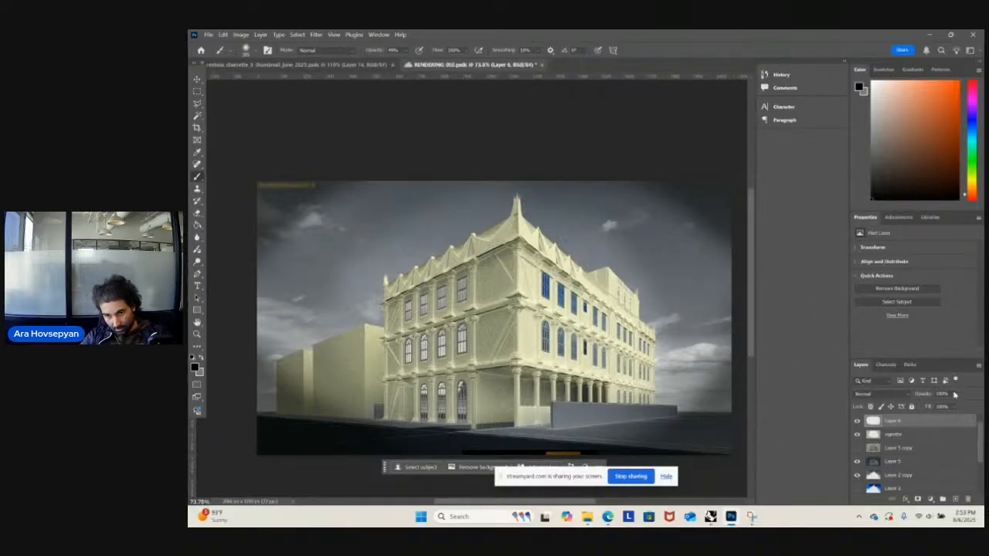
- Lower the opacity of Layer 6 and reduce the vignette layer's opacity to about 30%
mouse_move(940, 407)
mouse_down()
mouse_move(915, 410)
mouse_move(942, 408)
mouse_up()
click(903, 439)
click(956, 394)
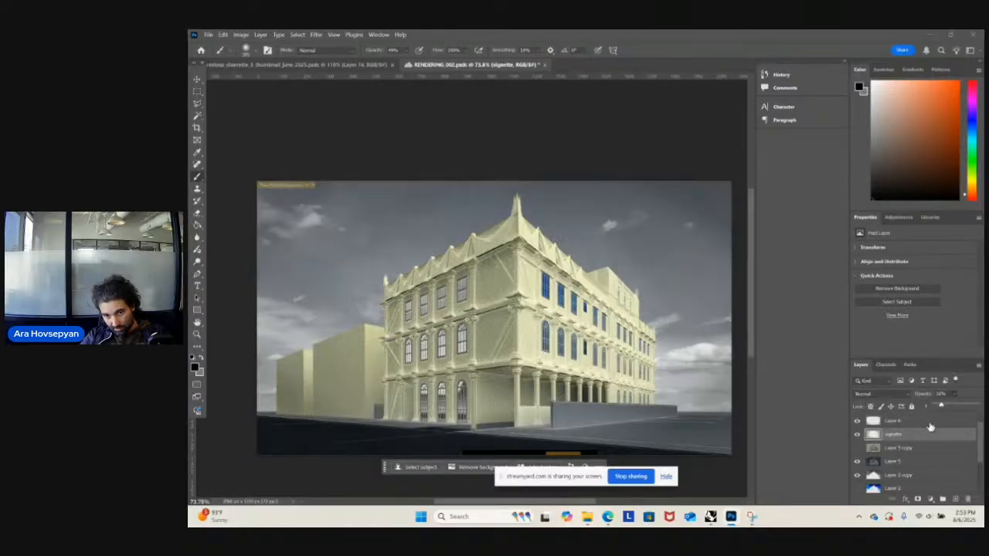
- Set the opacity of Layer 6 to 17% and rename it "vignette2"
click(928, 422)
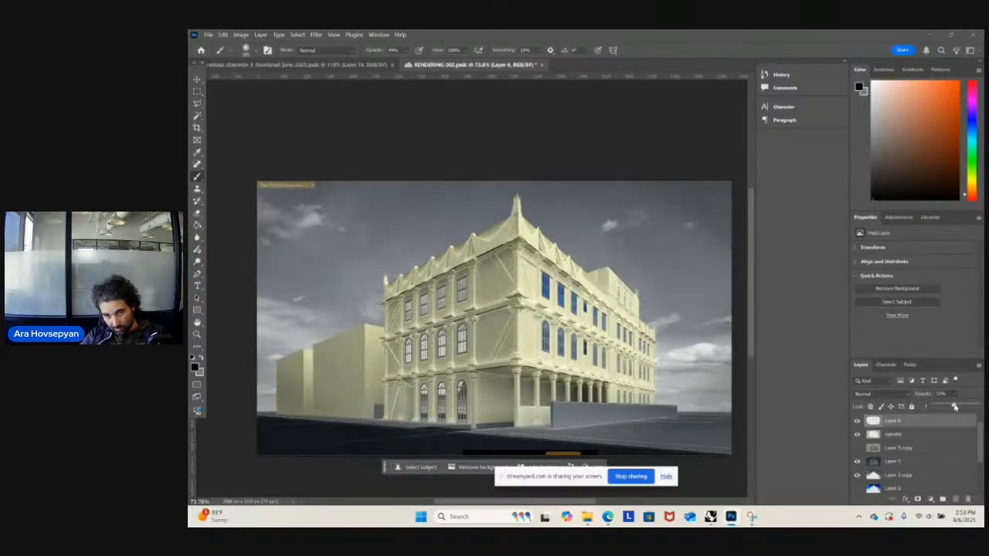
double_click(893, 421)
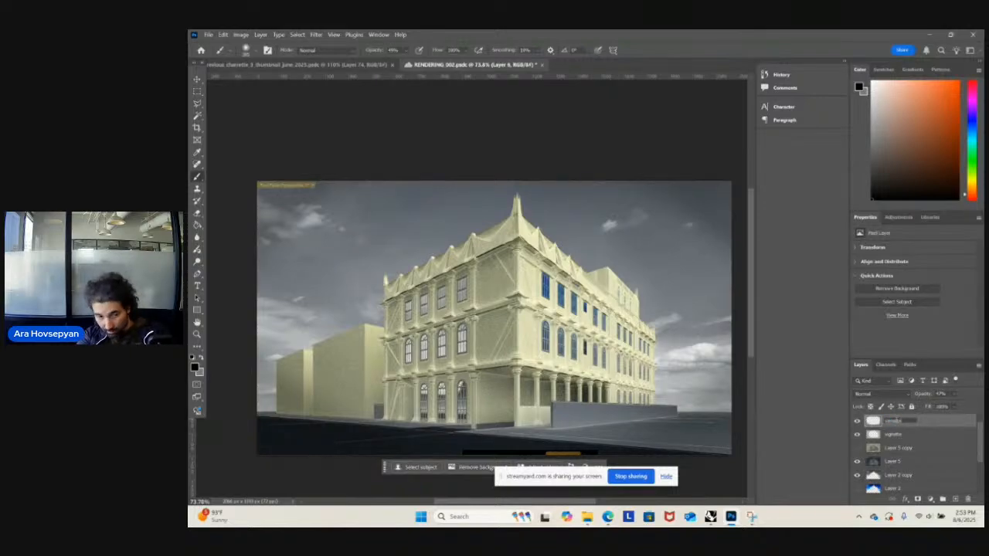
key(Return)
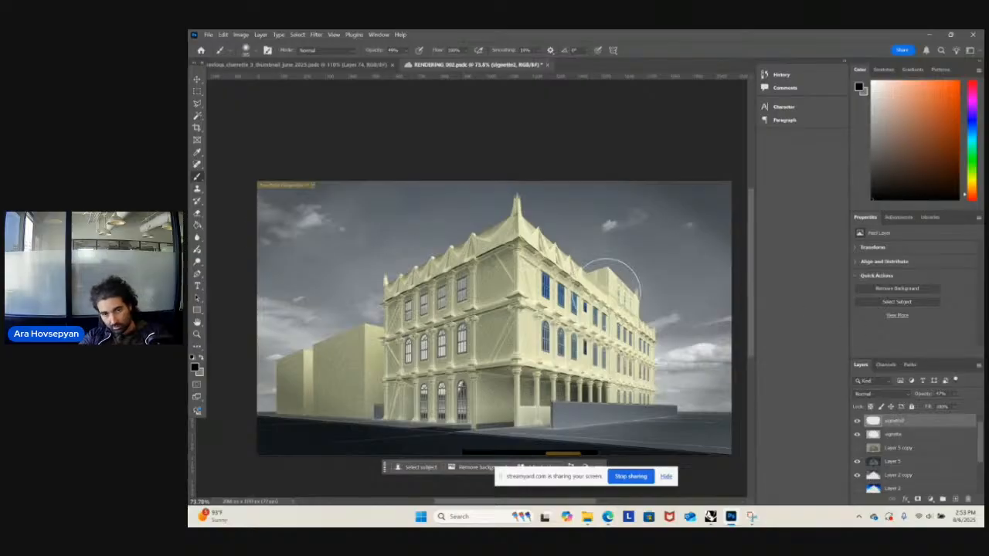
- Check the effect of the vignette2 layer by toggling its visibility and raise its opacity to about 20%
click(197, 91)
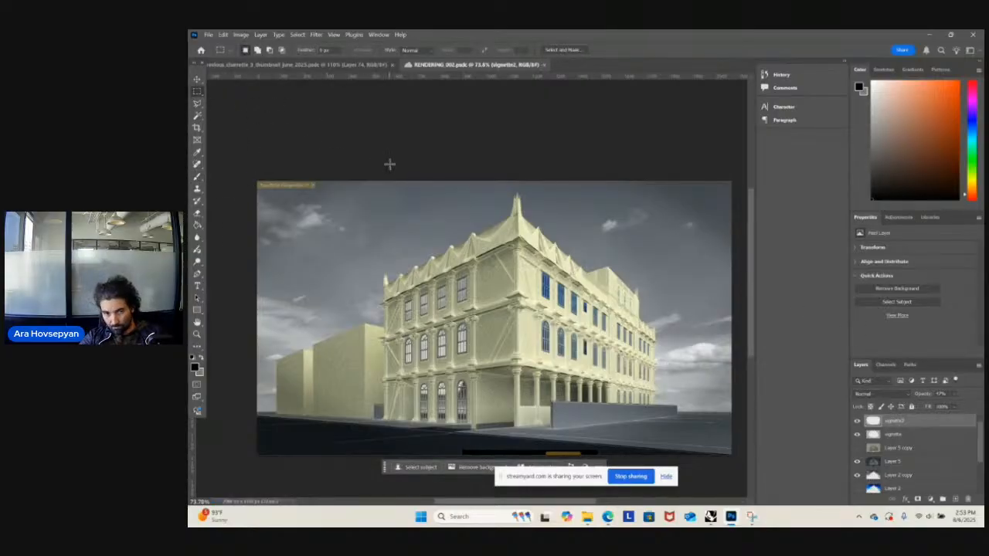
alt+scroll(612, 294, down, 3)
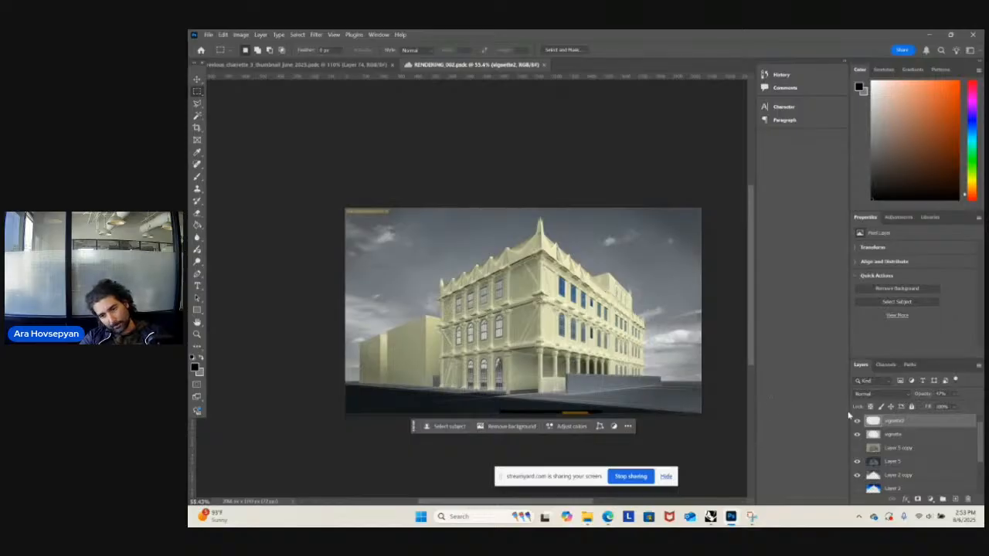
click(857, 420)
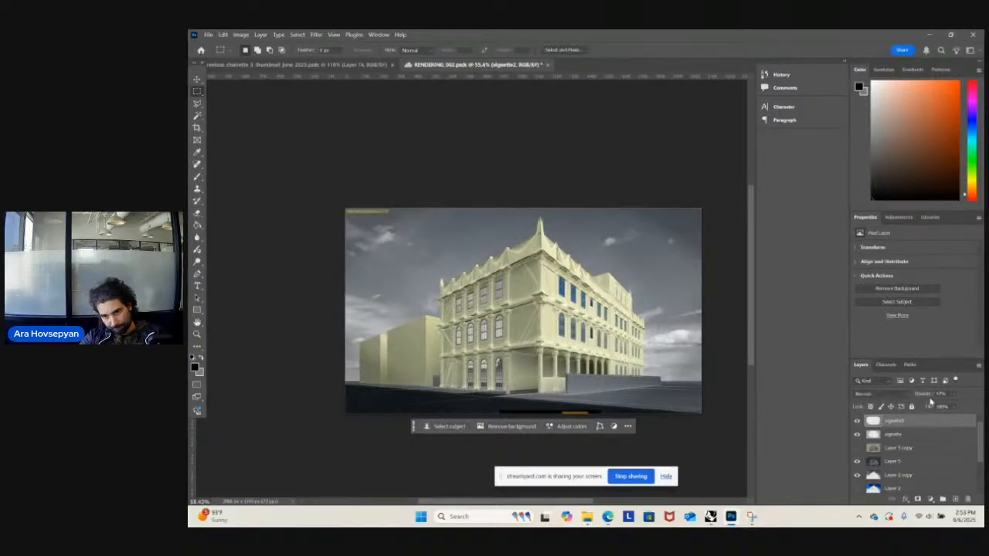
click(945, 394)
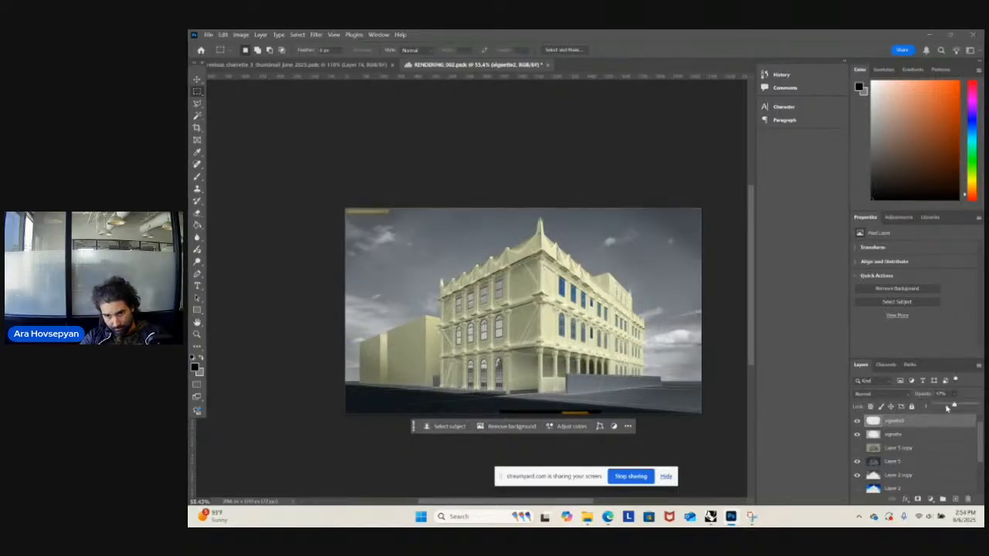
drag(952, 408, 956, 407)
alt+scroll(674, 326, down, 2)
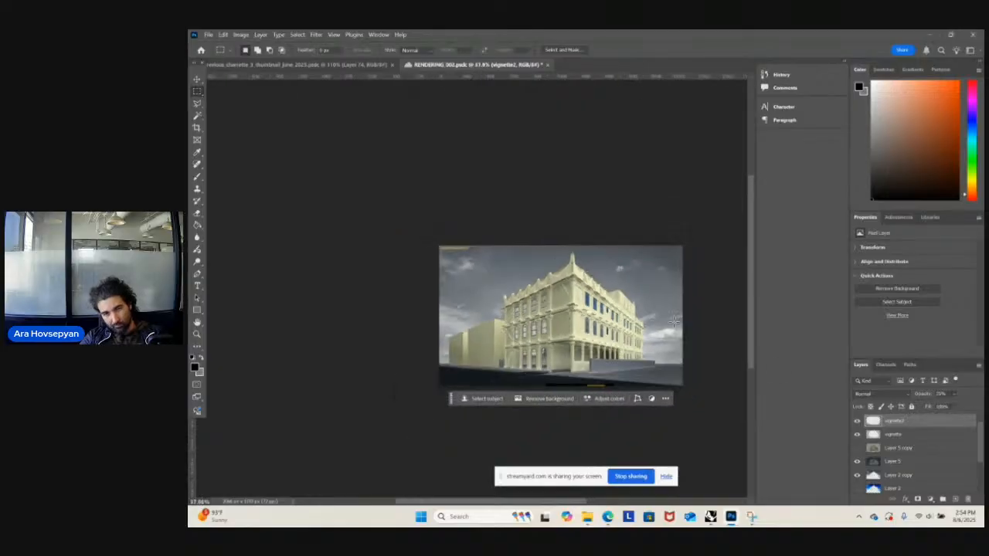
alt+scroll(674, 327, down, 1)
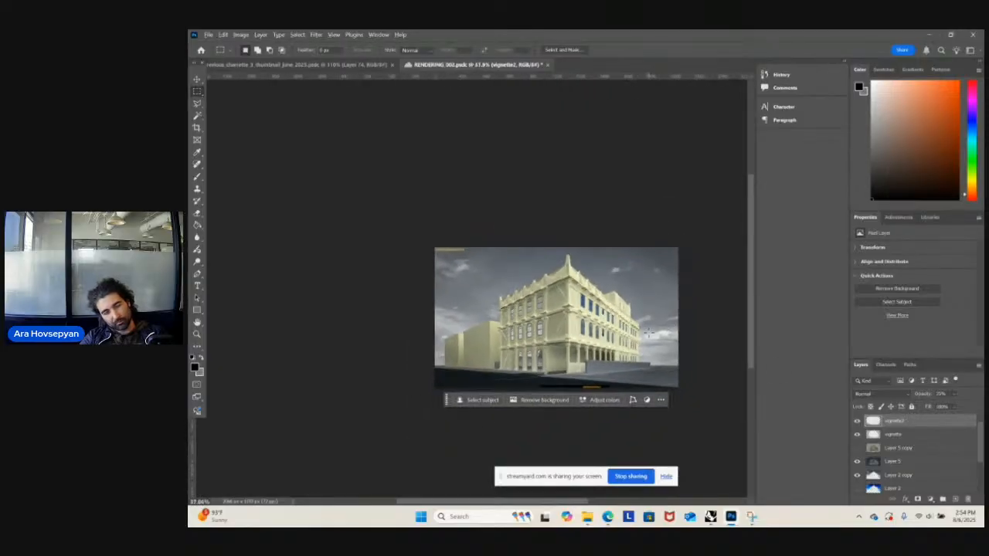
- Compare the image with the background layers hidden and shown, and delete the desaturated sky layer "Layer 2 copy"
click(857, 462)
click(858, 474)
scroll(865, 470, down, 1)
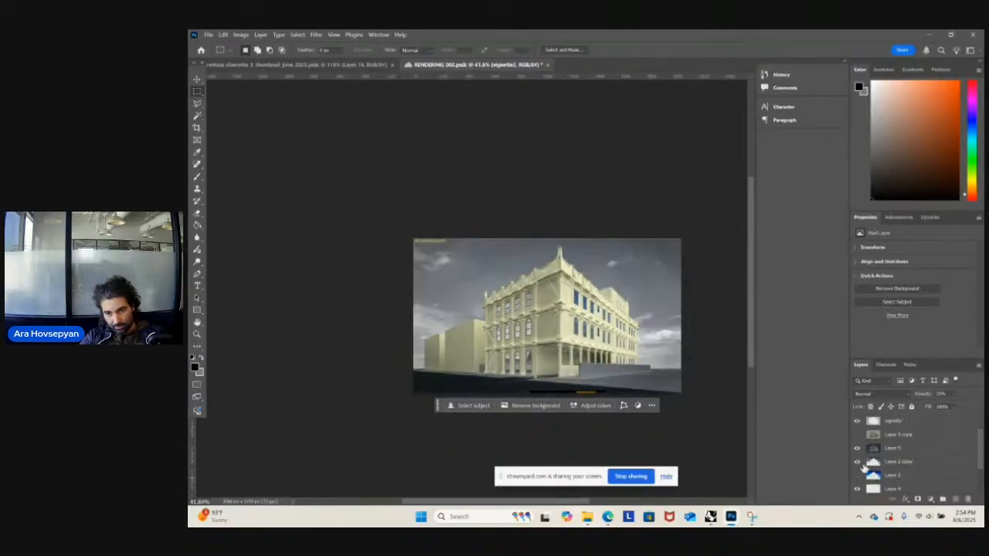
click(857, 462)
click(857, 462)
click(908, 462)
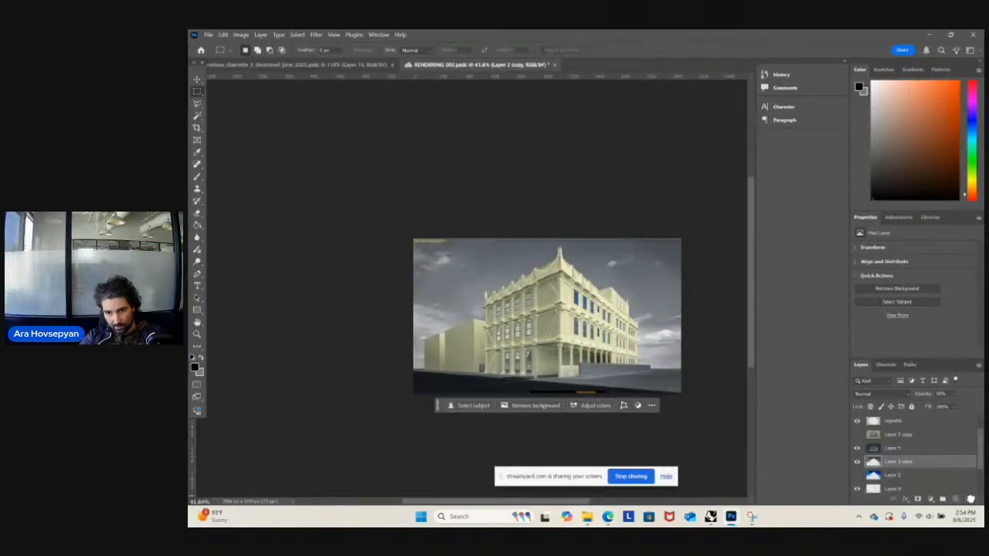
key(Delete)
- Duplicate the blue sky layer "Layer 2" and keep only the copy visible
click(858, 462)
drag(926, 467, 959, 500)
click(857, 475)
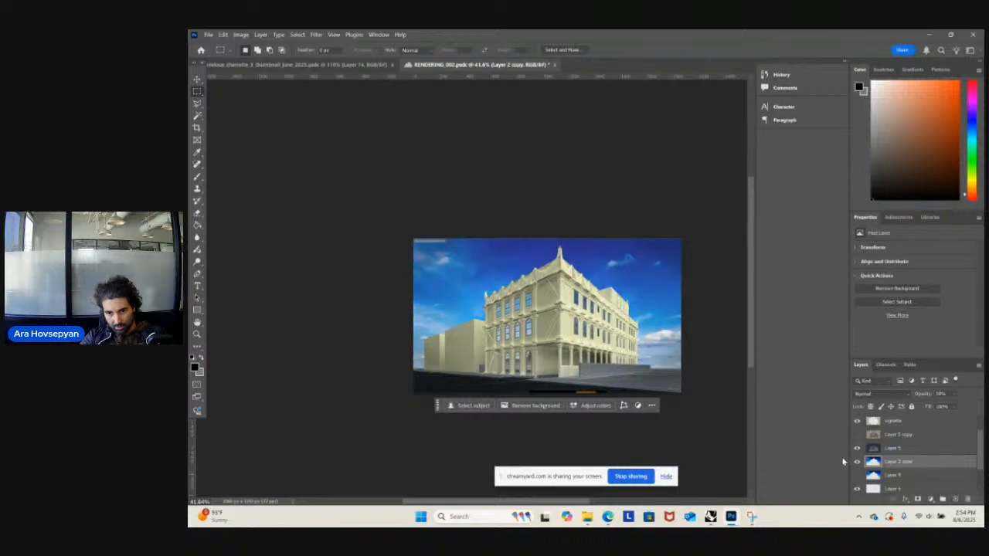
- Mute the blue sky on Layer 2 copy with a Hue/Saturation adjustment, lowering the saturation to about -73
click(246, 35)
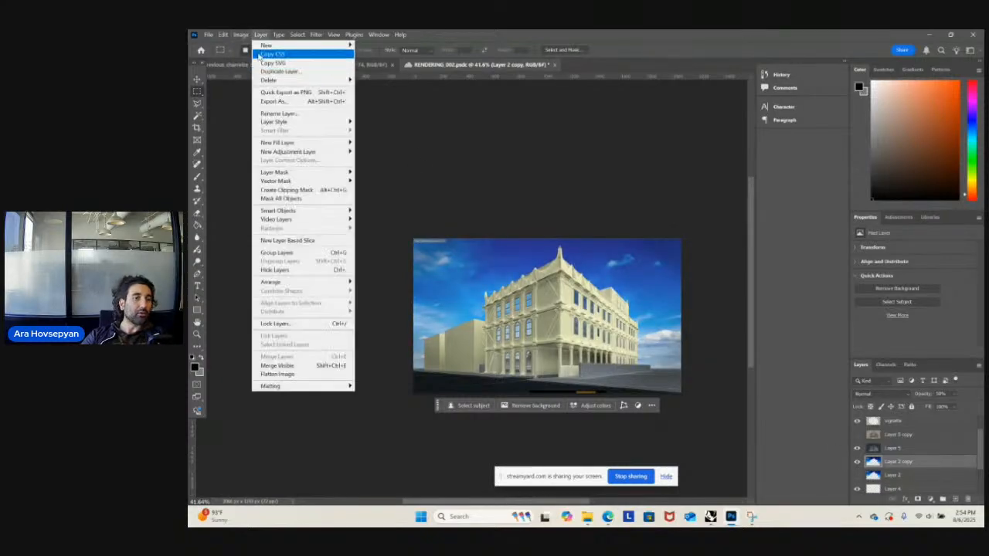
mouse_move(251, 59)
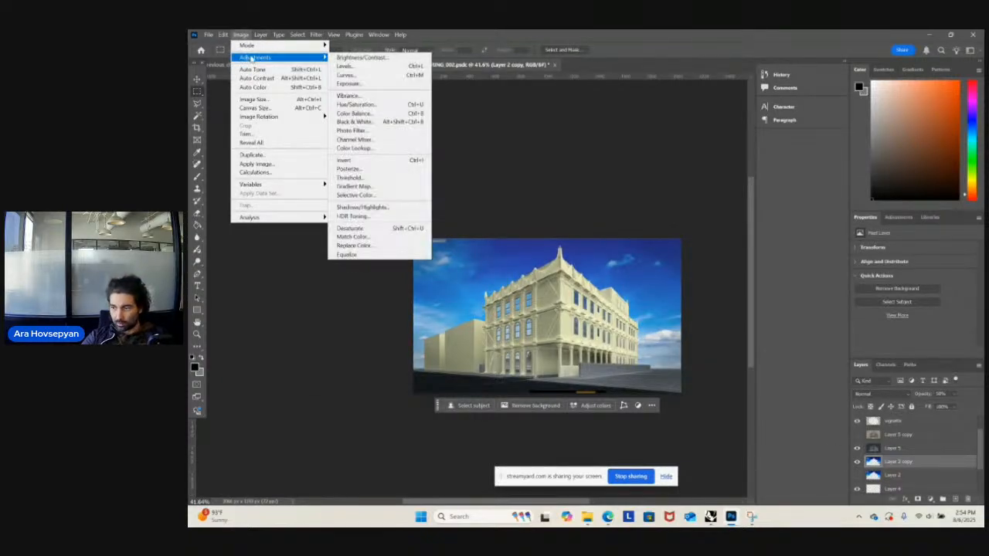
click(363, 105)
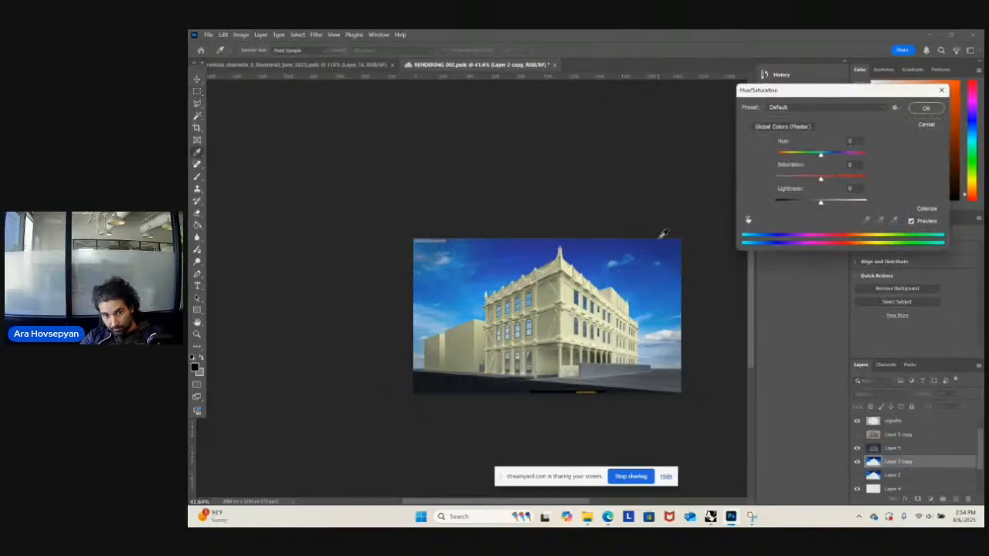
drag(821, 178, 757, 164)
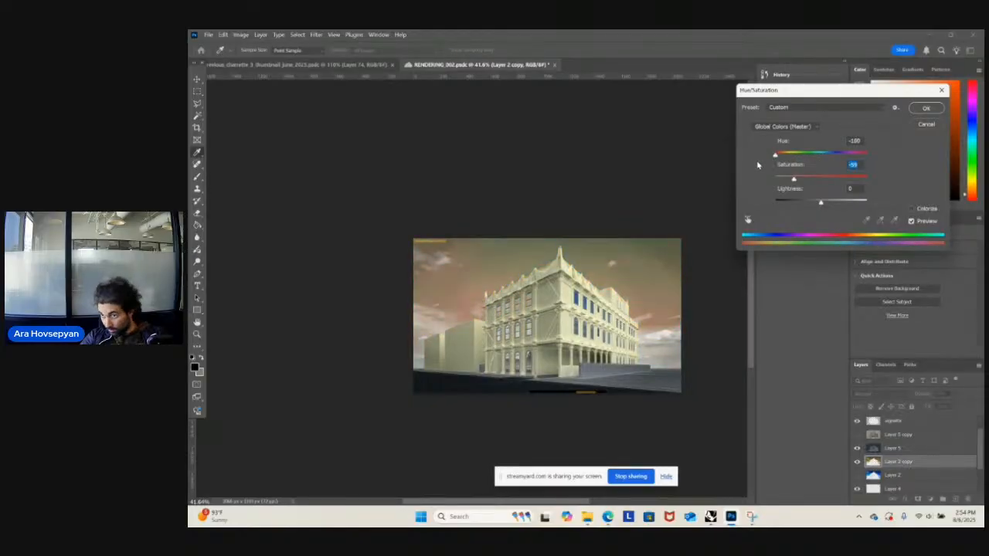
drag(775, 154, 793, 210)
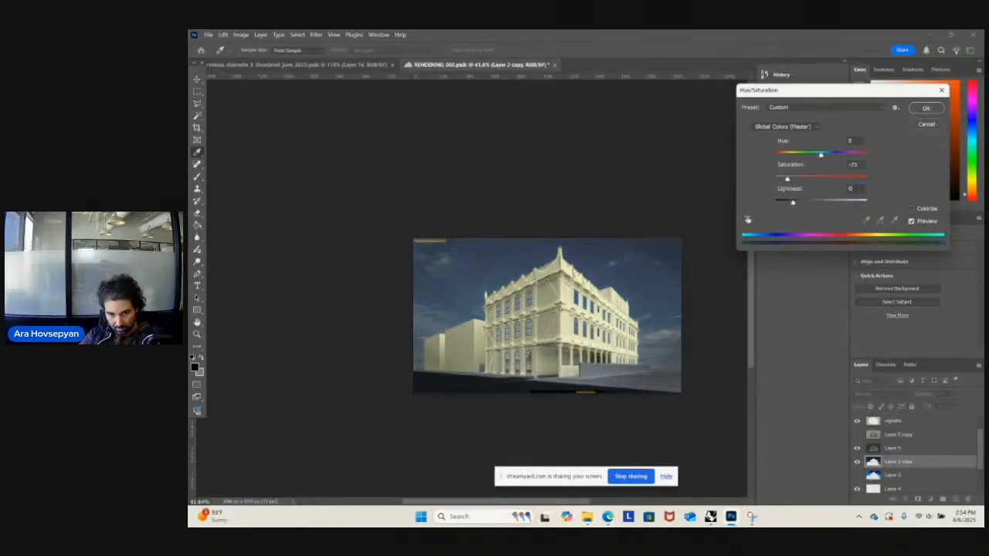
click(926, 109)
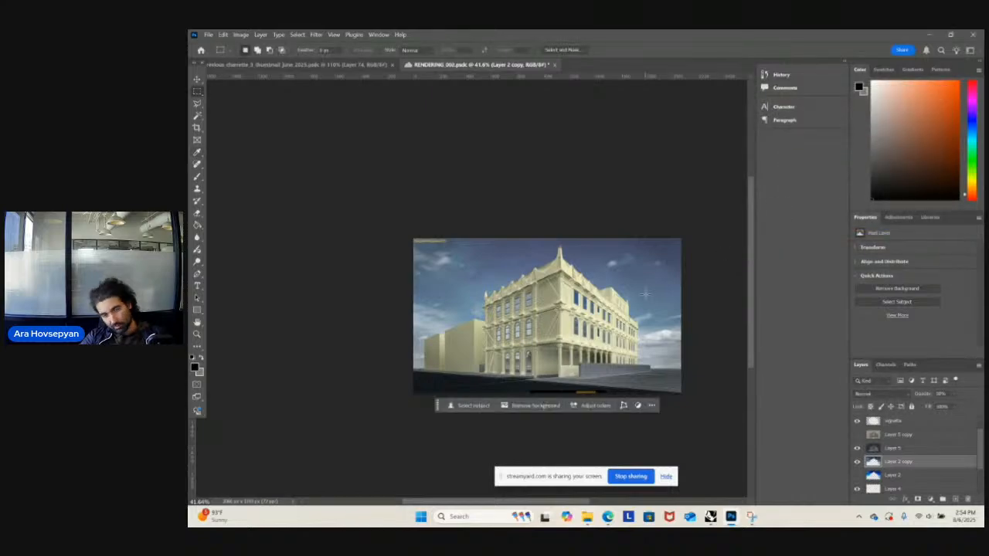
- Compare the rendering with Layer 5 hidden and shown, leave Layer 5 visible, and save the document
alt+scroll(646, 318, up, 2)
alt+scroll(643, 341, up, 4)
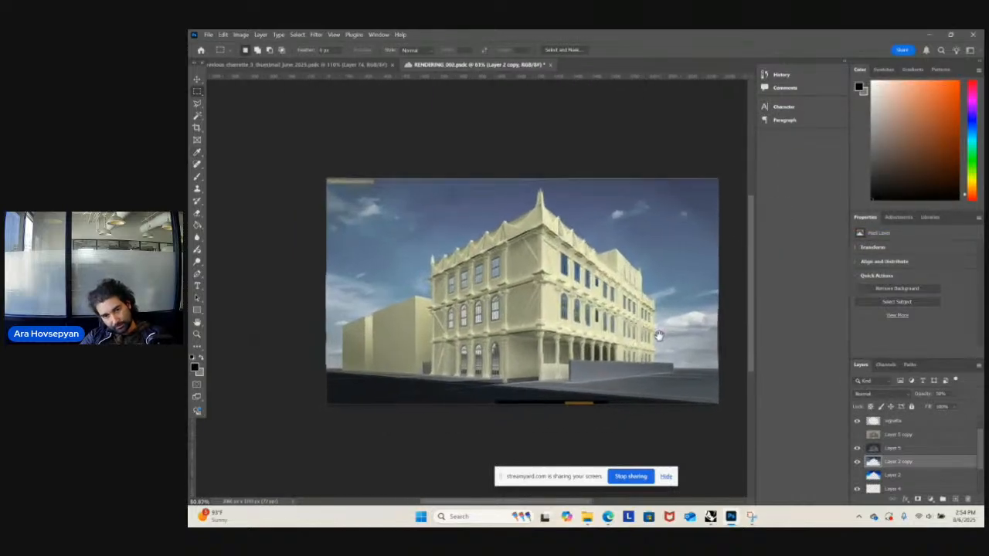
alt+scroll(552, 318, down, 3)
scroll(875, 462, up, 1)
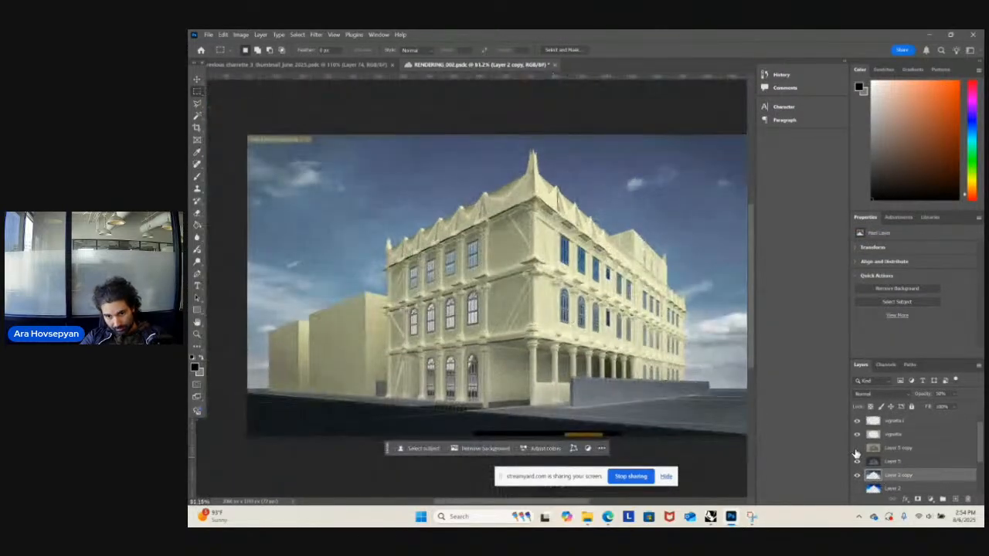
click(857, 463)
click(857, 463)
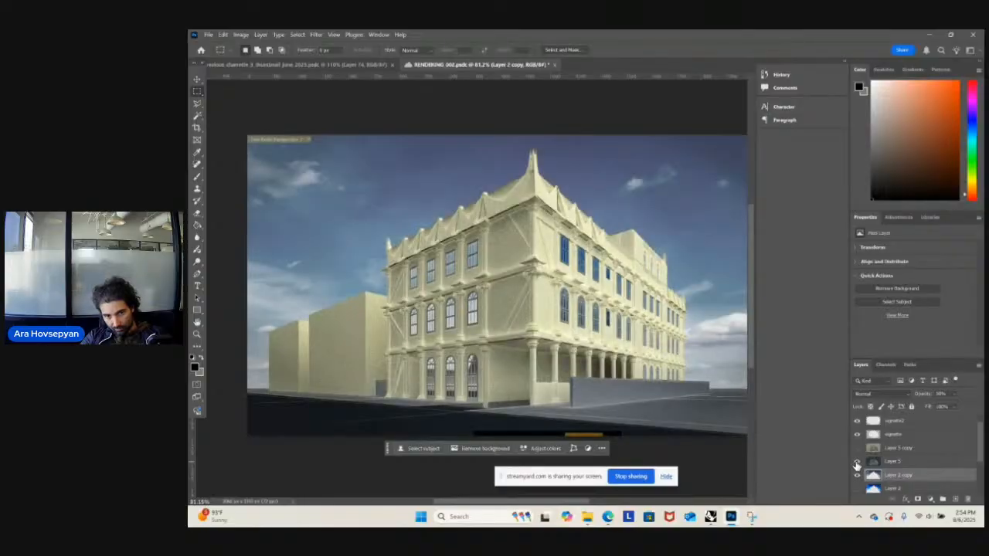
click(856, 463)
click(857, 463)
alt+scroll(585, 343, down, 2)
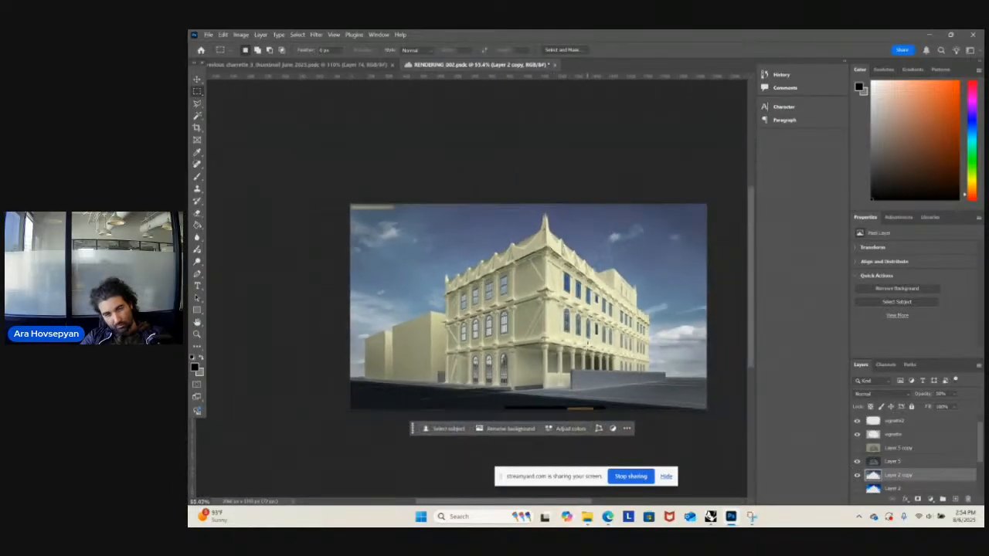
key(ctrl+s)
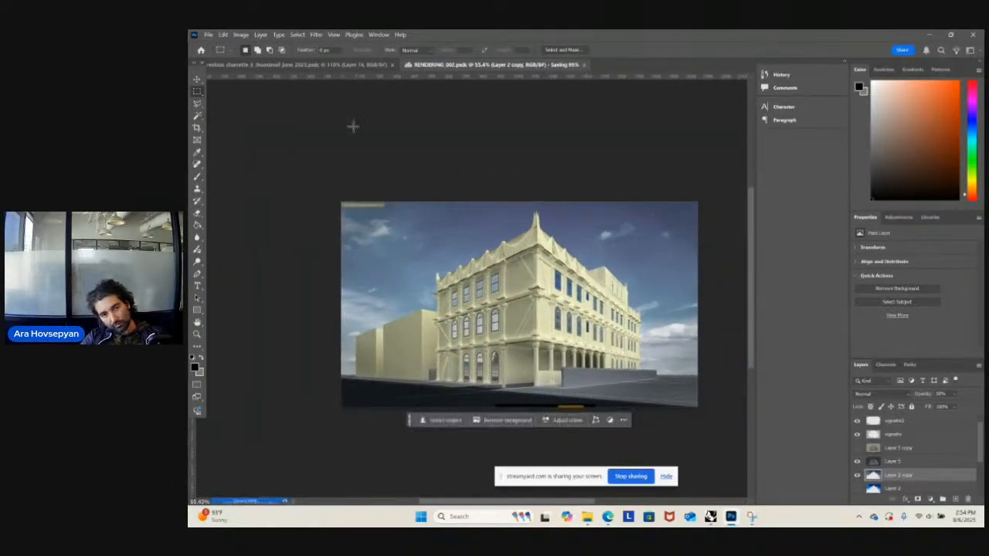
- Look at the charrette thumbnail document for reference, return to RENDERING_002, and examine the building and sky at several zoom levels
click(335, 65)
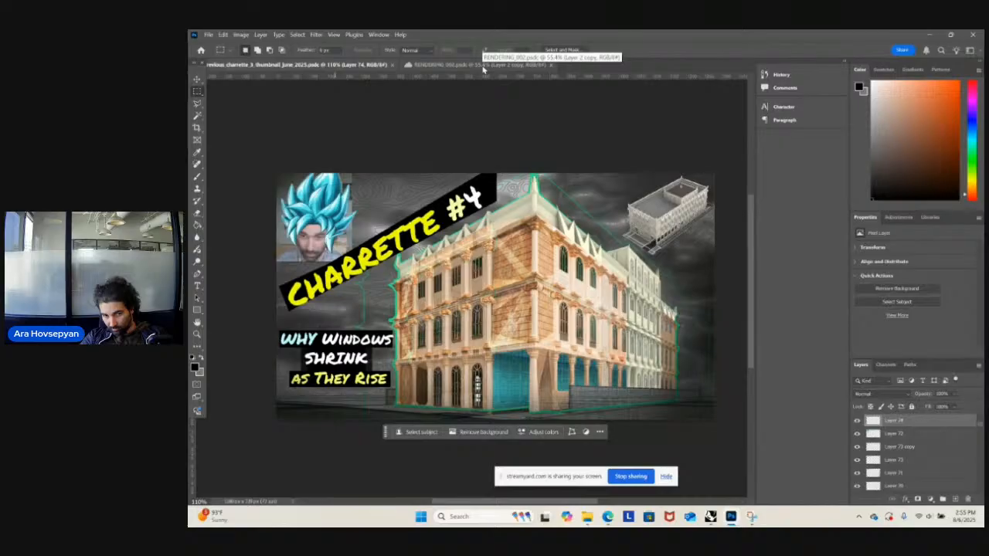
click(481, 65)
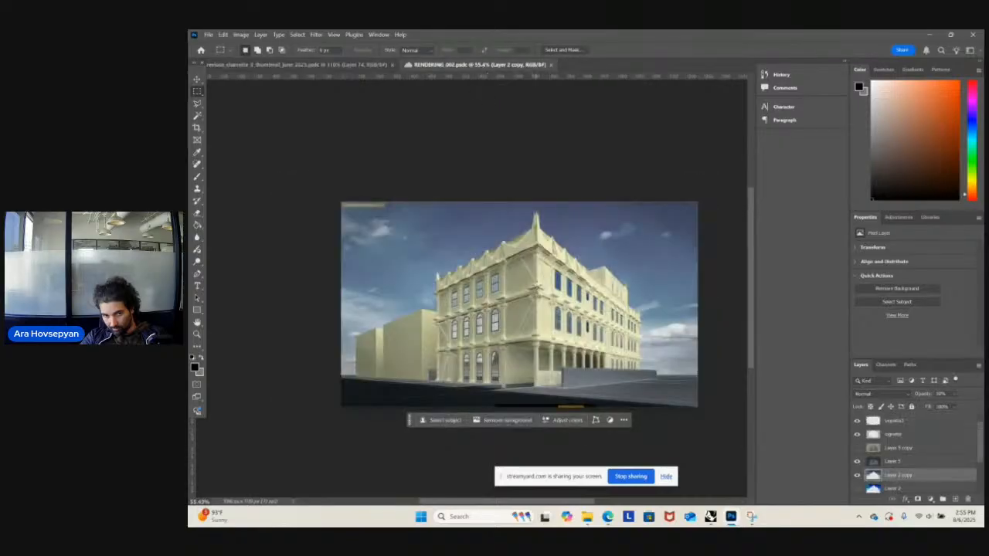
alt+scroll(526, 319, up, 7)
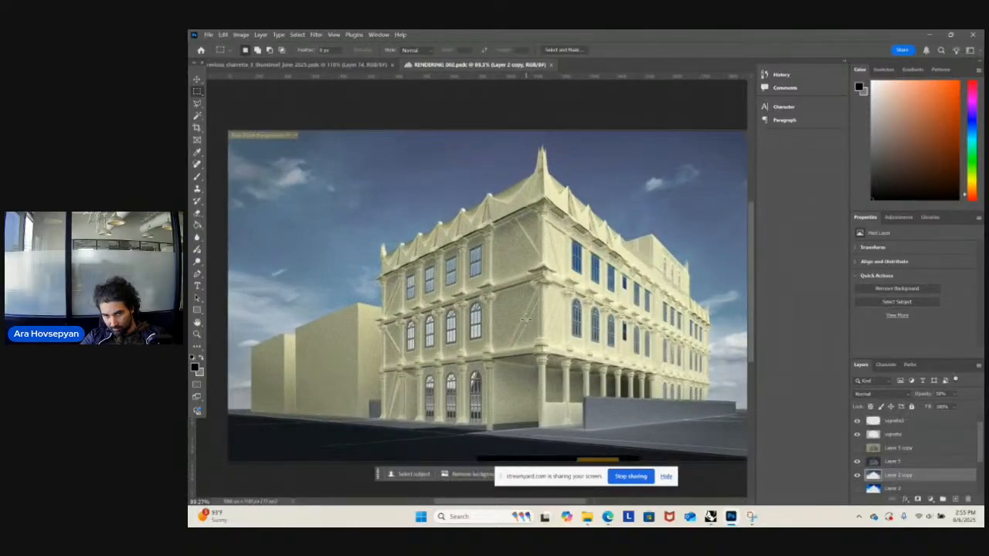
drag(530, 318, 469, 324)
alt+scroll(468, 320, down, 1)
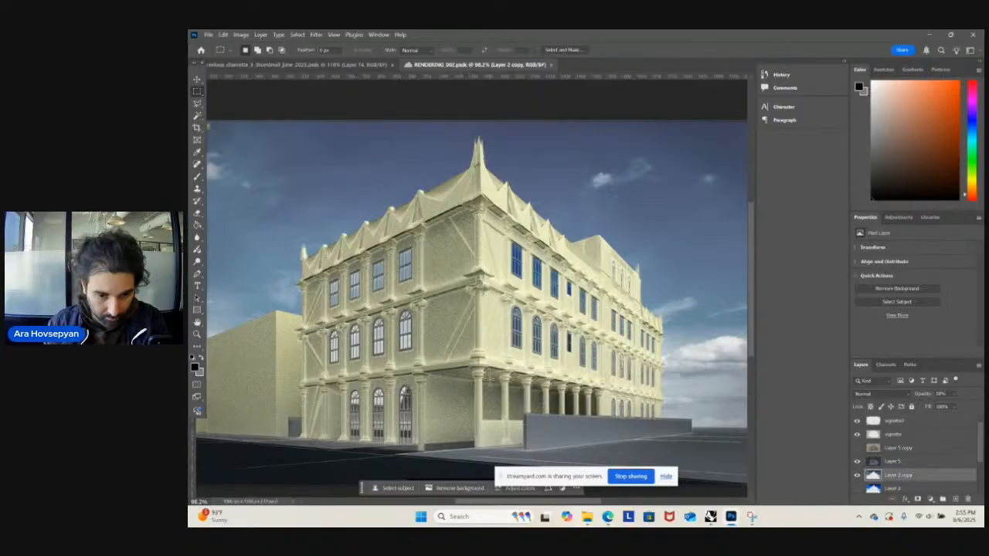
alt+scroll(485, 340, down, 3)
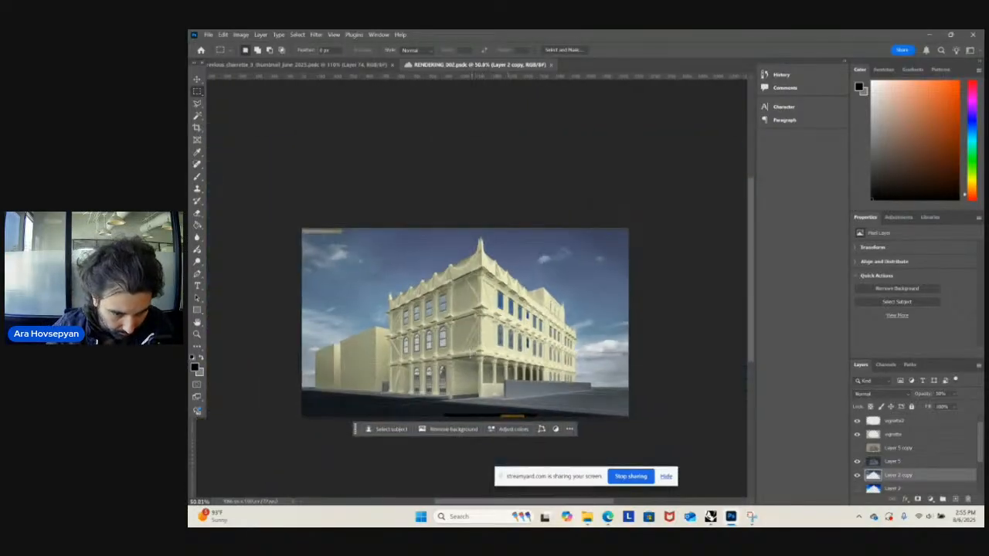
alt+scroll(470, 353, up, 5)
alt+scroll(479, 328, down, 2)
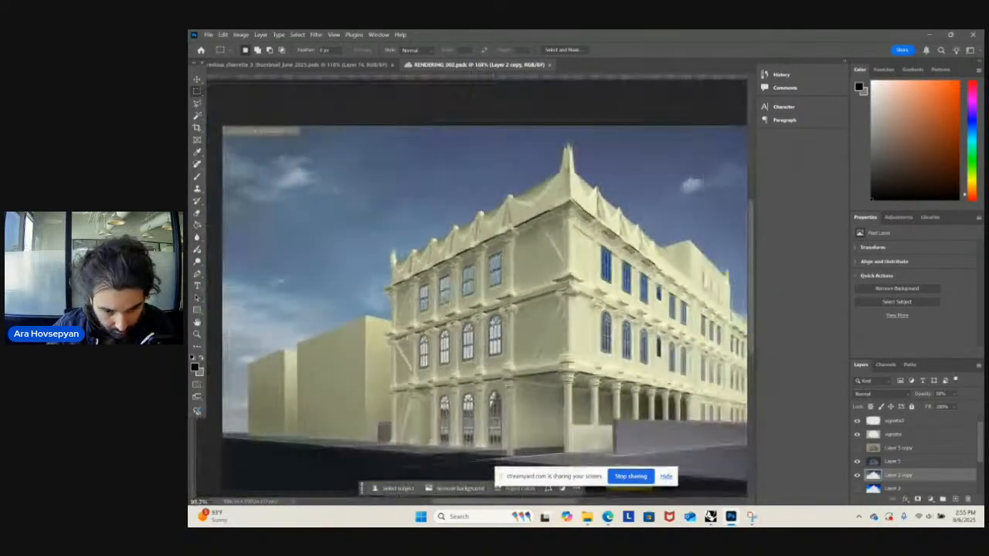
- Inspect the facade details and the overall composition of the rendering, alternating between close-up and full-image views
alt+scroll(526, 334, down, 4)
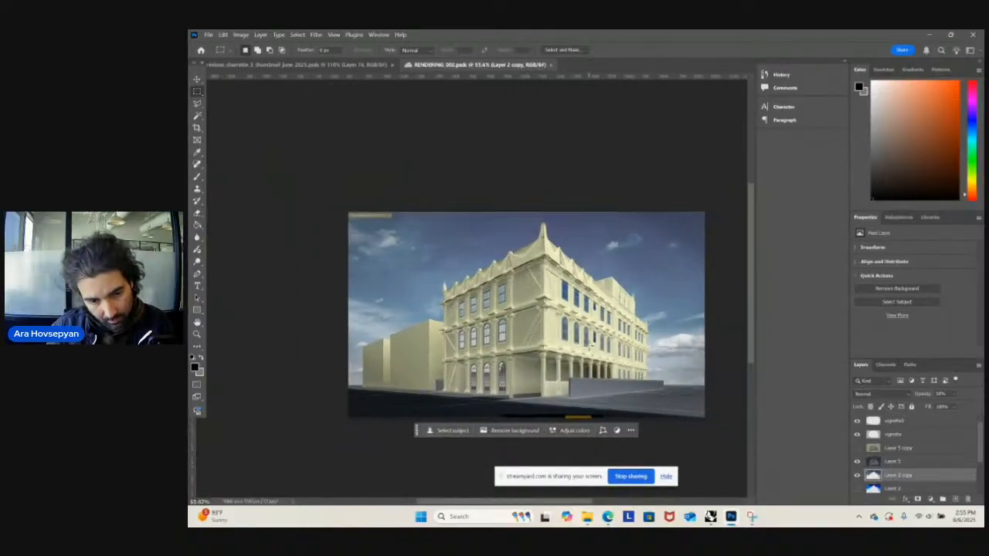
alt+scroll(530, 357, up, 5)
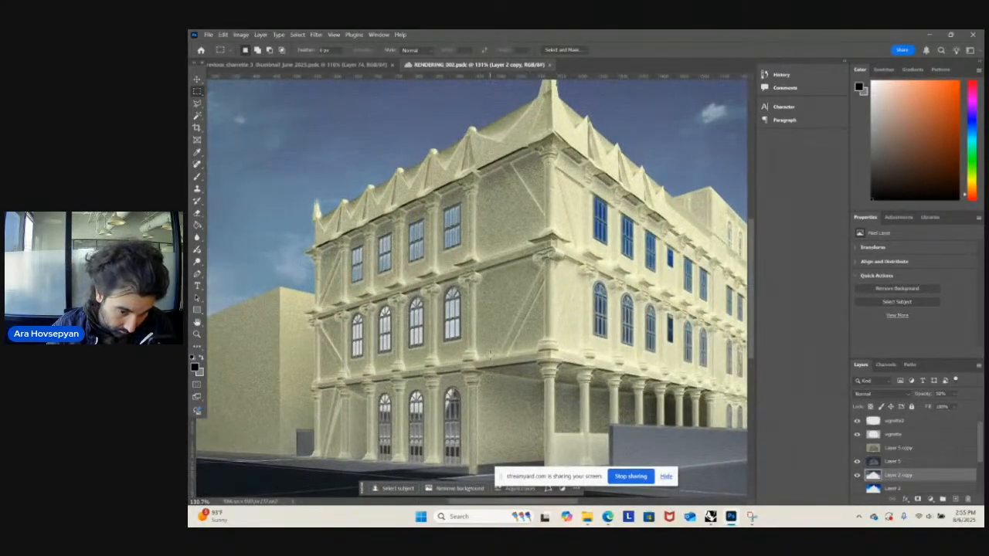
alt+scroll(492, 349, down, 4)
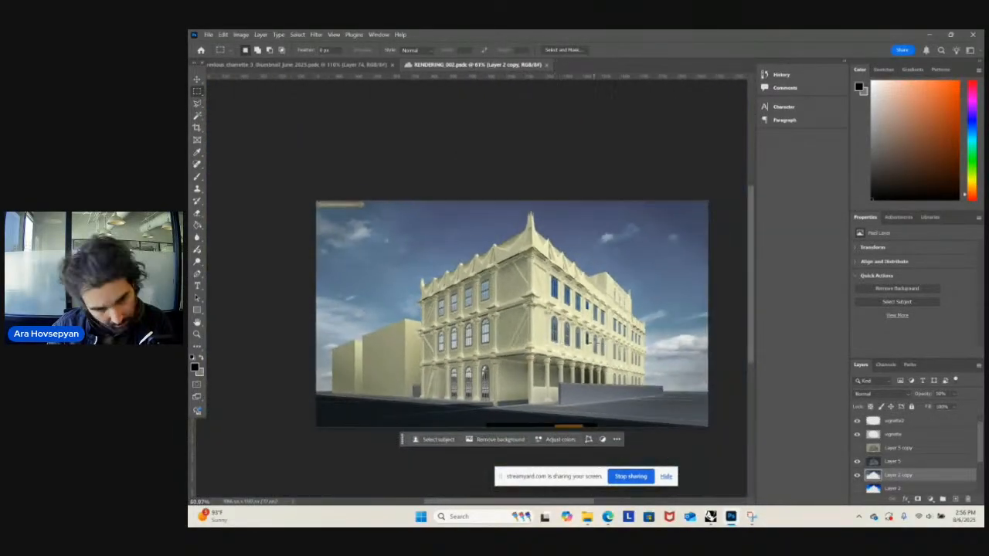
alt+scroll(592, 353, up, 2)
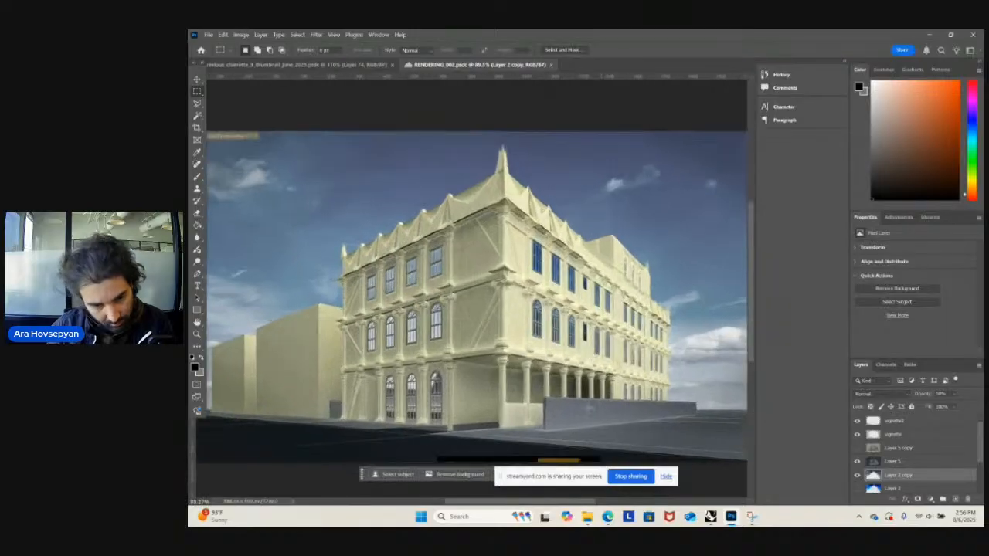
alt+scroll(572, 401, down, 2)
alt+scroll(563, 402, up, 1)
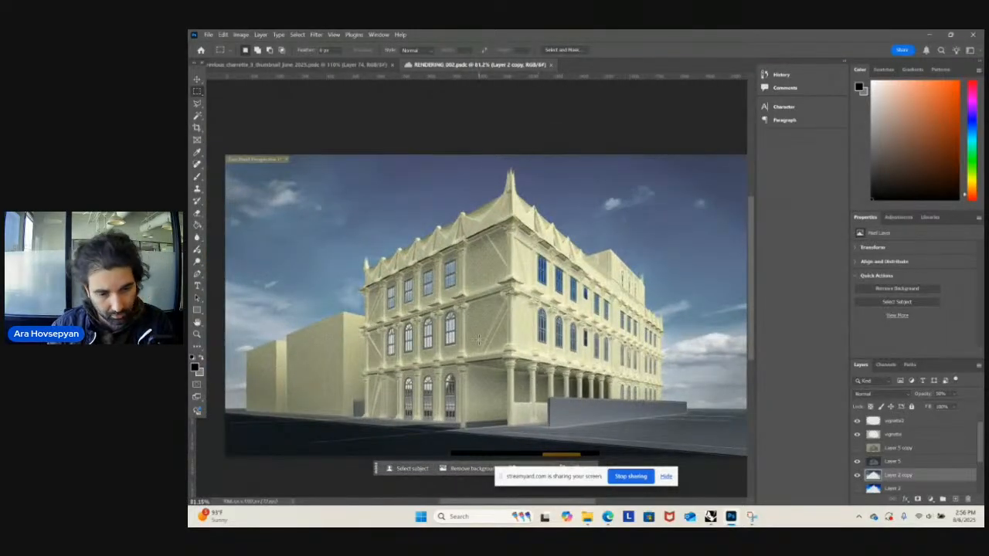
alt+scroll(478, 338, down, 1)
alt+scroll(470, 329, up, 2)
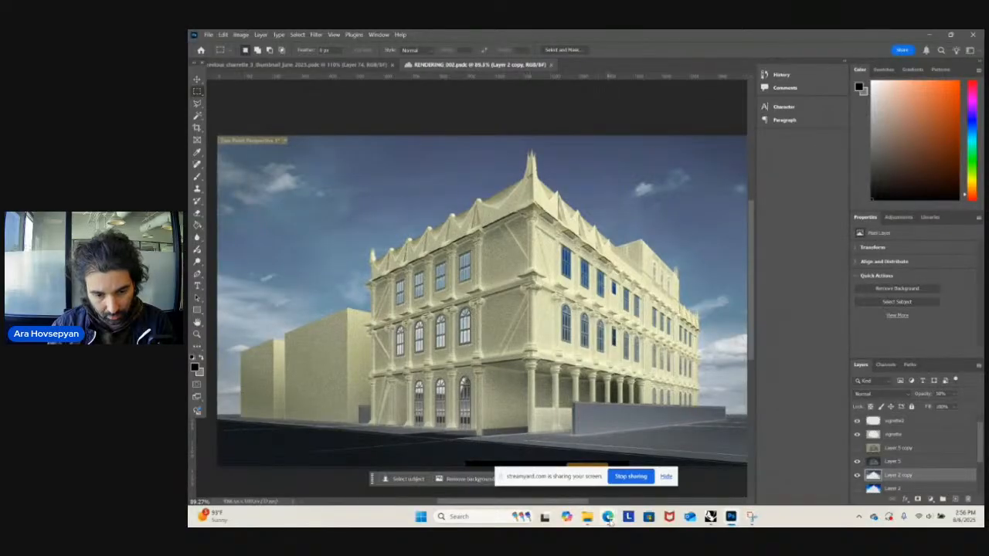
- Switch to Edge, look at the earlier building image 004.jpg at a reduced size, and open a new browser window
mouse_move(607, 516)
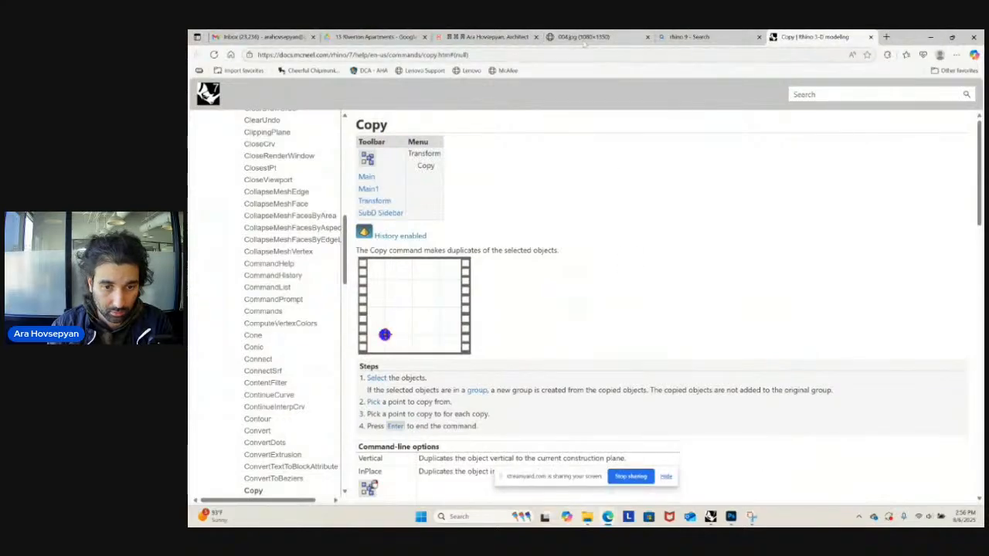
click(584, 36)
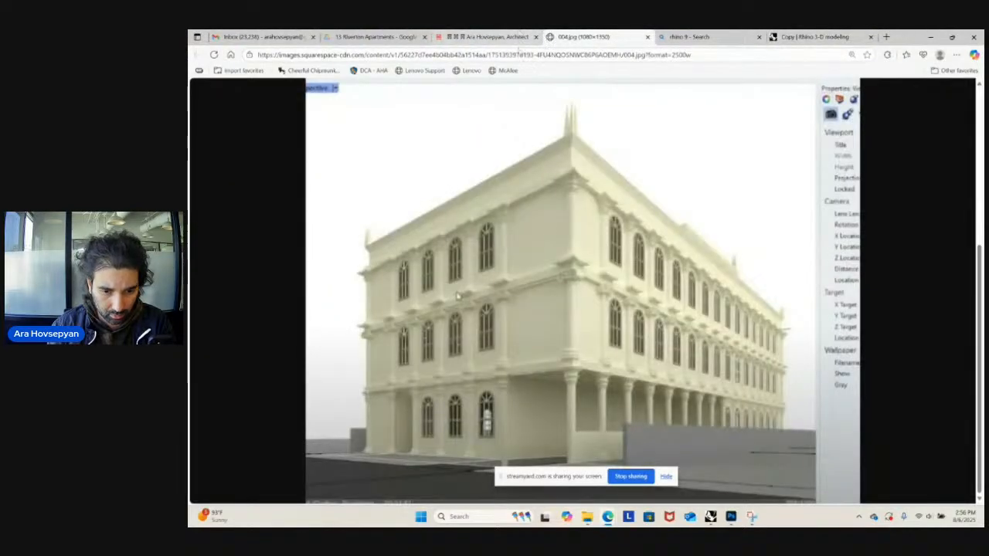
click(561, 264)
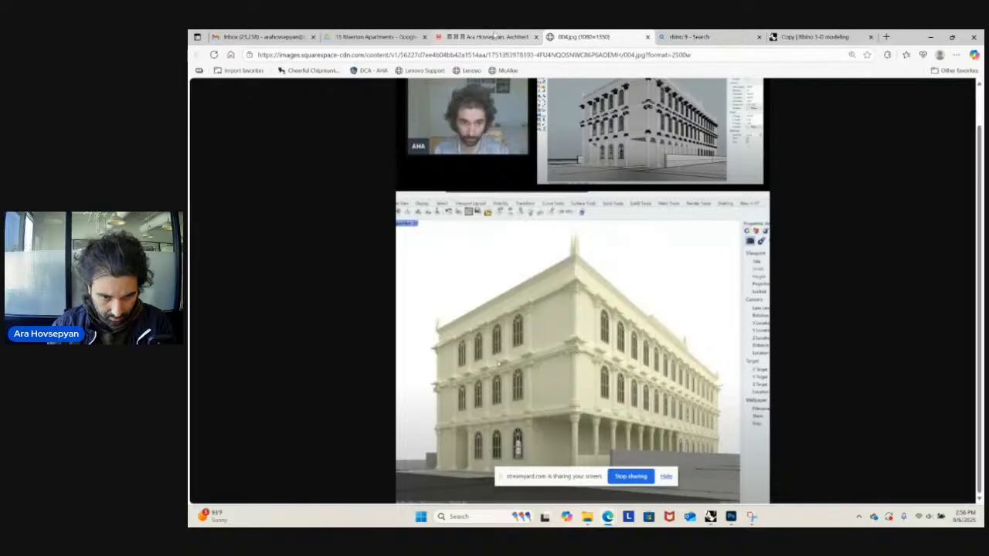
key(ctrl+n)
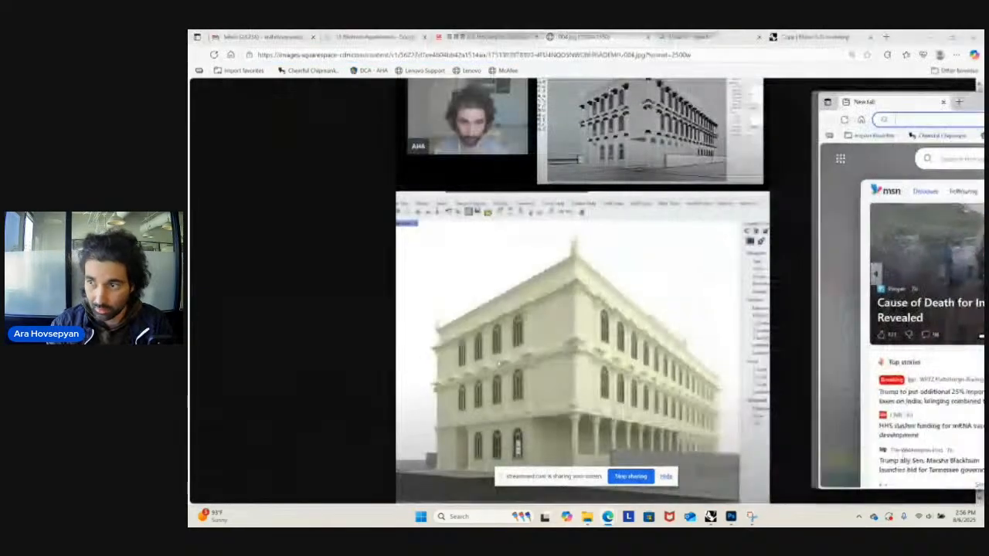
key(ctrl+w)
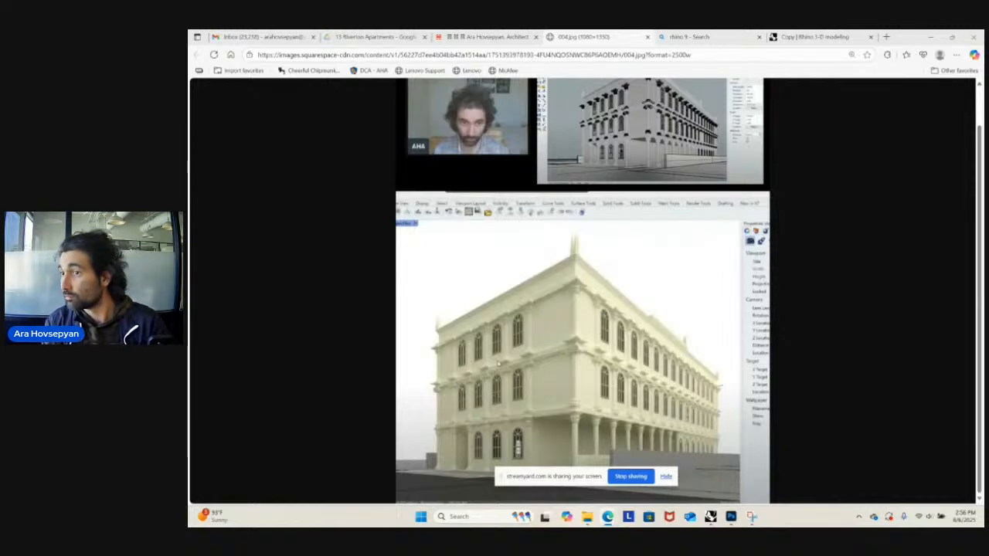
drag(983, 120, 573, 32)
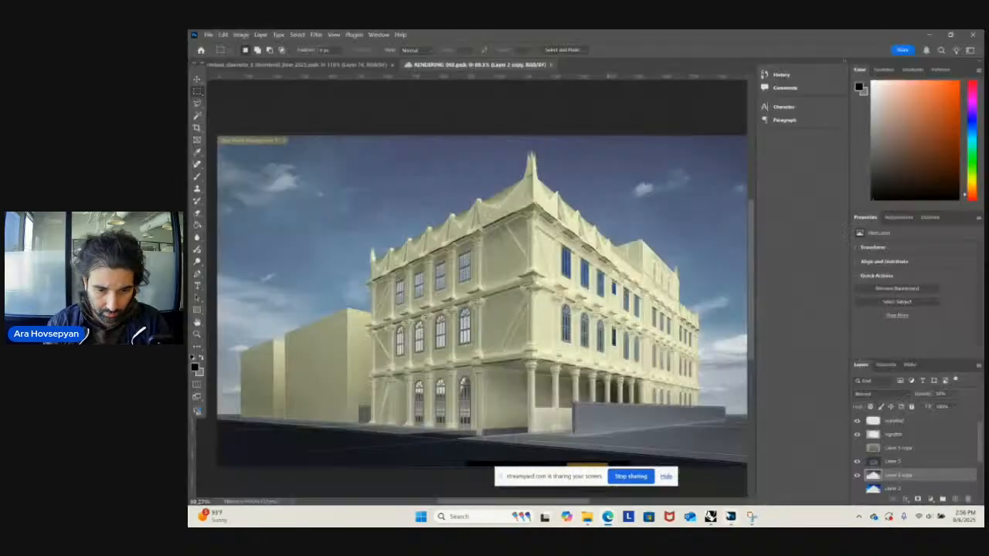
- Return to Photoshop and start saving a copy of the rendering on the computer instead of Creative Cloud
click(731, 516)
alt+scroll(346, 141, down, 4)
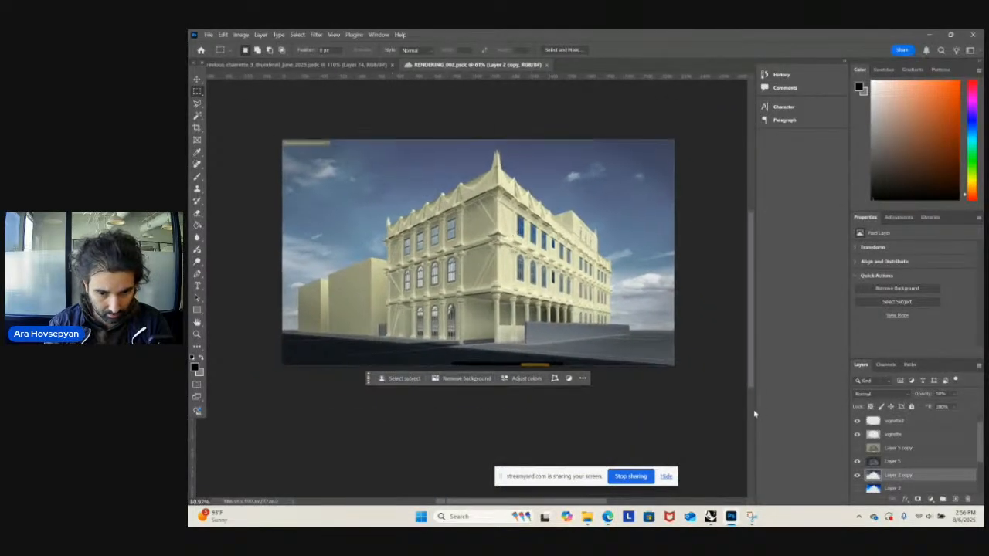
alt+scroll(308, 137, up, 4)
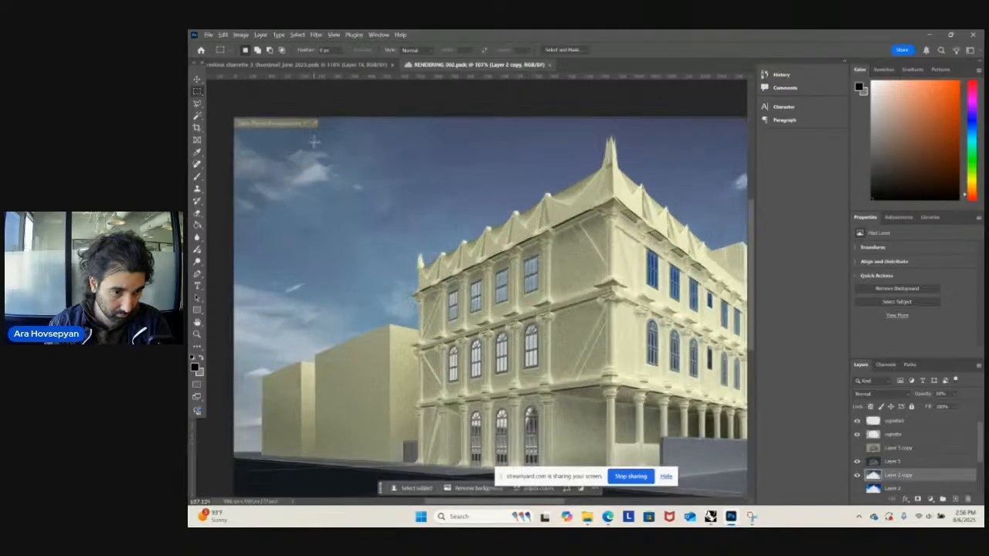
alt+scroll(356, 175, down, 3)
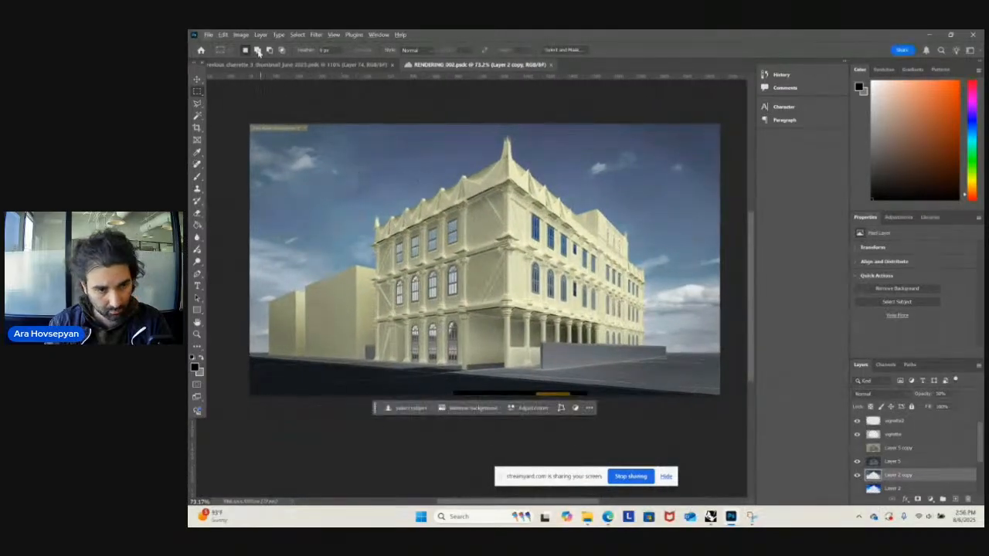
click(223, 34)
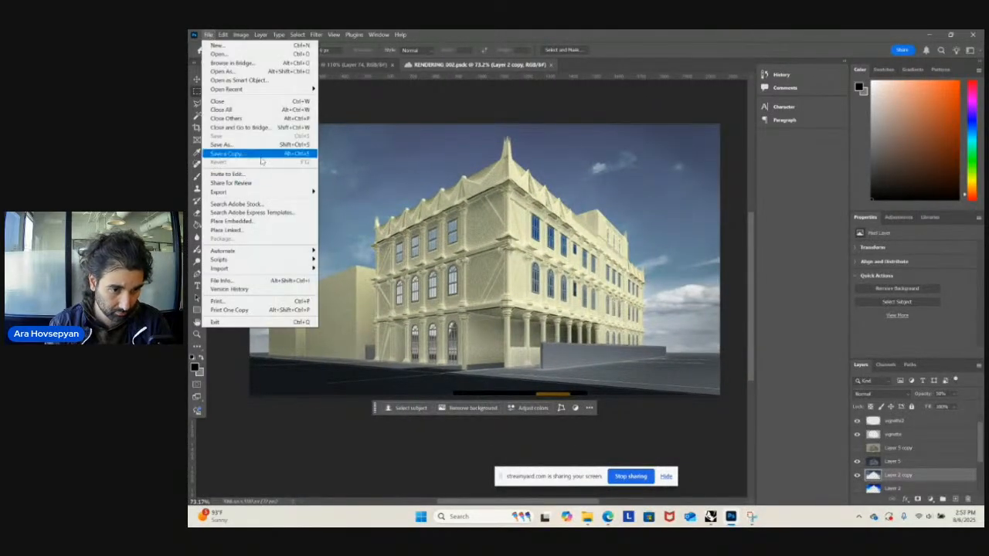
click(334, 175)
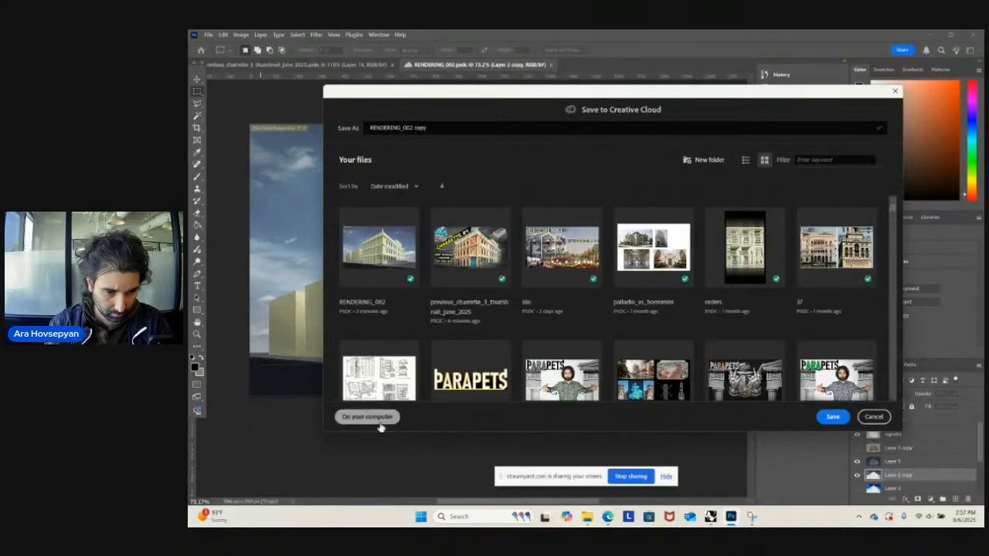
click(374, 418)
- Save the copy as a JPEG named RENDERING_002 in the Projects folder, accepting the JPEG options
click(451, 304)
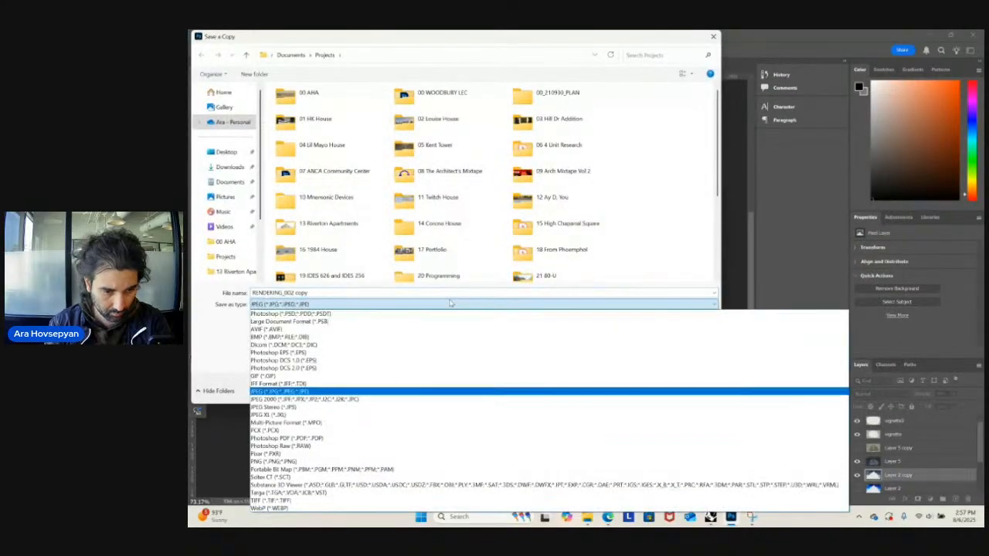
click(451, 303)
click(446, 293)
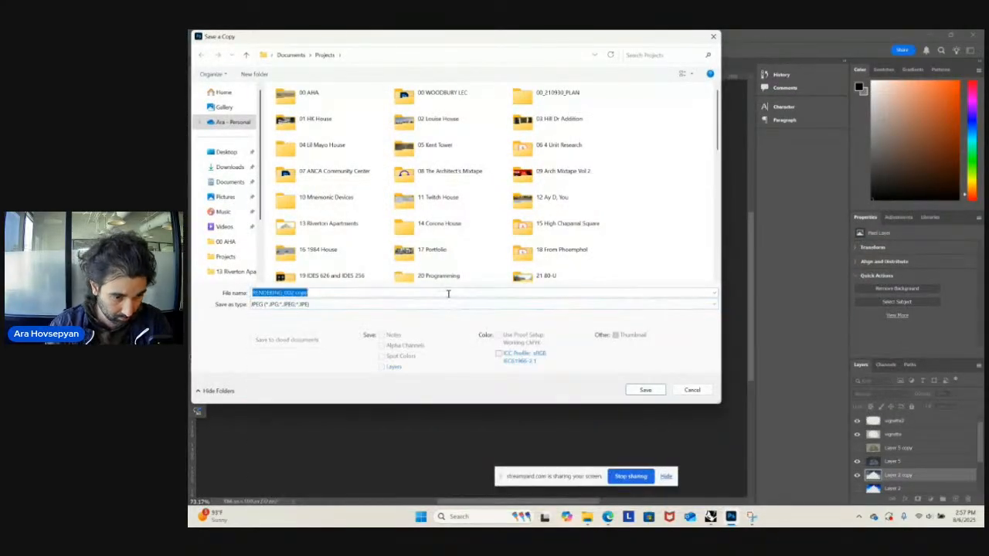
click(439, 294)
key(BackSpace)
key(BackSpace)
key(BackSpace)
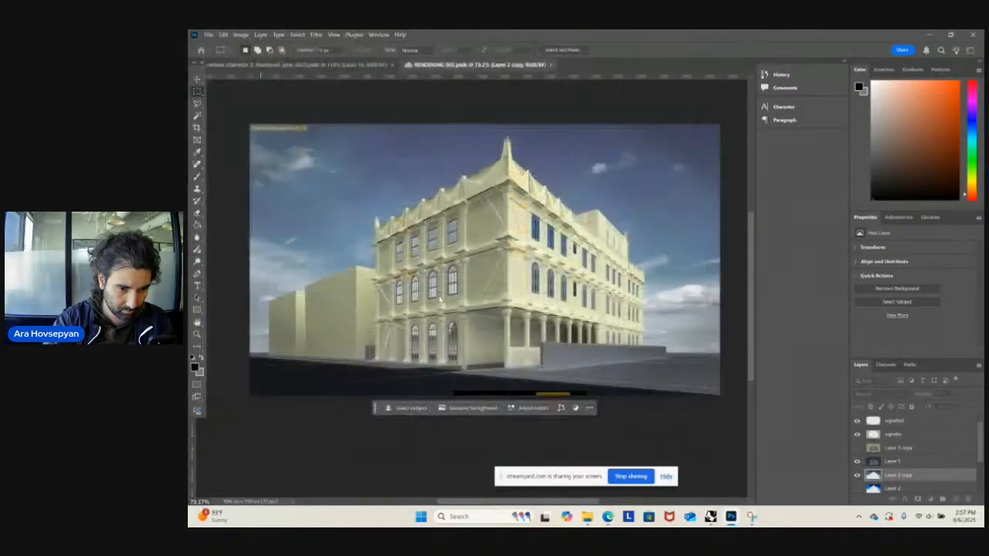
key(Return)
key(Return)
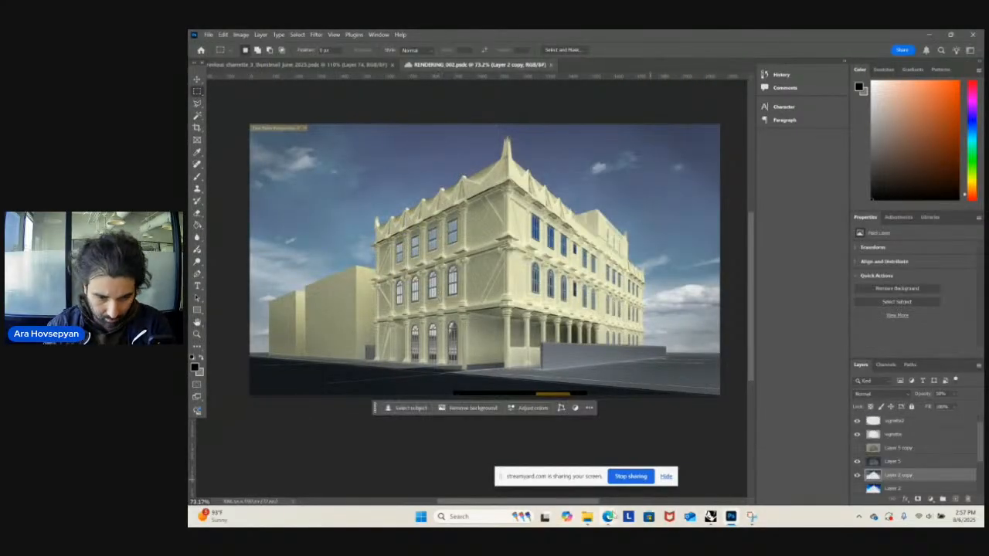
- Switch to the Squarespace editor in Edge and open the "AHA, The Apartment Building!" gallery from the website pages
mouse_move(610, 517)
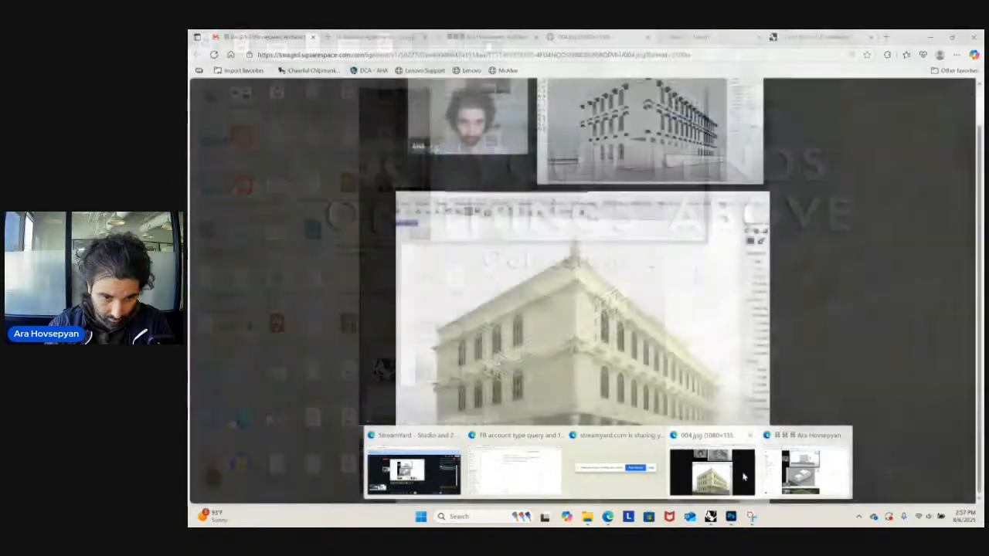
click(779, 469)
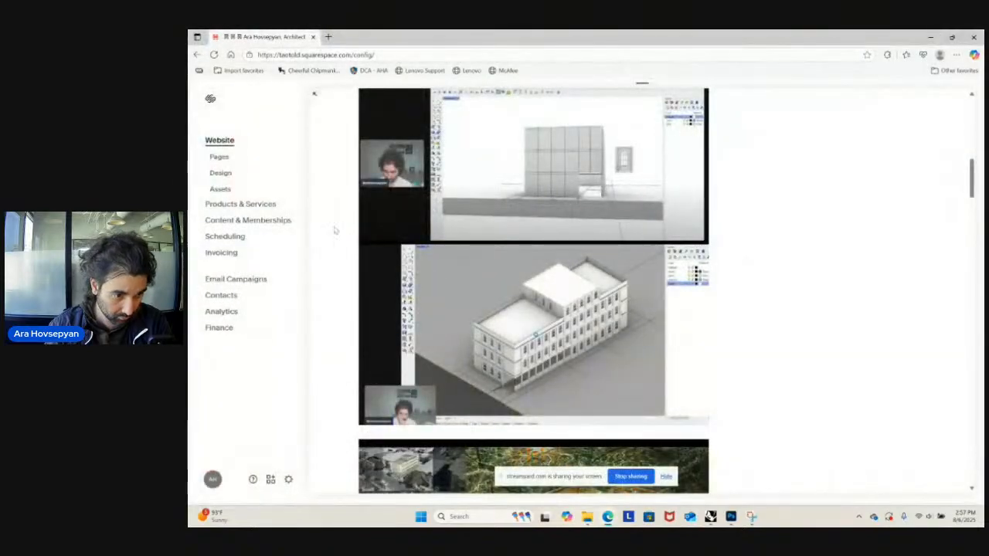
click(219, 157)
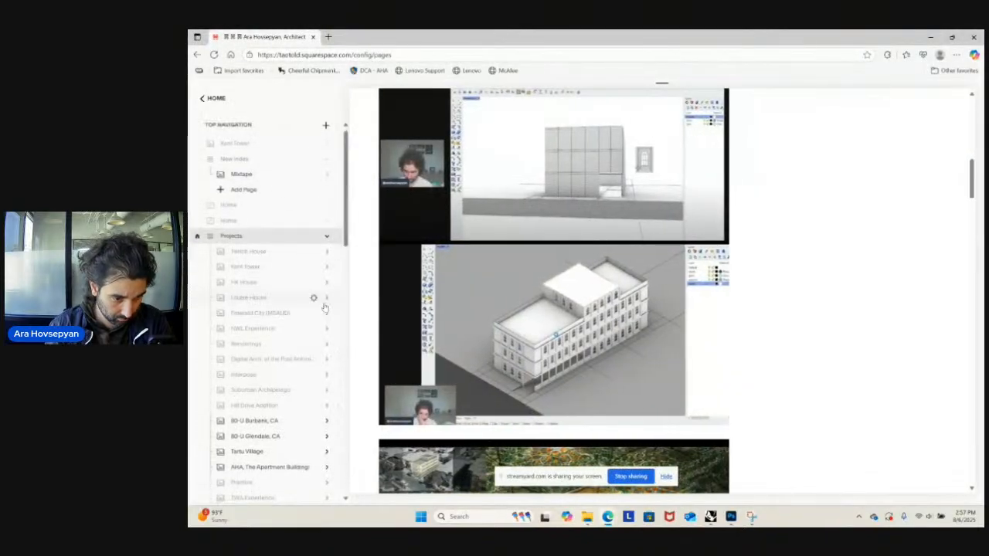
scroll(317, 305, down, 6)
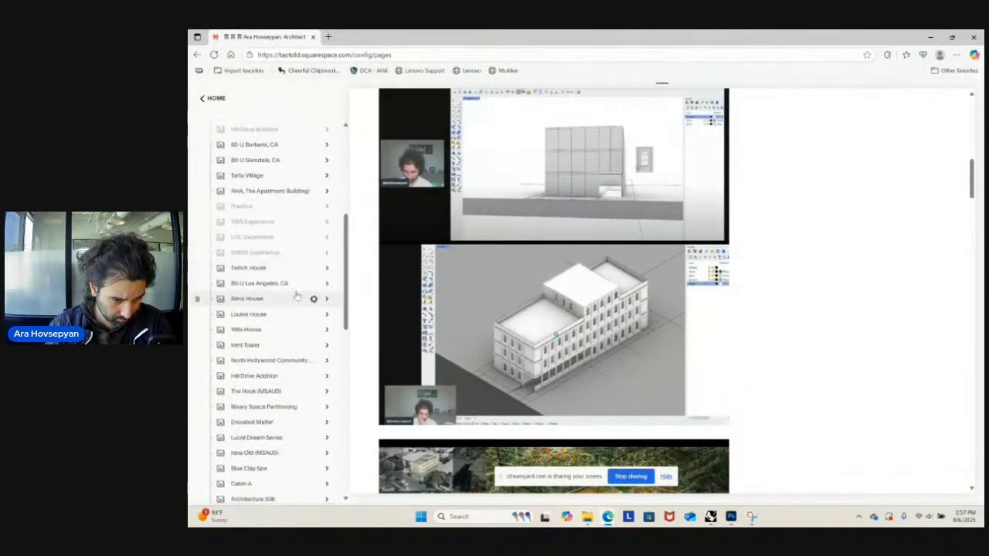
scroll(297, 296, down, 2)
scroll(293, 309, up, 5)
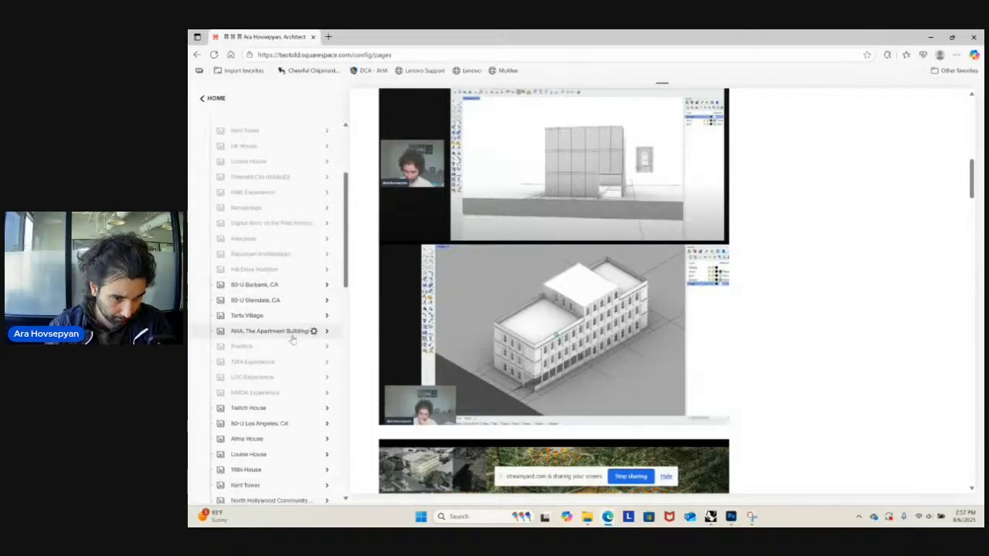
click(327, 332)
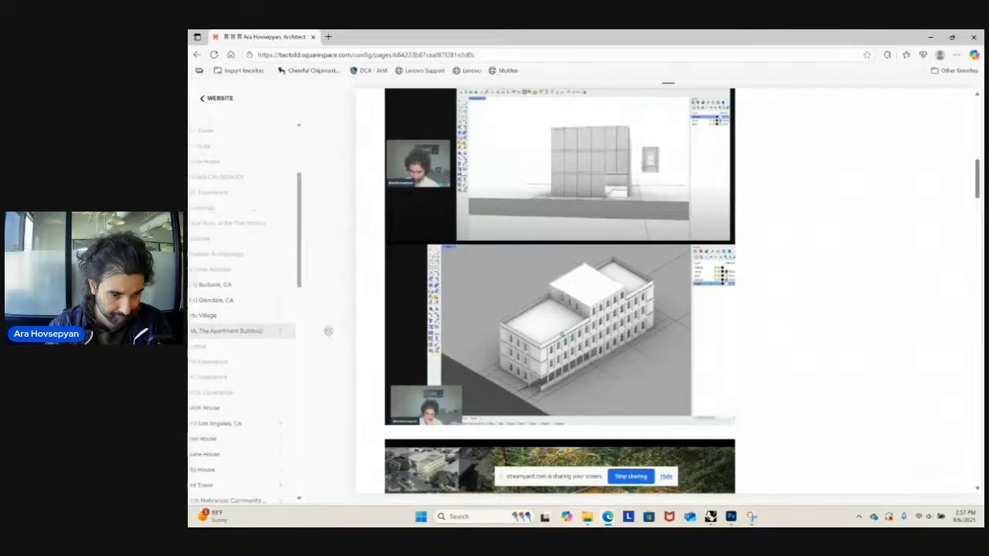
- Upload the RENDERING_002 JPEG from the Projects folder to the gallery
click(240, 403)
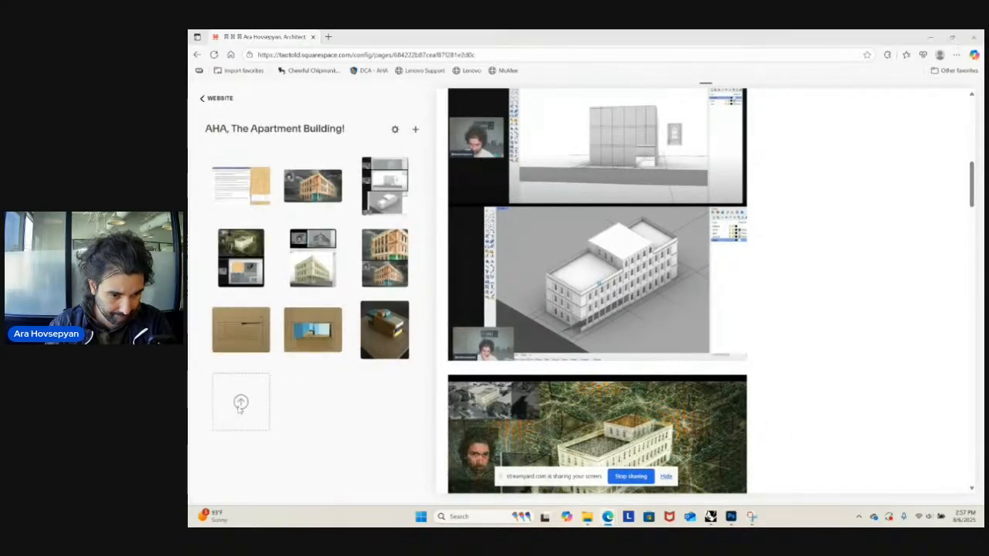
scroll(410, 289, down, 5)
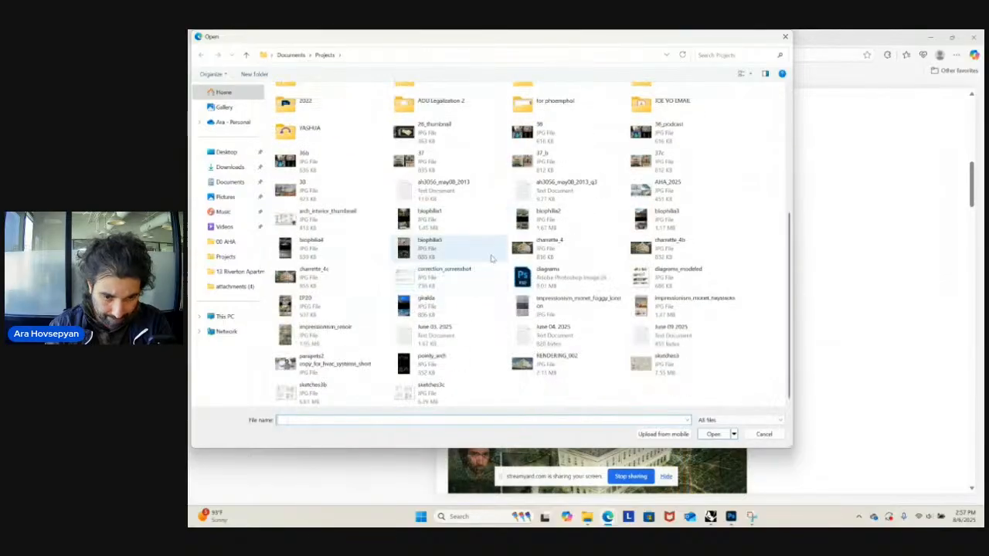
double_click(541, 362)
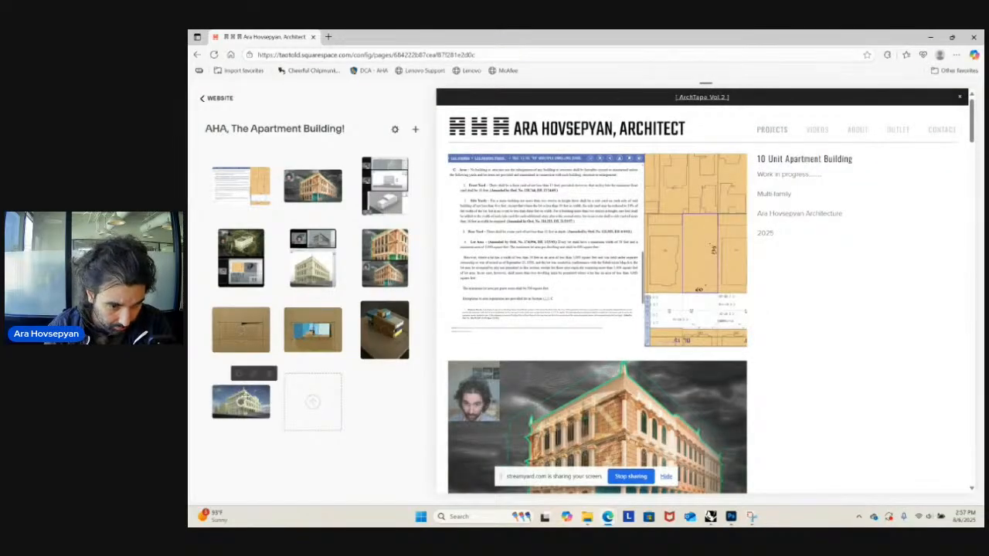
- Move the new rendering to second place in the gallery and review it in the page preview
drag(241, 400, 312, 189)
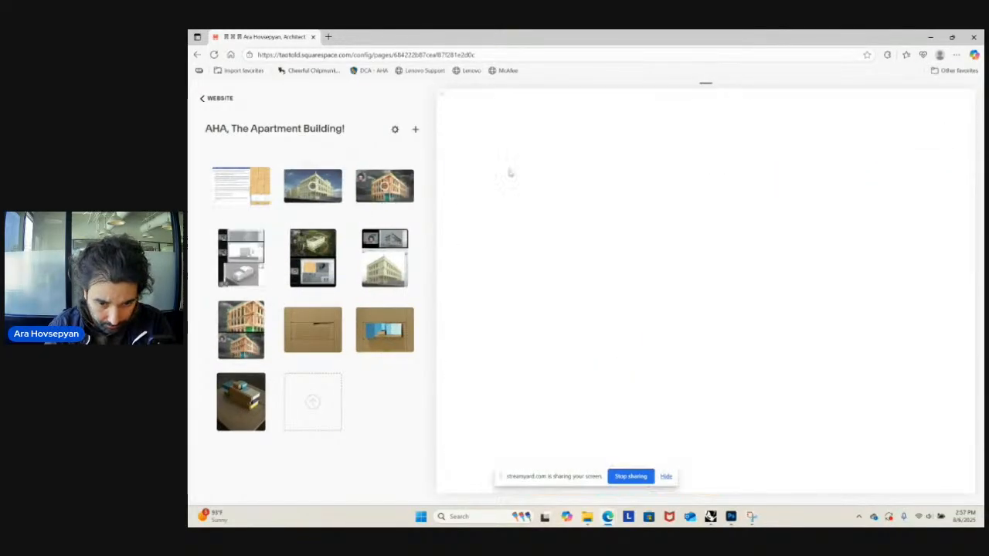
scroll(566, 187, down, 2)
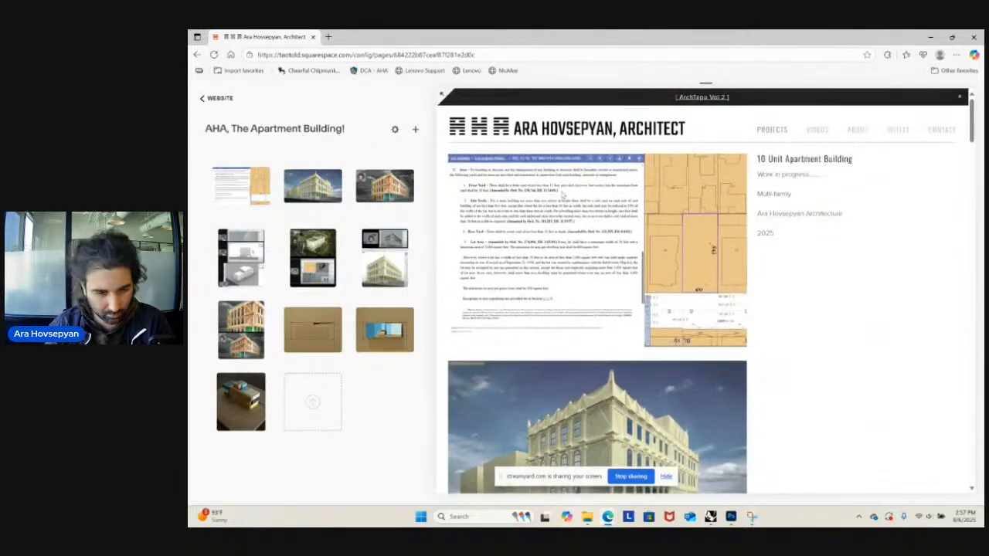
scroll(563, 194, down, 5)
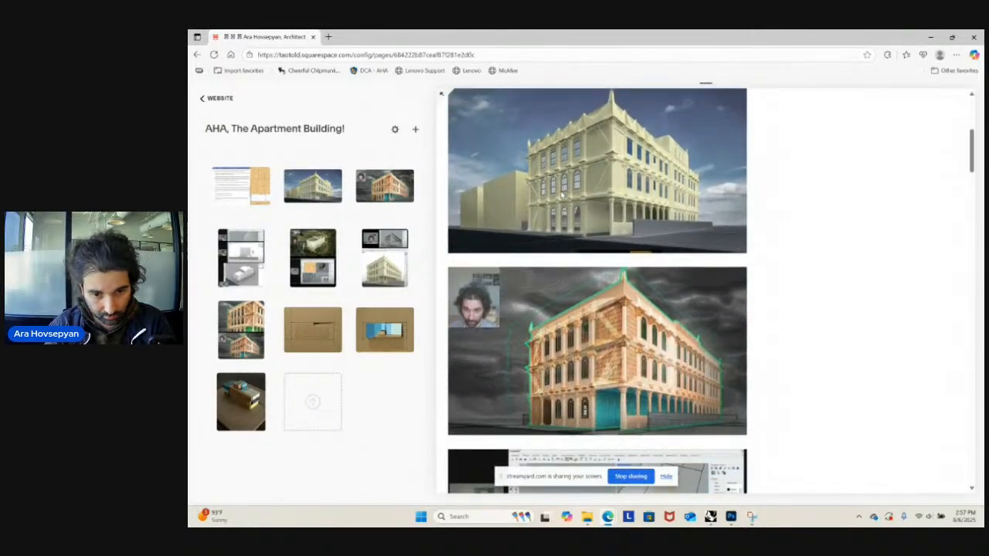
scroll(578, 206, up, 1)
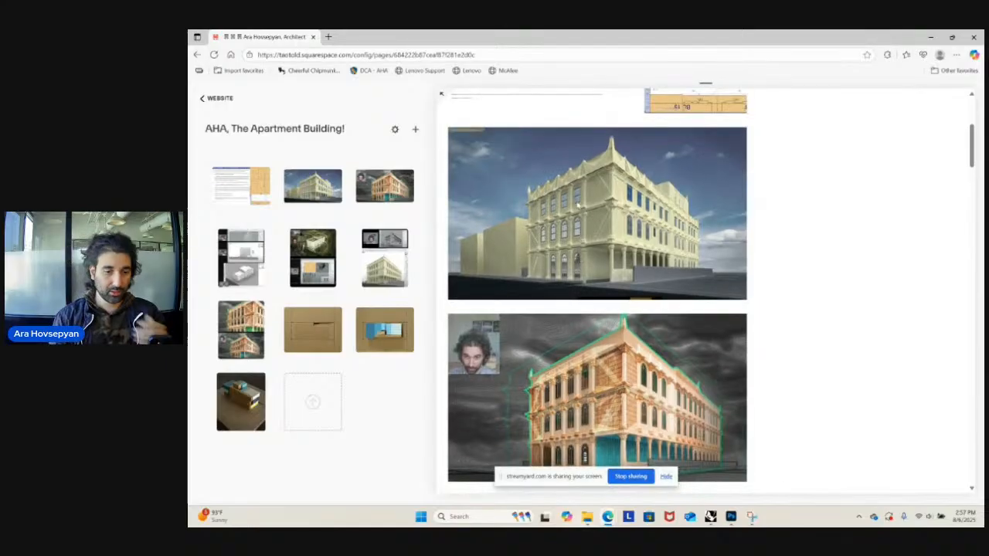
scroll(578, 206, down, 1)
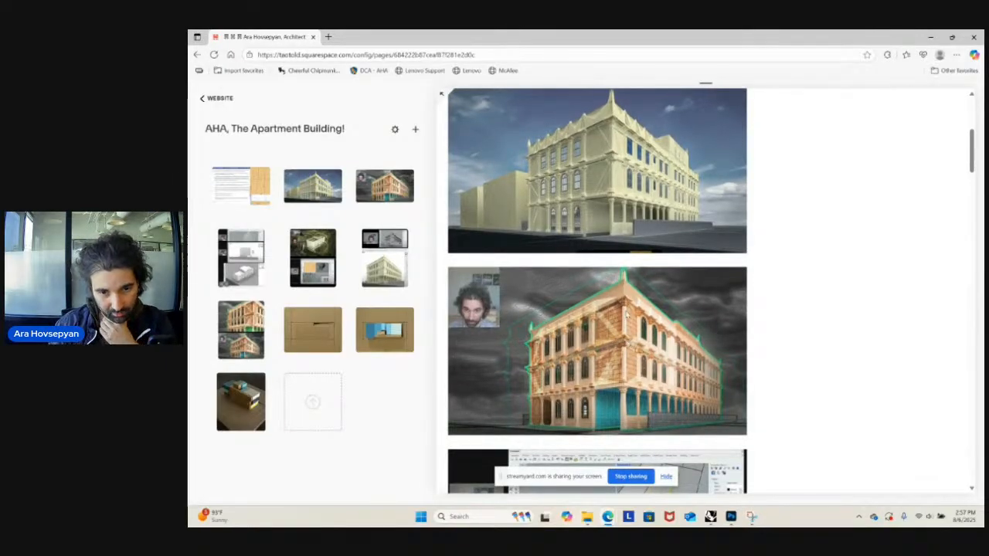
- Examine the gallery's page preview from the first image down to the project thumbnails, checking the new rendering's place among the other images
scroll(597, 291, up, 5)
scroll(597, 291, down, 10)
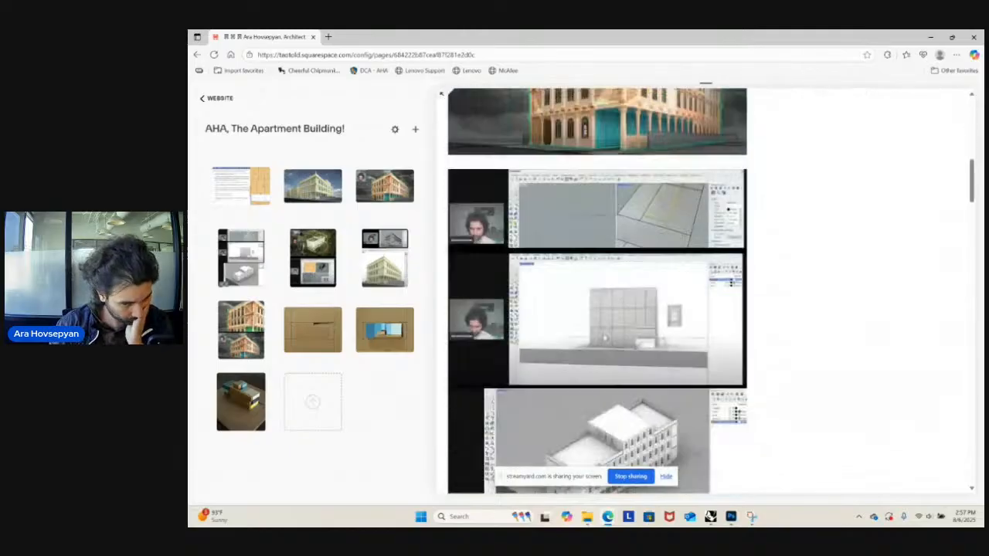
scroll(605, 338, down, 10)
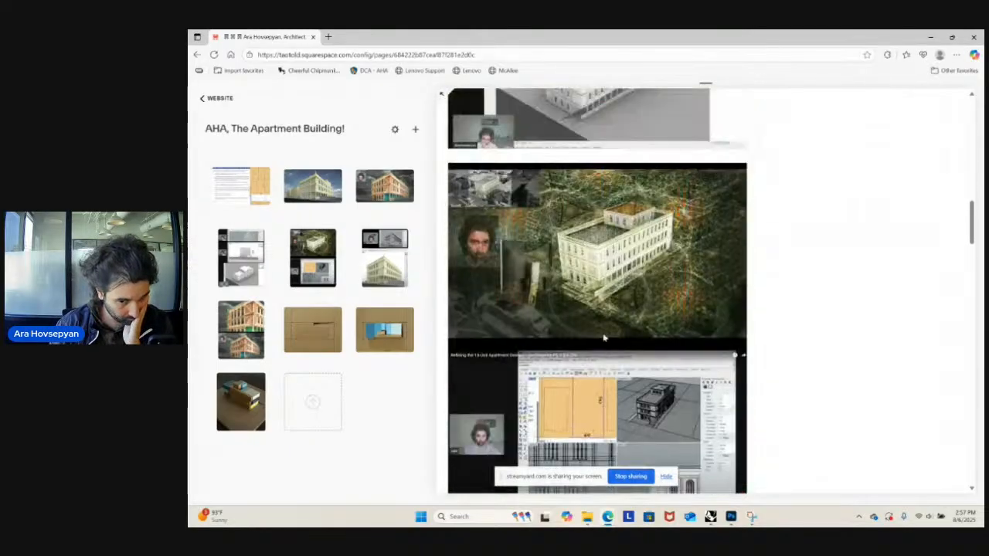
scroll(605, 338, down, 8)
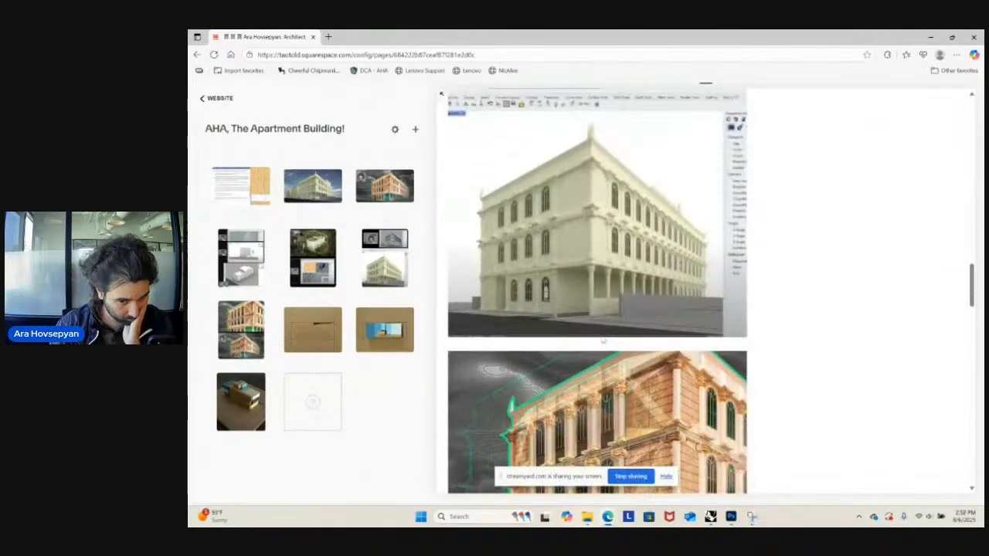
scroll(602, 340, up, 3)
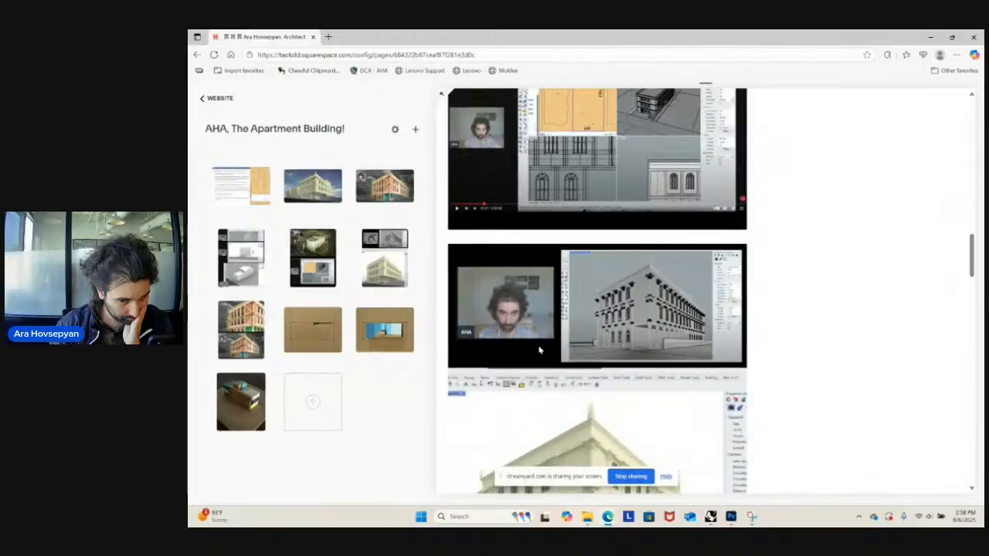
scroll(539, 350, down, 10)
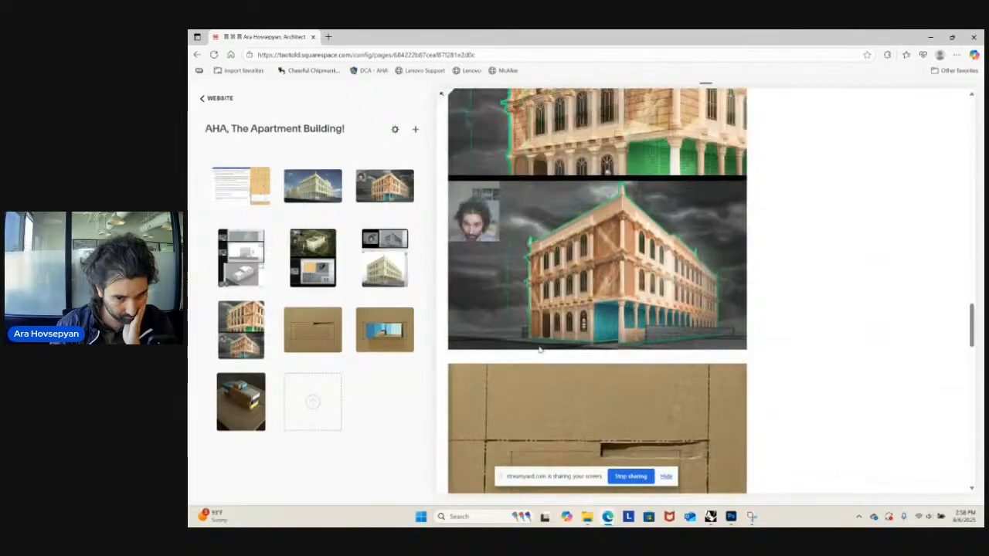
scroll(539, 350, up, 2)
scroll(540, 350, down, 10)
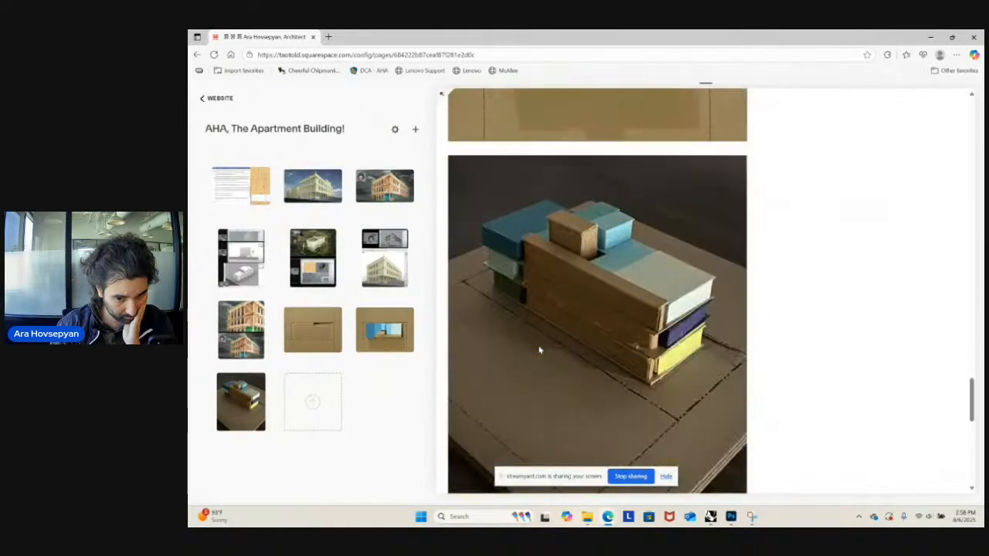
scroll(618, 367, up, 5)
scroll(618, 367, up, 12)
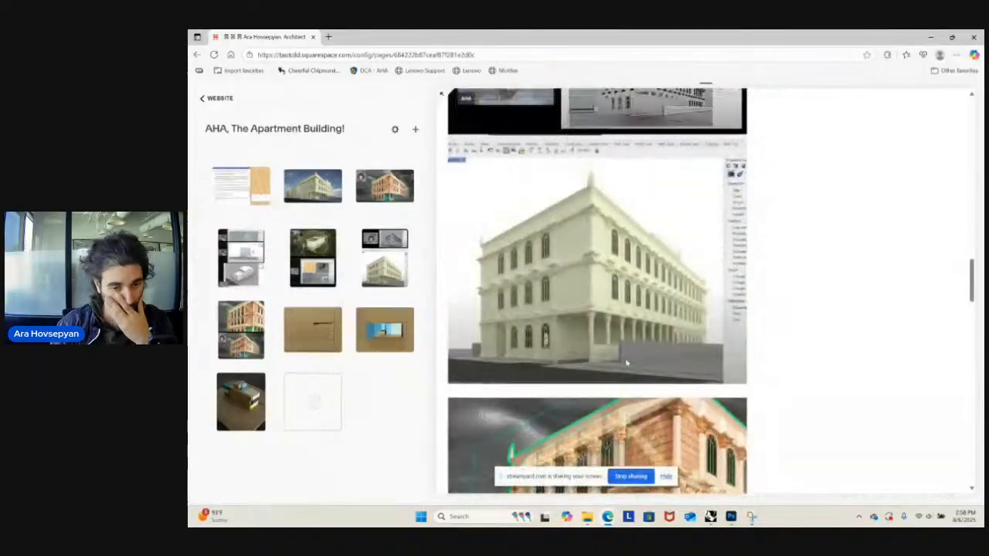
scroll(626, 363, up, 8)
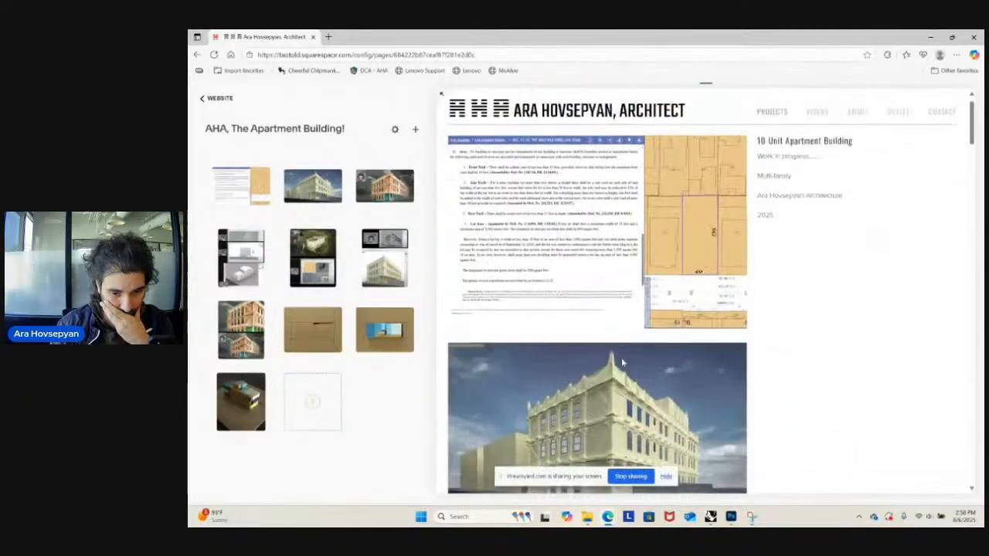
scroll(623, 364, down, 2)
scroll(620, 355, up, 4)
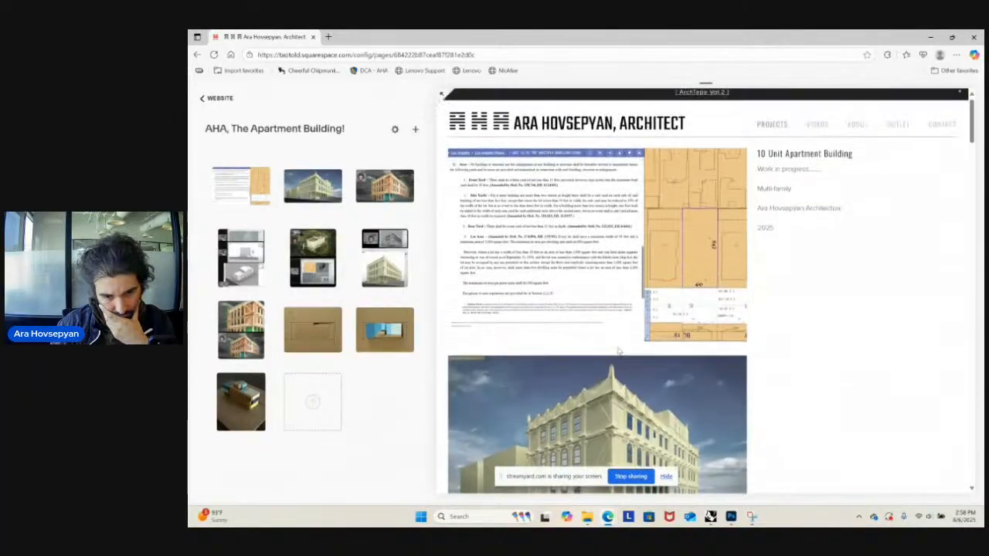
scroll(618, 351, down, 3)
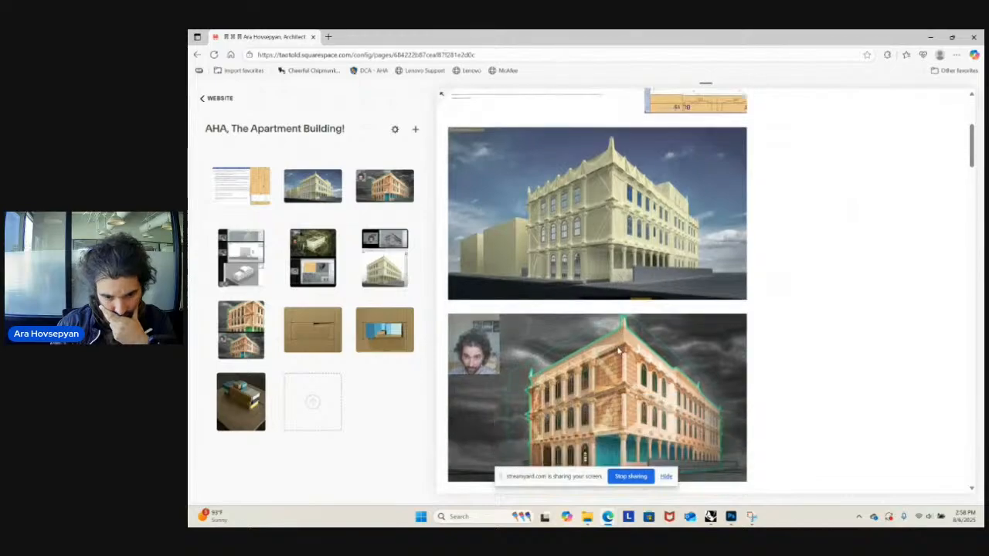
scroll(619, 352, down, 1)
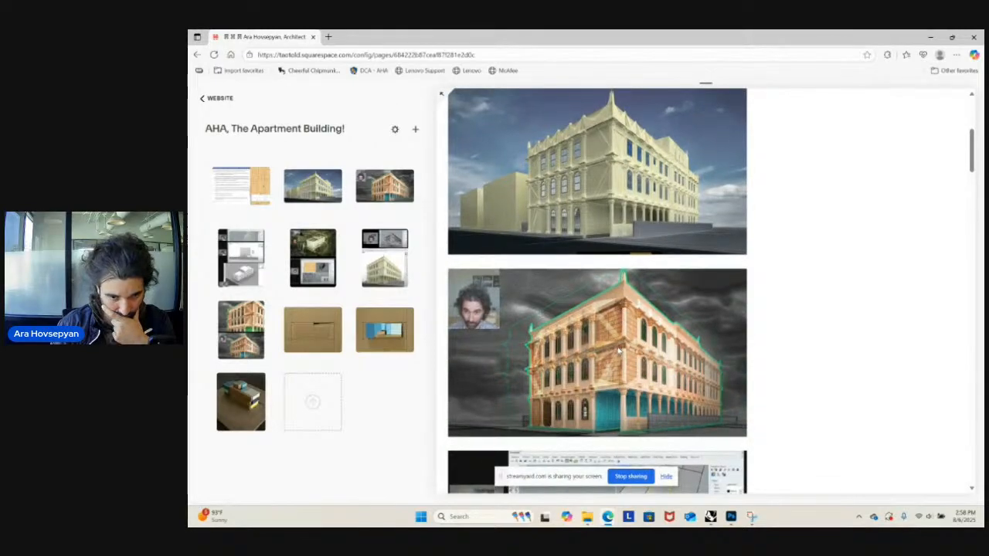
scroll(618, 352, up, 5)
scroll(615, 354, down, 5)
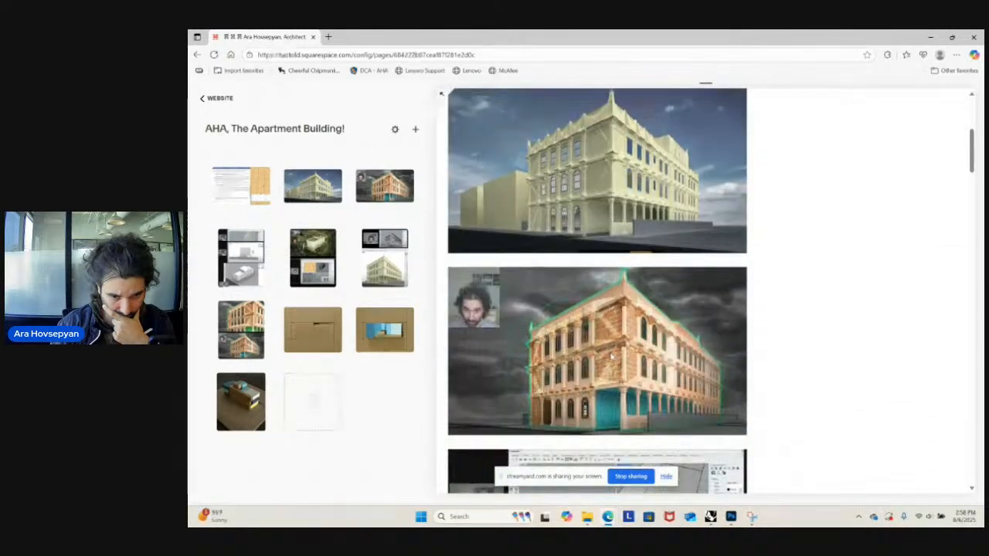
scroll(612, 355, up, 5)
scroll(608, 359, down, 2)
scroll(609, 358, down, 4)
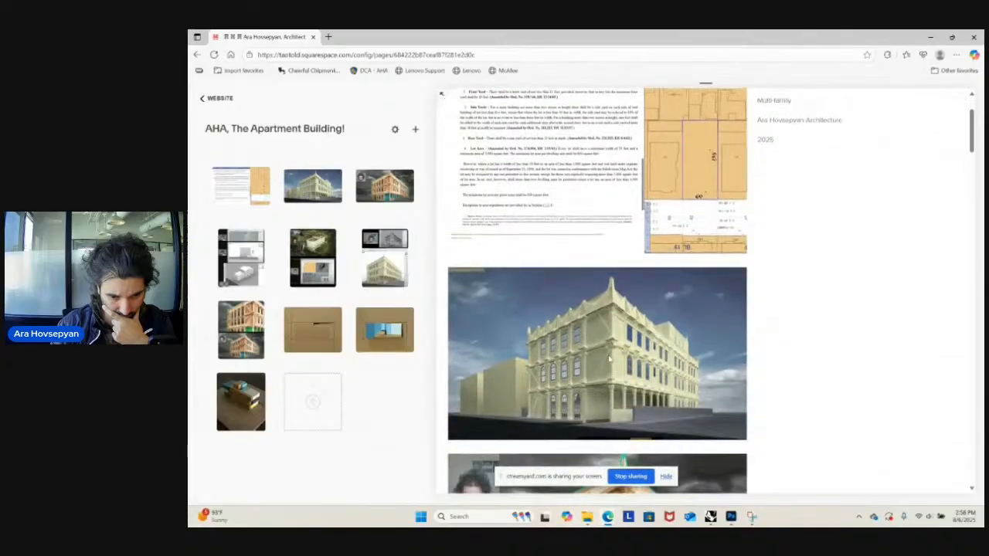
scroll(610, 357, up, 6)
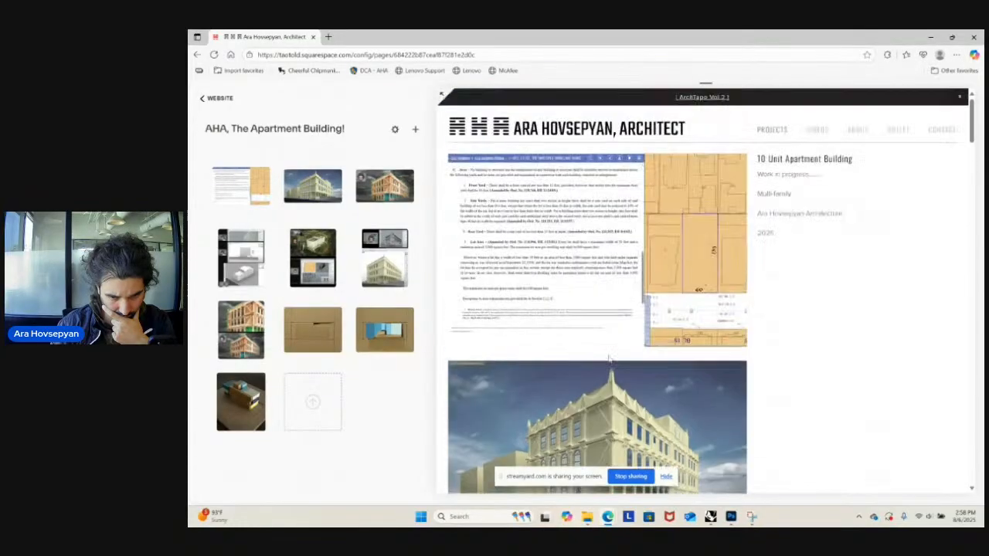
scroll(610, 357, down, 3)
scroll(609, 358, up, 3)
scroll(608, 358, down, 7)
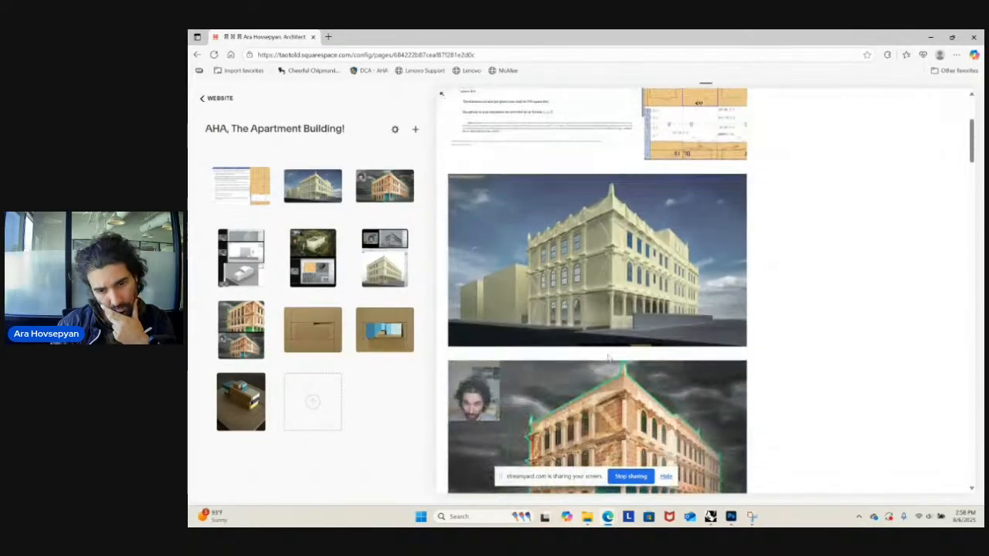
scroll(608, 358, down, 20)
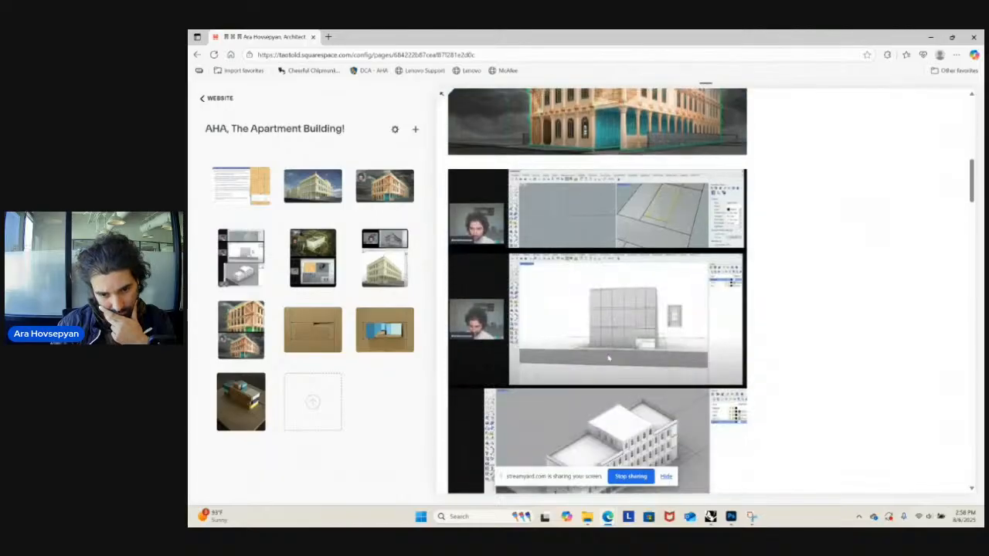
scroll(636, 376, down, 20)
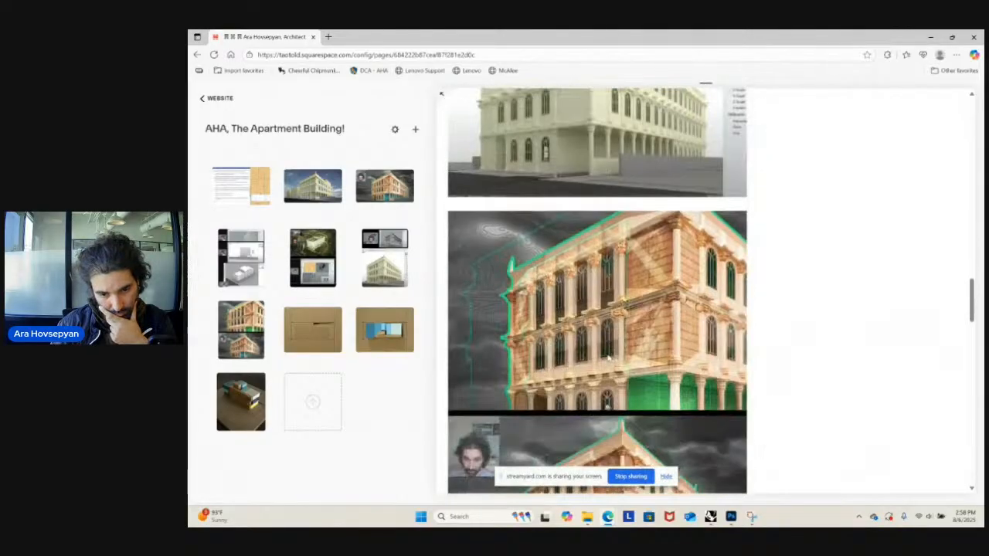
scroll(636, 376, down, 5)
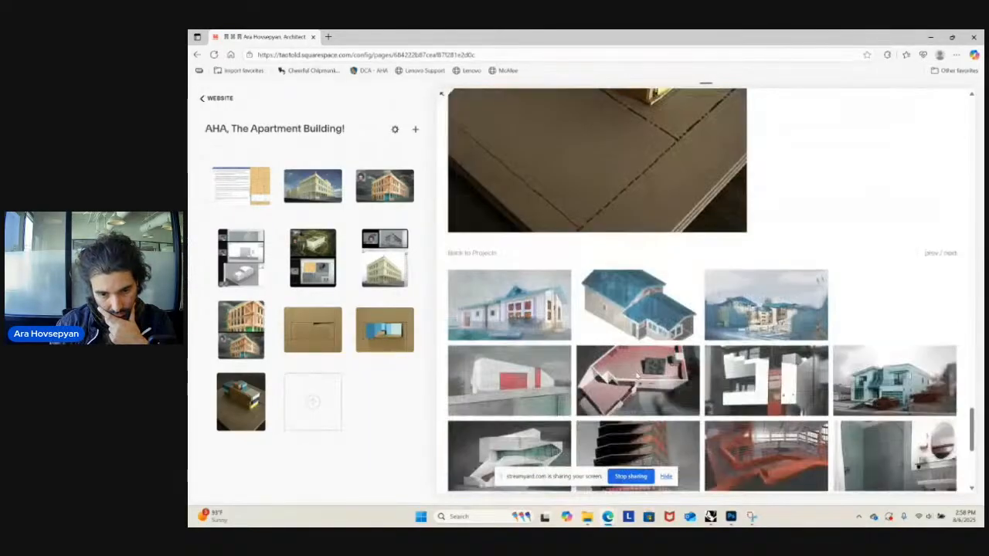
- Switch to the charrette_day4 model in Rhino and set the viewport to the Perspective view in Shaded display mode
key(alt+Tab)
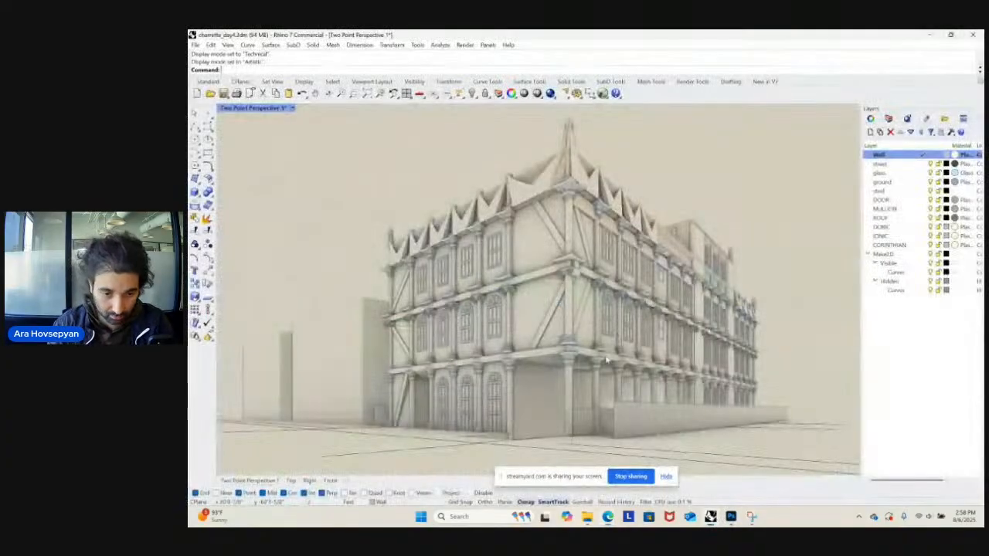
right_drag(334, 238, 402, 232)
click(292, 108)
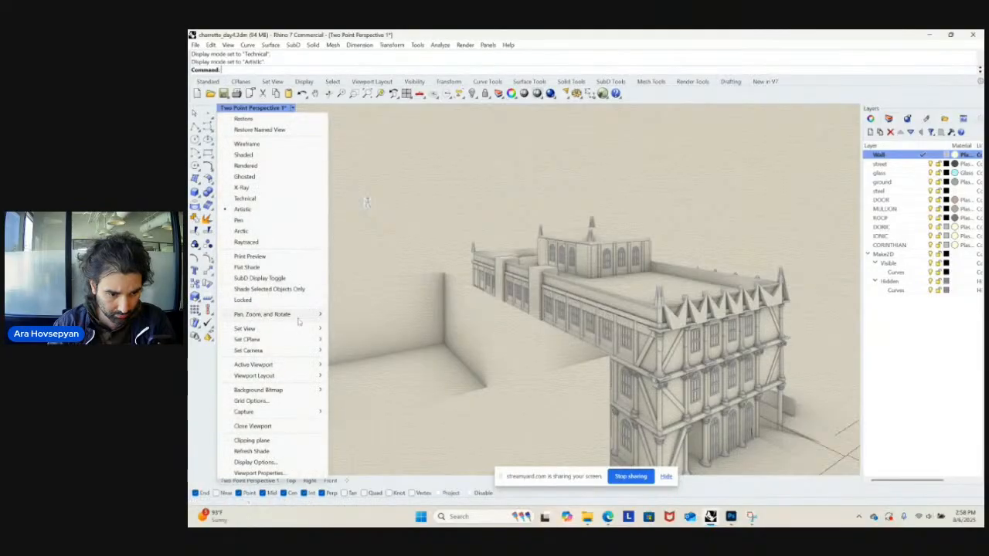
mouse_move(294, 332)
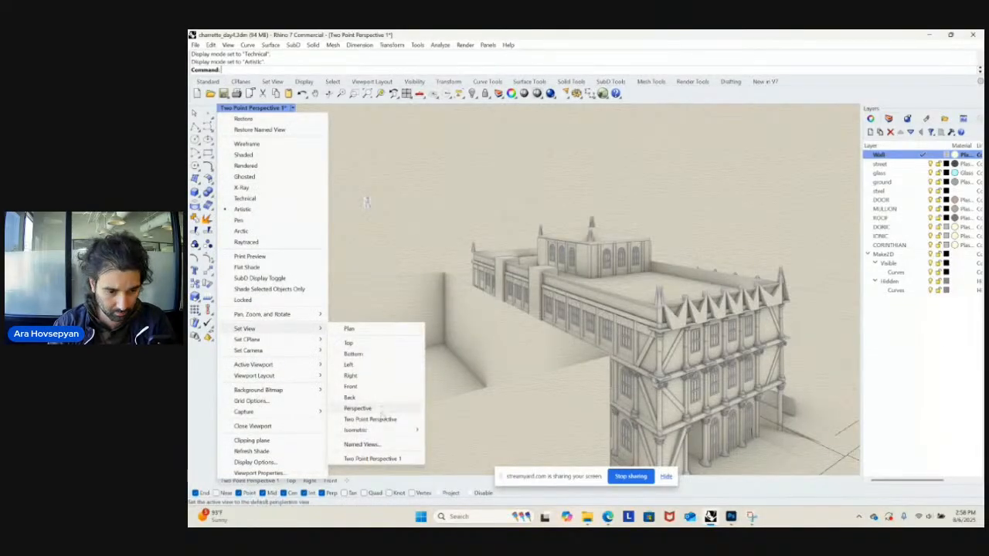
click(360, 408)
scroll(464, 267, up, 3)
right_drag(479, 271, 510, 265)
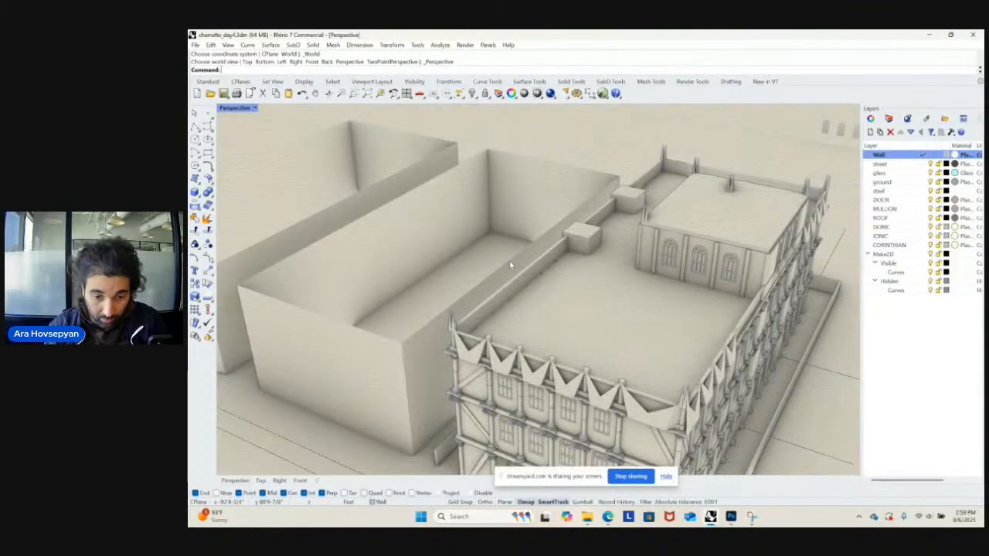
click(254, 108)
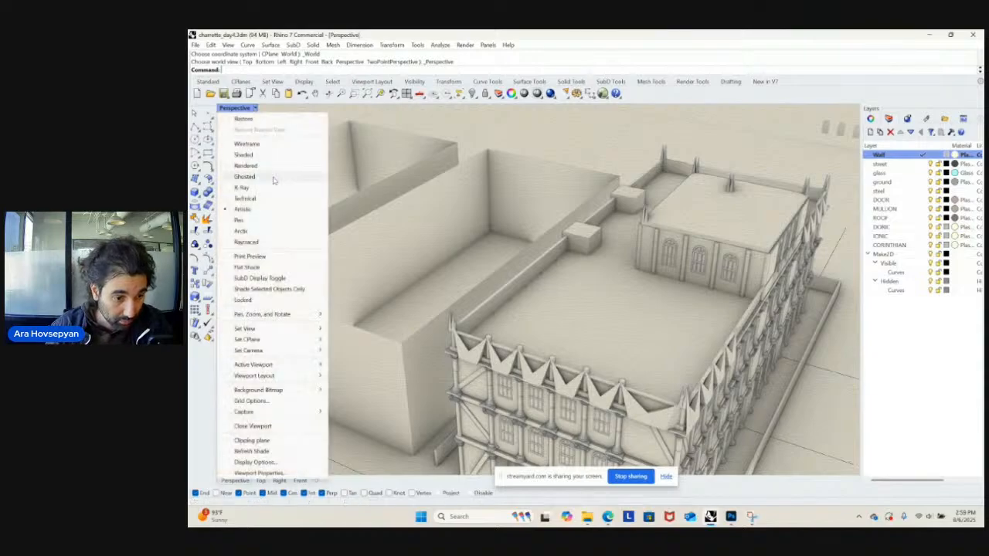
click(275, 156)
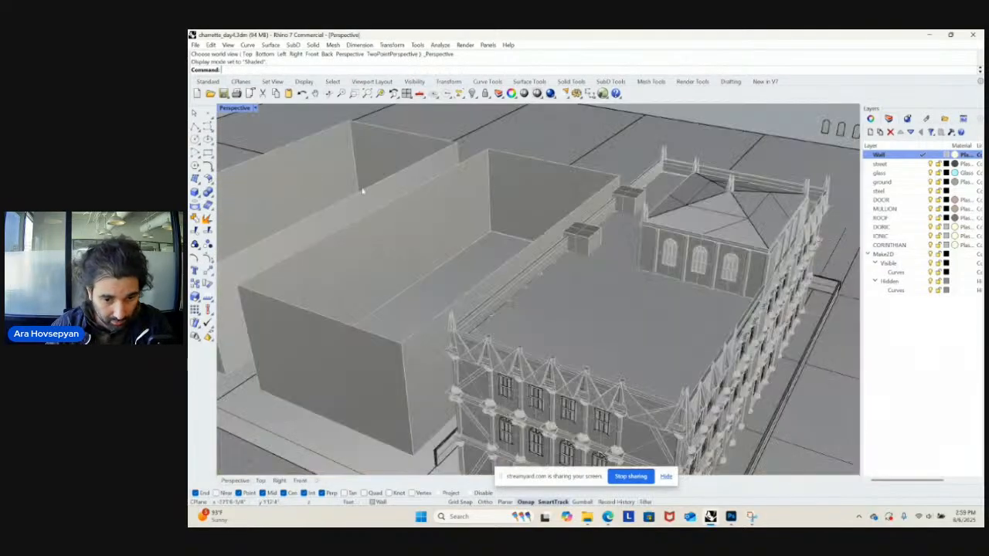
- Hide the two plain box-shaped volumes beside the apartment building
mouse_move(364, 191)
right_down()
mouse_move(457, 241)
mouse_move(537, 212)
mouse_move(562, 227)
mouse_move(545, 231)
mouse_move(587, 233)
mouse_move(556, 232)
mouse_move(564, 236)
mouse_move(537, 360)
right_up()
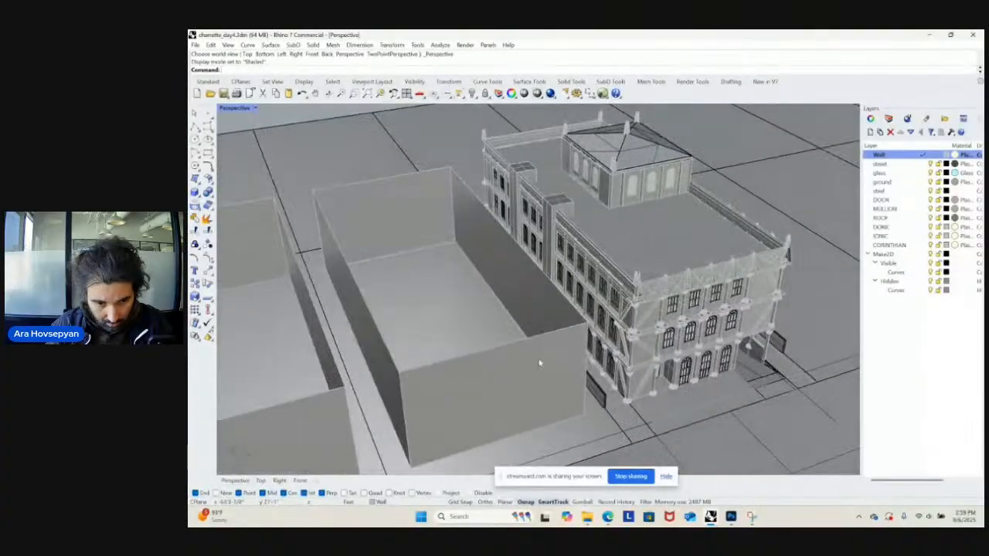
click(536, 360)
shift+click(278, 415)
key(Return)
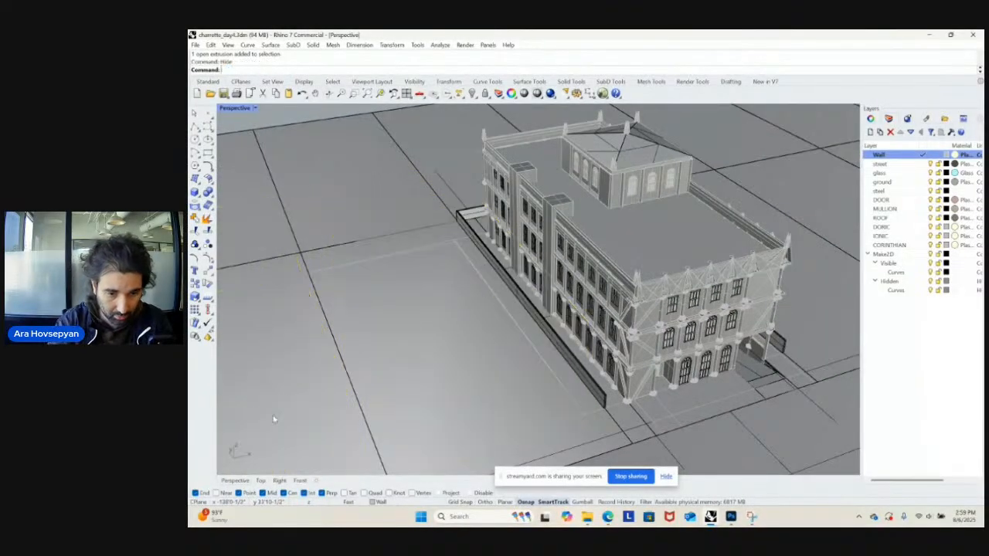
- Restore the saved view Two Point Perspective 1 and inspect the building from above
right_drag(484, 372, 491, 332)
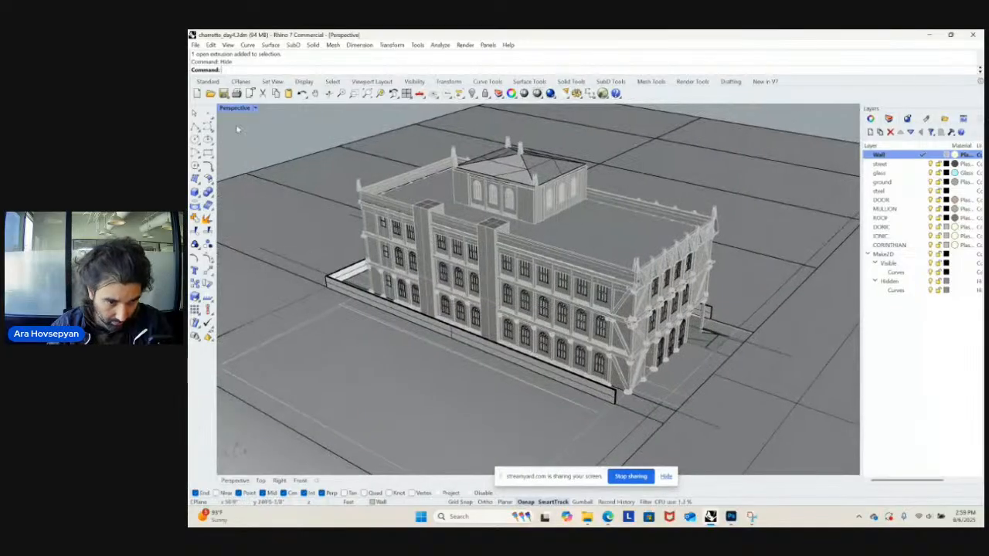
click(255, 110)
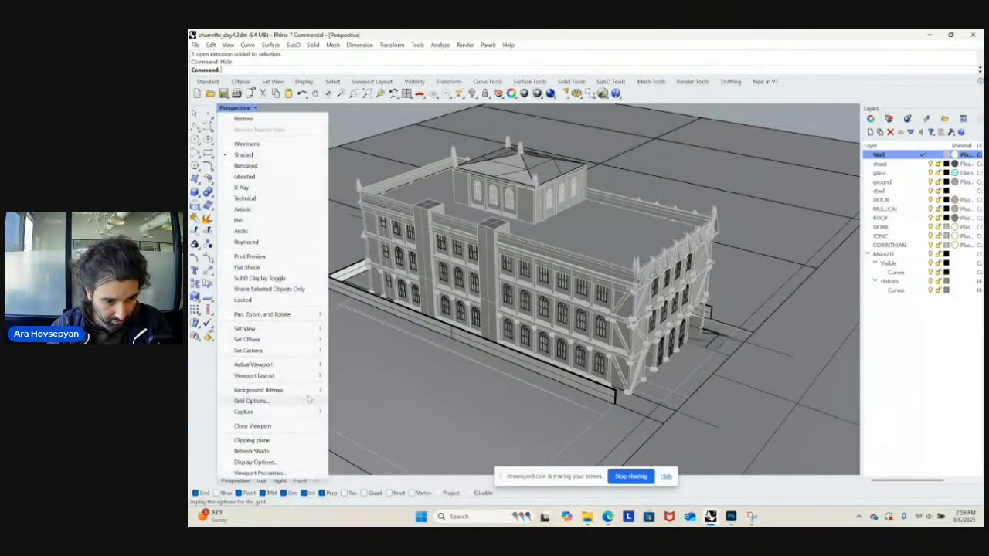
mouse_move(309, 329)
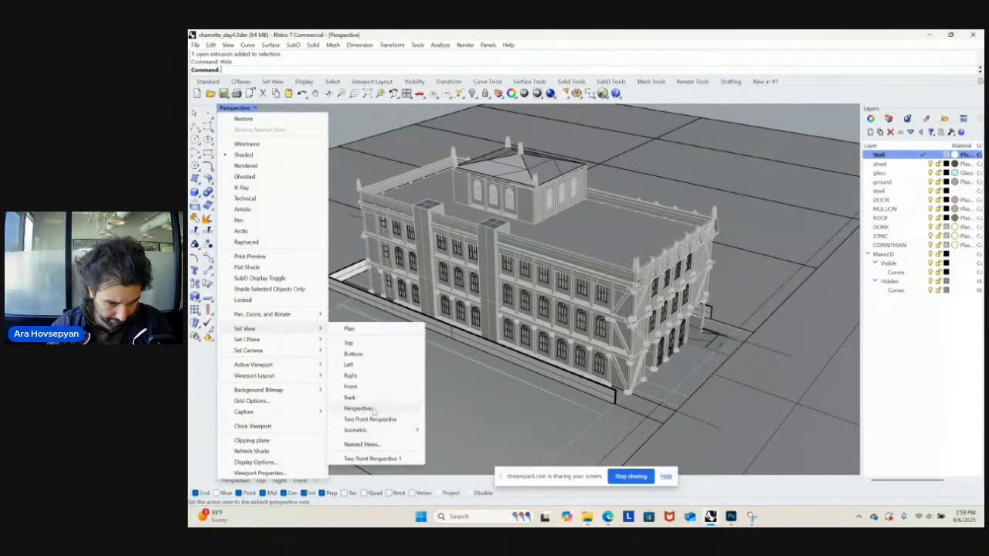
click(373, 459)
right_drag(598, 328, 595, 259)
- Set the viewport to the NE isometric view
click(290, 109)
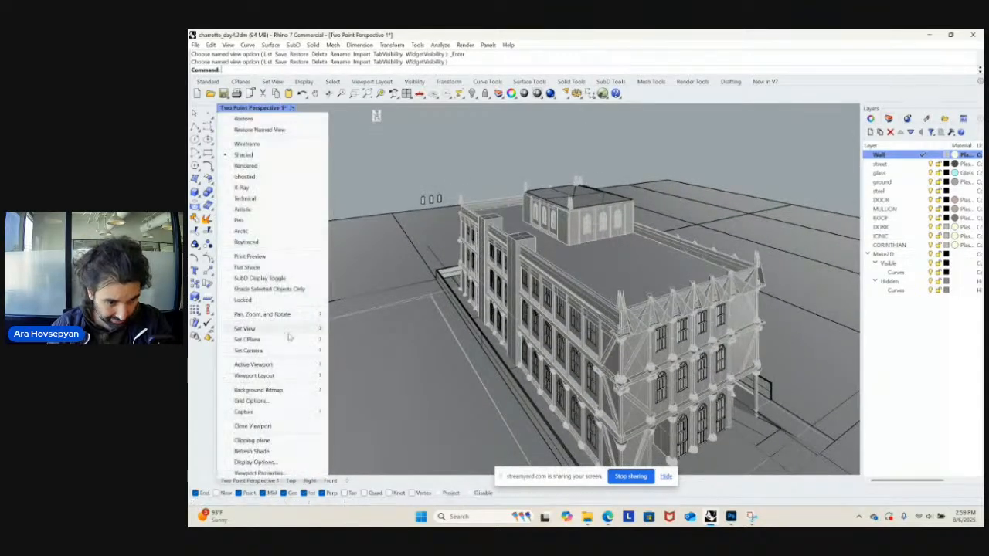
mouse_move(293, 331)
mouse_move(390, 435)
click(445, 431)
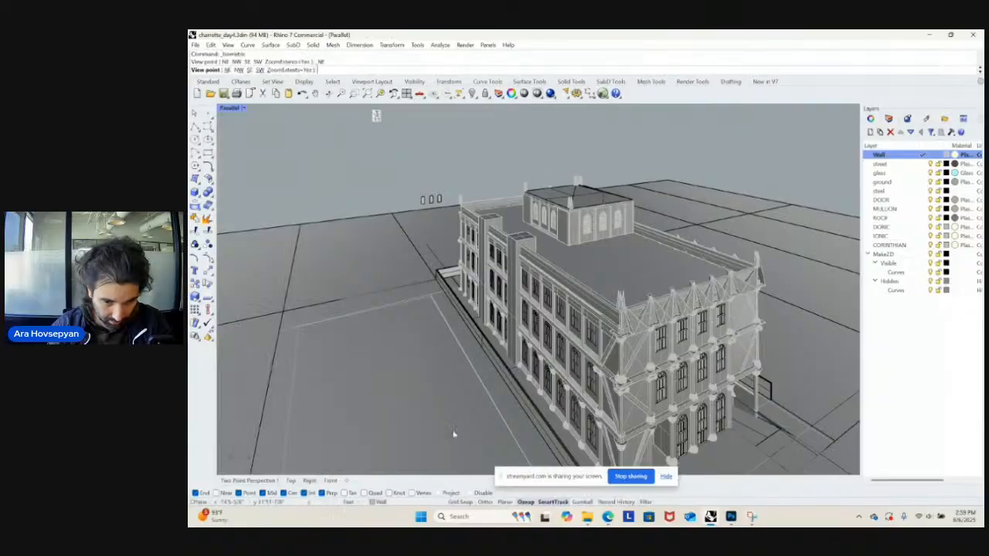
- Preview the isometric building view in the Arctic, Pen and Artistic display modes
scroll(469, 193, up, 10)
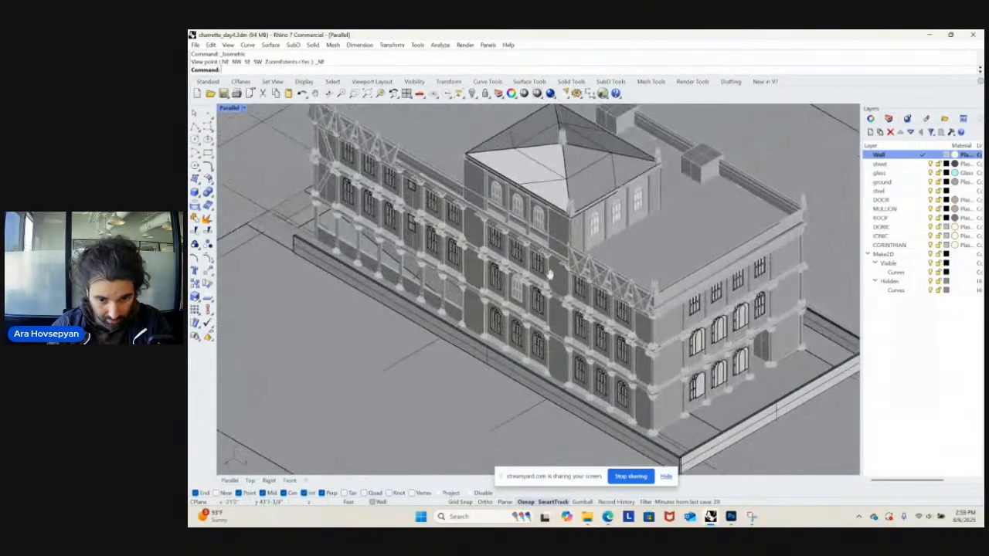
scroll(575, 320, down, 4)
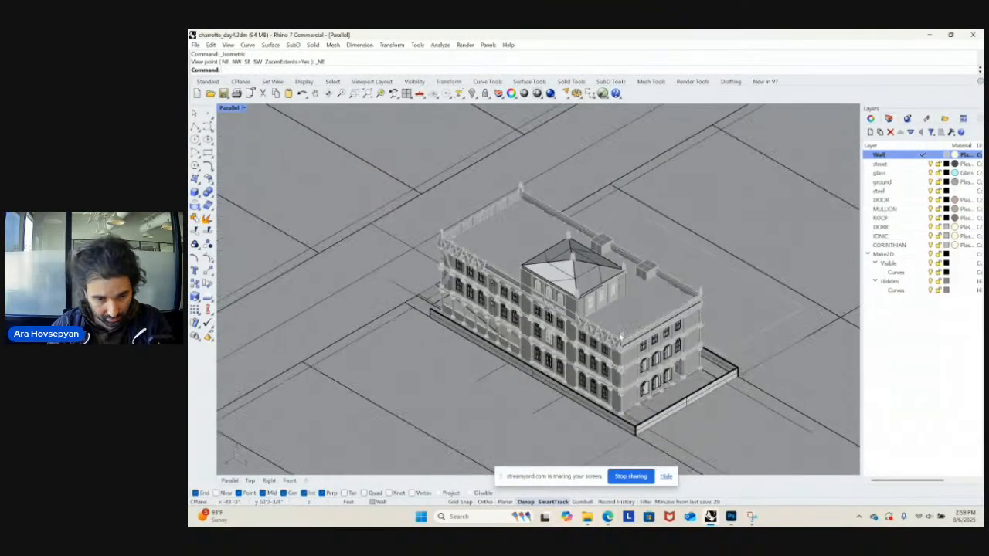
scroll(620, 304, up, 2)
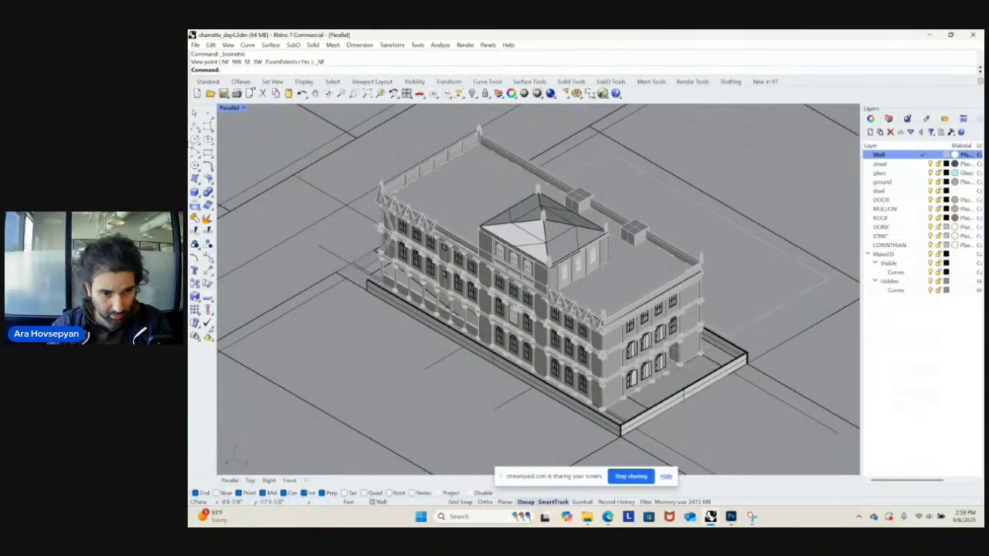
click(243, 107)
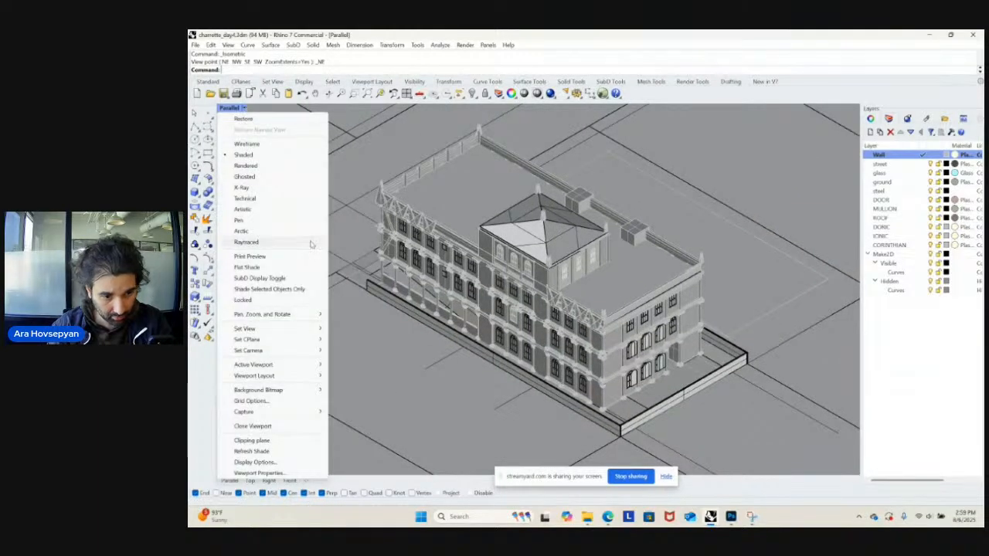
click(308, 231)
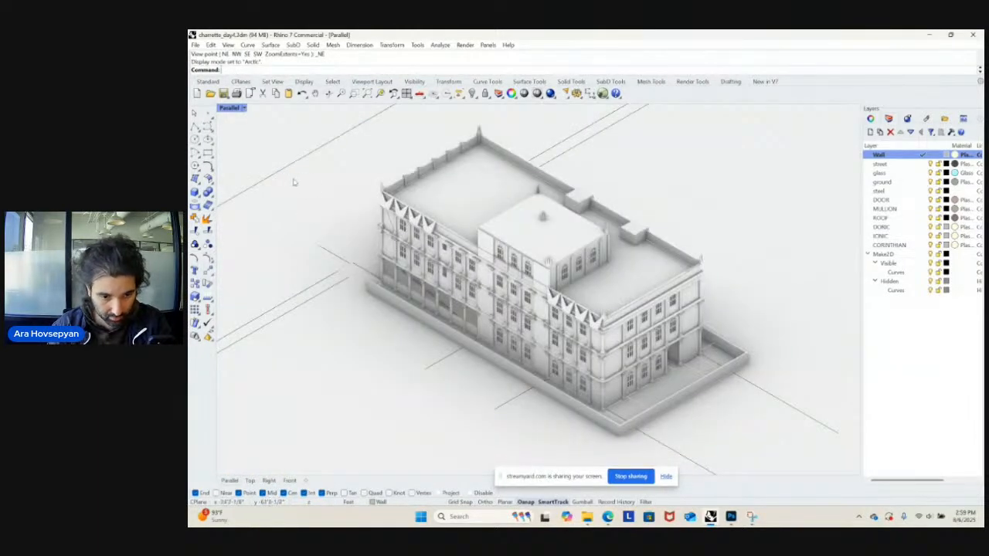
click(249, 108)
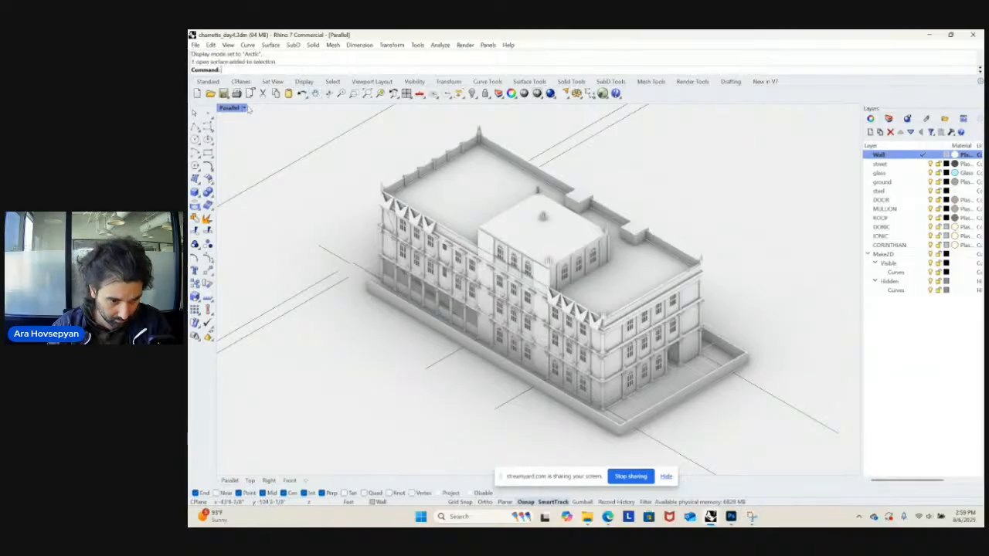
click(243, 108)
click(266, 225)
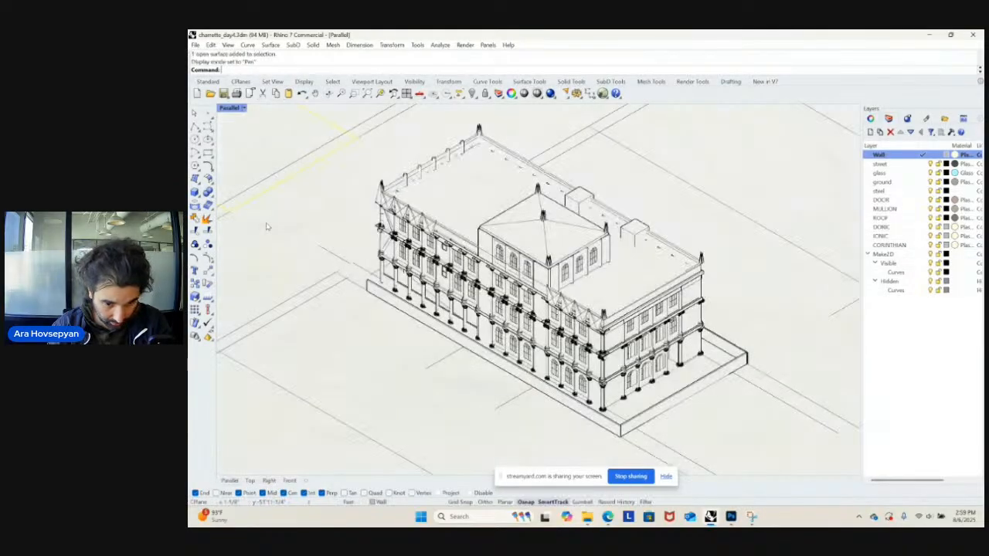
click(244, 108)
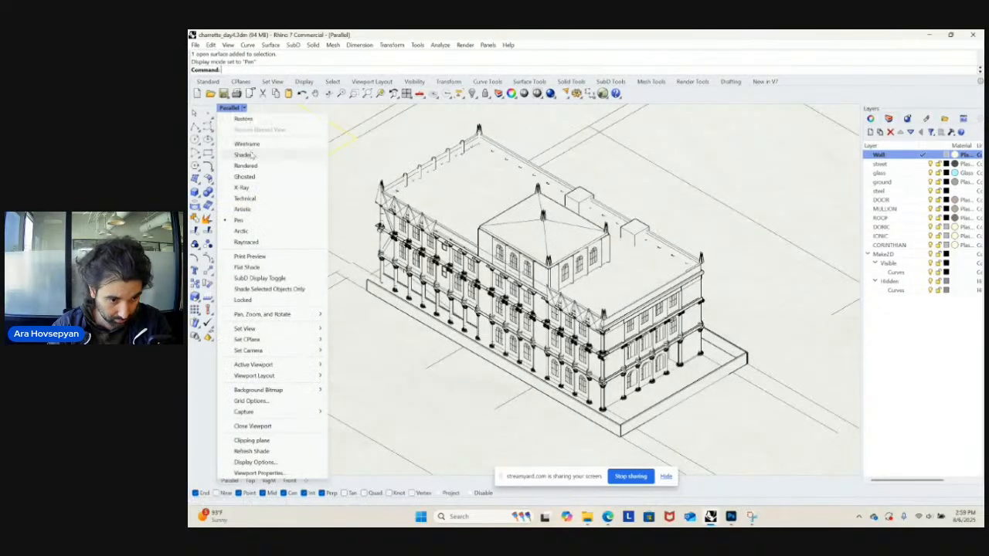
click(255, 209)
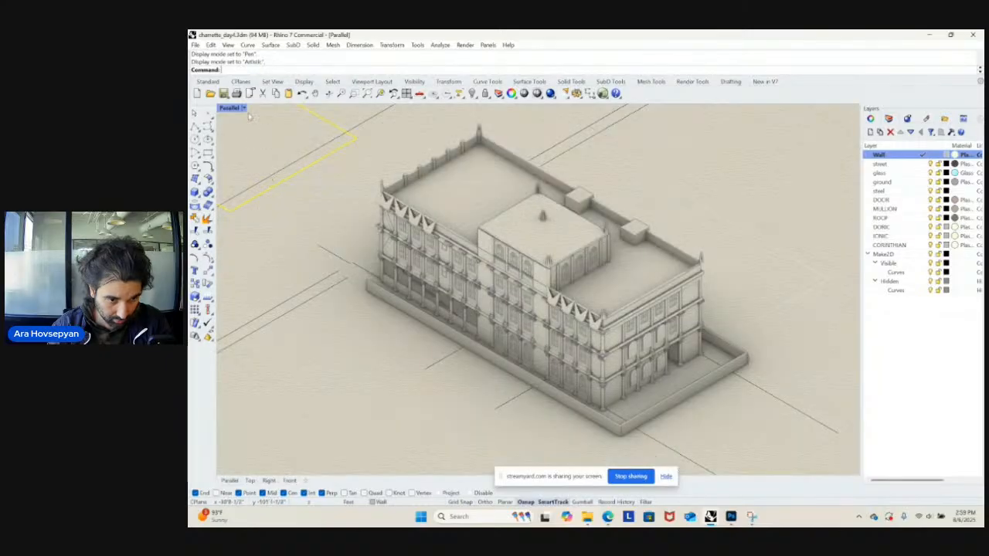
- Set the isometric viewport to the Rendered display mode
click(244, 108)
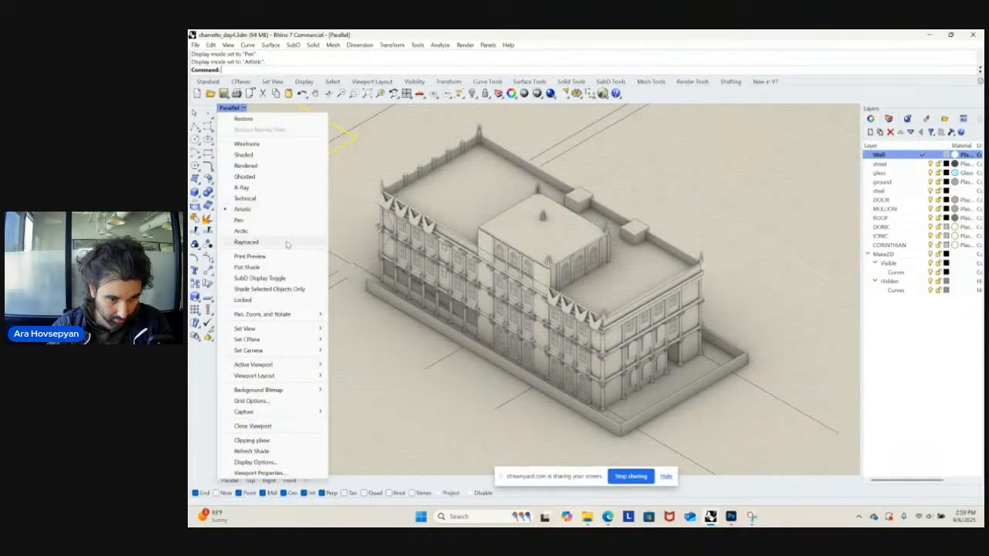
click(283, 166)
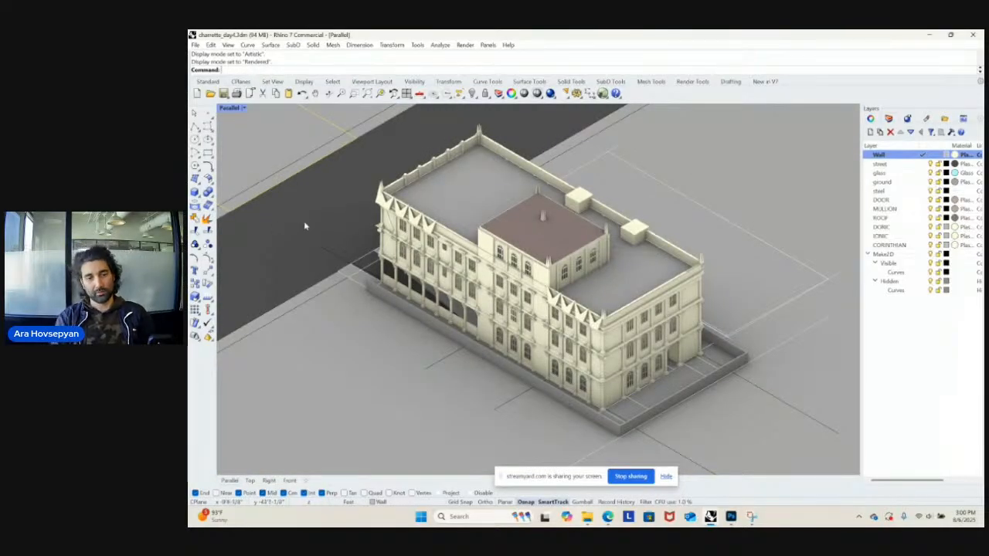
right_drag(357, 231, 500, 207)
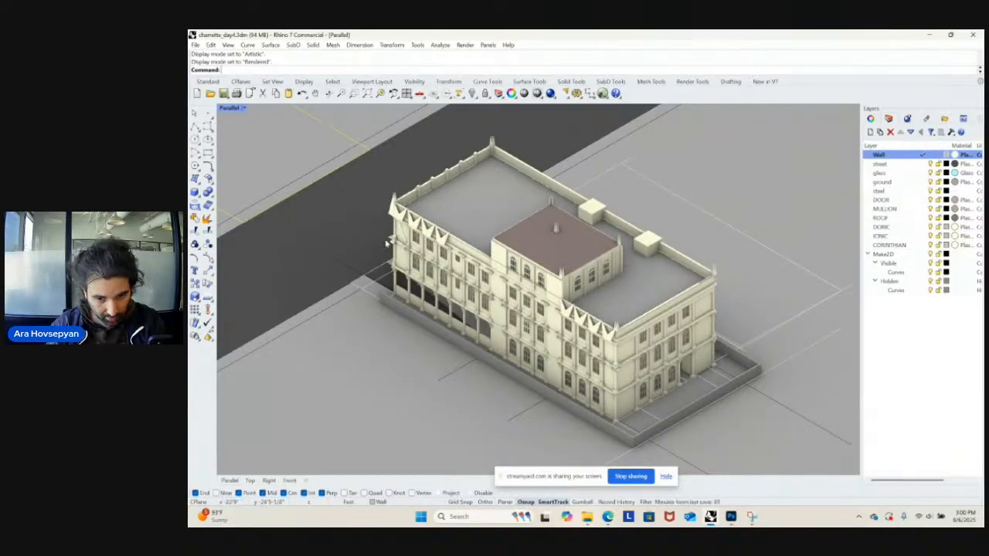
- Reapply the NE isometric view and frame the building closely
click(243, 108)
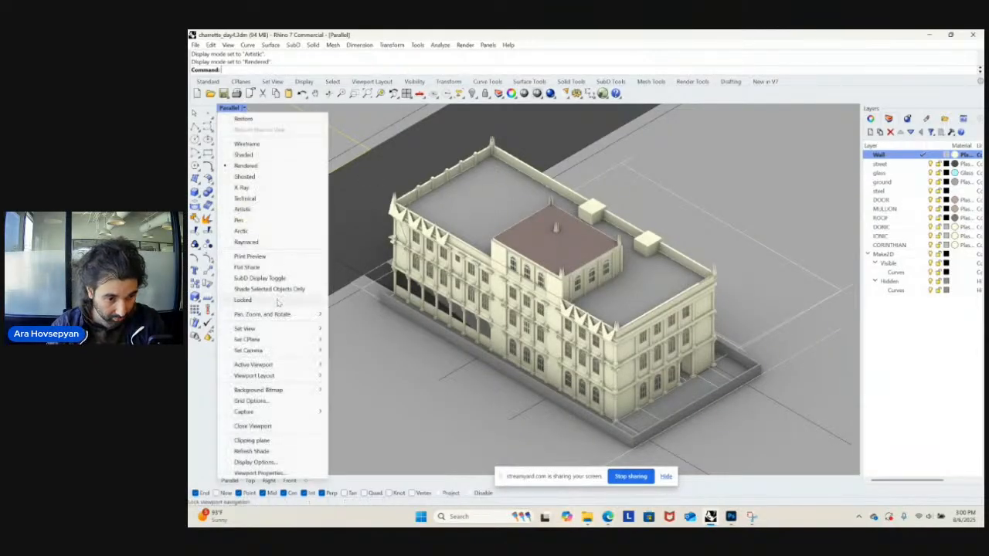
mouse_move(276, 330)
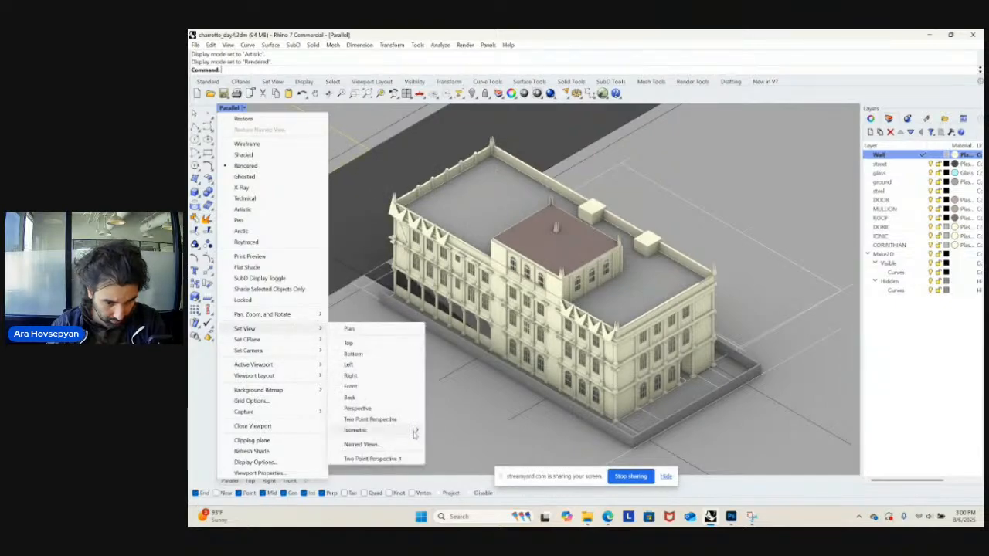
click(441, 433)
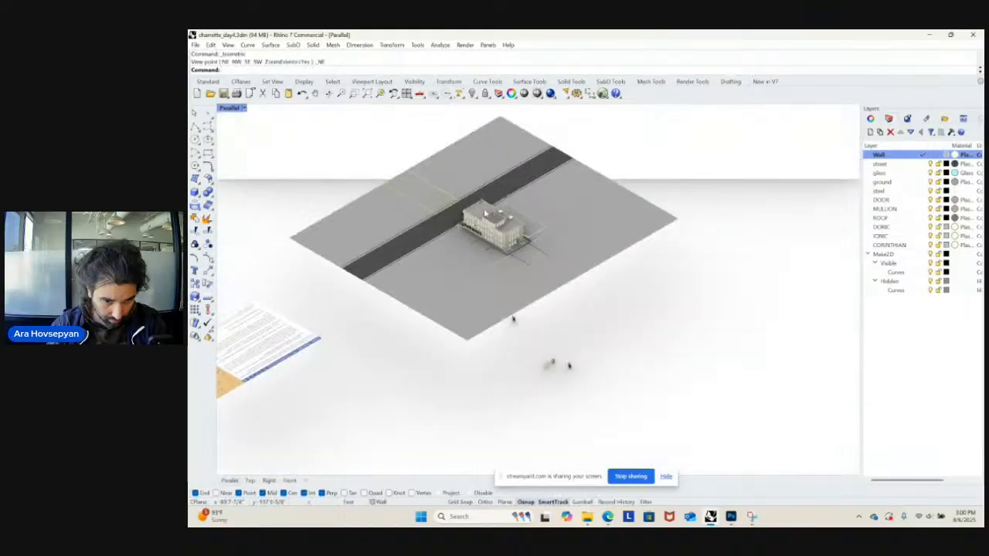
scroll(485, 212, up, 10)
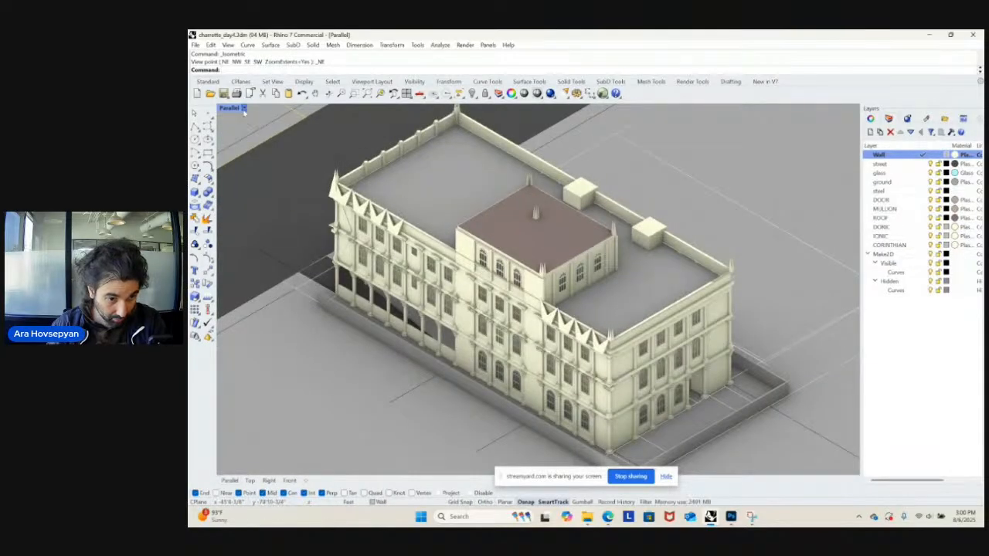
- Try the NW isometric view with the whole building in frame
click(244, 109)
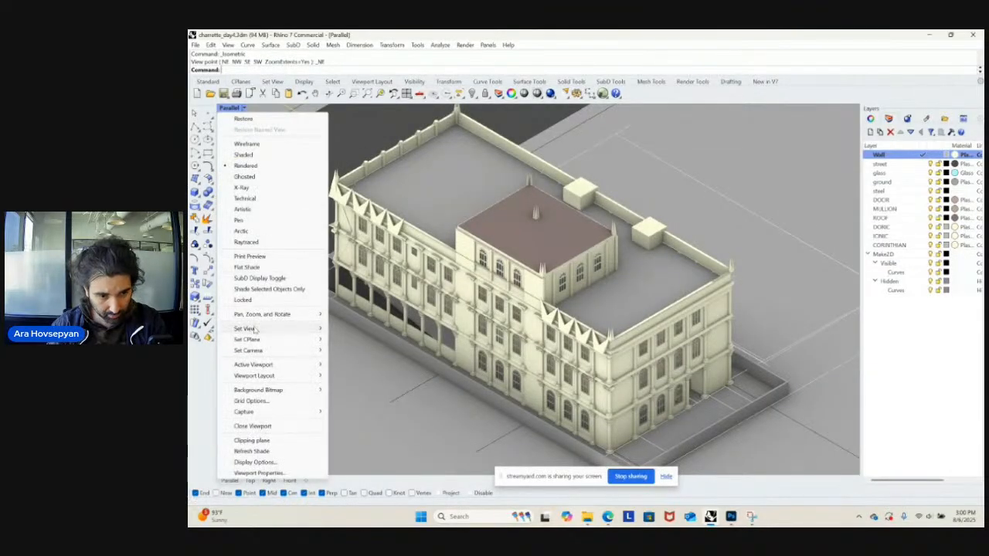
mouse_move(393, 430)
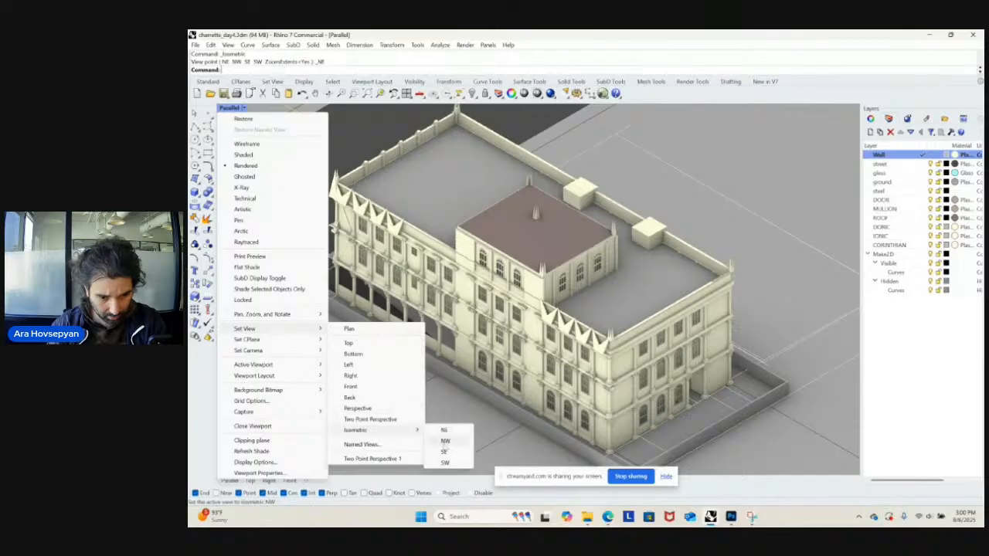
click(446, 447)
scroll(665, 270, up, 8)
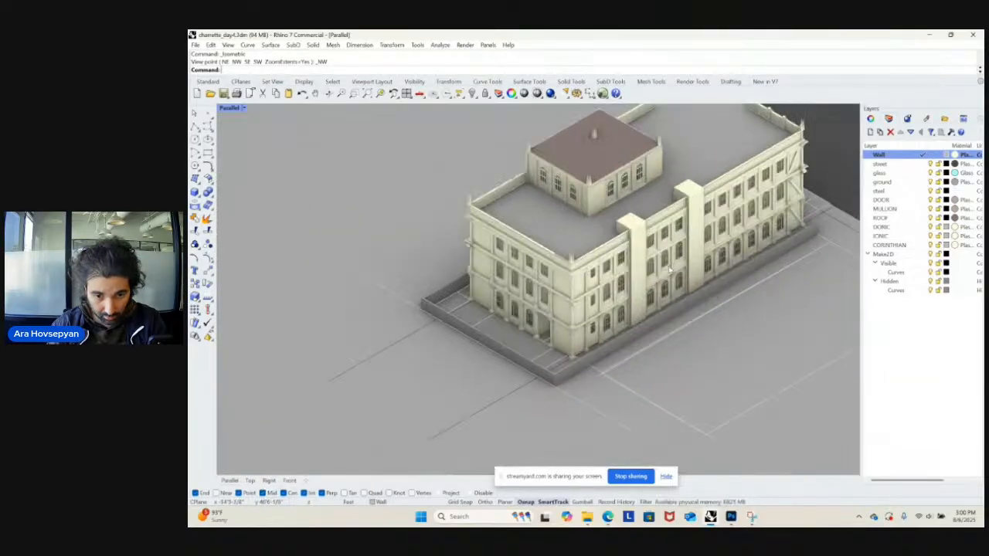
shift+right_drag(650, 332, 646, 336)
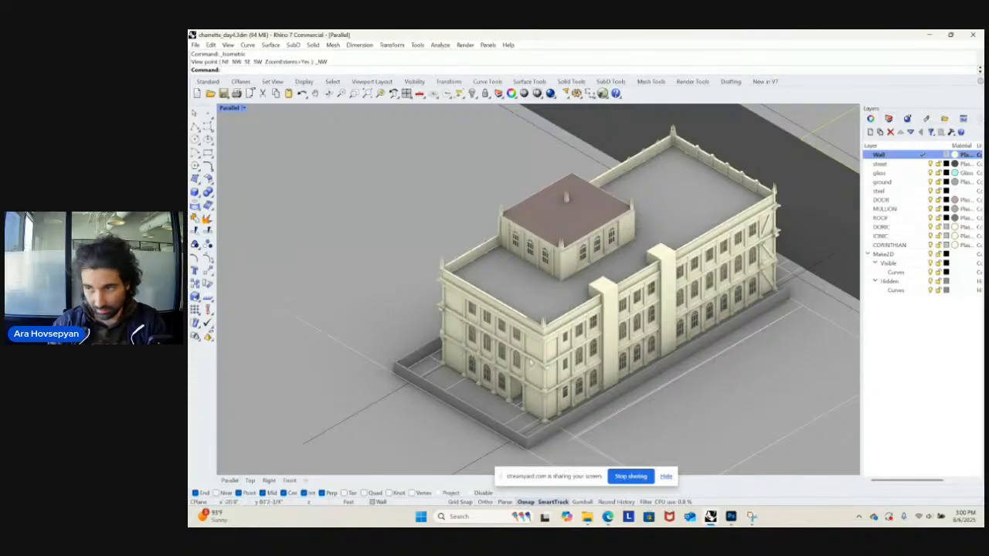
- Try the SE isometric view with the whole building in frame
click(246, 108)
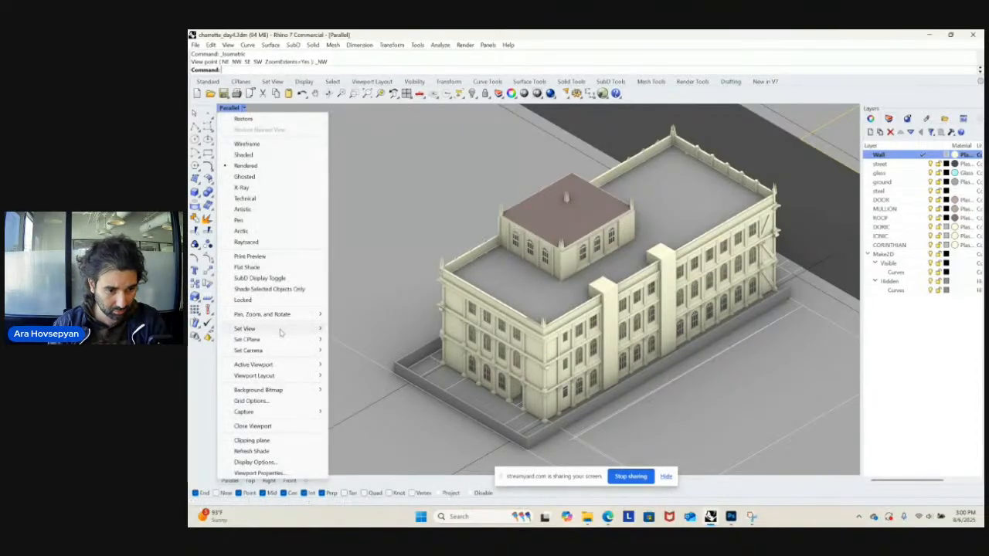
mouse_move(278, 330)
mouse_move(402, 431)
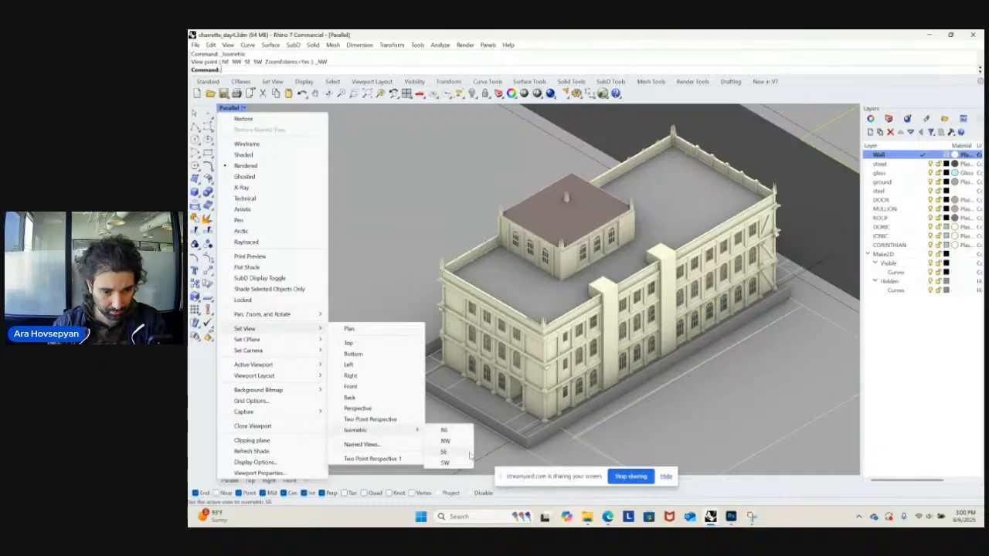
click(469, 456)
scroll(479, 433, up, 10)
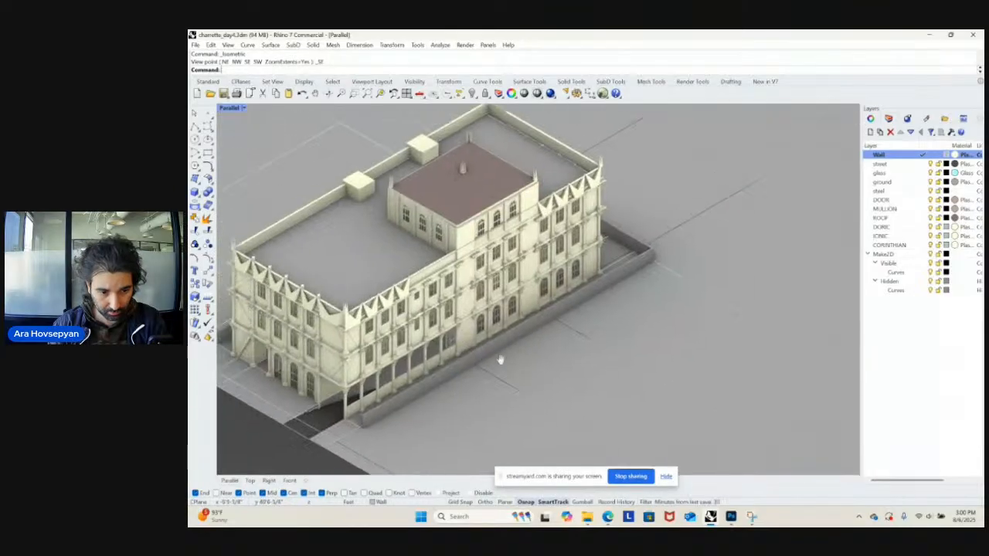
right_drag(551, 370, 599, 371)
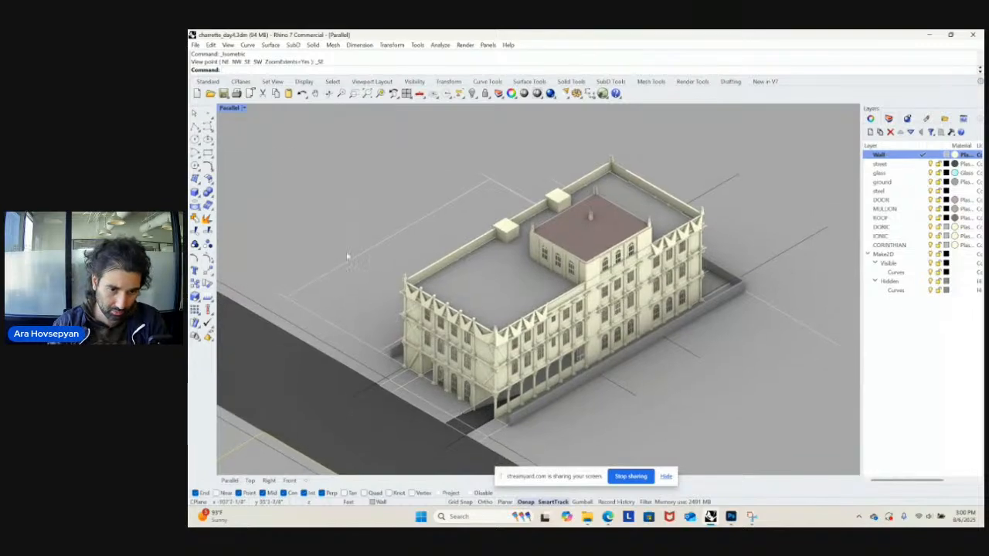
- Set the viewport to the SW isometric view and frame the whole building
click(244, 109)
mouse_move(280, 331)
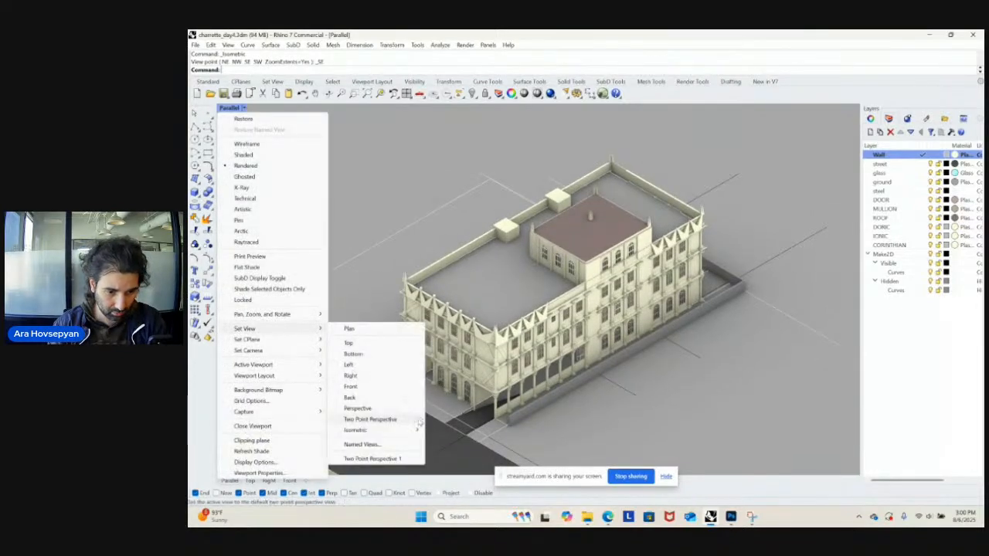
mouse_move(413, 431)
click(452, 463)
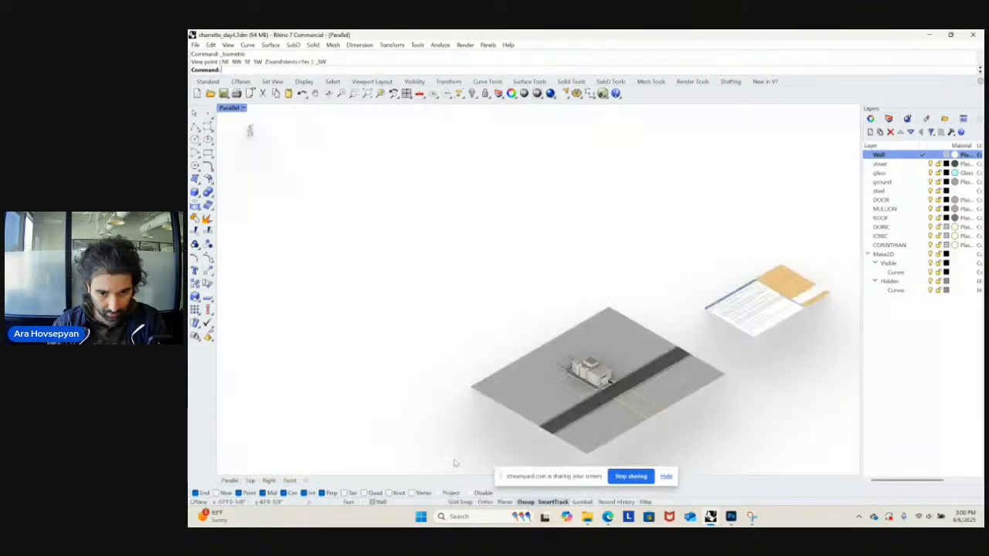
scroll(569, 373, up, 10)
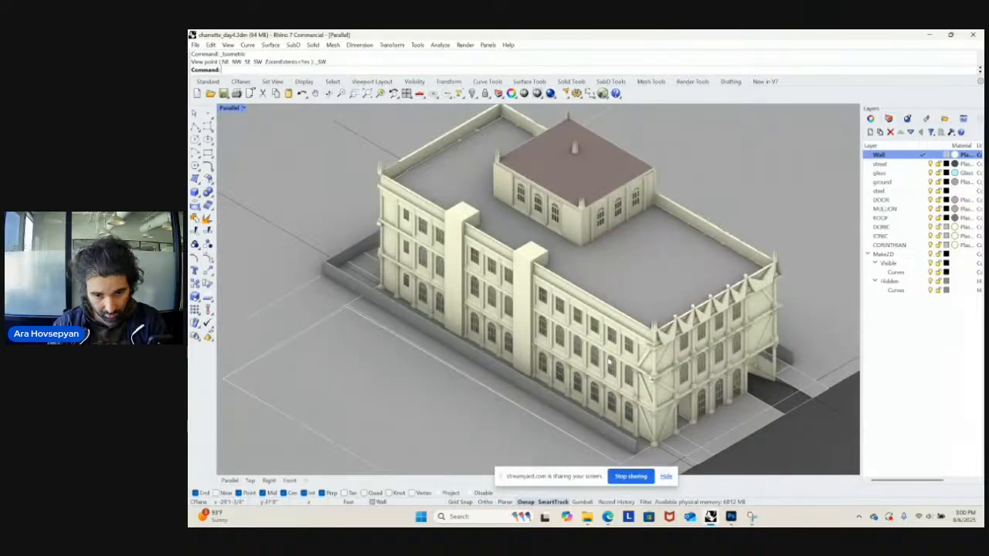
scroll(594, 363, down, 3)
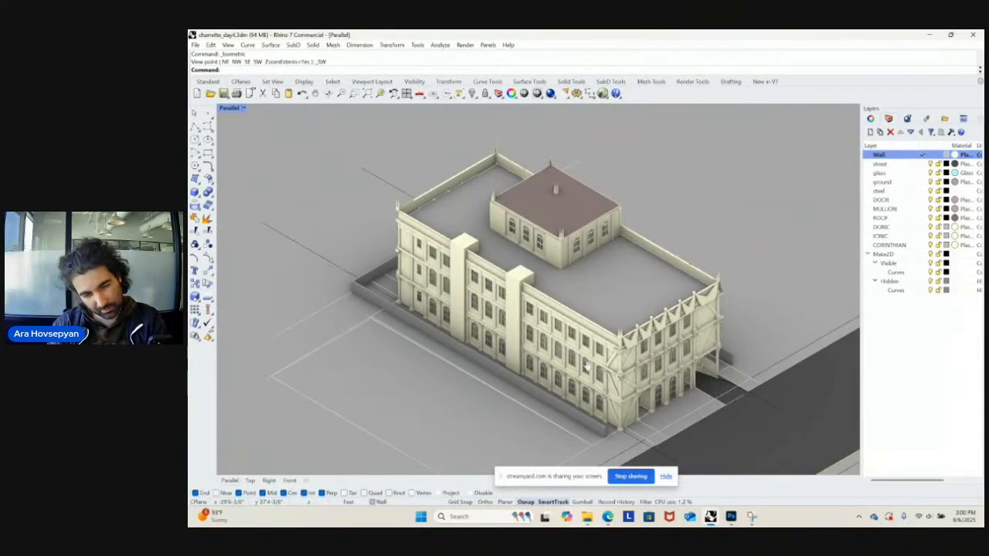
scroll(735, 248, down, 5)
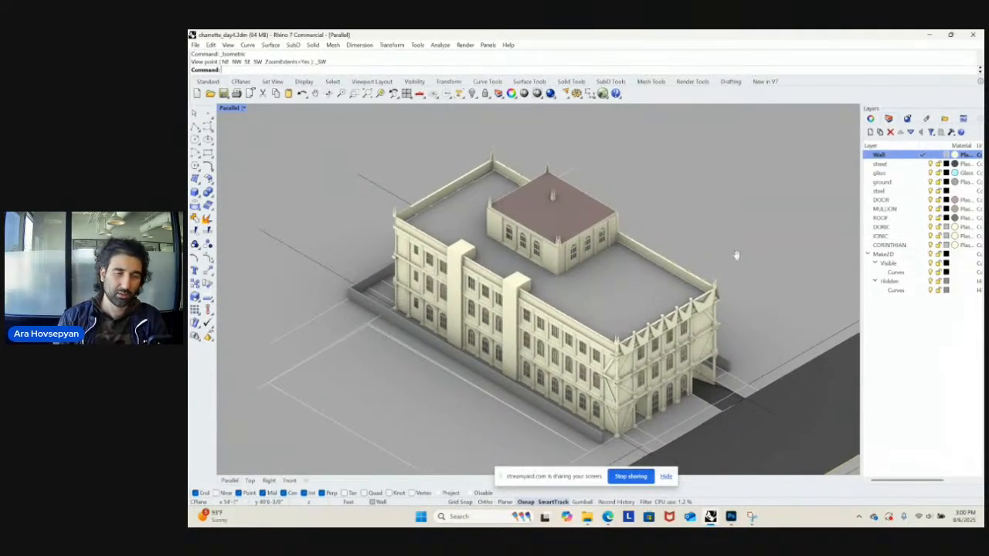
scroll(740, 250, up, 3)
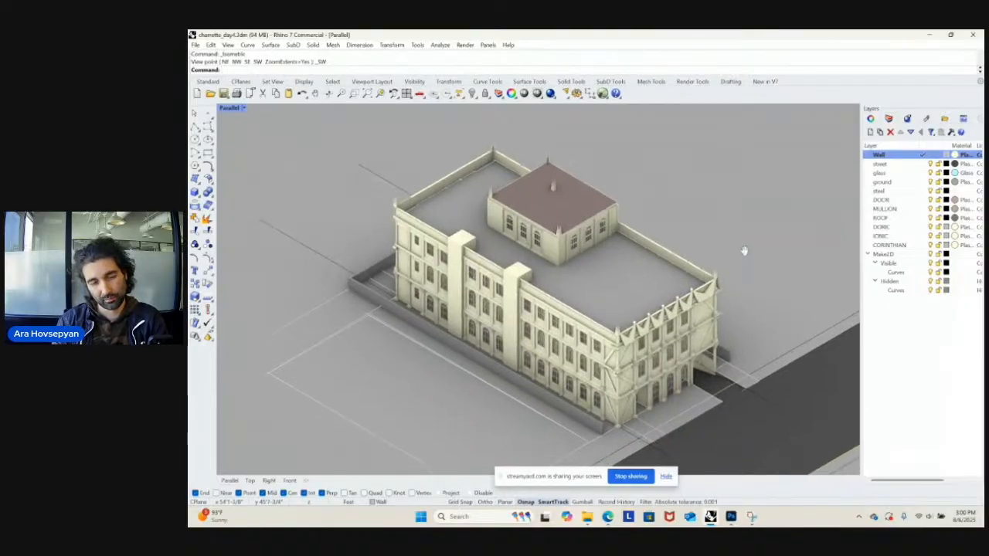
- Compose the SW isometric view to include more of the street and ground around the building, and render it
mouse_move(747, 247)
right_down()
mouse_move(766, 241)
mouse_move(755, 236)
right_up()
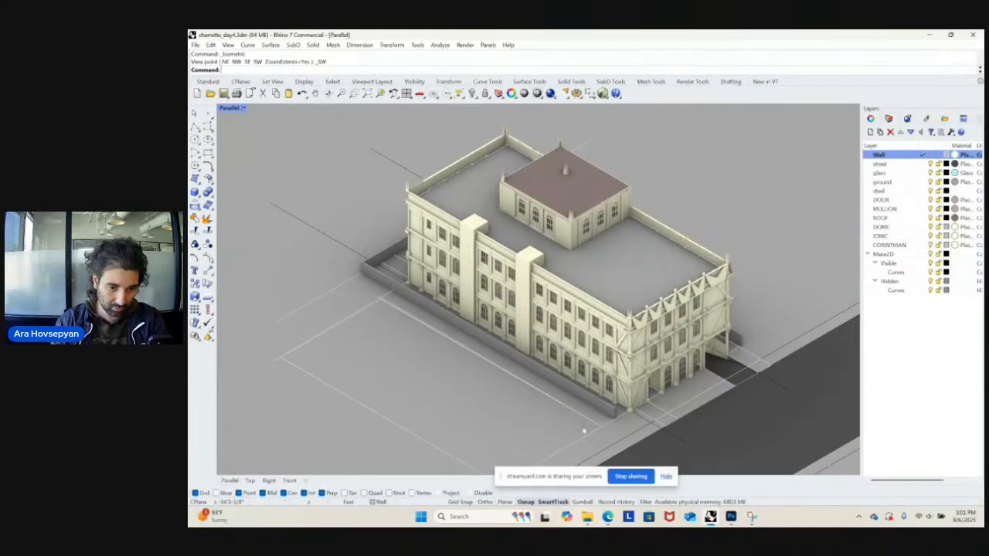
right_drag(702, 384, 707, 381)
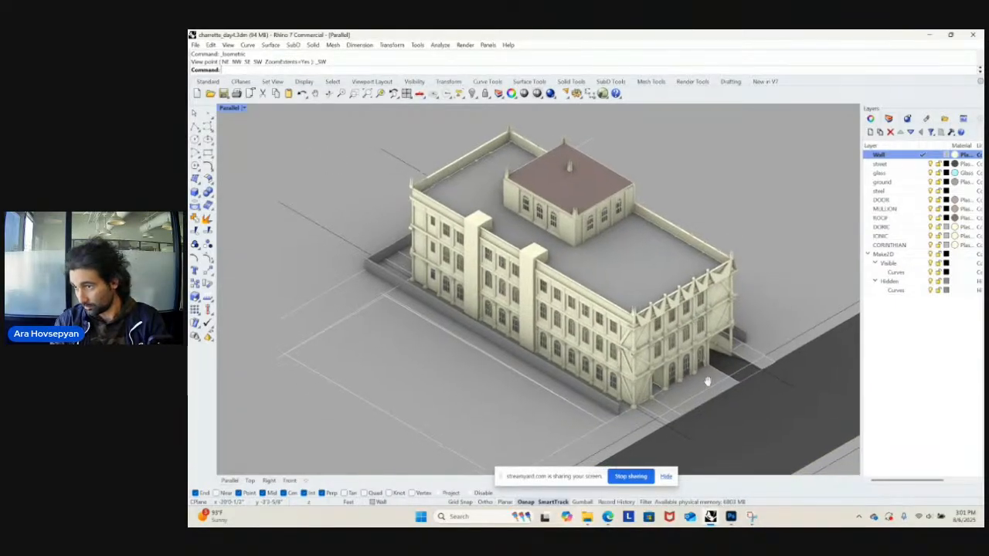
scroll(700, 374, down, 3)
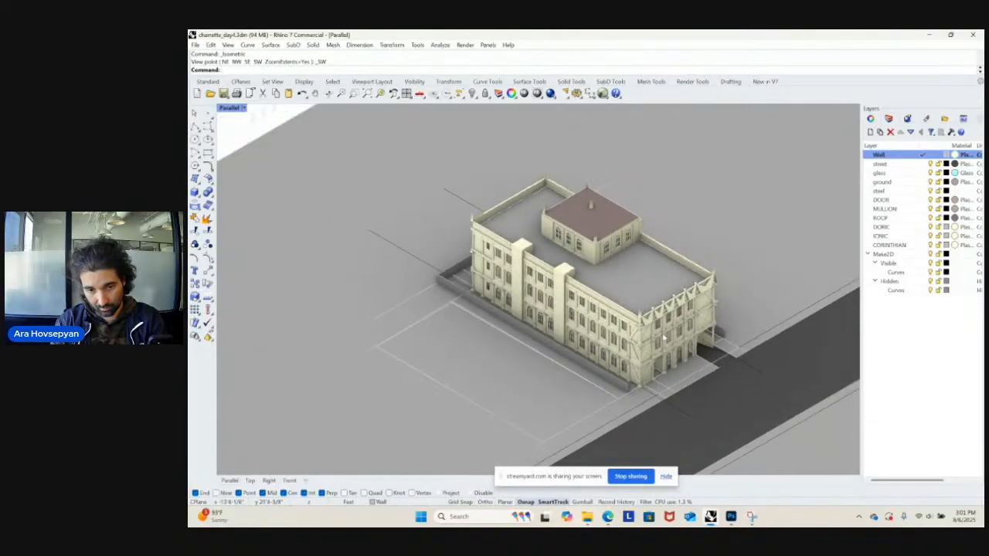
right_drag(664, 338, 659, 319)
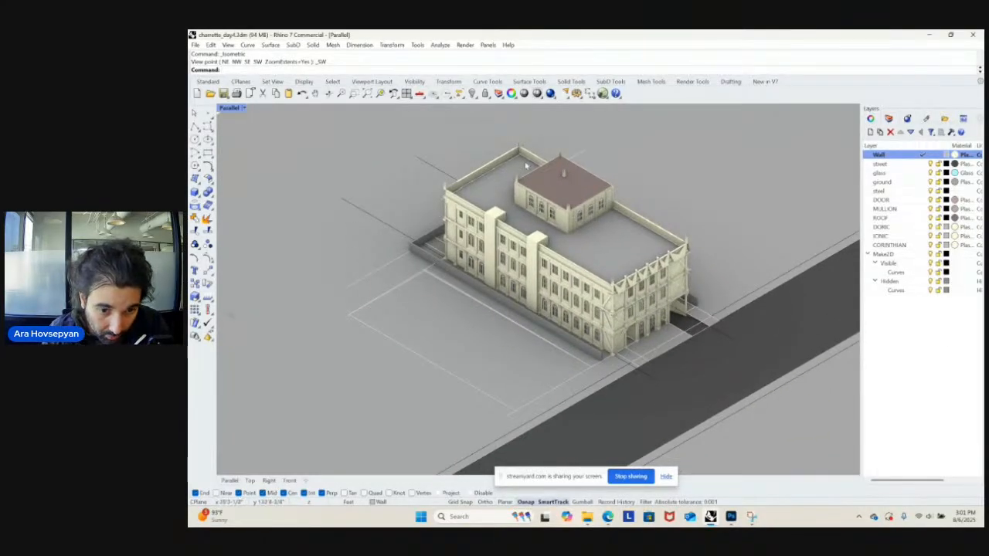
click(550, 92)
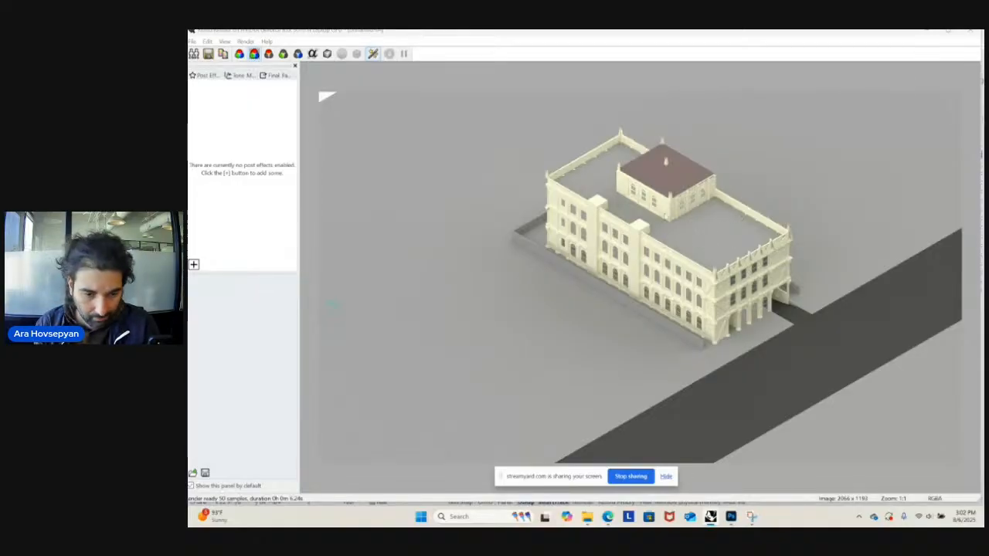
- Save the finished isometric render as JPEG RENDERING_003 in the 13 Riverton Apartments folder and close the render window
scroll(680, 257, down, 1)
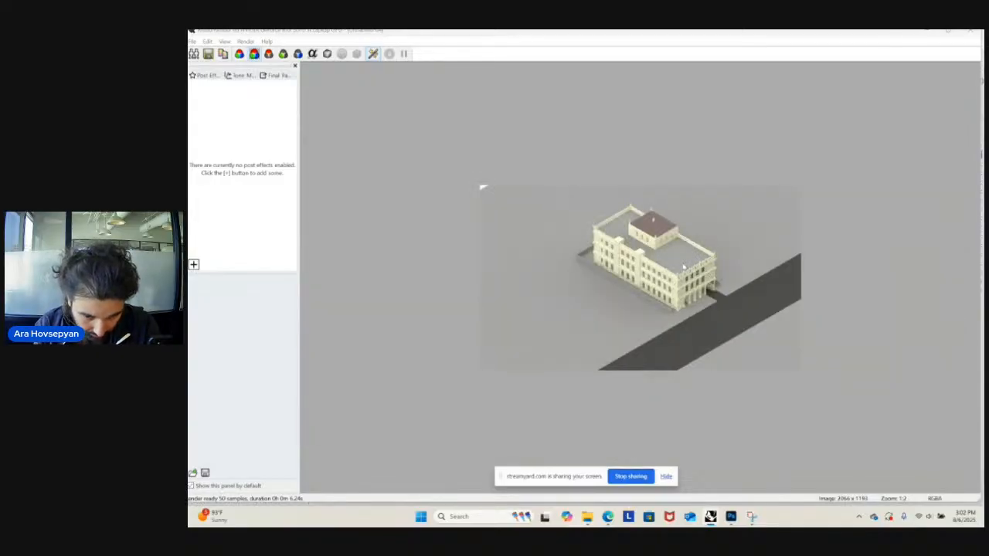
scroll(684, 267, up, 1)
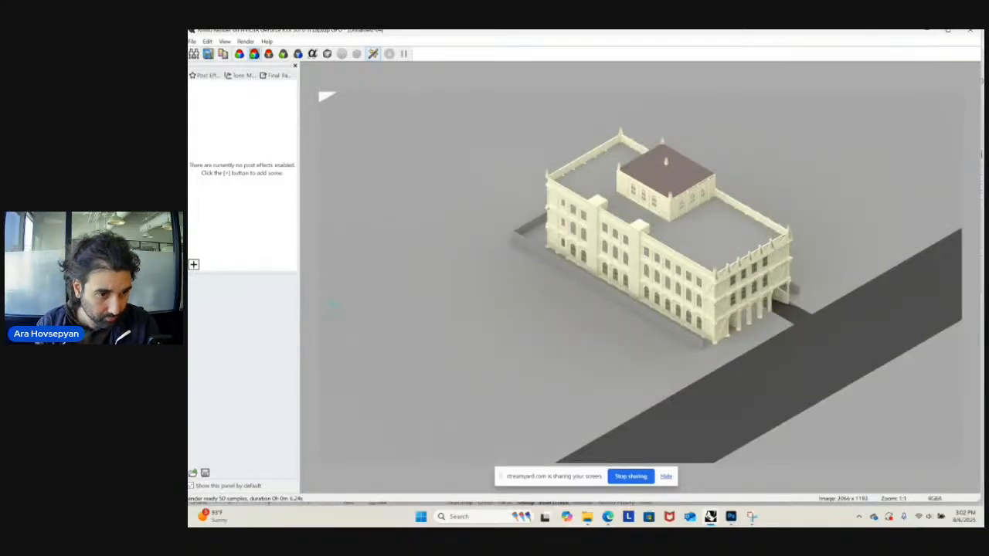
click(208, 53)
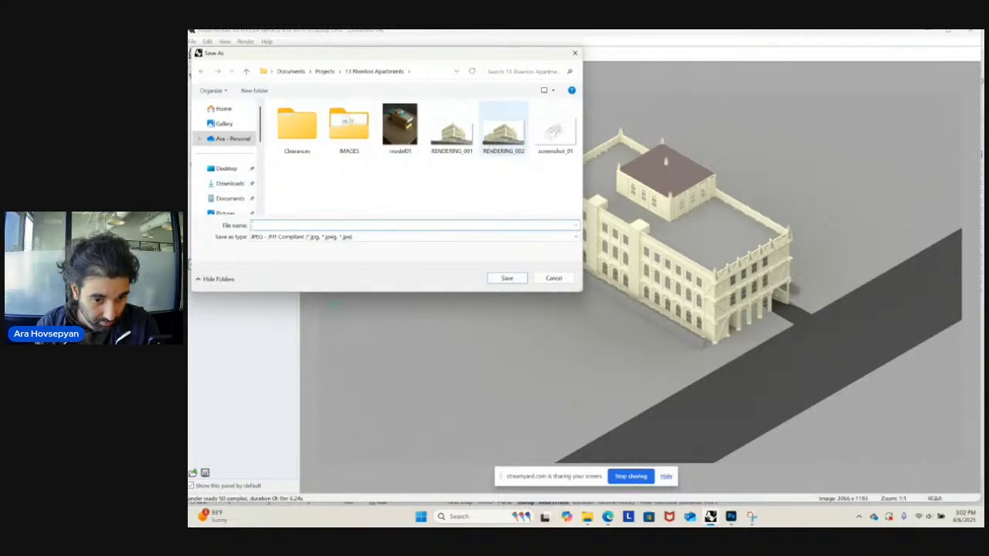
click(504, 127)
click(446, 226)
key(Return)
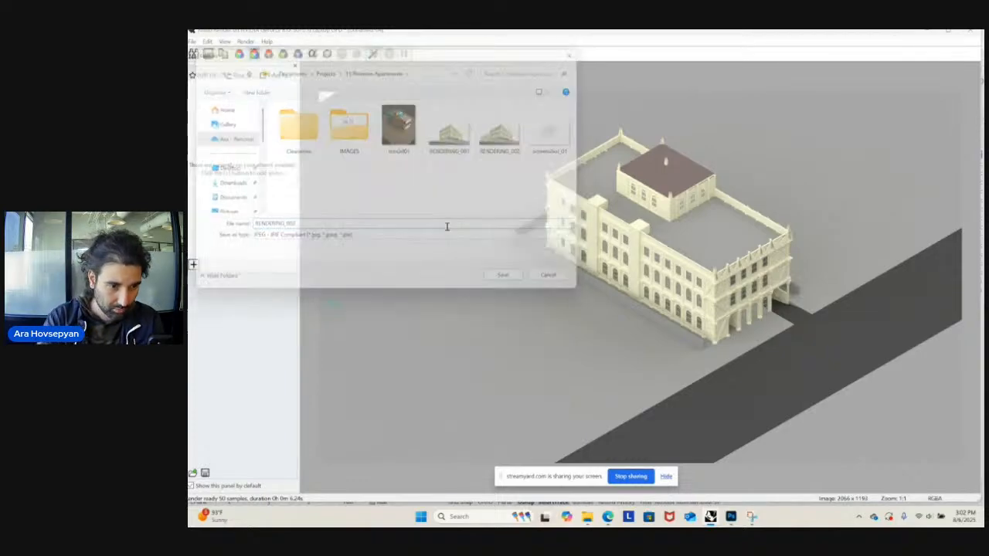
click(971, 33)
- Save the current isometric viewport as named view ISO_1 and close the model, saving the changes to charrette_day4
click(245, 109)
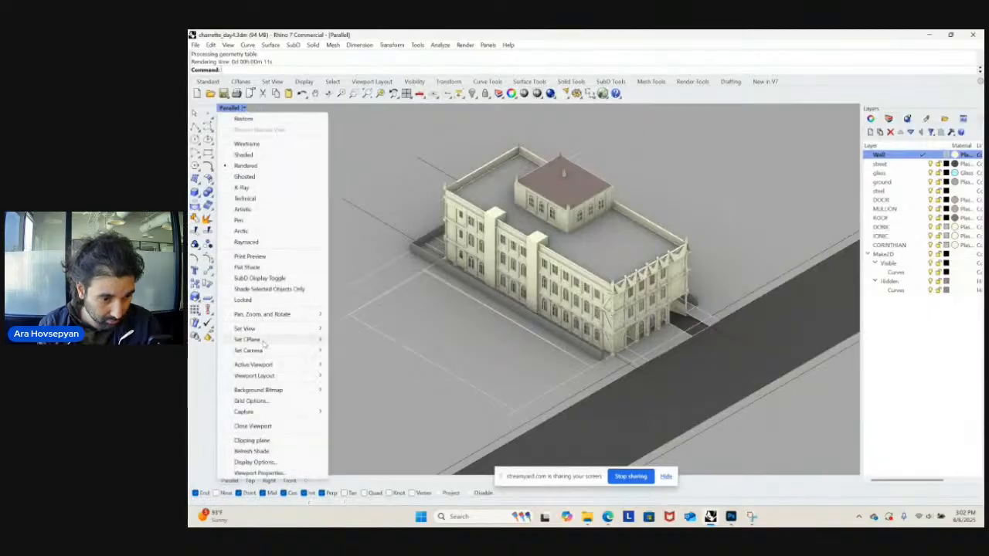
mouse_move(263, 330)
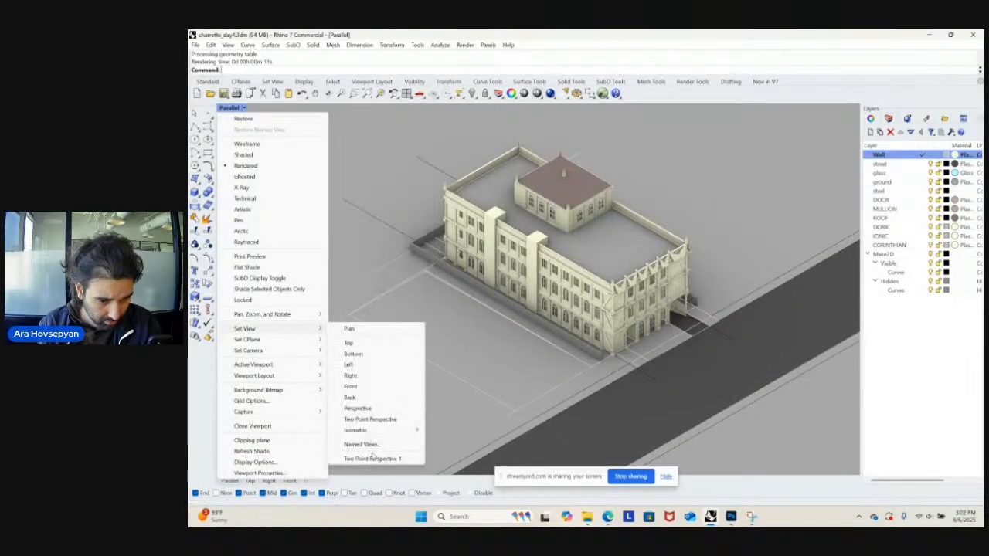
click(361, 445)
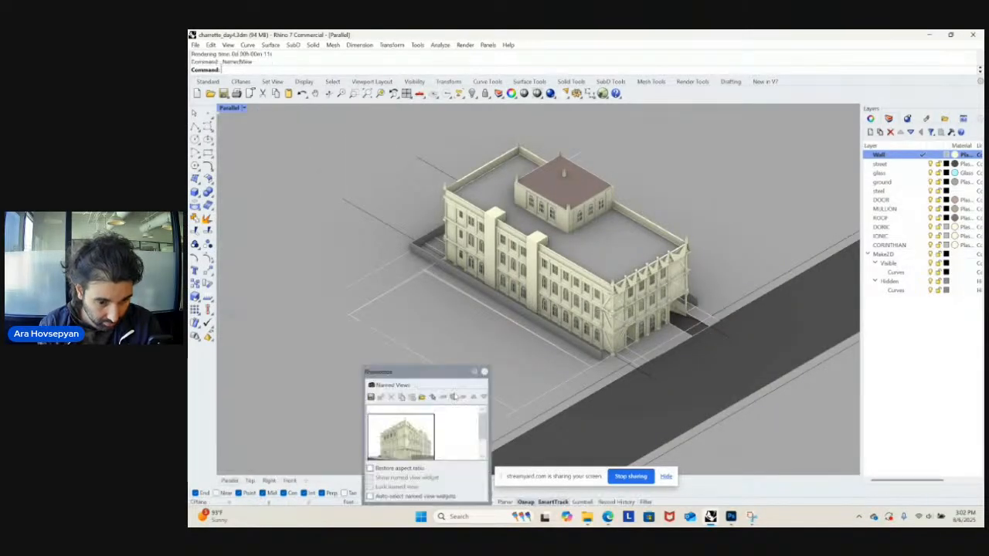
click(372, 397)
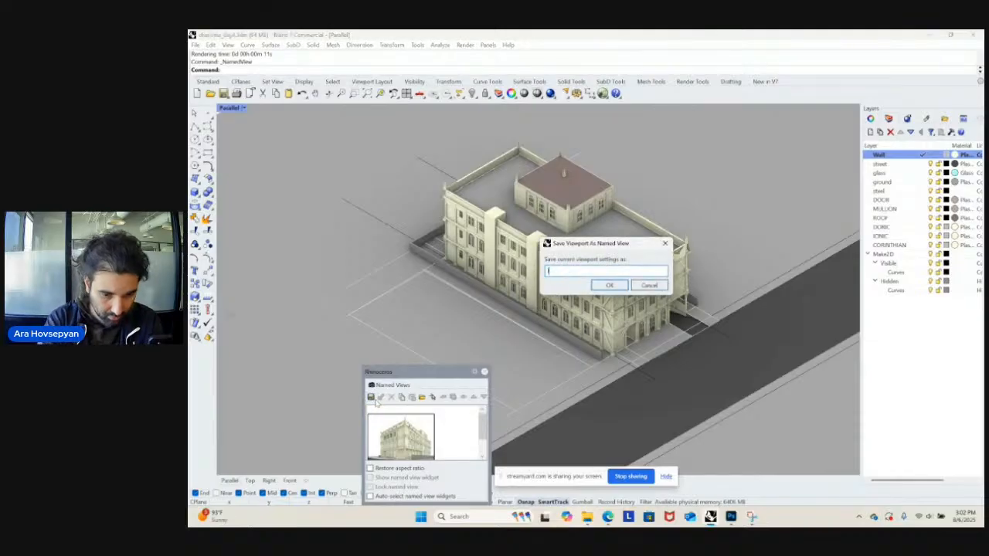
text(ISO_1)
key(Return)
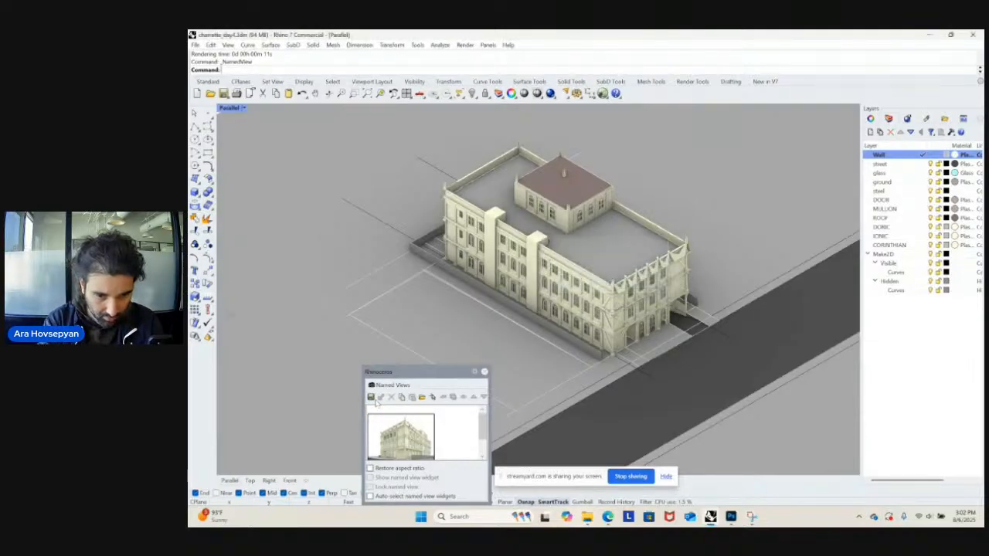
click(973, 35)
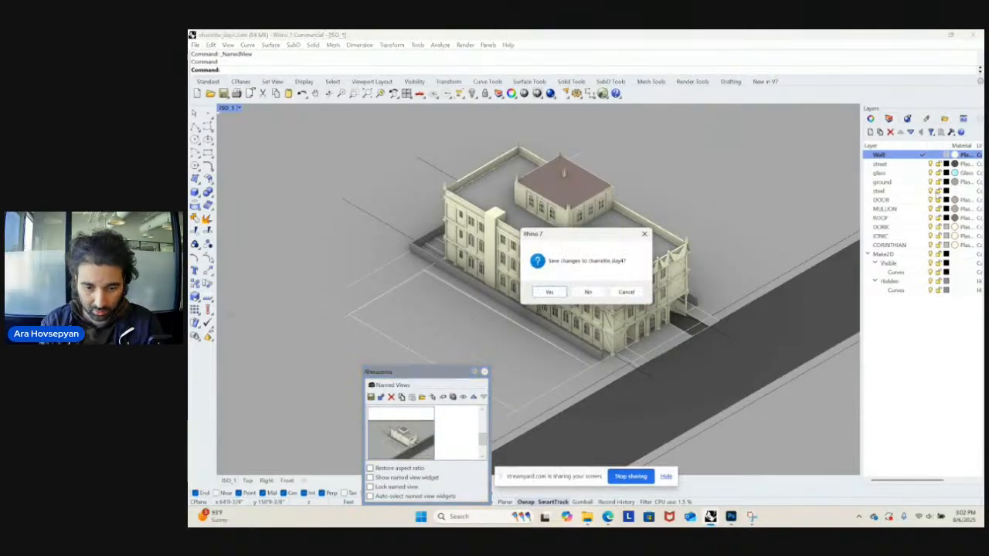
click(547, 292)
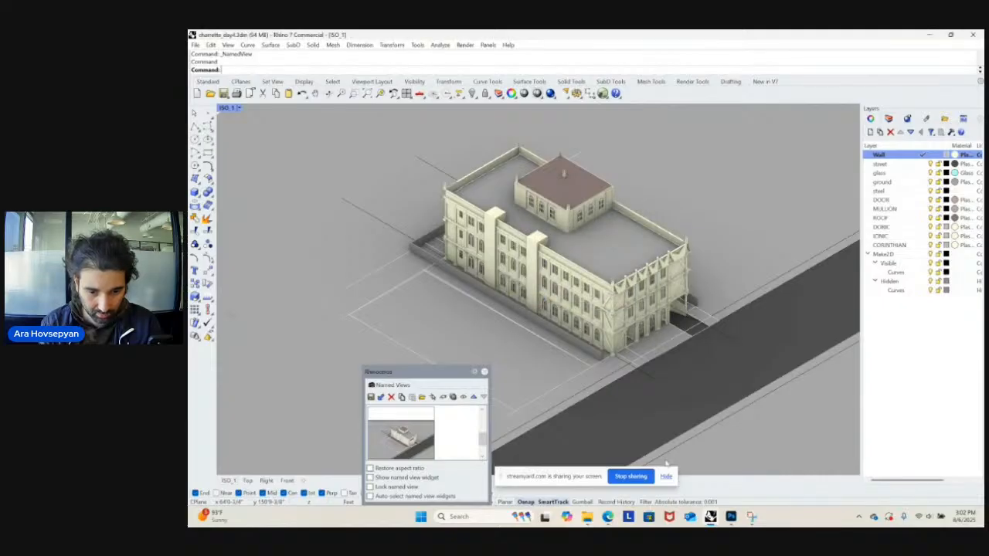
- Switch to Photoshop and bring up the dialog for opening an image file
mouse_move(731, 519)
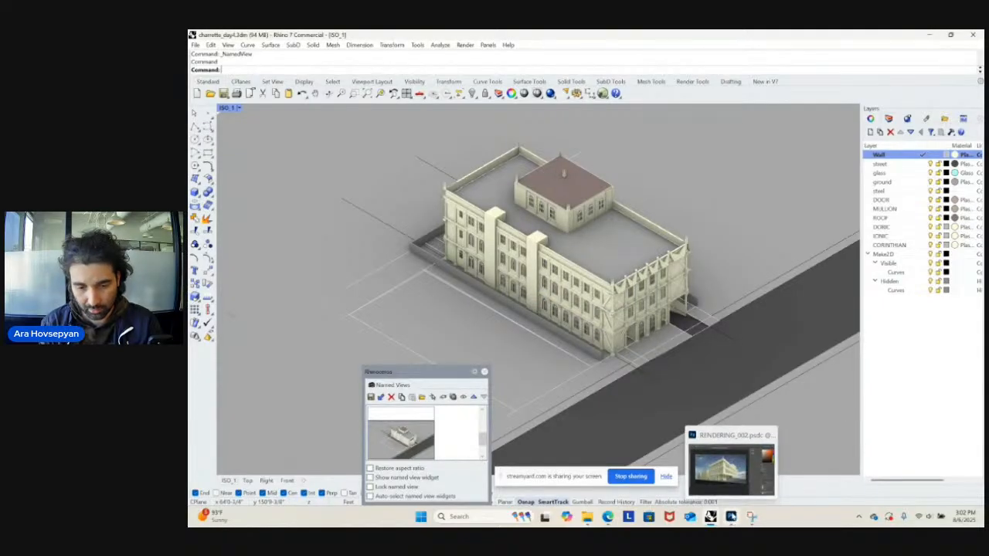
click(730, 468)
key(ctrl+o)
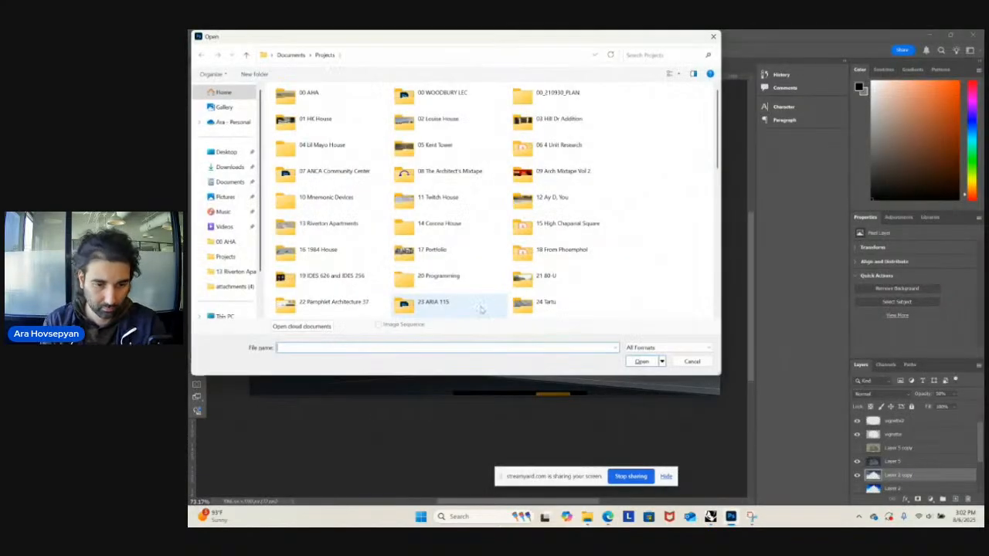
- Look through the files and folders in Projects for the location of the new isometric rendering
click(498, 258)
key(r)
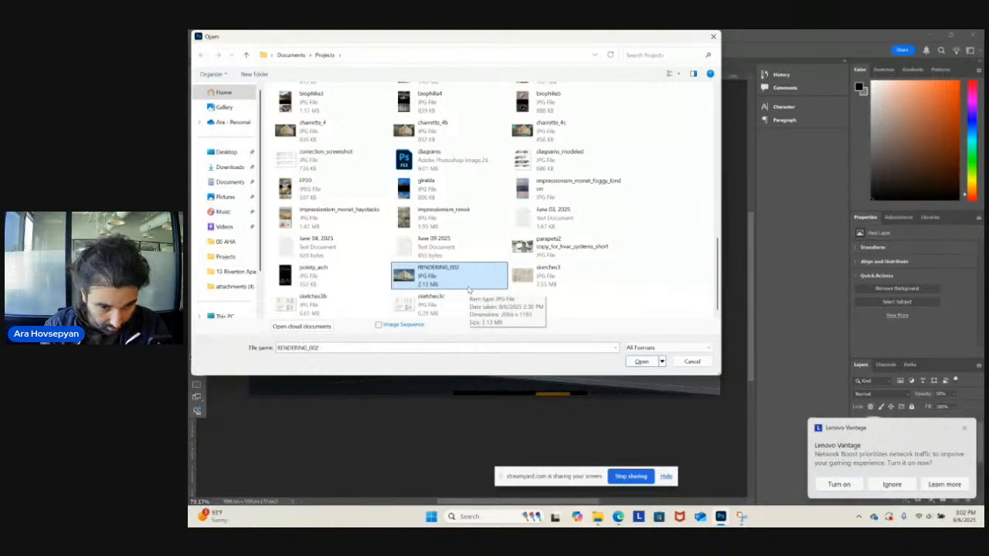
click(451, 246)
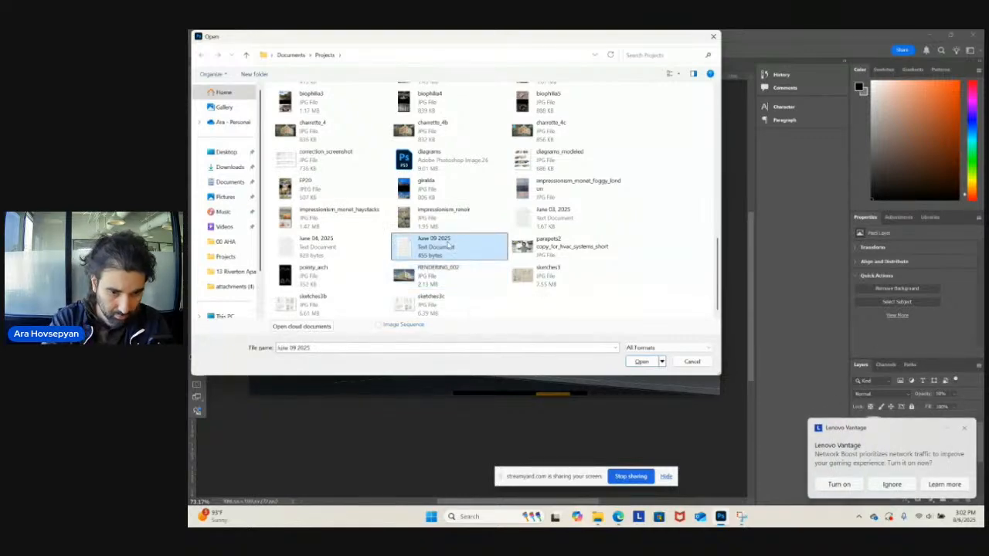
click(415, 193)
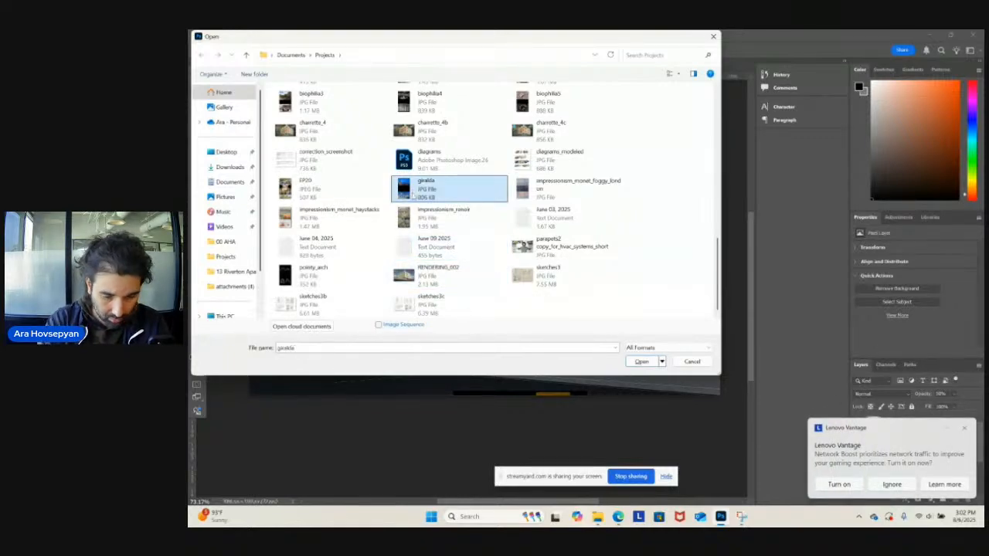
key(Right)
key(Right)
key(Right)
key(Left)
key(Left)
key(Right)
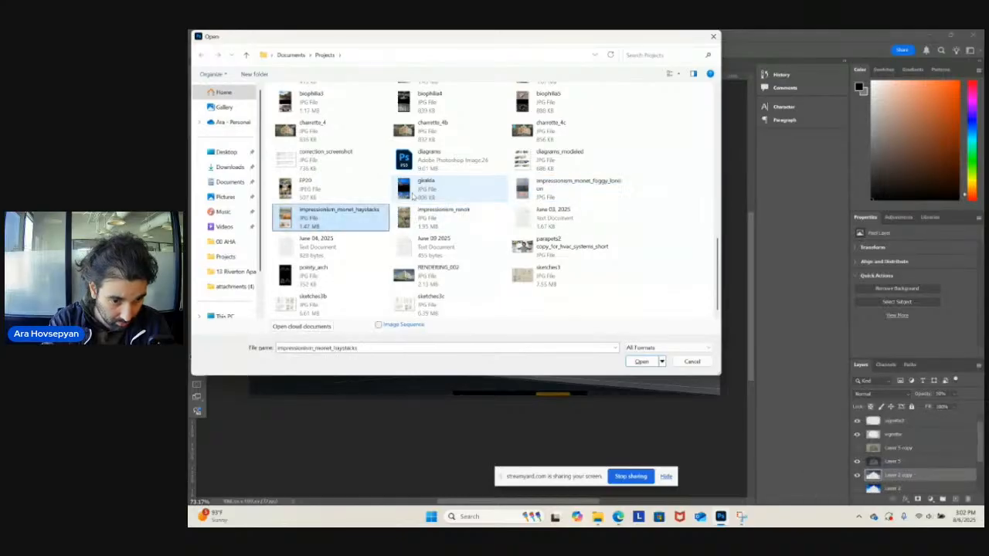
key(Right)
scroll(420, 199, up, 10)
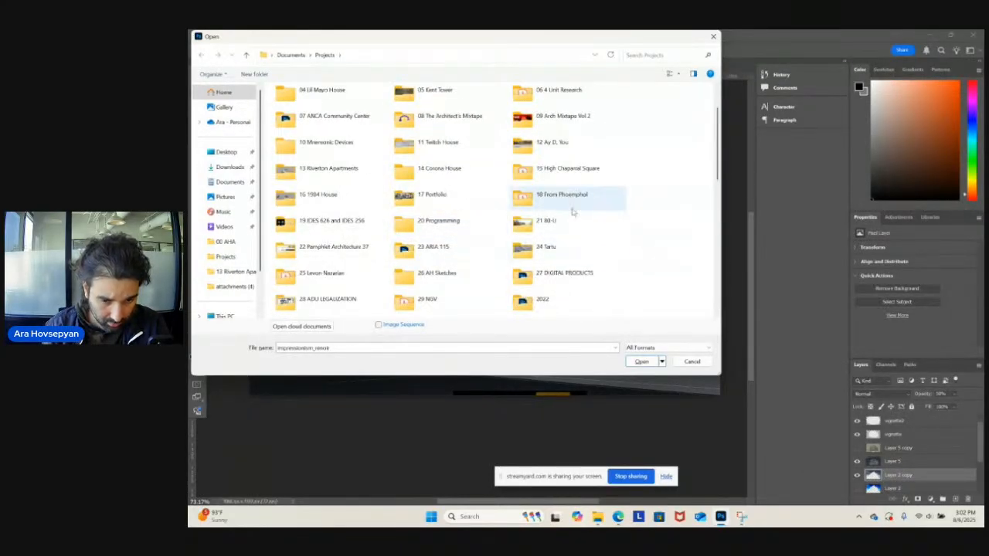
scroll(541, 224, down, 2)
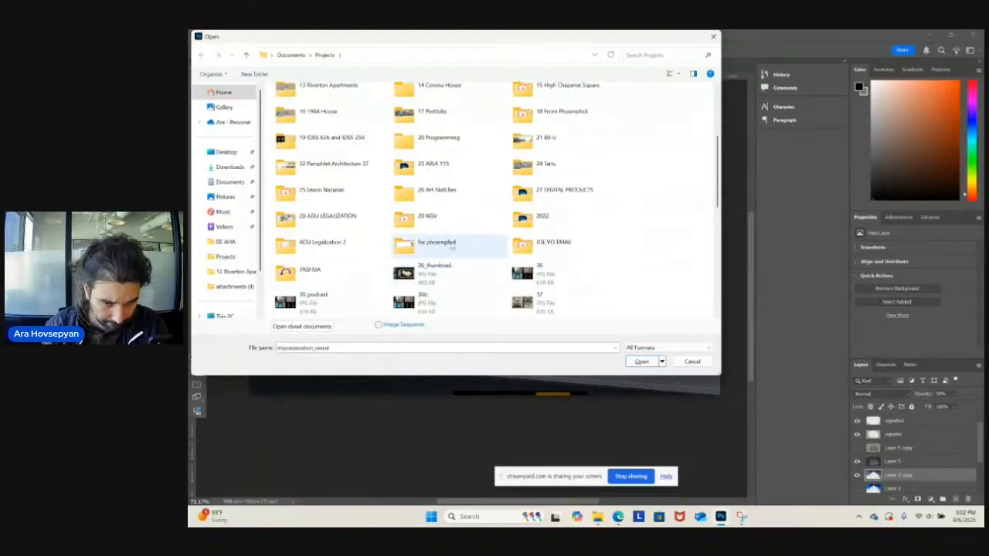
scroll(453, 244, up, 3)
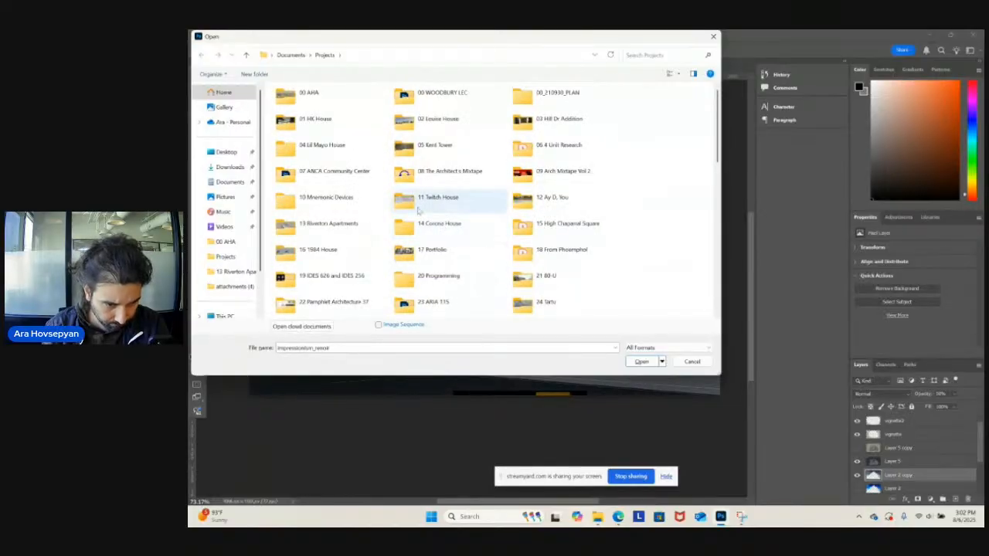
- Open RENDERING_003 from the 13 Riverton Apartments folder
double_click(371, 224)
right_click(381, 223)
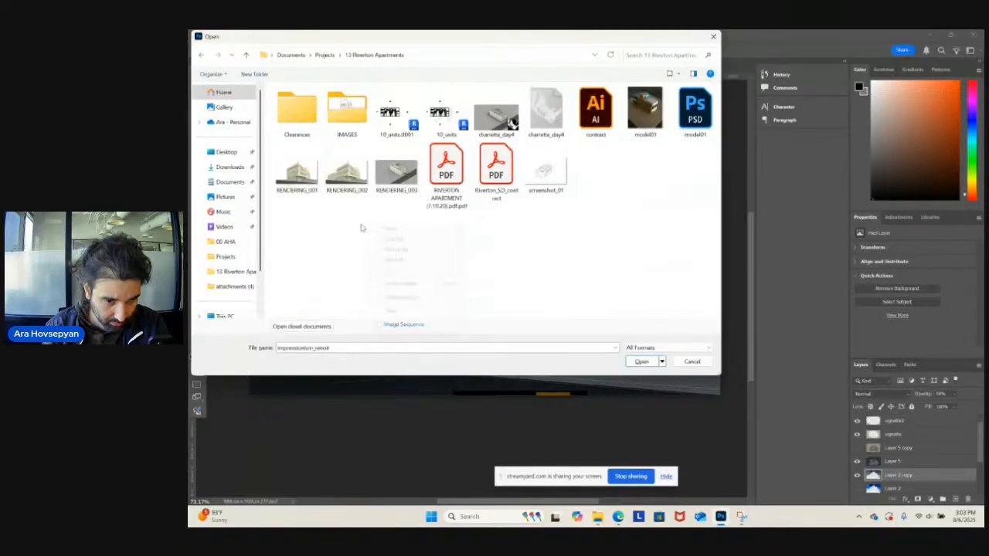
click(396, 174)
double_click(396, 174)
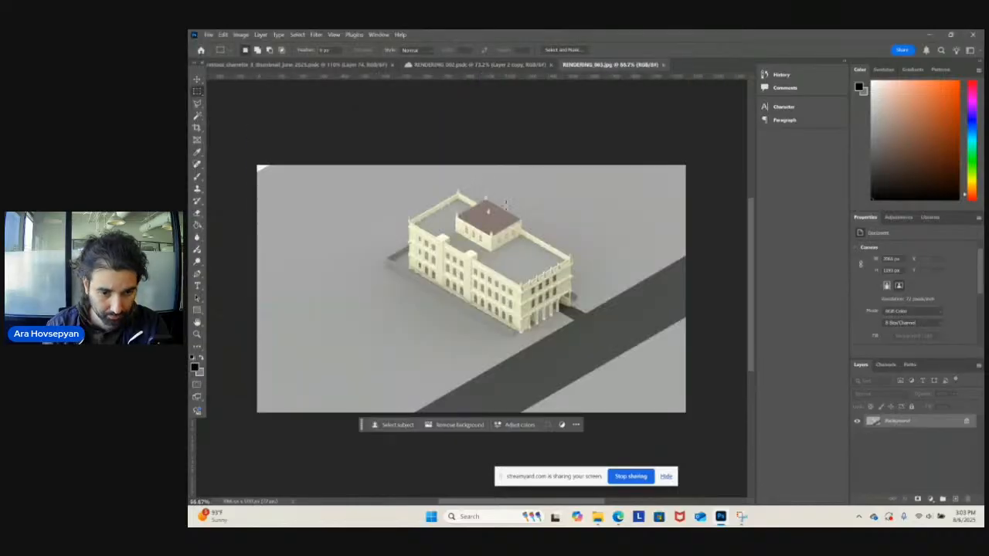
- Try cropping the isometric rendering along its left and bottom sides to cut off the white corner
alt+scroll(532, 277, down, 1)
click(196, 130)
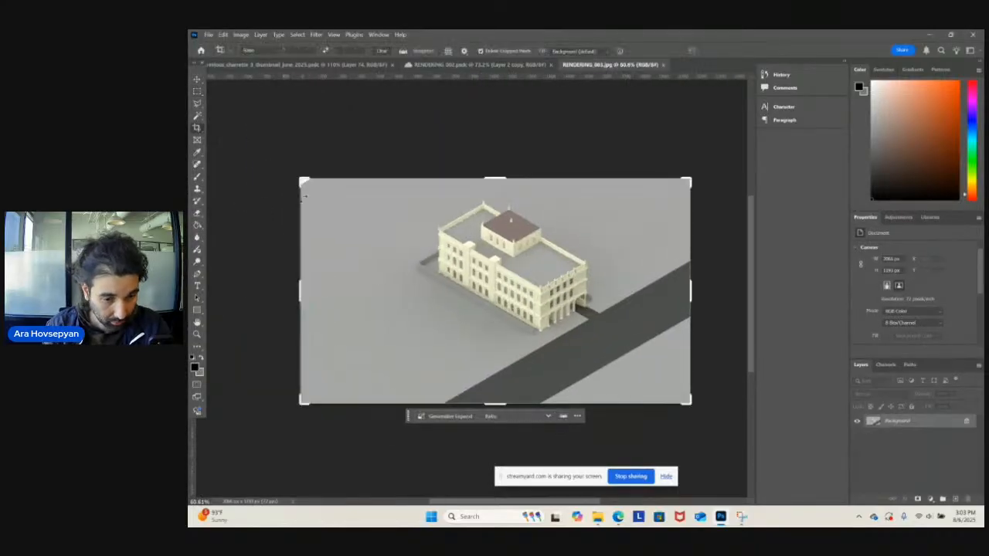
drag(303, 407, 339, 393)
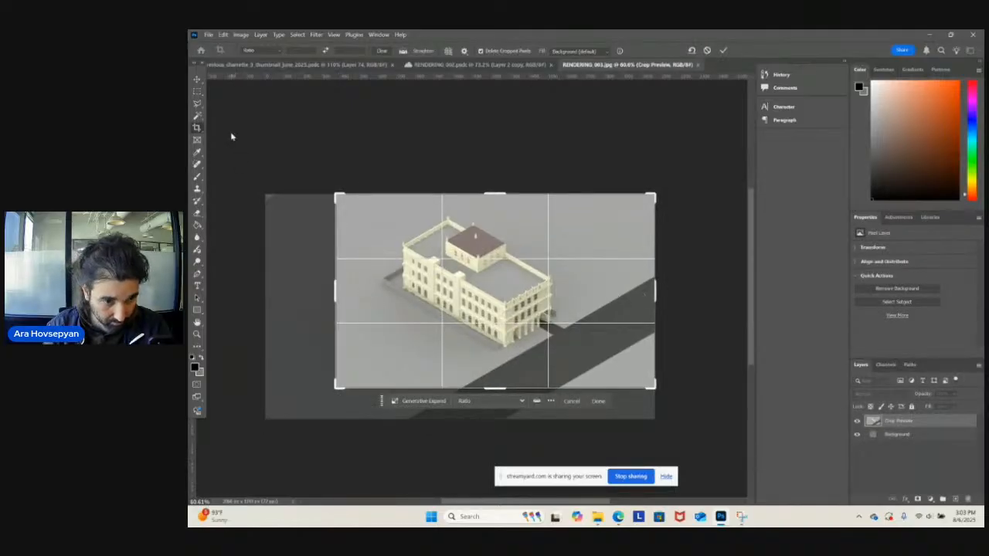
click(197, 92)
alt+scroll(578, 337, down, 2)
alt+scroll(573, 323, up, 2)
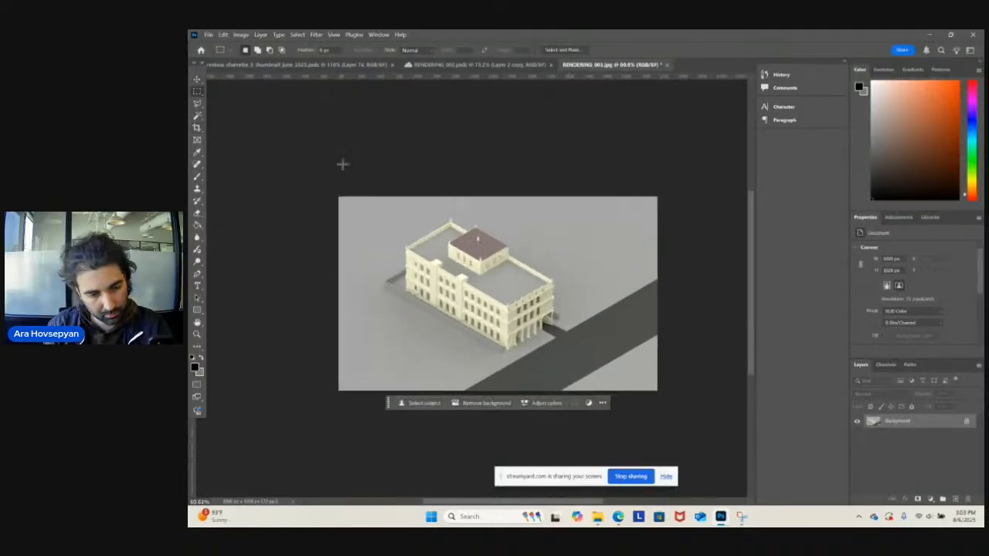
- Try a nearly square crop by trimming both sides around the building, and undo the crops to restore the full image
click(196, 132)
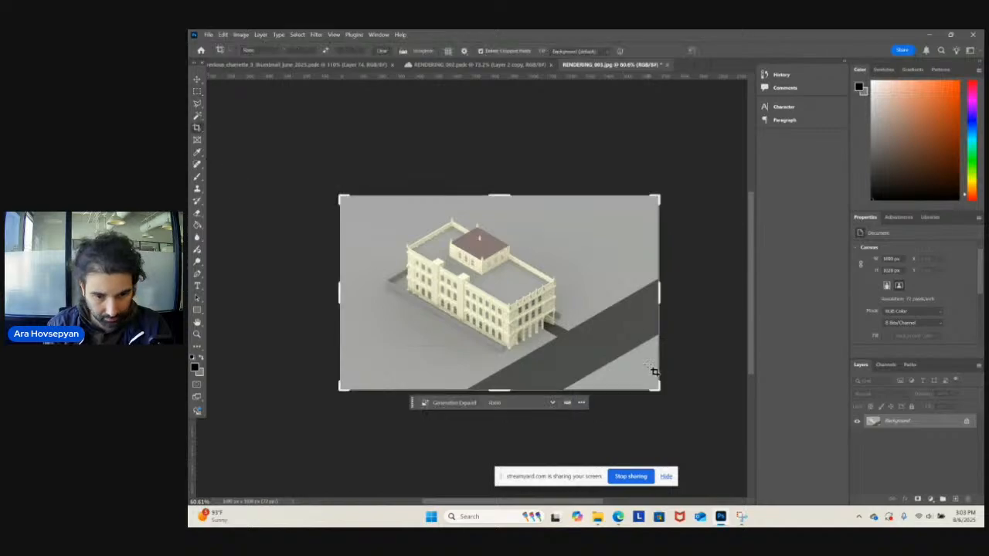
drag(659, 305, 622, 305)
drag(378, 295, 396, 294)
click(197, 92)
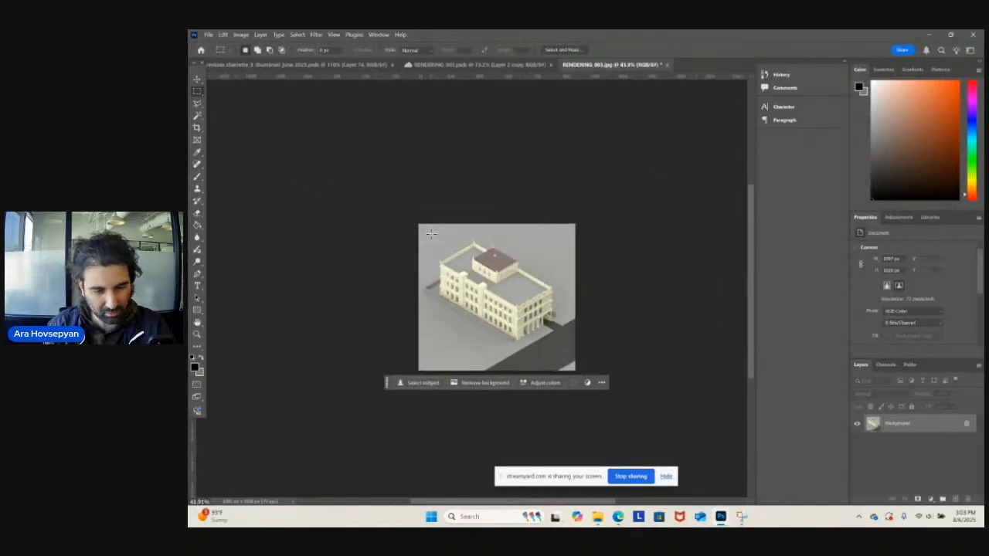
key(ctrl+z)
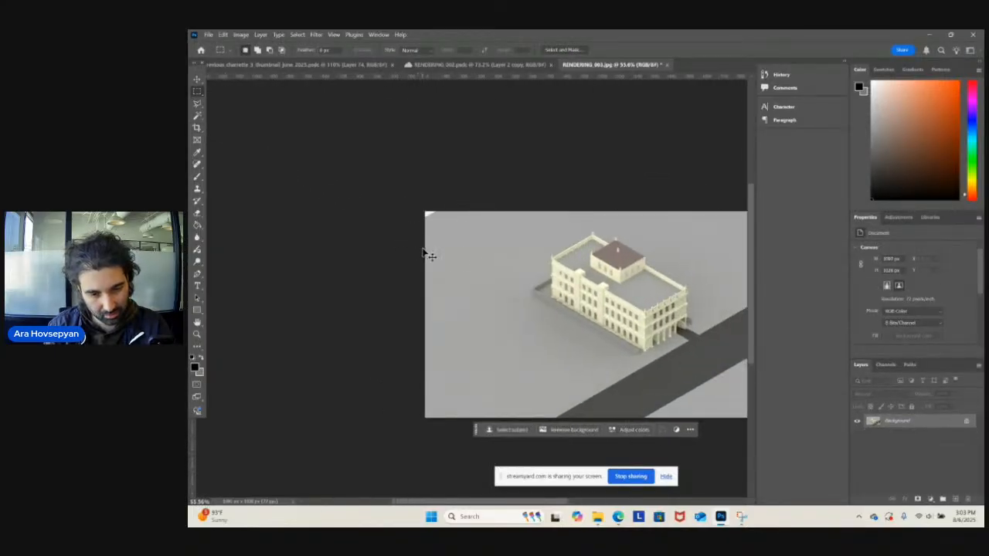
- Crop the rendering's left and right sides to centre the building, keeping the full image height
click(197, 128)
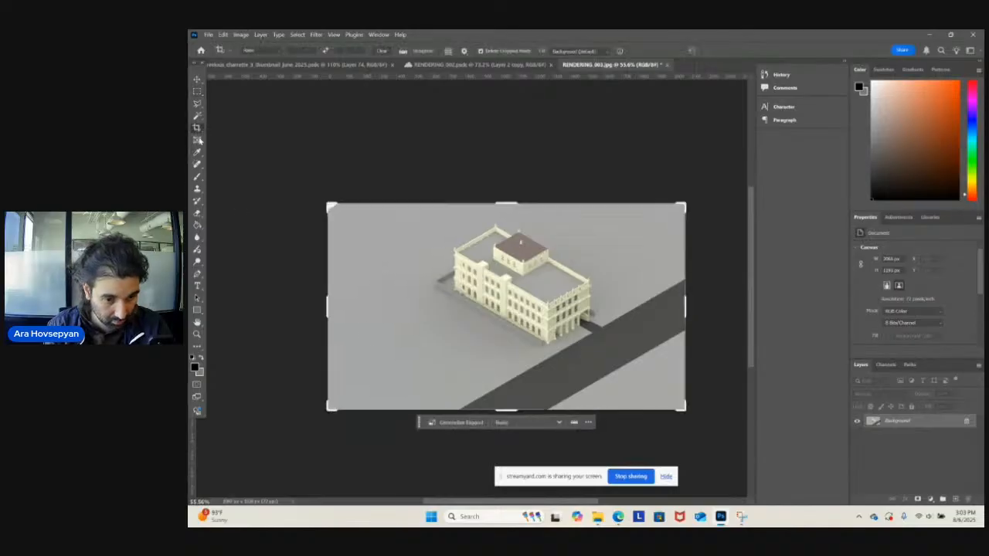
drag(330, 303, 351, 303)
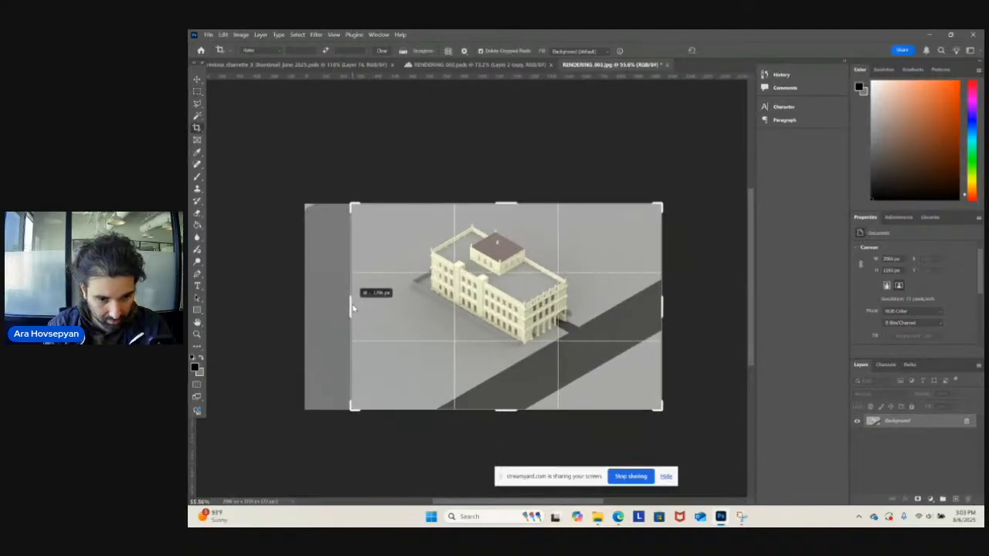
drag(658, 311, 647, 309)
click(197, 92)
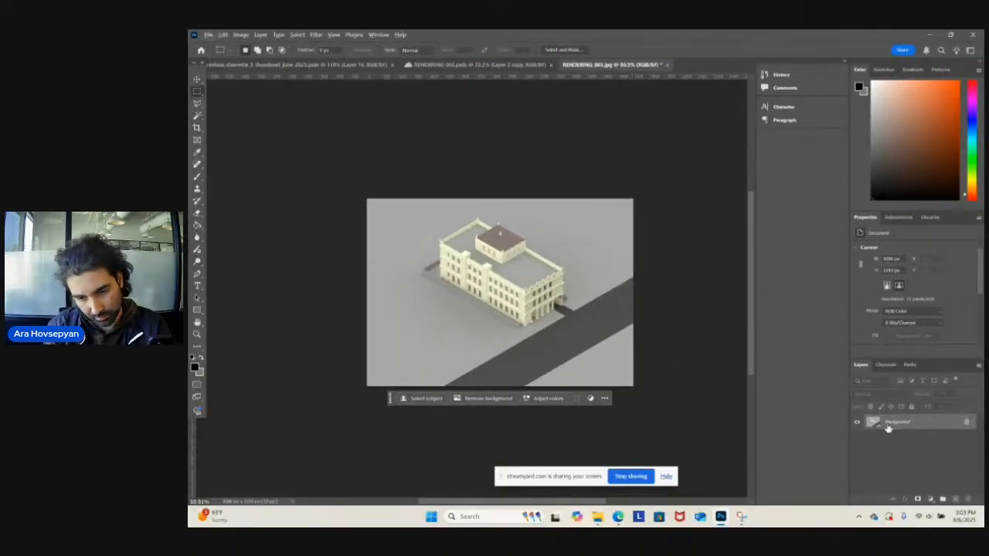
- Duplicate the Background layer and apply the Find Edges filter to the copy
drag(888, 427, 955, 500)
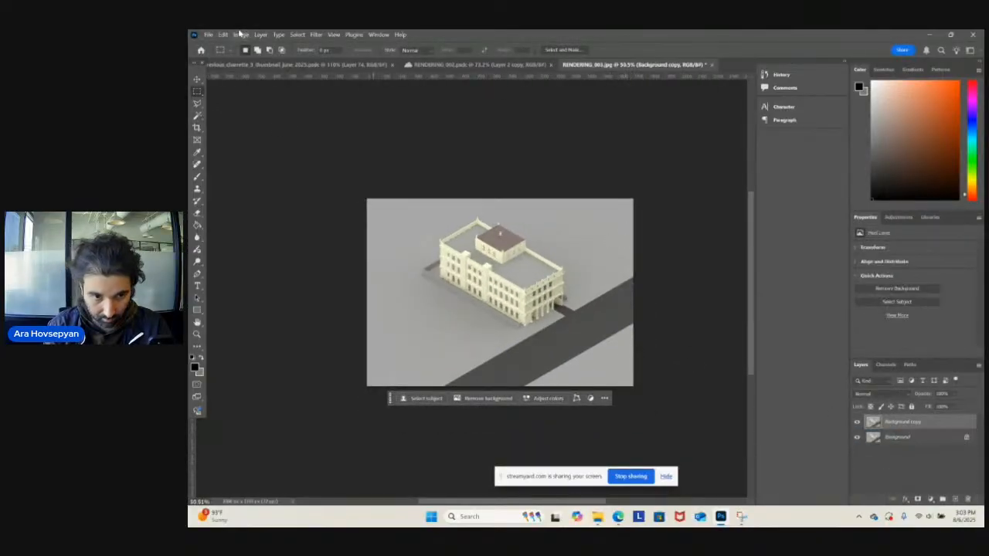
click(297, 35)
mouse_move(317, 34)
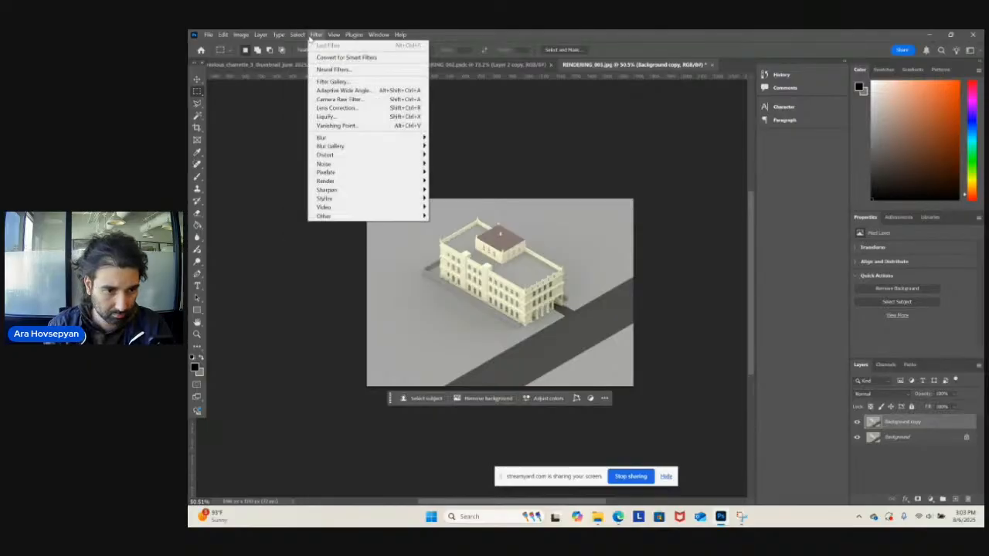
mouse_move(390, 199)
click(464, 222)
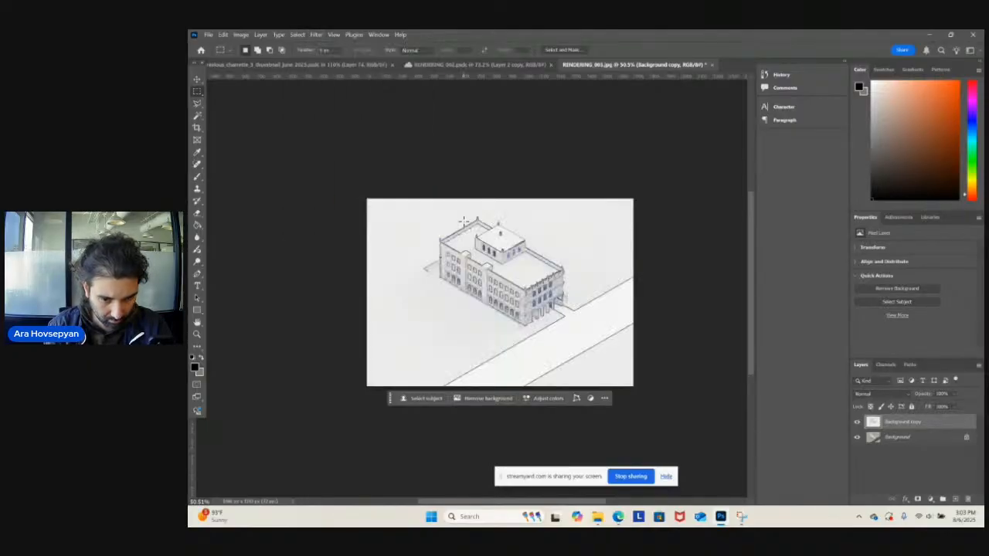
- Try the edge-line copy in Multiply mode, test it with inverted colours, and delete the layer
click(880, 394)
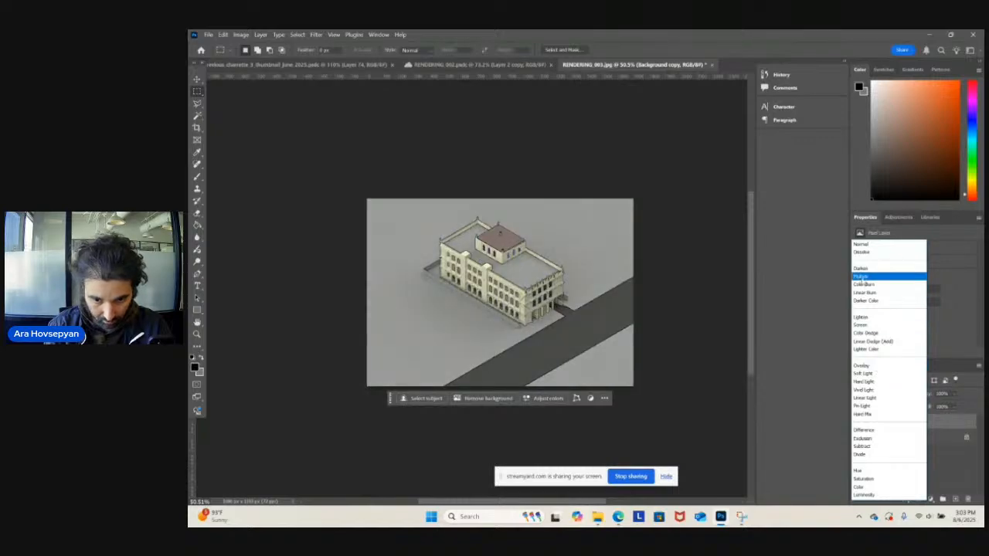
click(867, 277)
key(ctrl+i)
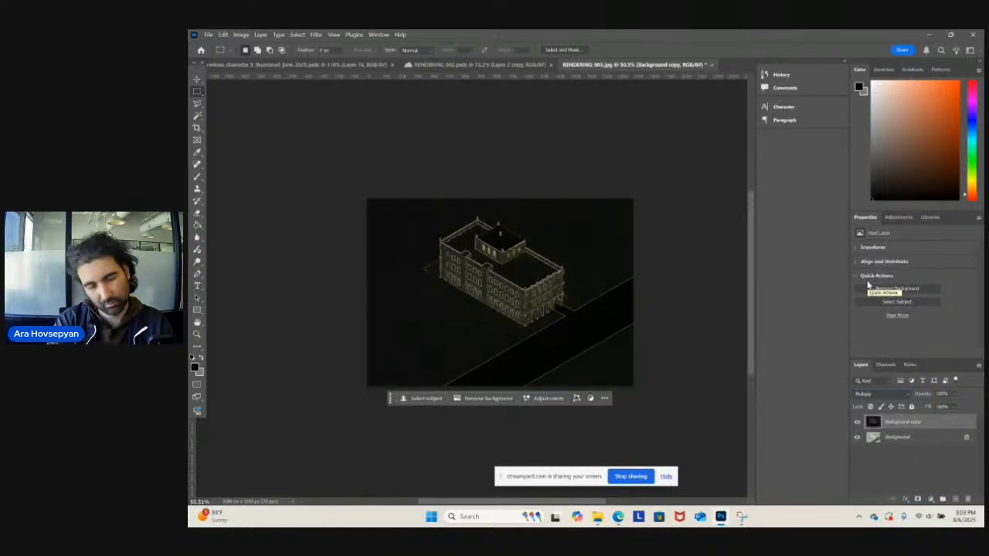
key(ctrl+i)
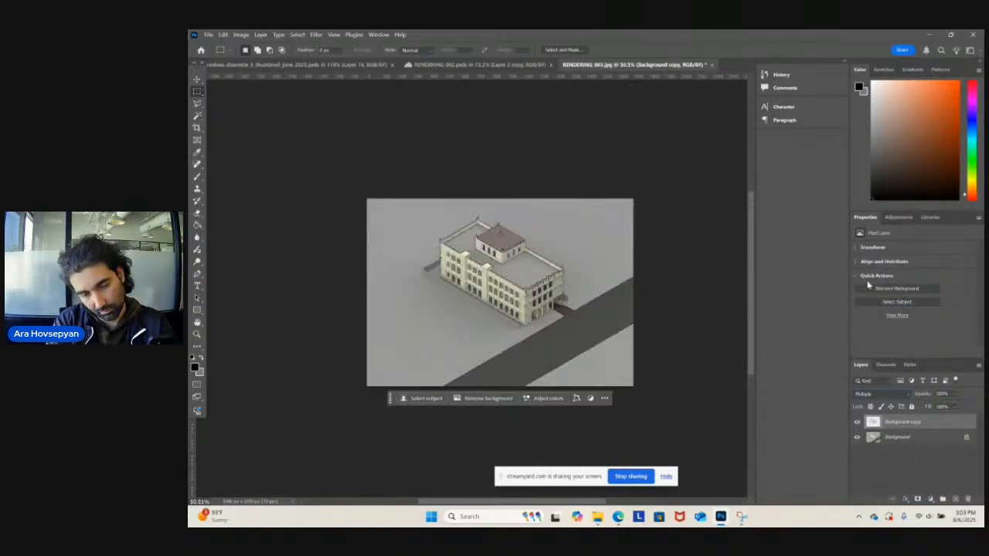
drag(906, 417, 966, 500)
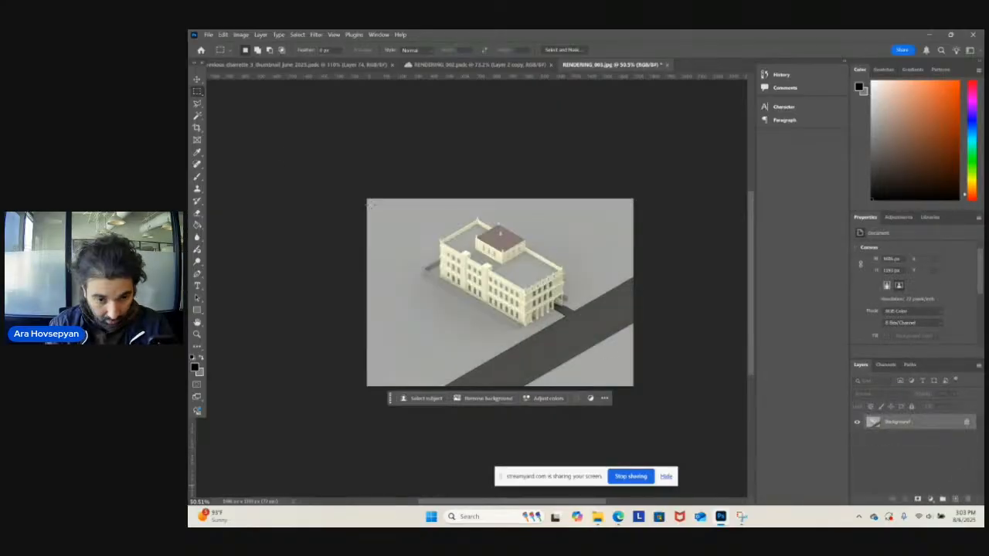
click(197, 104)
alt+scroll(543, 289, up, 6)
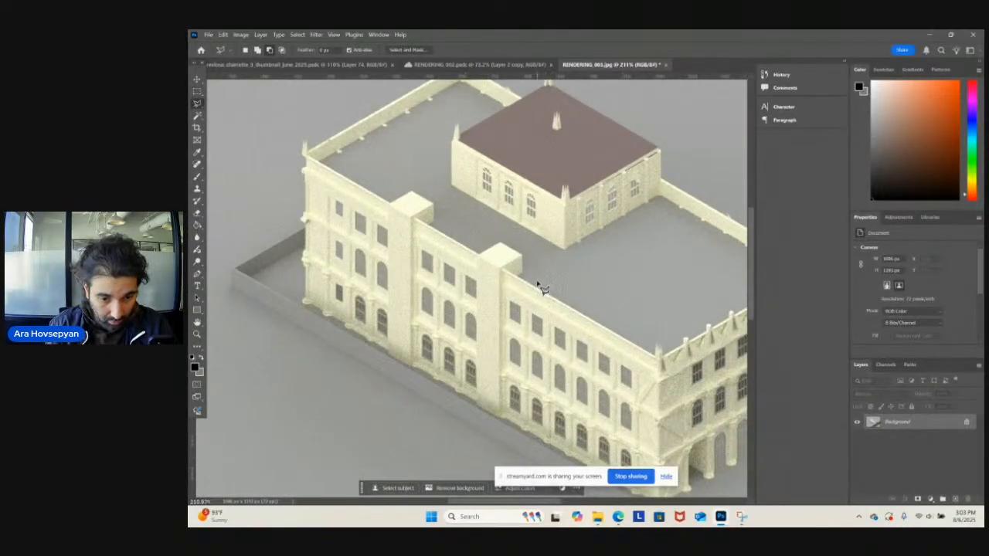
click(527, 278)
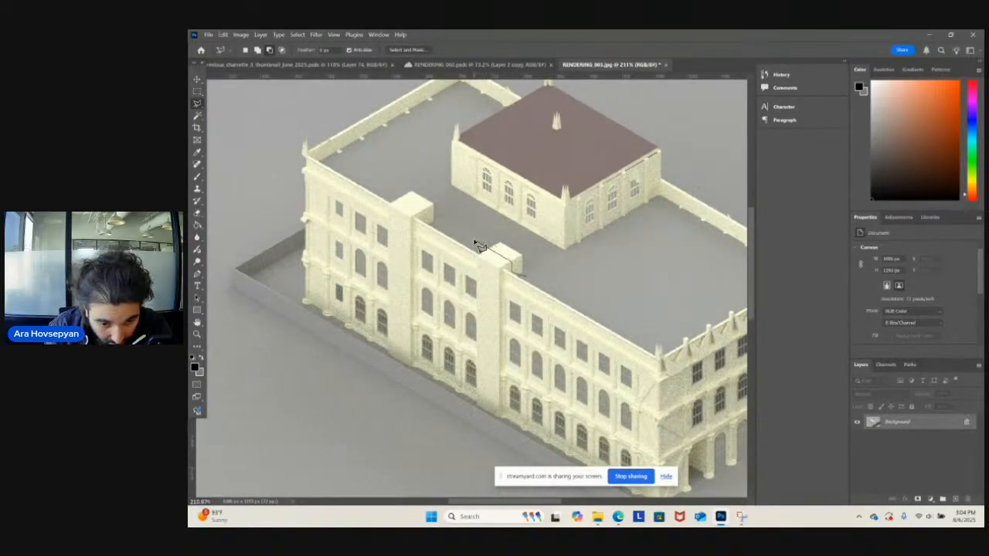
double_click(548, 265)
key(shift+F5)
key(Escape)
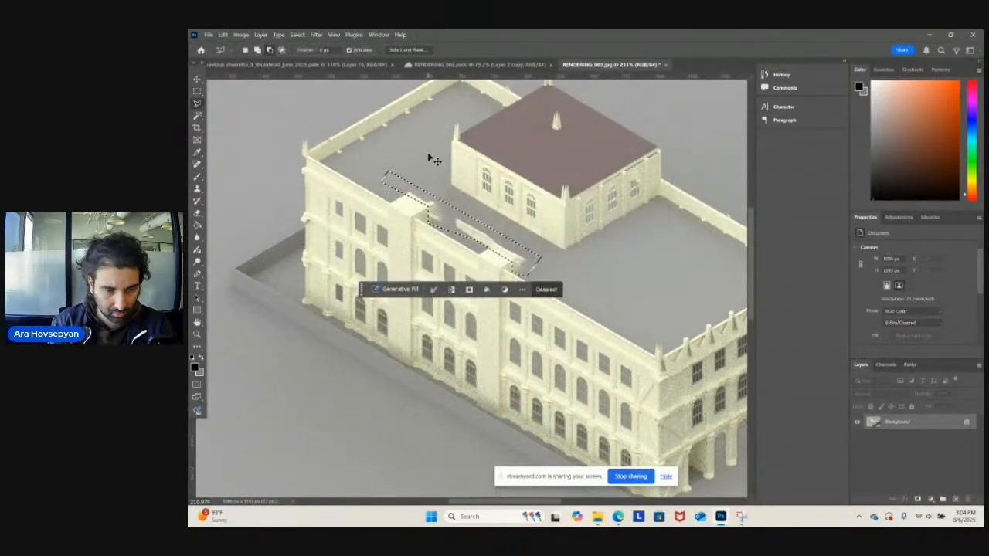
click(198, 90)
key(ctrl+d)
alt+scroll(459, 189, down, 10)
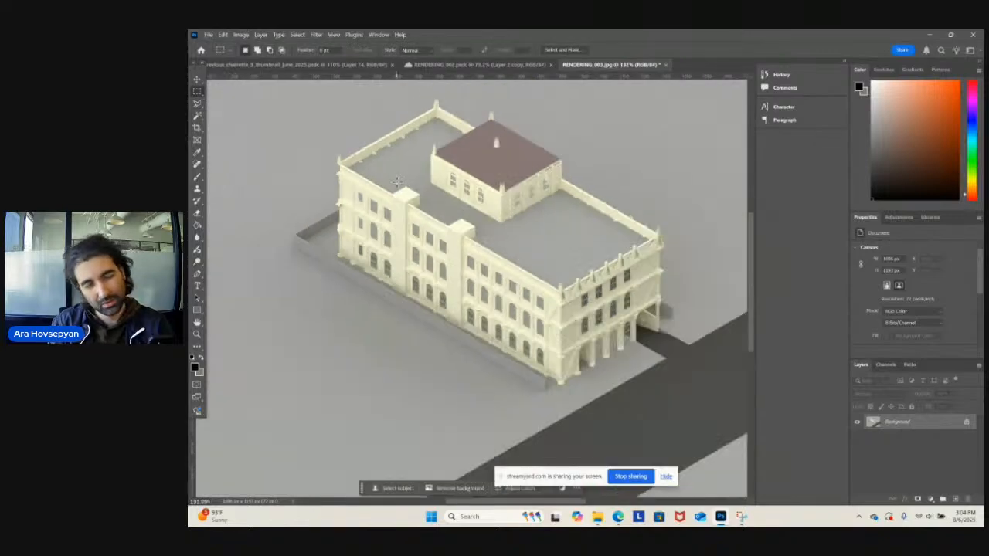
alt+scroll(458, 189, up, 10)
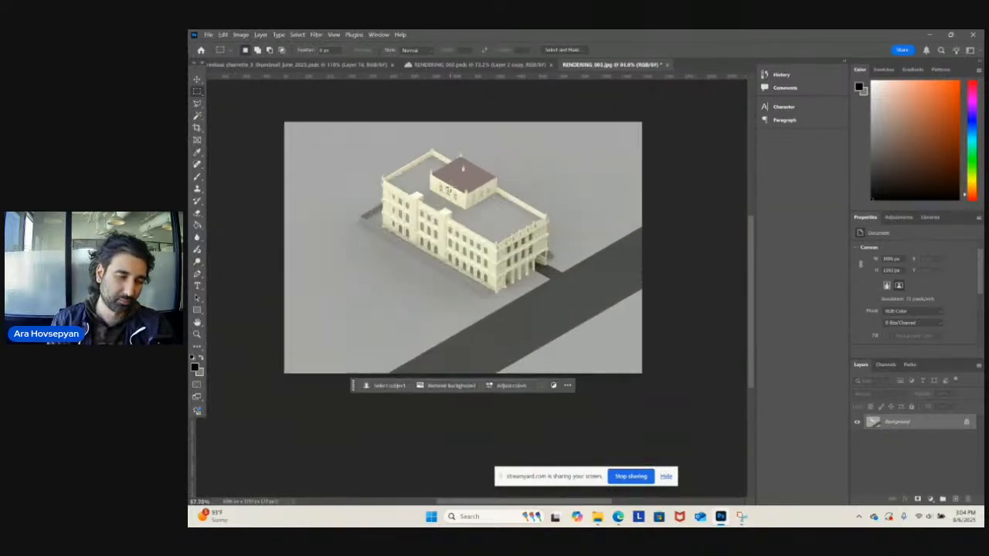
- Outline the two rooftop boxes and the roof area behind them with the Polygonal Lasso, following the parapet edge
click(198, 103)
alt+scroll(330, 189, up, 2)
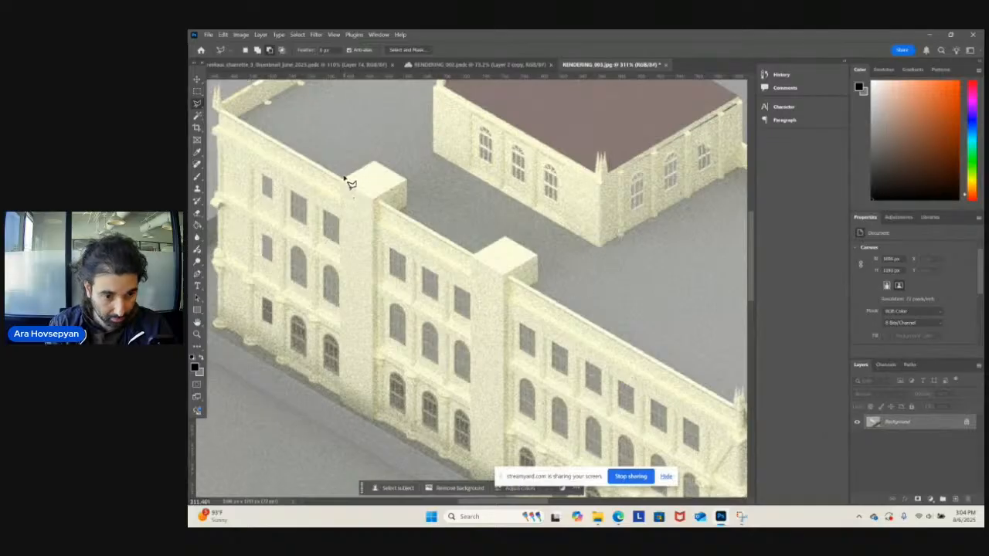
click(346, 175)
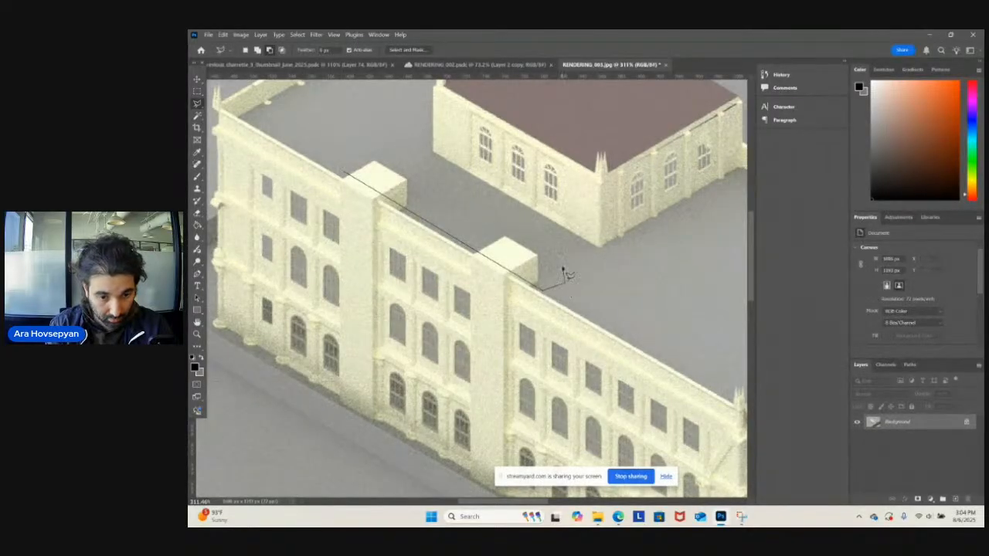
double_click(387, 148)
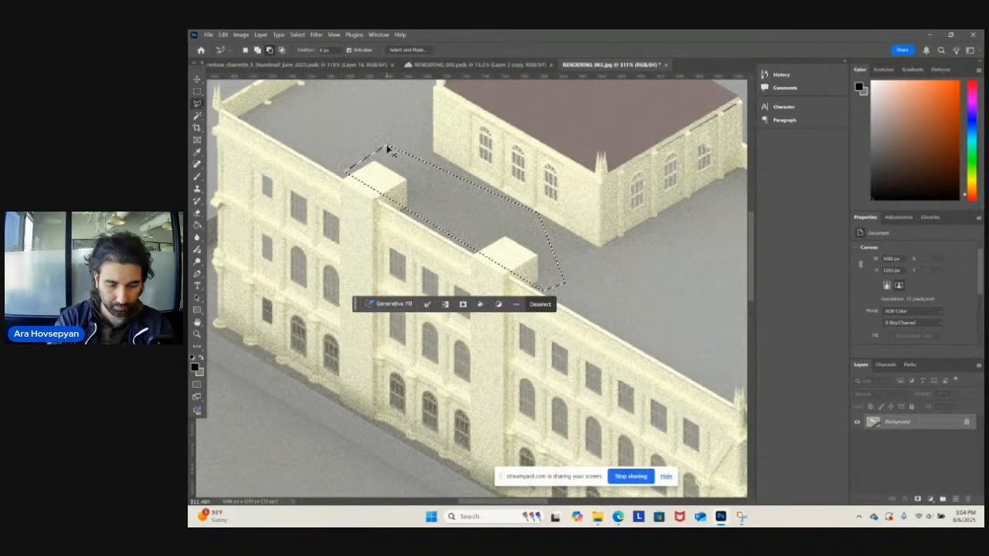
- Copy the selected roof area to a new layer and desaturate it
key(ctrl+BackSpace)
key(ctrl+d)
key(ctrl+z)
key(ctrl+z)
key(ctrl+j)
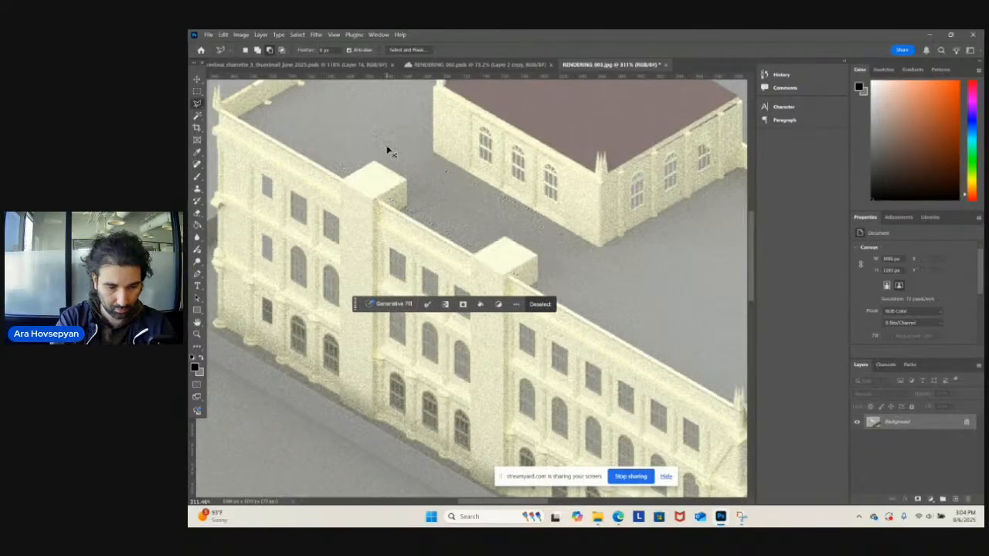
key(ctrl+shift+u)
key(ctrl+0)
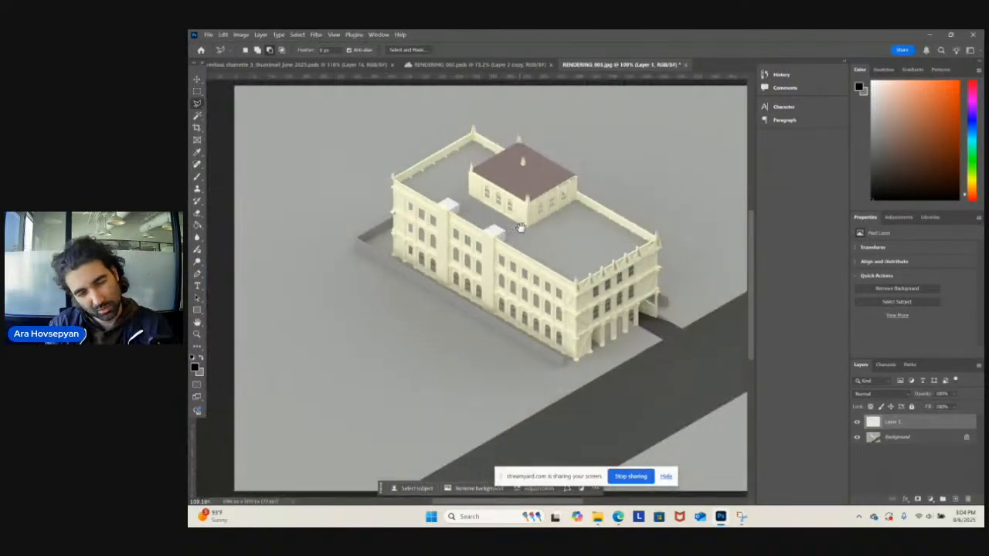
alt+scroll(607, 323, up, 2)
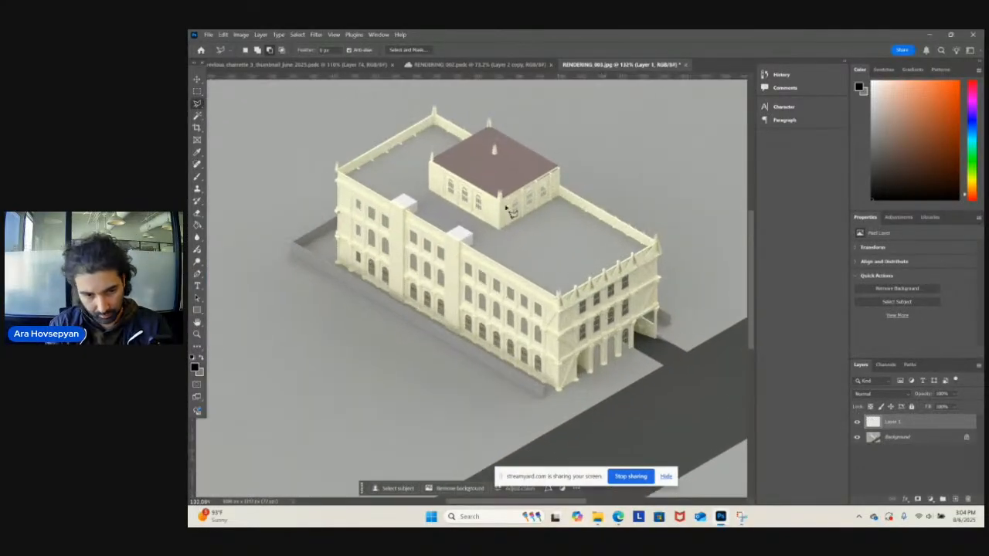
click(197, 115)
alt+scroll(404, 239, up, 2)
click(444, 210)
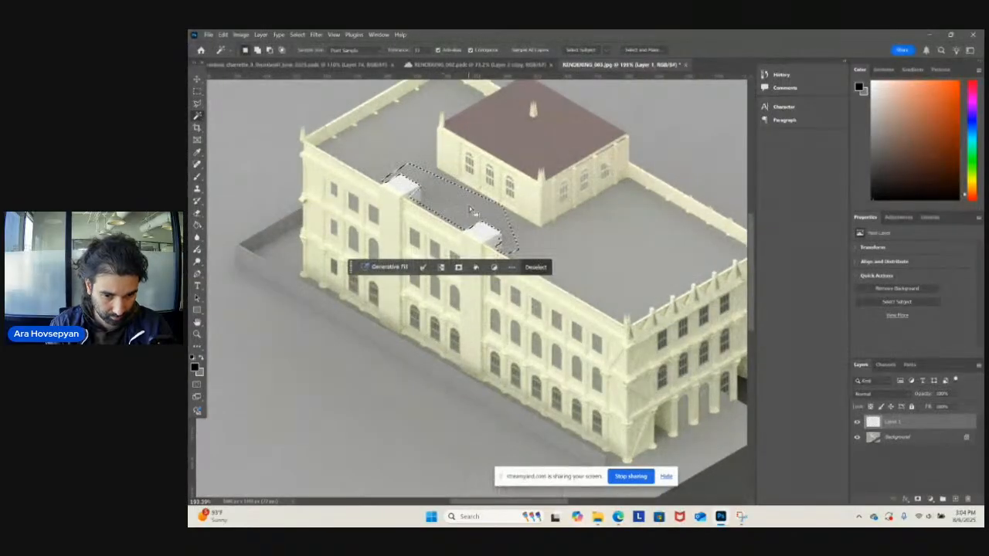
alt+scroll(422, 183, up, 1)
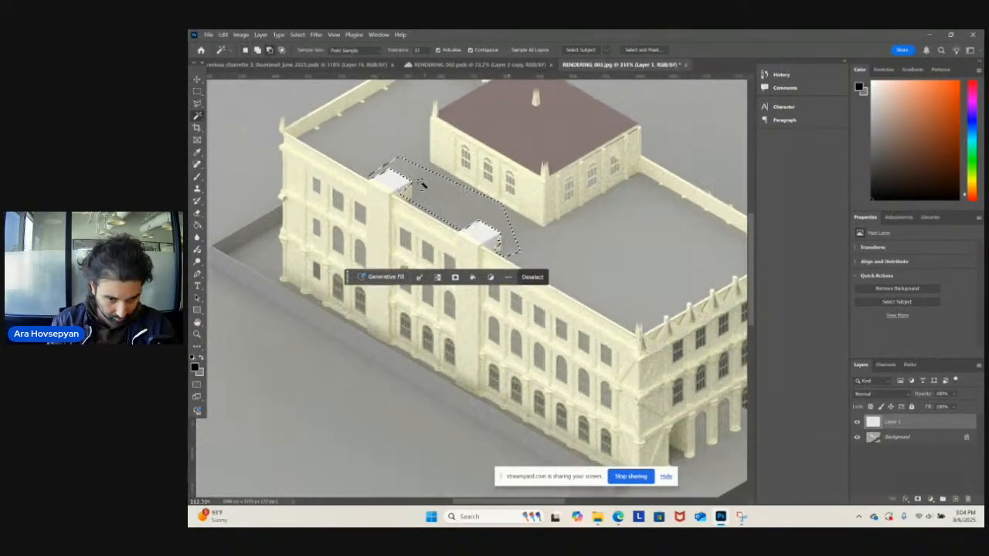
alt+scroll(423, 184, up, 3)
key(ctrl+d)
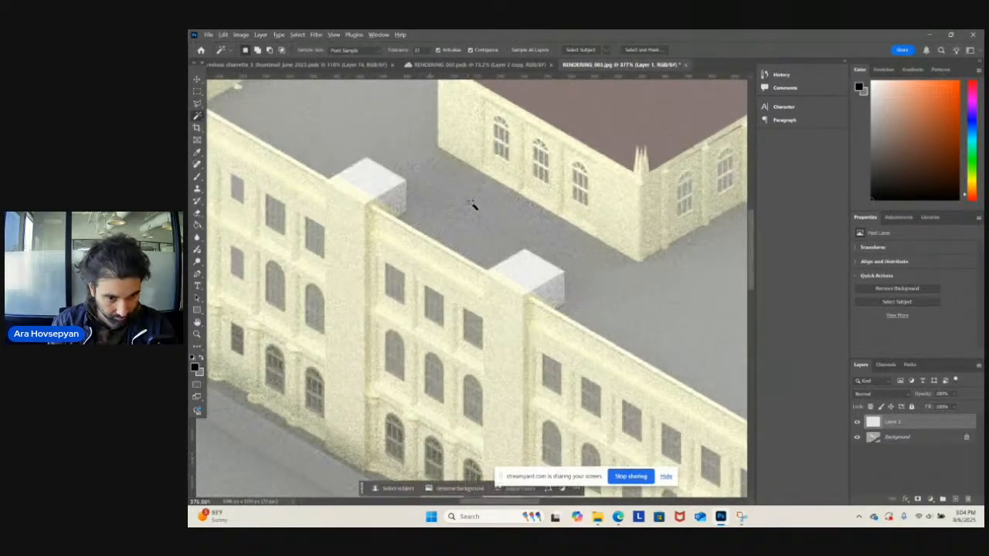
alt+scroll(474, 205, down, 4)
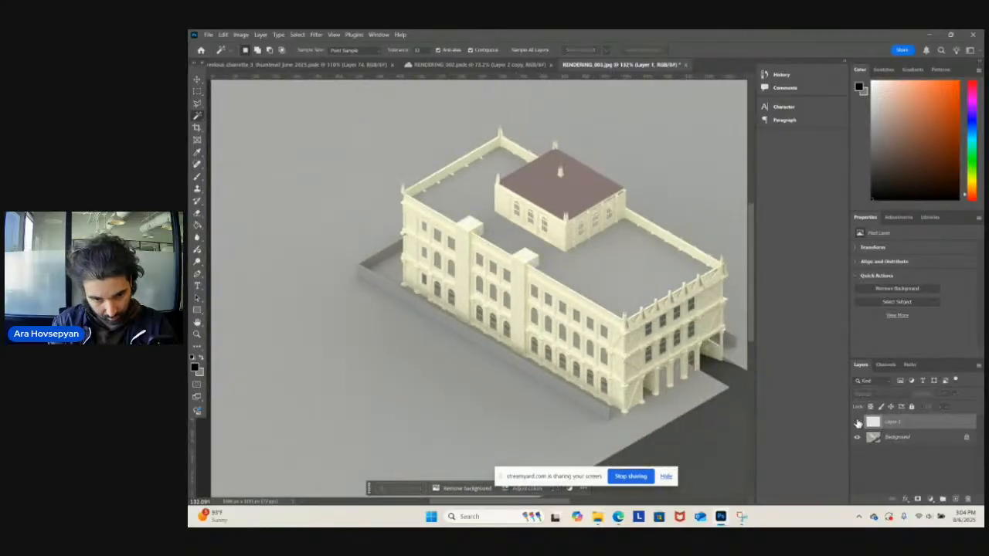
alt+scroll(525, 249, up, 4)
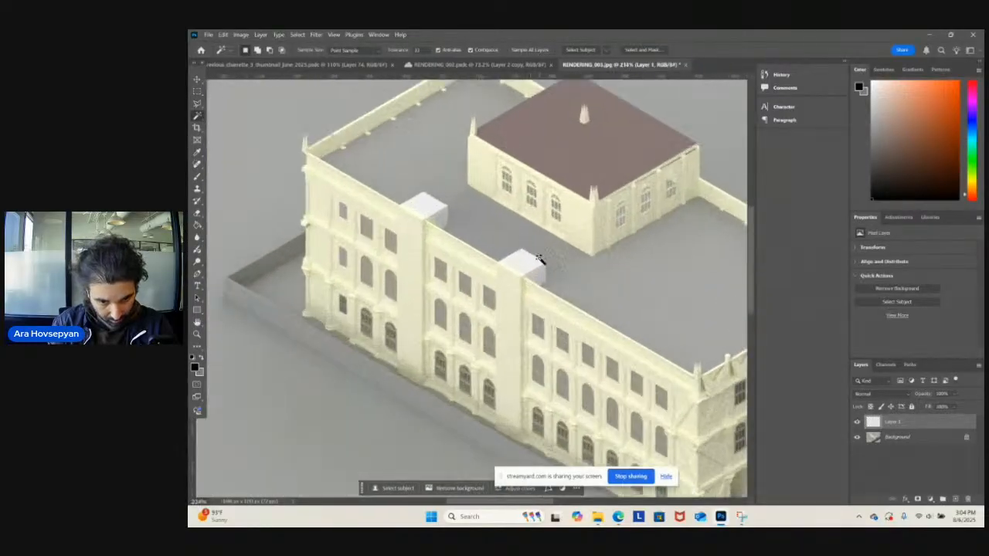
- Invert the desaturated roof patch so its outline stands out, and set the Eraser to 100% opacity
click(197, 216)
alt+scroll(353, 132, down, 1)
click(247, 50)
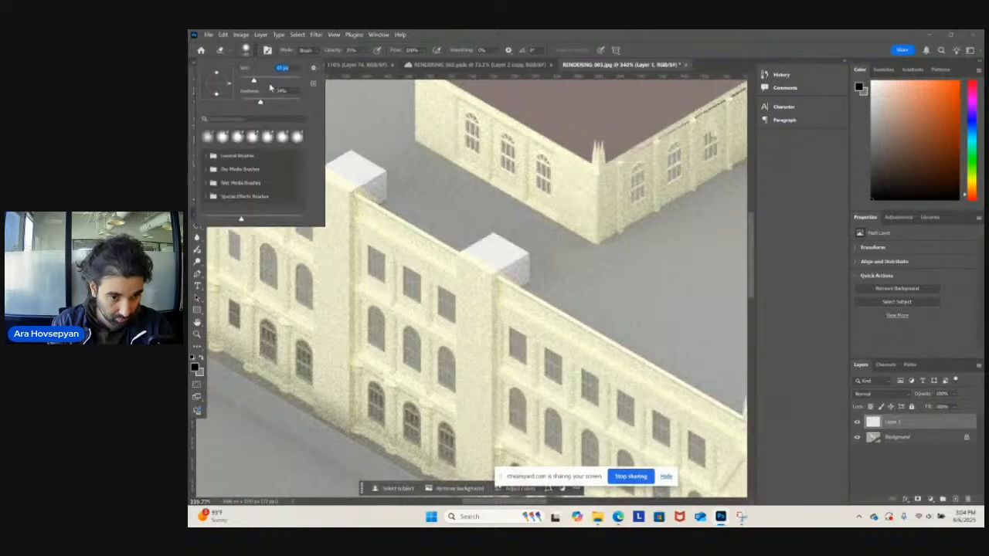
click(812, 342)
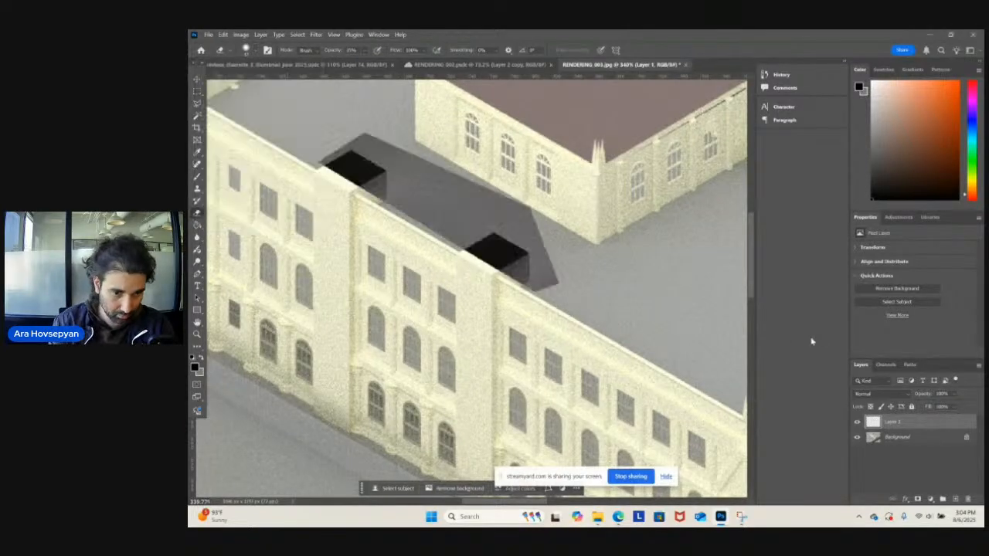
click(248, 50)
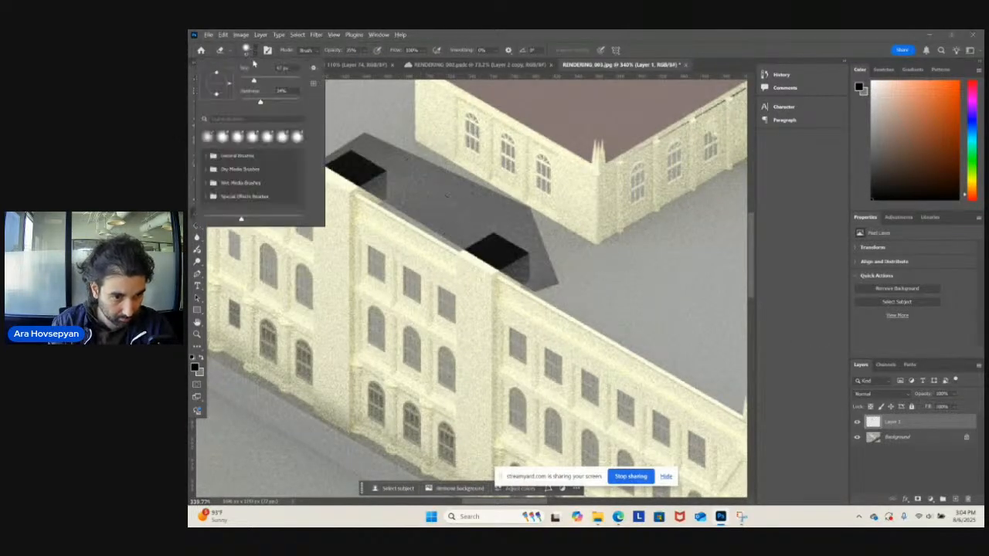
key(Return)
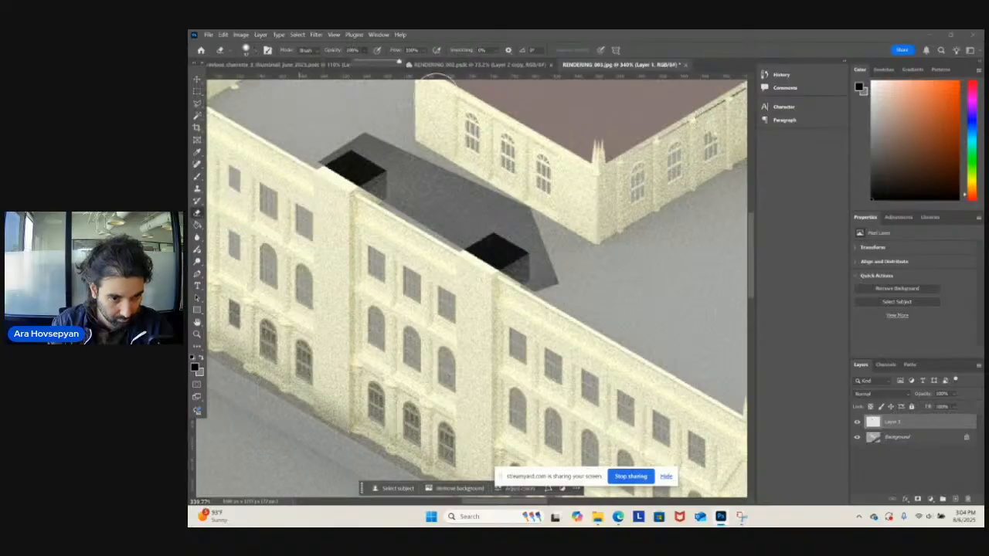
- Erase the patch's hard outer edges around the boxes, soften them at 37% opacity, and invert the patch back to its normal tones
mouse_move(325, 132)
mouse_down()
mouse_move(433, 136)
mouse_move(544, 199)
mouse_move(559, 261)
mouse_move(548, 309)
mouse_up()
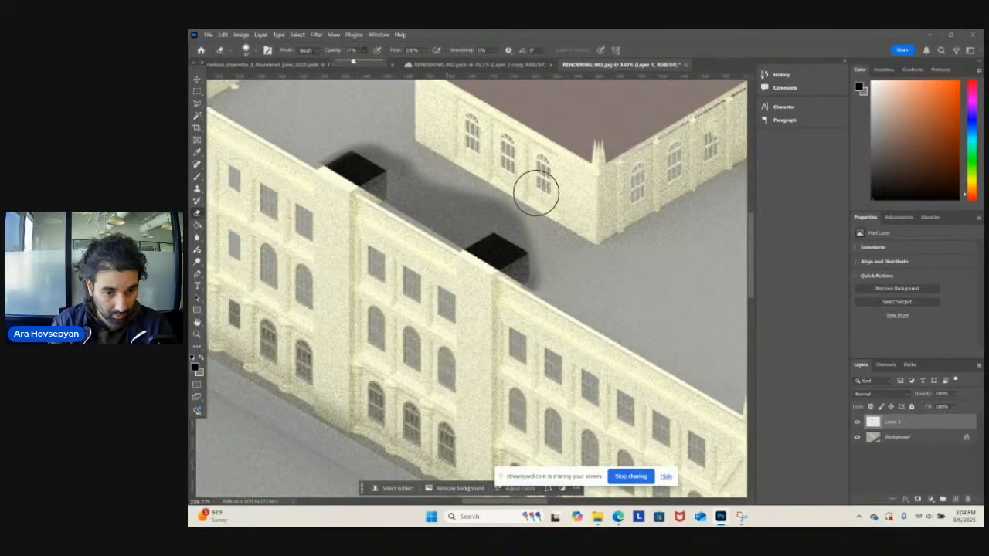
mouse_move(536, 193)
mouse_down()
mouse_move(528, 212)
mouse_move(471, 205)
mouse_move(430, 157)
mouse_move(437, 209)
mouse_move(420, 168)
mouse_move(365, 118)
mouse_up()
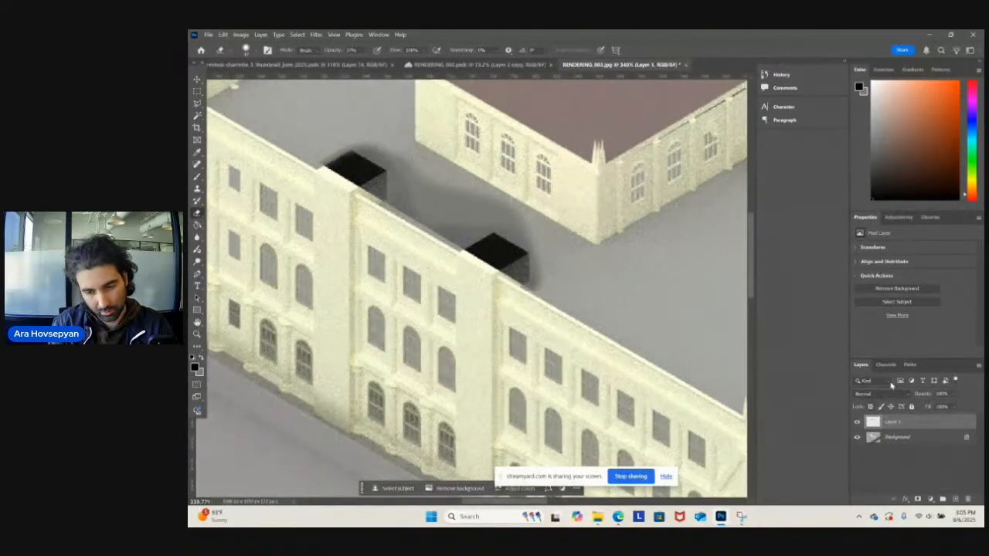
alt+scroll(575, 268, down, 8)
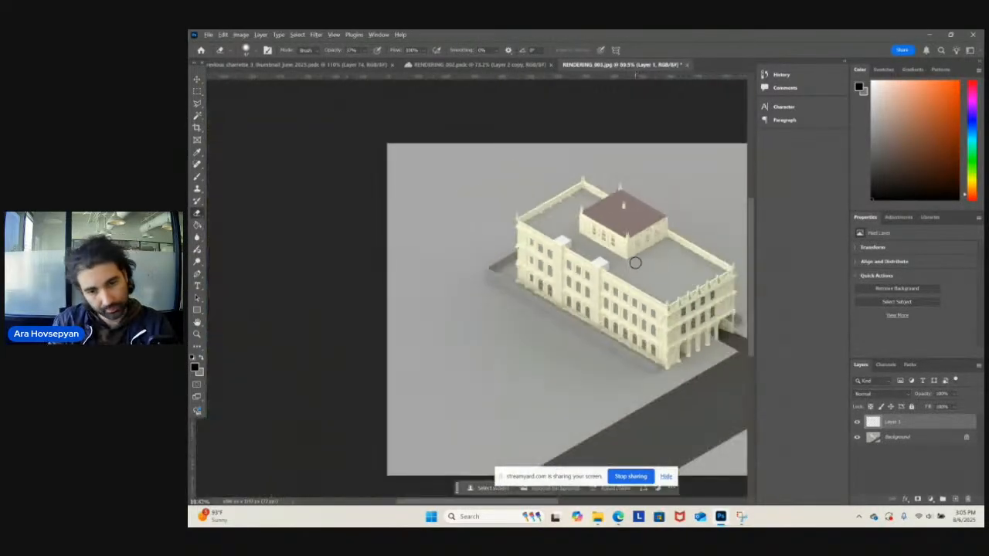
alt+scroll(575, 267, down, 3)
alt+scroll(564, 271, up, 2)
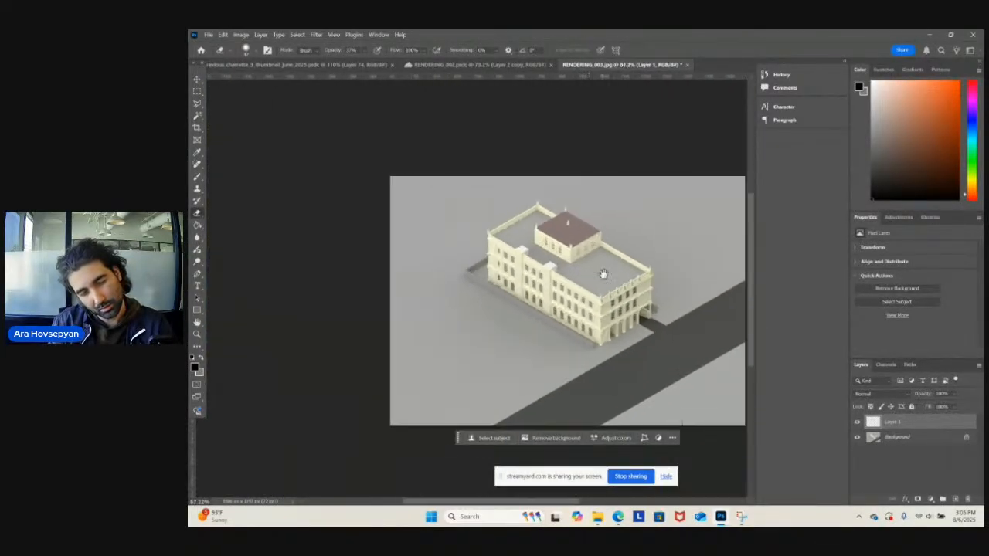
alt+scroll(557, 272, up, 4)
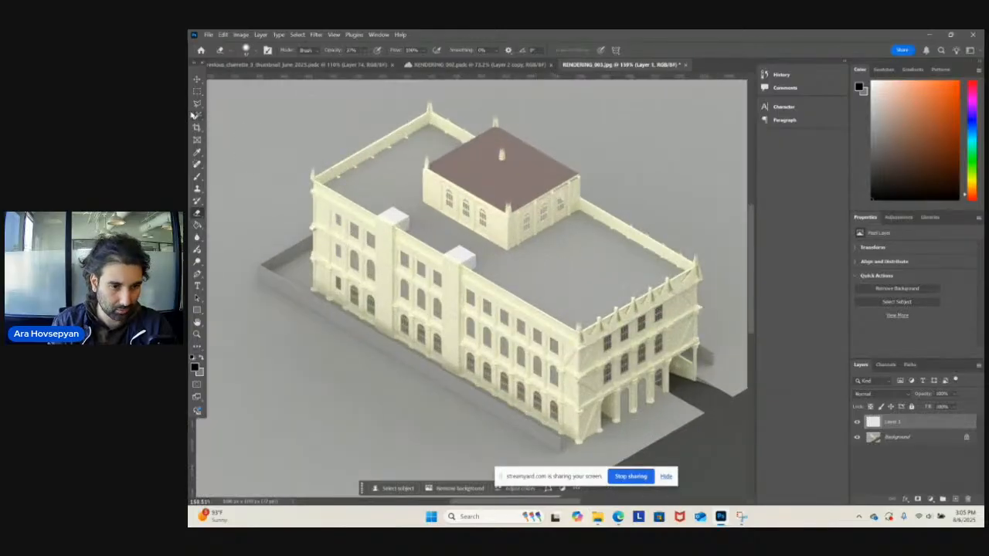
- Select the faces of both rooftop boxes with the Magic Wand, leaving out the surrounding roof
click(196, 115)
alt+scroll(526, 246, up, 2)
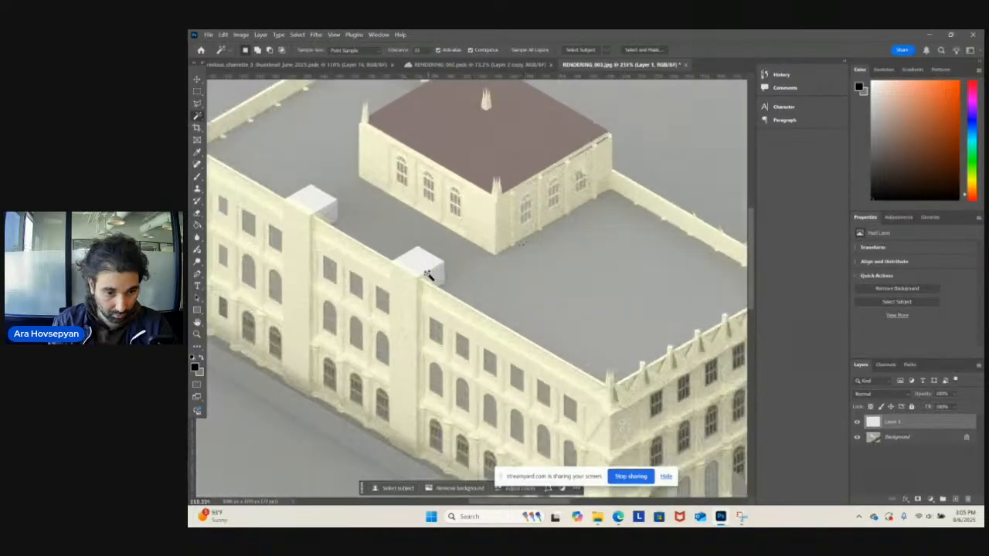
click(430, 270)
shift+click(303, 203)
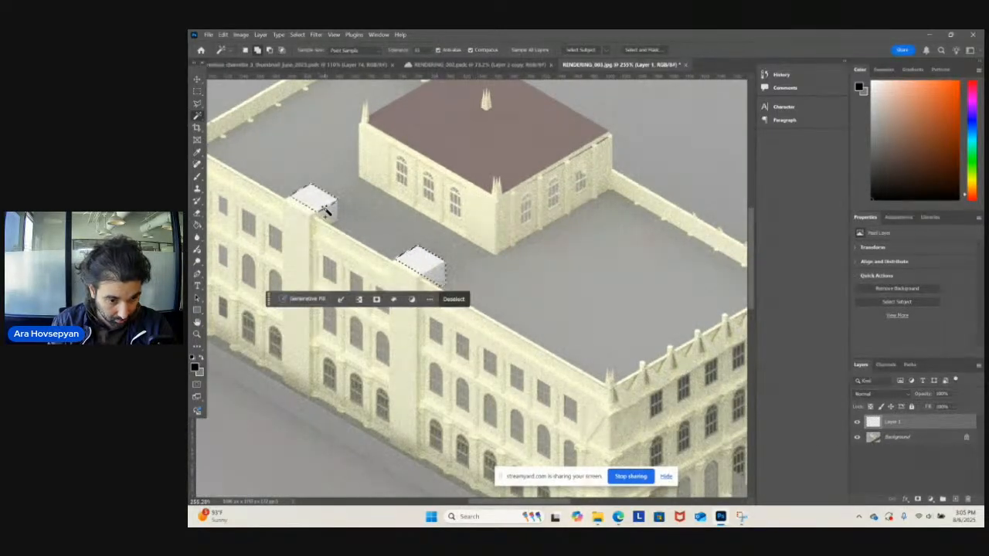
alt+click(342, 207)
alt+scroll(328, 205, up, 3)
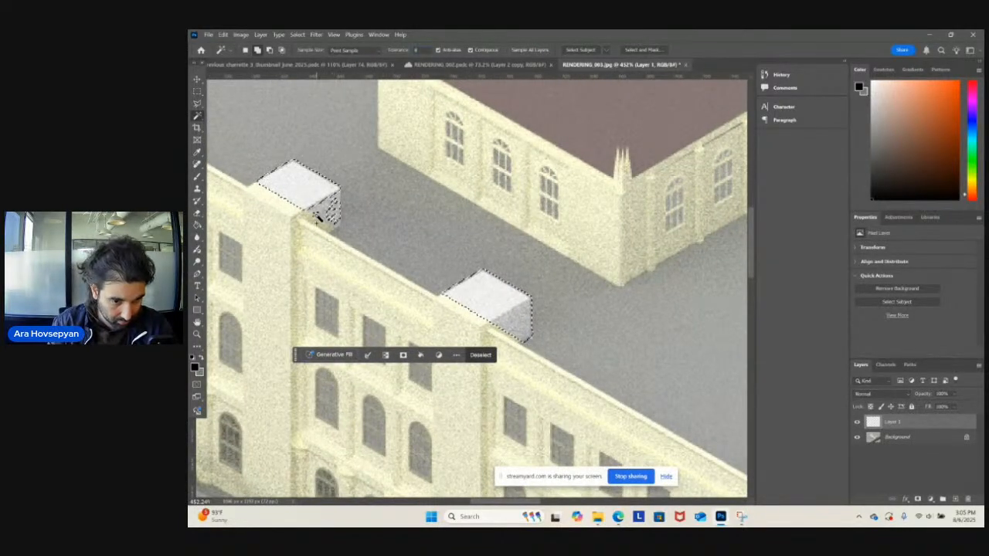
- Set the Magic Wand tolerance to 12, add the rear box's shaded side to the selection, and copy the selected boxes to a new layer
double_click(422, 50)
text(12)
shift+click(329, 207)
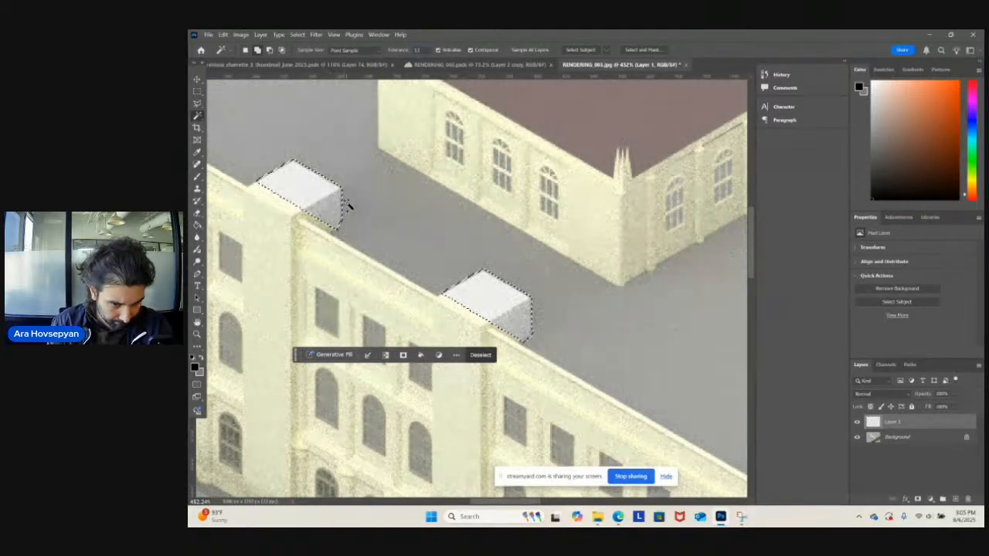
key(ctrl+j)
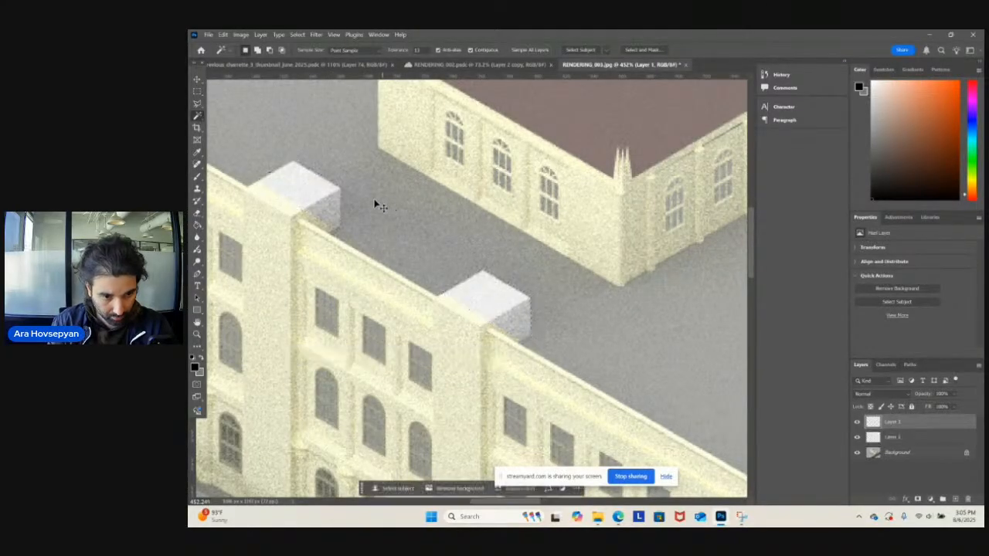
- Mute the rooftop boxes' layer with Brightness/Contrast, using a brightness of about -20 and a contrast of -50
click(240, 34)
mouse_move(259, 55)
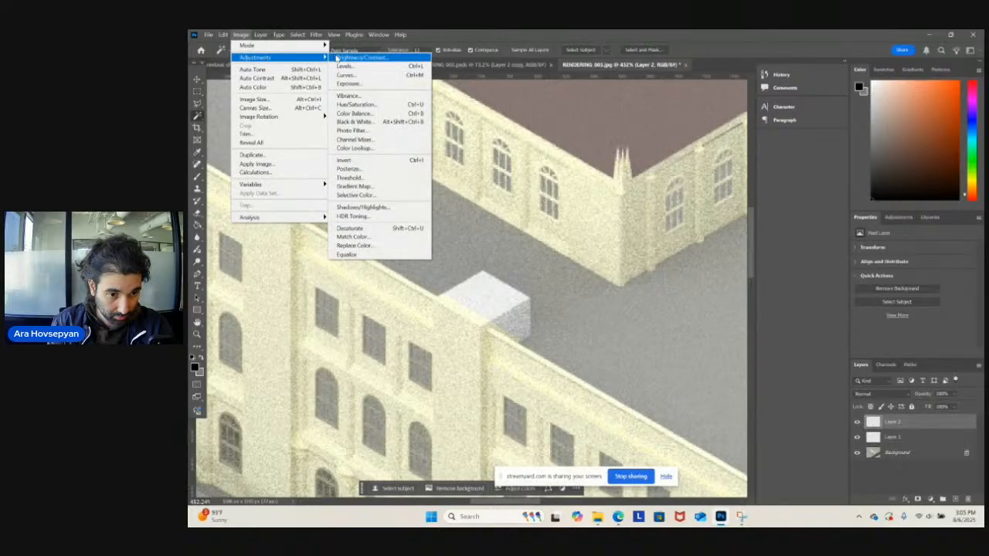
click(357, 62)
mouse_move(558, 260)
mouse_down()
mouse_move(547, 261)
mouse_move(557, 260)
mouse_up()
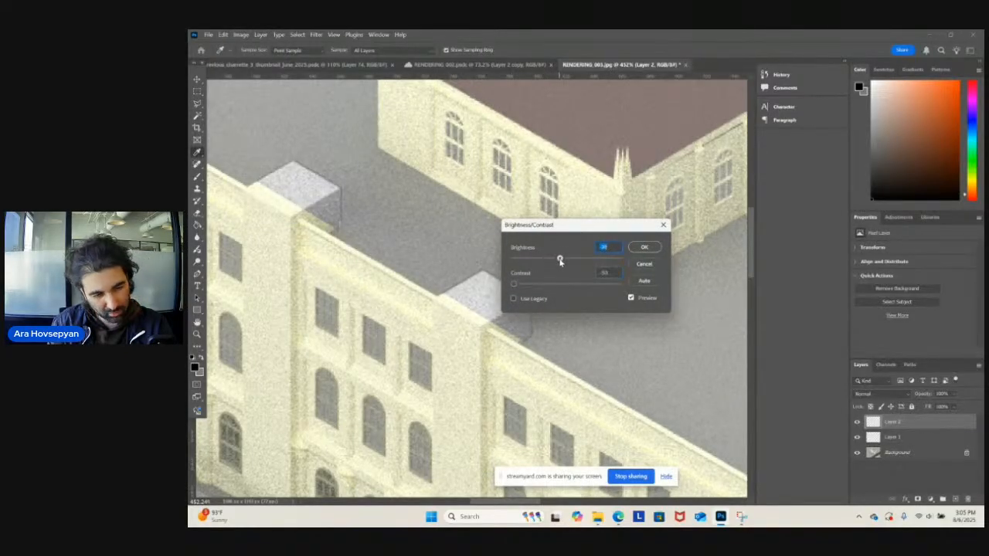
click(633, 249)
key(w)
alt+scroll(552, 243, down, 10)
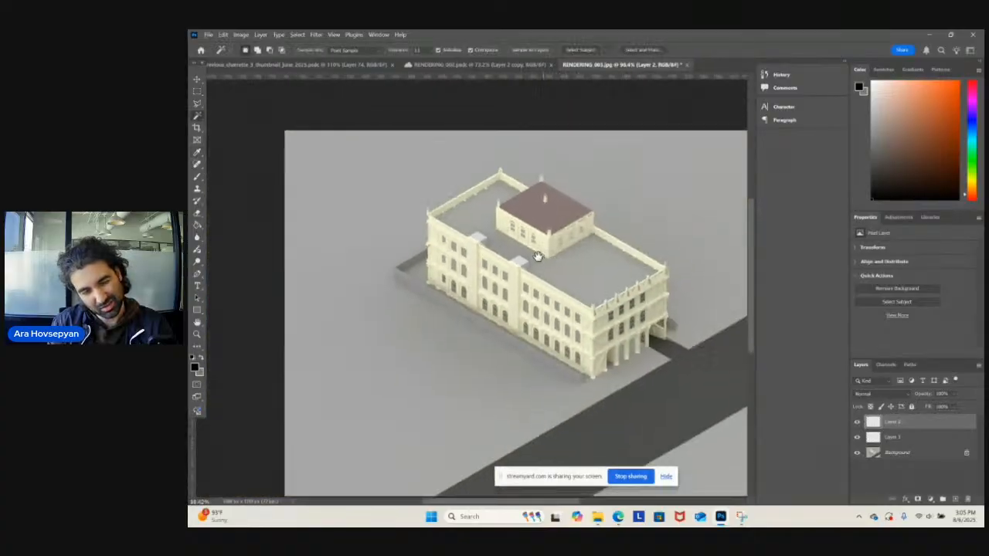
alt+scroll(550, 269, up, 2)
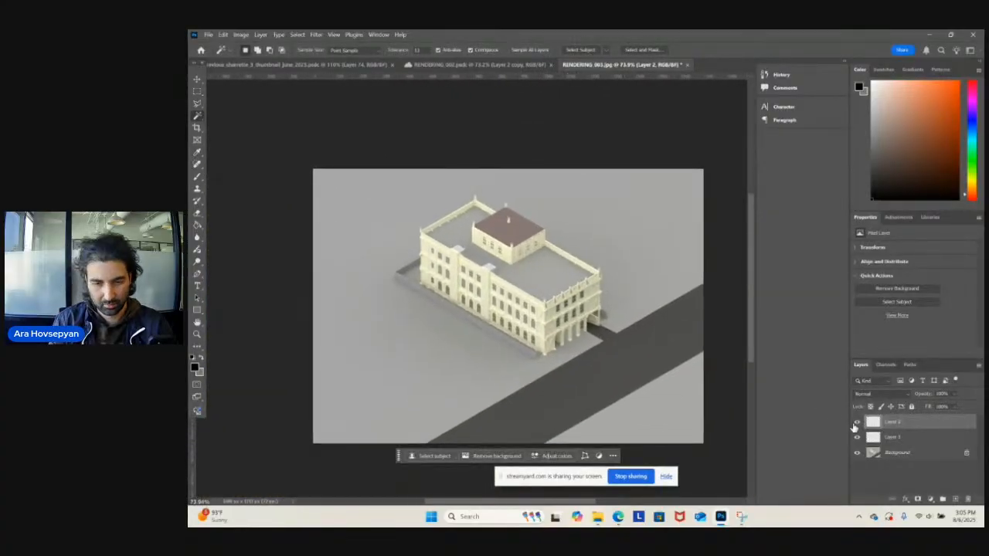
alt+scroll(471, 231, up, 6)
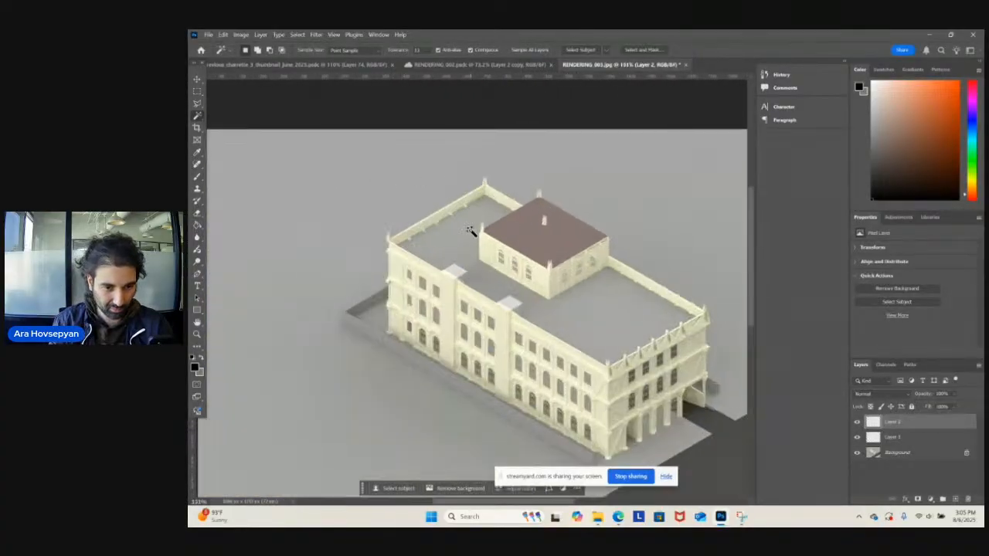
- Lower the boxes' brightness slightly and set contrast to -50 in a second Brightness/Contrast adjustment, and compare the roof with and without the layer
click(241, 34)
mouse_move(255, 57)
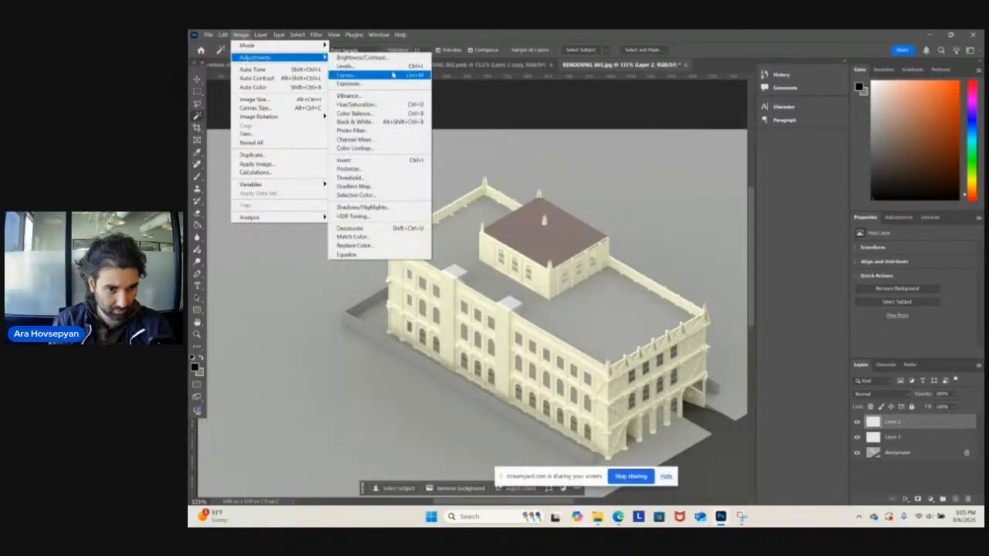
click(360, 57)
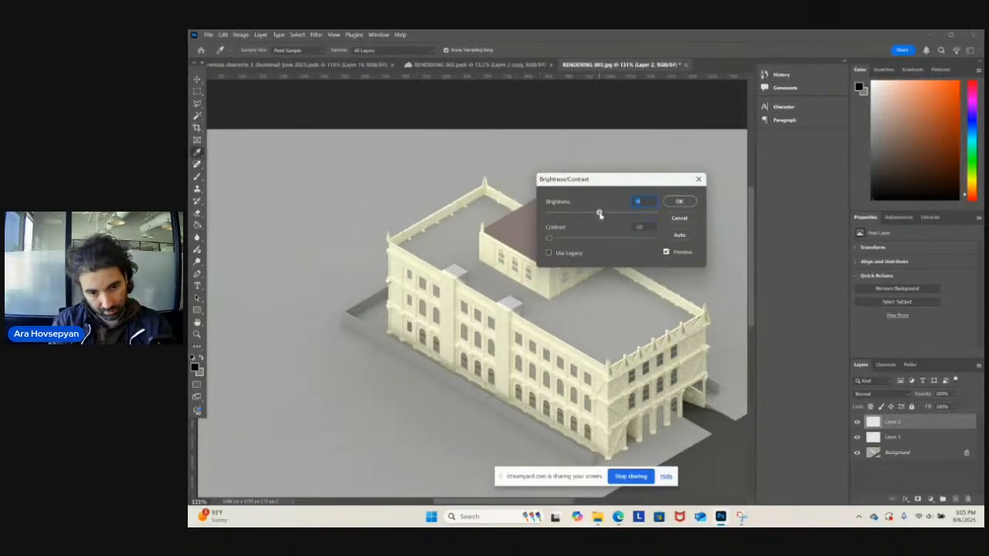
click(677, 204)
click(857, 422)
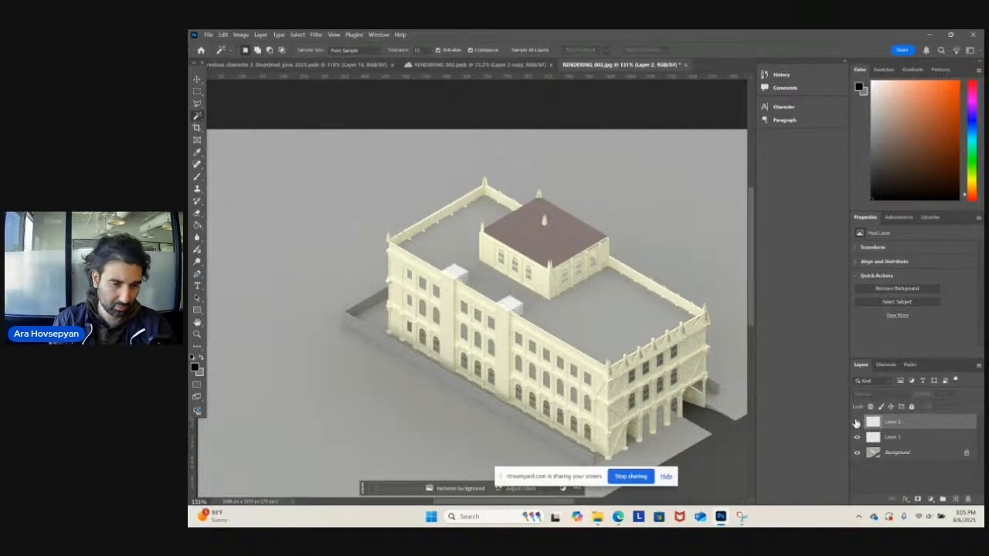
click(856, 423)
alt+scroll(530, 255, down, 4)
drag(549, 251, 517, 248)
alt+scroll(576, 248, down, 4)
alt+scroll(629, 261, up, 2)
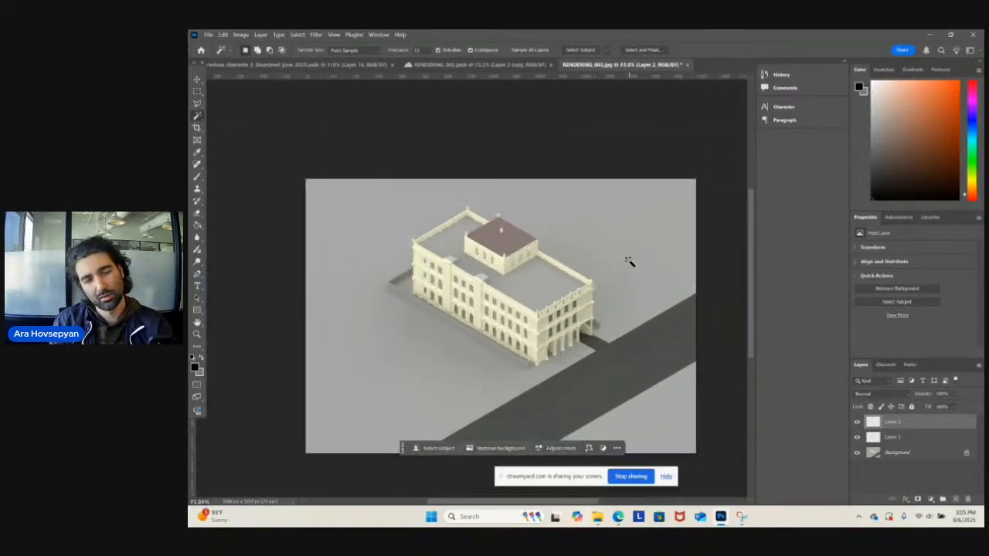
- Save the layered image as a Creative Cloud document named RENDERING_003
key(ctrl+s)
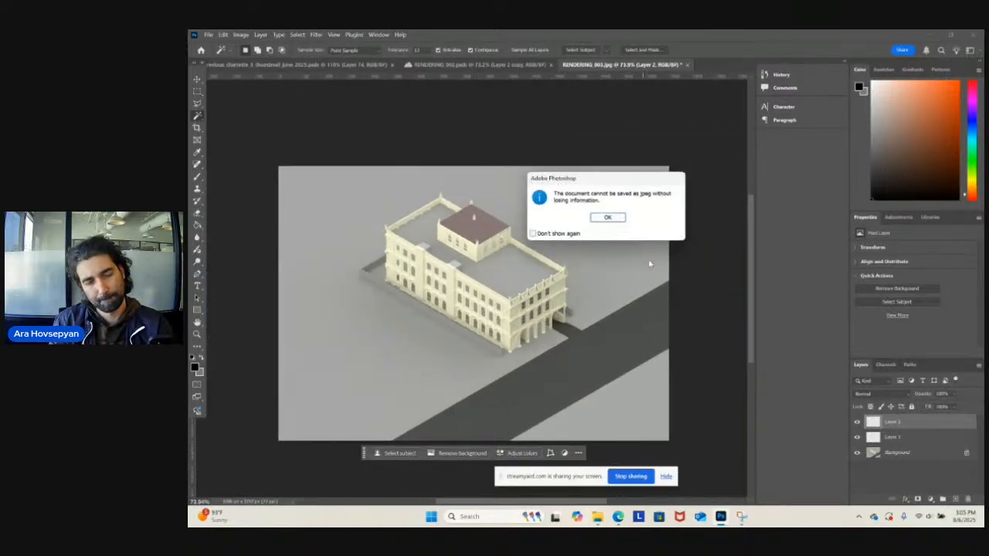
click(608, 218)
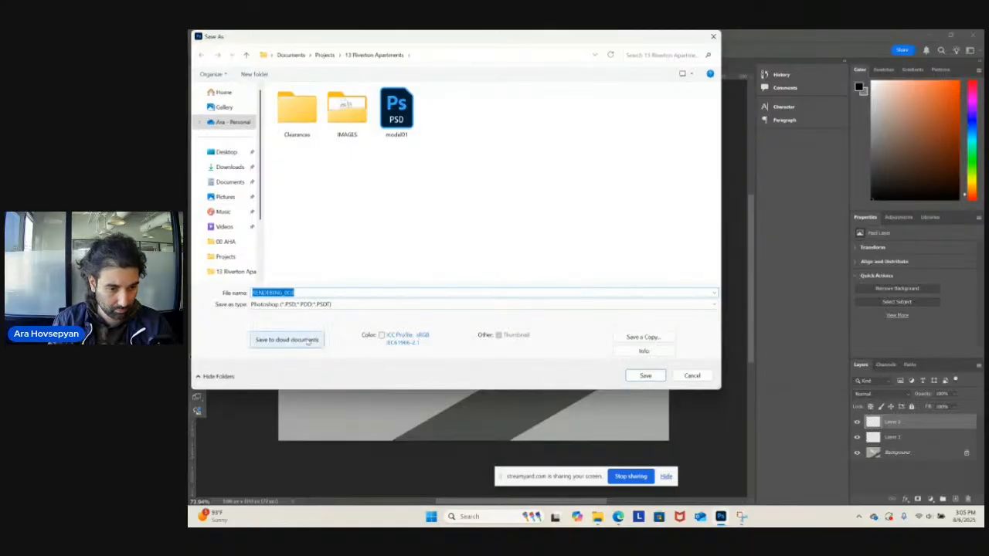
click(286, 340)
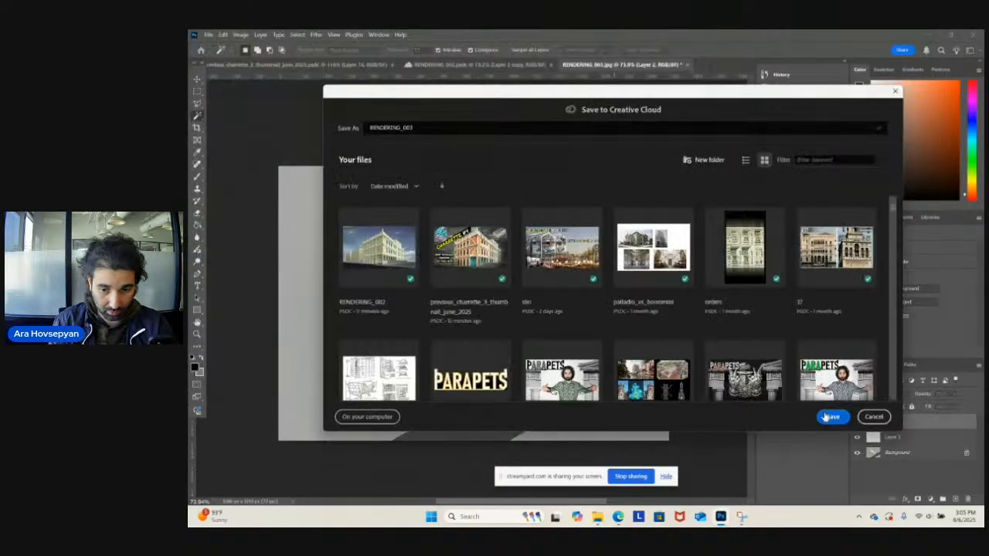
click(829, 415)
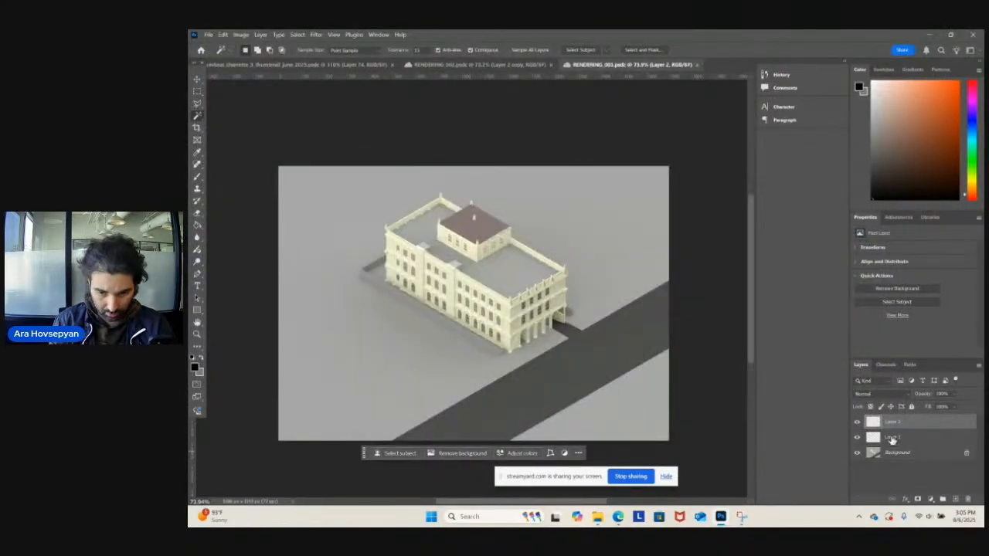
- Duplicate the background and both box layers, and merge the copies into one layer on top
click(855, 423)
click(855, 424)
shift+click(899, 453)
drag(901, 454, 956, 498)
right_click(924, 422)
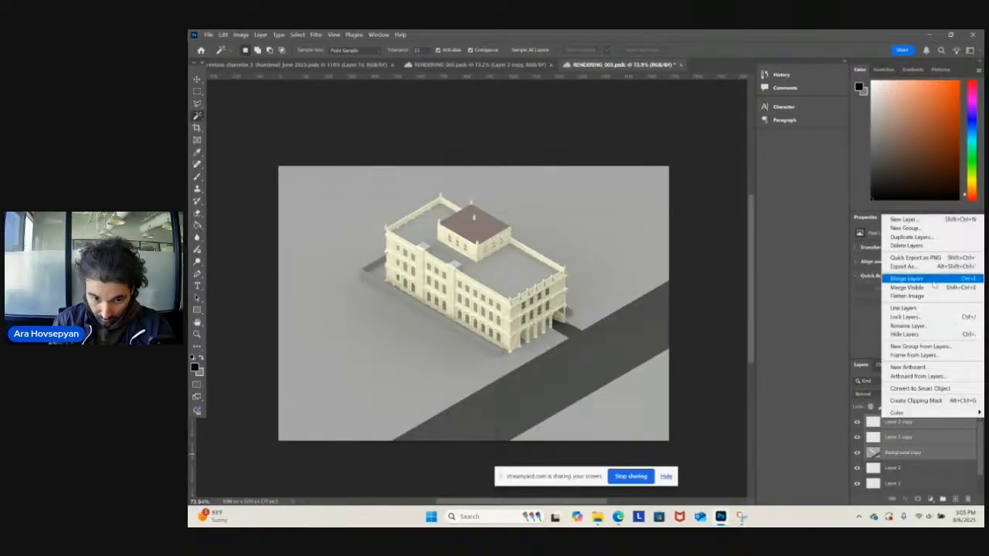
click(933, 281)
- Apply the Find Edges filter to the merged copy and set its blending mode to Multiply
click(316, 34)
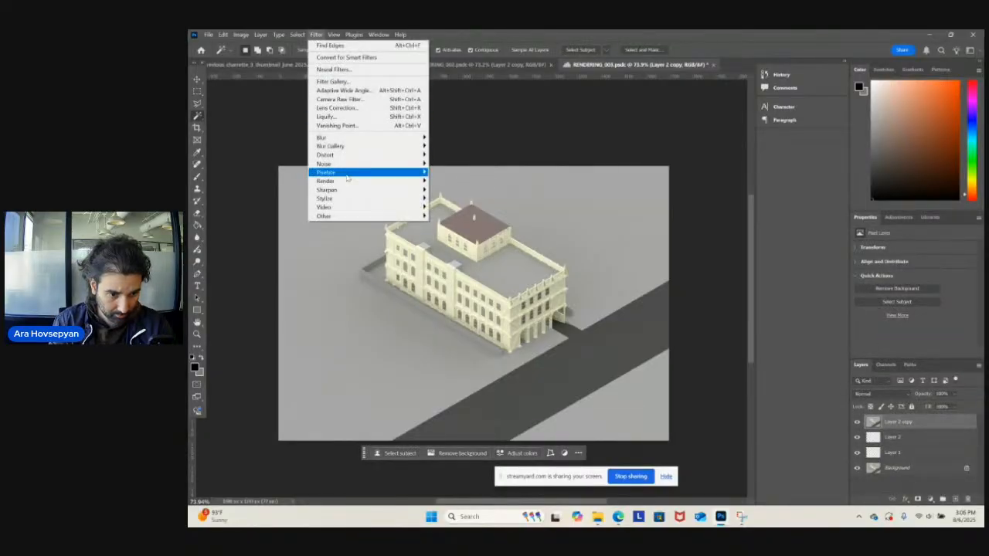
mouse_move(415, 209)
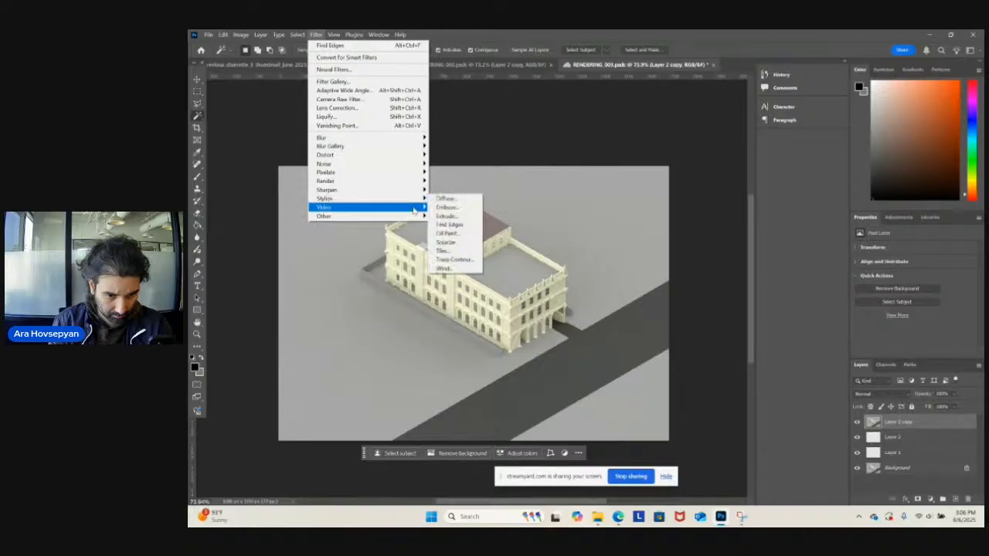
click(450, 225)
click(873, 394)
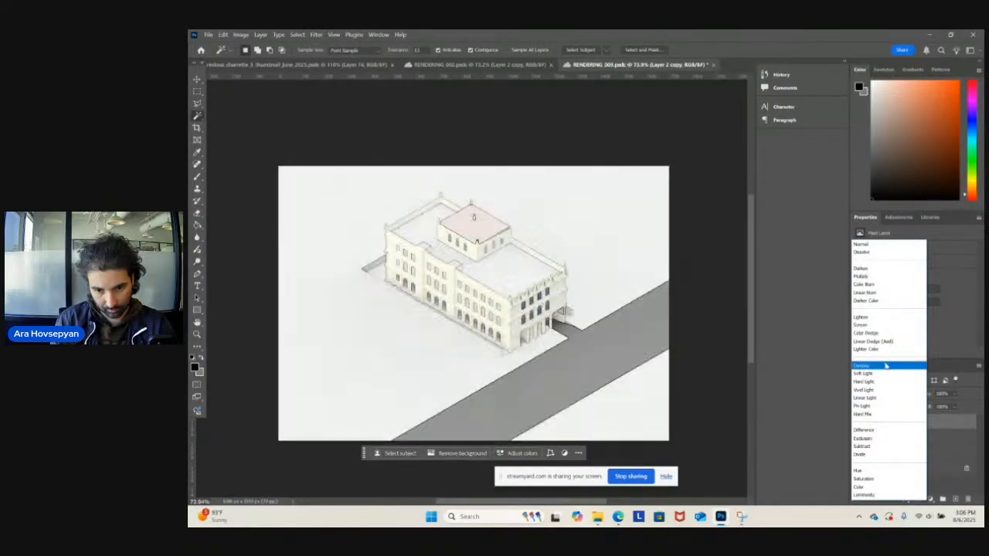
click(867, 277)
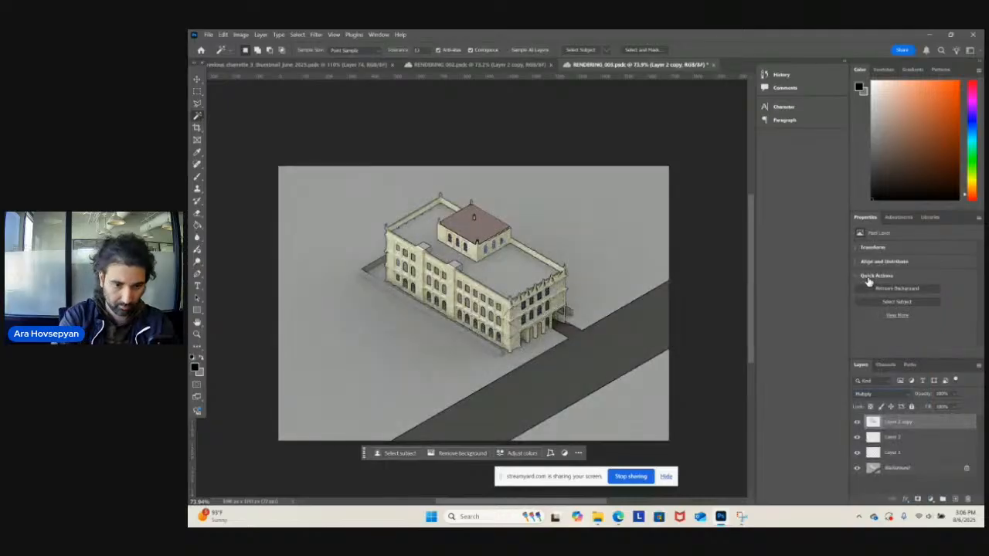
- Try the edge layer inverted with other blending modes, invert it back, and compare the image with and without it
key(ctrl+i)
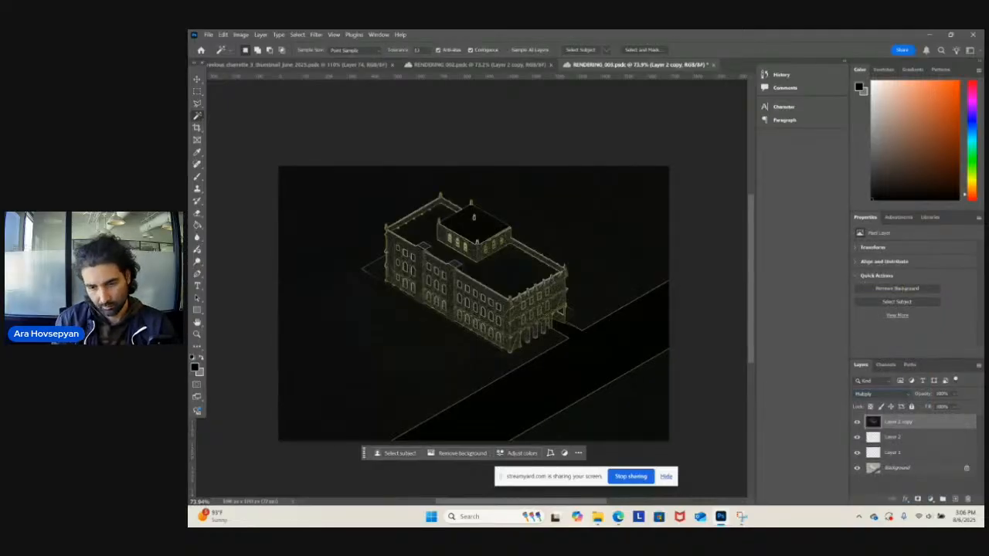
click(894, 397)
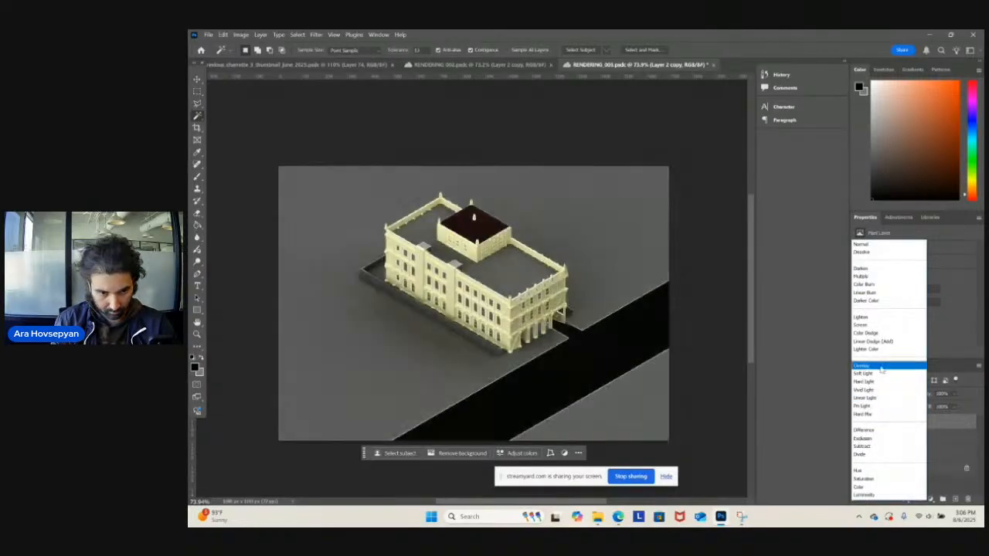
key(ctrl+i)
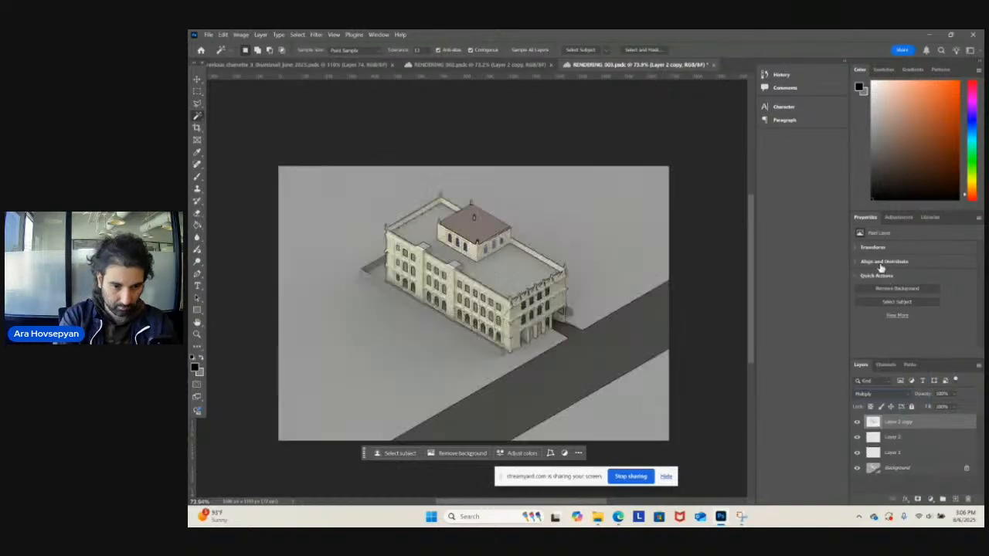
click(857, 422)
click(857, 422)
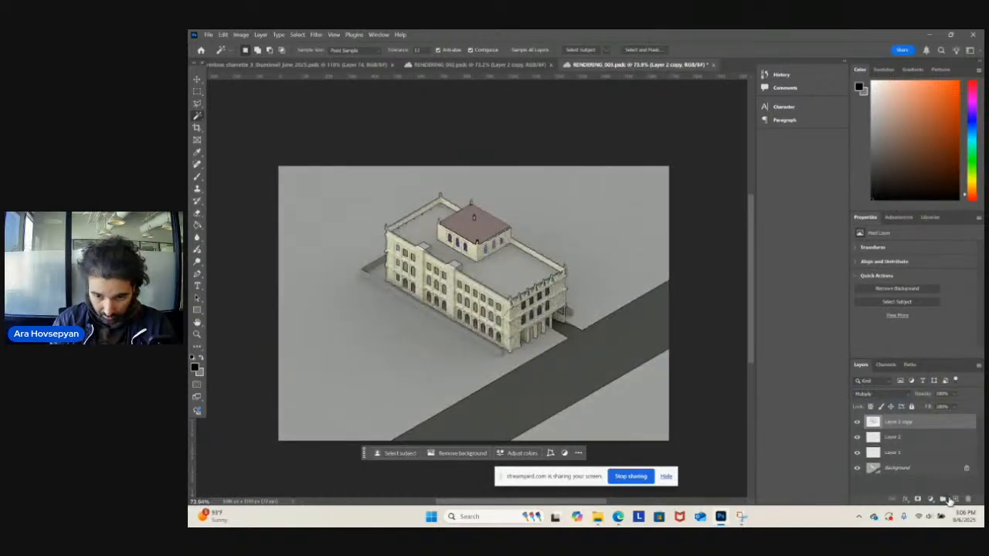
click(951, 500)
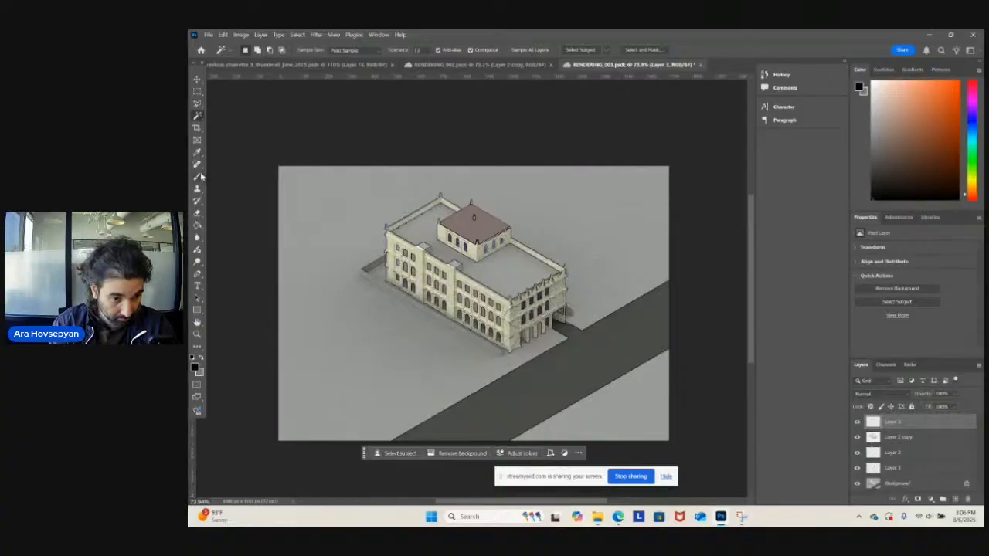
click(197, 176)
alt+scroll(364, 176, down, 3)
key(ctrl+z)
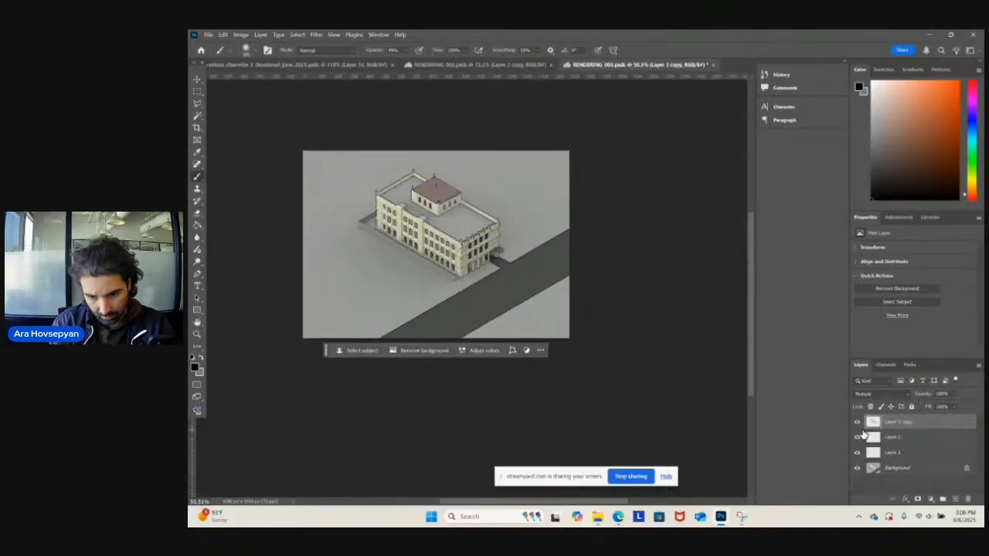
- Merge duplicates of all layers into a new top layer and darken it with brightness -150 and contrast -50
right_click(934, 453)
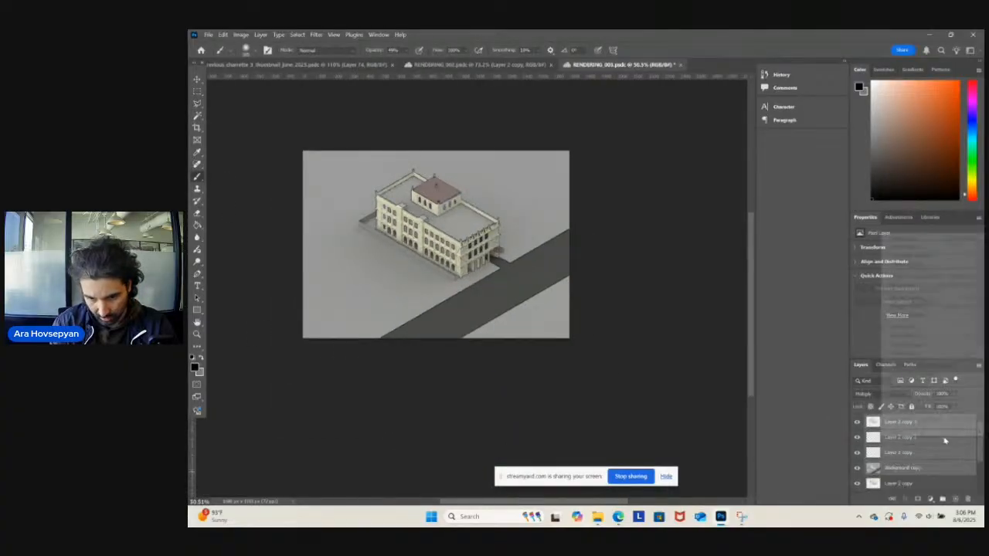
click(938, 307)
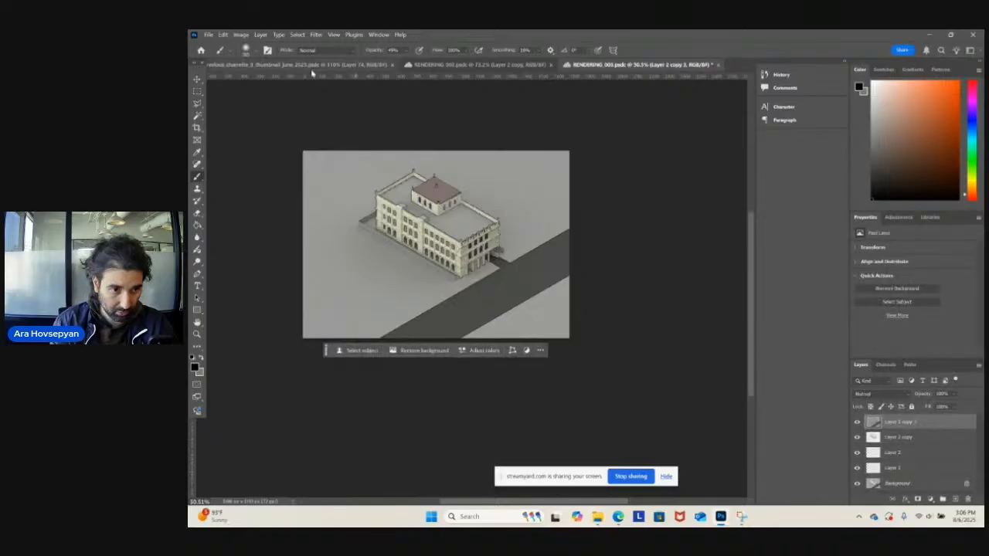
click(241, 34)
mouse_move(253, 48)
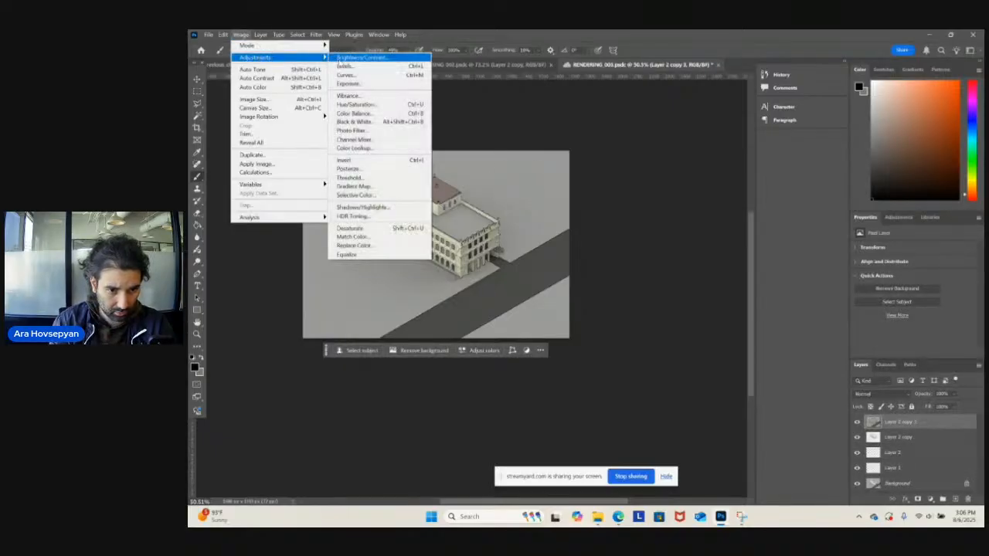
click(355, 62)
drag(522, 264, 451, 263)
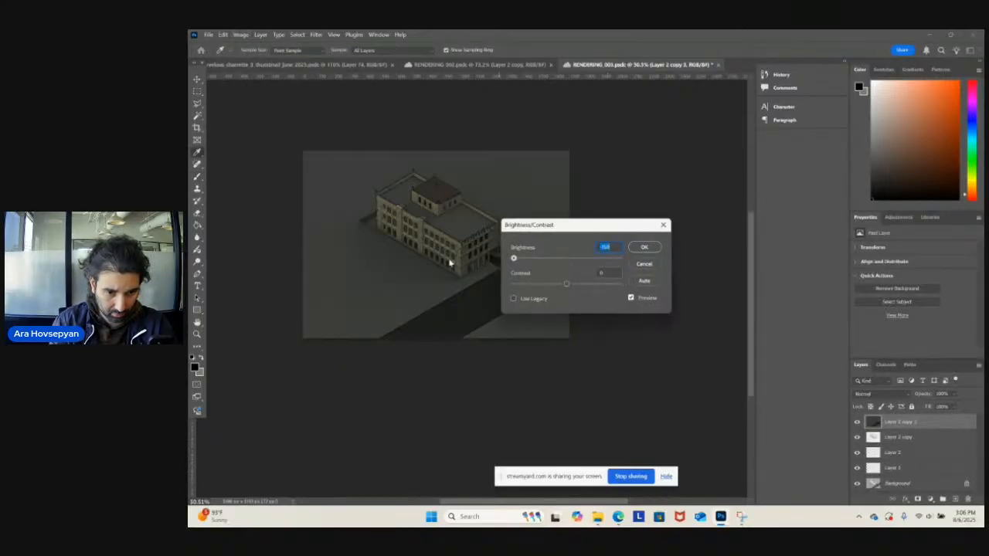
drag(564, 285, 472, 288)
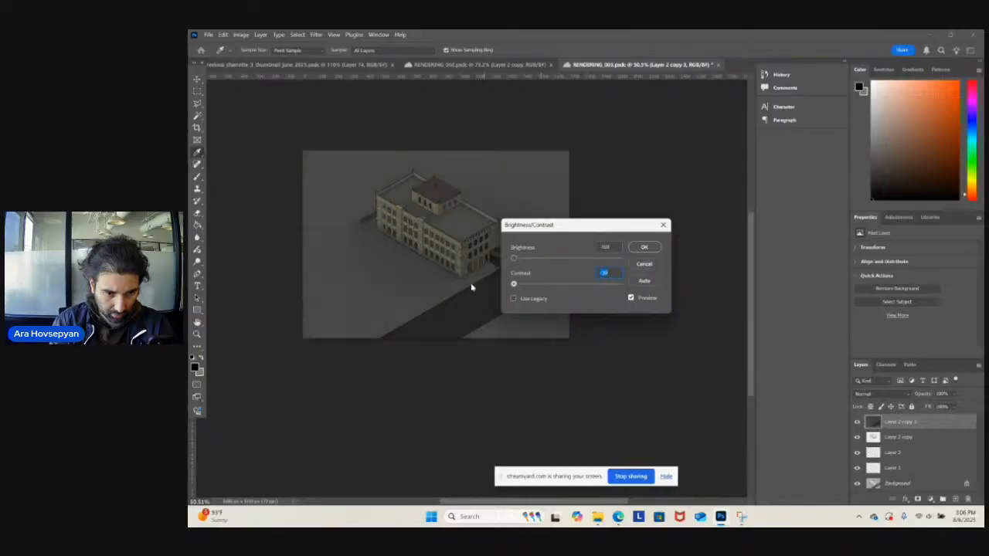
click(644, 247)
- Remove the colour from the darkened top layer with Hue/Saturation, and compare the image with and without that layer
click(240, 34)
mouse_move(255, 57)
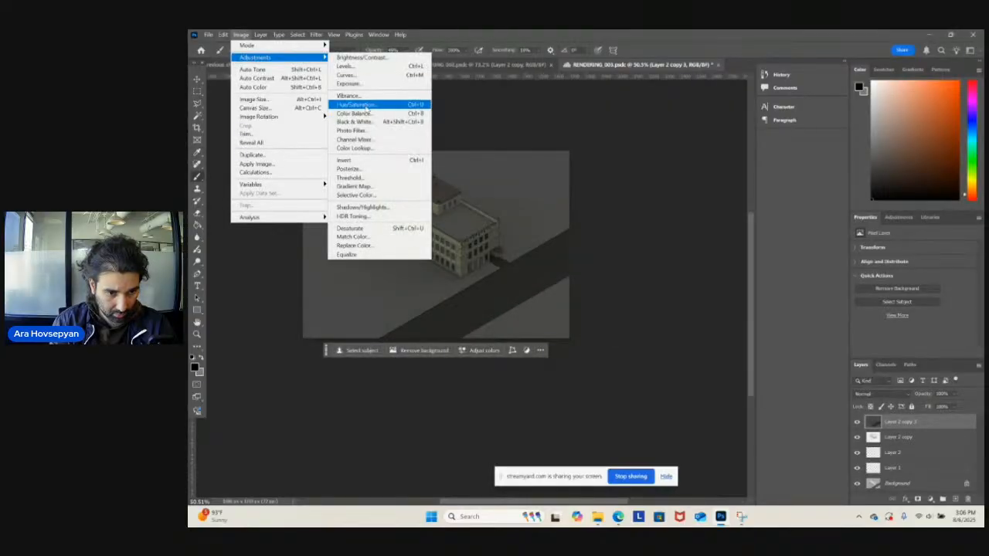
click(366, 108)
key(Escape)
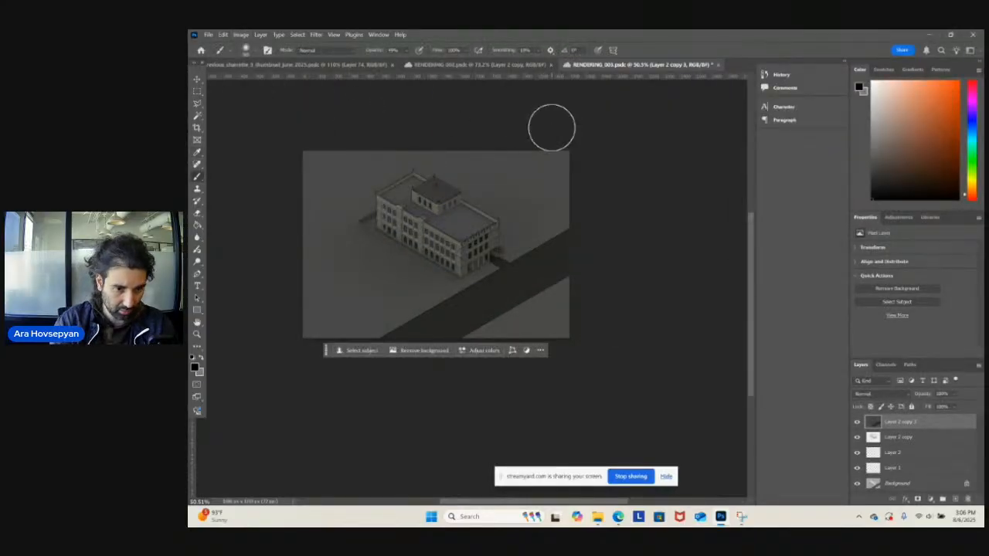
click(857, 422)
click(857, 422)
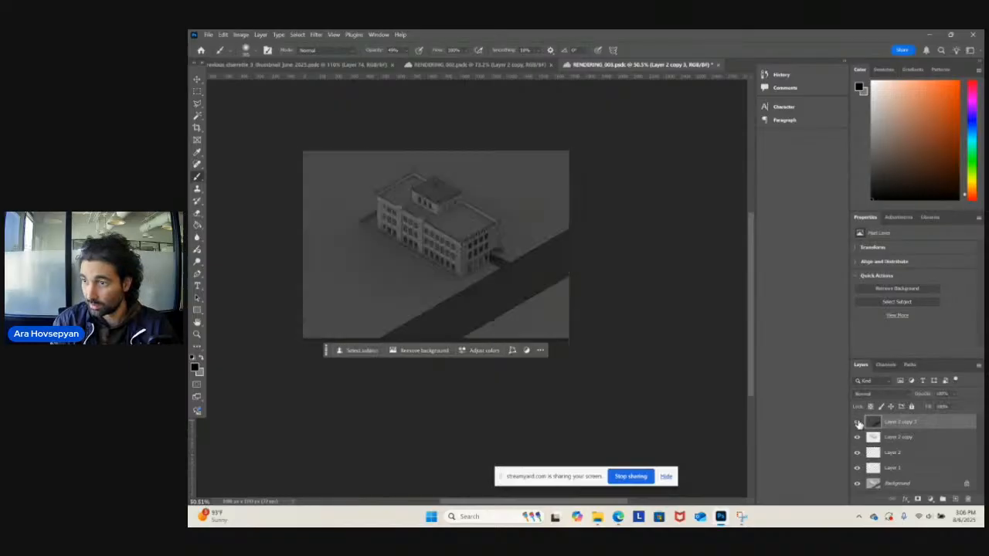
- Darken the grey top layer further with Brightness/Contrast by lowering its brightness only
click(240, 34)
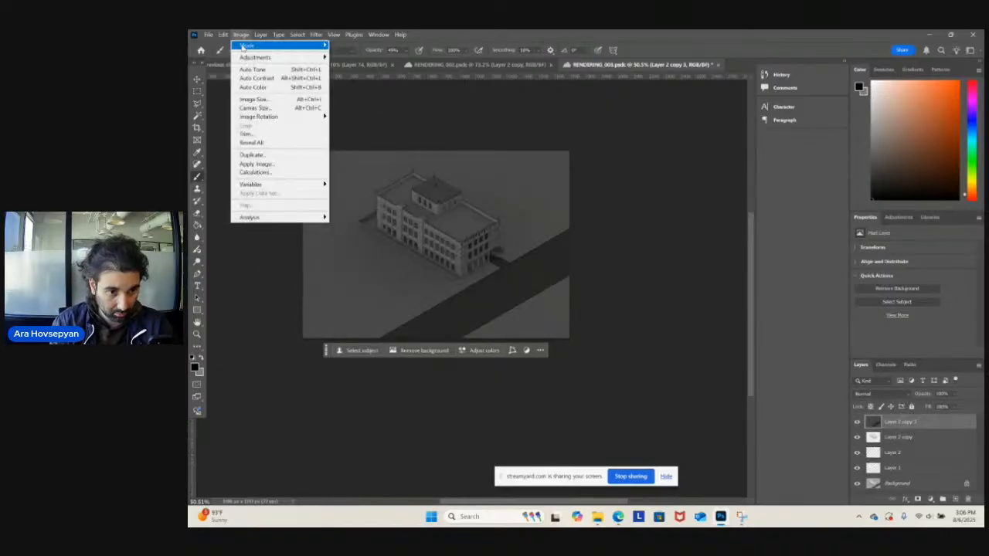
mouse_move(255, 57)
click(340, 58)
click(532, 259)
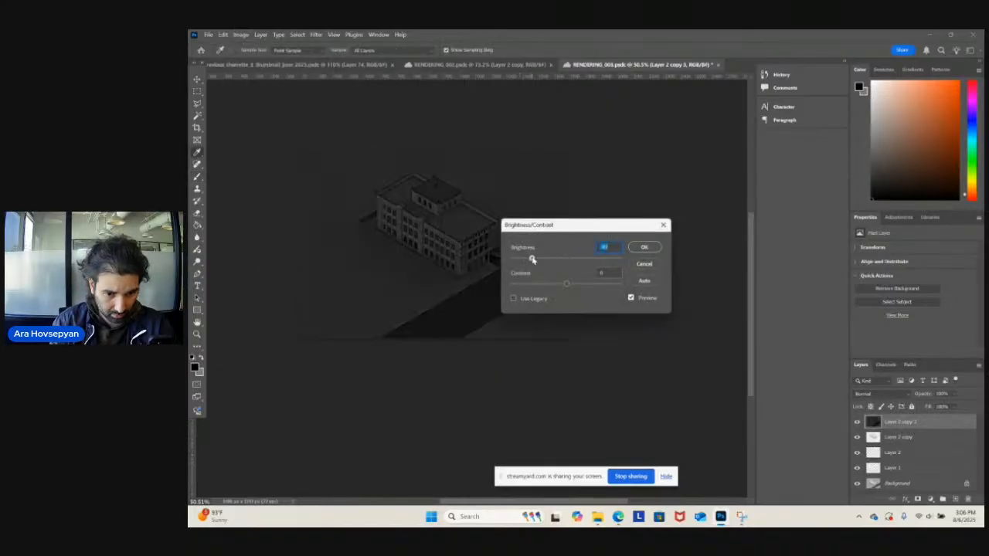
click(644, 247)
key(b)
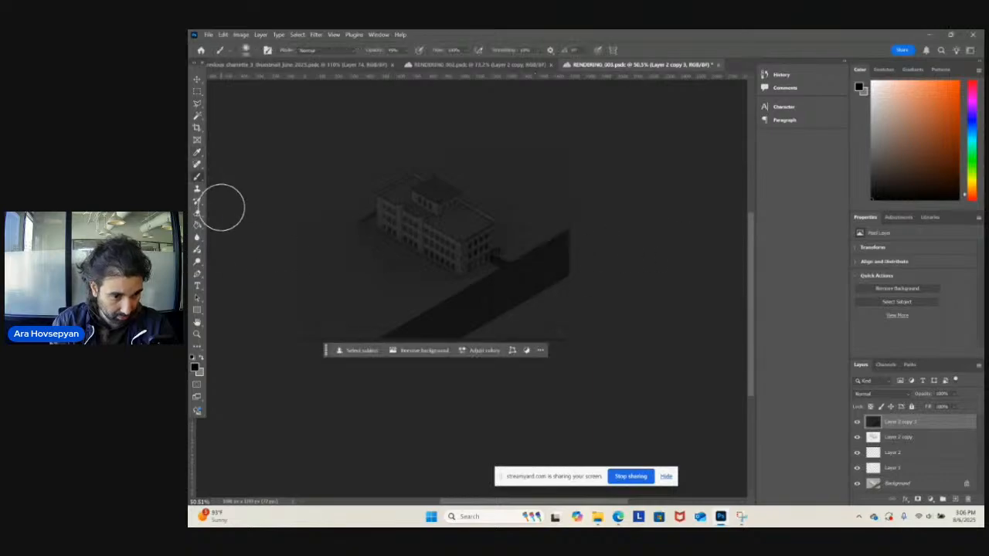
- Soften the dark grey top layer with a Gaussian Blur
click(198, 214)
key(ctrl+a)
click(197, 91)
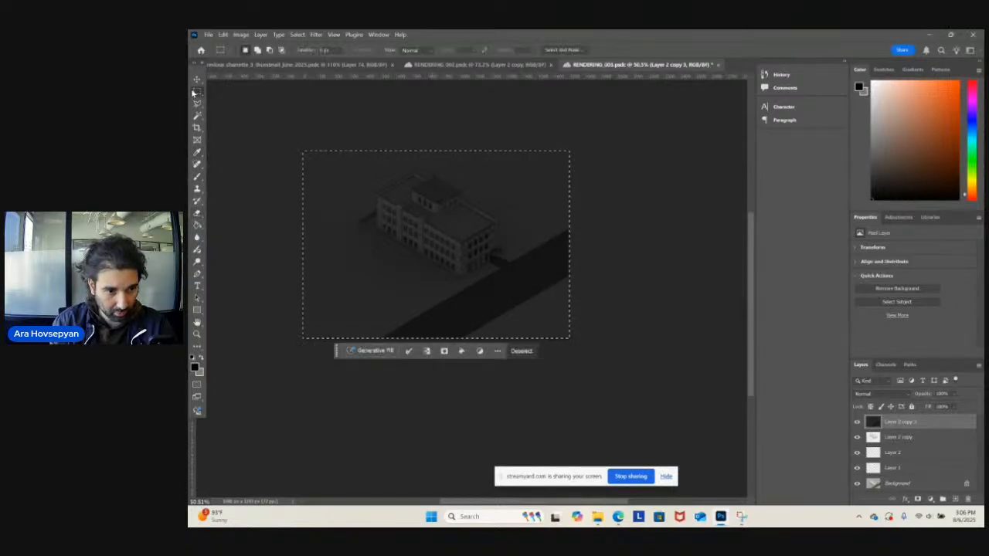
click(221, 95)
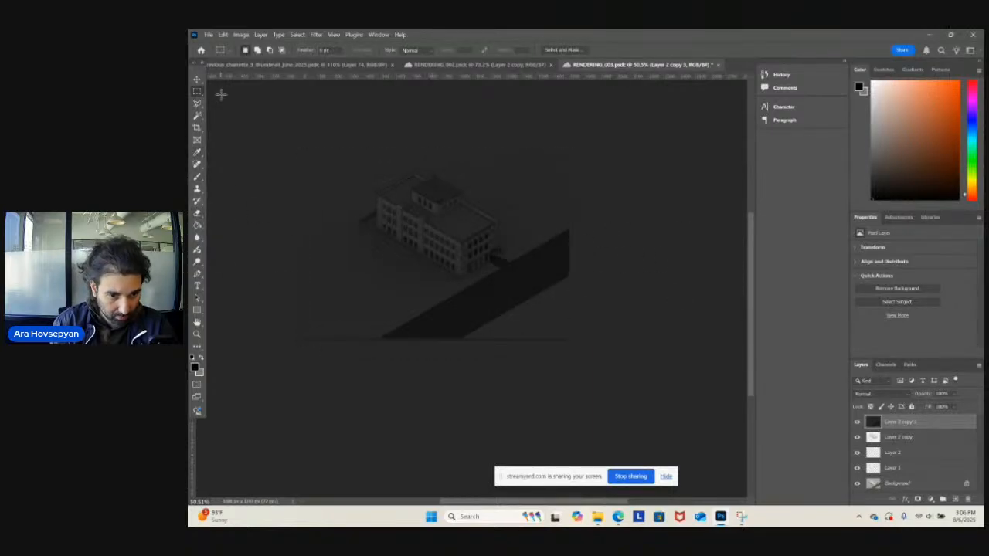
click(315, 35)
mouse_move(363, 137)
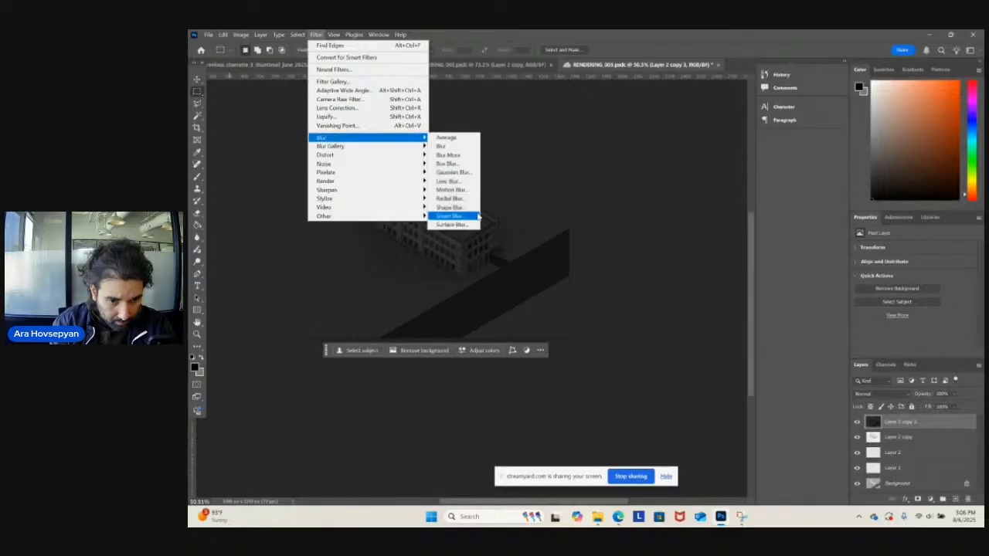
click(466, 172)
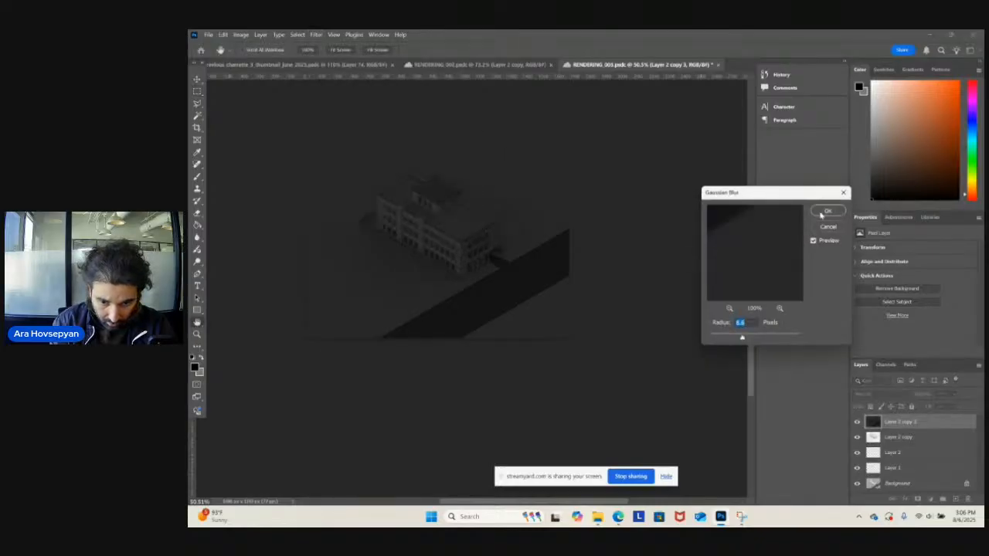
click(825, 211)
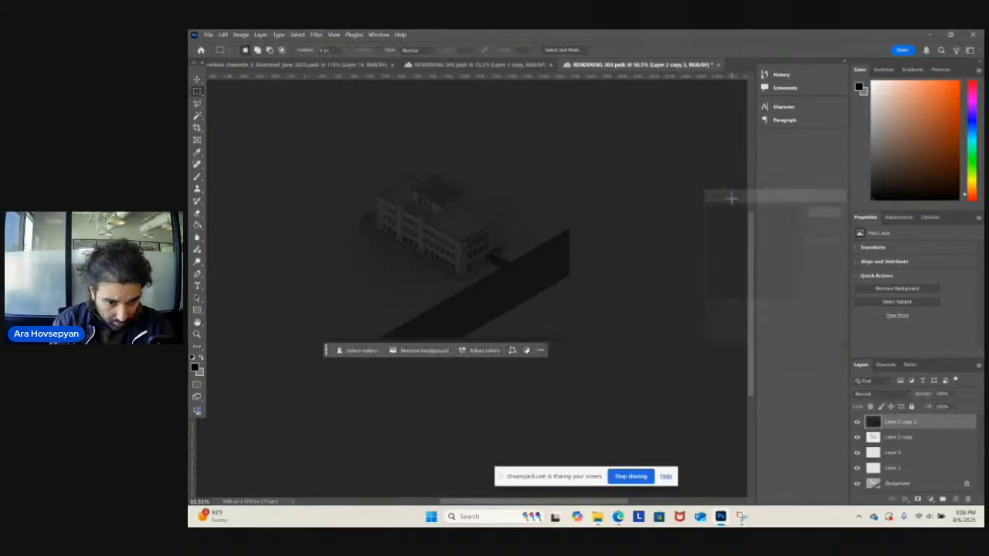
- Try erasing the dark grey layer over the building with a large soft eraser at 100% opacity, and undo the strokes
click(197, 214)
click(246, 50)
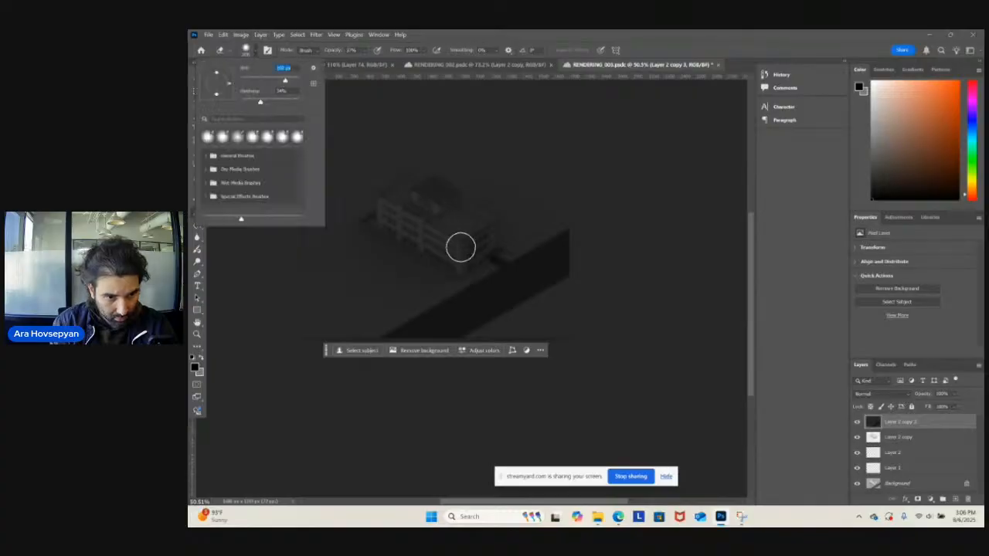
key(Return)
click(255, 51)
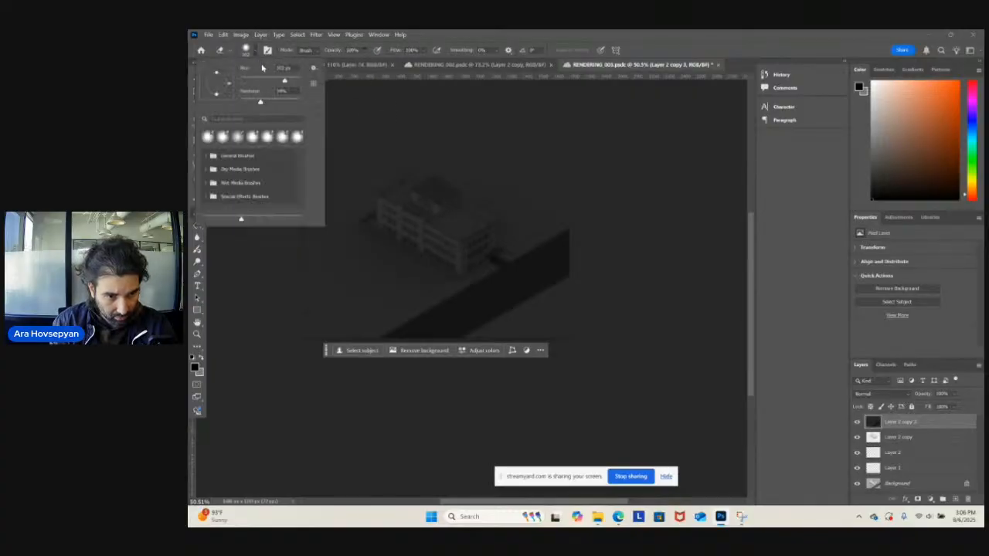
mouse_move(420, 209)
mouse_down()
mouse_move(475, 236)
mouse_move(419, 203)
mouse_move(440, 232)
mouse_up()
key(ctrl+z)
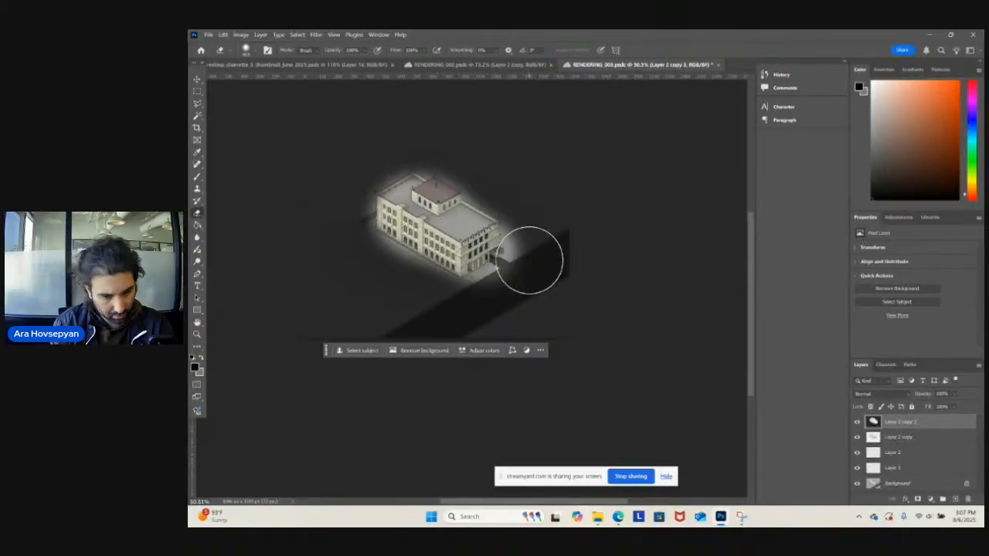
key(ctrl+z)
mouse_move(405, 198)
mouse_down()
mouse_move(386, 195)
mouse_move(477, 259)
mouse_up()
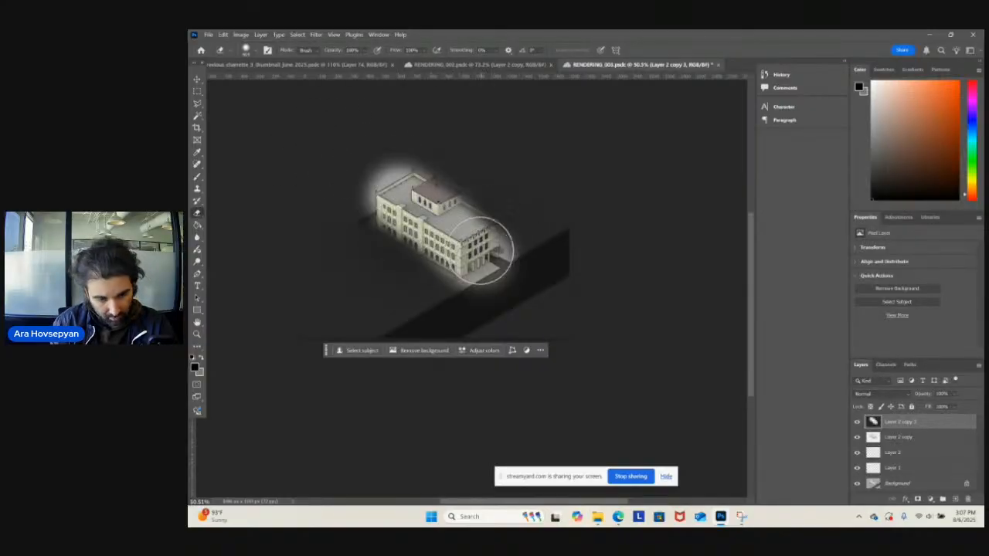
key(ctrl+z)
- Set the eraser opacity to 41% and partly erase the dark grey layer over the building, the road and the surrounding ground
click(361, 51)
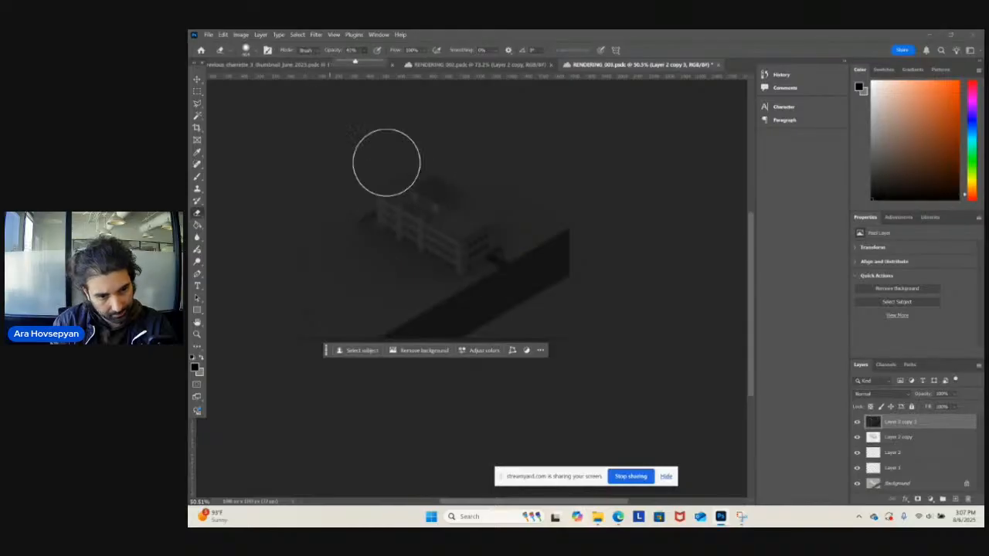
mouse_move(398, 190)
mouse_down()
mouse_move(473, 247)
mouse_move(554, 283)
mouse_move(446, 242)
mouse_move(517, 283)
mouse_move(441, 222)
mouse_move(384, 221)
mouse_move(532, 252)
mouse_move(441, 214)
mouse_move(411, 224)
mouse_move(486, 270)
mouse_move(521, 263)
mouse_move(541, 274)
mouse_move(392, 362)
mouse_move(596, 221)
mouse_move(459, 304)
mouse_move(443, 218)
mouse_move(313, 170)
mouse_move(364, 177)
mouse_move(488, 260)
mouse_move(347, 142)
mouse_move(524, 256)
mouse_up()
key(ctrl+z)
key(ctrl+z)
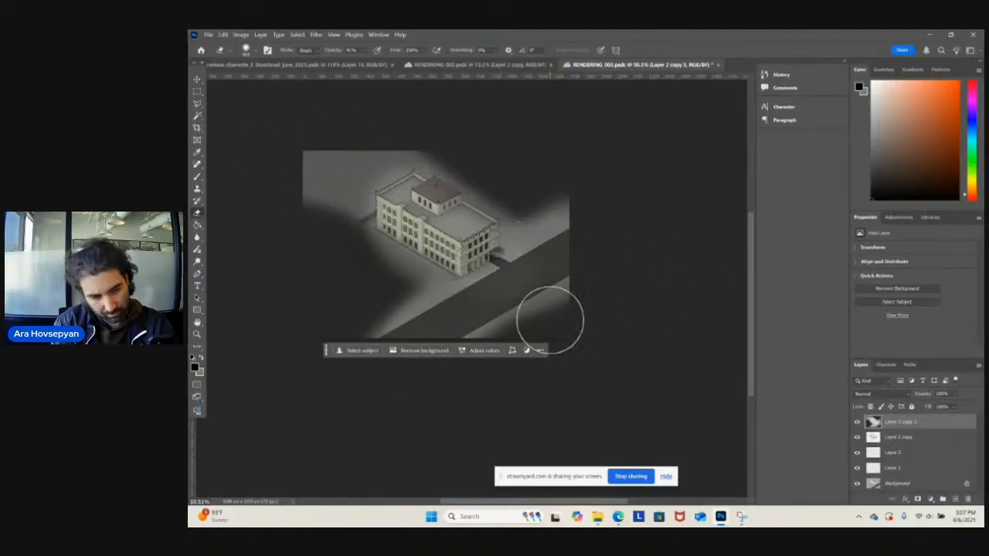
drag(311, 350, 587, 279)
key(ctrl+z)
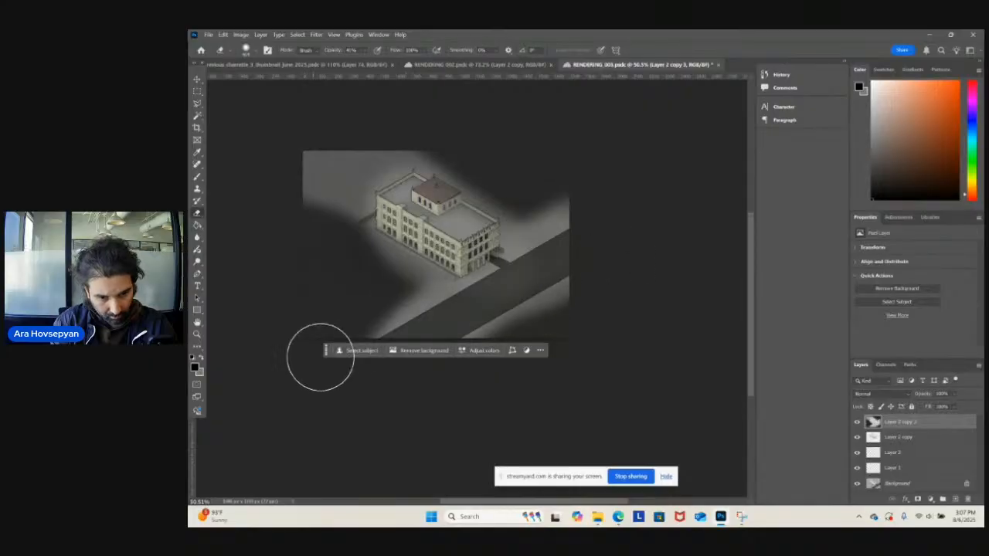
mouse_move(321, 358)
mouse_down()
mouse_move(464, 298)
mouse_move(318, 358)
mouse_move(559, 238)
mouse_move(625, 228)
mouse_up()
key(ctrl+z)
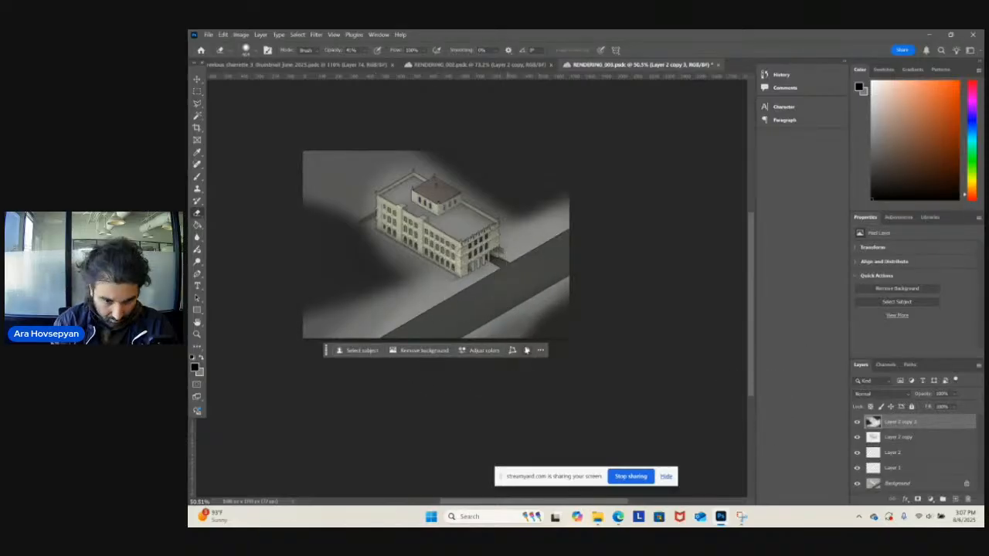
- Lower the dark grey layer's opacity to about 60% and erase more of its dark patches around the building
click(930, 408)
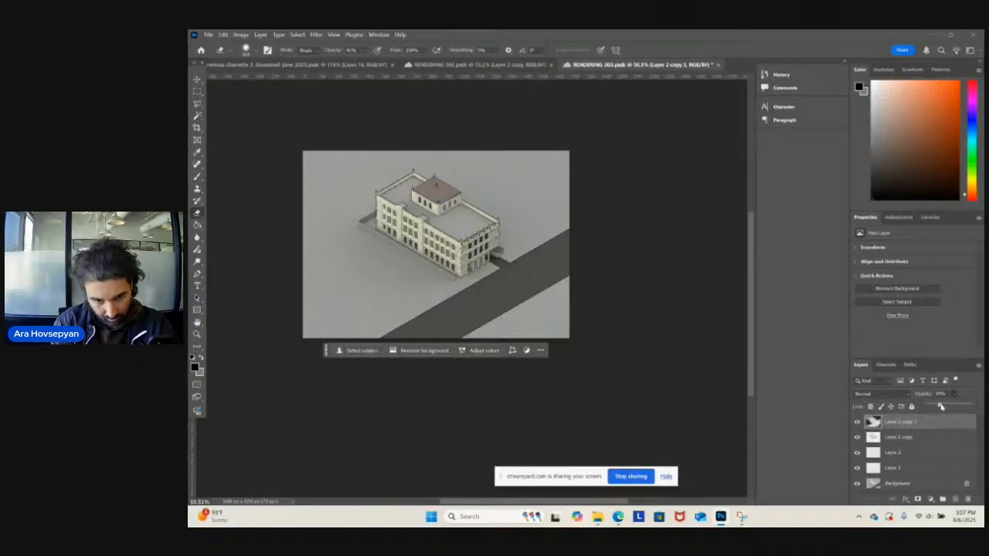
drag(940, 407, 957, 410)
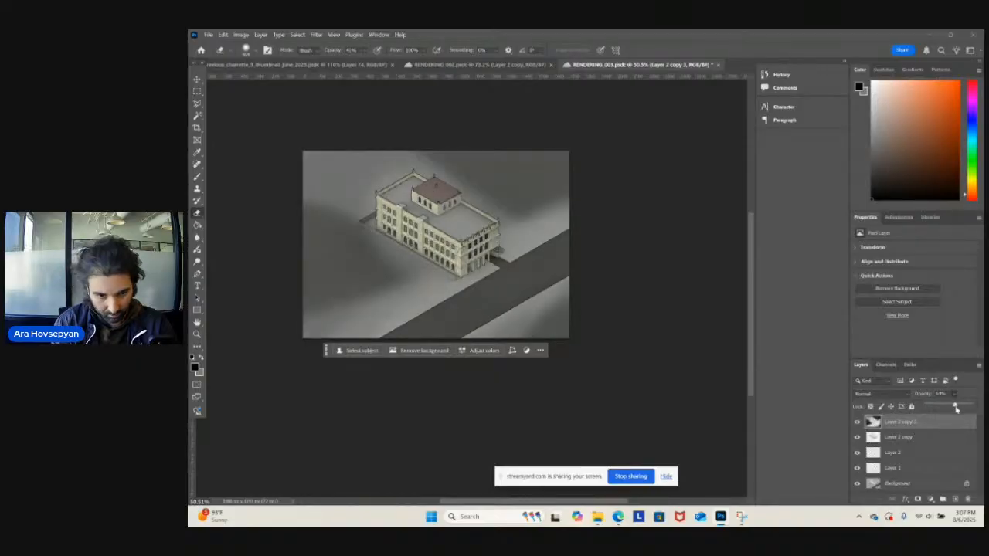
click(384, 210)
click(533, 294)
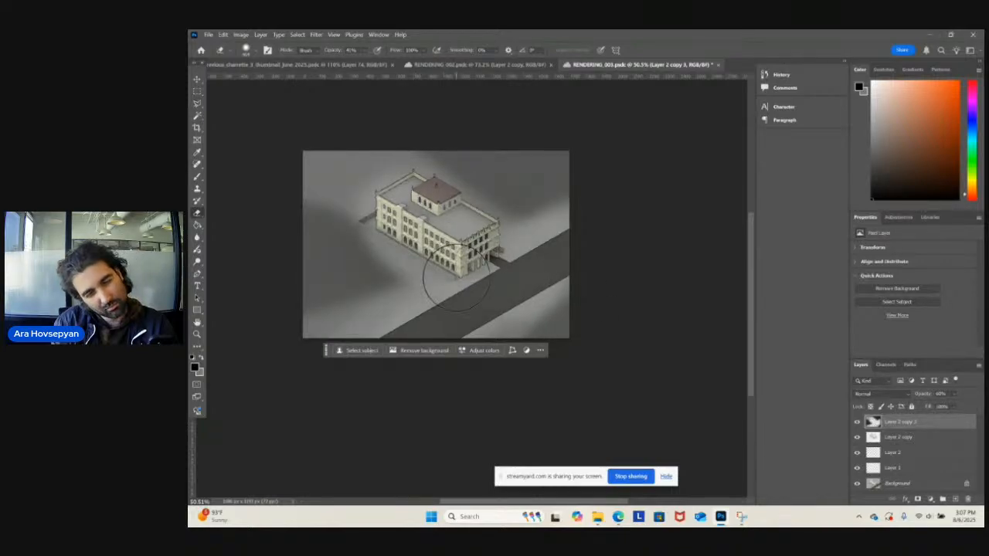
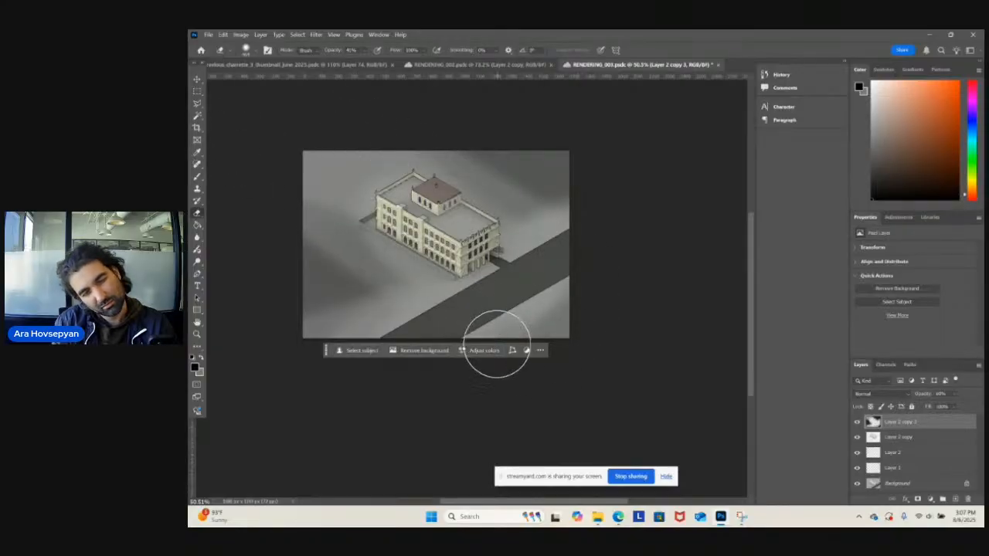
alt+scroll(612, 340, down, 2)
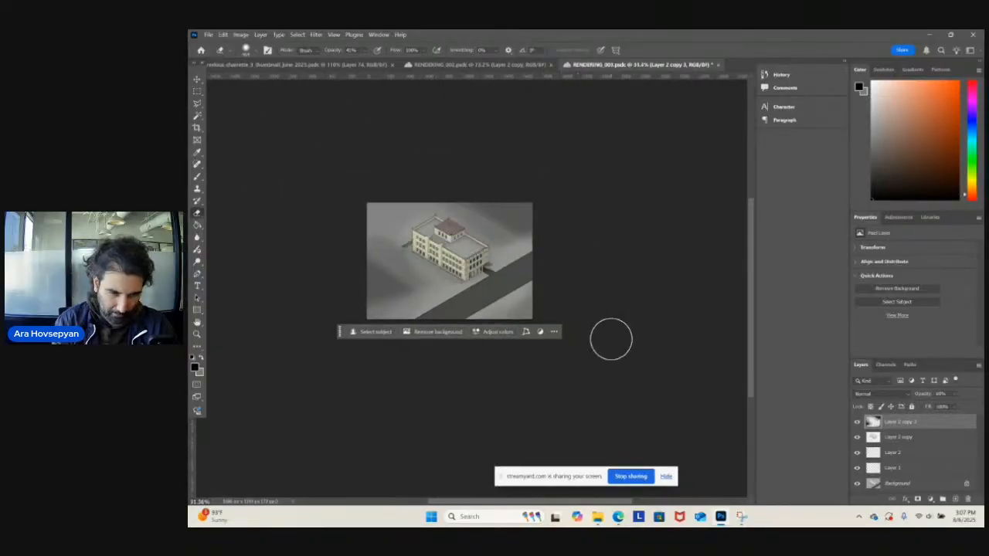
alt+scroll(690, 357, up, 1)
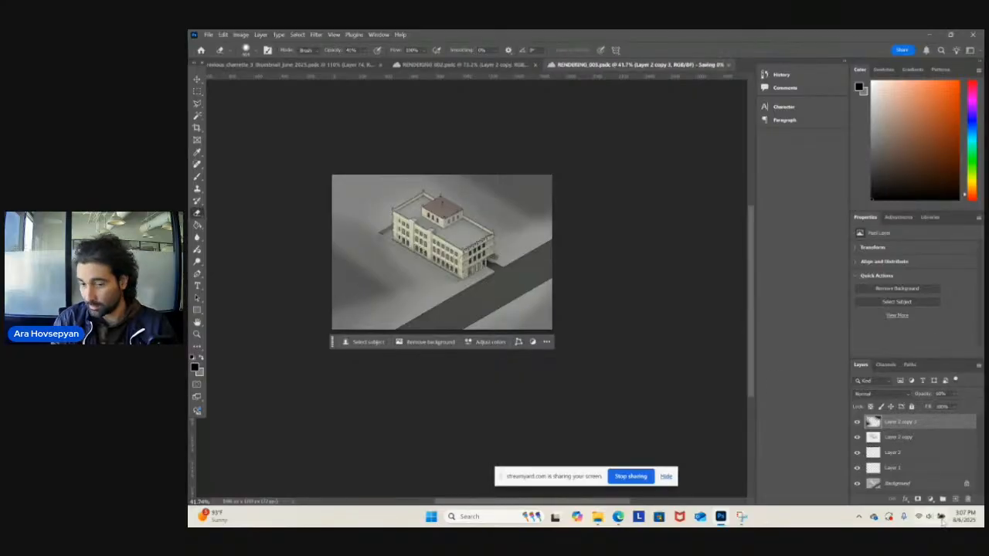
- Paint a soft black vignette around the image edges on a new top layer with the Brush tool, and save the document
key(ctrl+shift+alt+n)
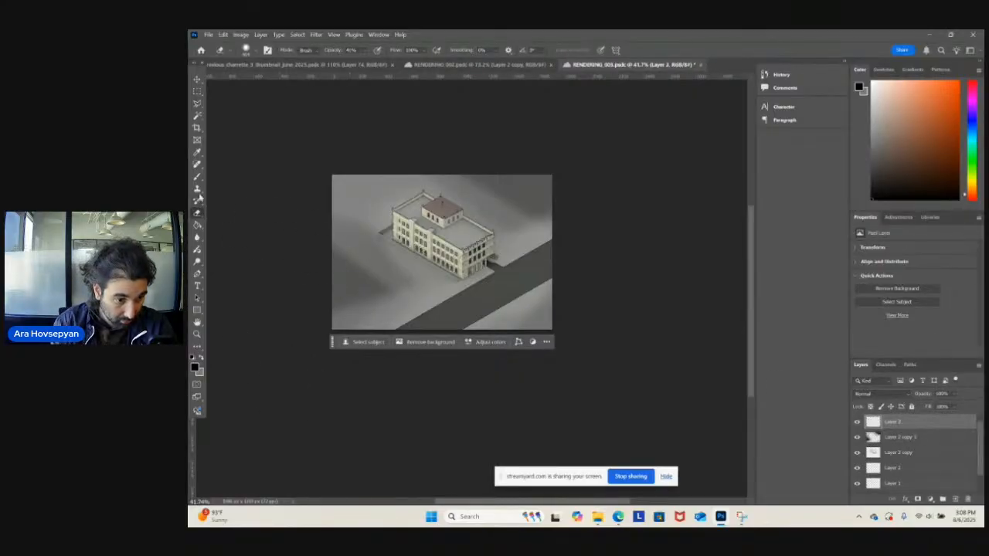
click(198, 177)
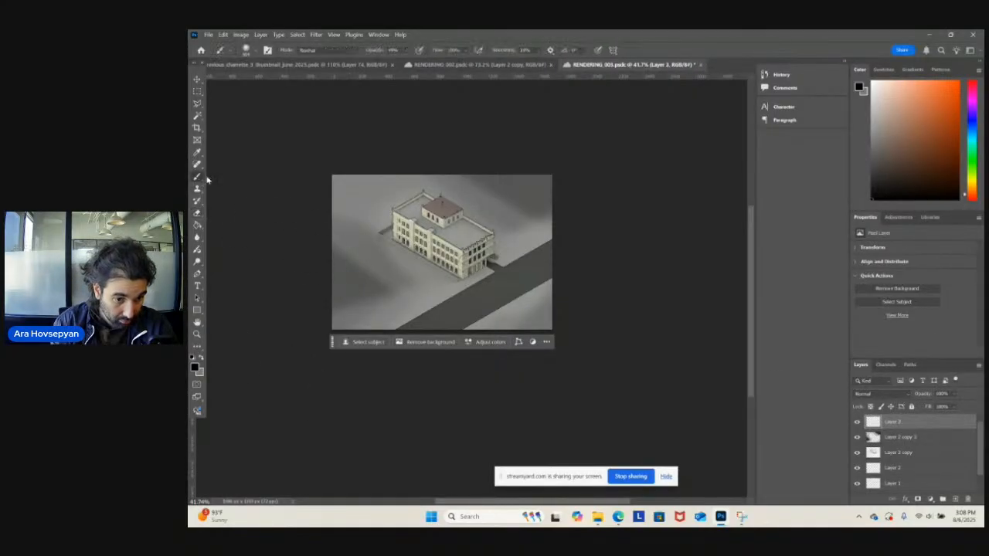
click(246, 51)
click(371, 133)
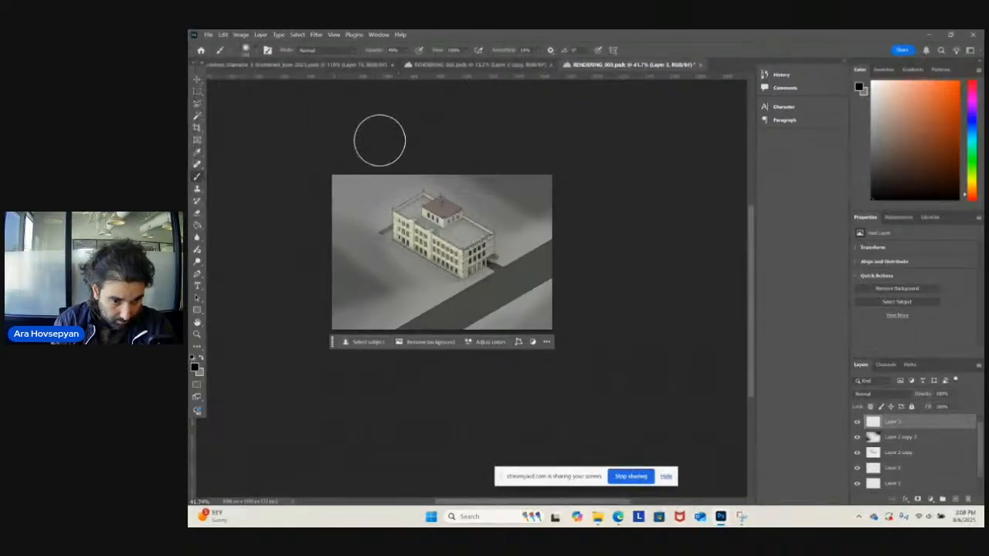
mouse_move(426, 387)
mouse_down()
mouse_move(585, 322)
mouse_move(530, 337)
mouse_move(409, 108)
mouse_move(355, 191)
mouse_move(320, 305)
mouse_move(594, 256)
mouse_up()
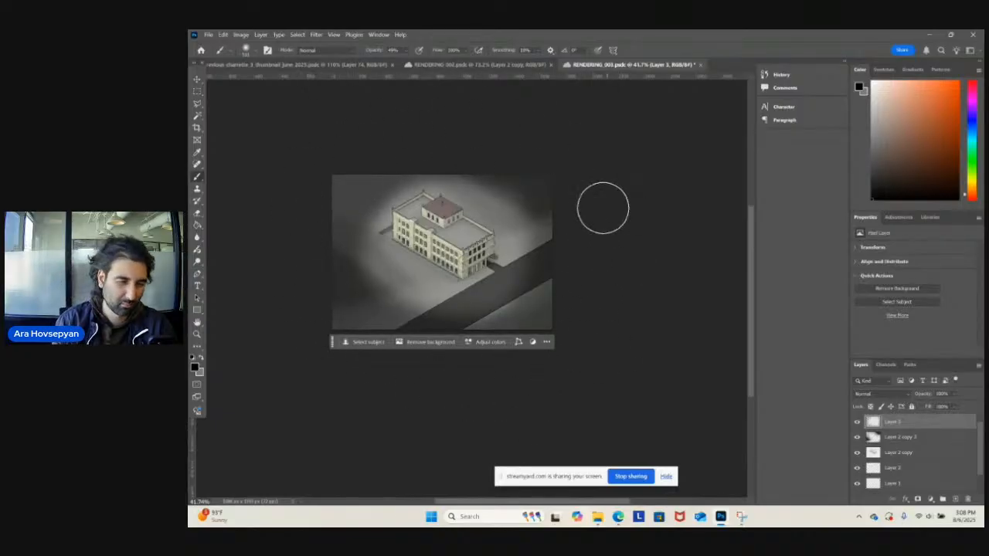
key(ctrl+s)
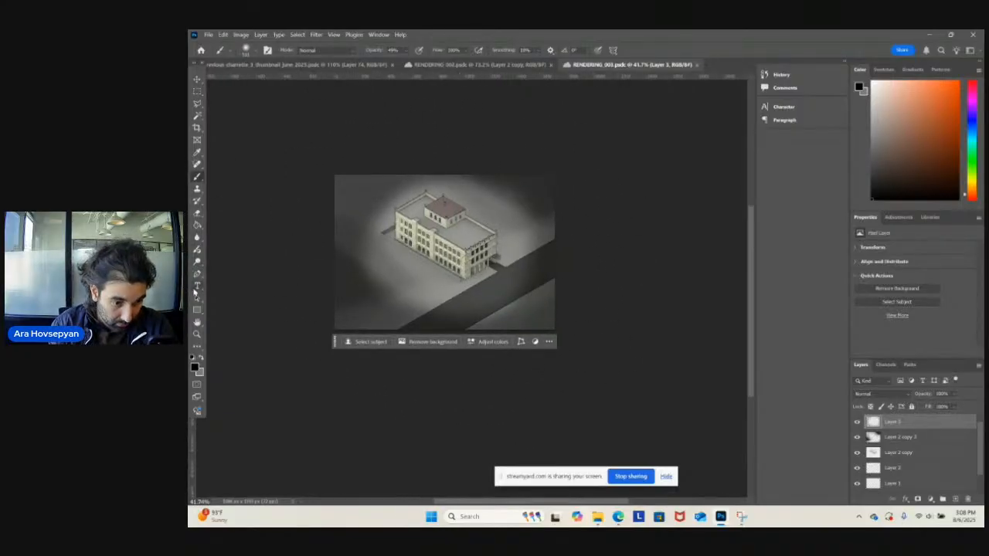
click(197, 286)
alt+scroll(391, 302, up, 3)
click(316, 291)
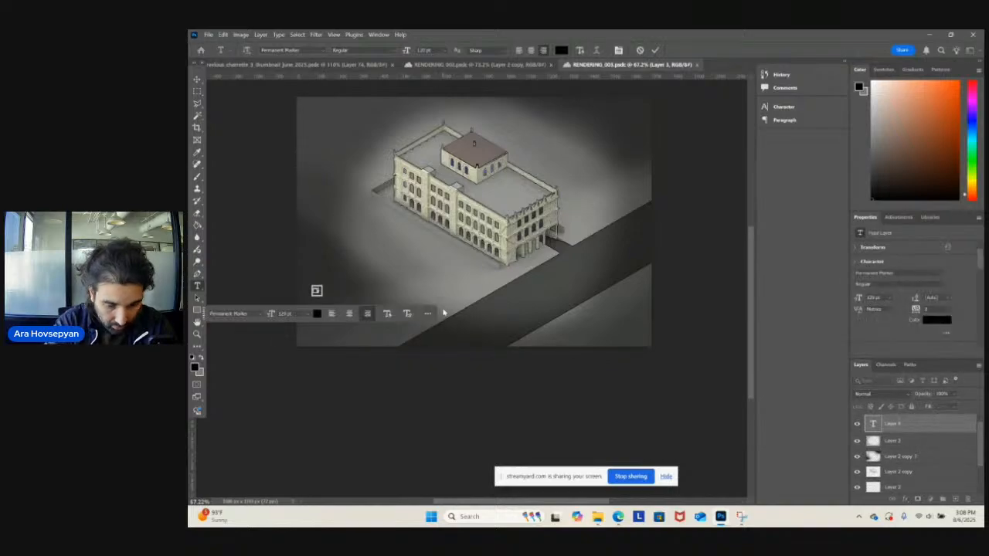
key(Escape)
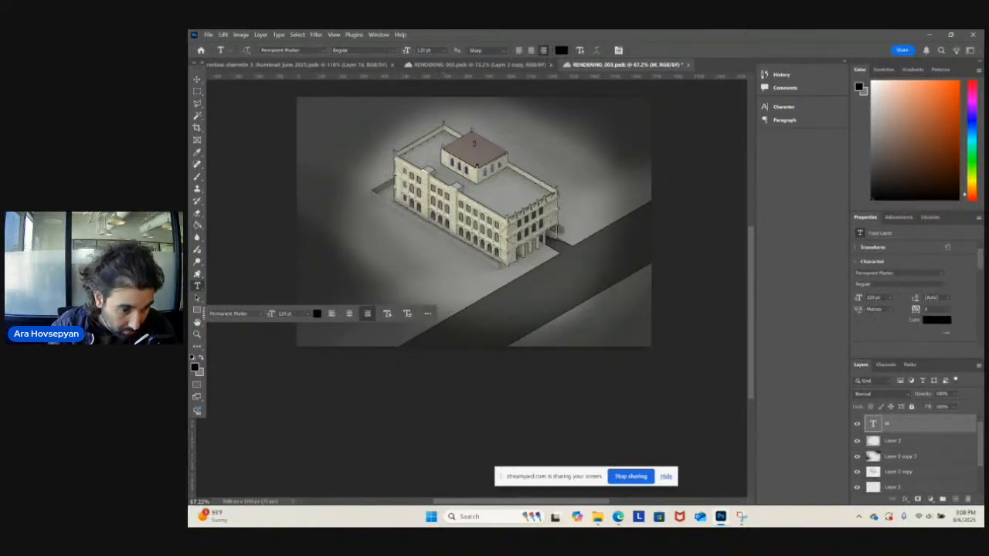
right_click(199, 289)
click(220, 286)
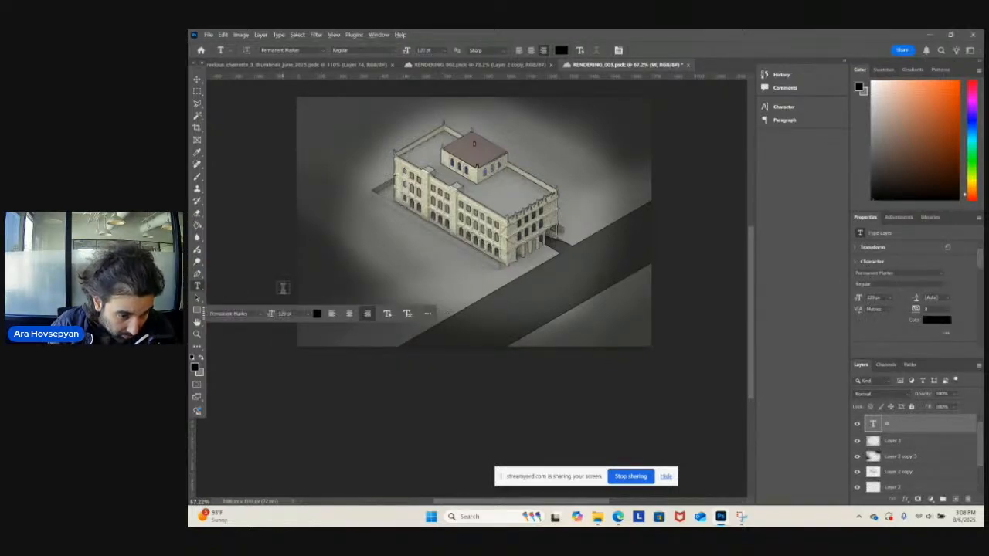
alt+scroll(281, 287, up, 2)
click(307, 269)
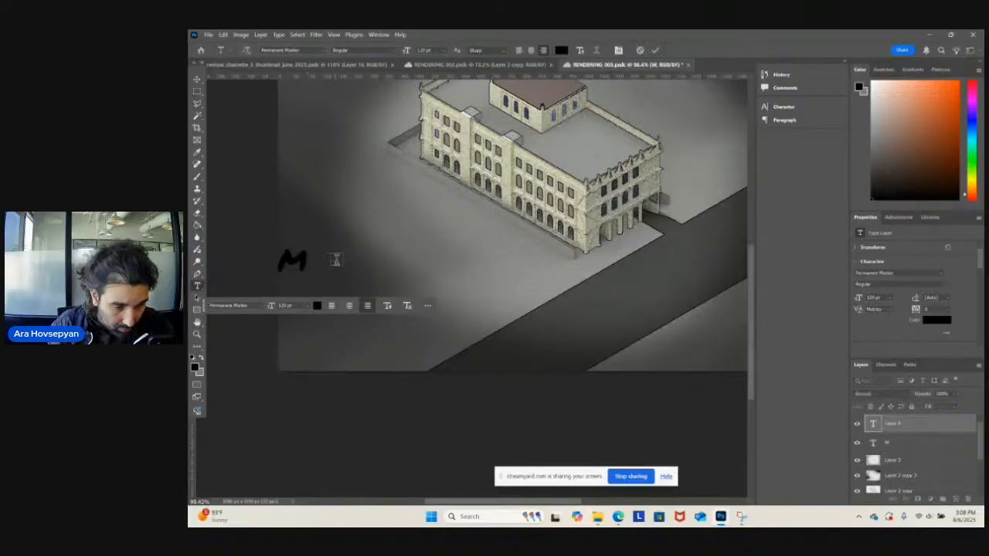
key(ctrl+z)
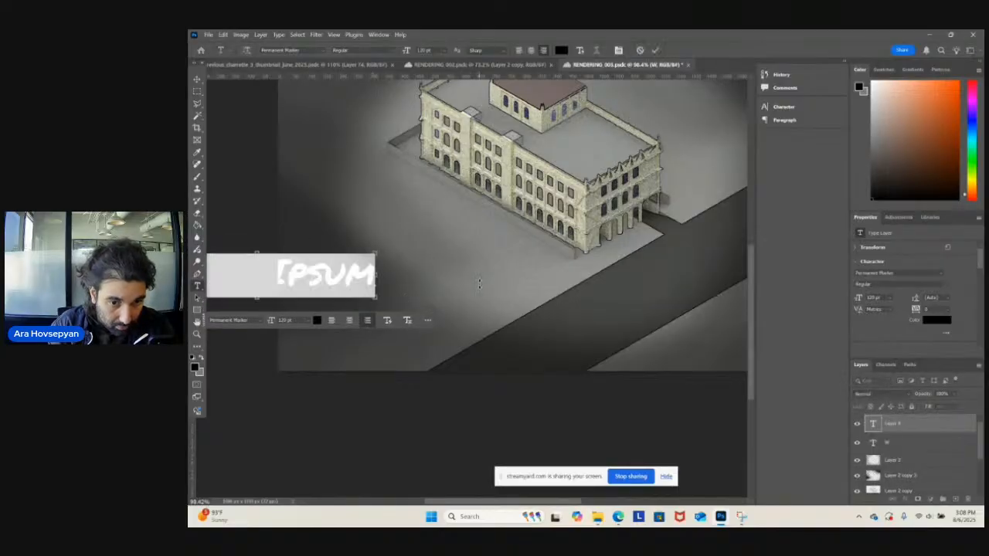
text(A)
key(Escape)
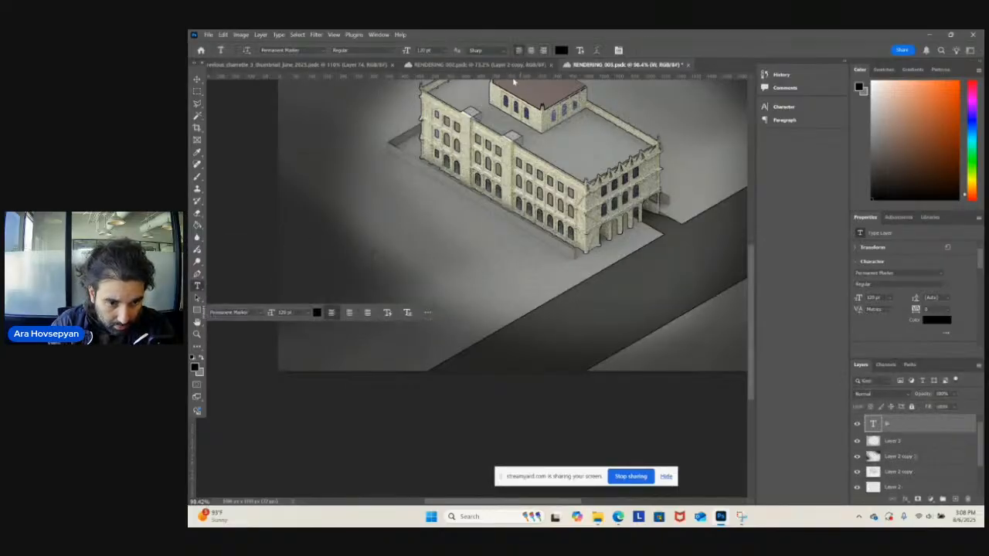
- Add the left-aligned text "W.I.P." in the lower-left area of the rendering and colour it white (ffffff)
click(340, 270)
text(W.I.P.)
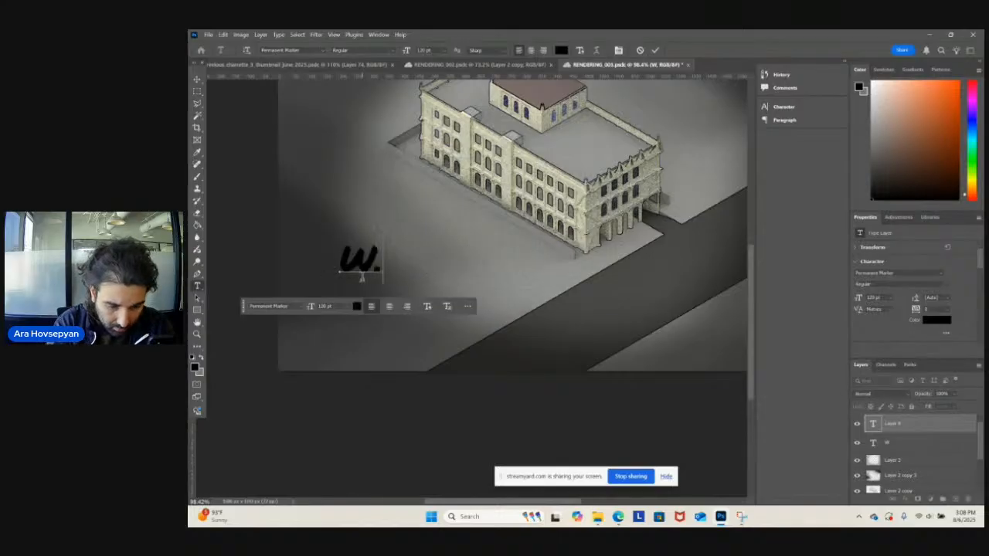
click(197, 79)
click(197, 286)
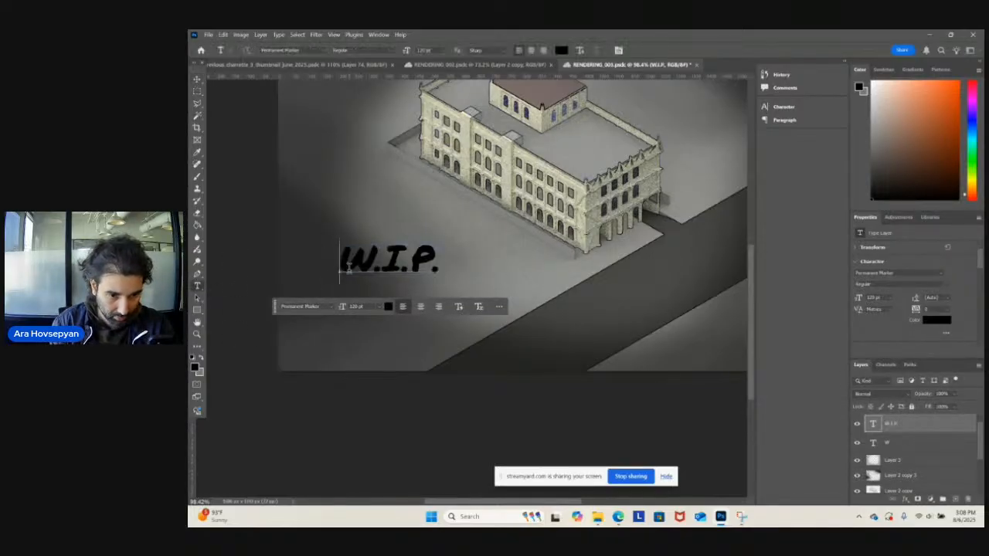
double_click(347, 266)
click(562, 50)
text(ffffff)
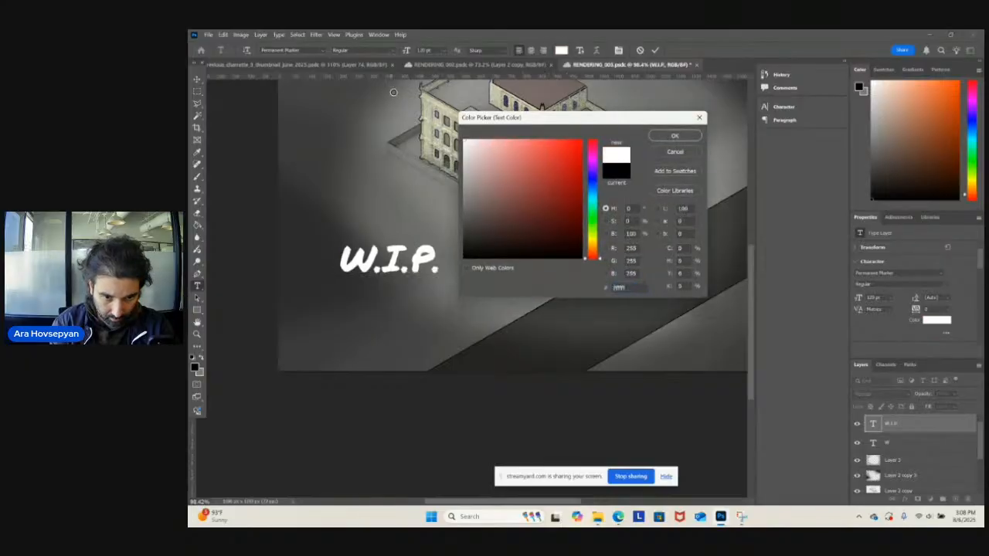
click(694, 137)
- Move the "W.I.P." text closer to the left edge of the rendering
key(ctrl+minus)
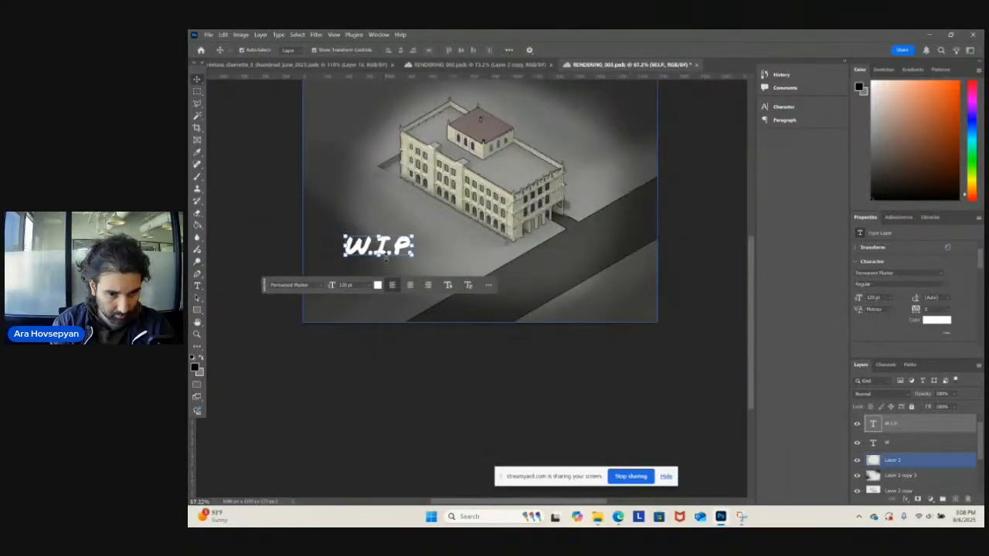
ctrl+drag(385, 250, 350, 251)
alt+scroll(379, 235, down, 3)
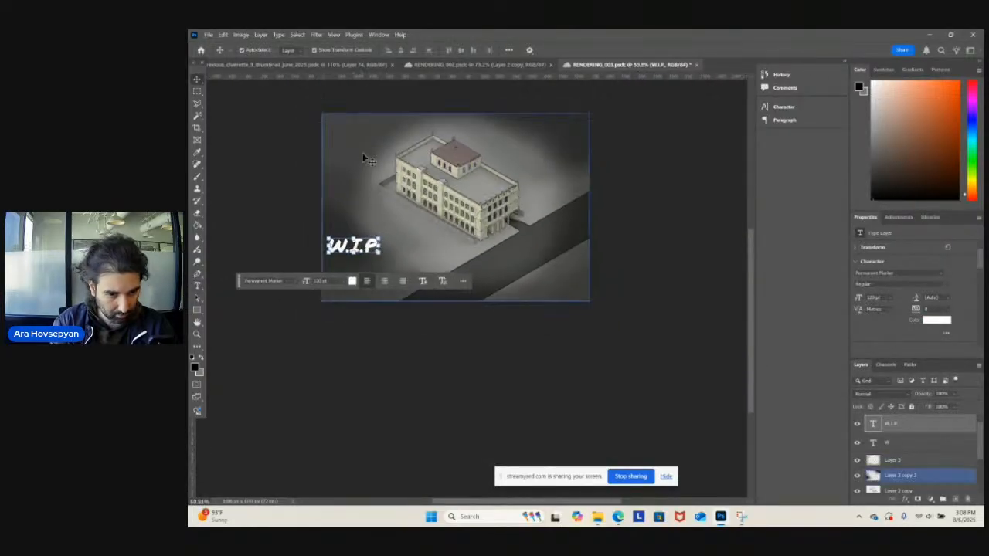
- Duplicate all layers and merge the copies into a single layer at the top of the stack
drag(363, 153, 338, 203)
click(198, 92)
alt+scroll(434, 207, down, 6)
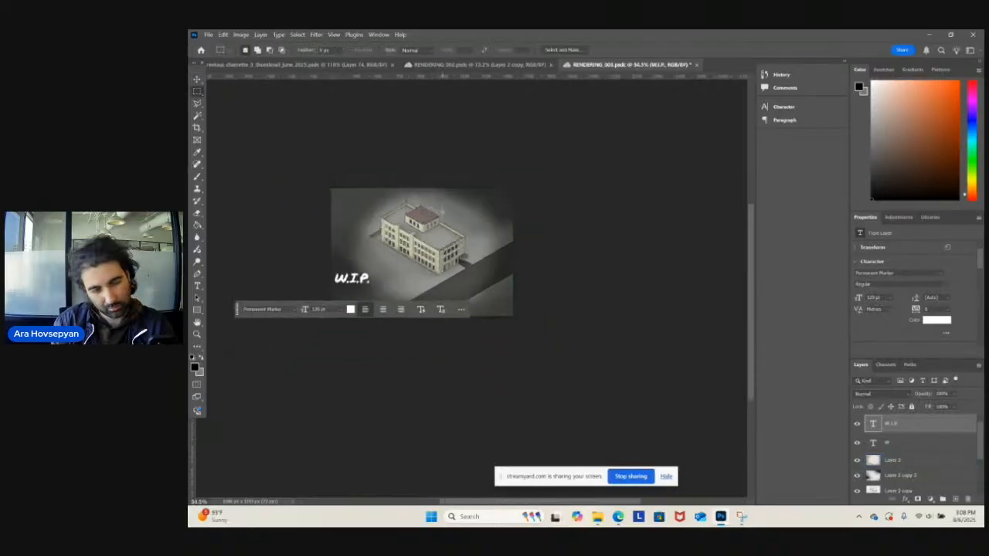
alt+scroll(433, 224, up, 3)
drag(452, 219, 511, 201)
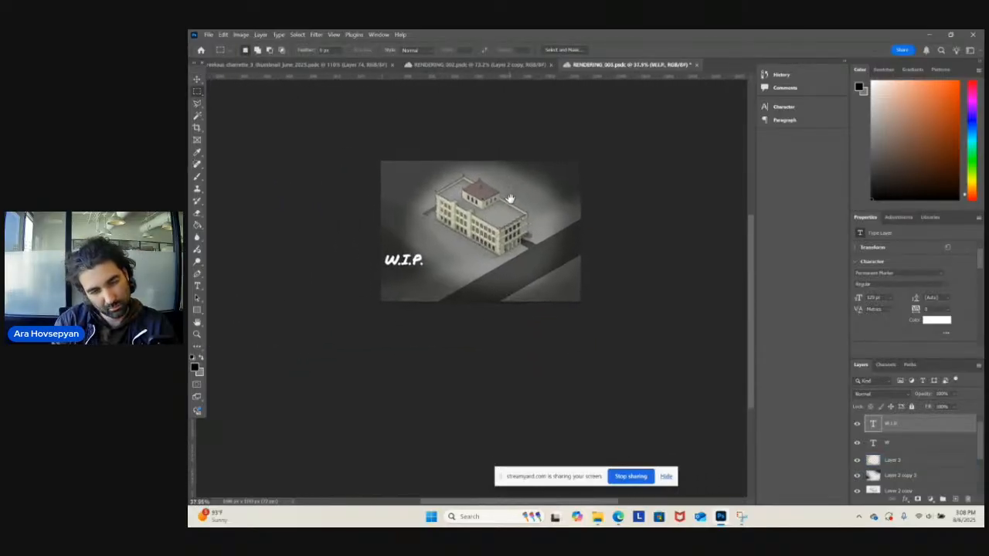
scroll(921, 462, down, 3)
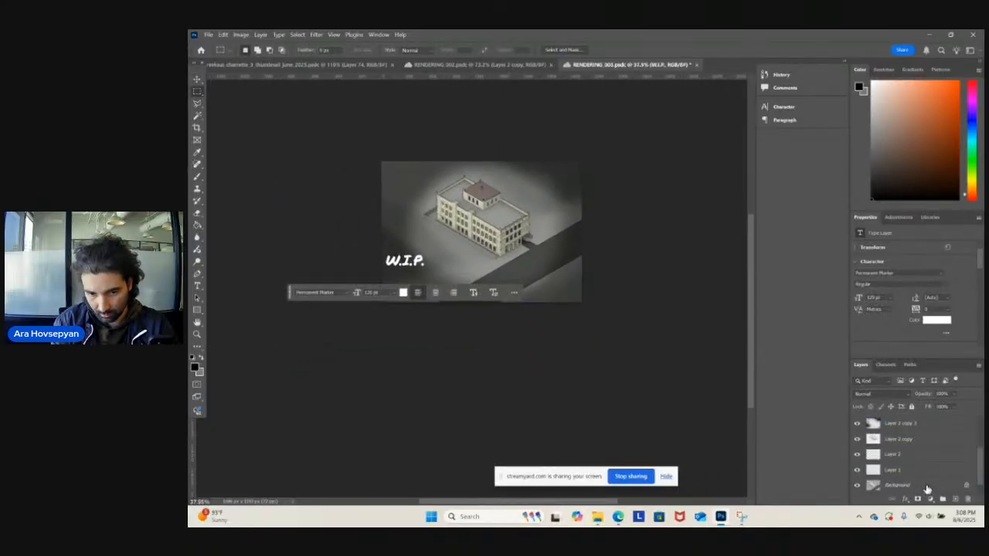
drag(928, 489, 913, 459)
right_click(913, 459)
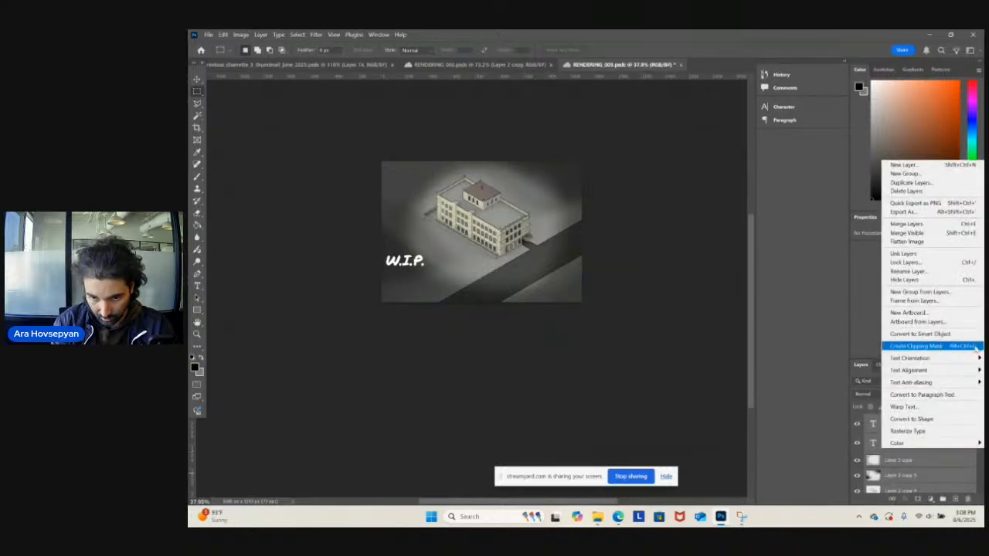
right_click(912, 461)
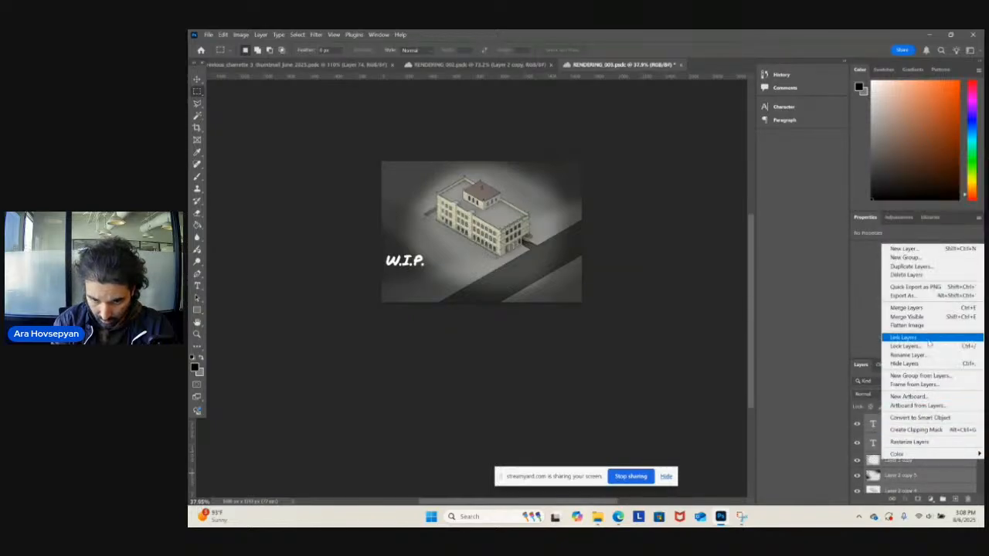
click(932, 309)
- Apply a Brightness/Contrast adjustment to the merged layer, setting the contrast to 70 and slightly lowering the brightness
click(242, 36)
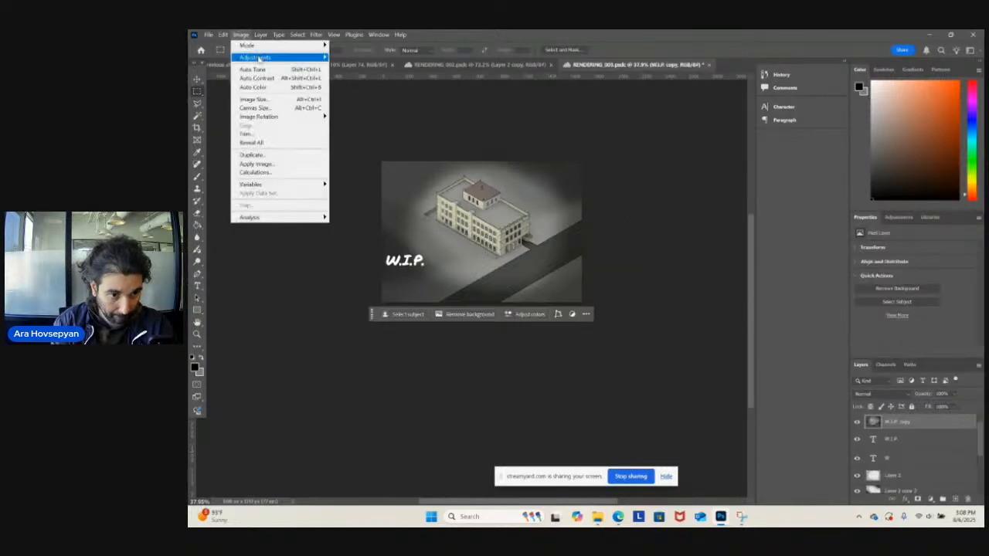
mouse_move(259, 61)
click(334, 59)
drag(566, 223, 697, 185)
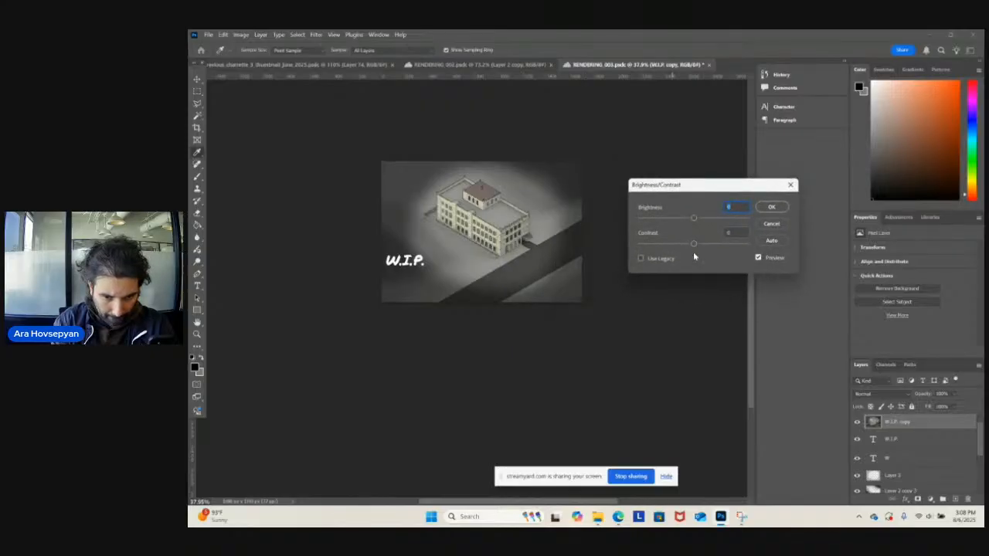
drag(694, 244, 734, 245)
drag(694, 220, 684, 220)
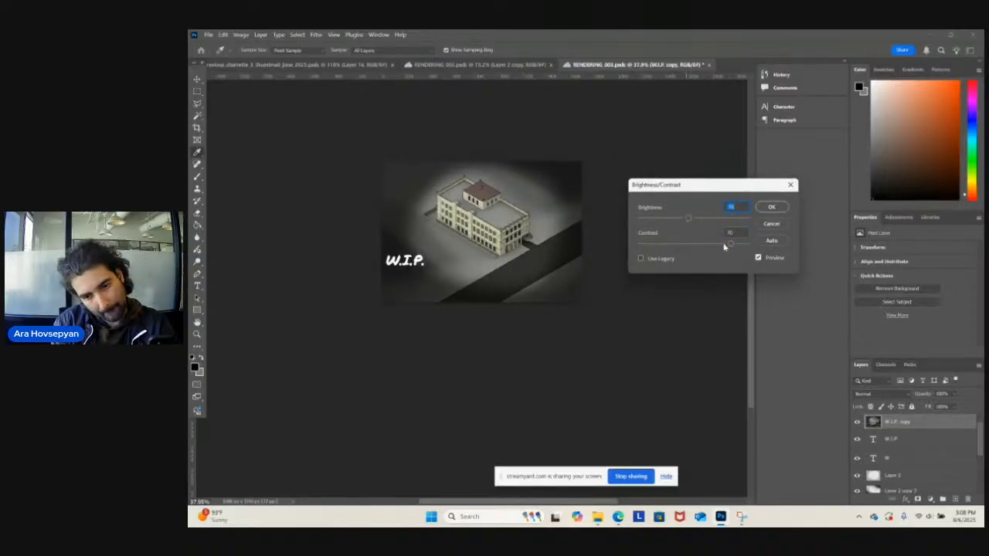
click(768, 207)
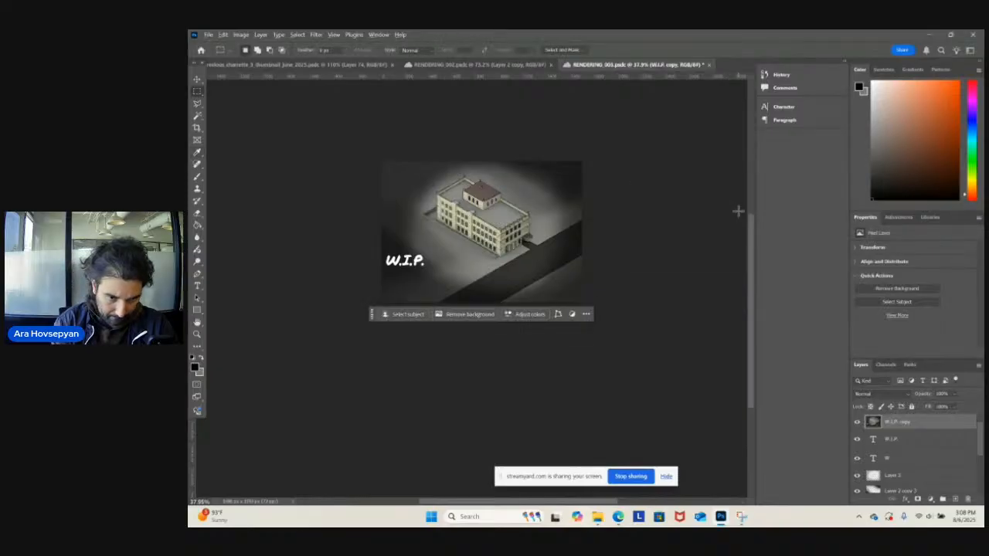
- Save the document, and save a maximum-quality JPEG copy named WIP in the 13 Riverton Apartments folder
alt+scroll(495, 234, up, 8)
alt+scroll(494, 235, down, 3)
drag(497, 248, 514, 269)
alt+scroll(498, 251, down, 2)
alt+scroll(499, 250, up, 1)
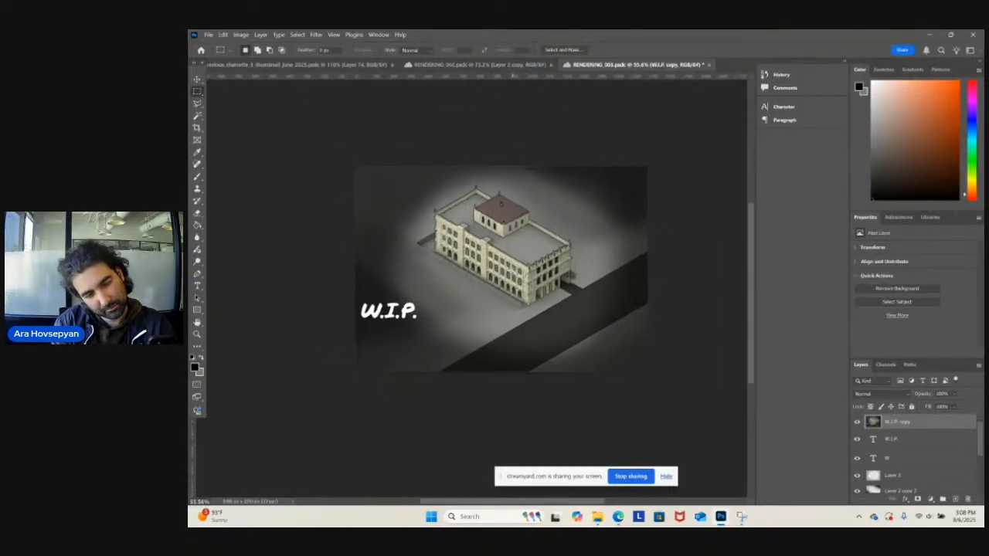
alt+scroll(514, 269, up, 1)
click(208, 34)
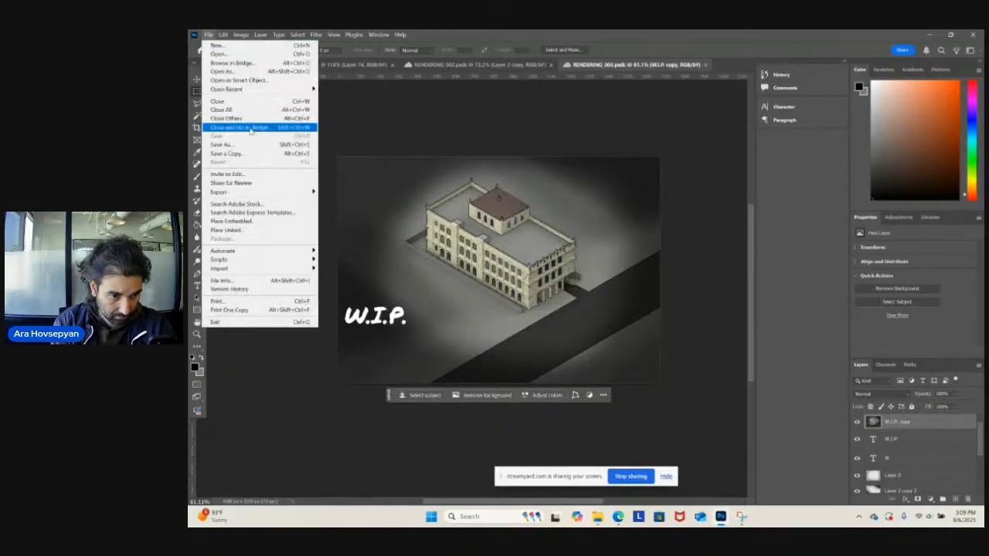
click(232, 150)
click(381, 412)
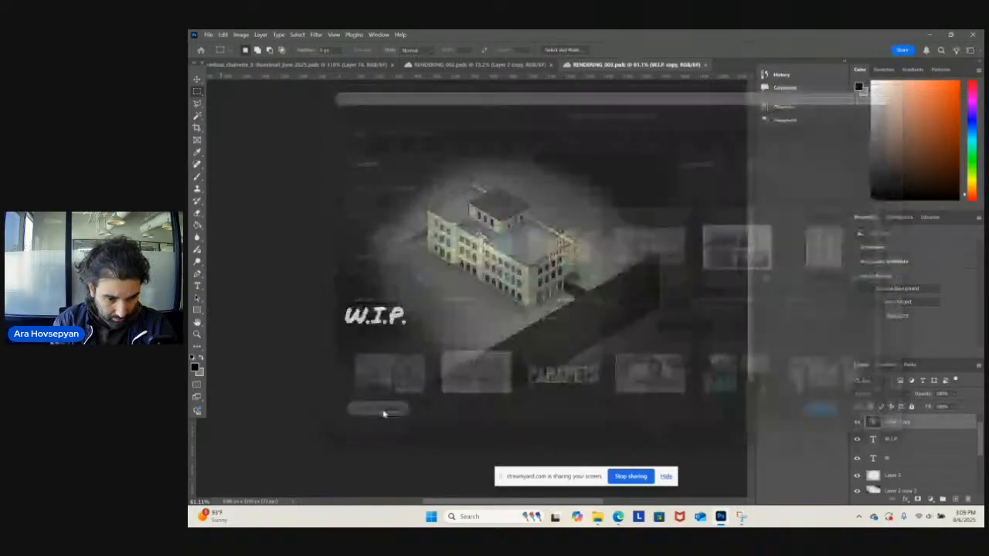
click(352, 304)
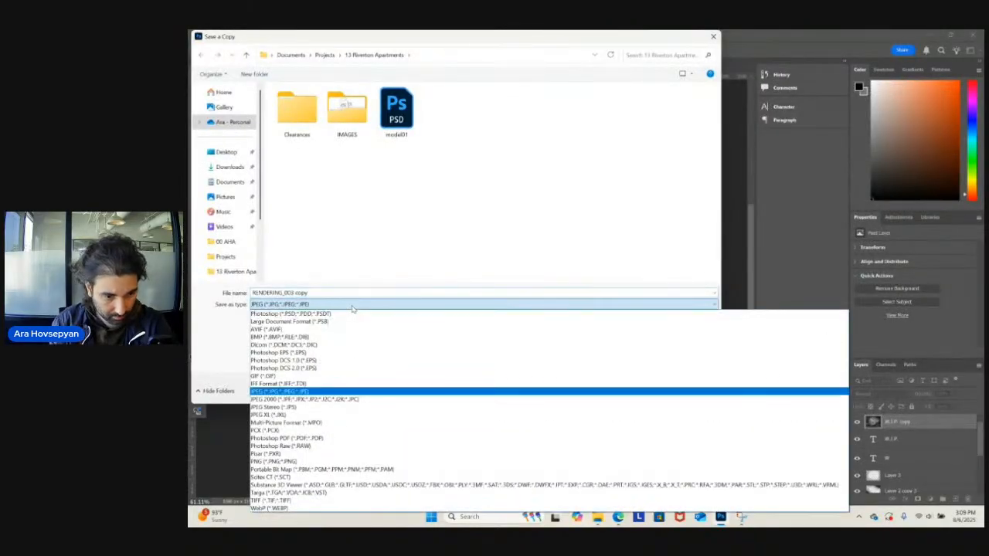
click(352, 307)
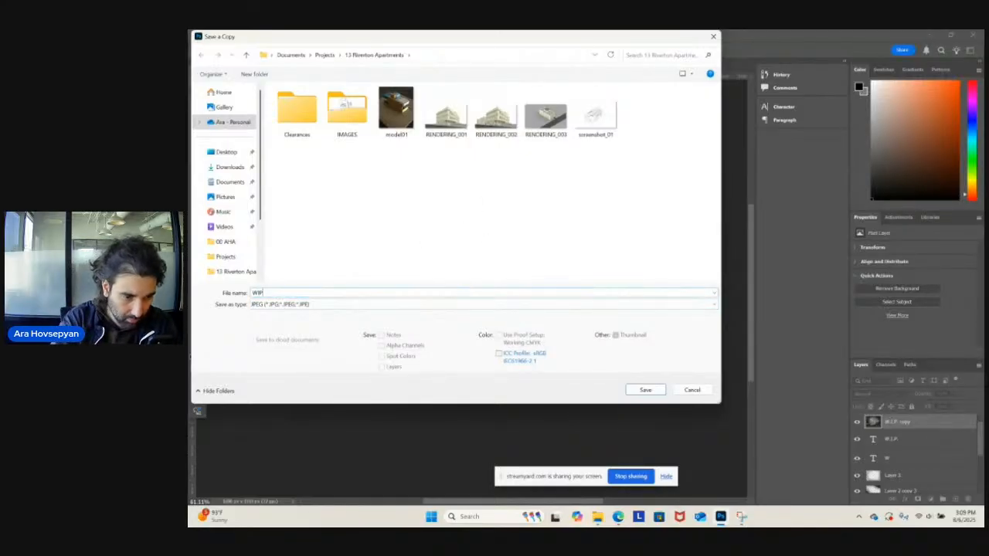
text(WIP)
key(Return)
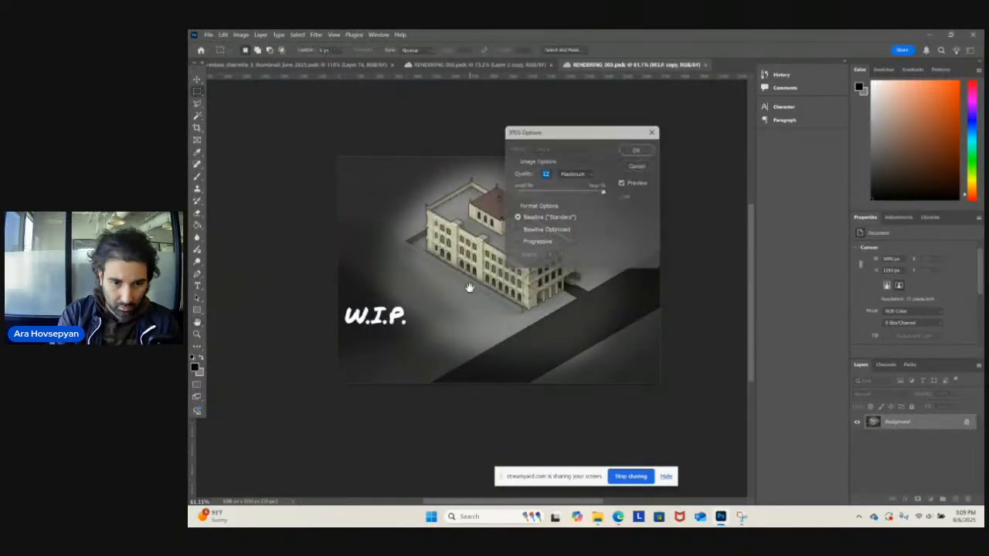
key(Return)
- Switch to the Squarespace page in the browser and upload the WIP image from the 13 Riverton Apartments folder to the gallery
click(623, 517)
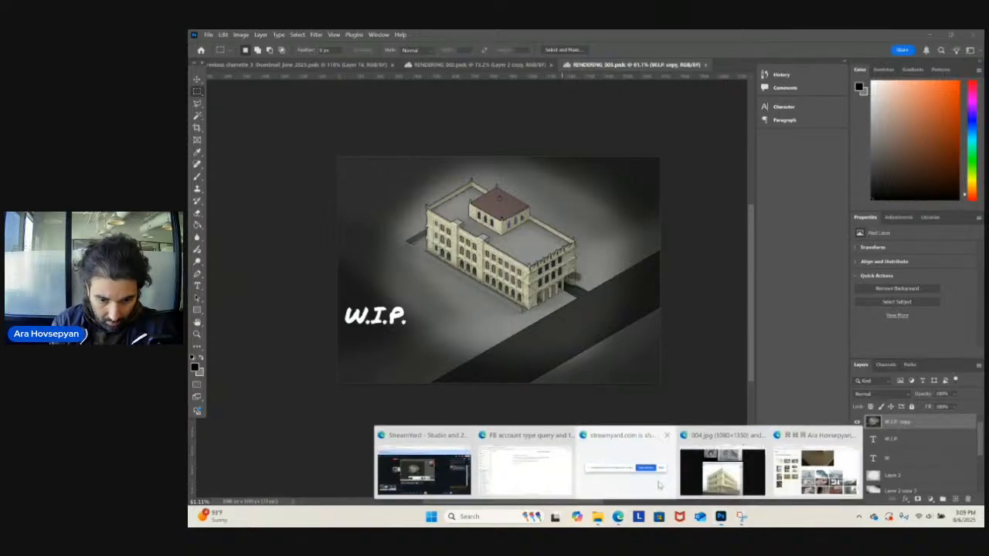
mouse_move(705, 483)
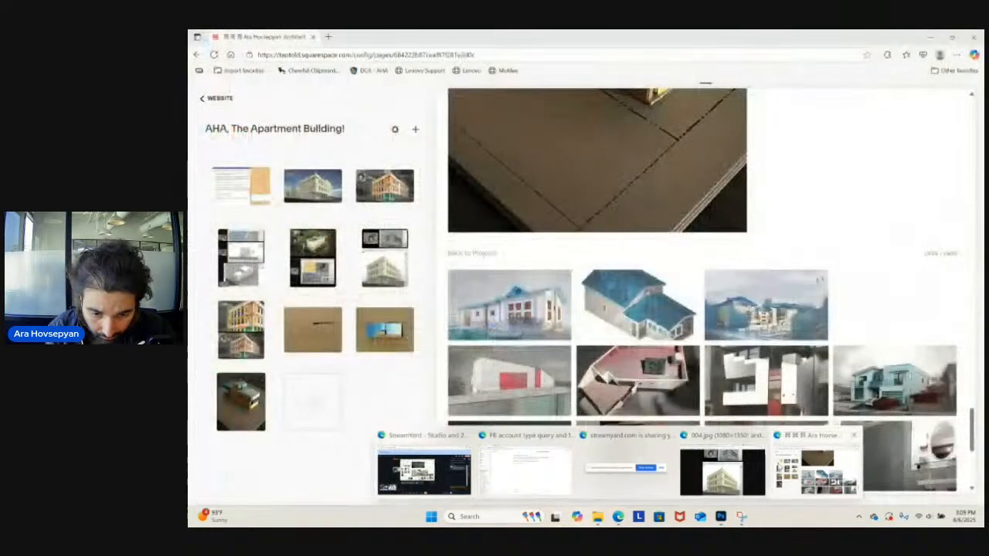
click(817, 471)
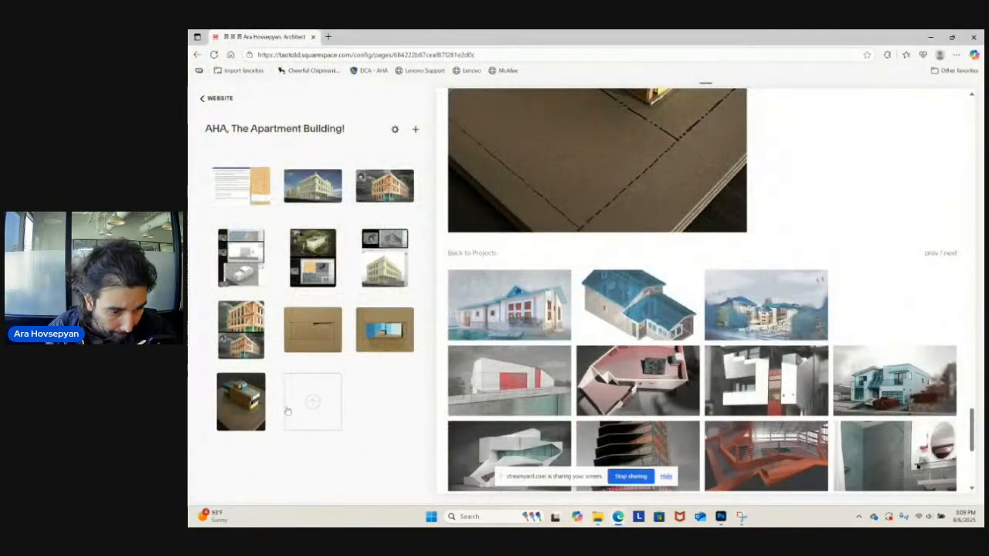
click(312, 401)
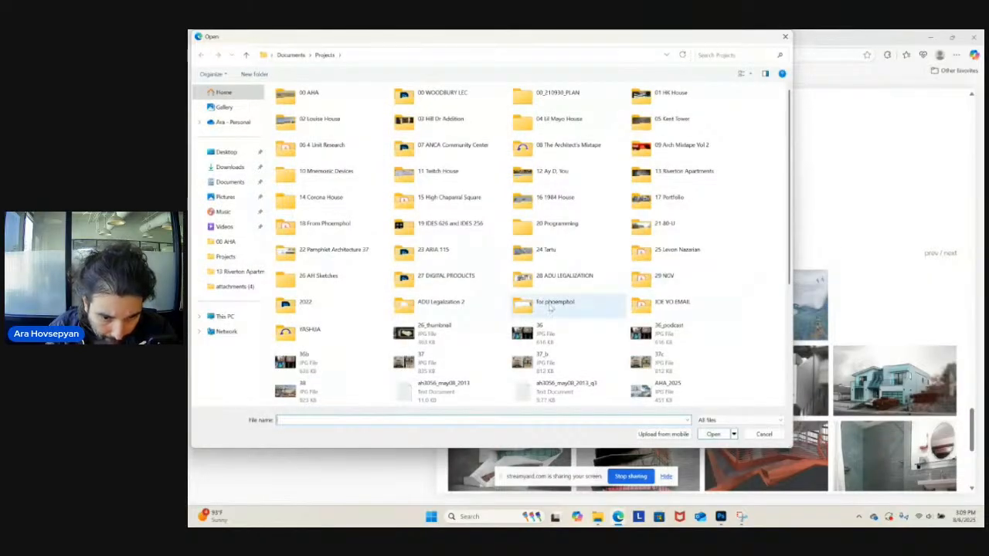
click(429, 302)
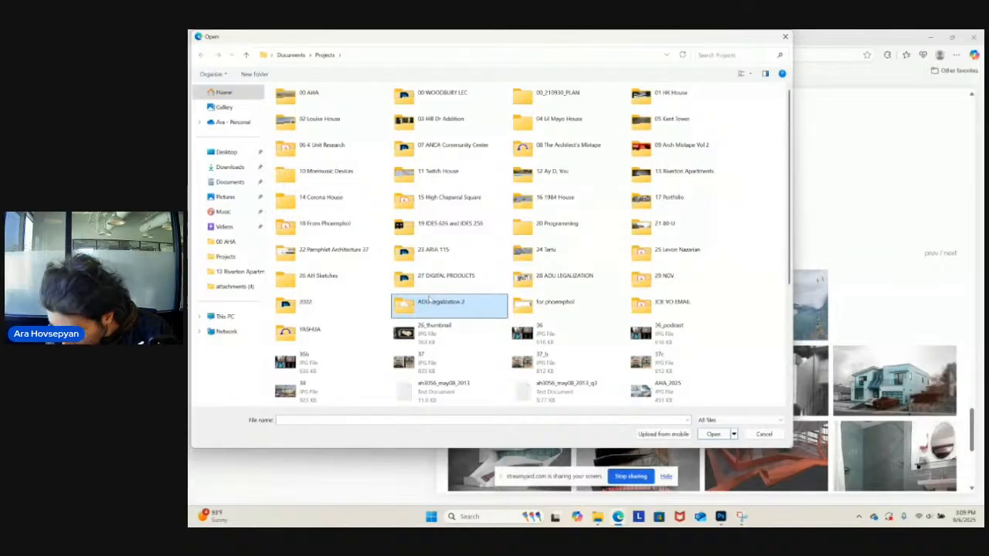
click(543, 327)
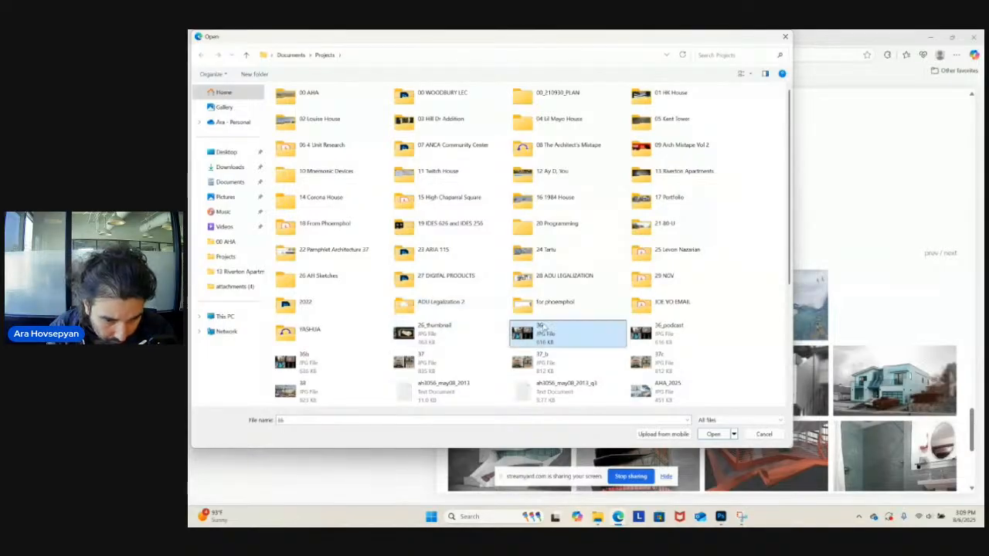
scroll(627, 347, down, 3)
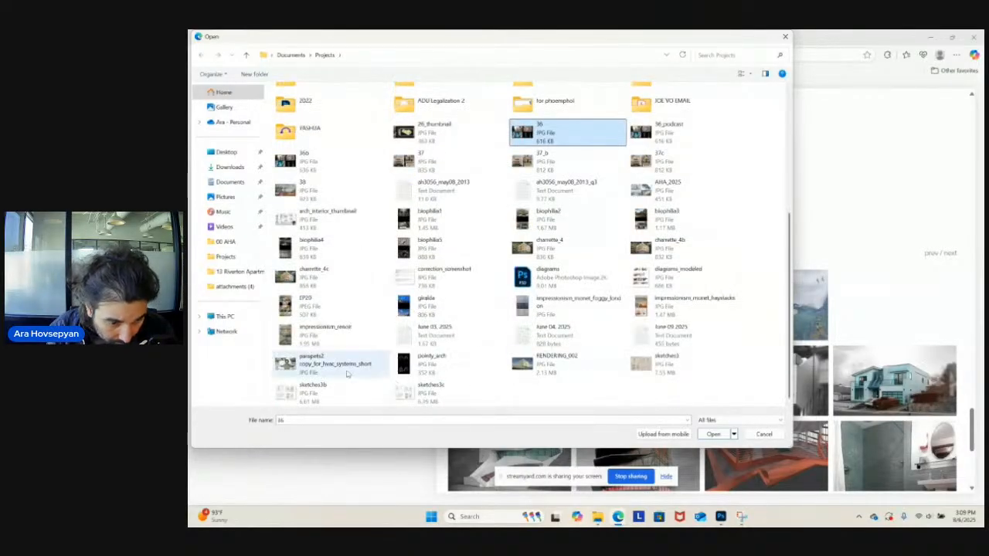
scroll(342, 310, up, 3)
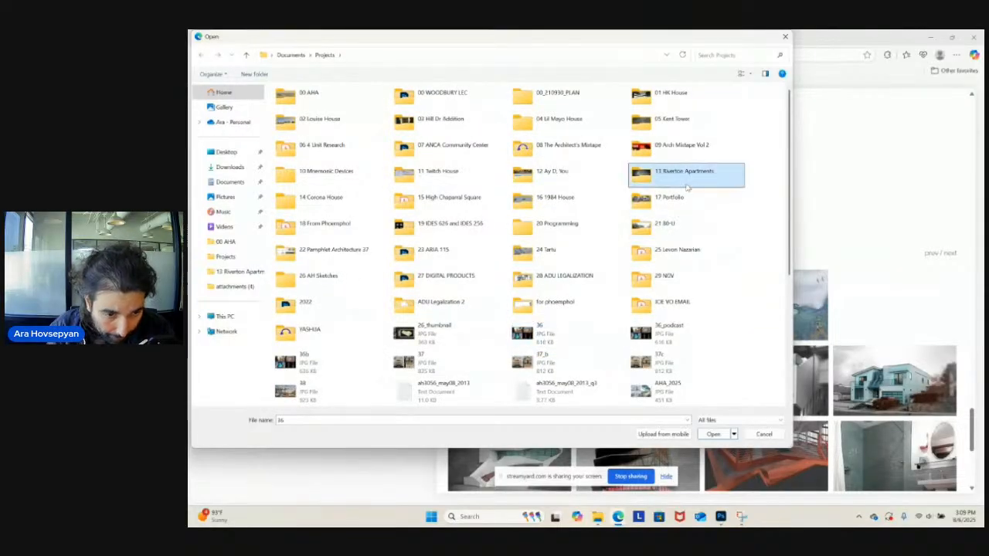
double_click(687, 186)
double_click(553, 189)
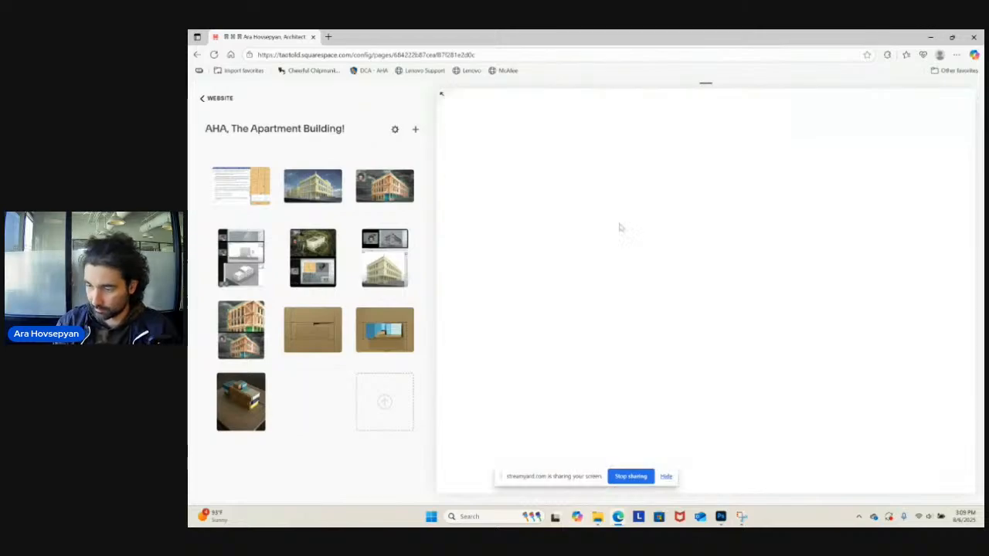
- Reorder the gallery so the two flat brown model images and then the W.I.P. rendering come before the beige building collage
scroll(727, 219, up, 3)
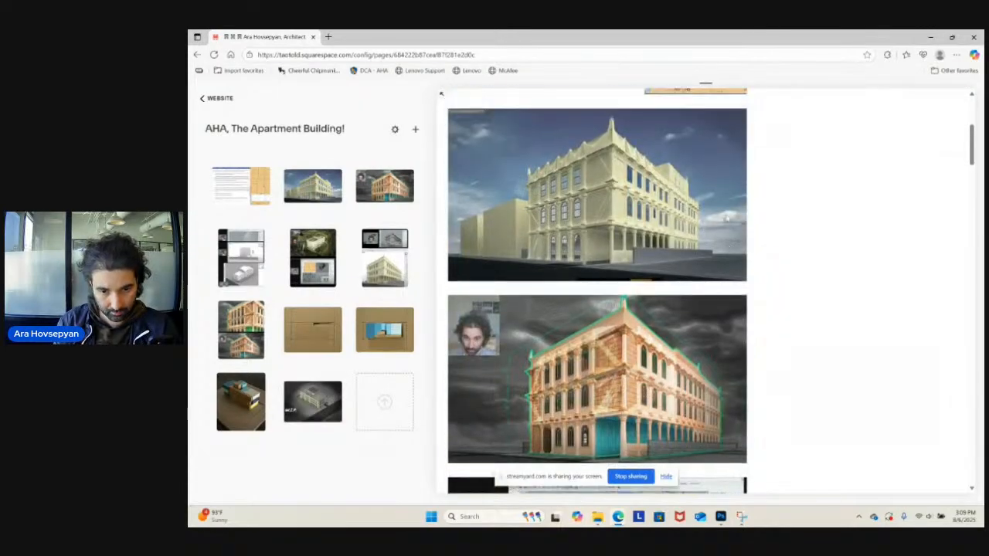
scroll(730, 222, down, 6)
scroll(730, 222, down, 10)
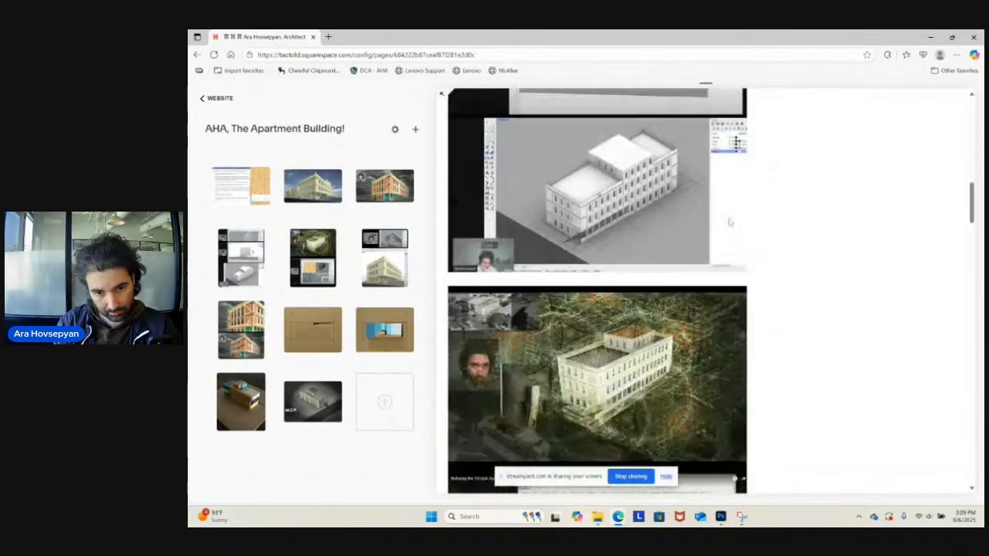
scroll(730, 222, down, 10)
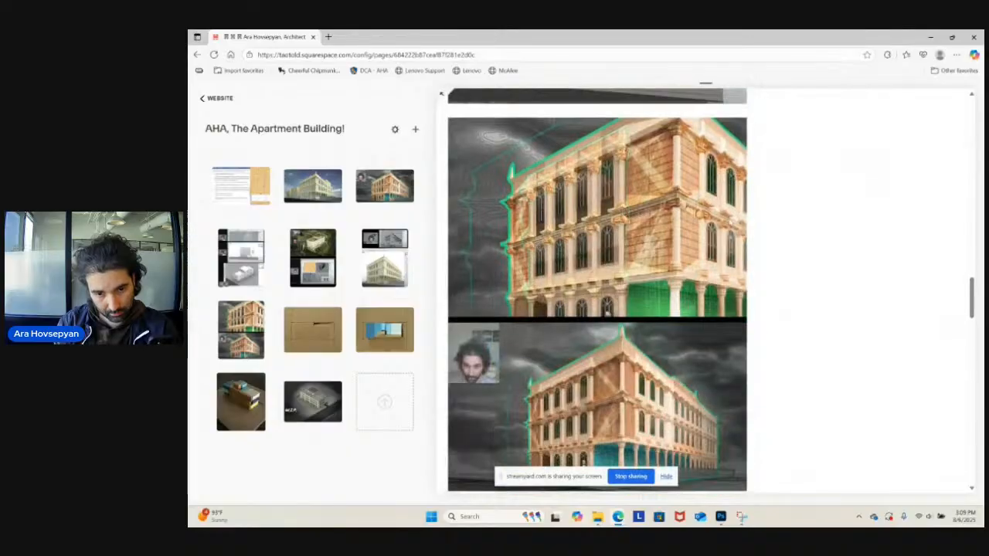
scroll(729, 222, down, 5)
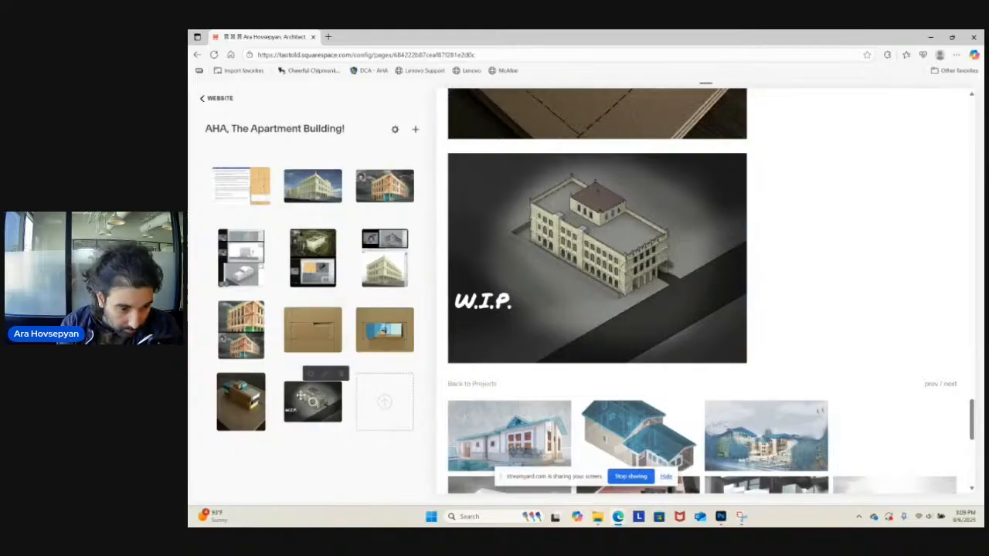
drag(309, 400, 383, 258)
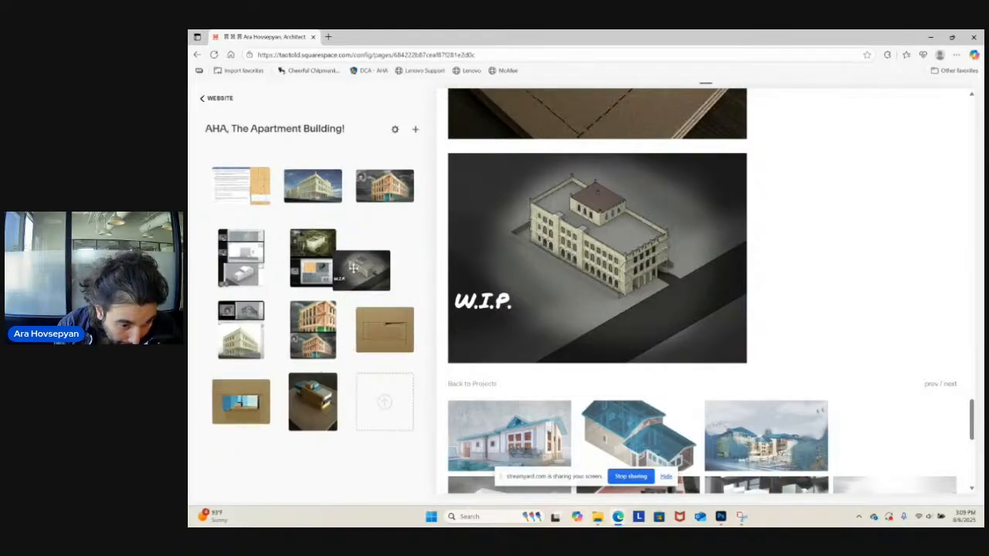
drag(385, 332, 364, 286)
drag(243, 399, 261, 328)
- Move the single orange building rendering from third place in the gallery to directly after the W.I.P. rendering
scroll(669, 234, down, 6)
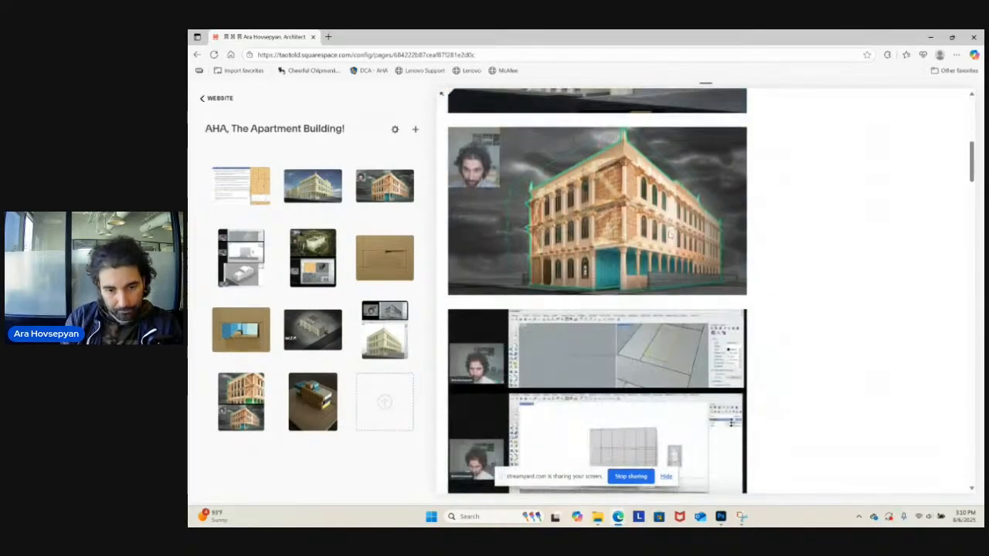
scroll(671, 234, up, 6)
scroll(671, 234, down, 5)
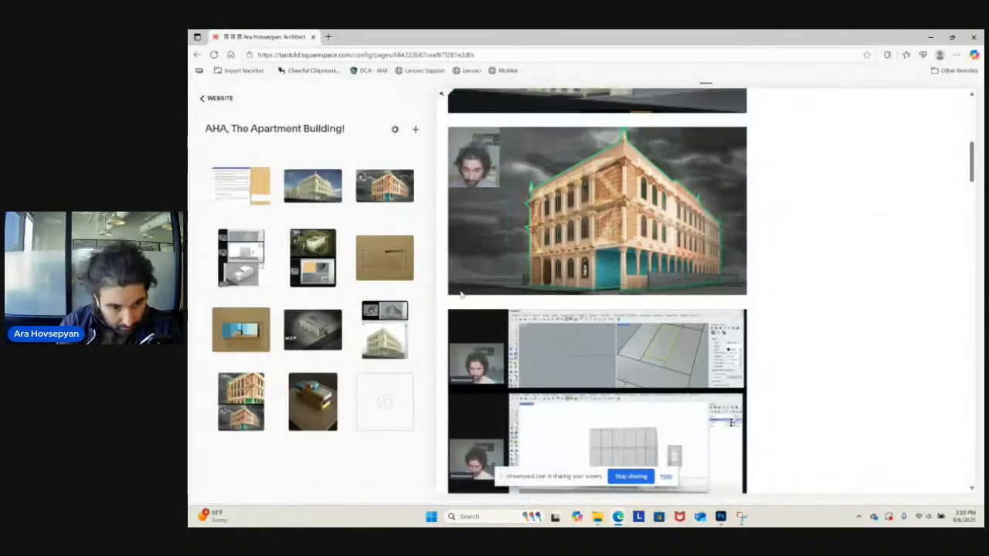
drag(381, 184, 312, 326)
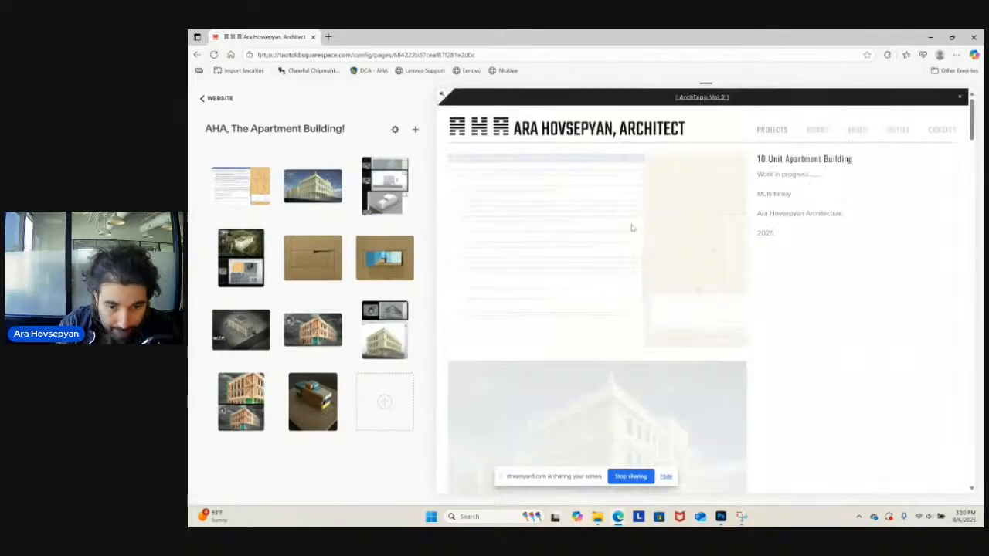
- Review the order of the gallery images throughout the project page preview
scroll(631, 227, down, 10)
scroll(634, 227, down, 10)
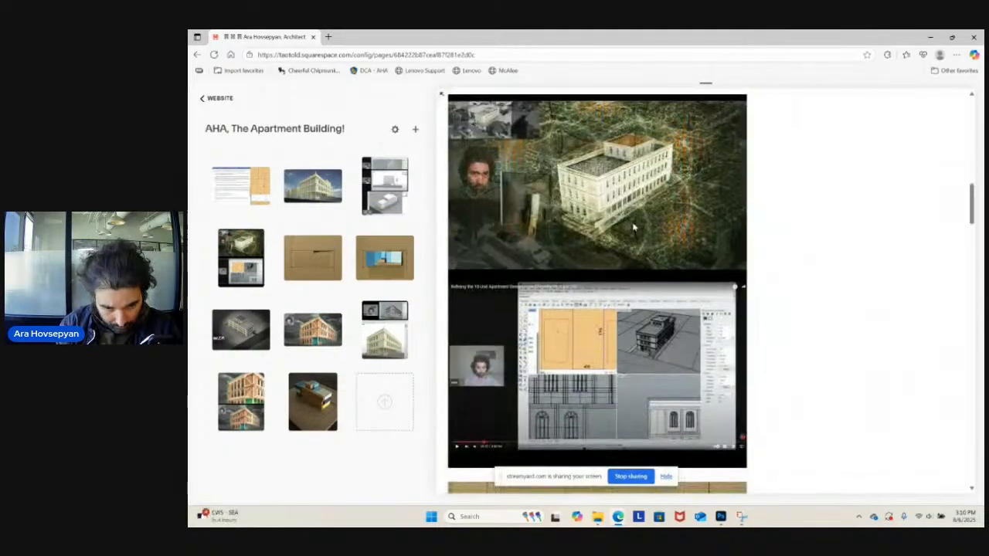
scroll(634, 227, down, 10)
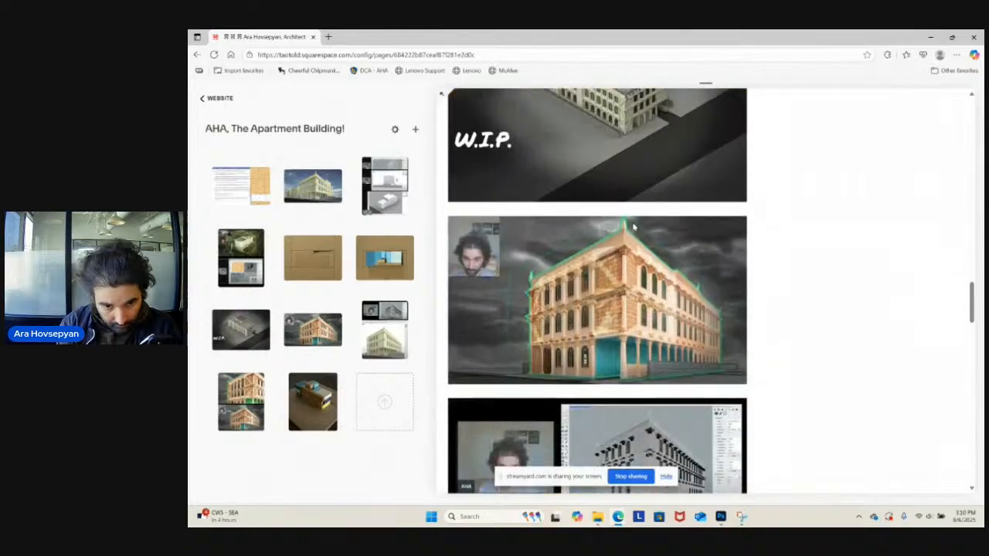
scroll(634, 227, down, 5)
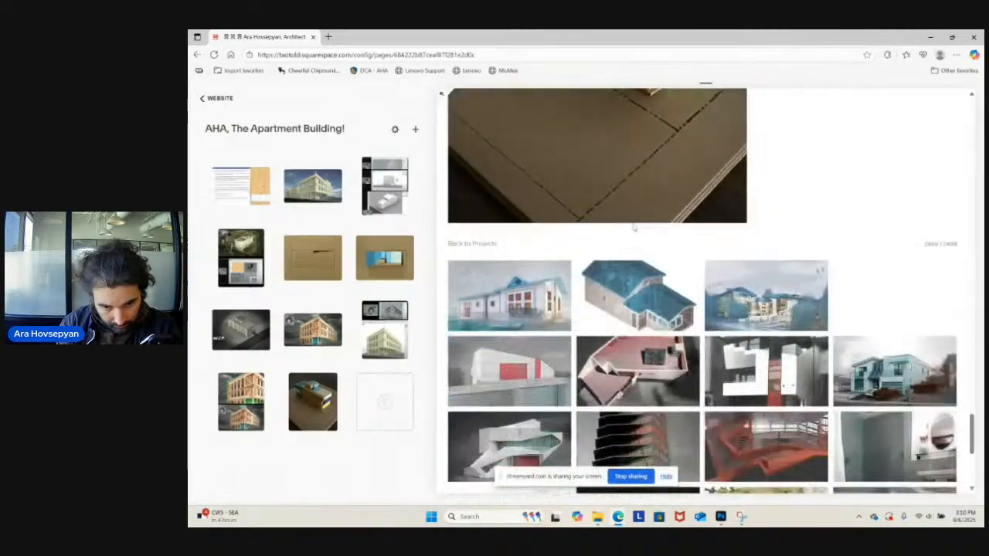
scroll(634, 232, up, 5)
scroll(627, 244, up, 15)
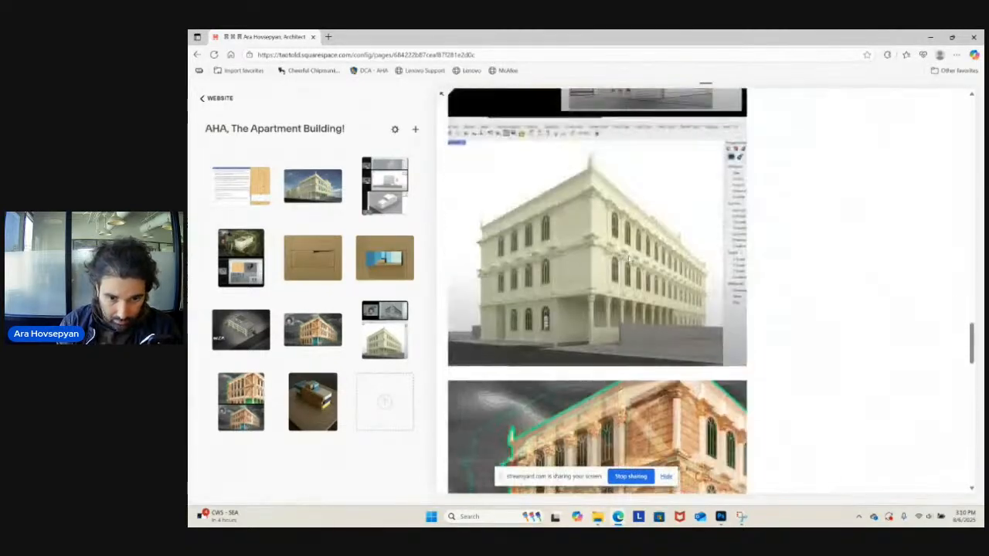
scroll(629, 307, up, 10)
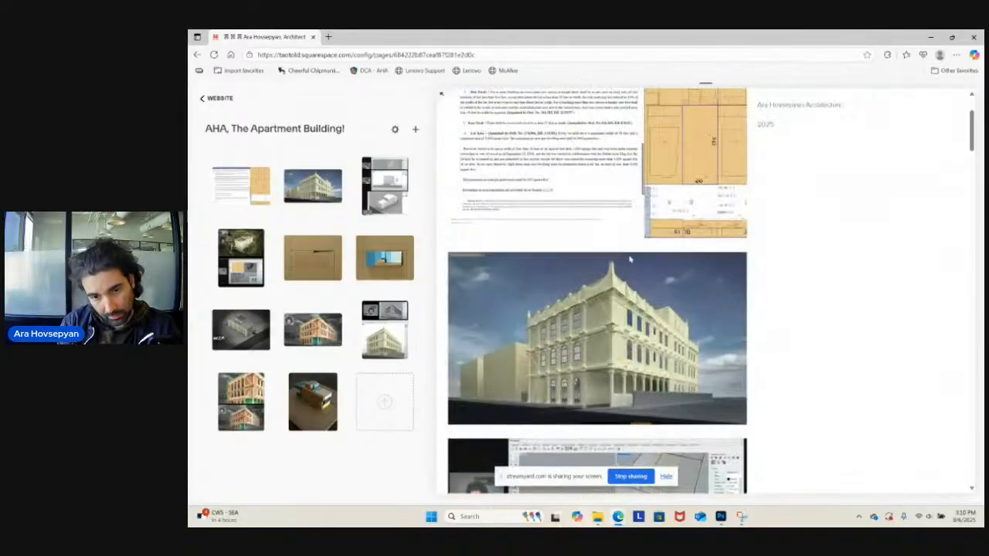